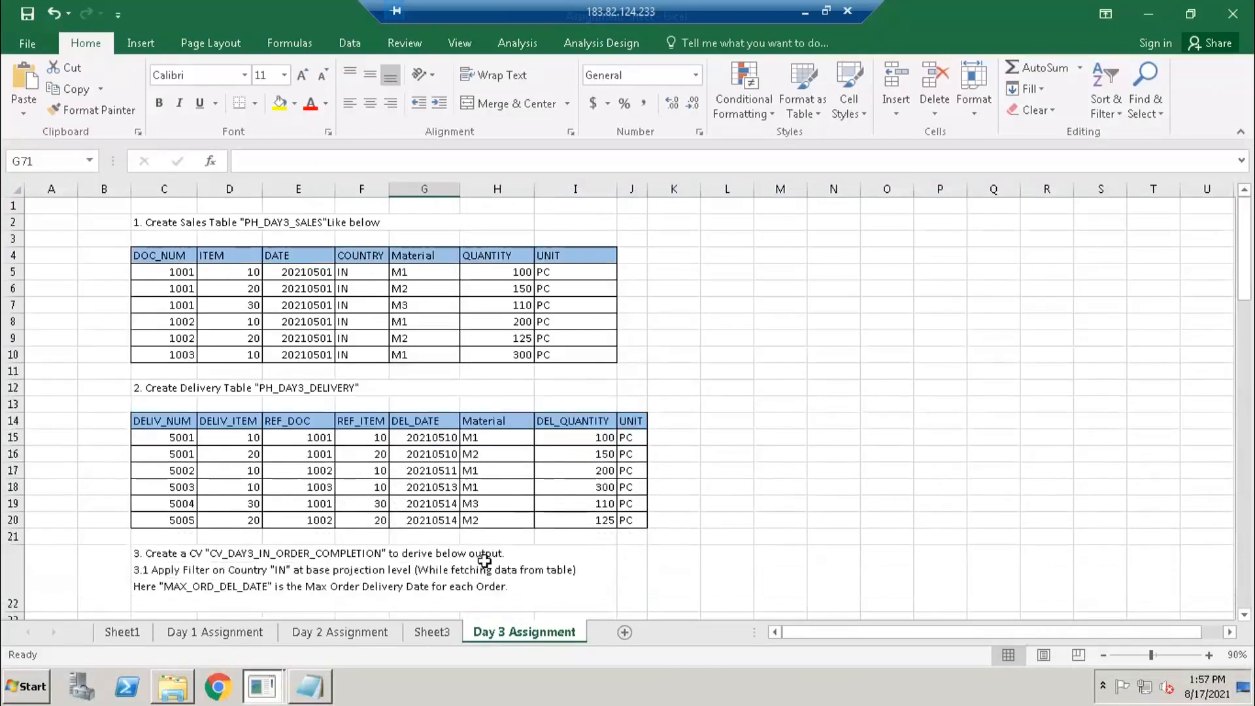
Switch to the Notepad note and review its topics on table import, aggregation, node filters, UNION and input parameters.
{"action": "left_click", "coordinate": [308, 686]}
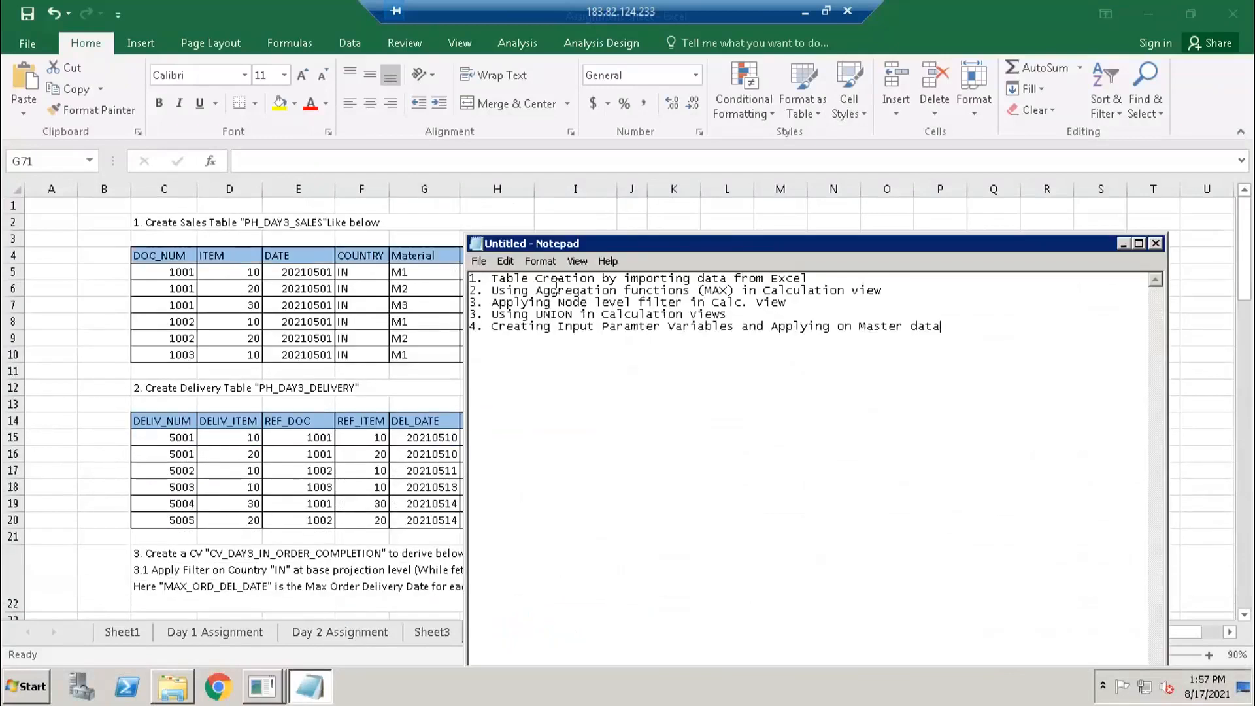
{"action": "double_click", "coordinate": [688, 246]}
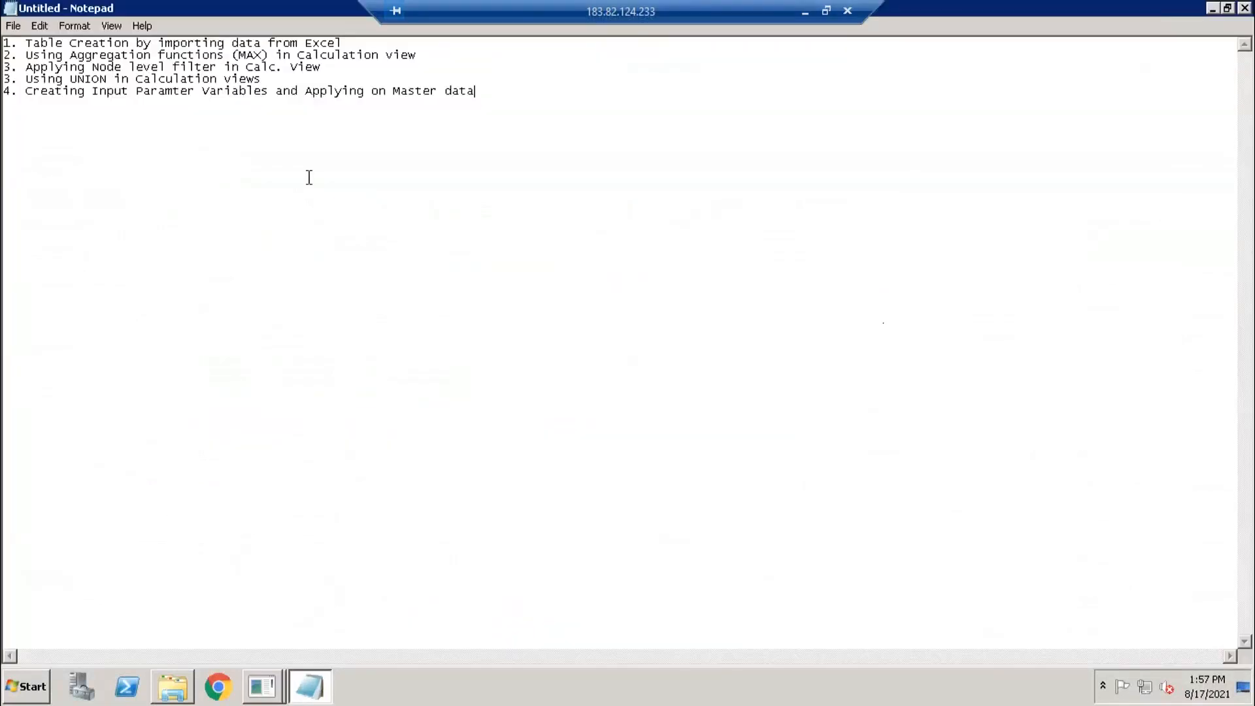
{"action": "left_click_drag", "start_coordinate": [141, 31], "coordinate": [212, 119]}
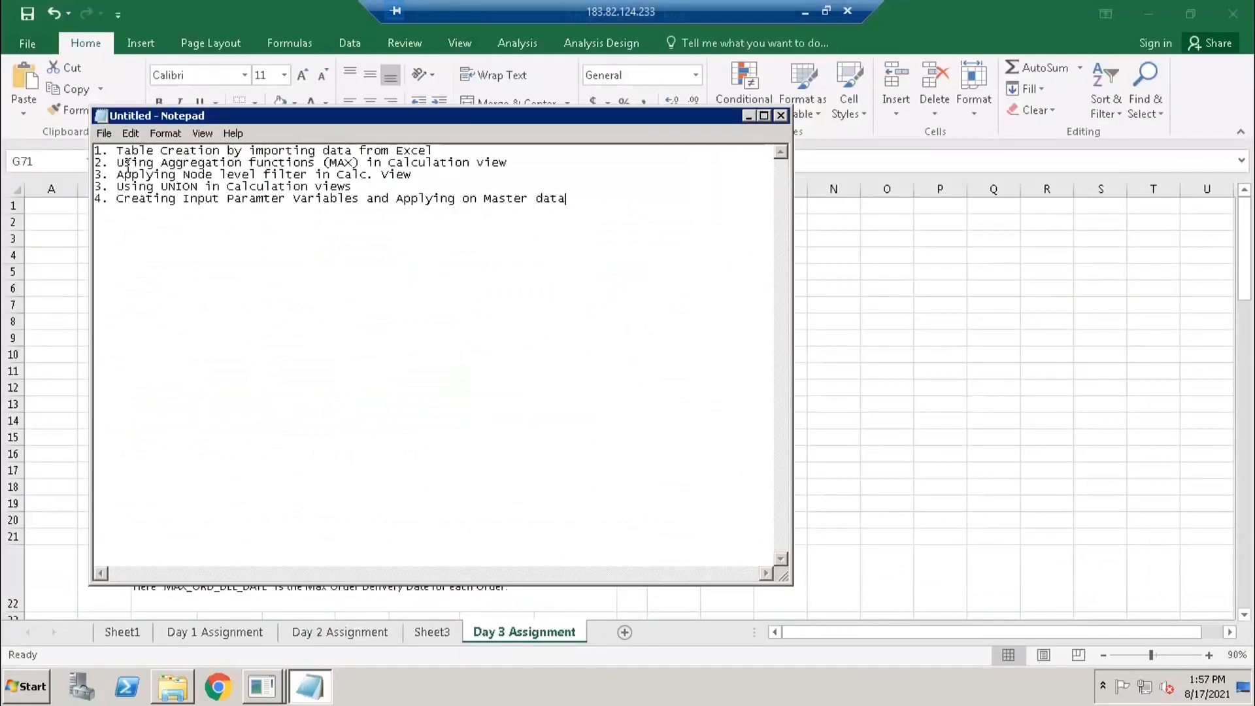
{"action": "left_click_drag", "start_coordinate": [123, 162], "coordinate": [526, 163]}
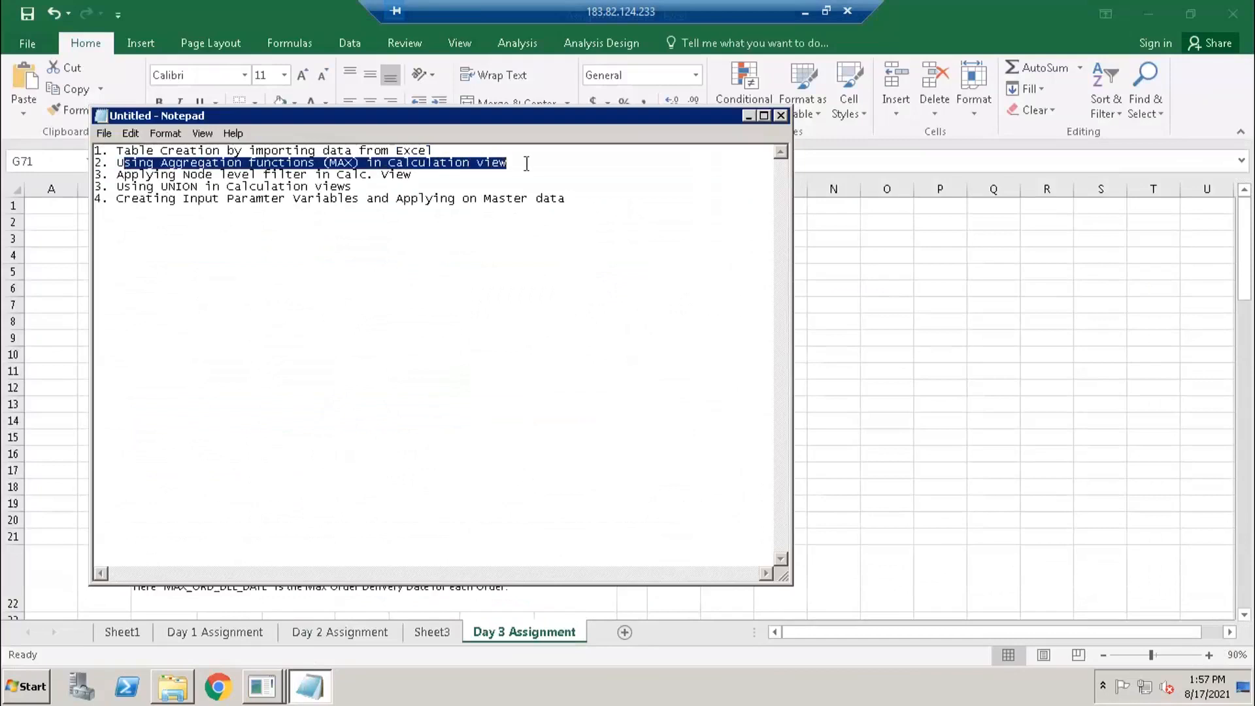
{"action": "left_click", "coordinate": [314, 166]}
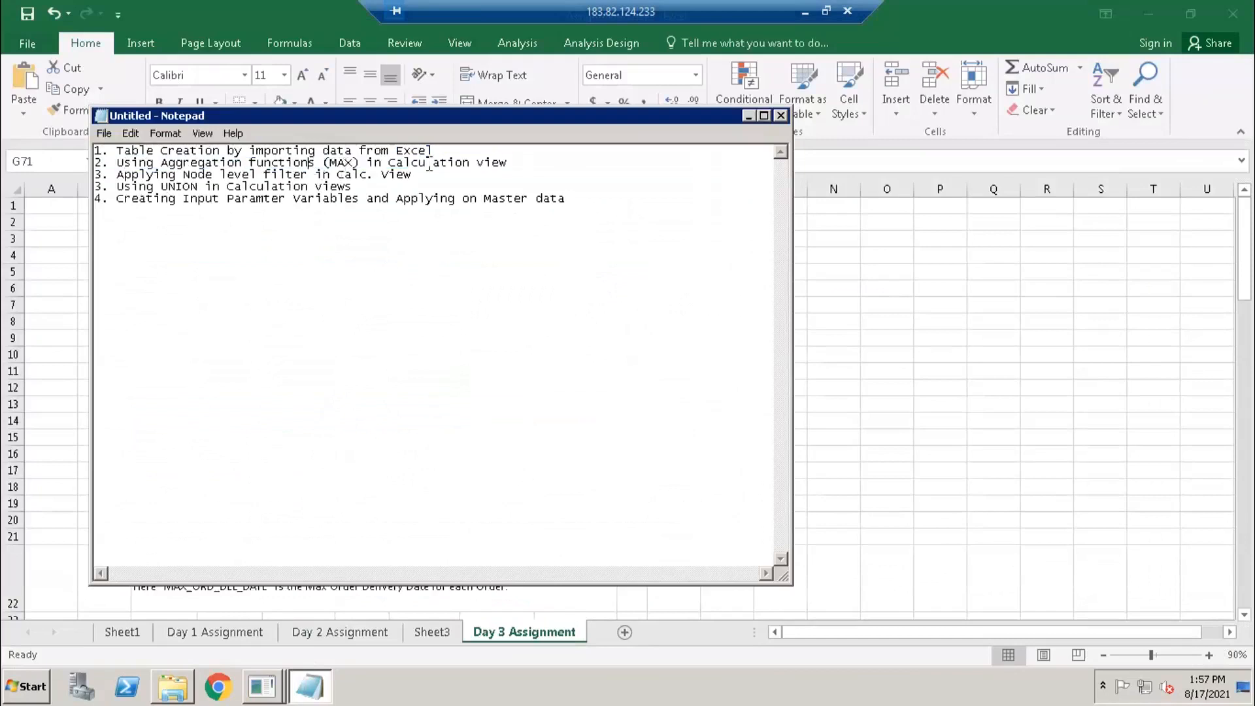
{"action": "left_click_drag", "start_coordinate": [179, 175], "coordinate": [362, 175]}
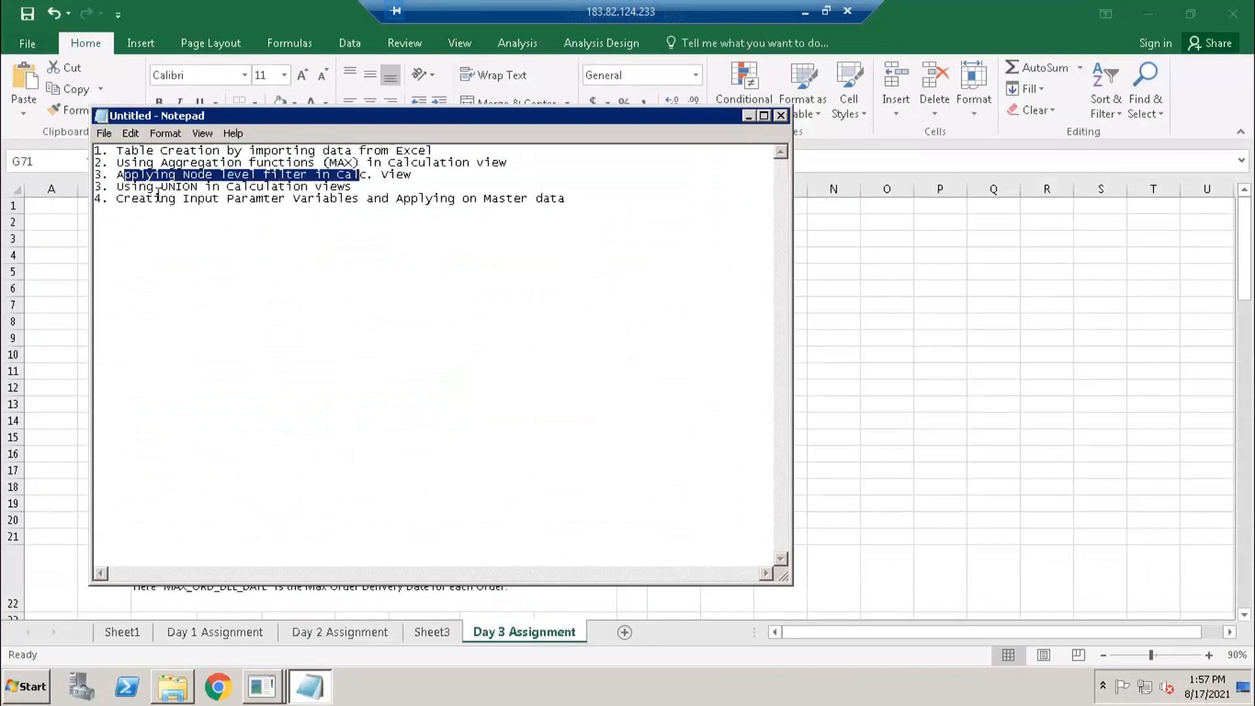
{"action": "left_click_drag", "start_coordinate": [160, 187], "coordinate": [338, 198]}
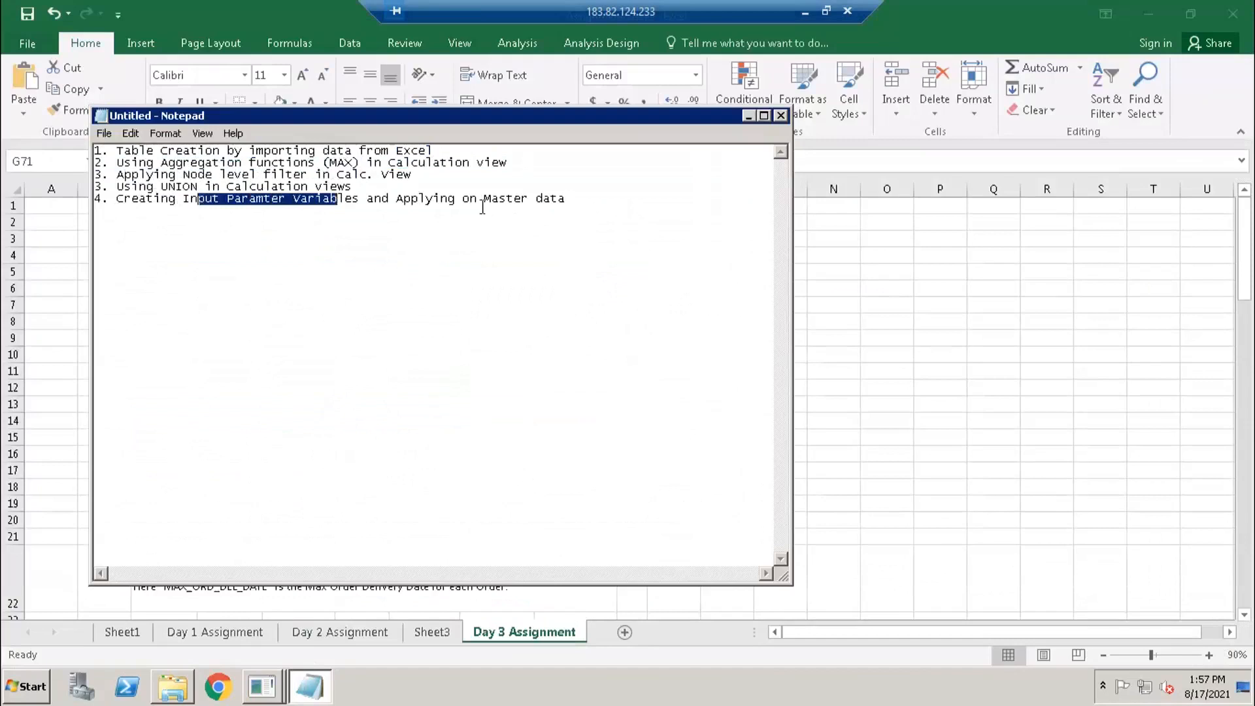
{"action": "left_click", "coordinate": [483, 208]}
Return to the Excel assignment workbook and launch SAP HANA Studio.
{"action": "left_click", "coordinate": [884, 371]}
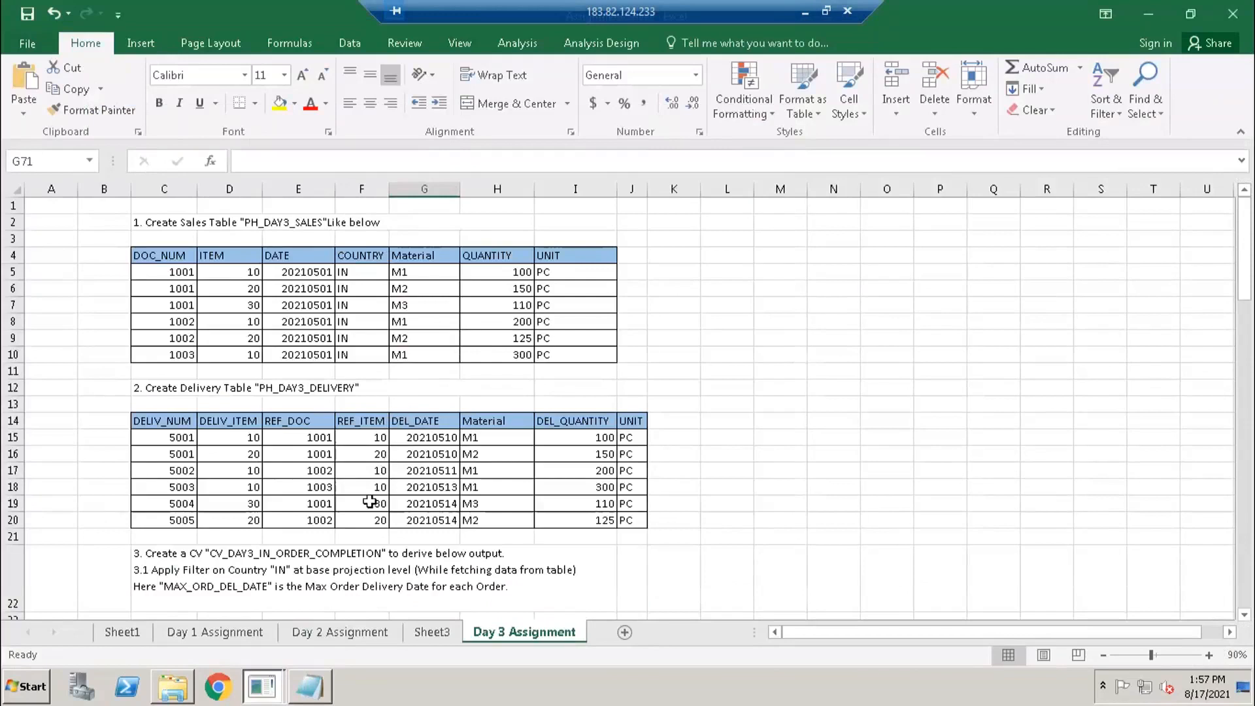
{"action": "left_click", "coordinate": [26, 687]}
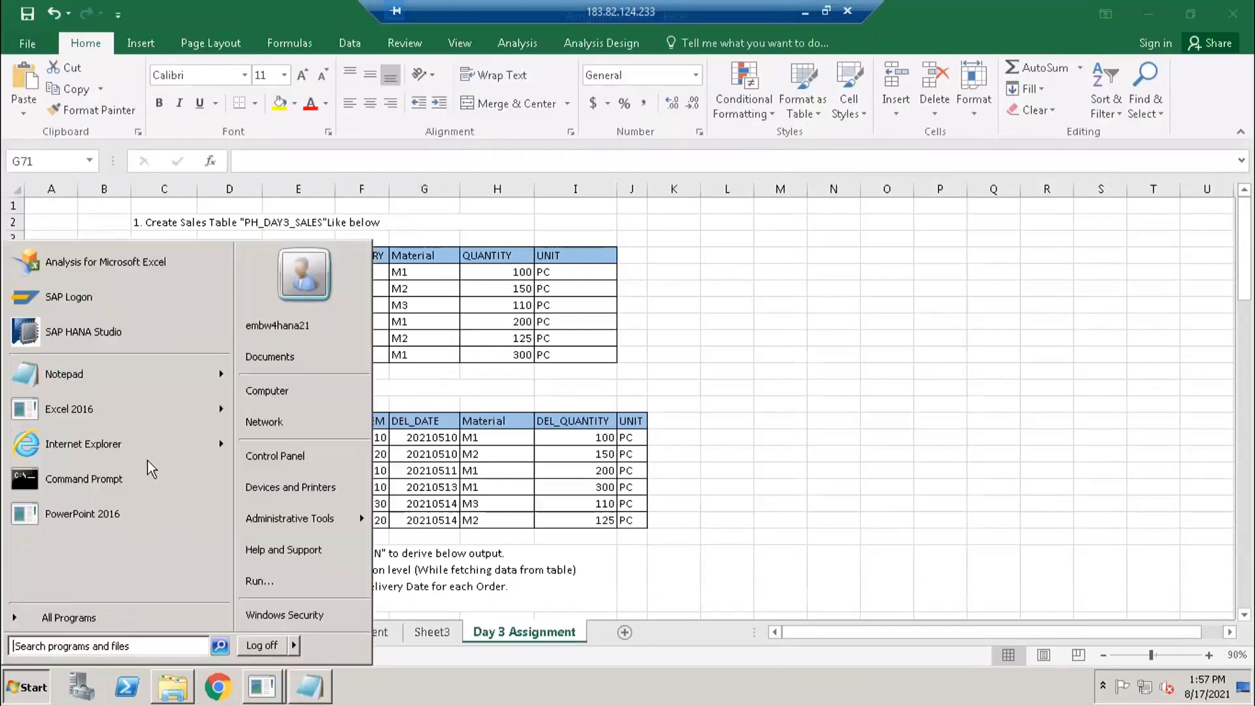
{"action": "left_click", "coordinate": [90, 332]}
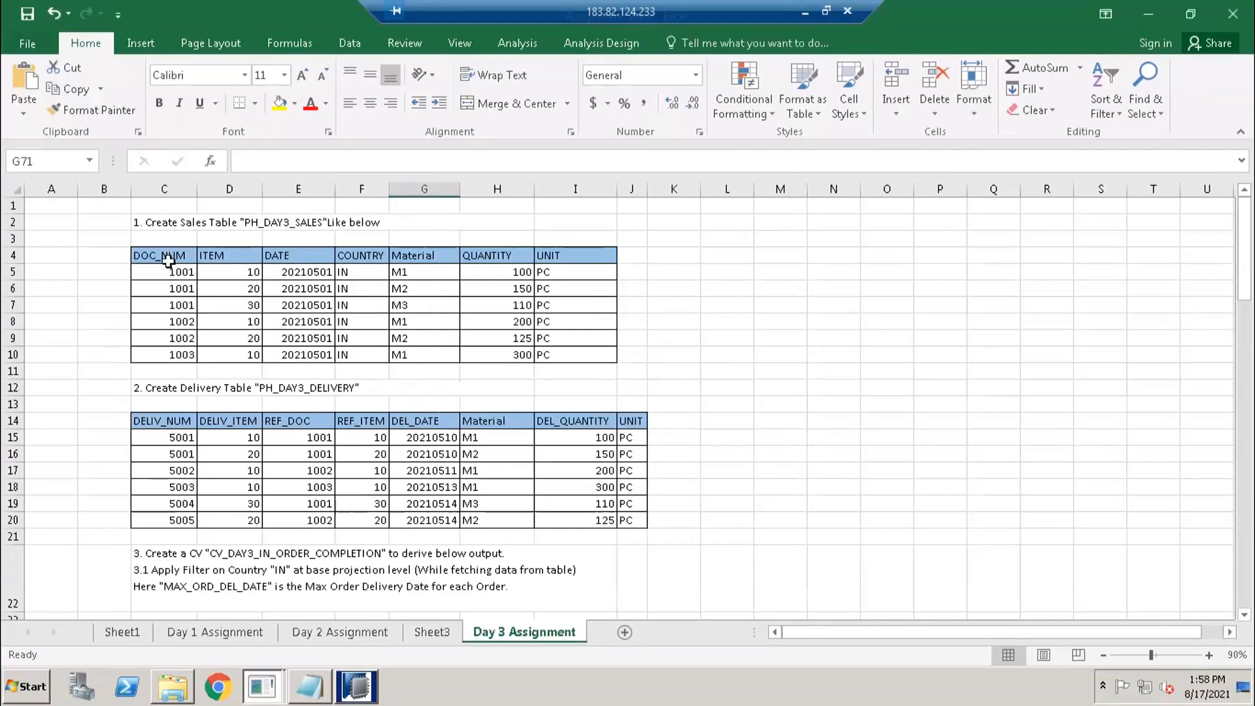
Examine the PH_DAY3_SALES sample table, including its document number, item, date and country columns.
{"action": "left_click_drag", "start_coordinate": [169, 259], "coordinate": [567, 356]}
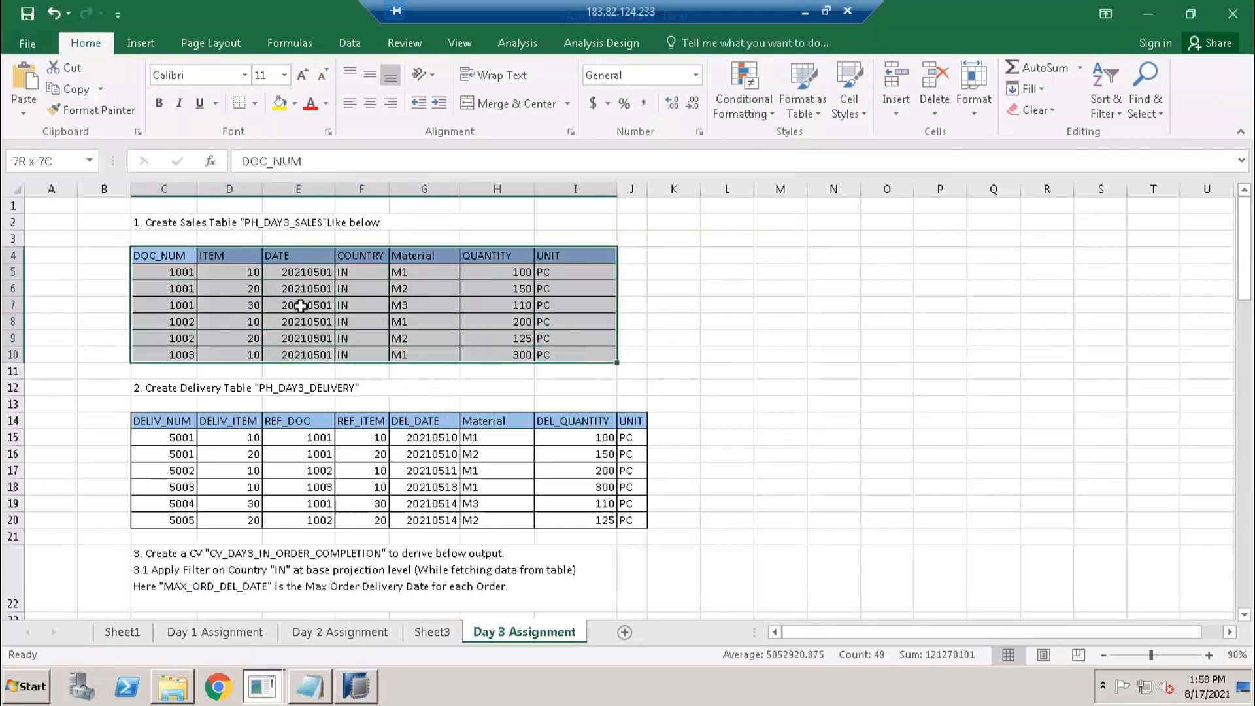
{"action": "left_click_drag", "start_coordinate": [170, 275], "coordinate": [269, 306]}
{"action": "left_click_drag", "start_coordinate": [315, 269], "coordinate": [317, 305]}
{"action": "left_click_drag", "start_coordinate": [361, 254], "coordinate": [367, 355]}
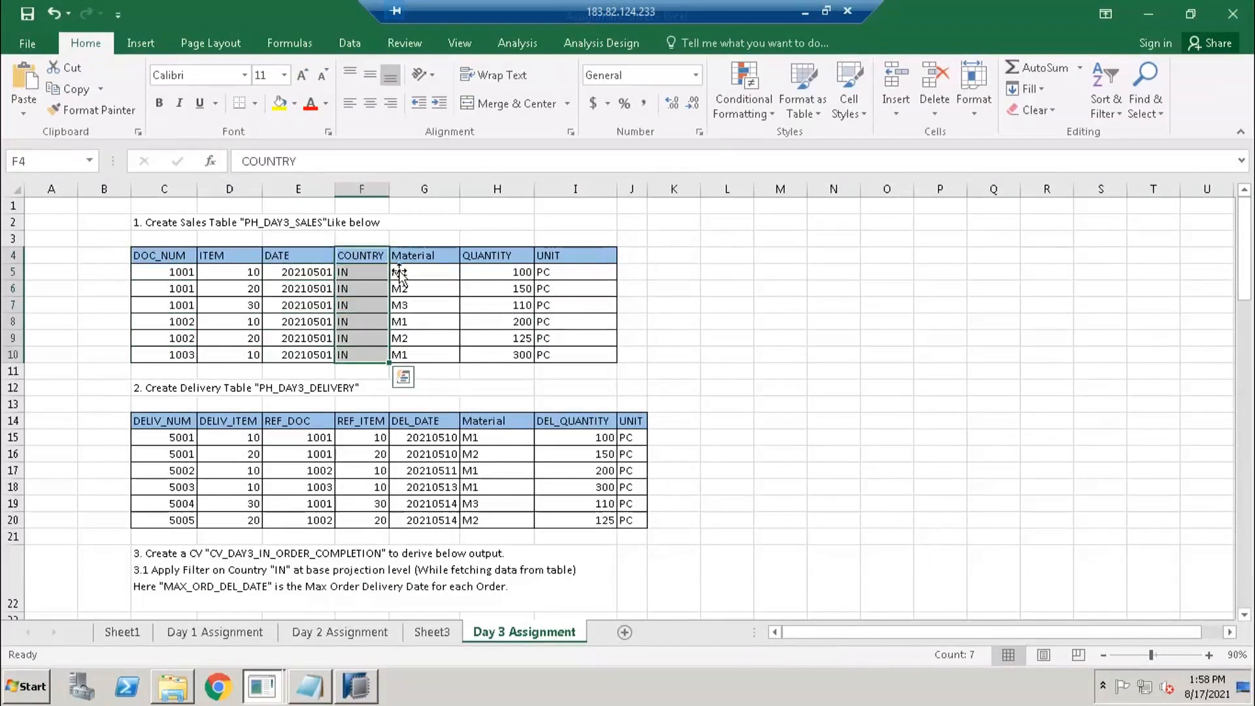
{"action": "left_click", "coordinate": [361, 305]}
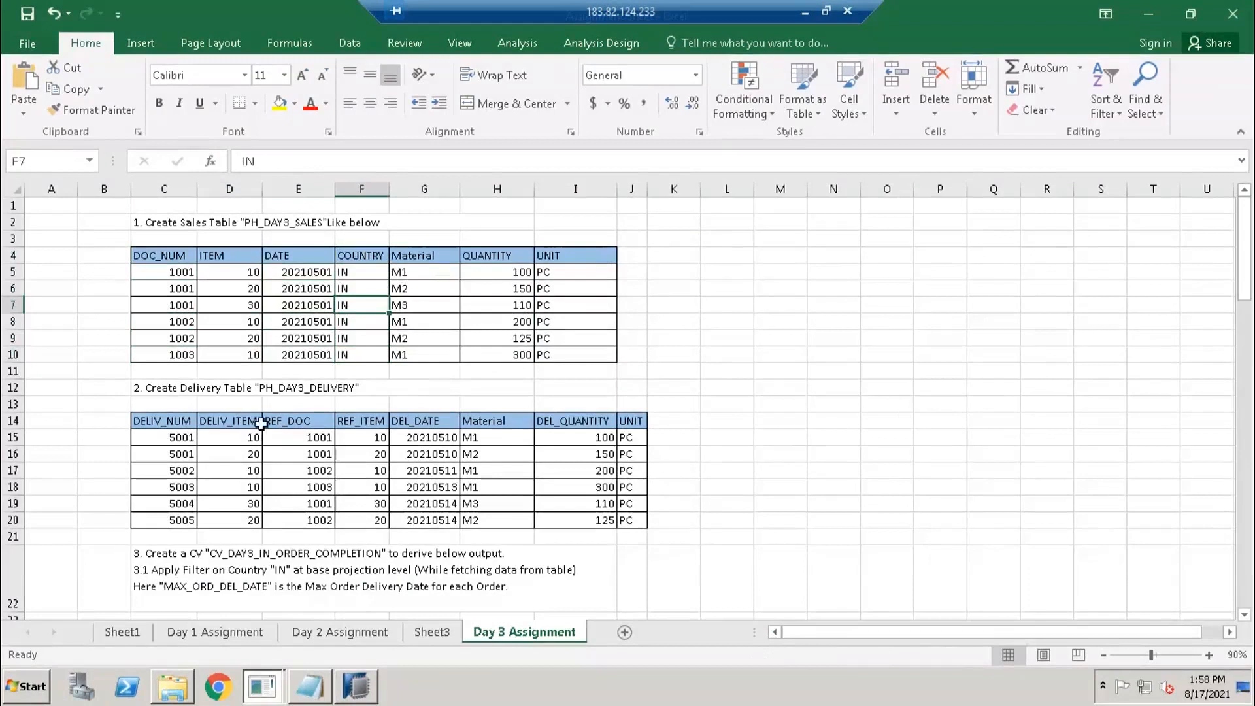
{"action": "left_click", "coordinate": [165, 275]}
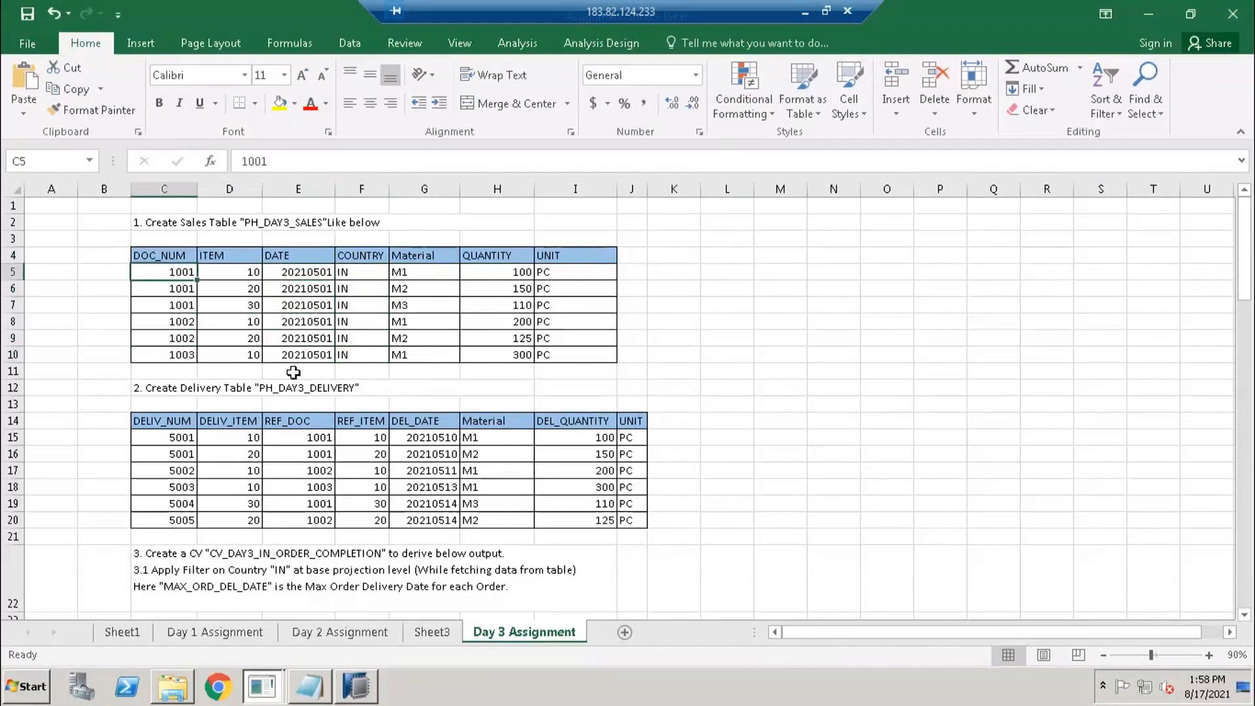
Trace the first sales order's three items to their delivery dates in the PH_DAY3_DELIVERY table.
{"action": "left_click_drag", "start_coordinate": [173, 271], "coordinate": [252, 310]}
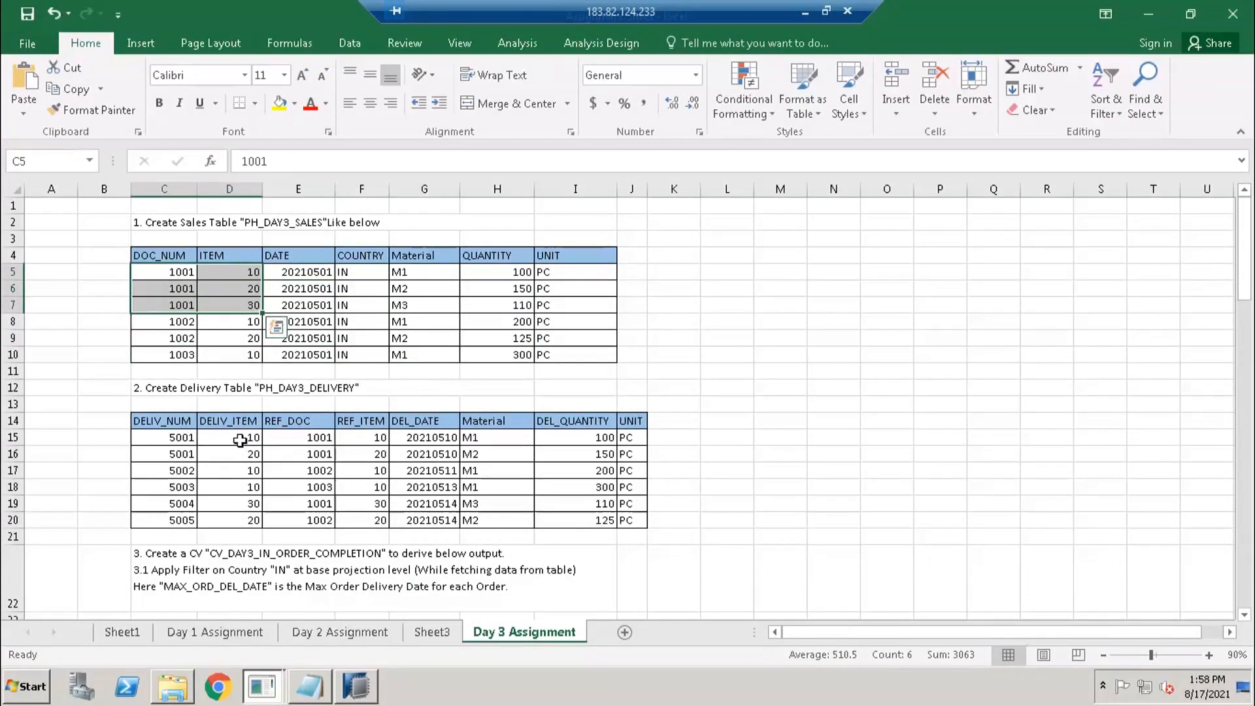
{"action": "left_click_drag", "start_coordinate": [240, 440], "coordinate": [319, 454]}
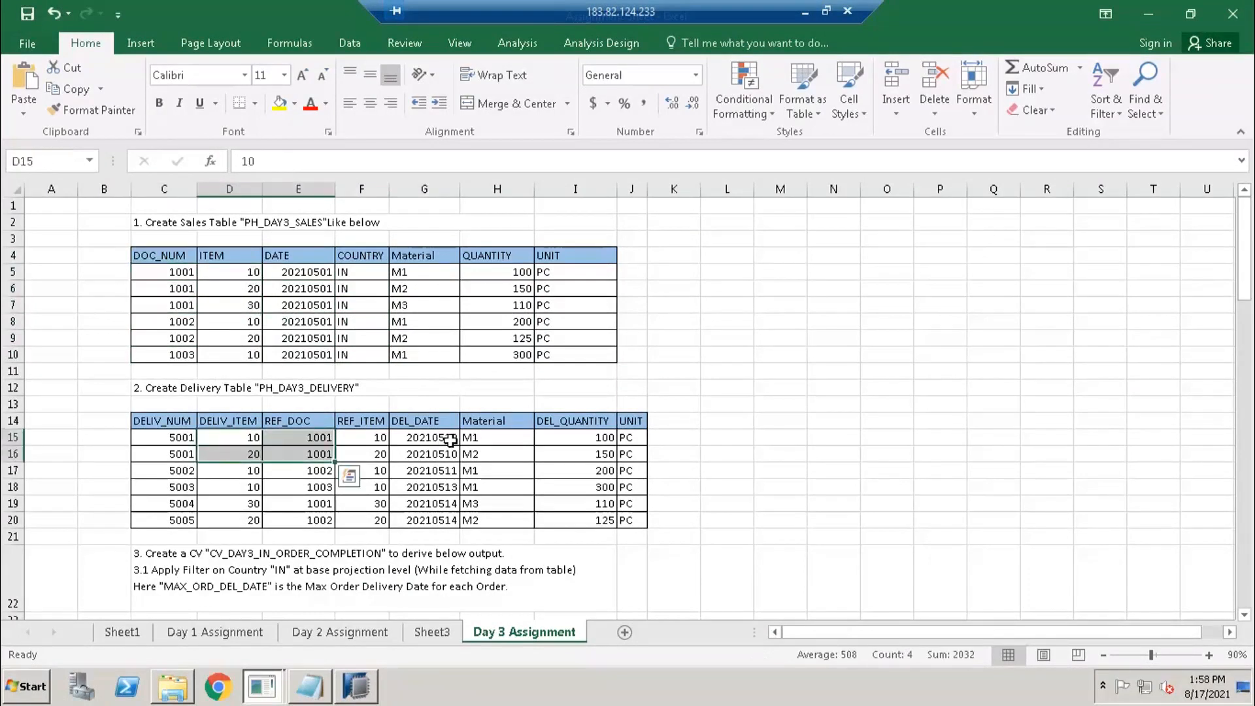
{"action": "left_click", "coordinate": [443, 458]}
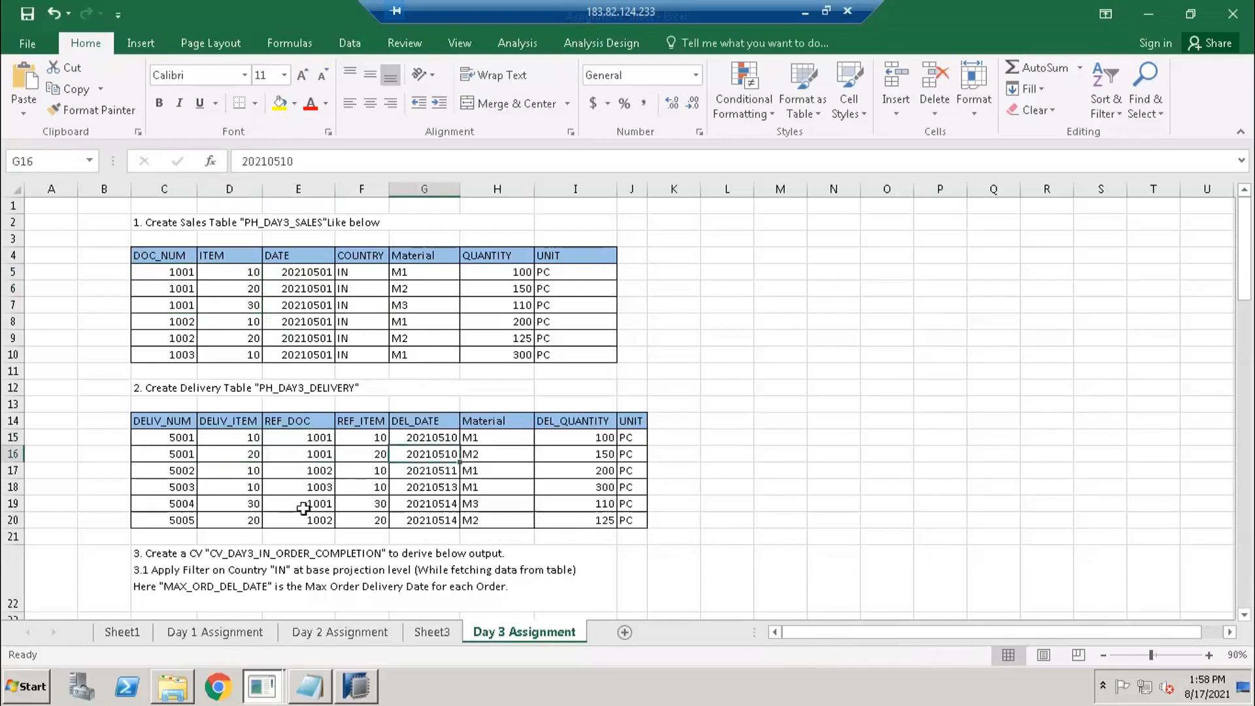
{"action": "left_click_drag", "start_coordinate": [157, 507], "coordinate": [531, 500]}
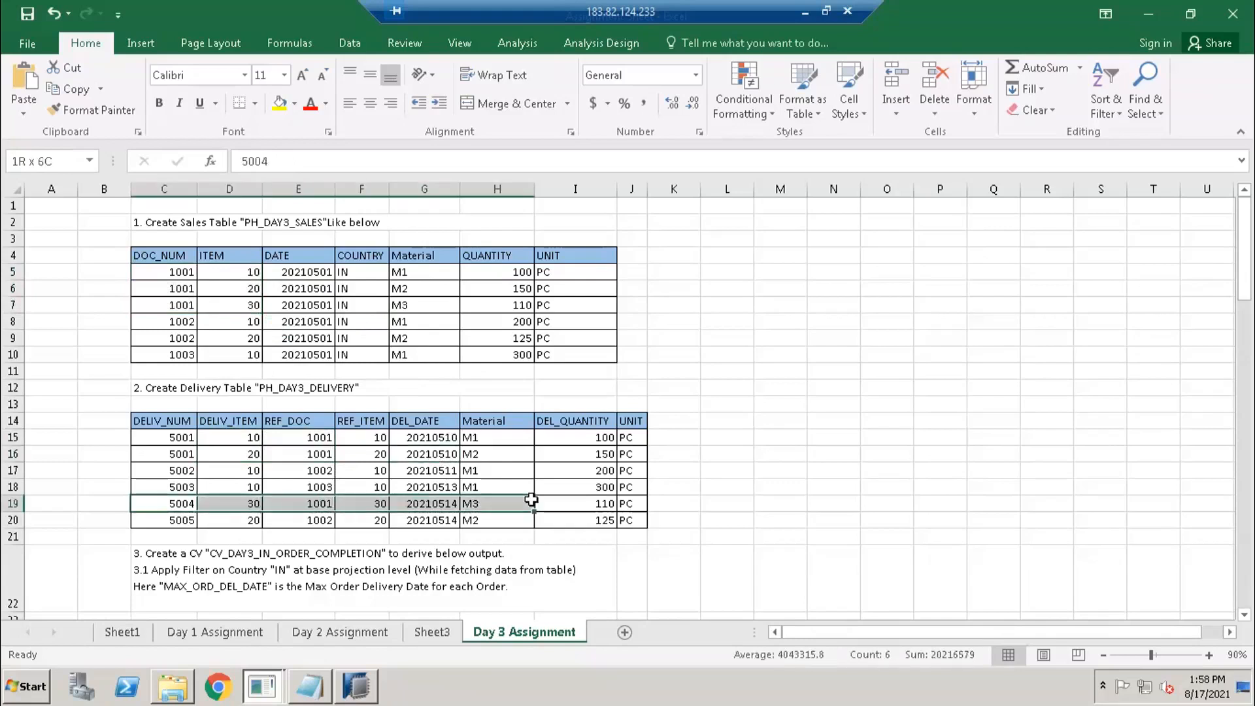
{"action": "left_click", "coordinate": [252, 273]}
{"action": "left_click_drag", "start_coordinate": [360, 292], "coordinate": [428, 291]}
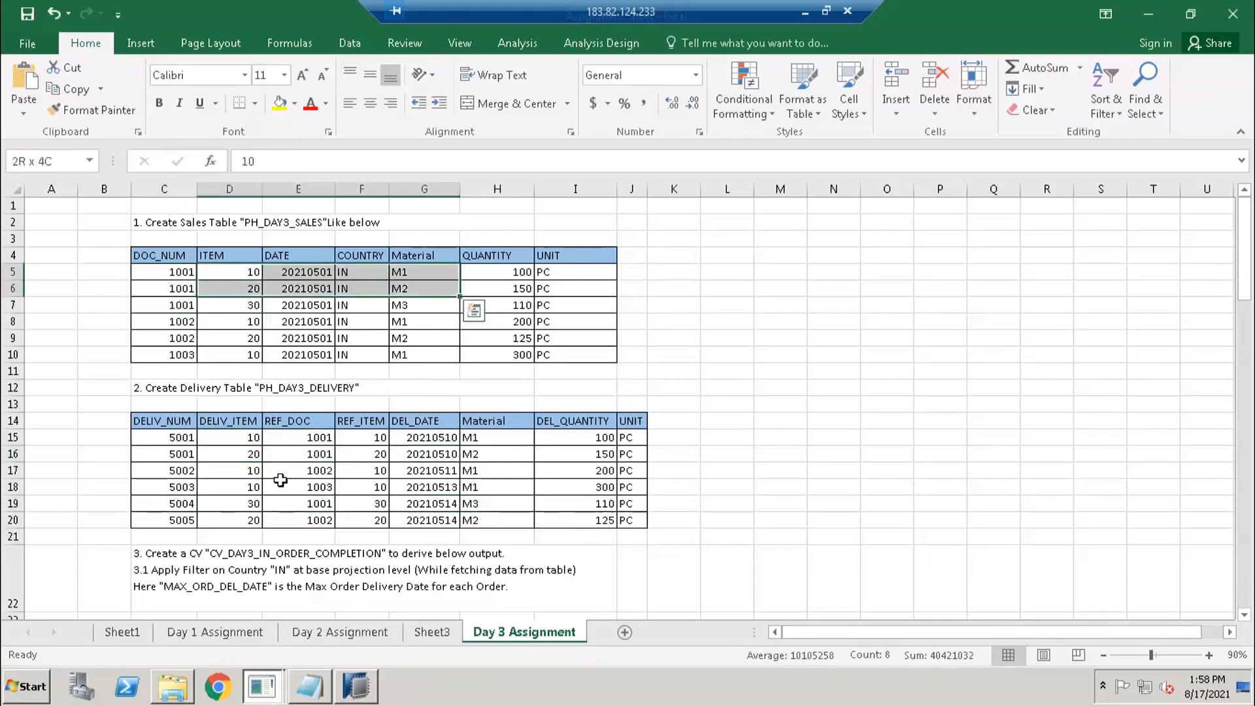
{"action": "left_click", "coordinate": [437, 504]}
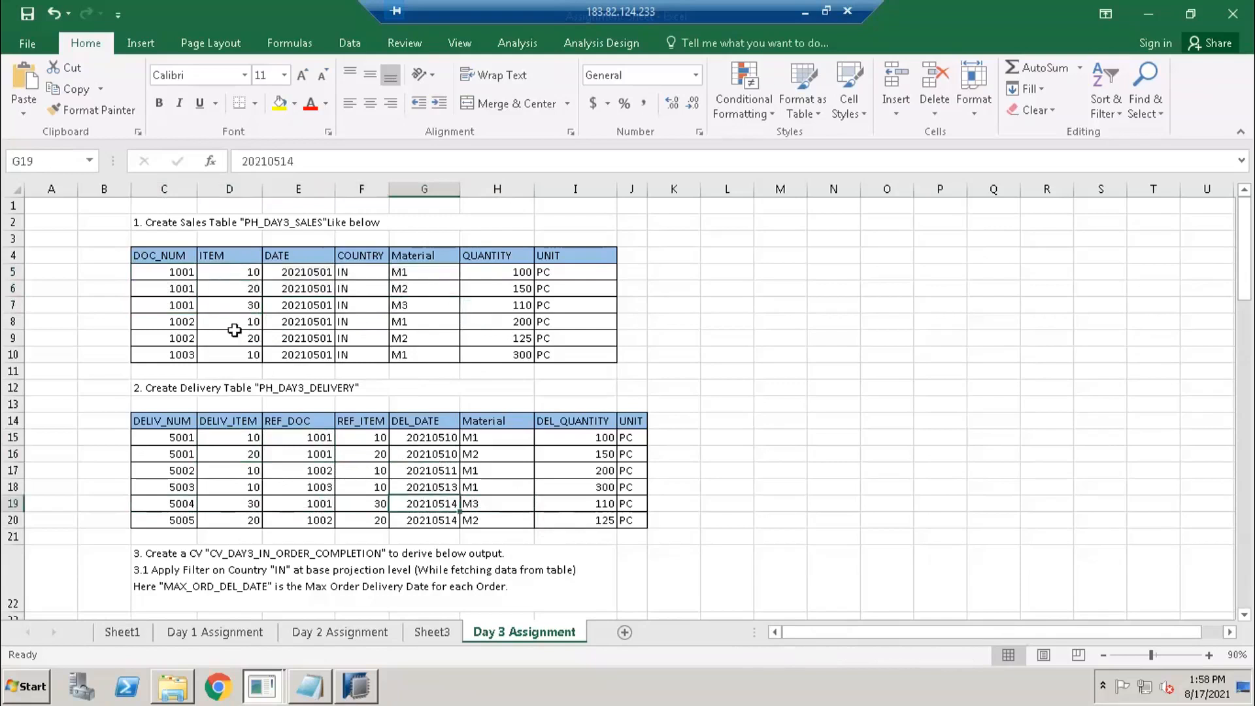
Trace the second sales order's two items to their delivery dates, and review the whole sales table again.
{"action": "left_click_drag", "start_coordinate": [184, 325], "coordinate": [421, 339]}
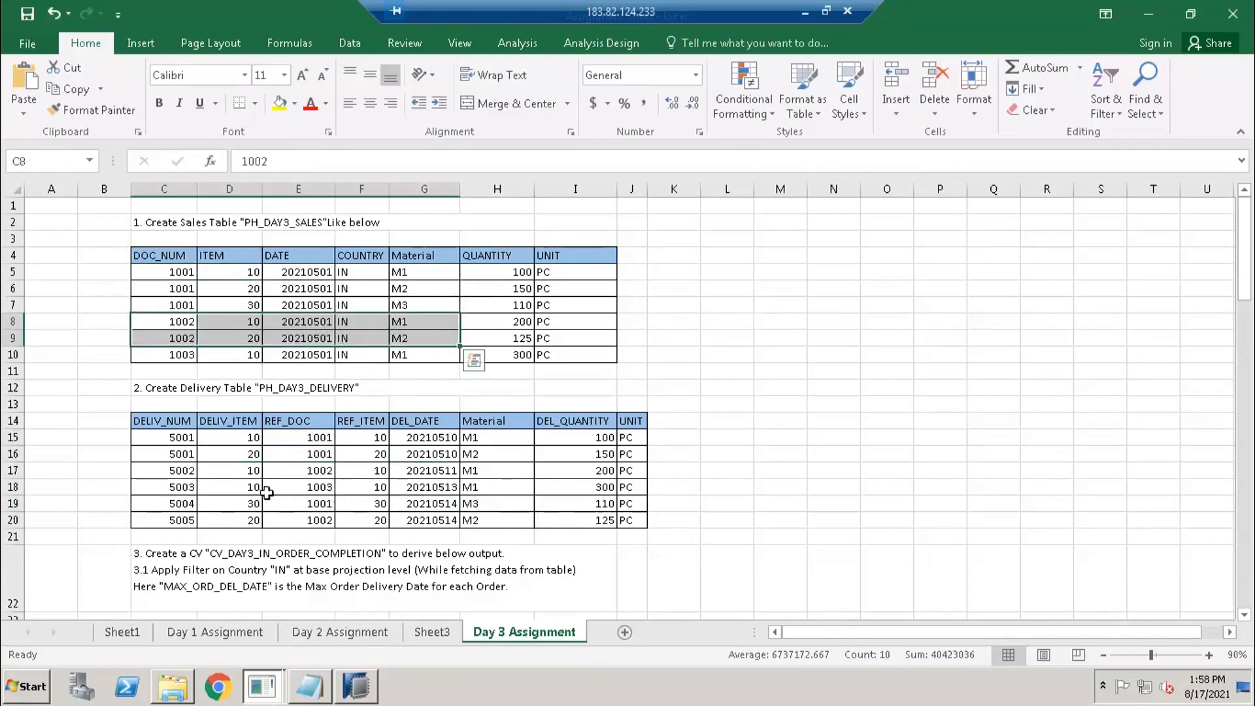
{"action": "left_click_drag", "start_coordinate": [186, 470], "coordinate": [439, 468]}
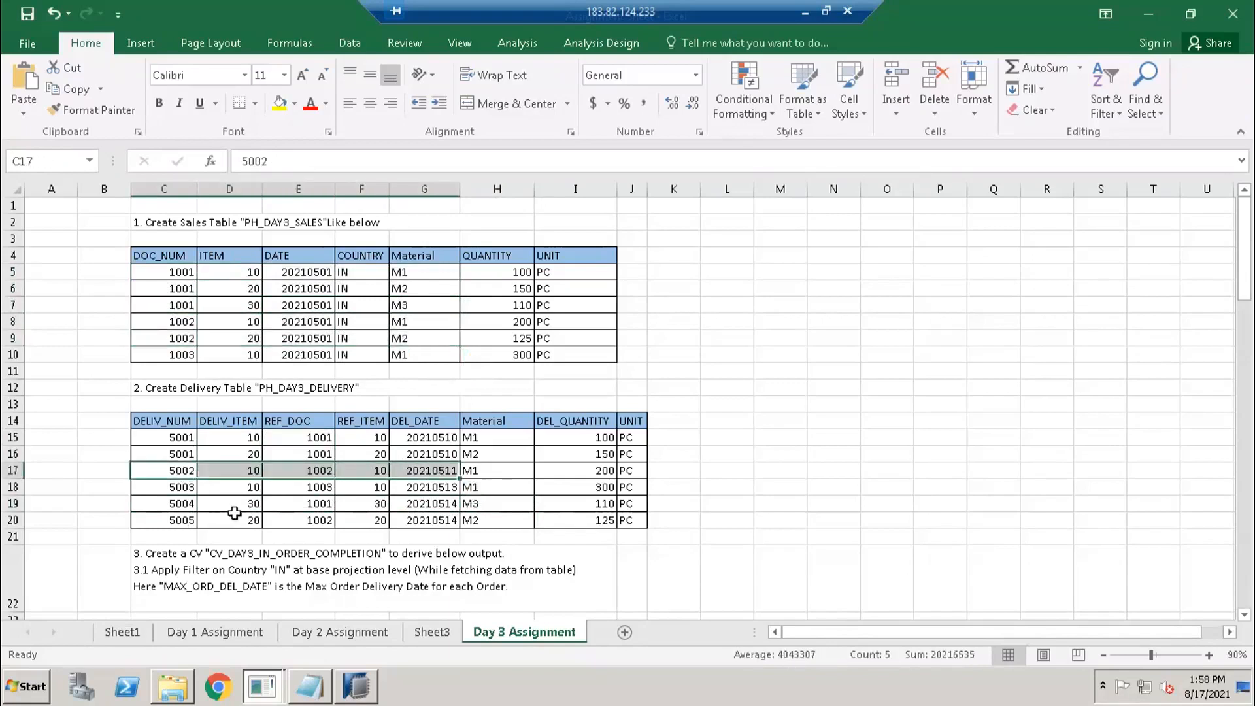
{"action": "left_click", "coordinate": [416, 519]}
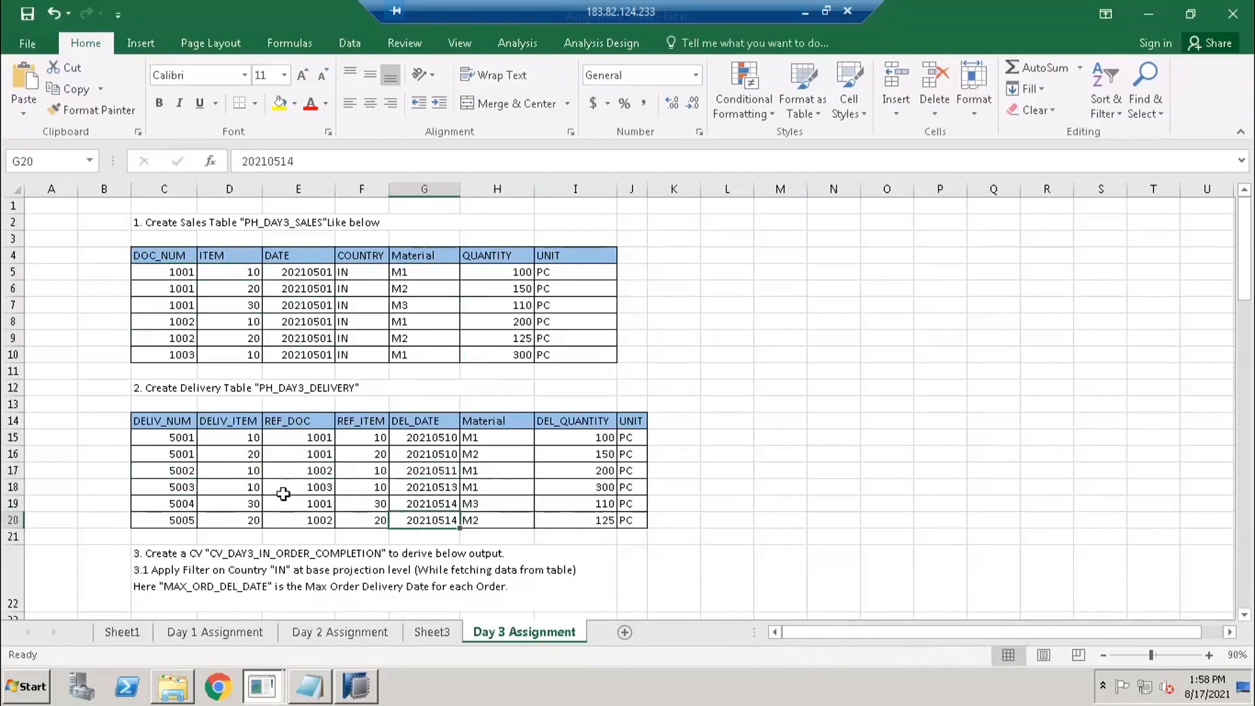
{"action": "scroll", "coordinate": [288, 447], "scroll_direction": "down", "scroll_amount": 2}
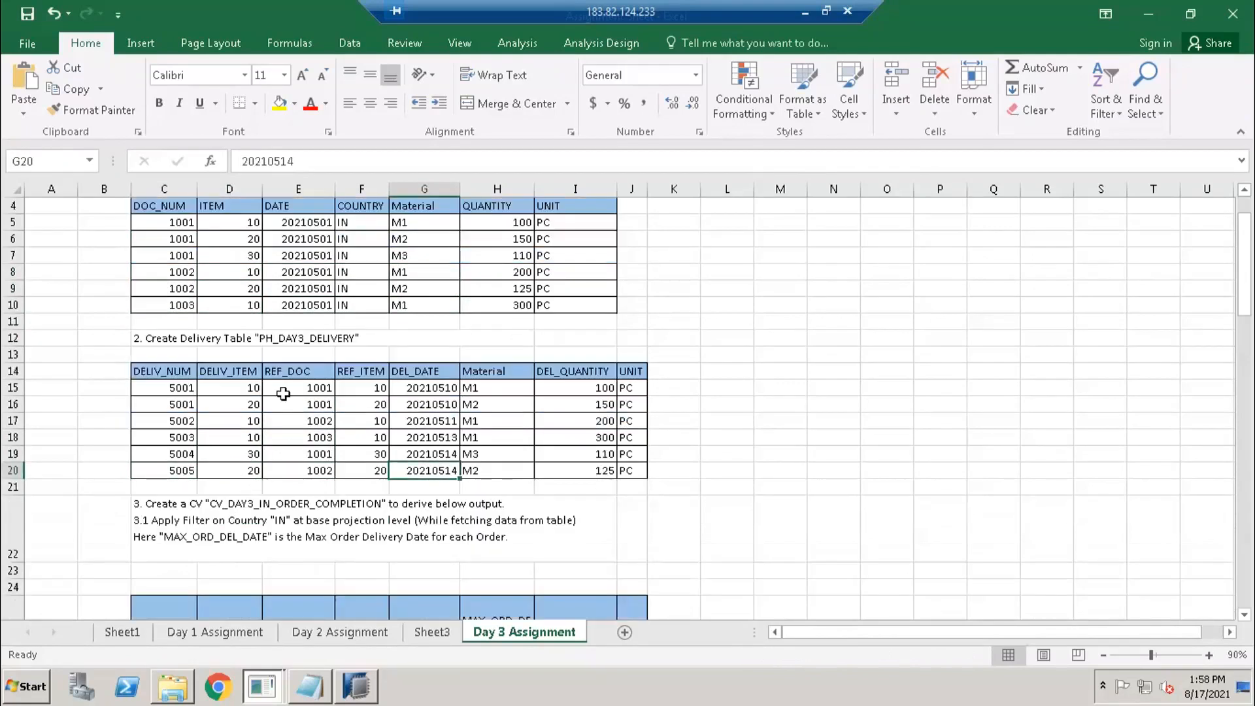
{"action": "scroll", "coordinate": [266, 317], "scroll_direction": "up", "scroll_amount": 2}
{"action": "left_click_drag", "start_coordinate": [166, 259], "coordinate": [595, 359]}
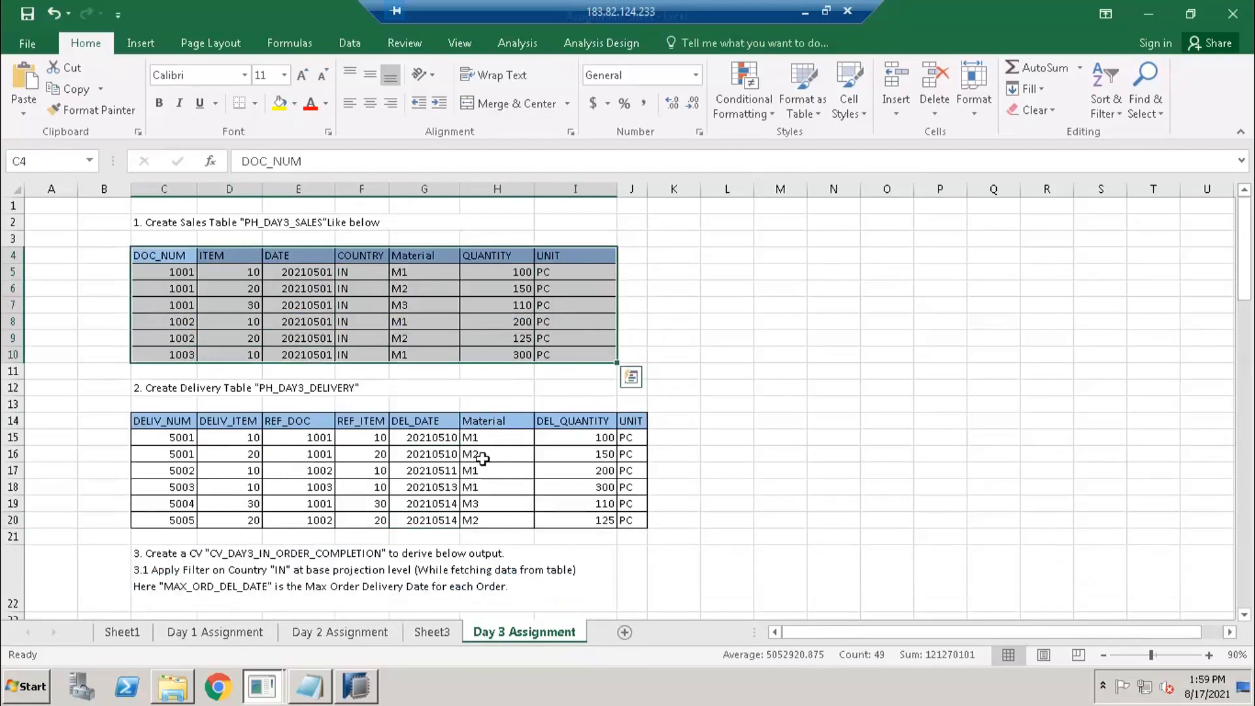
{"action": "left_click", "coordinate": [483, 459]}
Read the CV_DAY3_IN_ORDER_COMPLETION requirements and examine the columns of its expected output table.
{"action": "scroll", "coordinate": [268, 456], "scroll_direction": "down", "scroll_amount": 2}
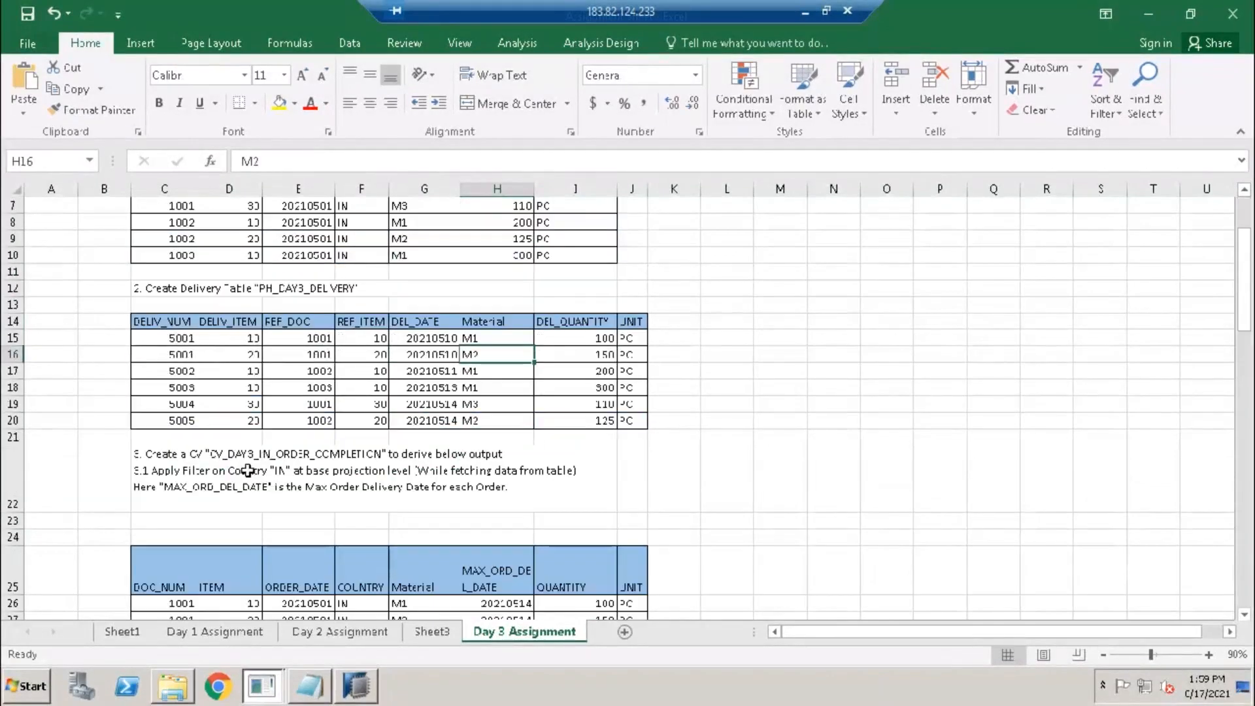
{"action": "scroll", "coordinate": [274, 487], "scroll_direction": "down", "scroll_amount": 2}
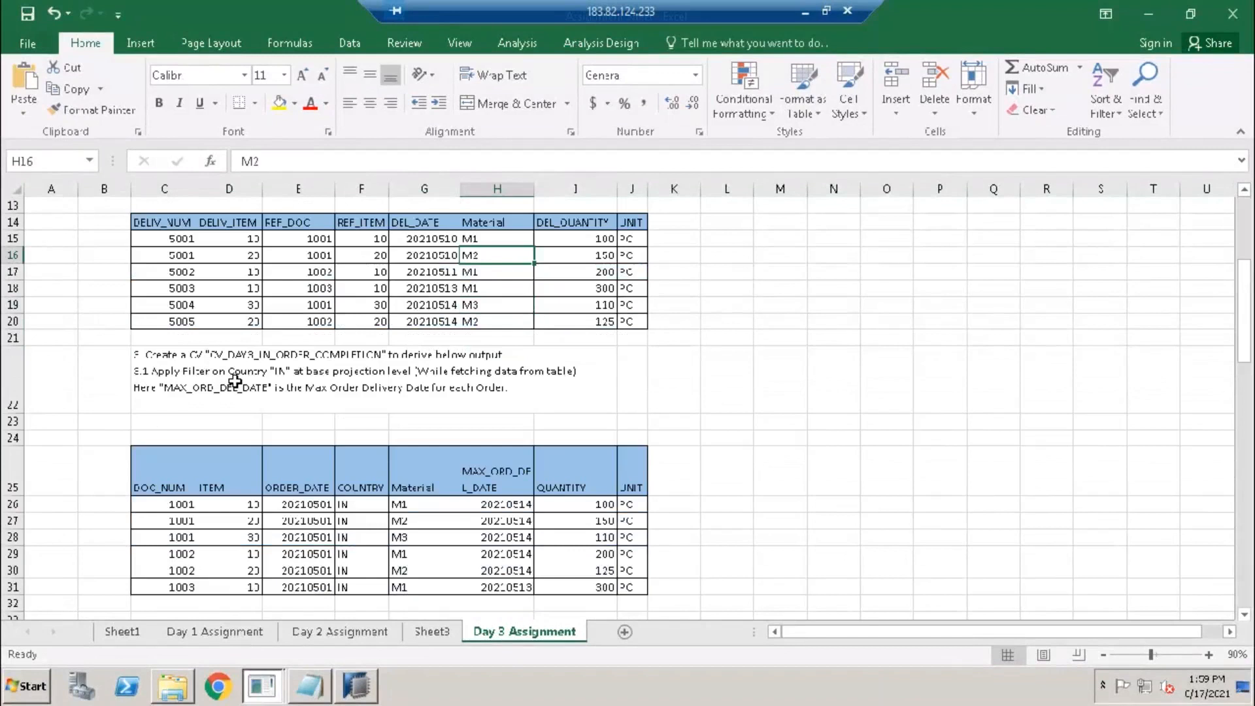
{"action": "left_click", "coordinate": [311, 375]}
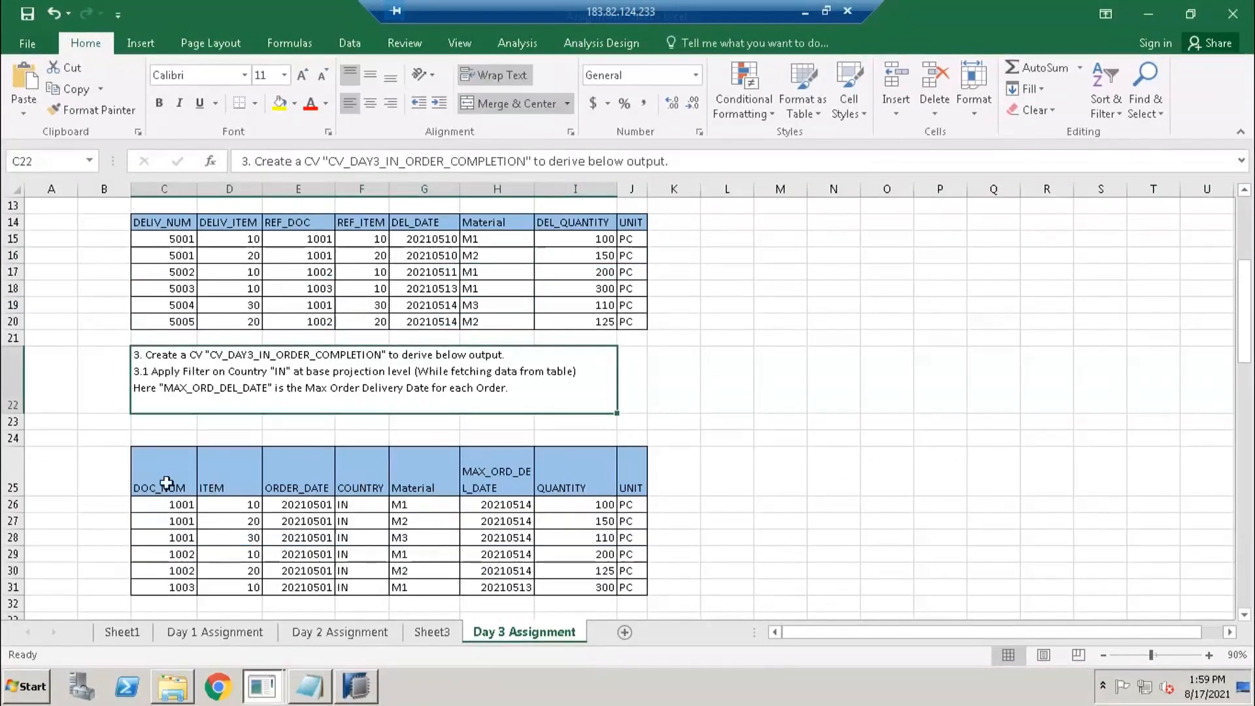
{"action": "left_click_drag", "start_coordinate": [163, 487], "coordinate": [563, 568]}
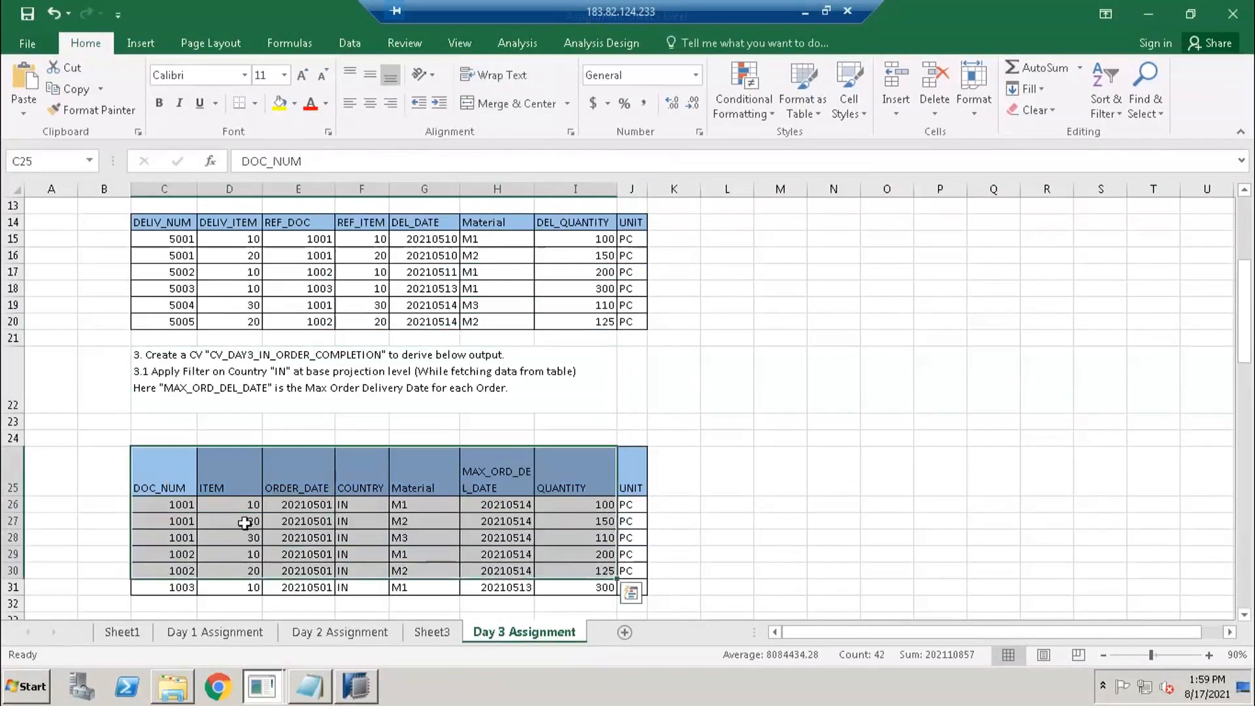
{"action": "left_click_drag", "start_coordinate": [171, 487], "coordinate": [444, 488]}
{"action": "left_click", "coordinate": [488, 465]}
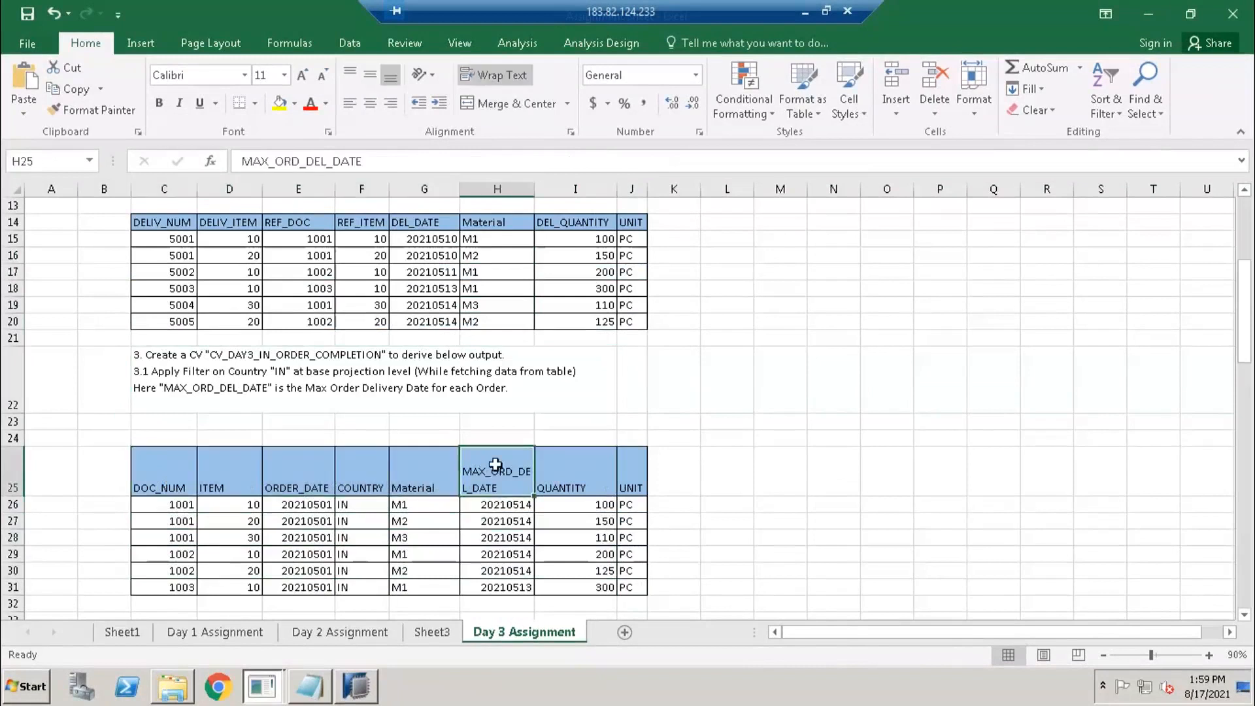
Examine how the MAX_ORD_DEL_DATE values relate to each order's items in the expected output table.
{"action": "left_click_drag", "start_coordinate": [500, 505], "coordinate": [496, 587]}
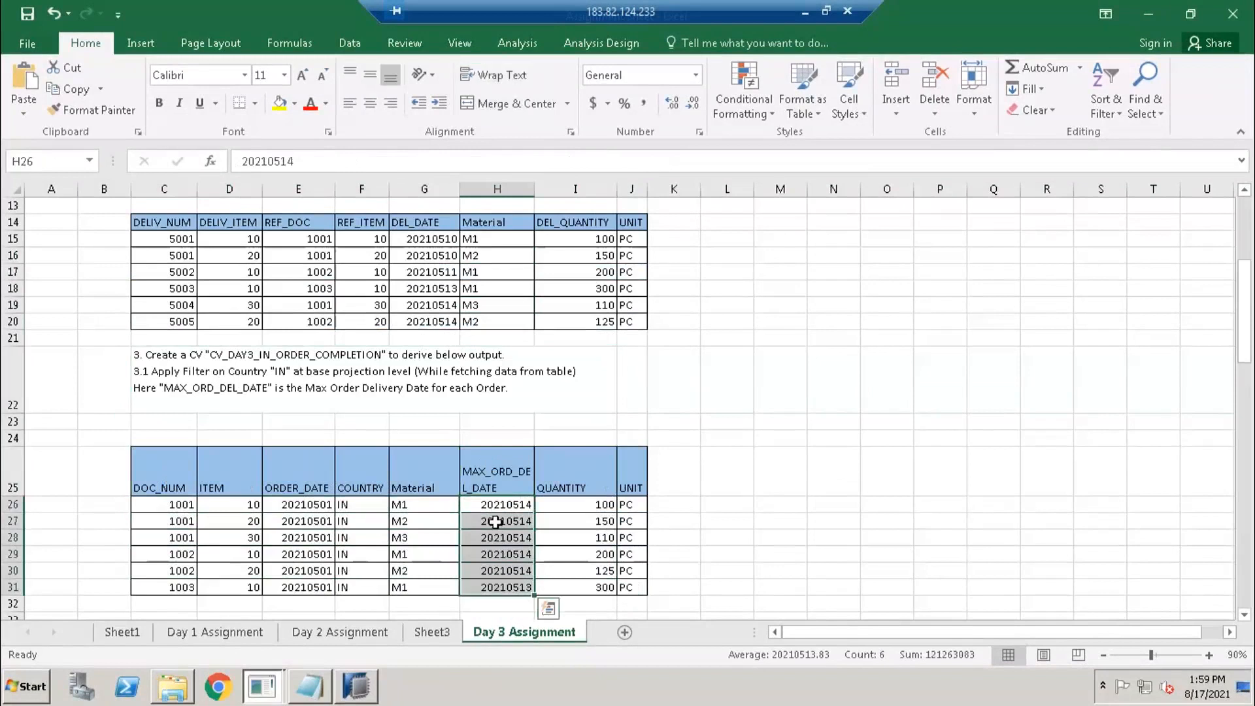
{"action": "left_click", "coordinate": [495, 521]}
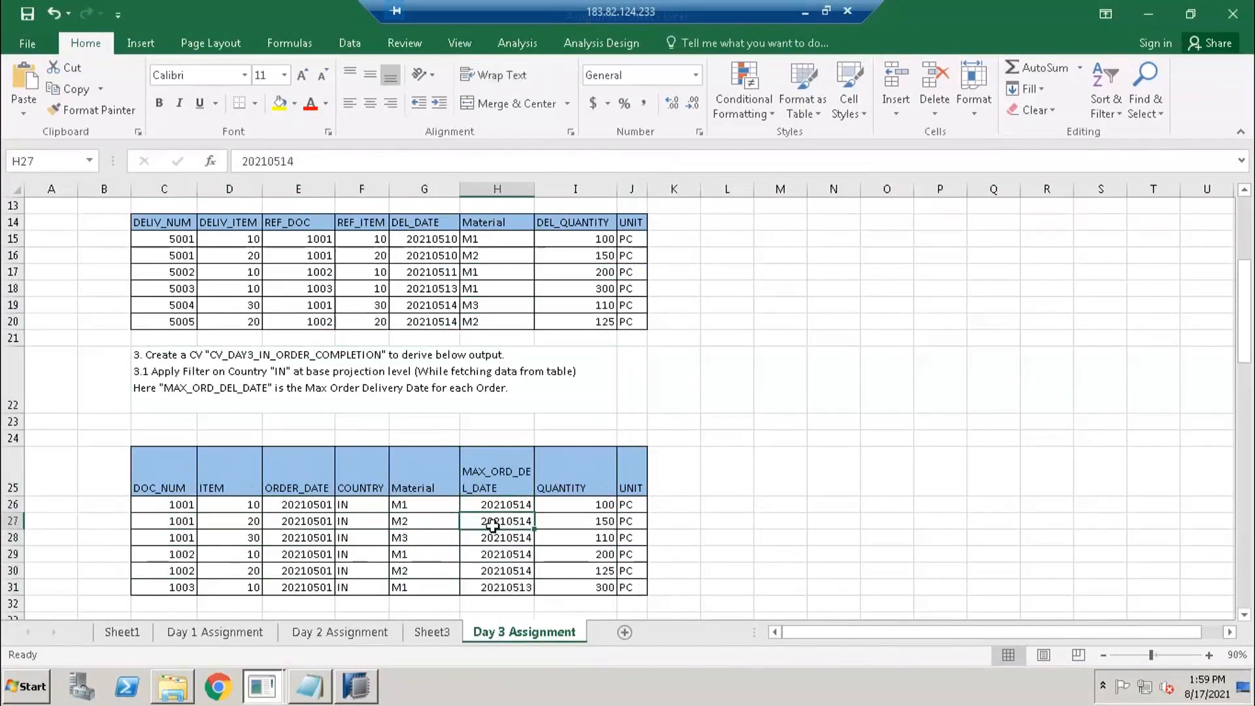
{"action": "left_click_drag", "start_coordinate": [174, 506], "coordinate": [175, 523]}
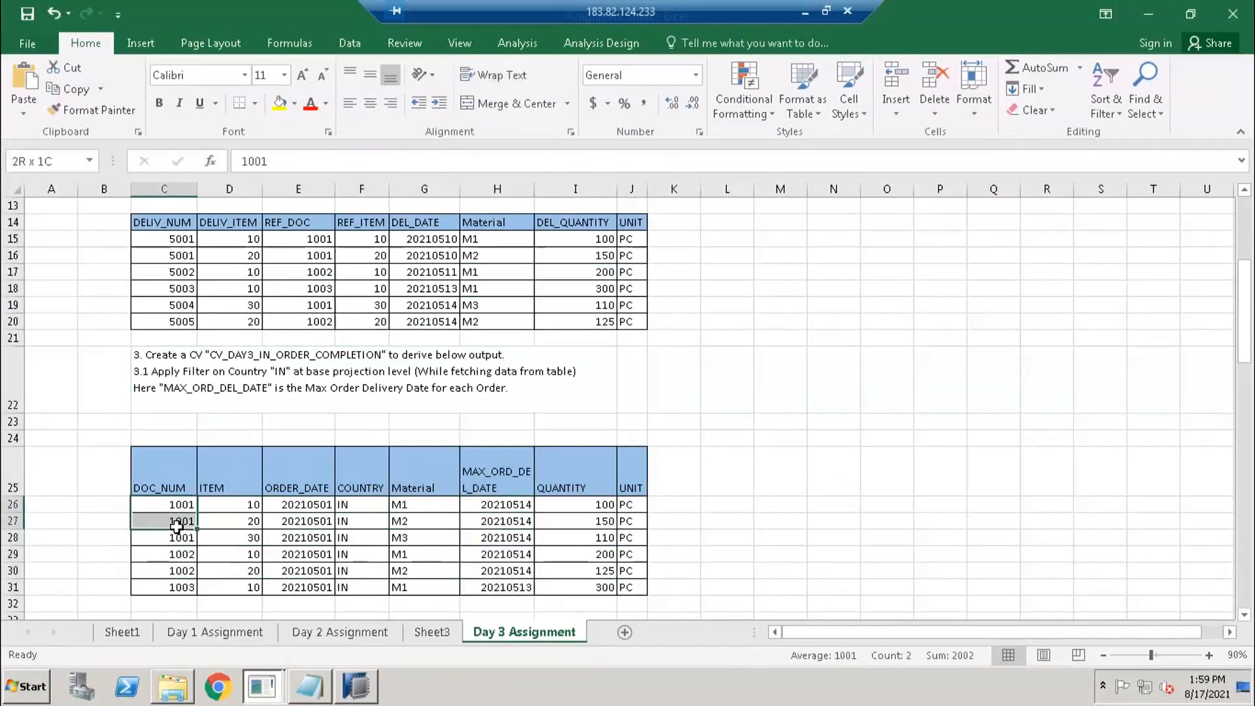
{"action": "left_click", "coordinate": [173, 507]}
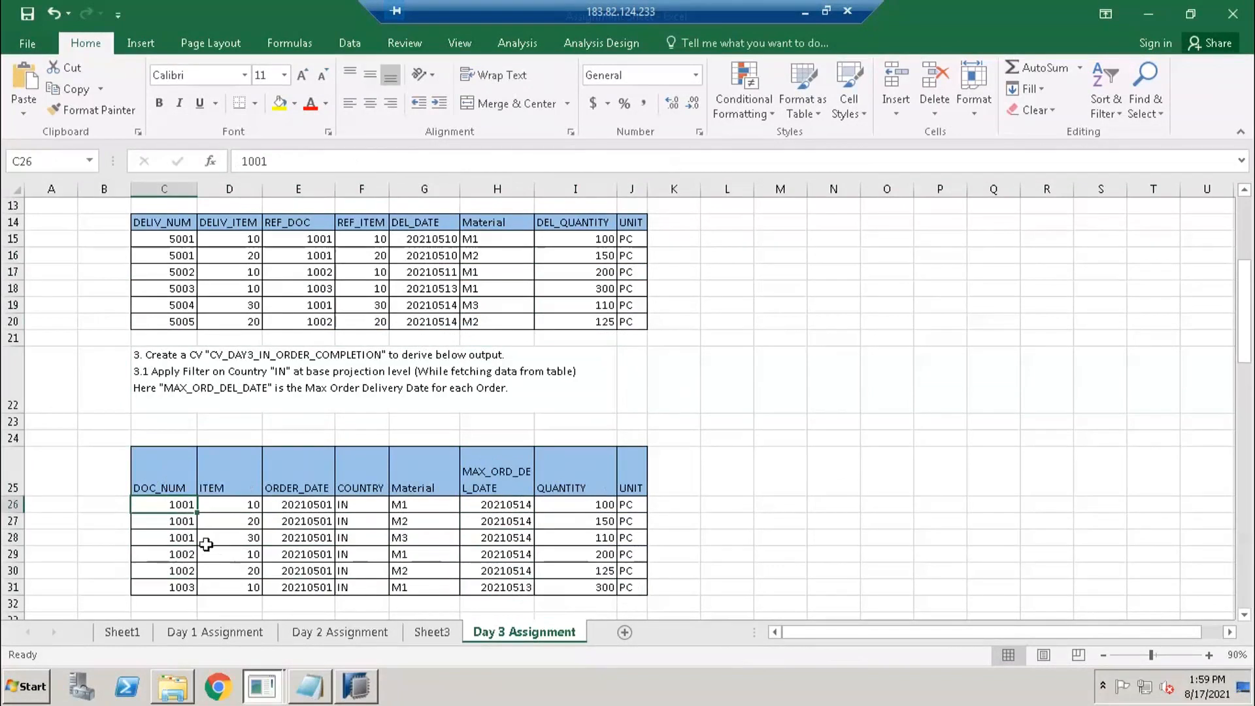
{"action": "left_click_drag", "start_coordinate": [153, 539], "coordinate": [501, 537]}
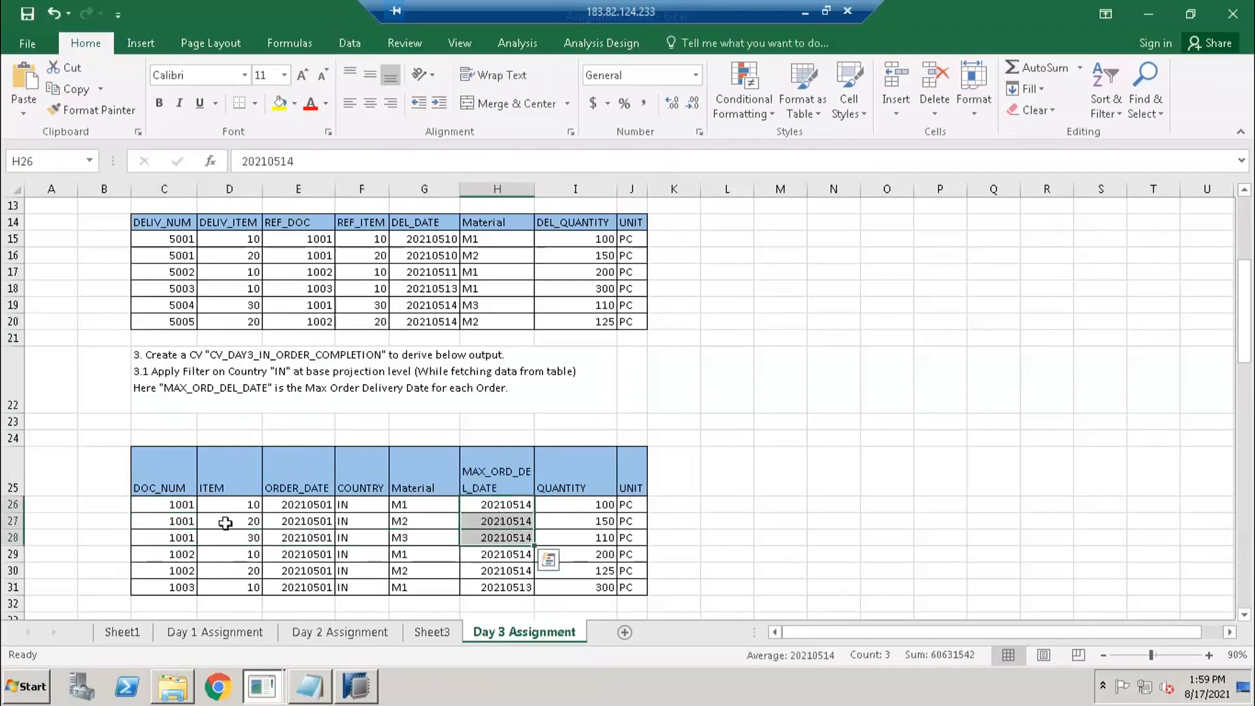
Examine the MAX_ORD_DEL_DATE values of the second and third orders in the expected output table.
{"action": "left_click_drag", "start_coordinate": [185, 510], "coordinate": [179, 572]}
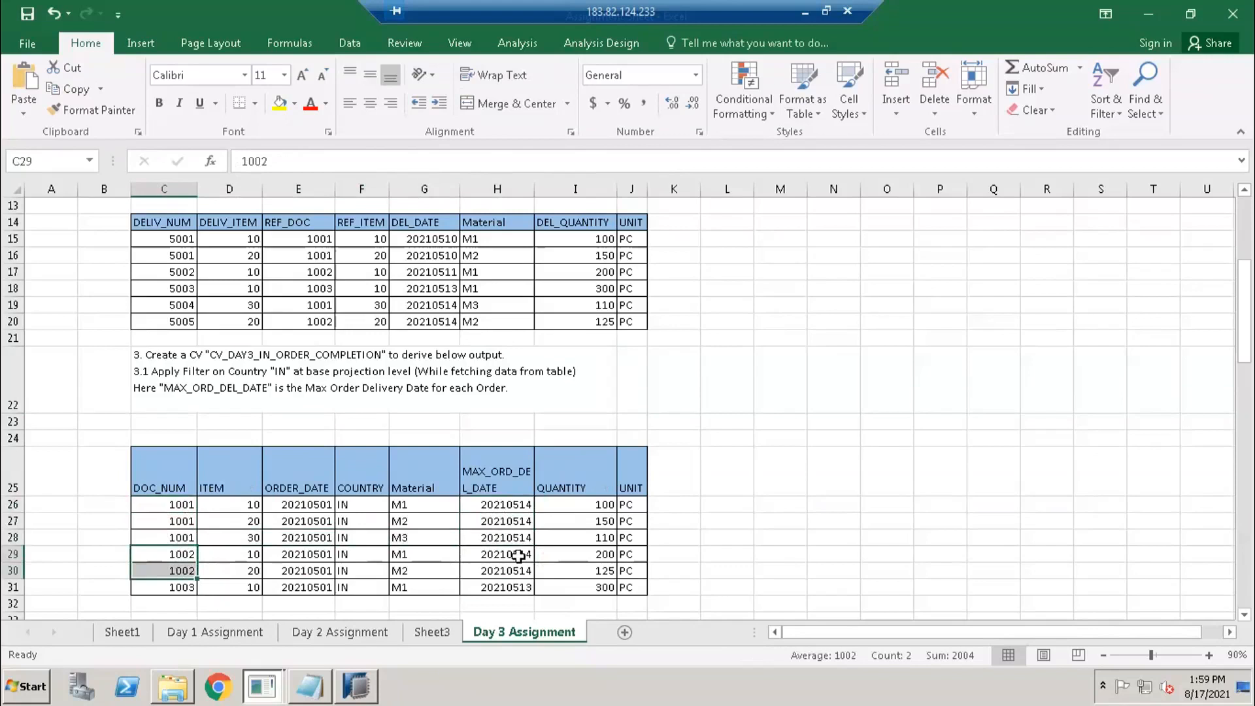
{"action": "left_click_drag", "start_coordinate": [518, 556], "coordinate": [516, 571]}
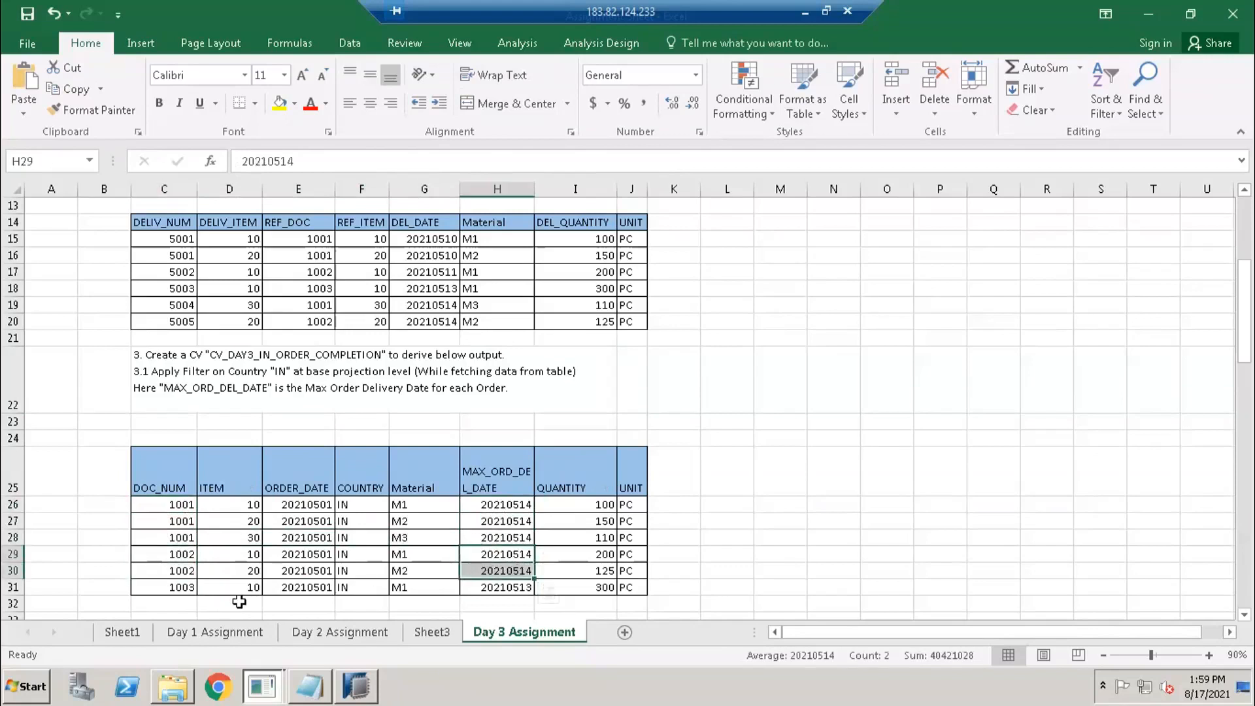
{"action": "left_click_drag", "start_coordinate": [184, 591], "coordinate": [575, 586]}
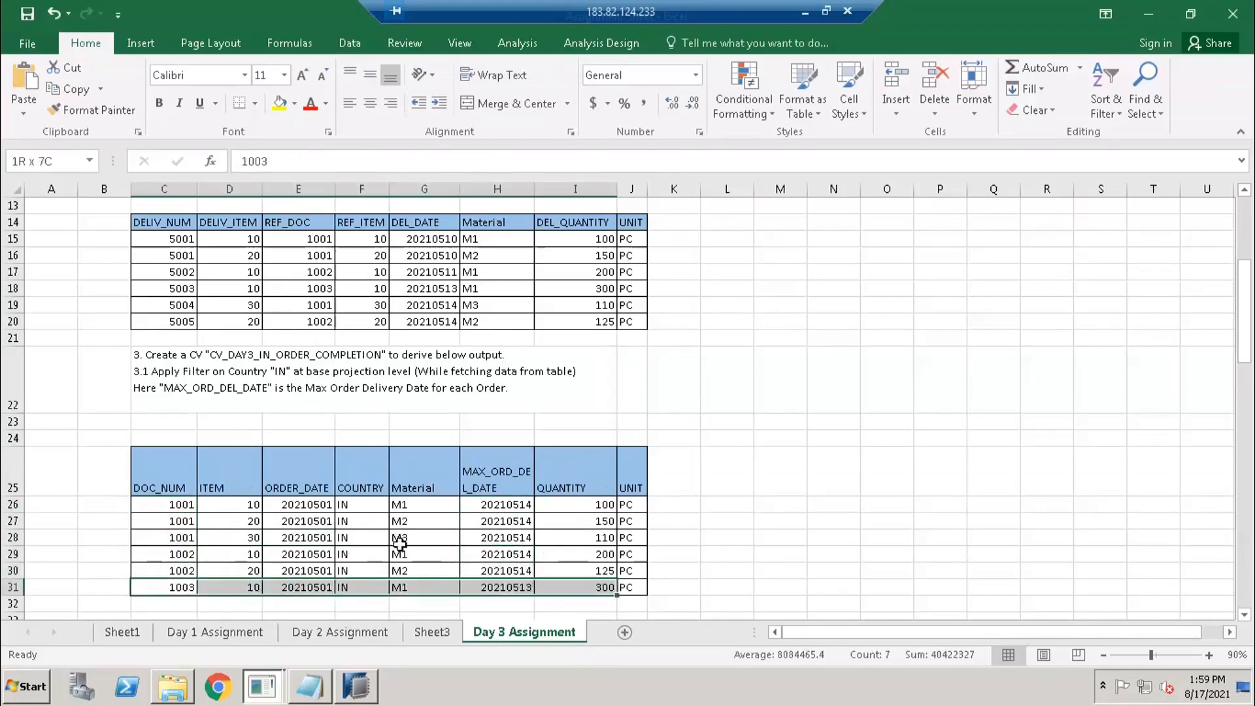
{"action": "left_click", "coordinate": [489, 520]}
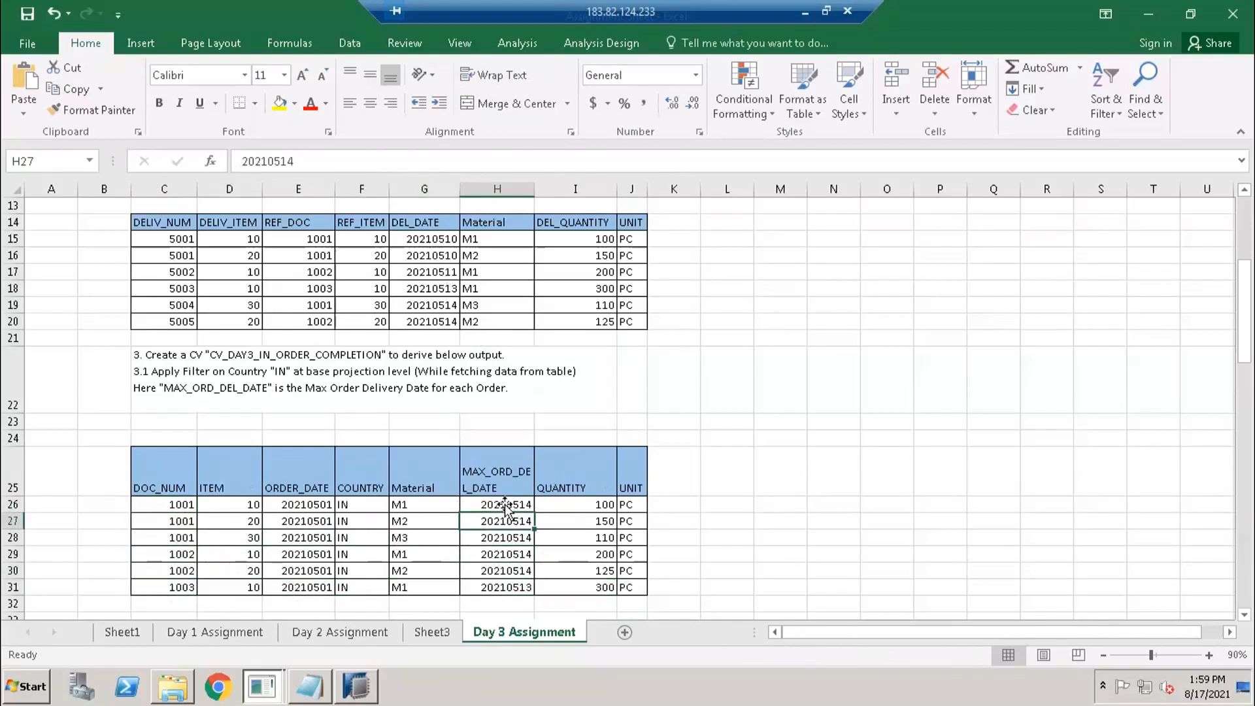
{"action": "left_click_drag", "start_coordinate": [504, 504], "coordinate": [500, 555]}
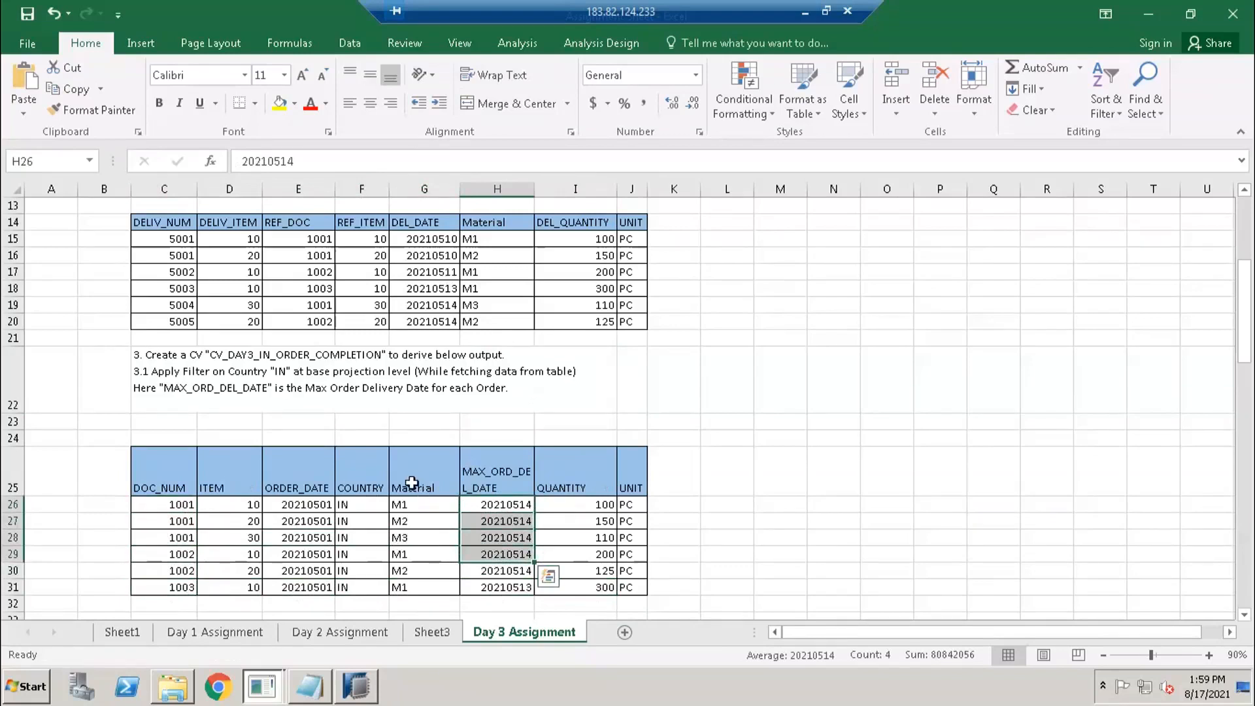
{"action": "left_click", "coordinate": [424, 521]}
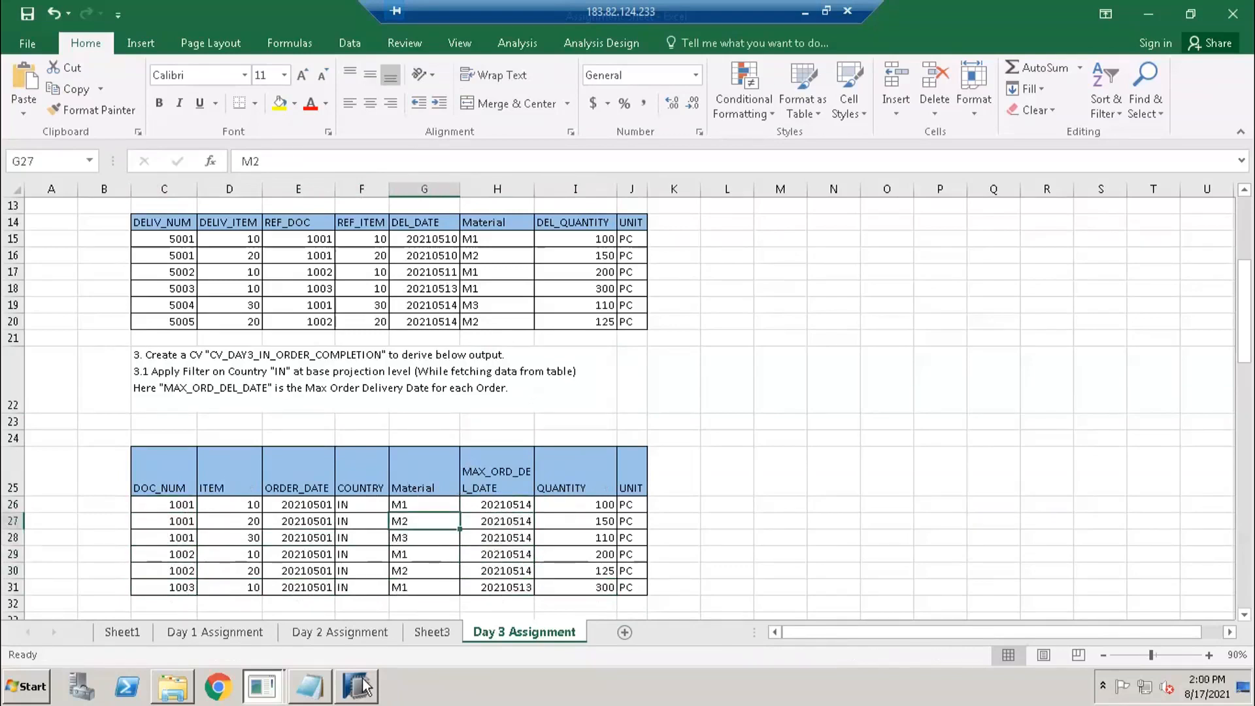
Switch to SAP HANA Studio and expand the HDB system's Content folder down to the PH_HANAUSER package.
{"action": "left_click", "coordinate": [368, 695]}
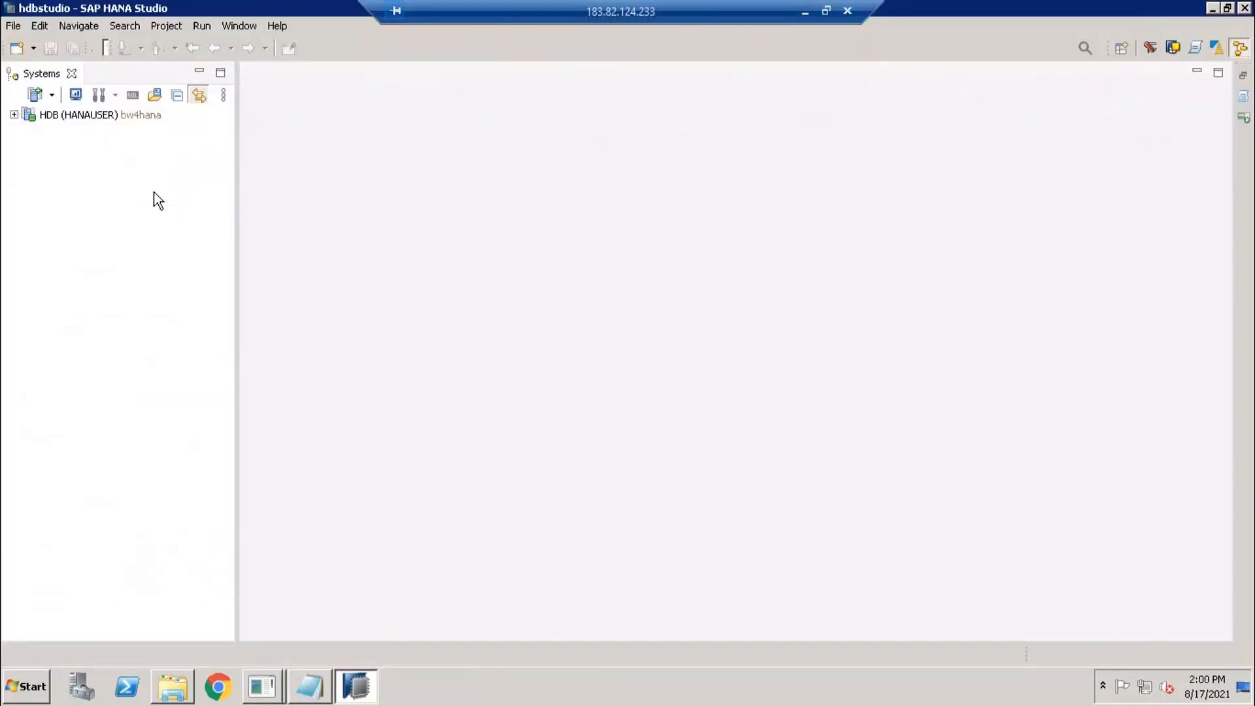
{"action": "left_click", "coordinate": [14, 114]}
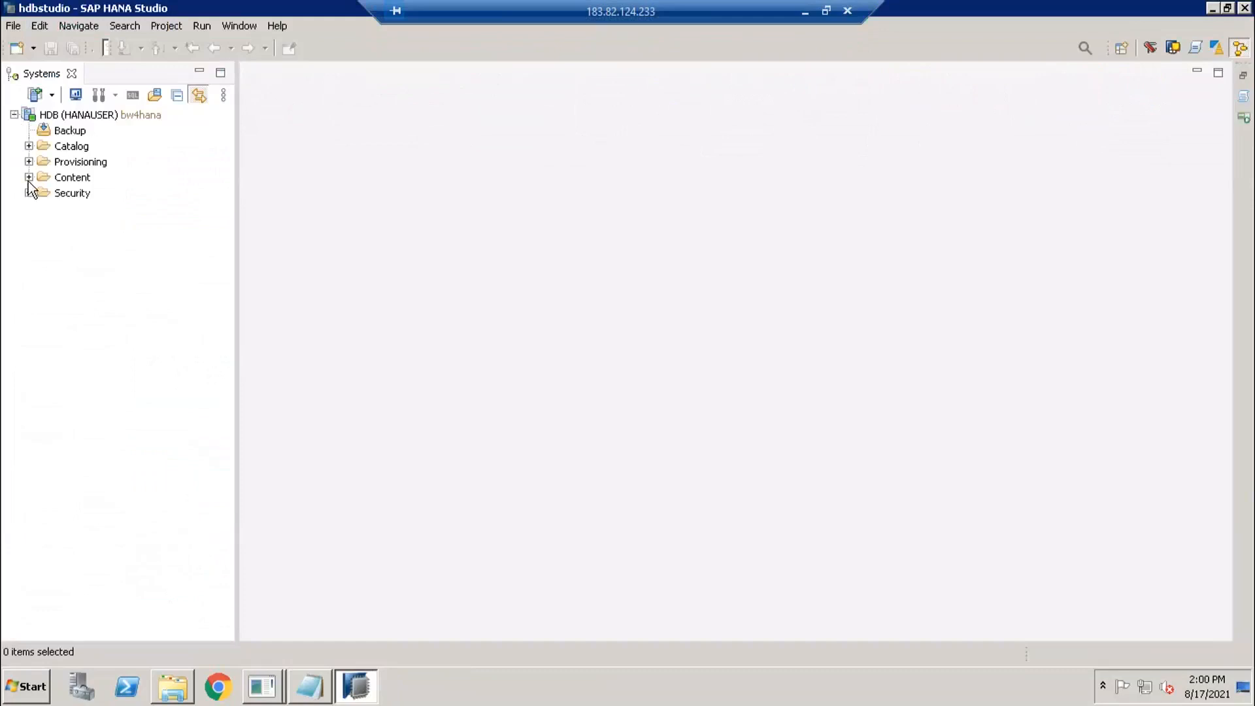
{"action": "left_click", "coordinate": [29, 177]}
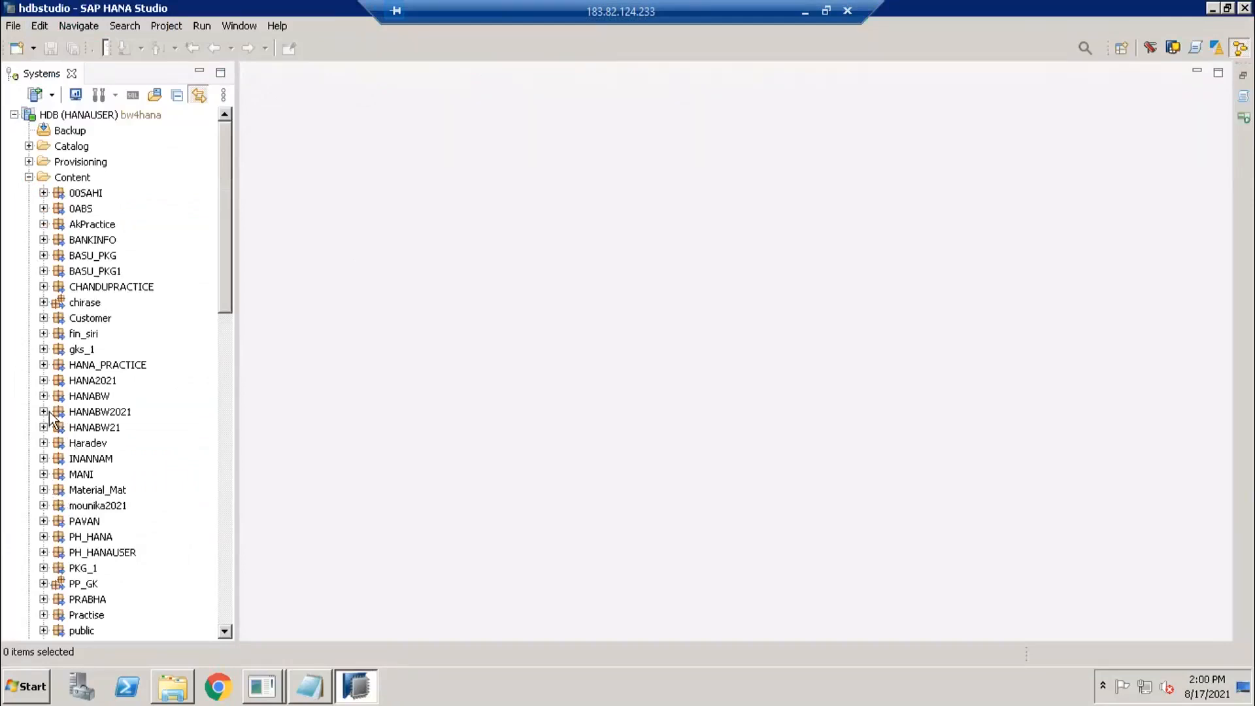
{"action": "left_click", "coordinate": [43, 536]}
{"action": "left_click", "coordinate": [43, 536]}
{"action": "left_click", "coordinate": [43, 553]}
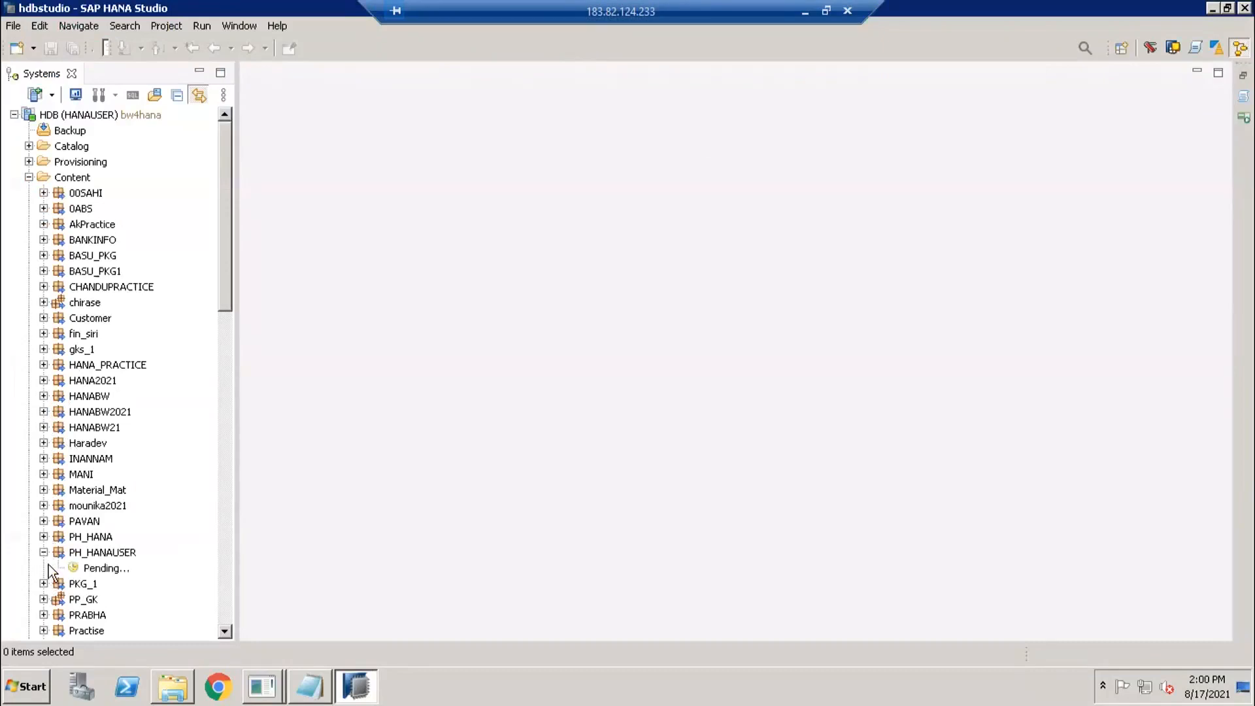
{"action": "left_click", "coordinate": [58, 568]}
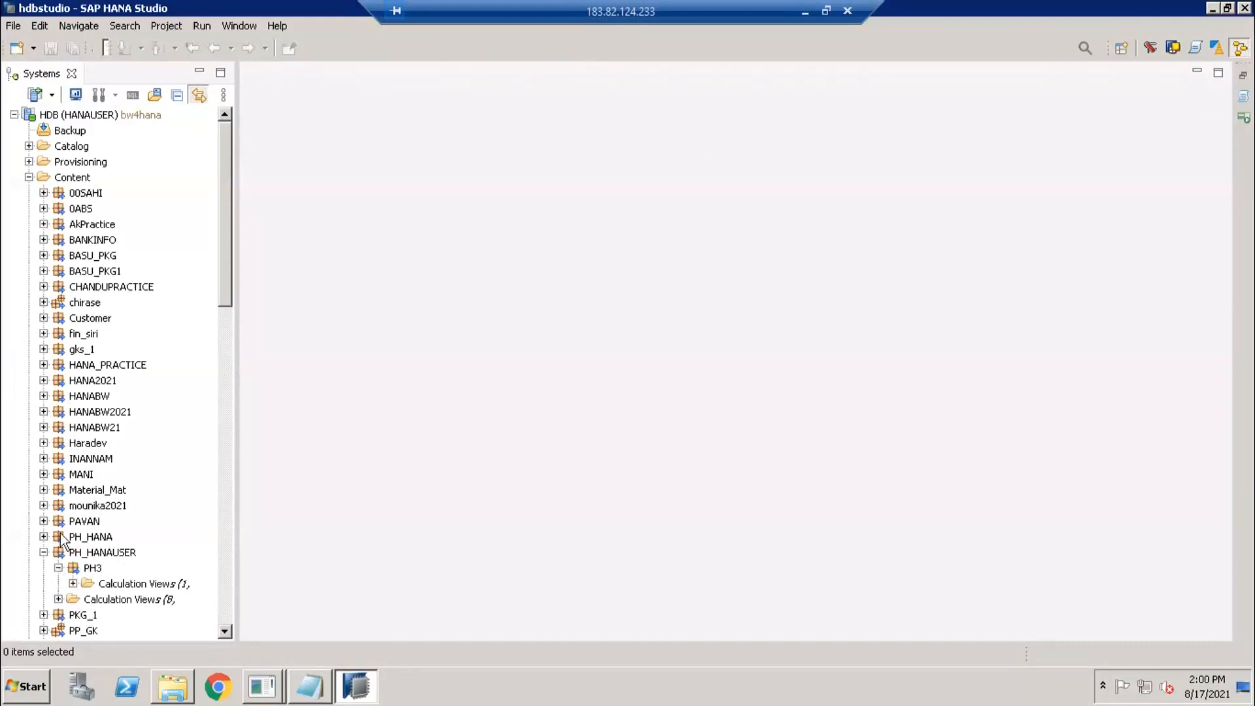
{"action": "scroll", "coordinate": [91, 407], "scroll_direction": "down", "scroll_amount": 4}
{"action": "left_click", "coordinate": [58, 380]}
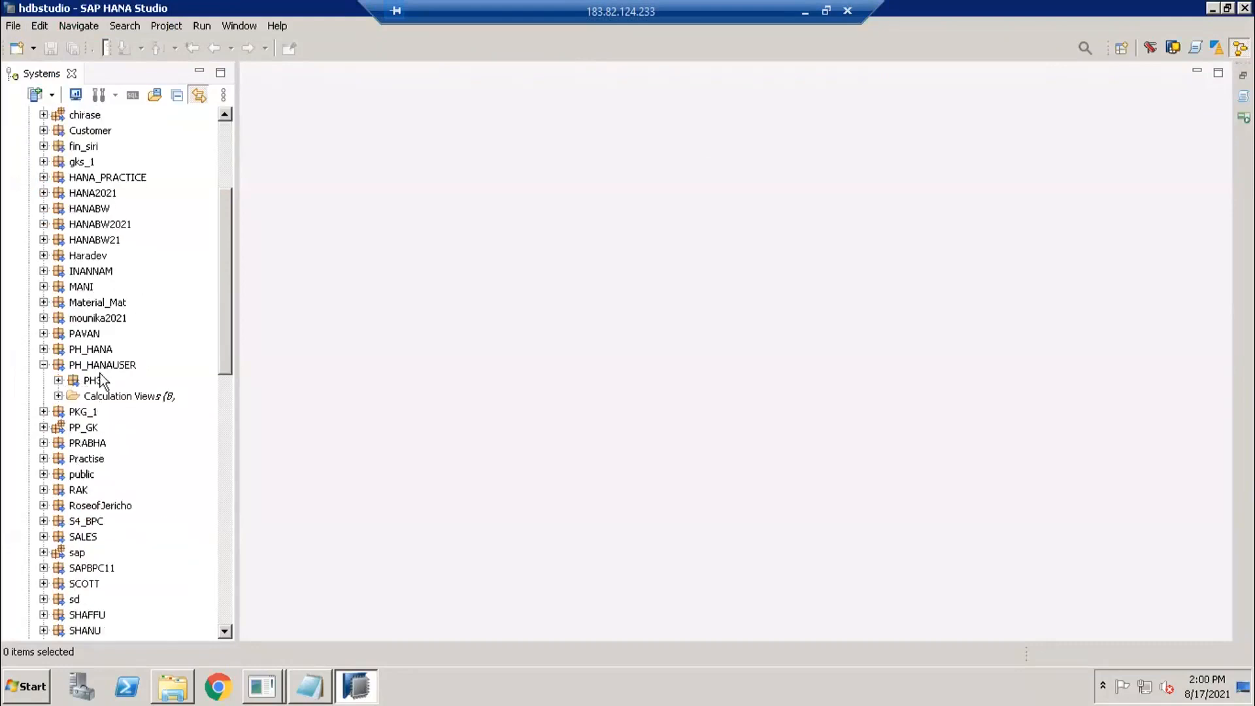
Create a subpackage named PH_DAY3 under the PH_HANAUSER package and select it.
{"action": "left_click", "coordinate": [102, 368]}
{"action": "right_click", "coordinate": [101, 367]}
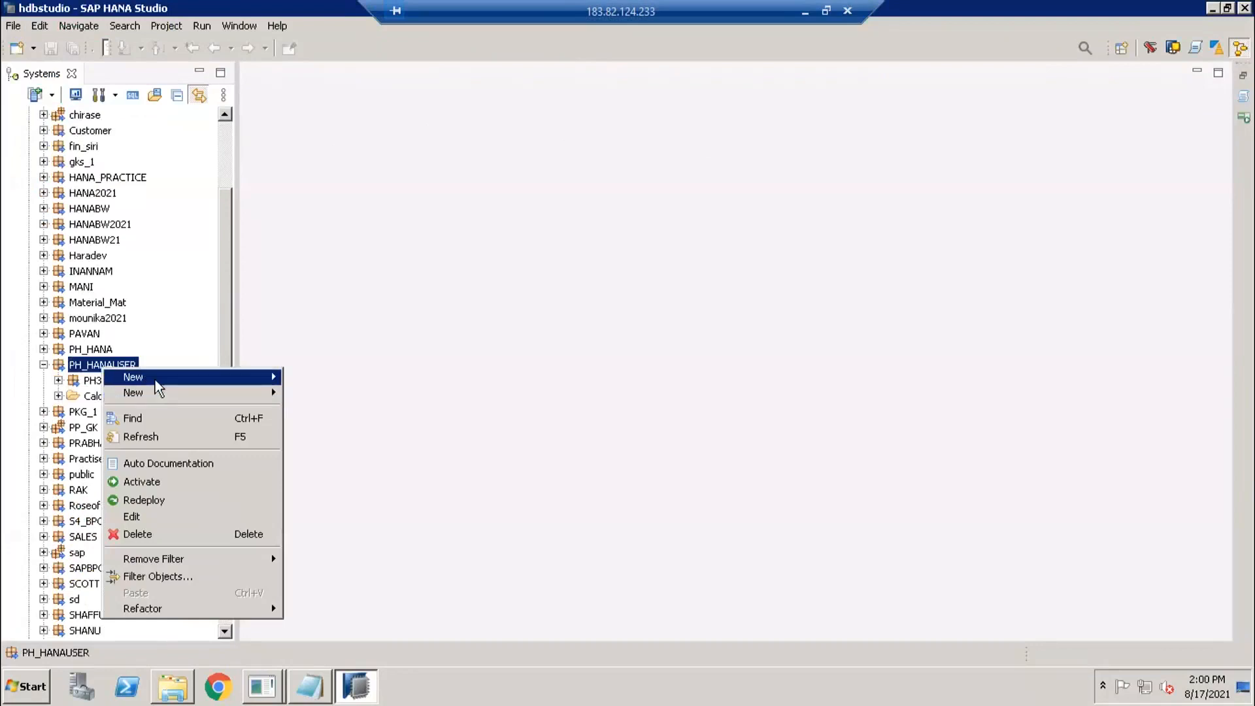
{"action": "mouse_move", "coordinate": [268, 383]}
{"action": "left_click", "coordinate": [317, 384]}
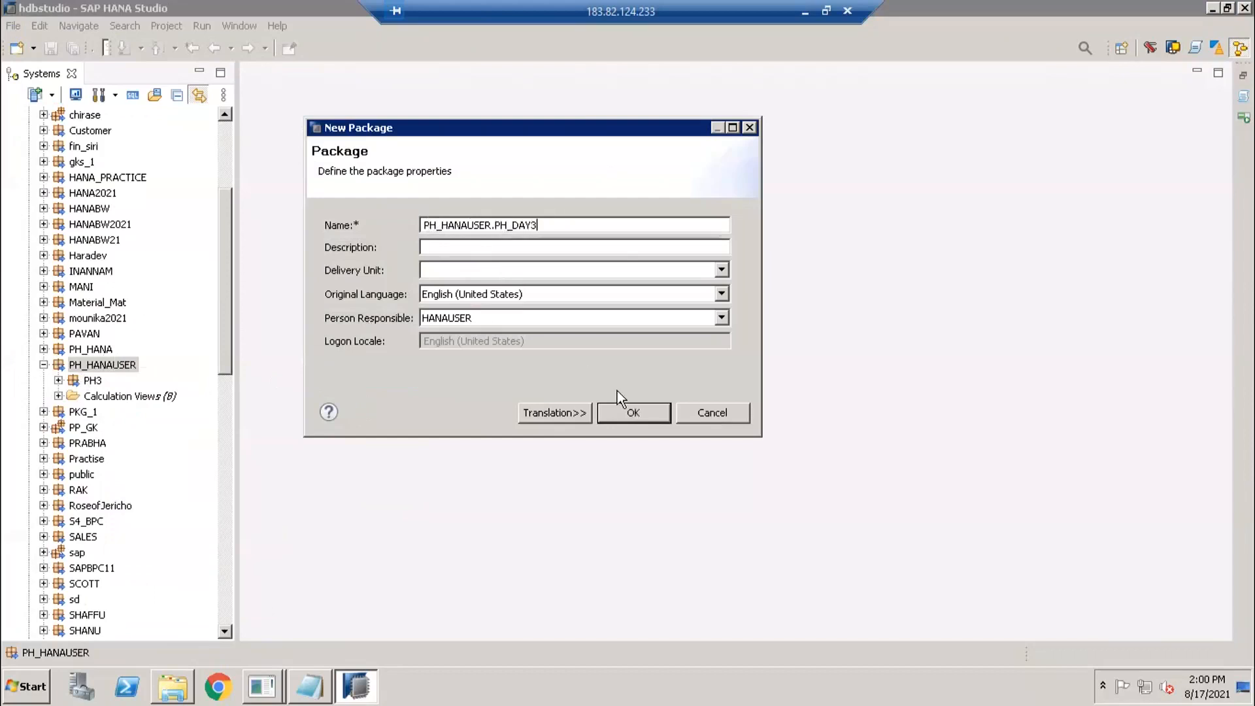
{"action": "left_click", "coordinate": [626, 411]}
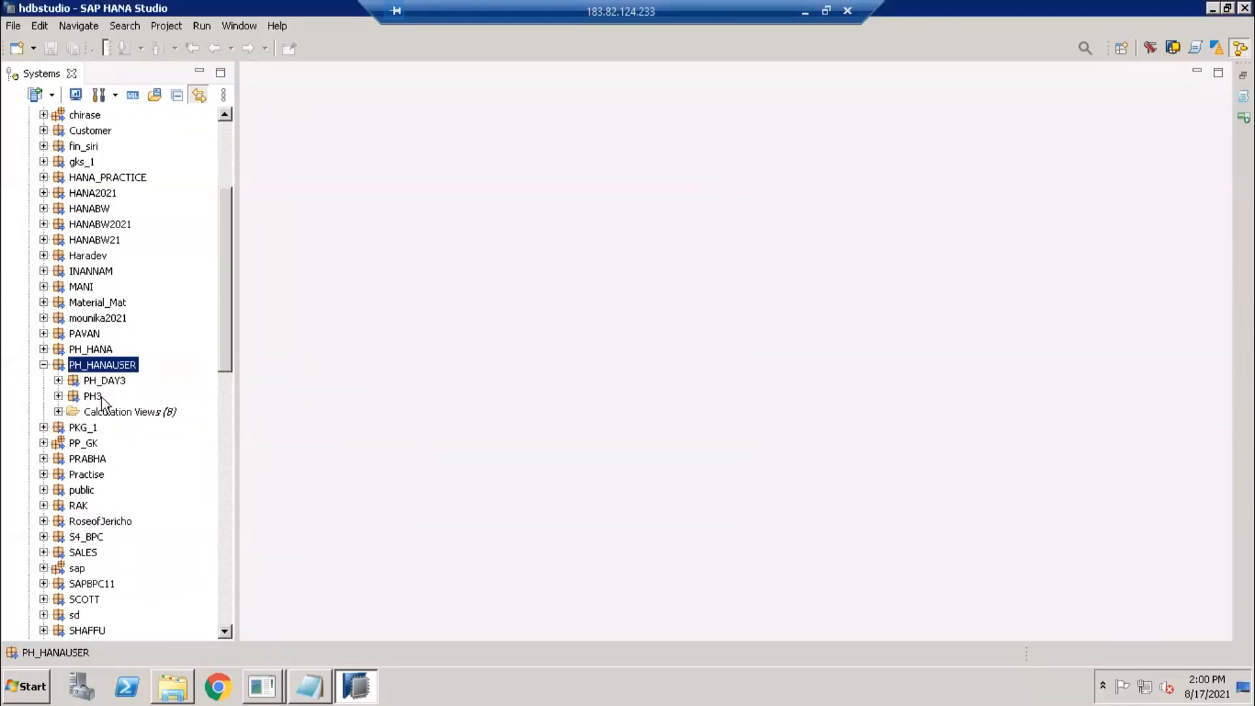
{"action": "left_click", "coordinate": [59, 380]}
{"action": "left_click", "coordinate": [88, 384]}
{"action": "scroll", "coordinate": [57, 380], "scroll_direction": "up", "scroll_amount": 1}
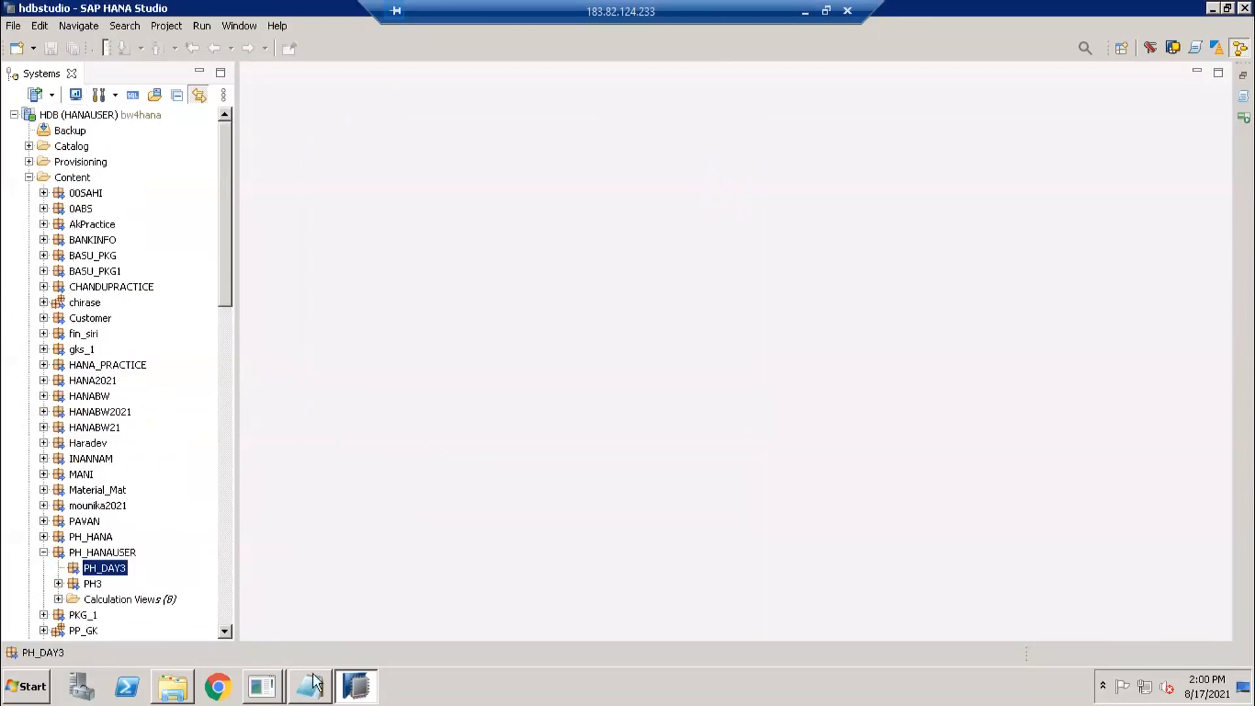
Switch to the Excel assignment sheet, review the sales source table, and create a new blank workbook.
{"action": "left_click", "coordinate": [265, 693]}
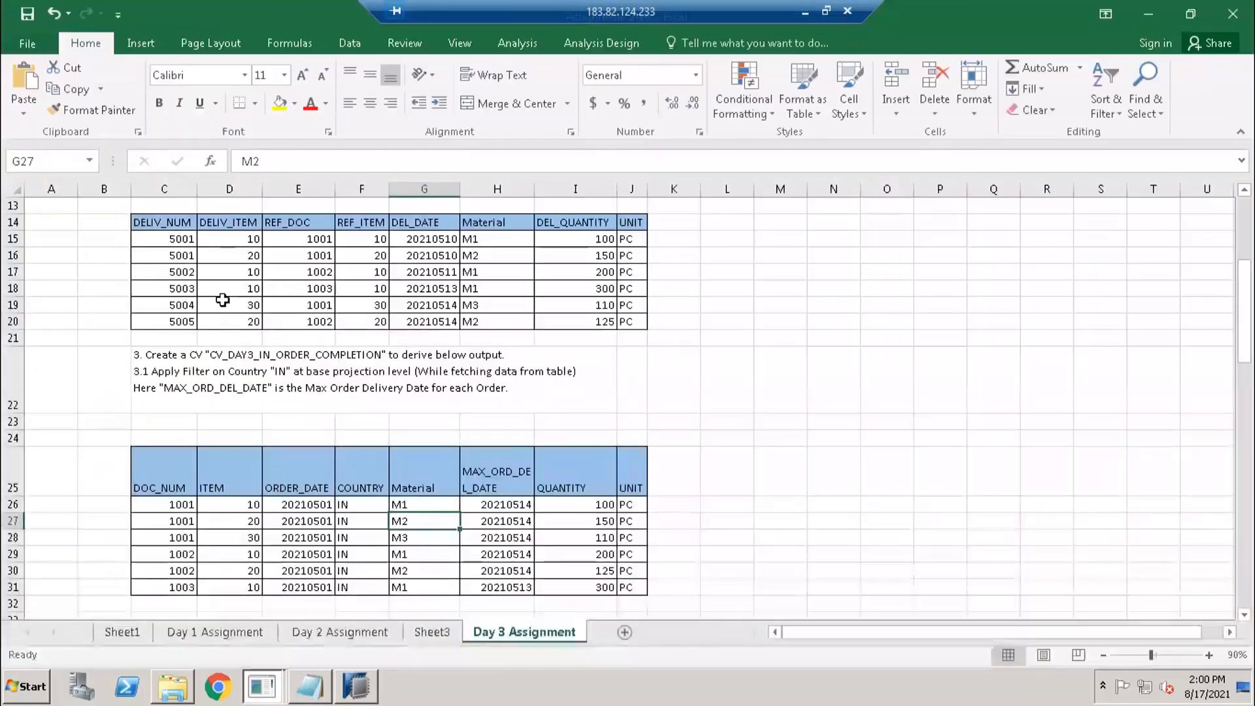
{"action": "scroll", "coordinate": [225, 320], "scroll_direction": "up", "scroll_amount": 4}
{"action": "left_click_drag", "start_coordinate": [183, 255], "coordinate": [563, 359]}
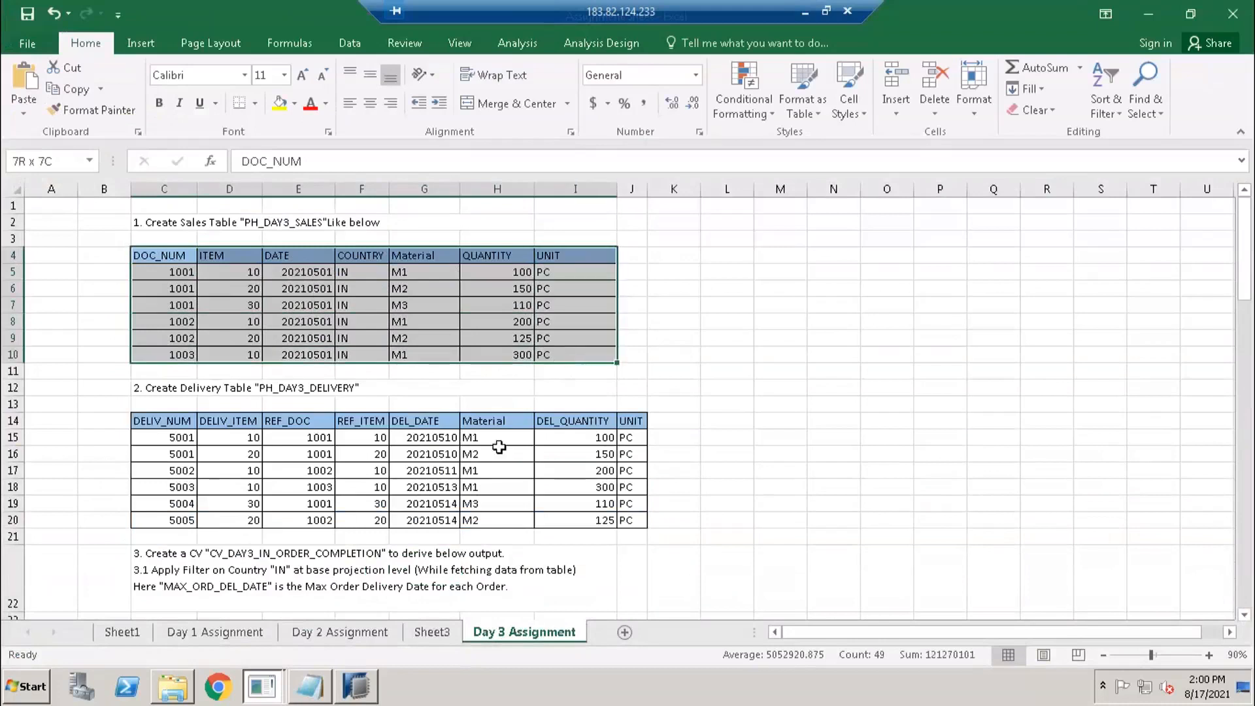
{"action": "left_click", "coordinate": [497, 453]}
{"action": "left_click", "coordinate": [18, 690]}
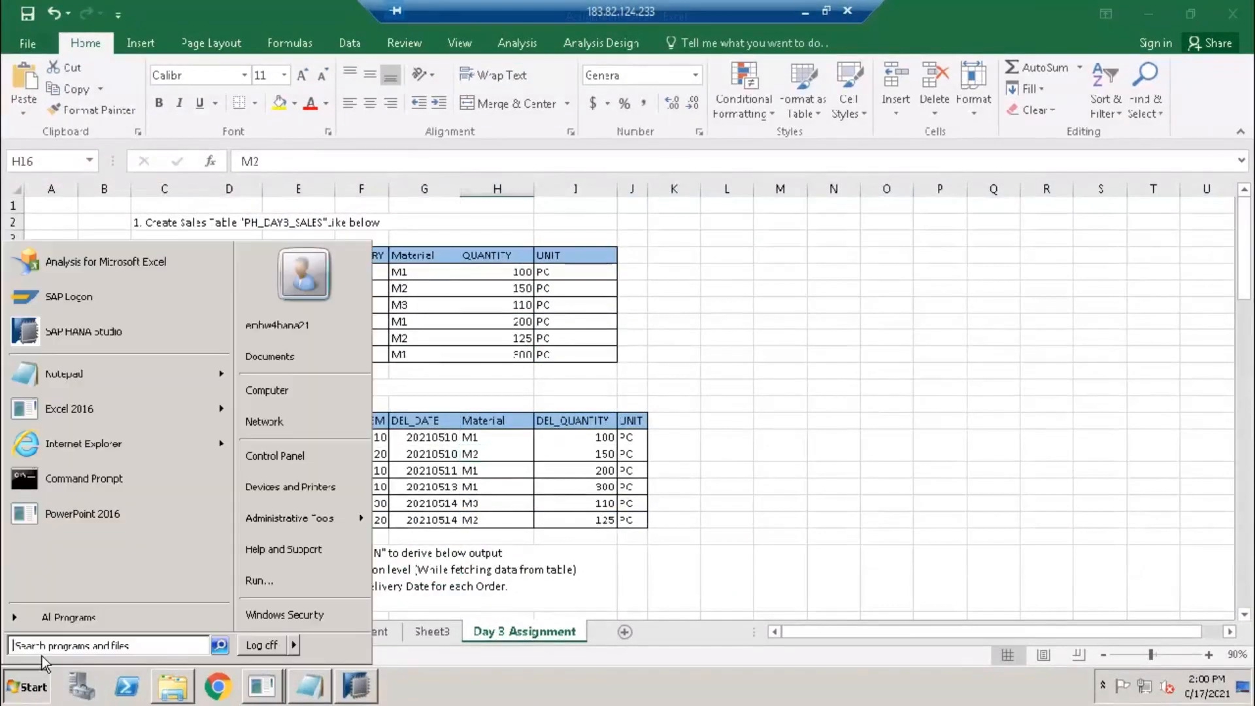
{"action": "left_click", "coordinate": [61, 410]}
Copy the PH_DAY3_SALES table with its header row from the assignment sheet into the new workbook at cell A1.
{"action": "key", "text": "alt+Tab"}
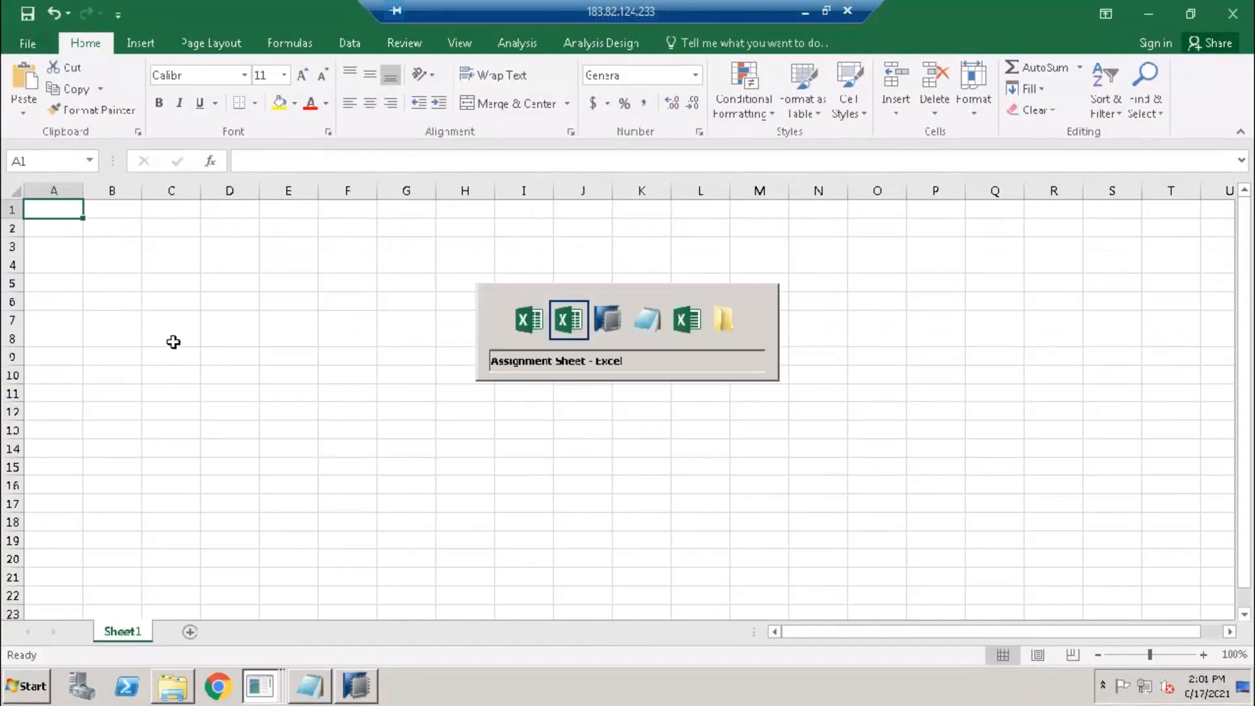
{"action": "key", "text": "ctrl+a"}
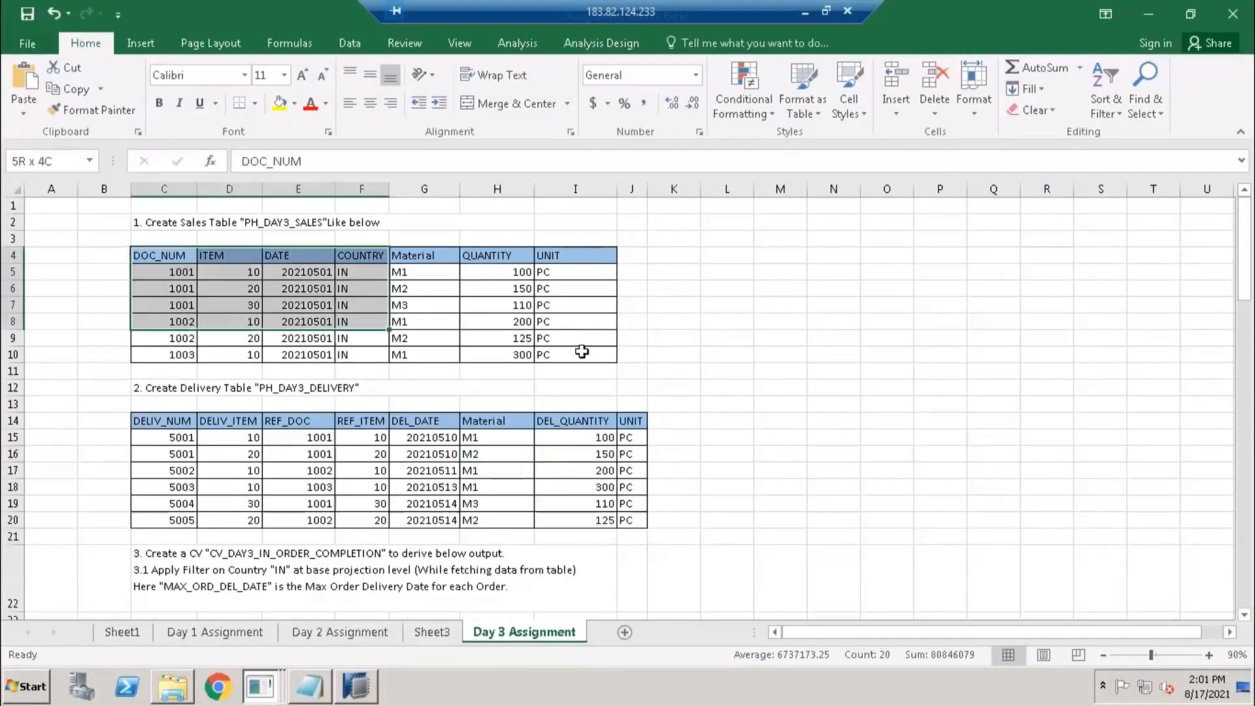
{"action": "key", "text": "ctrl+c"}
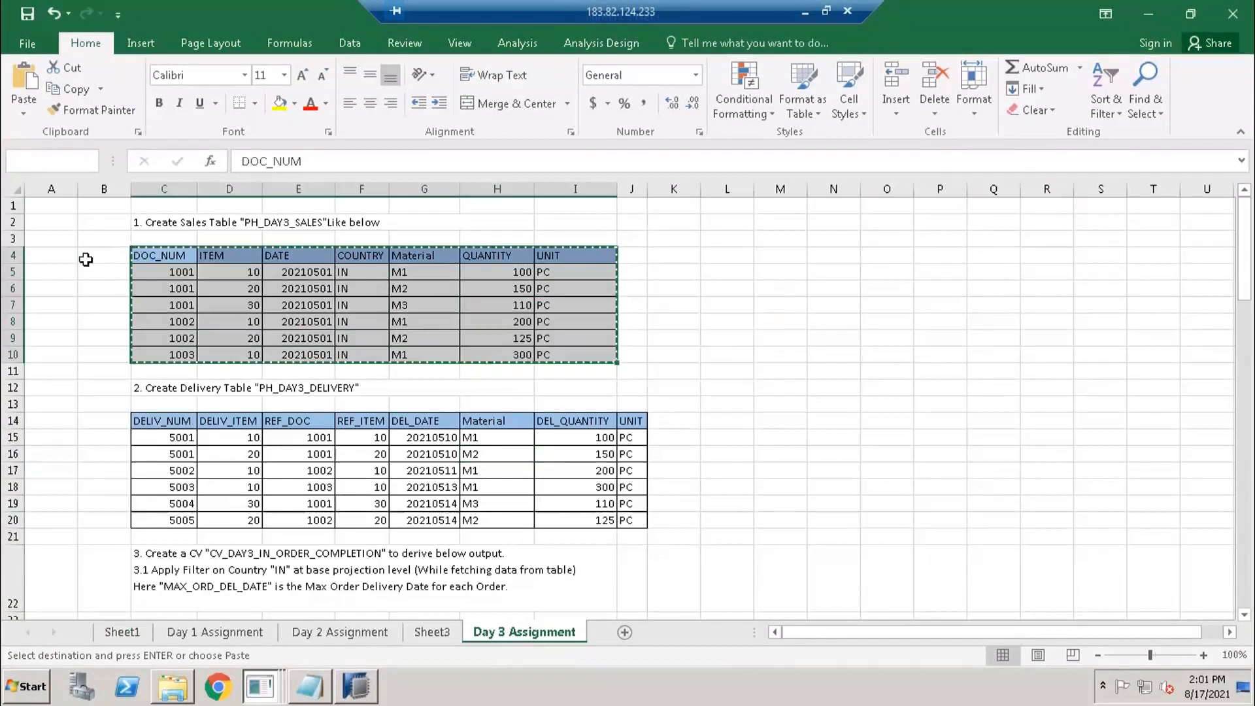
{"action": "key", "text": "alt+Tab"}
{"action": "key", "text": "ctrl+v"}
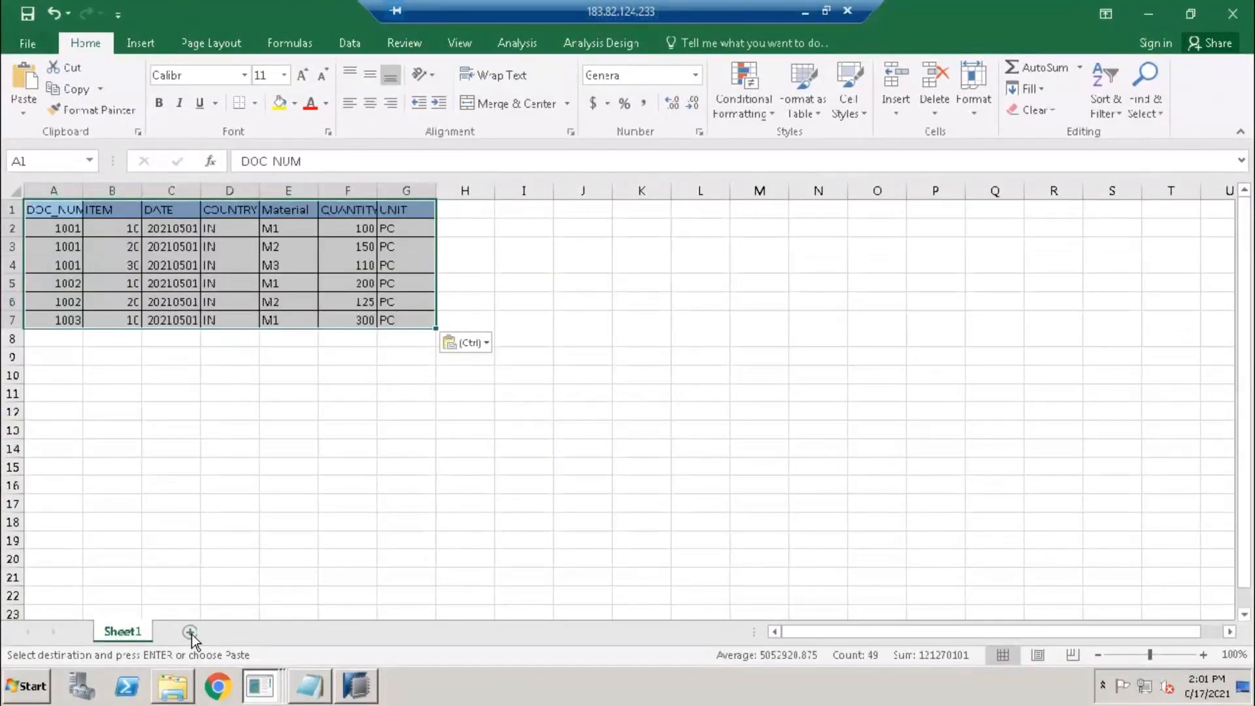
Add a second sheet to the new workbook and copy the PH_DAY3_DELIVERY table with its headers into it.
{"action": "left_click", "coordinate": [188, 631]}
{"action": "key", "text": "alt+Tab"}
{"action": "left_click_drag", "start_coordinate": [172, 421], "coordinate": [631, 521]}
{"action": "key", "text": "ctrl+c"}
{"action": "key", "text": "alt+Tab"}
{"action": "key", "text": "ctrl+v"}
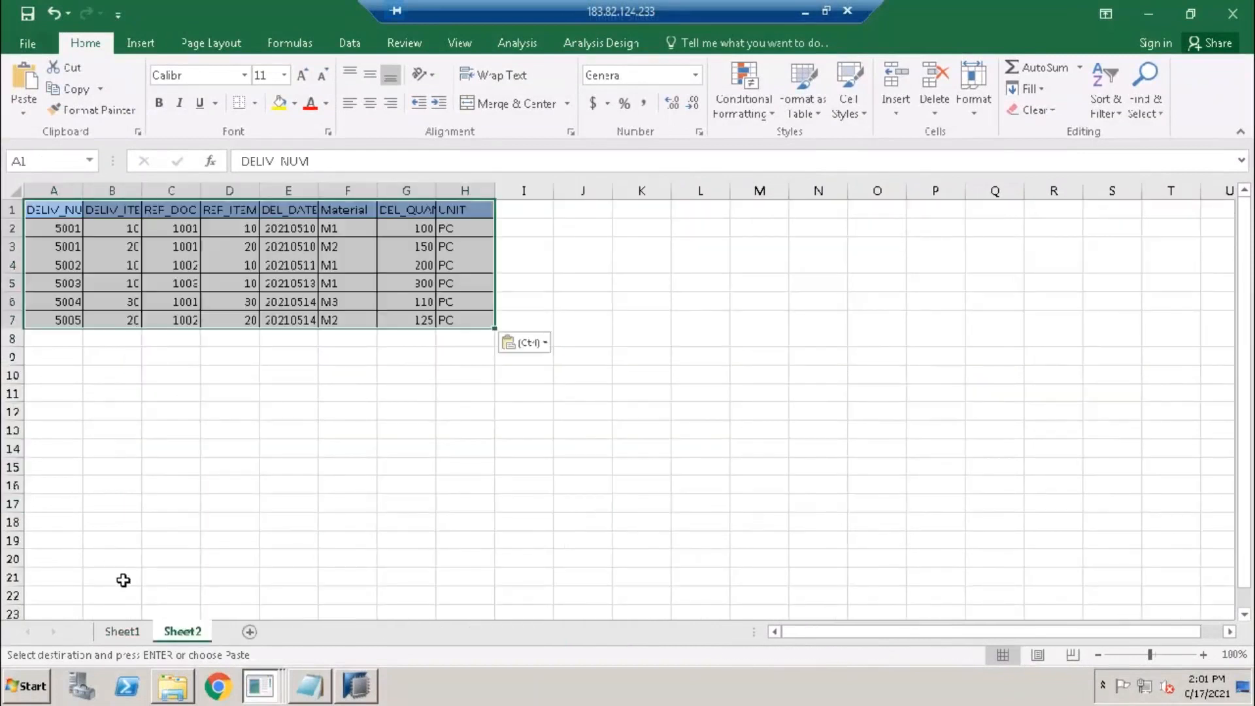
Rename the sheet holding the sales data as SALES.
{"action": "left_click", "coordinate": [122, 631]}
{"action": "double_click", "coordinate": [123, 631]}
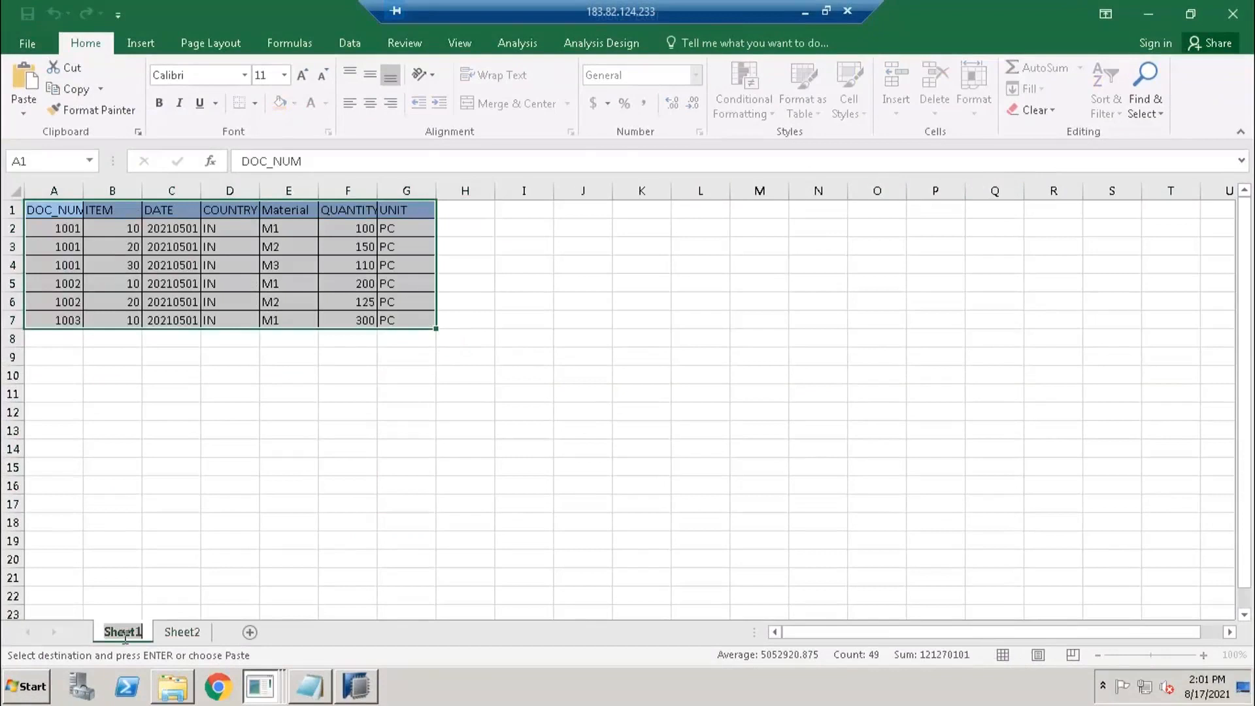
{"action": "type", "text": "SALE"}
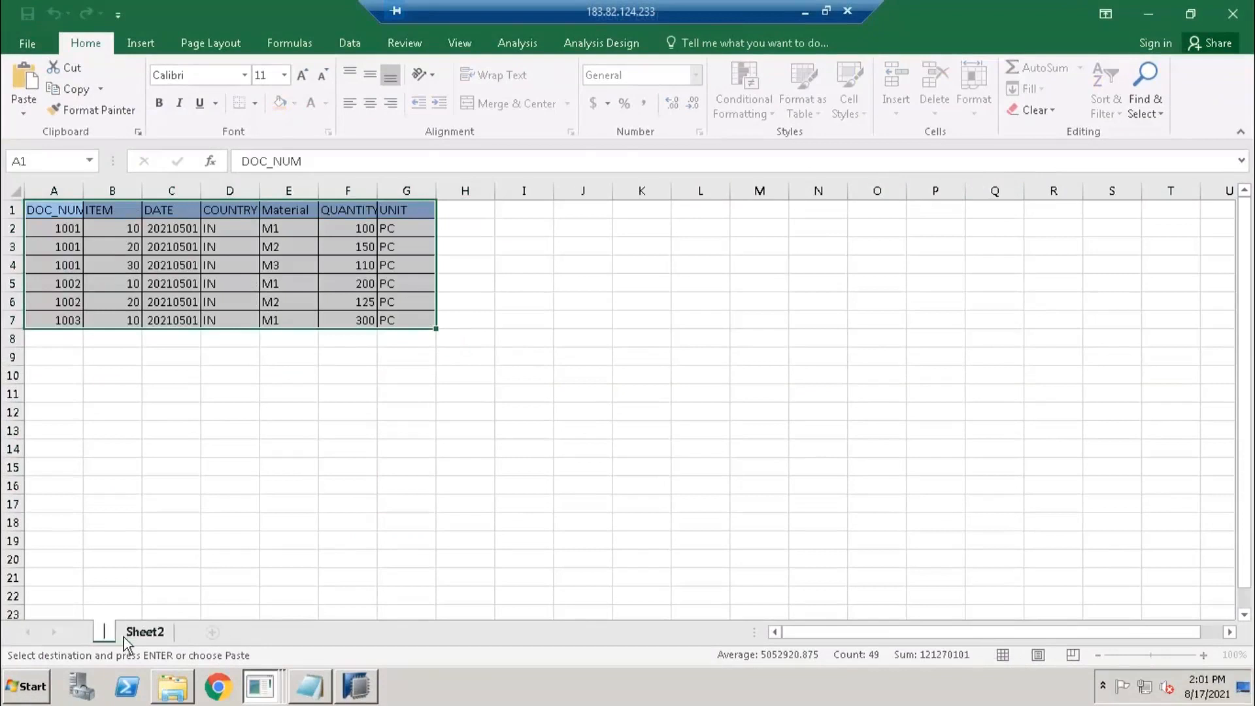
{"action": "type", "text": "S"}
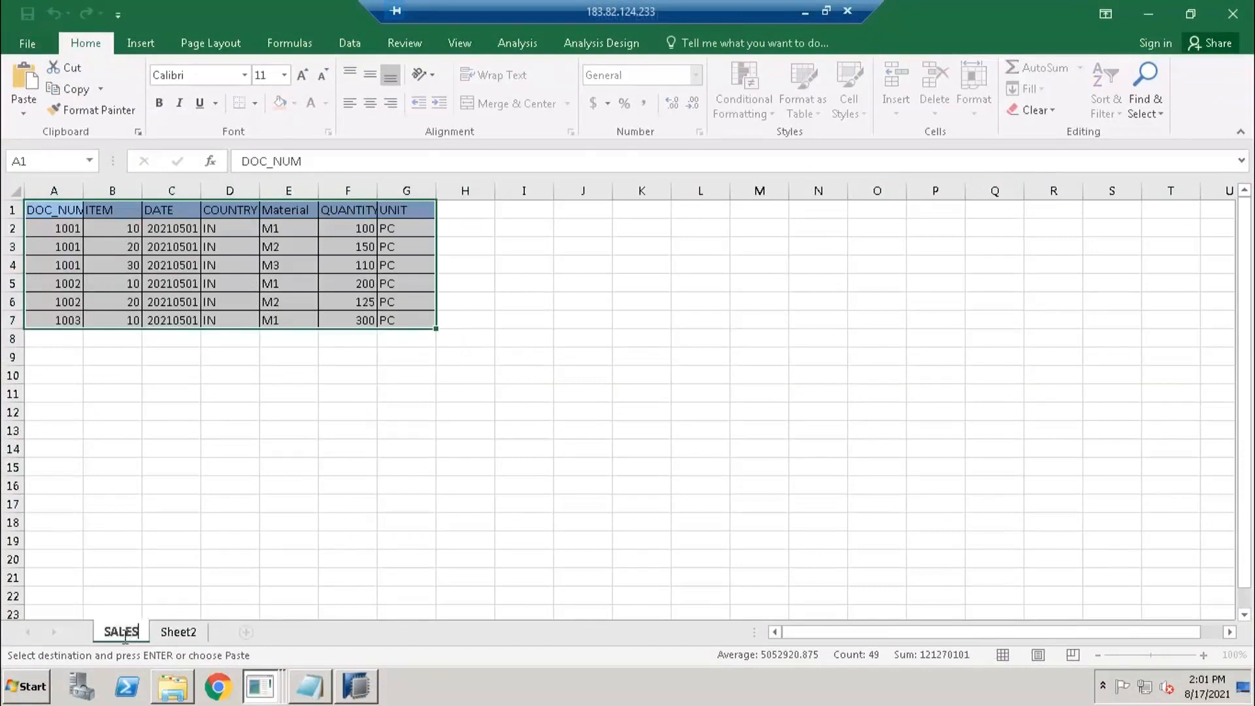
Rename the sheet holding the delivery data as Deliv.
{"action": "left_click", "coordinate": [175, 632]}
{"action": "double_click", "coordinate": [175, 631]}
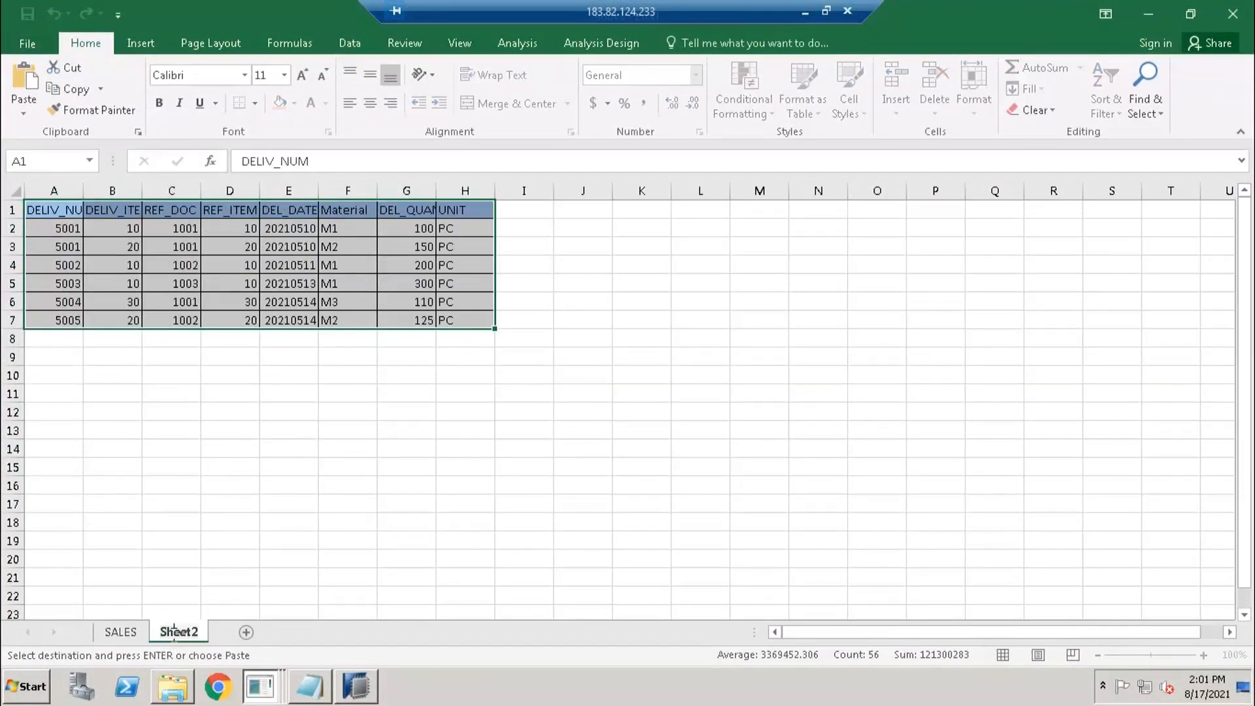
{"action": "key", "text": "ctrl+a"}
{"action": "type", "text": "DE"}
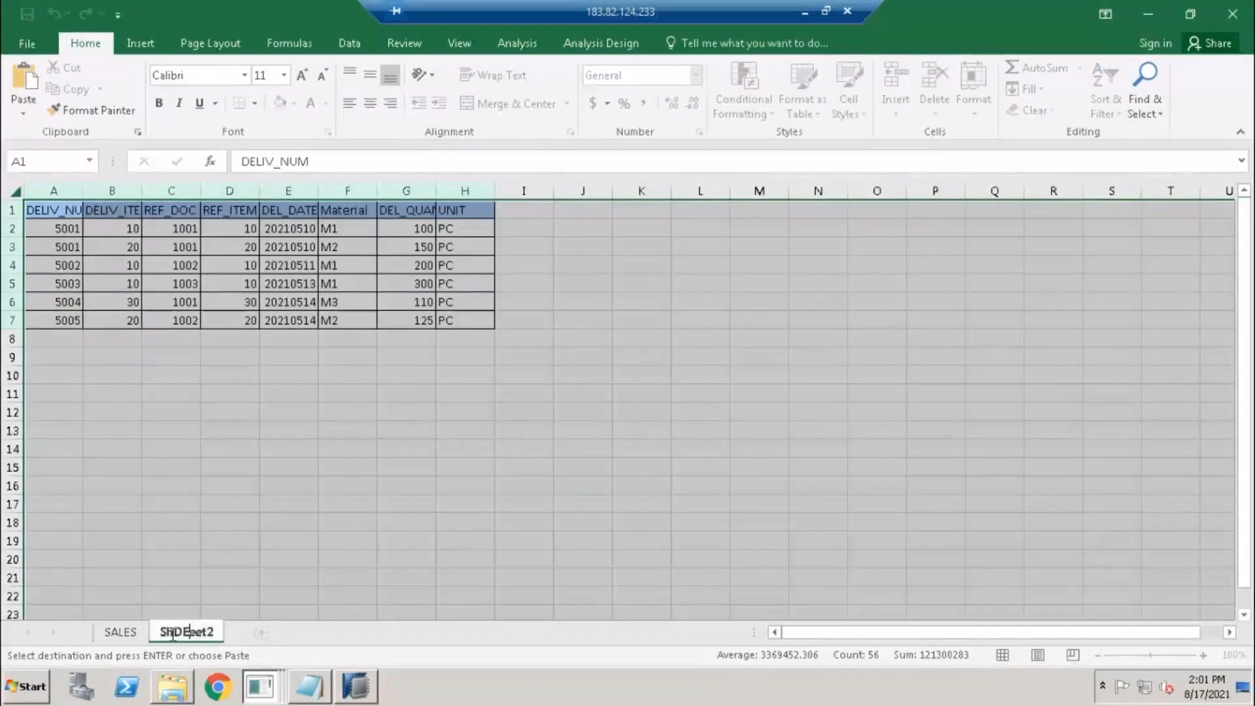
{"action": "key", "text": "Escape"}
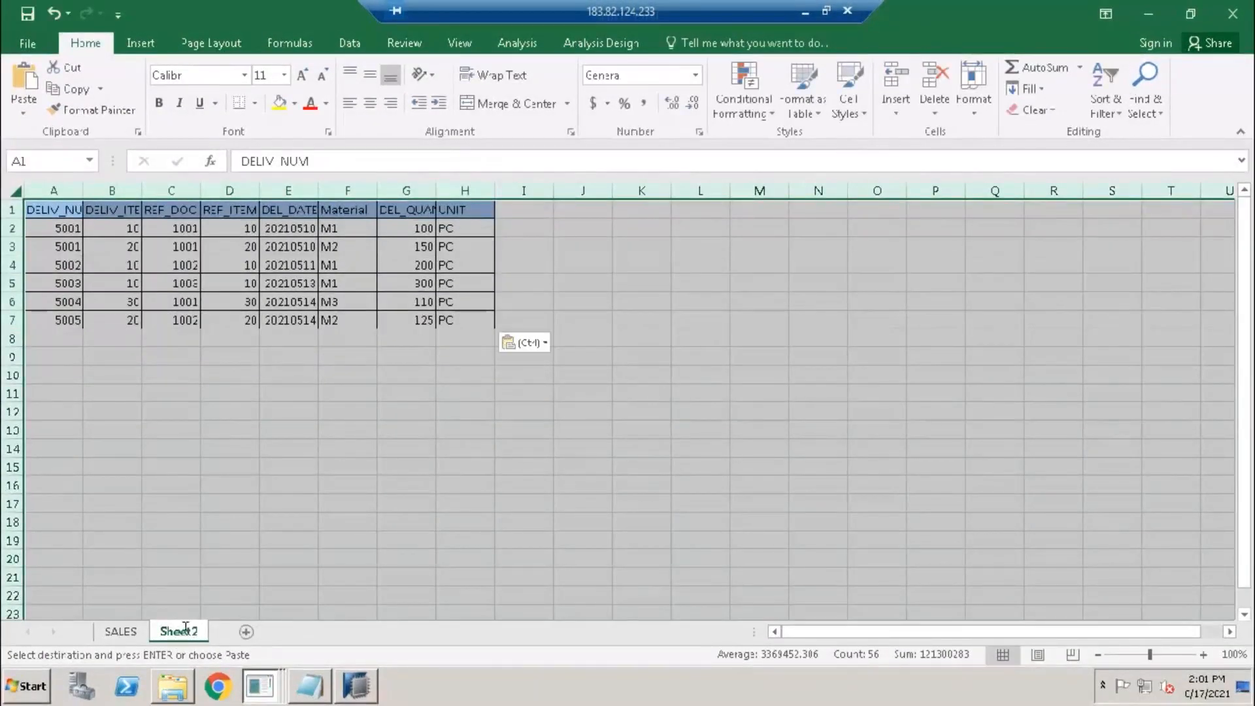
{"action": "key", "text": "BackSpace"}
{"action": "key", "text": "BackSpace"}
{"action": "key", "text": "BackSpace"}
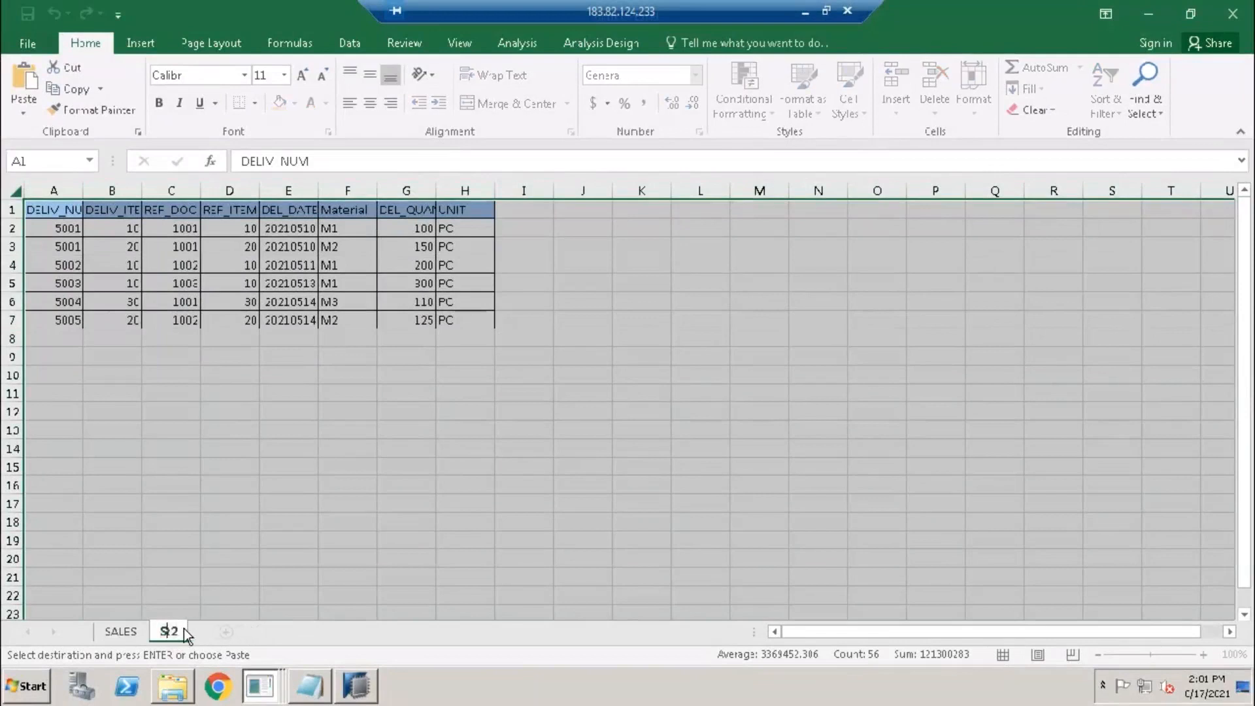
{"action": "type", "text": "liv"}
{"action": "left_click", "coordinate": [186, 504]}
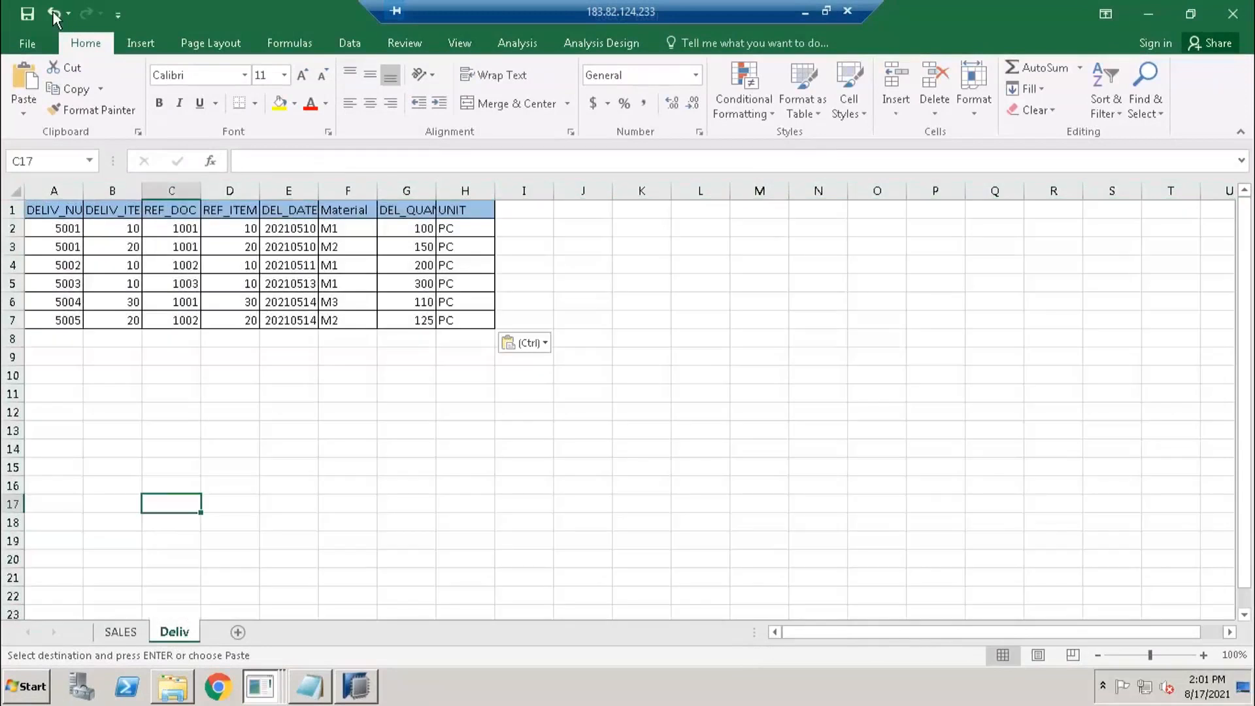
Save the new workbook as "IN Data" in the Day3 Files folder.
{"action": "left_click", "coordinate": [27, 13]}
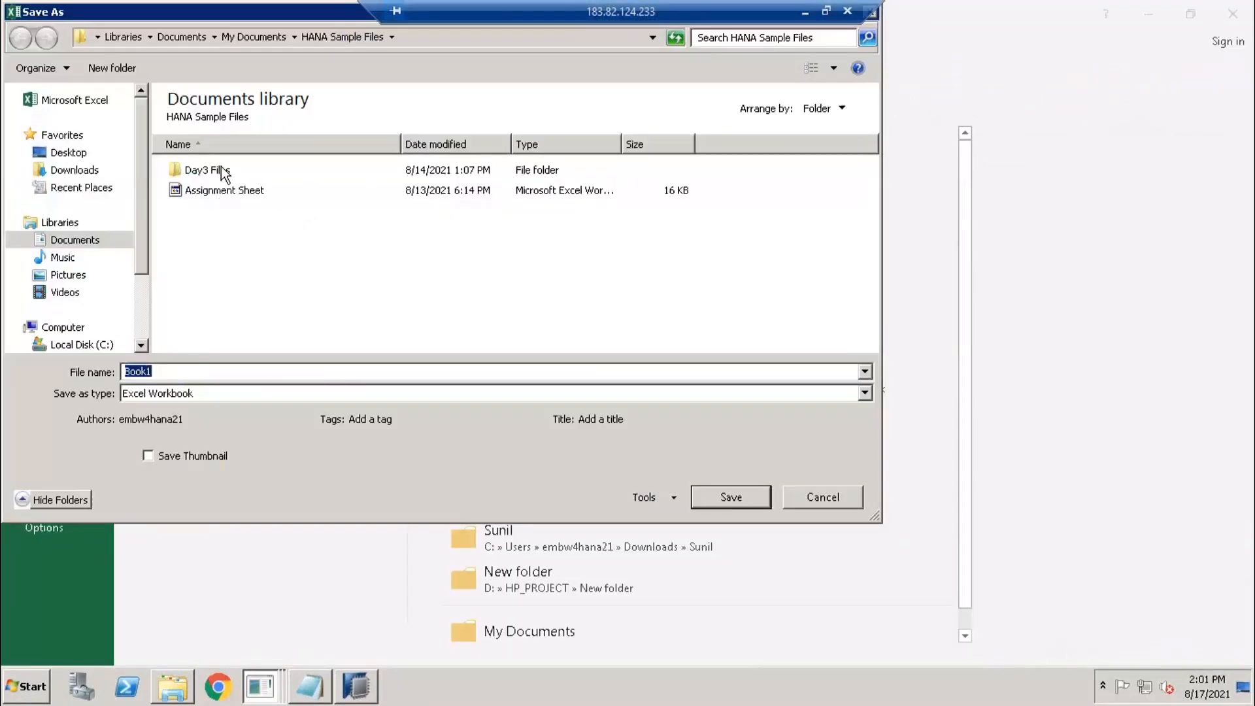
{"action": "double_click", "coordinate": [185, 169]}
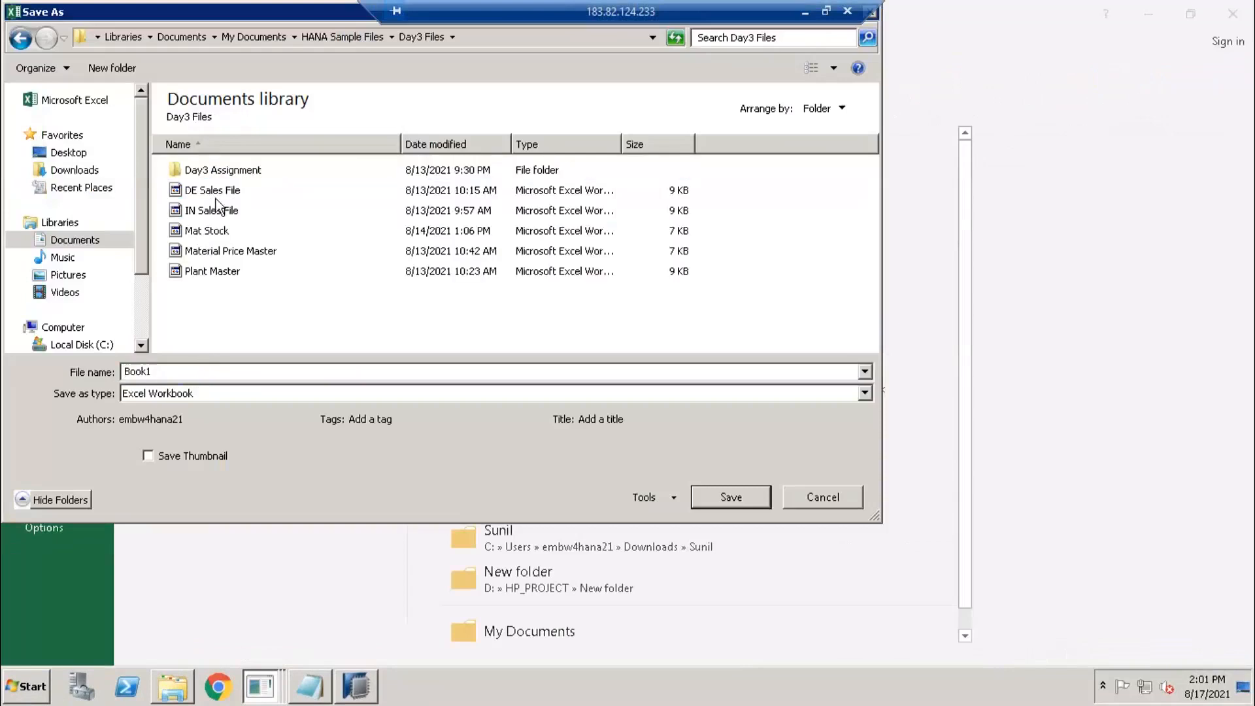
{"action": "double_click", "coordinate": [182, 371]}
{"action": "type", "text": "IN Data"}
{"action": "left_click", "coordinate": [749, 498]}
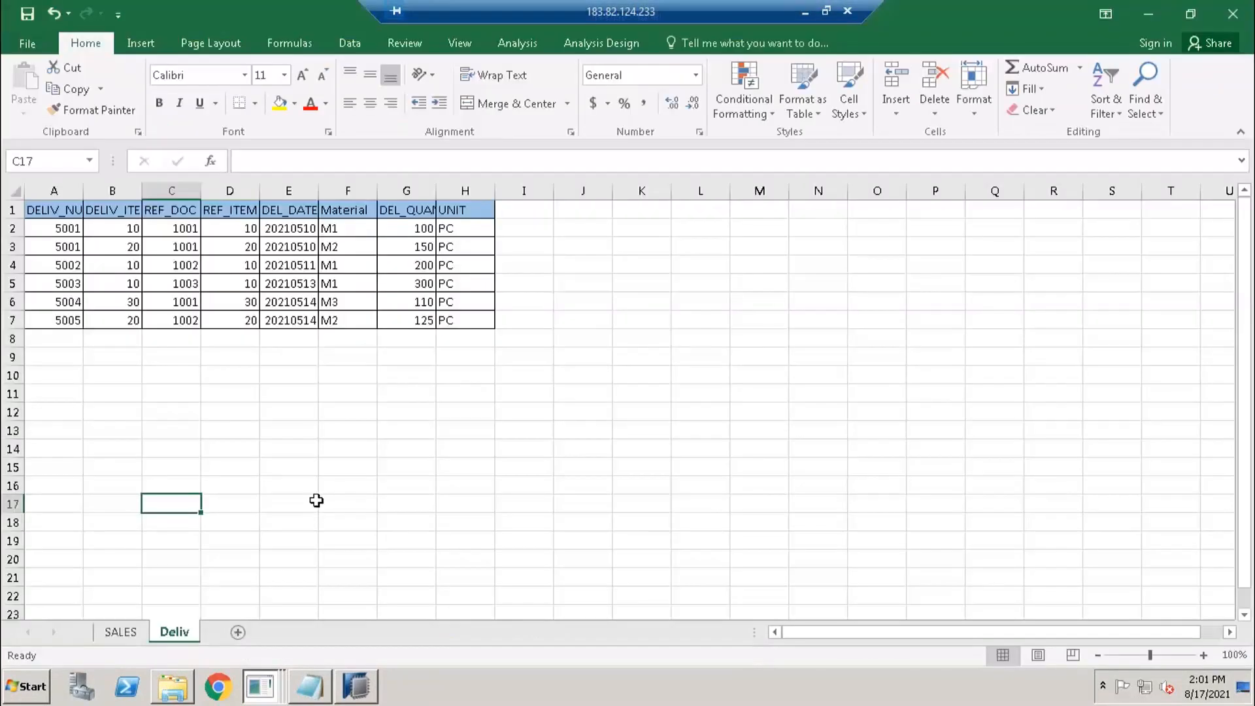
Switch to SAP HANA Studio and expand the HANAUSER schema in the Catalog.
{"action": "left_click", "coordinate": [315, 502]}
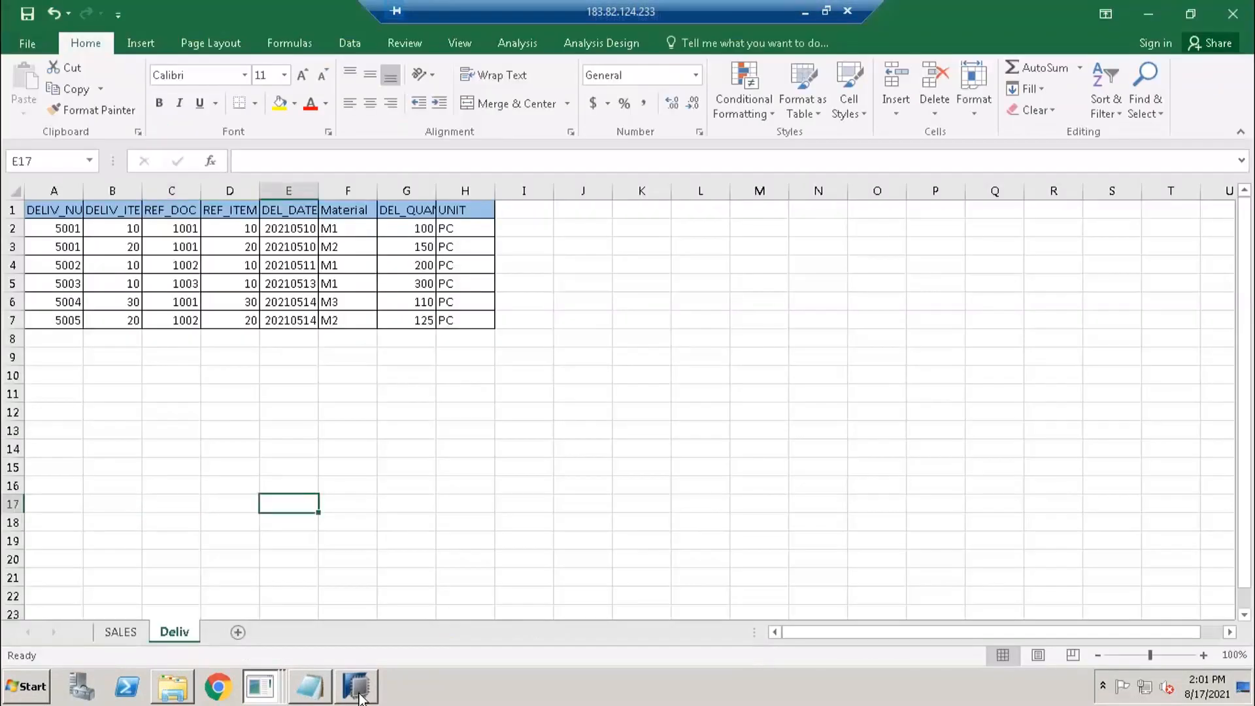
{"action": "left_click", "coordinate": [356, 693]}
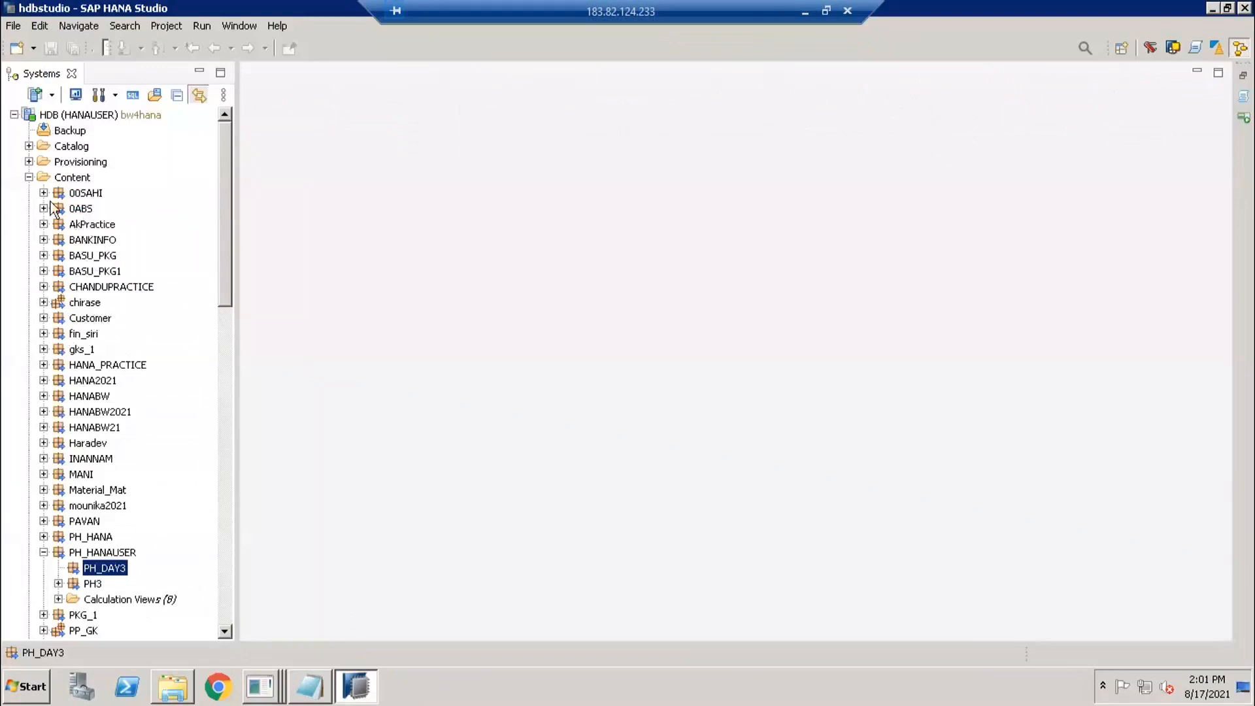
{"action": "left_click", "coordinate": [28, 145]}
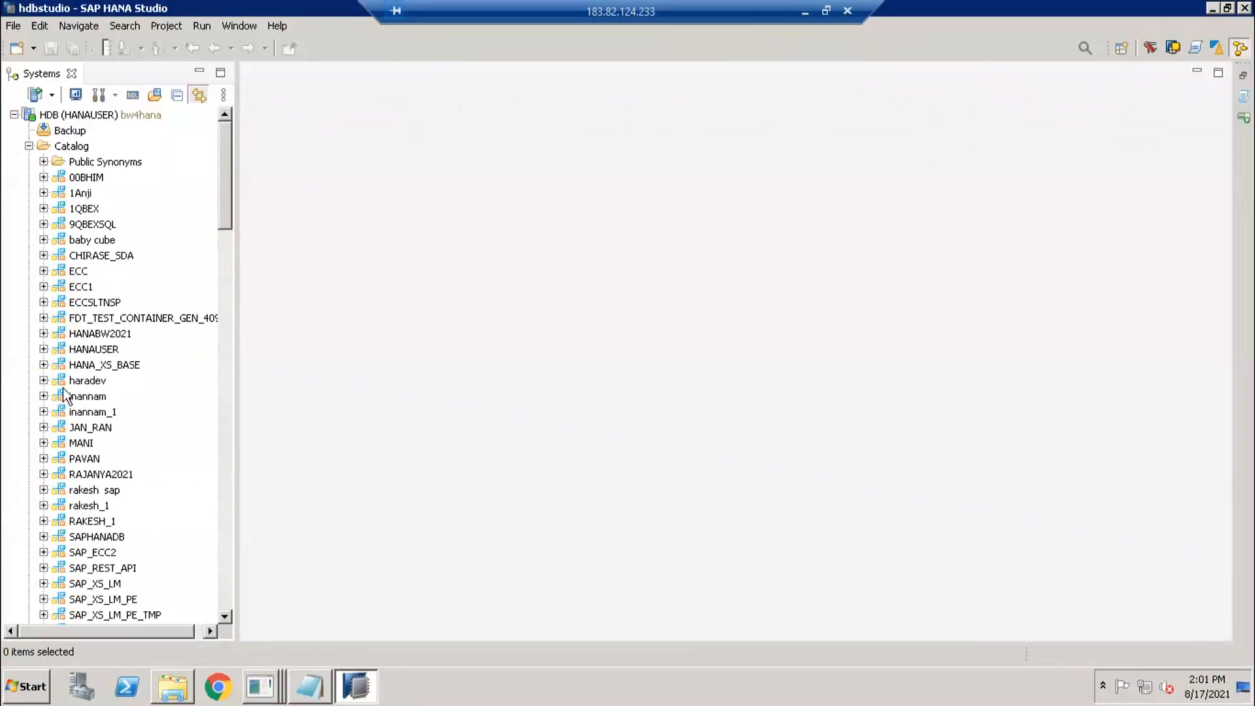
{"action": "left_click", "coordinate": [43, 349]}
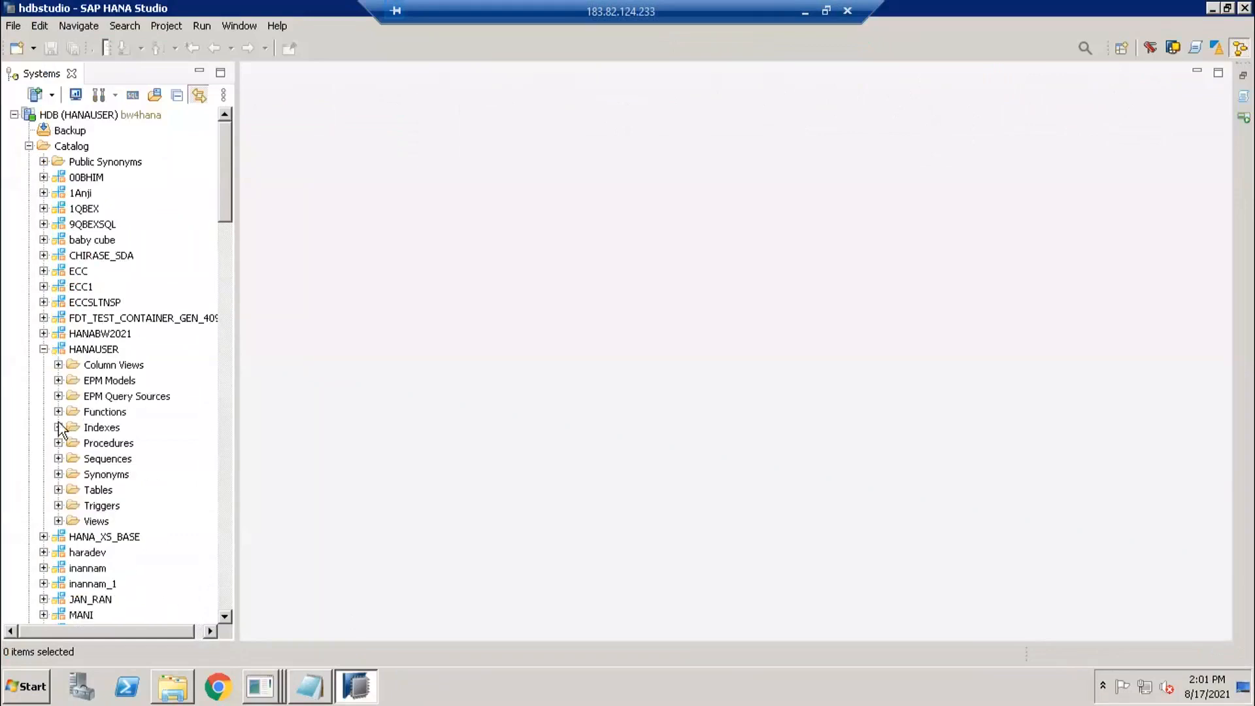
{"action": "left_click", "coordinate": [65, 349]}
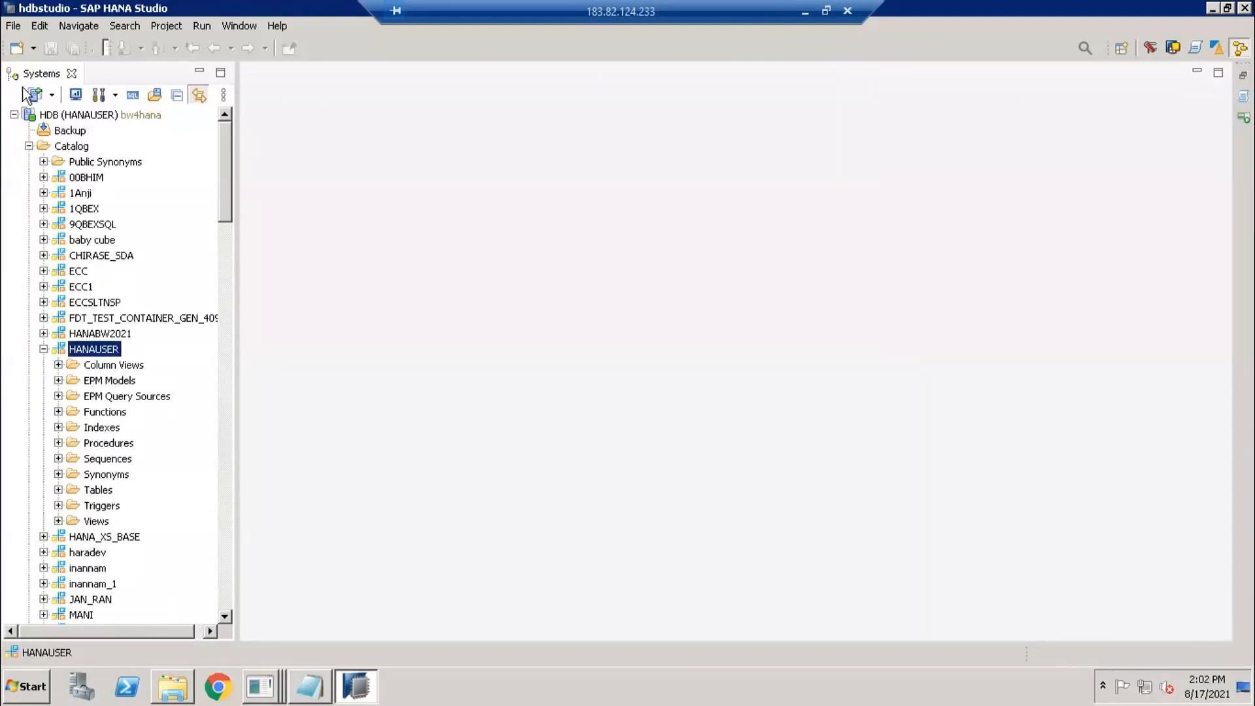
Start an import of Data from Local File with HDB (HANAUSER) as the target system.
{"action": "left_click", "coordinate": [34, 49]}
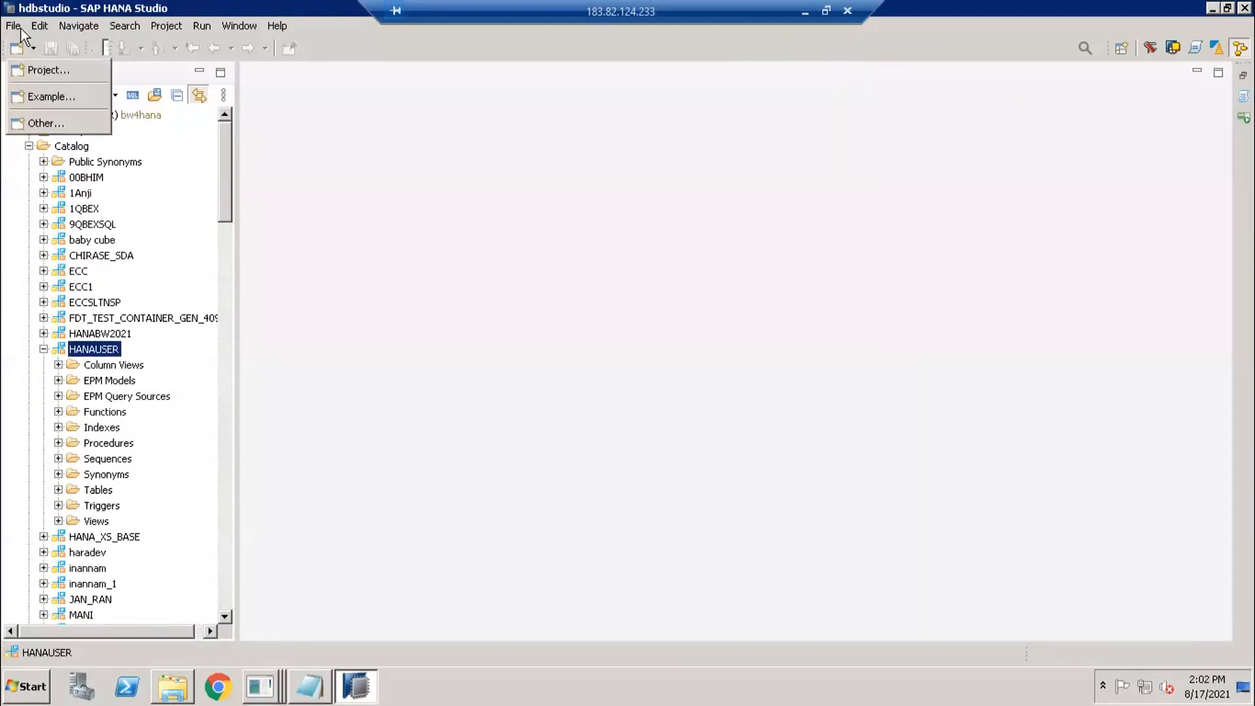
{"action": "left_click", "coordinate": [15, 26]}
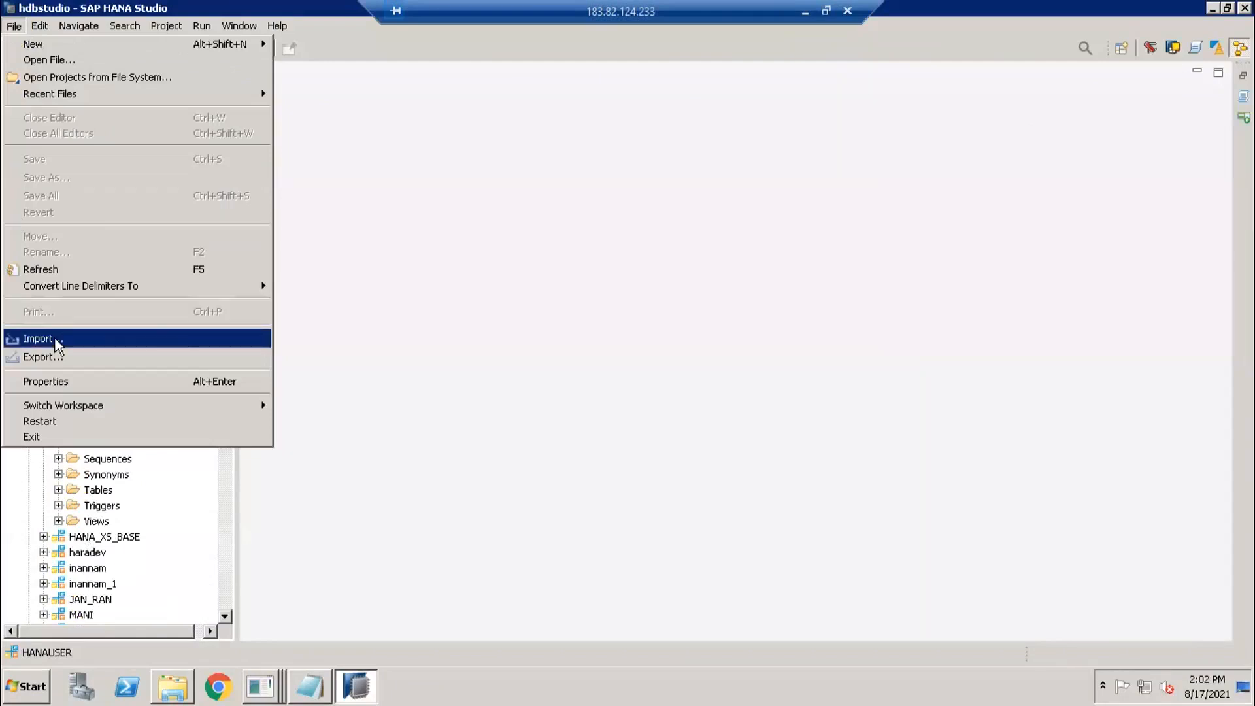
{"action": "left_click", "coordinate": [23, 337]}
{"action": "left_click", "coordinate": [537, 294]}
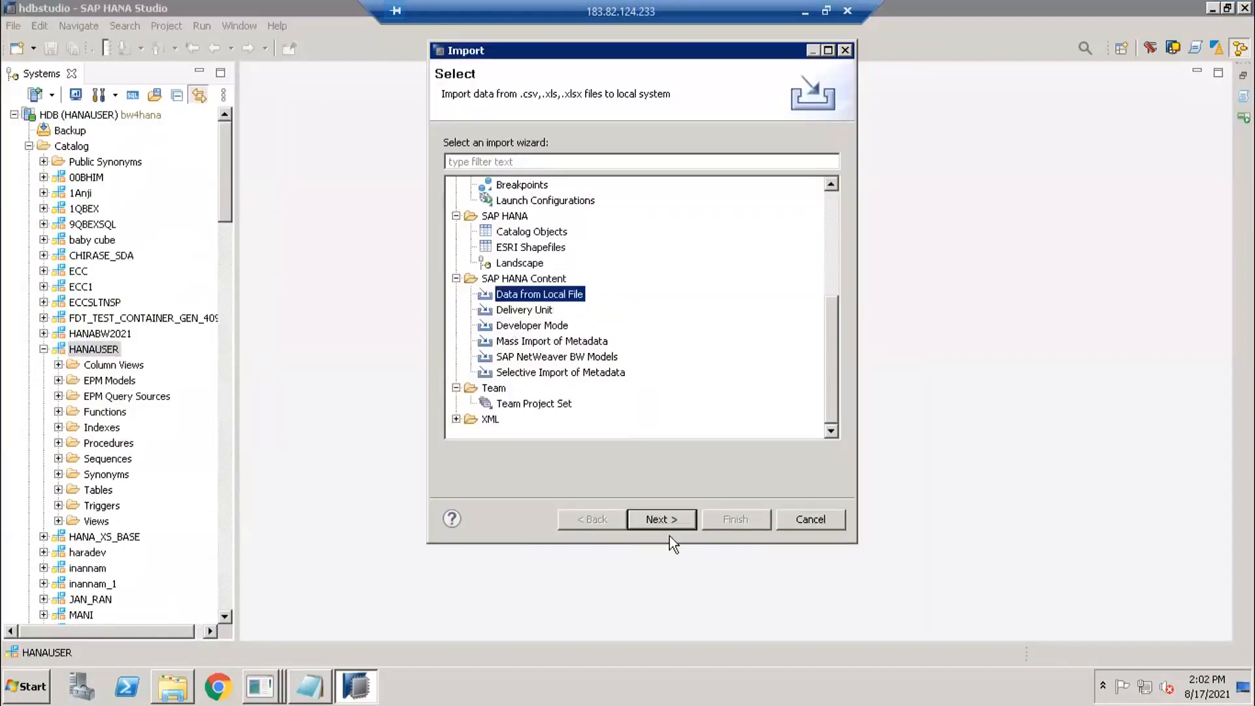
{"action": "left_click", "coordinate": [672, 519]}
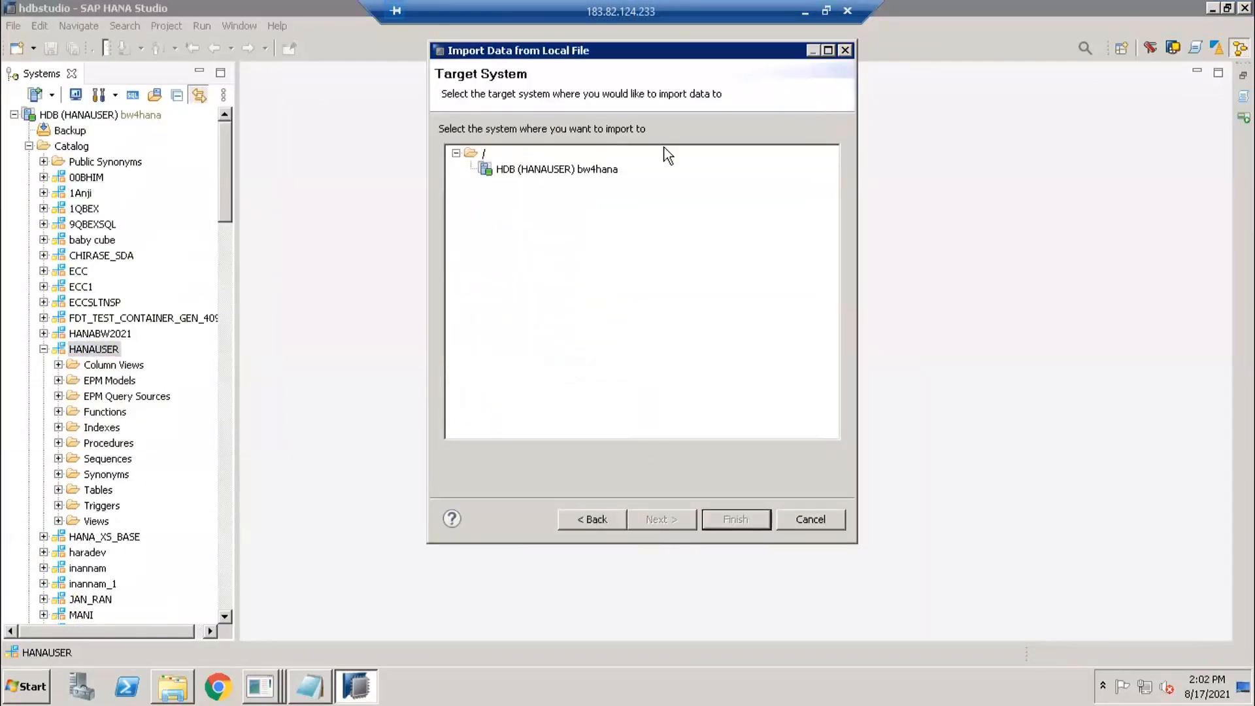
{"action": "left_click", "coordinate": [394, 82]}
{"action": "left_click", "coordinate": [510, 171]}
{"action": "left_click", "coordinate": [656, 523]}
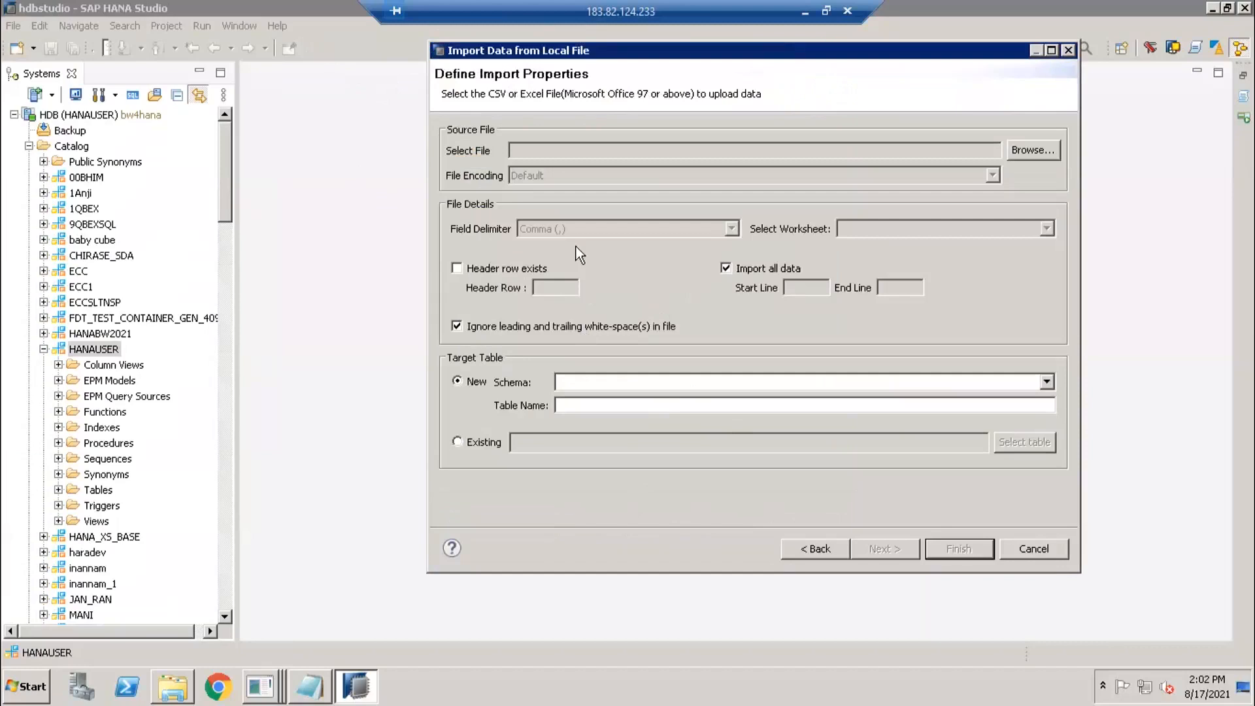
Choose the IN Data workbook from Documents, HANA Sample Files, Day3 Files as the import source.
{"action": "left_click", "coordinate": [1033, 151]}
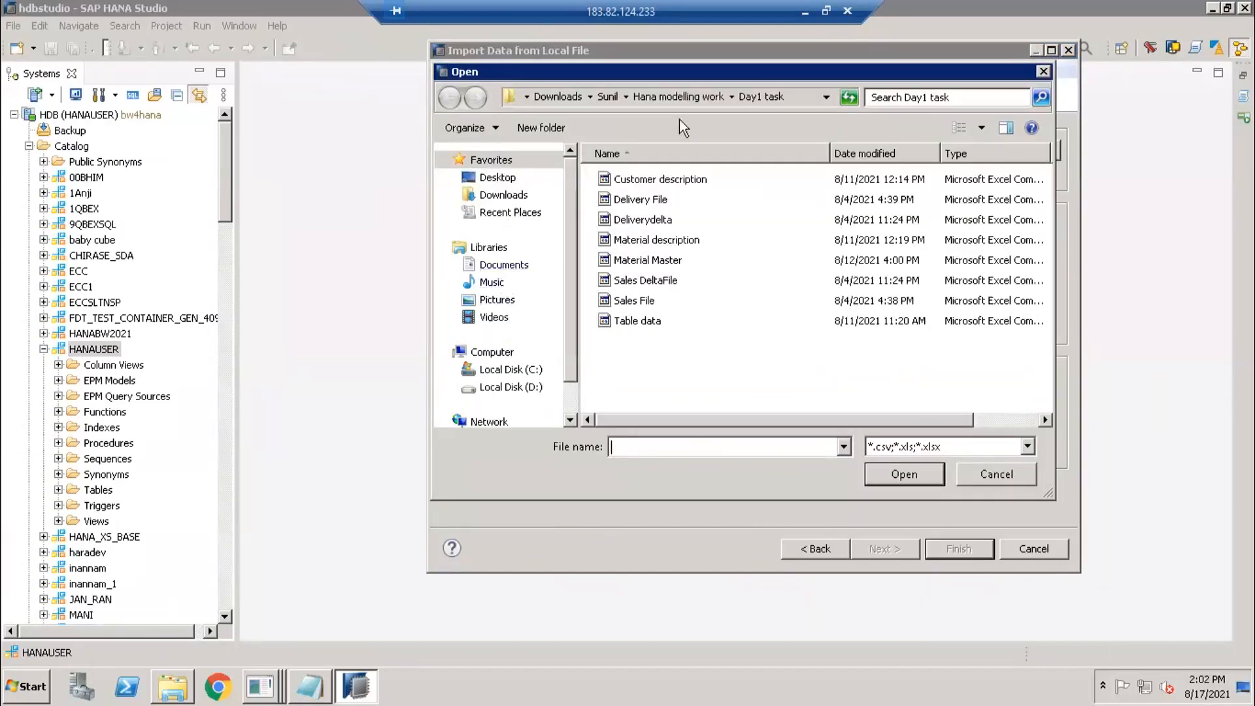
{"action": "left_click", "coordinate": [489, 267]}
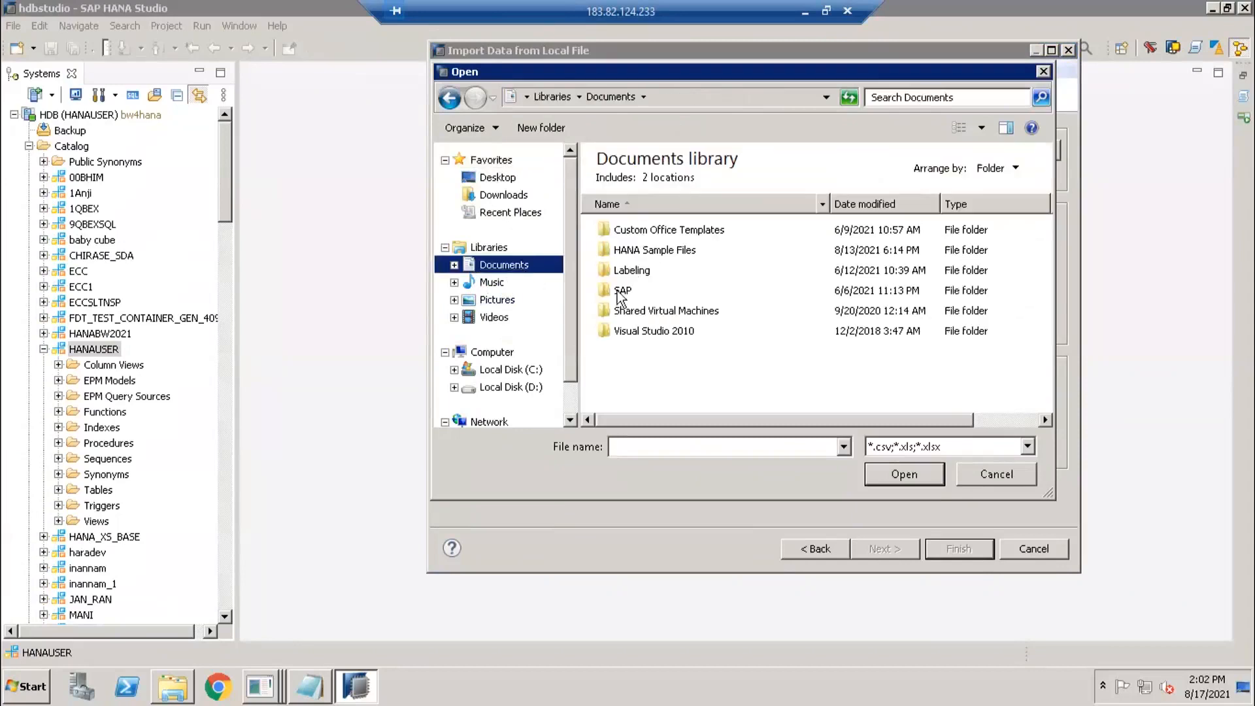
{"action": "double_click", "coordinate": [644, 251]}
{"action": "double_click", "coordinate": [644, 230]}
{"action": "left_click", "coordinate": [640, 290]}
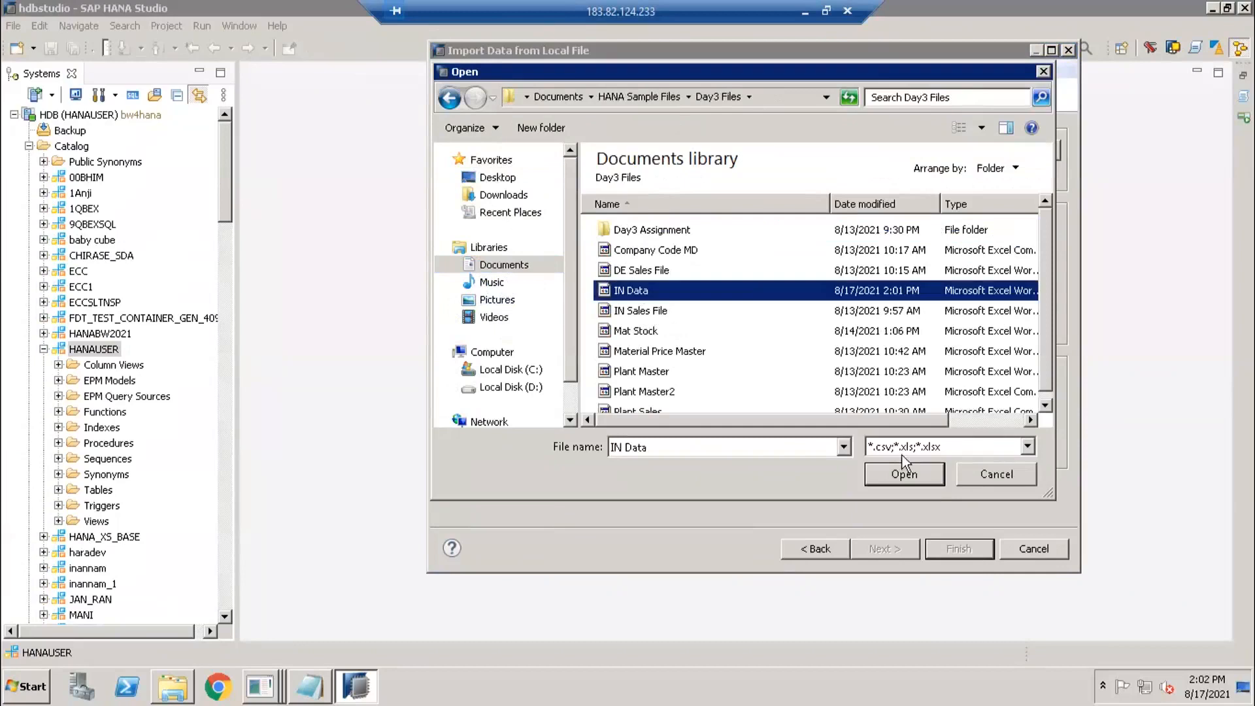
{"action": "left_click", "coordinate": [884, 466]}
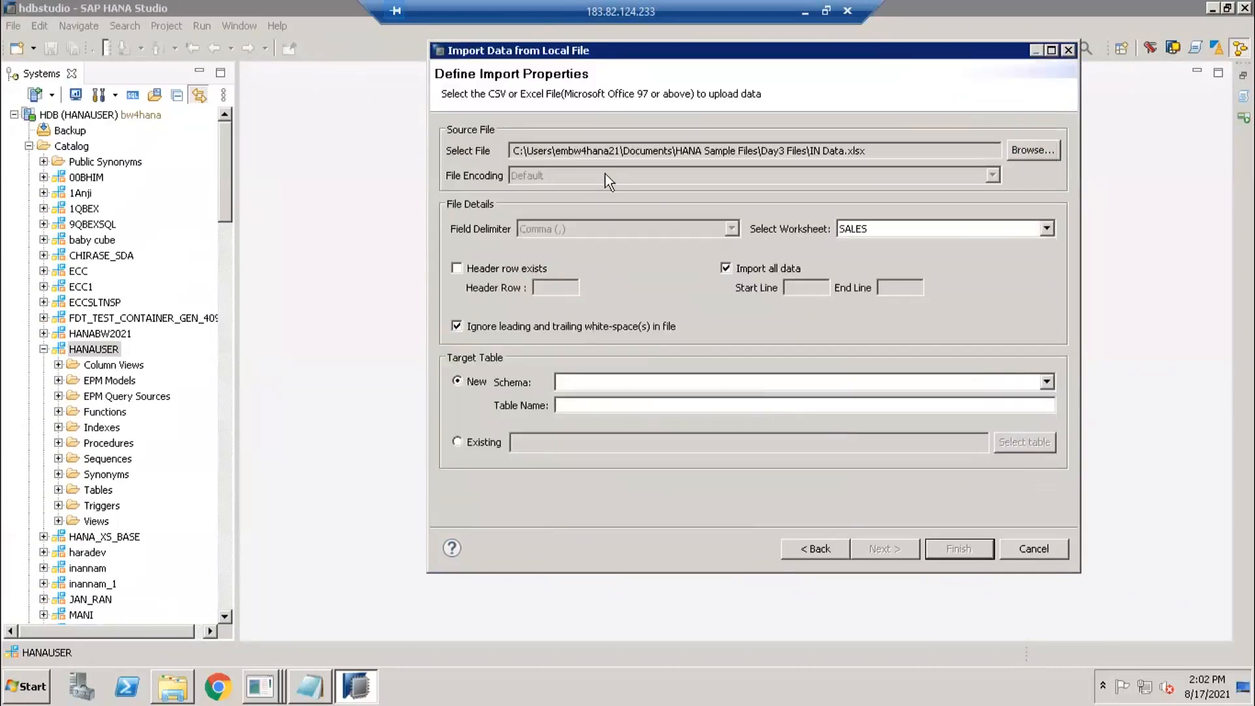
Use the SALES worksheet as the data source and mark that a header row exists.
{"action": "left_click", "coordinate": [894, 228]}
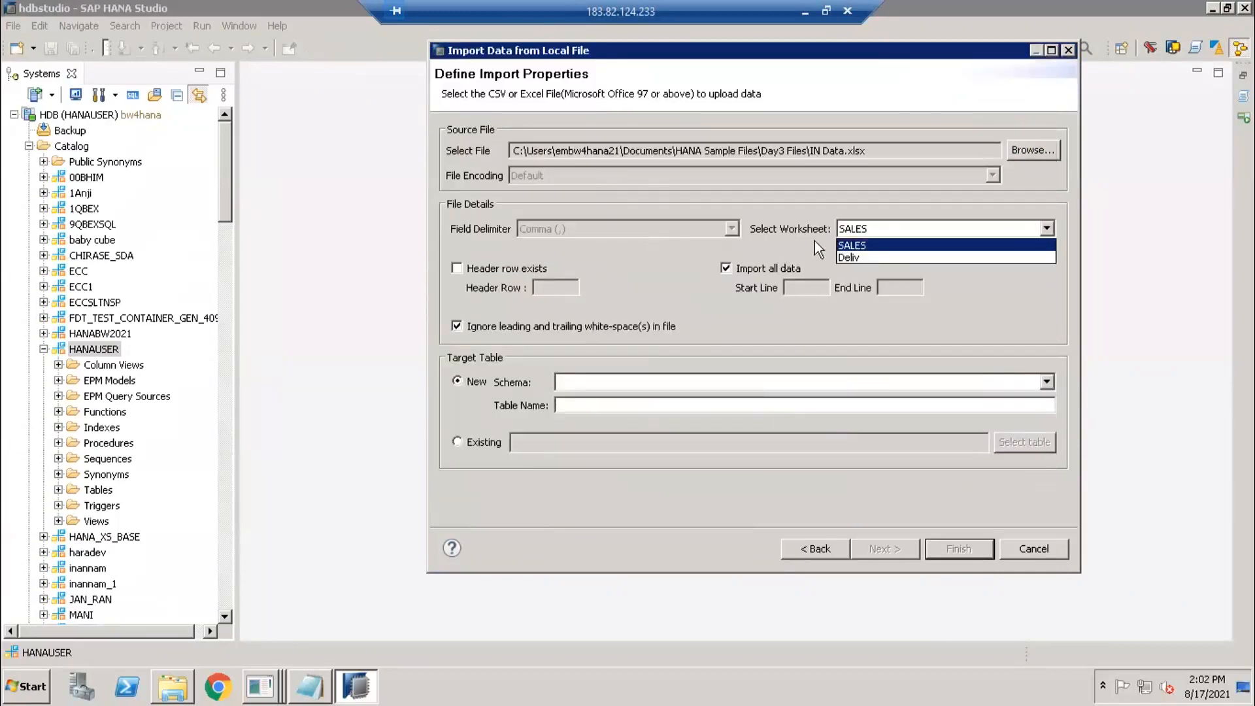
{"action": "left_click", "coordinate": [864, 245]}
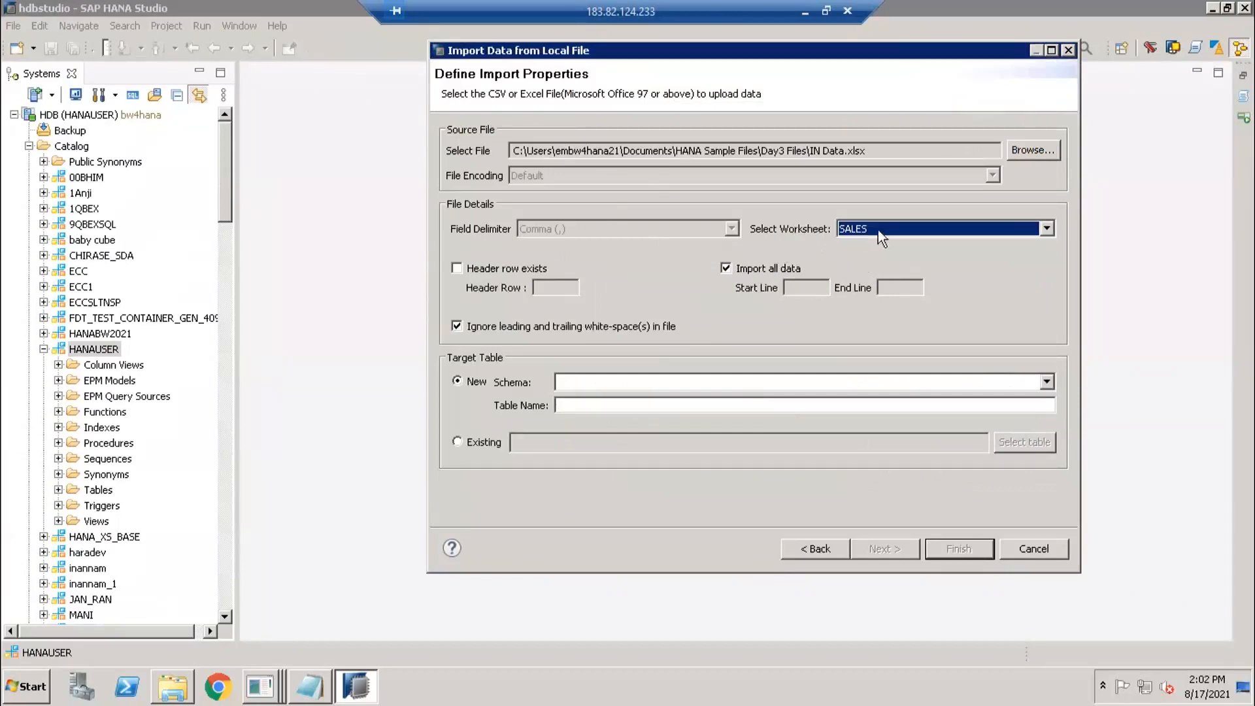
{"action": "left_click", "coordinate": [499, 264]}
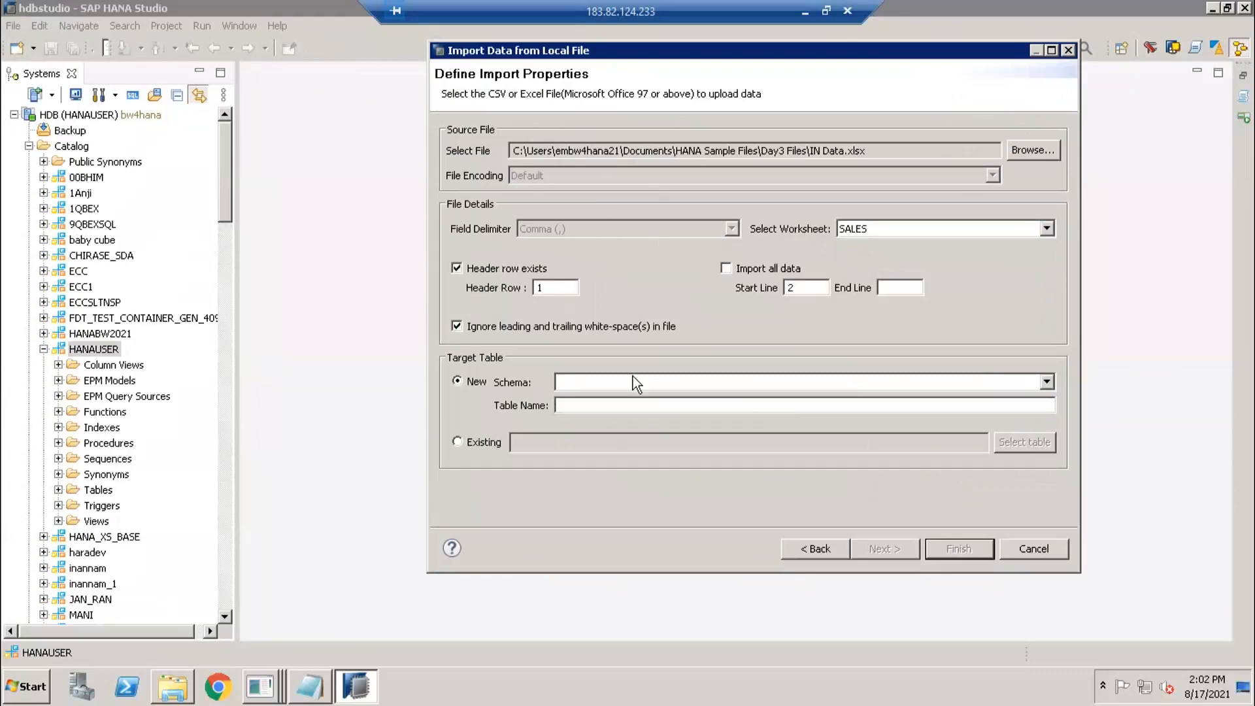
Define the new target table PH_DAY3_SALES in the HANAUSER schema and proceed to the table definition and mappings.
{"action": "left_click", "coordinate": [1018, 382]}
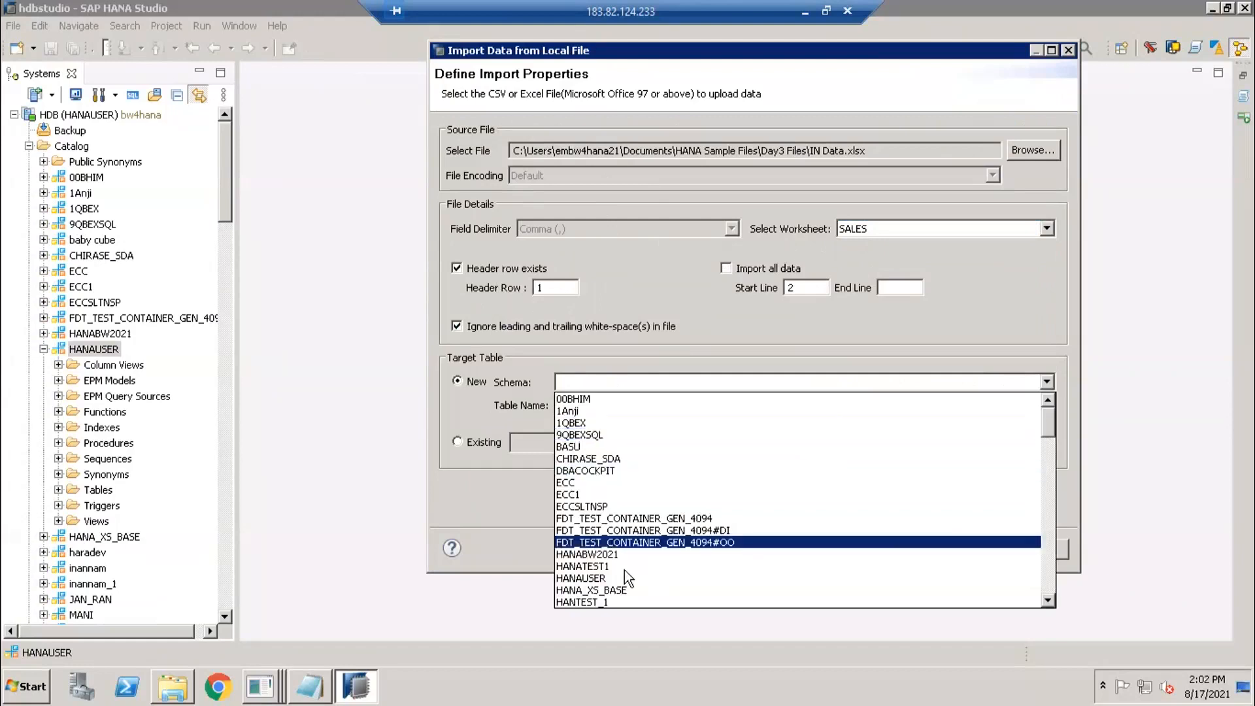
{"action": "left_click", "coordinate": [592, 579]}
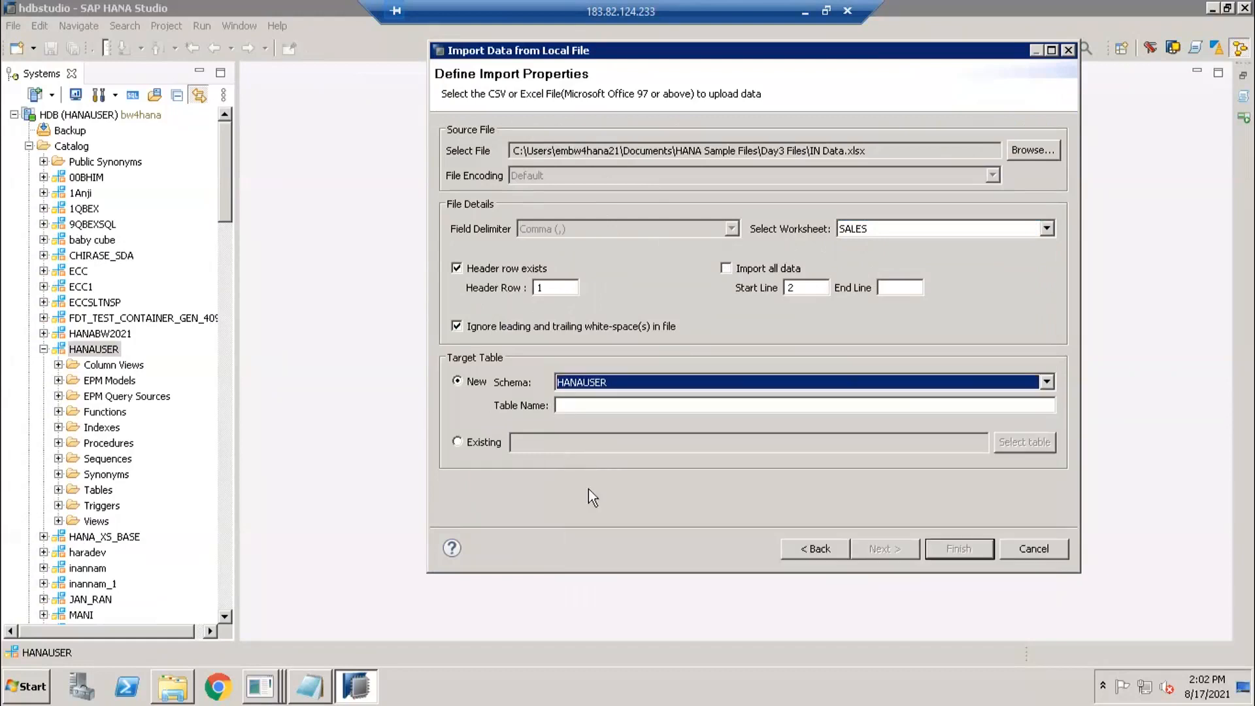
{"action": "left_click", "coordinate": [615, 403]}
{"action": "type", "text": "PH_DA"}
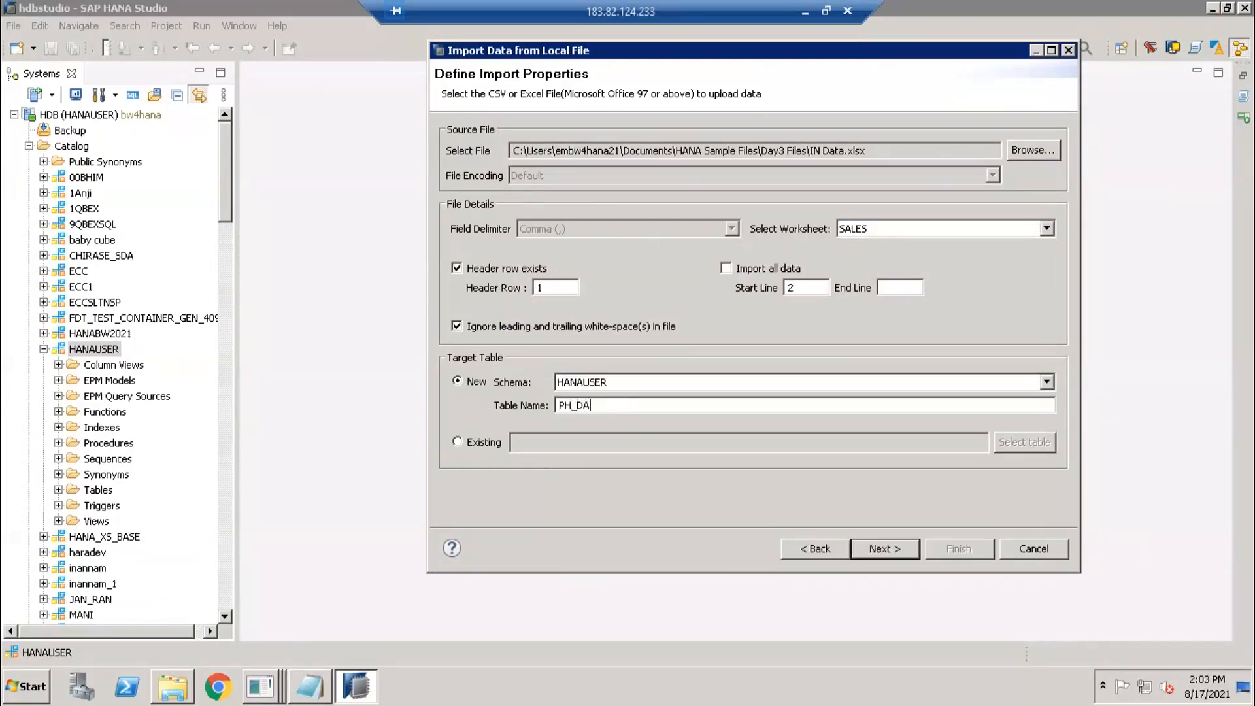
{"action": "type", "text": "Z3"}
{"action": "key", "text": "BackSpace"}
{"action": "key", "text": "BackSpace"}
{"action": "left_click", "coordinate": [881, 550]}
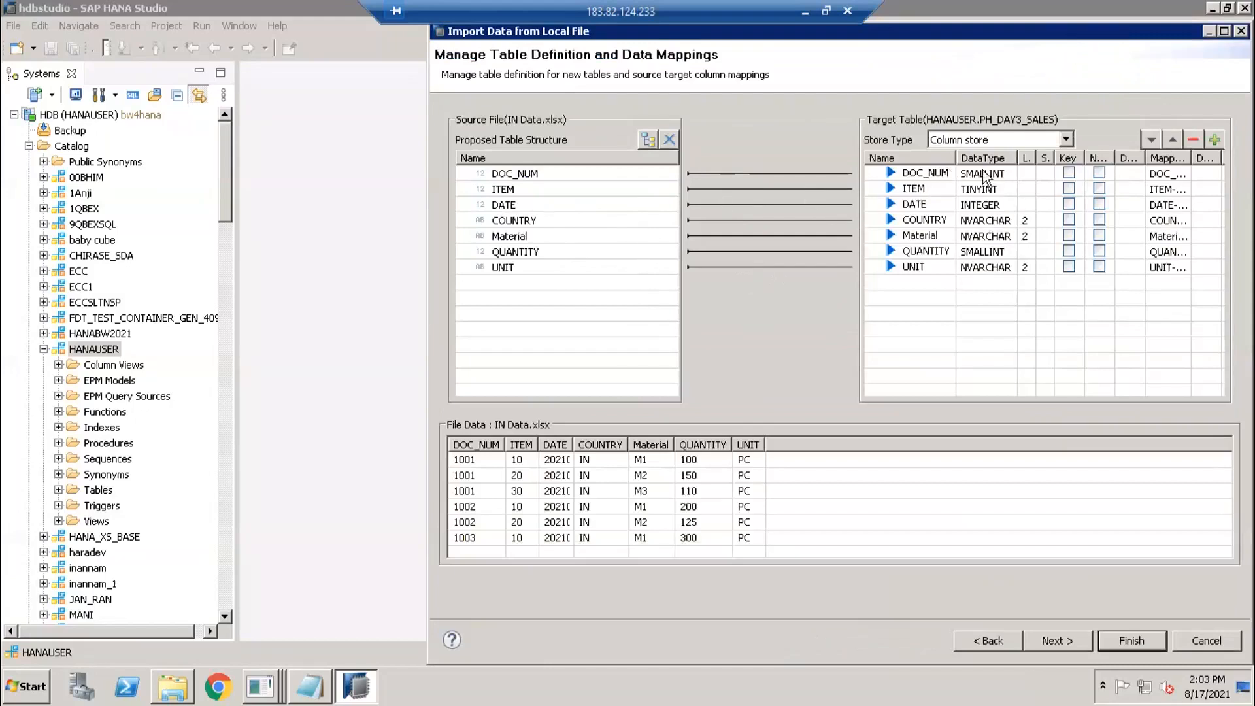
Set the target column DOC_NUM to data type NVARCHAR with length 10.
{"action": "left_click_drag", "start_coordinate": [1016, 158], "coordinate": [1025, 158]}
{"action": "left_click", "coordinate": [1018, 173]}
{"action": "left_click", "coordinate": [1018, 174]}
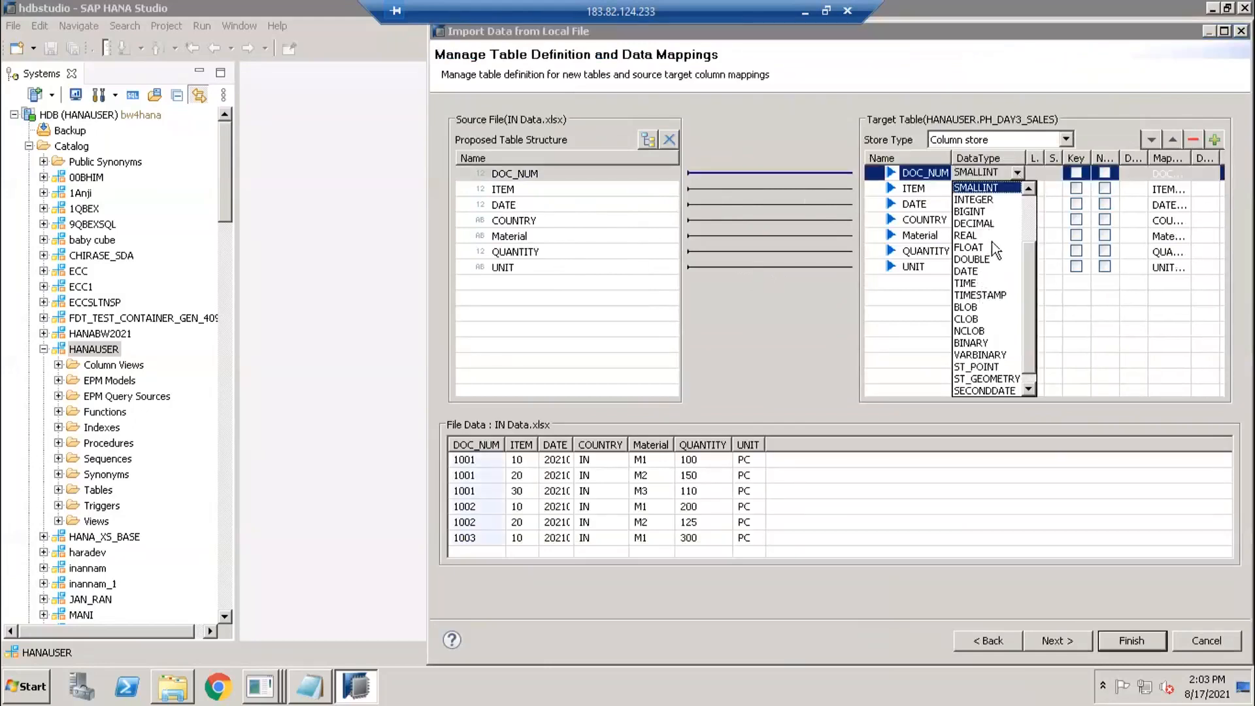
{"action": "scroll", "coordinate": [991, 249], "scroll_direction": "up", "scroll_amount": 2}
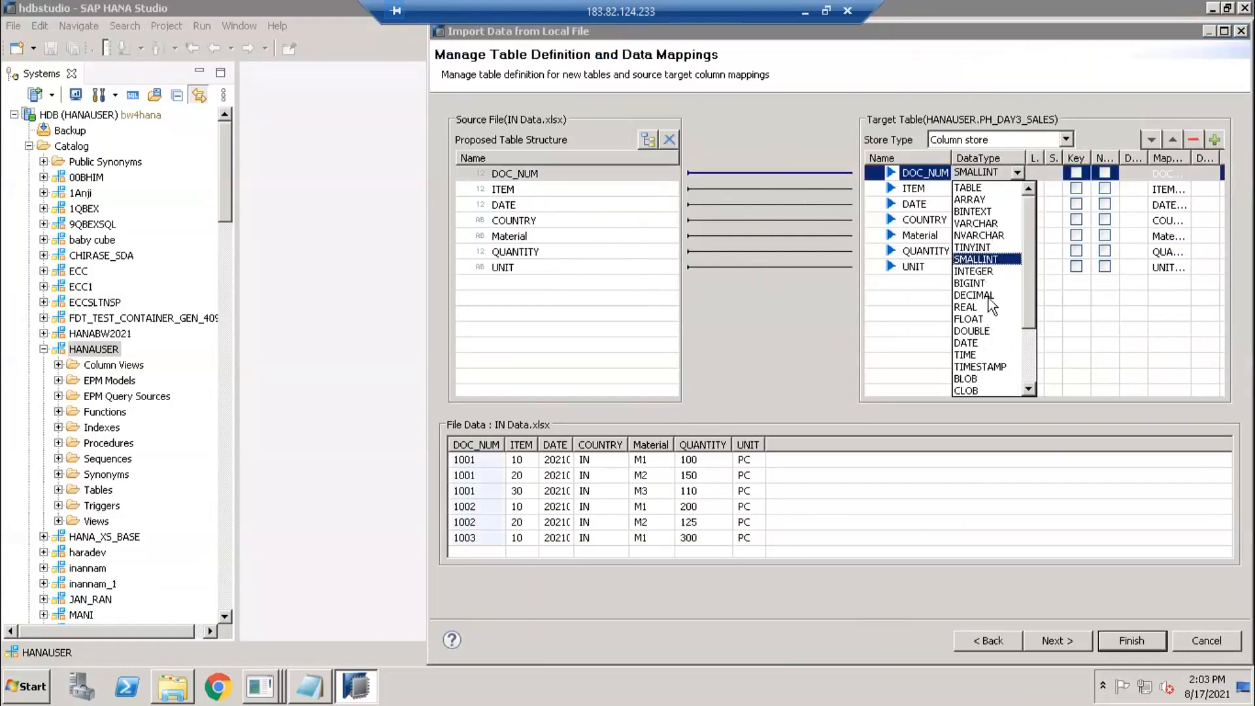
{"action": "left_click", "coordinate": [985, 223]}
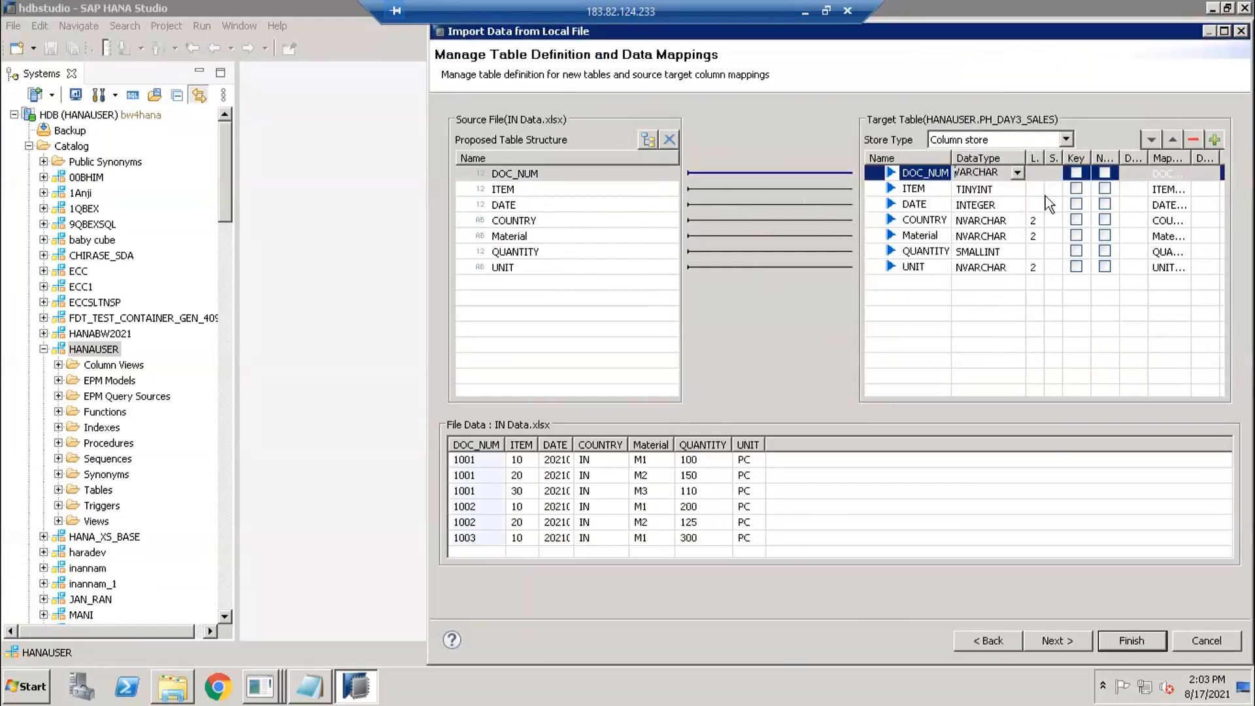
{"action": "left_click", "coordinate": [1017, 172]}
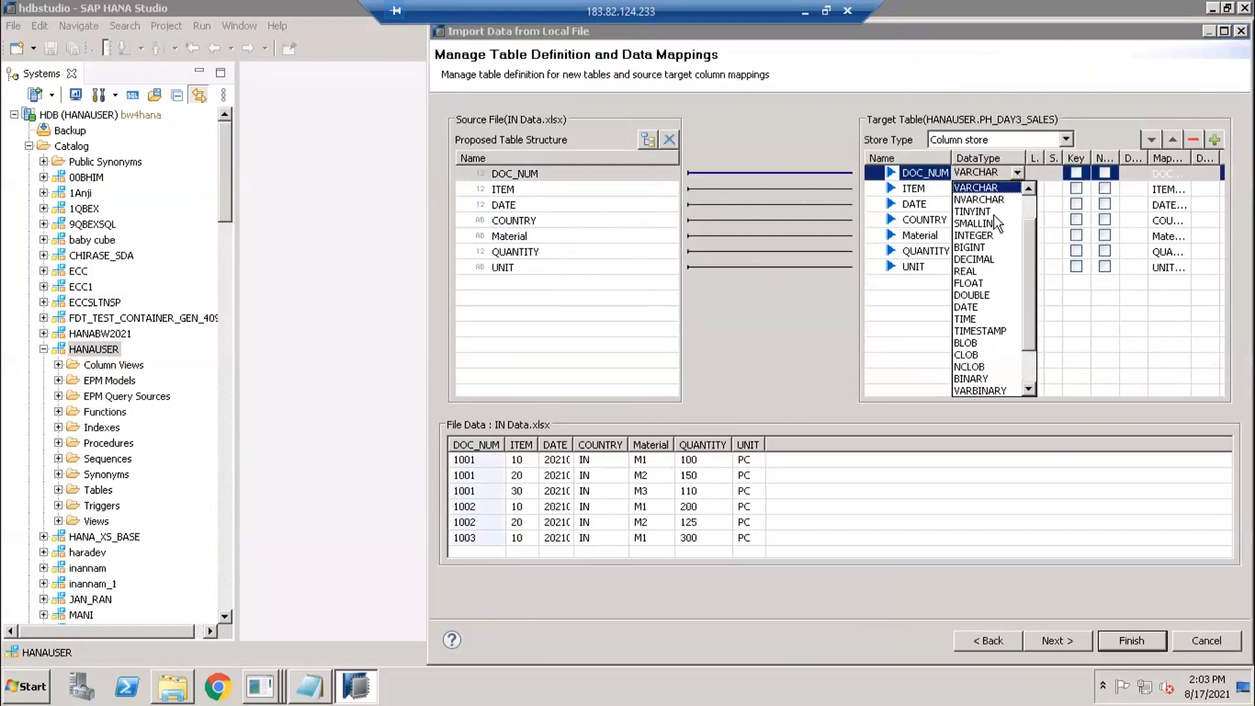
{"action": "left_click", "coordinate": [1032, 194]}
{"action": "left_click", "coordinate": [1040, 172]}
{"action": "type", "text": "10"}
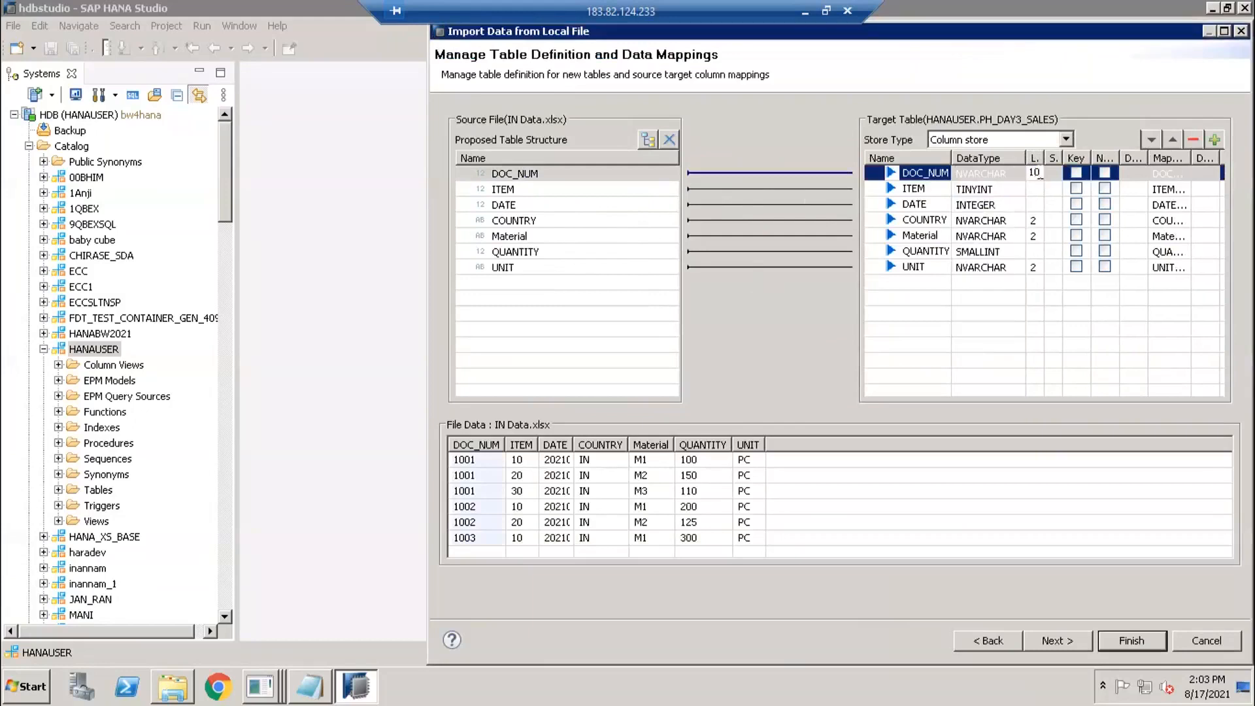
Set the target column ITEM to data type NVARCHAR with length 3.
{"action": "left_click", "coordinate": [1001, 200]}
{"action": "left_click", "coordinate": [1003, 189]}
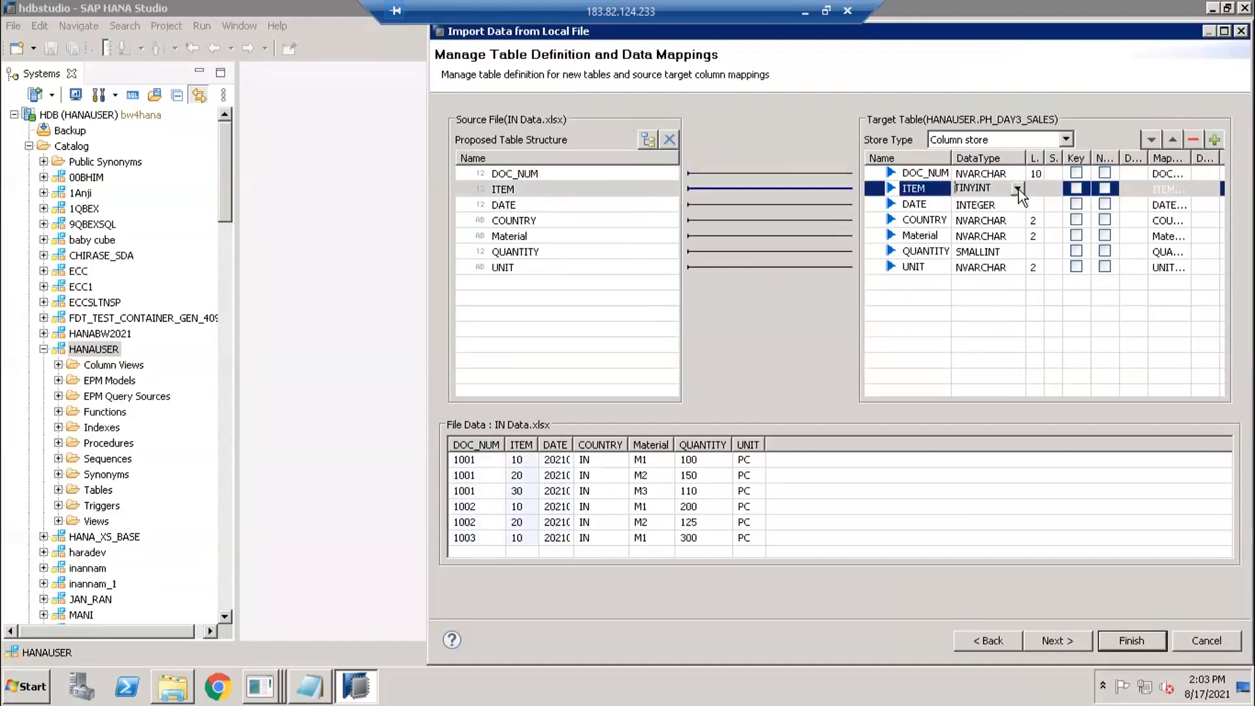
{"action": "left_click", "coordinate": [1017, 188]}
{"action": "scroll", "coordinate": [1012, 223], "scroll_direction": "up", "scroll_amount": 2}
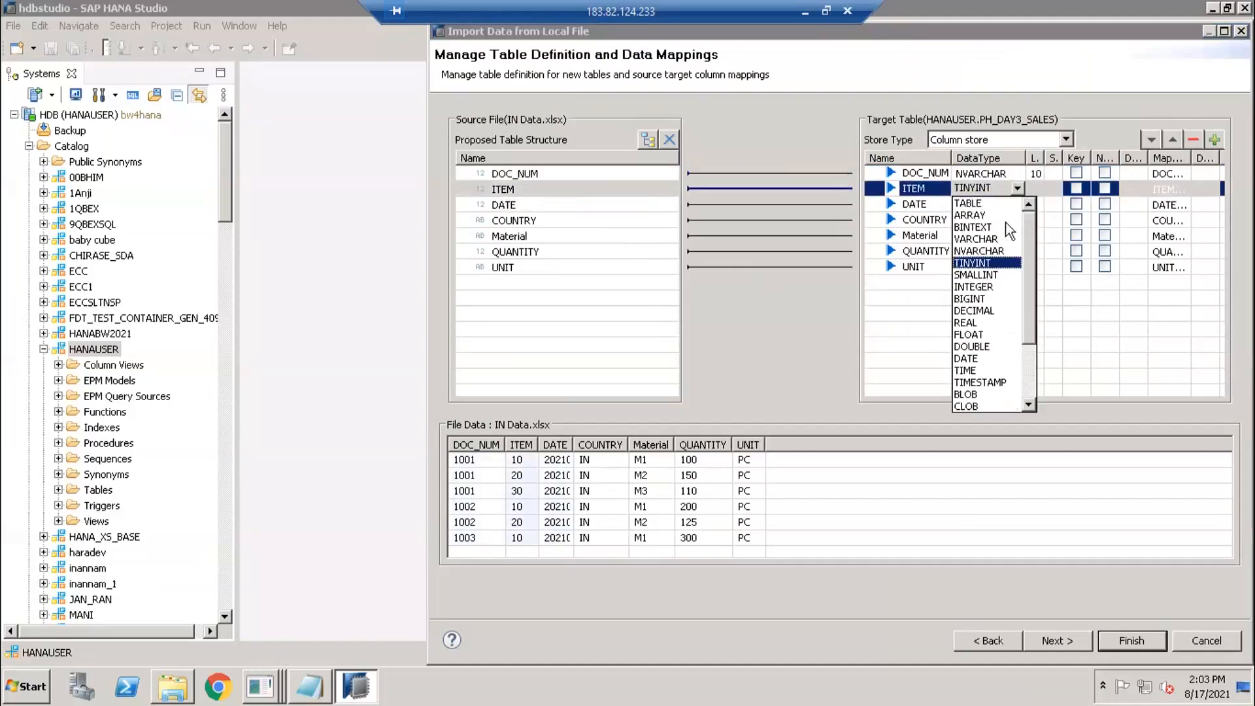
{"action": "left_click", "coordinate": [983, 251]}
{"action": "left_click", "coordinate": [1035, 188]}
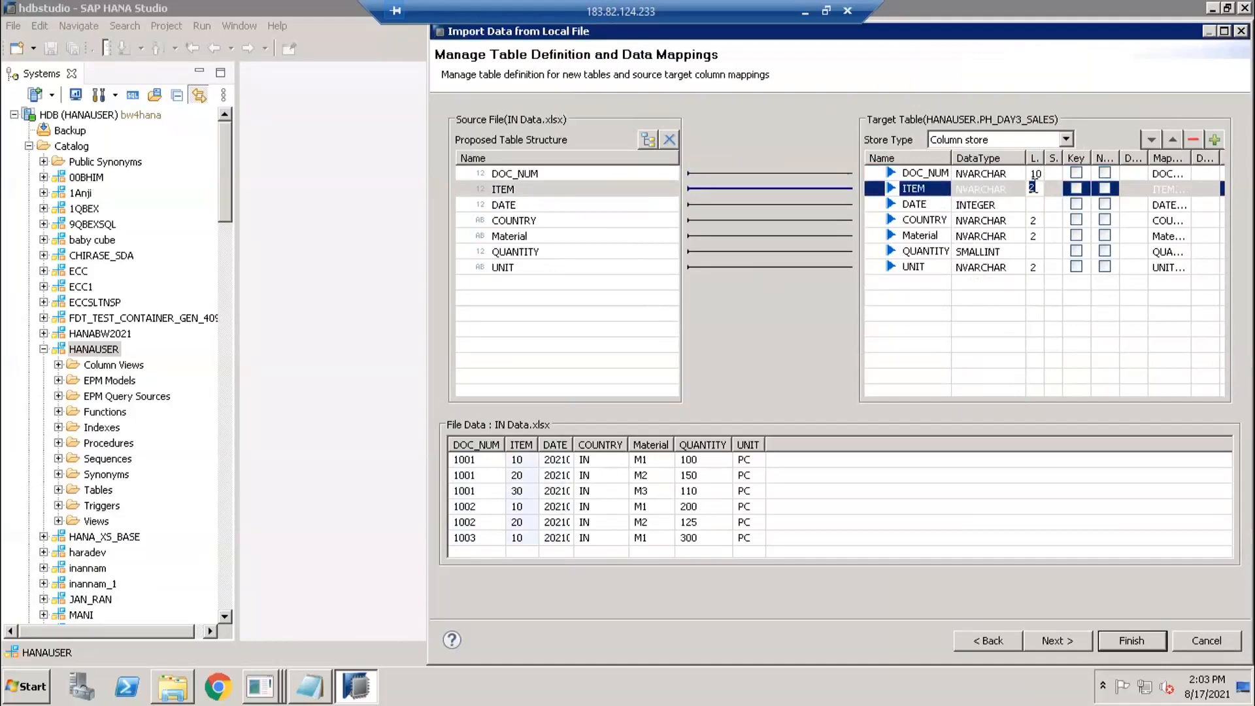
{"action": "type", "text": "3"}
Change the data type of the target column DATE to DATE.
{"action": "left_click", "coordinate": [1012, 201]}
{"action": "left_click", "coordinate": [1018, 204]}
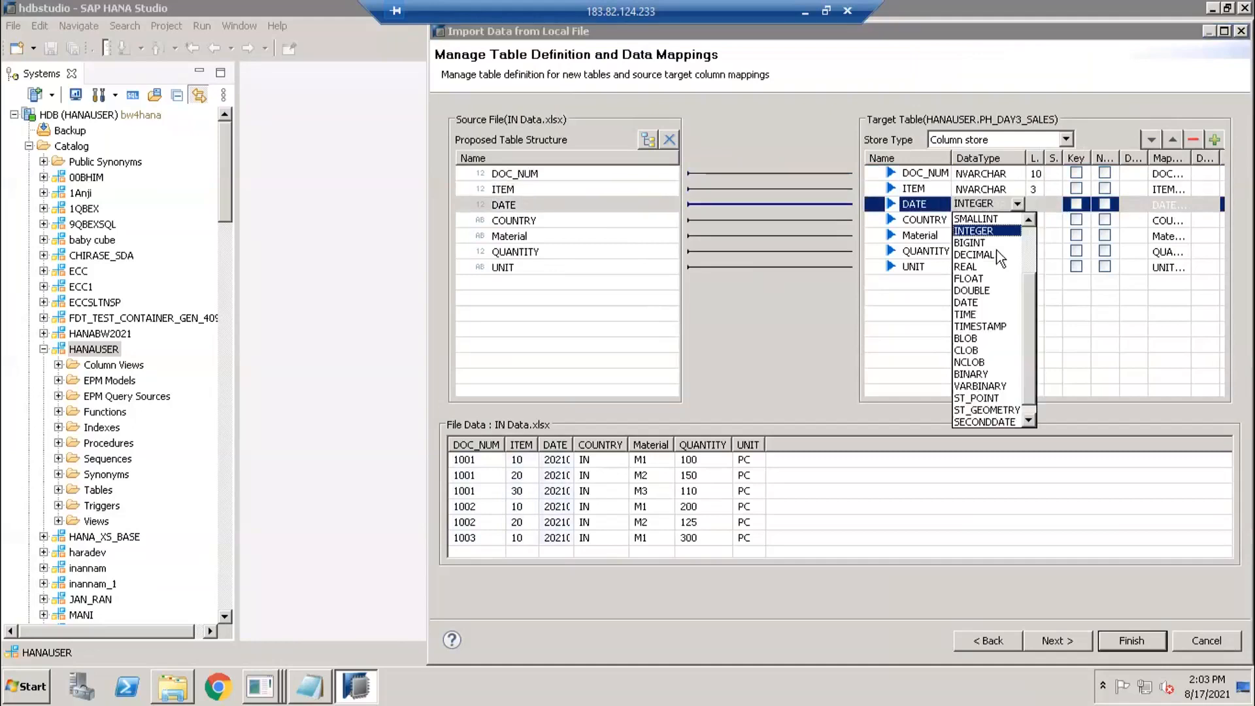
{"action": "left_click", "coordinate": [970, 302]}
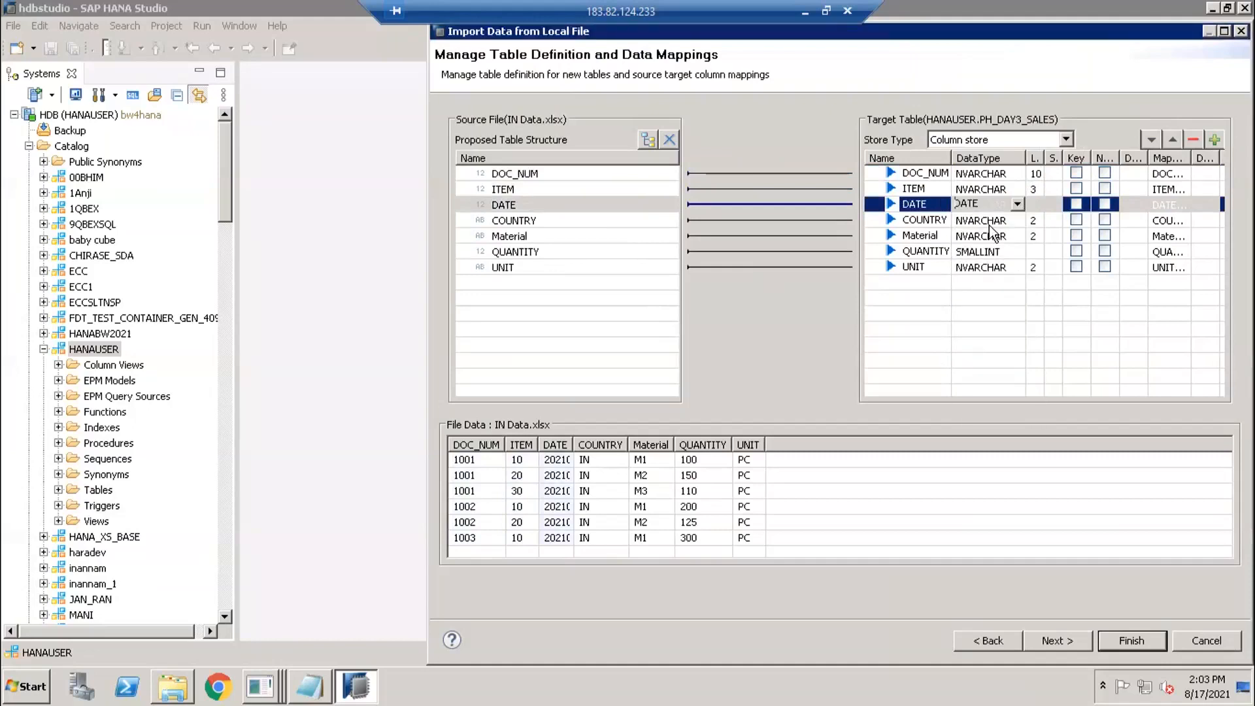
Set the length of the target column Material to 18.
{"action": "left_click", "coordinate": [1002, 220]}
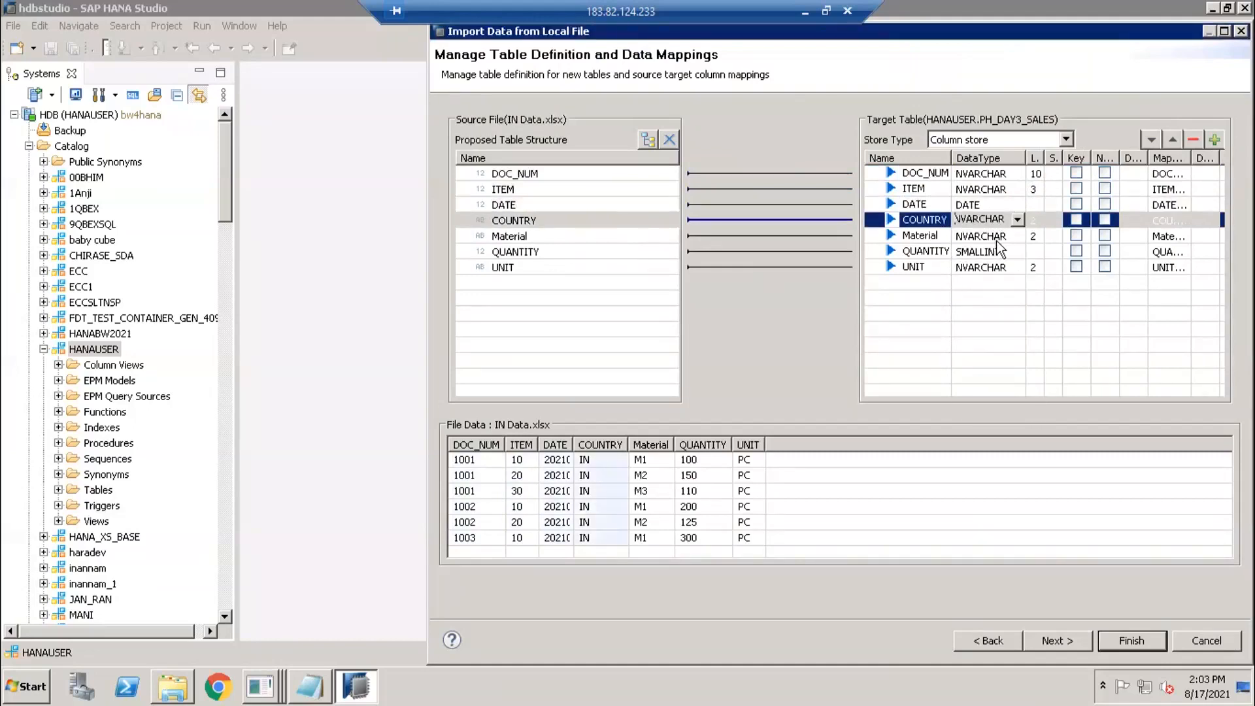
{"action": "left_click", "coordinate": [1034, 235]}
{"action": "left_click", "coordinate": [1034, 235]}
{"action": "type", "text": "18"}
Set the target column QUANTITY to data type DECIMAL with length 17.
{"action": "left_click", "coordinate": [1008, 251]}
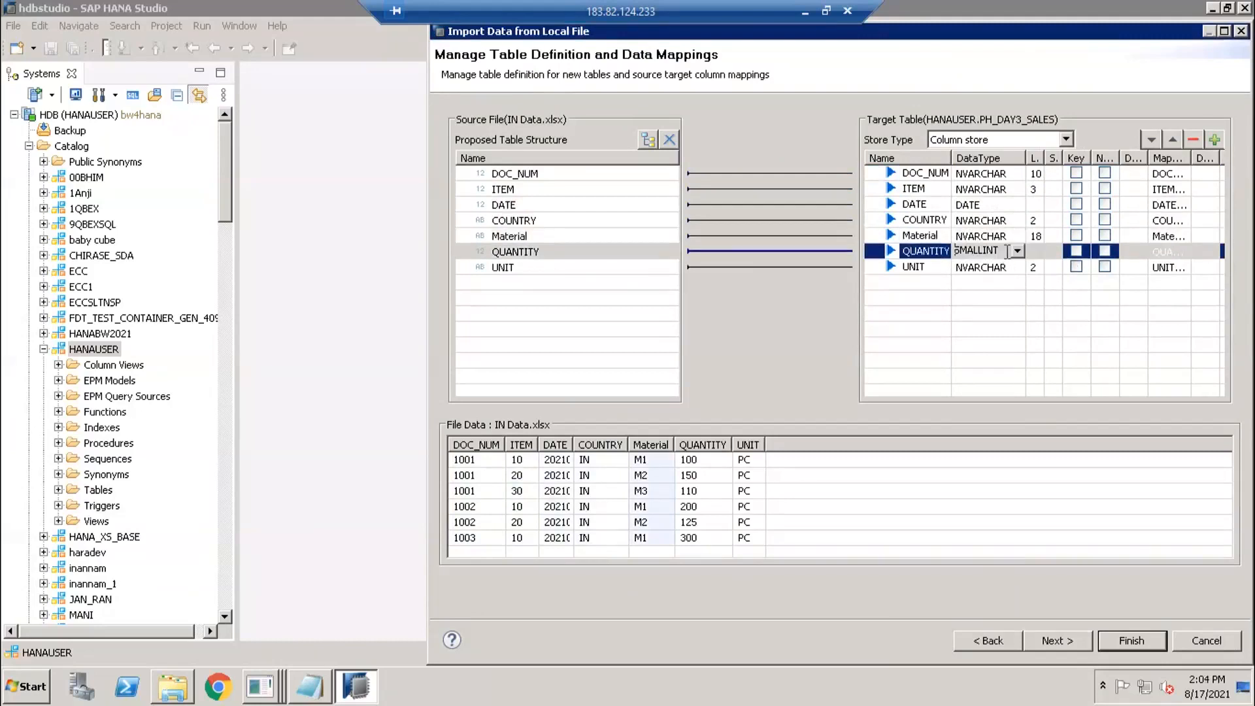
{"action": "left_click", "coordinate": [1017, 251]}
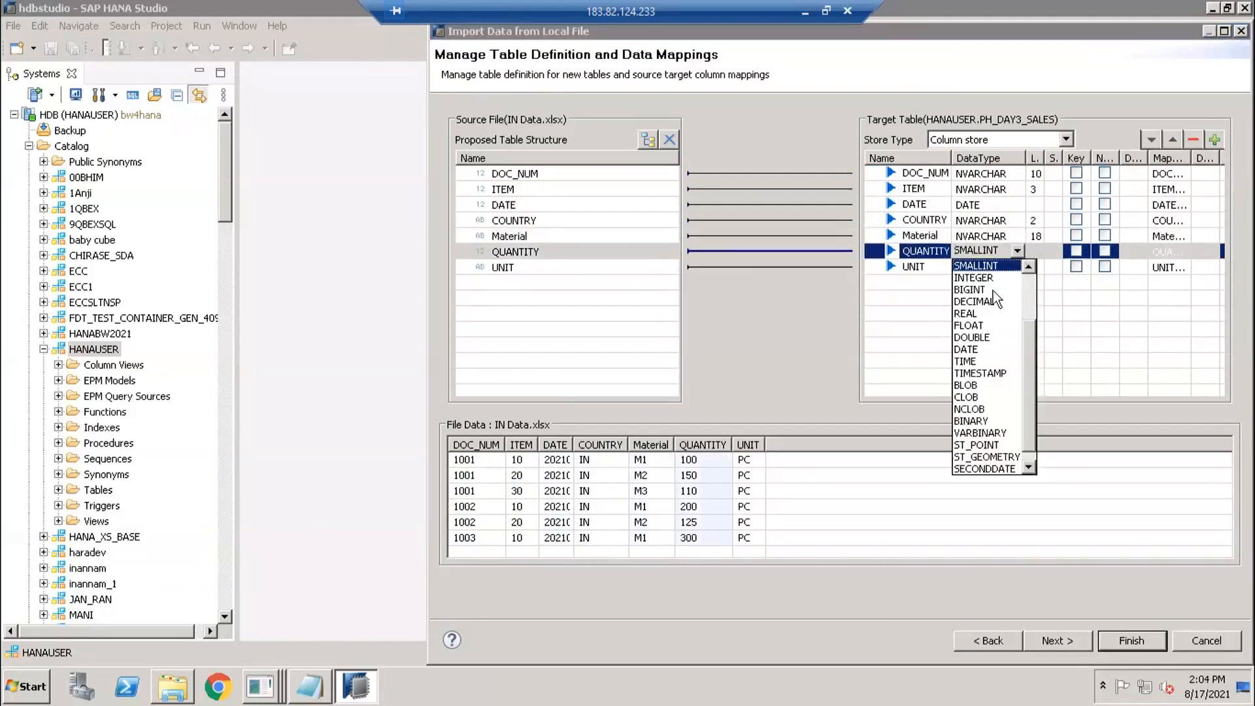
{"action": "left_click", "coordinate": [1038, 253]}
{"action": "type", "text": "17"}
{"action": "key", "text": "Tab"}
{"action": "key", "text": "Tab"}
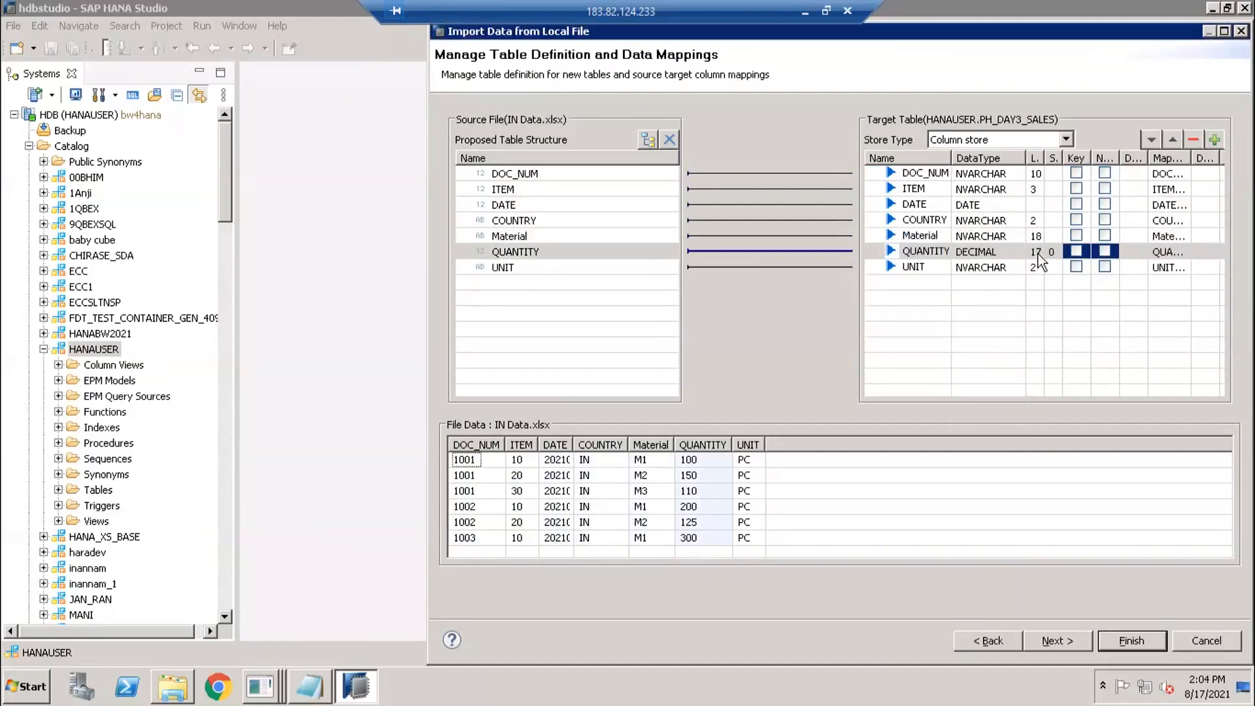
Set the scale of the target column QUANTITY to 3 and the length of the target column UNIT to 3.
{"action": "left_click", "coordinate": [1052, 251]}
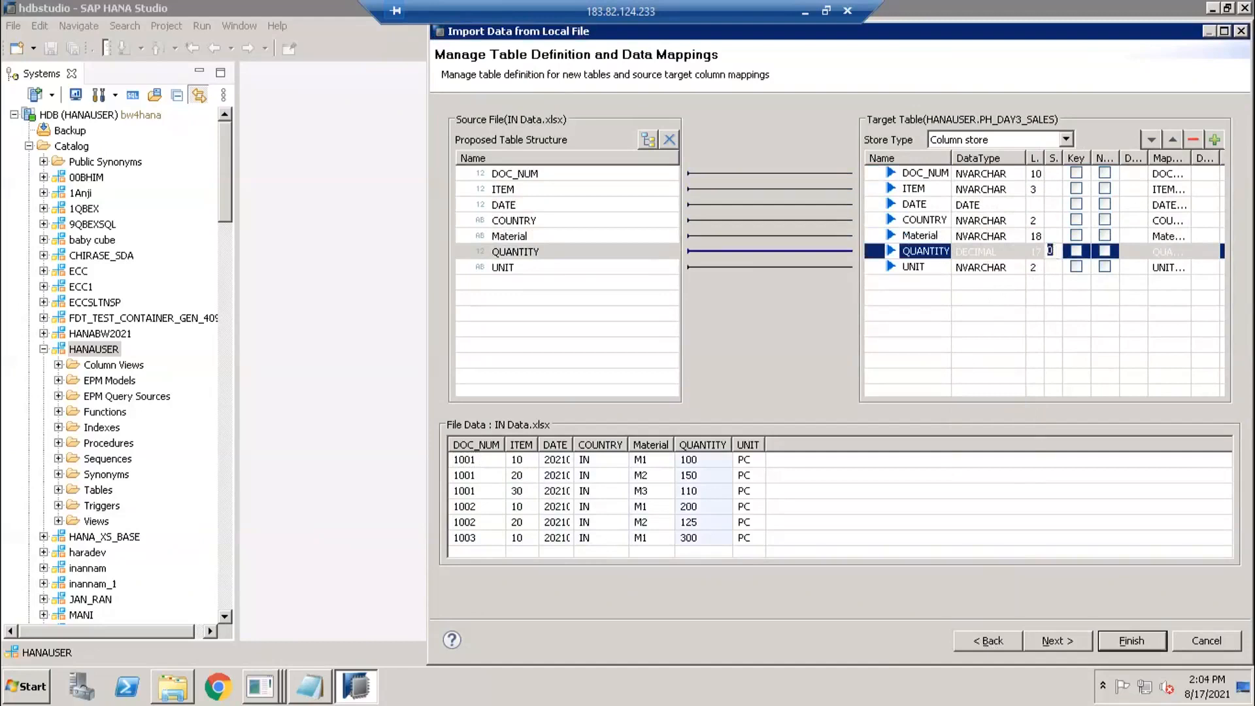
{"action": "left_click", "coordinate": [1011, 269]}
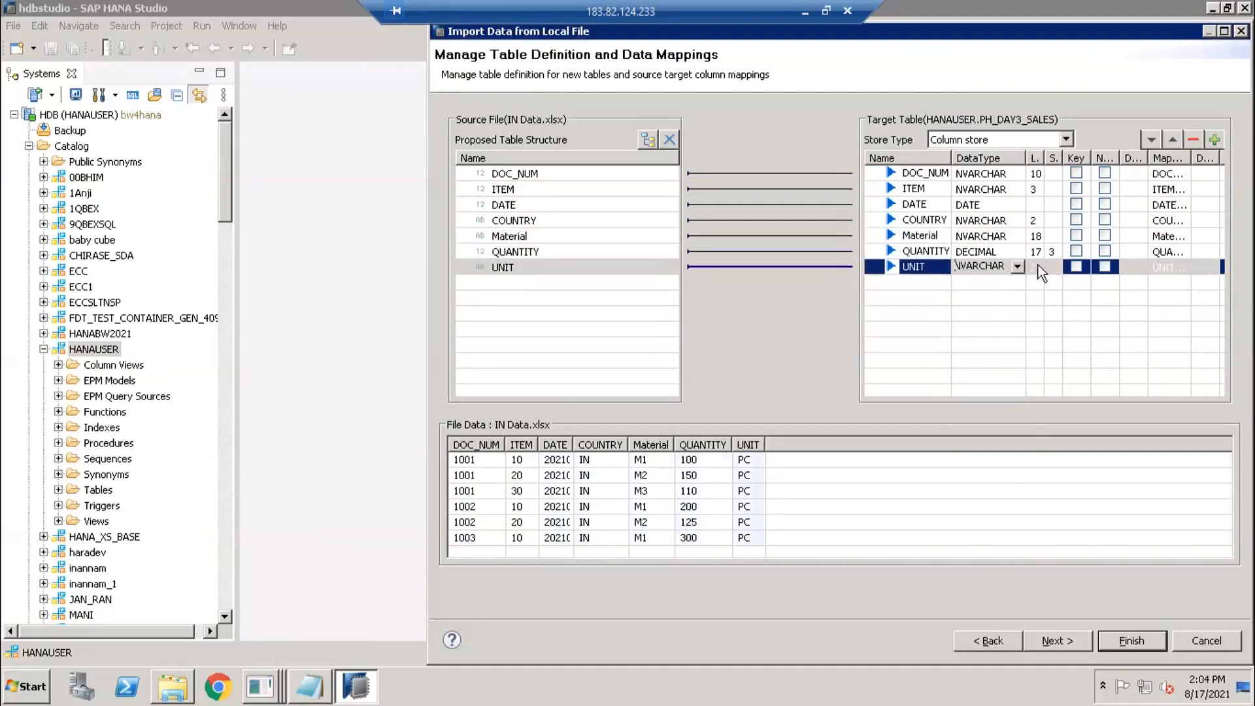
{"action": "left_click", "coordinate": [1039, 269]}
{"action": "left_click", "coordinate": [1022, 301]}
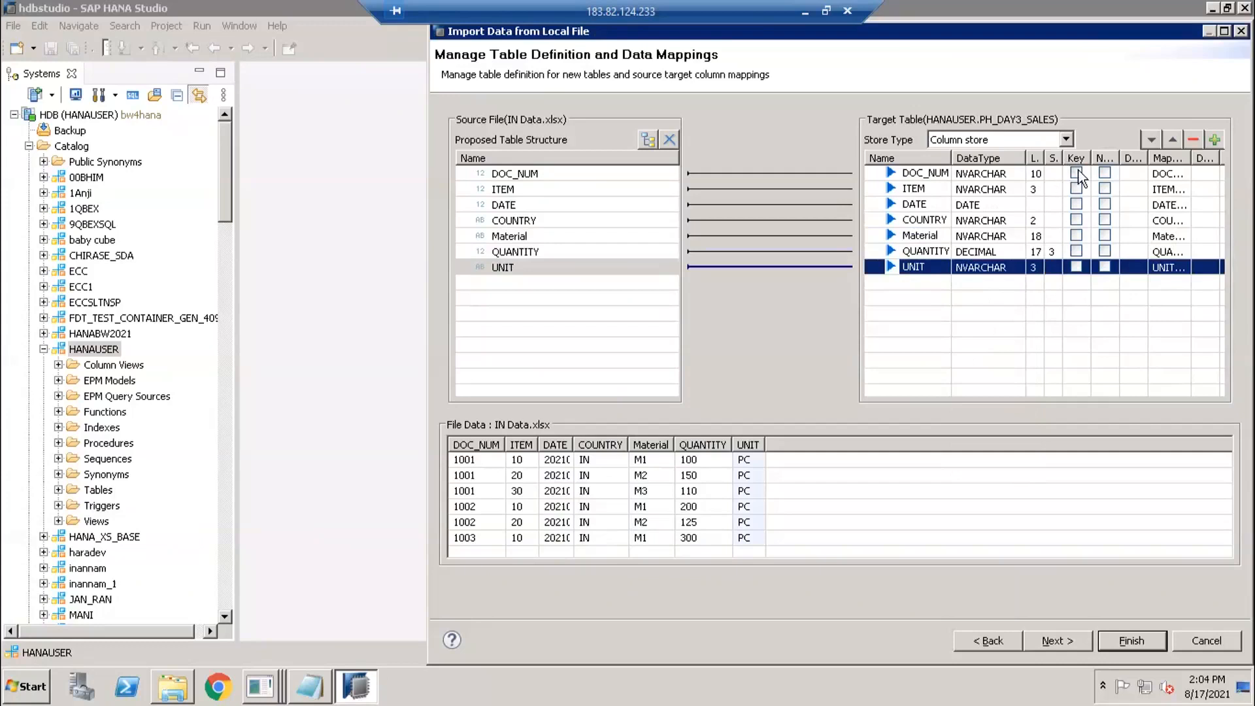
Mark DOC_NUM and ITEM as key columns, run the import into PH_DAY3_SALES, and check the job's status.
{"action": "left_click", "coordinate": [1076, 173]}
{"action": "left_click", "coordinate": [1076, 189]}
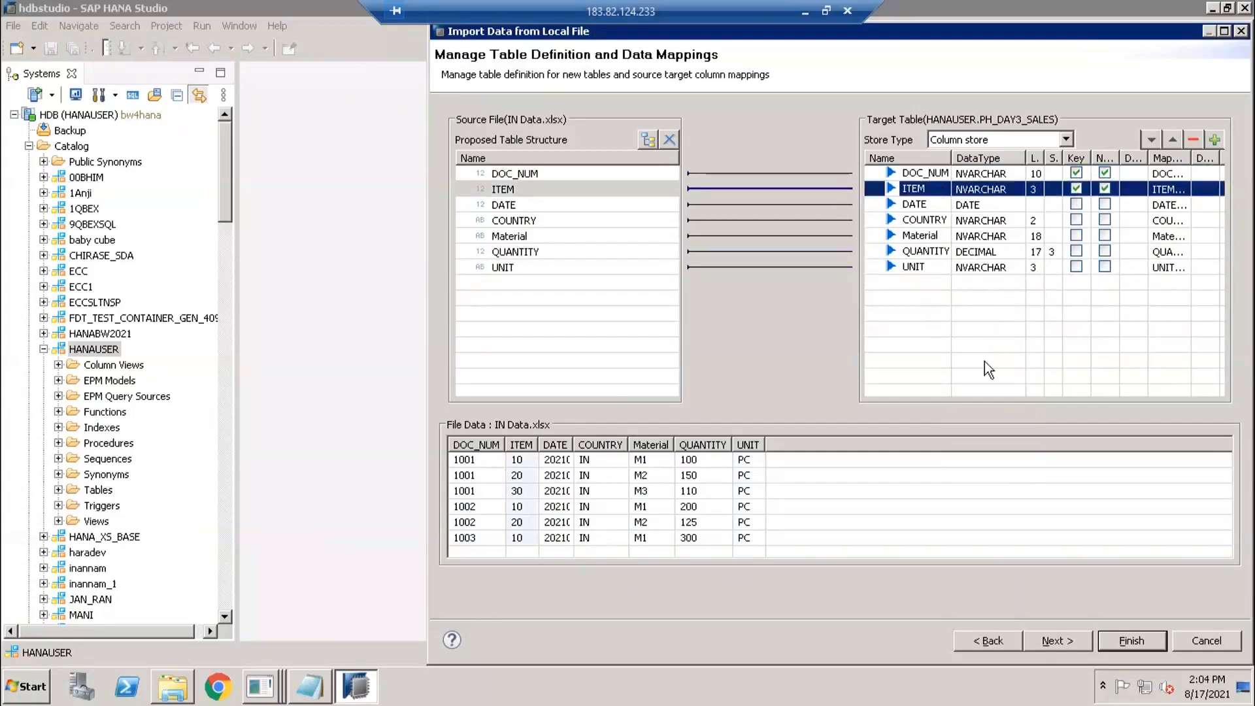
{"action": "left_click", "coordinate": [1072, 640]}
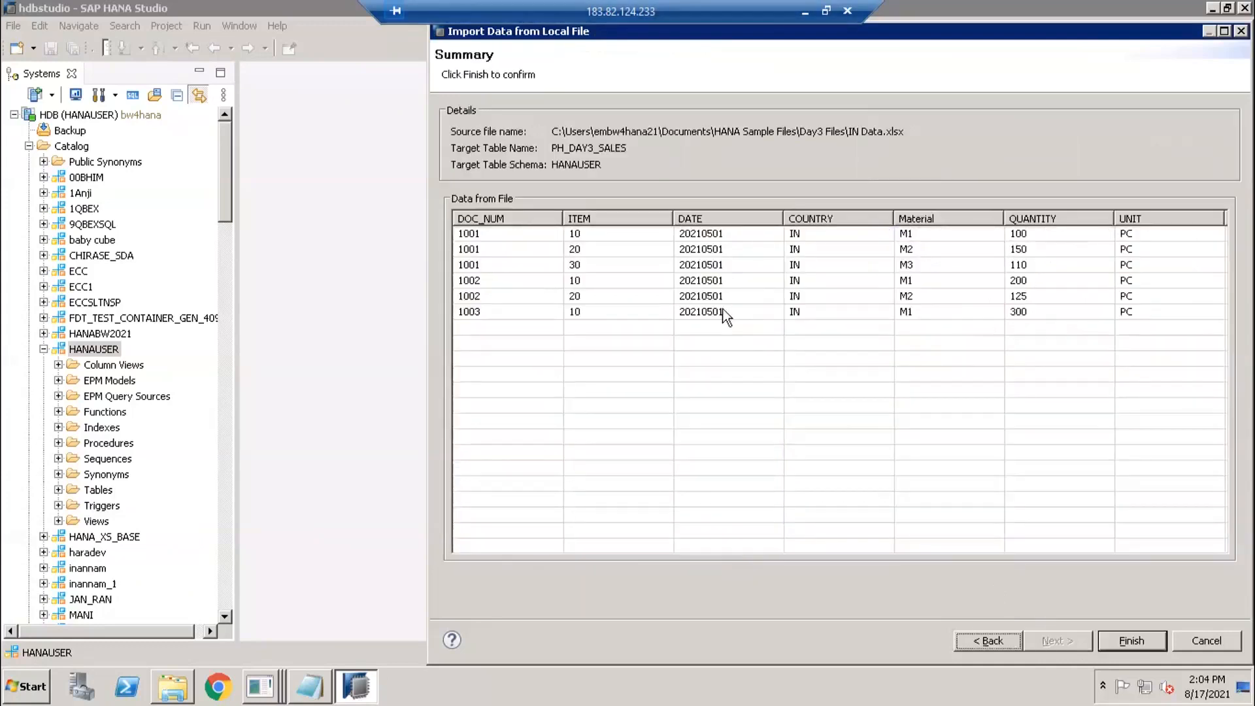
{"action": "left_click", "coordinate": [1135, 640]}
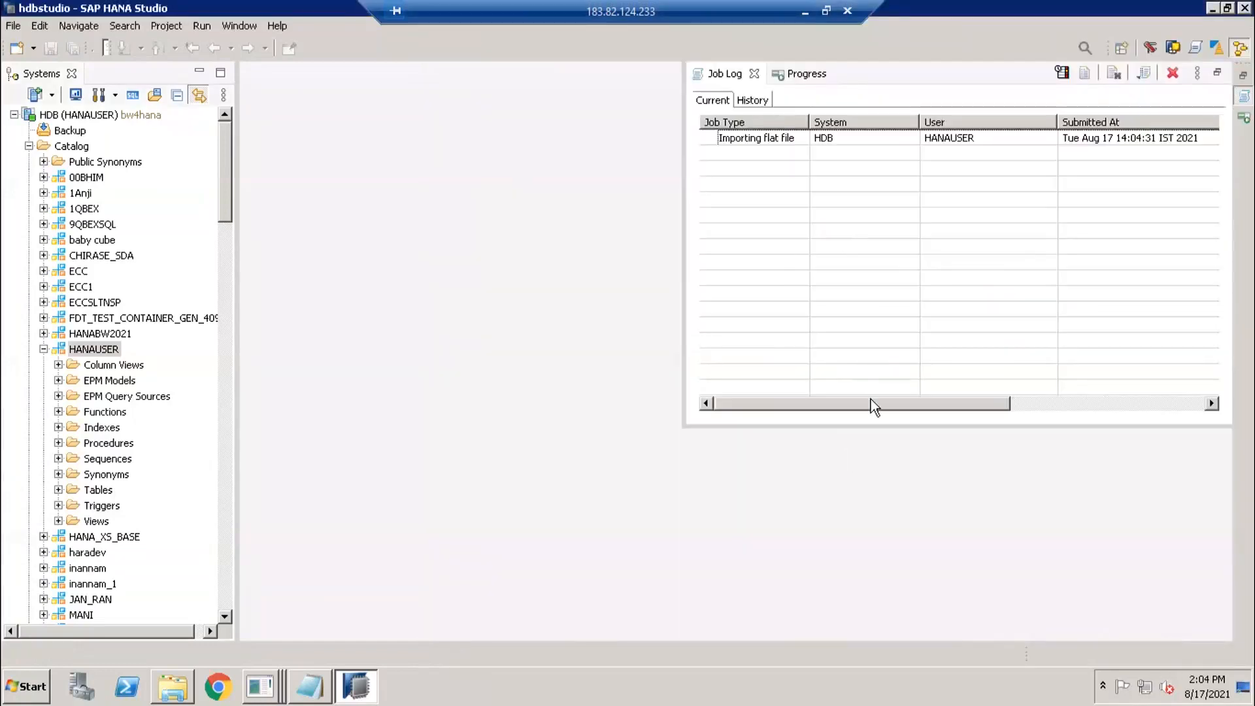
{"action": "left_click_drag", "start_coordinate": [871, 400], "coordinate": [1070, 402]}
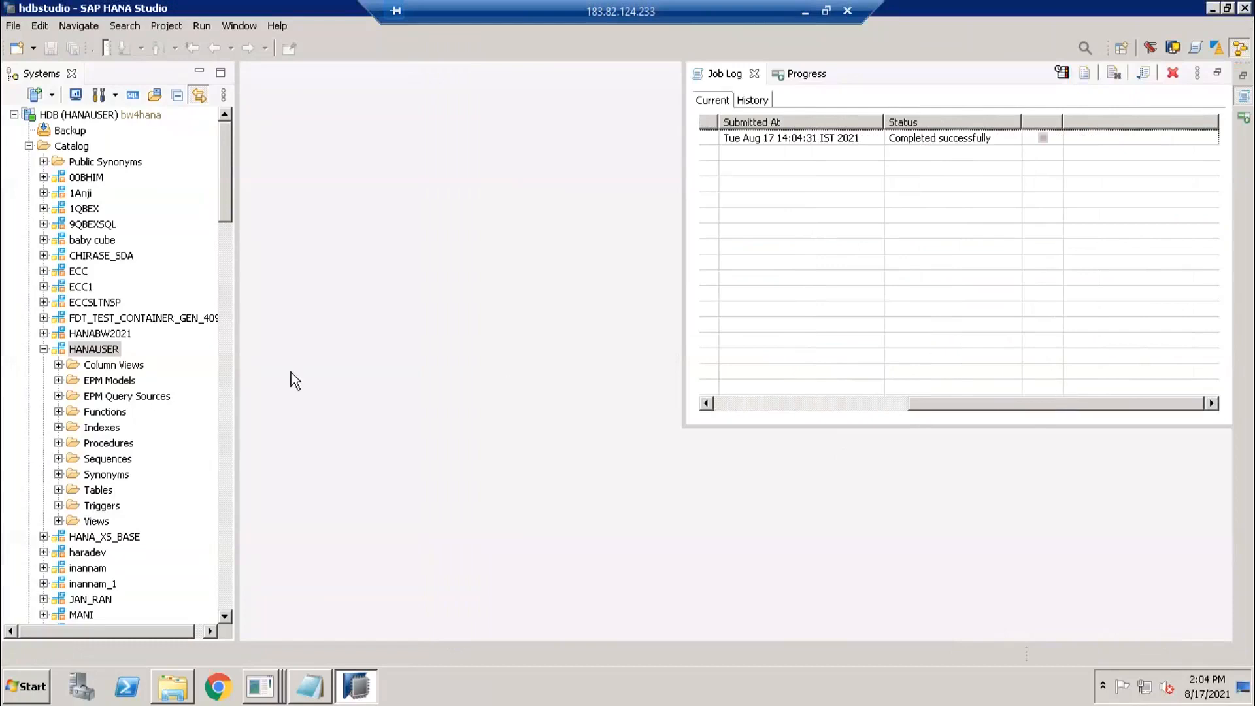
Preview the data of the table PH_DAY3_SALES in the HANAUSER schema.
{"action": "left_click", "coordinate": [58, 489]}
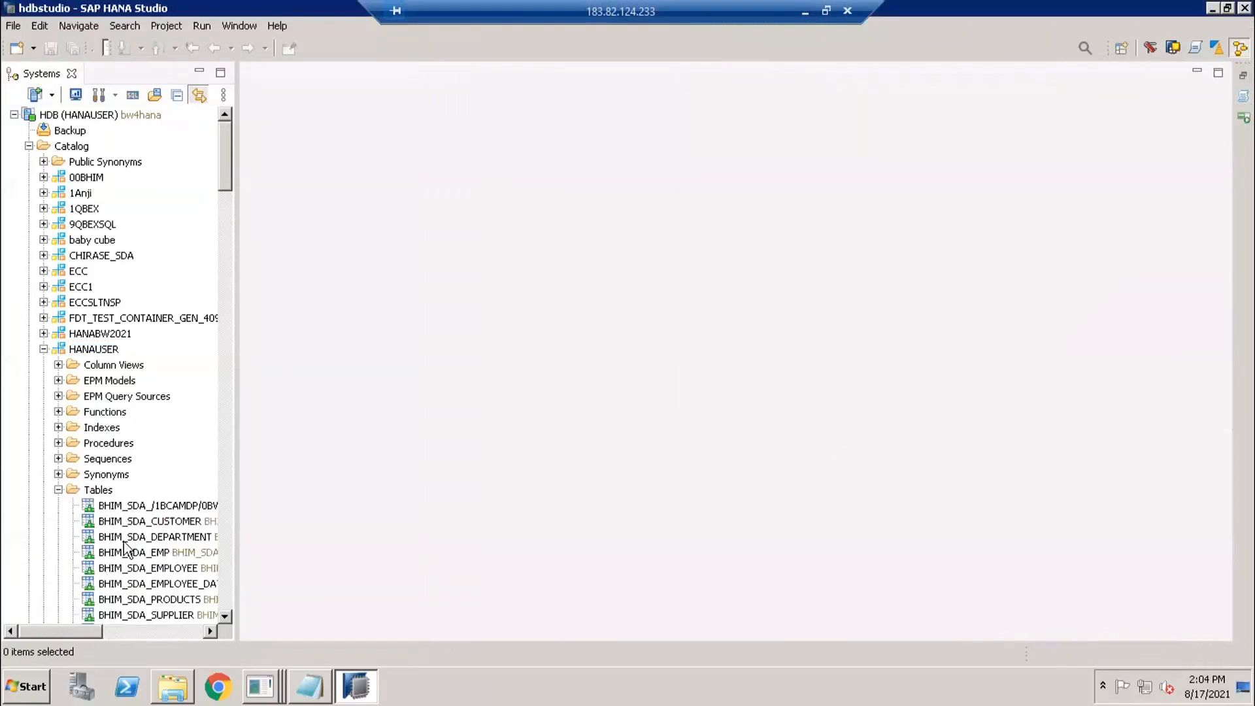
{"action": "scroll", "coordinate": [124, 548], "scroll_direction": "down", "scroll_amount": 13}
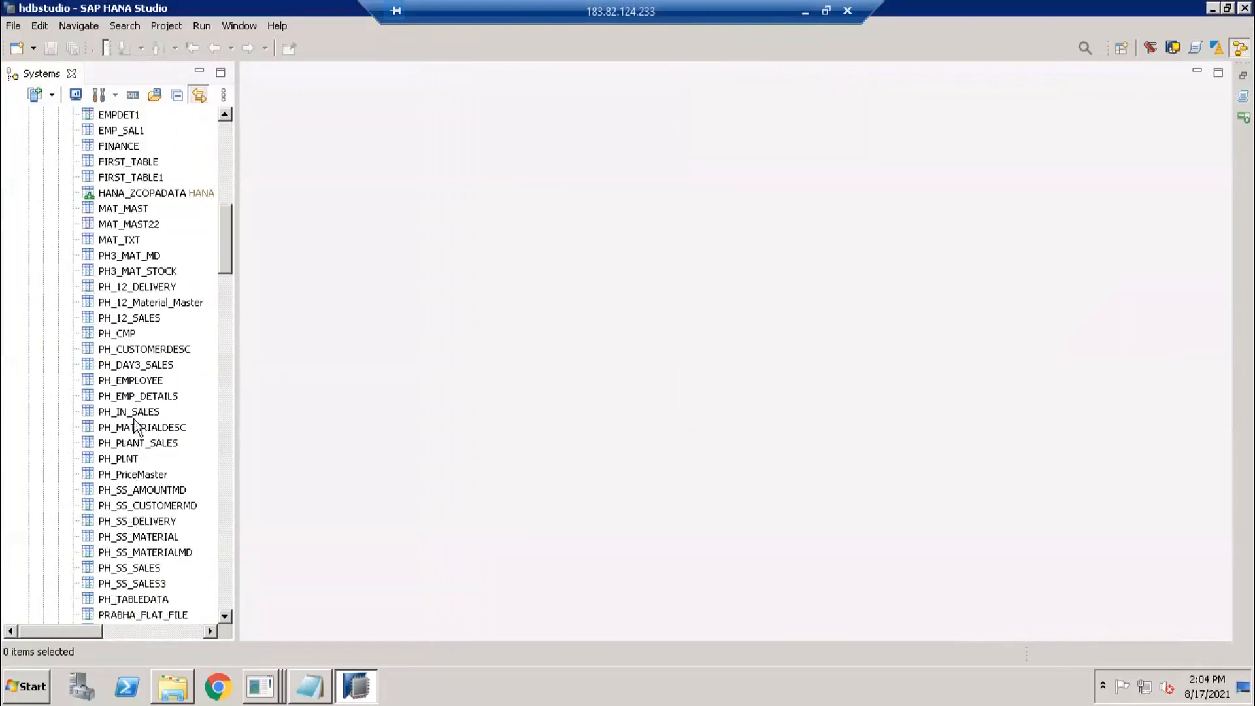
{"action": "left_click", "coordinate": [132, 366]}
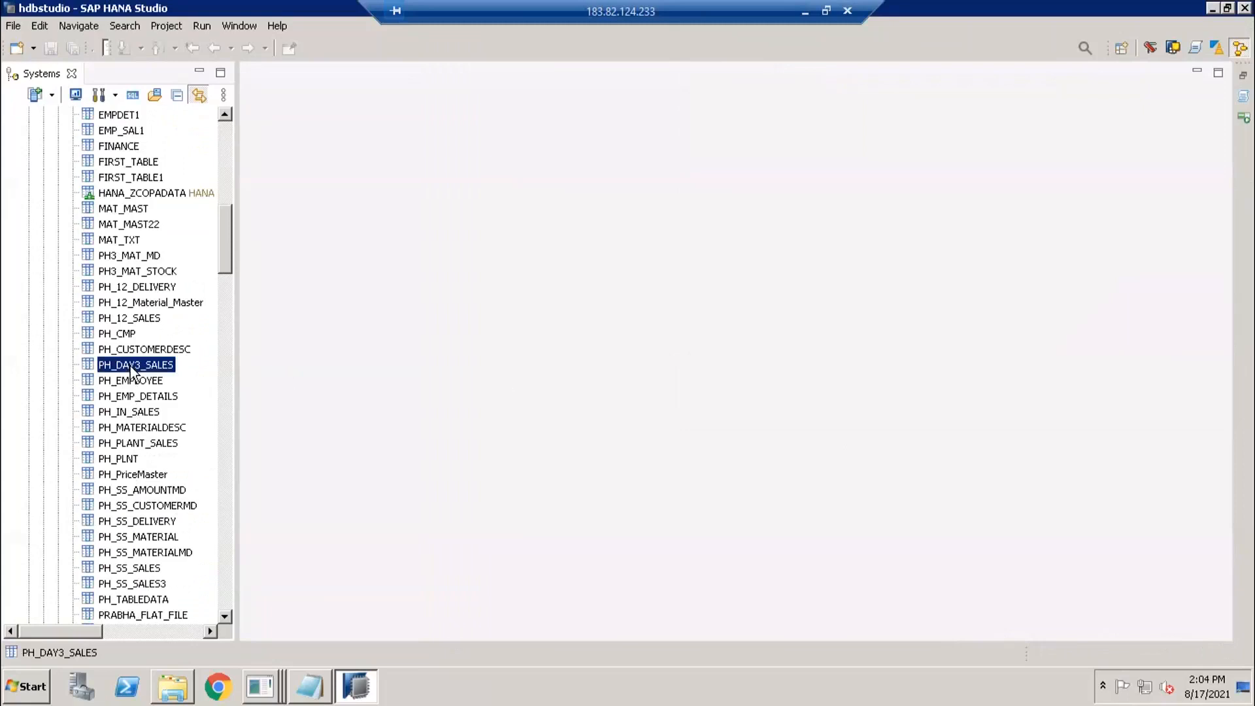
{"action": "right_click", "coordinate": [131, 366]}
{"action": "left_click", "coordinate": [171, 476]}
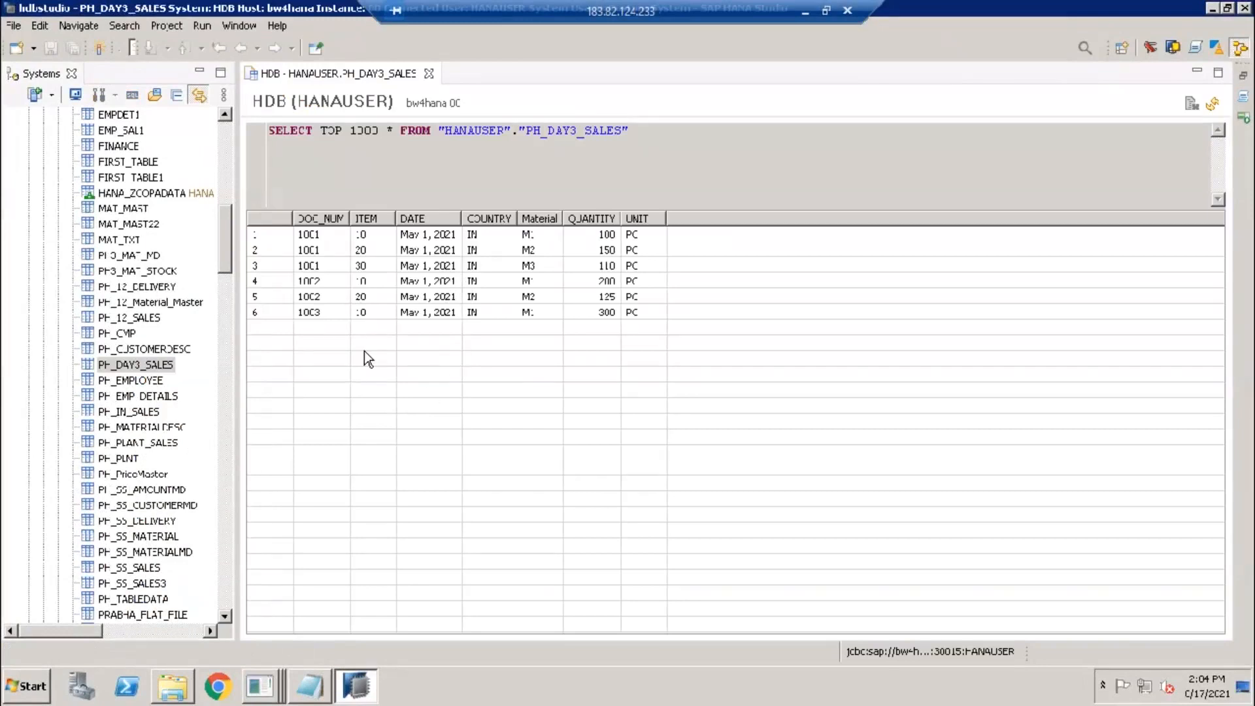
Start another import of data from a local file with HDB (HANAUSER) as the target system.
{"action": "left_click", "coordinate": [13, 26]}
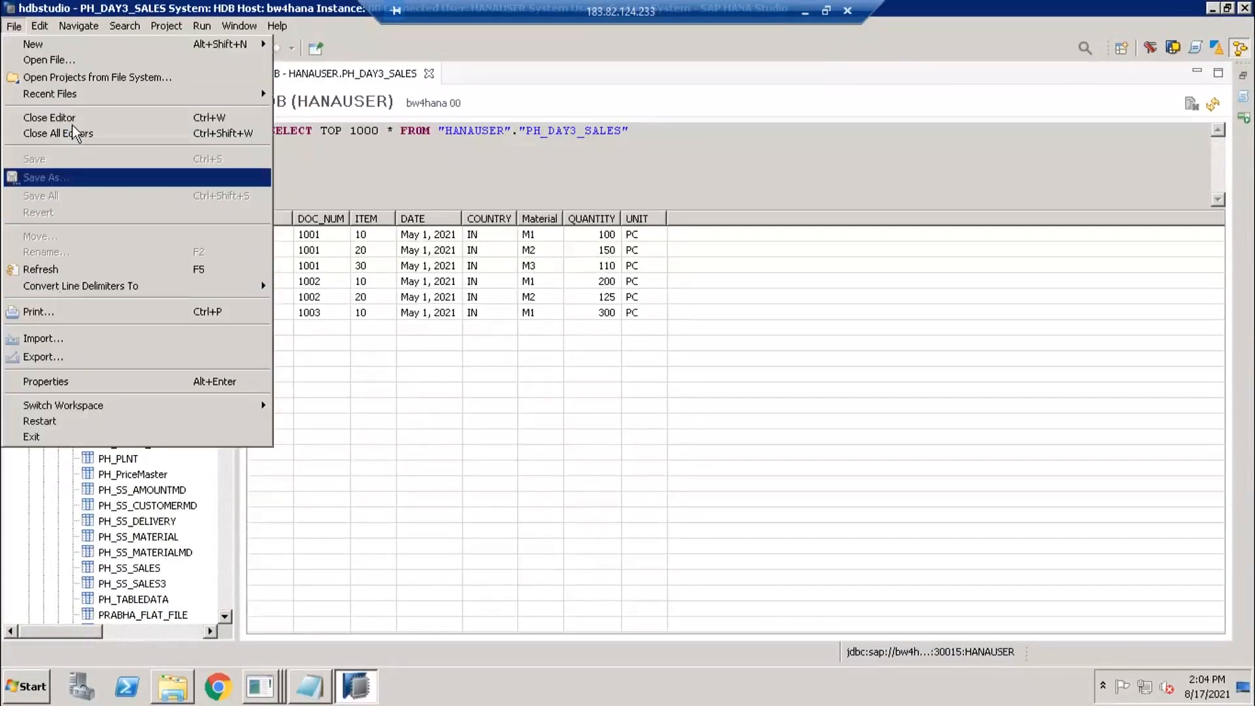
{"action": "left_click", "coordinate": [39, 338]}
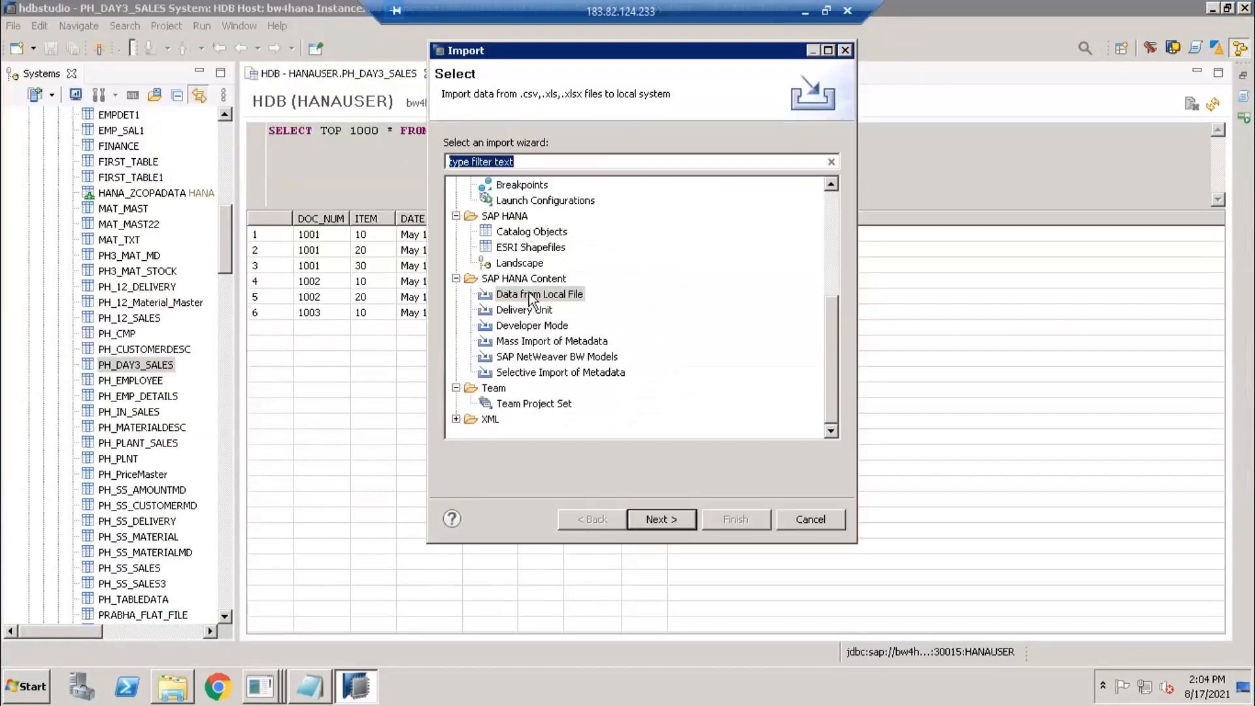
{"action": "left_click", "coordinate": [530, 295]}
{"action": "left_click", "coordinate": [657, 519]}
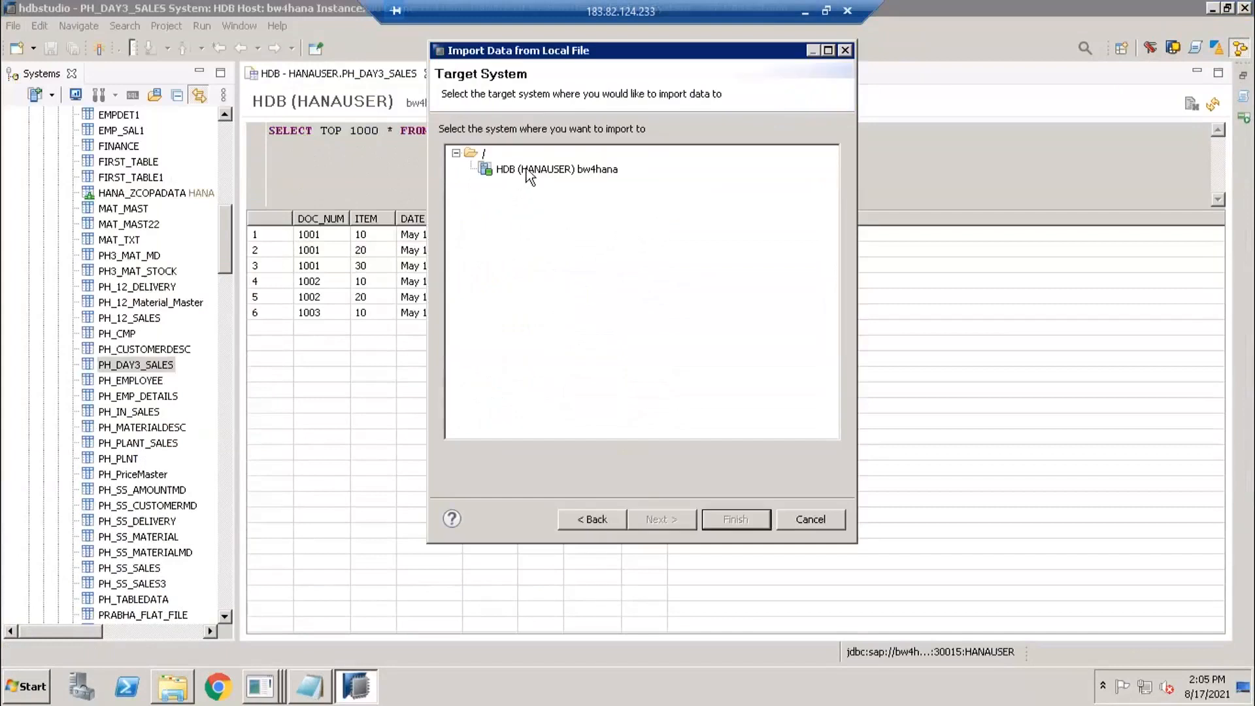
{"action": "left_click", "coordinate": [529, 171]}
{"action": "left_click", "coordinate": [679, 521]}
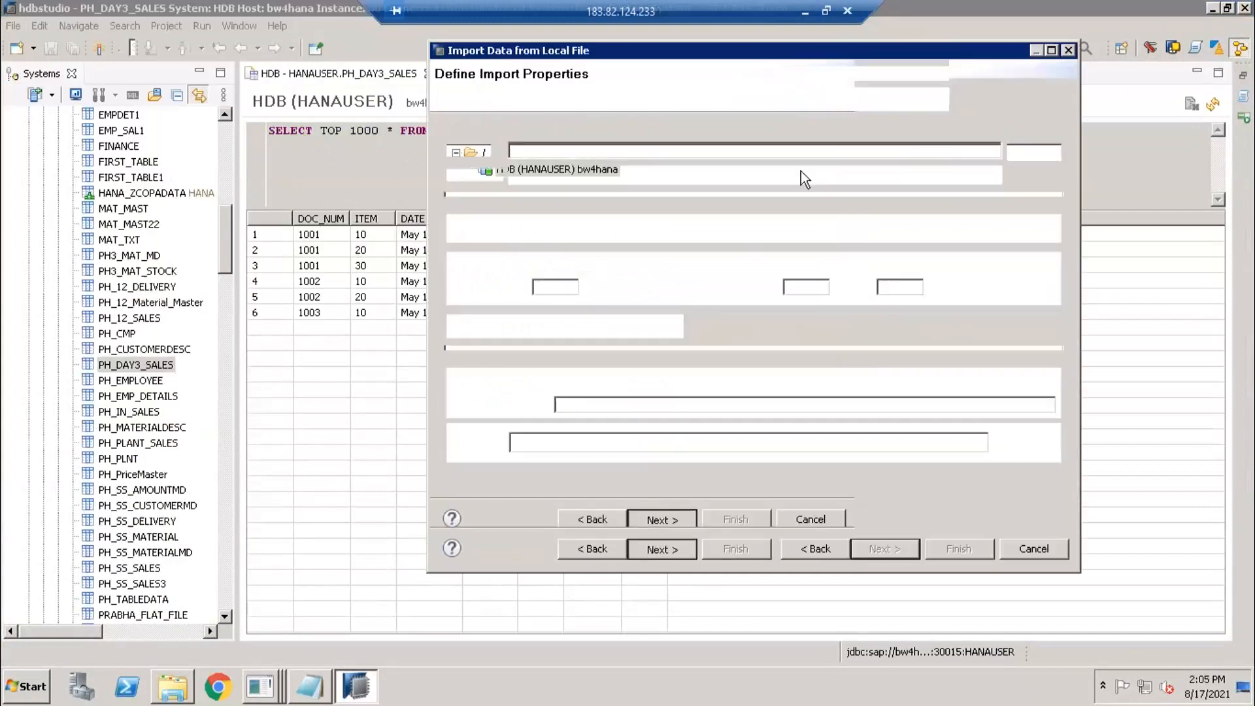
Choose IN Data.xlsx as the source file with worksheet Deliv, and declare row 1 as its header row.
{"action": "left_click", "coordinate": [1030, 152]}
{"action": "left_click", "coordinate": [630, 292]}
{"action": "left_click", "coordinate": [913, 481]}
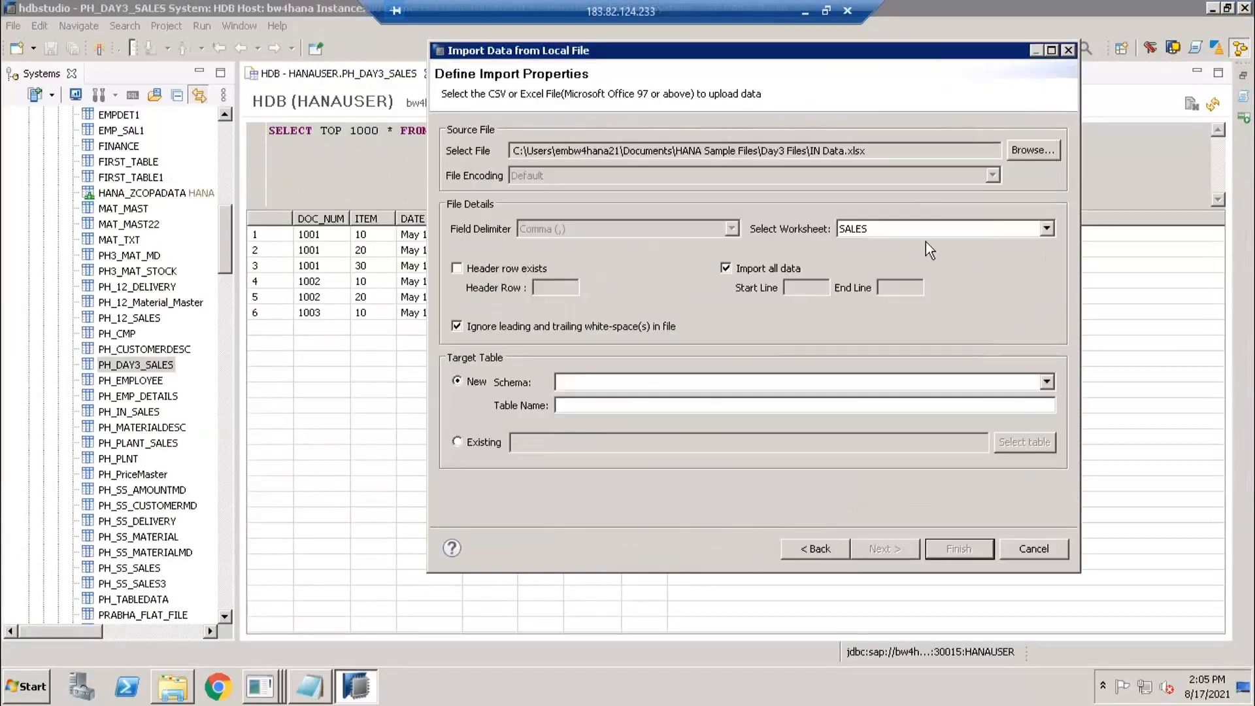
{"action": "left_click", "coordinate": [928, 226]}
{"action": "left_click", "coordinate": [860, 258]}
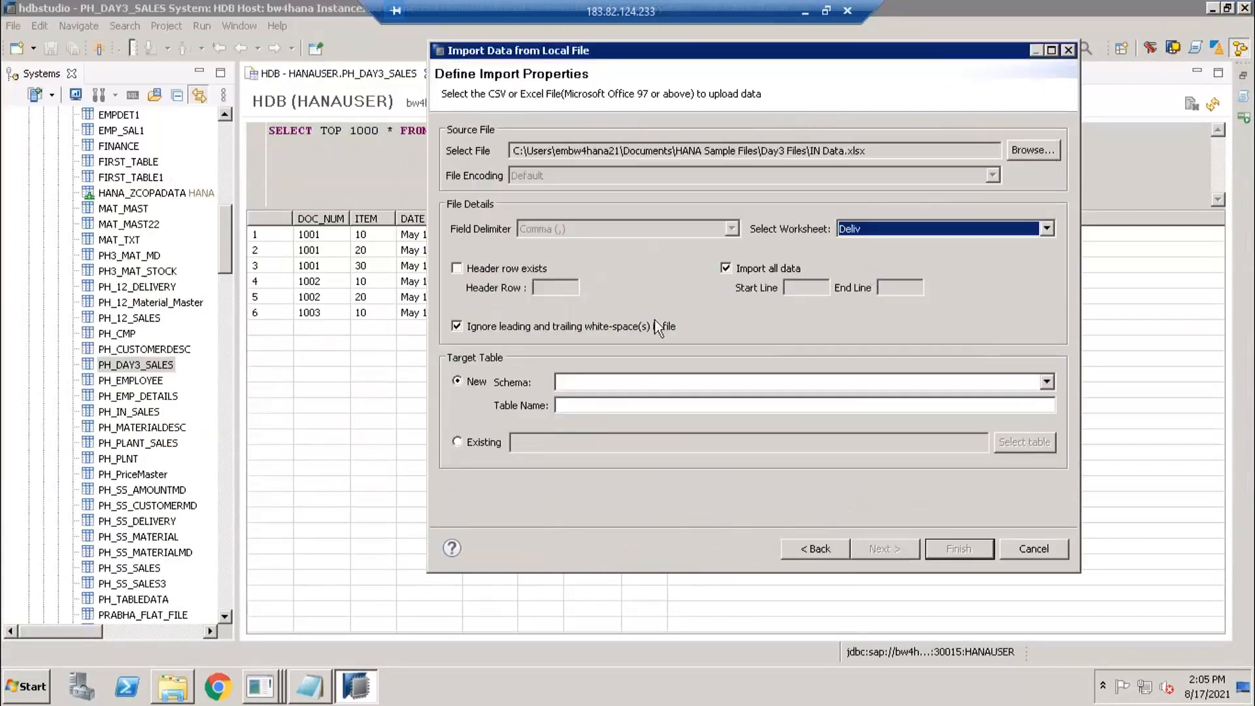
{"action": "left_click", "coordinate": [503, 268]}
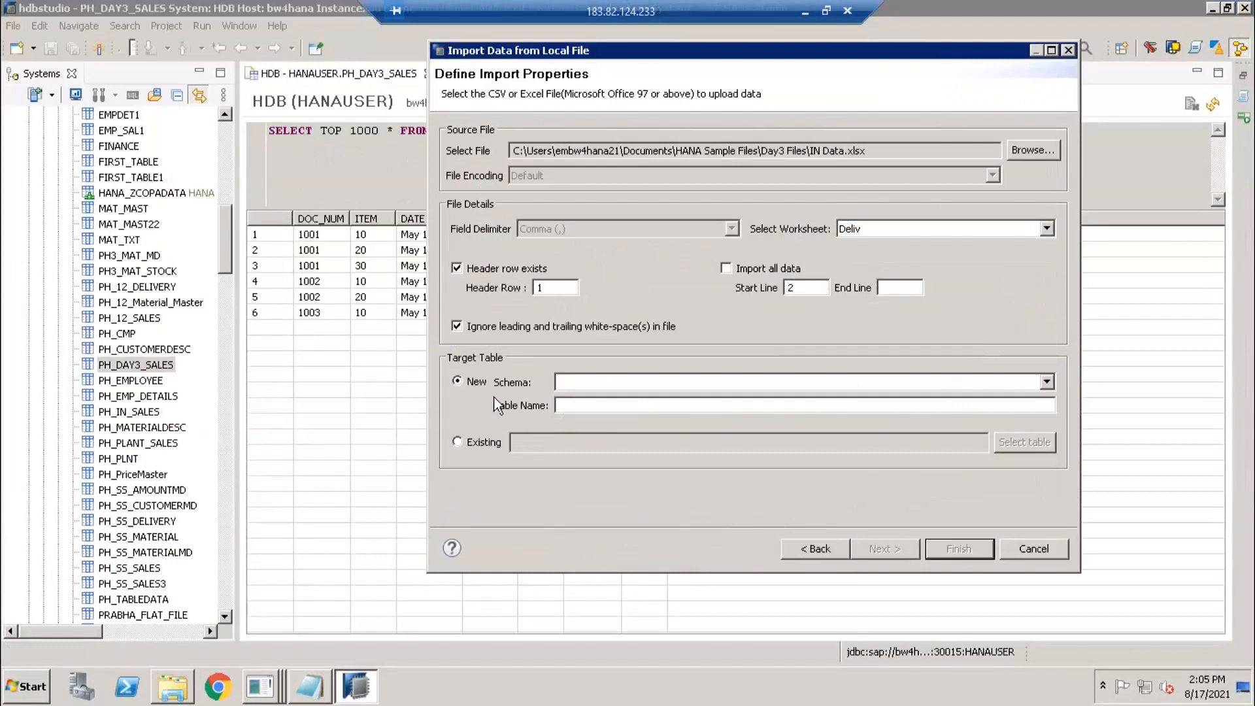
Define the new target table PH_DAY3_DELIV in schema HANAUSER and proceed to its column mappings.
{"action": "left_click", "coordinate": [815, 388]}
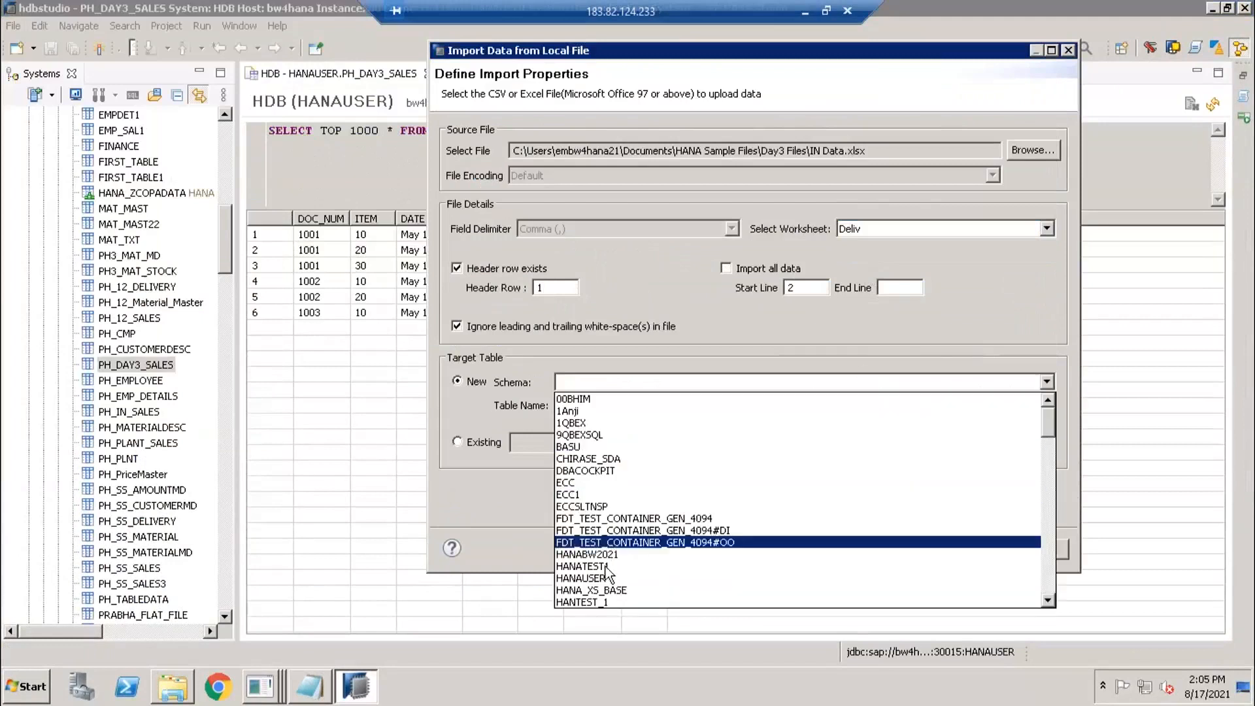
{"action": "key", "text": "Return"}
{"action": "left_click", "coordinate": [593, 406]}
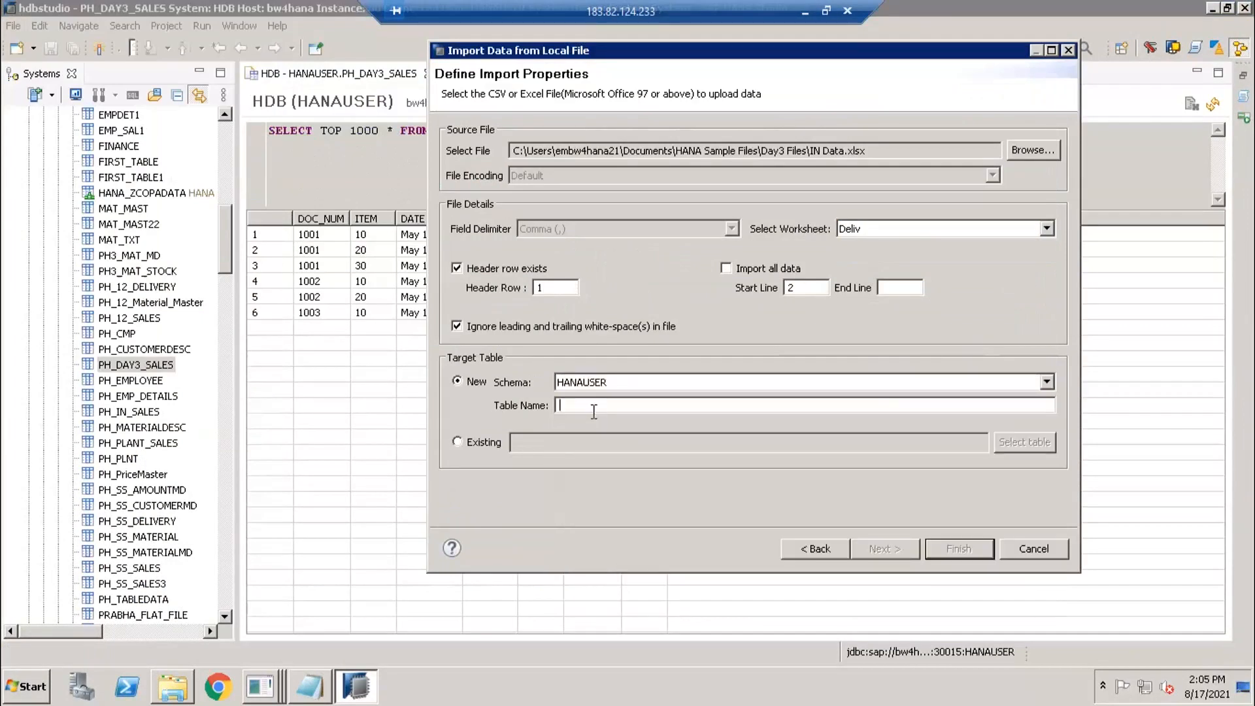
{"action": "type", "text": "PH_DAY3_DELIV"}
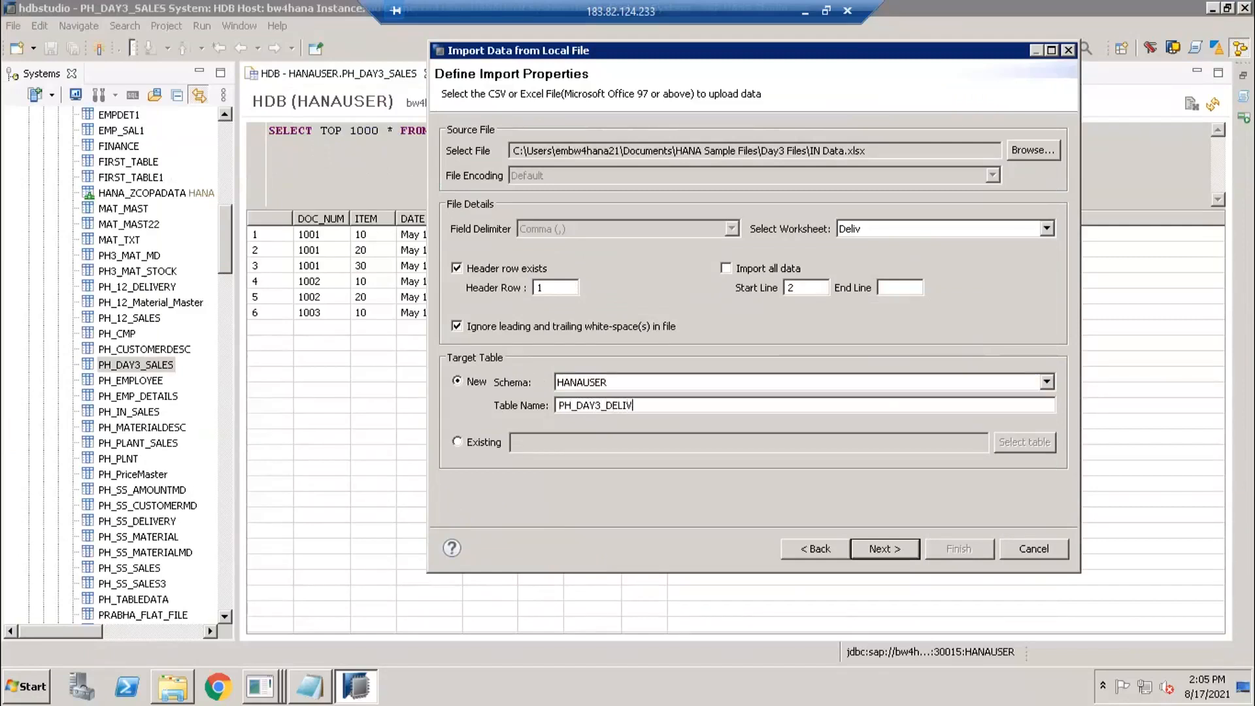
{"action": "left_click", "coordinate": [887, 547]}
Set the target column DELIV_NUM to data type NVARCHAR with length 10.
{"action": "left_click", "coordinate": [1002, 176]}
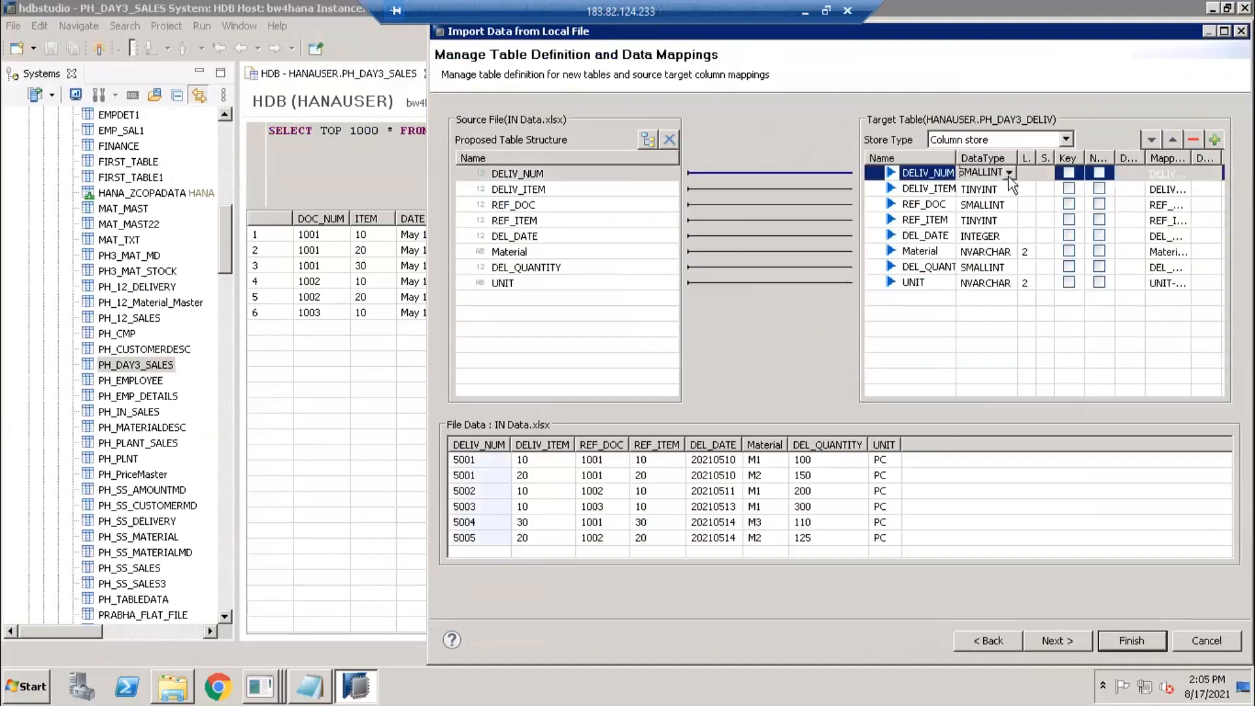
{"action": "left_click", "coordinate": [1005, 174]}
{"action": "scroll", "coordinate": [1000, 214], "scroll_direction": "up", "scroll_amount": 2}
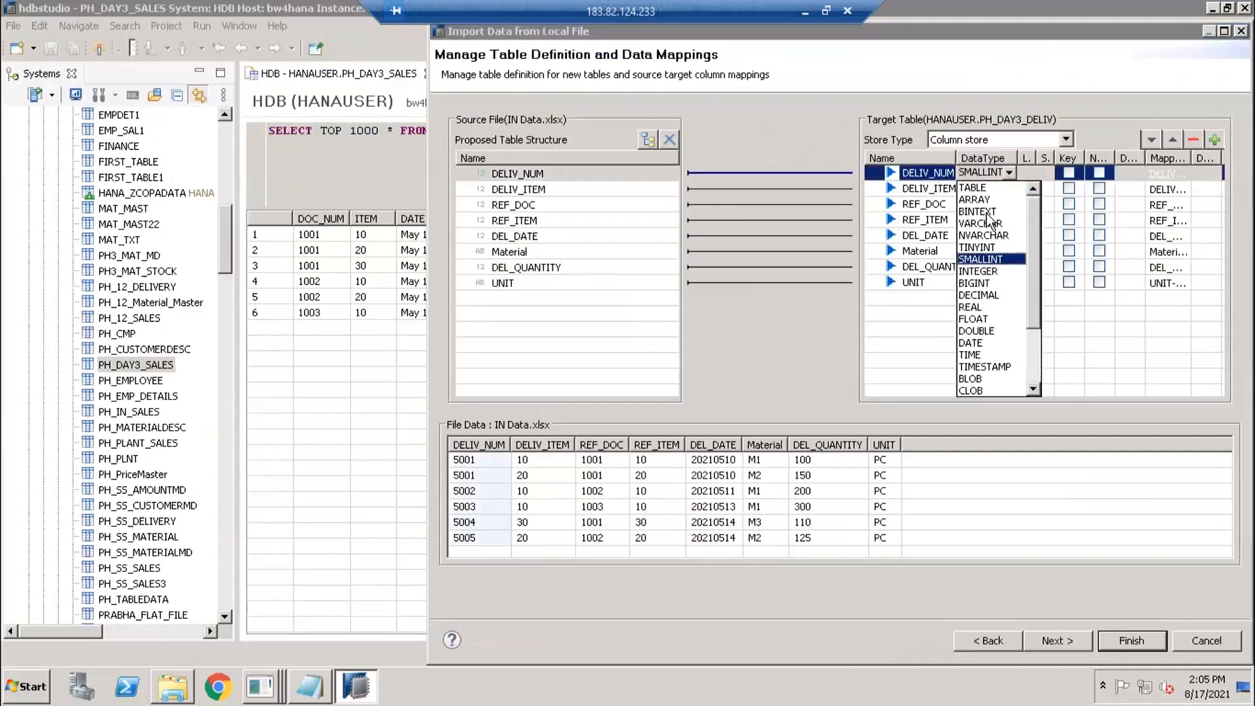
{"action": "left_click", "coordinate": [985, 236]}
{"action": "left_click", "coordinate": [1024, 175]}
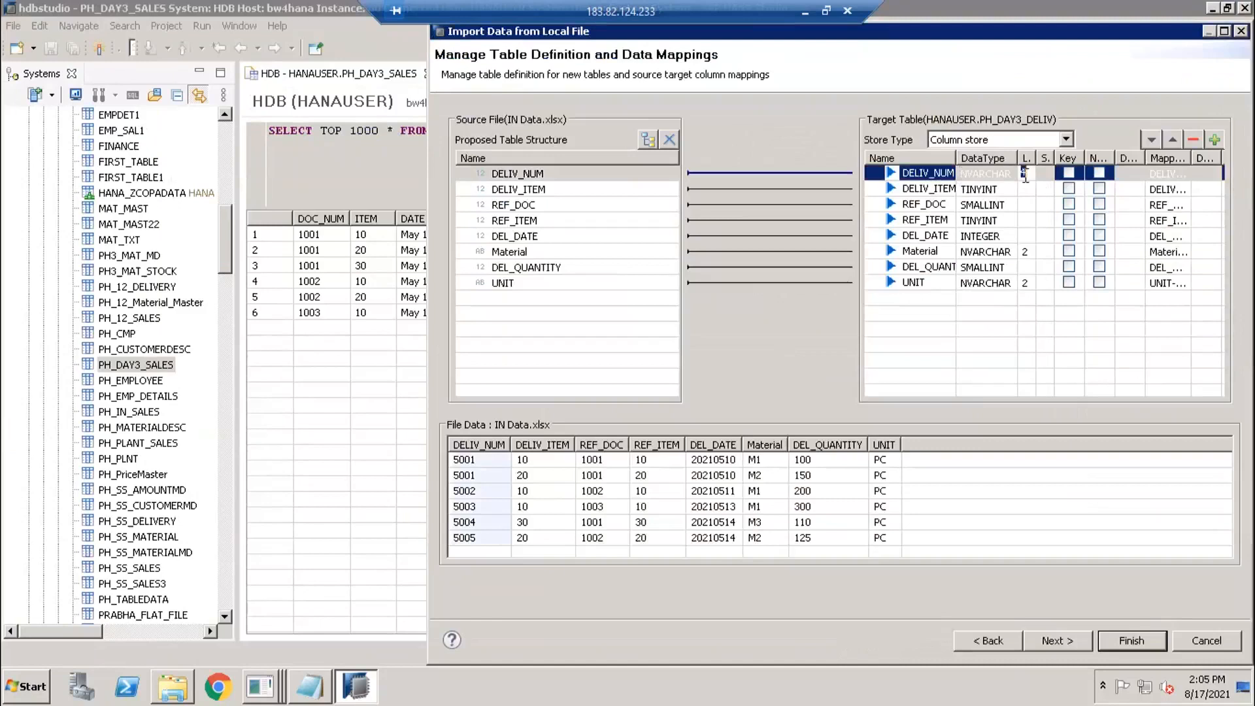
Set the target column DELIV_ITEM to data type NVARCHAR with length 3.
{"action": "left_click", "coordinate": [979, 193]}
{"action": "left_click", "coordinate": [981, 190]}
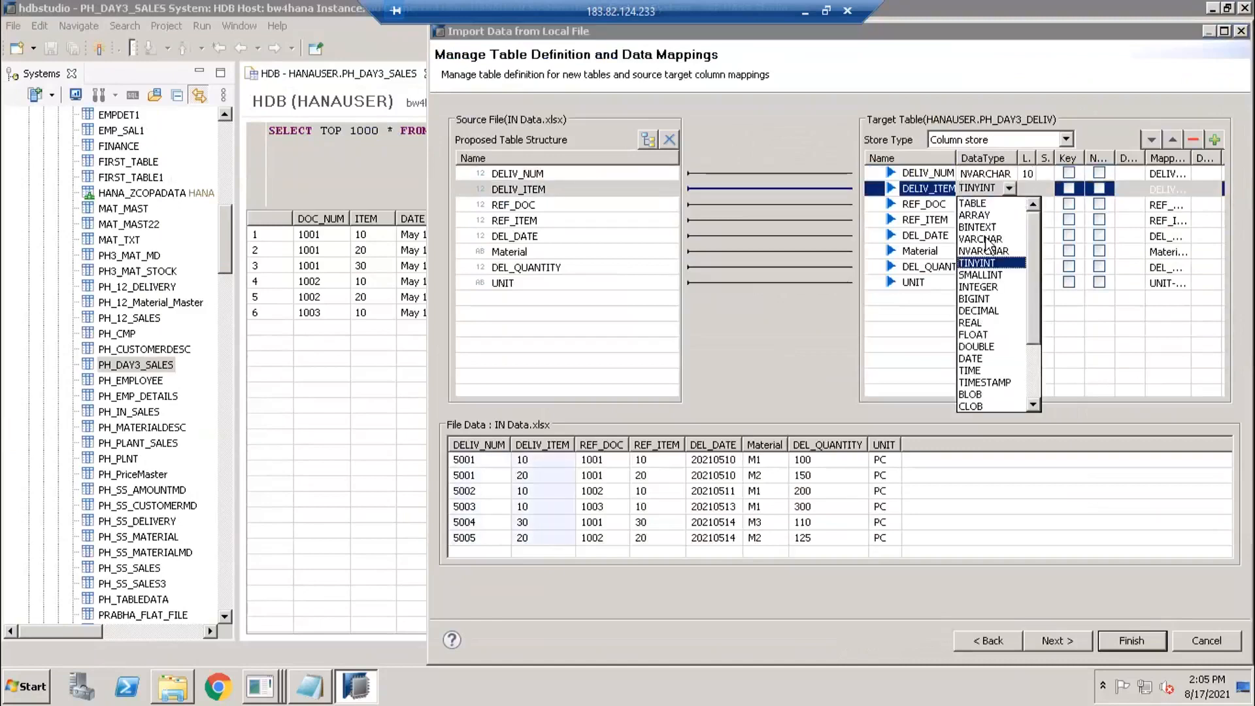
{"action": "left_click", "coordinate": [984, 251]}
{"action": "left_click", "coordinate": [1028, 189]}
{"action": "type", "text": "3"}
Set the target column REF_DOC to data type NVARCHAR with length 10.
{"action": "left_click", "coordinate": [987, 205]}
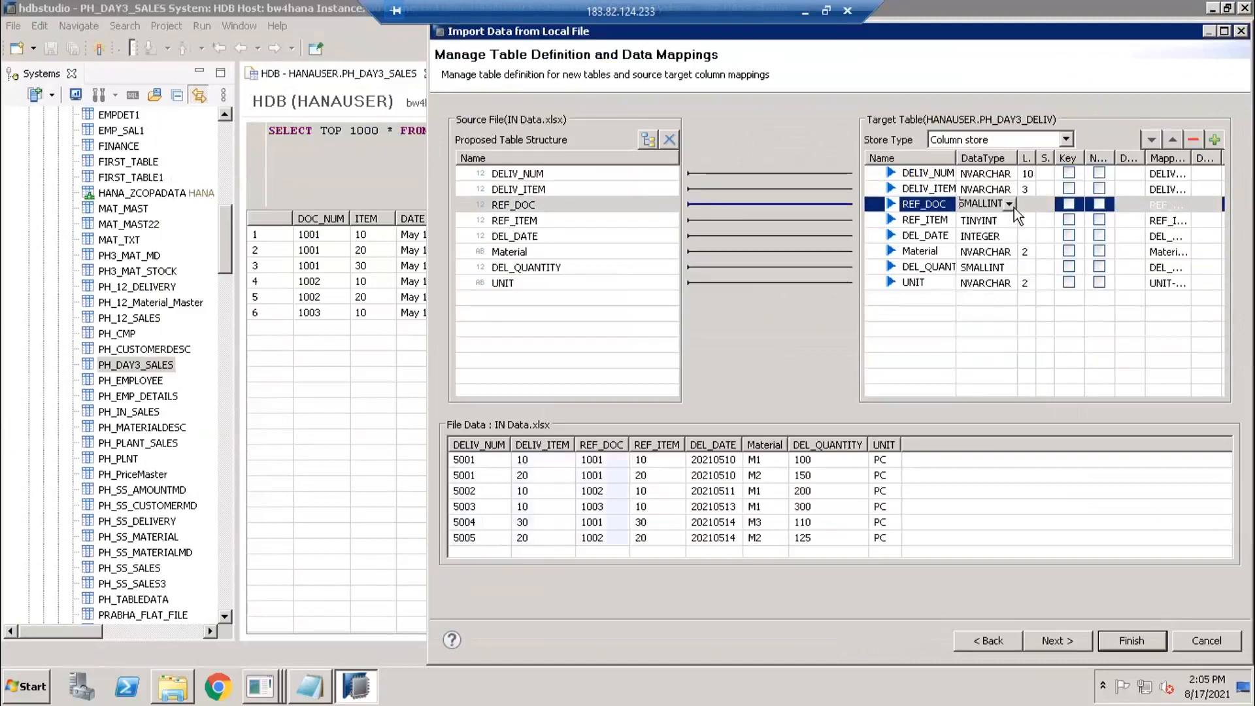
{"action": "left_click", "coordinate": [988, 204]}
{"action": "scroll", "coordinate": [984, 253], "scroll_direction": "up", "scroll_amount": 2}
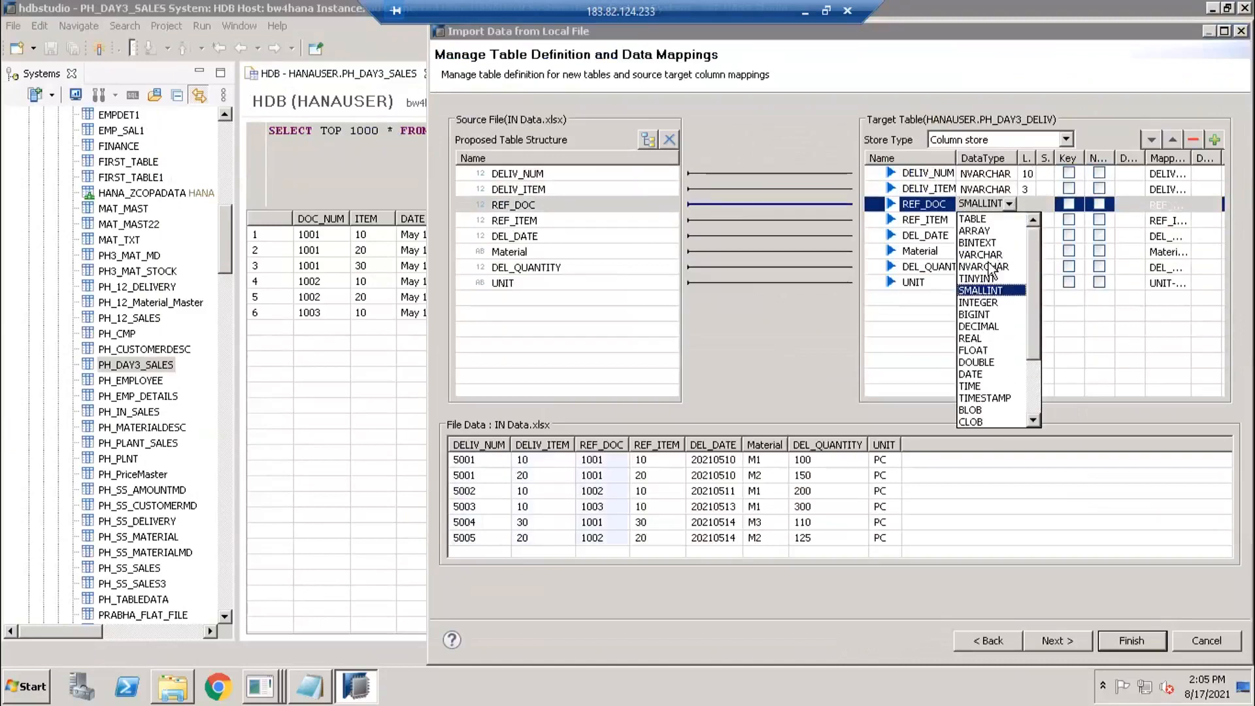
{"action": "left_click", "coordinate": [984, 266]}
{"action": "left_click", "coordinate": [1024, 205]}
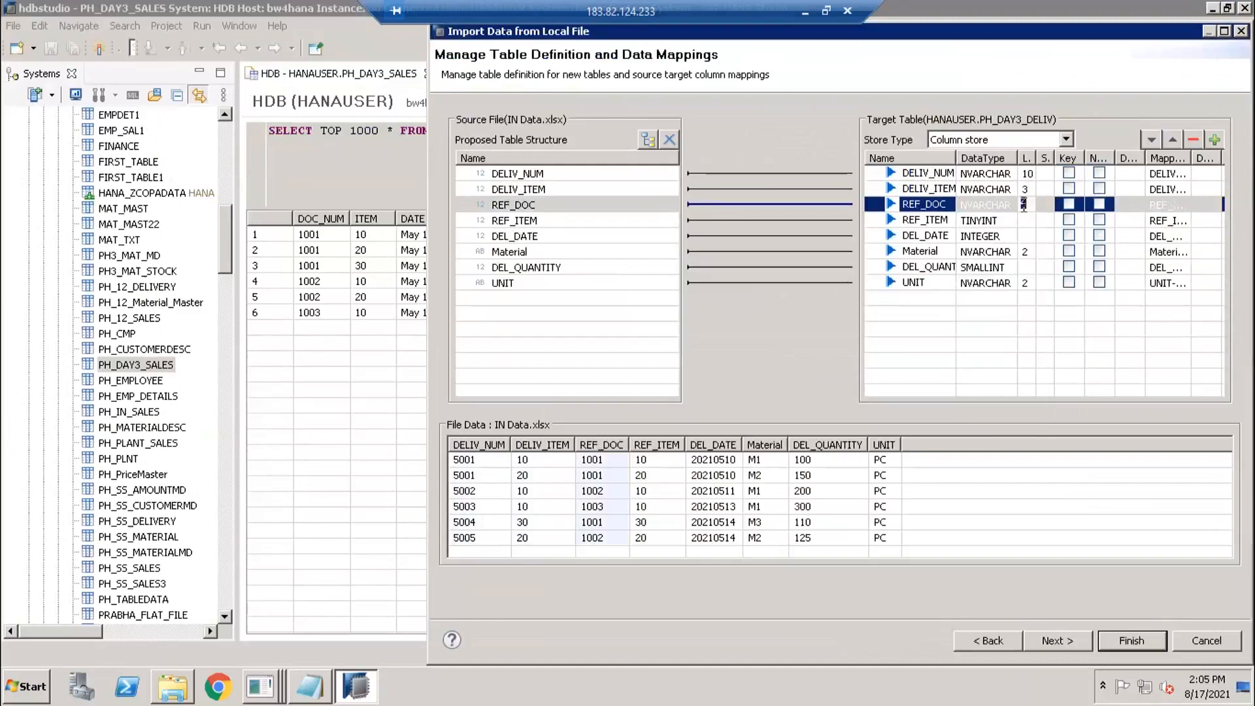
{"action": "type", "text": "10"}
Set the target column REF_ITEM to data type NVARCHAR with length 3.
{"action": "left_click", "coordinate": [992, 220]}
{"action": "left_click", "coordinate": [993, 220]}
{"action": "scroll", "coordinate": [1000, 286], "scroll_direction": "up", "scroll_amount": 1}
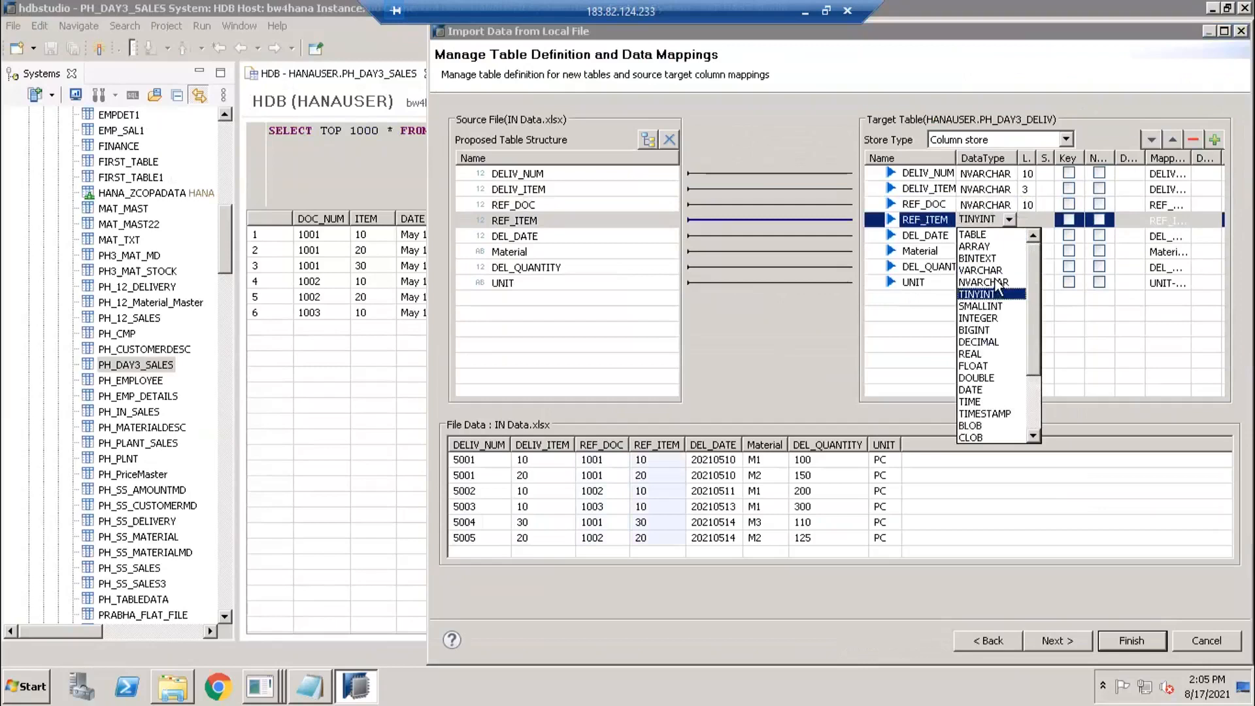
{"action": "left_click", "coordinate": [984, 283]}
{"action": "left_click", "coordinate": [1032, 220]}
{"action": "type", "text": "3"}
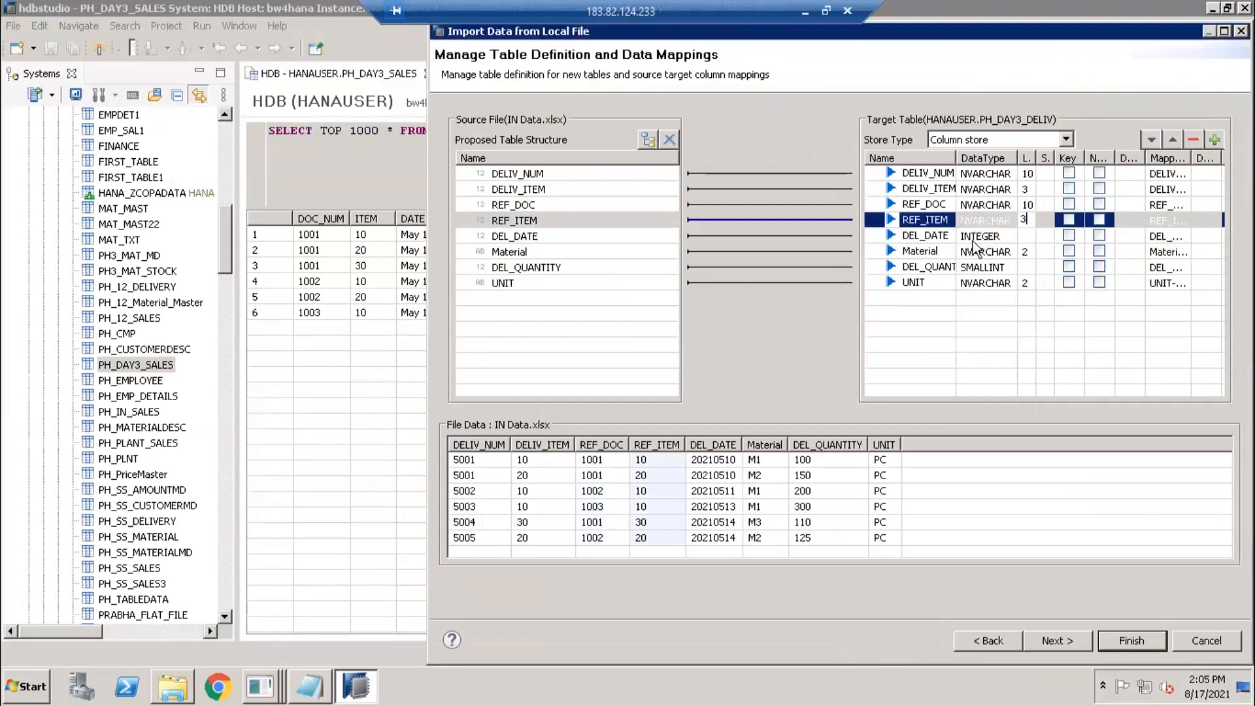
Change the data type of the target column DEL_DATE to DATE and set the length of Material to 18.
{"action": "left_click", "coordinate": [1007, 235]}
{"action": "left_click", "coordinate": [1009, 235]}
{"action": "left_click", "coordinate": [974, 334]}
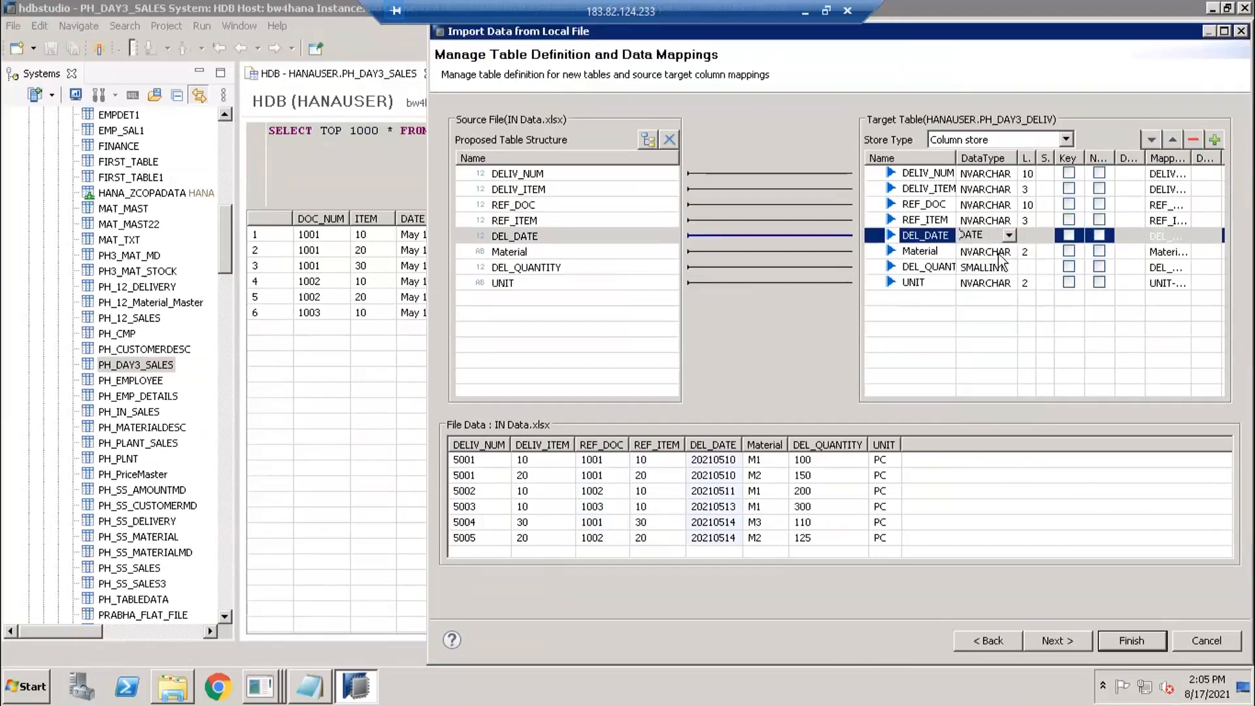
{"action": "left_click", "coordinate": [987, 251]}
{"action": "left_click", "coordinate": [1028, 251]}
{"action": "type", "text": "18"}
Set the target column DEL_QUANTITY to data type DECIMAL with length 17 and scale 3.
{"action": "left_click", "coordinate": [992, 269]}
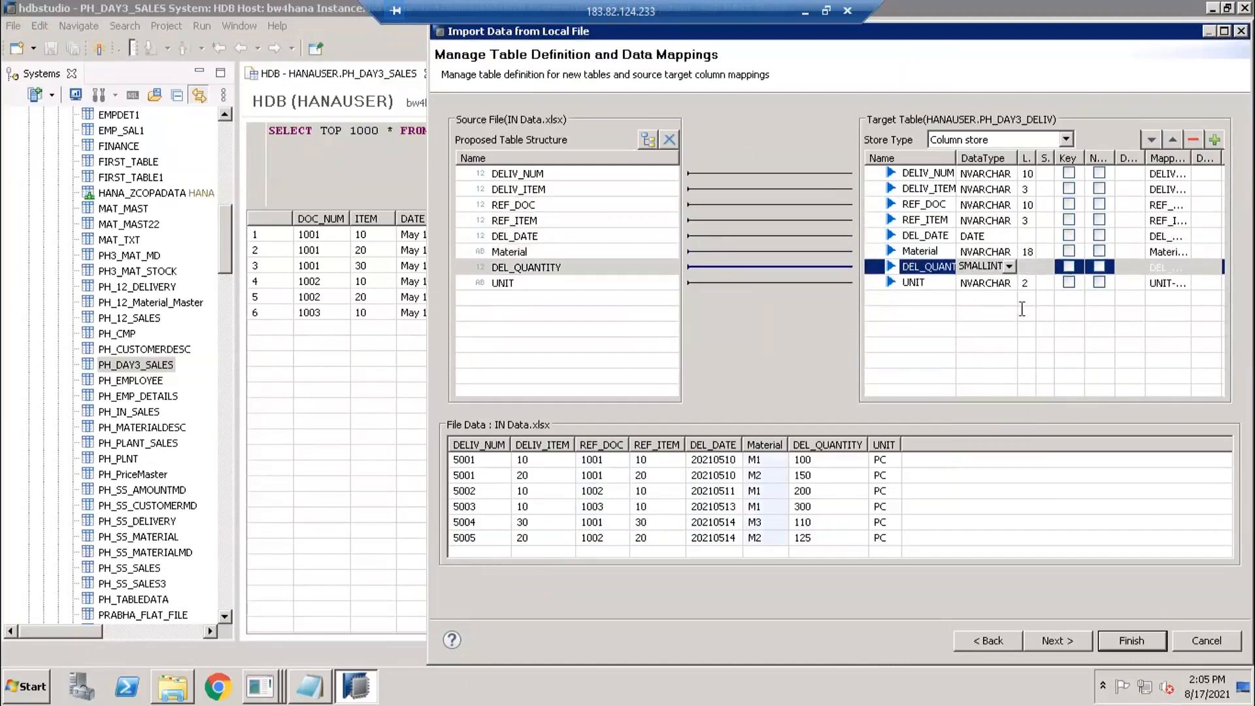
{"action": "left_click", "coordinate": [1009, 267]}
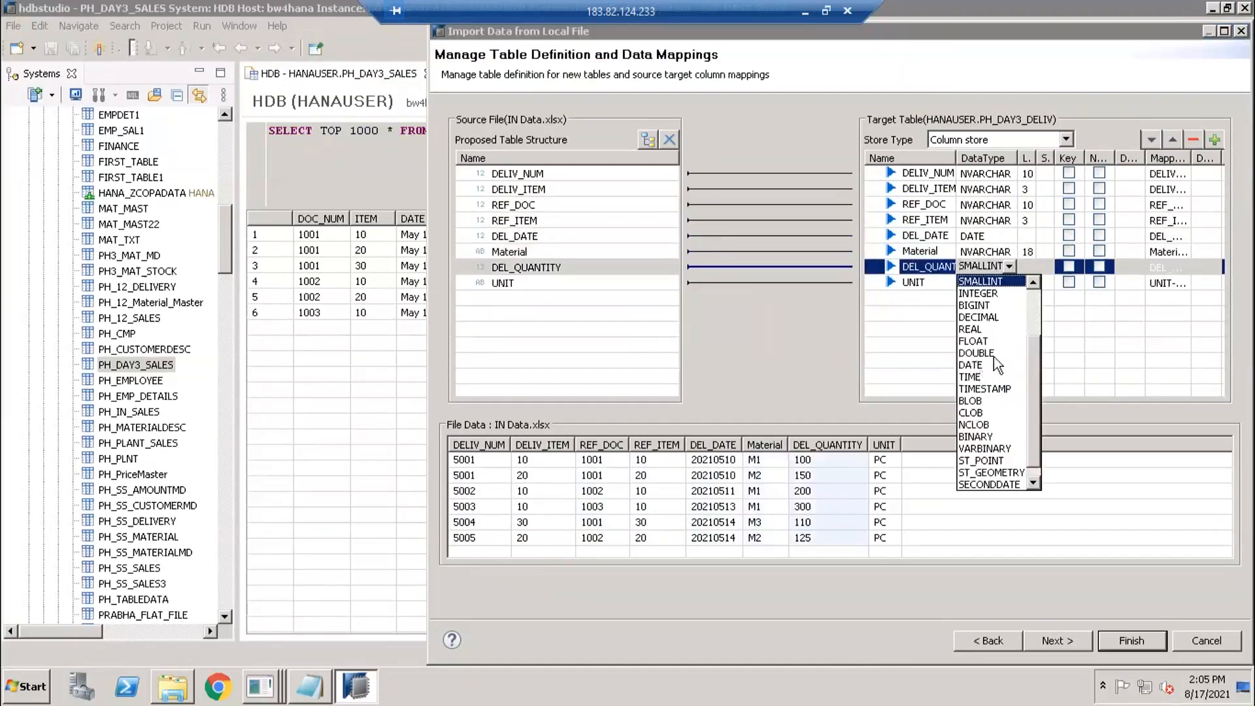
{"action": "left_click", "coordinate": [978, 317]}
{"action": "left_click", "coordinate": [1032, 265]}
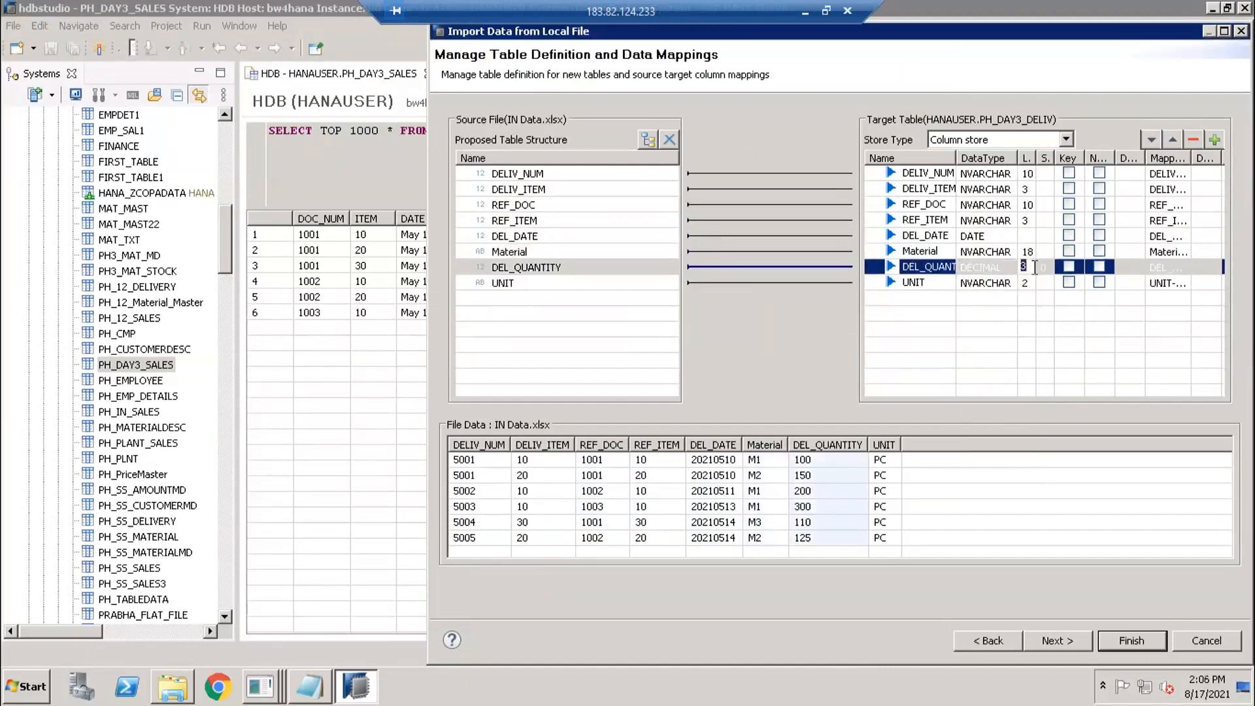
{"action": "type", "text": "17"}
{"action": "left_click", "coordinate": [1045, 266]}
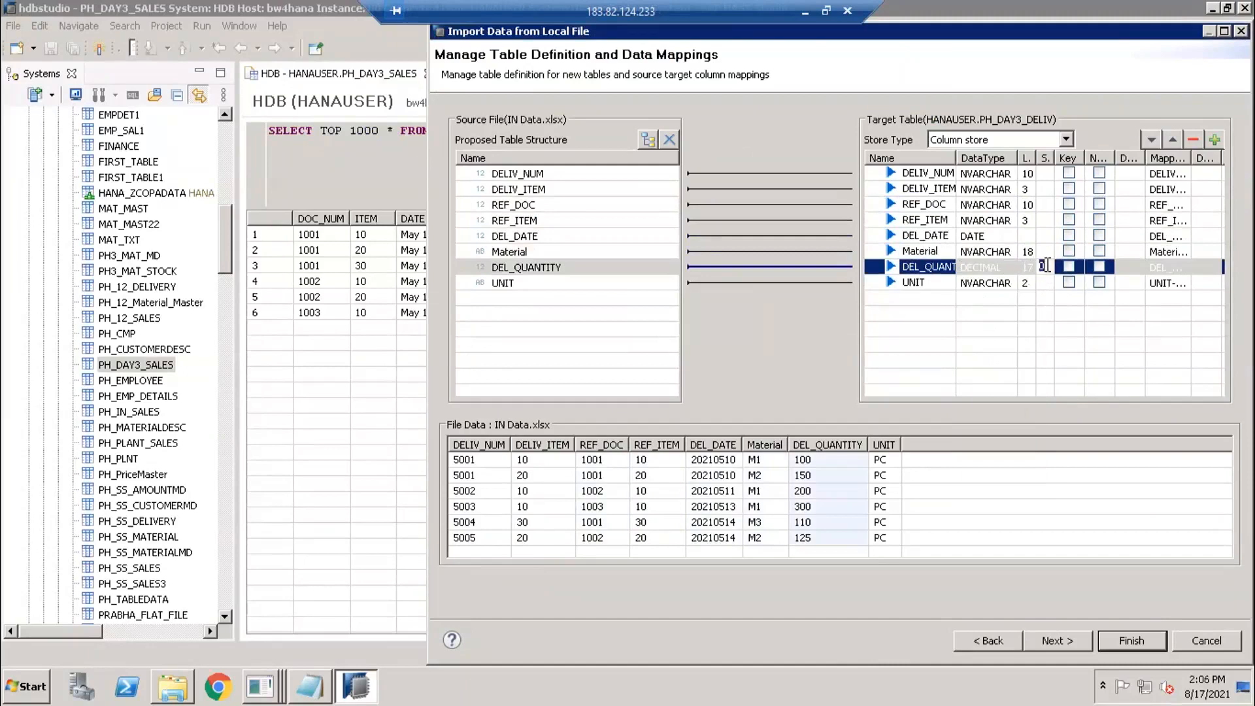
{"action": "type", "text": "3"}
Set the target column UNIT to data type NVARCHAR with length 3.
{"action": "left_click", "coordinate": [1007, 283]}
{"action": "left_click", "coordinate": [1008, 282]}
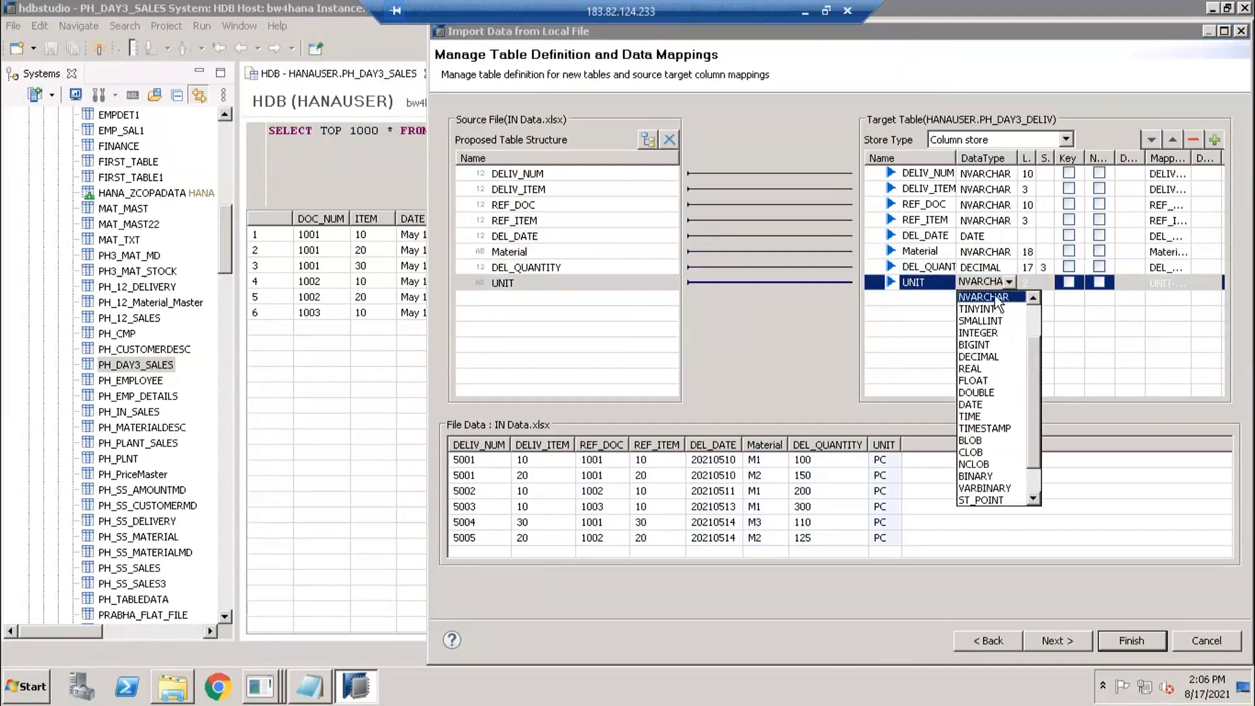
{"action": "left_click", "coordinate": [1025, 296]}
{"action": "left_click", "coordinate": [1032, 283]}
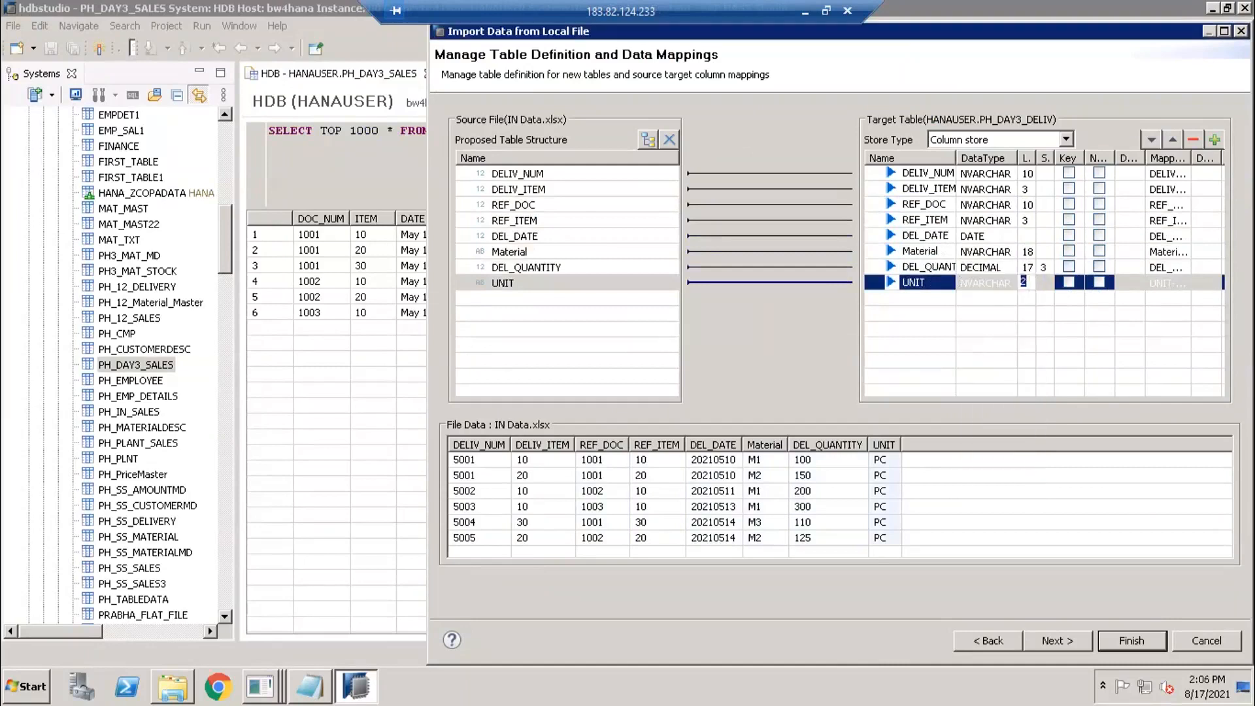
{"action": "left_click", "coordinate": [1011, 327]}
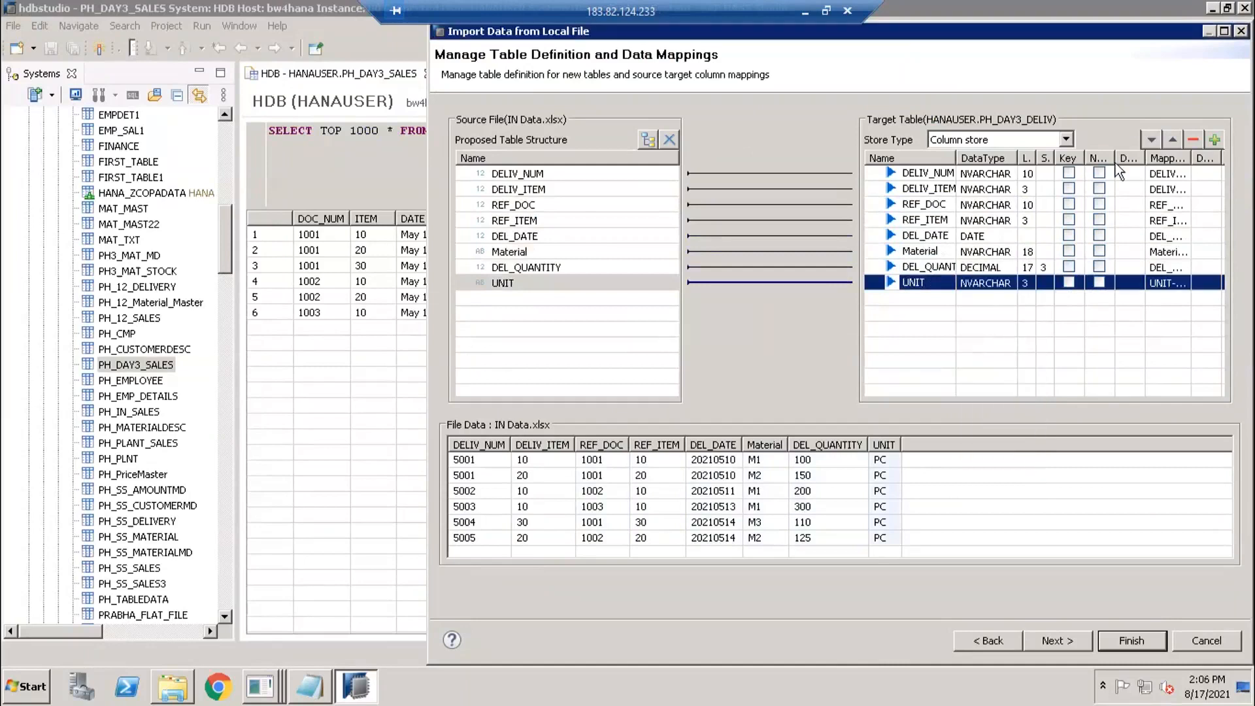
Mark DELIV_NUM and DELIV_ITEM as key columns and finish importing the data into PH_DAY3_DELIV.
{"action": "left_click", "coordinate": [1069, 173]}
{"action": "left_click", "coordinate": [1068, 189]}
{"action": "left_click", "coordinate": [974, 183]}
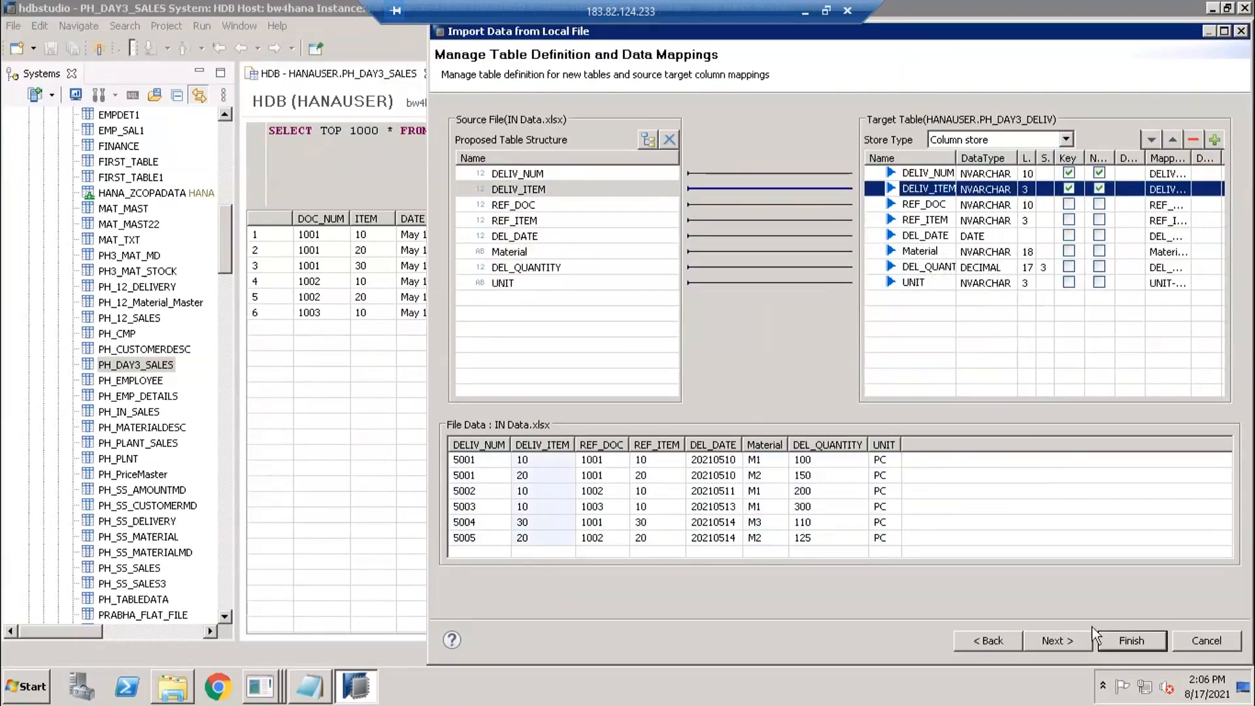
{"action": "left_click", "coordinate": [1075, 642]}
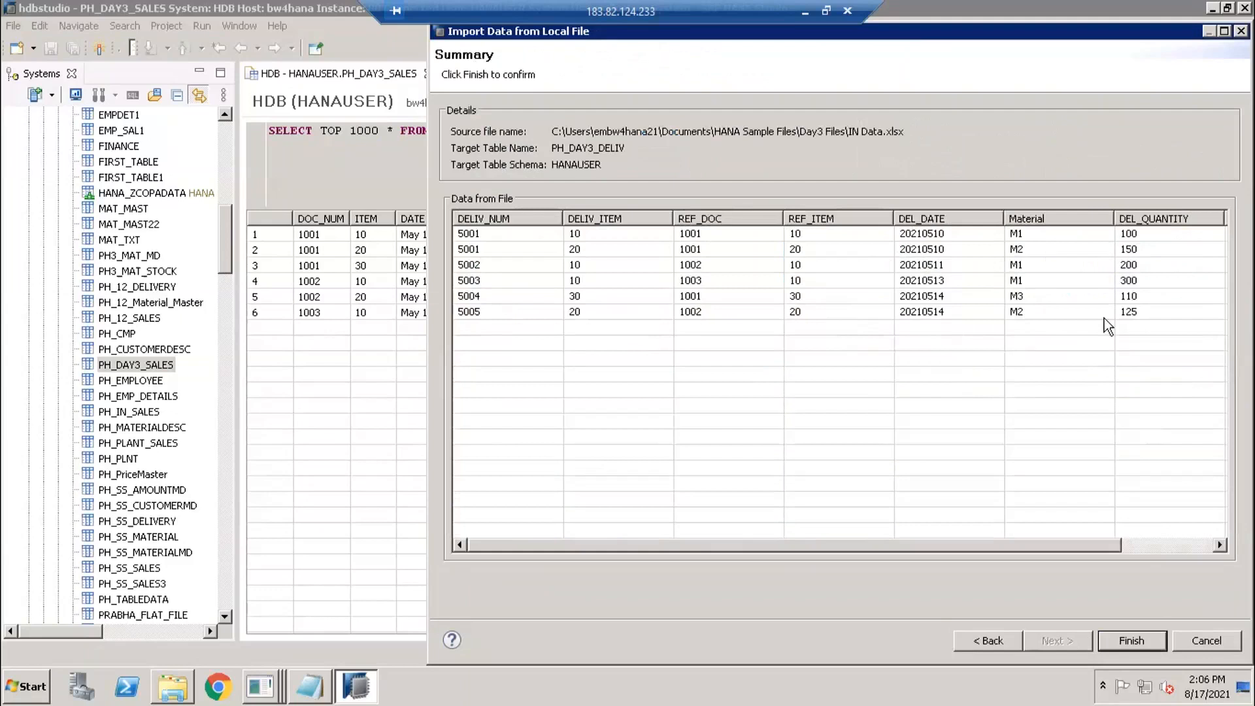
{"action": "left_click", "coordinate": [1129, 640]}
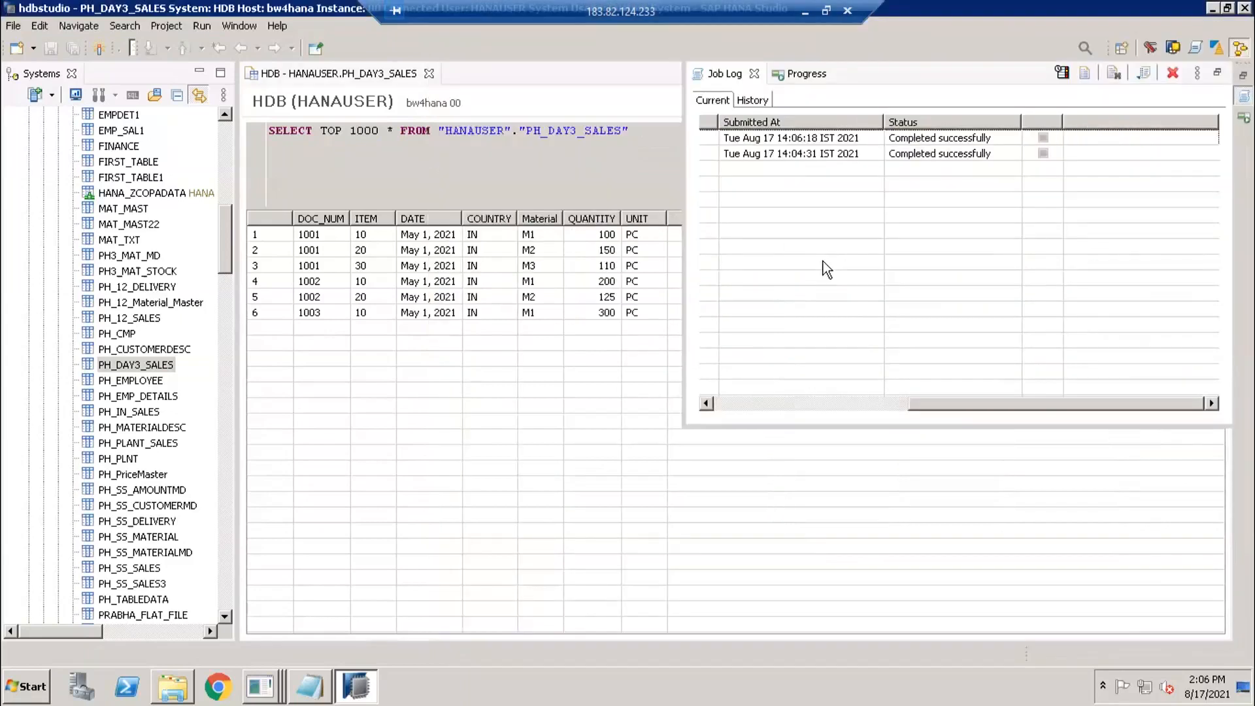
Refresh the Tables folder of the HANAUSER schema.
{"action": "left_click", "coordinate": [124, 366]}
{"action": "scroll", "coordinate": [139, 281], "scroll_direction": "up", "scroll_amount": 9}
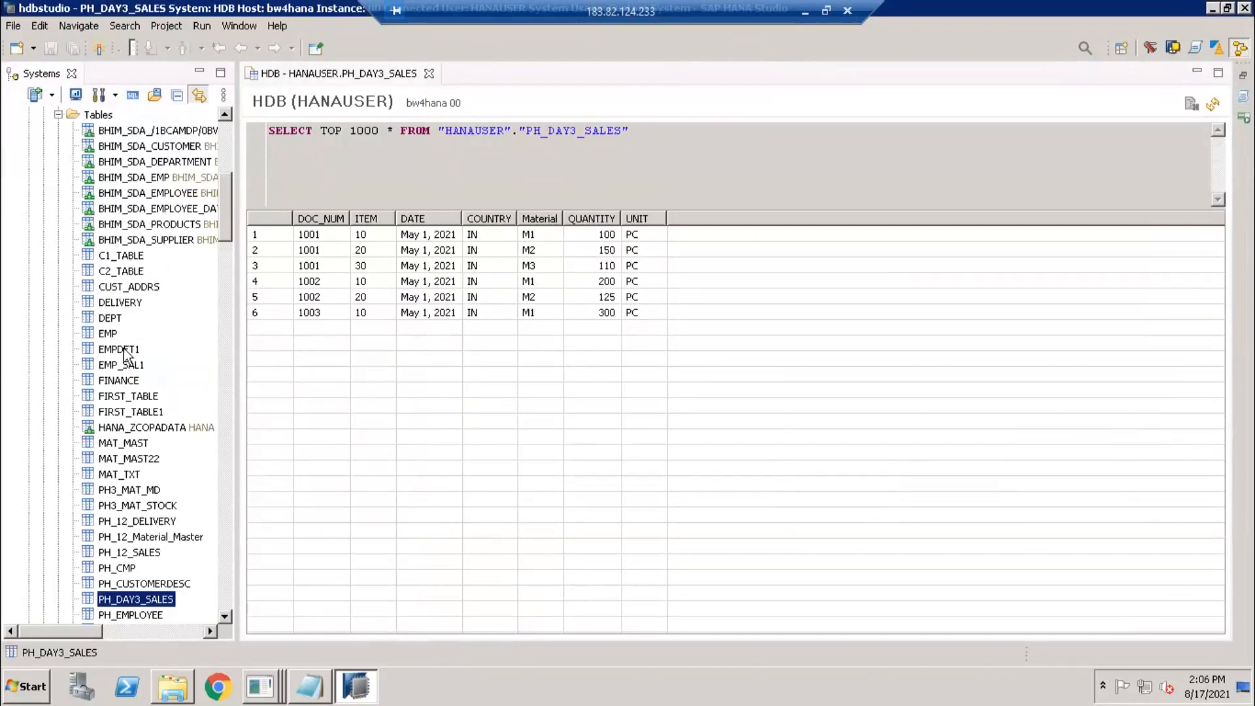
{"action": "right_click", "coordinate": [92, 304]}
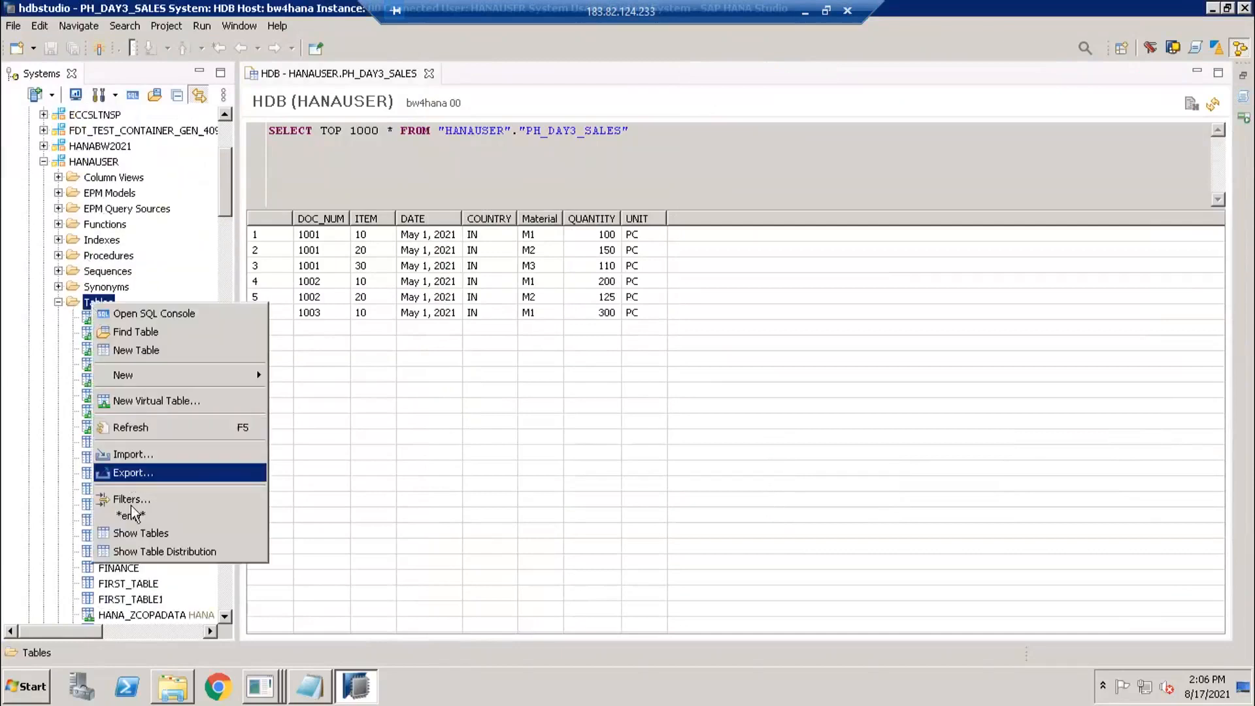
{"action": "left_click", "coordinate": [154, 427]}
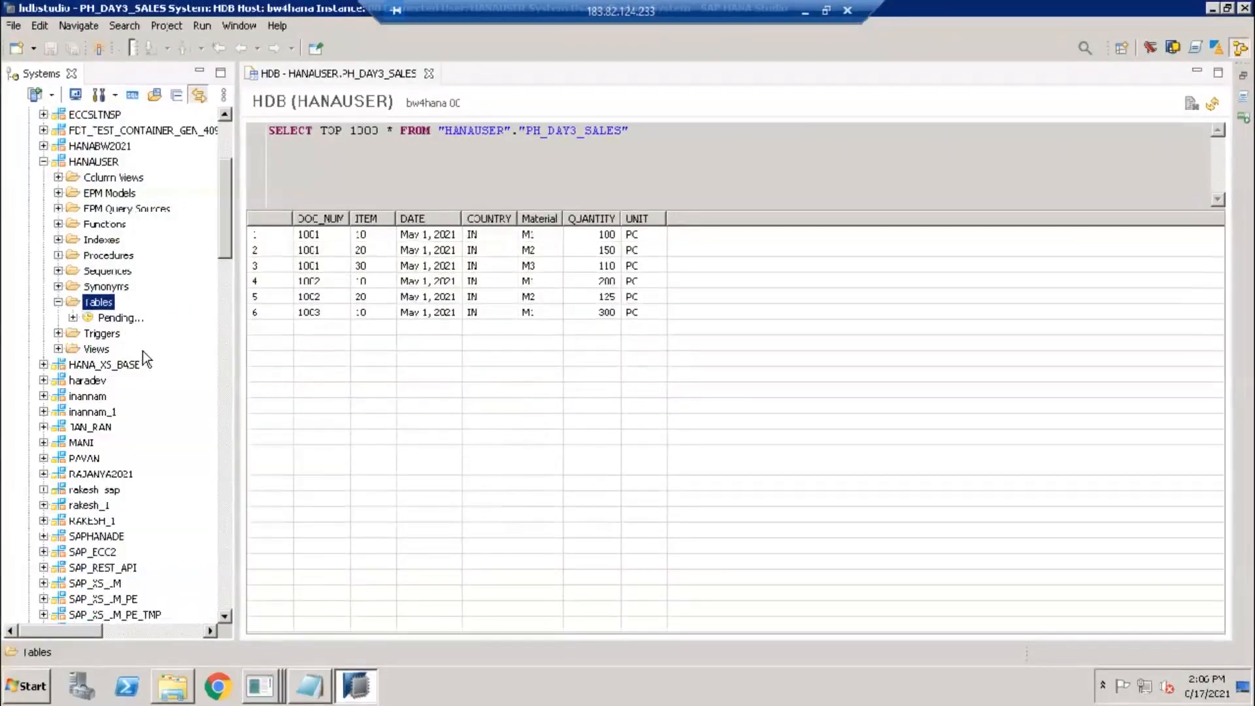
Open the content of the PH_DAY3_DELIV table to check the imported delivery records.
{"action": "scroll", "coordinate": [138, 473], "scroll_direction": "down", "scroll_amount": 2}
{"action": "scroll", "coordinate": [139, 474], "scroll_direction": "down", "scroll_amount": 6}
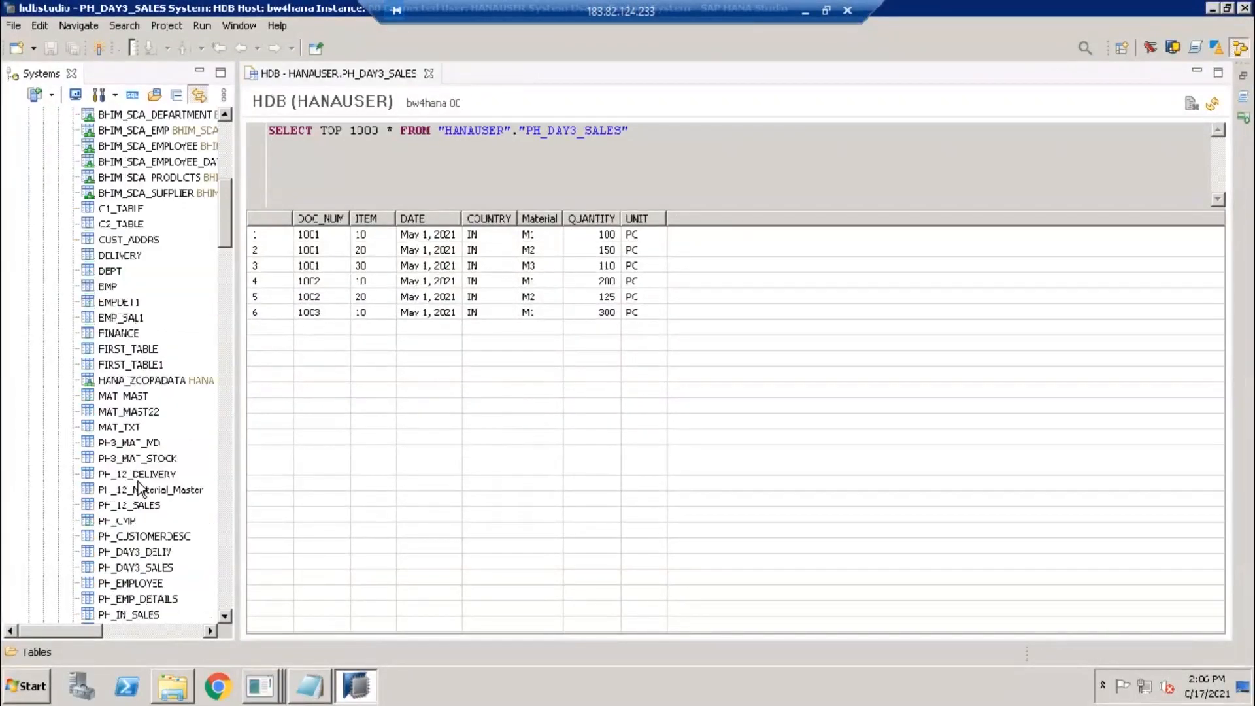
{"action": "left_click", "coordinate": [140, 429]}
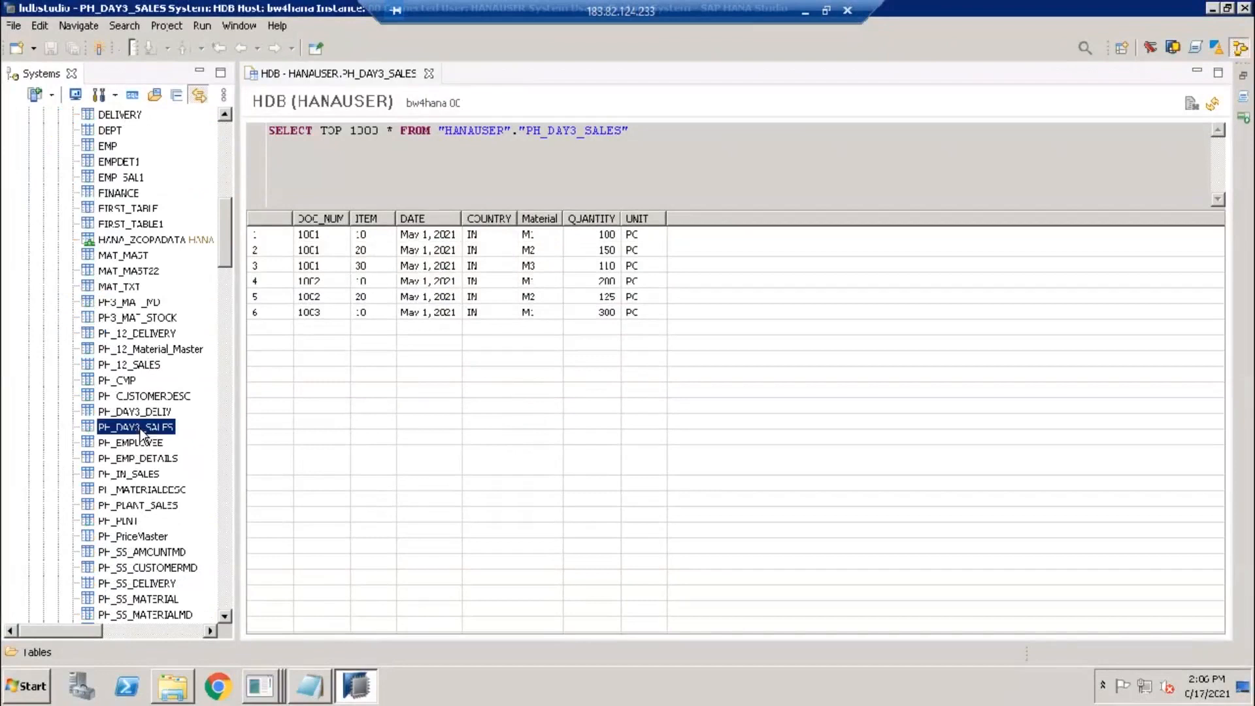
{"action": "right_click", "coordinate": [146, 413]}
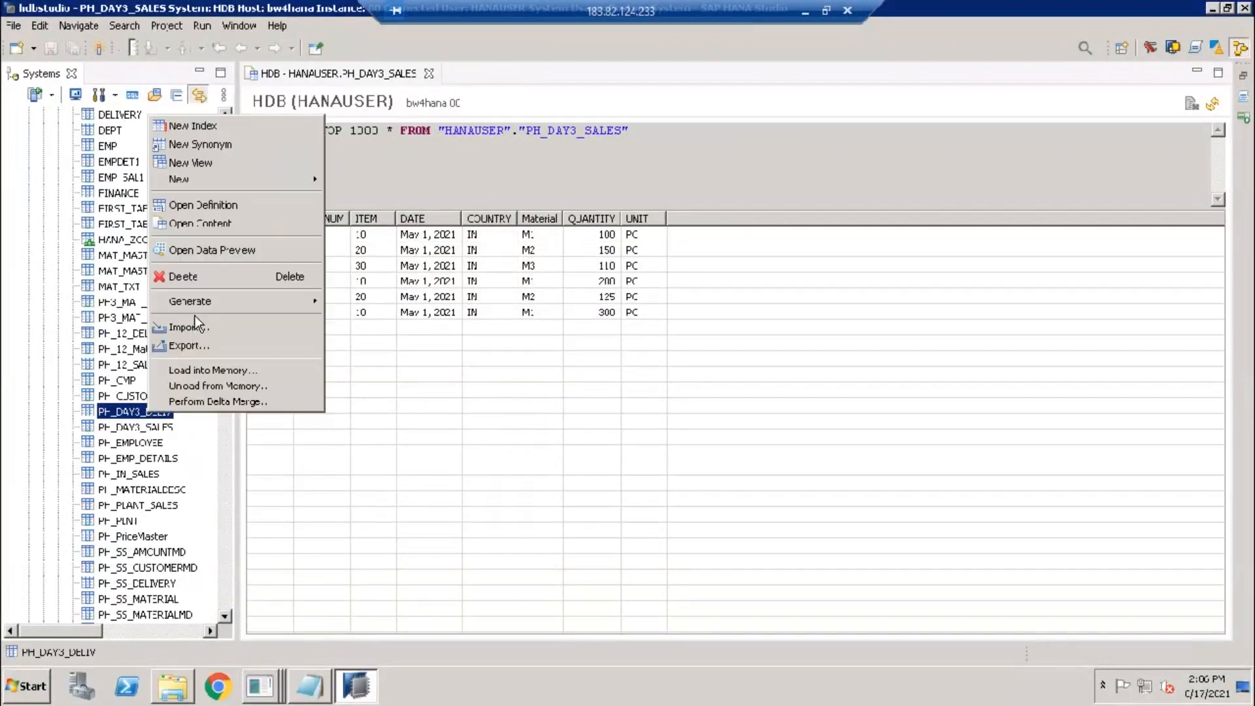
{"action": "left_click", "coordinate": [204, 225]}
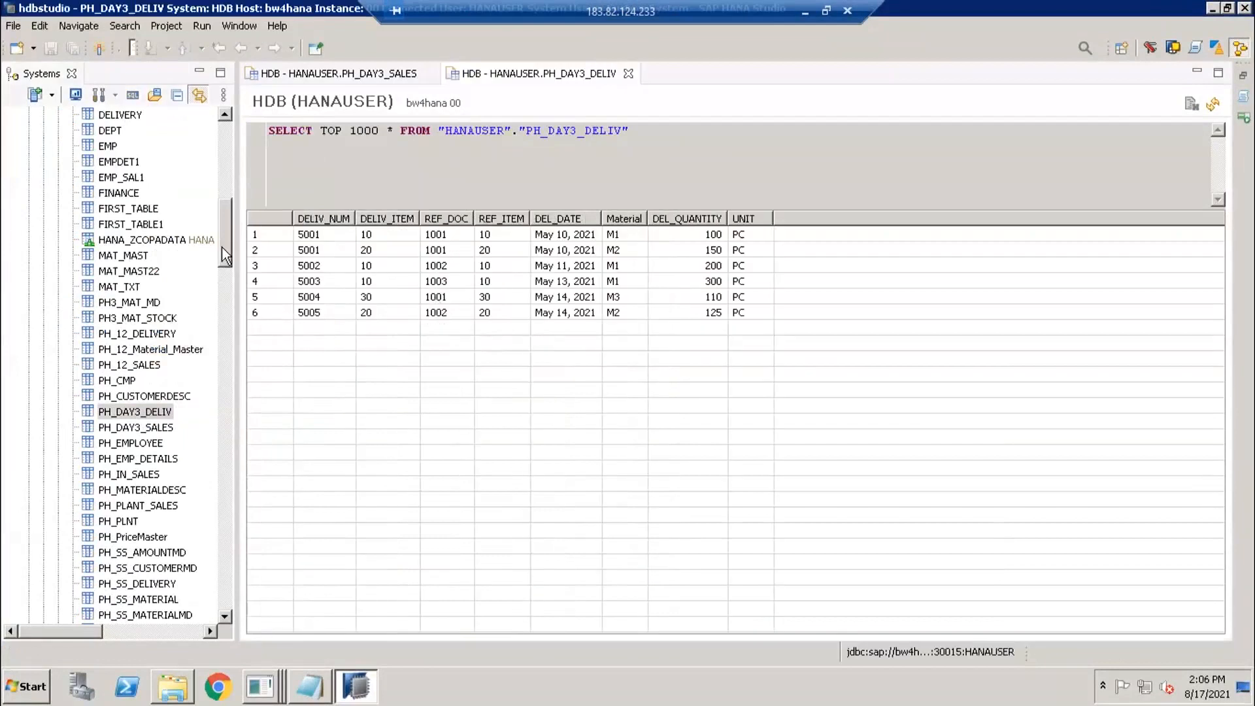
Collapse the Catalog and start a new calculation view in the PH_DAY3 package under PH_HANAUSER.
{"action": "scroll", "coordinate": [228, 141], "scroll_direction": "up", "scroll_amount": 10}
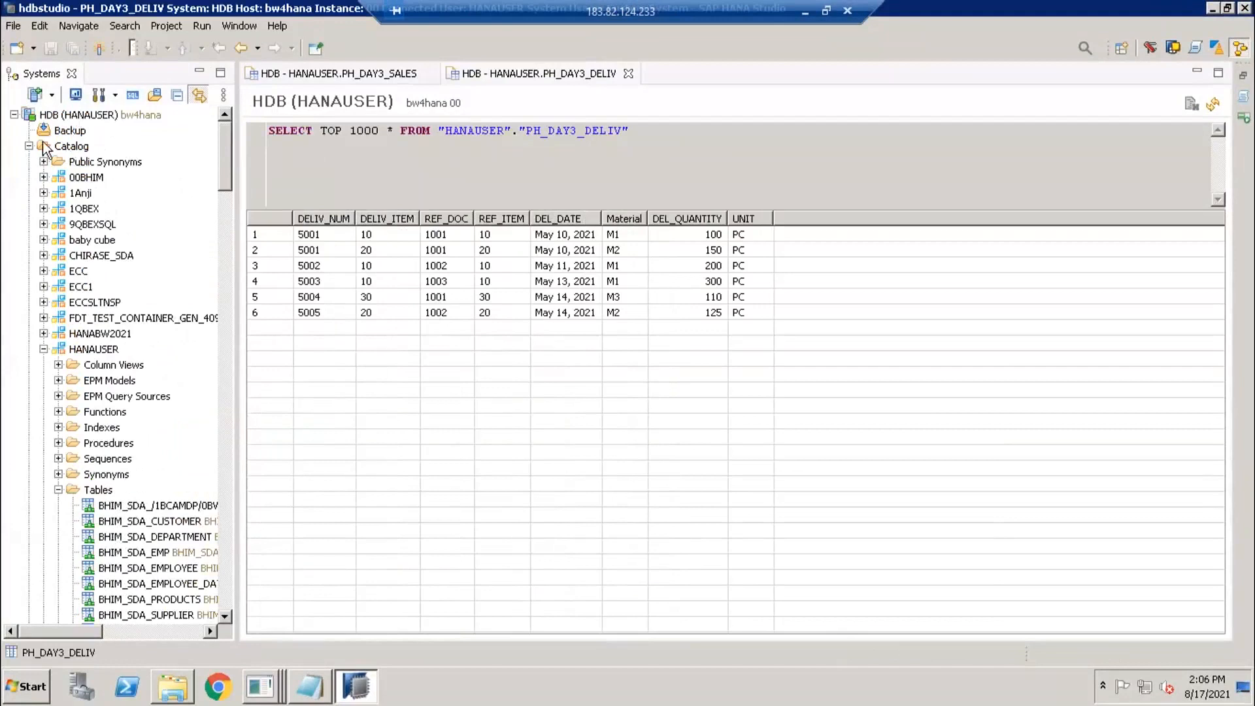
{"action": "left_click", "coordinate": [29, 146]}
{"action": "scroll", "coordinate": [89, 360], "scroll_direction": "down", "scroll_amount": 5}
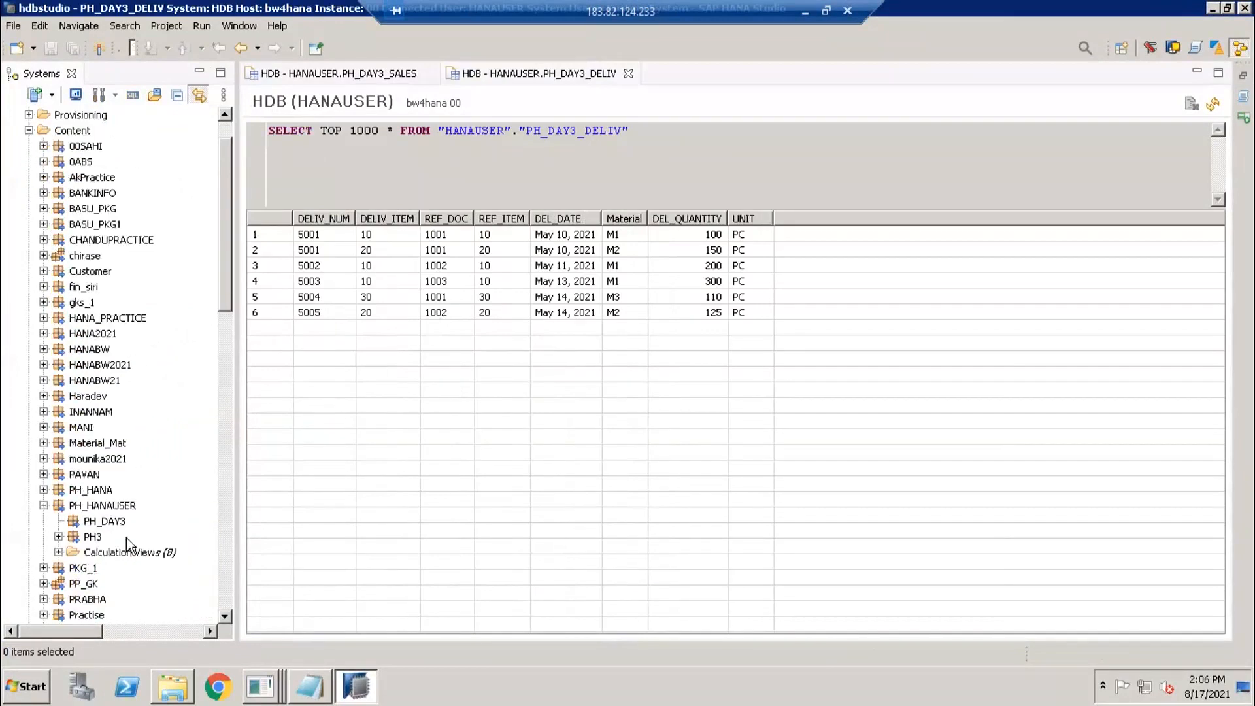
{"action": "left_click", "coordinate": [100, 336]}
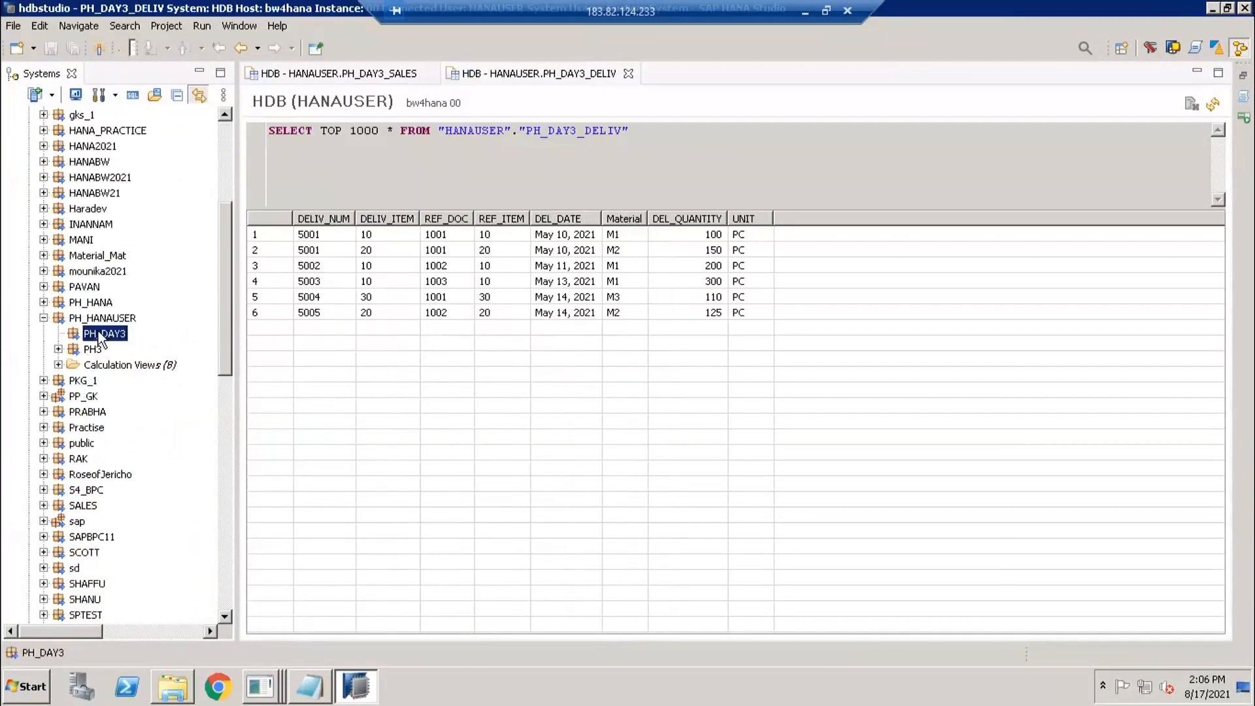
{"action": "right_click", "coordinate": [100, 336]}
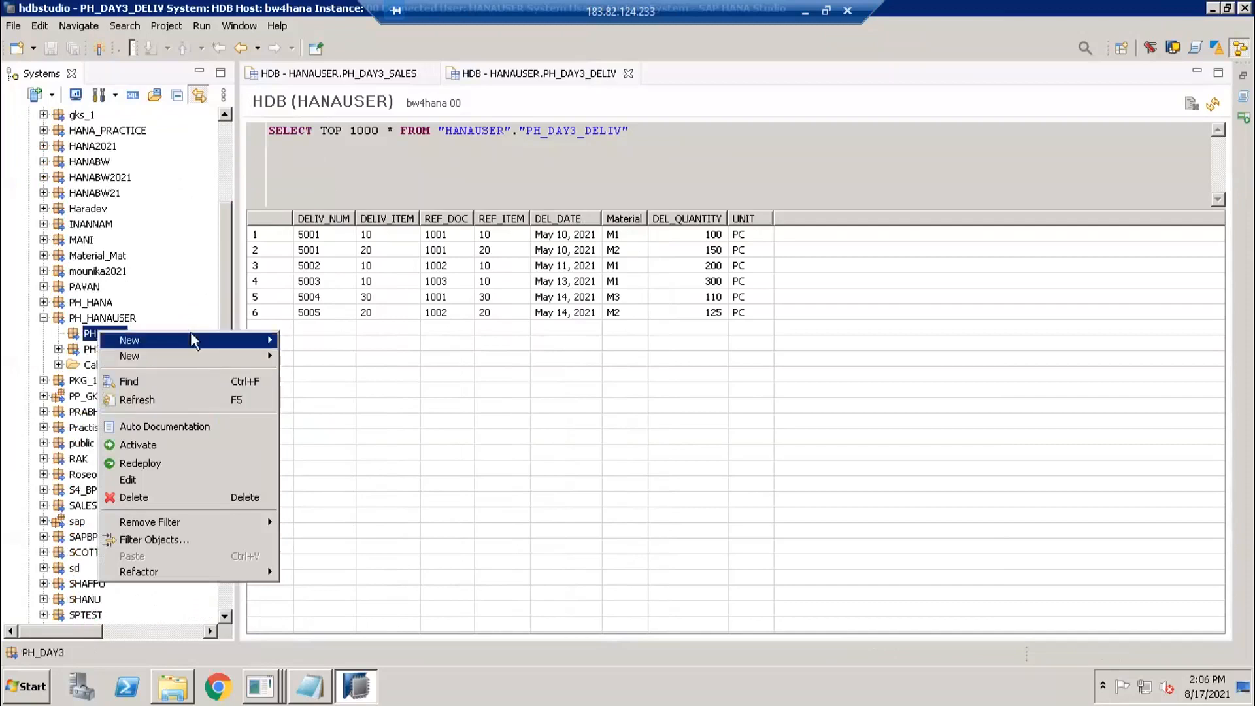
{"action": "mouse_move", "coordinate": [258, 344]}
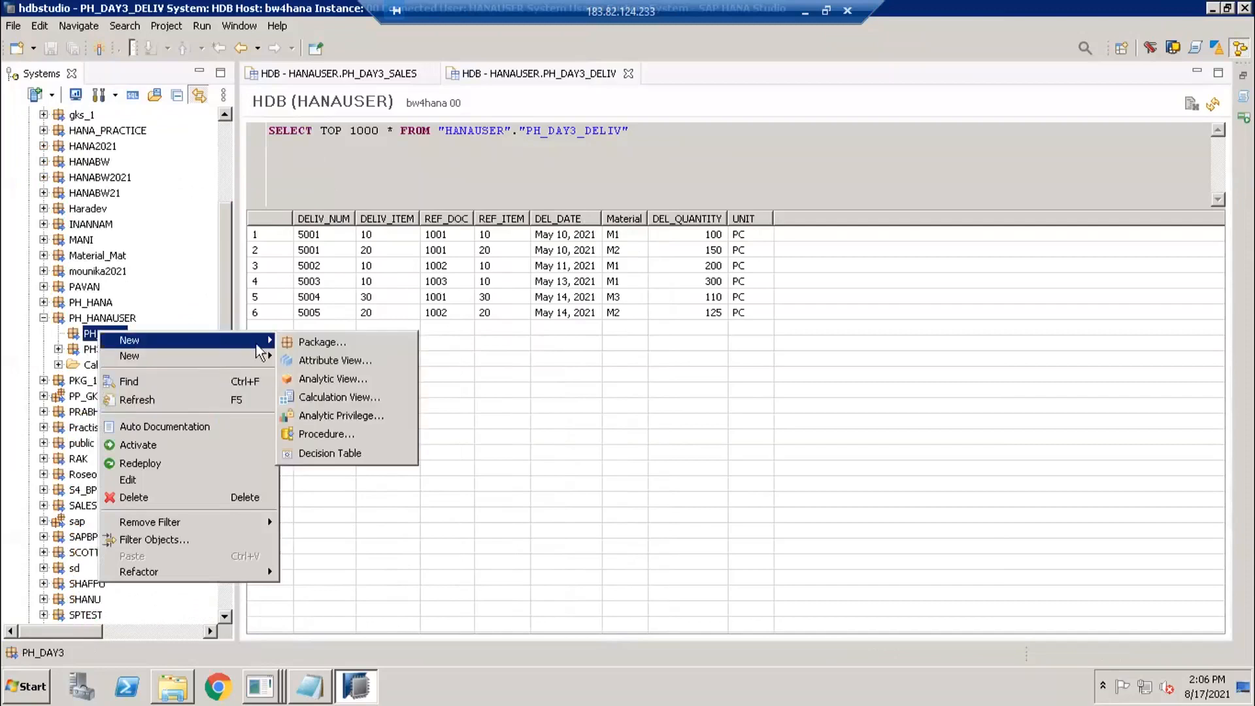
{"action": "left_click", "coordinate": [317, 400]}
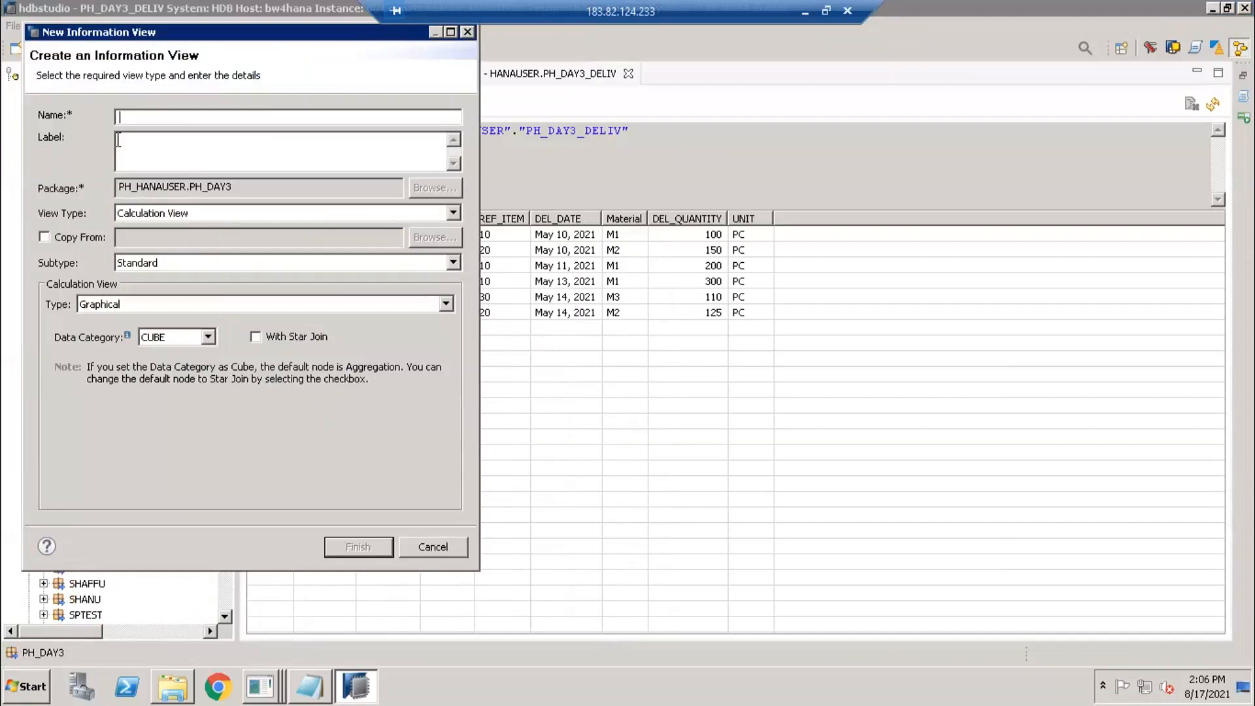
Switch to the Excel assignment workbook and copy the view name CV_DAY3_IN_ORDER_COMPLETION from task 3 on the Day 3 Assignment sheet.
{"action": "left_click", "coordinate": [287, 687]}
{"action": "left_click", "coordinate": [307, 622]}
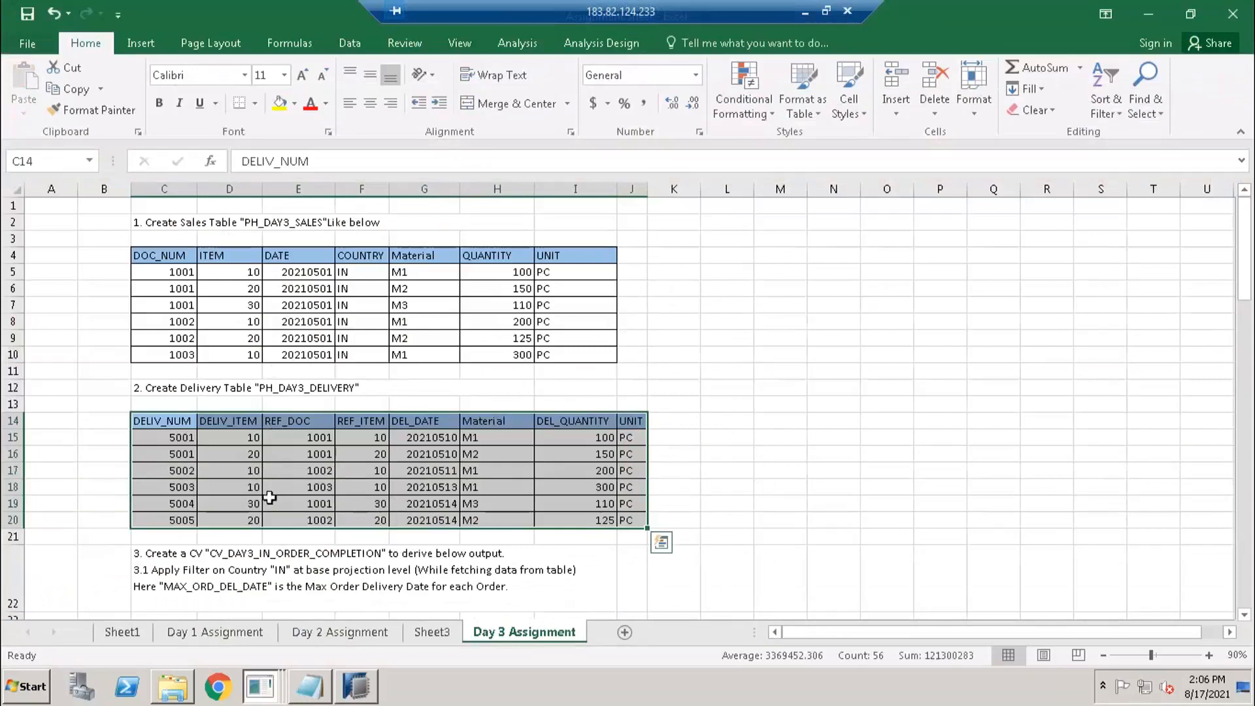
{"action": "scroll", "coordinate": [247, 510], "scroll_direction": "down", "scroll_amount": 3}
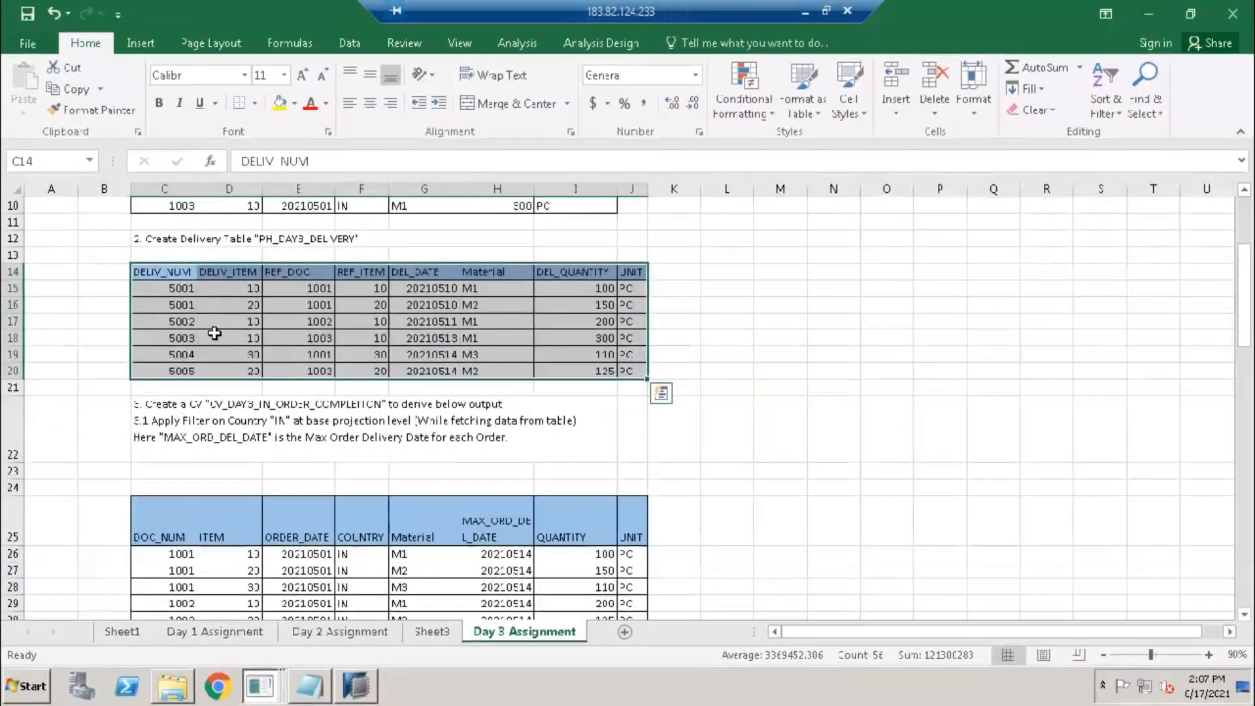
{"action": "scroll", "coordinate": [200, 386], "scroll_direction": "up", "scroll_amount": 1}
{"action": "left_click", "coordinate": [173, 451]}
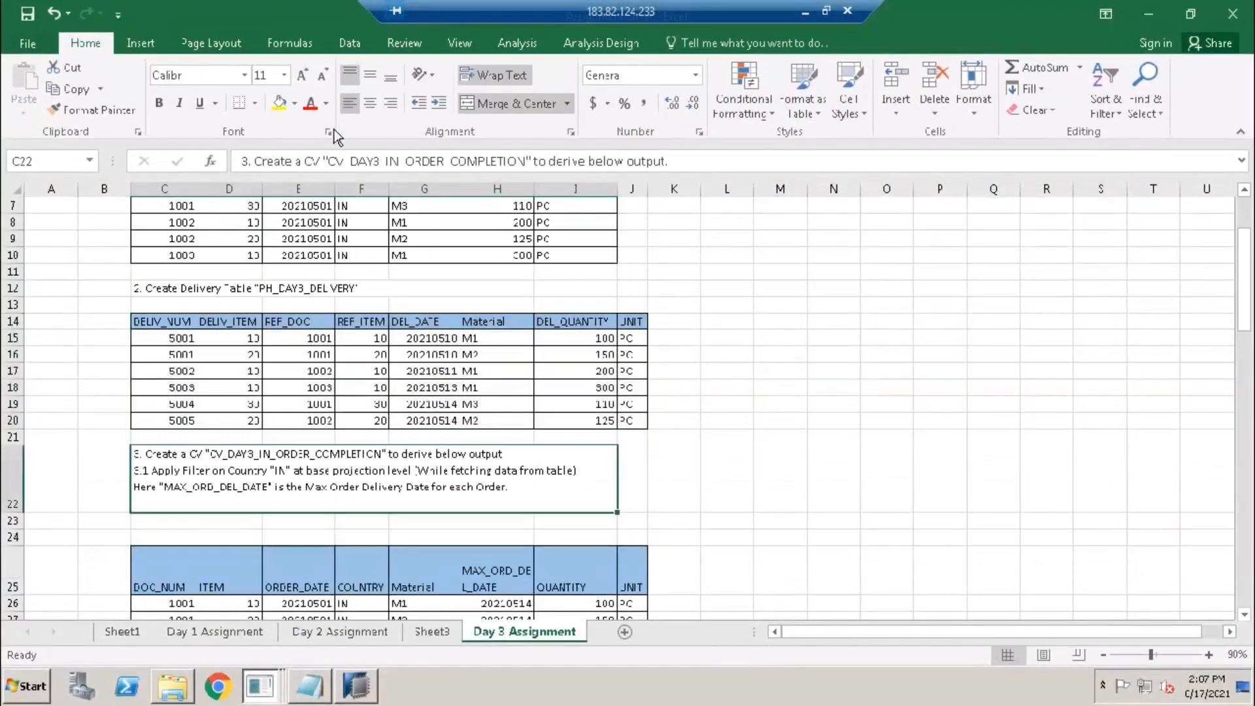
{"action": "left_click_drag", "start_coordinate": [330, 158], "coordinate": [526, 159]}
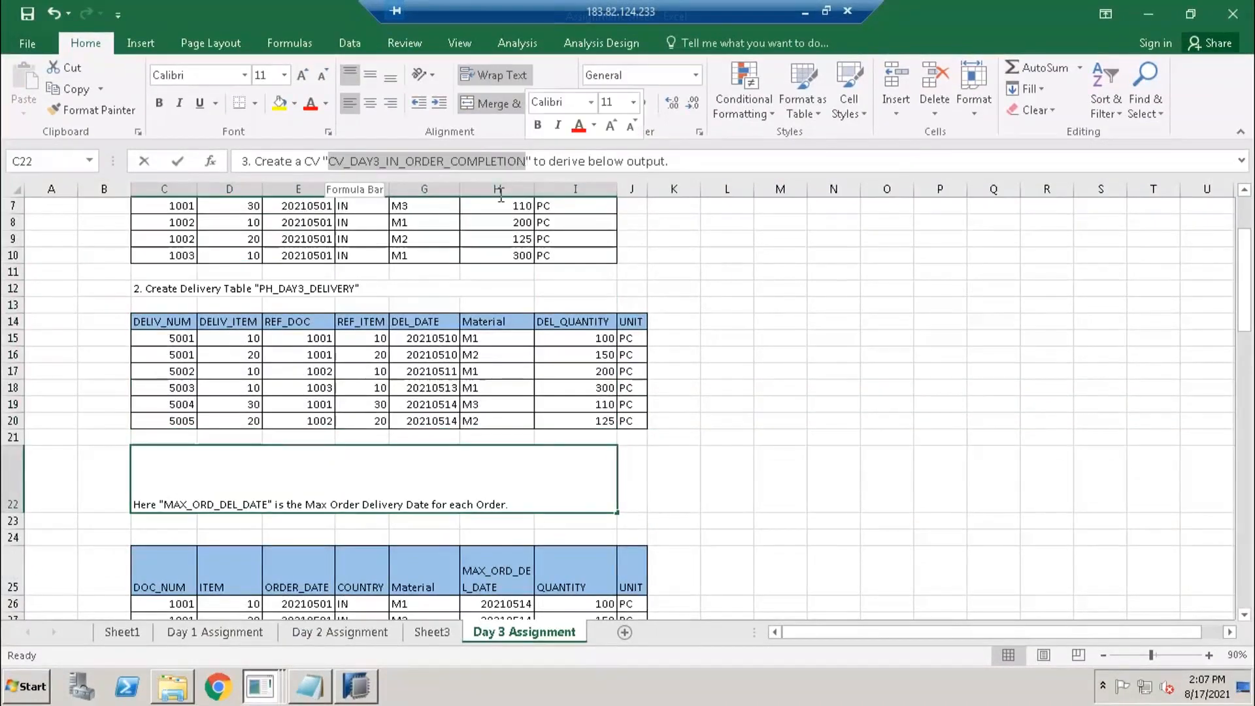
{"action": "key", "text": "ctrl+c"}
Switch back to HANA Studio, create the graphical CUBE view with name and label CV_DAY3_IN_ORDER_COMPLETION, and widen its scenario area.
{"action": "key", "text": "alt+Tab"}
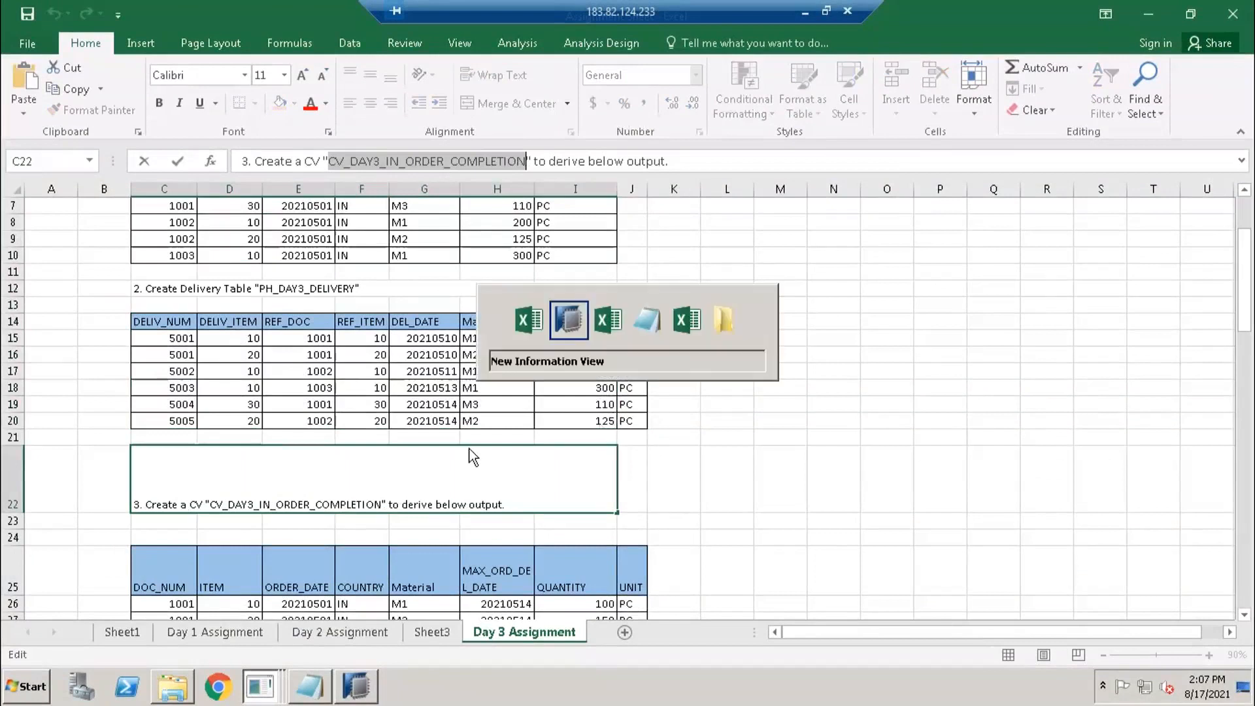
{"action": "key", "text": "ctrl+v"}
{"action": "key", "text": "alt+Tab"}
{"action": "key", "text": "alt+Tab"}
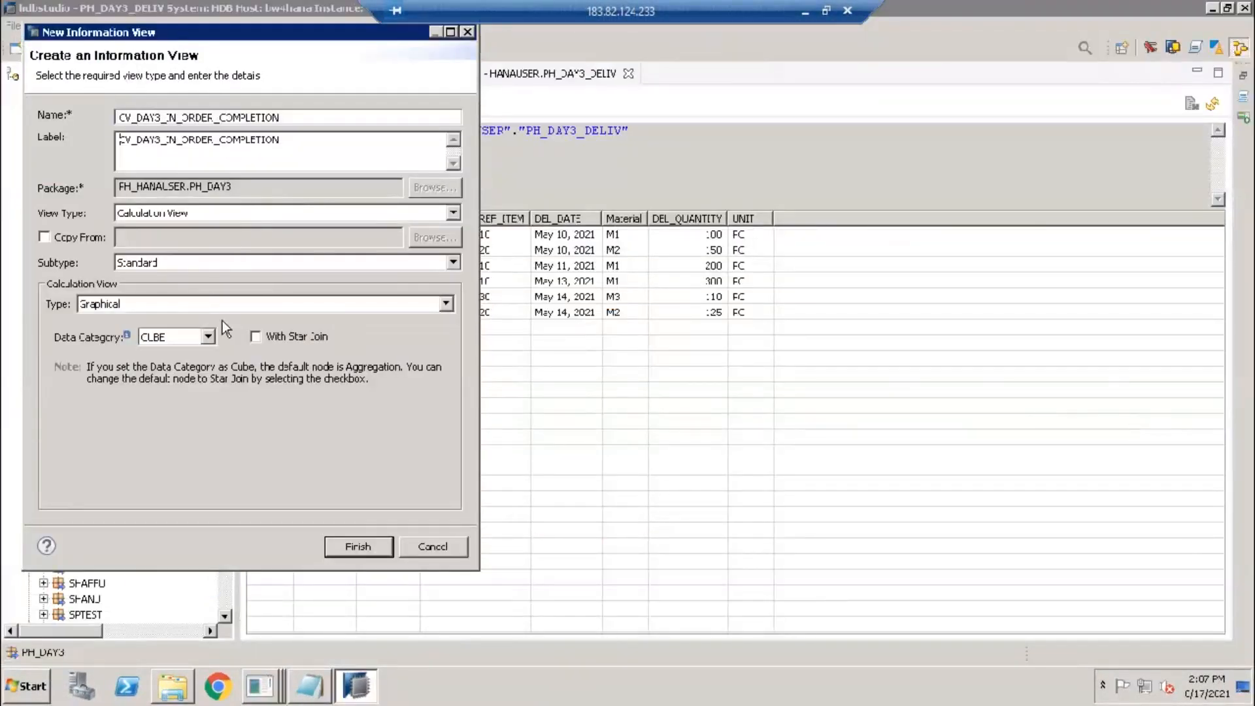
{"action": "left_click", "coordinate": [356, 549]}
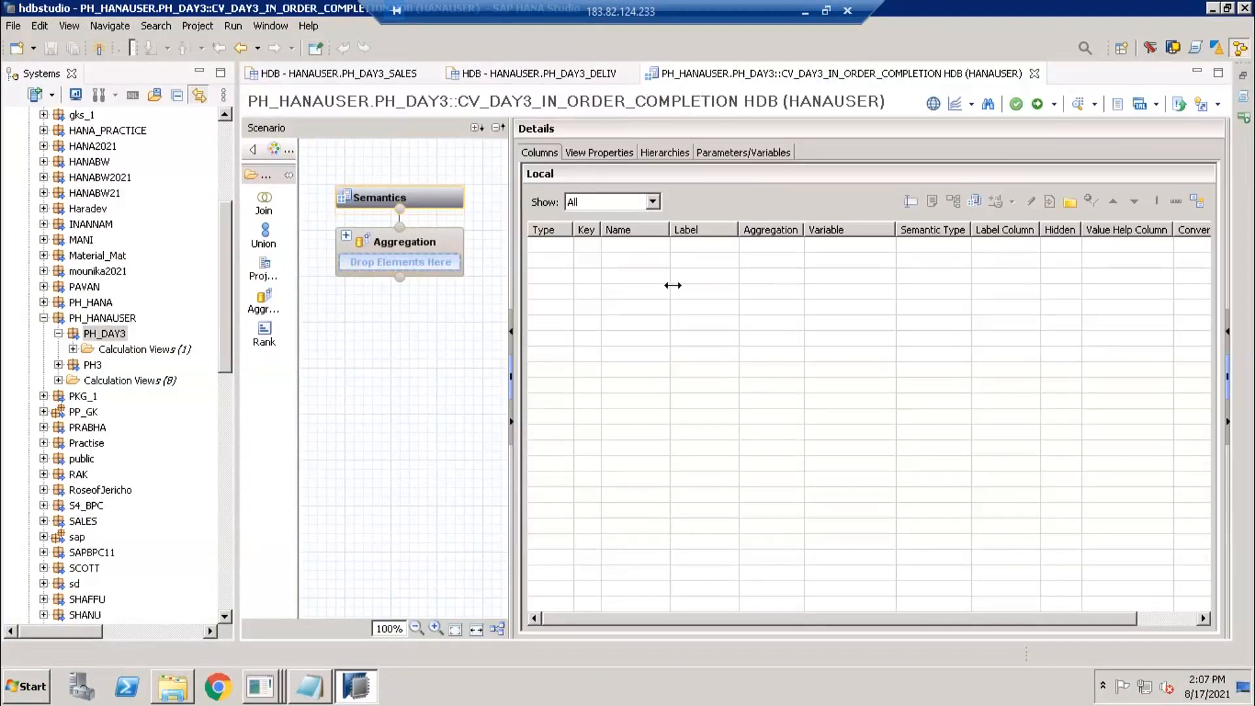
{"action": "left_click_drag", "start_coordinate": [642, 302], "coordinate": [699, 303]}
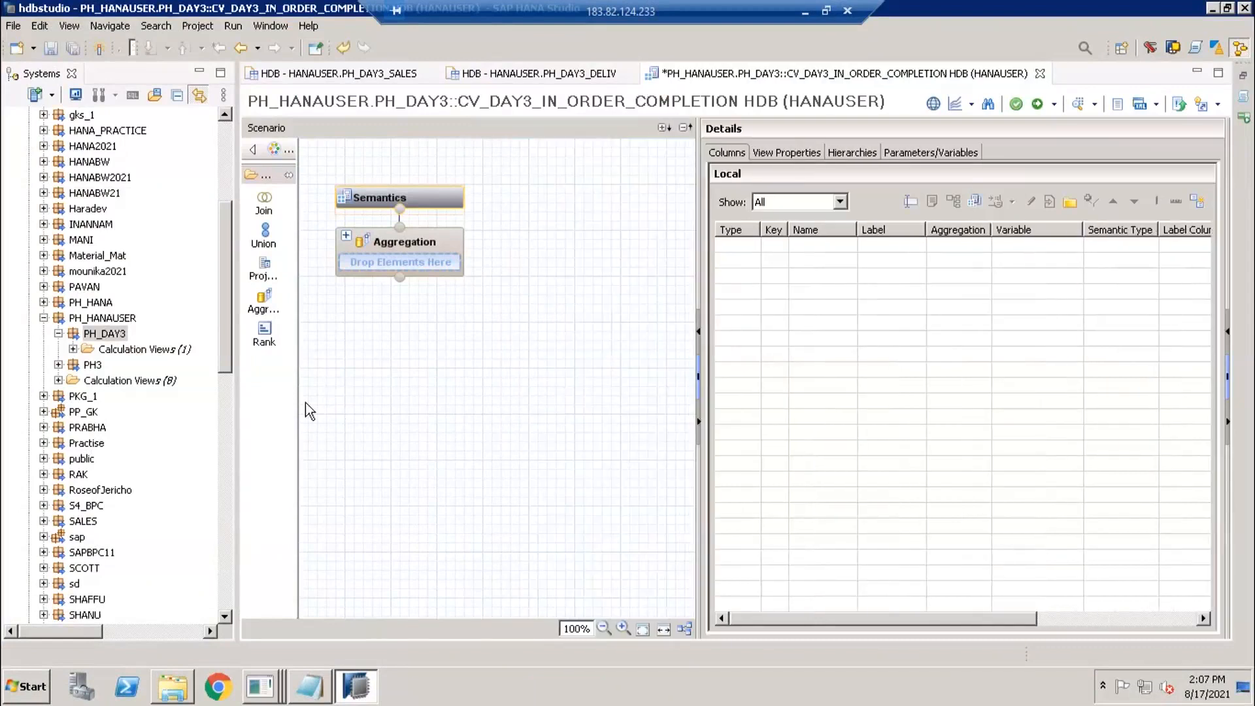
Switch to the Excel assignment workbook and examine the expected output of task 3, especially the MAX_ORD_DEL_DATE values for each order.
{"action": "key", "text": "alt+Tab"}
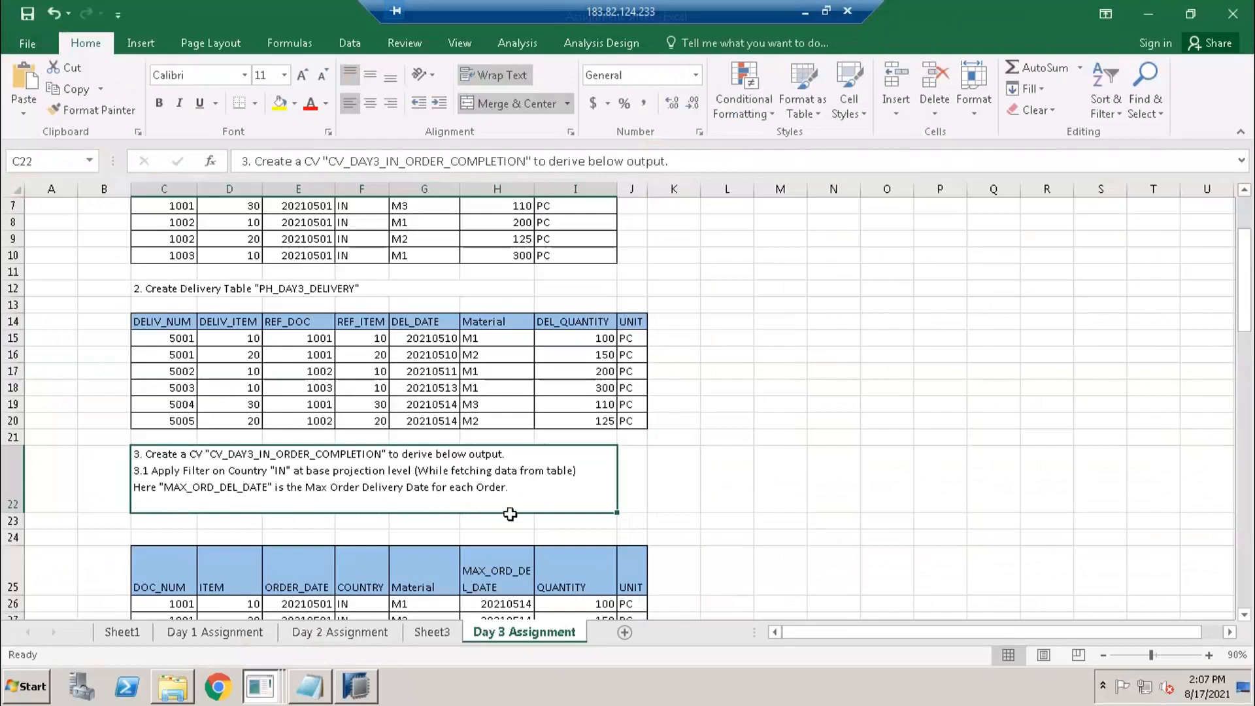
{"action": "scroll", "coordinate": [510, 515], "scroll_direction": "down", "scroll_amount": 3}
{"action": "left_click_drag", "start_coordinate": [160, 414], "coordinate": [620, 542]}
{"action": "left_click", "coordinate": [162, 465]}
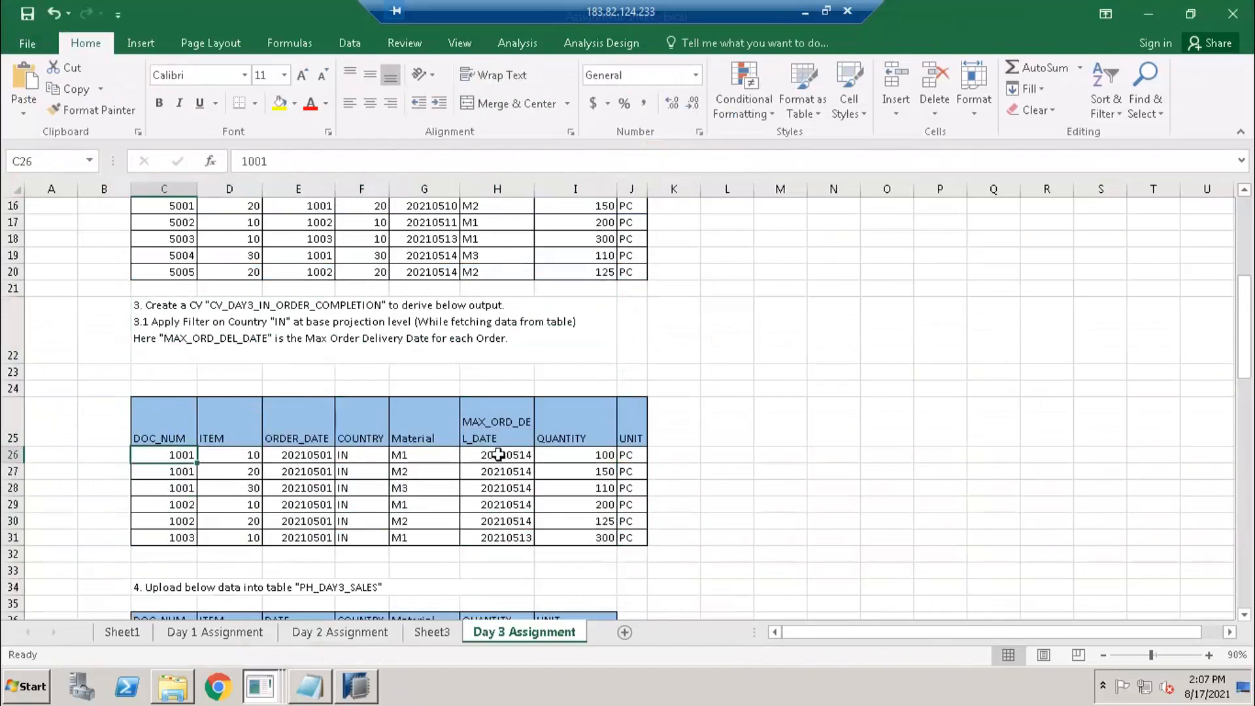
{"action": "left_click_drag", "start_coordinate": [500, 425], "coordinate": [500, 536]}
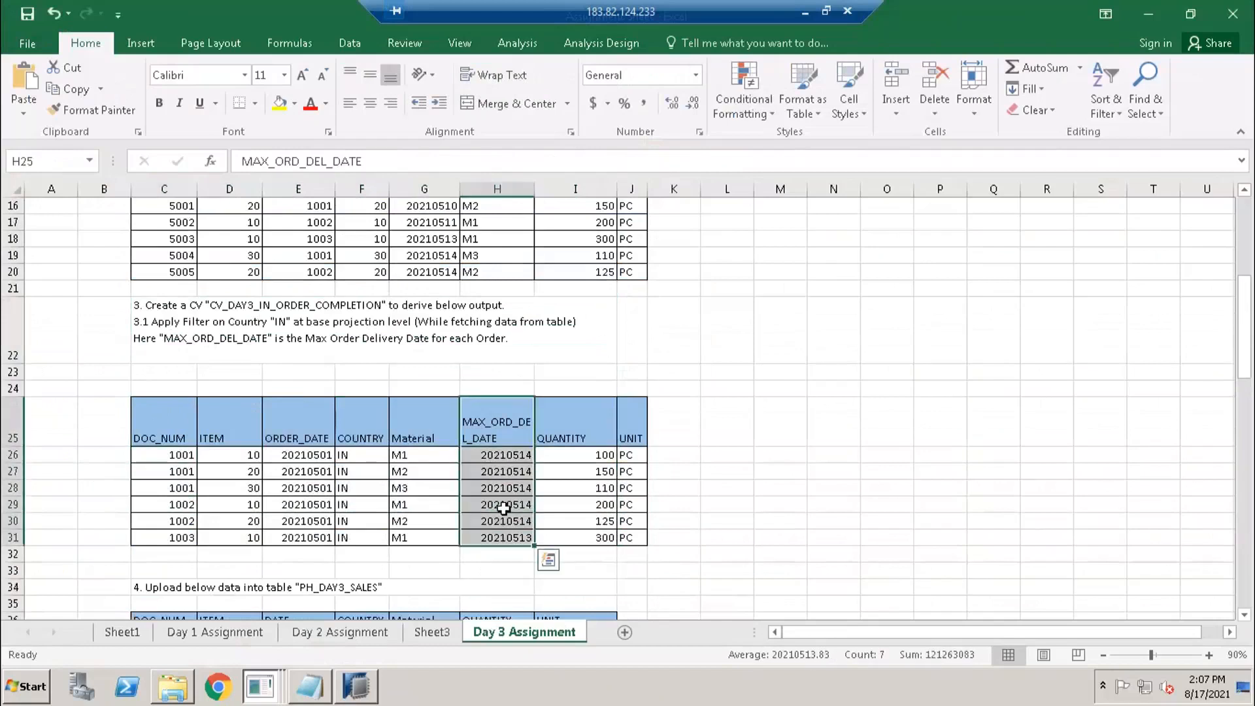
{"action": "left_click", "coordinate": [504, 508]}
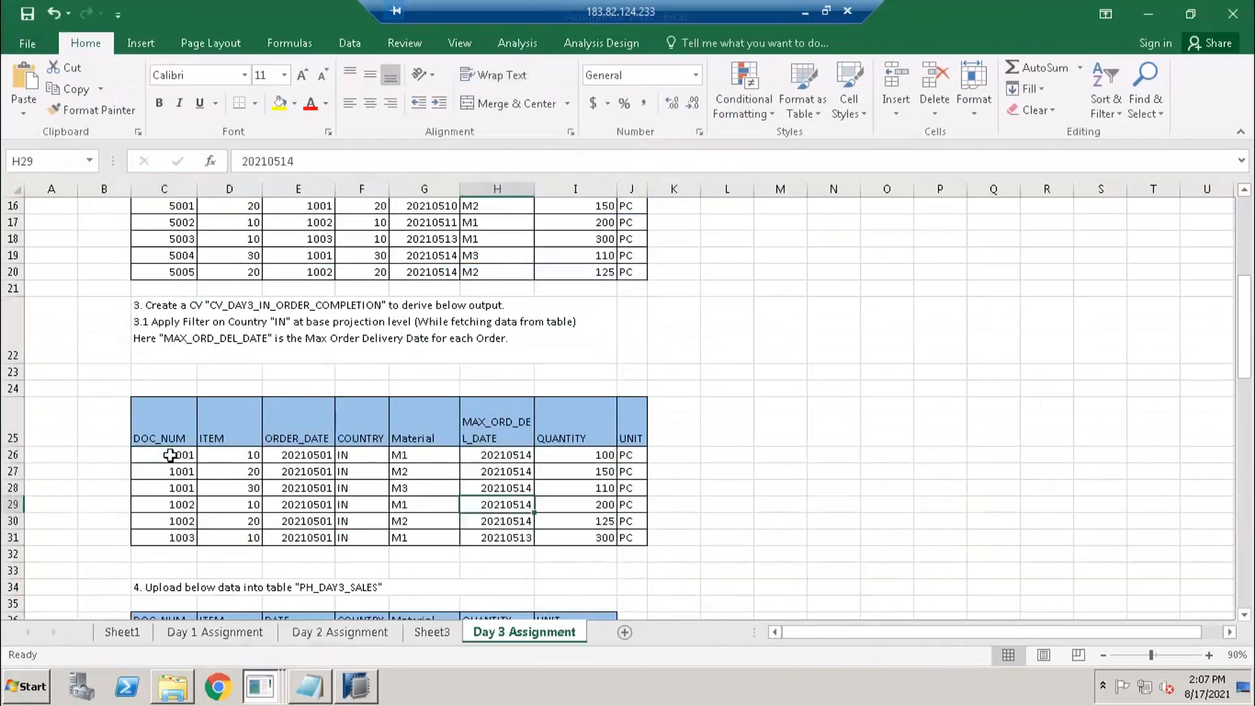
Switch back to HANA Studio, add a projection node well below the Aggregation node, and expand the Catalog in the systems tree.
{"action": "key", "text": "alt+Tab"}
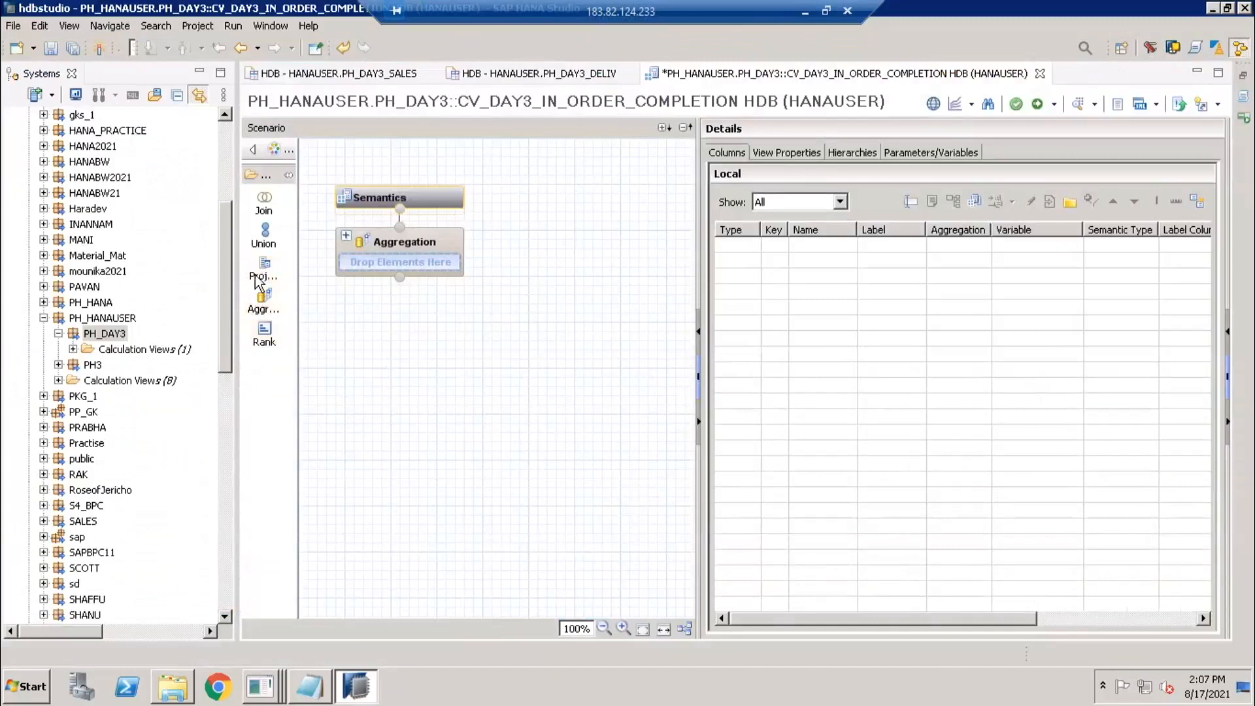
{"action": "left_click_drag", "start_coordinate": [264, 268], "coordinate": [336, 394]}
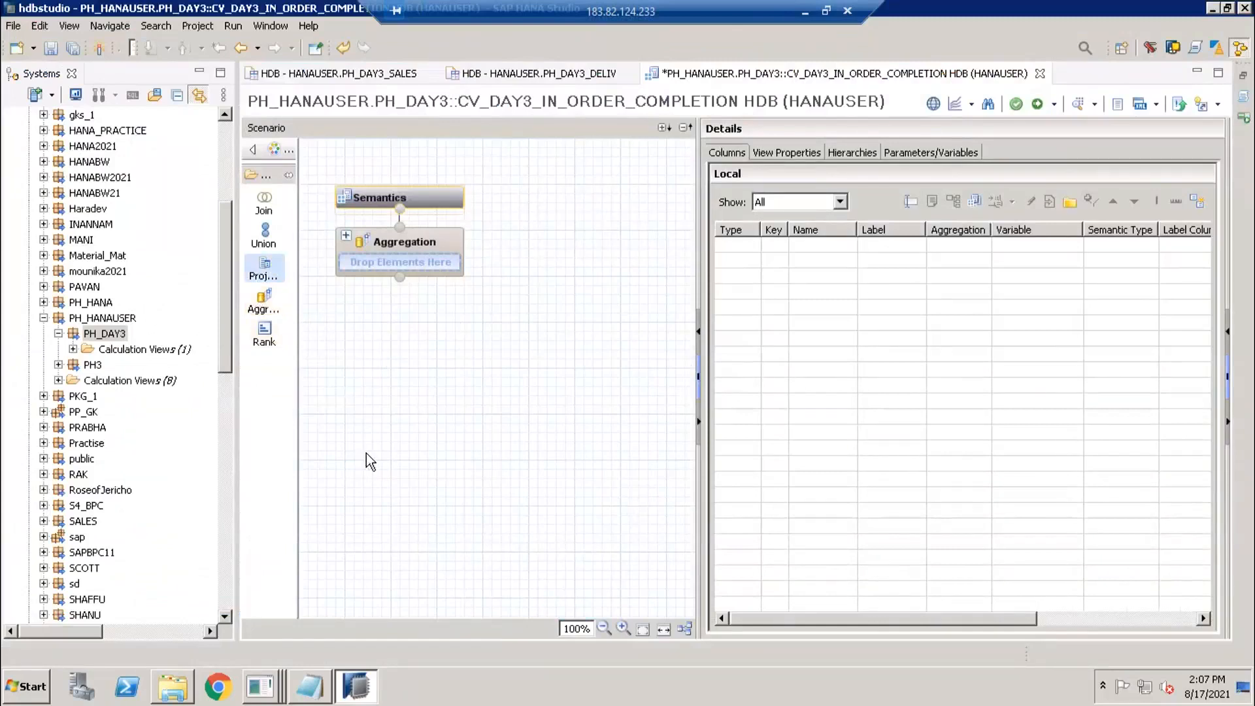
{"action": "left_click_drag", "start_coordinate": [366, 453], "coordinate": [366, 500]}
{"action": "left_click", "coordinate": [105, 334]}
{"action": "scroll", "coordinate": [29, 150], "scroll_direction": "up", "scroll_amount": 5}
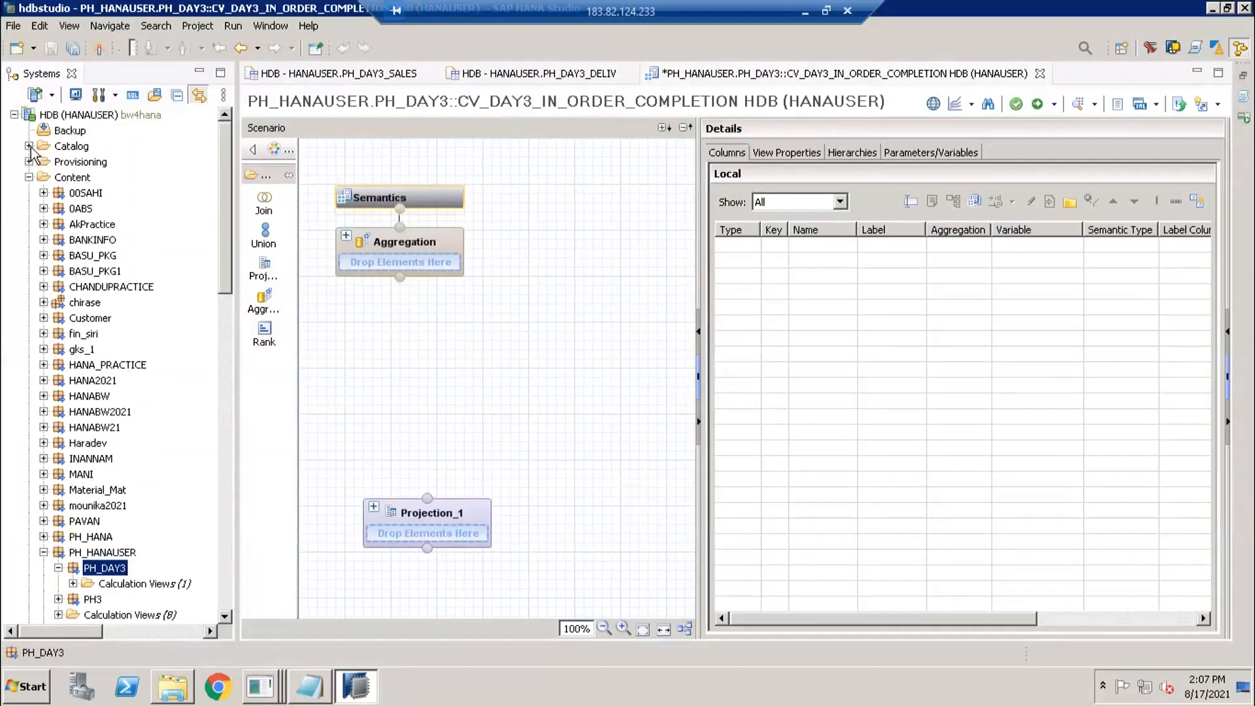
{"action": "left_click", "coordinate": [29, 146]}
Find the table PH_DAY3_SALES, add it as Projection_1's data source, and add all its columns to the output.
{"action": "mouse_move", "coordinate": [462, 532]}
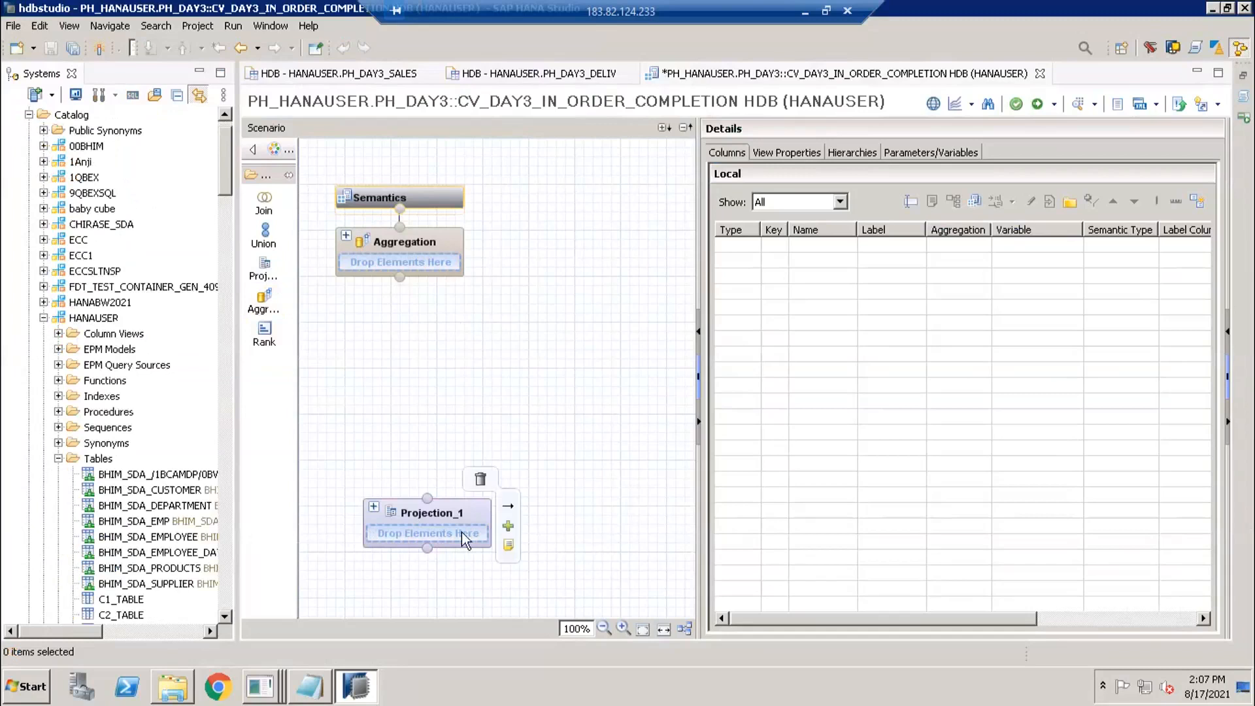
{"action": "left_click", "coordinate": [507, 534]}
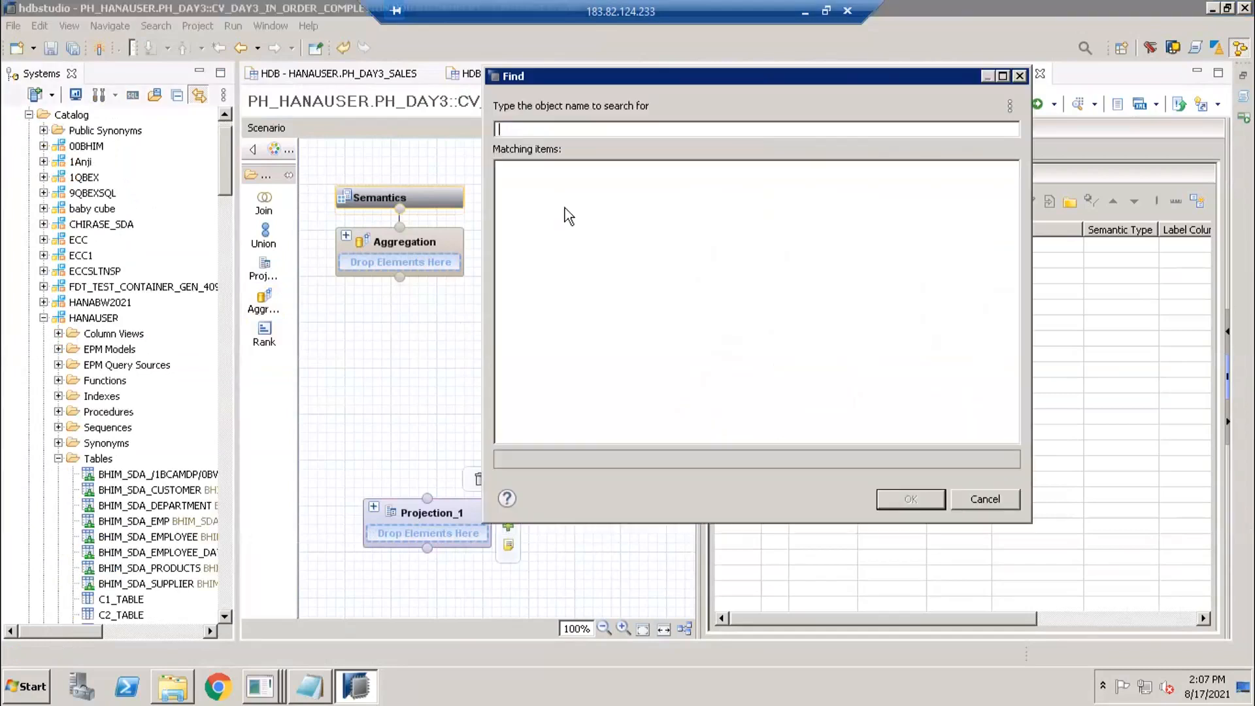
{"action": "type", "text": "PH_day3_sale"}
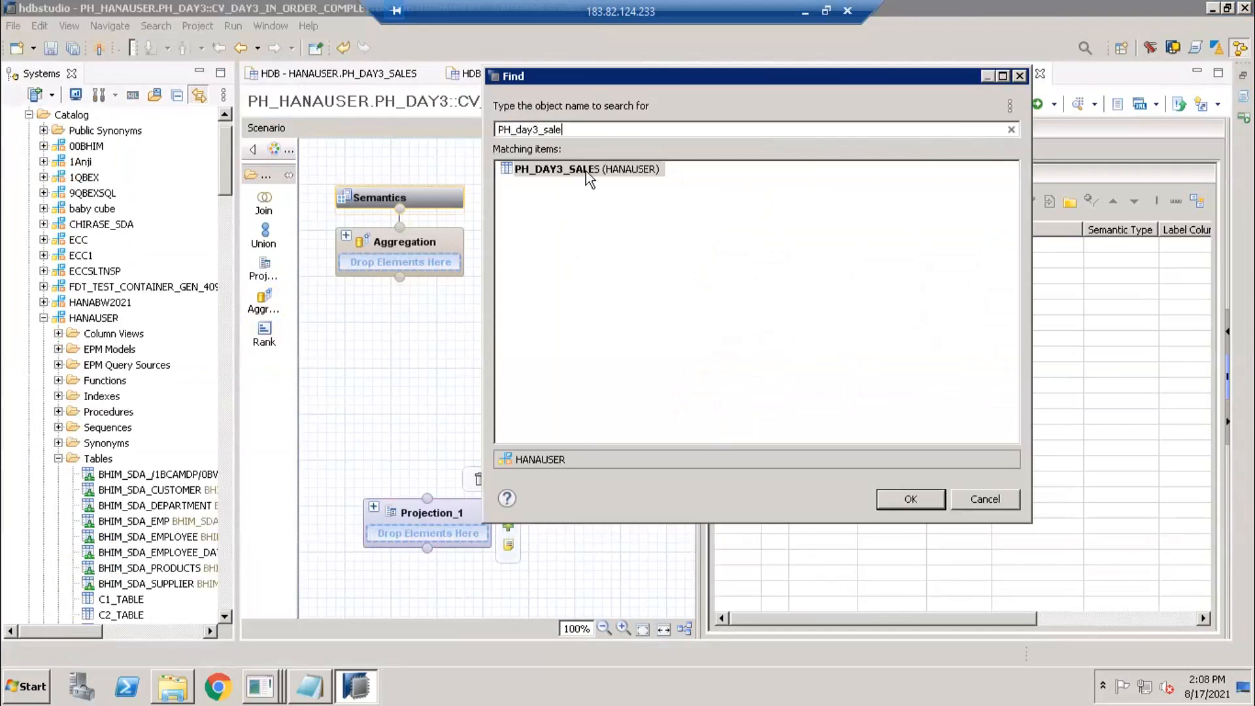
{"action": "left_click", "coordinate": [907, 505]}
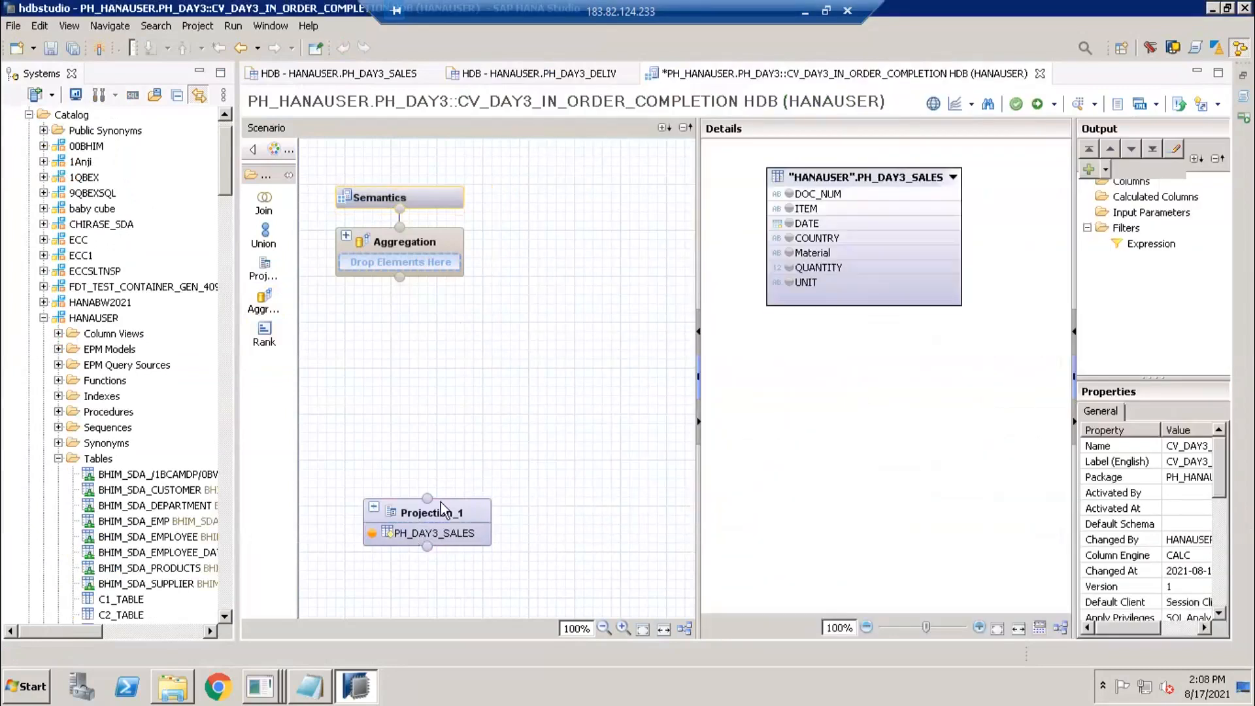
{"action": "left_click_drag", "start_coordinate": [428, 517], "coordinate": [419, 511]}
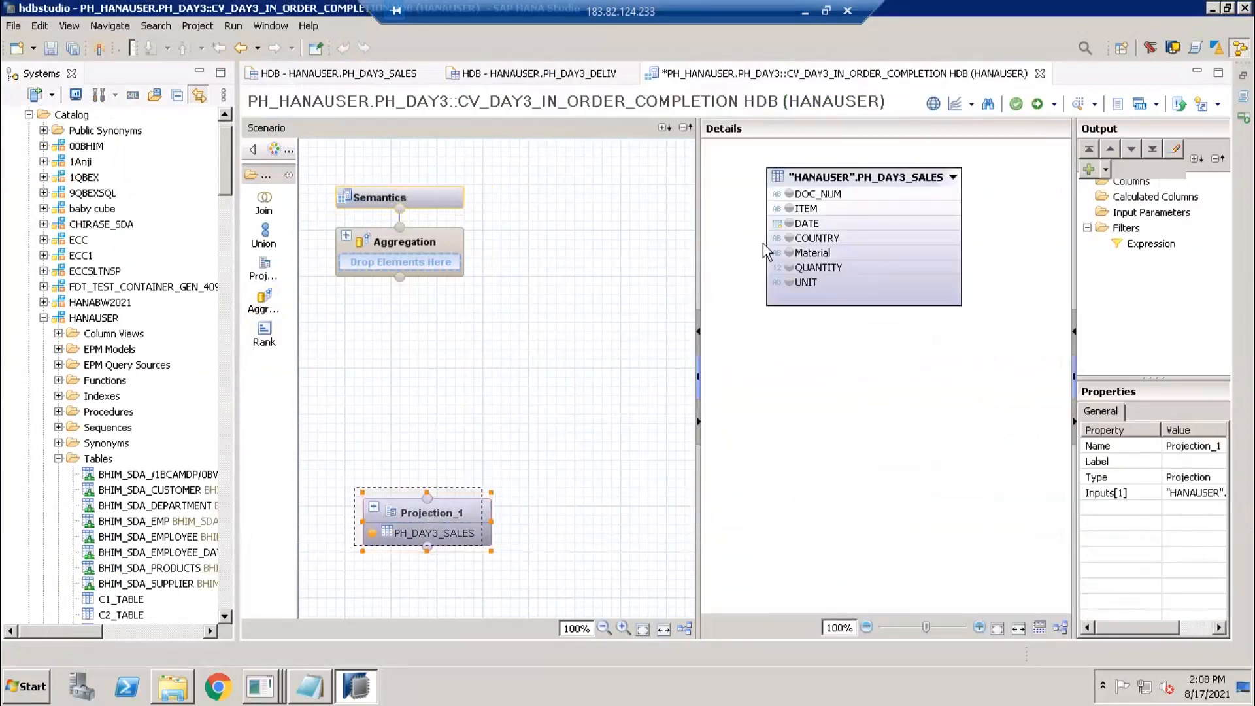
{"action": "right_click", "coordinate": [841, 169]}
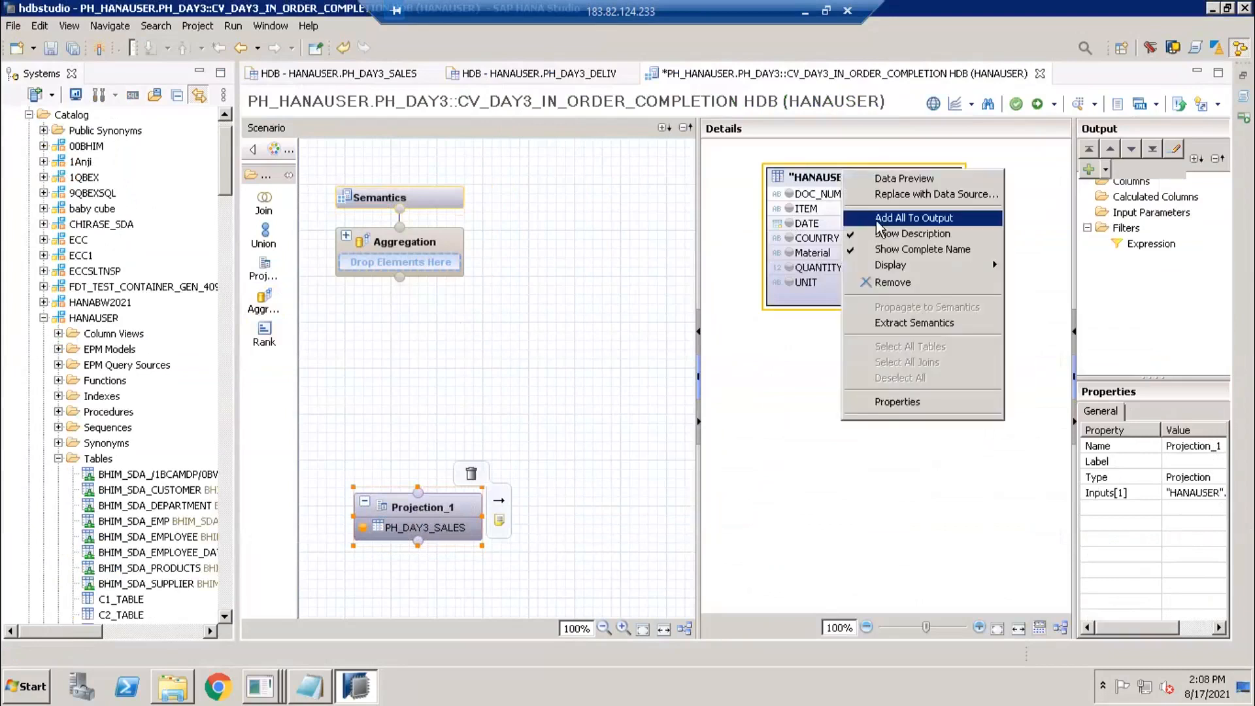
{"action": "left_click", "coordinate": [877, 220]}
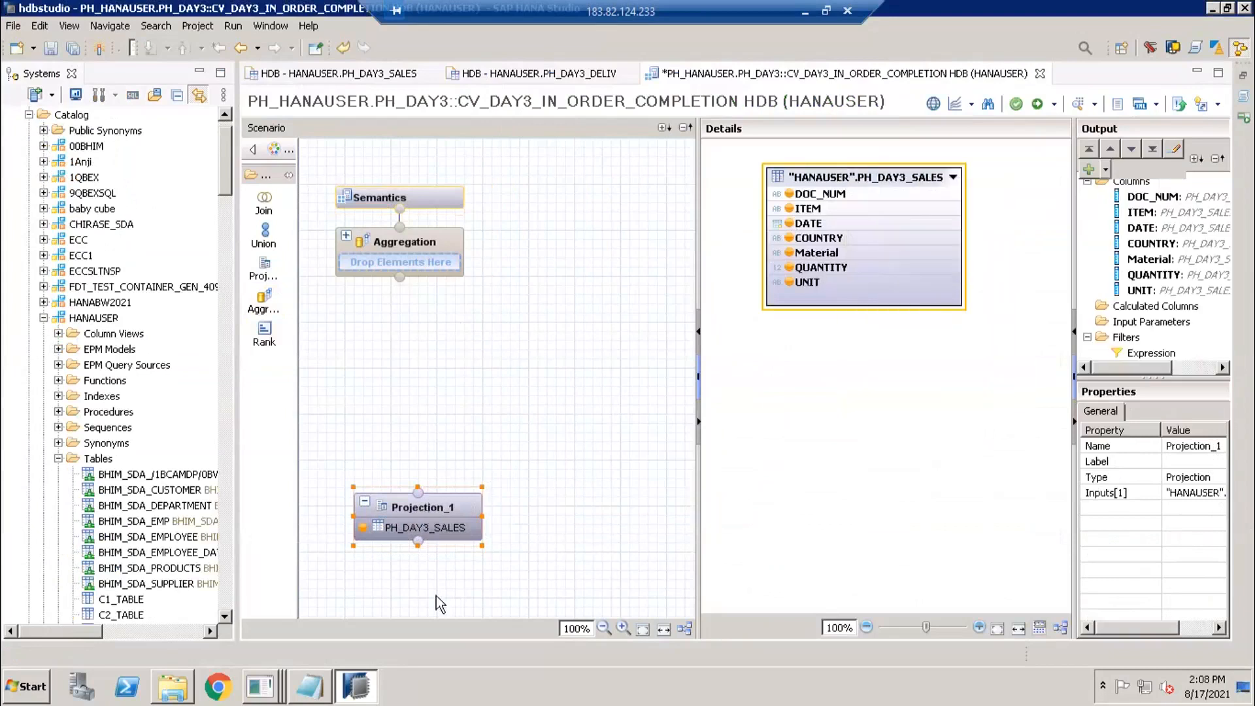
Apply a filter to Projection_1's COUNTRY output column with the operator Equal and the value IN.
{"action": "left_click", "coordinate": [268, 687]}
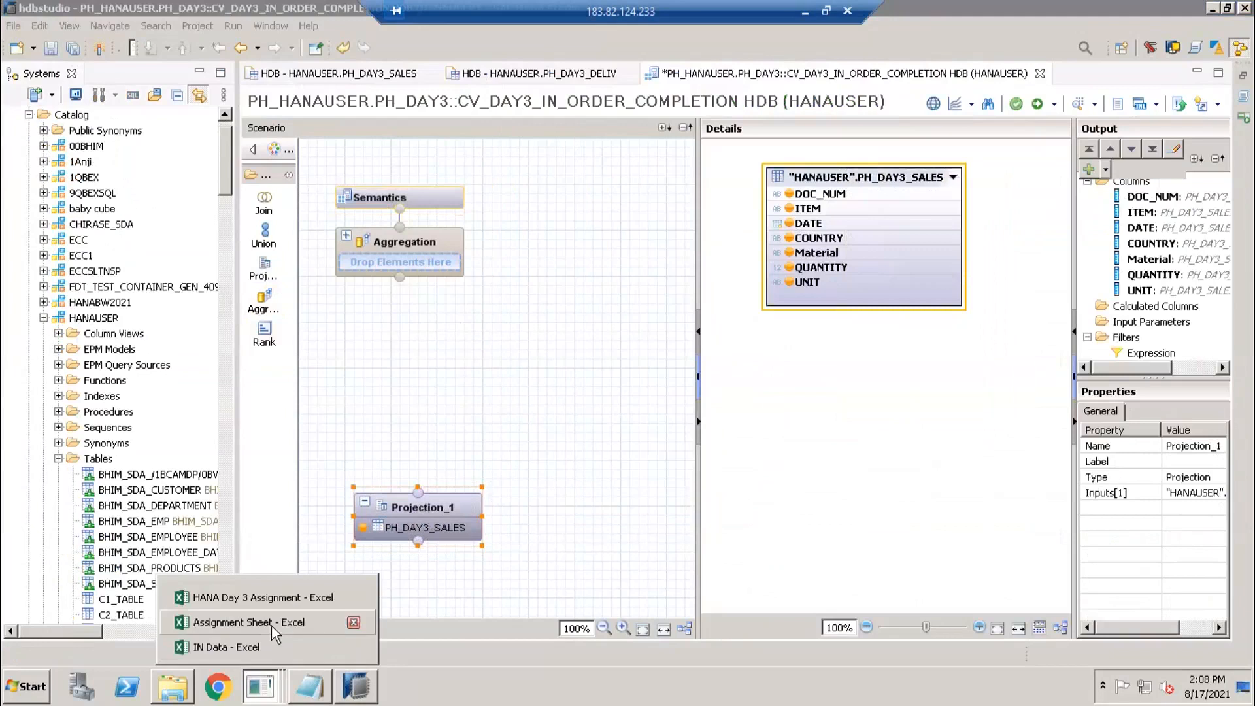
{"action": "left_click", "coordinate": [442, 506]}
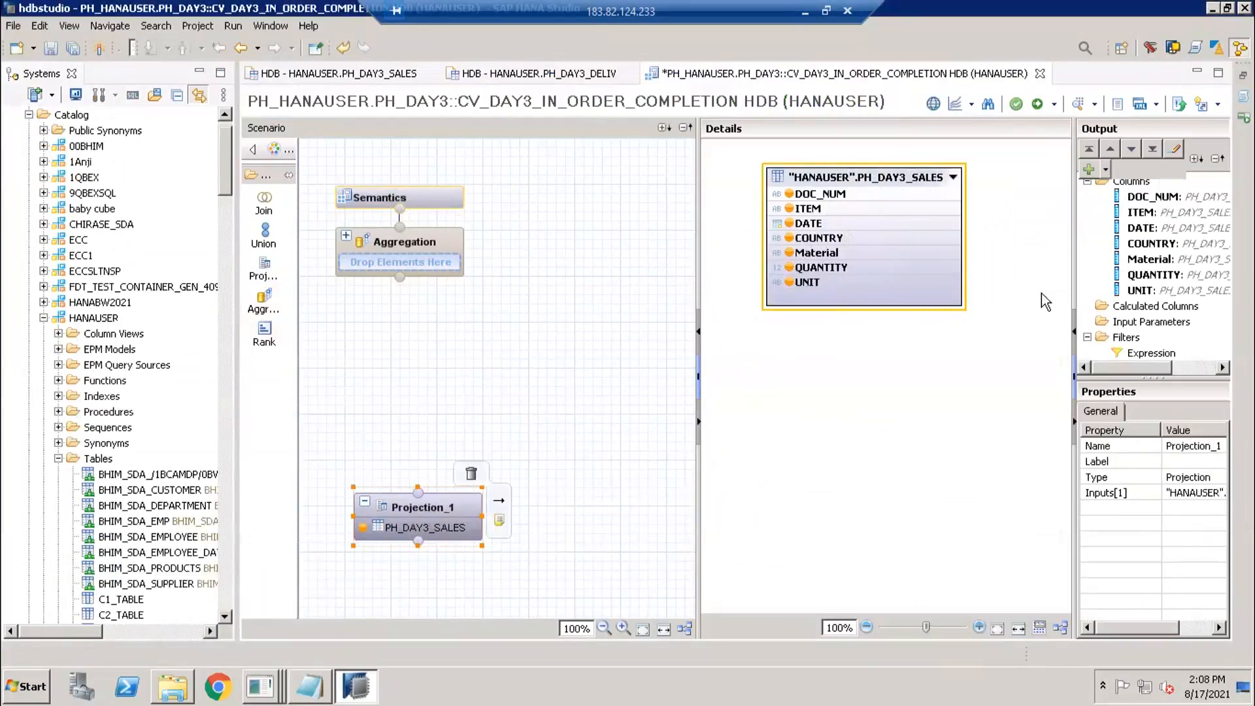
{"action": "left_click", "coordinate": [1141, 247]}
{"action": "right_click", "coordinate": [1142, 247]}
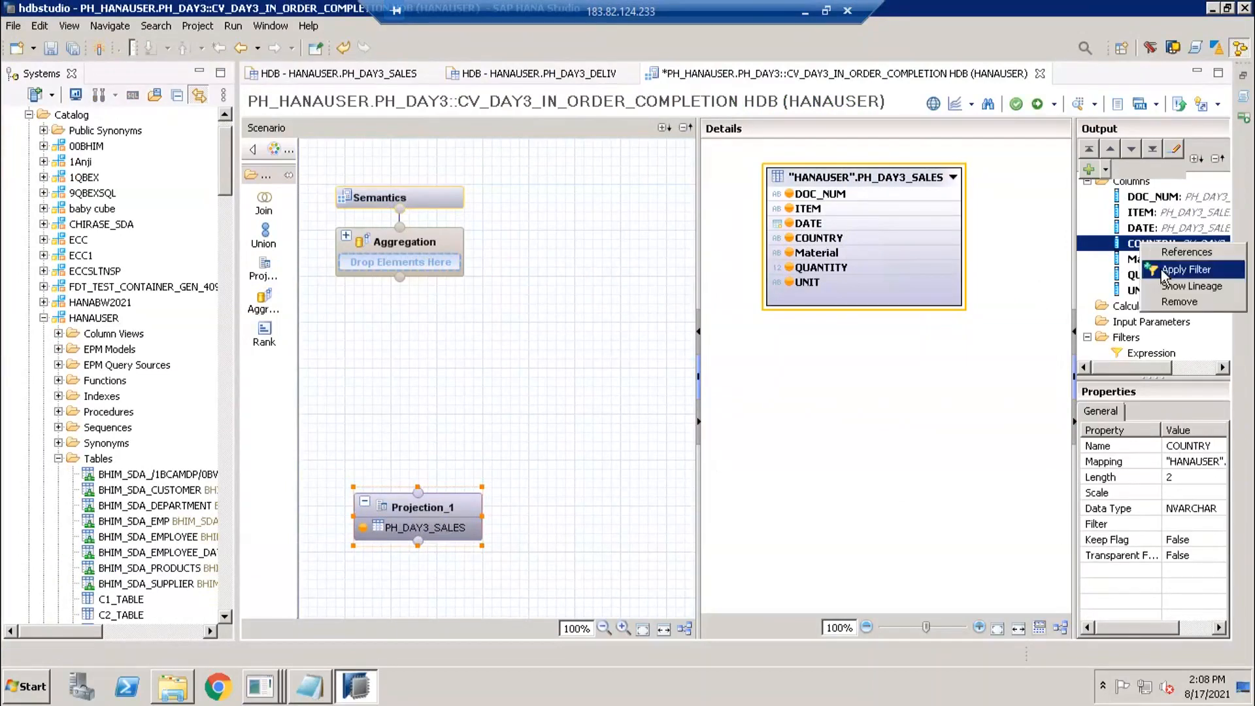
{"action": "key", "text": "Return"}
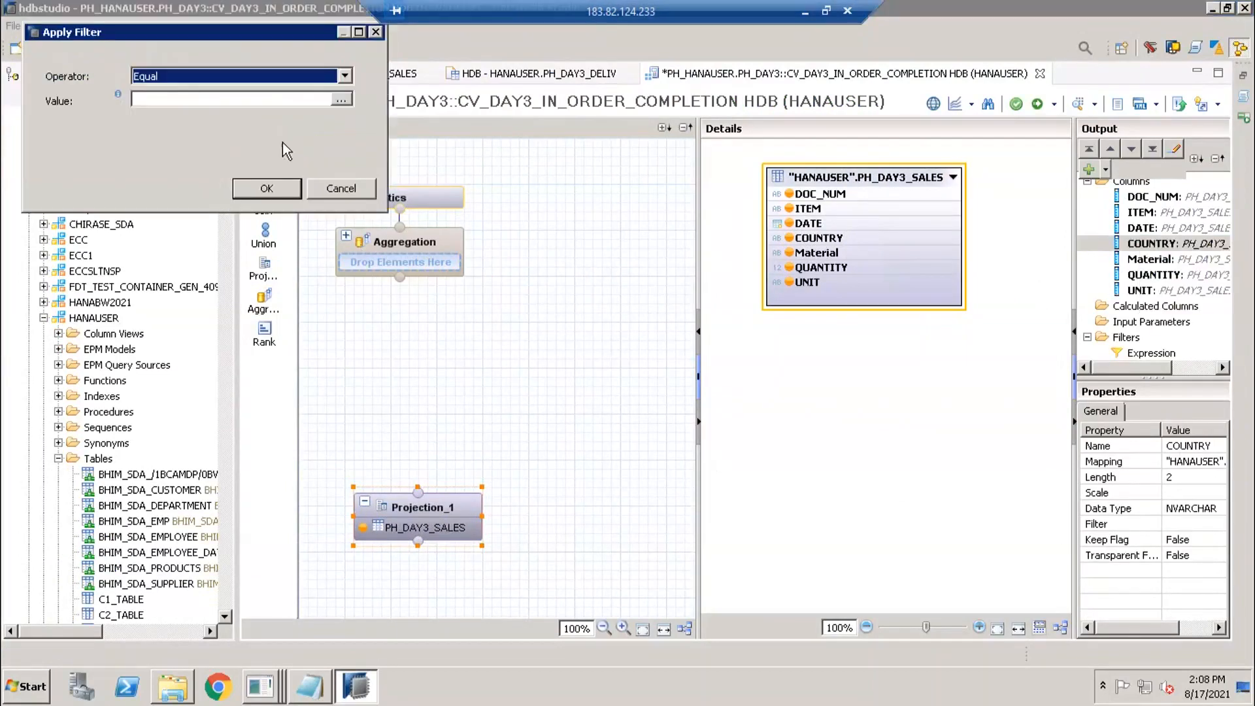
{"action": "left_click", "coordinate": [226, 77]}
{"action": "left_click", "coordinate": [162, 99]}
{"action": "left_click", "coordinate": [162, 99]}
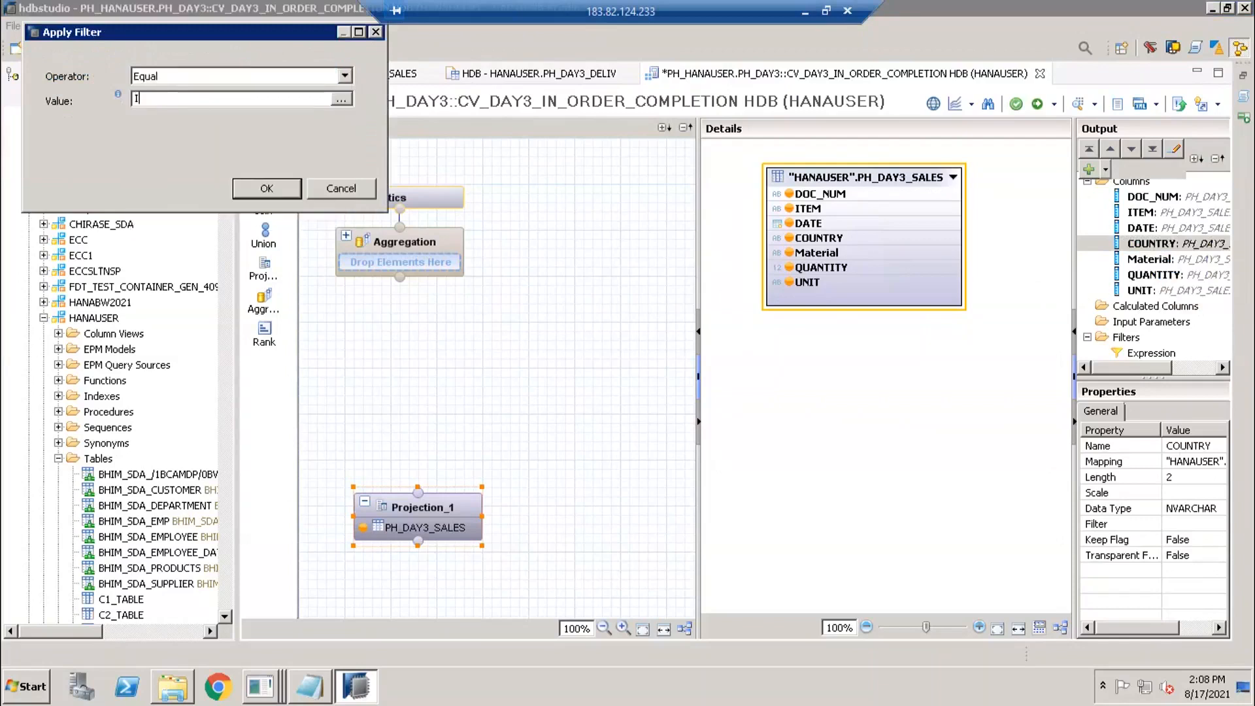
{"action": "type", "text": "IN"}
{"action": "left_click", "coordinate": [265, 191]}
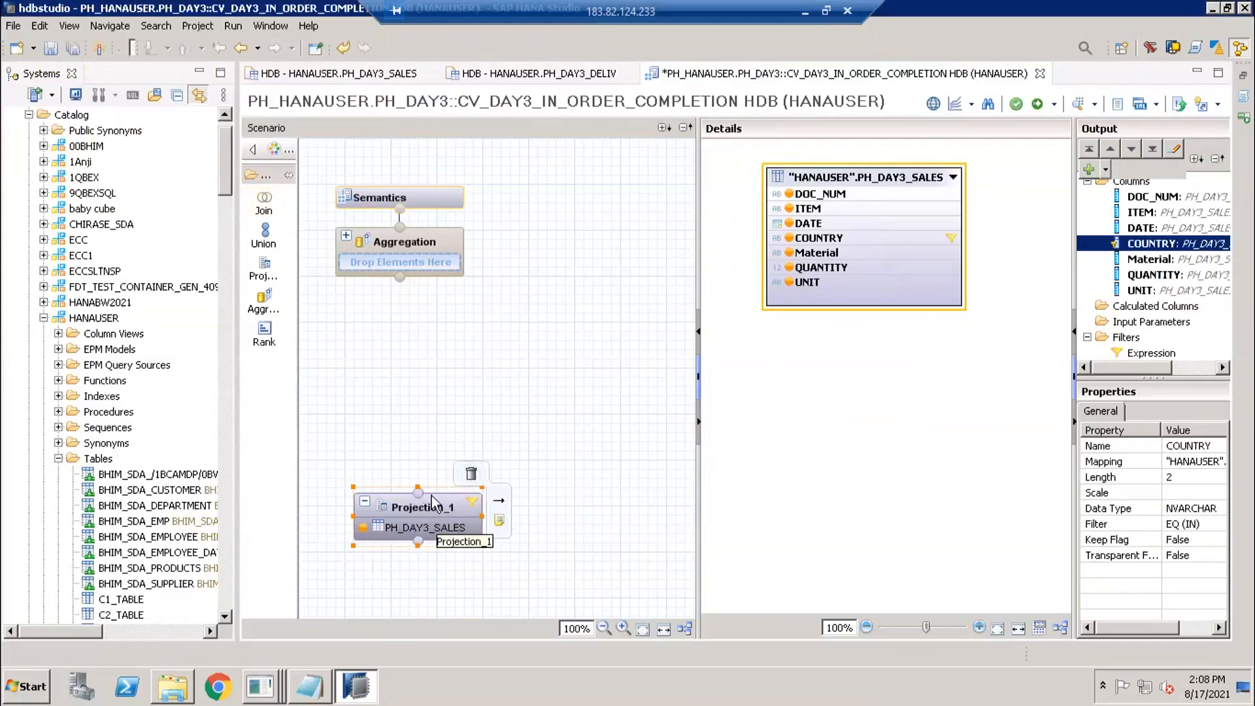
Connect Projection_1 to the Aggregation node and add all of its columns to the aggregation output.
{"action": "left_click", "coordinate": [438, 410]}
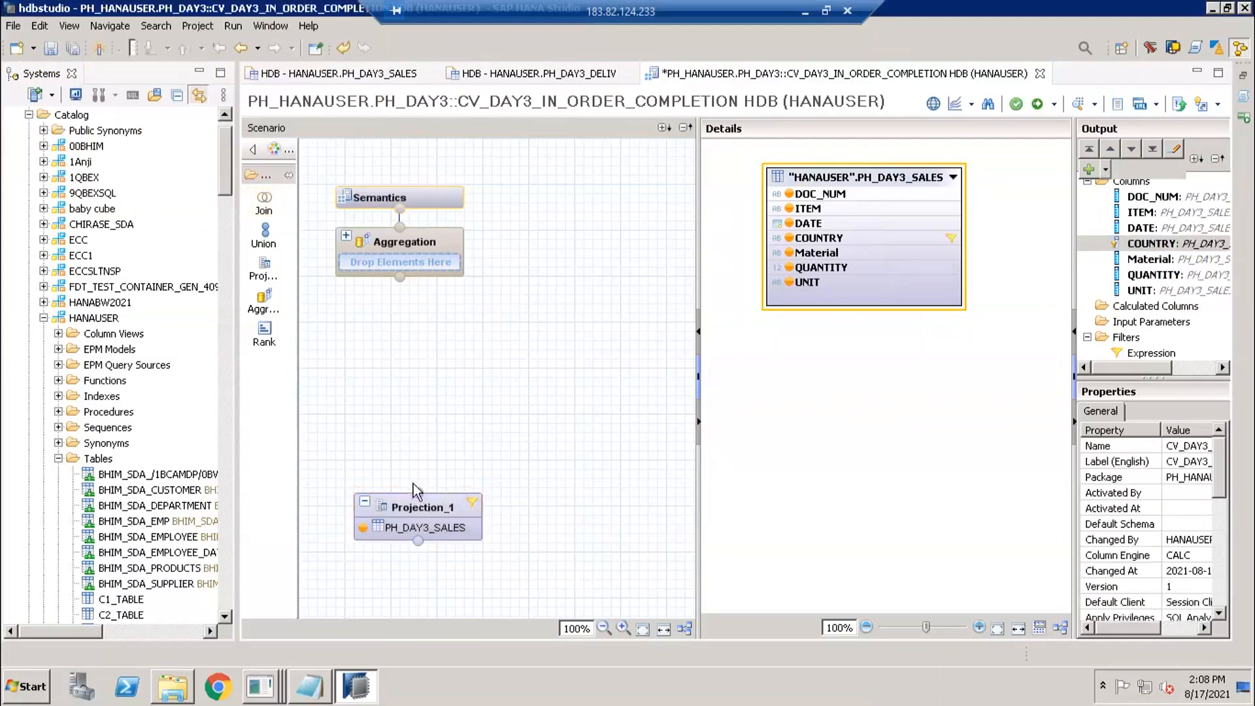
{"action": "mouse_move", "coordinate": [451, 510]}
{"action": "mouse_move", "coordinate": [498, 502]}
{"action": "left_mouse_down"}
{"action": "mouse_move", "coordinate": [495, 433]}
{"action": "mouse_move", "coordinate": [410, 264]}
{"action": "left_mouse_up"}
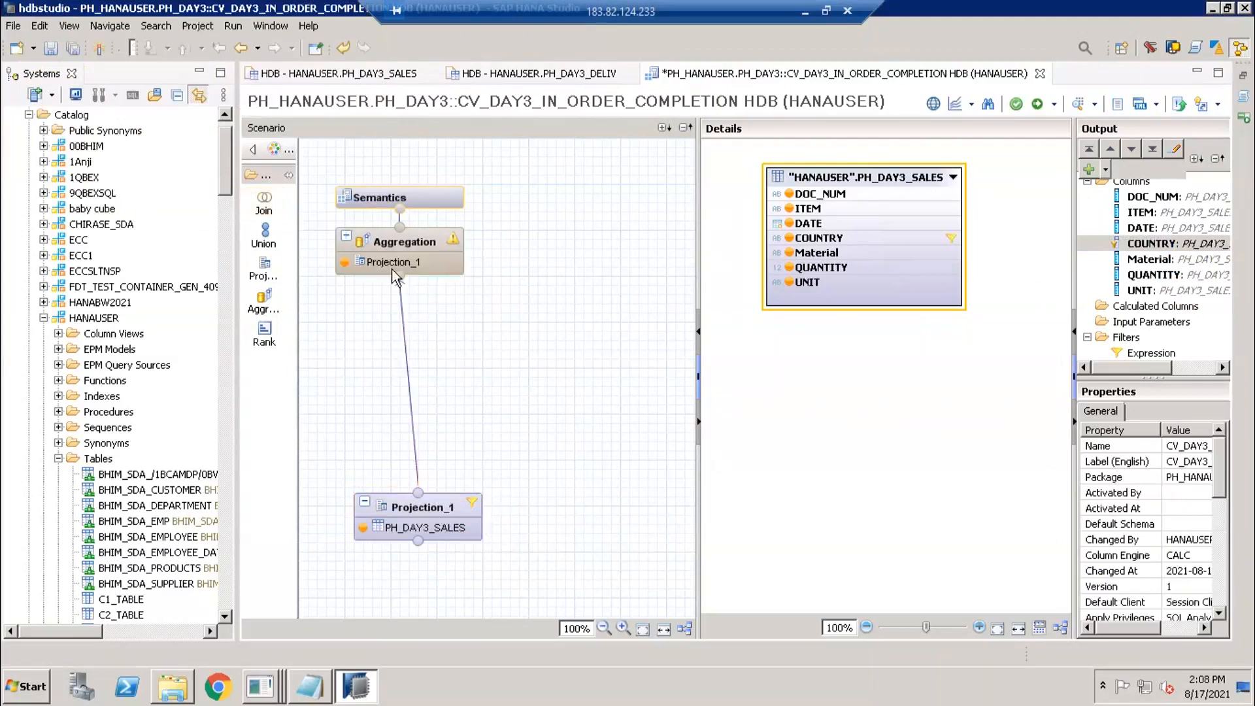
{"action": "left_click", "coordinate": [414, 273]}
{"action": "right_click", "coordinate": [843, 176]}
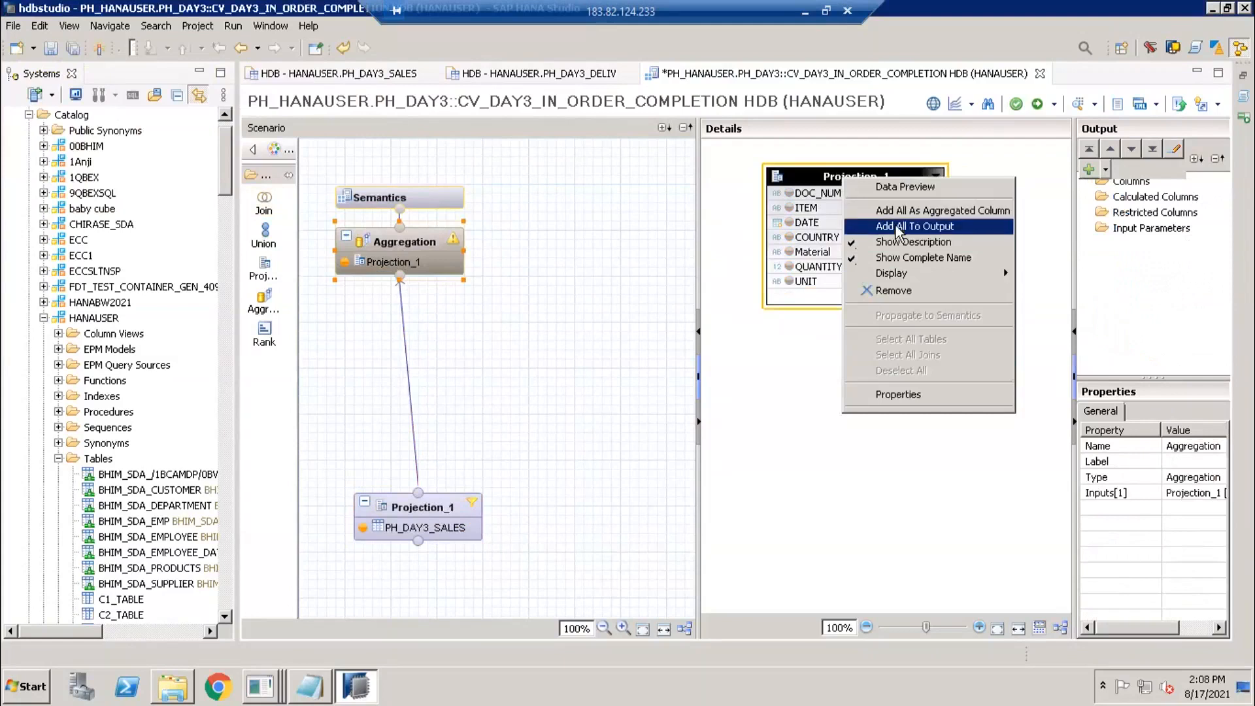
{"action": "left_click", "coordinate": [914, 226]}
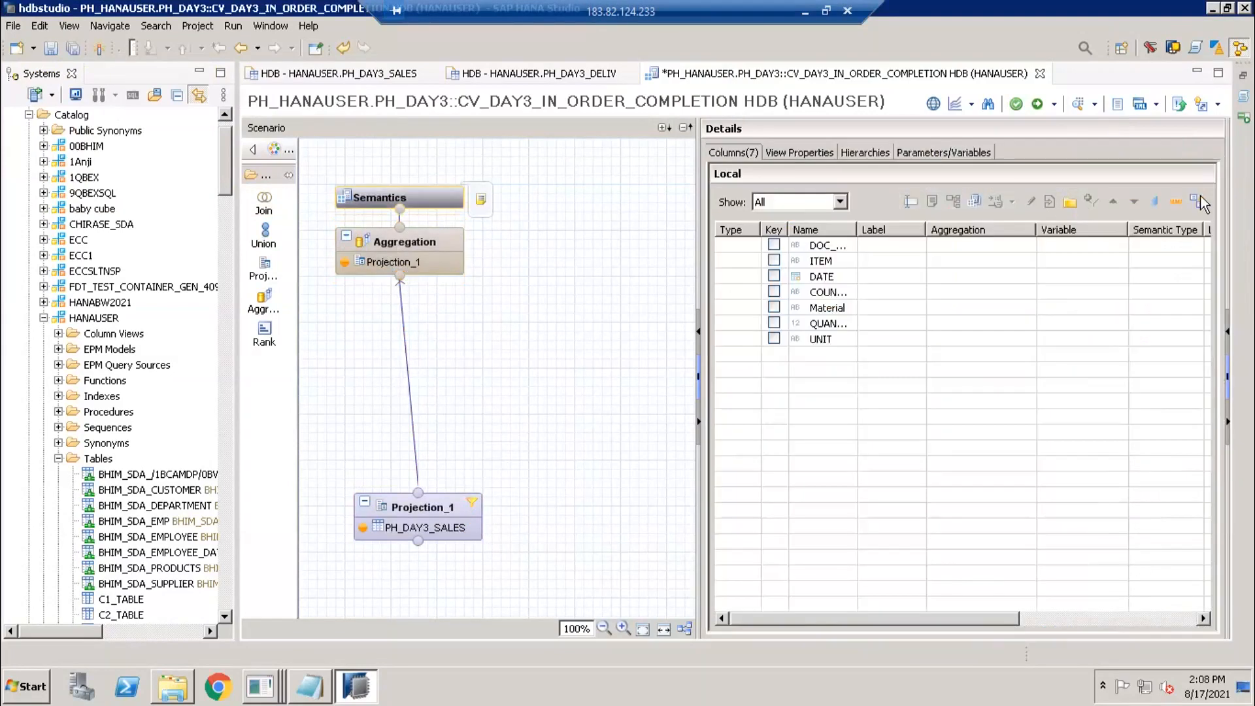
Auto-assign attribute and measure types to the Semantics columns, activate the view, and check the activation in the job log.
{"action": "left_click", "coordinate": [1194, 204]}
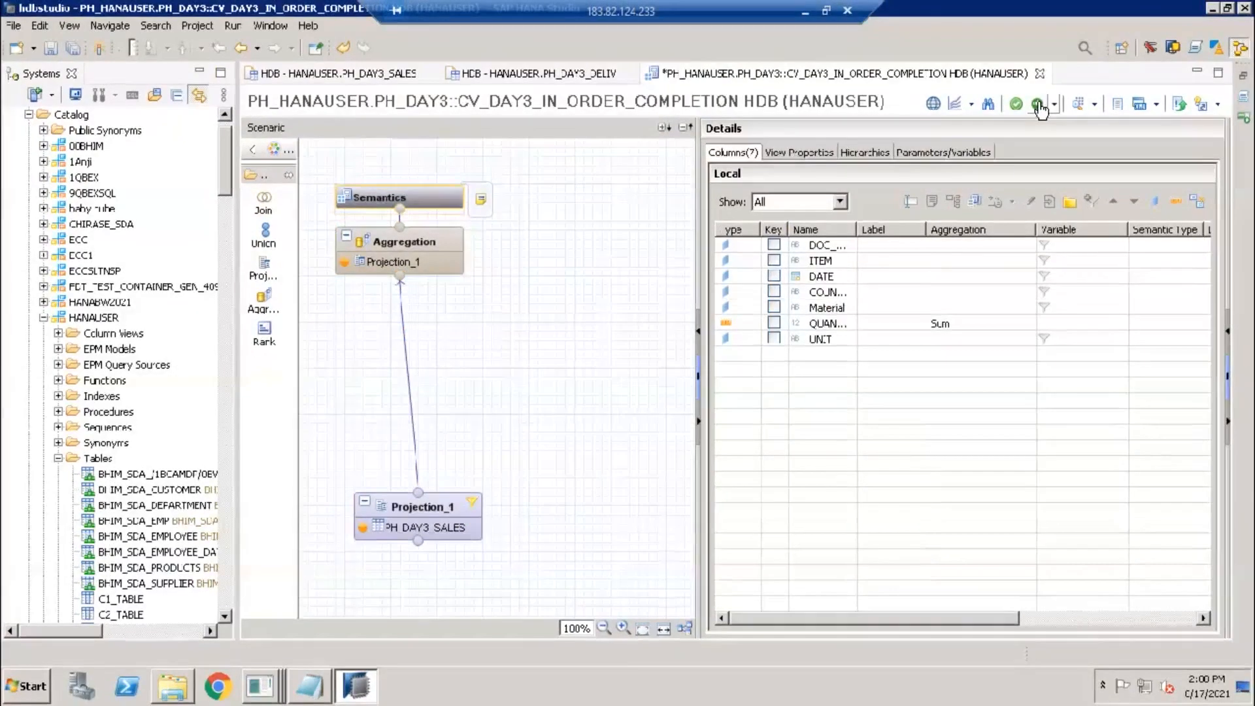
{"action": "left_click", "coordinate": [1037, 103]}
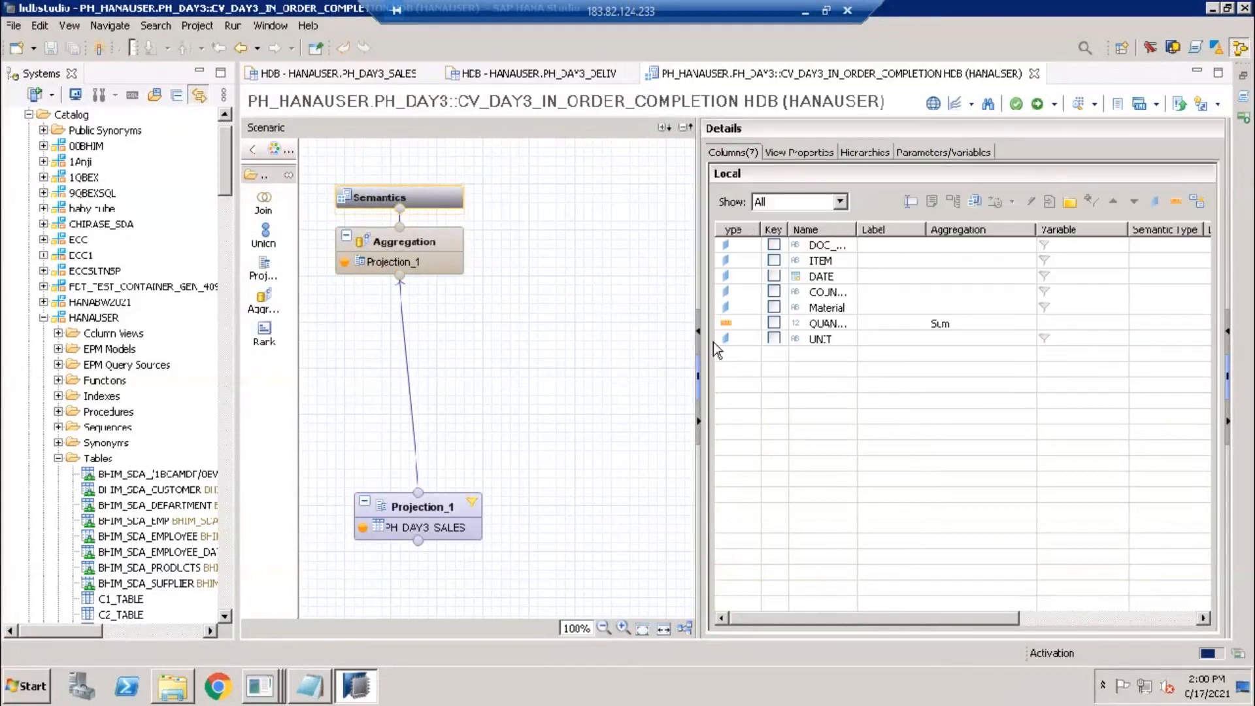
{"action": "left_click", "coordinate": [1243, 96]}
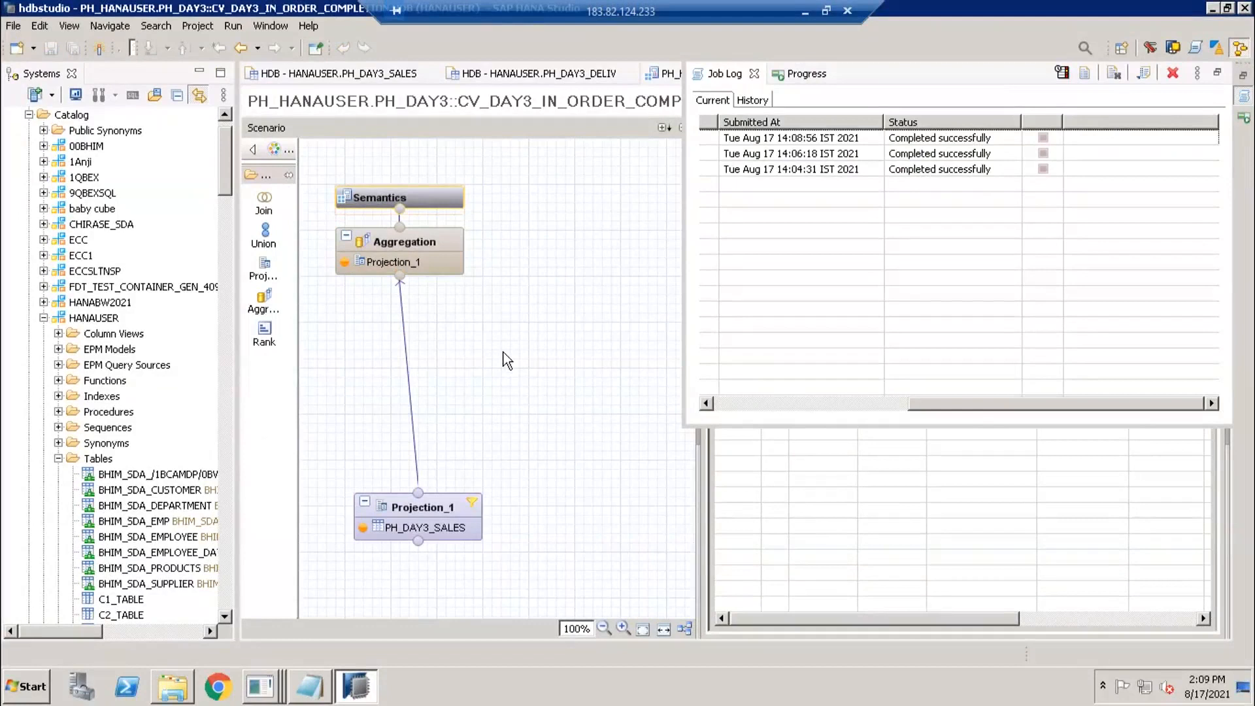
{"action": "left_click", "coordinate": [483, 382]}
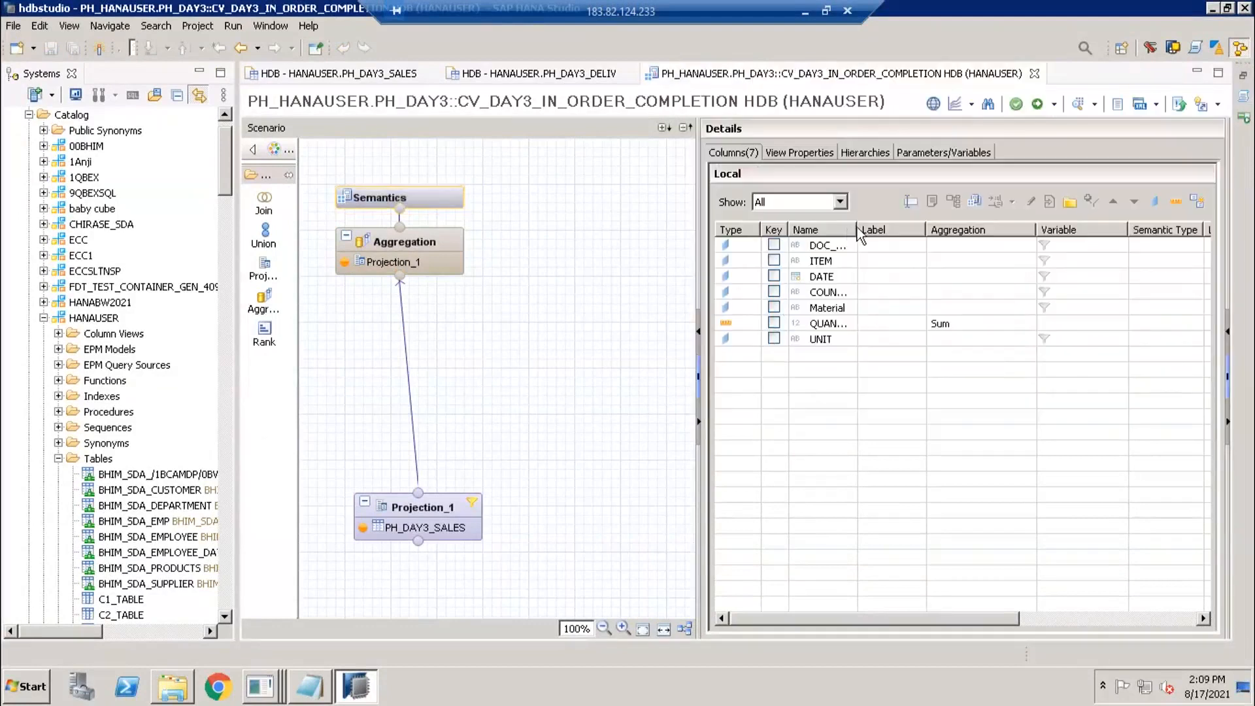
{"action": "left_click_drag", "start_coordinate": [857, 226], "coordinate": [876, 228]}
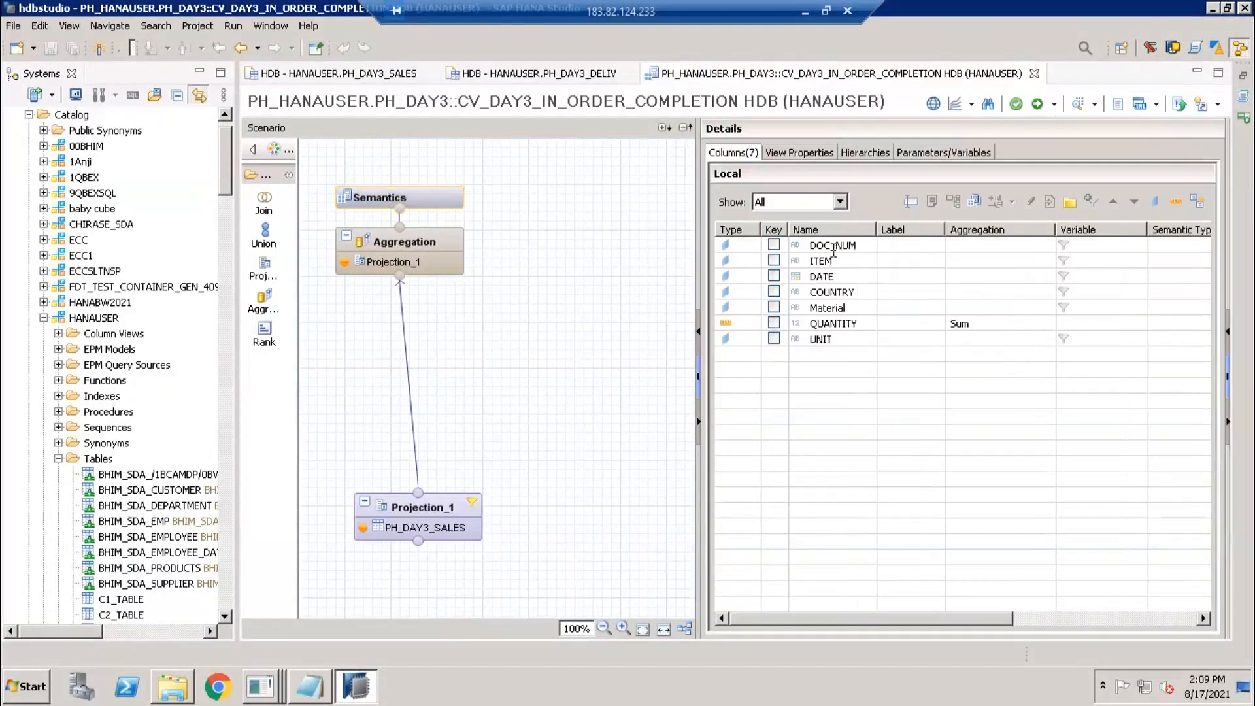
Move Projection_1 slightly up and to the left, consult task 3 in the Excel assignment workbook, and return to HANA Studio.
{"action": "left_click_drag", "start_coordinate": [413, 509], "coordinate": [385, 466]}
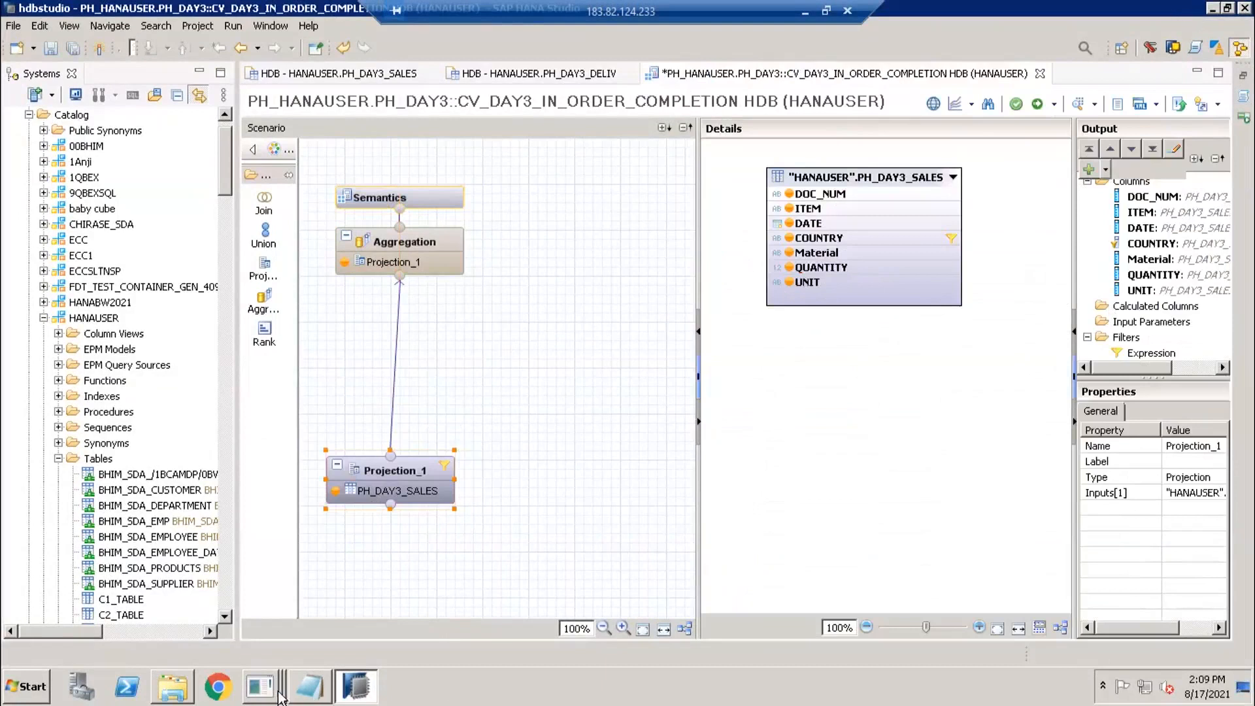
{"action": "left_click", "coordinate": [358, 697]}
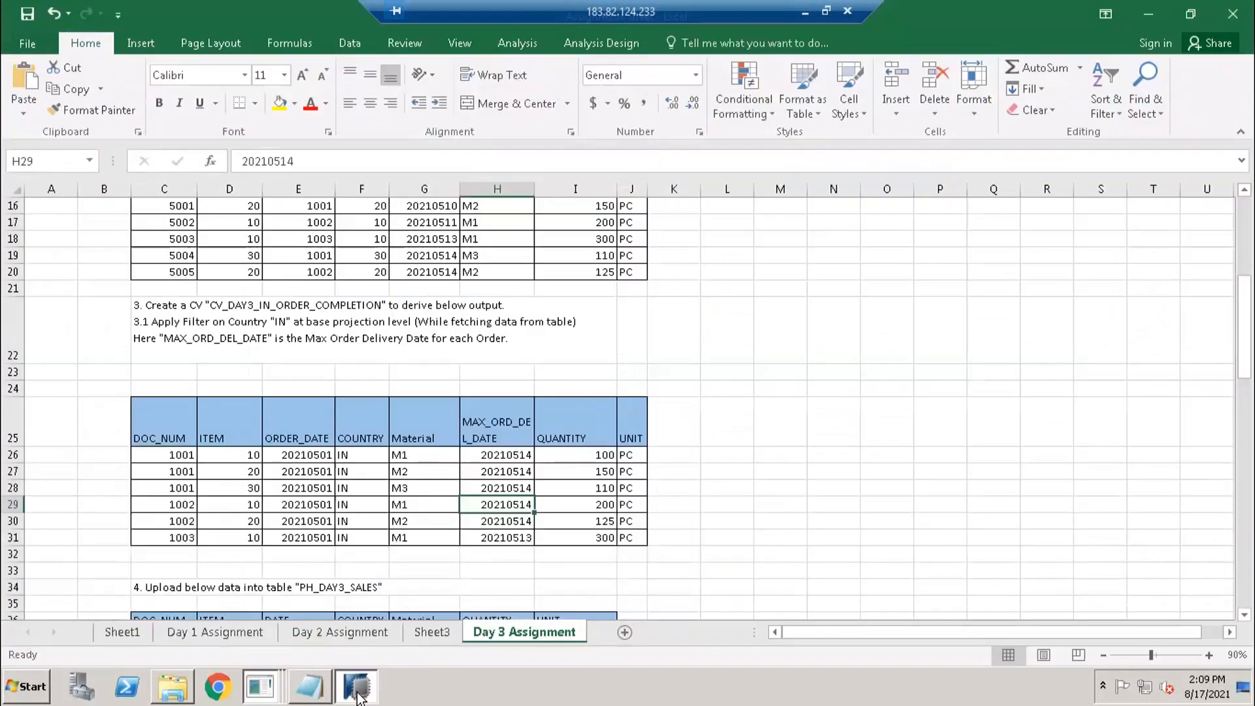
{"action": "left_click", "coordinate": [358, 697]}
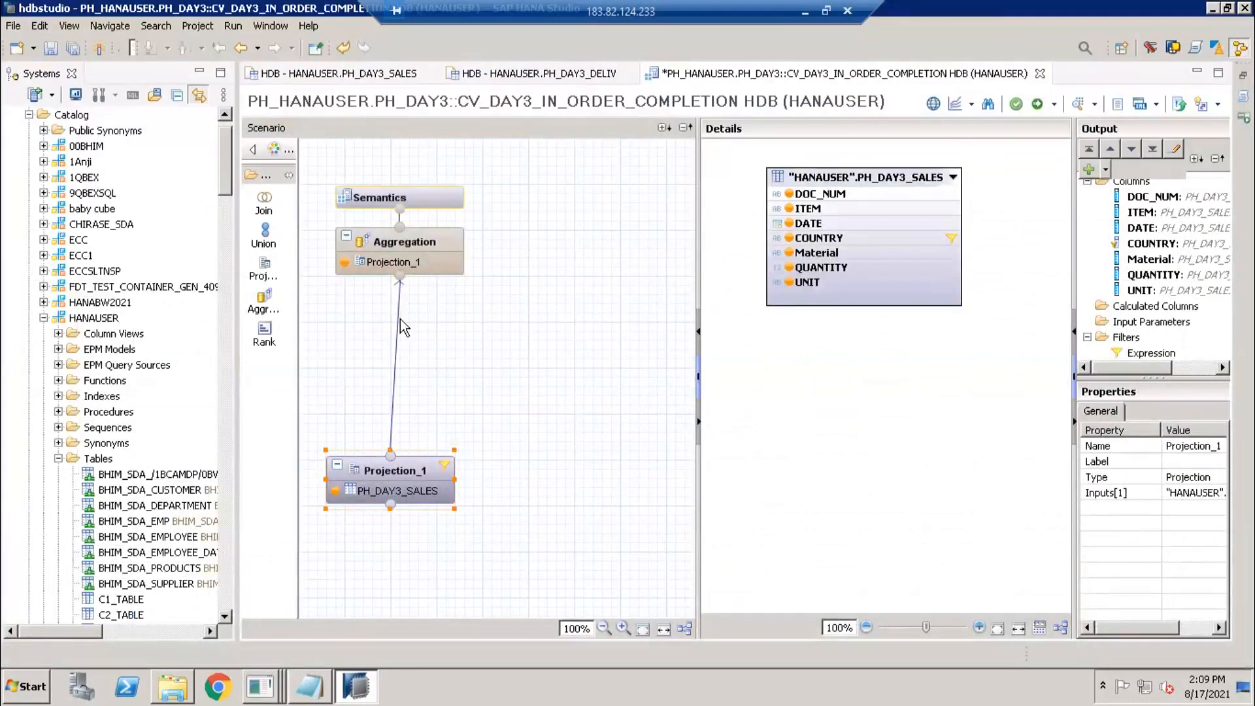
Remove the connection between Projection_1 and the Aggregation node.
{"action": "left_click", "coordinate": [403, 353]}
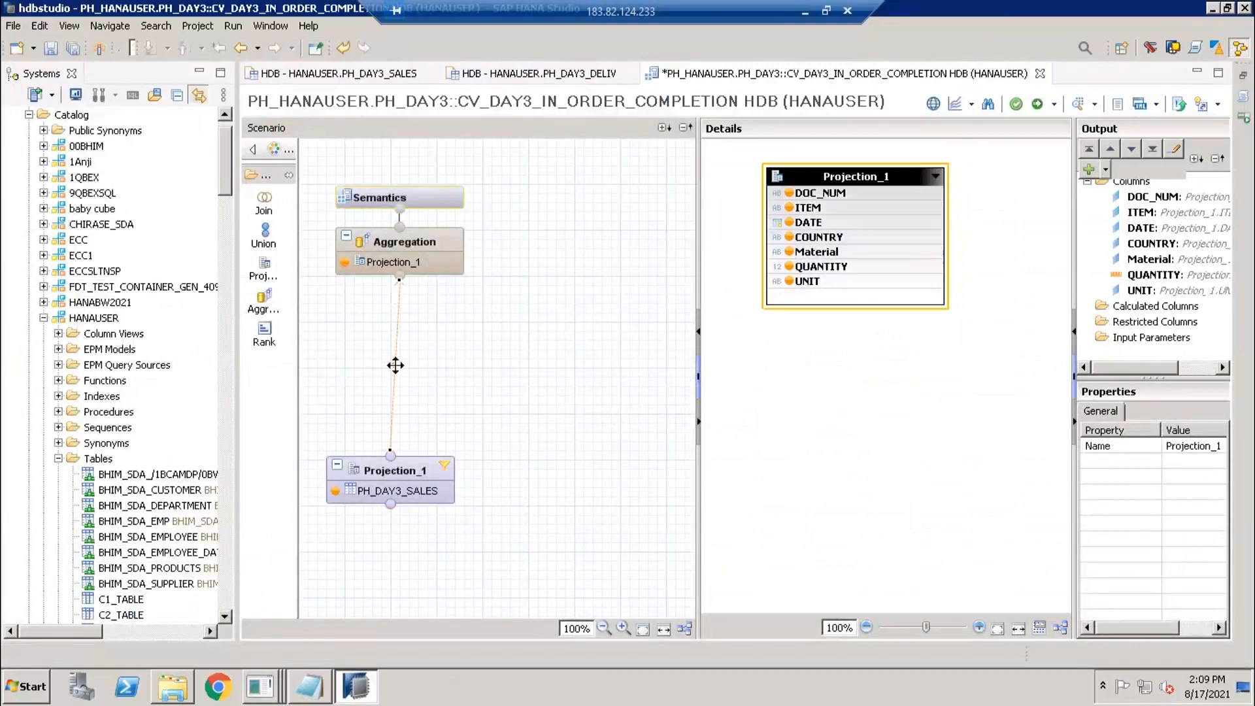
{"action": "right_click", "coordinate": [396, 366]}
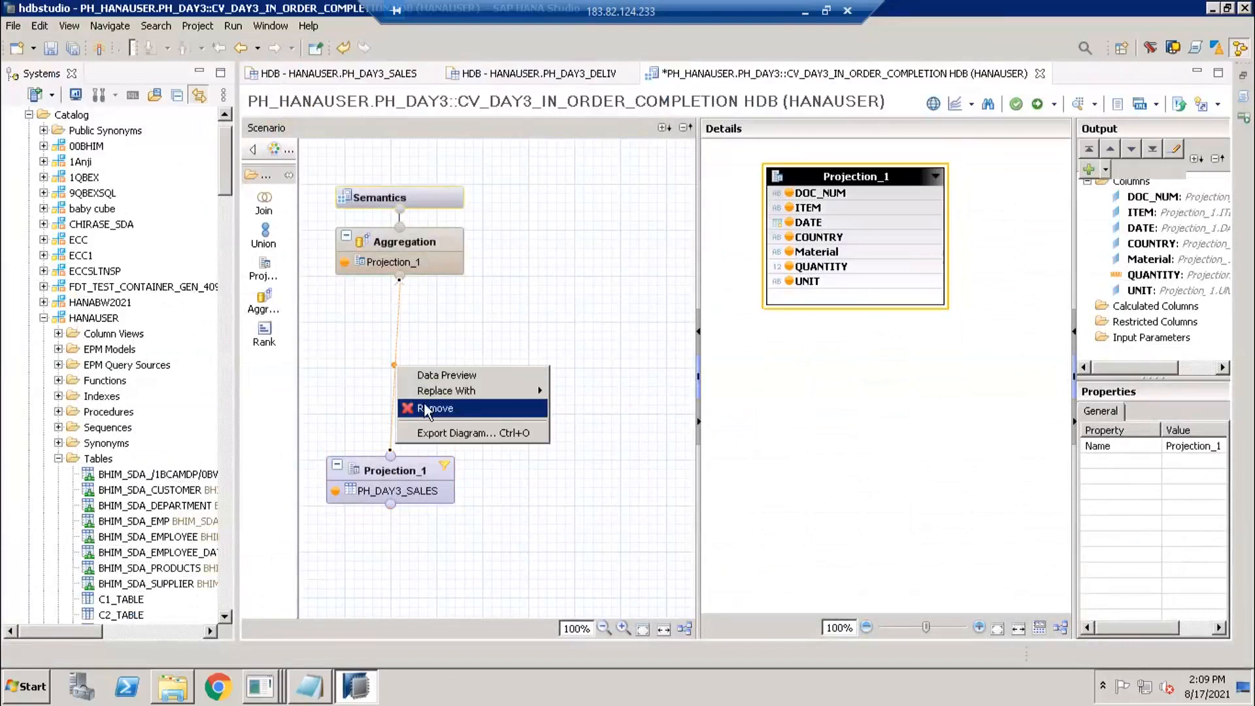
{"action": "key", "text": "Return"}
{"action": "left_click", "coordinate": [706, 348]}
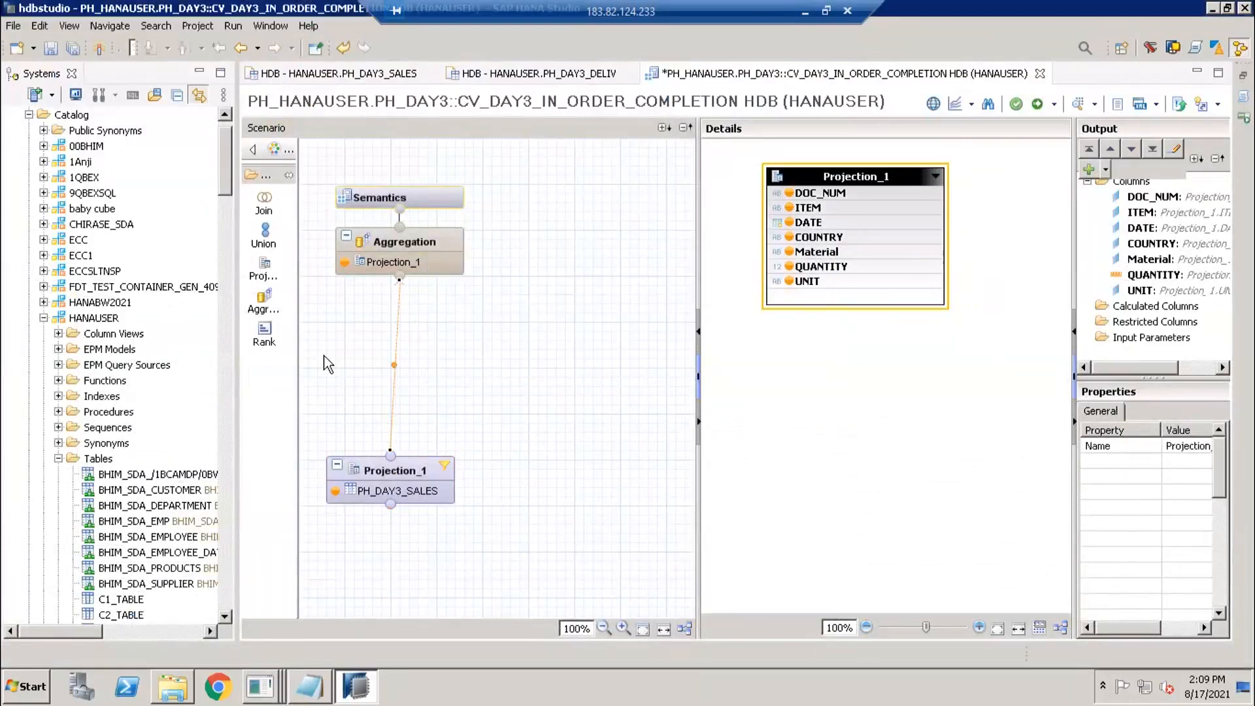
Add a second projection node to the right of Projection_1 and rename Projection_1 to SALES.
{"action": "left_click", "coordinate": [265, 268]}
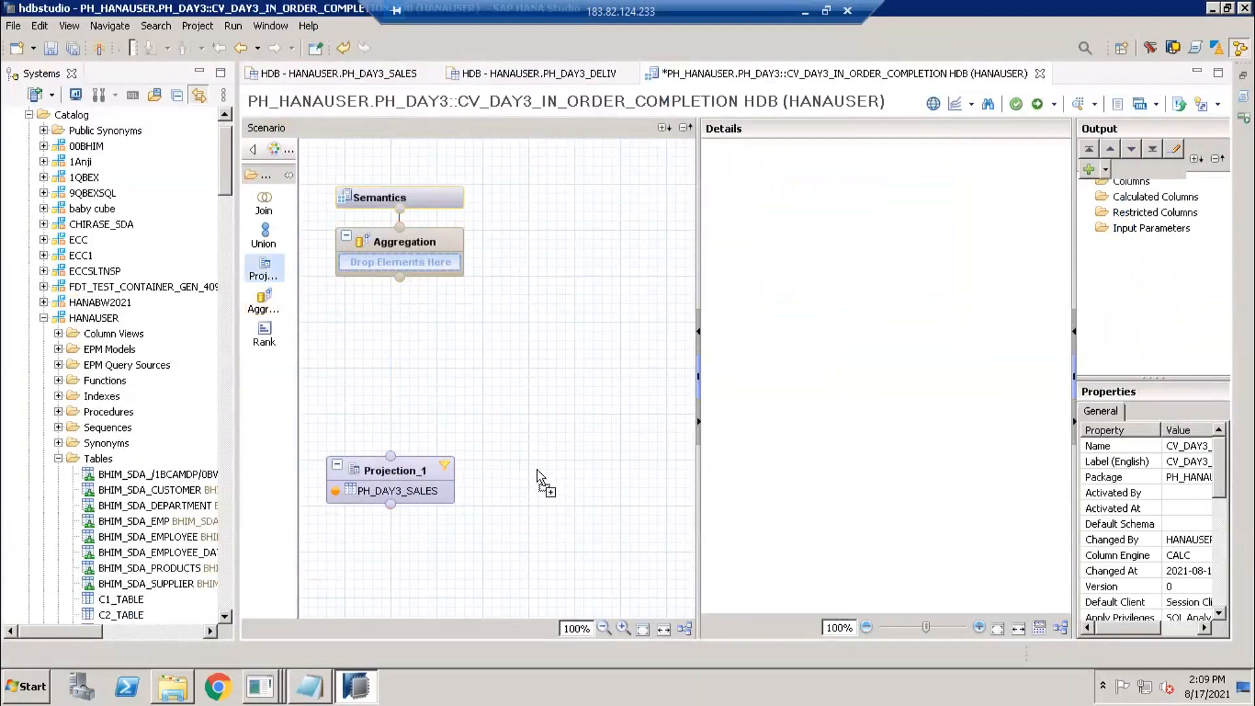
{"action": "left_click", "coordinate": [539, 519]}
{"action": "left_click", "coordinate": [391, 476]}
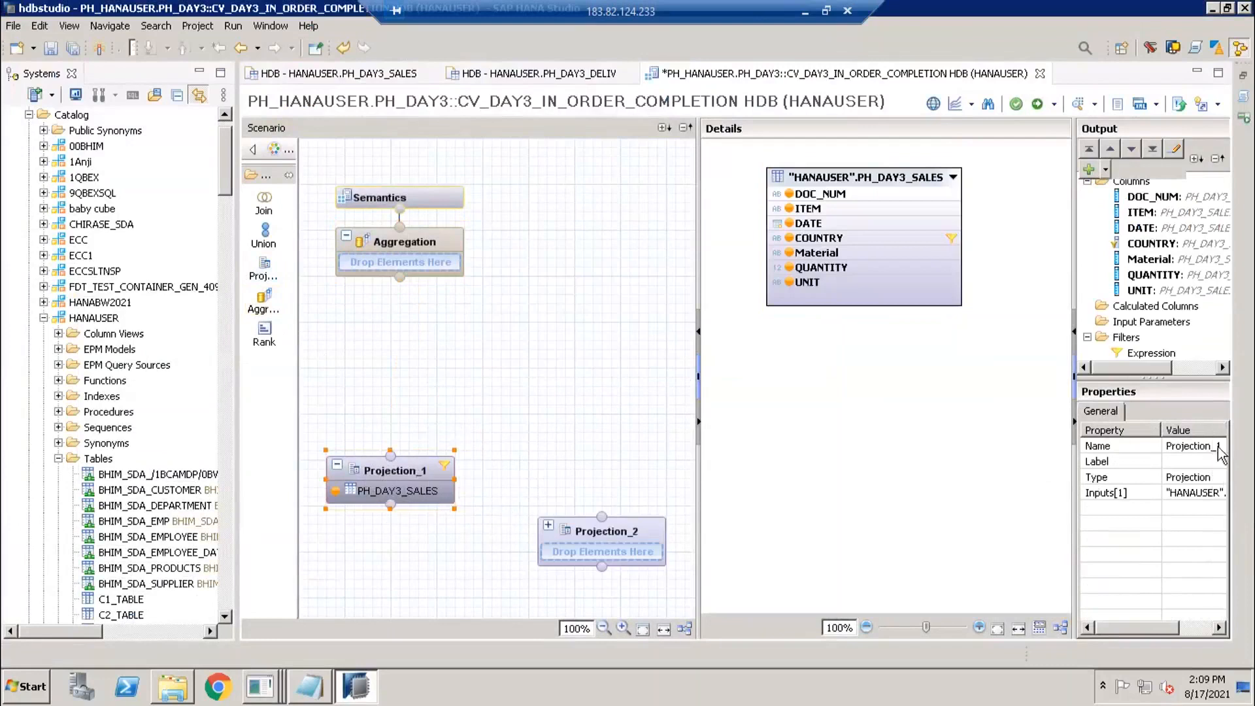
{"action": "left_click", "coordinate": [1185, 446]}
{"action": "type", "text": "SALES"}
{"action": "key", "text": "Return"}
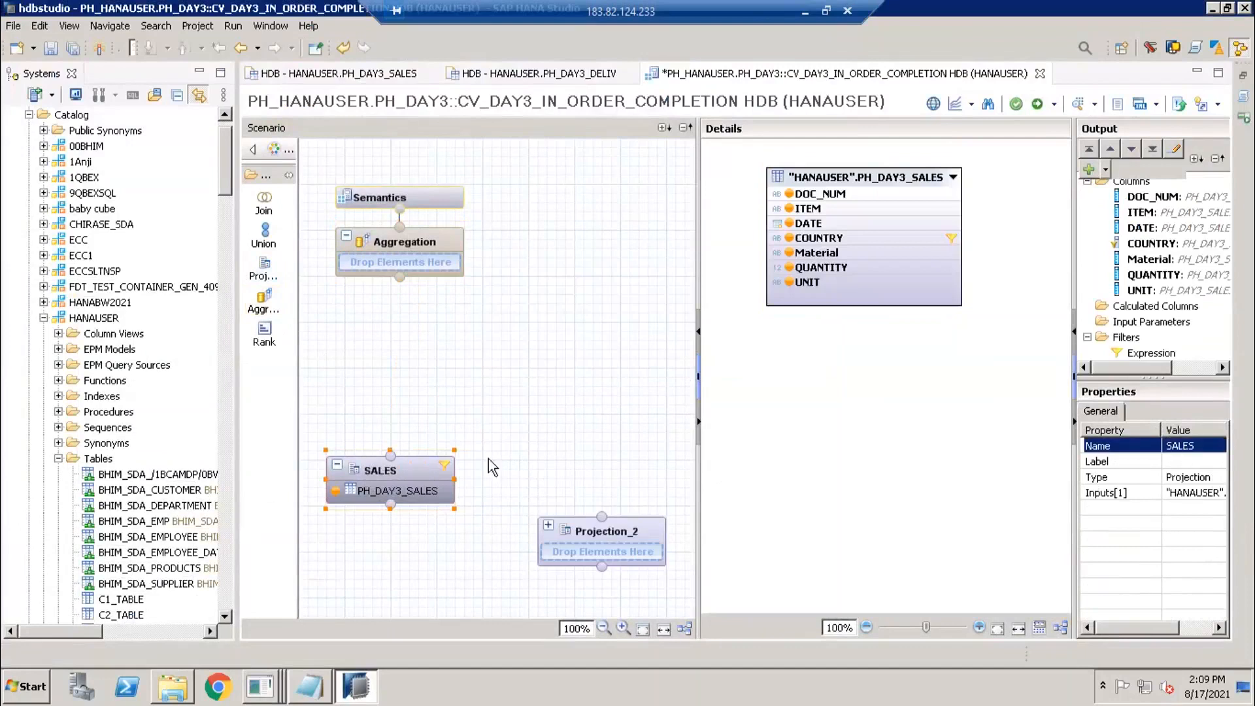
Move Projection_2 level with the SALES node and add the table PH_DAY3_DELIV (HANAUSER) to it.
{"action": "left_click", "coordinate": [614, 532]}
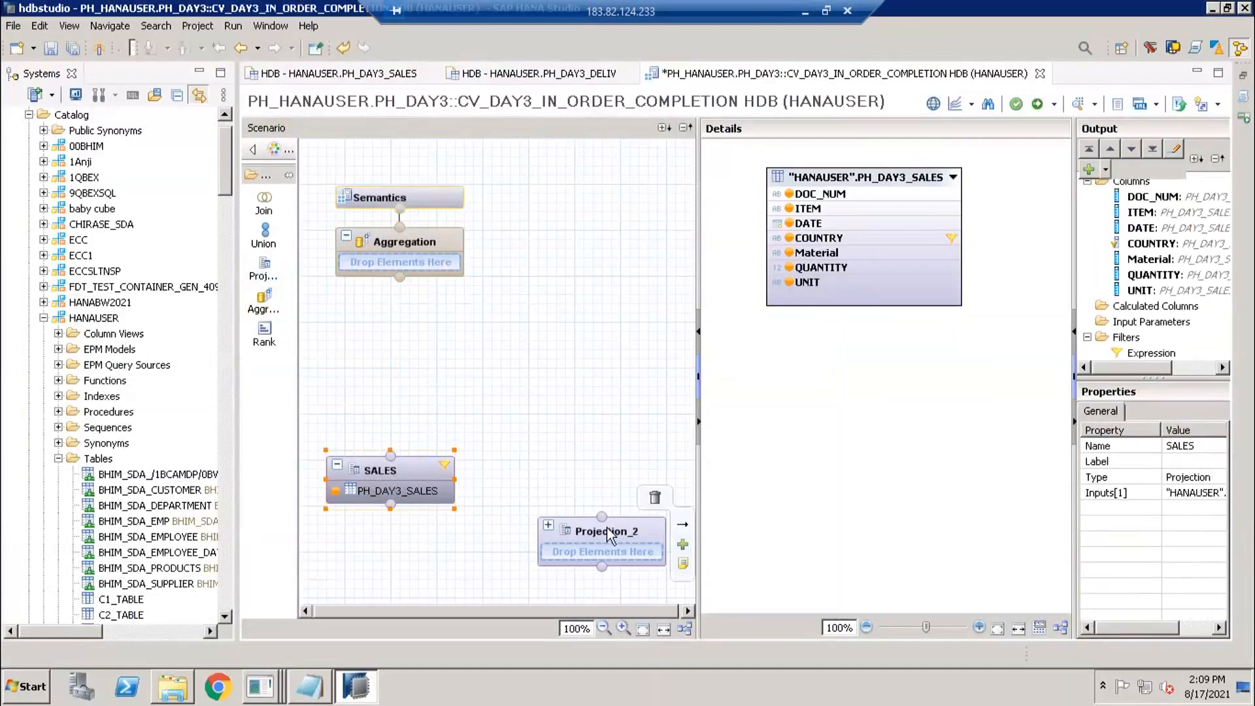
{"action": "left_click_drag", "start_coordinate": [601, 531], "coordinate": [576, 468]}
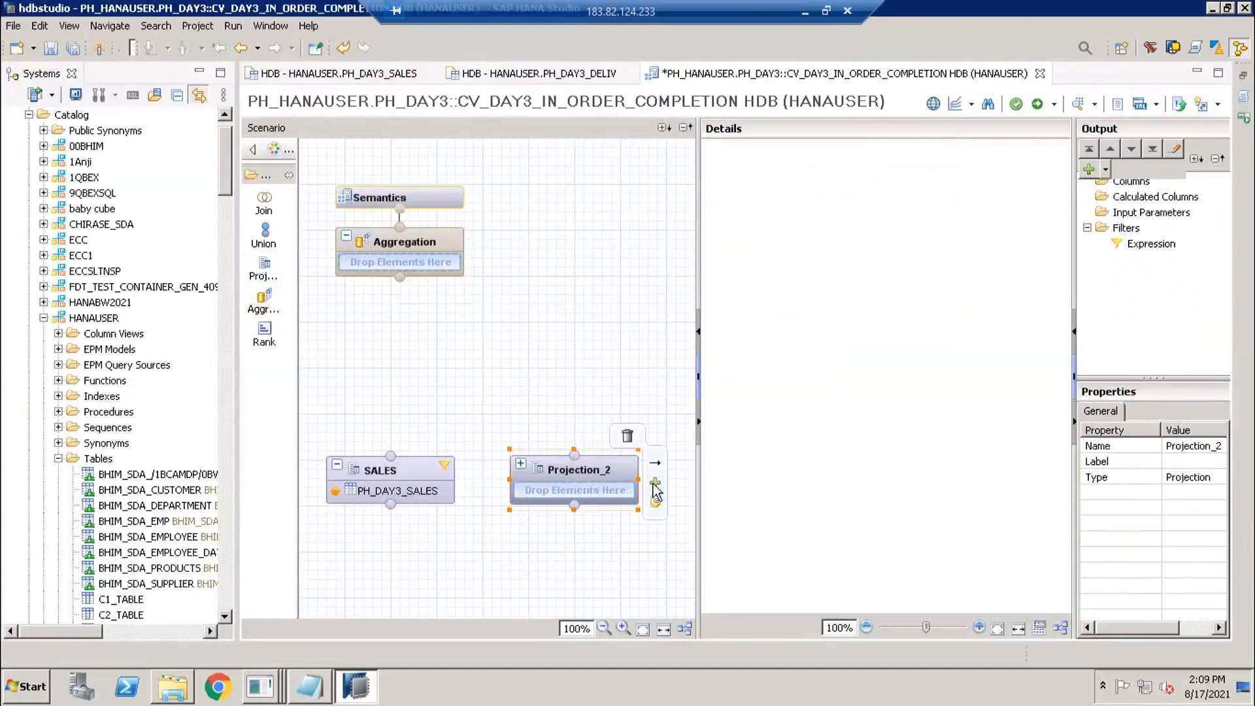
{"action": "left_click", "coordinate": [655, 487]}
{"action": "type", "text": "P"}
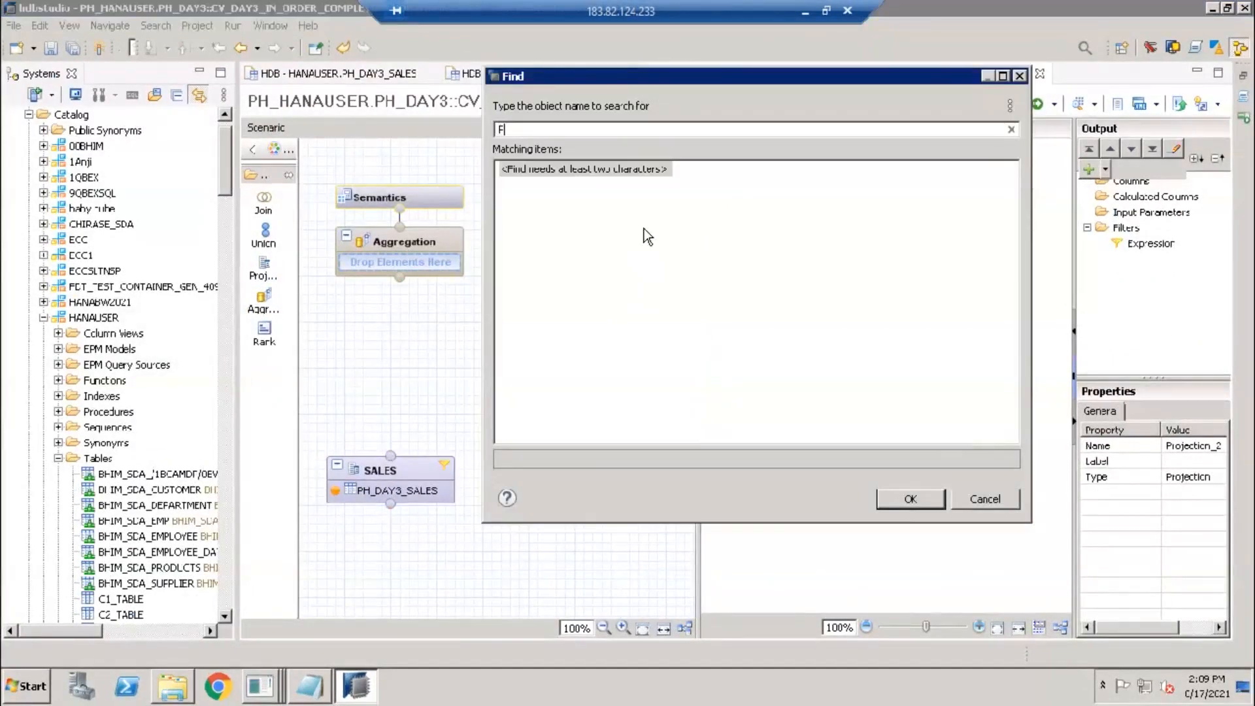
{"action": "type", "text": "H_DAY3"}
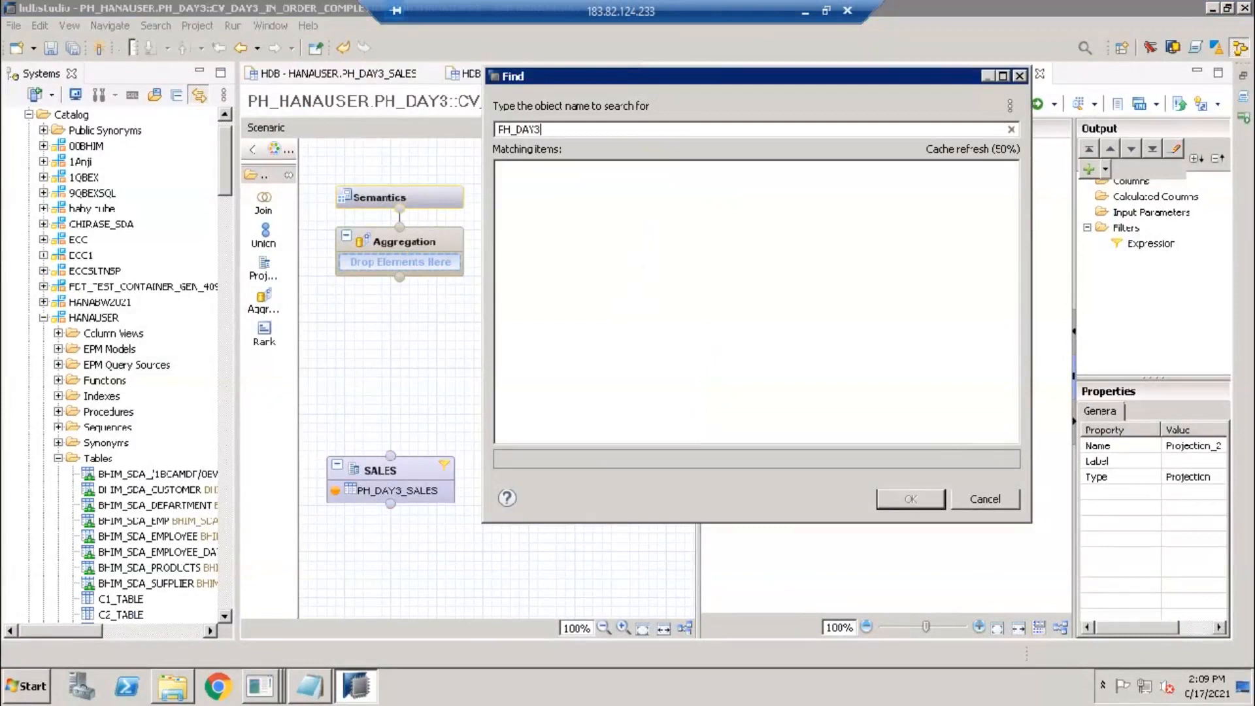
{"action": "type", "text": "_d"}
{"action": "left_click", "coordinate": [597, 170]}
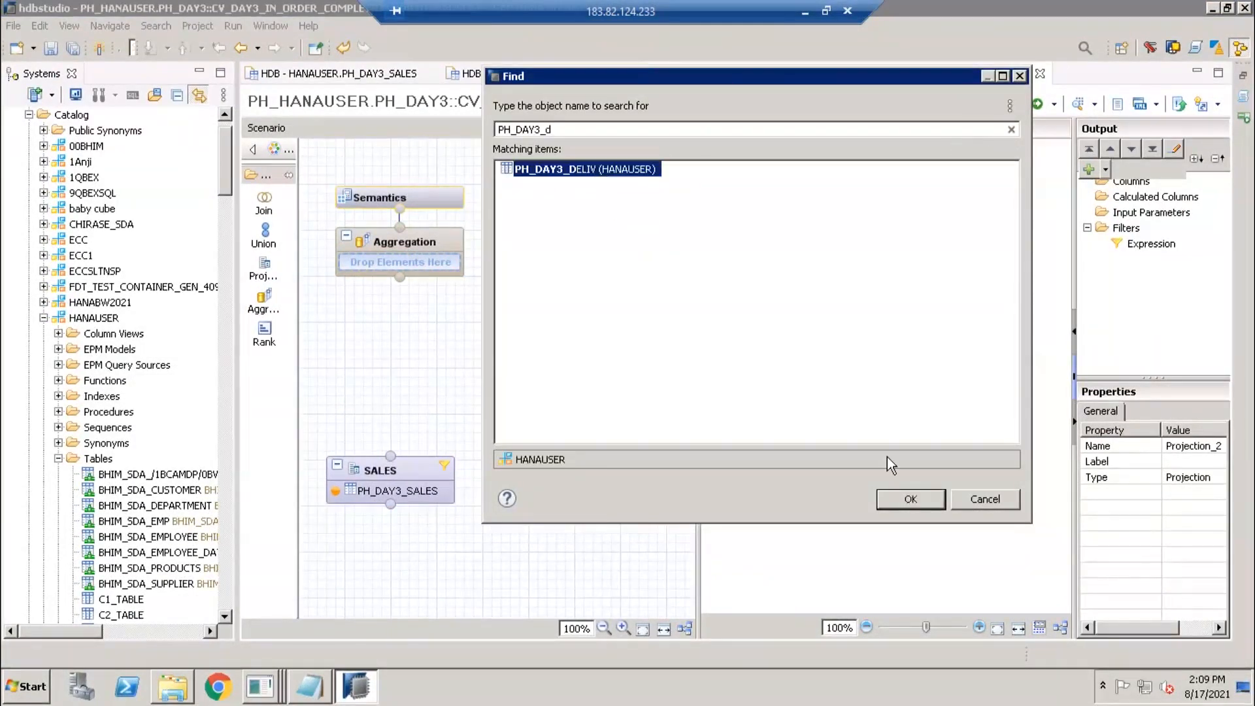
{"action": "left_click", "coordinate": [909, 499]}
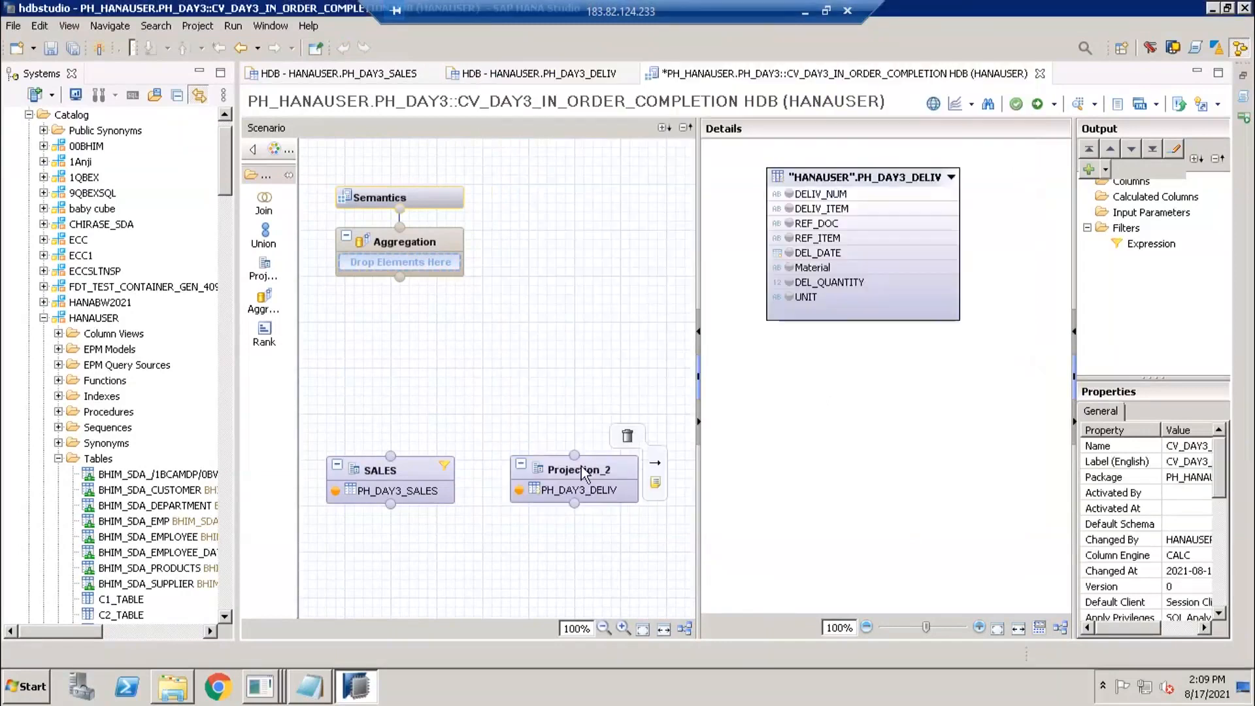
Rename Projection_2 to DELIV and add all columns of PH_DAY3_DELIV to its output.
{"action": "left_click", "coordinate": [584, 473]}
{"action": "left_click", "coordinate": [1205, 446]}
{"action": "type", "text": "D"}
{"action": "key", "text": "Return"}
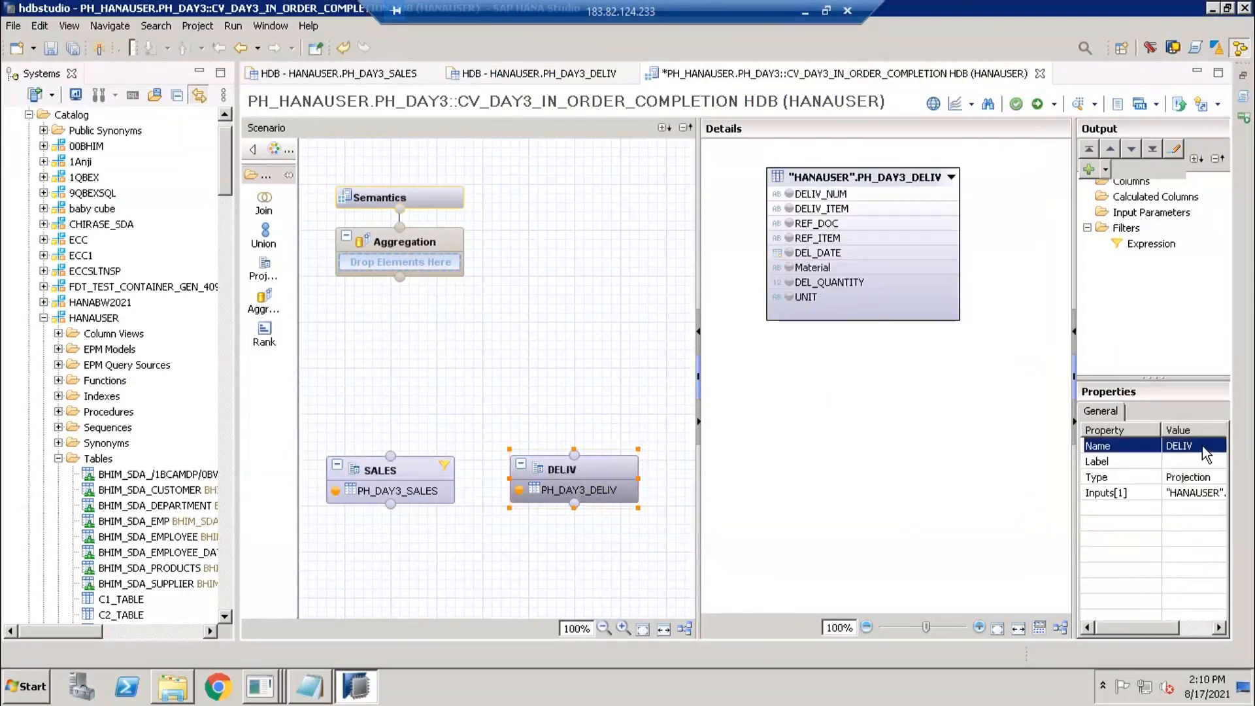
{"action": "right_click", "coordinate": [831, 177]}
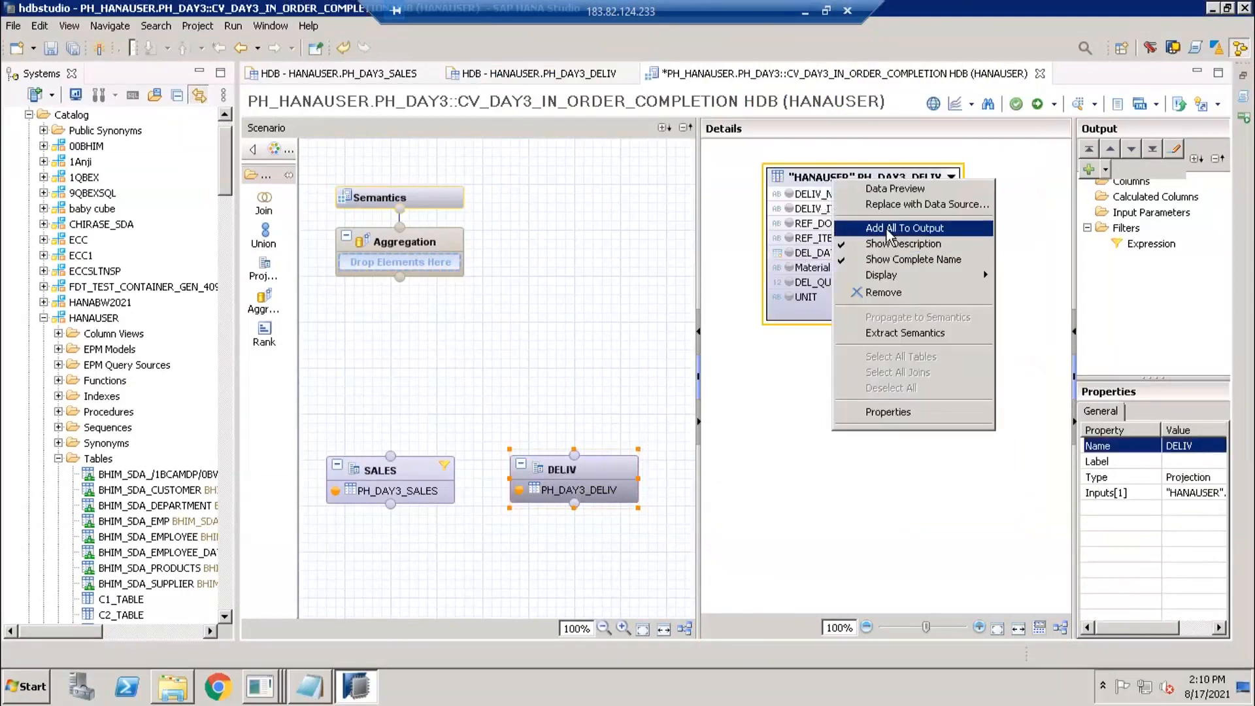
{"action": "left_click", "coordinate": [888, 229]}
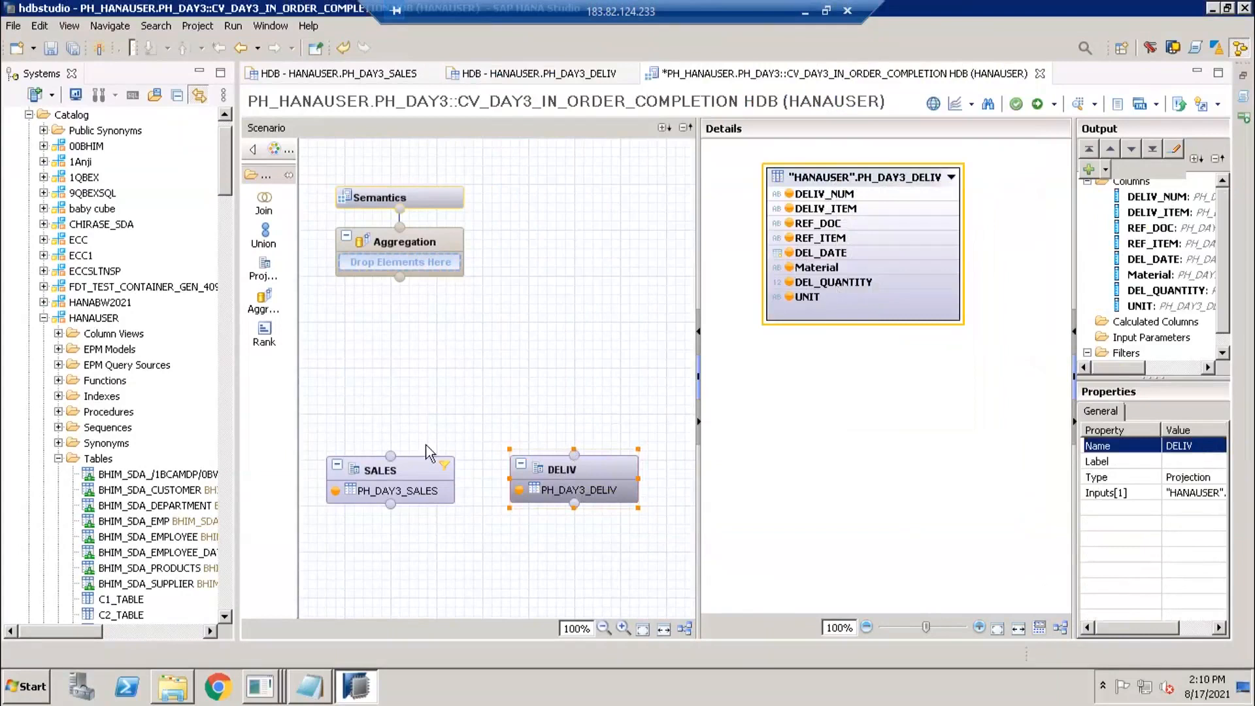
Compare the columns of the SALES and DELIV projections to identify the matching document and item fields.
{"action": "left_click", "coordinate": [428, 487]}
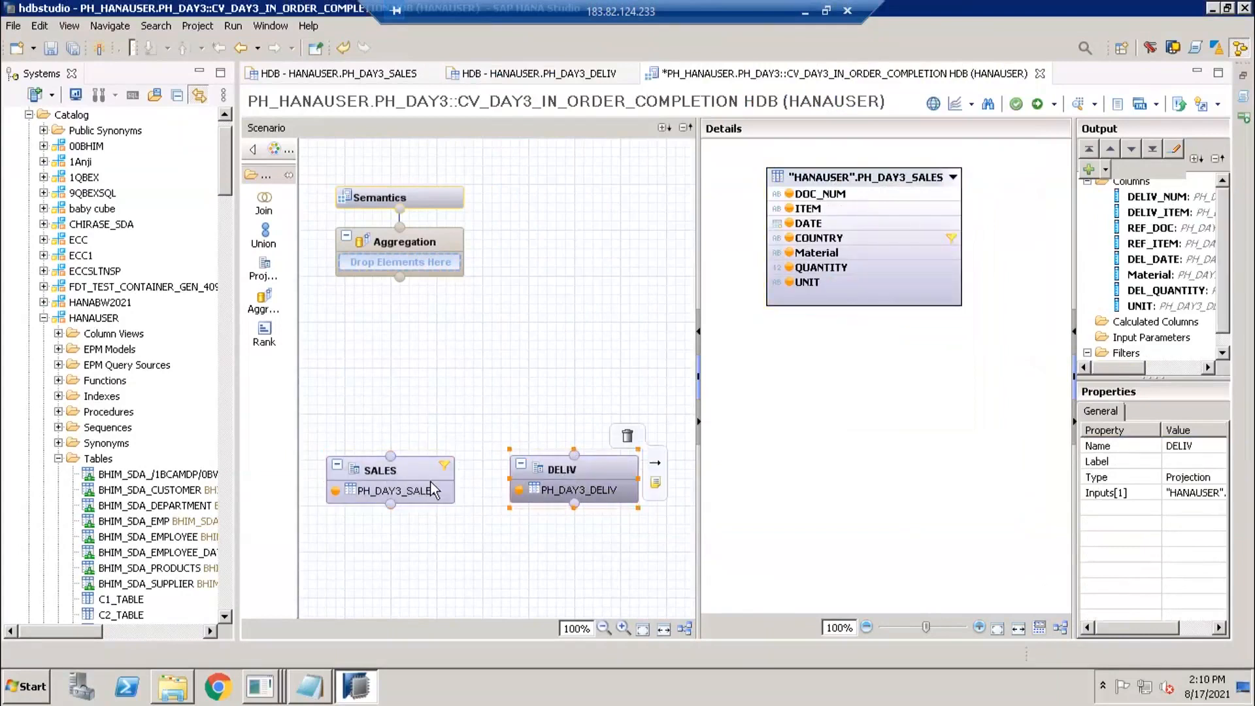
{"action": "left_click", "coordinate": [436, 476]}
{"action": "left_click", "coordinate": [575, 476]}
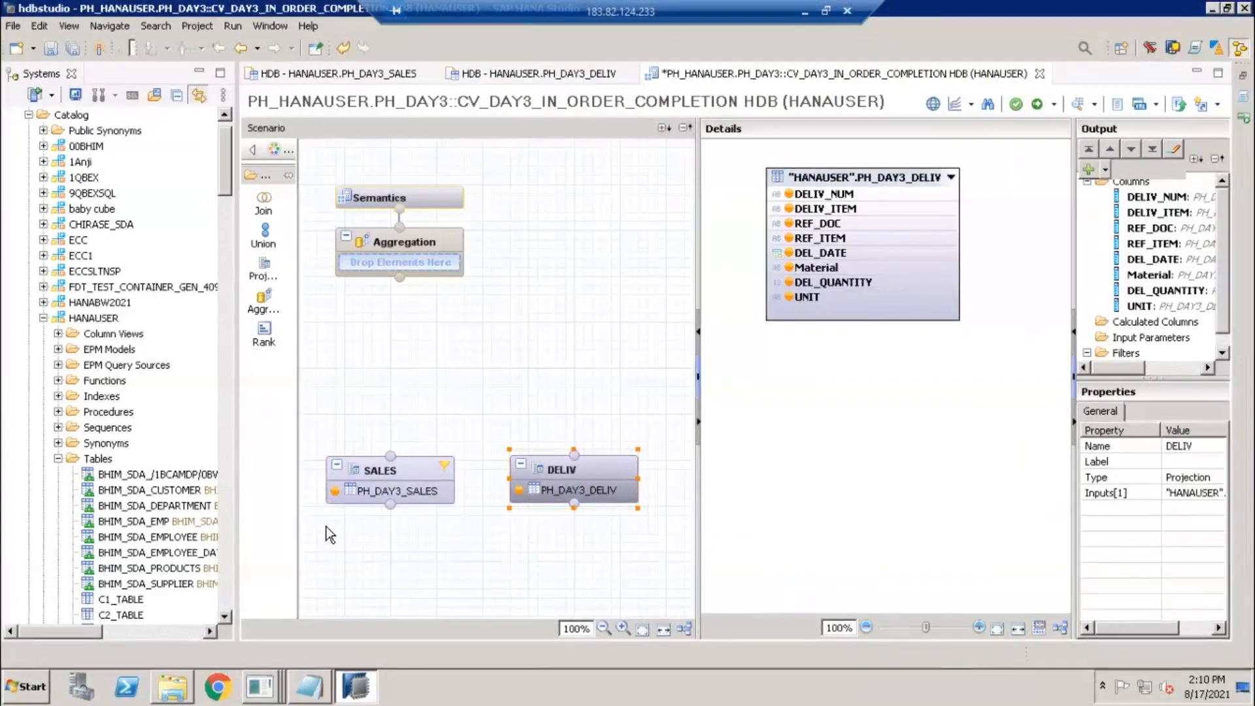
{"action": "left_click", "coordinate": [402, 472]}
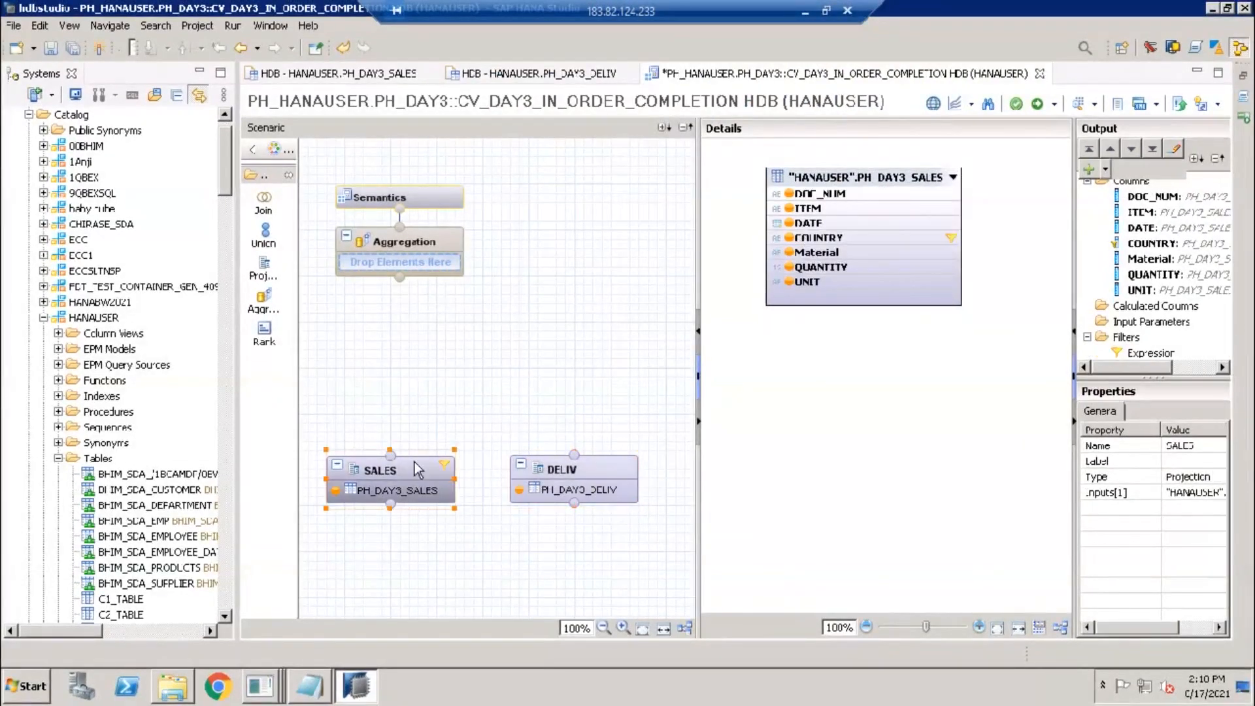
{"action": "left_click", "coordinate": [551, 485]}
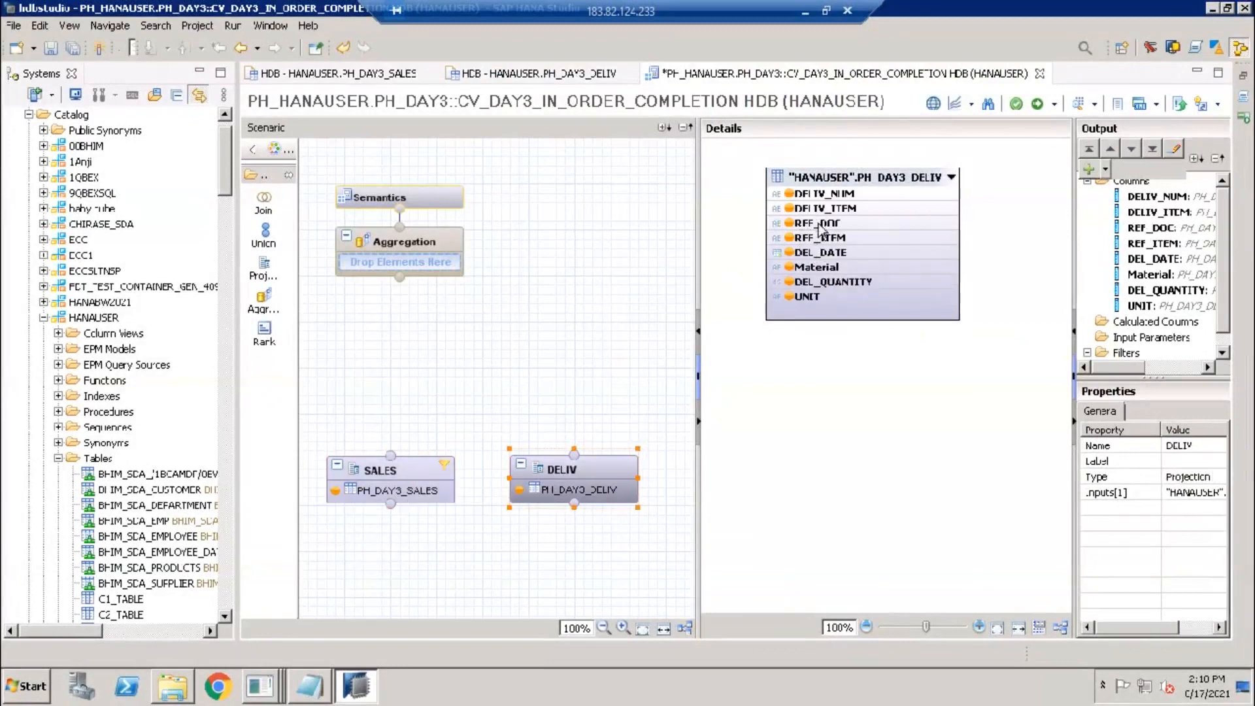
{"action": "mouse_move", "coordinate": [832, 252]}
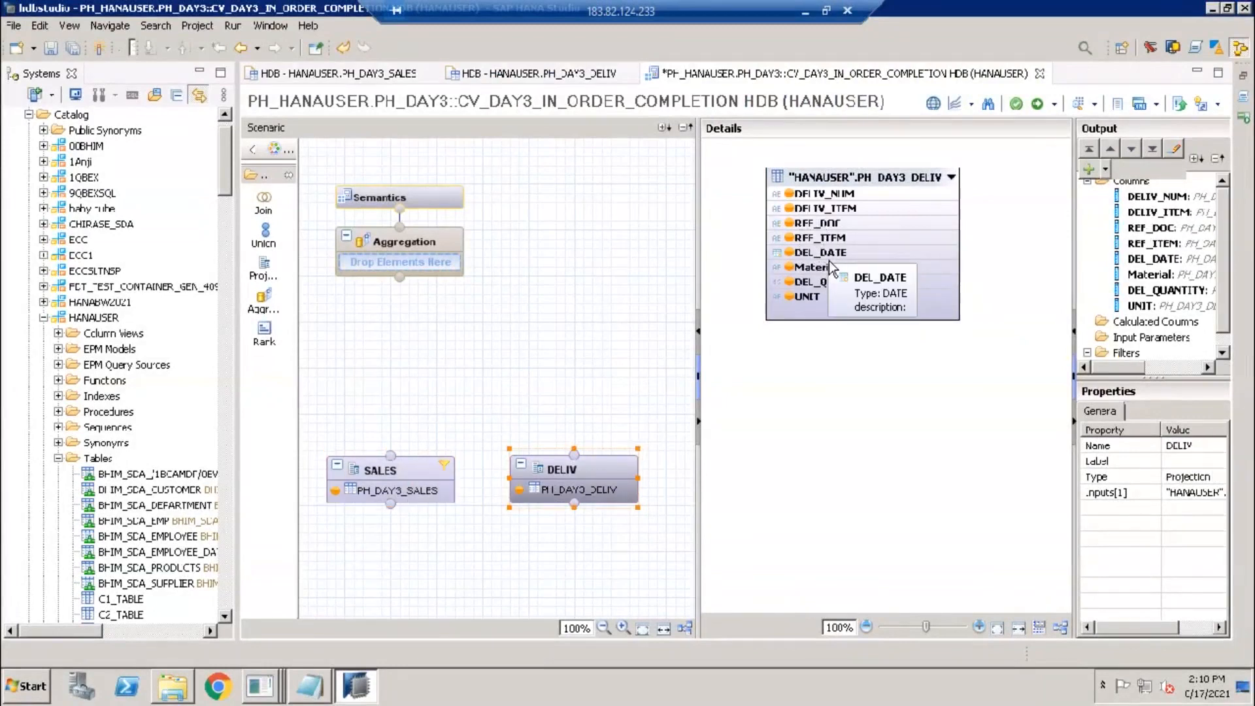
Add a join node above the SALES and DELIV projections and connect SALES to it.
{"action": "left_click", "coordinate": [264, 201]}
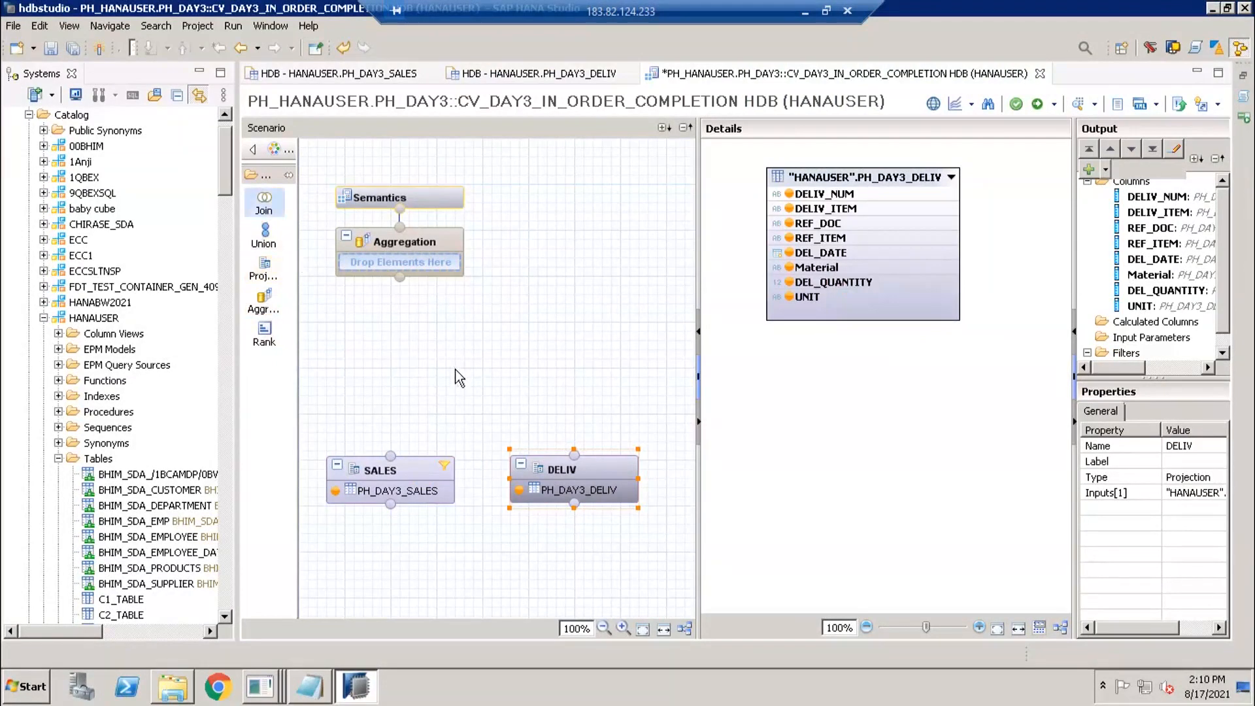
{"action": "left_click", "coordinate": [505, 418]}
{"action": "left_click_drag", "start_coordinate": [505, 421], "coordinate": [445, 353]}
{"action": "mouse_move", "coordinate": [463, 472]}
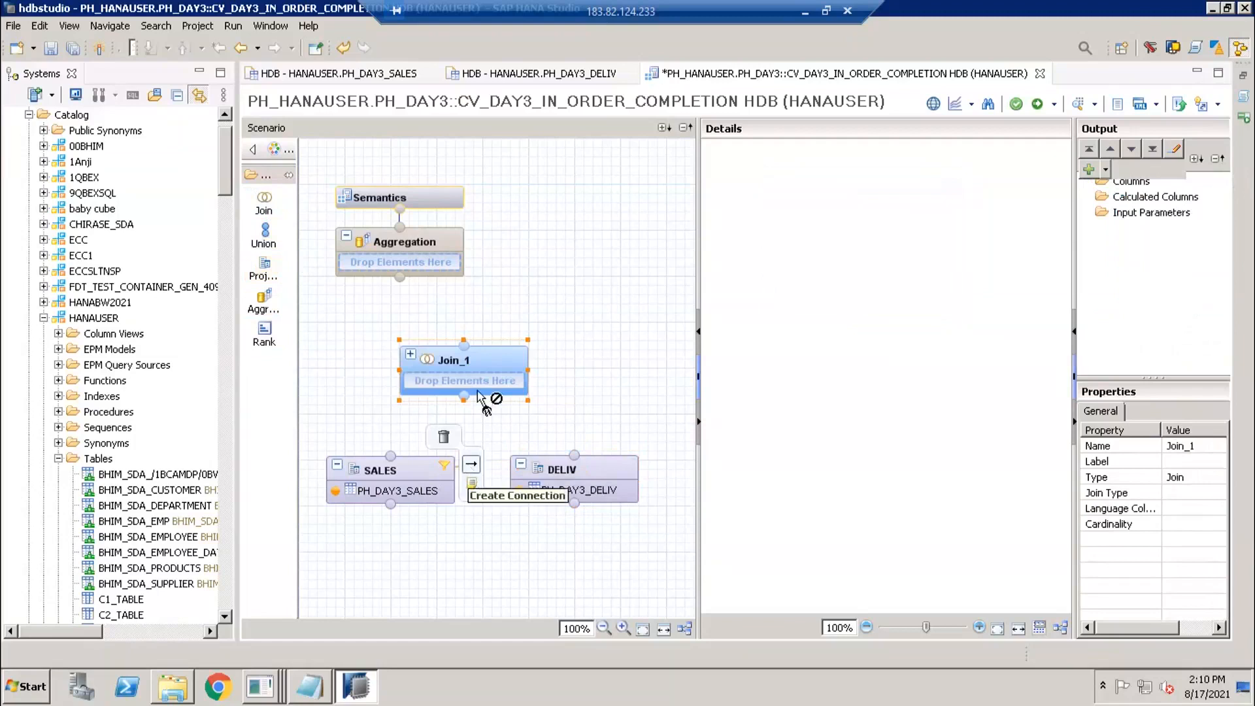
{"action": "left_click_drag", "start_coordinate": [470, 466], "coordinate": [469, 375]}
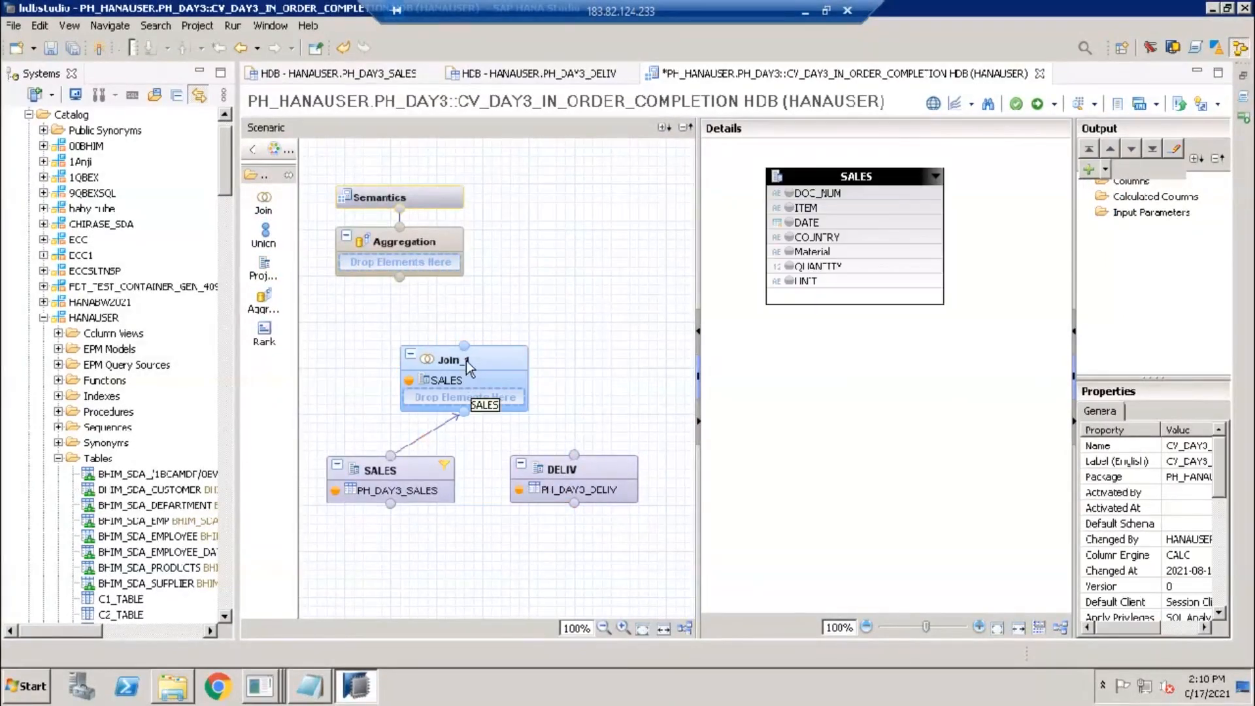
Add all SALES columns to the output of Join_1.
{"action": "left_click", "coordinate": [465, 361]}
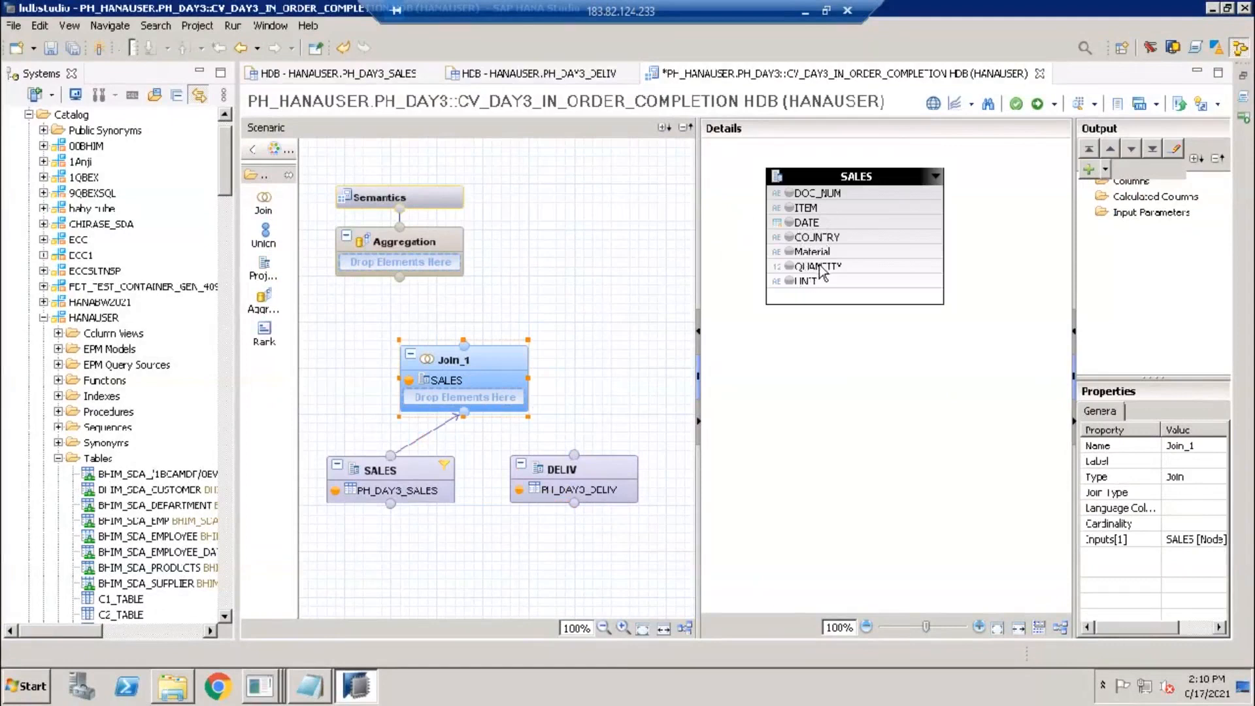
{"action": "right_click", "coordinate": [839, 181]}
{"action": "left_click", "coordinate": [869, 209]}
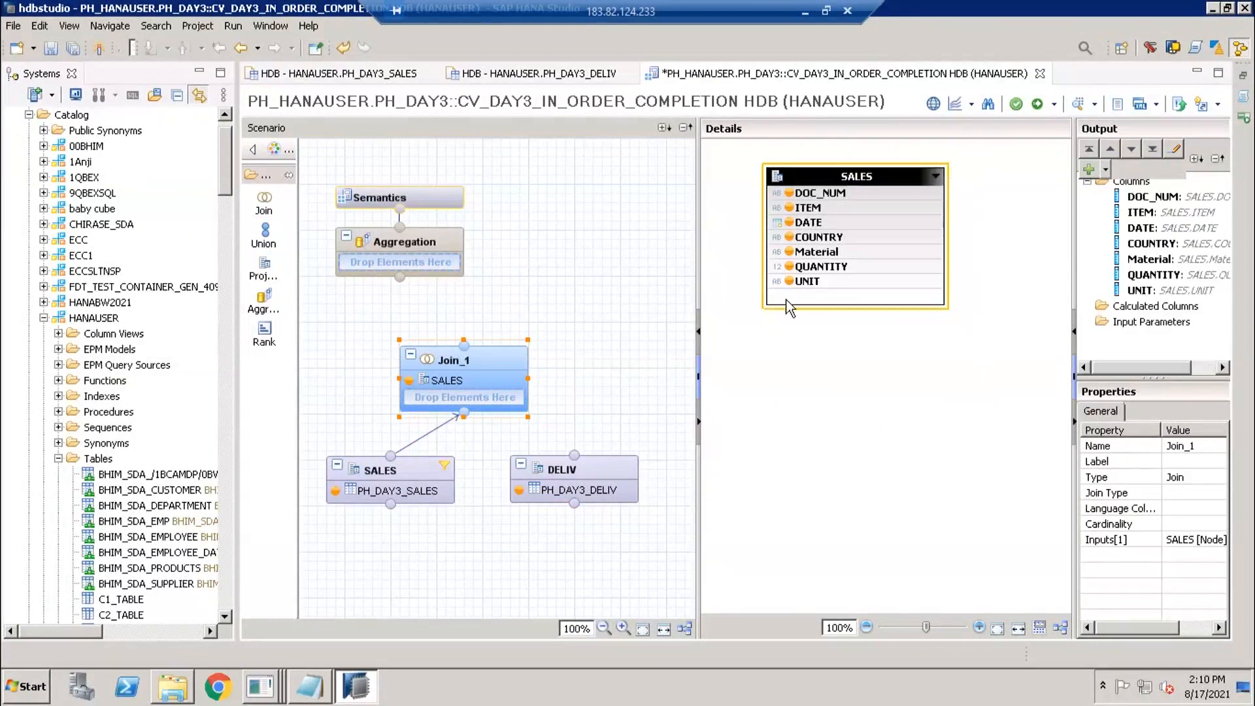
Connect the DELIV projection to Join_1 as its second input.
{"action": "left_click", "coordinate": [600, 469]}
{"action": "left_click_drag", "start_coordinate": [655, 465], "coordinate": [480, 402]}
{"action": "left_click_drag", "start_coordinate": [479, 404], "coordinate": [476, 399]}
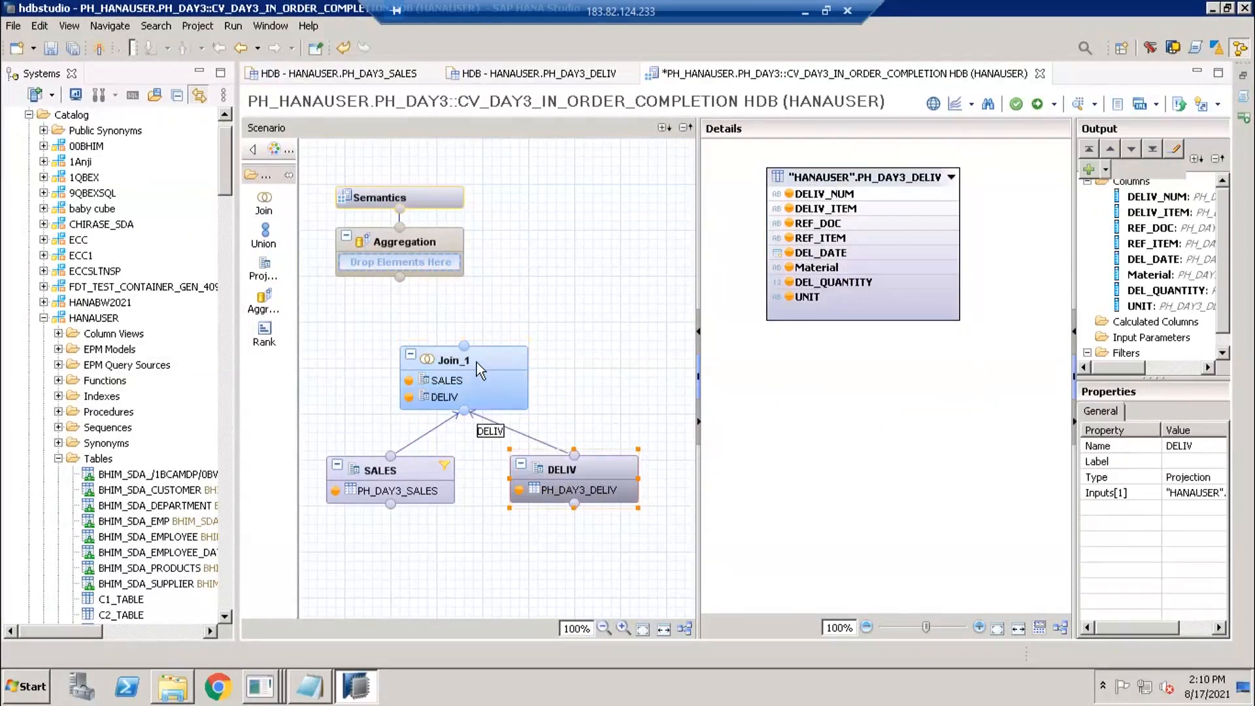
In Join_1, join SALES DOC_NUM to DELIV REF_DOC and SALES ITEM to DELIV REF_ITEM.
{"action": "left_click", "coordinate": [477, 362]}
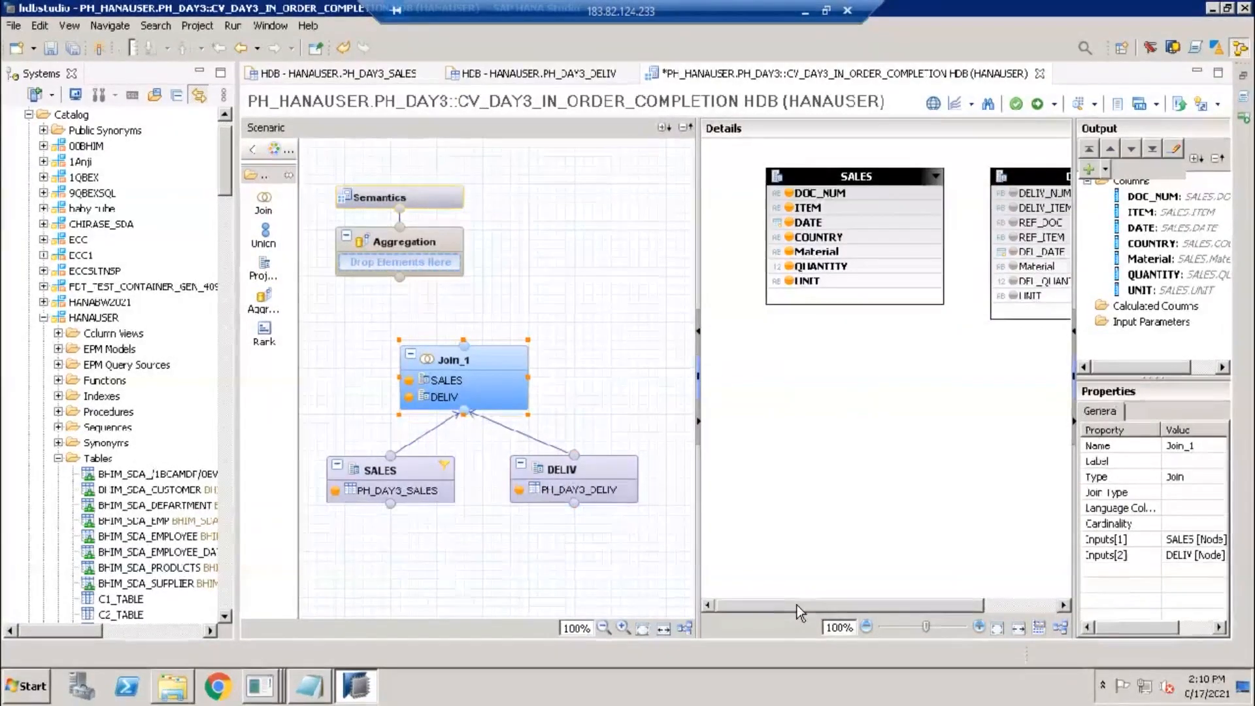
{"action": "left_click_drag", "start_coordinate": [797, 605], "coordinate": [804, 605]}
{"action": "left_click_drag", "start_coordinate": [696, 288], "coordinate": [638, 289]}
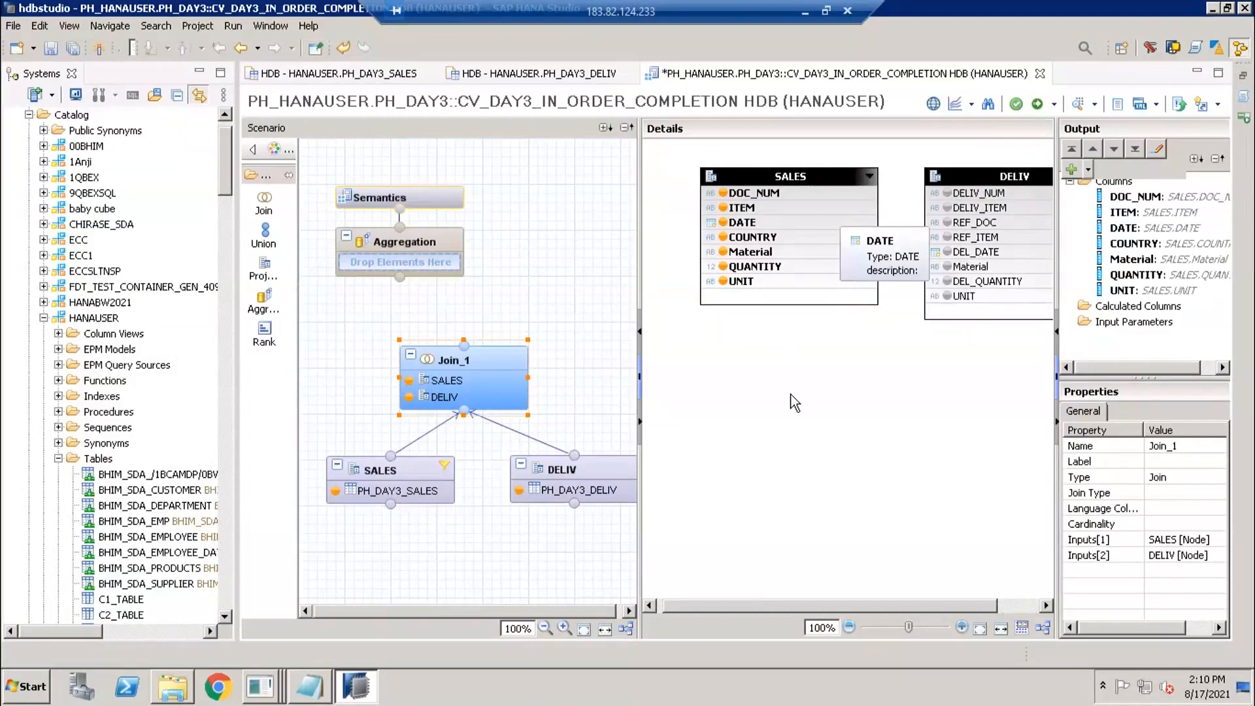
{"action": "left_click_drag", "start_coordinate": [866, 194], "coordinate": [955, 223]}
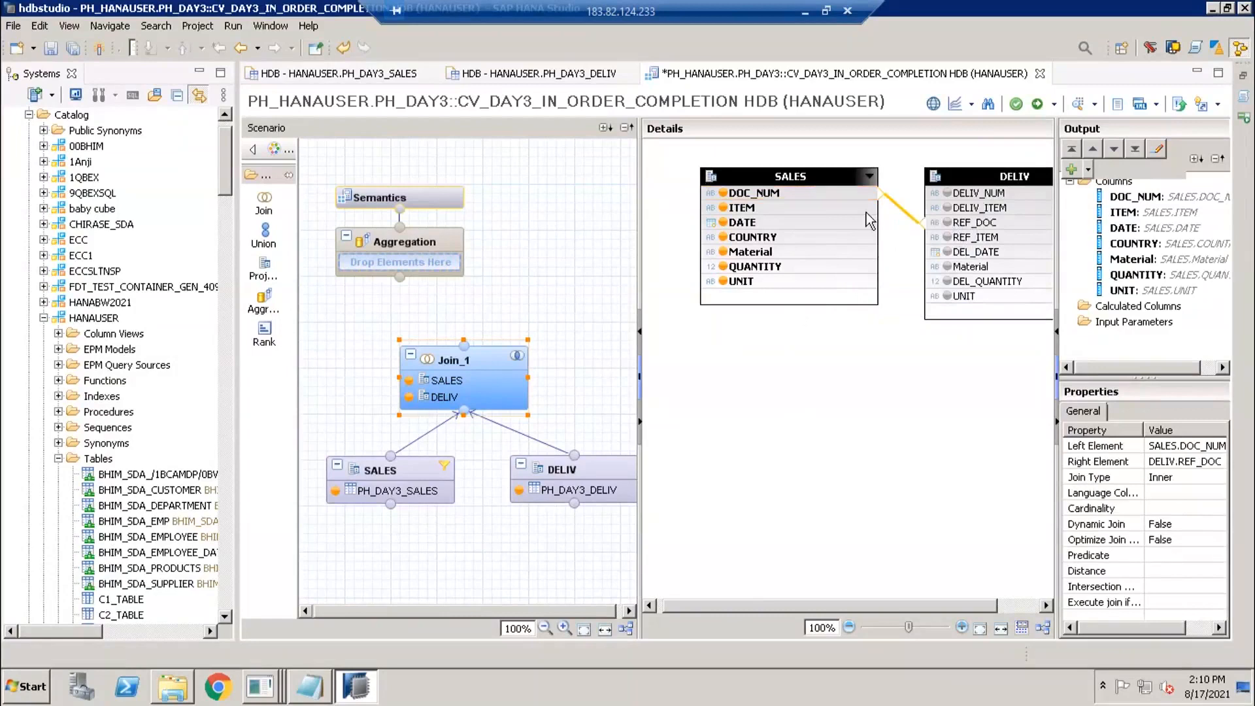
{"action": "left_click_drag", "start_coordinate": [867, 211], "coordinate": [953, 238]}
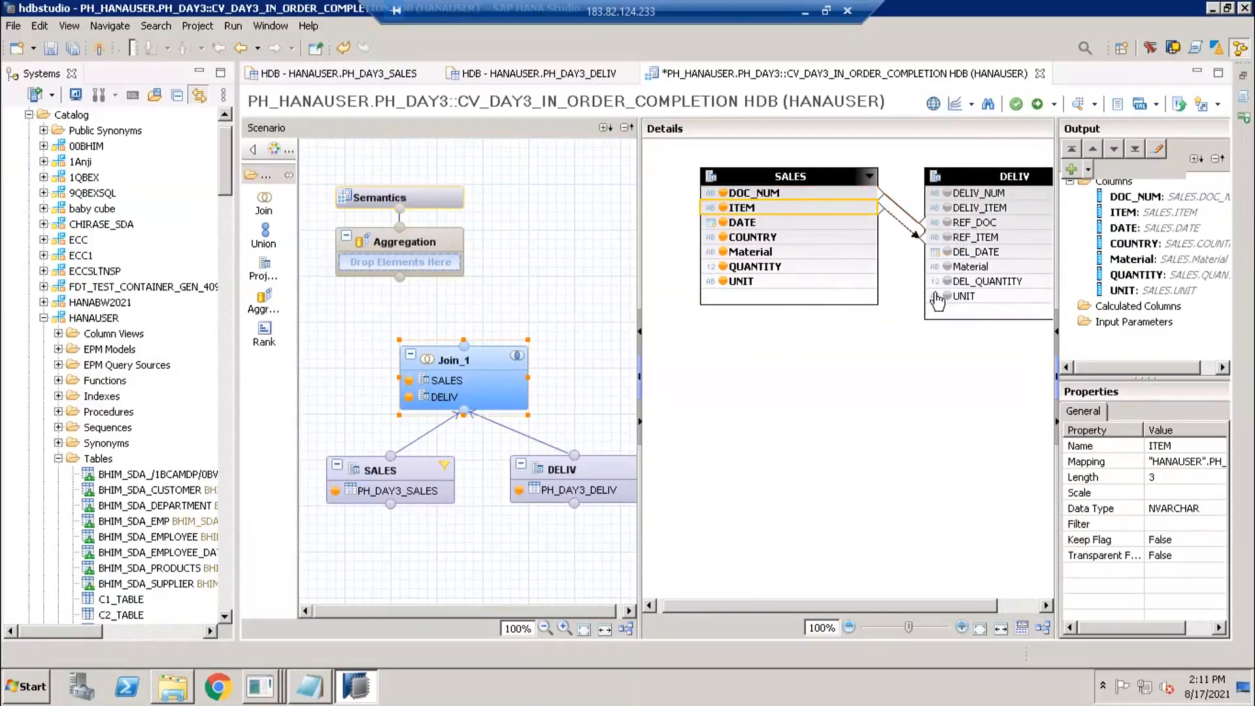
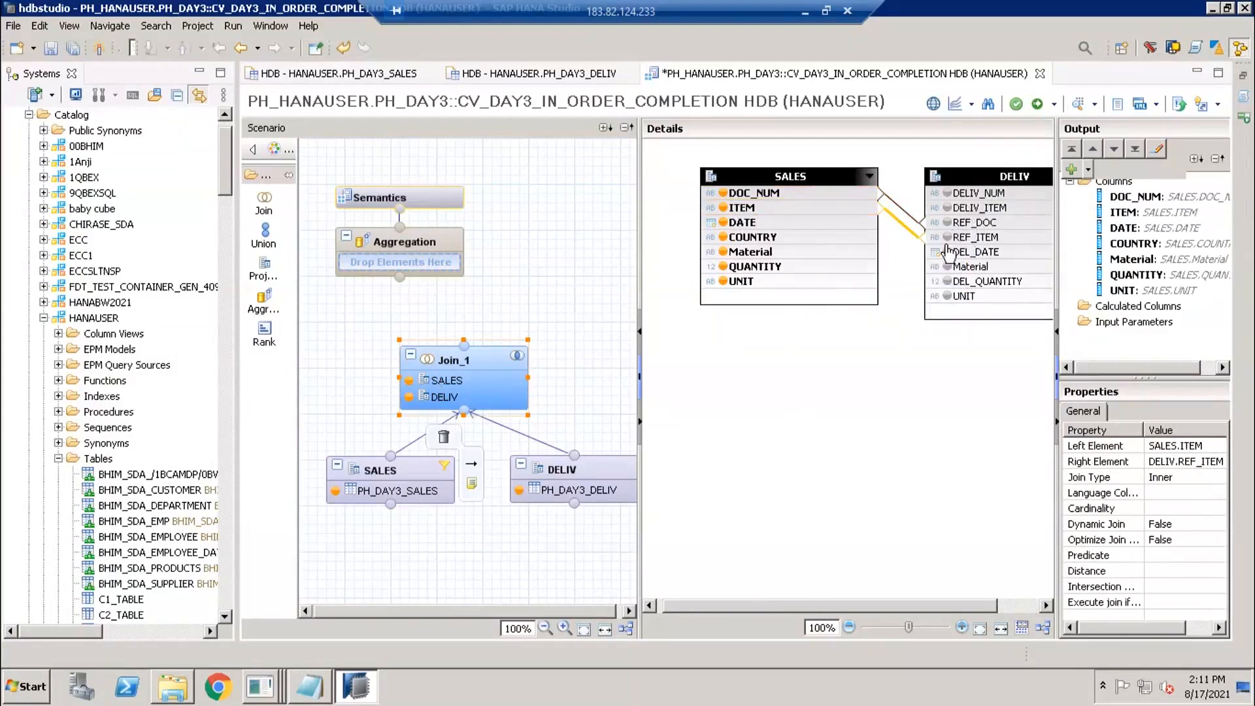
Add DELIV_NUM and DELIV_ITEM from DELIV to the output of Join_1.
{"action": "left_click", "coordinate": [947, 194]}
{"action": "left_click", "coordinate": [947, 207]}
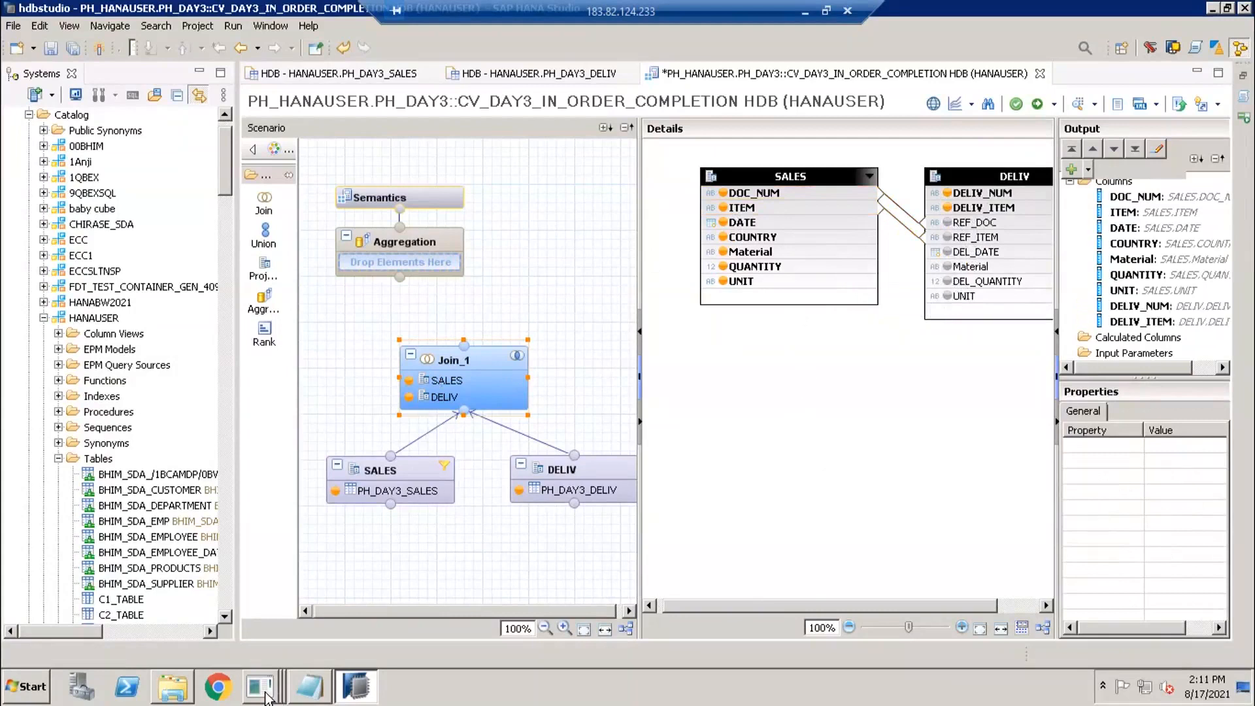
Check the required output columns of task 3 in the Excel Assignment Sheet and return to HANA Studio.
{"action": "mouse_move", "coordinate": [266, 692]}
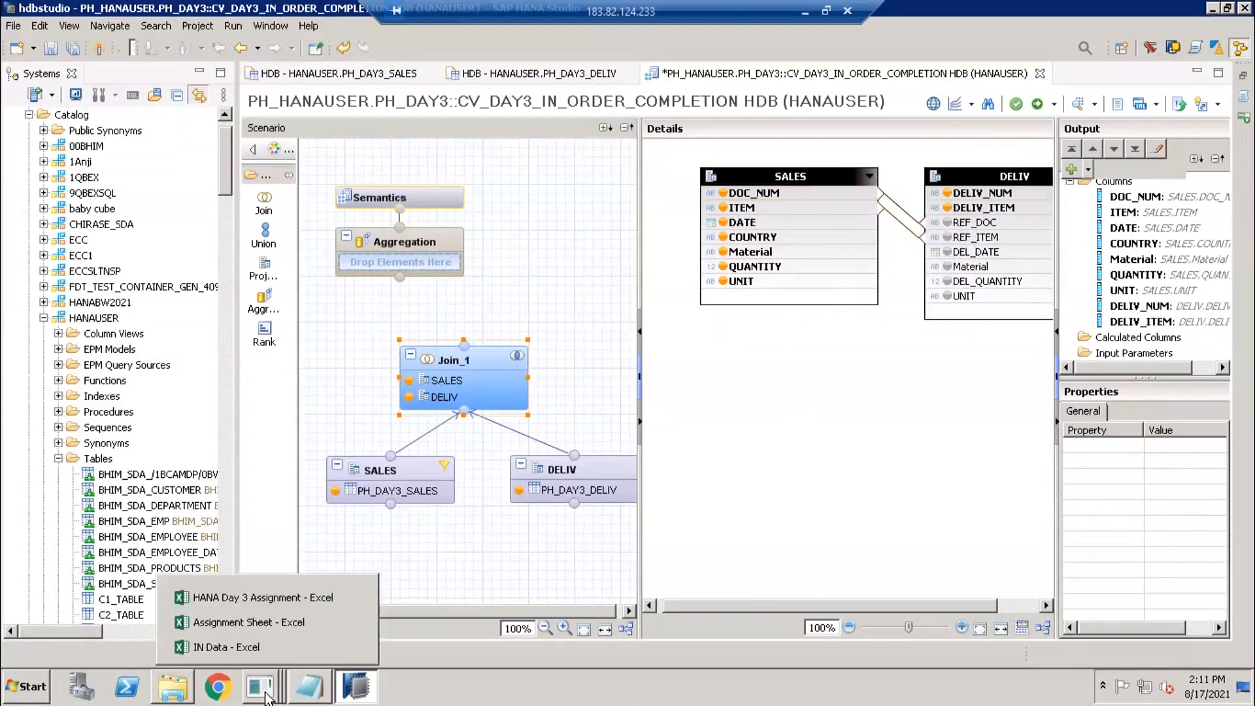
{"action": "left_click", "coordinate": [249, 622]}
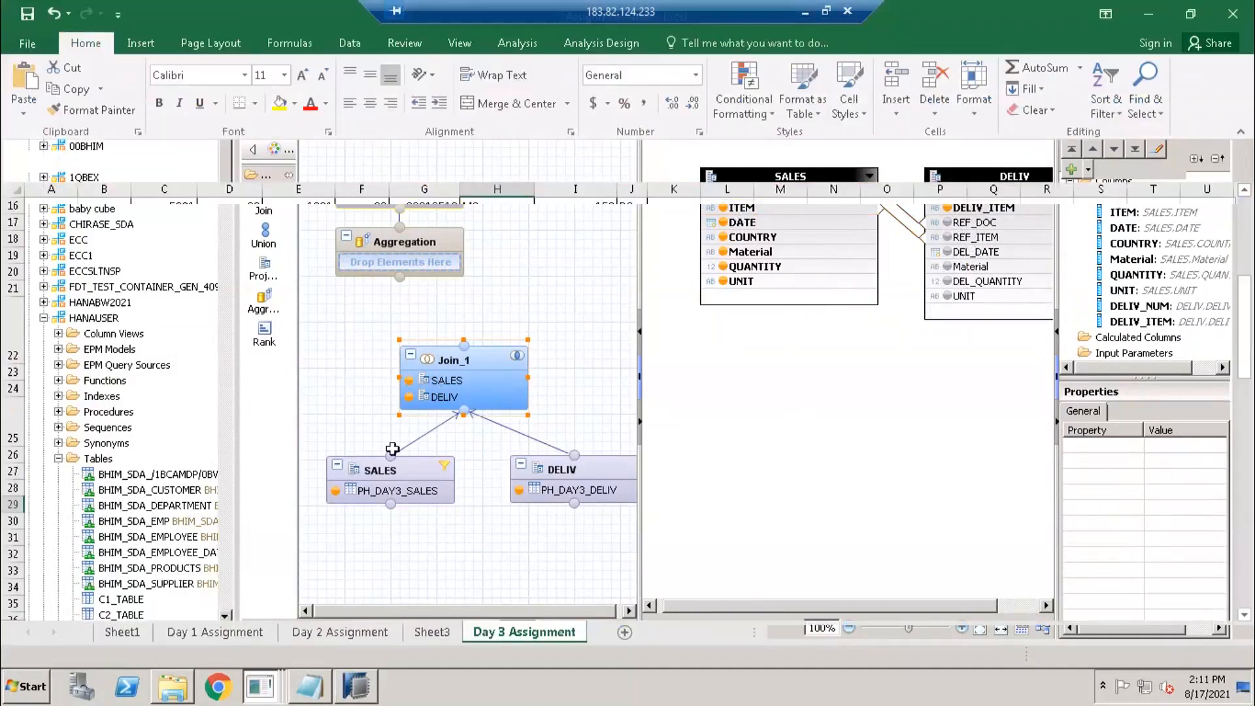
{"action": "left_click_drag", "start_coordinate": [167, 324], "coordinate": [589, 443]}
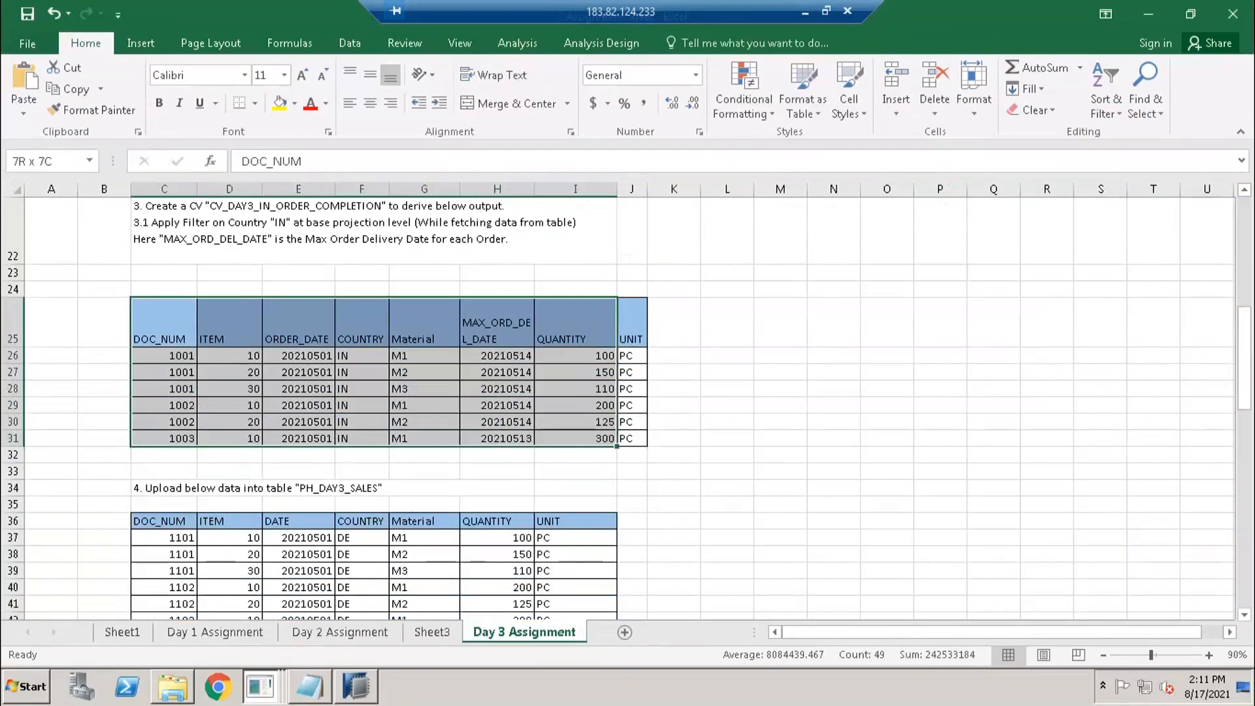
{"action": "left_click", "coordinate": [1153, 13]}
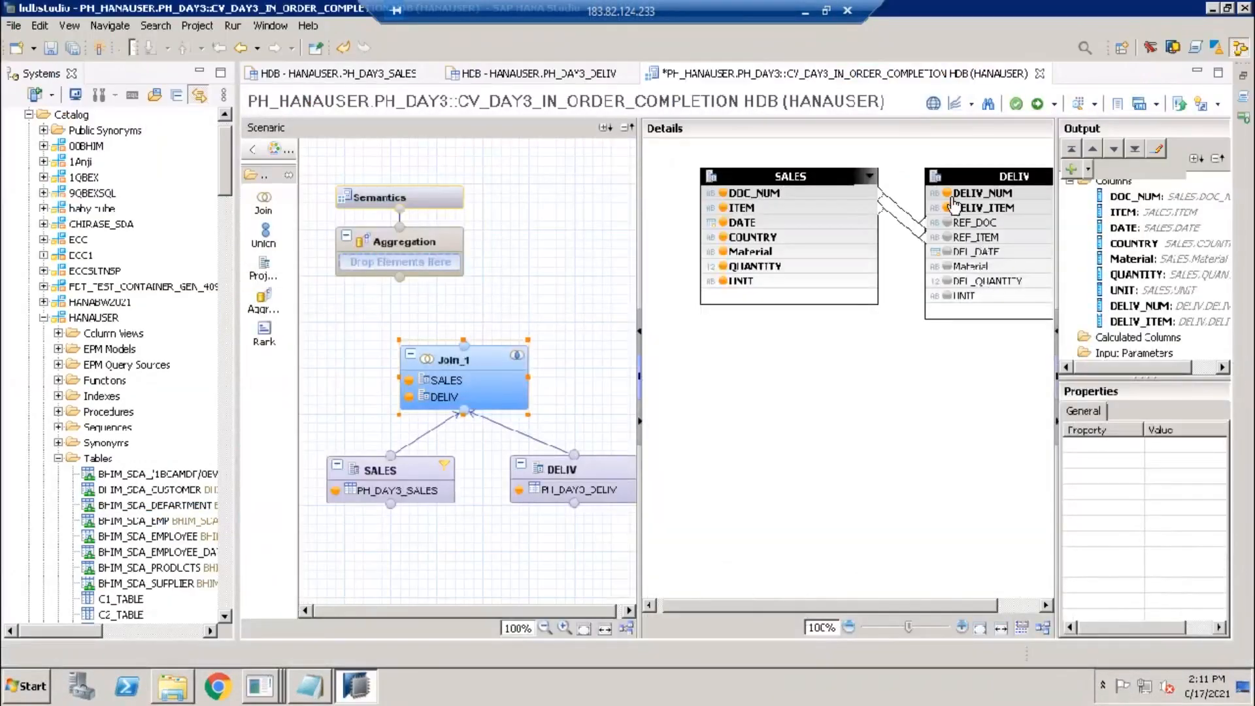
Remove DELIV_NUM and DELIV_ITEM from the output of Join_1.
{"action": "left_click", "coordinate": [948, 194]}
{"action": "left_click", "coordinate": [667, 353]}
{"action": "left_click", "coordinate": [697, 351]}
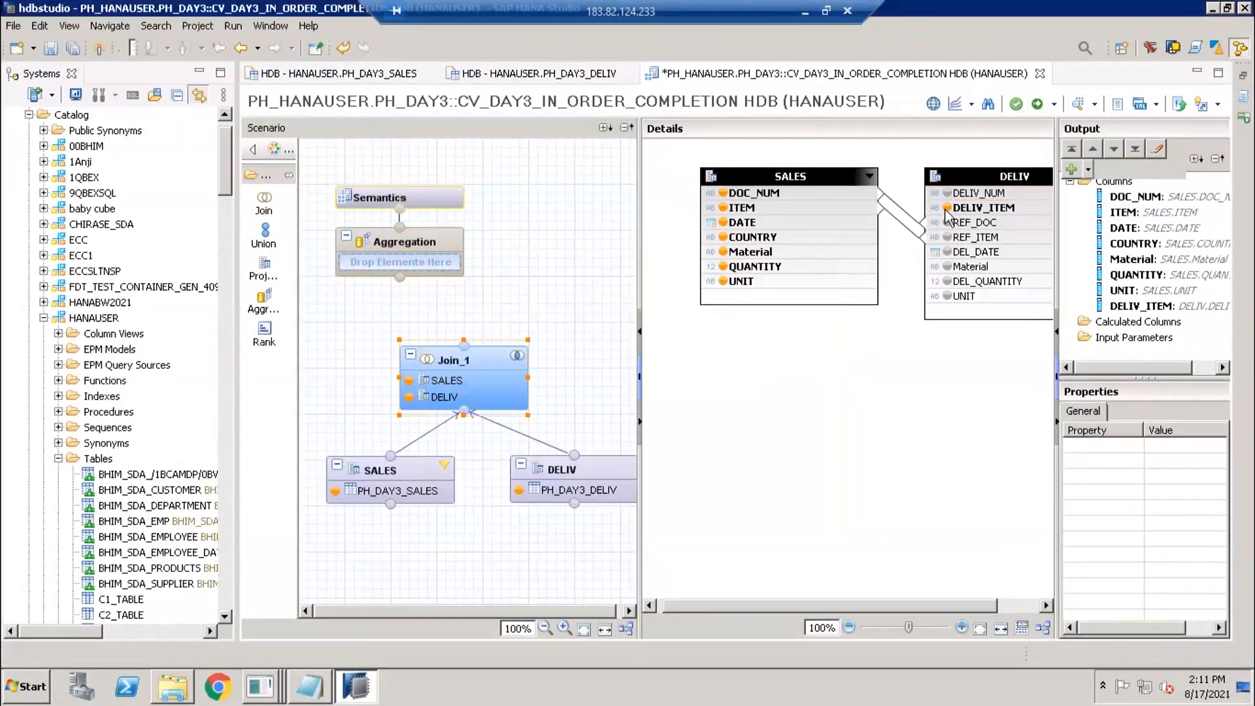
{"action": "left_click", "coordinate": [947, 208]}
{"action": "left_click", "coordinate": [641, 351]}
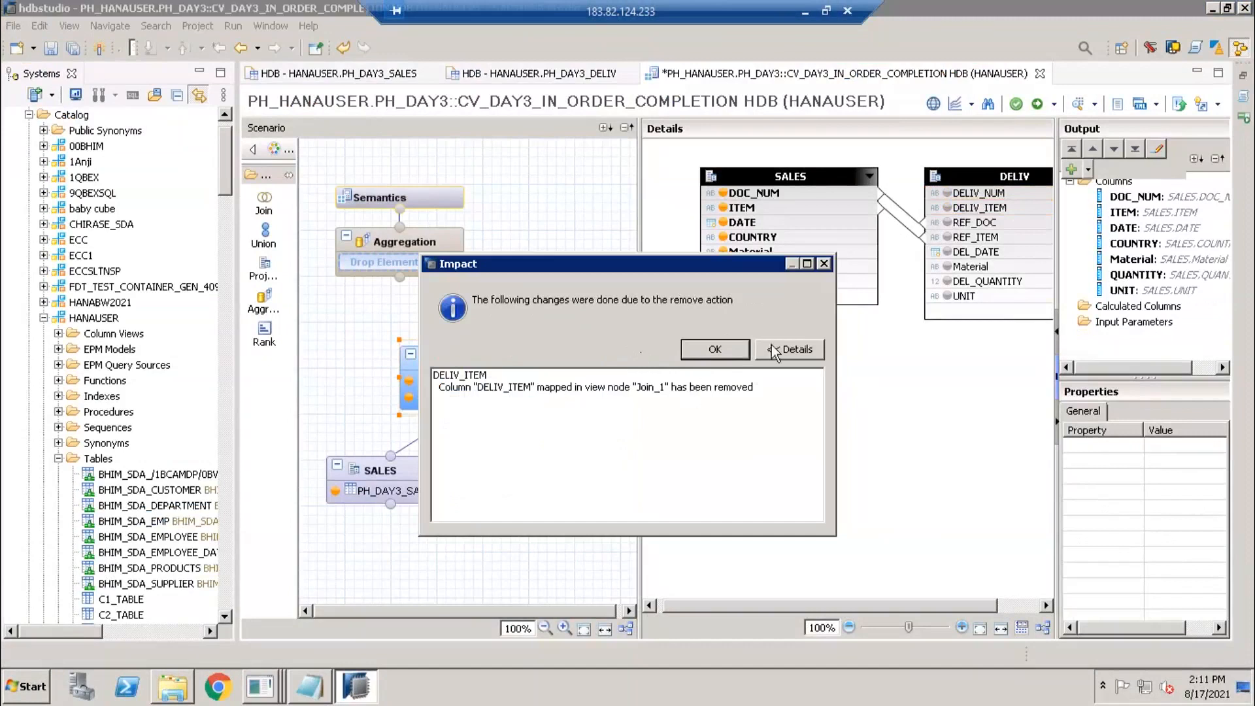
{"action": "left_click", "coordinate": [715, 351]}
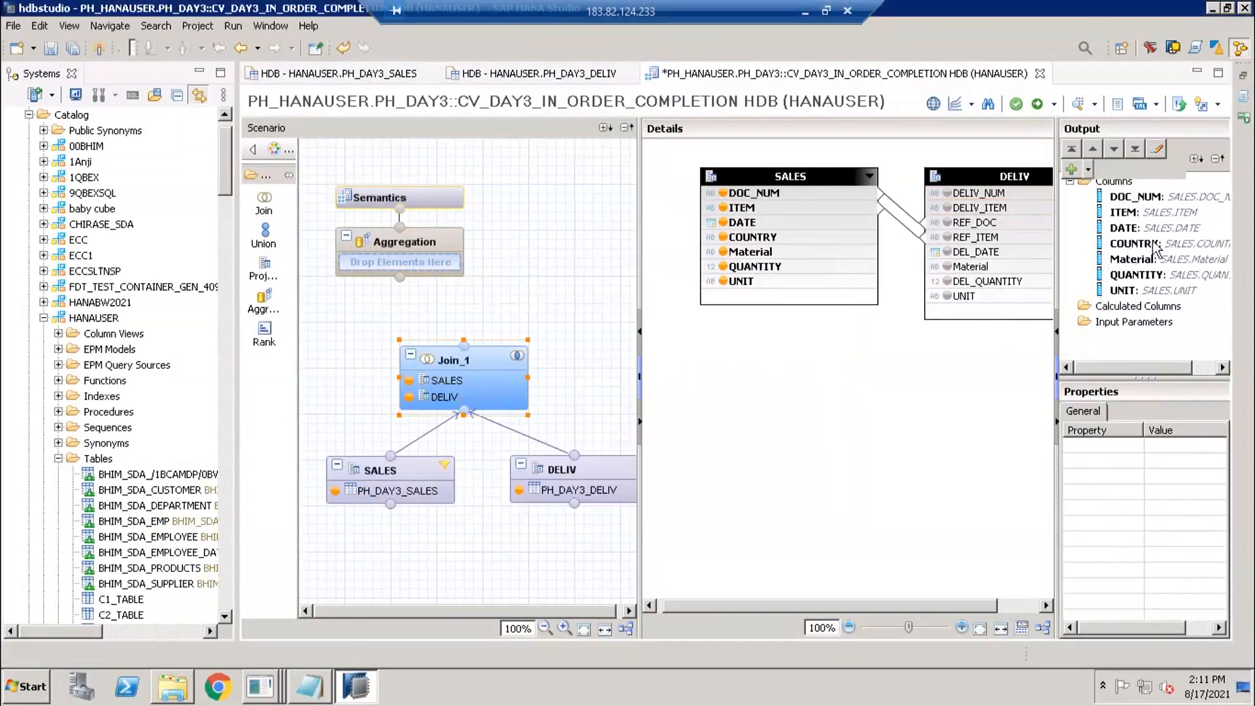
Add DEL_DATE from DELIV to the output of Join_1.
{"action": "left_click", "coordinate": [948, 253]}
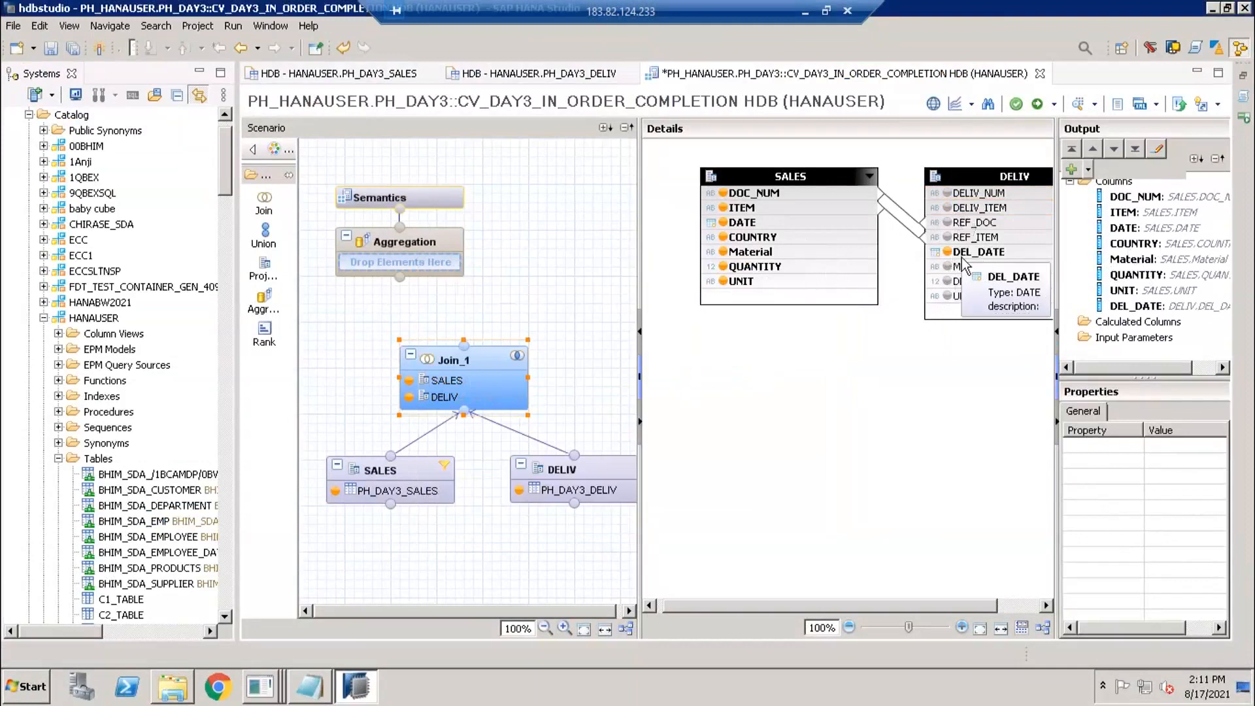
{"action": "left_click", "coordinate": [478, 358]}
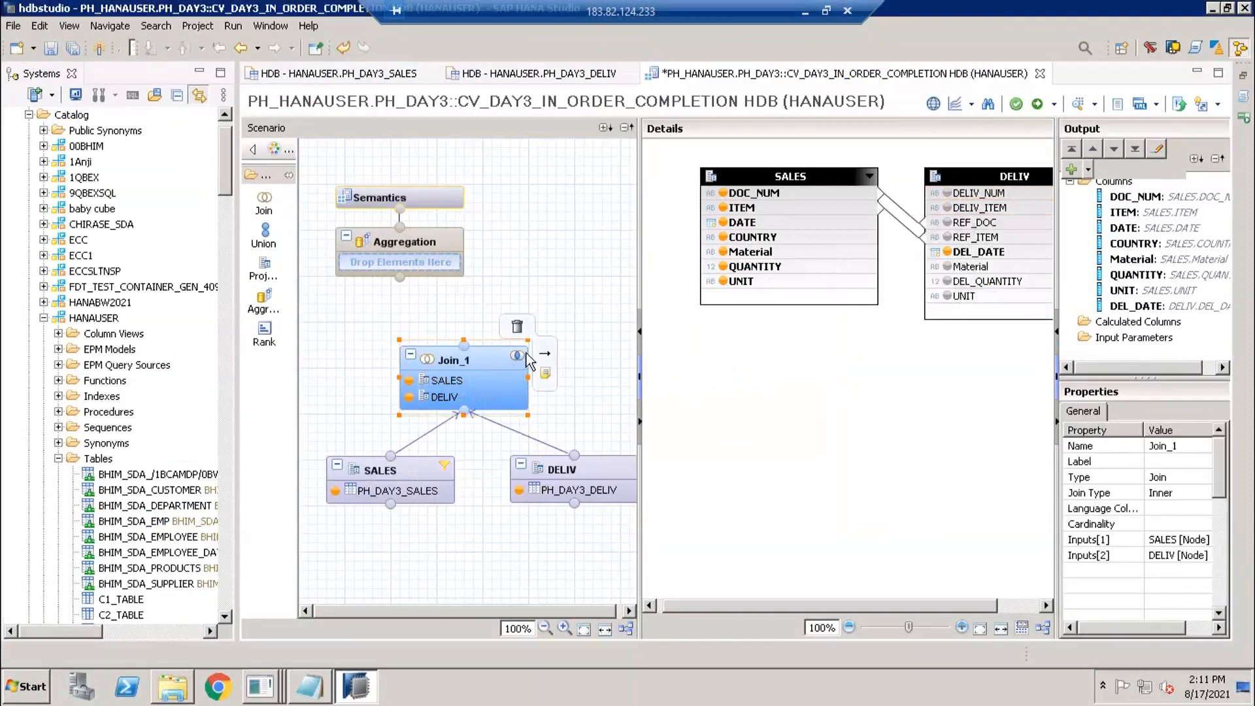
Connect Join_1 to the Aggregation node and add all of its columns to the aggregation output.
{"action": "left_click", "coordinate": [502, 357]}
{"action": "left_click", "coordinate": [540, 364]}
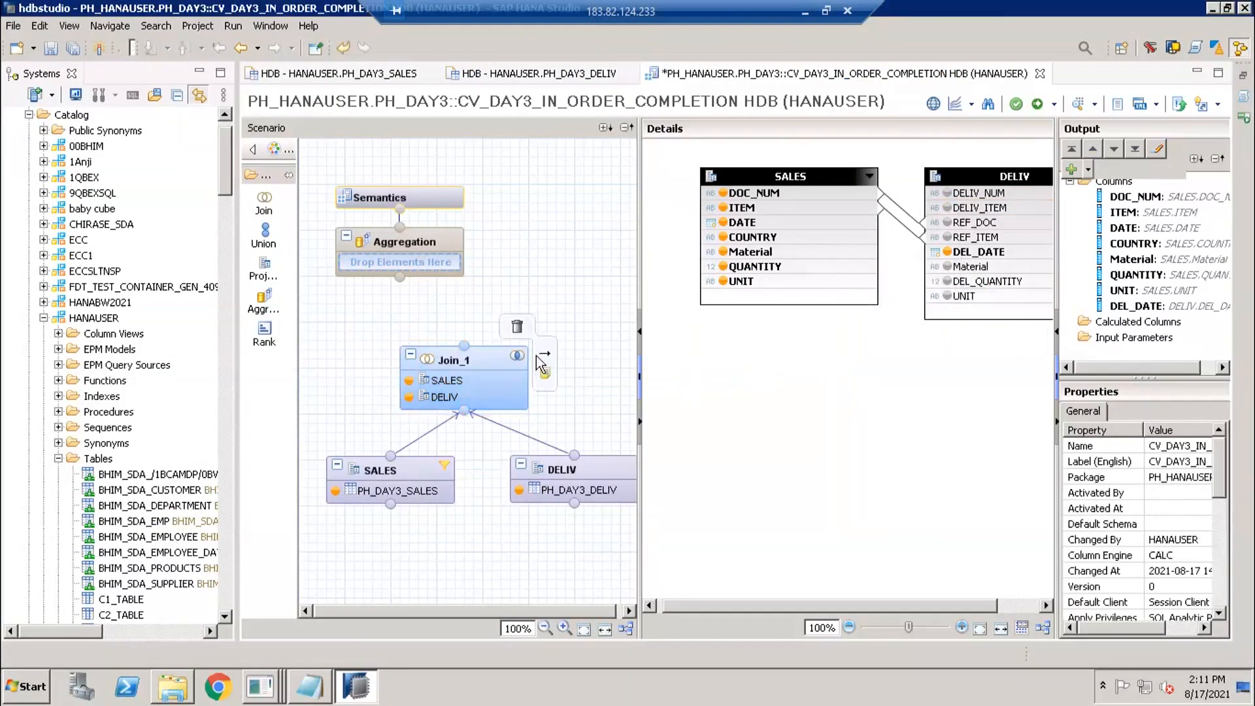
{"action": "left_click_drag", "start_coordinate": [546, 361], "coordinate": [412, 259]}
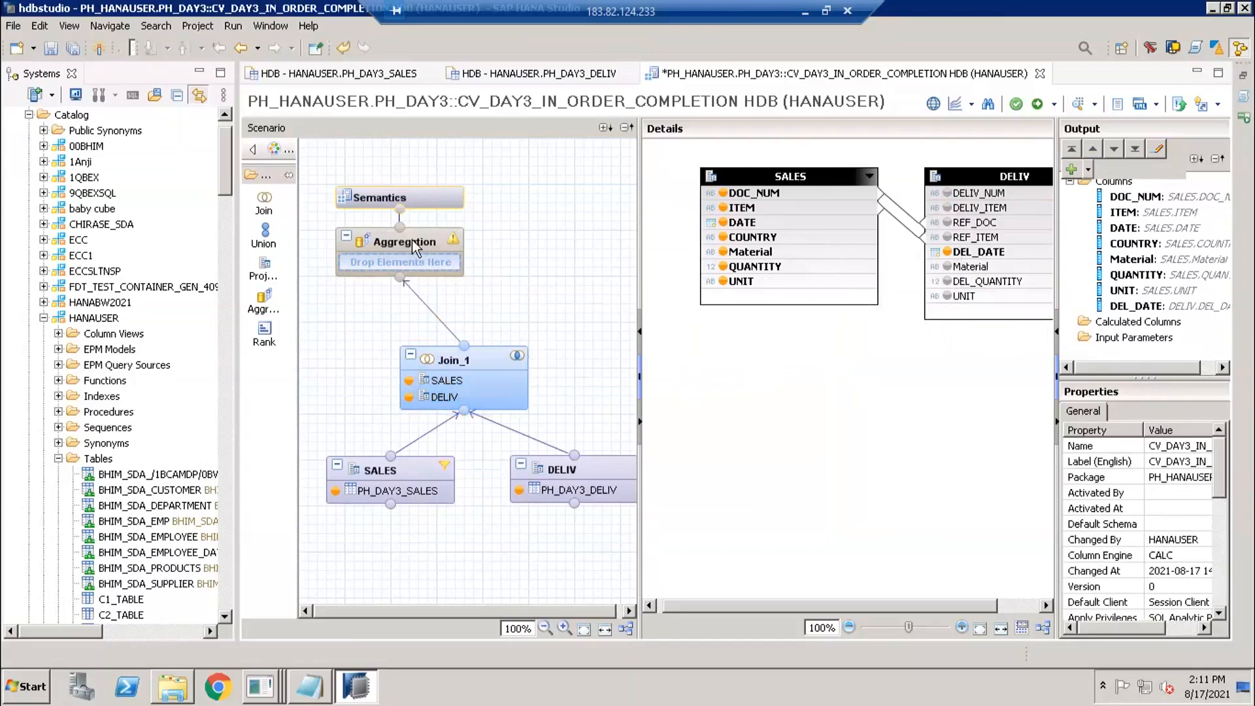
{"action": "left_click", "coordinate": [411, 243]}
{"action": "right_click", "coordinate": [773, 178]}
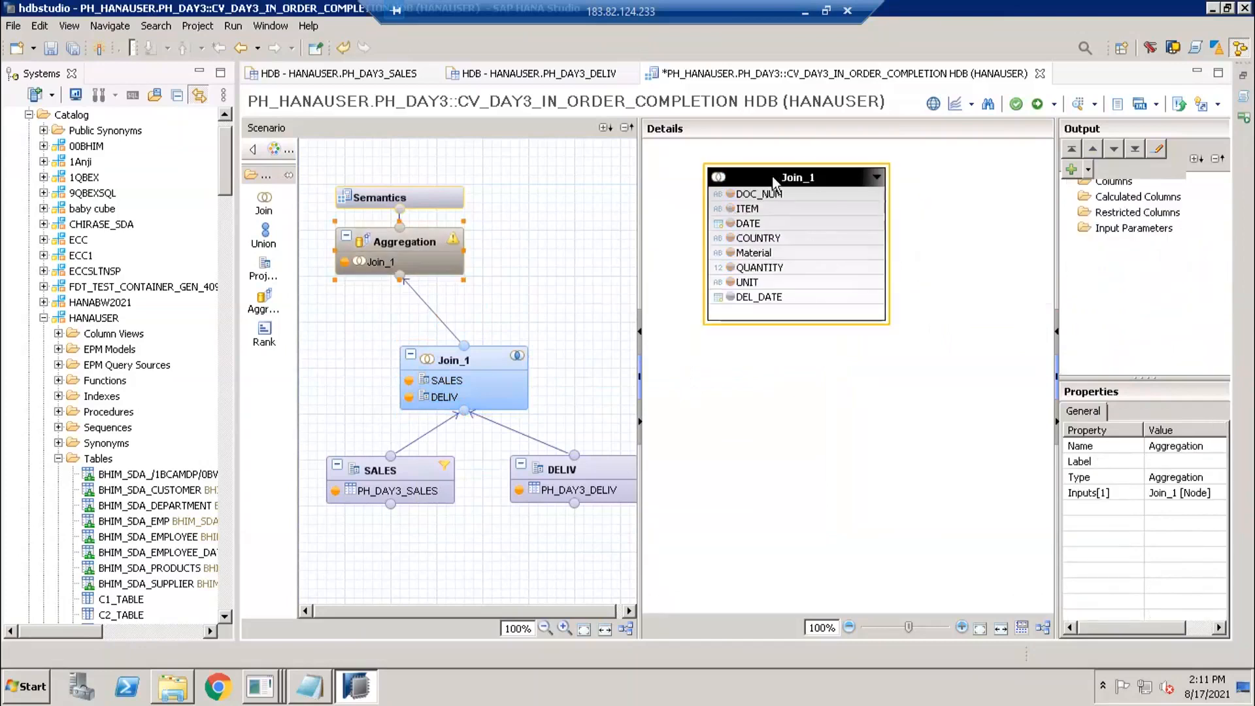
{"action": "left_click", "coordinate": [845, 225]}
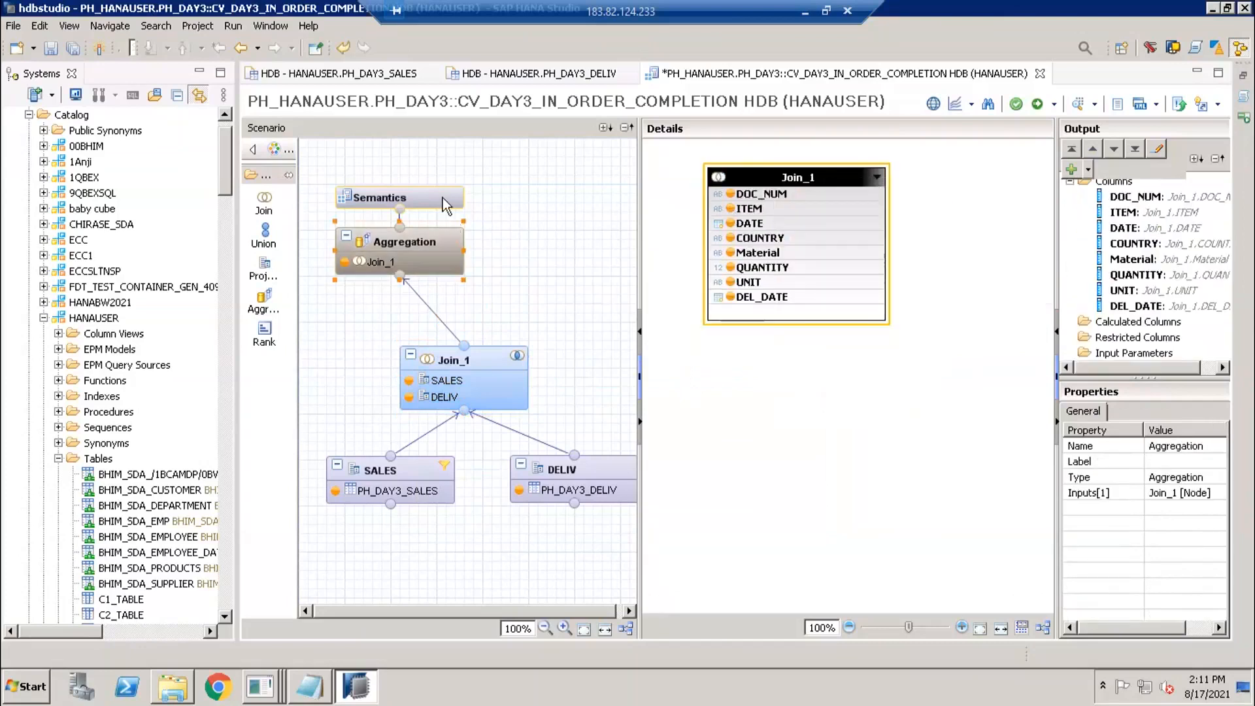
Automatically assign attribute and measure types to the columns in Semantics, and save and activate the view.
{"action": "left_click", "coordinate": [442, 197]}
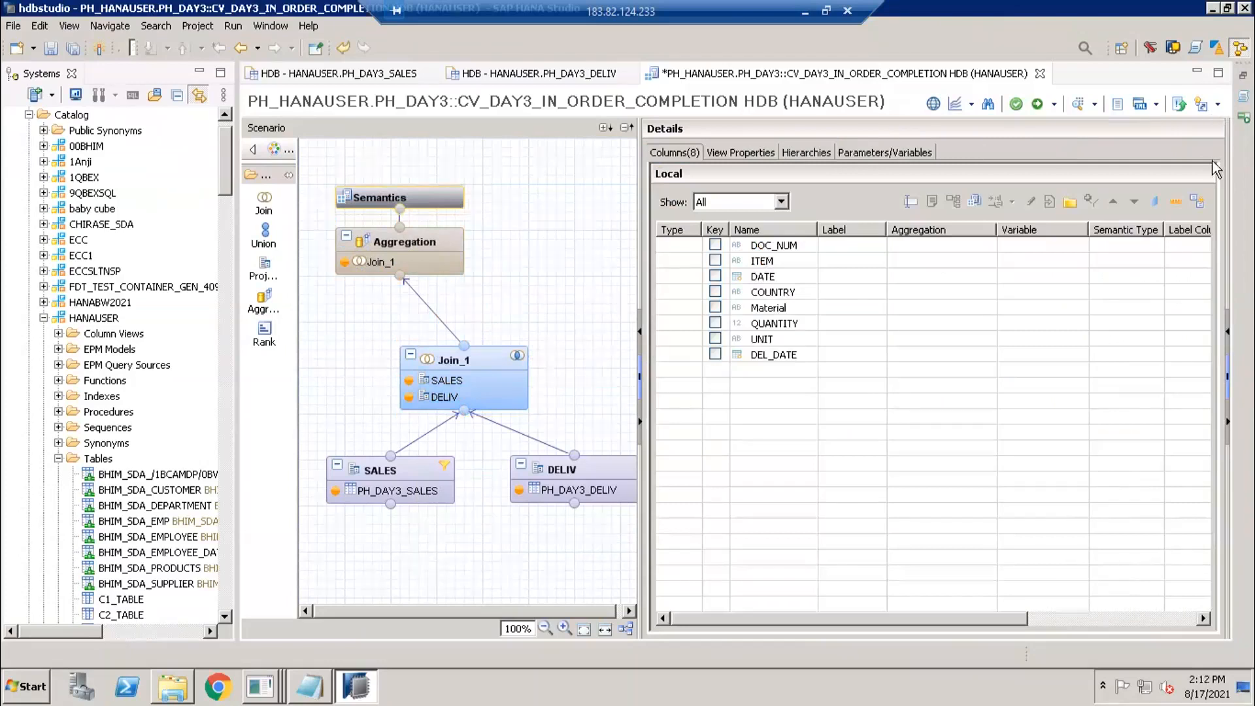
{"action": "left_click", "coordinate": [1198, 203]}
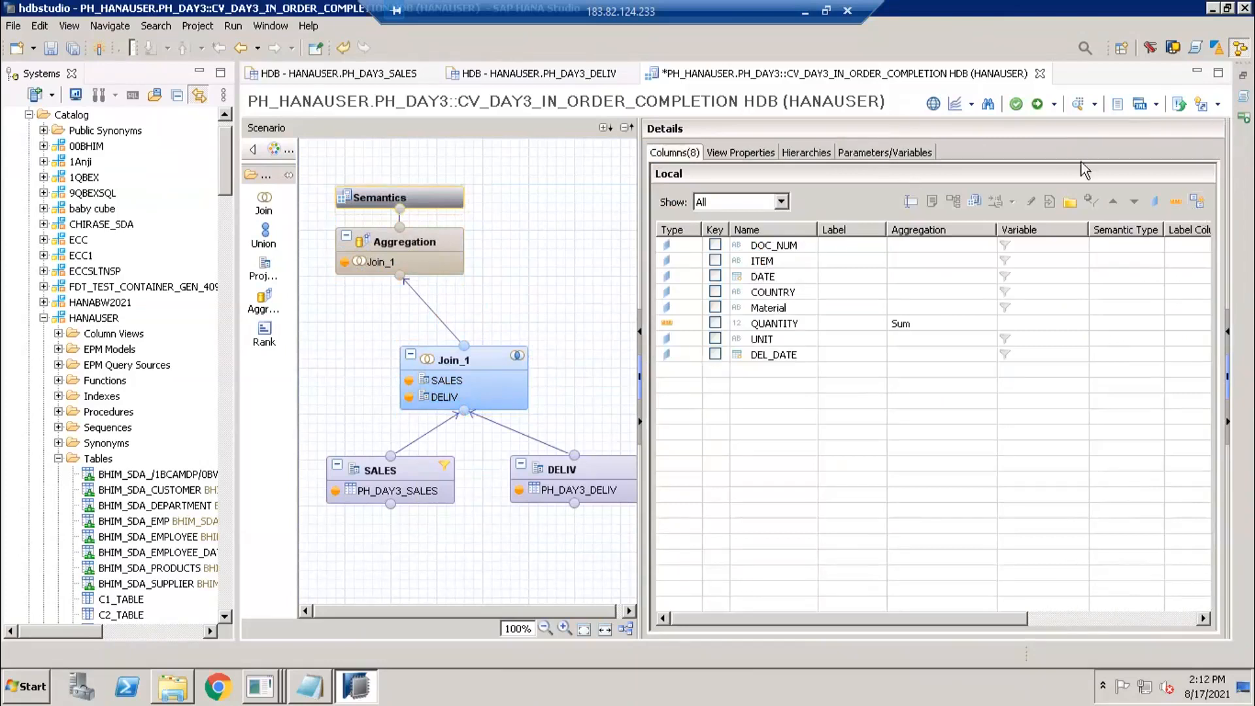
{"action": "left_click", "coordinate": [1037, 104]}
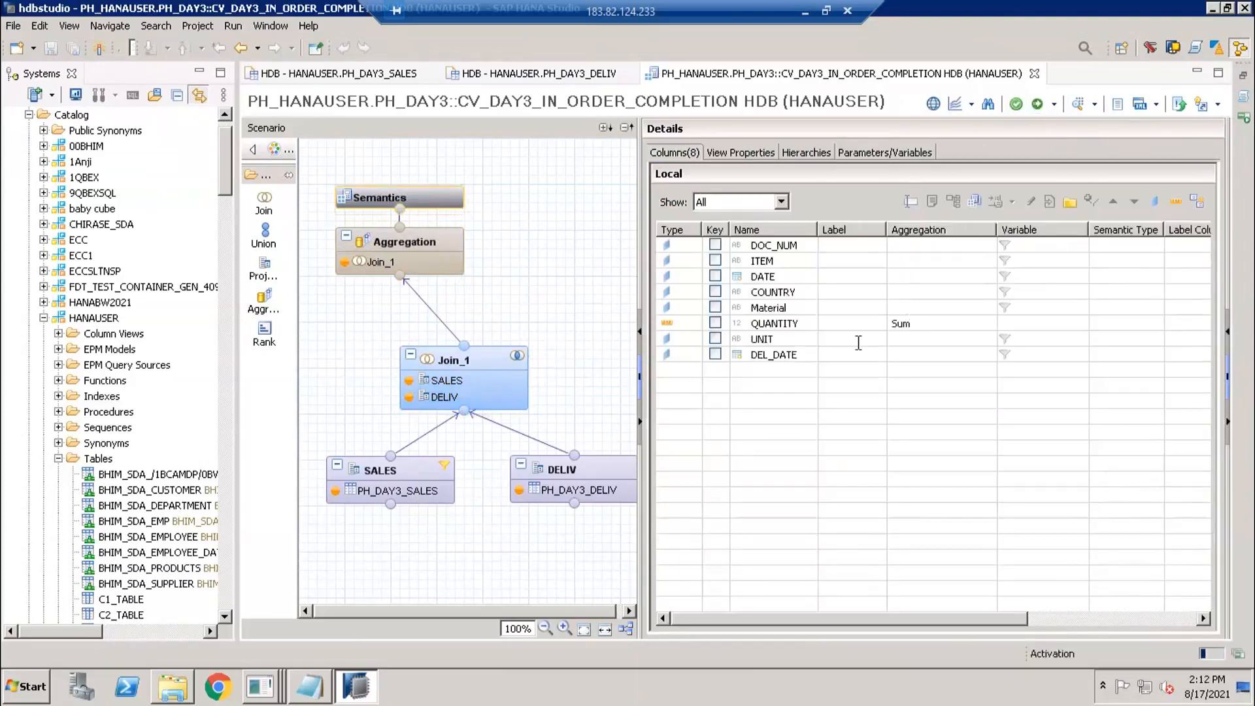
Check the activation status in the job log and try to preview the view's raw data.
{"action": "left_click", "coordinate": [1243, 96]}
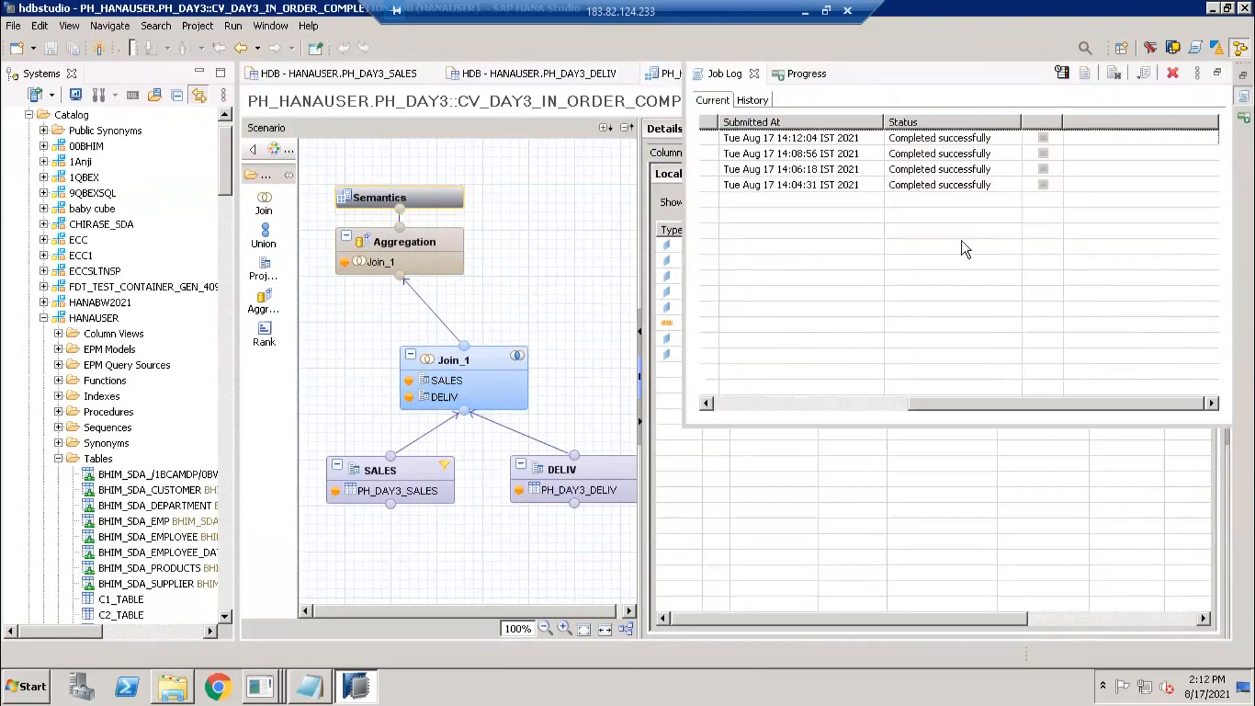
{"action": "left_click", "coordinate": [498, 279]}
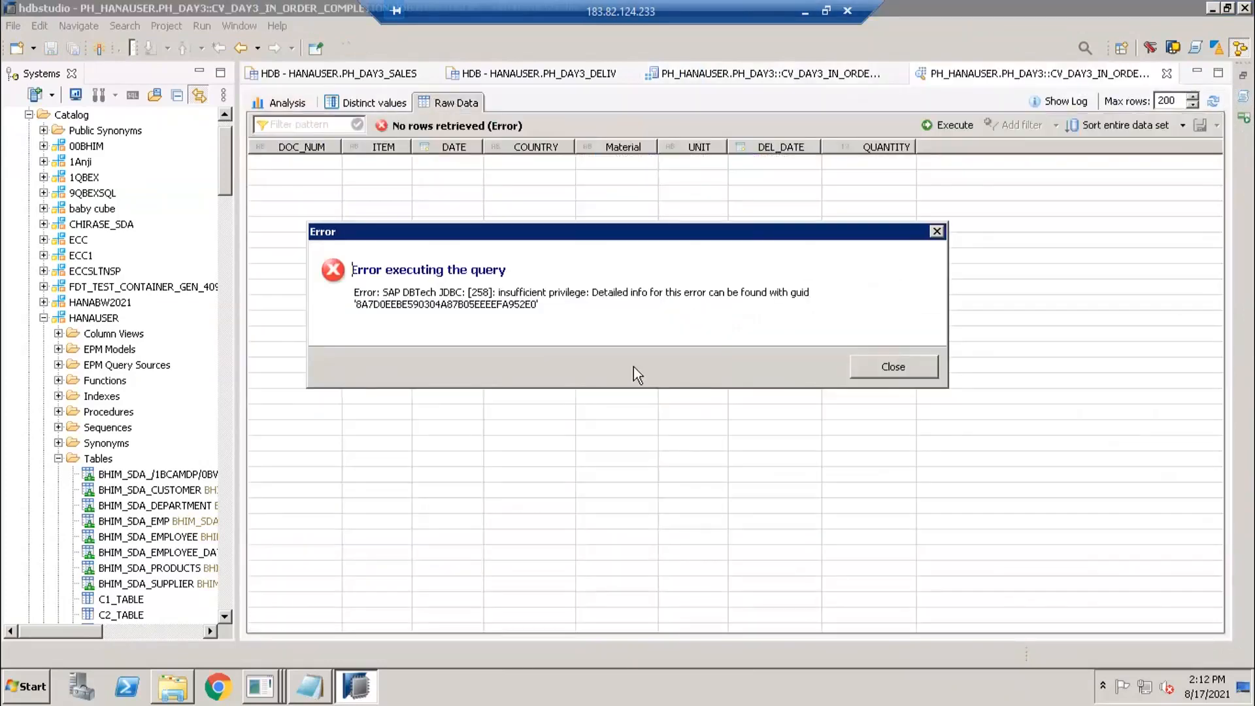
{"action": "left_click", "coordinate": [893, 366]}
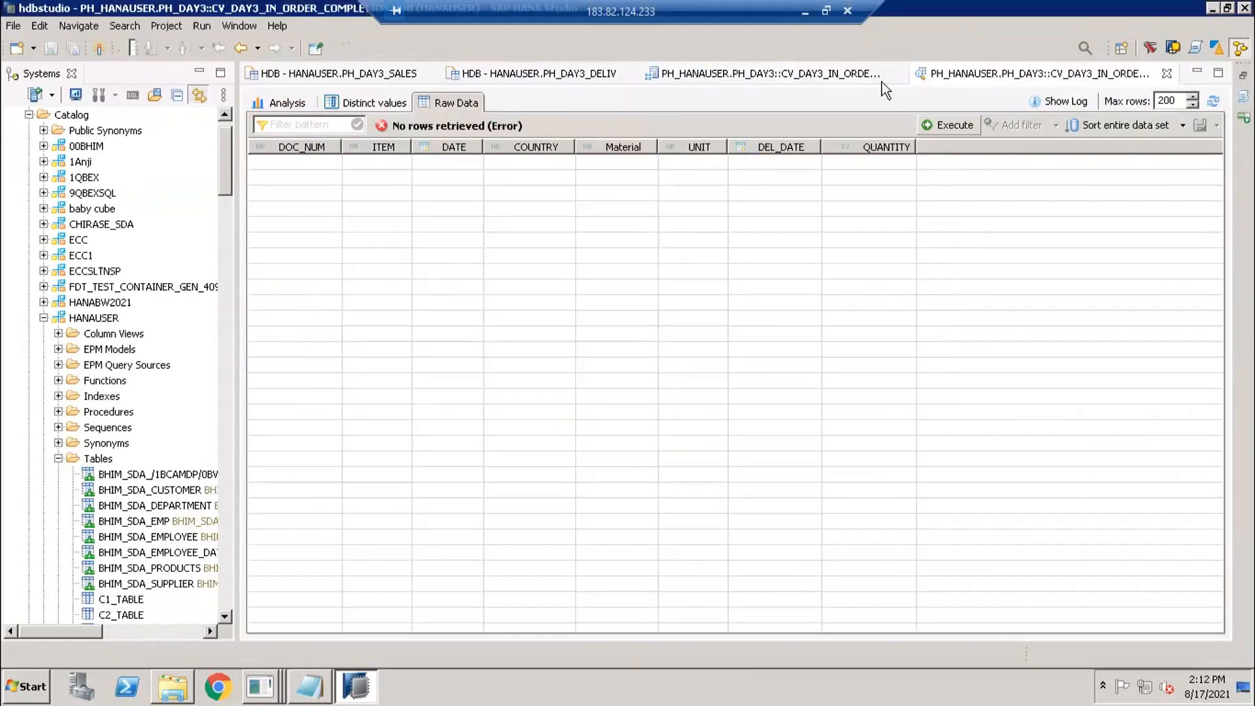
Set Apply Privileges to blank in the view properties of CV_DAY3_IN_ORDER_COMPLETION, and reactivate the view.
{"action": "left_click", "coordinate": [692, 77]}
{"action": "left_click", "coordinate": [768, 156]}
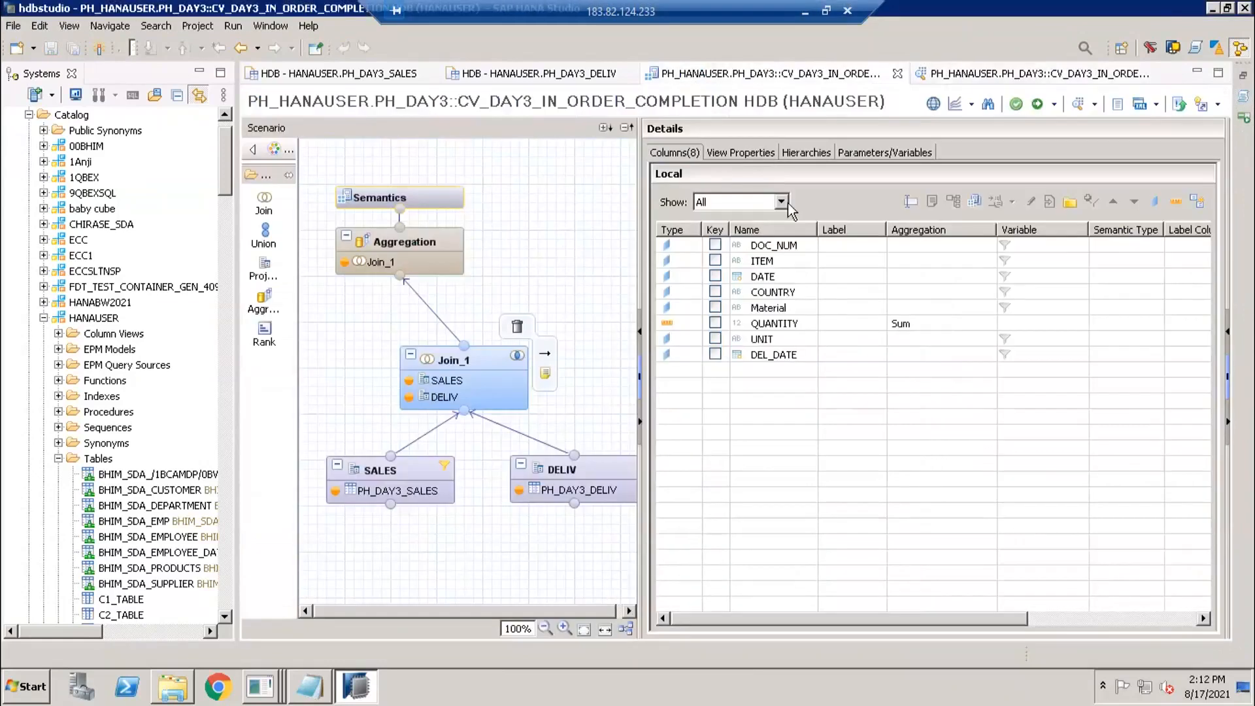
{"action": "left_click_drag", "start_coordinate": [920, 398], "coordinate": [932, 480]}
{"action": "left_click", "coordinate": [793, 431]}
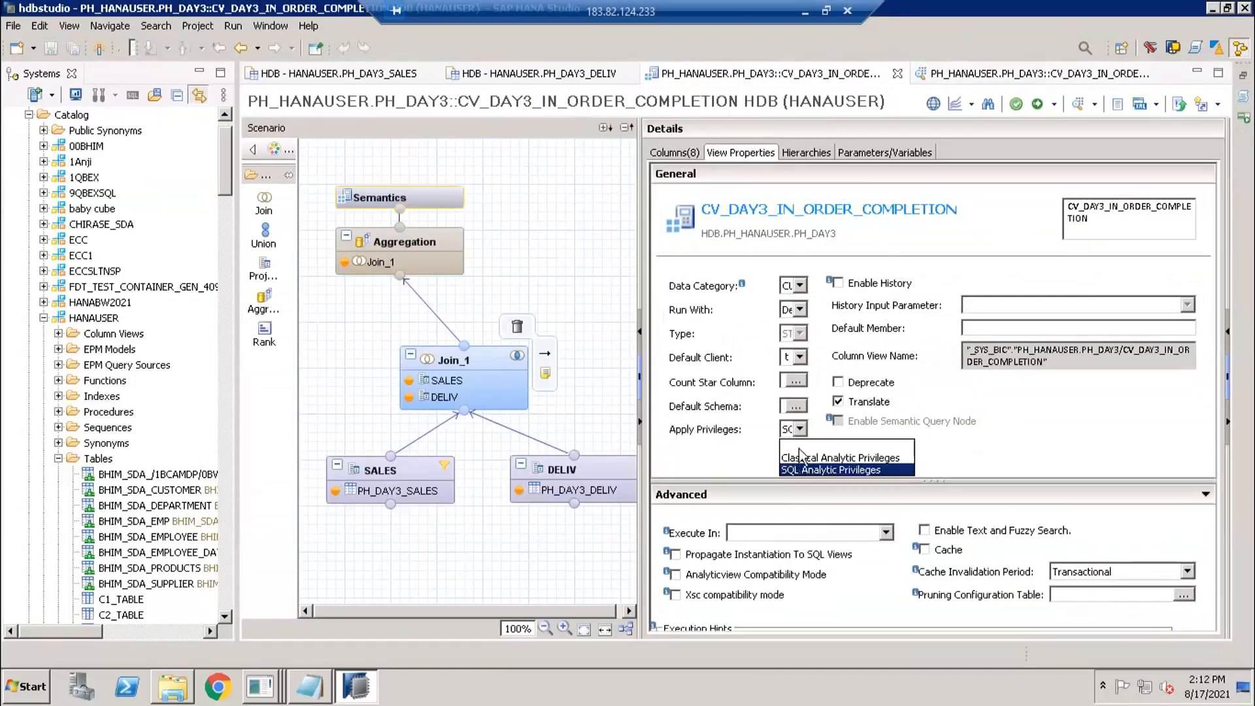
{"action": "left_click", "coordinate": [817, 447]}
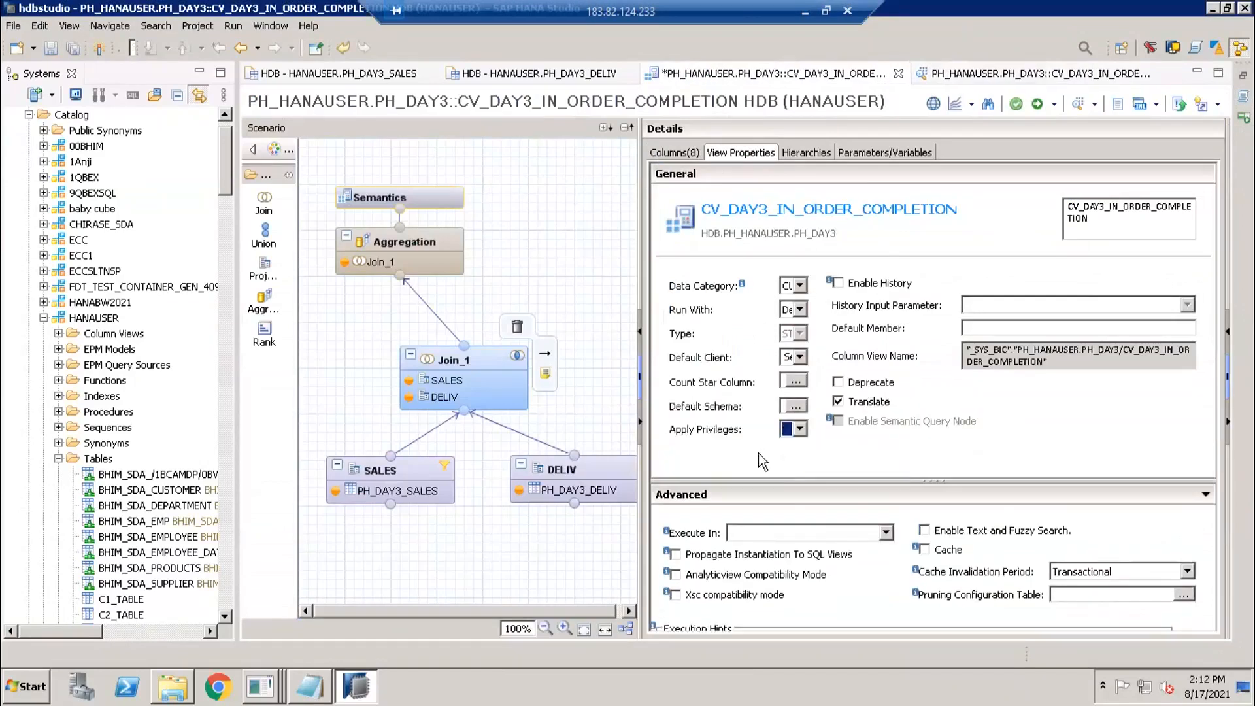
{"action": "left_click", "coordinate": [1042, 105]}
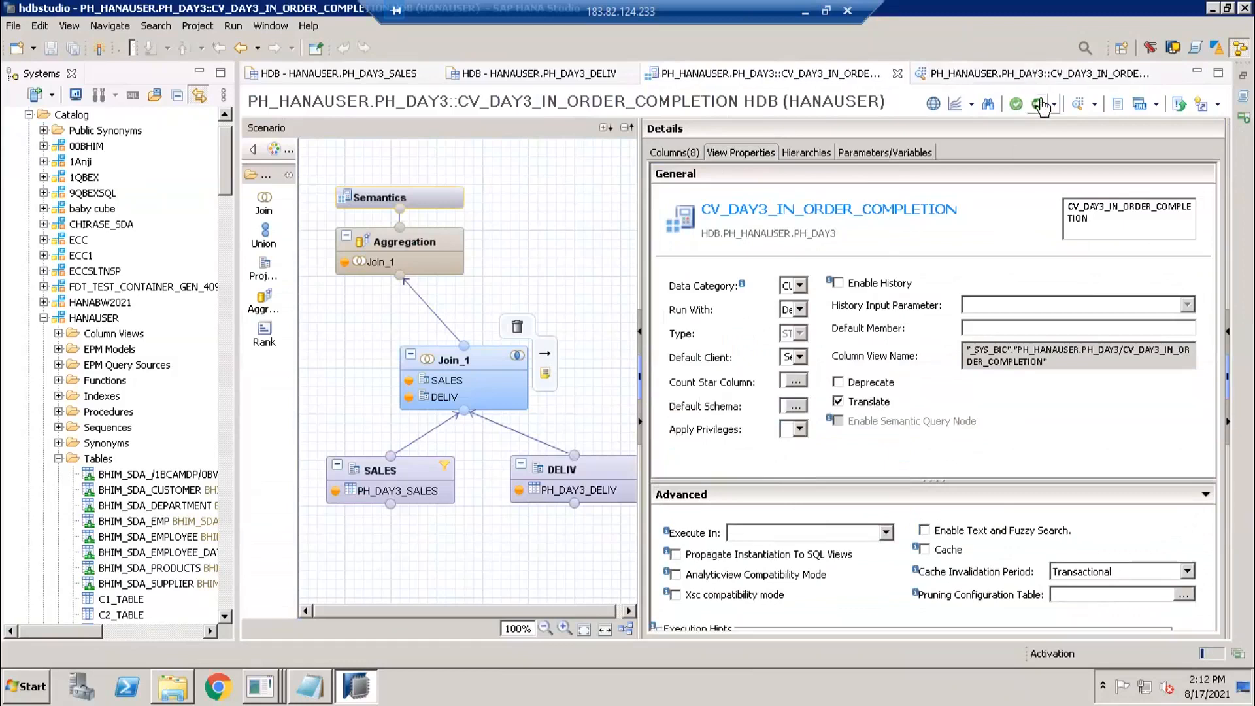
Preview the view's raw data and sort the rows by DOC_NUM in ascending order.
{"action": "left_click", "coordinate": [1075, 108]}
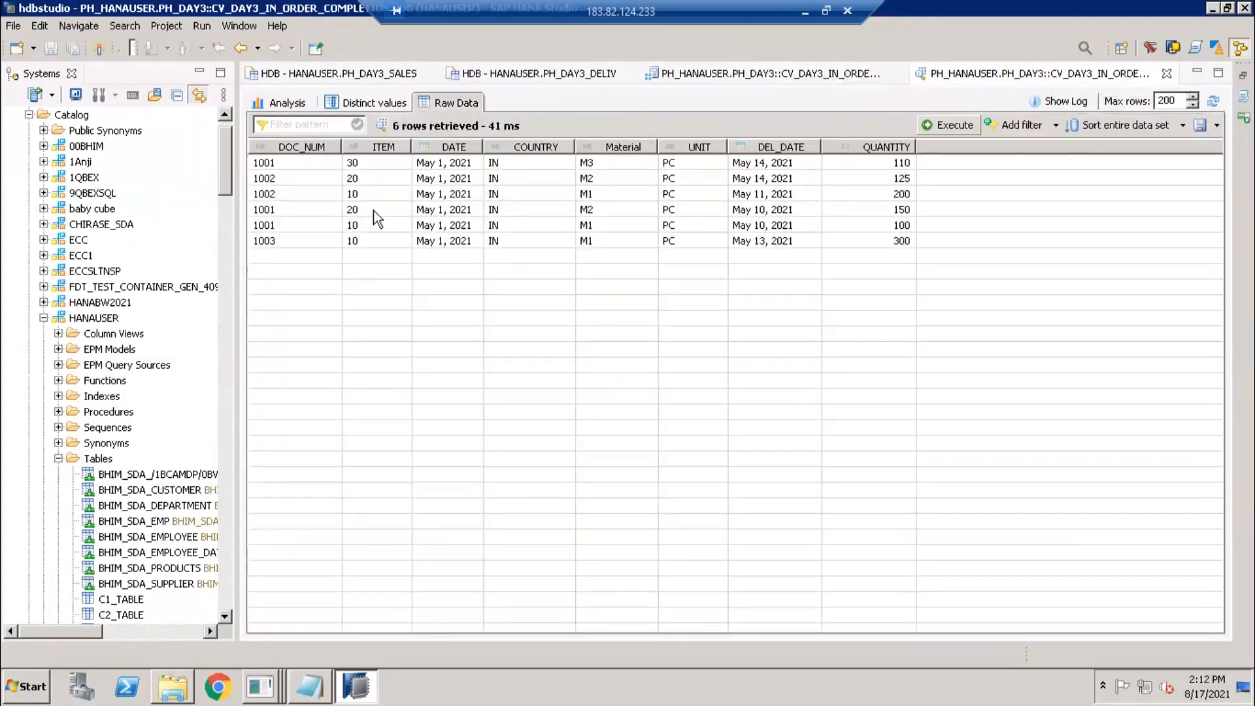
{"action": "left_click", "coordinate": [282, 166]}
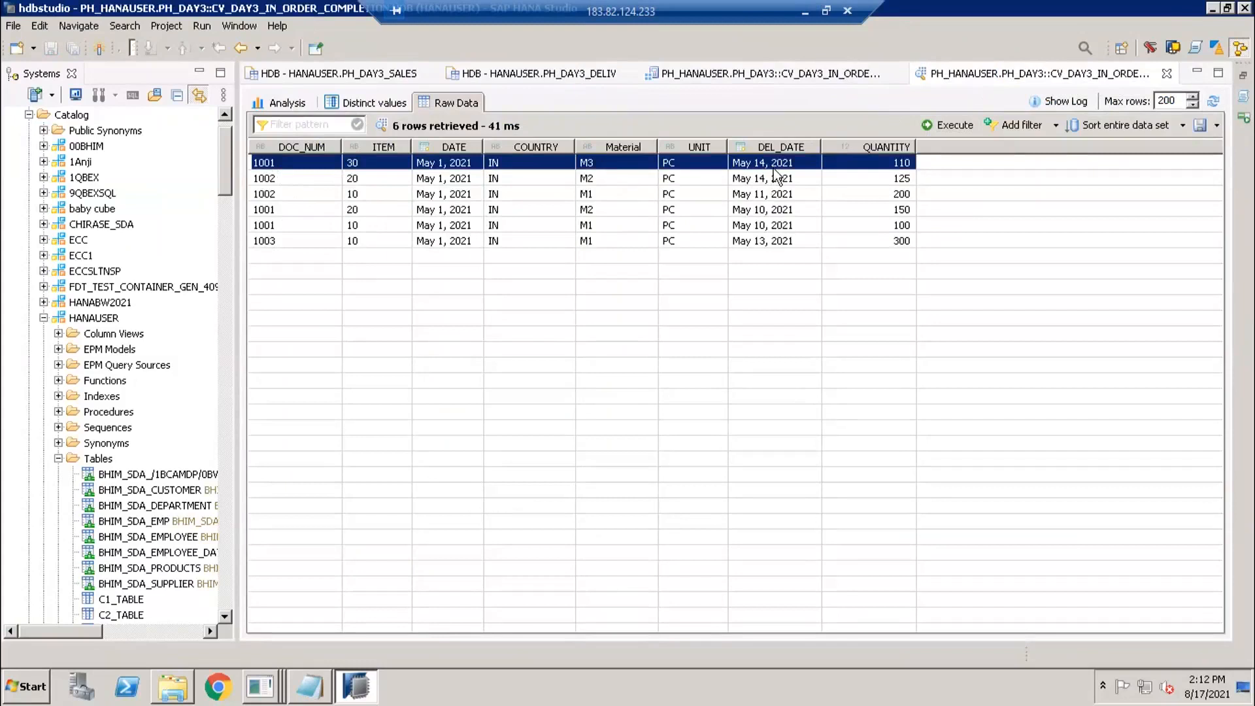
{"action": "left_click", "coordinate": [778, 196]}
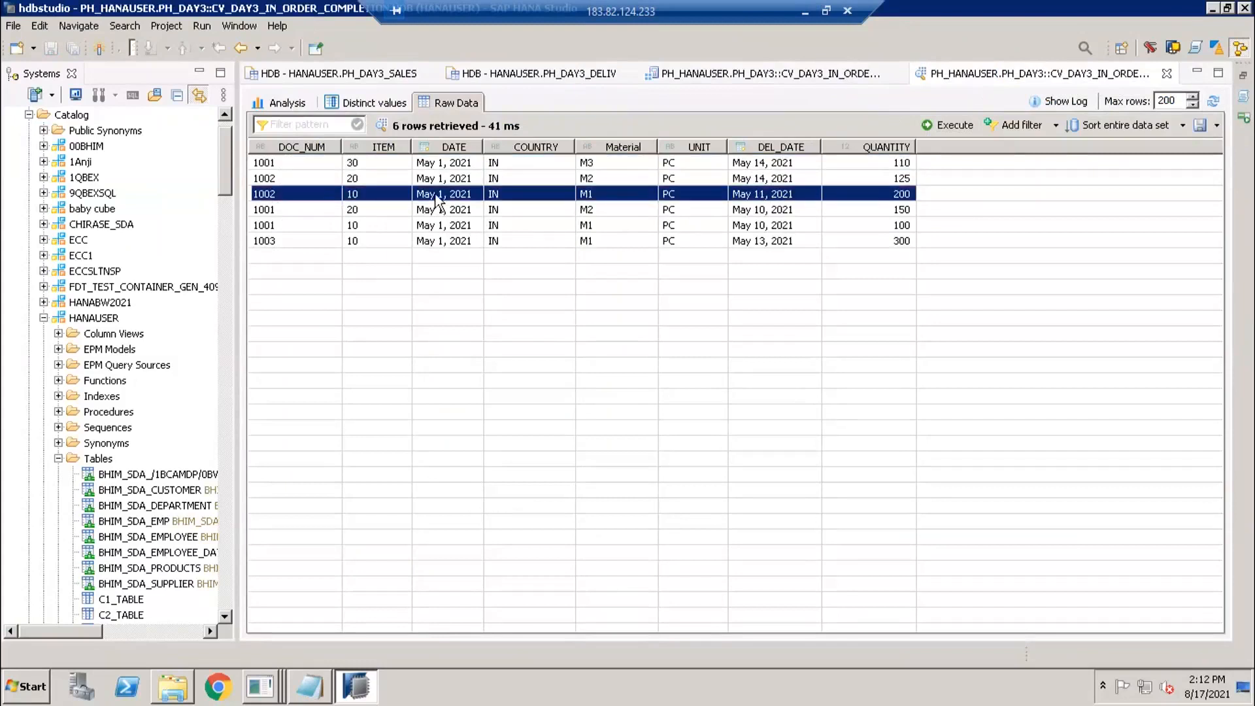
{"action": "left_click", "coordinate": [318, 149]}
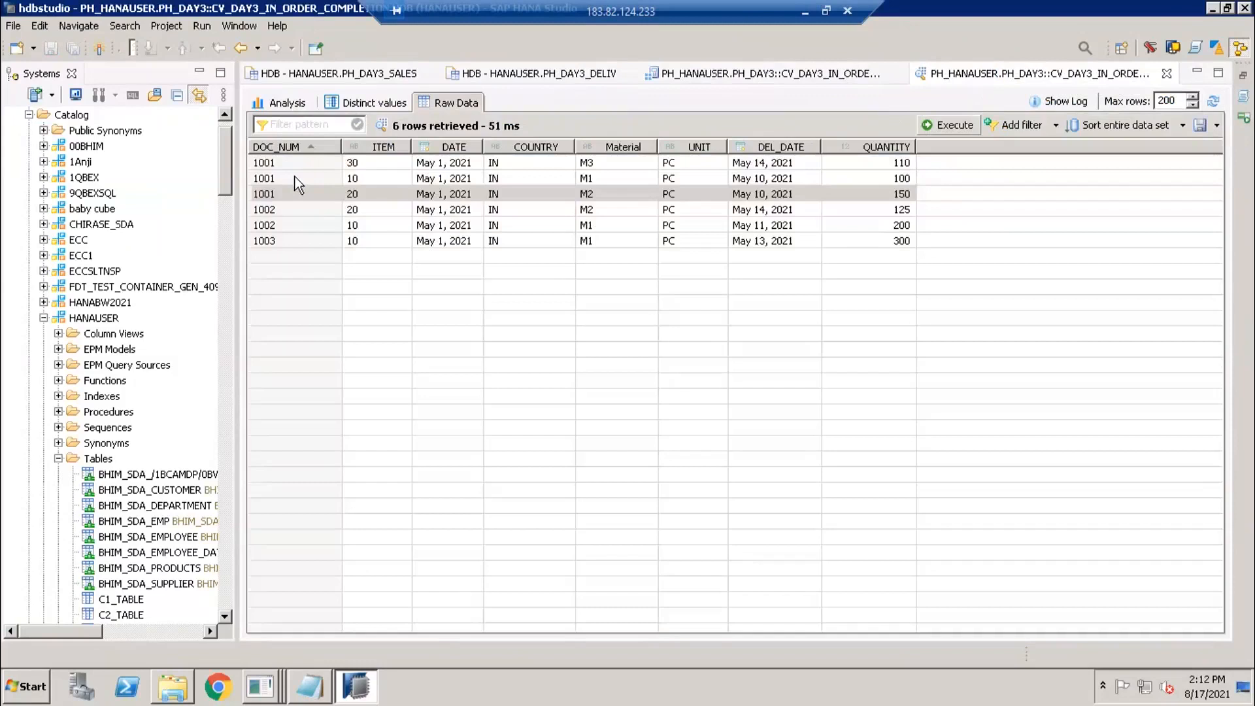
Compare the DEL_DATE values of the items within orders 1001 and 1002 against the task requirement.
{"action": "left_click", "coordinate": [777, 168]}
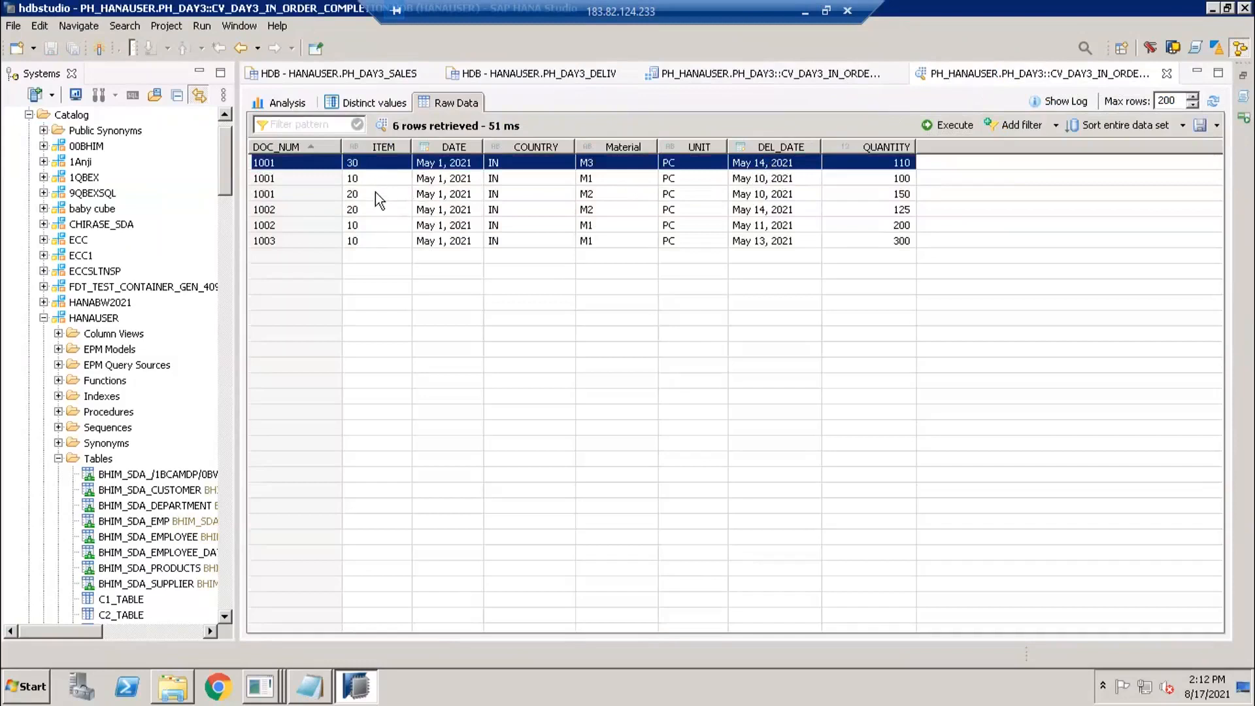
{"action": "key", "text": "Down"}
{"action": "key", "text": "Down"}
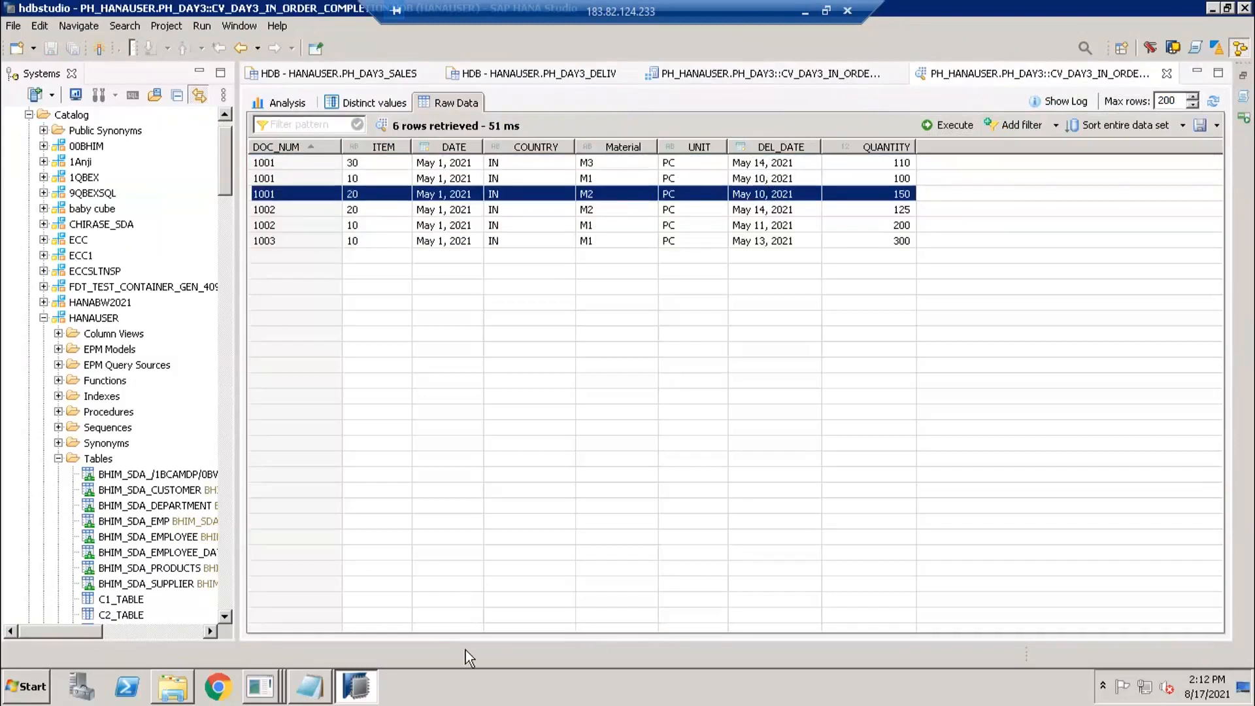
{"action": "left_click", "coordinate": [266, 684]}
{"action": "left_click", "coordinate": [691, 313]}
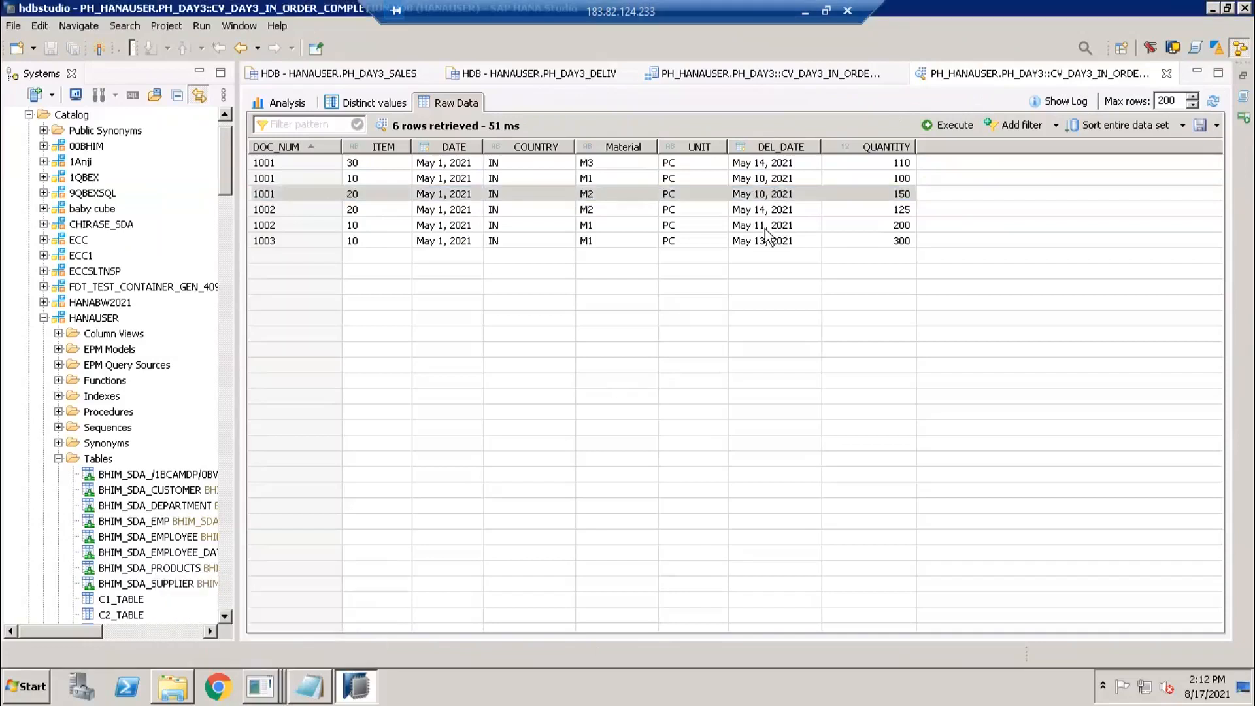
{"action": "left_click", "coordinate": [768, 166]}
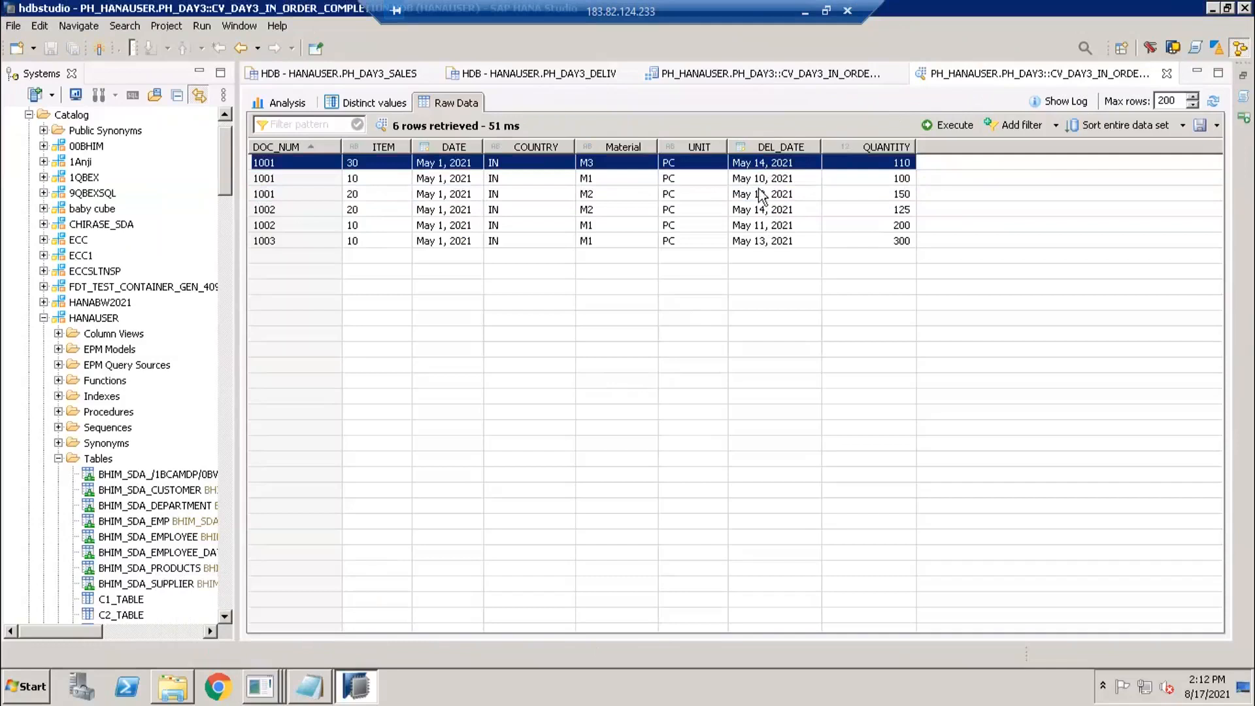
{"action": "left_click", "coordinate": [759, 194]}
{"action": "left_click", "coordinate": [757, 179]}
{"action": "left_click", "coordinate": [757, 166]}
{"action": "left_click", "coordinate": [281, 194]}
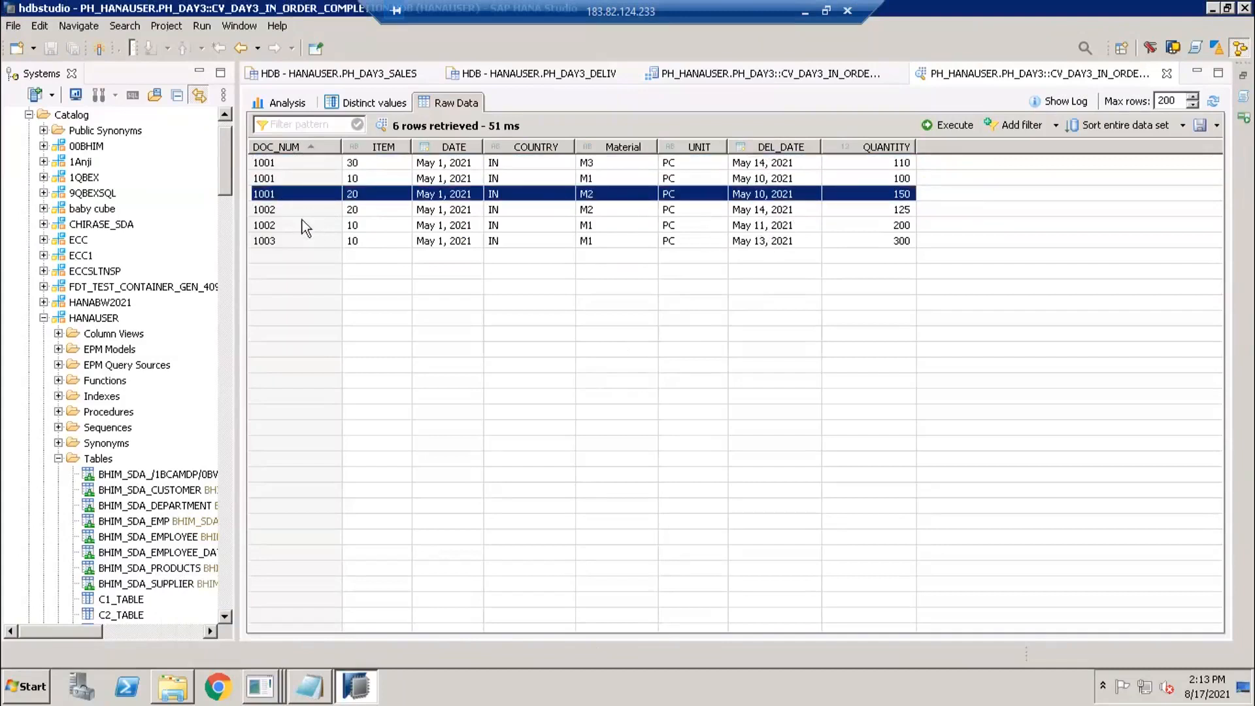
{"action": "left_click", "coordinate": [301, 215]}
{"action": "left_click", "coordinate": [296, 225]}
{"action": "left_click", "coordinate": [274, 211]}
{"action": "left_click", "coordinate": [280, 223]}
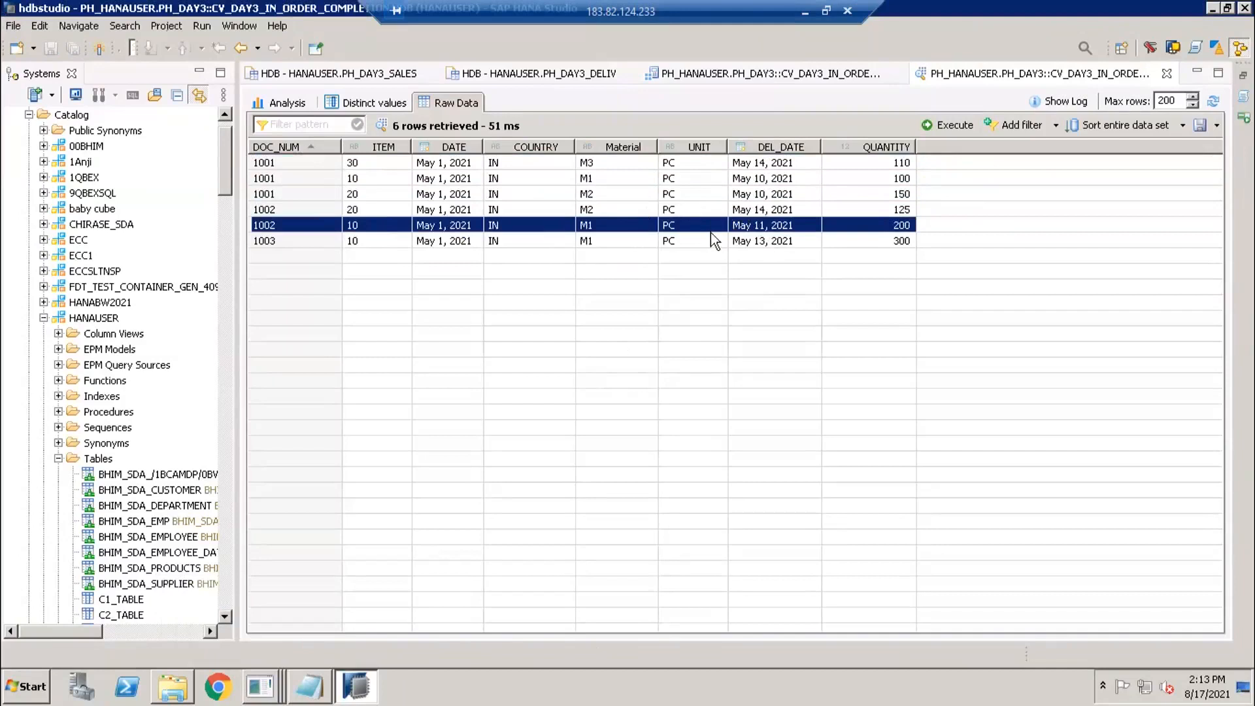
{"action": "left_click", "coordinate": [755, 216]}
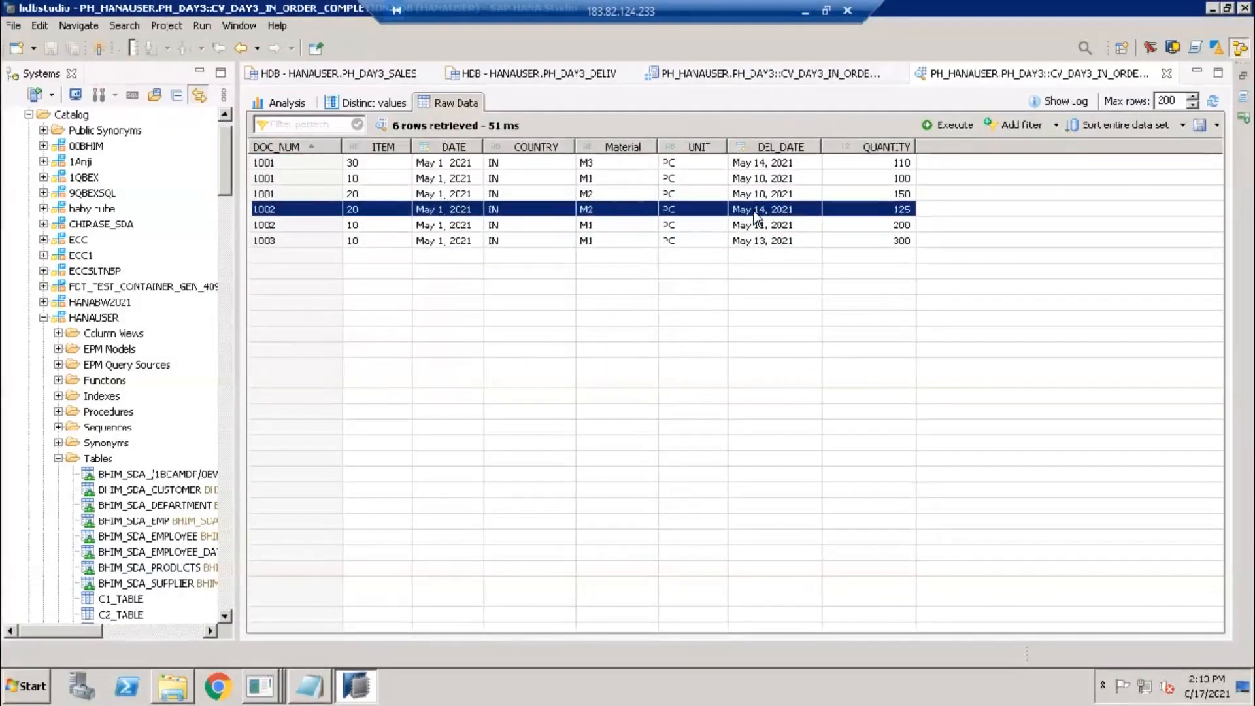
Return to the view's scenario, auto-arrange its nodes, and move Join_1, SALES and DELIV down to make room below Aggregation.
{"action": "left_click", "coordinate": [849, 74]}
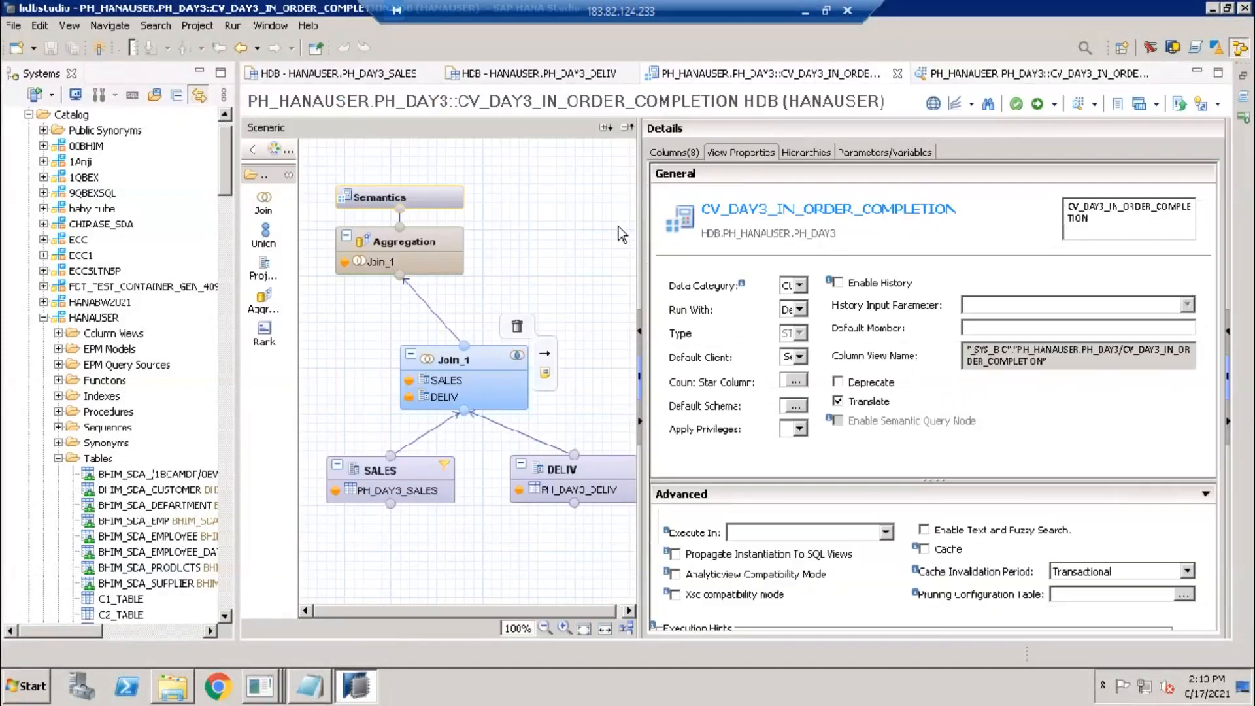
{"action": "left_click", "coordinate": [629, 633]}
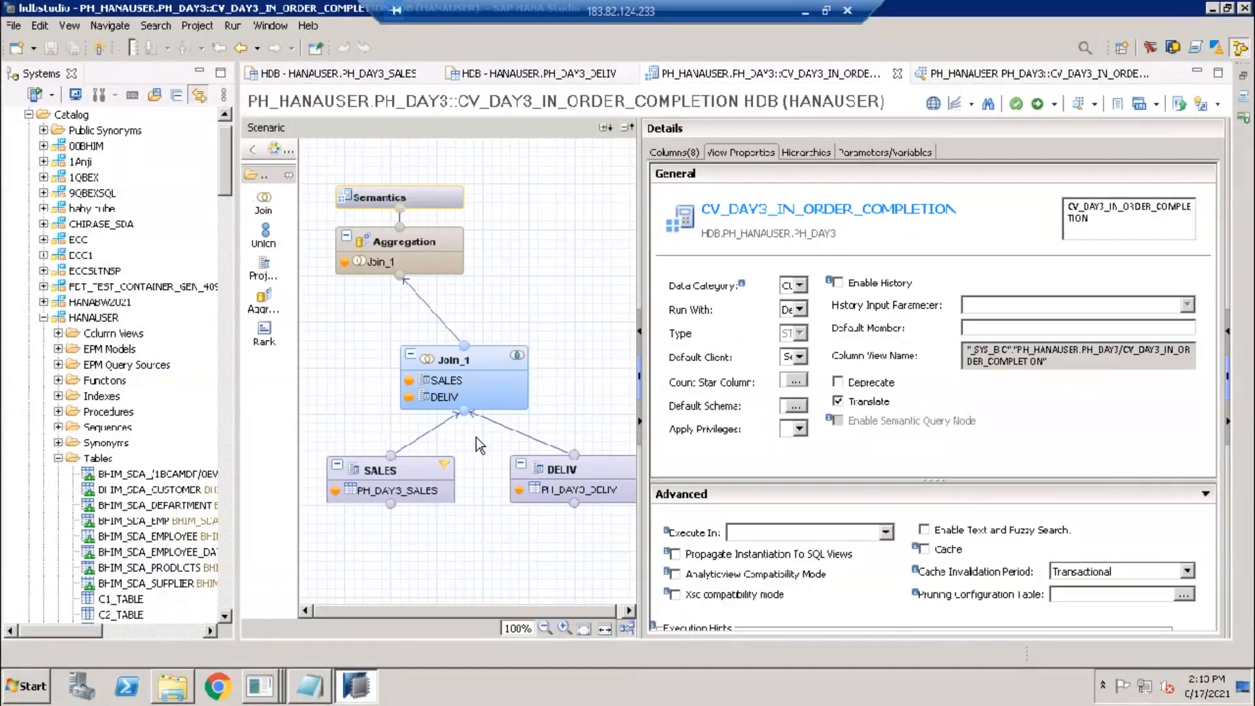
{"action": "left_click_drag", "start_coordinate": [309, 295], "coordinate": [599, 453]}
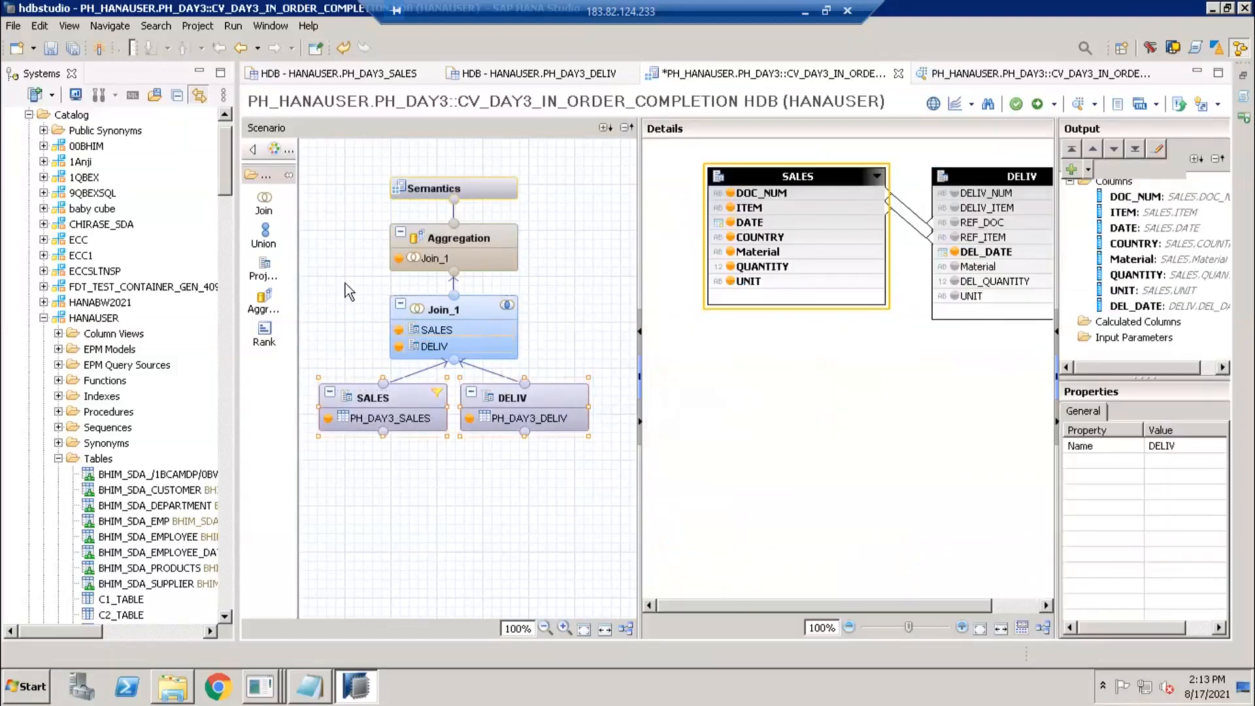
{"action": "mouse_move", "coordinate": [431, 397]}
{"action": "left_click_drag", "start_coordinate": [415, 377], "coordinate": [392, 521]}
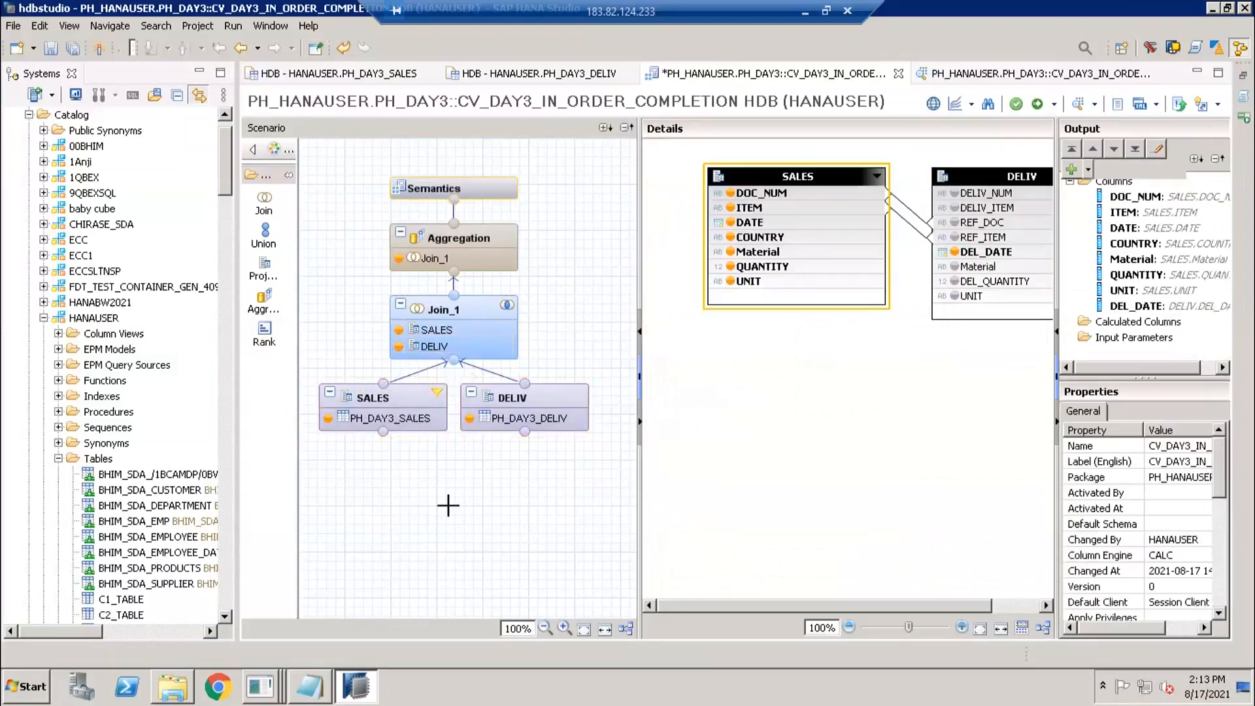
{"action": "left_click_drag", "start_coordinate": [615, 498], "coordinate": [309, 282]}
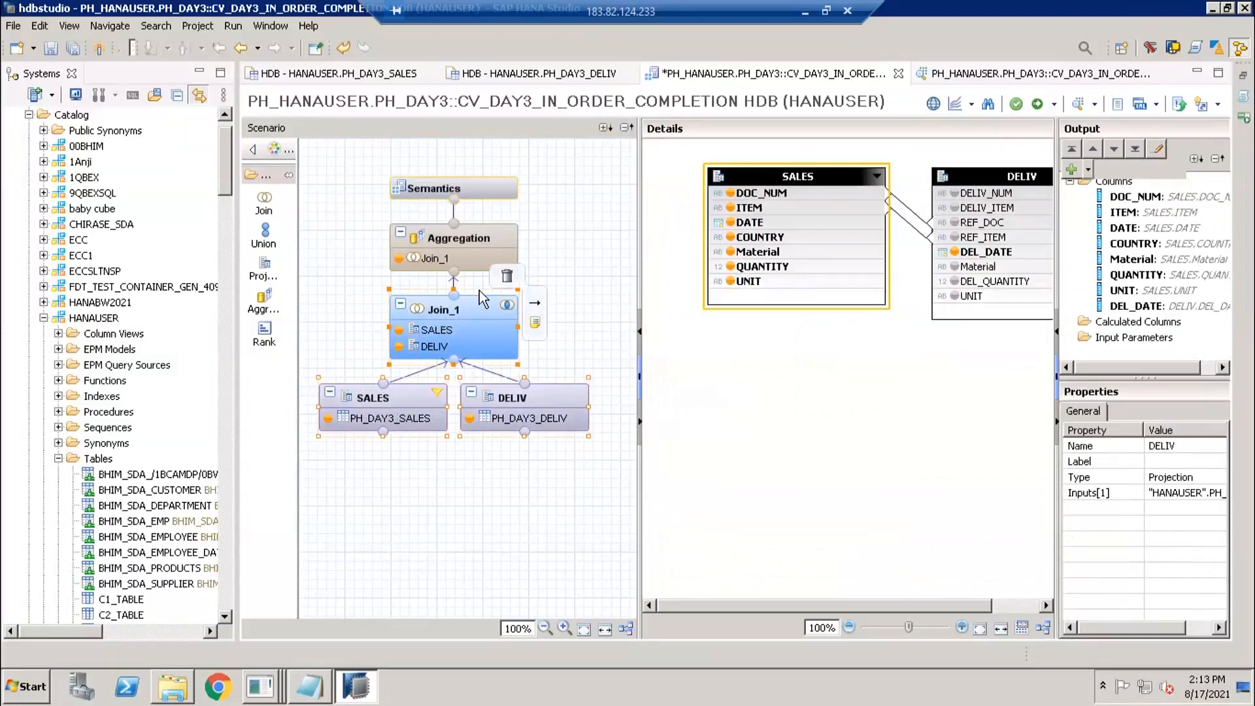
{"action": "left_click_drag", "start_coordinate": [468, 410], "coordinate": [475, 404]}
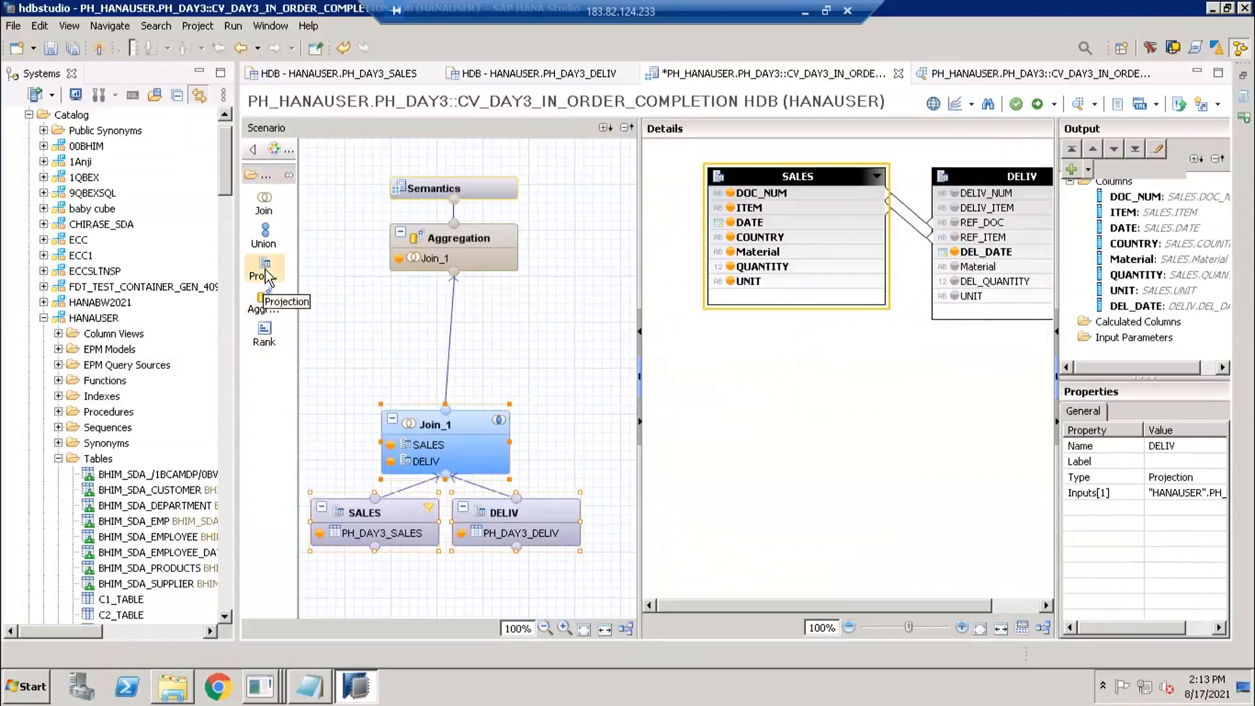
Add a second Aggregation node to the scenario beside the link between Join_1 and Aggregation, and select Join_1.
{"action": "left_click", "coordinate": [264, 300]}
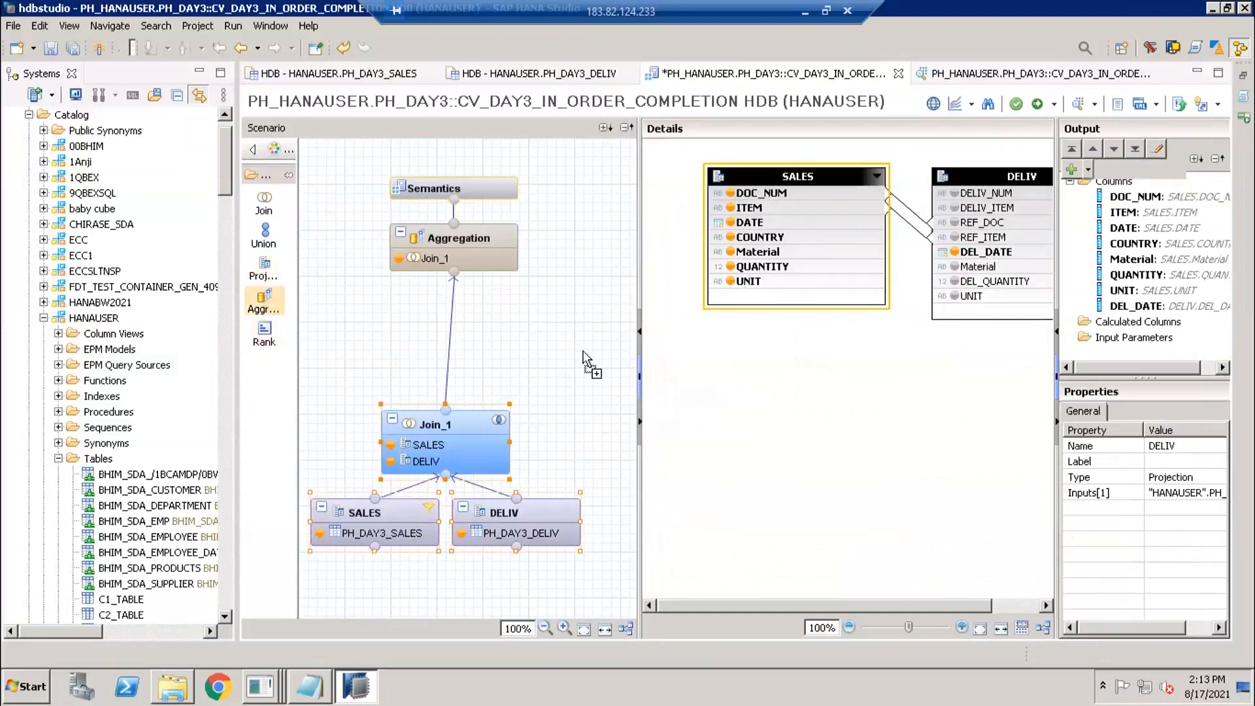
{"action": "left_click", "coordinate": [557, 386]}
{"action": "left_click_drag", "start_coordinate": [571, 401], "coordinate": [570, 364]}
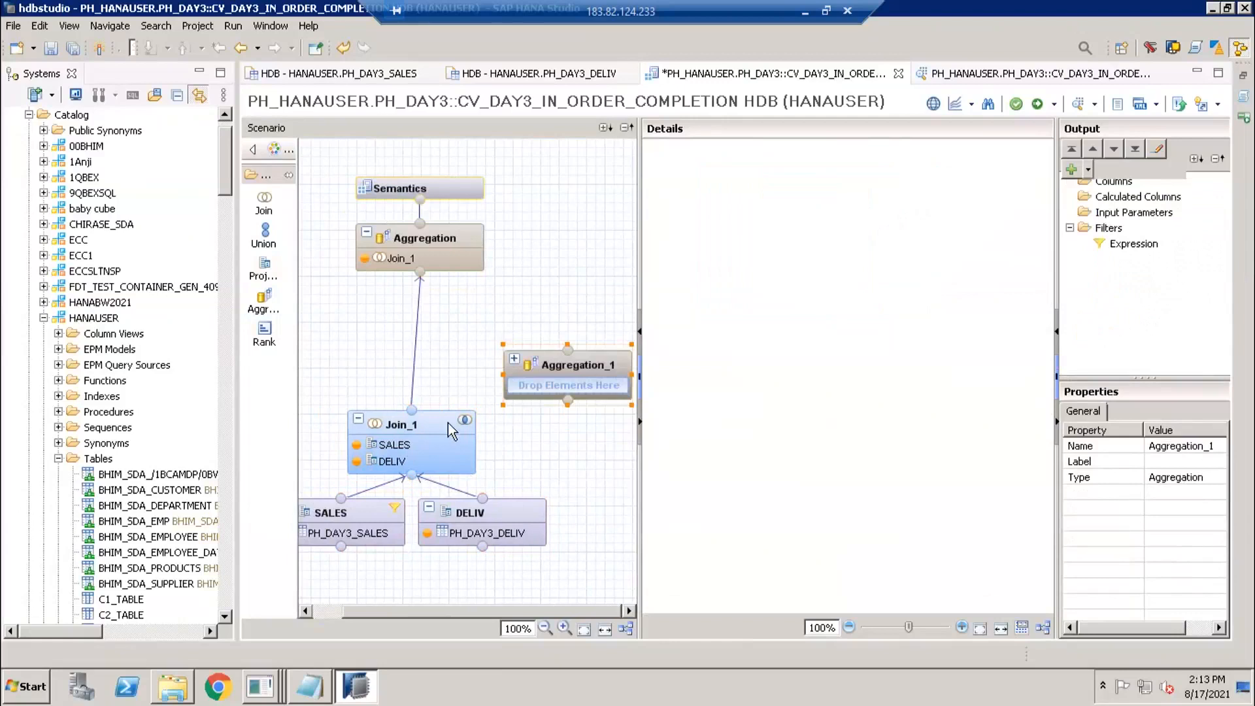
{"action": "left_click", "coordinate": [438, 450]}
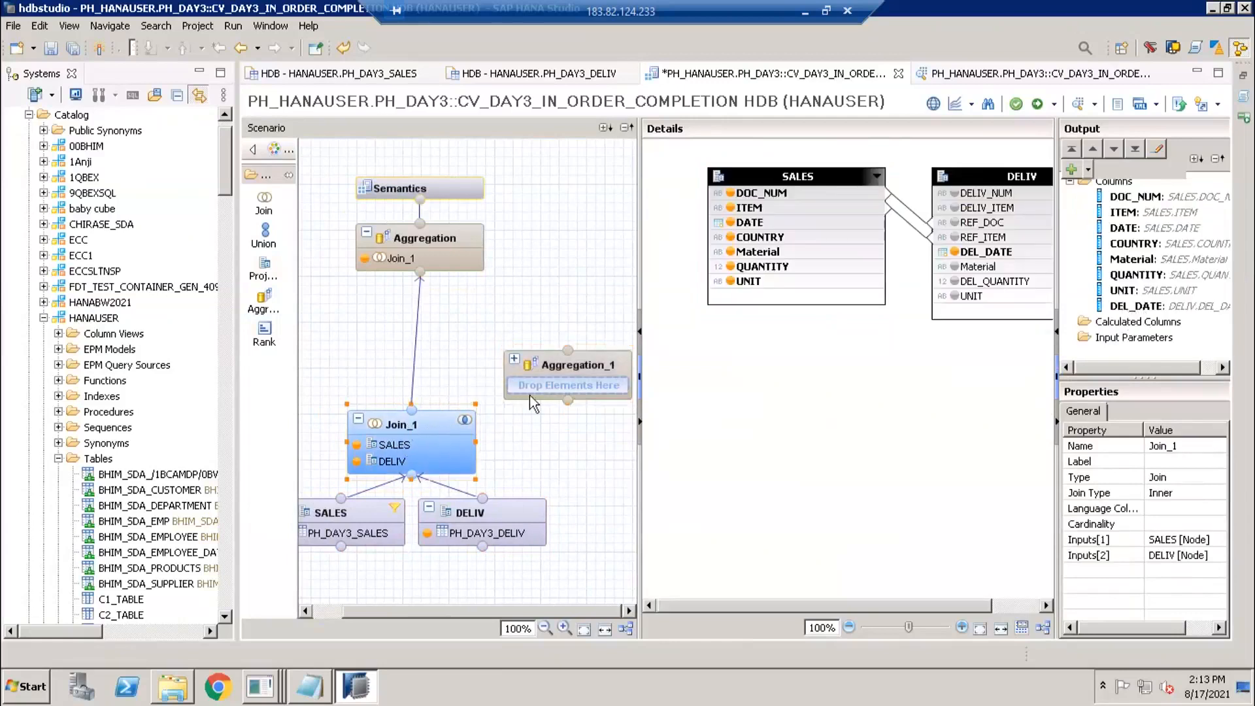
Connect Join_1 to the Aggregation_1 node and add DOC_NUM and DEL_DATE to its output columns.
{"action": "left_click_drag", "start_coordinate": [471, 421], "coordinate": [577, 352]}
{"action": "left_click", "coordinate": [731, 195]}
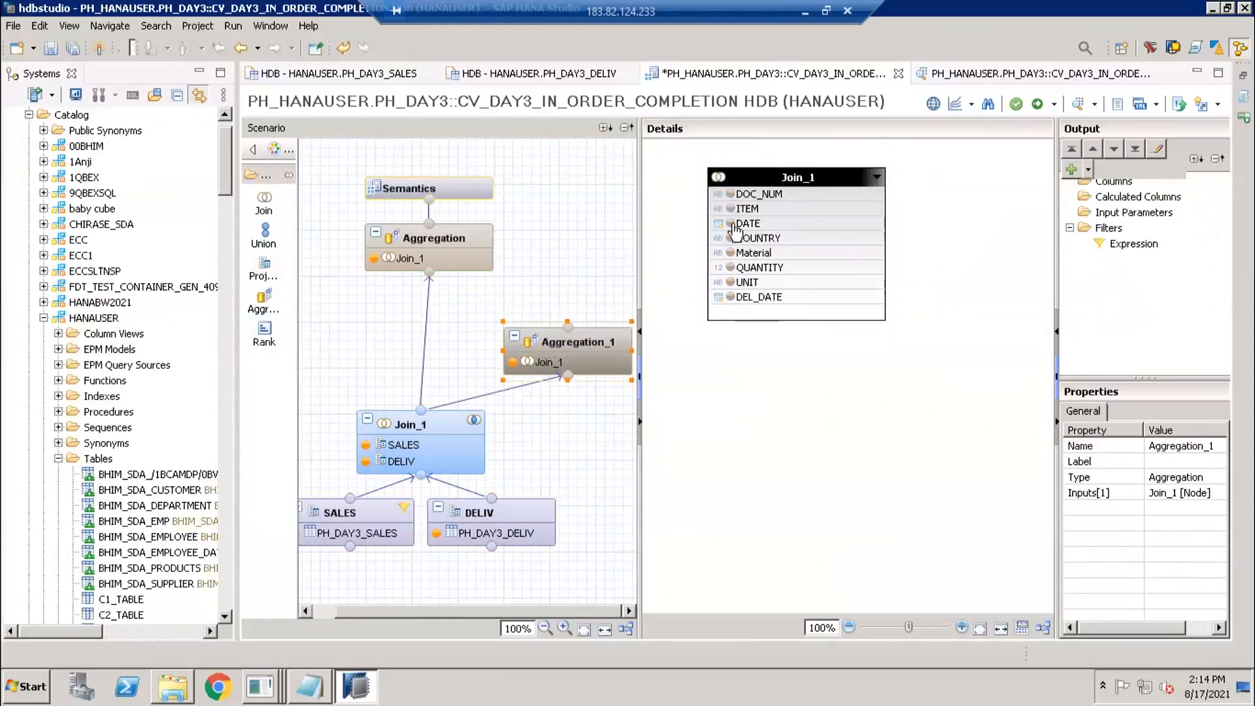
{"action": "left_click", "coordinate": [730, 297]}
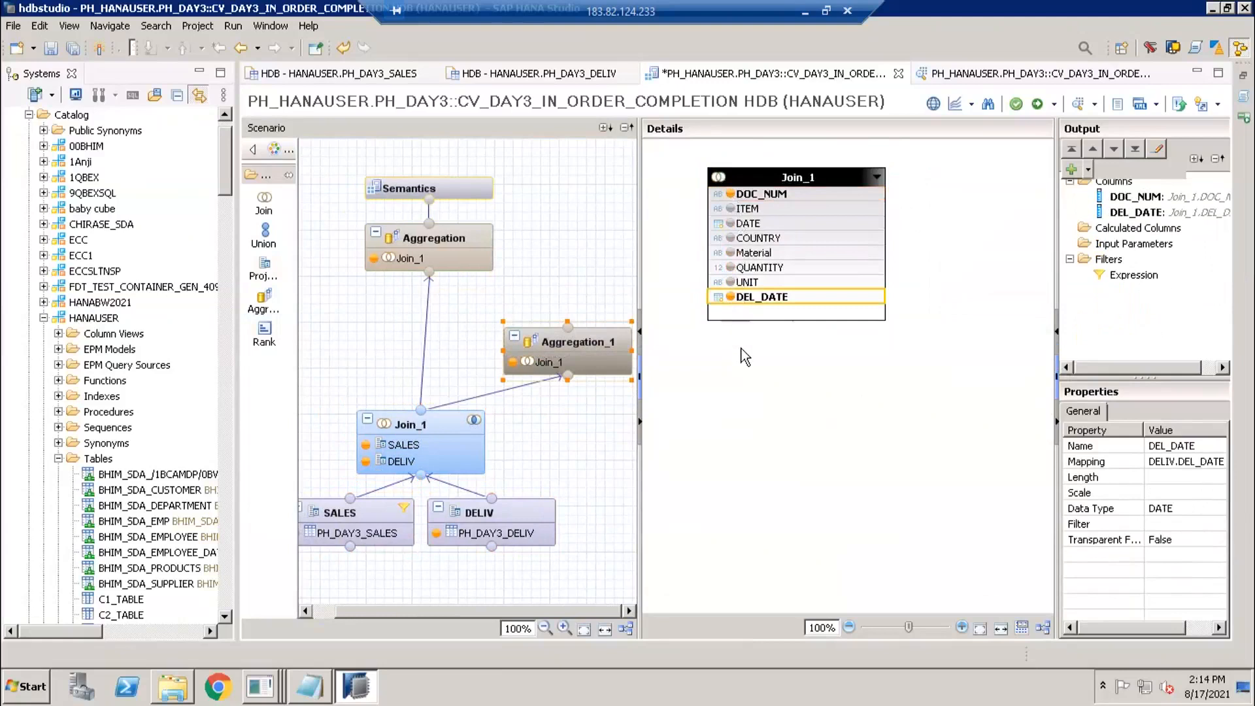
Convert the DEL_DATE output column of Aggregation_1 to an aggregated column.
{"action": "left_click", "coordinate": [1135, 213]}
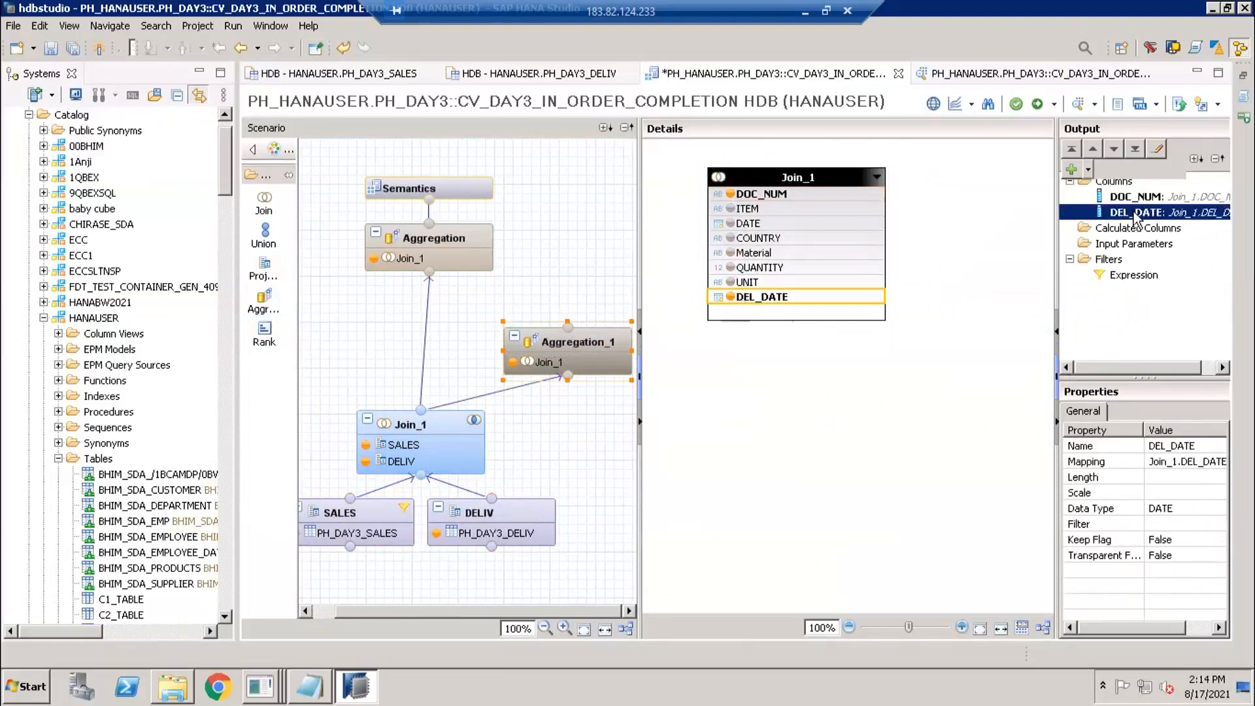
{"action": "right_click", "coordinate": [1134, 214]}
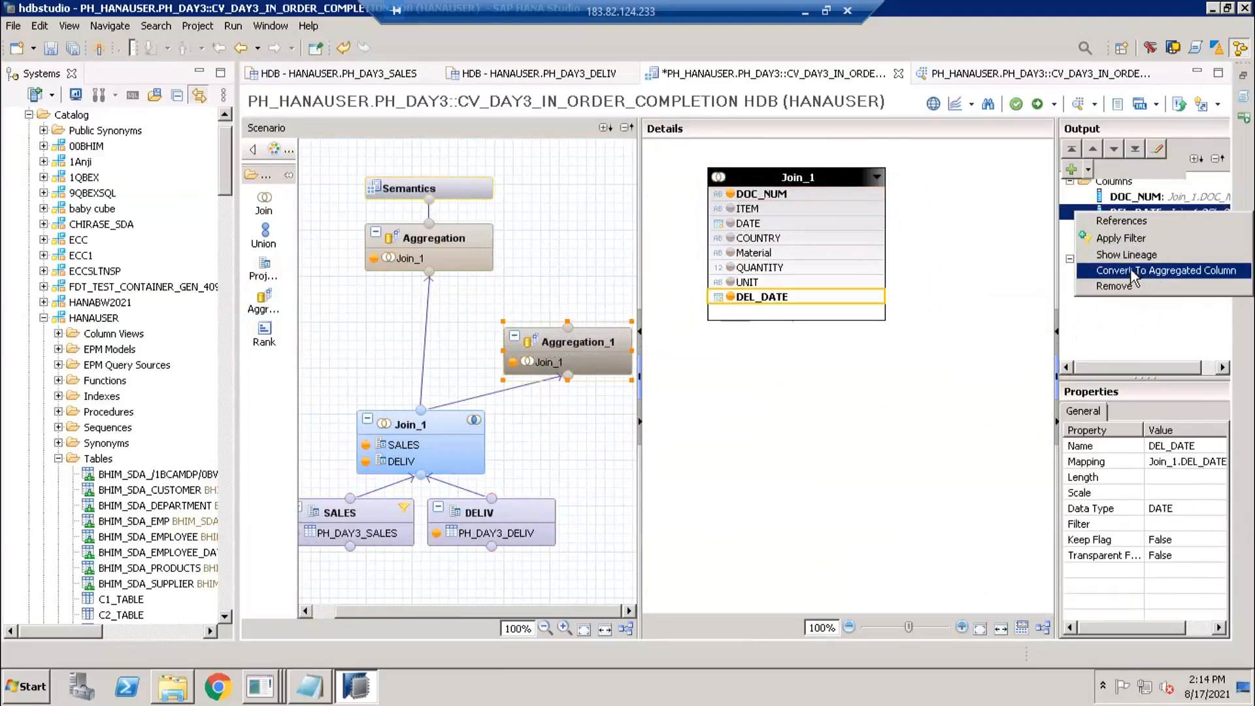
{"action": "left_click", "coordinate": [991, 265]}
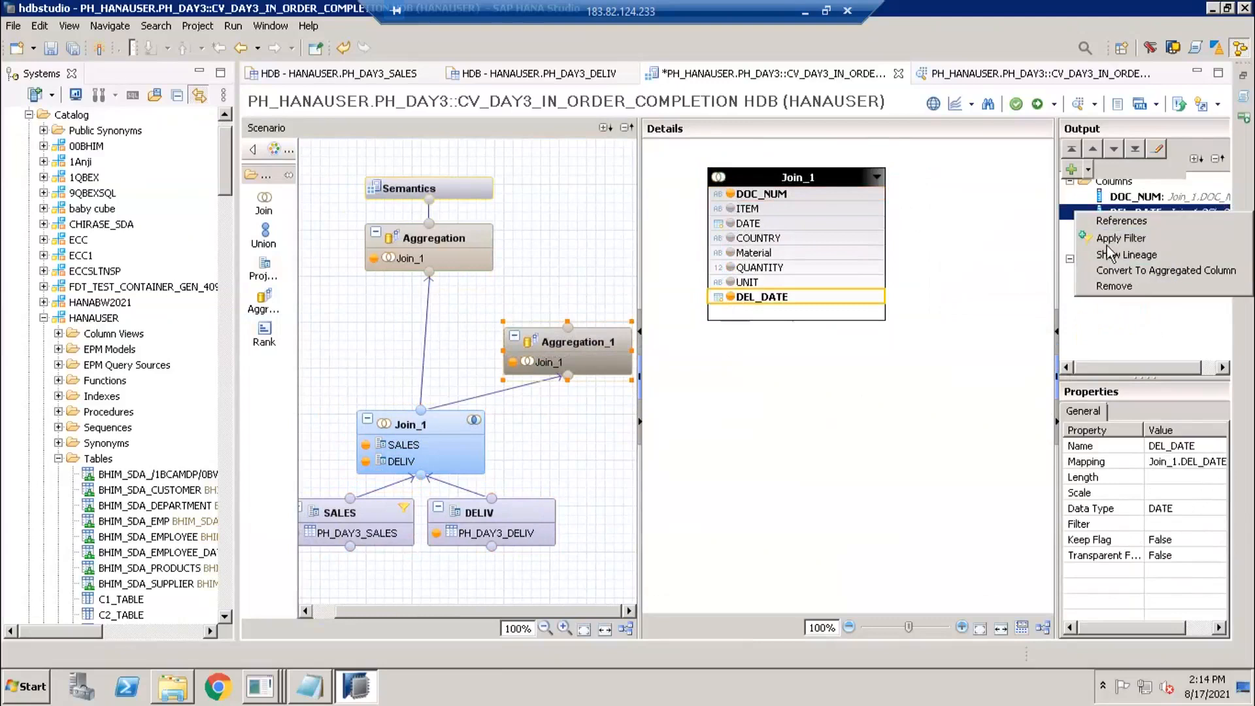
{"action": "left_click", "coordinate": [1153, 213]}
{"action": "right_click", "coordinate": [1153, 213]}
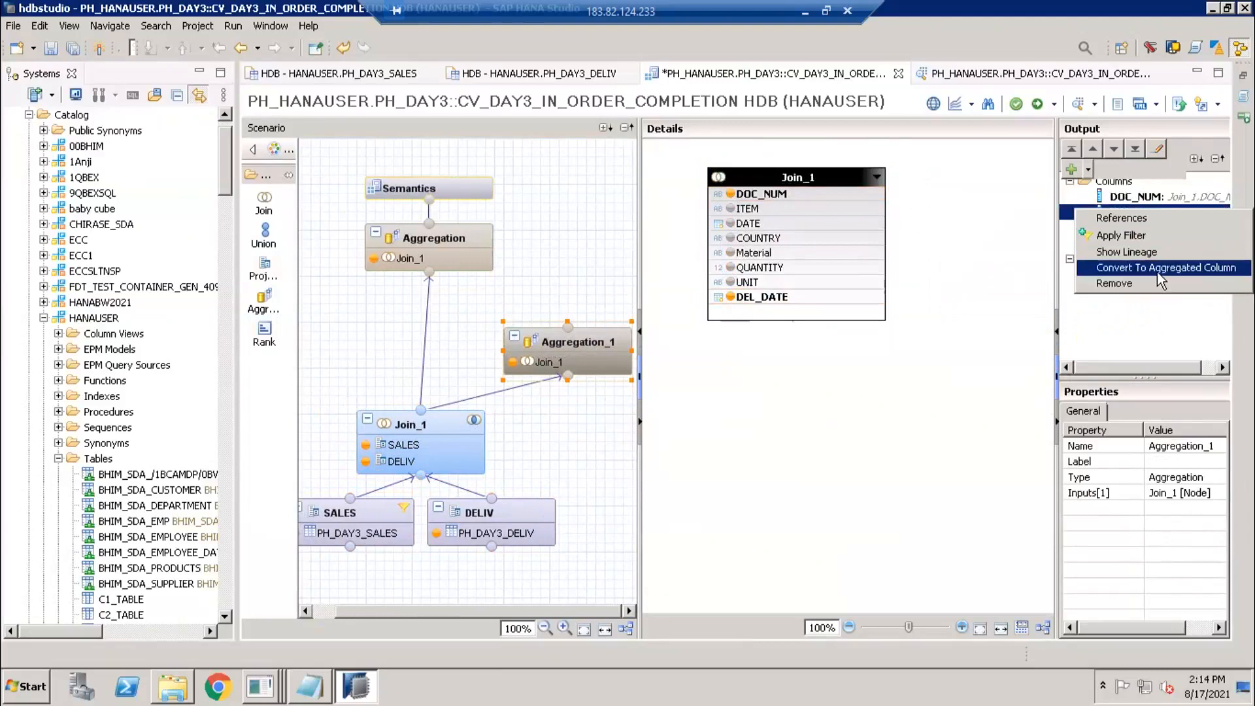
{"action": "left_click", "coordinate": [1145, 266]}
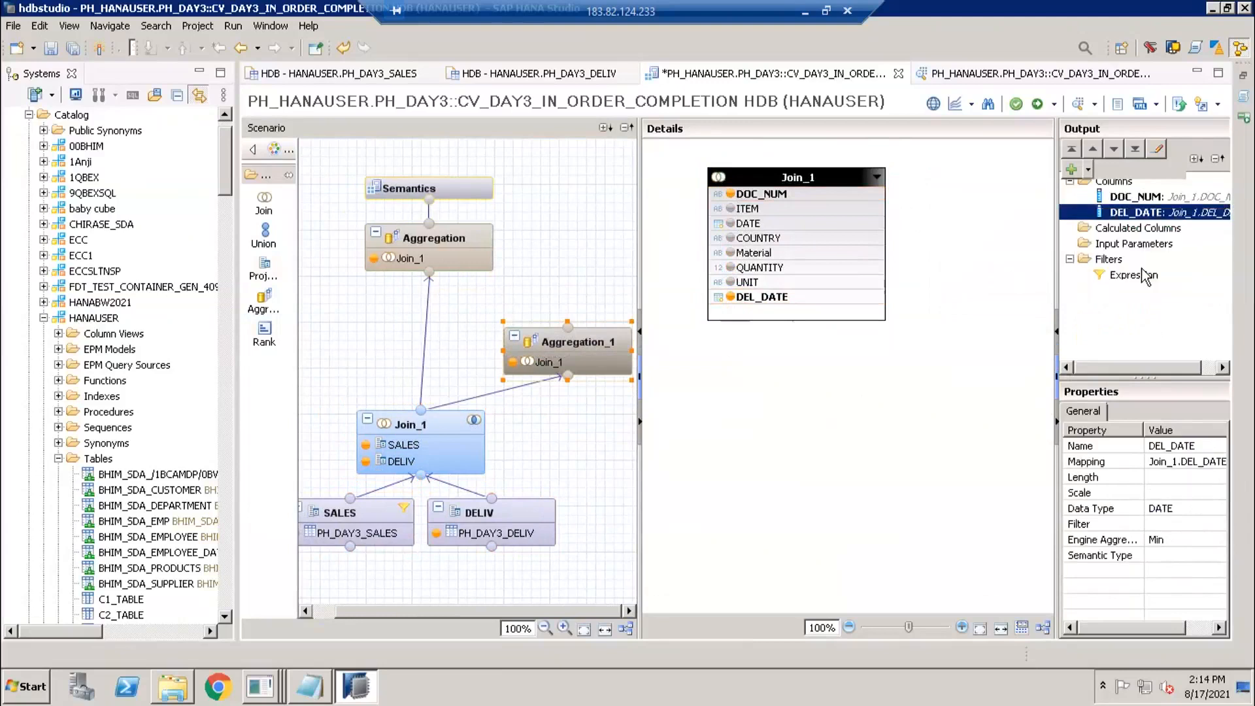
Choose the engine aggregation type for the DEL_DATE column of Aggregation_1.
{"action": "left_click", "coordinate": [1176, 541]}
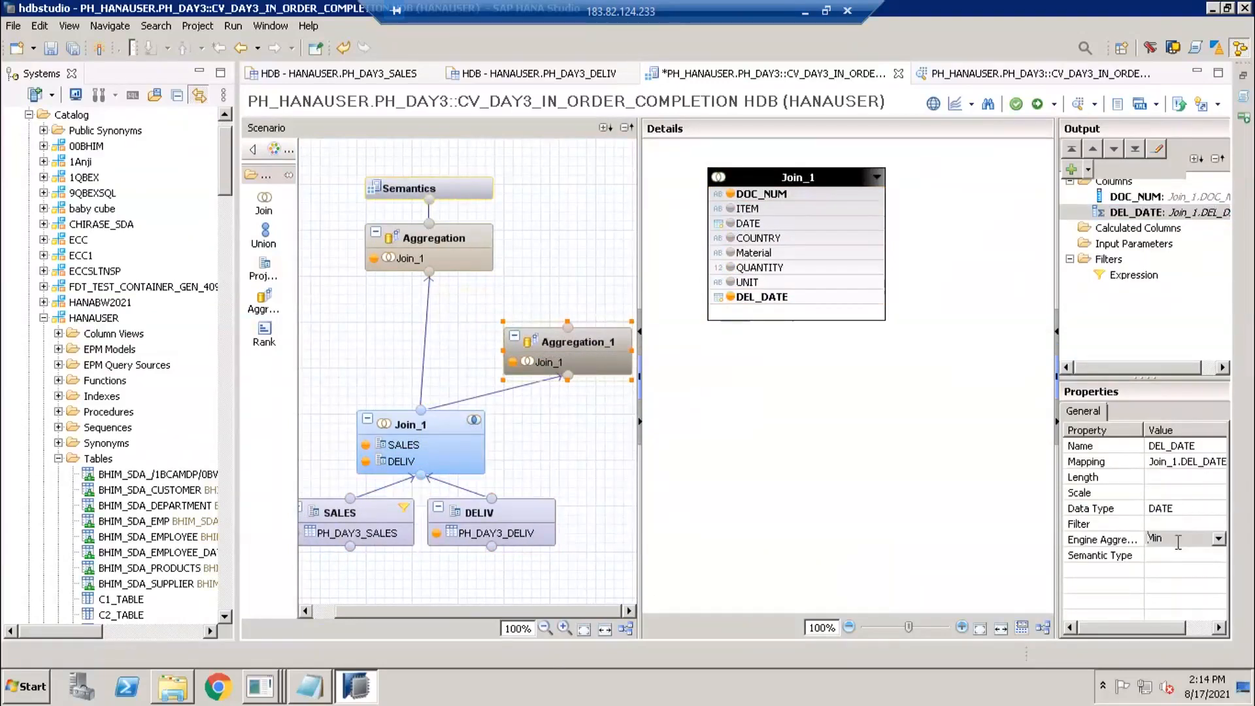
{"action": "left_click", "coordinate": [1218, 540]}
{"action": "left_click", "coordinate": [1156, 559]}
{"action": "left_click", "coordinate": [594, 366]}
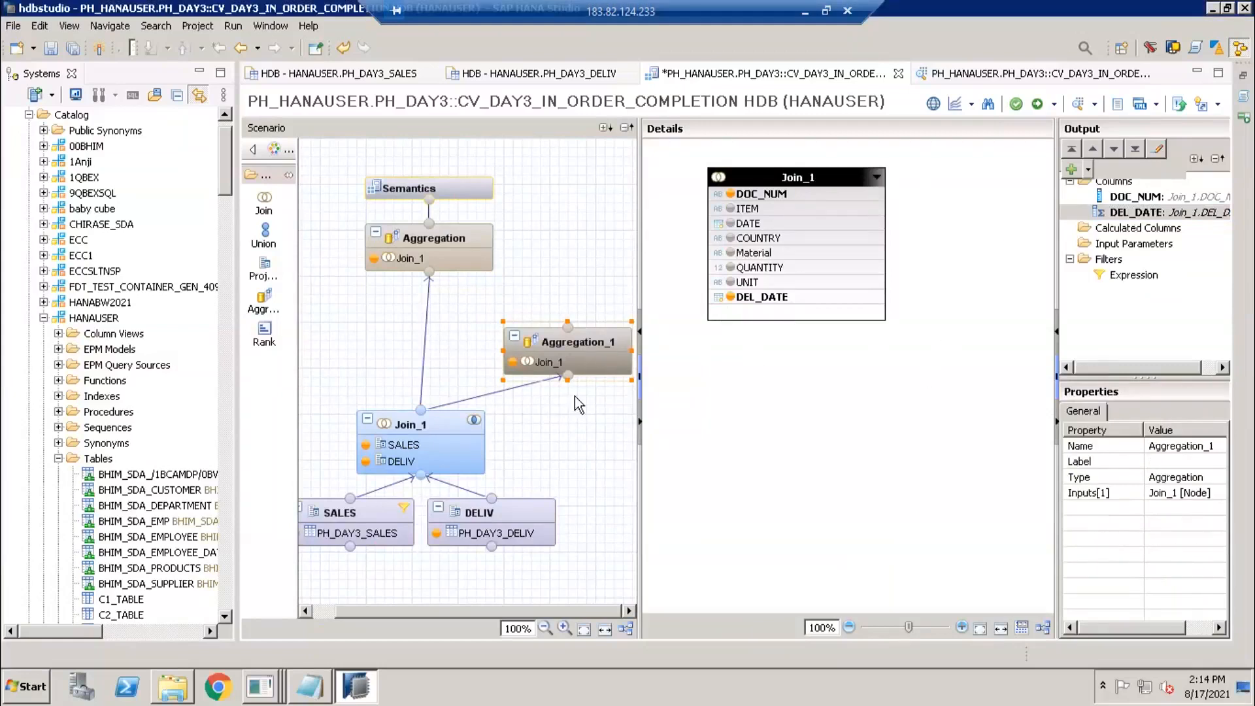
Open the raw data preview of the order completion view and select all its rows, from document 1001 to 1003.
{"action": "left_click", "coordinate": [428, 441]}
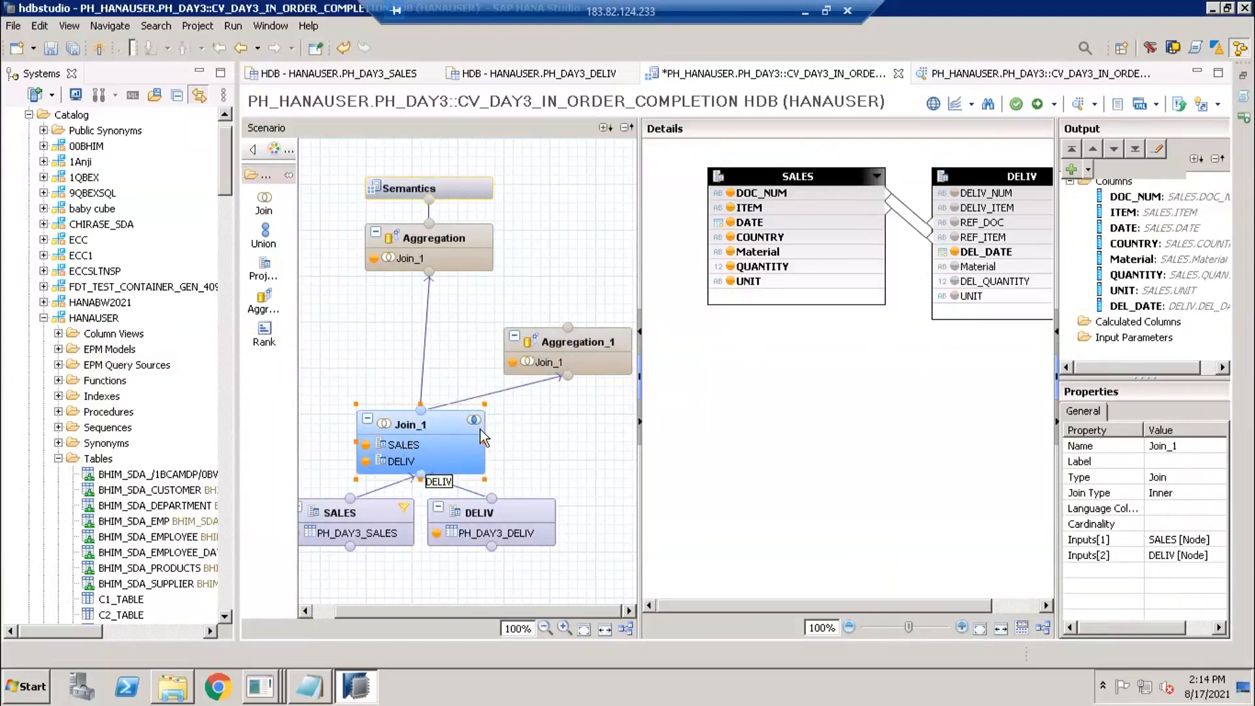
{"action": "left_click", "coordinate": [961, 75]}
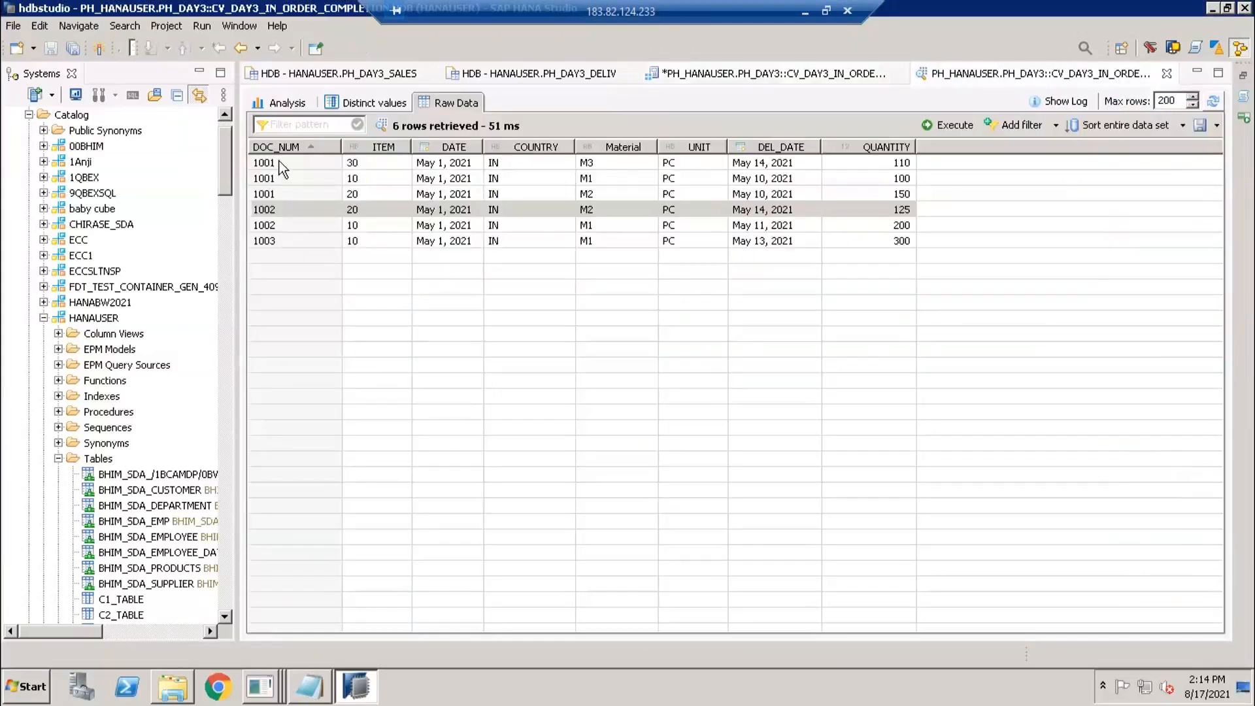
{"action": "left_click", "coordinate": [280, 163]}
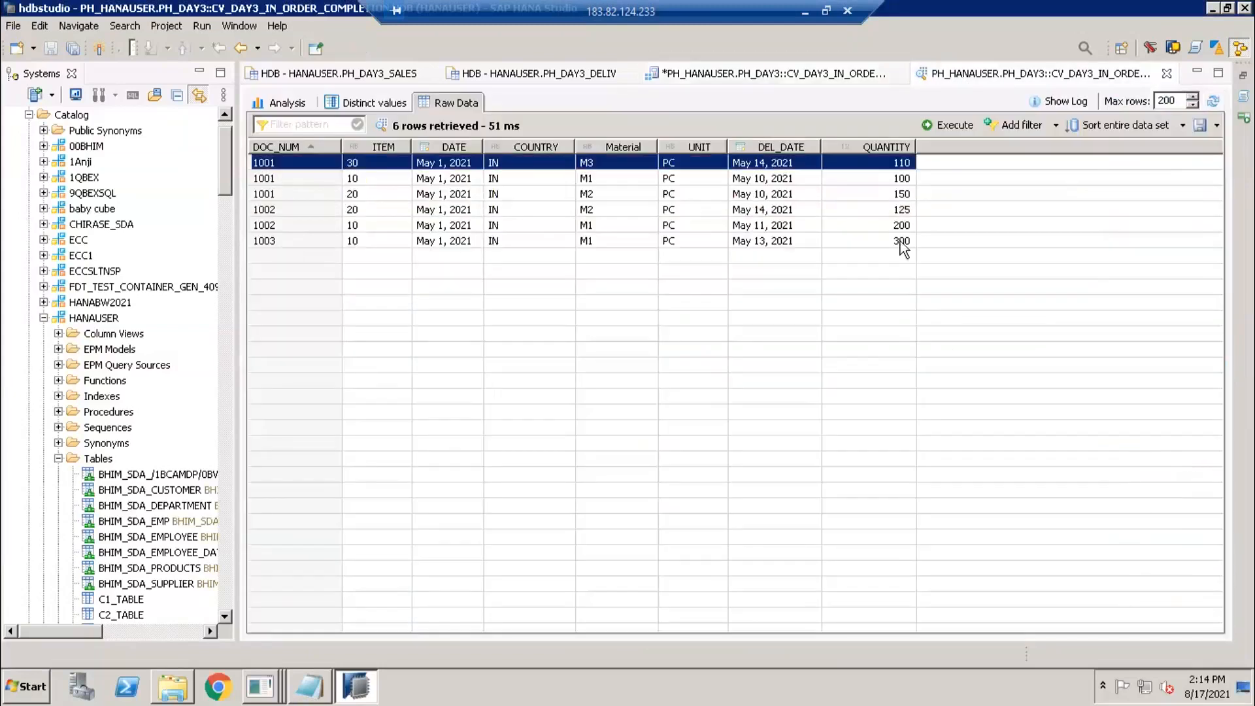
{"action": "left_click", "coordinate": [824, 244], "text": "shift"}
Switch to the Excel workbook with the SALES and Deliv sheets and paste the copied rows at G5 of a new sheet.
{"action": "left_click", "coordinate": [256, 691]}
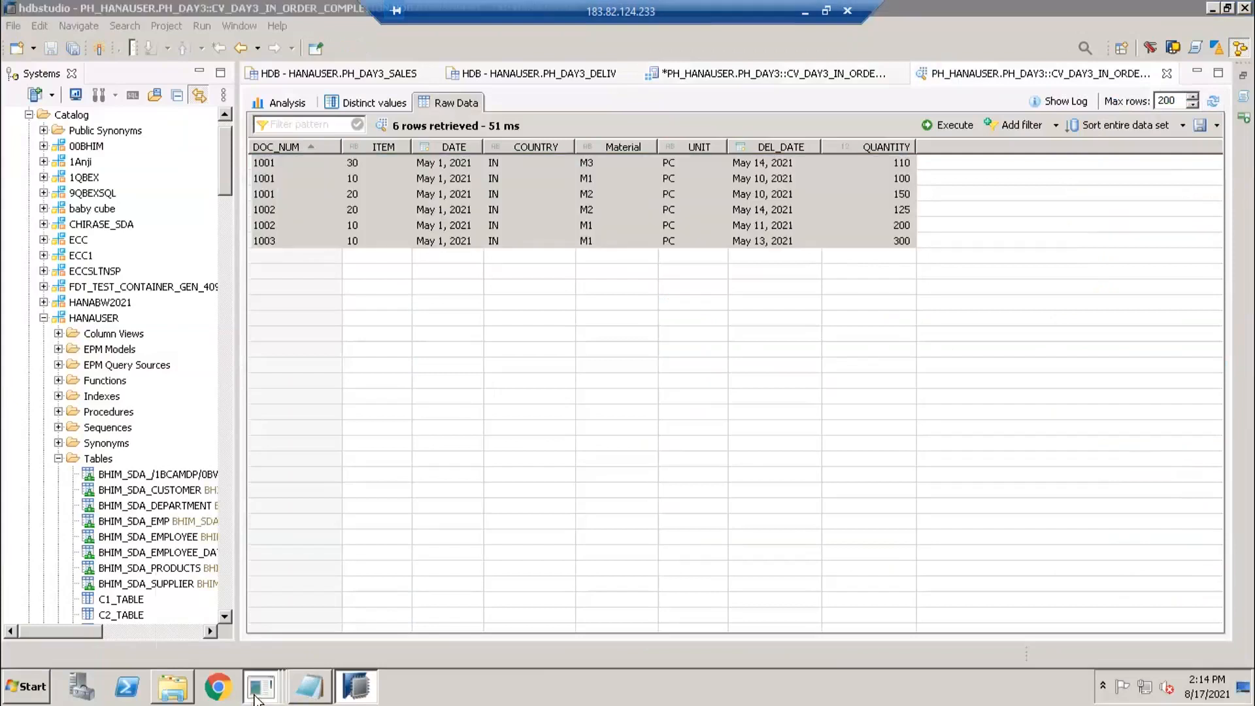
{"action": "left_click", "coordinate": [253, 646]}
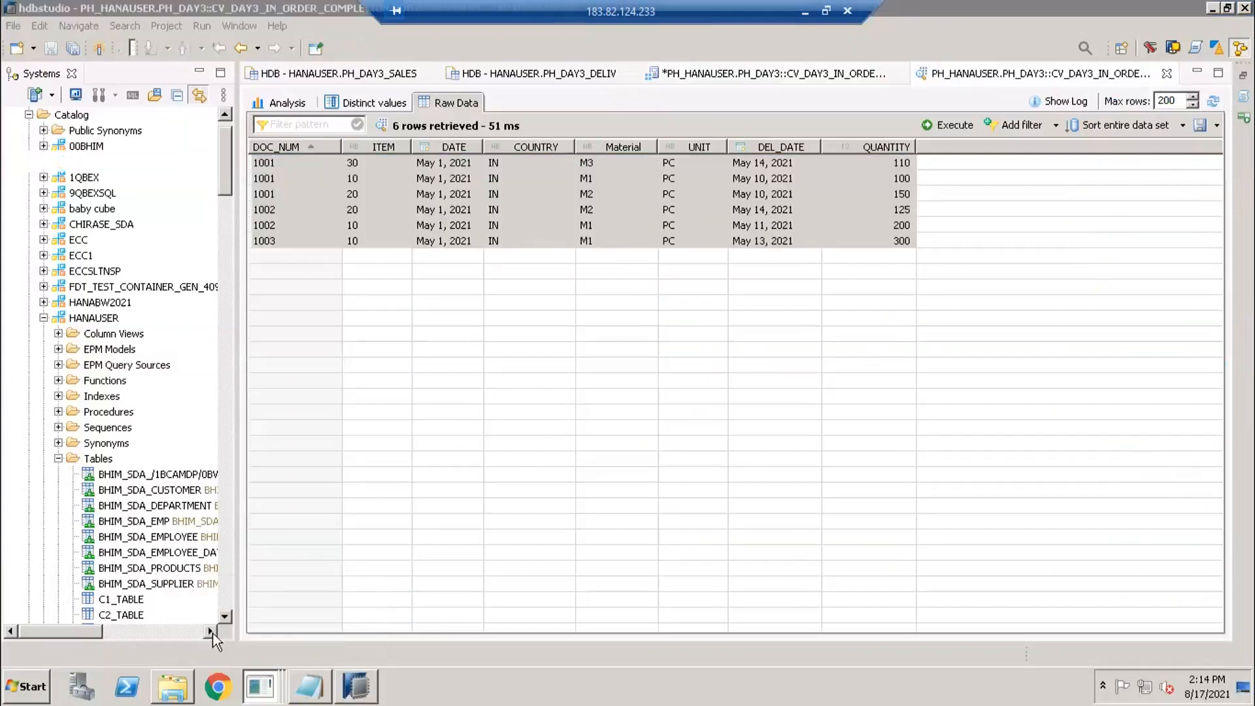
{"action": "left_click", "coordinate": [241, 632]}
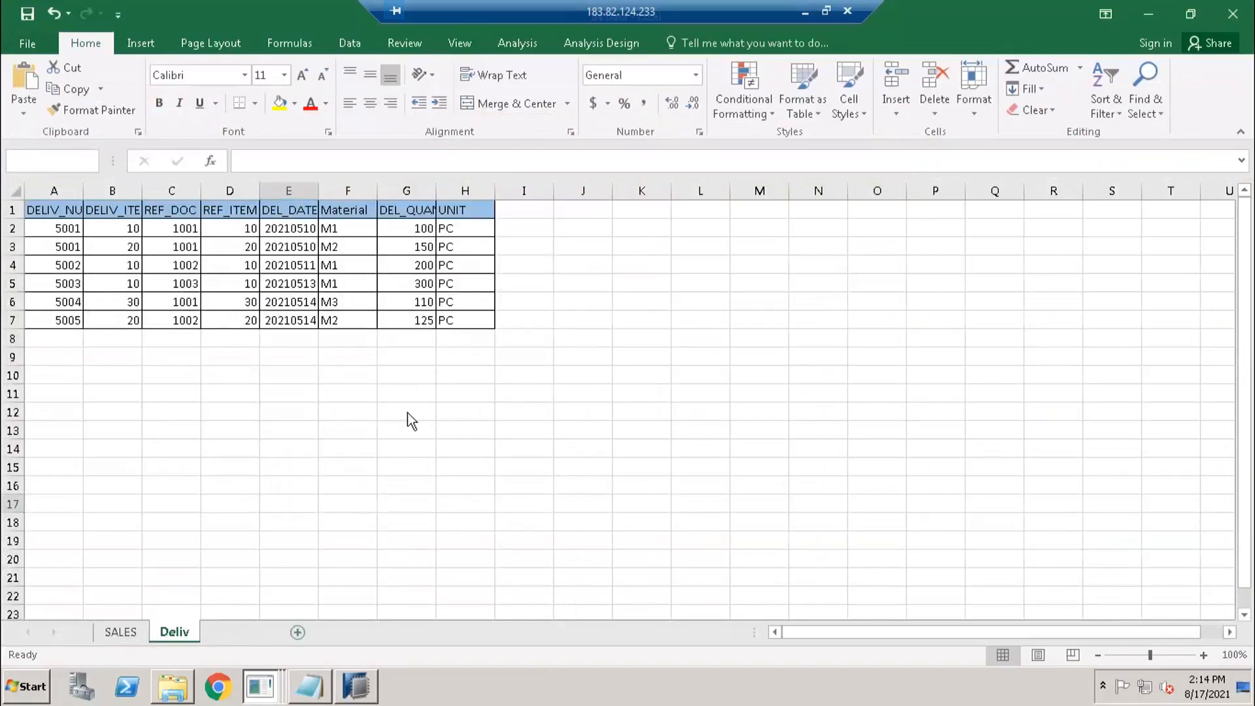
{"action": "left_click", "coordinate": [396, 285]}
{"action": "key", "text": "ctrl+v"}
{"action": "left_click", "coordinate": [409, 424]}
Split the semicolon-separated text in G5:G10 into separate columns with Text to Columns.
{"action": "left_click_drag", "start_coordinate": [410, 283], "coordinate": [396, 372]}
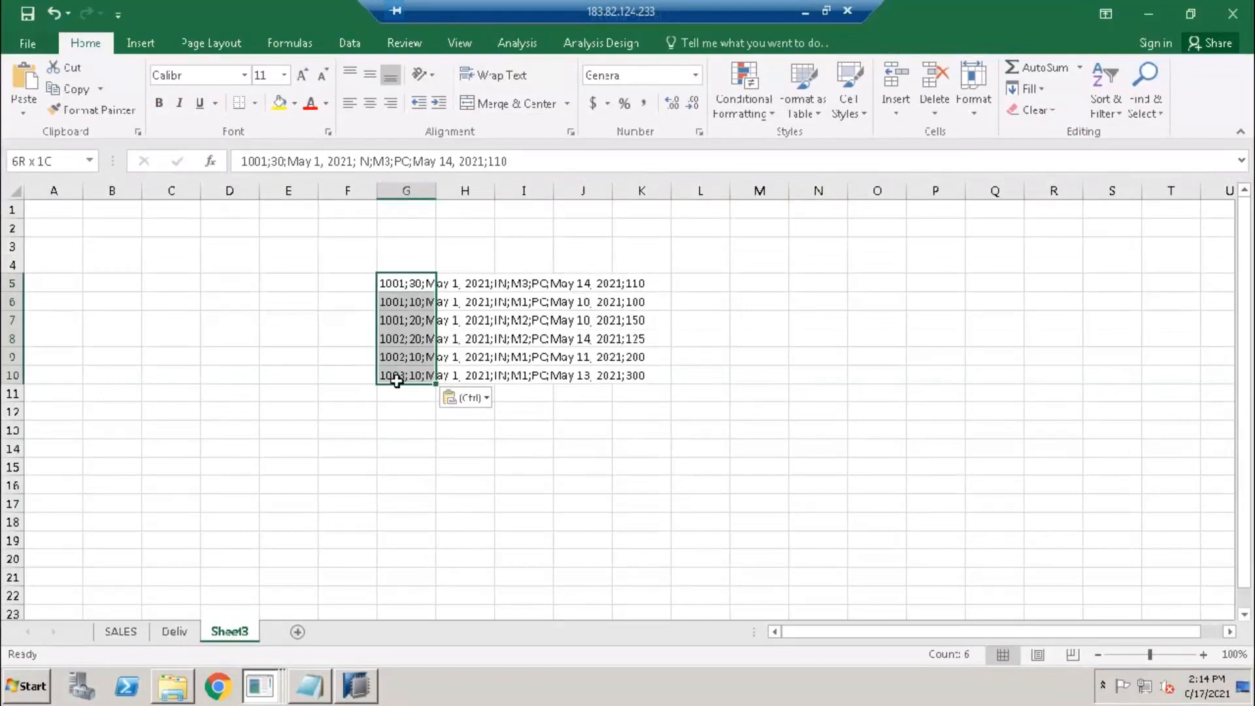
{"action": "left_click", "coordinate": [347, 42]}
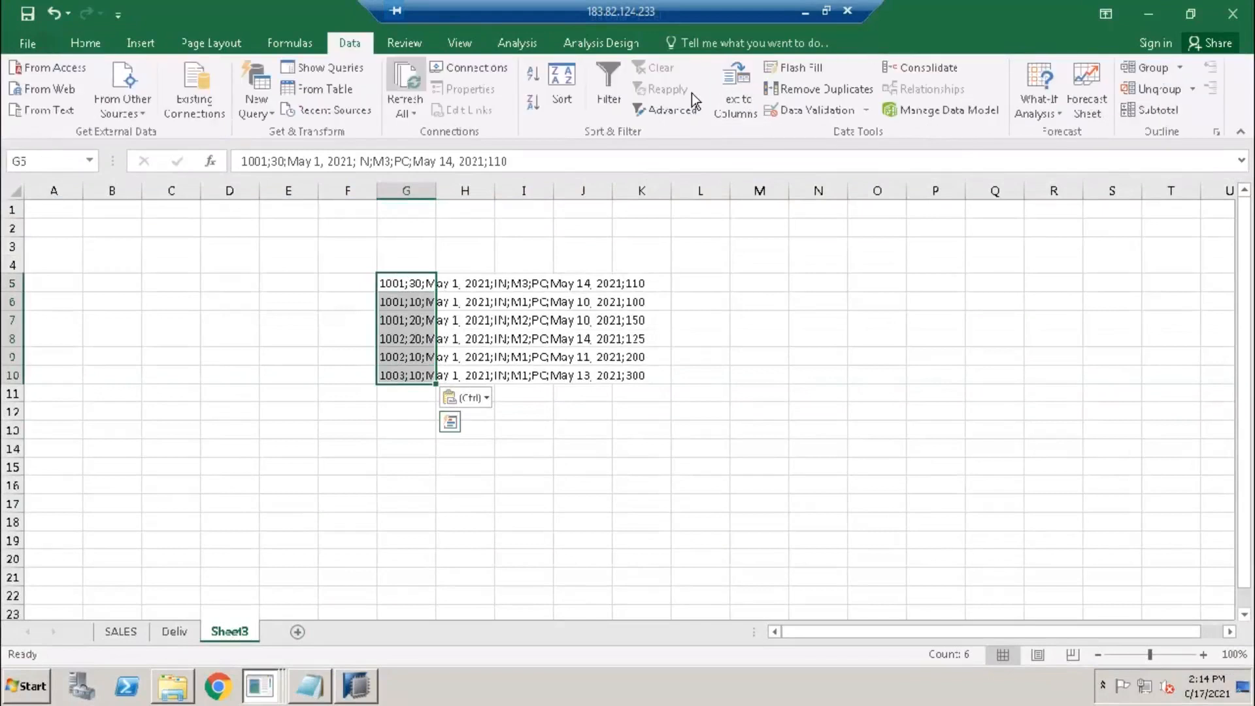
{"action": "left_click", "coordinate": [736, 99]}
{"action": "left_click", "coordinate": [299, 371]}
{"action": "left_click", "coordinate": [571, 618]}
{"action": "left_click", "coordinate": [249, 368]}
{"action": "left_click", "coordinate": [650, 617]}
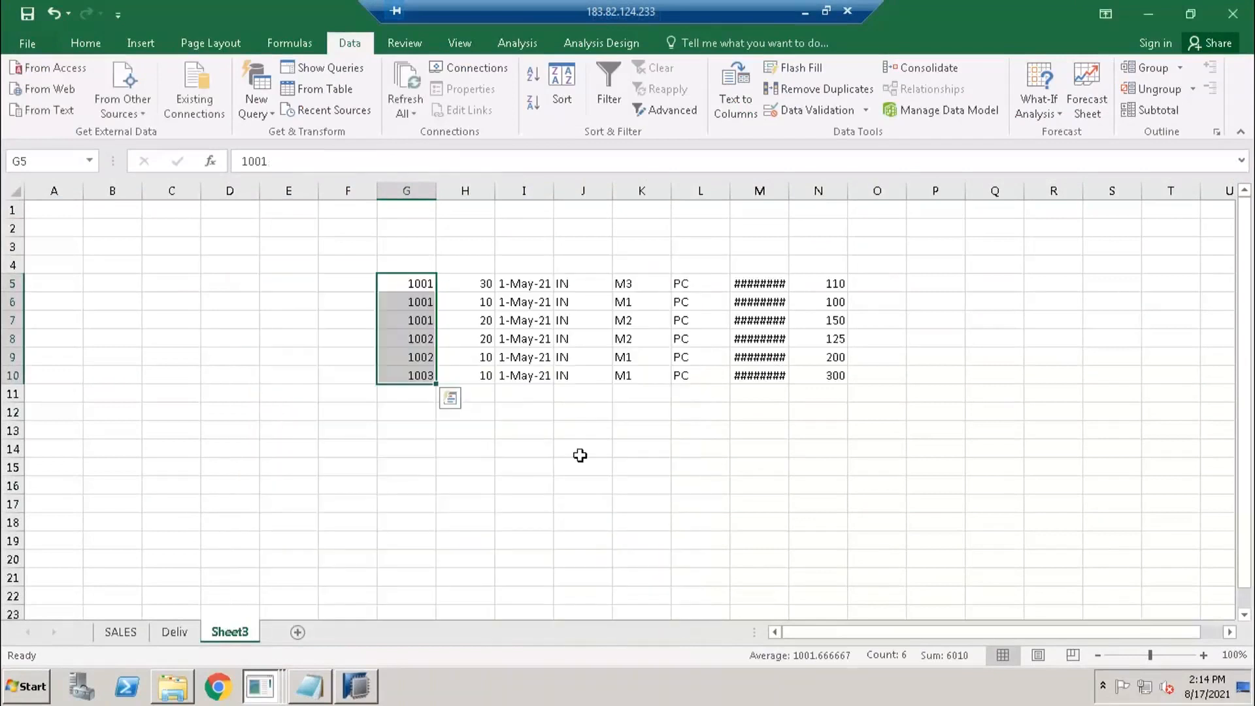
{"action": "left_click", "coordinate": [581, 449]}
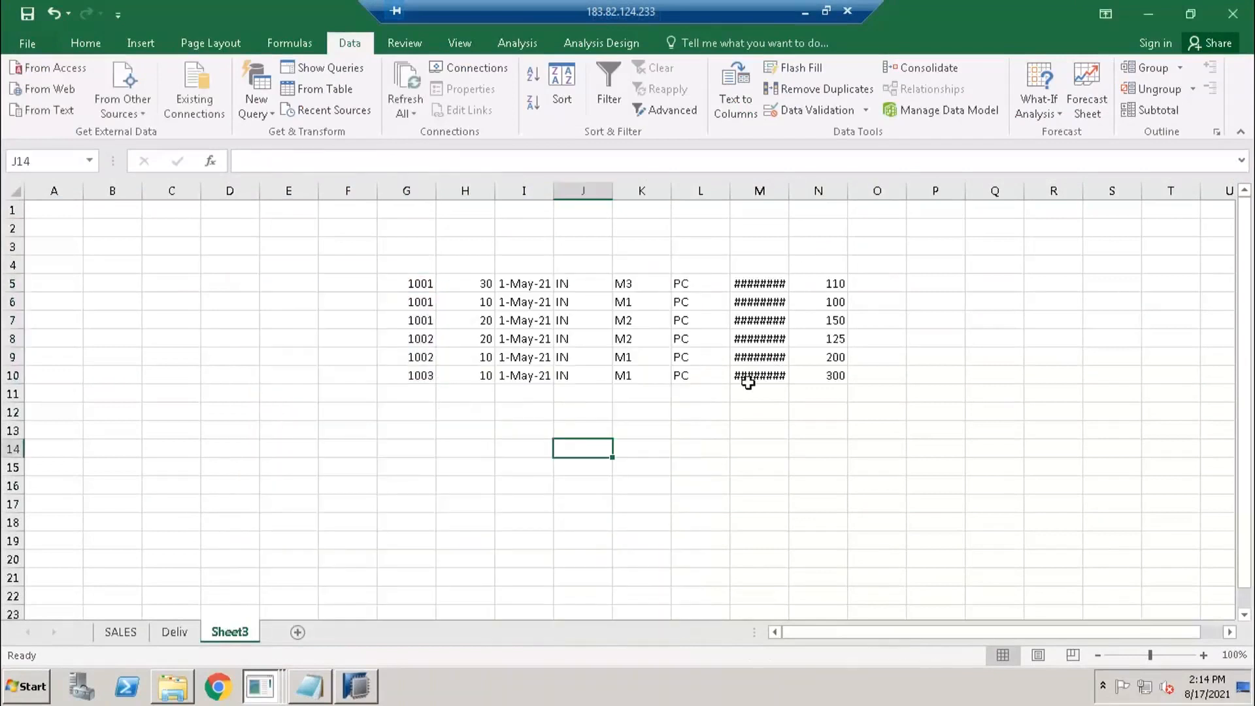
Widen the delivery date column to fit and delete all other data columns except the document number.
{"action": "left_click", "coordinate": [741, 405]}
{"action": "left_click_drag", "start_coordinate": [482, 184], "coordinate": [685, 186]}
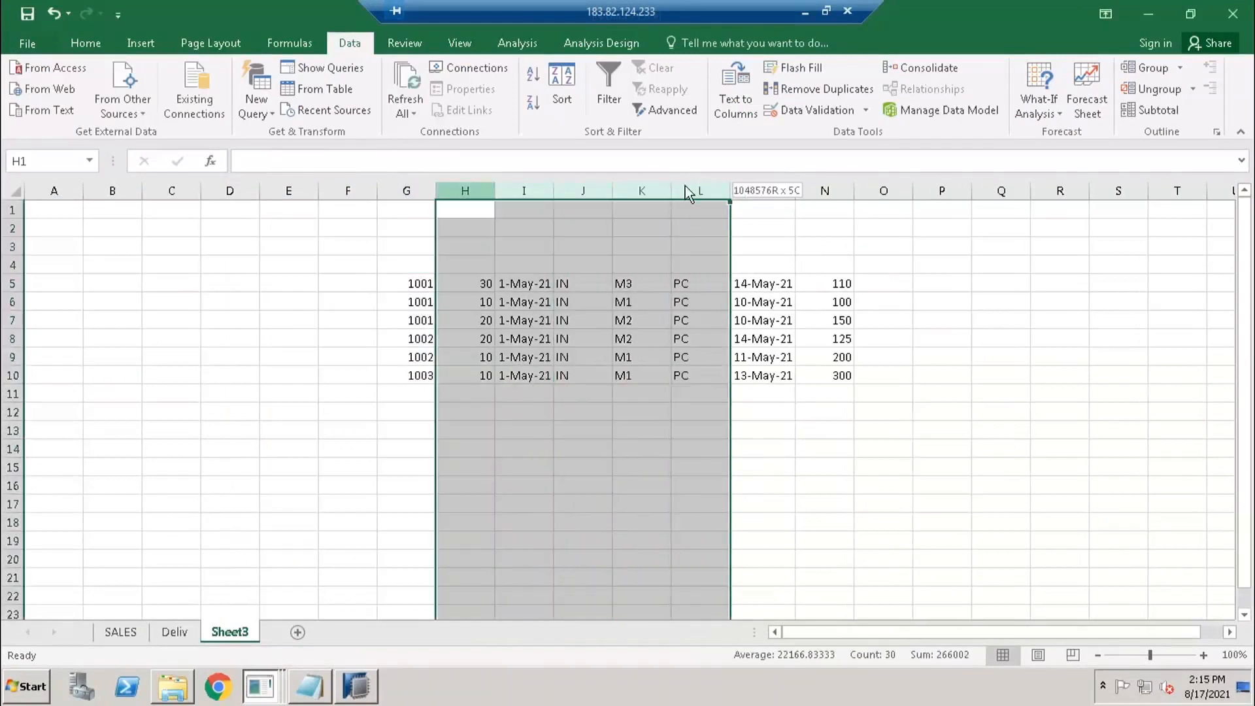
{"action": "right_click", "coordinate": [684, 191]}
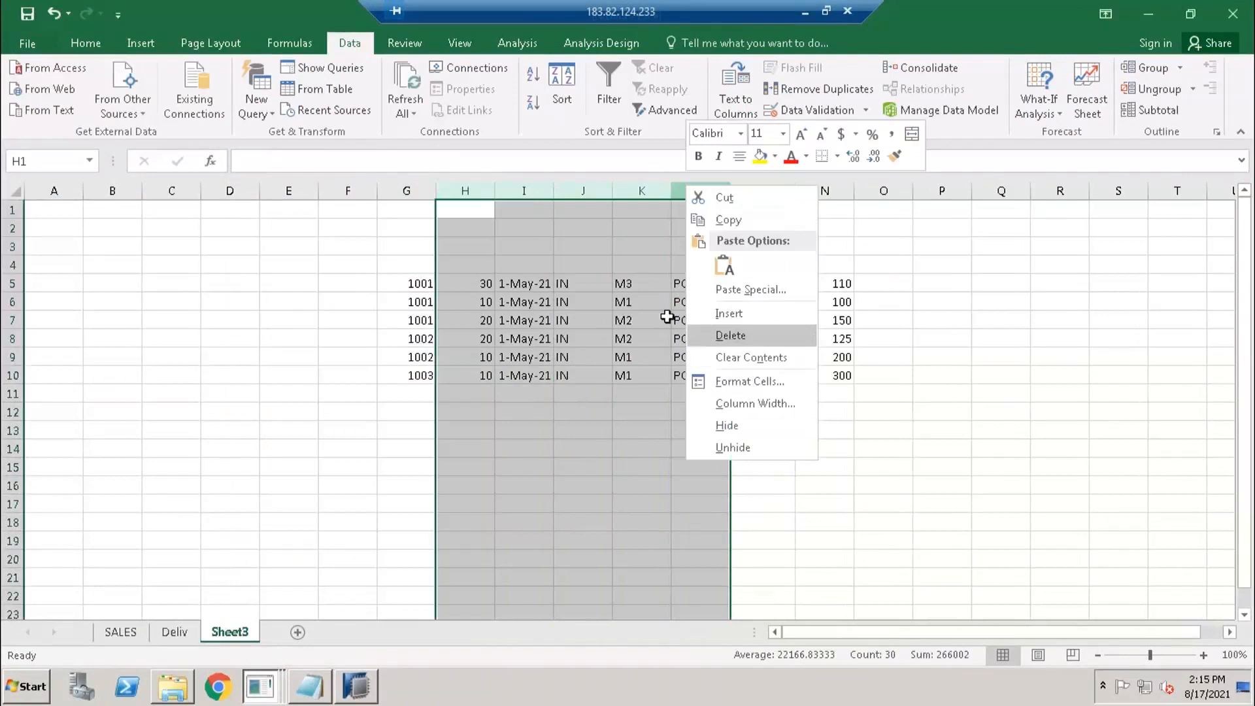
{"action": "left_click", "coordinate": [730, 335]}
{"action": "left_click", "coordinate": [529, 191]}
{"action": "right_click", "coordinate": [529, 194]}
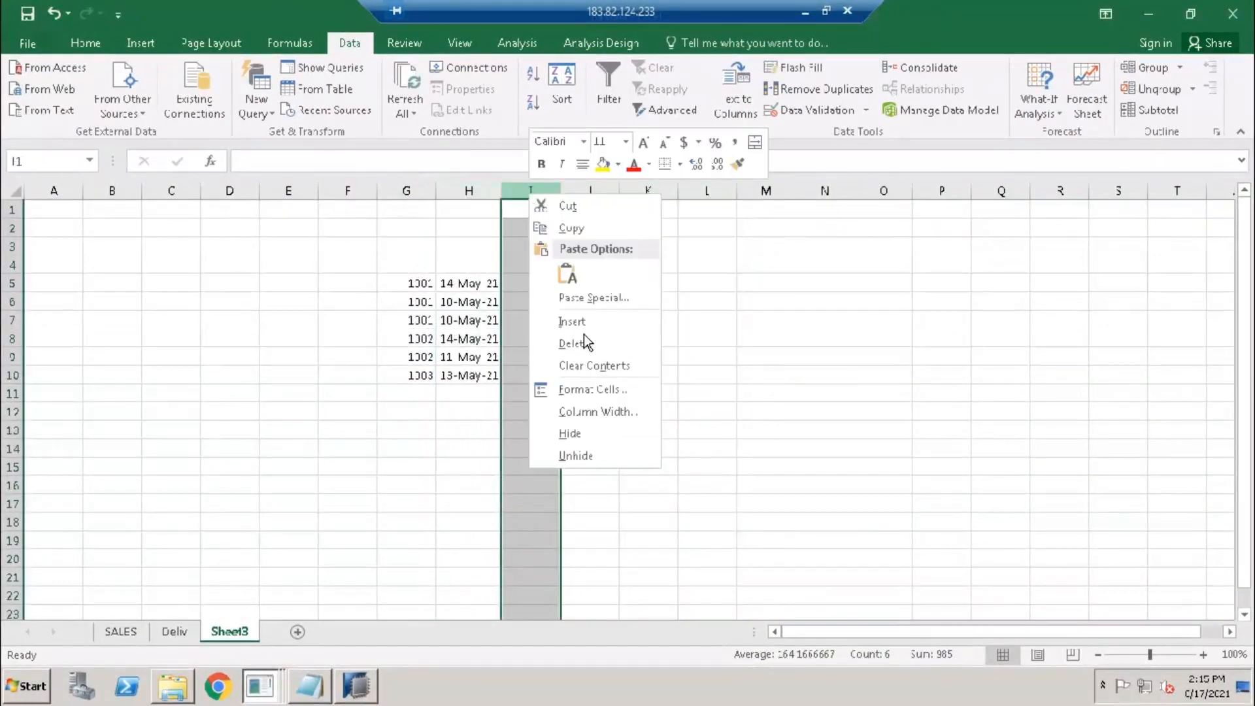
{"action": "left_click", "coordinate": [553, 345]}
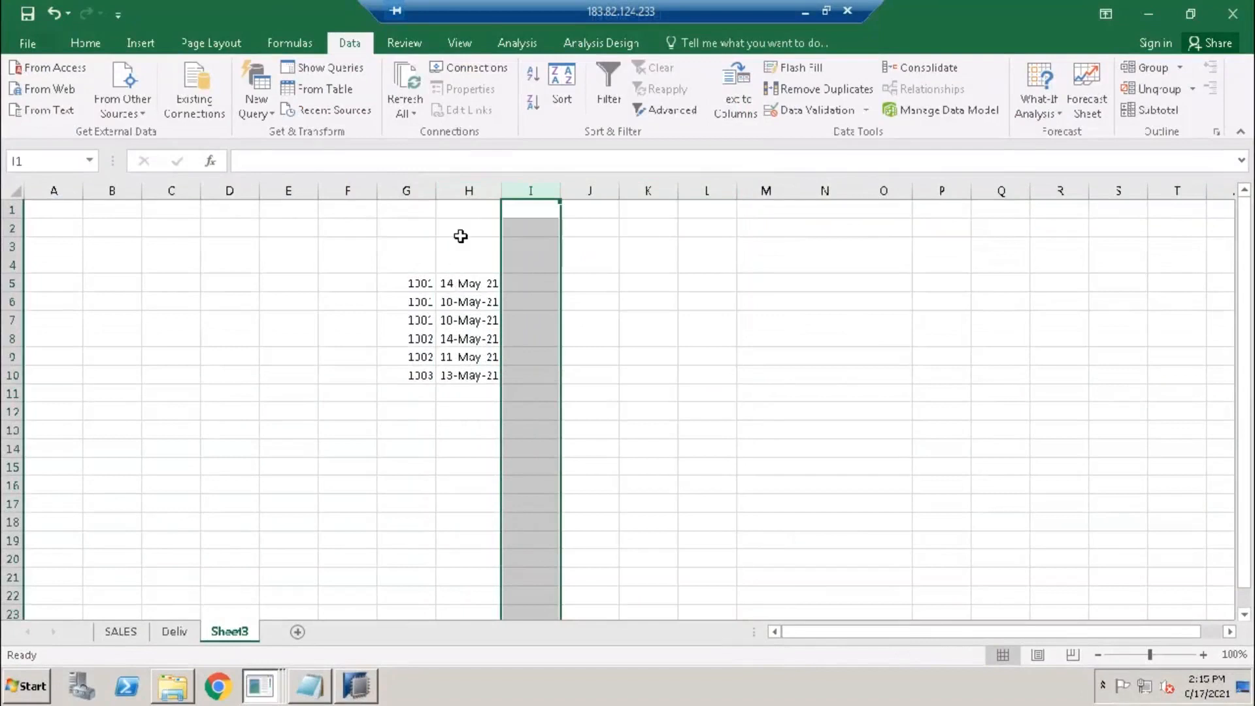
{"action": "left_click", "coordinate": [464, 263]}
{"action": "left_click", "coordinate": [466, 190]}
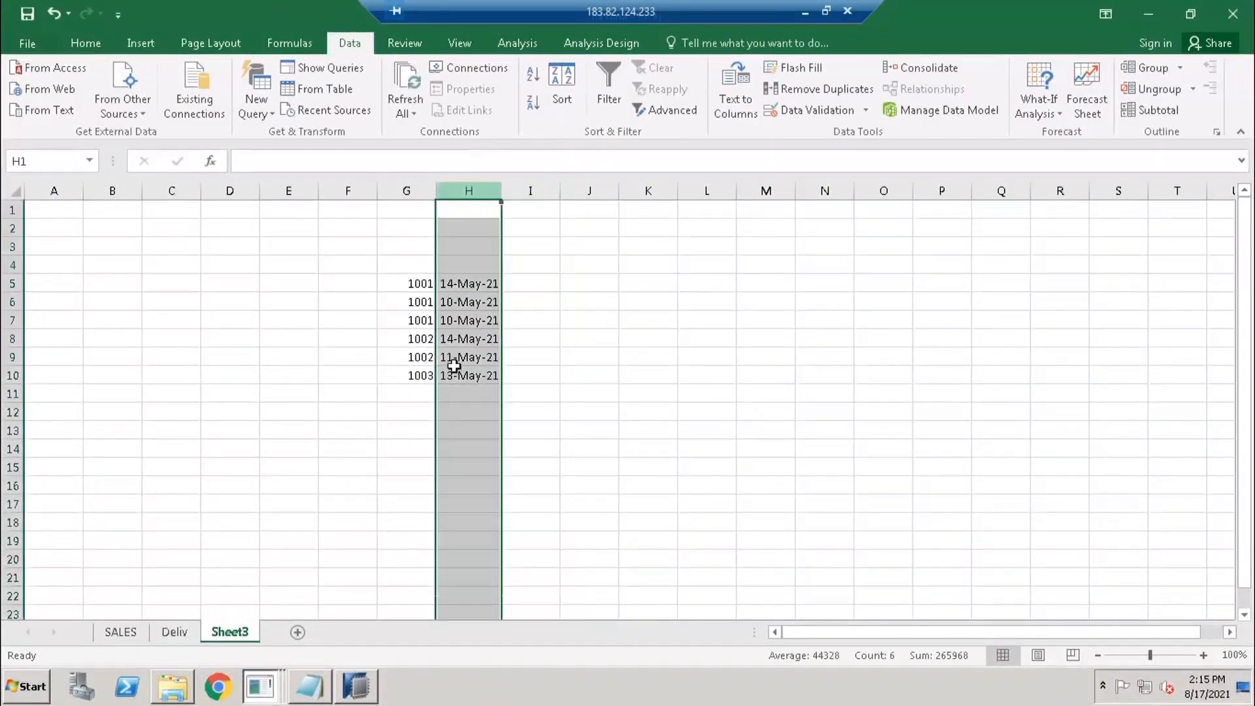
{"action": "left_click", "coordinate": [456, 370]}
{"action": "key", "text": "alt+Tab"}
{"action": "left_click", "coordinate": [809, 367]}
{"action": "key", "text": "alt+Tab"}
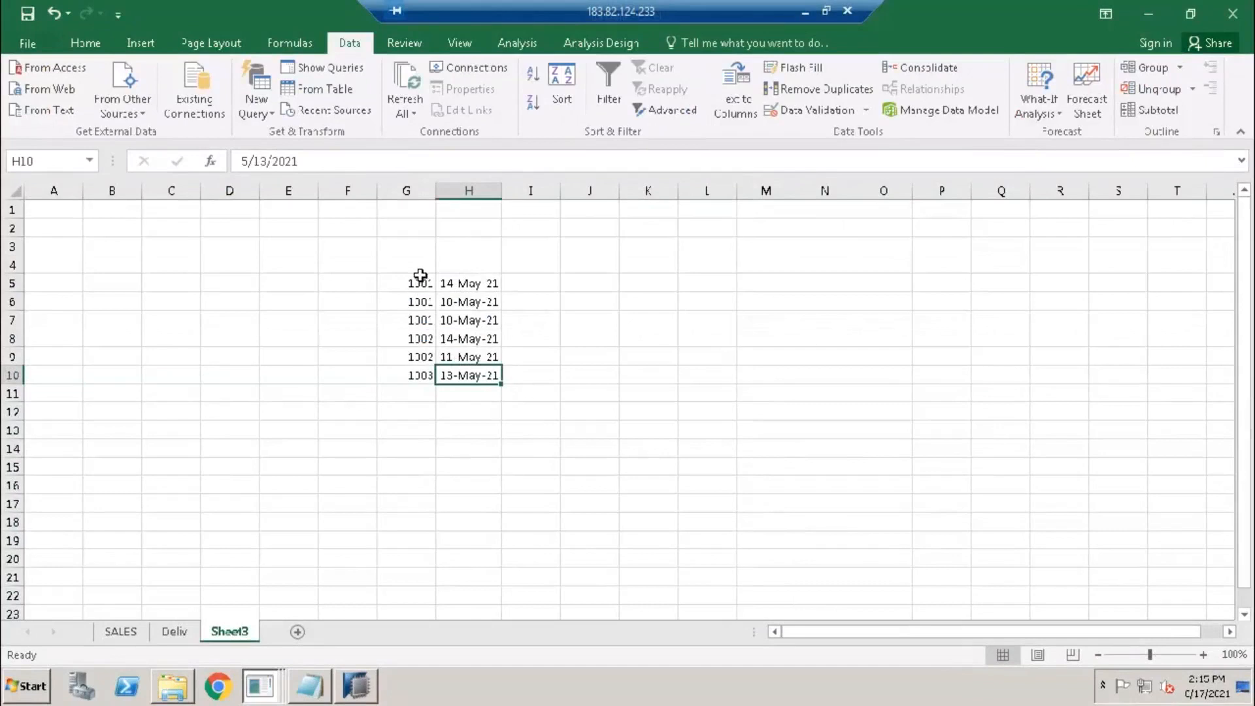
Enter the headings DOC in G4 and DATE in H4, with the label Key FIG above the date heading in H3.
{"action": "left_click", "coordinate": [420, 279]}
{"action": "left_click", "coordinate": [389, 262]}
{"action": "type", "text": "DOC"}
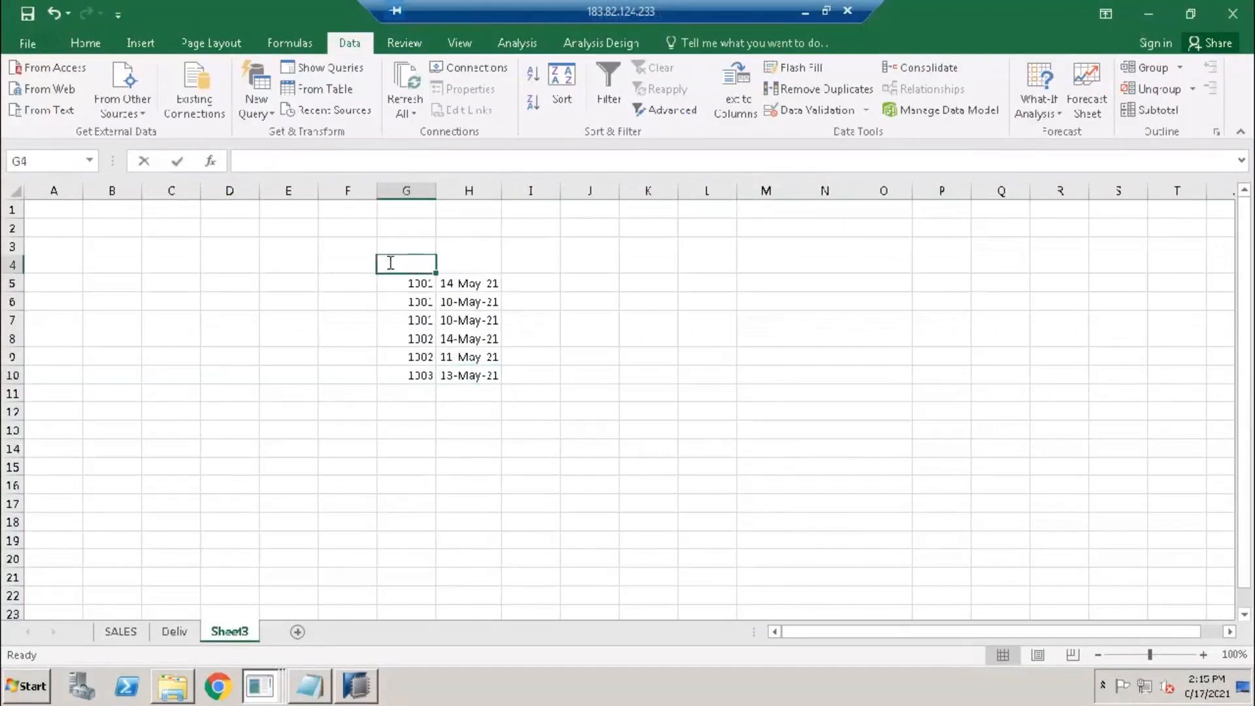
{"action": "key", "text": "Tab"}
{"action": "type", "text": "DA"}
{"action": "key", "text": "Up"}
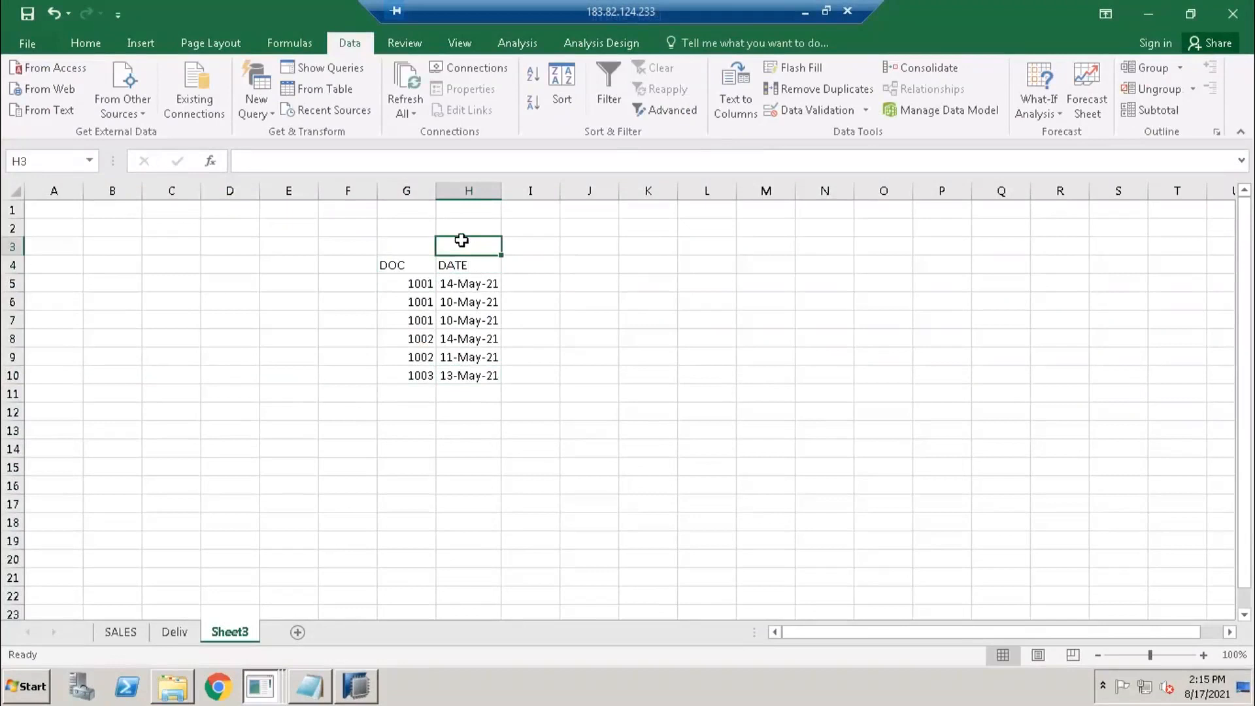
{"action": "type", "text": "K"}
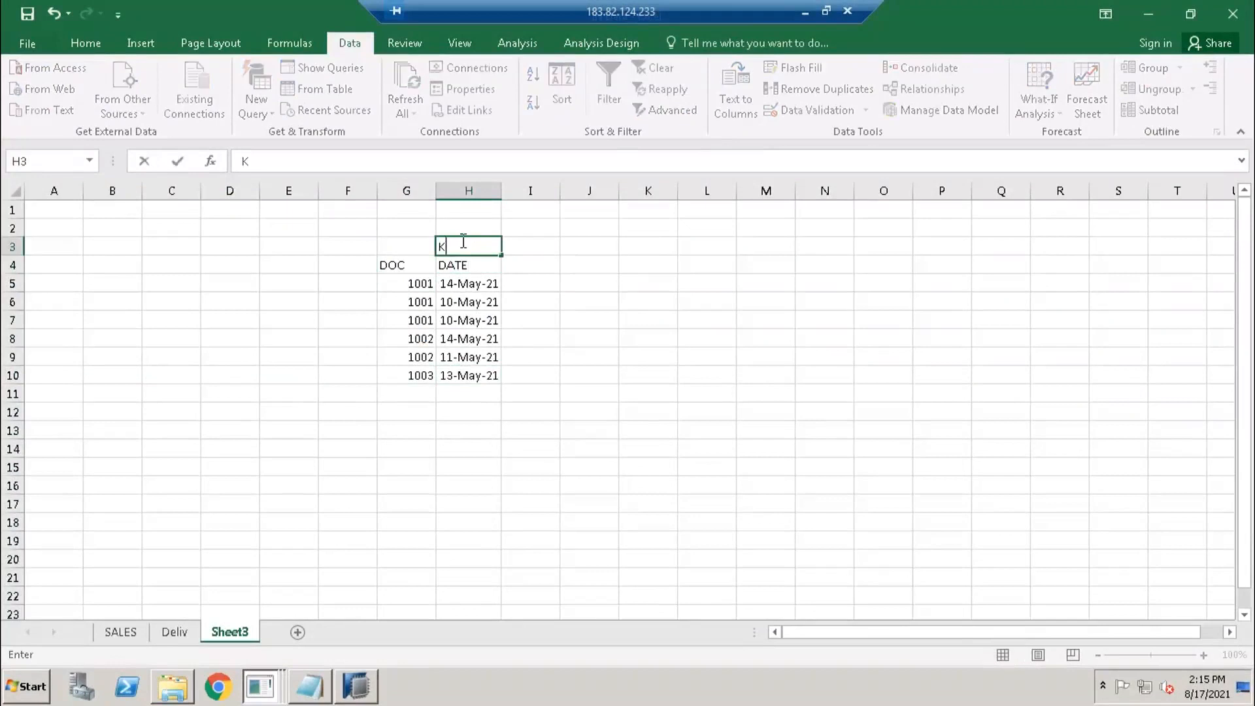
{"action": "type", "text": "ey FIG"}
{"action": "key", "text": "Return"}
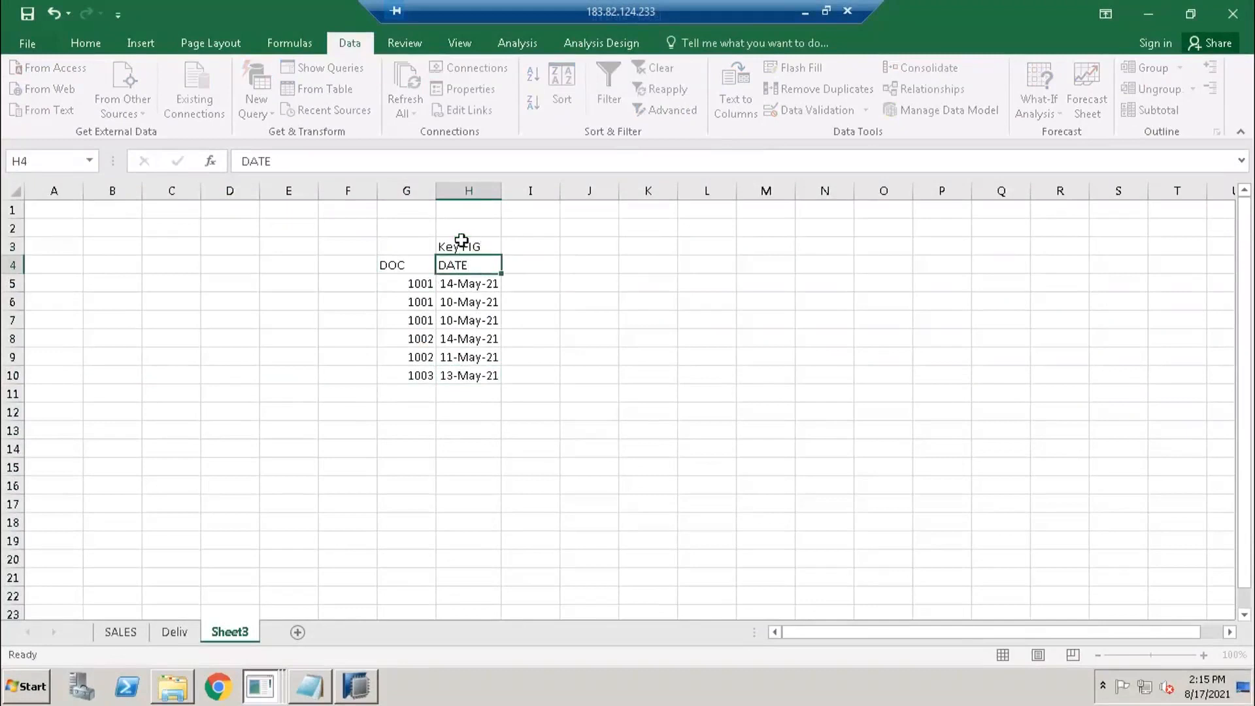
{"action": "left_click", "coordinate": [411, 191]}
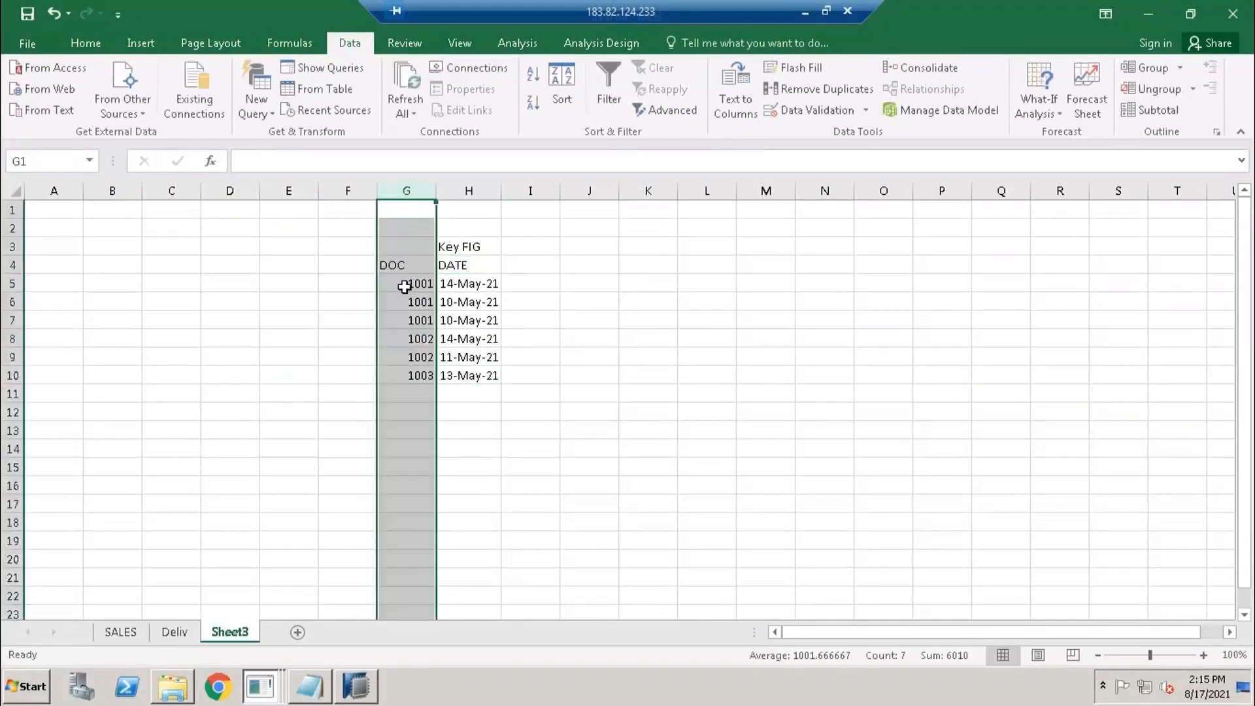
{"action": "left_click_drag", "start_coordinate": [402, 292], "coordinate": [405, 372]}
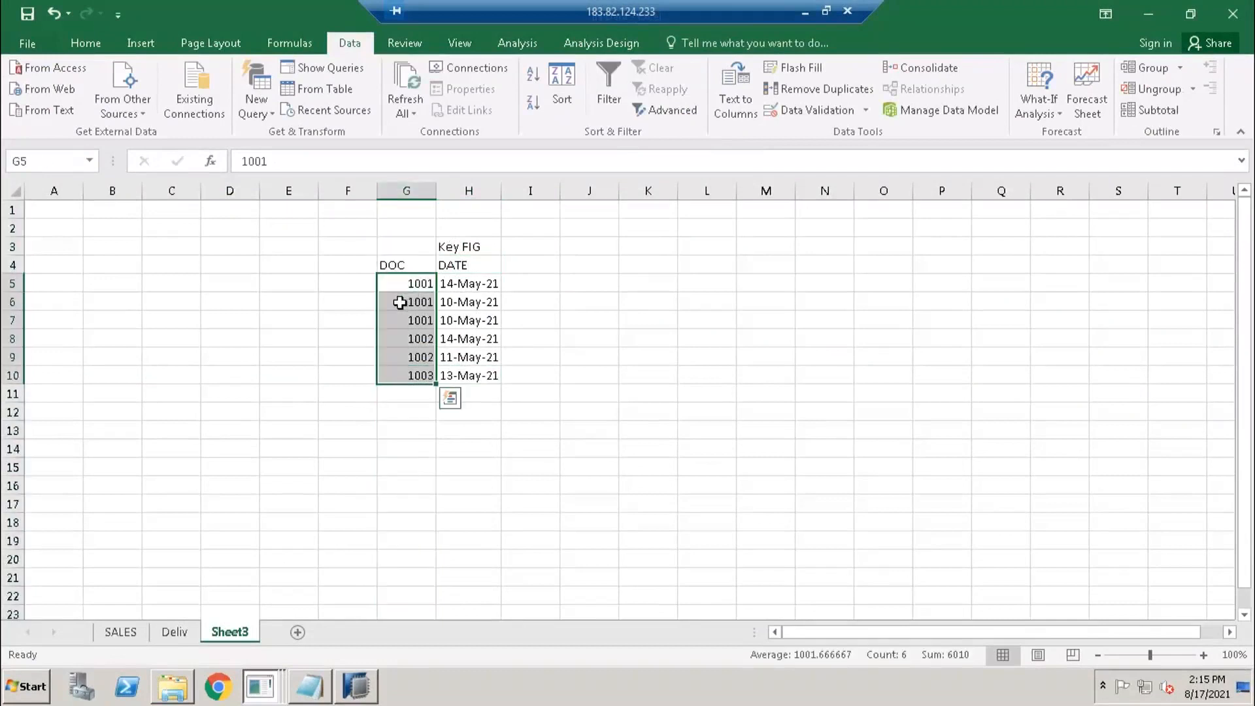
Copy the first document number, 1001, from G5 to K5.
{"action": "left_click", "coordinate": [412, 284]}
{"action": "left_click_drag", "start_coordinate": [435, 317], "coordinate": [468, 340]}
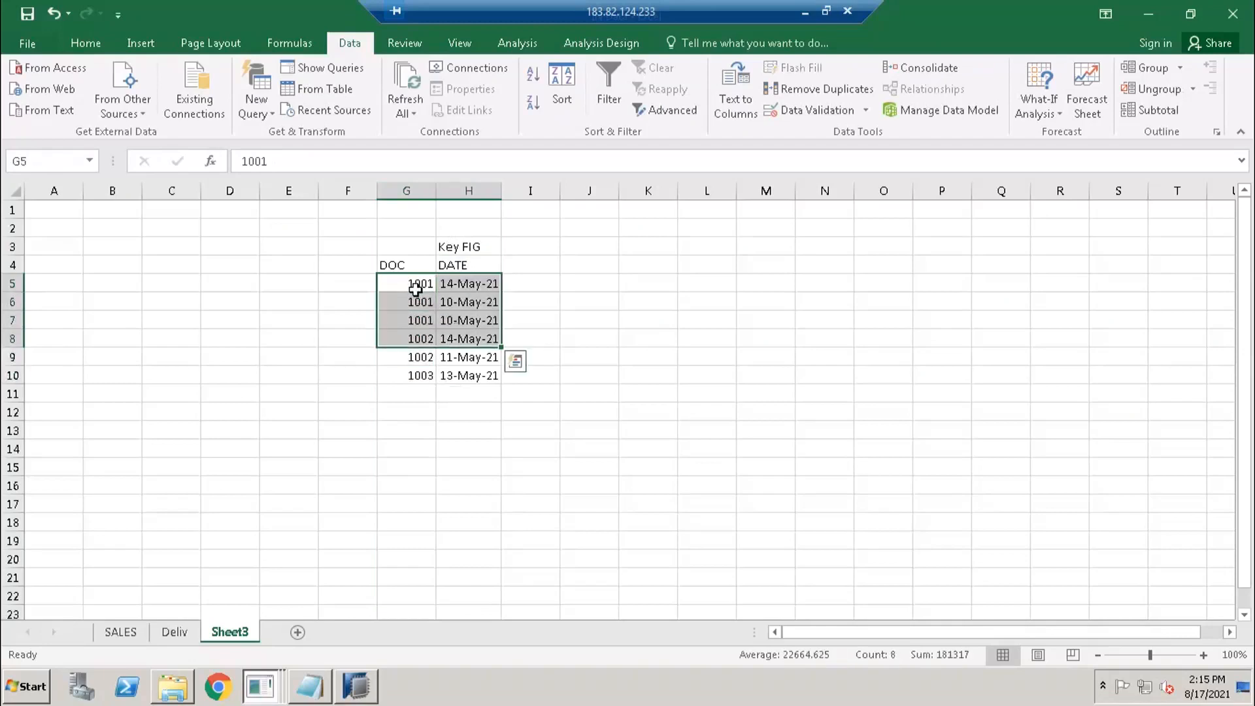
{"action": "key", "text": "shift+BackSpace"}
{"action": "key", "text": "ctrl+c"}
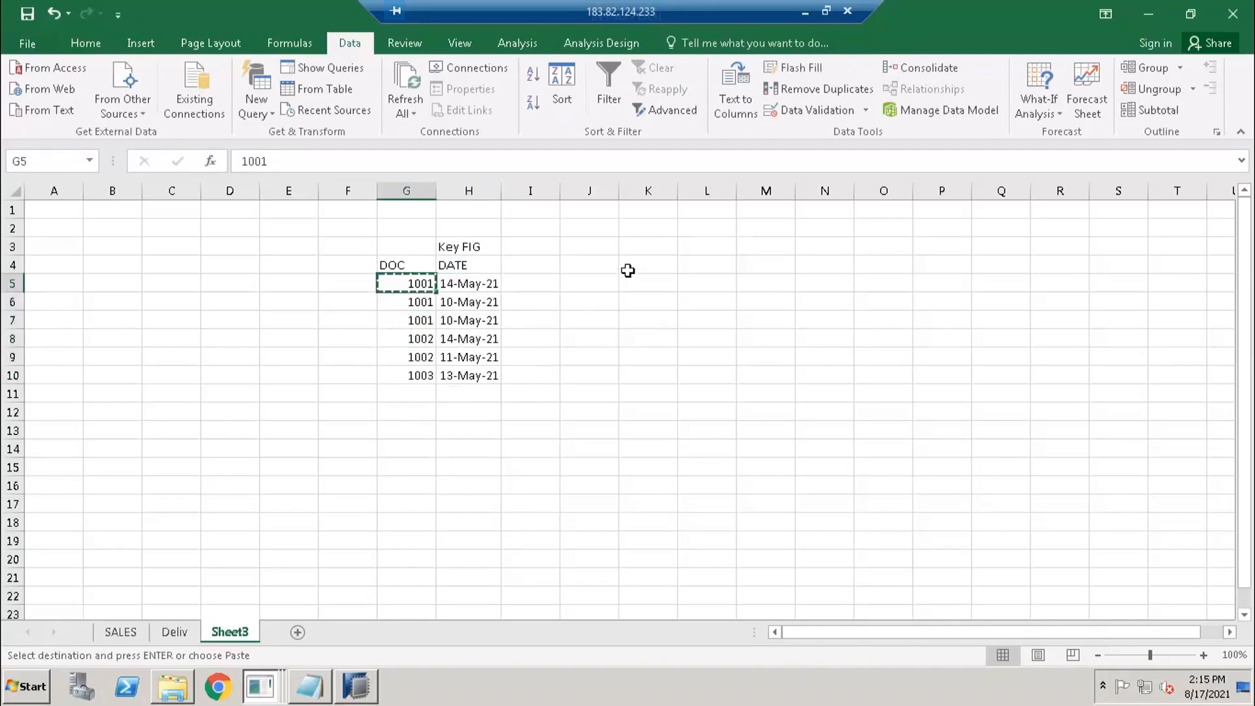
{"action": "left_click", "coordinate": [627, 270]}
{"action": "left_click", "coordinate": [626, 283]}
{"action": "key", "text": "ctrl+v"}
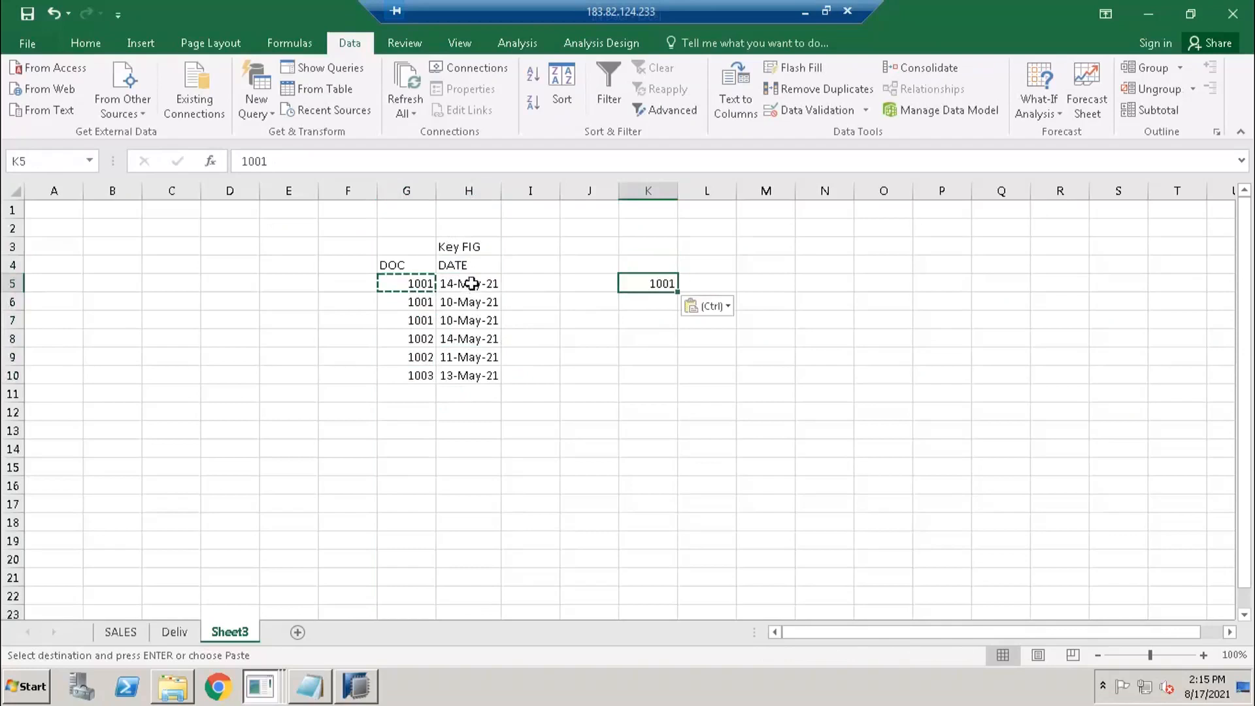
Copy document 1001's delivery date, 14-May-21, from H5 to L5 and widen column L to fit.
{"action": "left_click", "coordinate": [471, 283]}
{"action": "key", "text": "ctrl+c"}
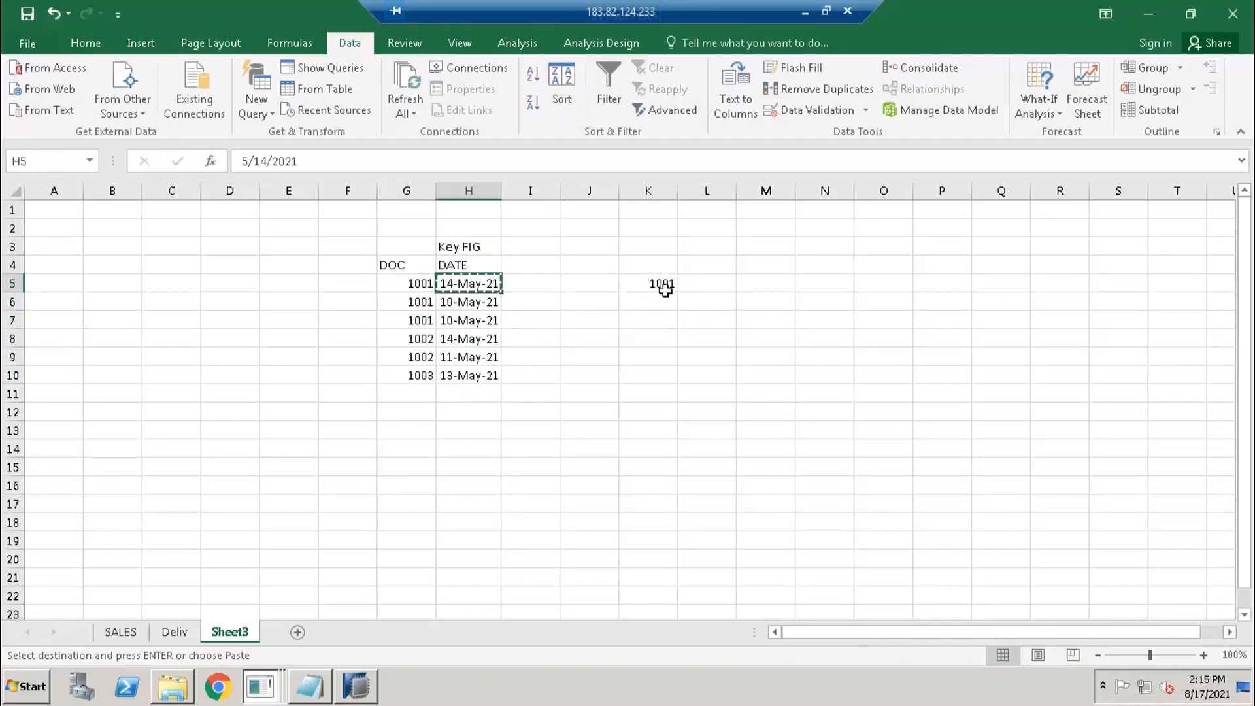
{"action": "left_click", "coordinate": [693, 284]}
{"action": "key", "text": "ctrl+v"}
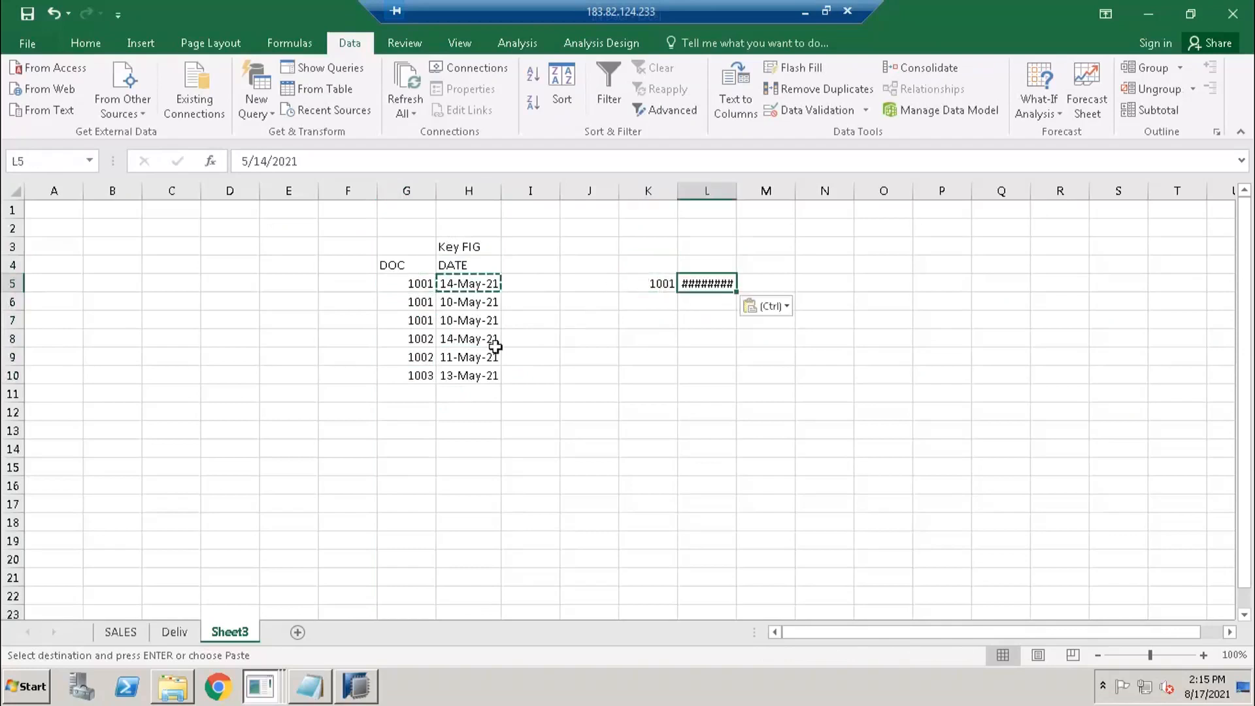
{"action": "double_click", "coordinate": [738, 195]}
Copy document number 1002 from G8 to K6 and its date, 14-May-21, from H8 to L6.
{"action": "left_click_drag", "start_coordinate": [413, 338], "coordinate": [482, 359]}
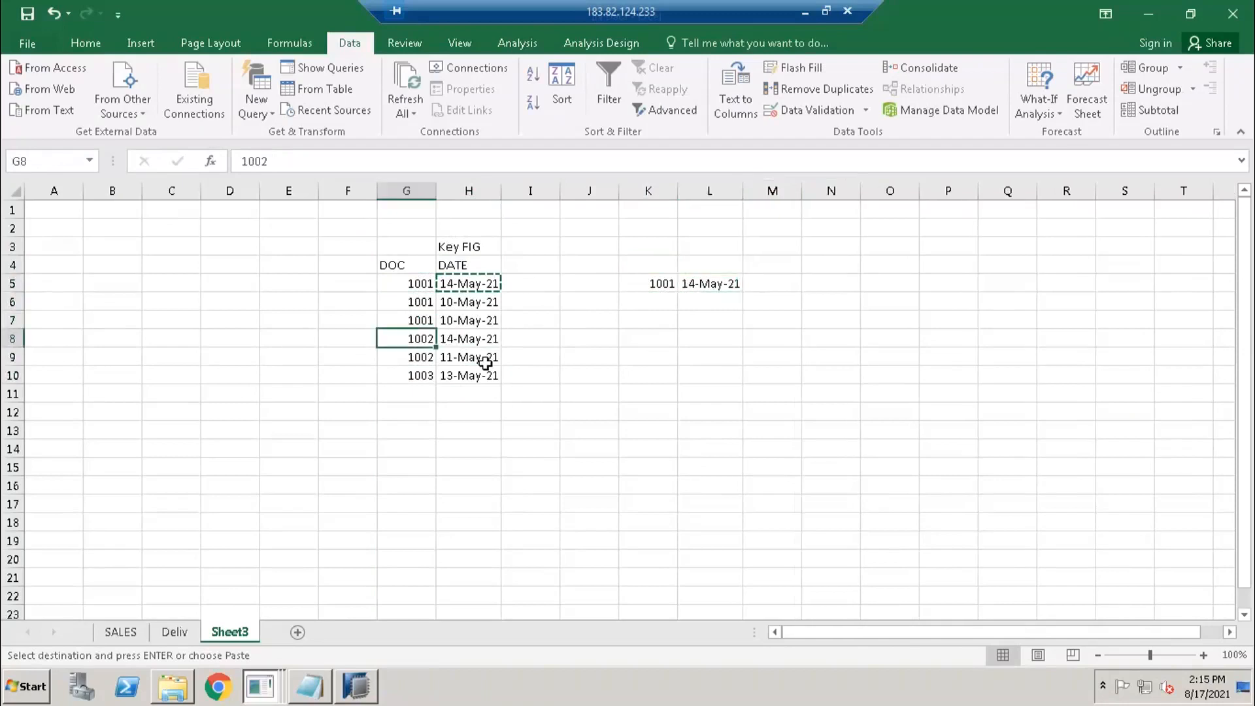
{"action": "left_click", "coordinate": [420, 337]}
{"action": "key", "text": "ctrl+c"}
{"action": "left_click", "coordinate": [645, 301]}
{"action": "key", "text": "ctrl+v"}
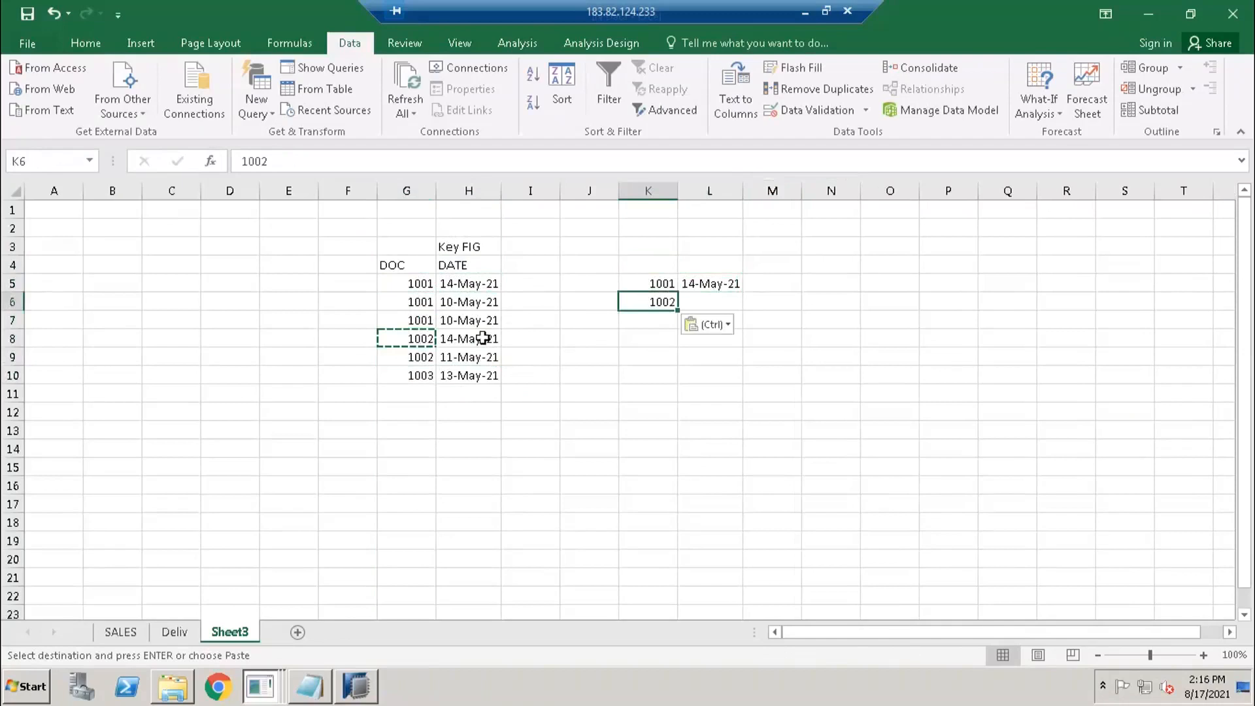
{"action": "left_click", "coordinate": [487, 338]}
{"action": "key", "text": "ctrl+c"}
{"action": "left_click", "coordinate": [716, 305]}
{"action": "key", "text": "ctrl+v"}
Copy document number 1003 from G10 to K7 and its date, 13-May-21, from H10 to L7.
{"action": "left_click", "coordinate": [424, 374]}
{"action": "key", "text": "ctrl+c"}
{"action": "left_click", "coordinate": [645, 321]}
{"action": "key", "text": "ctrl+v"}
{"action": "left_click", "coordinate": [475, 374]}
{"action": "key", "text": "ctrl+c"}
{"action": "left_click", "coordinate": [715, 321]}
{"action": "key", "text": "ctrl+v"}
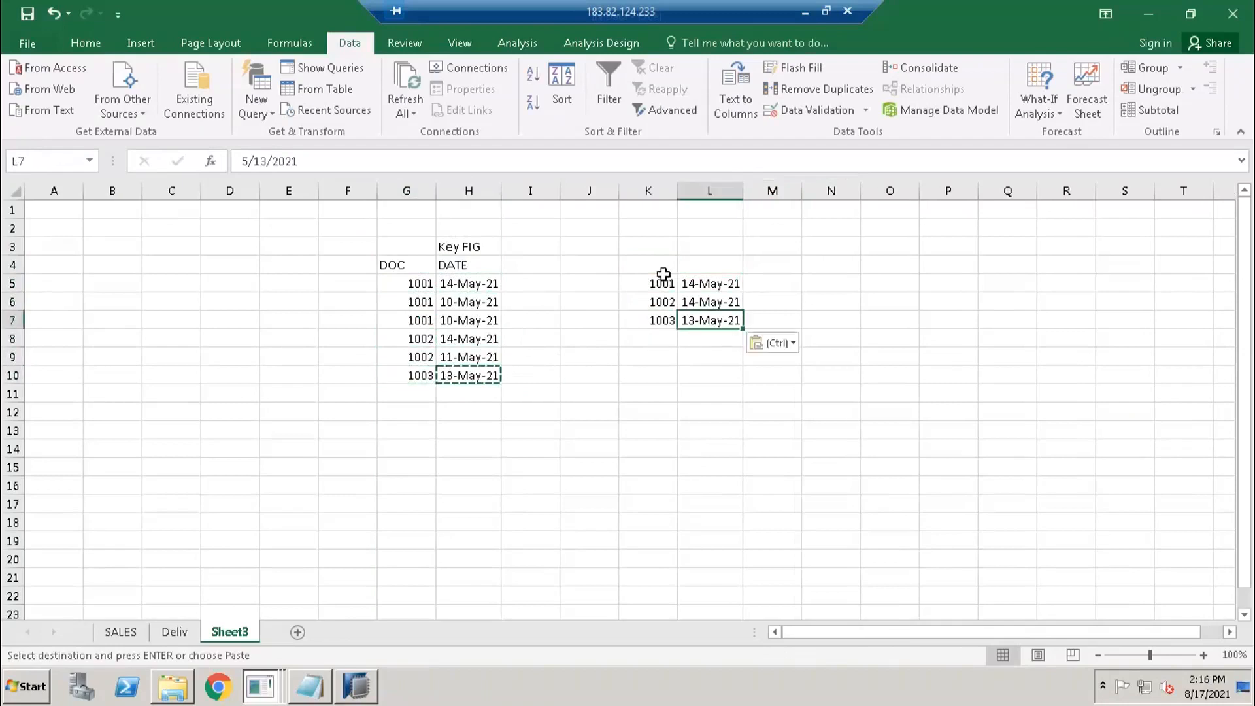
{"action": "left_click_drag", "start_coordinate": [662, 282], "coordinate": [736, 325]}
Switch to the calculation view in HANA Studio and check the DEL_DATE output column's aggregation in the Aggregation_1 node.
{"action": "key", "text": "alt+Tab"}
{"action": "key", "text": "alt+Tab"}
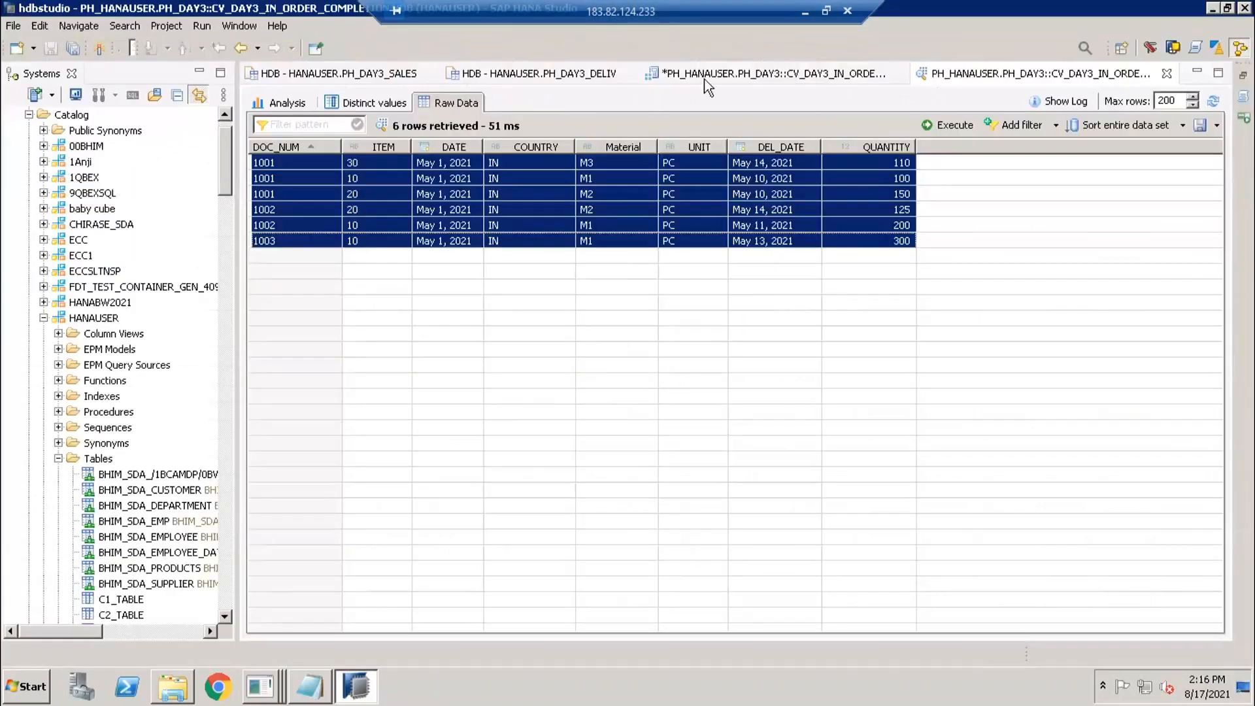
{"action": "left_click", "coordinate": [705, 79]}
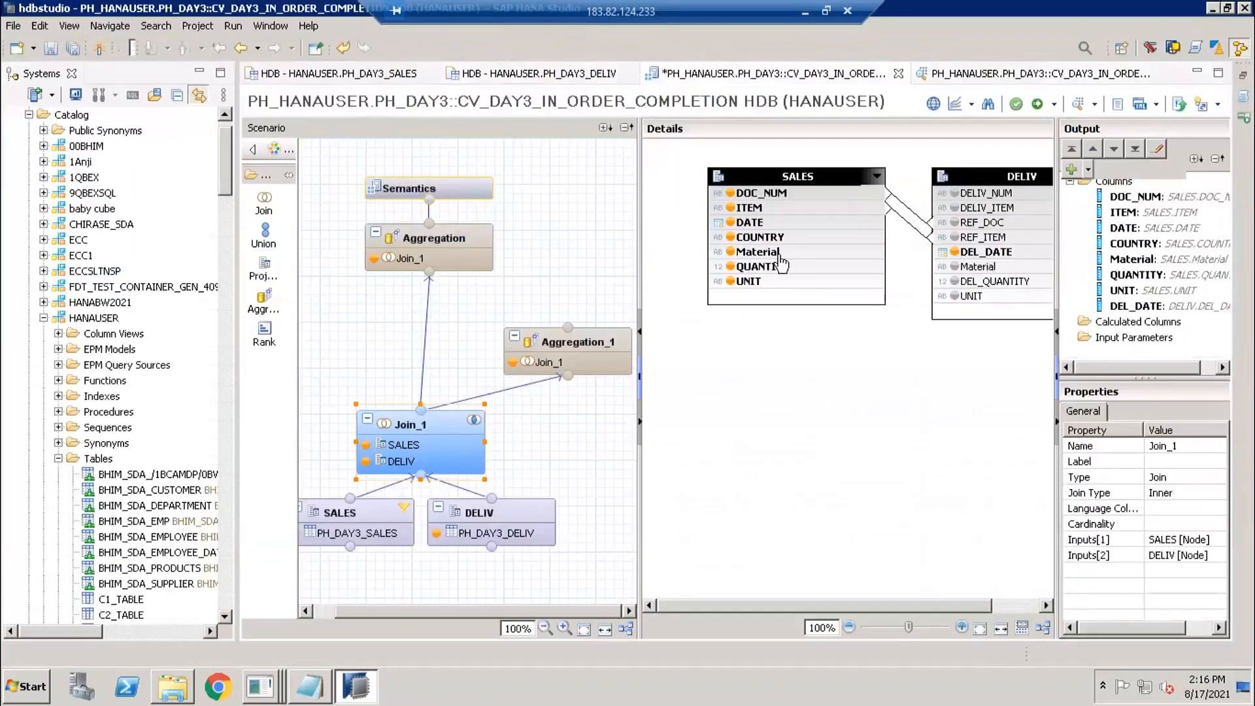
{"action": "left_click", "coordinate": [588, 350]}
{"action": "left_click", "coordinate": [1129, 214]}
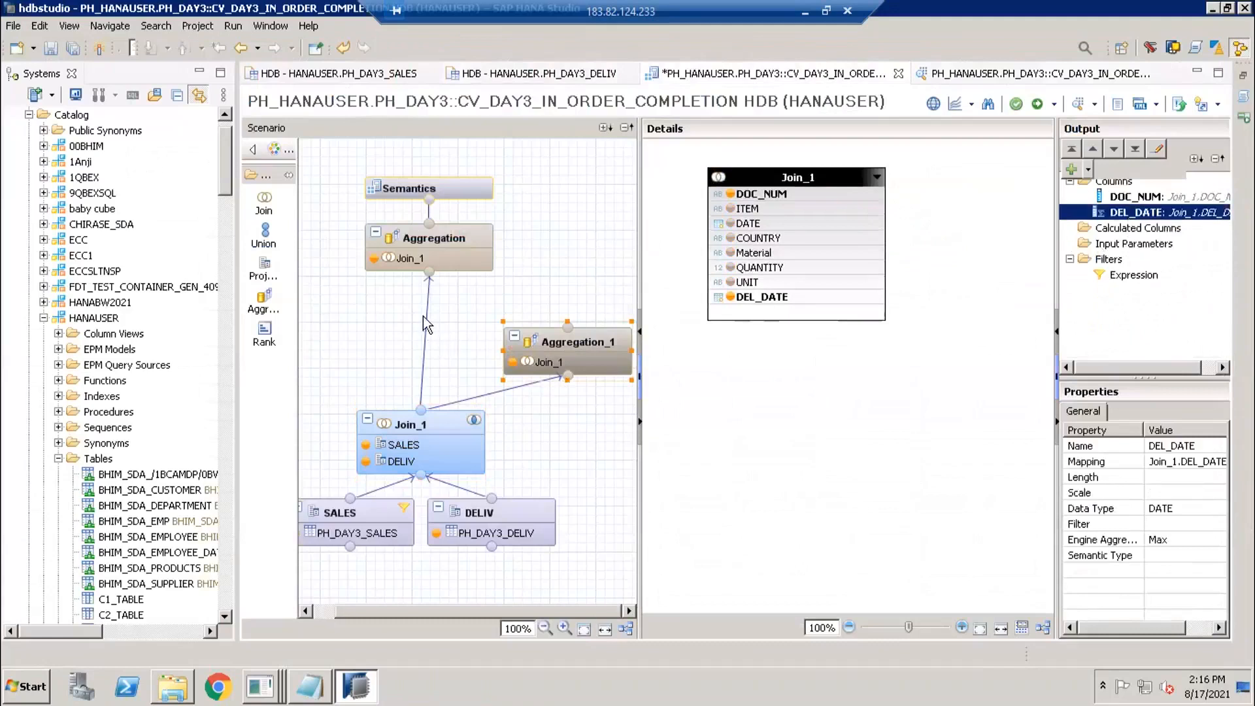
{"action": "left_click_drag", "start_coordinate": [554, 339], "coordinate": [554, 357]}
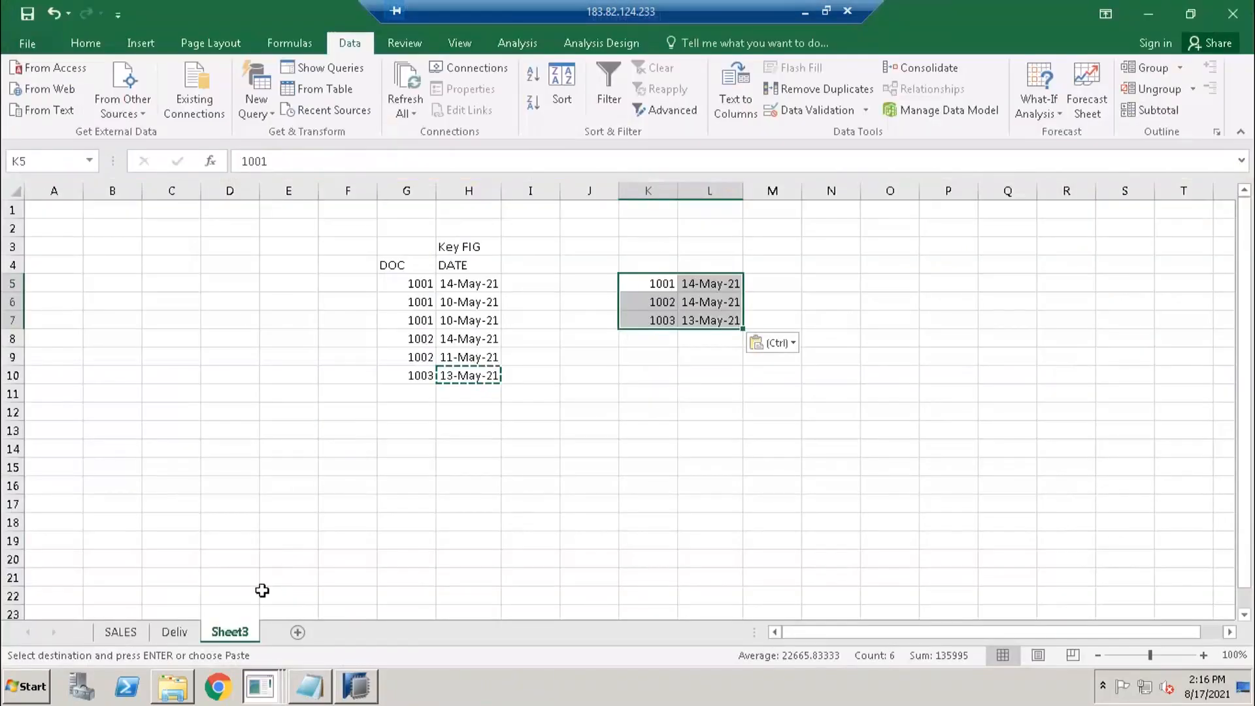
Copy all raw data rows of the calculation view's data preview in HANA Studio into Excel's Sheet3, starting at D13.
{"action": "left_click", "coordinate": [253, 416]}
{"action": "key", "text": "alt+Tab"}
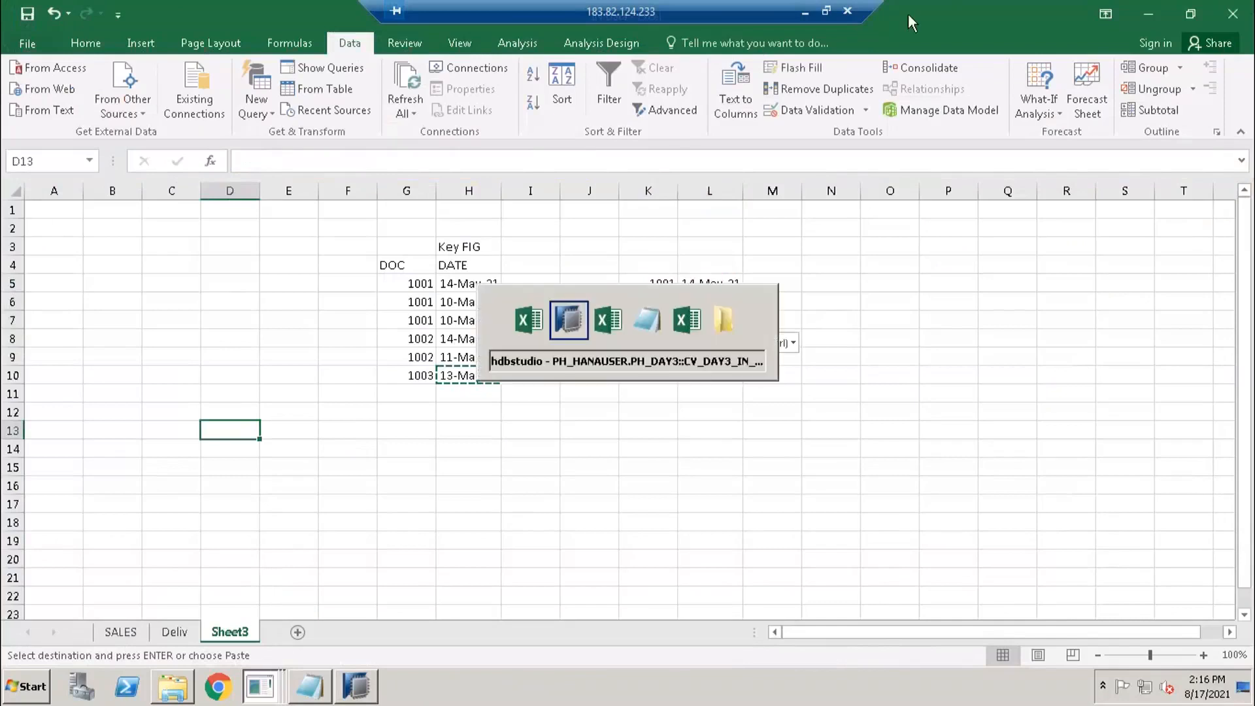
{"action": "left_click", "coordinate": [972, 75]}
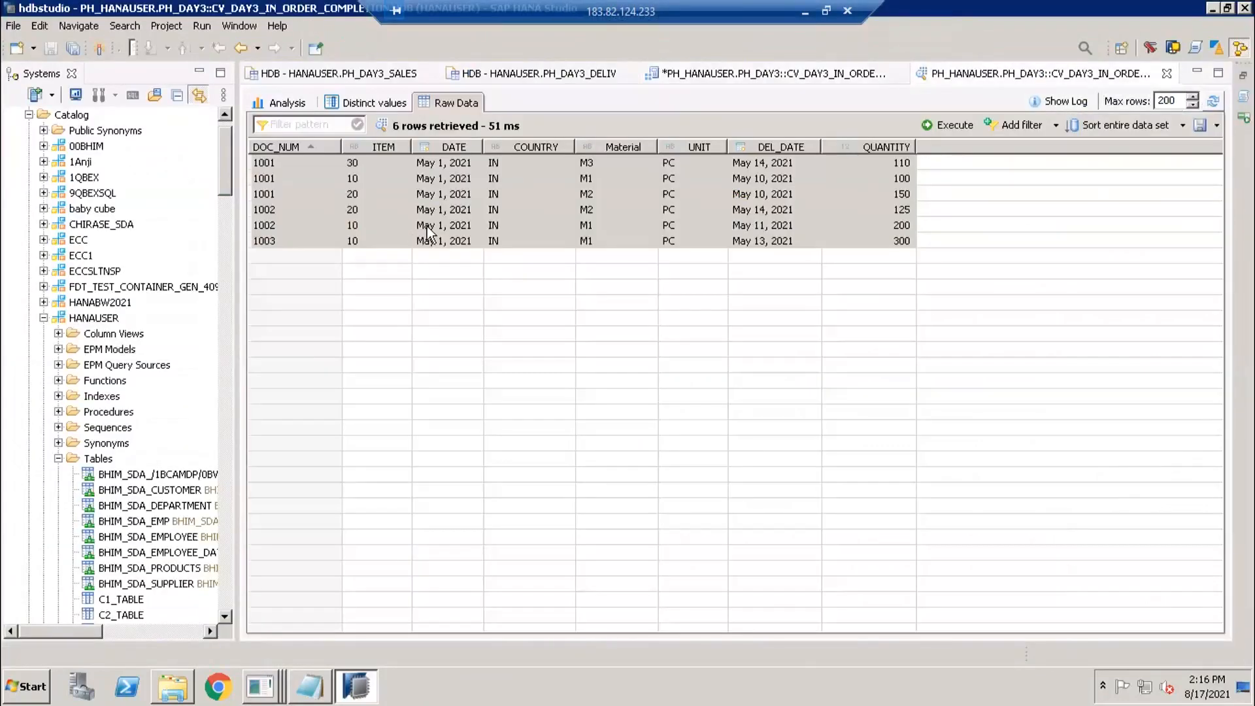
{"action": "left_click", "coordinate": [288, 169]}
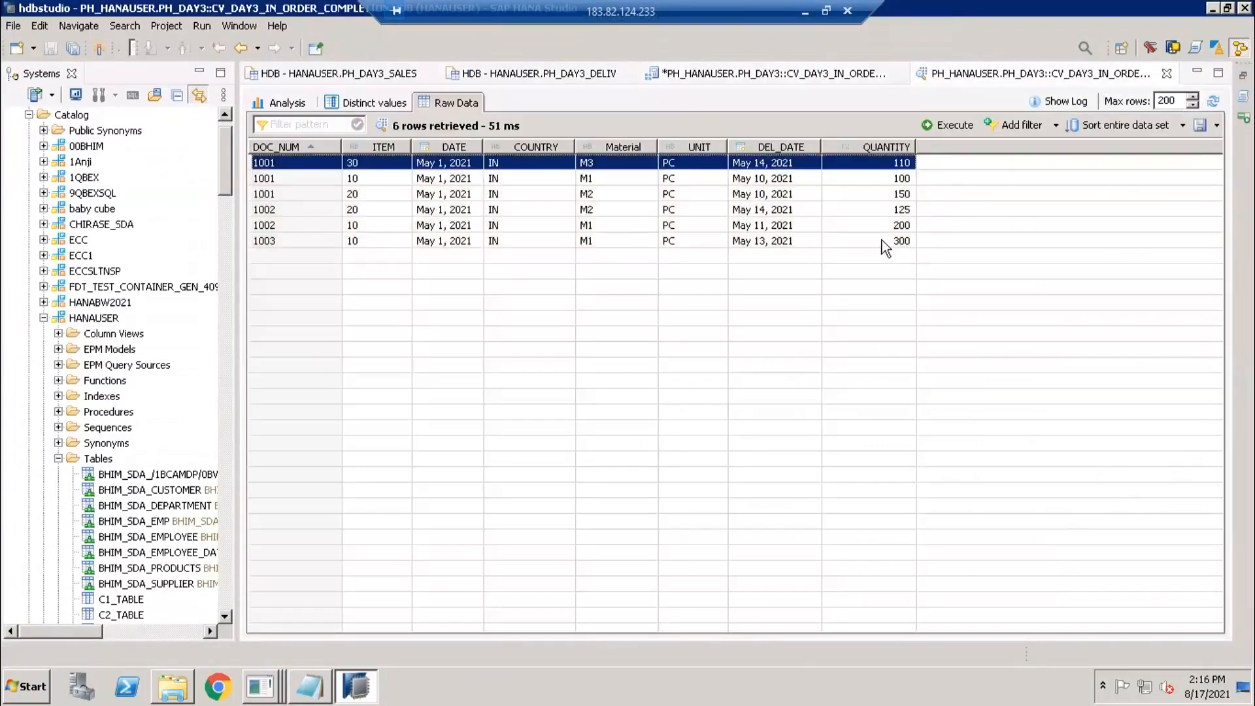
{"action": "left_click", "coordinate": [881, 240], "text": "shift"}
{"action": "key", "text": "alt+Tab"}
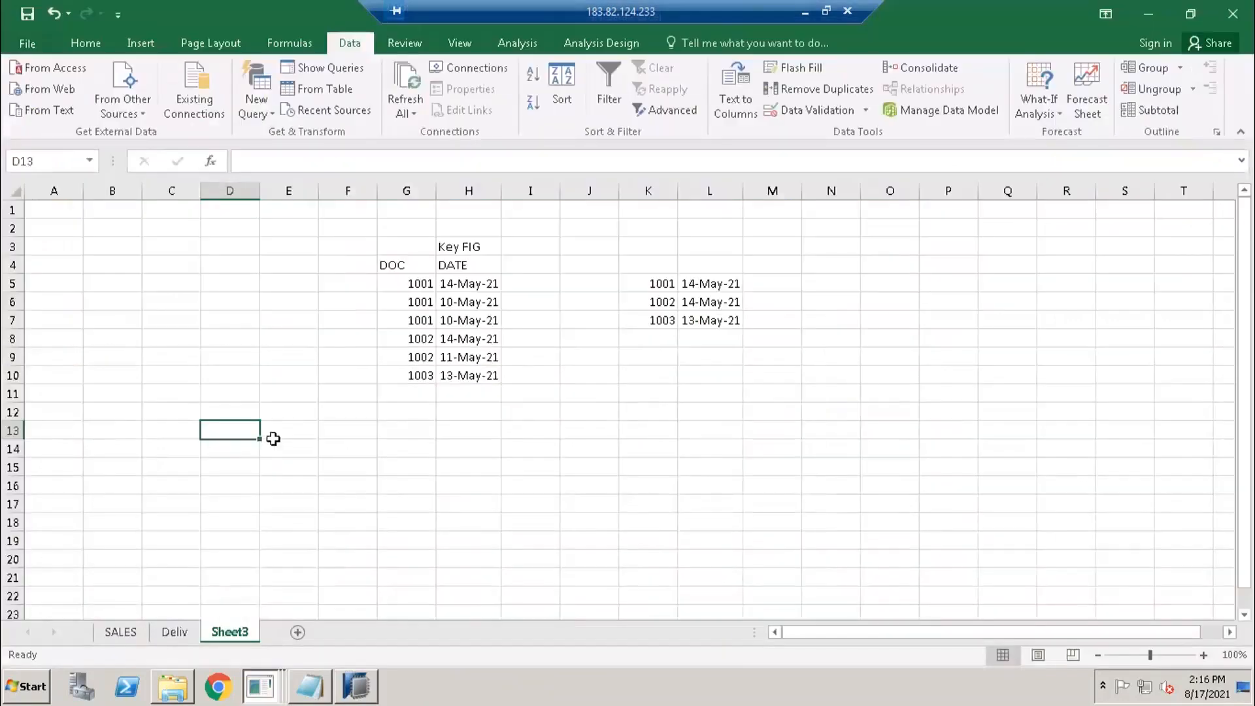
{"action": "key", "text": "ctrl+v"}
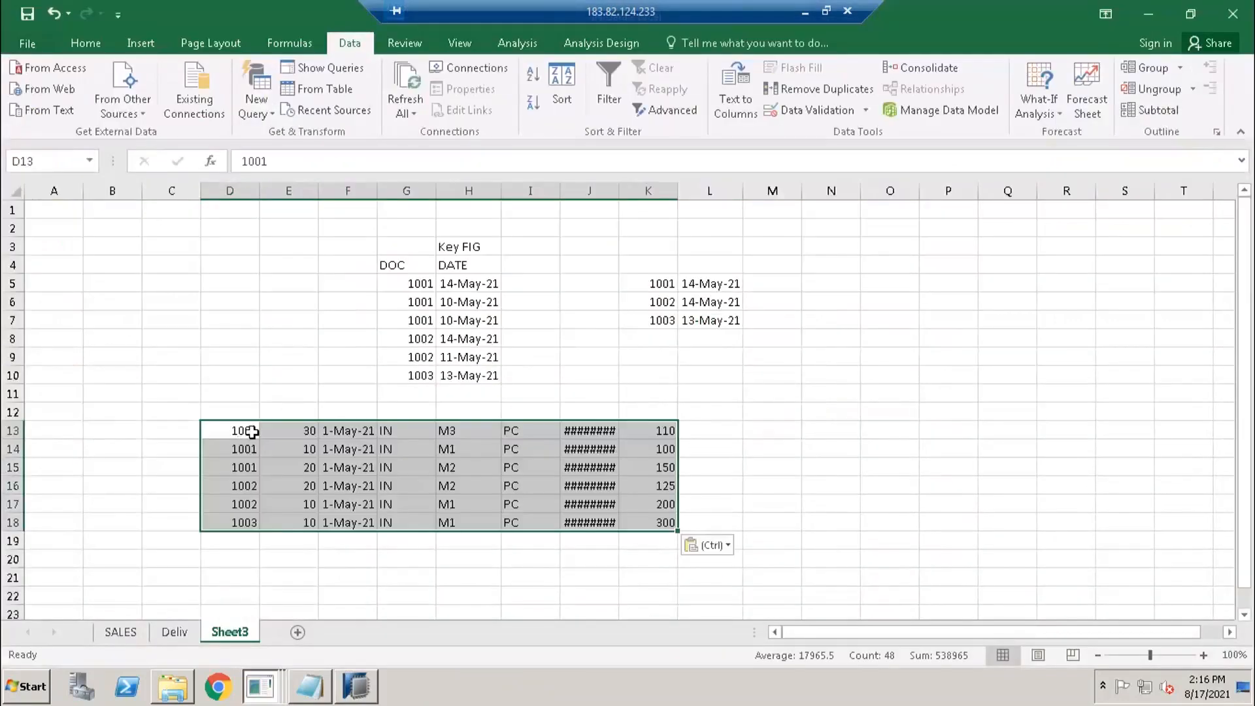
Copy the aggregated document and date list in K5:L7 to N13 and widen column O to fit.
{"action": "left_click_drag", "start_coordinate": [660, 283], "coordinate": [708, 322]}
{"action": "key", "text": "ctrl+c"}
{"action": "left_click", "coordinate": [832, 430]}
{"action": "key", "text": "ctrl+v"}
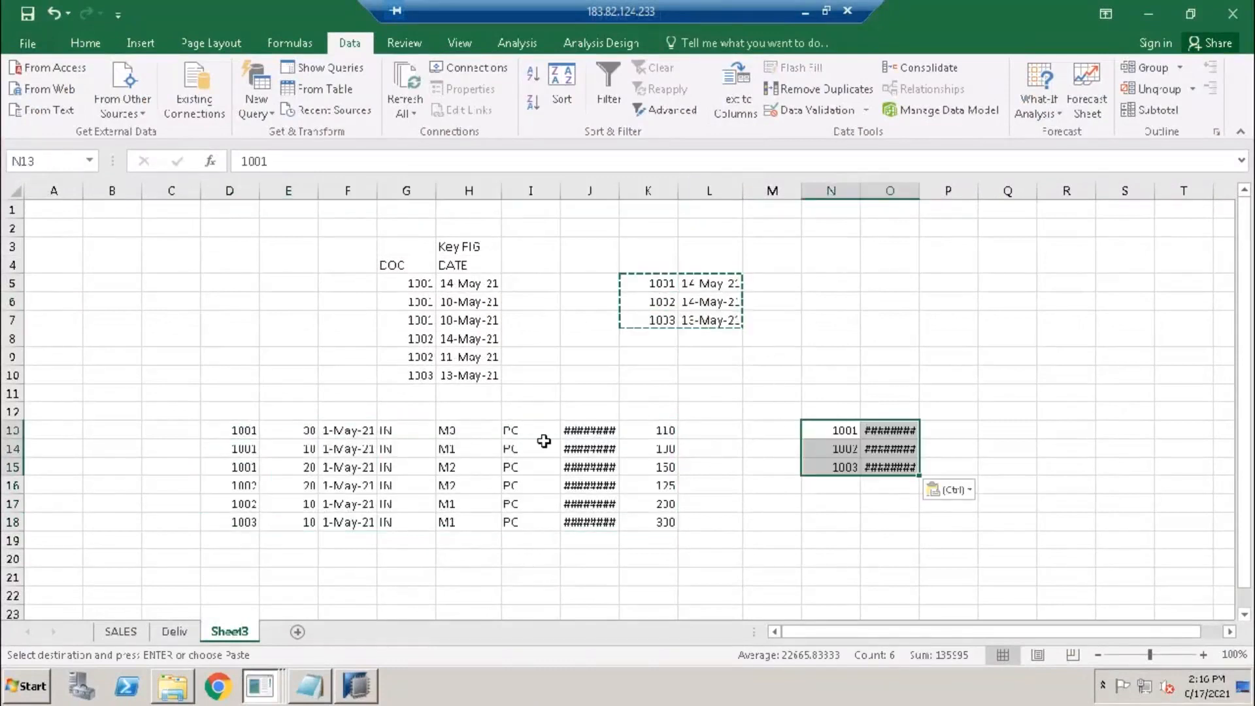
{"action": "left_click", "coordinate": [468, 449]}
{"action": "left_click", "coordinate": [242, 432]}
{"action": "left_click", "coordinate": [841, 432]}
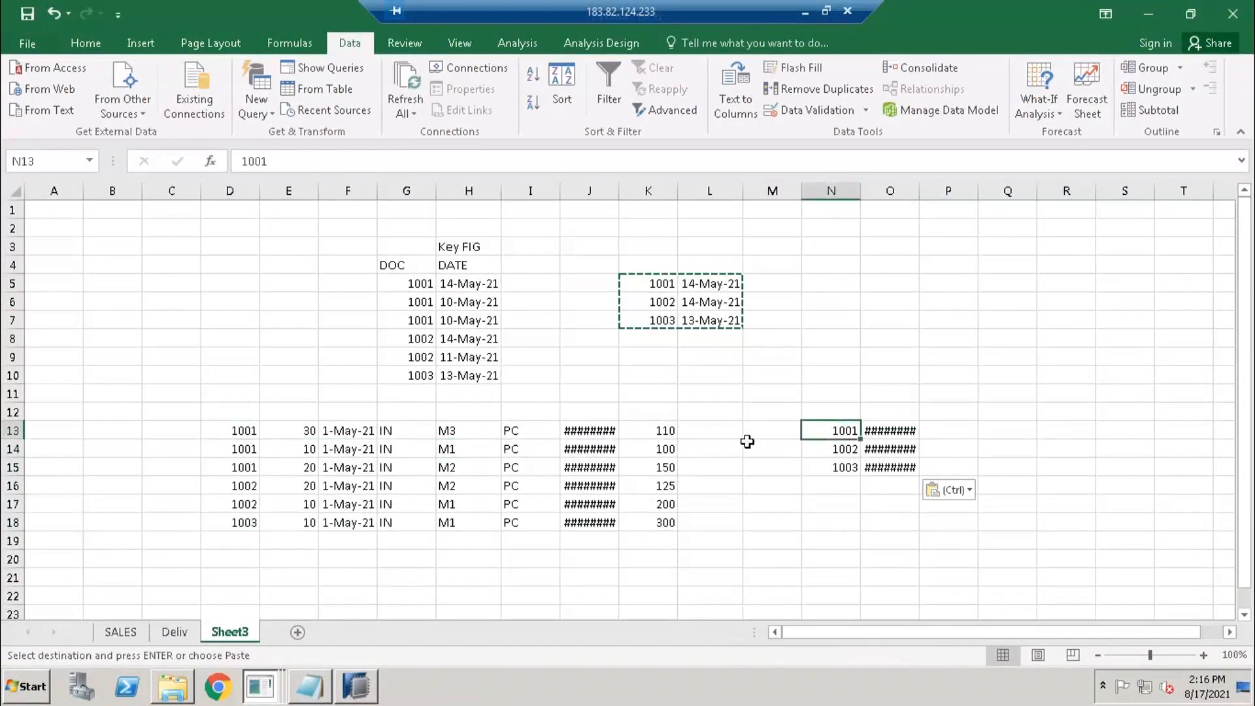
{"action": "key", "text": "Right"}
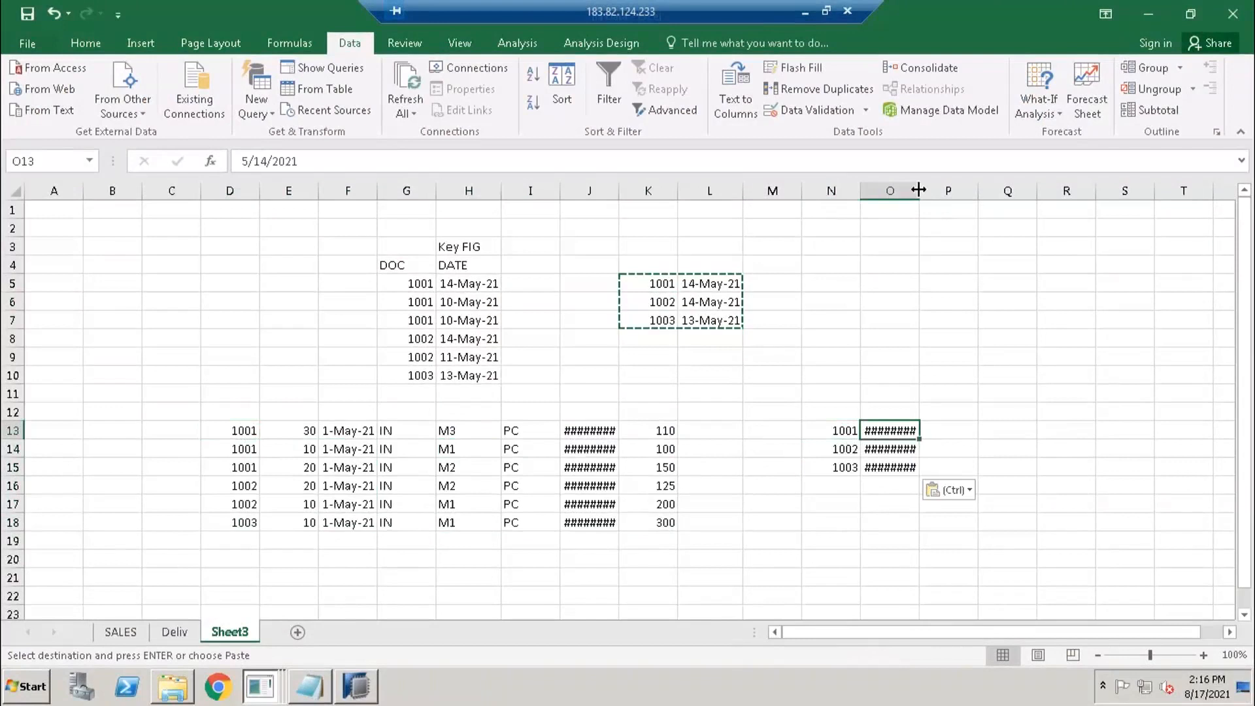
{"action": "double_click", "coordinate": [918, 190]}
{"action": "left_click", "coordinate": [709, 433]}
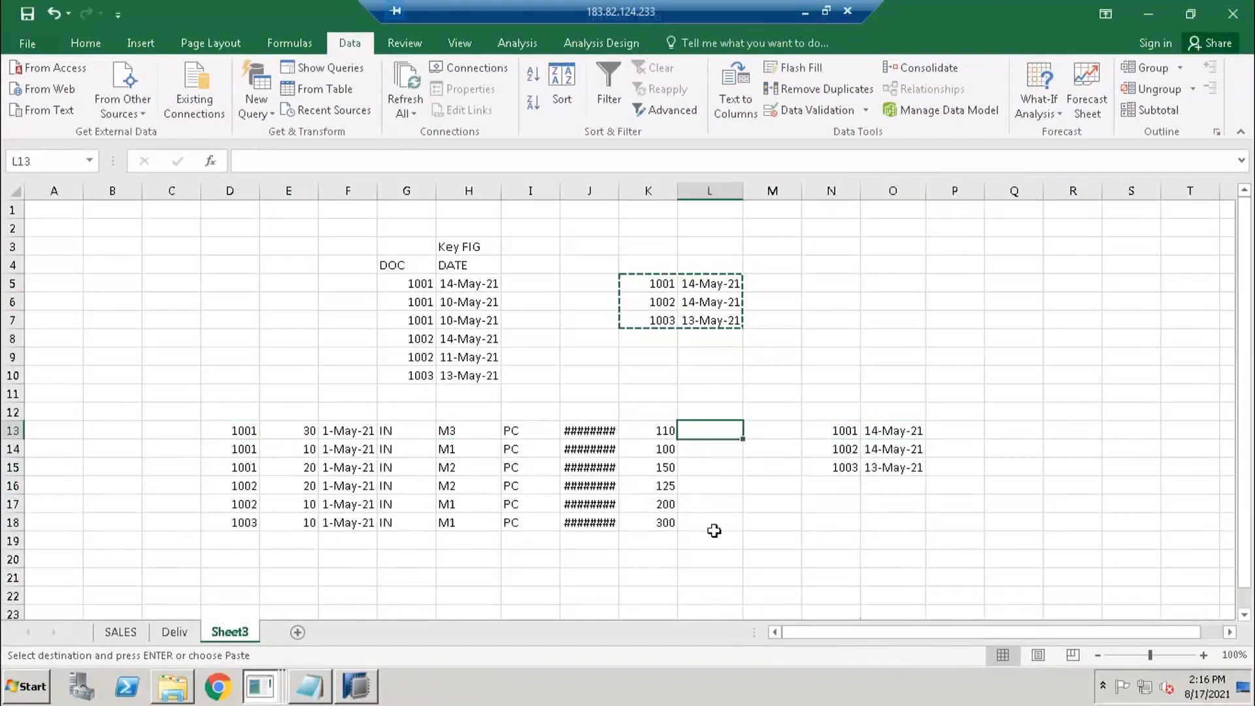
Switch to the calculation view in HANA Studio and review the Join_1 and Aggregation nodes and the link between them.
{"action": "key", "text": "alt+Tab"}
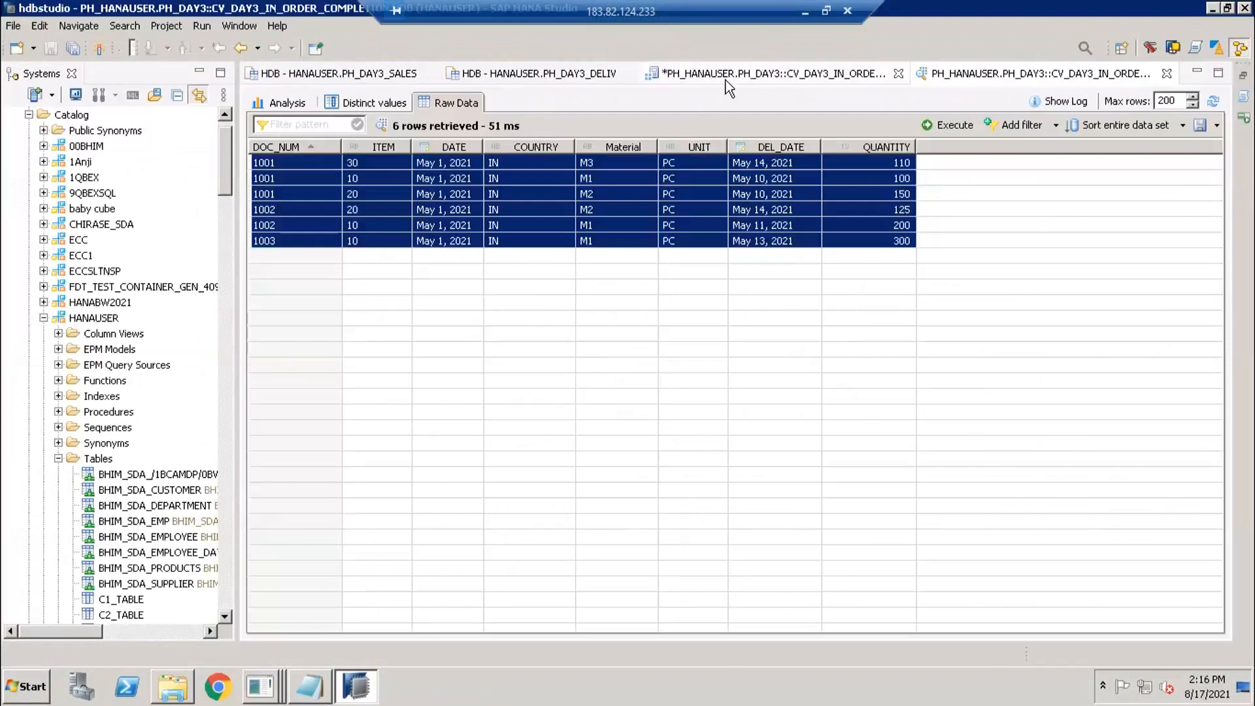
{"action": "left_click", "coordinate": [726, 77]}
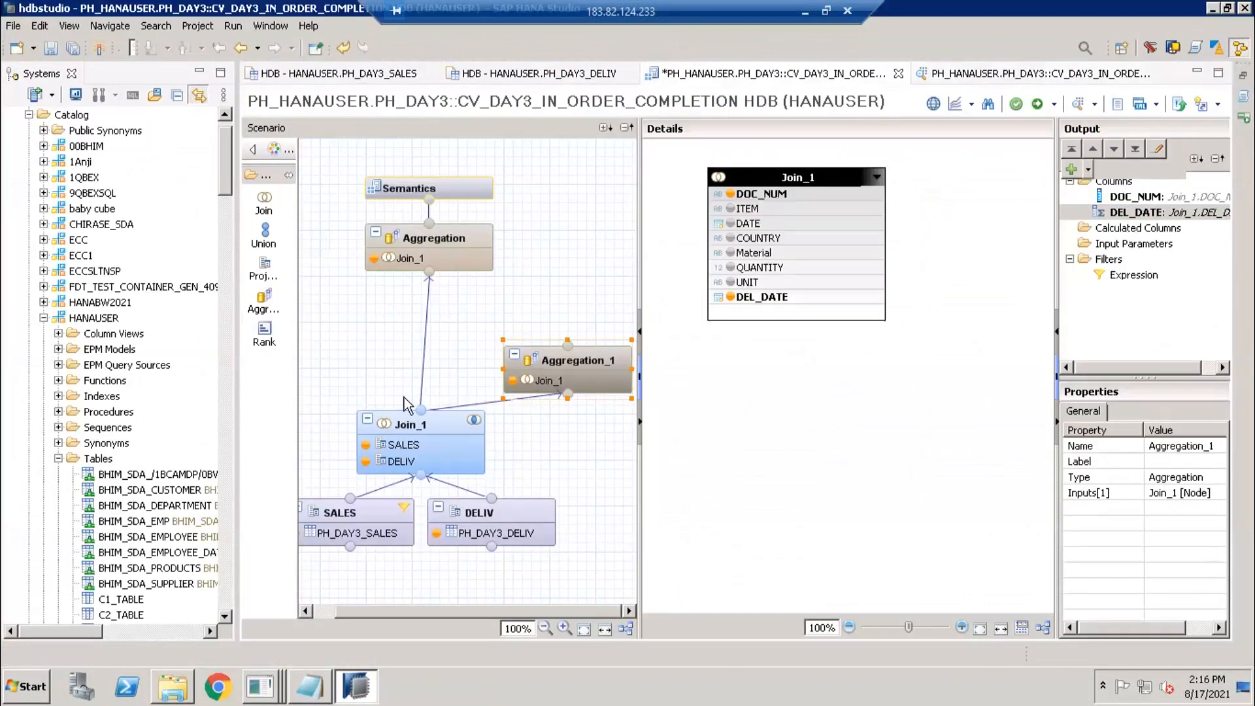
{"action": "left_click", "coordinate": [406, 426]}
{"action": "left_click", "coordinate": [459, 227]}
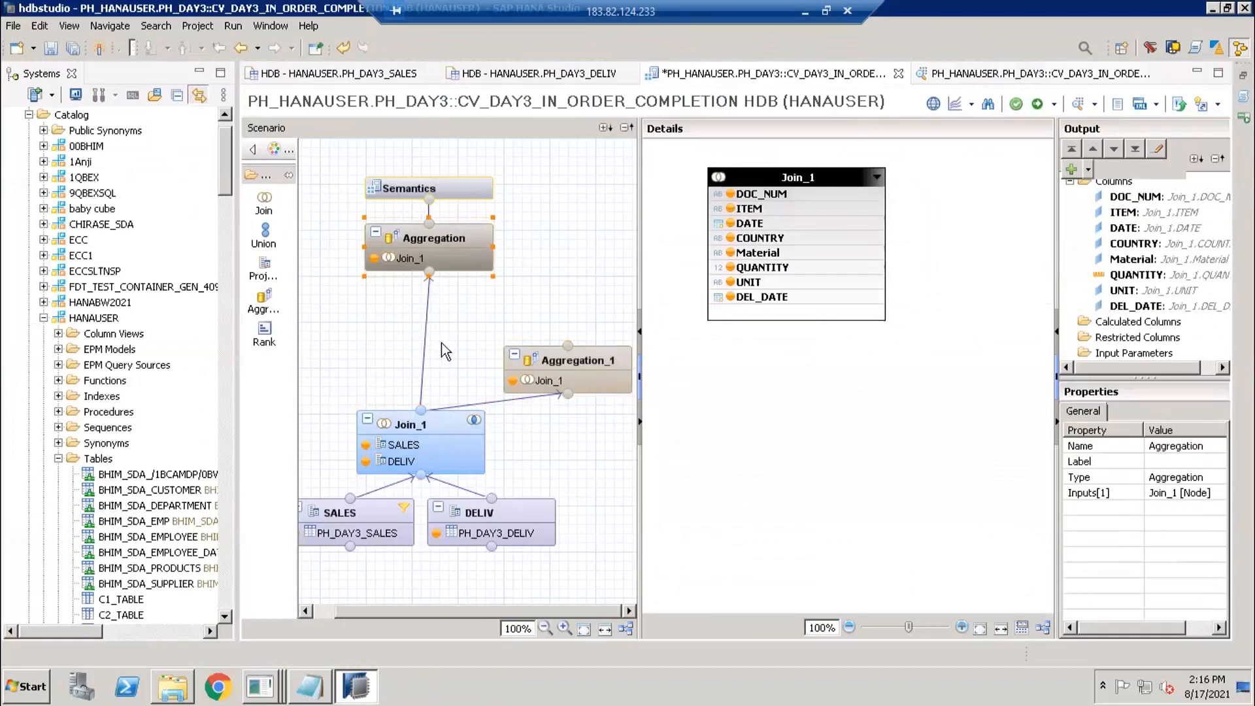
{"action": "left_click", "coordinate": [424, 321]}
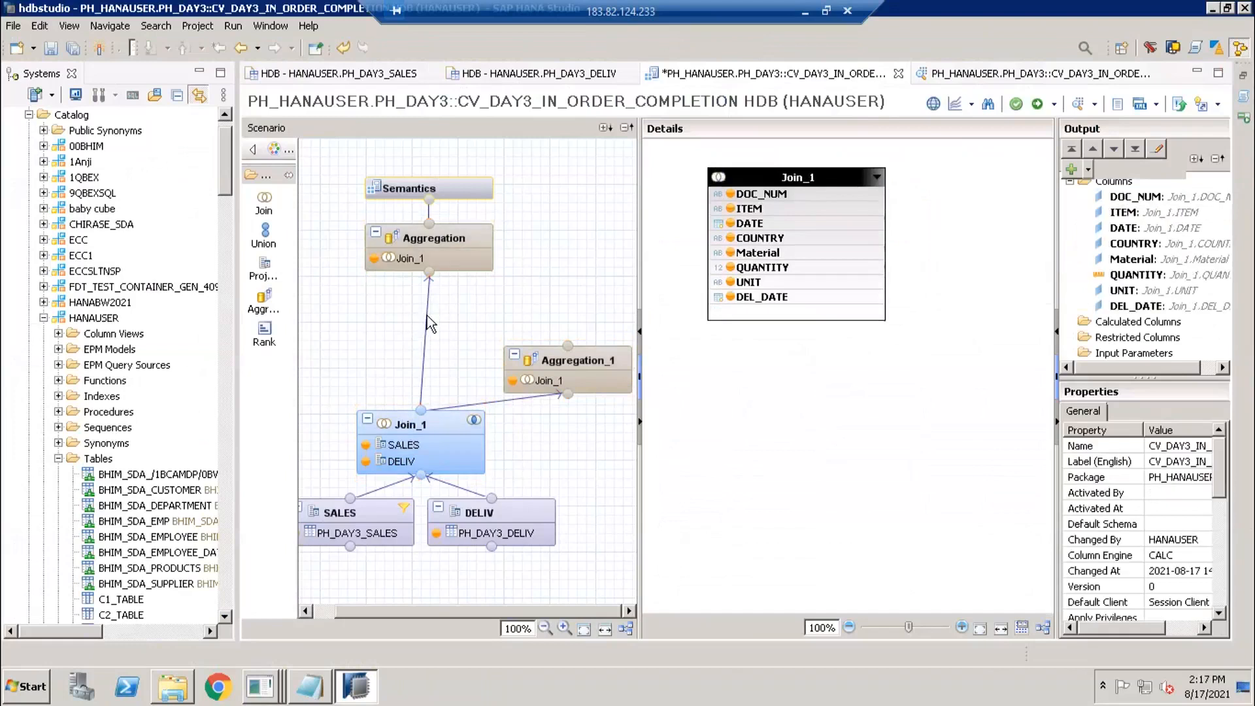
{"action": "left_click", "coordinate": [402, 244]}
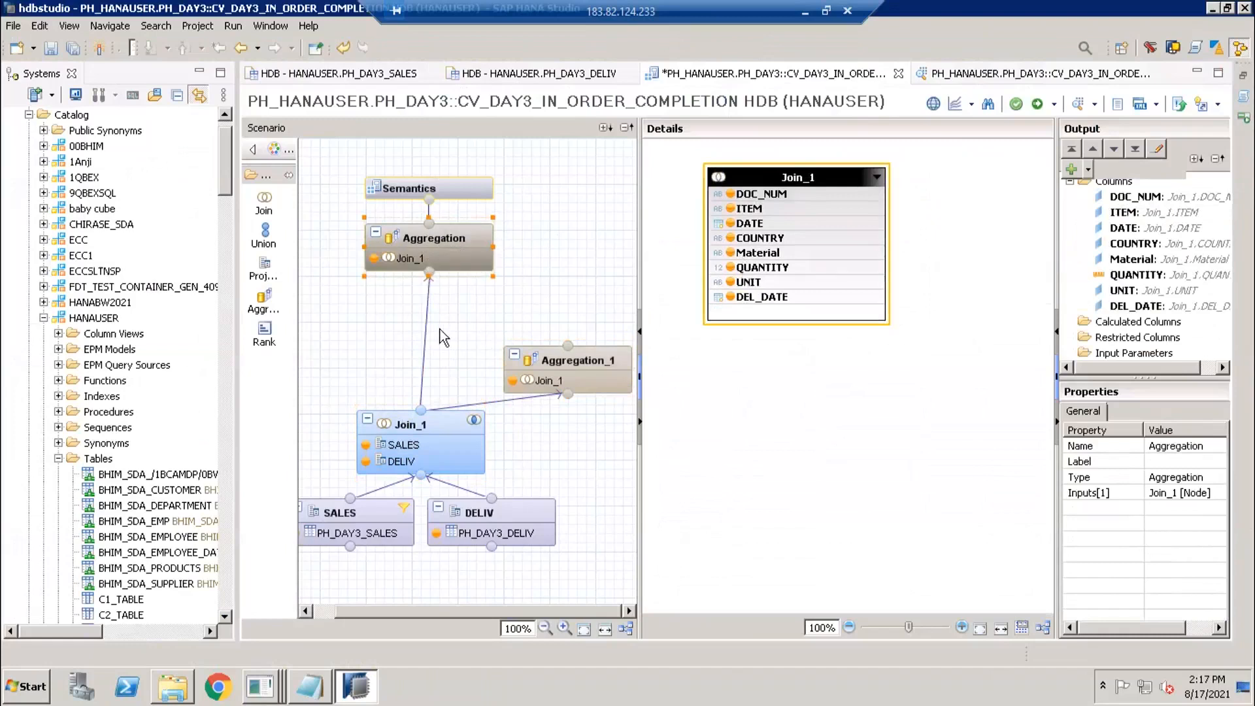
Try removing the connection between Join_1 and the Aggregation node, and undo the removal.
{"action": "left_click", "coordinate": [427, 319]}
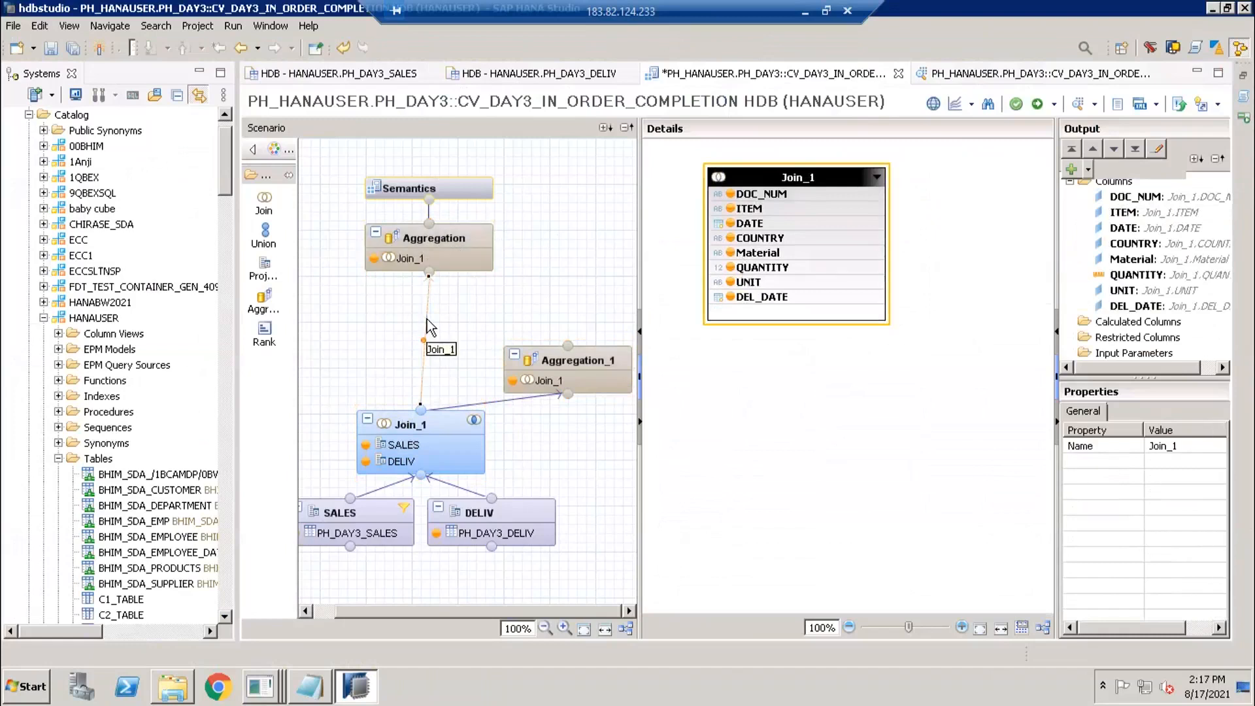
{"action": "right_click", "coordinate": [427, 320]}
{"action": "left_click", "coordinate": [517, 361]}
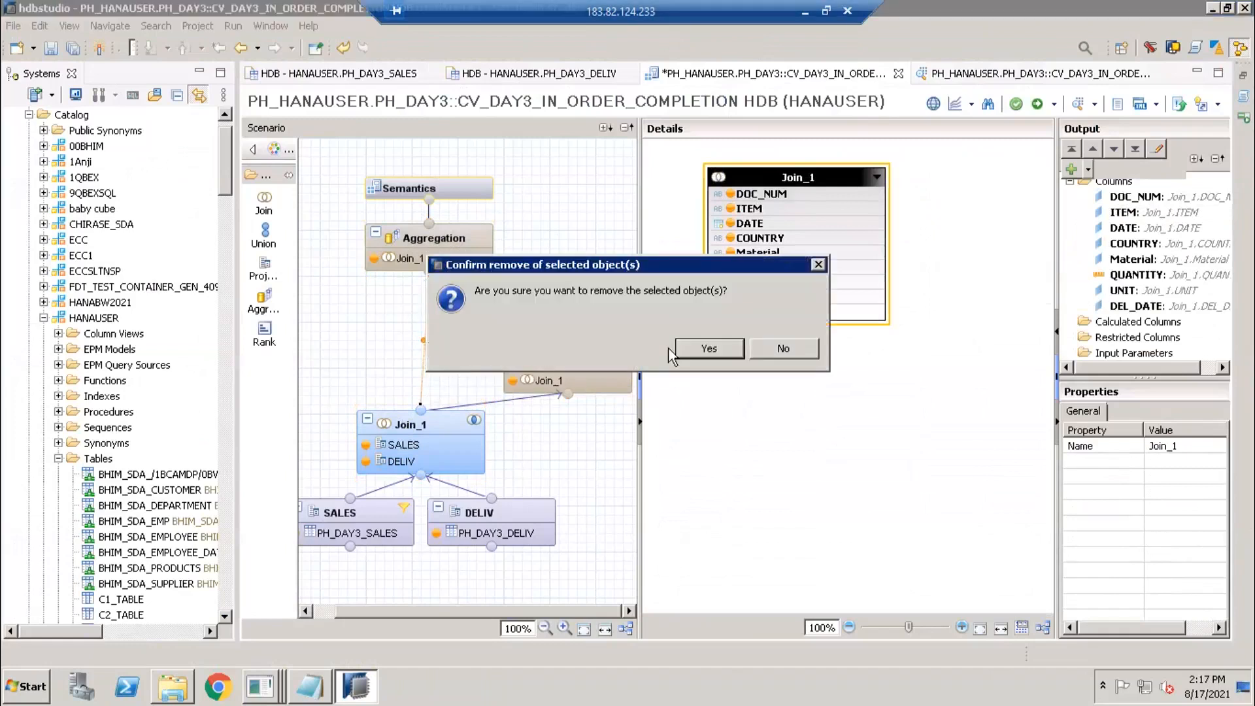
{"action": "left_click", "coordinate": [709, 348]}
{"action": "left_click", "coordinate": [439, 243]}
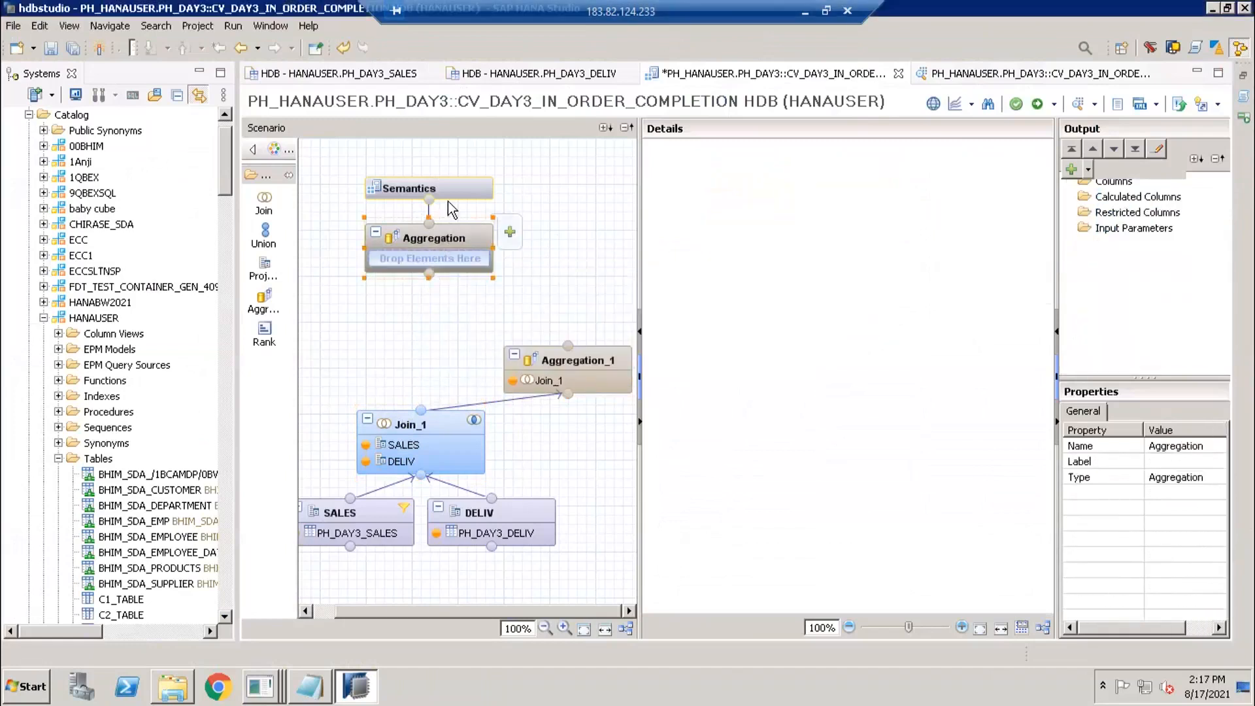
{"action": "left_click", "coordinate": [457, 191]}
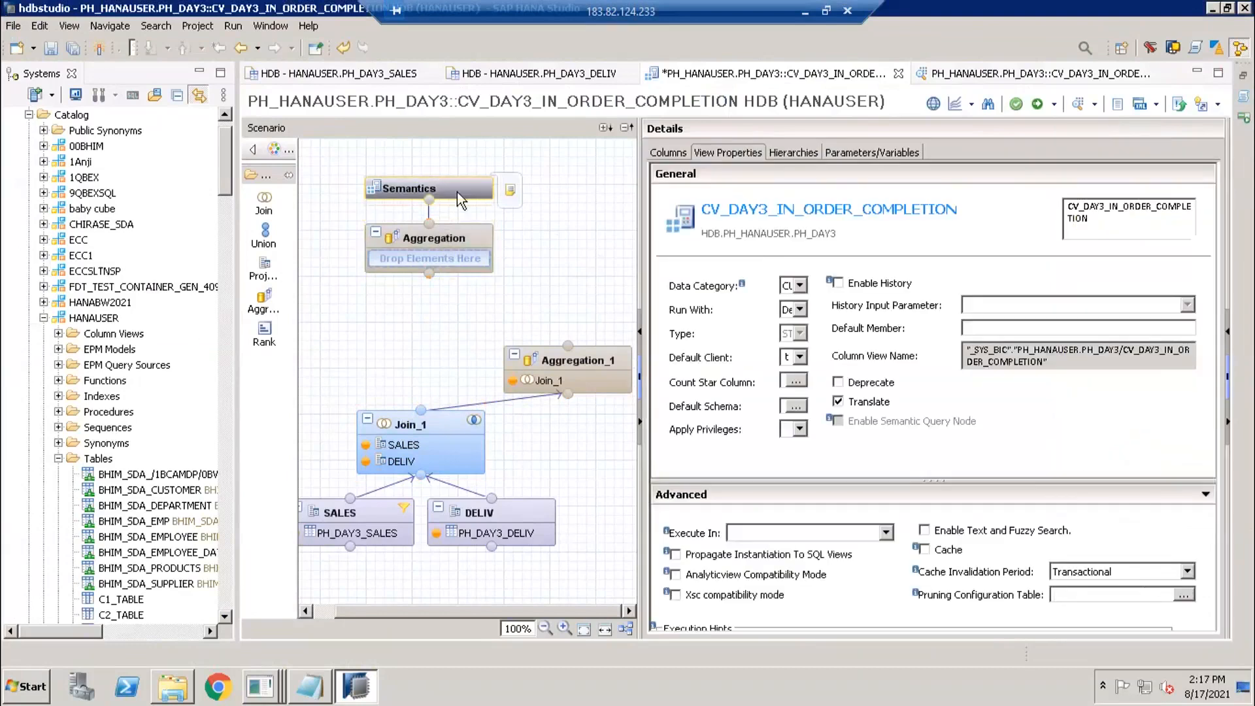
{"action": "left_click", "coordinate": [441, 230]}
{"action": "mouse_move", "coordinate": [441, 241]}
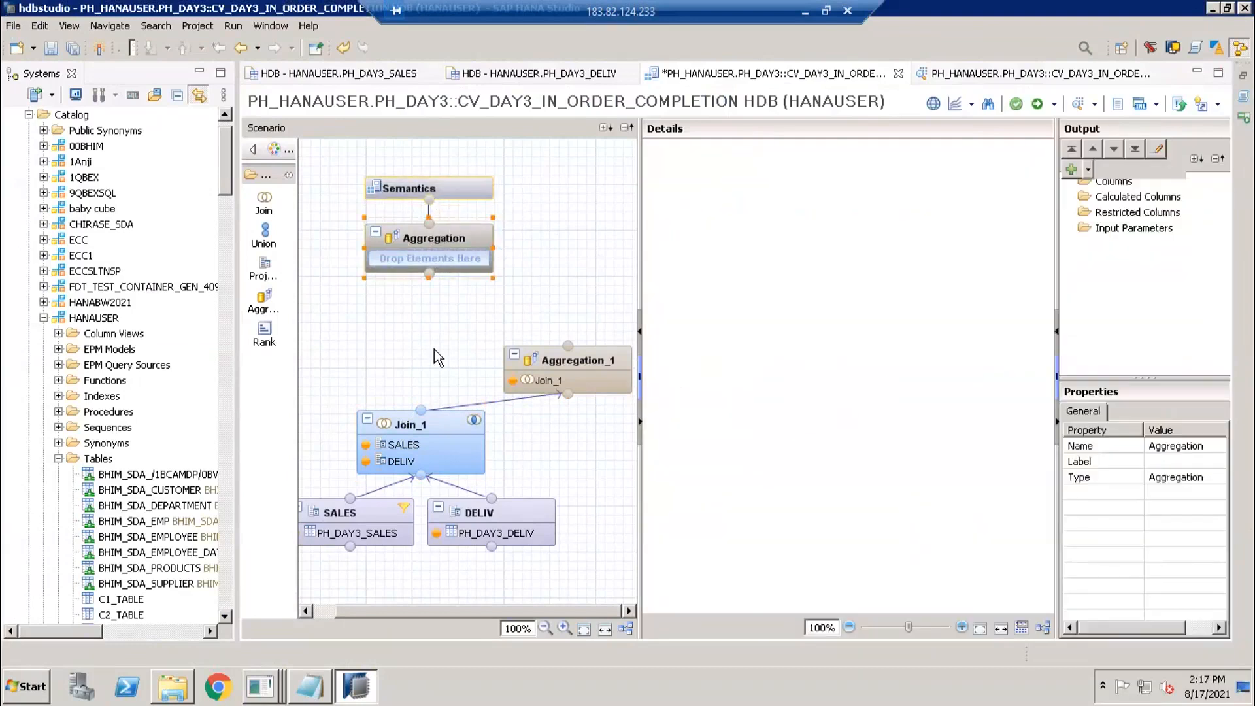
{"action": "key", "text": "ctrl+z"}
Insert a new join node on the connection between Join_1 and the Aggregation node.
{"action": "left_click_drag", "start_coordinate": [452, 264], "coordinate": [428, 278]}
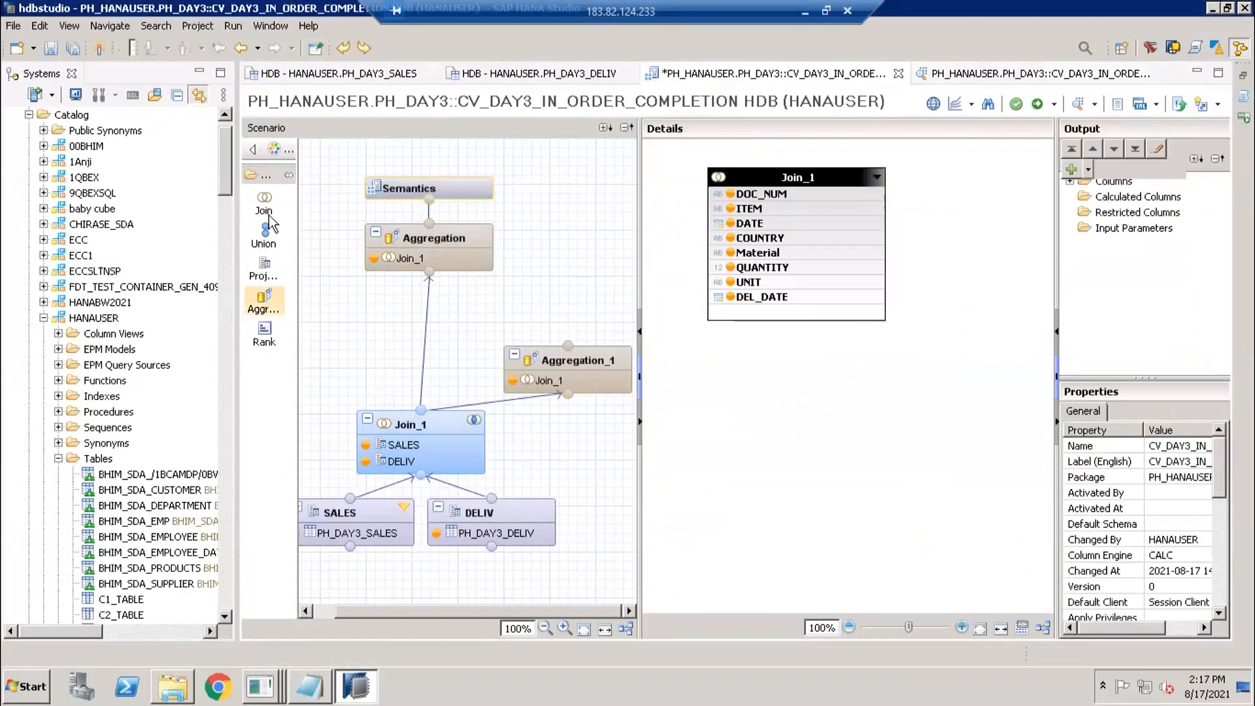
{"action": "left_click", "coordinate": [426, 334]}
{"action": "left_click", "coordinate": [426, 341]}
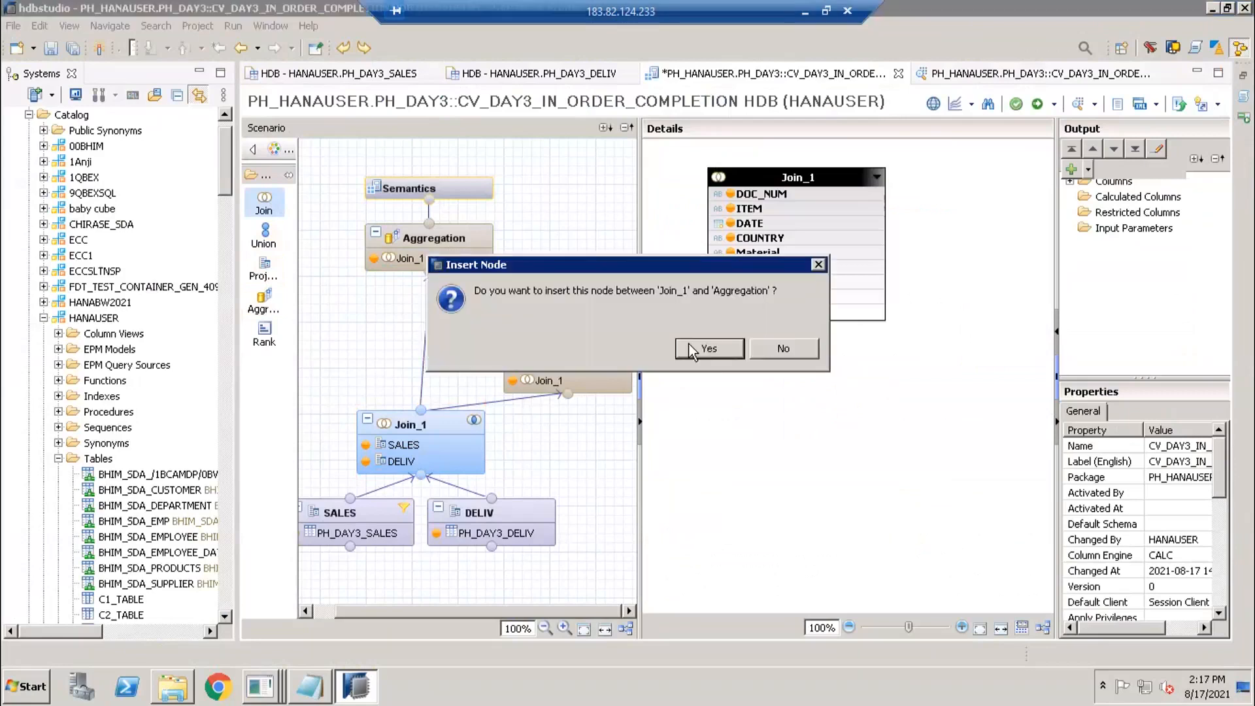
{"action": "left_click", "coordinate": [712, 347]}
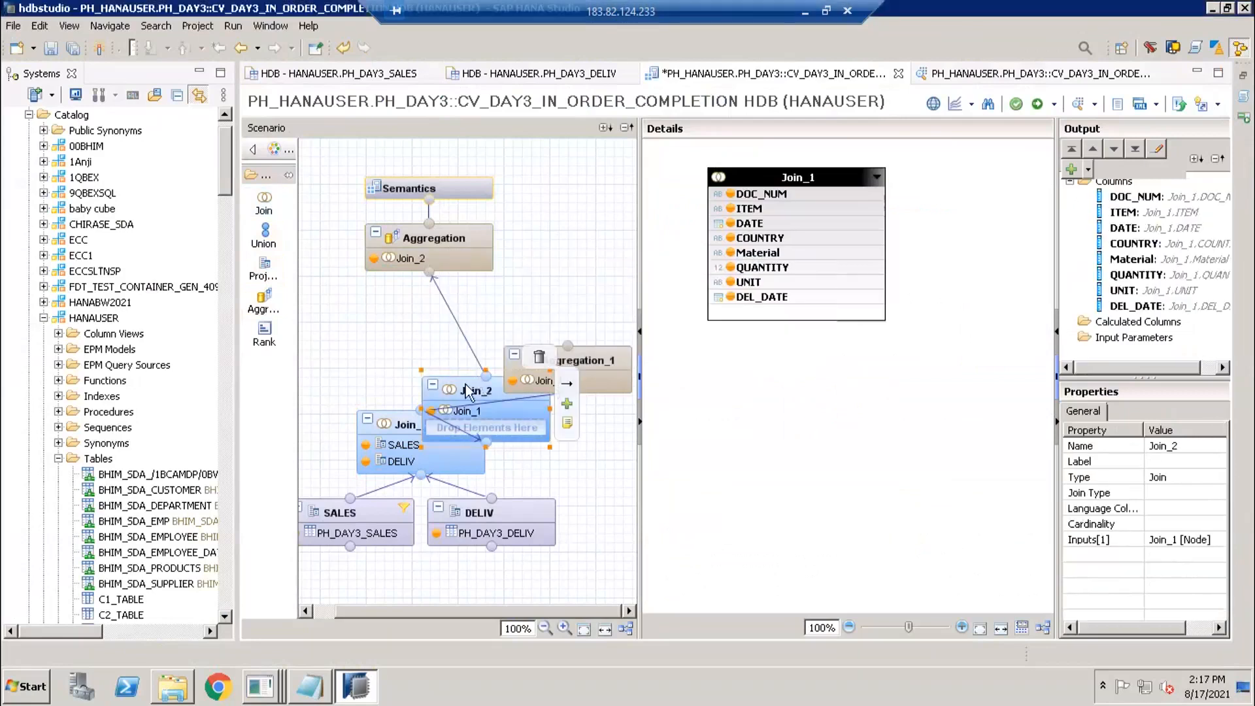
Arrange the scenario nodes with auto layout, widen the scenario area and place Aggregation_1 beside Join_2.
{"action": "left_click_drag", "start_coordinate": [584, 372], "coordinate": [591, 422]}
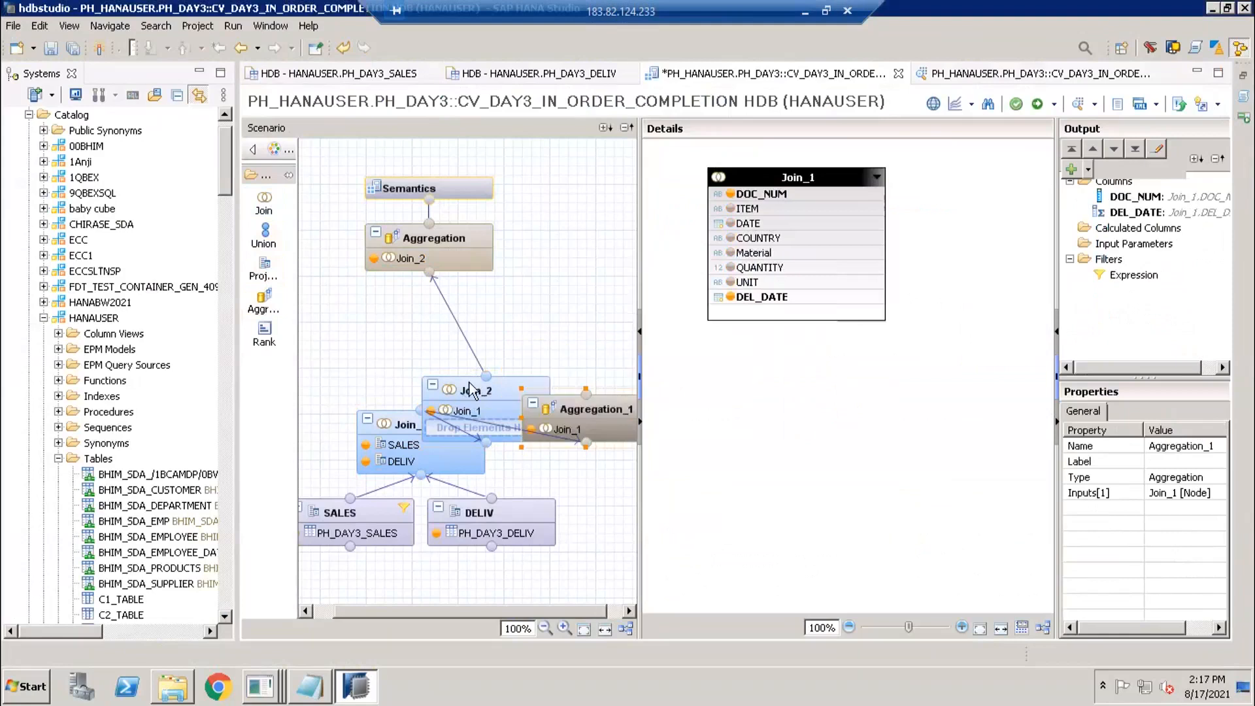
{"action": "left_click", "coordinate": [467, 375]}
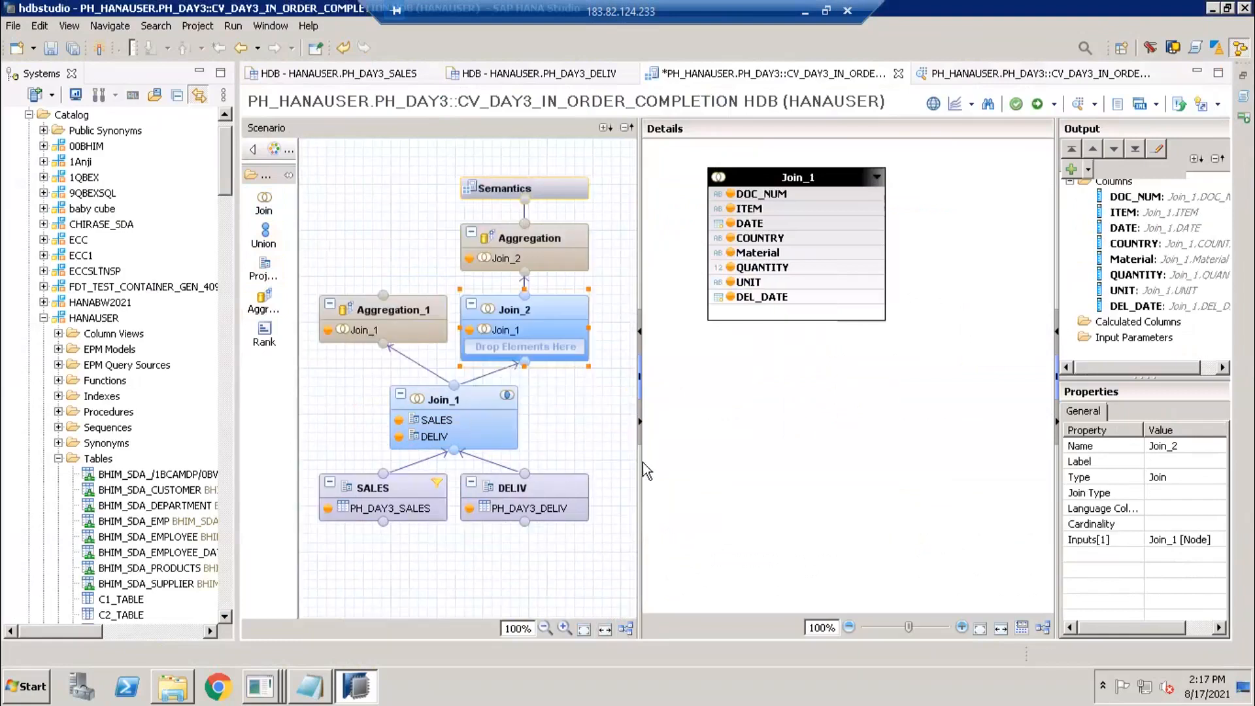
{"action": "left_click_drag", "start_coordinate": [639, 376], "coordinate": [817, 458]}
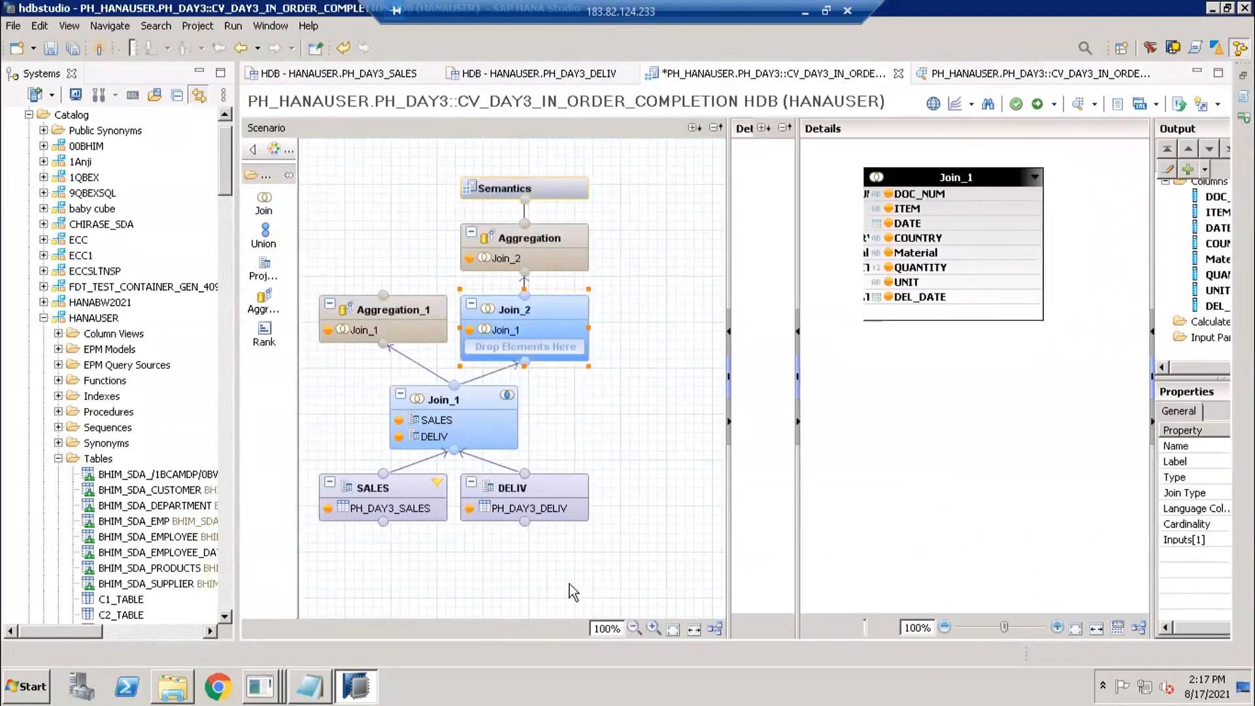
{"action": "left_click_drag", "start_coordinate": [413, 319], "coordinate": [684, 344]}
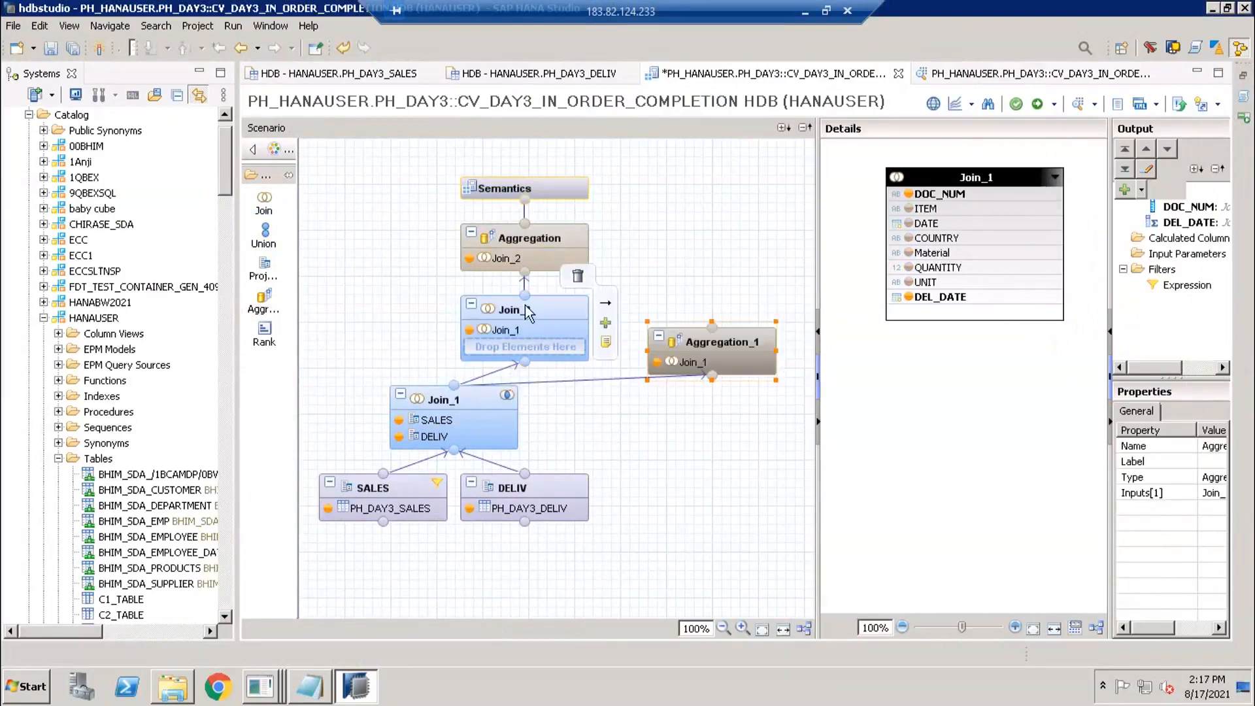
Connect Aggregation_1 to Join_2 as its second input beside Join_1.
{"action": "left_click", "coordinate": [532, 328]}
{"action": "left_click", "coordinate": [744, 339]}
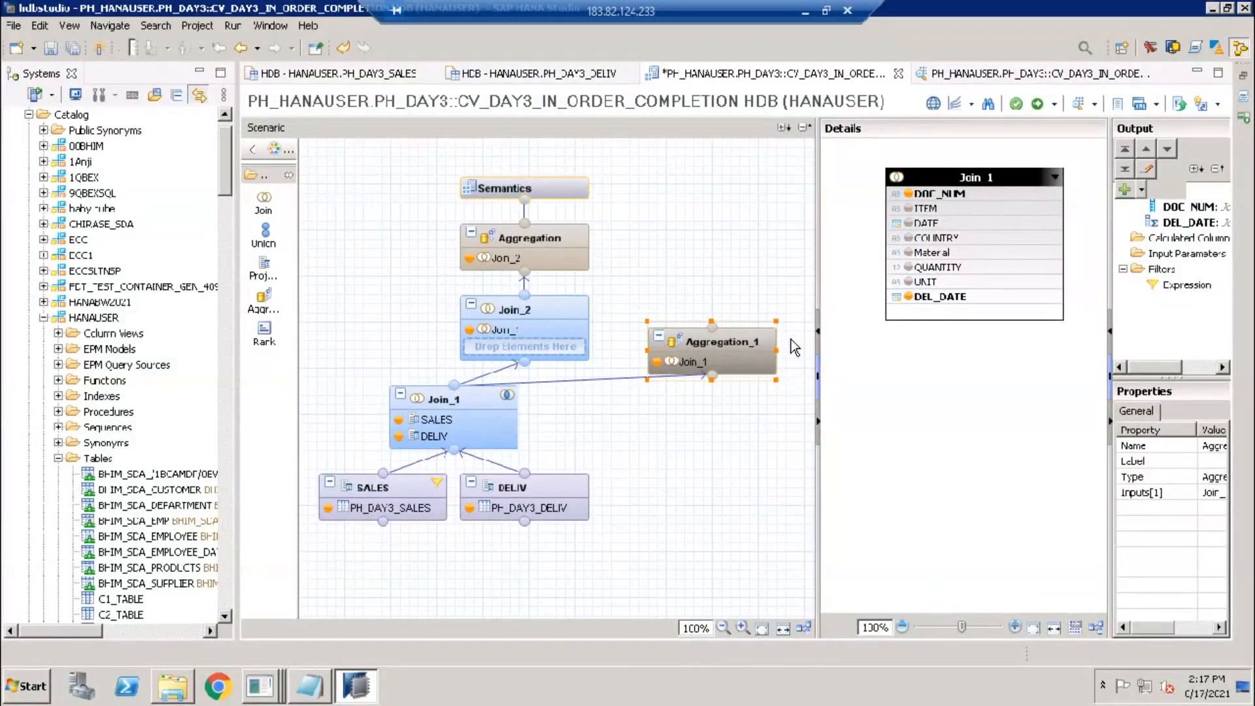
{"action": "left_click_drag", "start_coordinate": [531, 346], "coordinate": [516, 347]}
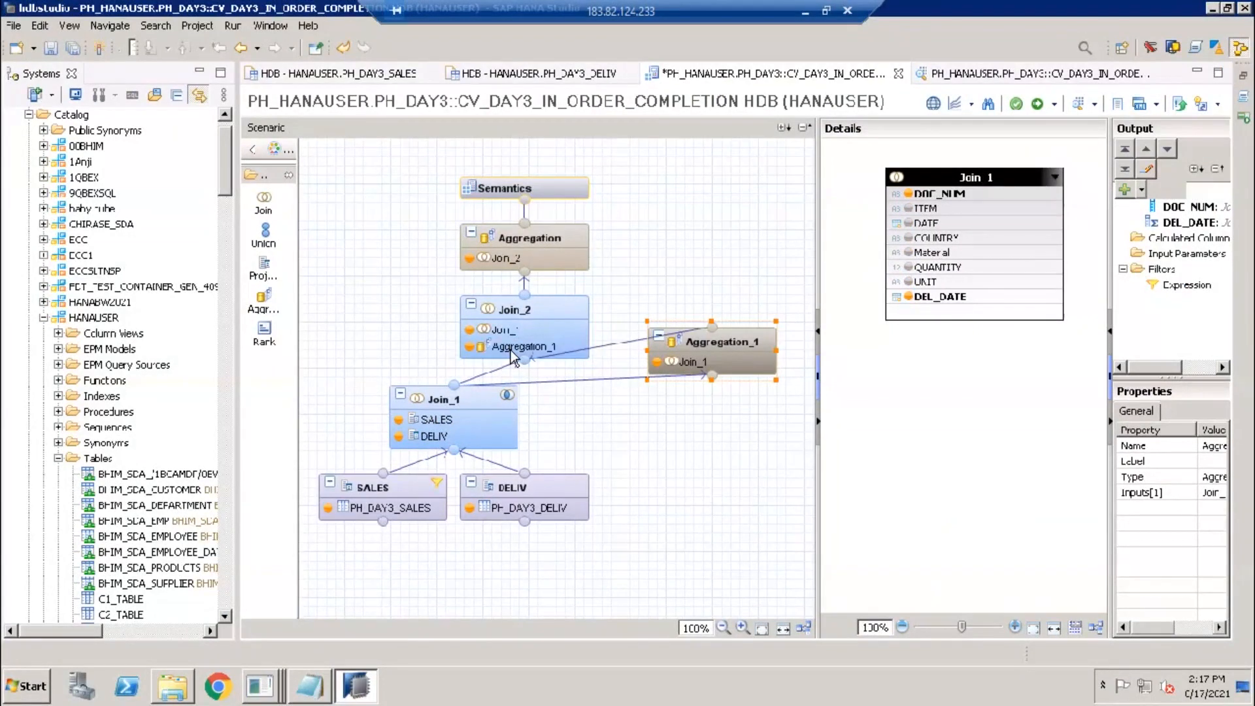
In Join_2, join Join_1 and Aggregation_1 on DOC_NUM and add DEL_DATE from Aggregation_1 to the output.
{"action": "left_click", "coordinate": [536, 311]}
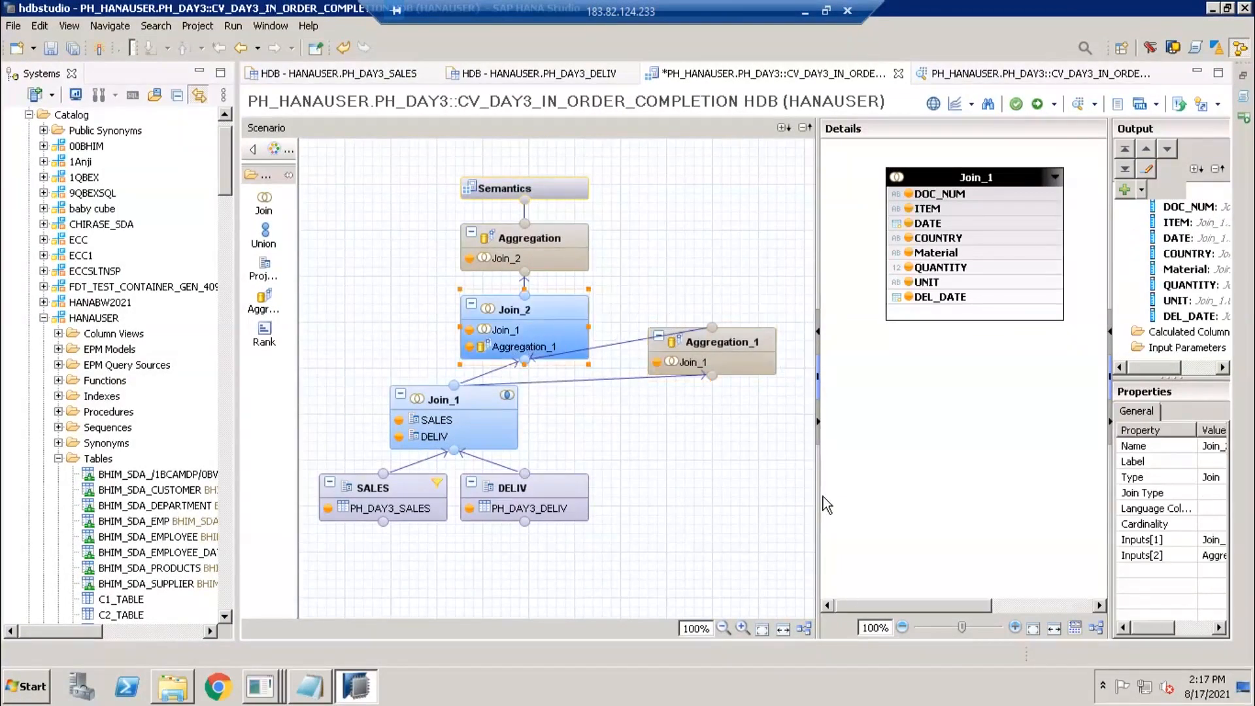
{"action": "left_click_drag", "start_coordinate": [819, 495], "coordinate": [691, 488]}
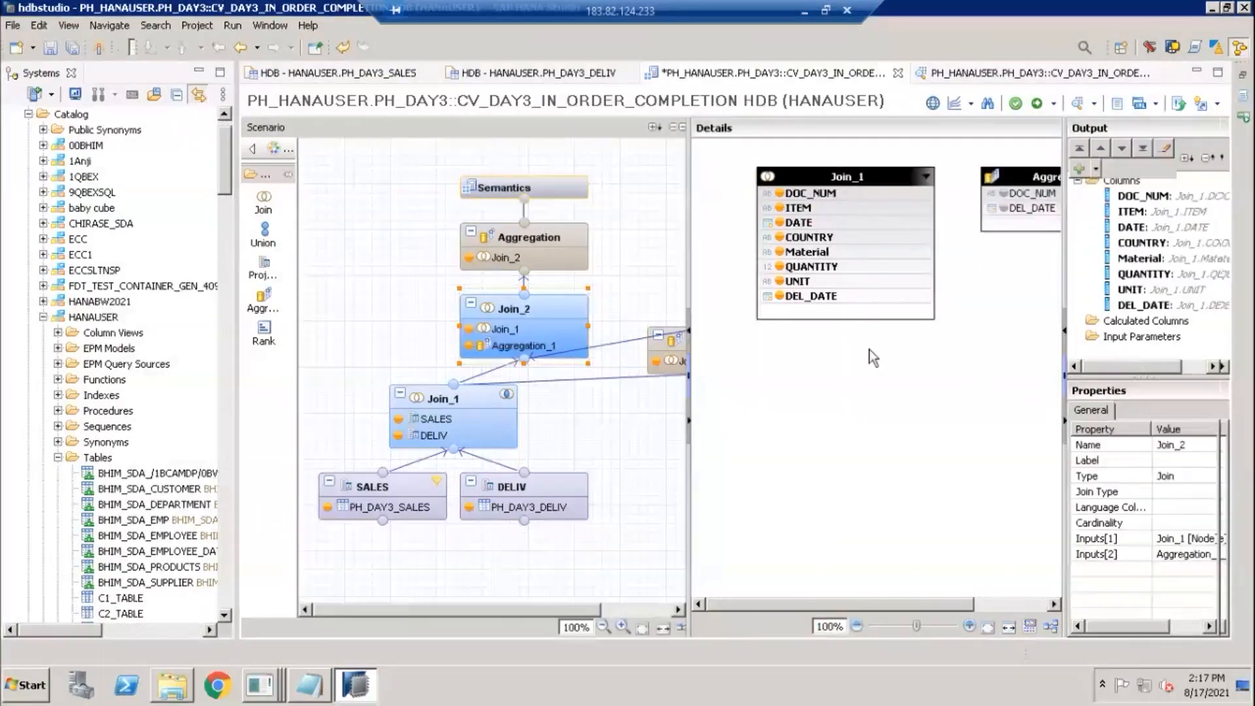
{"action": "left_click_drag", "start_coordinate": [916, 196], "coordinate": [1017, 194]}
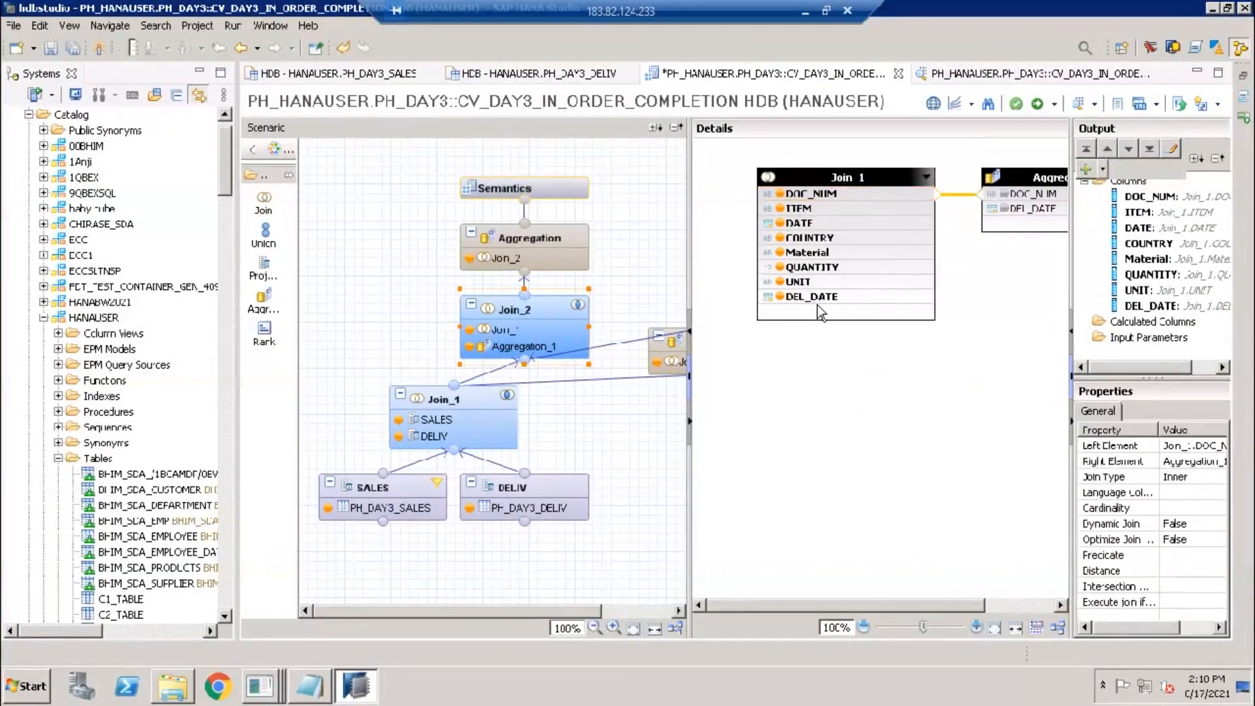
{"action": "left_click", "coordinate": [1004, 208]}
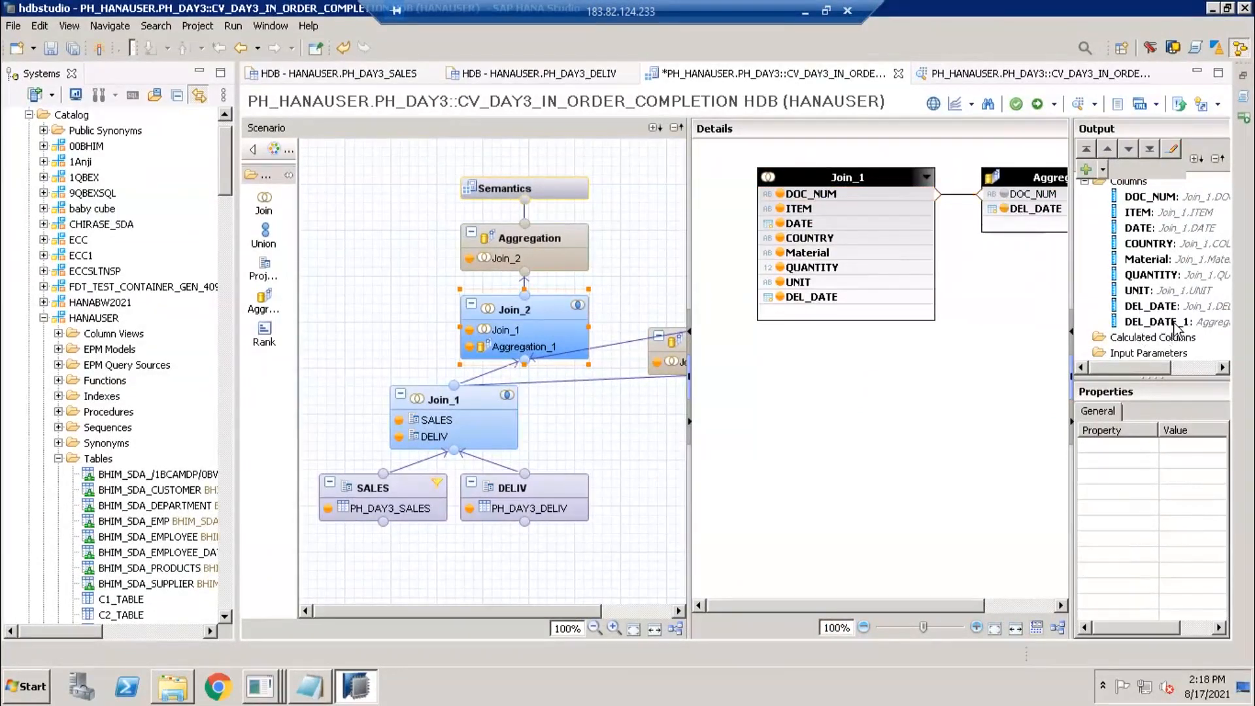
Rename the Join_2 output column DEL_DATE_1 to MAX_DEL_DATE.
{"action": "left_click", "coordinate": [1171, 323]}
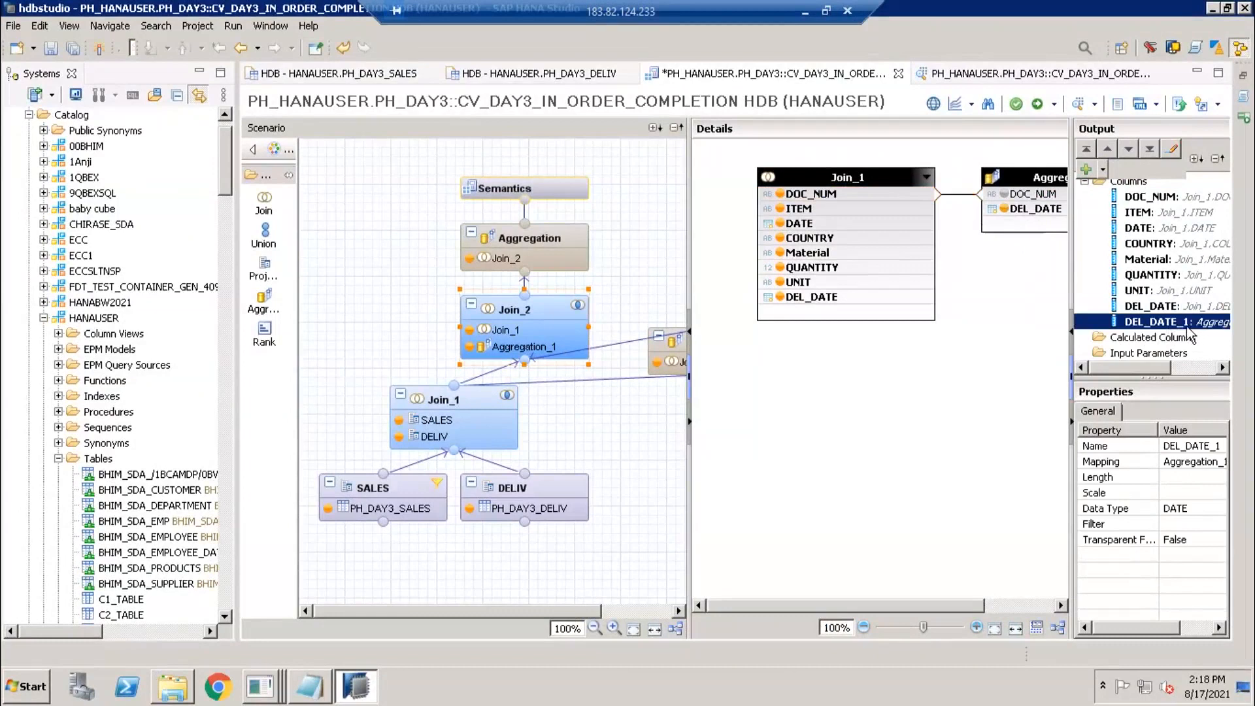
{"action": "left_click_drag", "start_coordinate": [1067, 295], "coordinate": [1030, 300]}
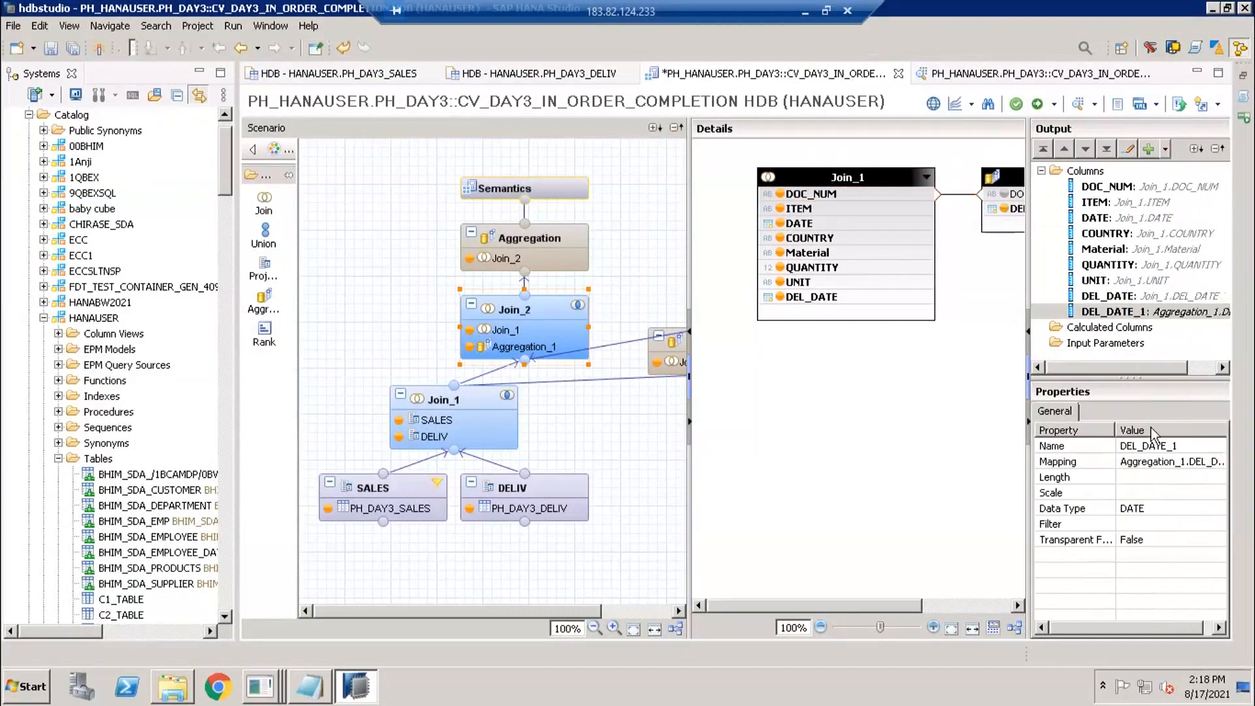
{"action": "left_click", "coordinate": [1170, 447]}
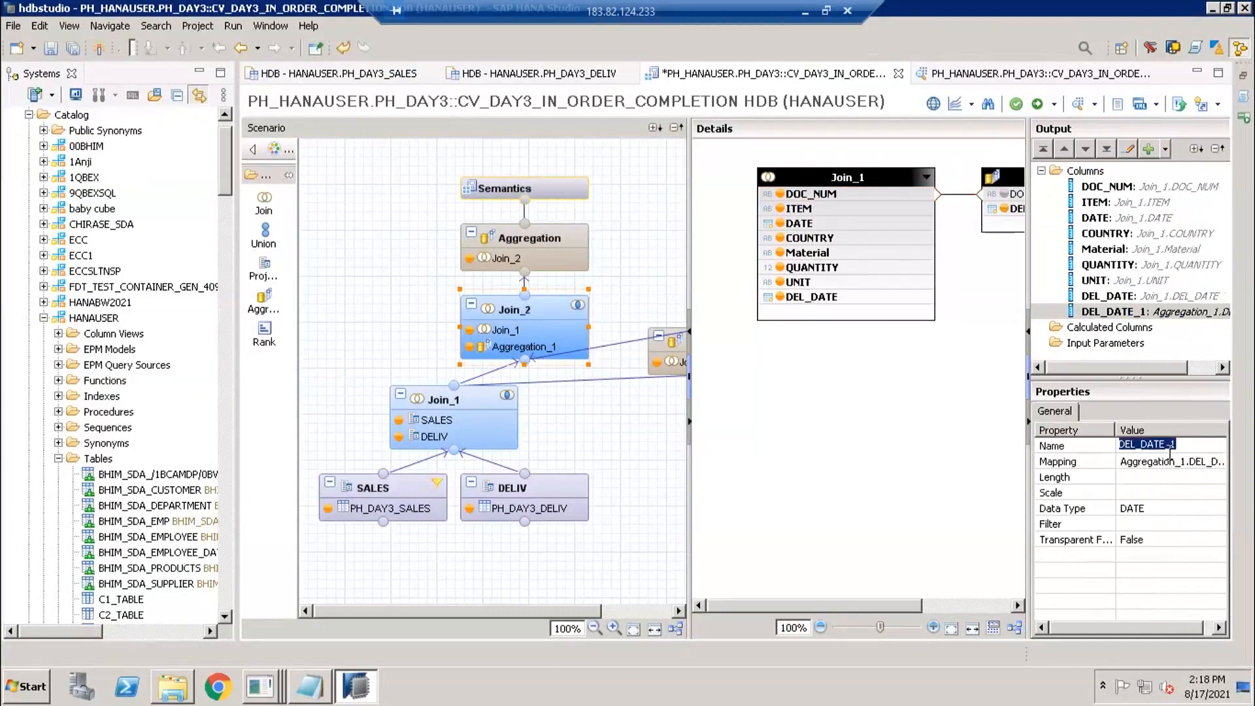
{"action": "left_click", "coordinate": [1101, 314]}
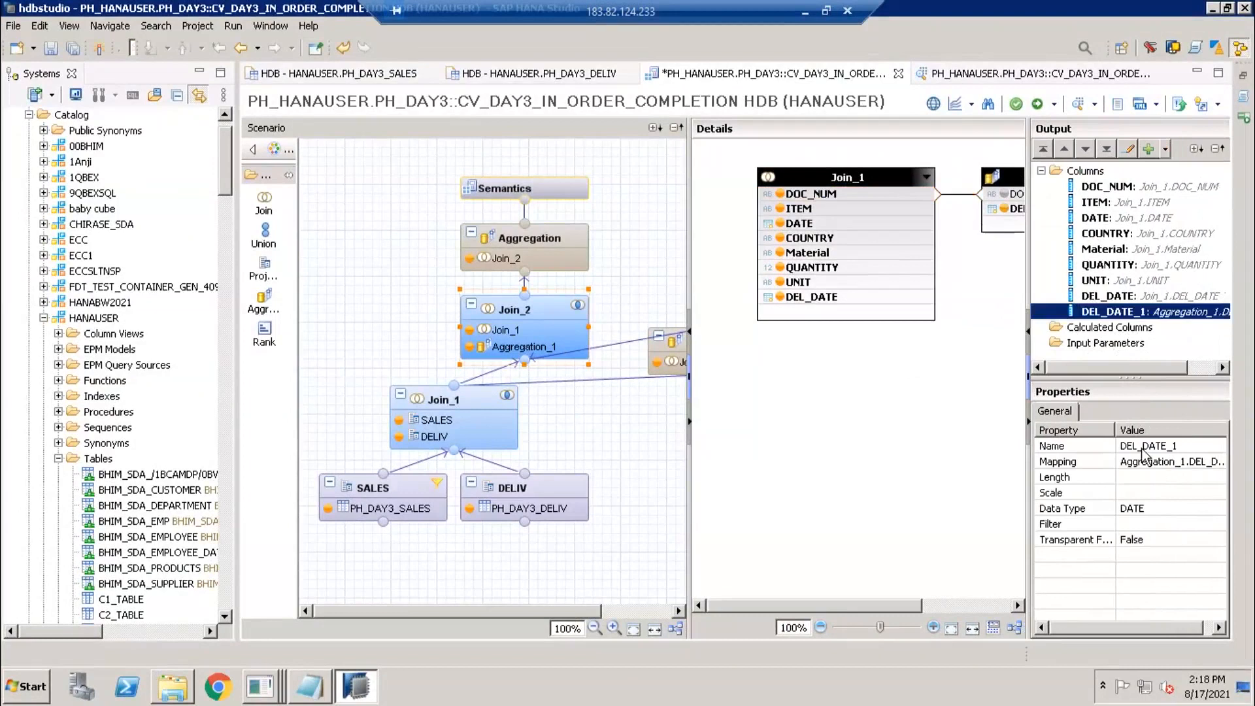
{"action": "left_click", "coordinate": [1142, 446]}
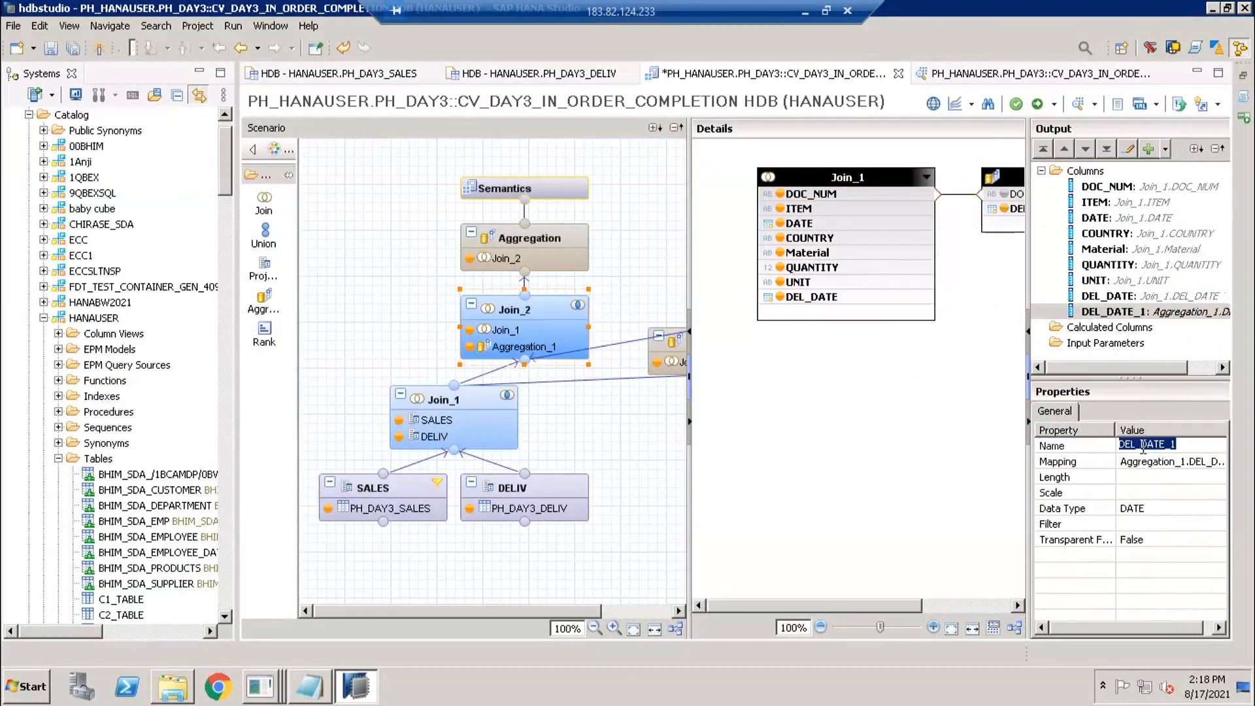
{"action": "key", "text": "Home"}
{"action": "type", "text": "MAX_"}
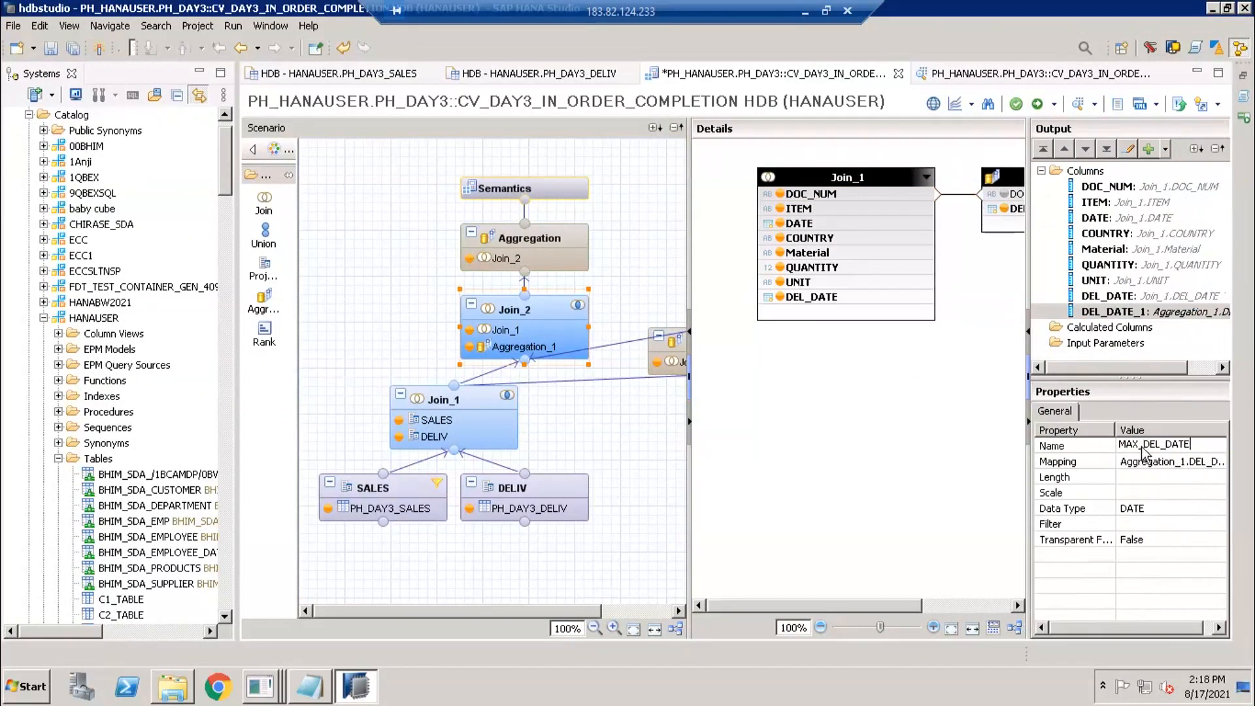
{"action": "key", "text": "Return"}
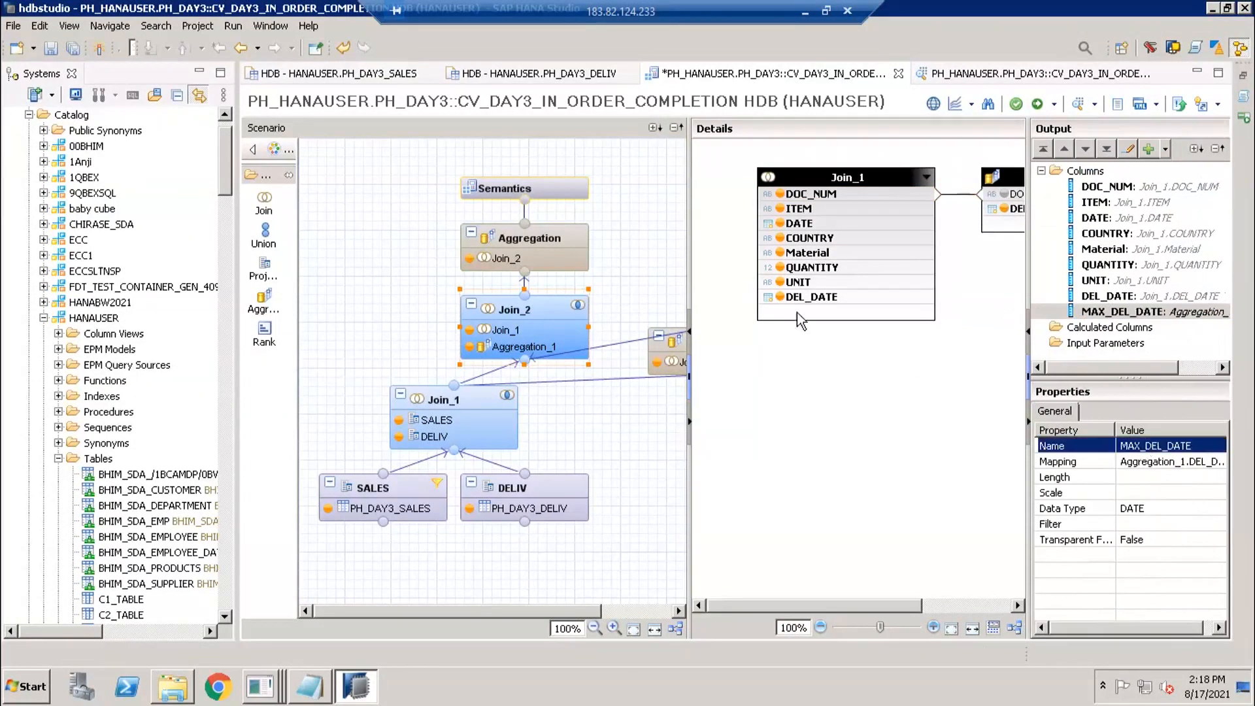
In the final Aggregation node, add MAX_DEL_DATE to the output and remove DEL_DATE from it.
{"action": "left_click", "coordinate": [538, 247]}
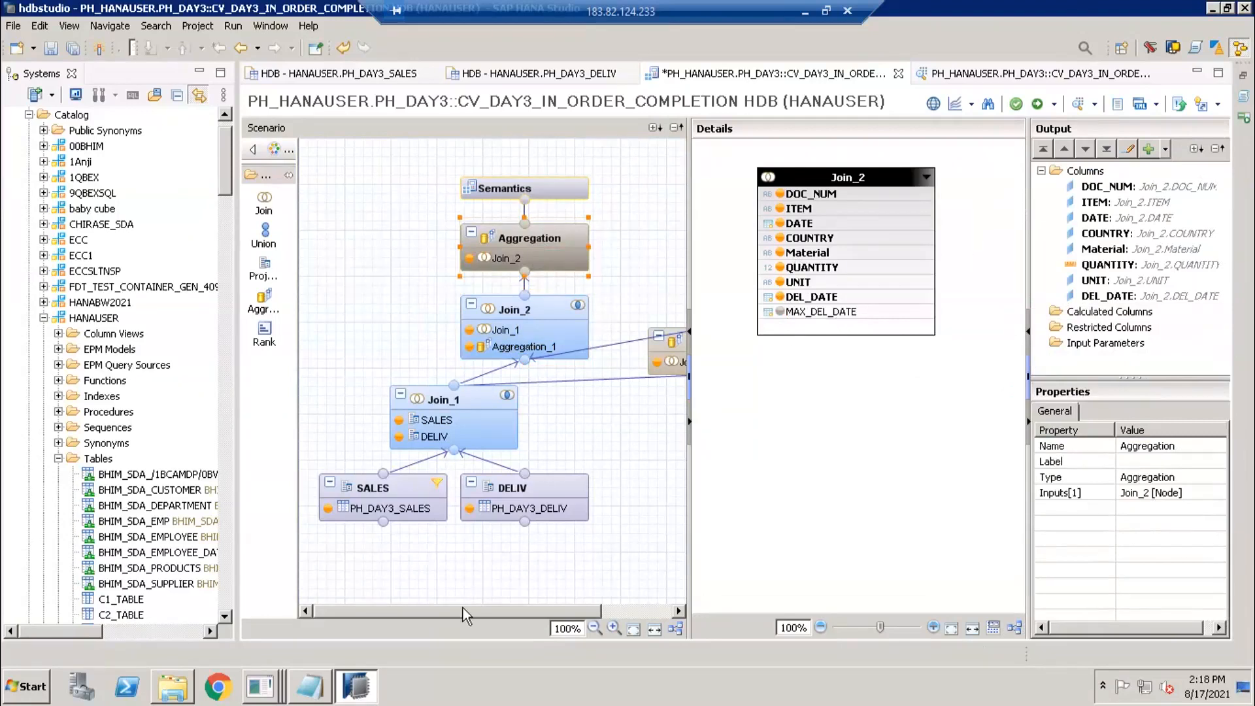
{"action": "left_click_drag", "start_coordinate": [459, 612], "coordinate": [491, 614]}
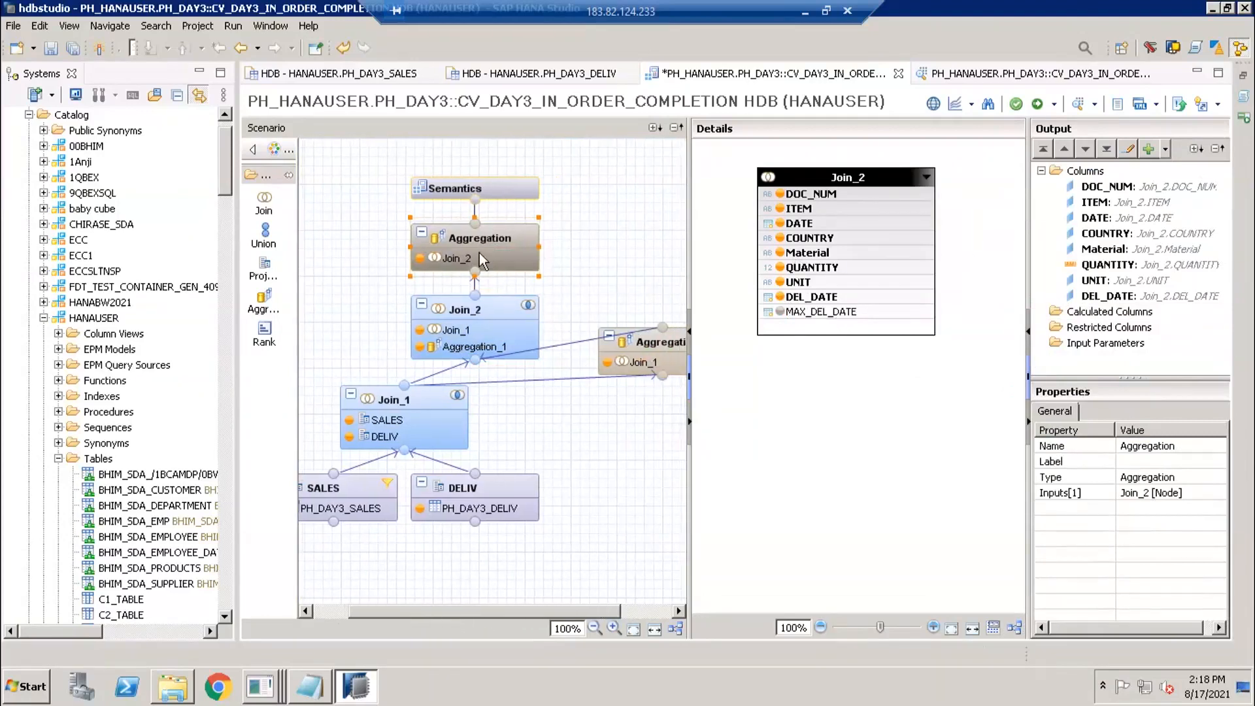
{"action": "left_click", "coordinate": [780, 311]}
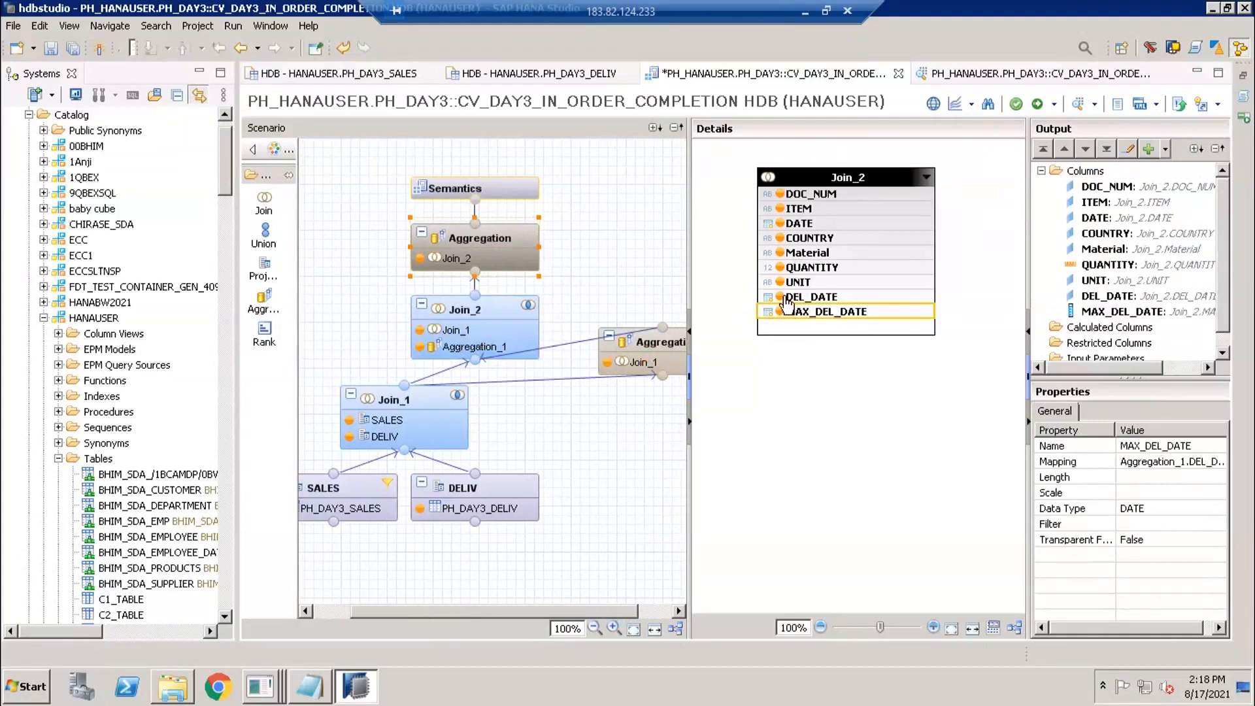
{"action": "left_click", "coordinate": [785, 300]}
{"action": "left_click", "coordinate": [712, 350]}
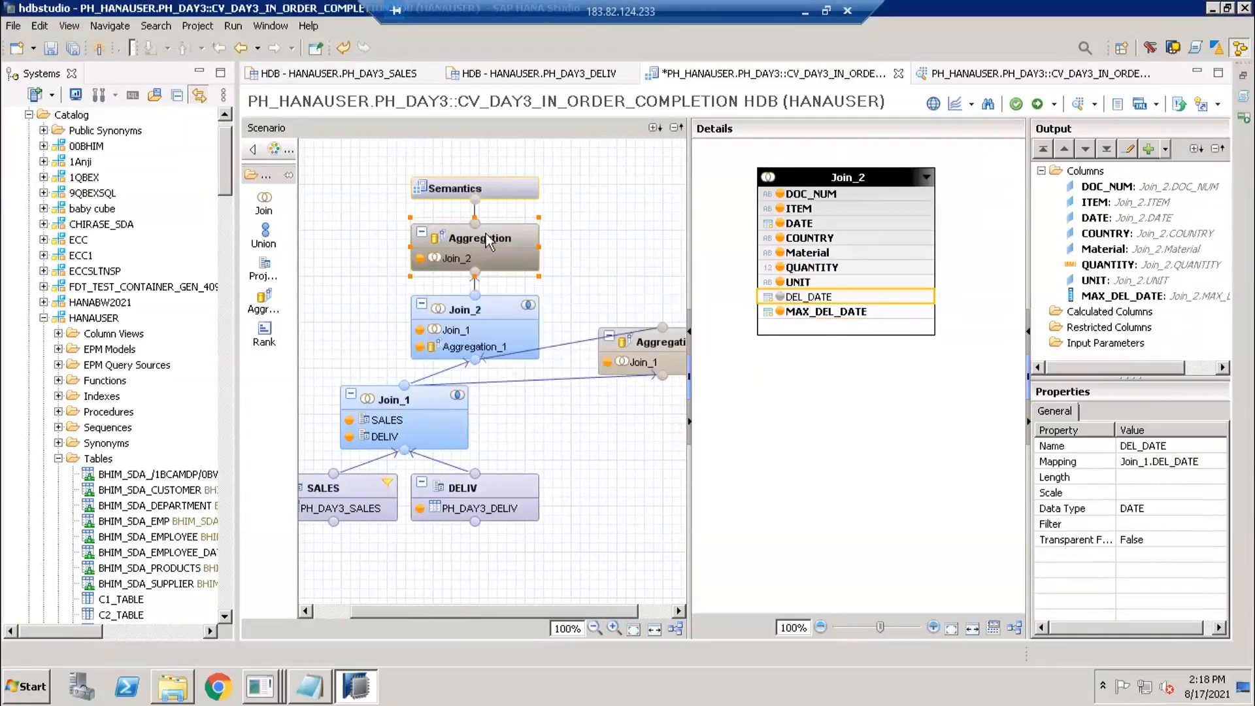
Set the MAX_DEL_DATE column's type to attribute in the Semantics node's columns.
{"action": "left_click", "coordinate": [491, 191]}
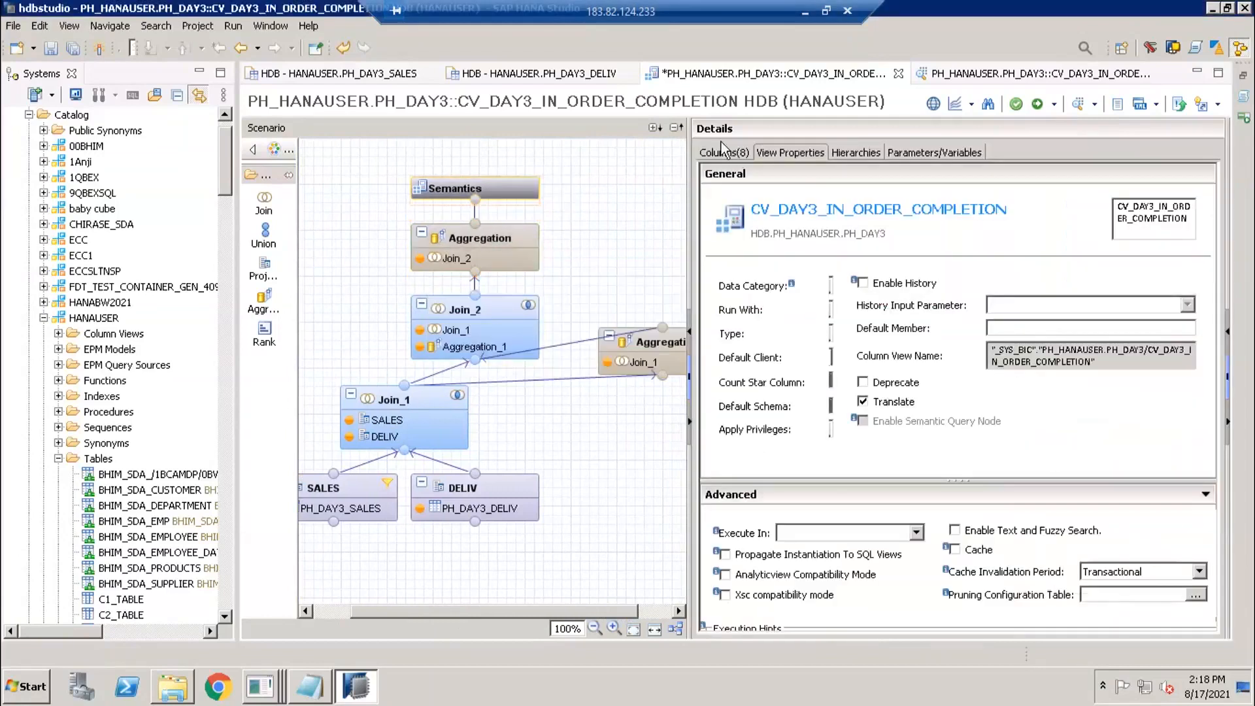
{"action": "left_click", "coordinate": [722, 155]}
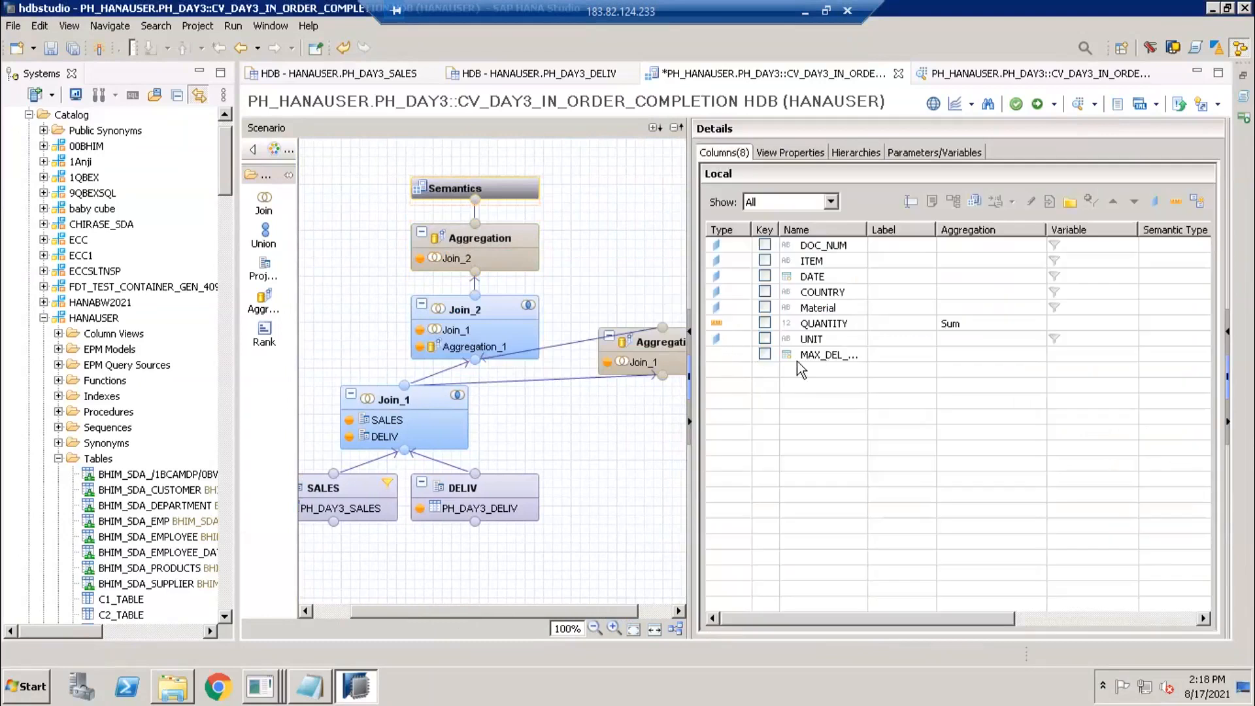
{"action": "left_click", "coordinate": [1204, 208]}
{"action": "left_click", "coordinate": [725, 355]}
{"action": "left_click", "coordinate": [743, 354]}
{"action": "left_click", "coordinate": [963, 394]}
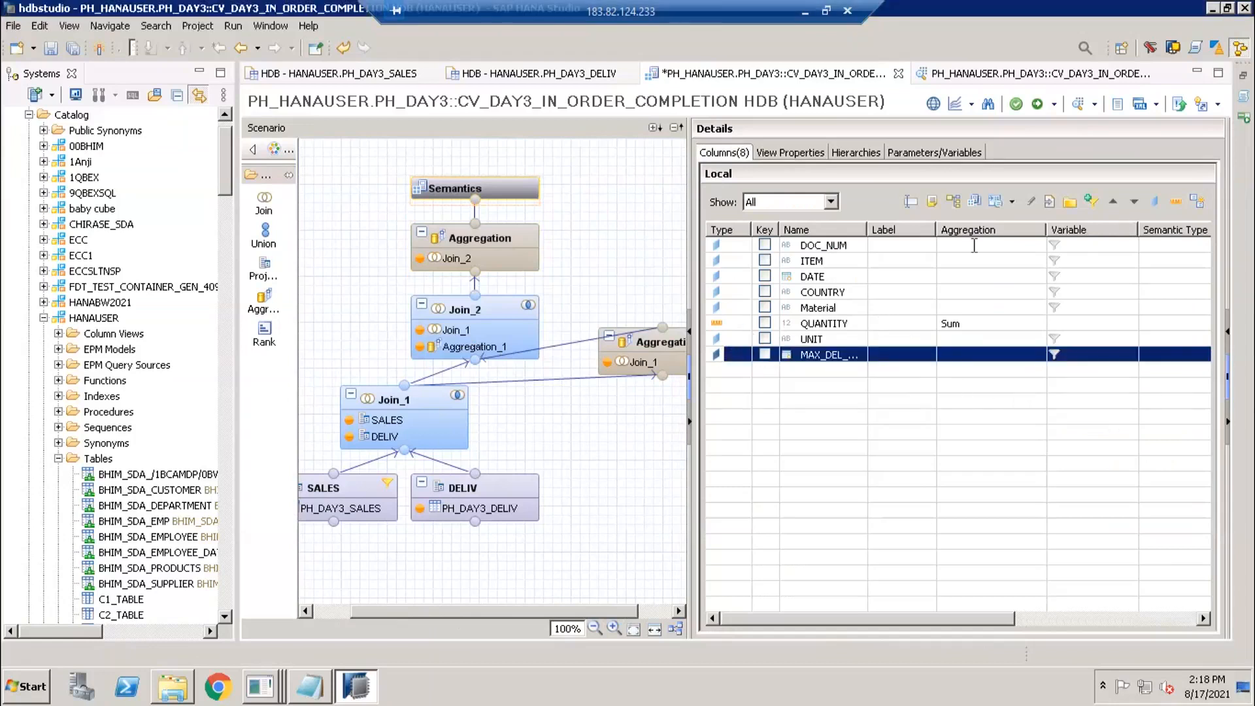
Activate the calculation view and open its data preview as raw data.
{"action": "left_click", "coordinate": [1038, 106]}
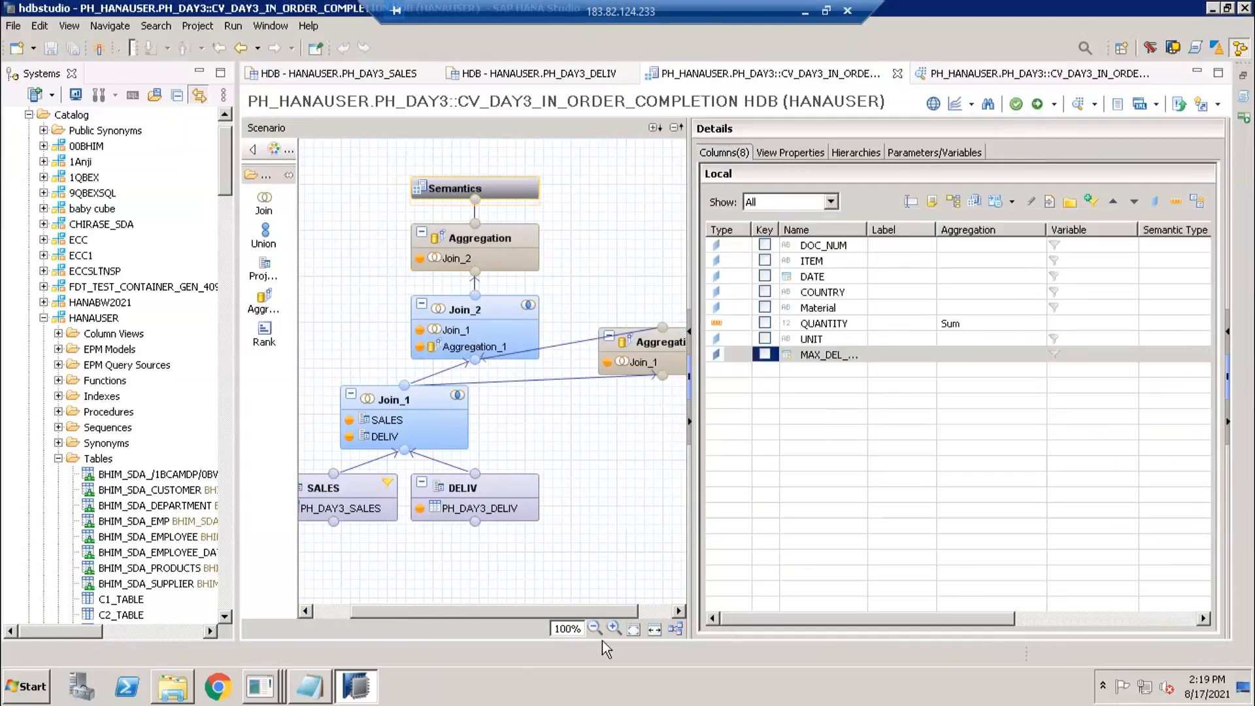
{"action": "left_click", "coordinate": [1080, 105]}
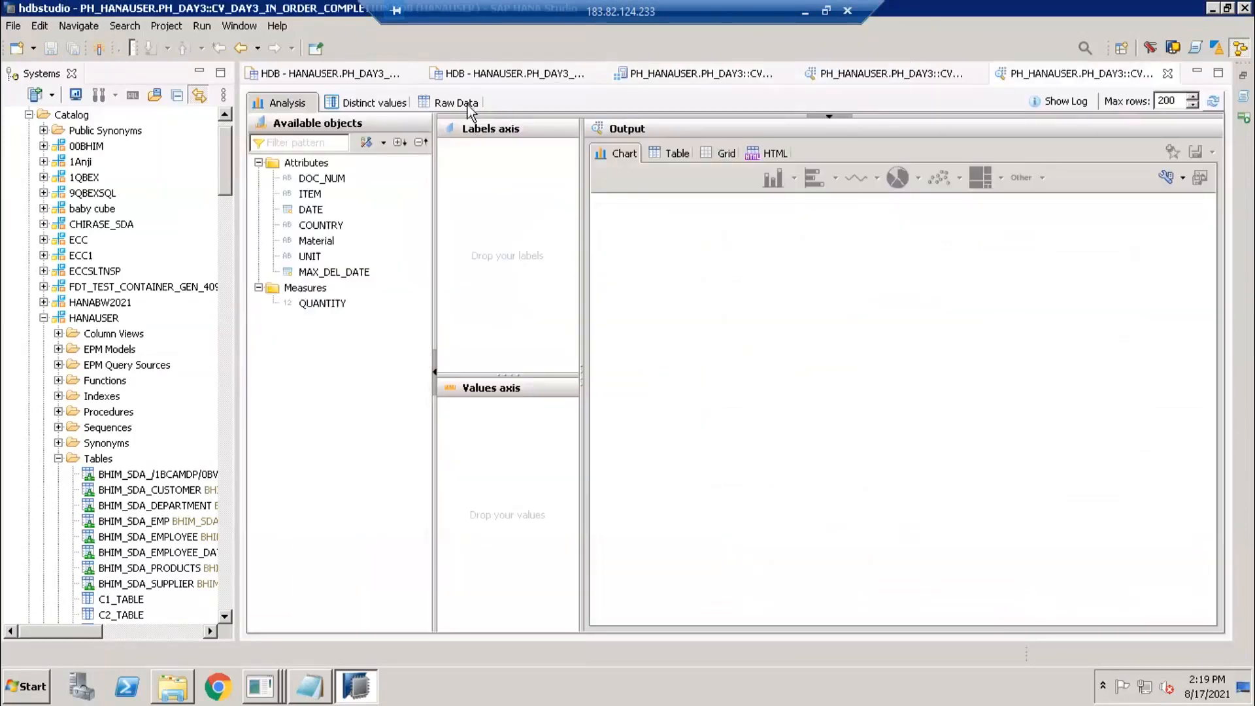
{"action": "left_click", "coordinate": [467, 106]}
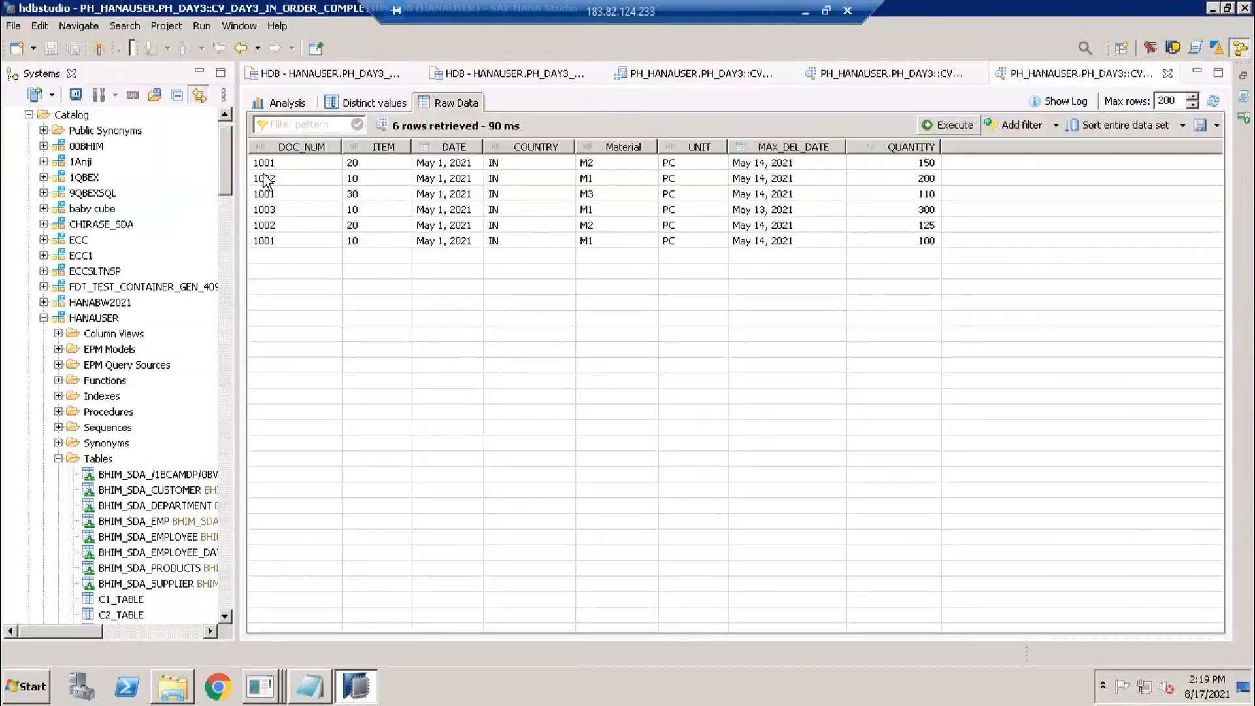
Sort the raw data by DOC_NUM and compare the MAX_DEL_DATE values of documents 1002 and 1003.
{"action": "left_click", "coordinate": [298, 148]}
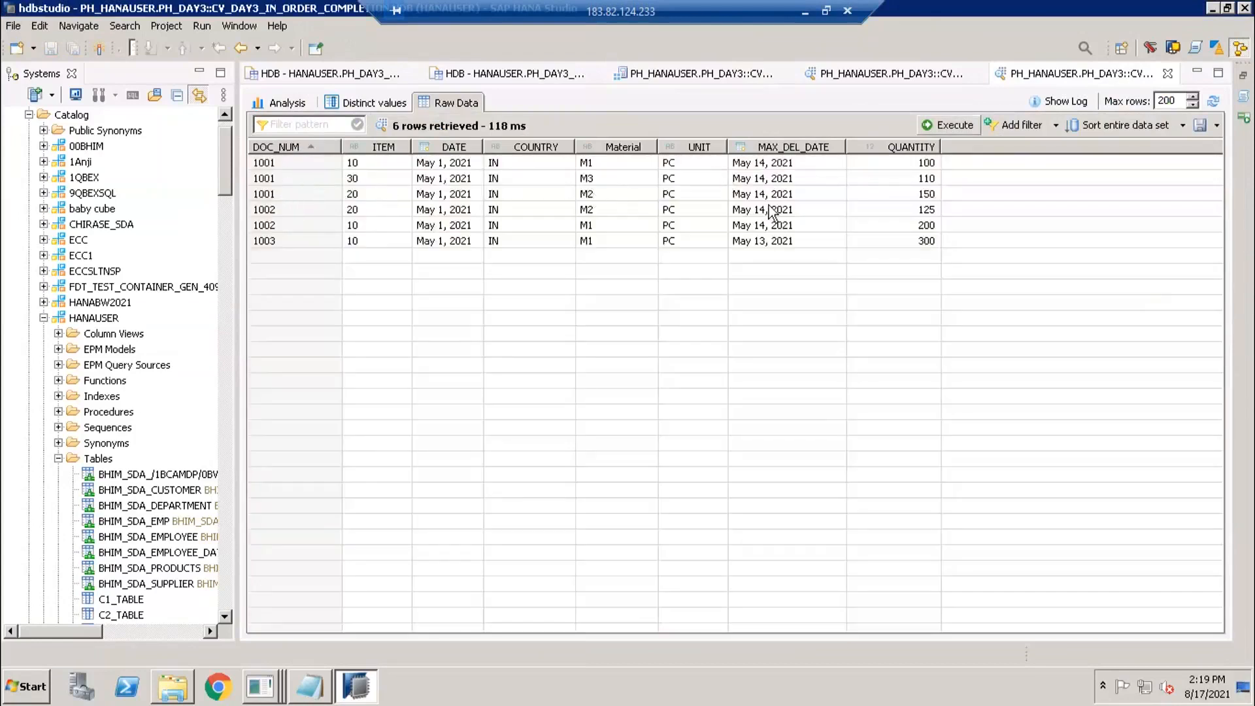
{"action": "left_click", "coordinate": [272, 225]}
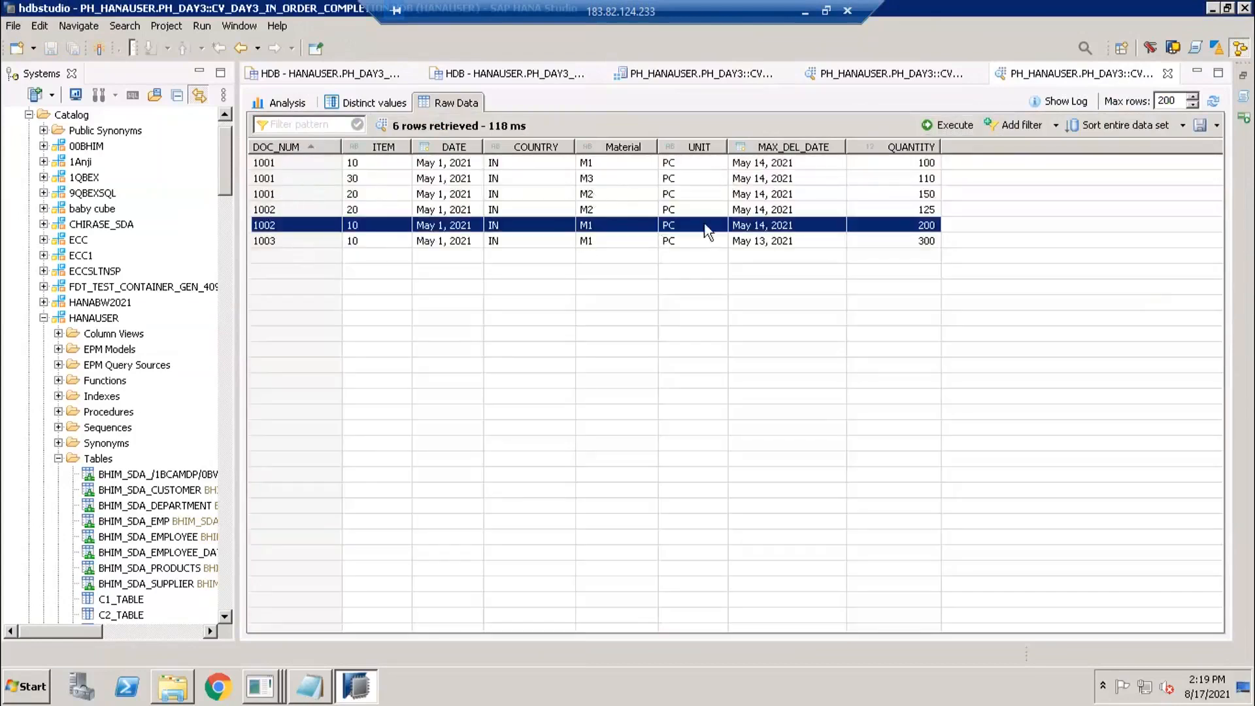
{"action": "left_click", "coordinate": [736, 208]}
{"action": "left_click", "coordinate": [728, 244]}
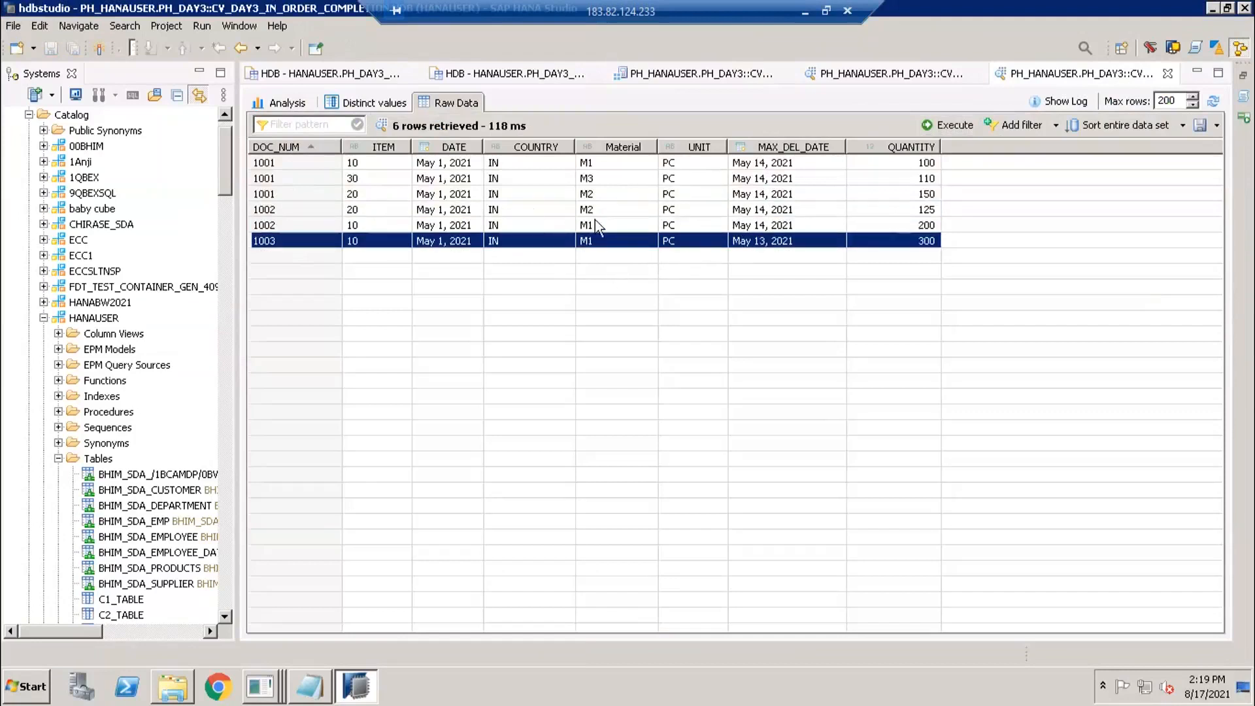
Return to the calculation view and check the properties of the DEL_DATE output column in Aggregation_1.
{"action": "left_click", "coordinate": [693, 73]}
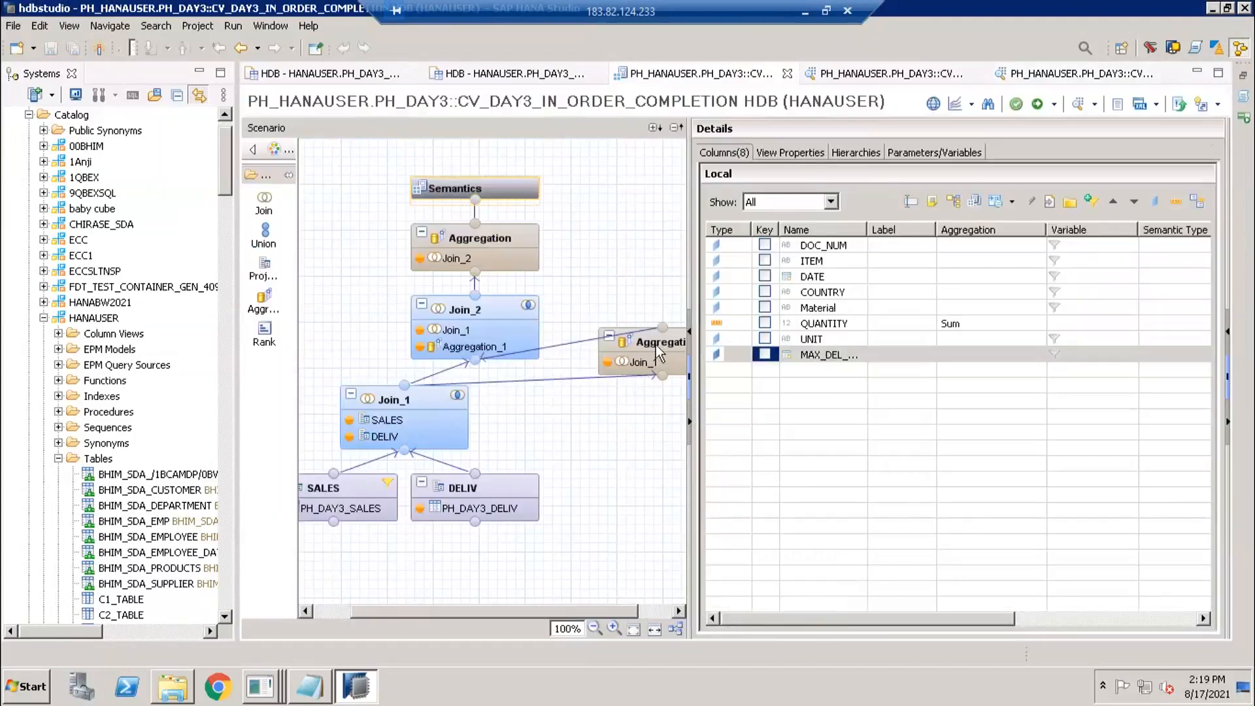
{"action": "left_click", "coordinate": [656, 344]}
{"action": "left_click", "coordinate": [1112, 204]}
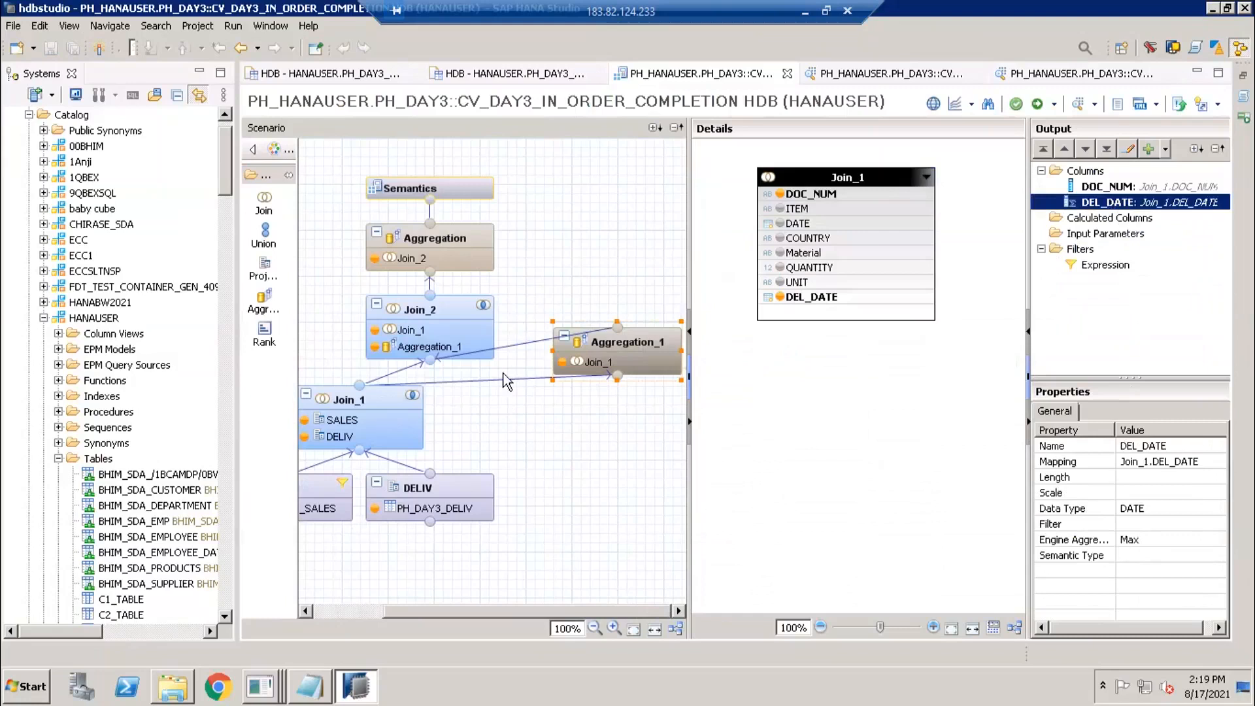
Arrange the scenario nodes with auto layout and activate the calculation view again.
{"action": "left_click", "coordinate": [675, 629]}
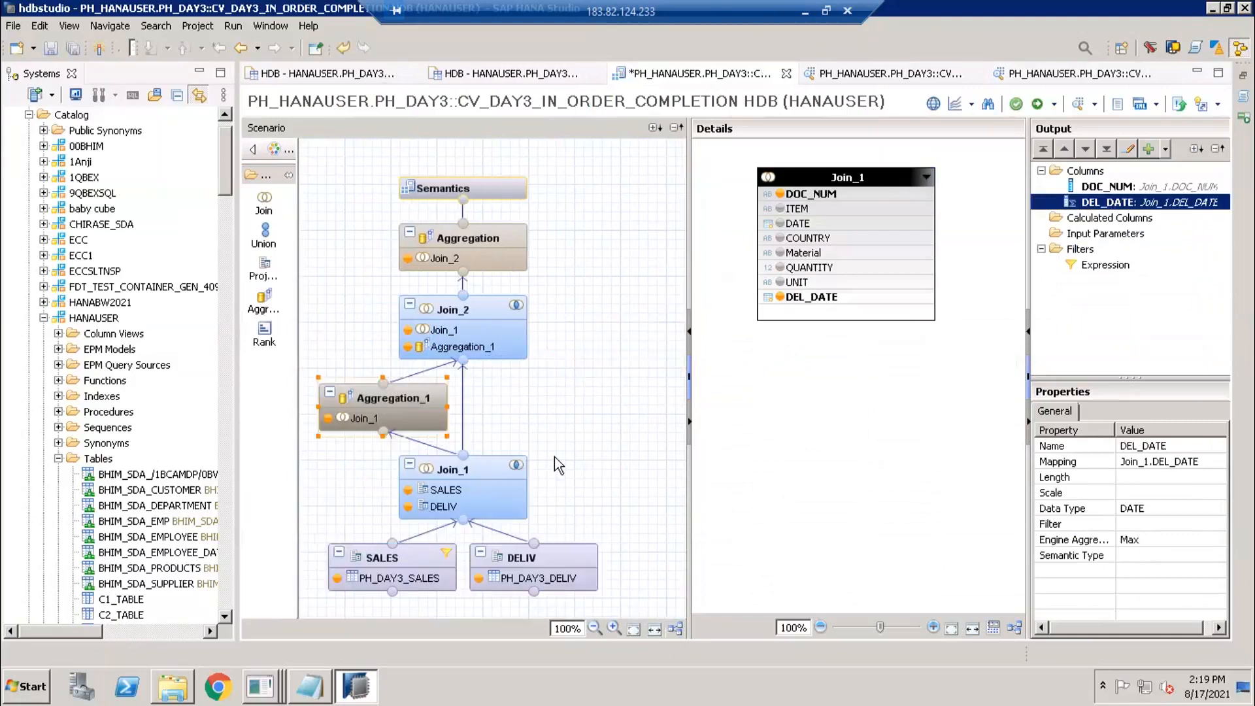
{"action": "left_click", "coordinate": [569, 281]}
{"action": "left_click", "coordinate": [1037, 103]}
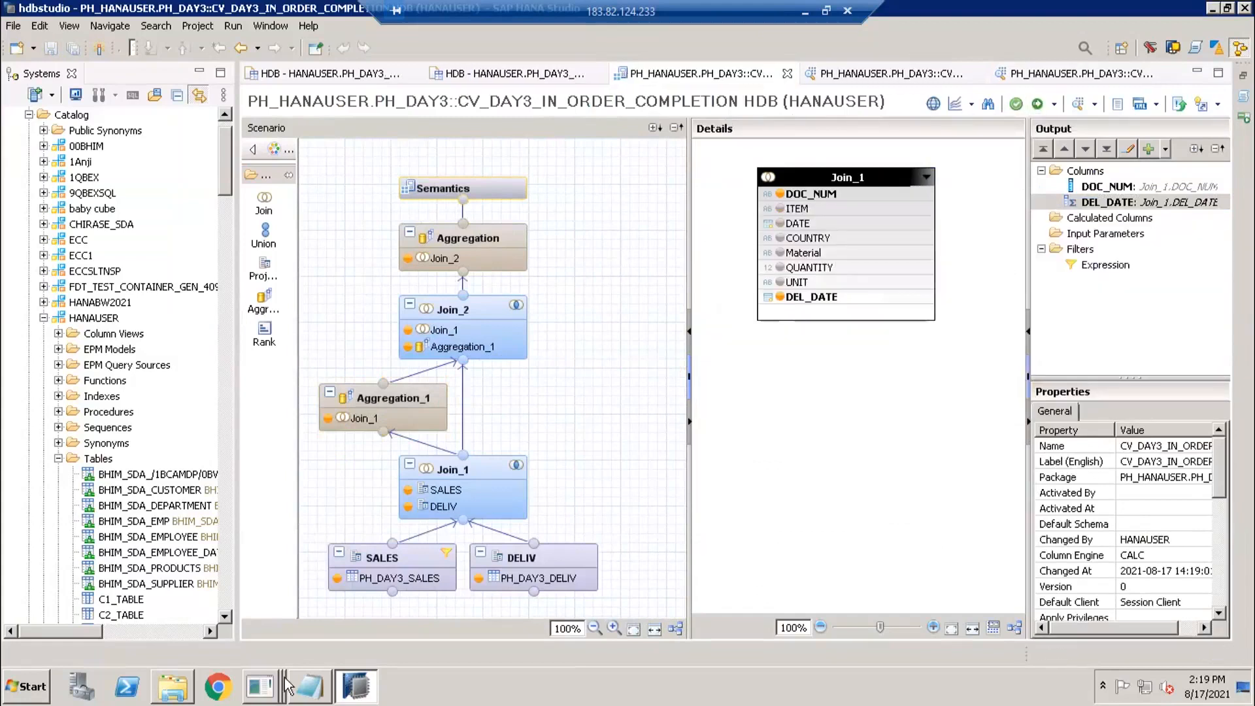
Switch to Notepad and review the topic list, including the items on UNION and input parameters.
{"action": "left_click", "coordinate": [317, 689]}
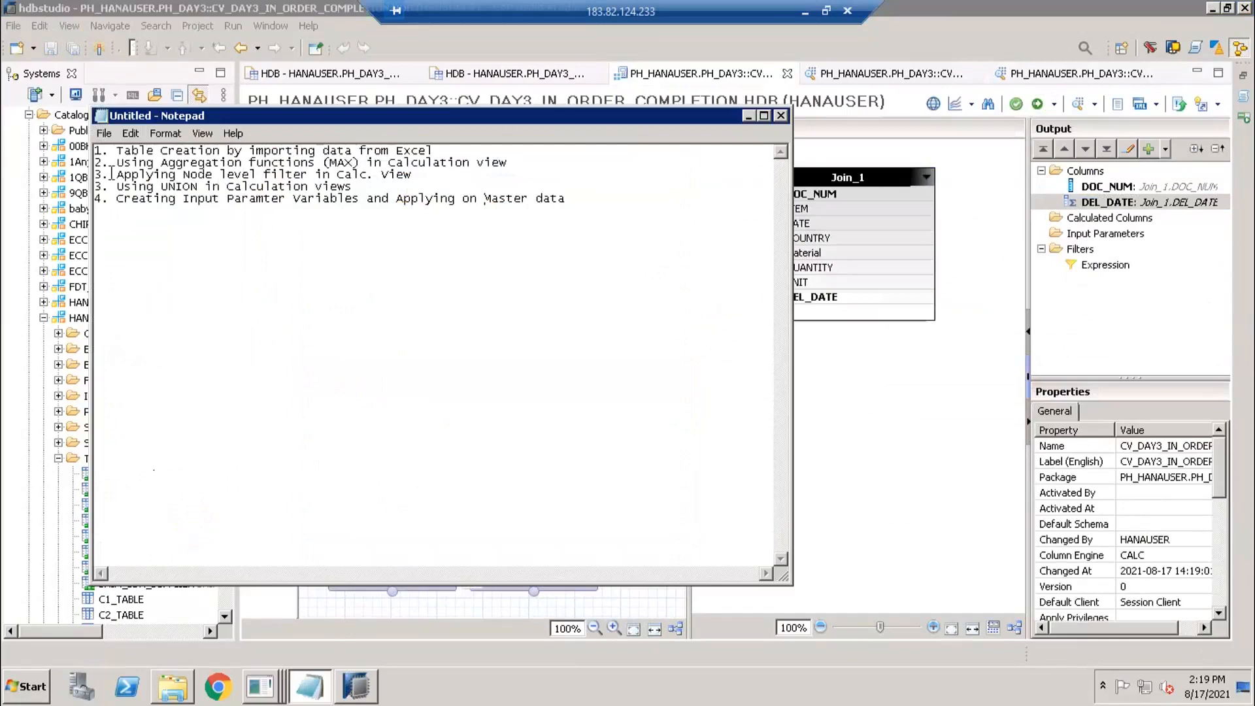
{"action": "left_click_drag", "start_coordinate": [254, 164], "coordinate": [432, 177]}
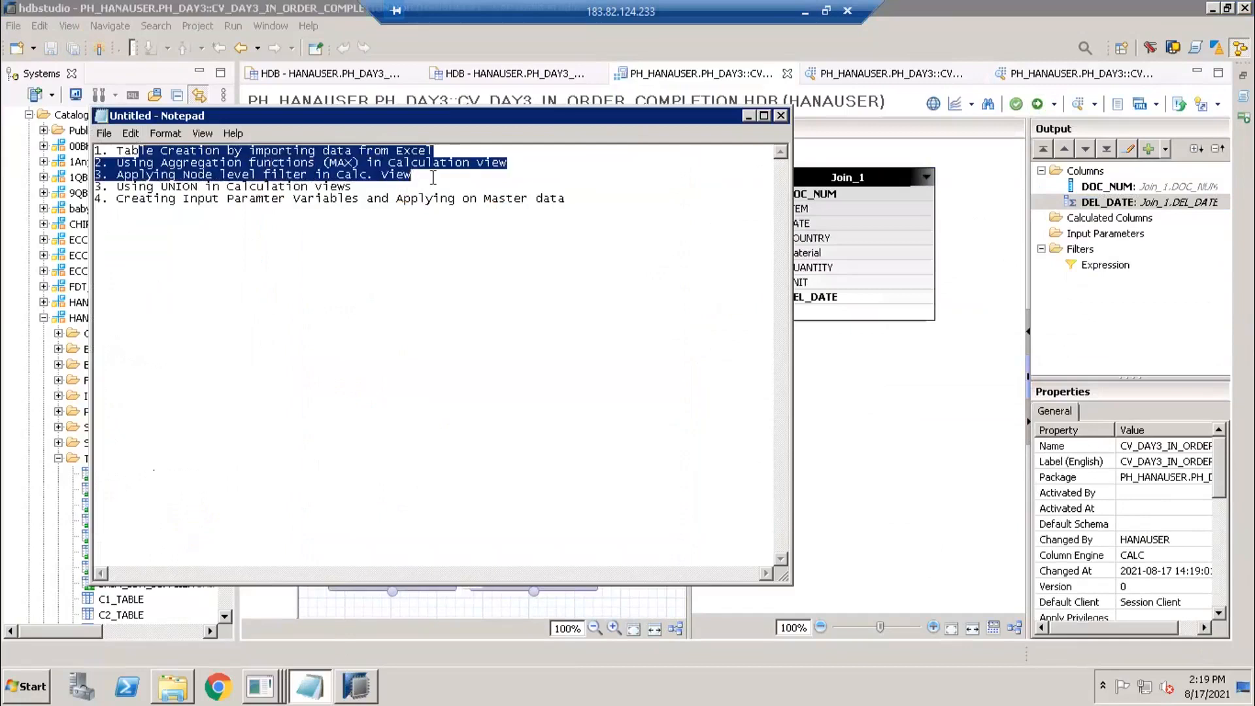
{"action": "left_click", "coordinate": [346, 187]}
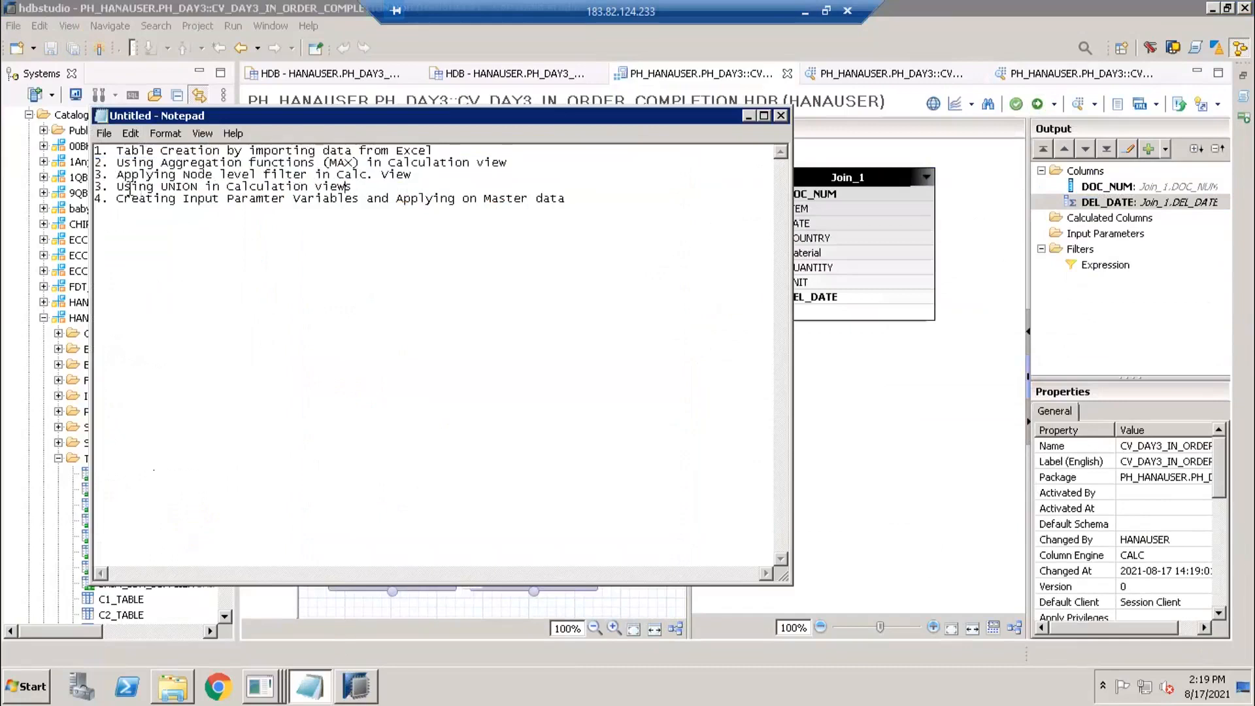
{"action": "left_click_drag", "start_coordinate": [134, 187], "coordinate": [222, 188]}
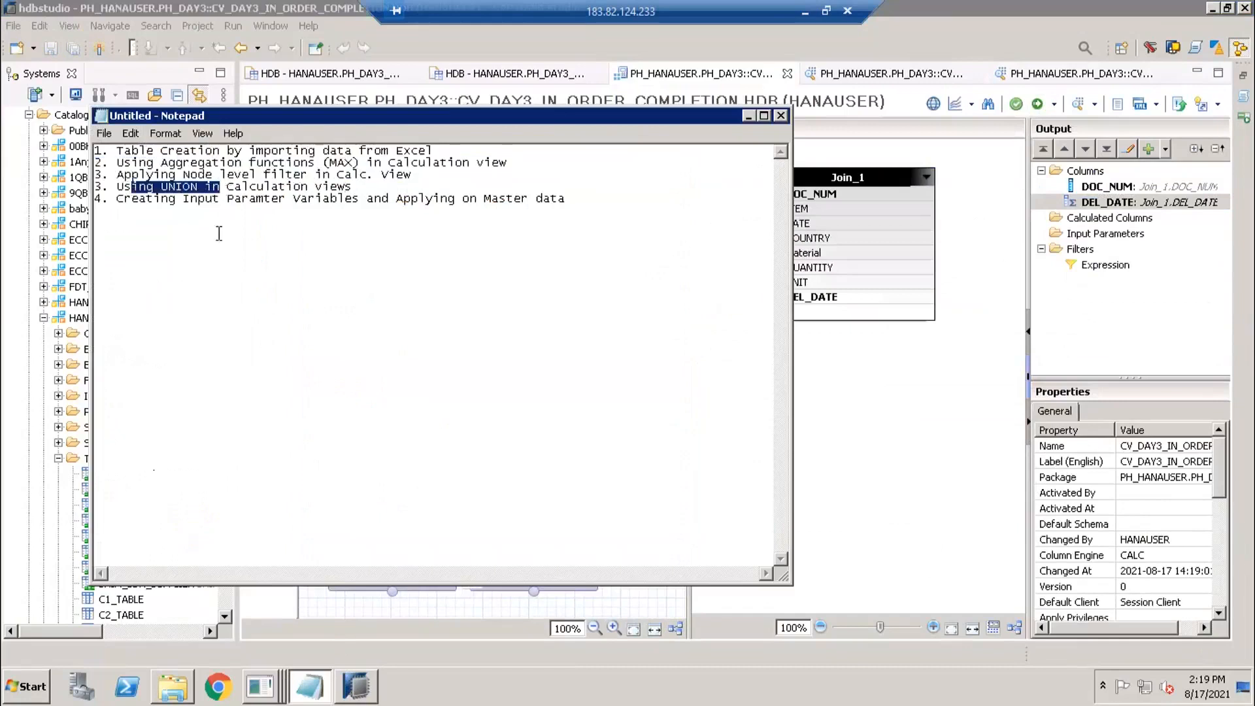
{"action": "left_click", "coordinate": [238, 216]}
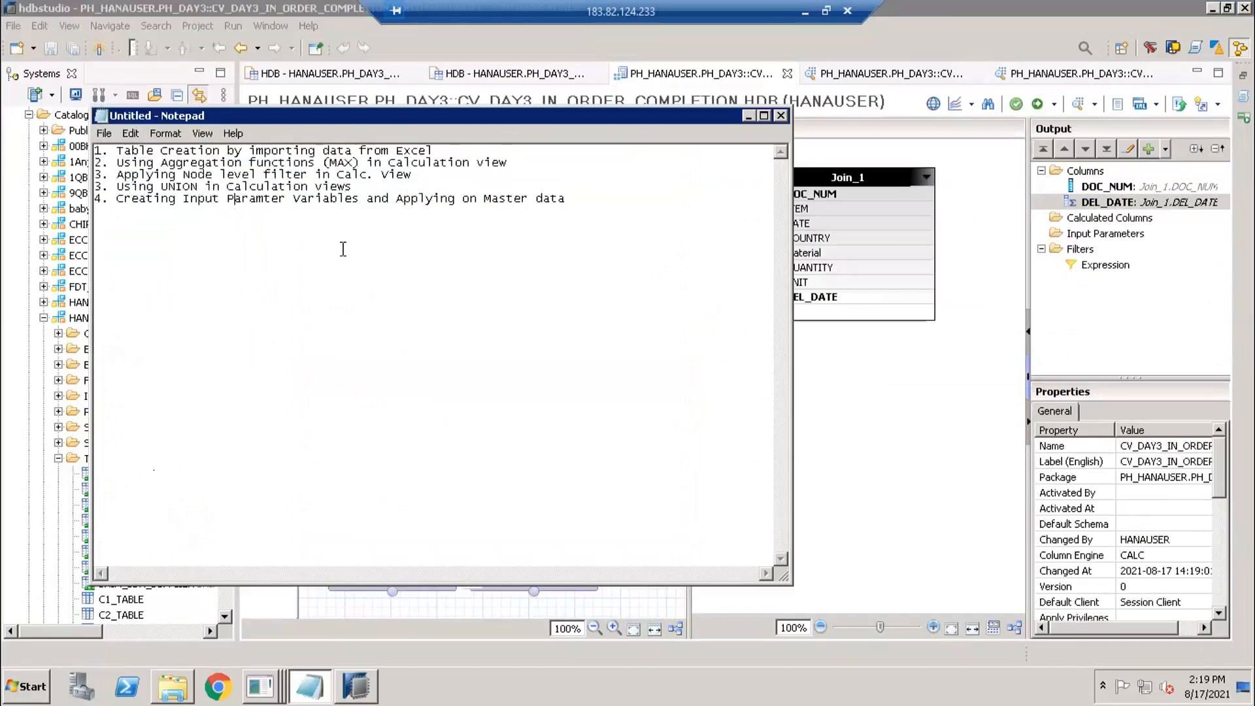
Switch to the Excel assignment workbook and review the Day 3 tasks on the sales and delivery tables and the CV_DAY3_IN_ORDER_COMPLETION output.
{"action": "left_click", "coordinate": [921, 407]}
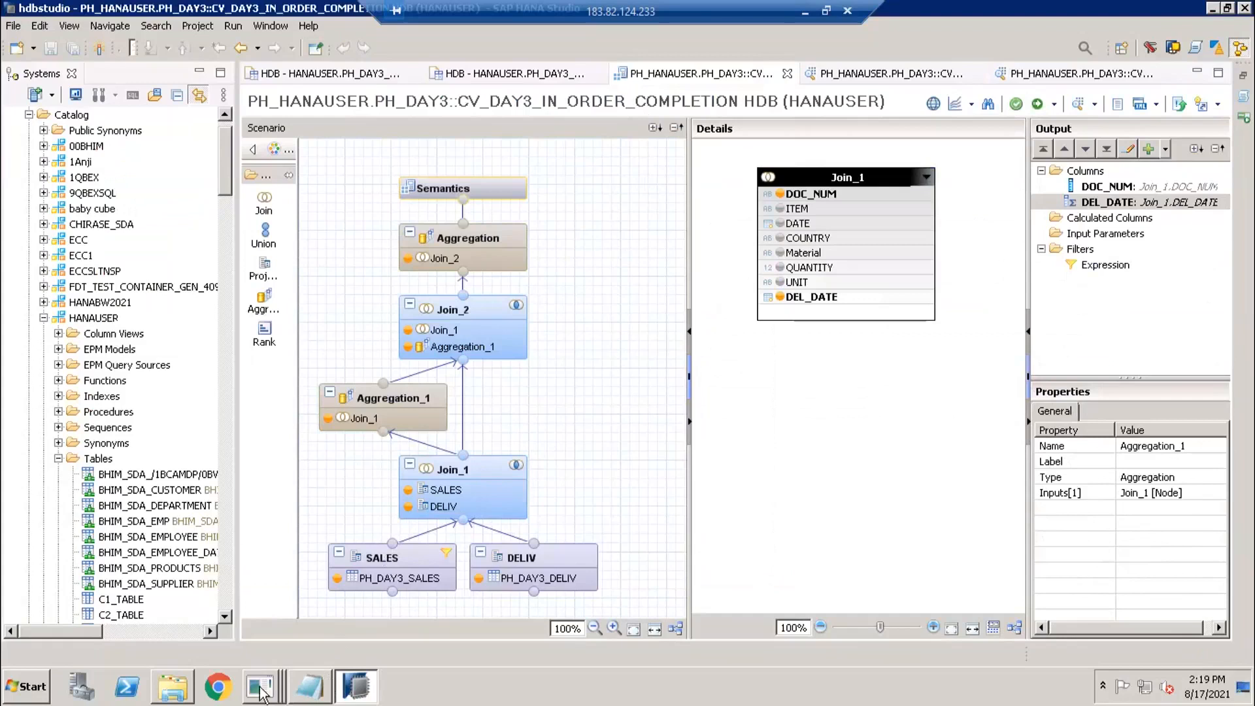
{"action": "mouse_move", "coordinate": [261, 693]}
{"action": "left_click", "coordinate": [253, 637]}
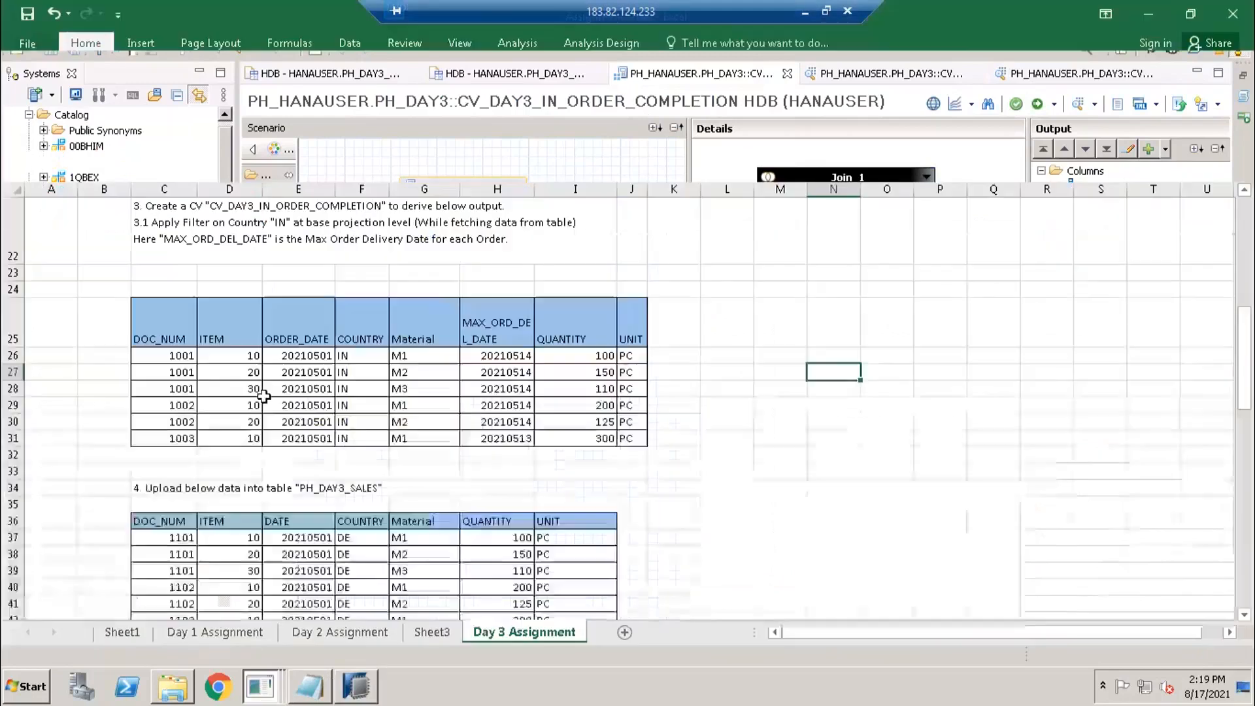
{"action": "scroll", "coordinate": [279, 392], "scroll_direction": "up", "scroll_amount": 5}
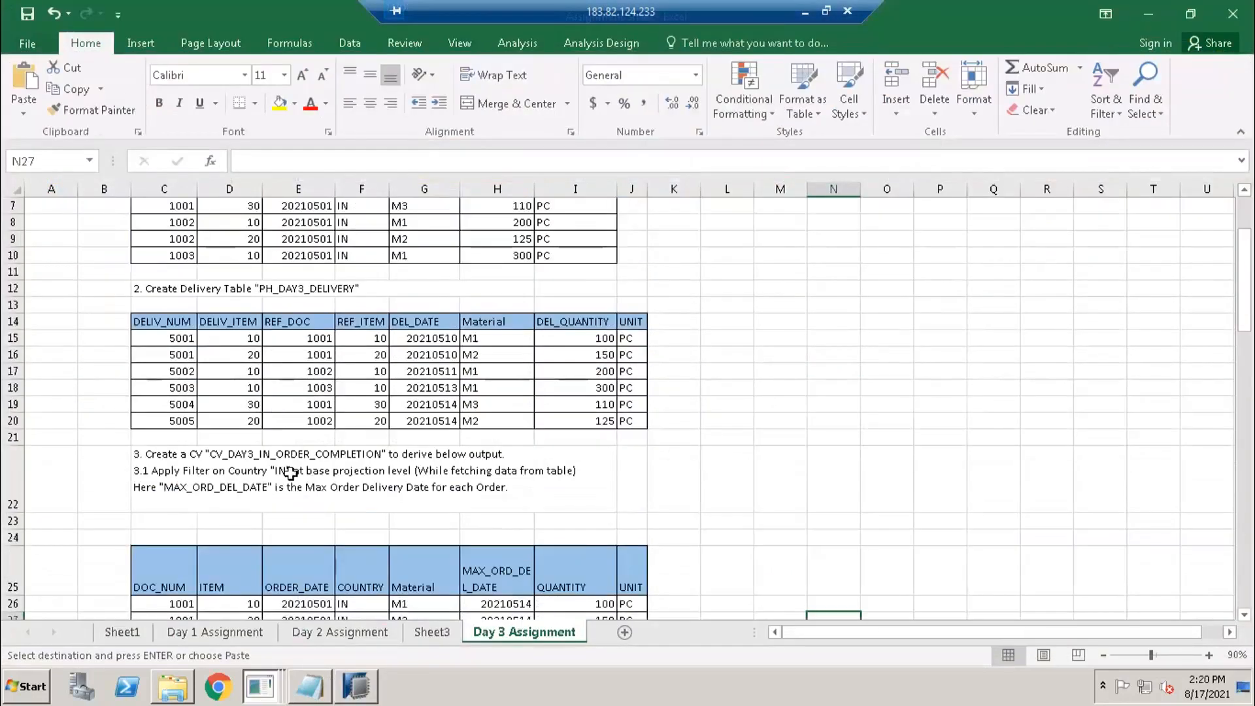
{"action": "scroll", "coordinate": [292, 471], "scroll_direction": "down", "scroll_amount": 5}
{"action": "scroll", "coordinate": [354, 370], "scroll_direction": "up", "scroll_amount": 7}
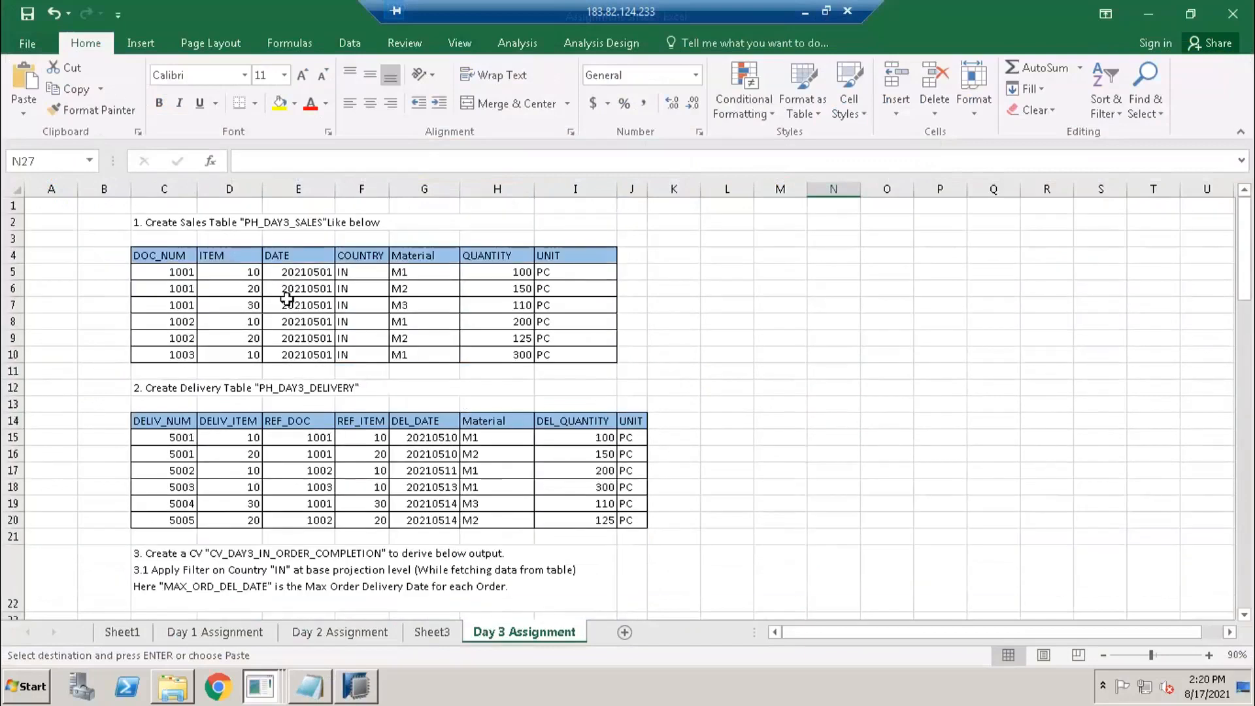
{"action": "left_click_drag", "start_coordinate": [292, 305], "coordinate": [298, 354]}
{"action": "left_click", "coordinate": [390, 463], "text": "shift"}
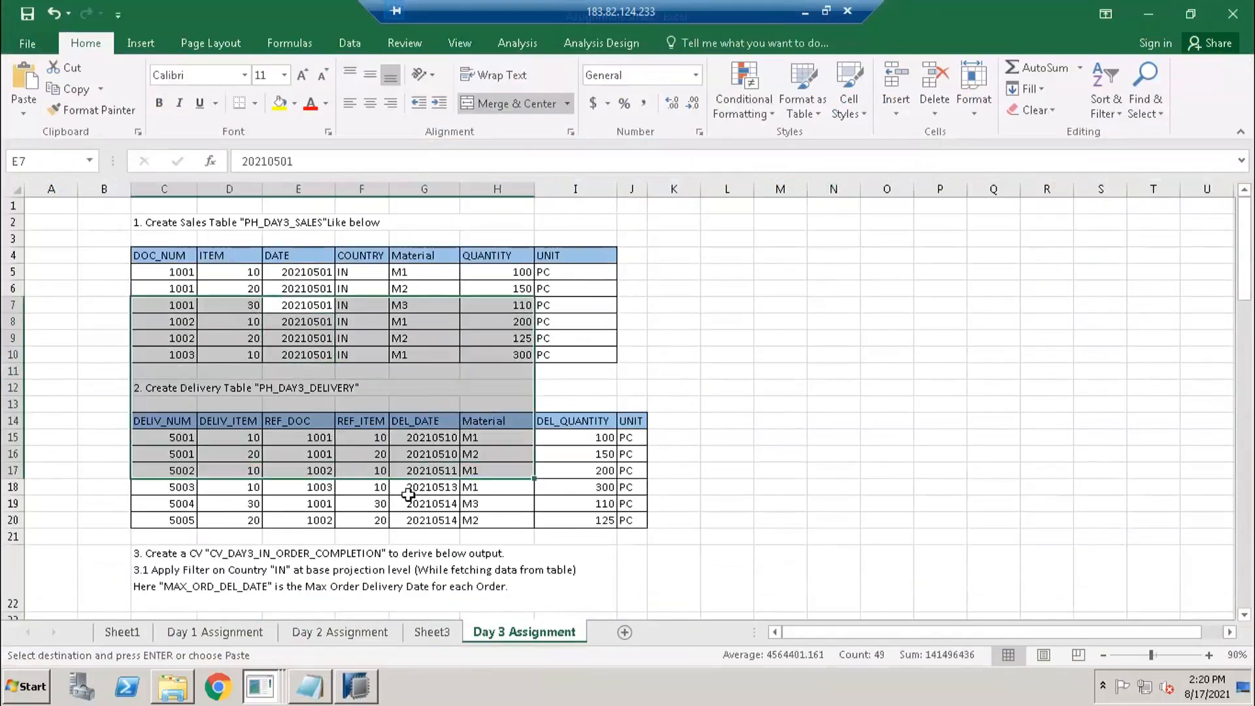
{"action": "scroll", "coordinate": [408, 495], "scroll_direction": "down", "scroll_amount": 8}
{"action": "scroll", "coordinate": [407, 495], "scroll_direction": "down", "scroll_amount": 3}
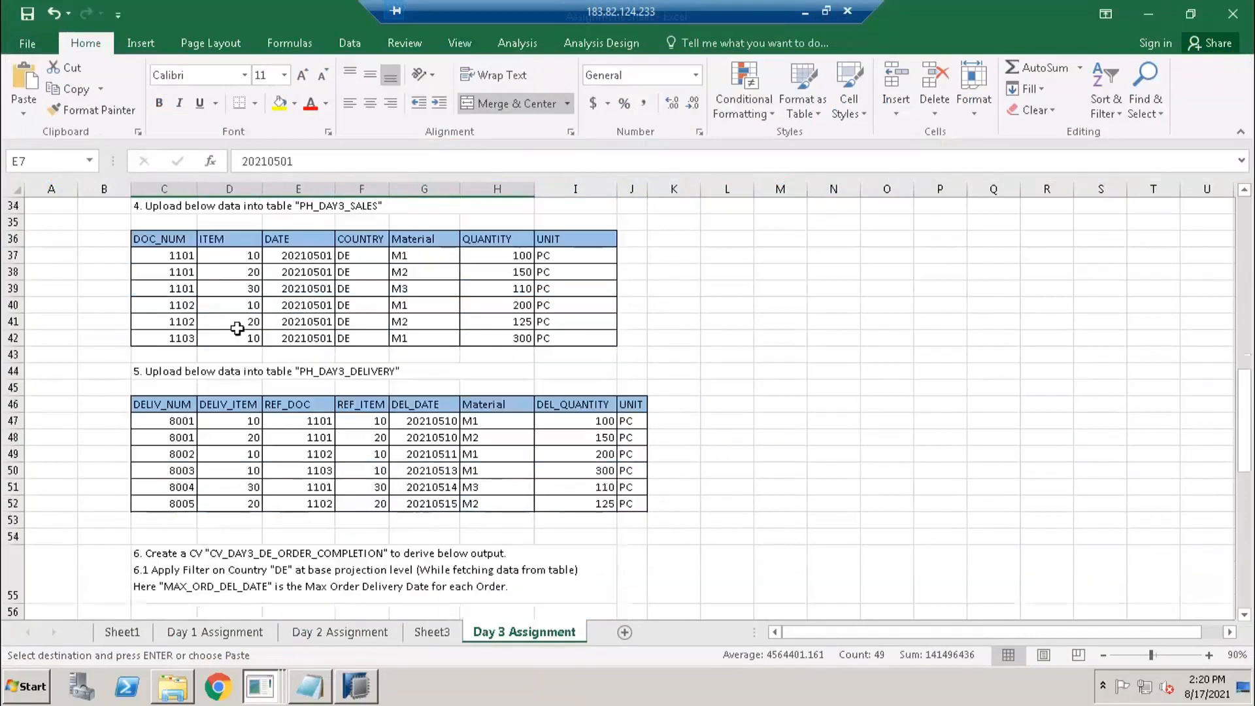
Examine the DE sales and delivery data to upload and the task for creating CV_DAY3_DE_ORDER_COMPLETION.
{"action": "left_click_drag", "start_coordinate": [171, 259], "coordinate": [261, 486]}
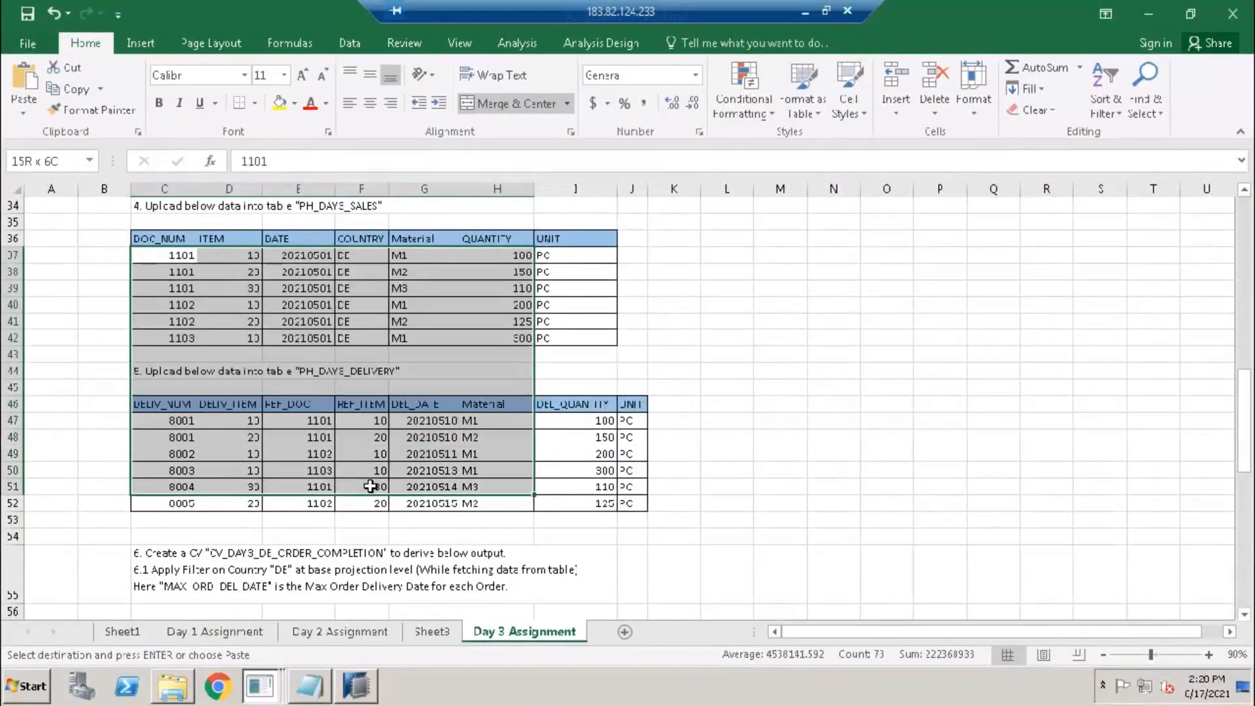
{"action": "left_click", "coordinate": [346, 271]}
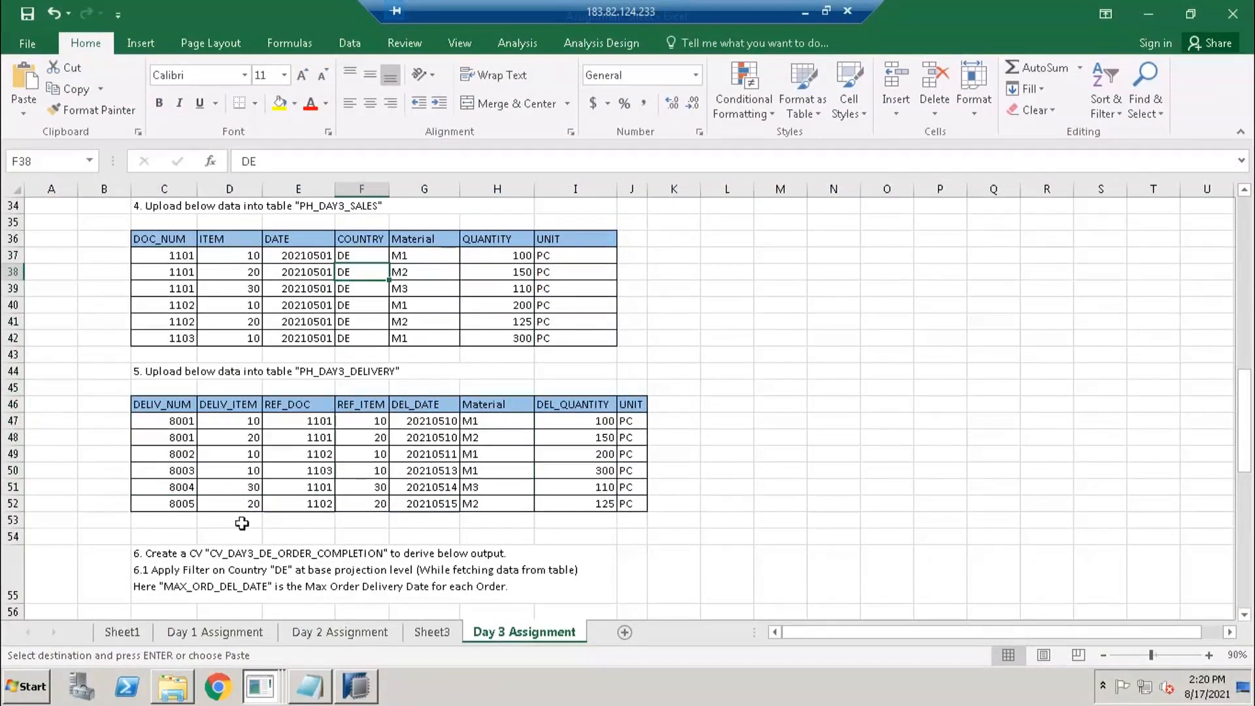
{"action": "left_click", "coordinate": [251, 561]}
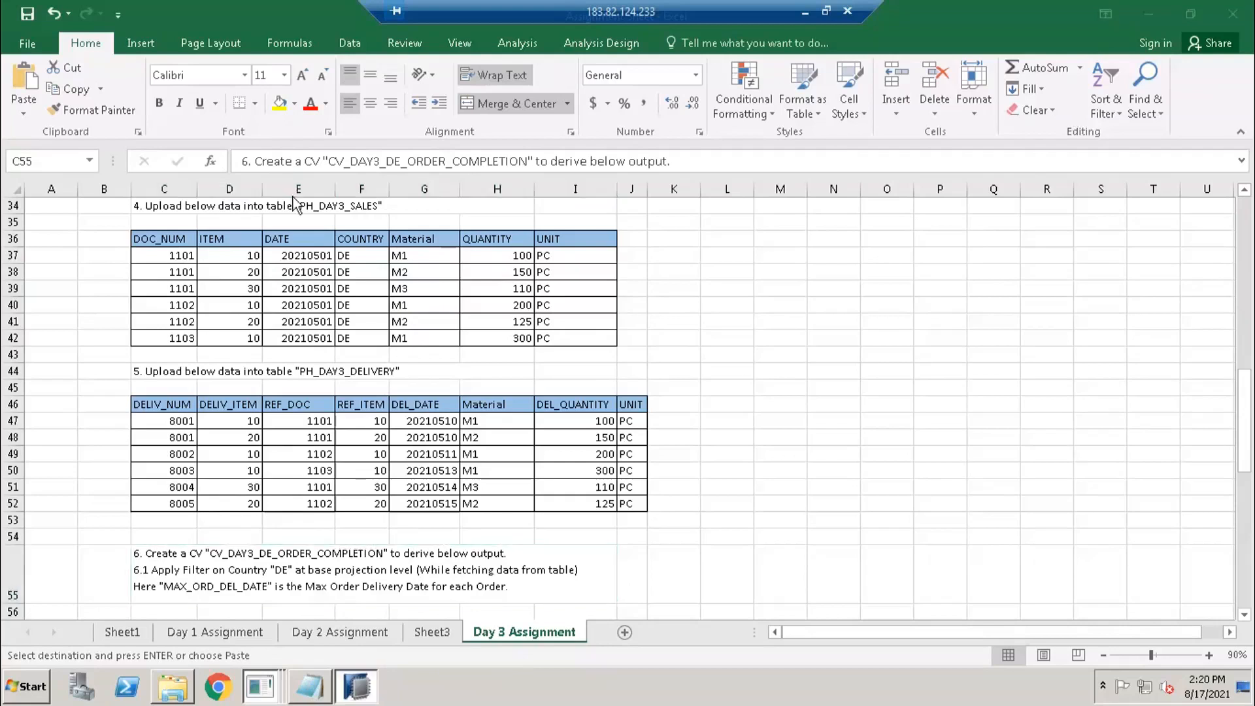
{"action": "left_click", "coordinate": [356, 685]}
{"action": "left_click", "coordinate": [357, 685]}
Copy the DE sales table of task 4 with its headers into a new Excel workbook and name the sheet Sales.
{"action": "left_click_drag", "start_coordinate": [168, 241], "coordinate": [572, 340]}
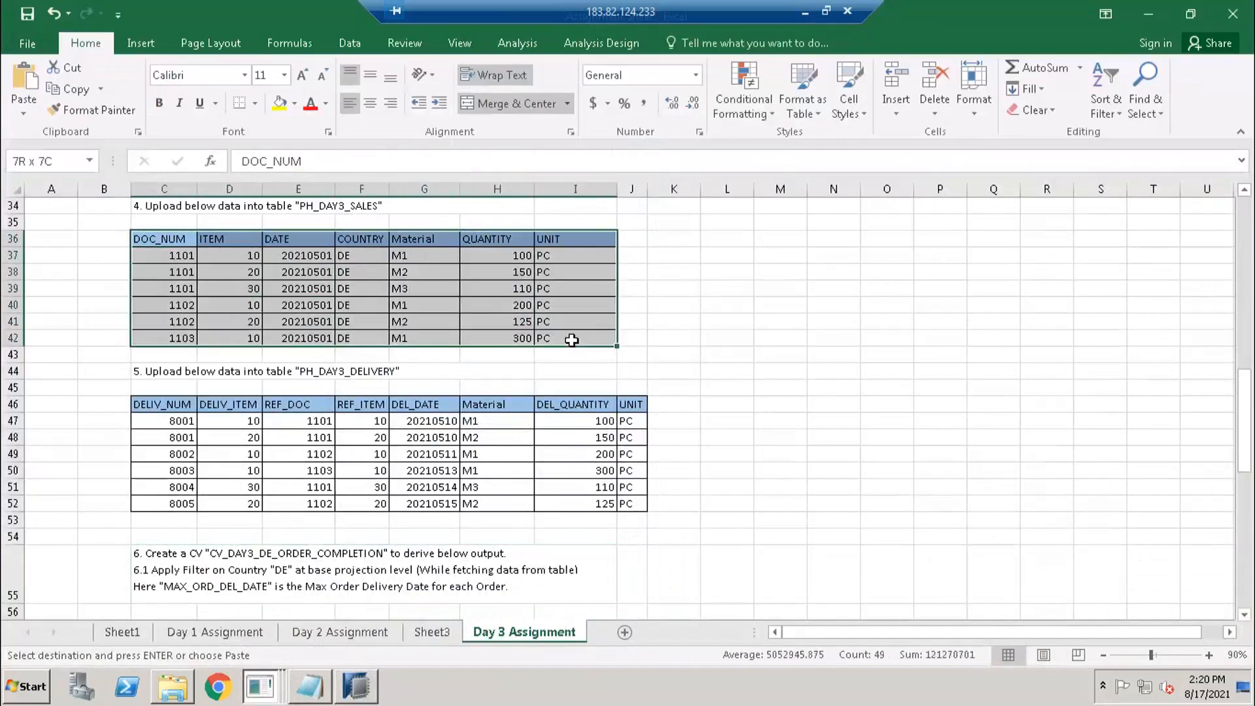
{"action": "key", "text": "ctrl+c"}
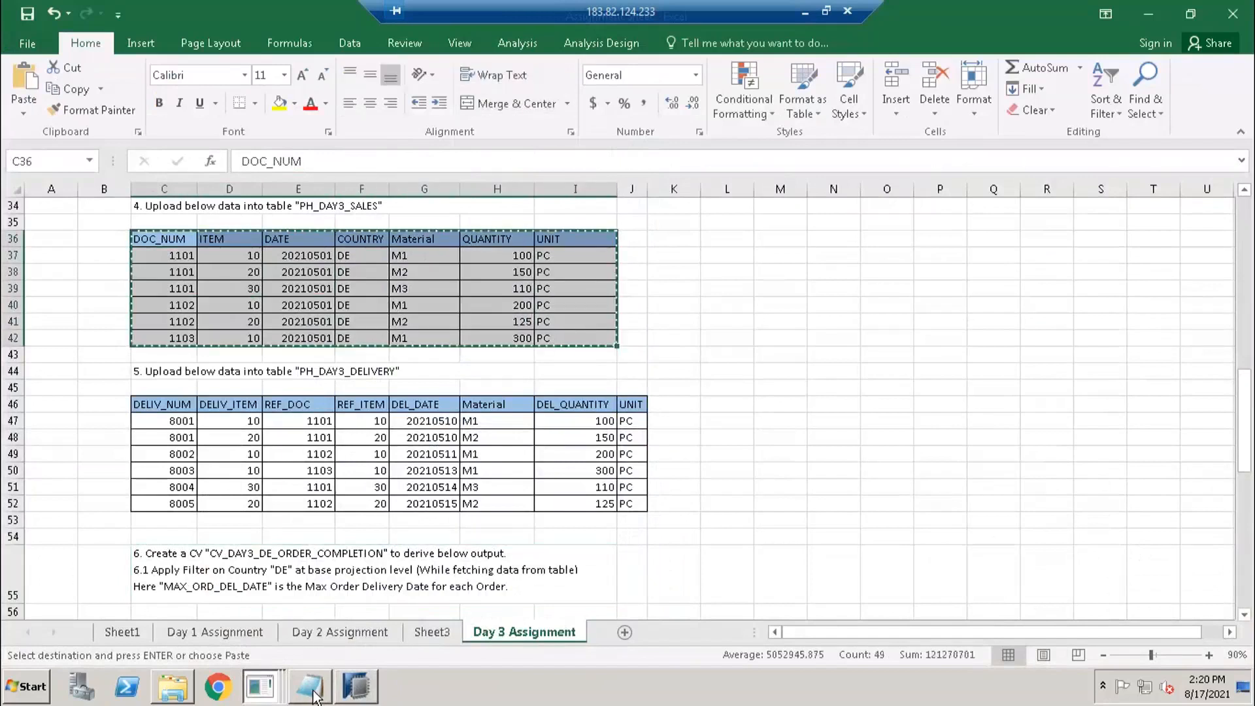
{"action": "left_click", "coordinate": [260, 685]}
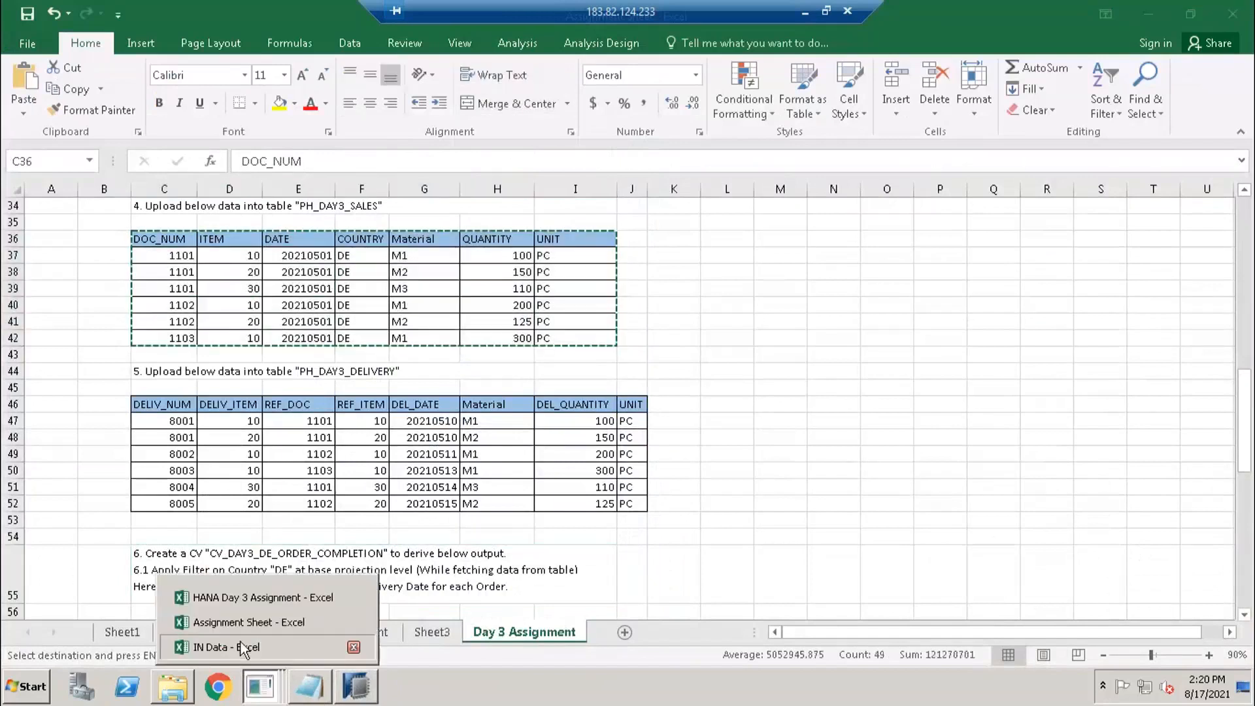
{"action": "left_click", "coordinate": [243, 647]}
{"action": "mouse_move", "coordinate": [272, 694]}
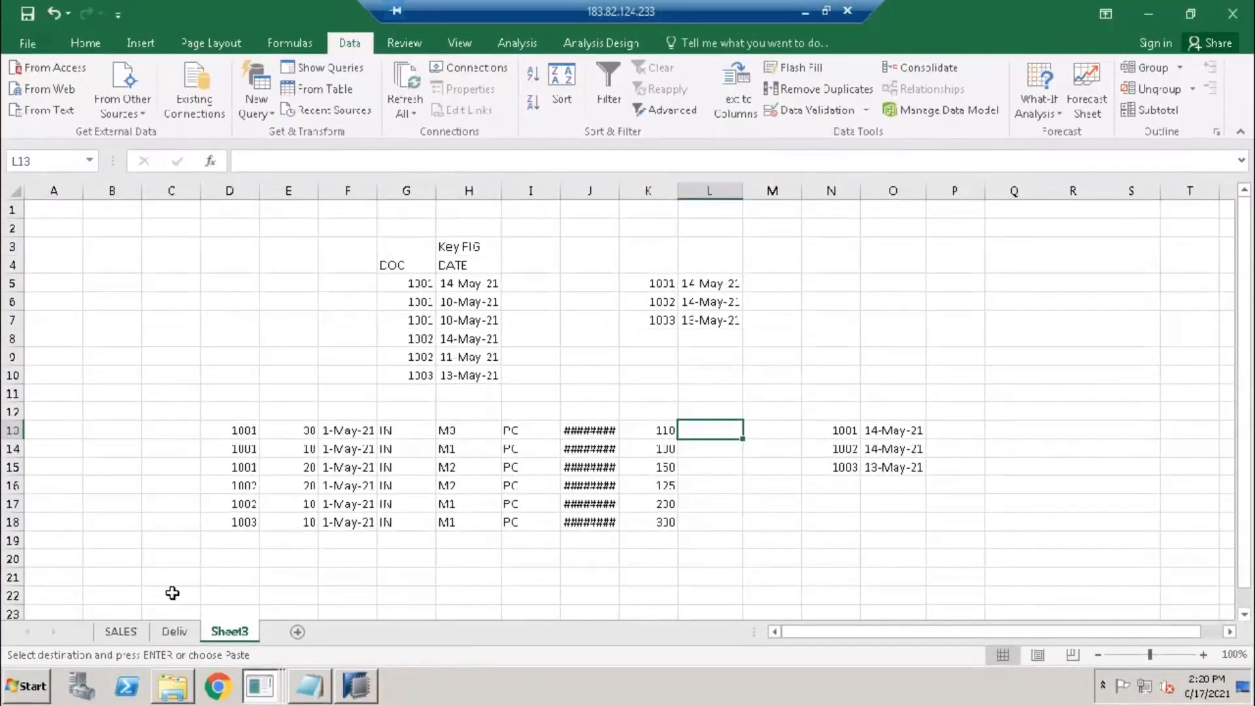
{"action": "left_click", "coordinate": [26, 686]}
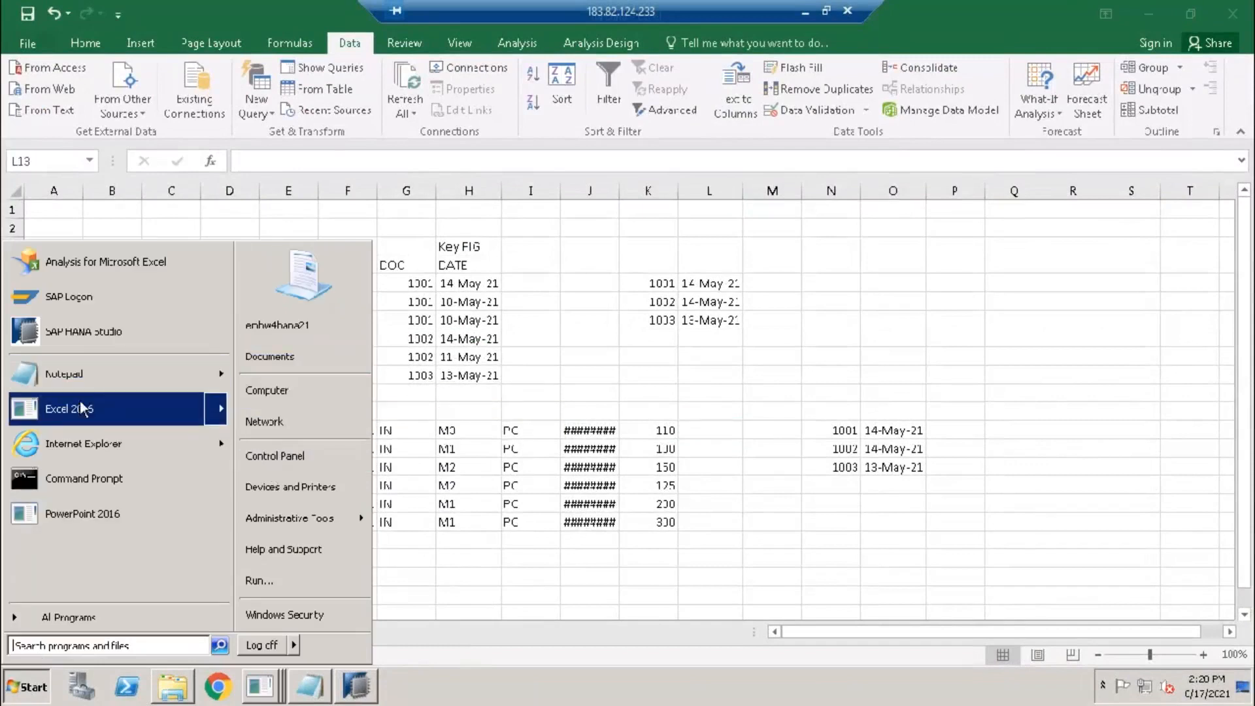
{"action": "left_click", "coordinate": [61, 408]}
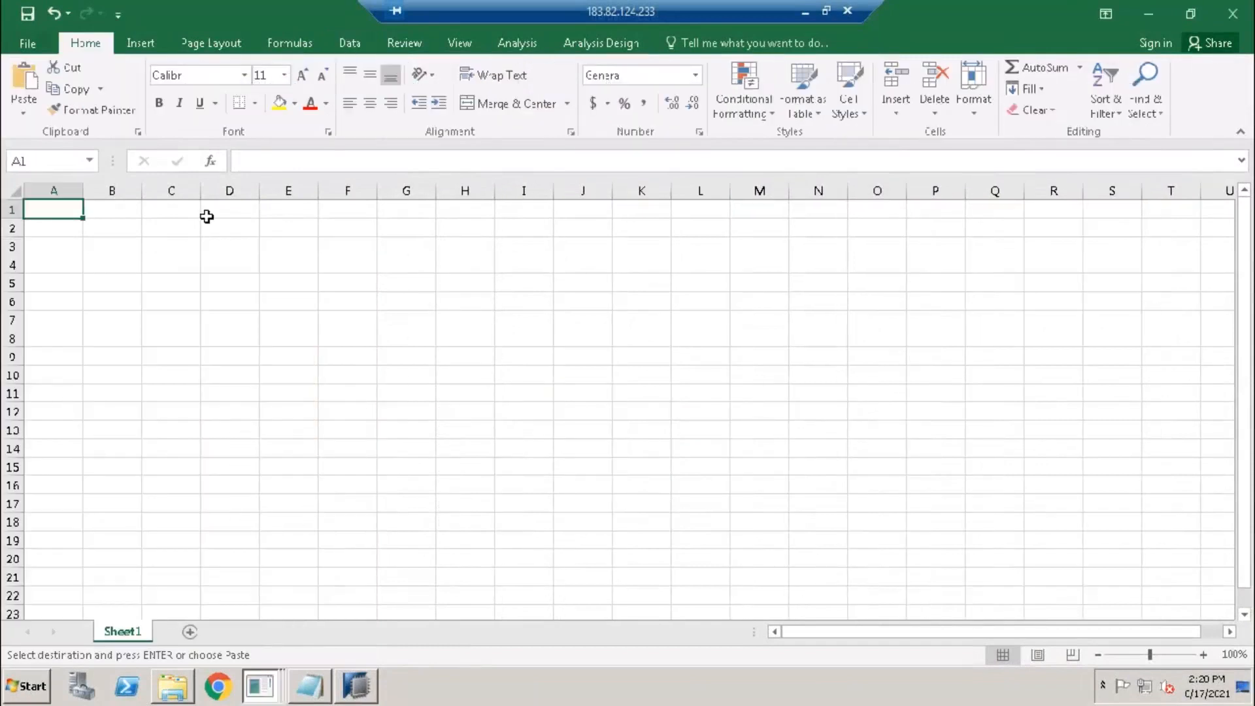
{"action": "key", "text": "ctrl+v"}
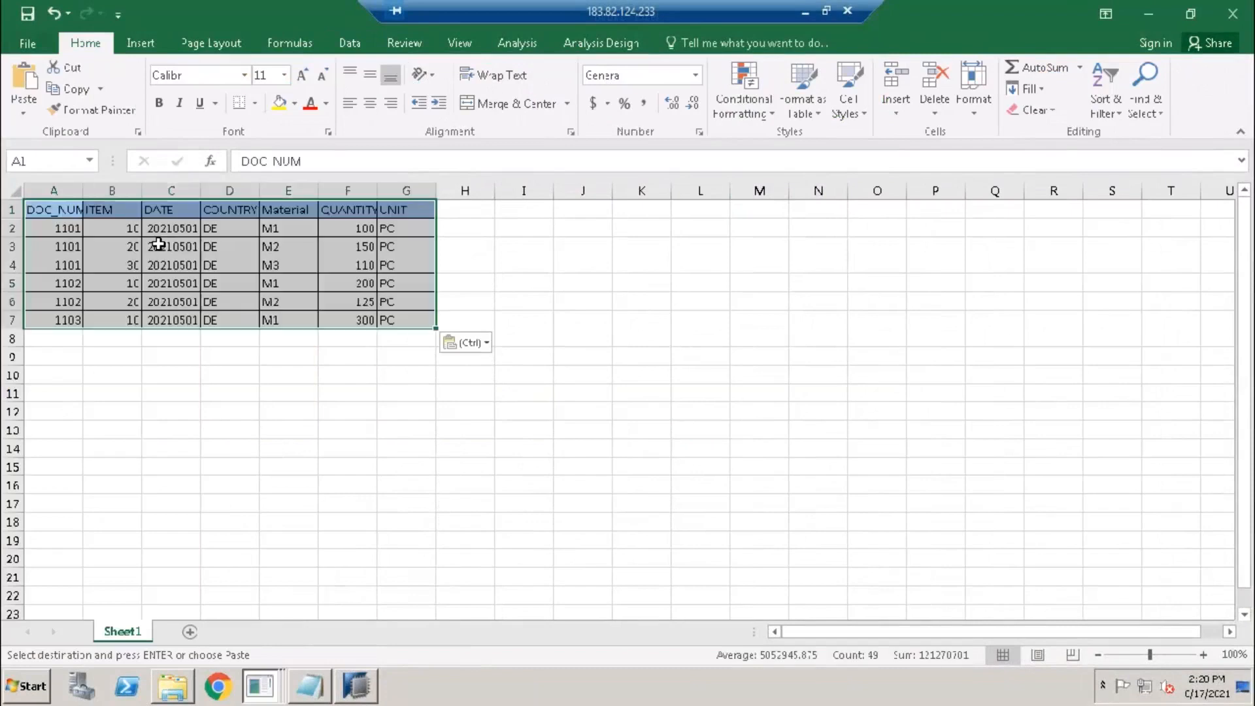
{"action": "double_click", "coordinate": [124, 633]}
{"action": "type", "text": "Sales"}
{"action": "key", "text": "Return"}
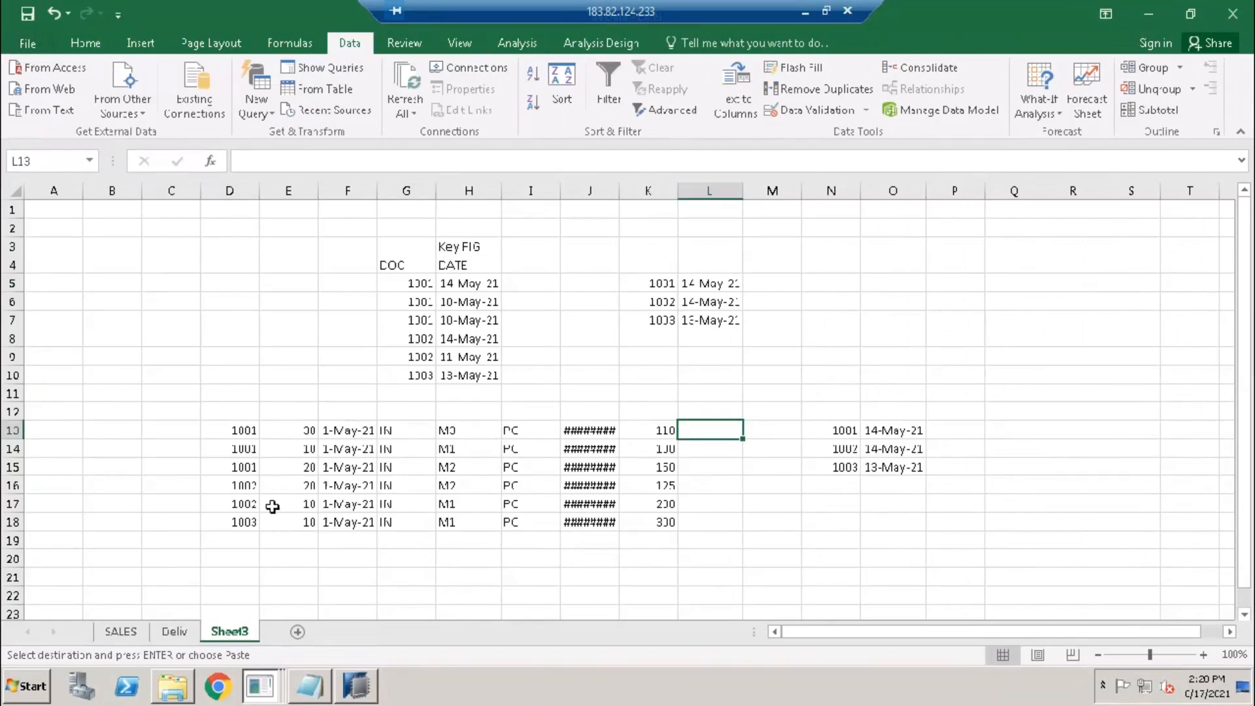
Copy the DE delivery table of task 5 from the assignment sheet into a second sheet of the new workbook and name it deliv.
{"action": "key", "text": "alt+Tab"}
{"action": "key", "text": "alt+Tab"}
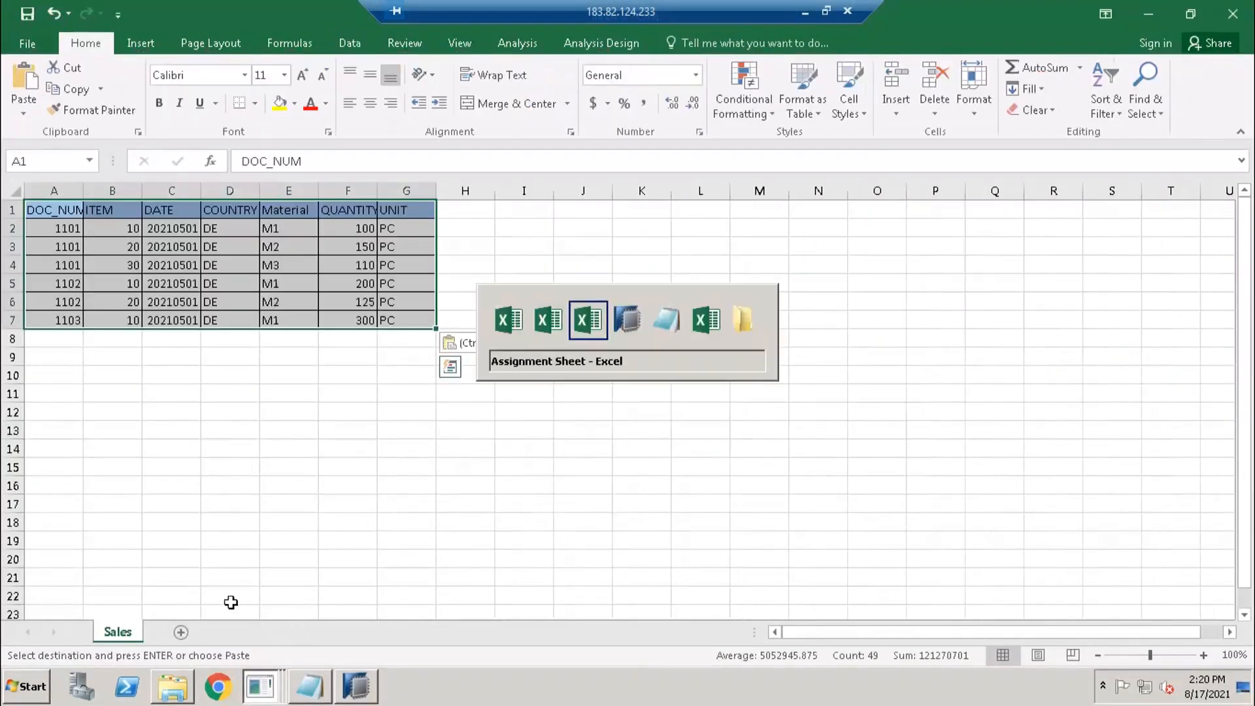
{"action": "left_click_drag", "start_coordinate": [165, 313], "coordinate": [626, 405]}
{"action": "key", "text": "ctrl+c"}
{"action": "key", "text": "alt+Tab"}
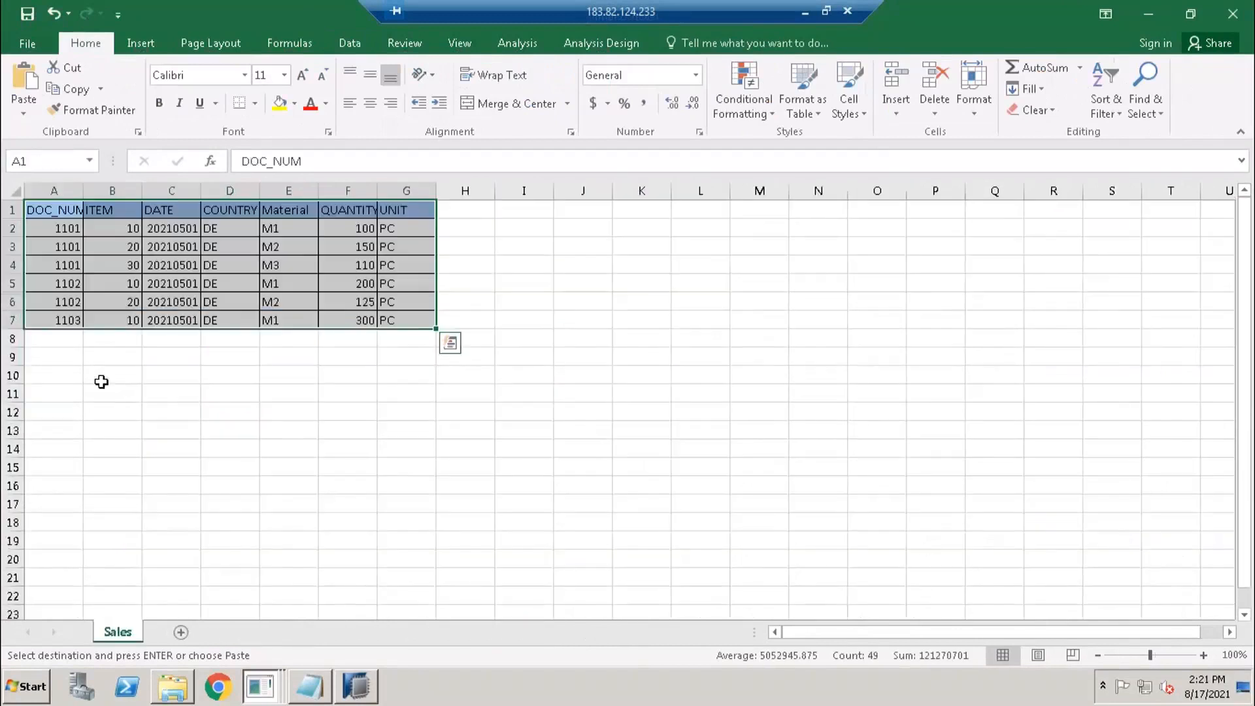
{"action": "left_click", "coordinate": [180, 632]}
{"action": "key", "text": "ctrl+v"}
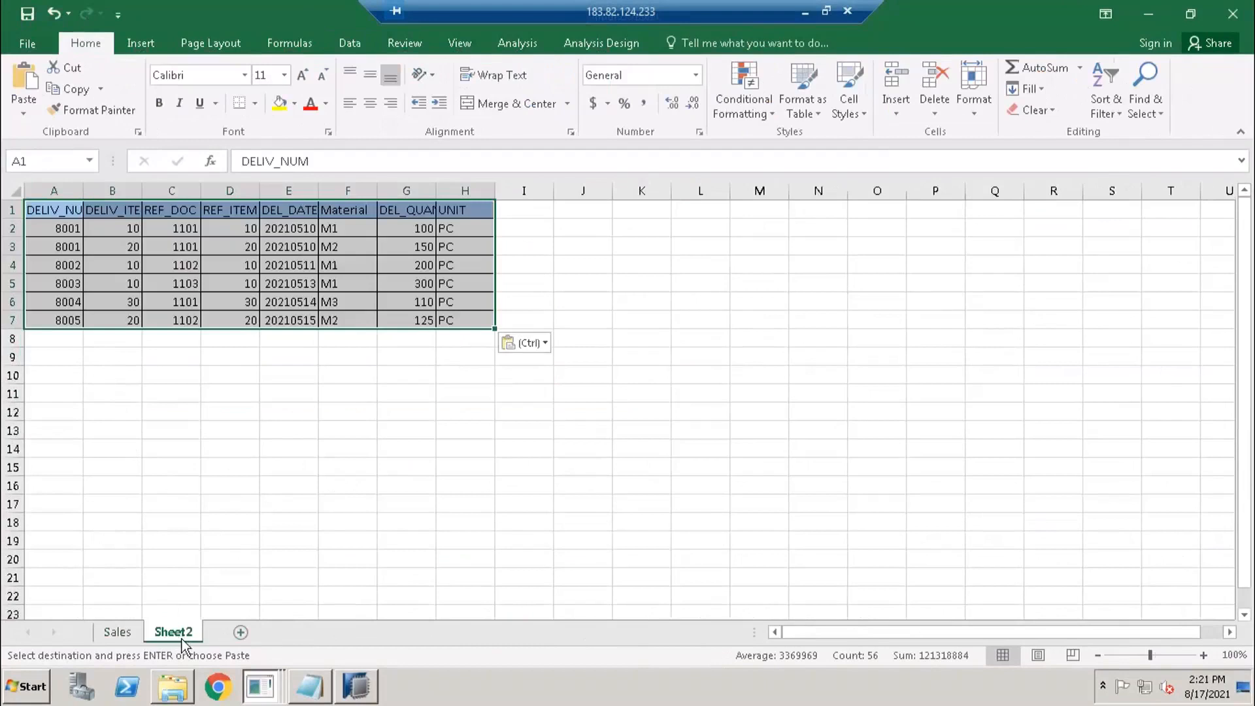
{"action": "double_click", "coordinate": [178, 632]}
{"action": "type", "text": "del"}
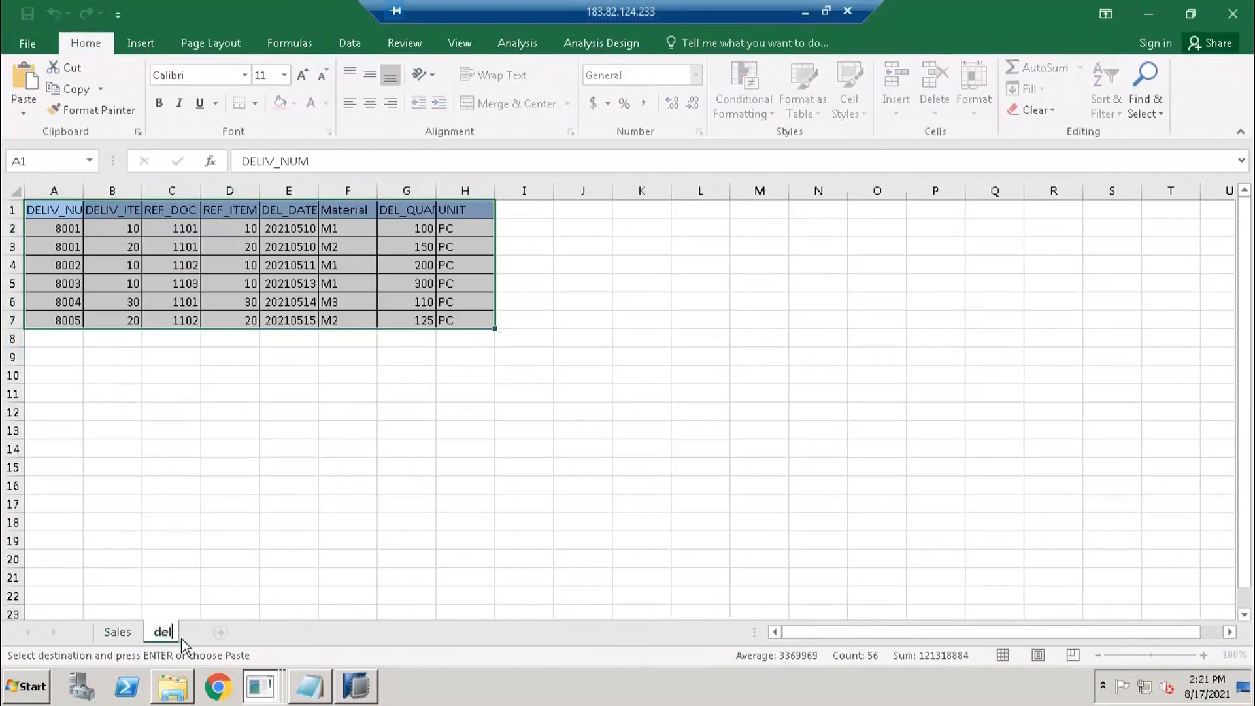
{"action": "type", "text": "iv"}
{"action": "key", "text": "Return"}
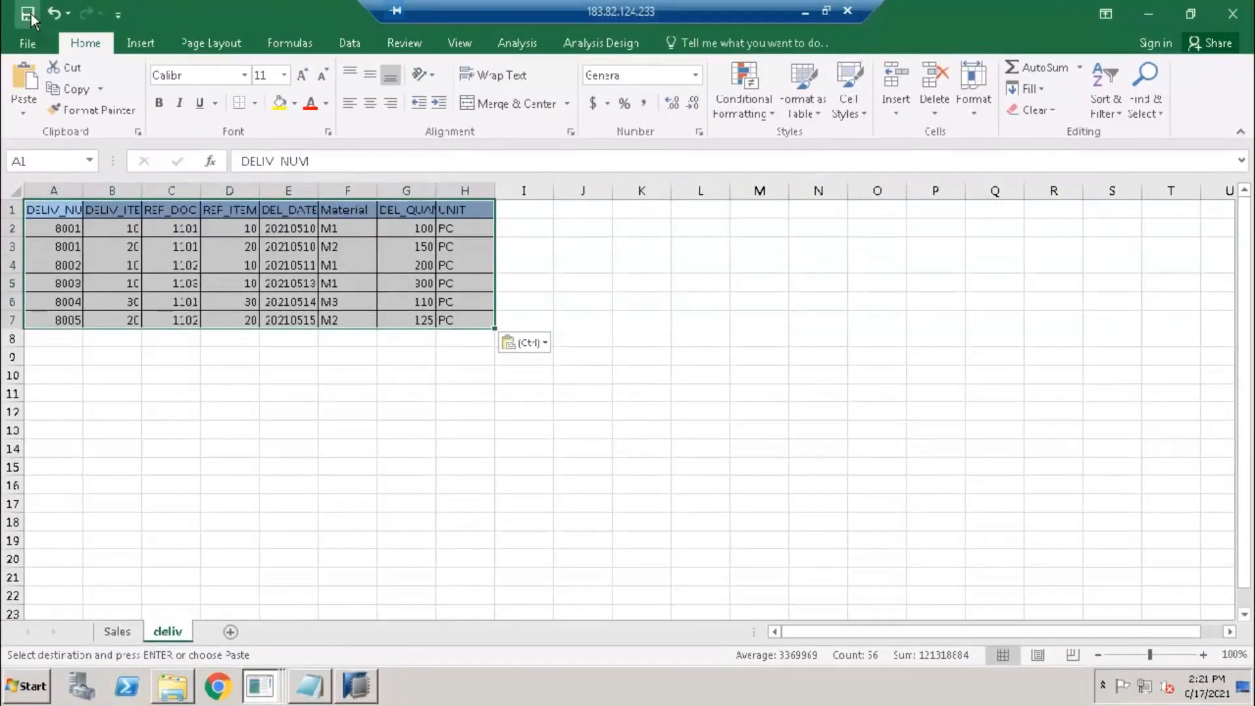
Save the new workbook as DE DAta in the Day3 Files folder.
{"action": "left_click", "coordinate": [27, 15]}
{"action": "left_click", "coordinate": [524, 187]}
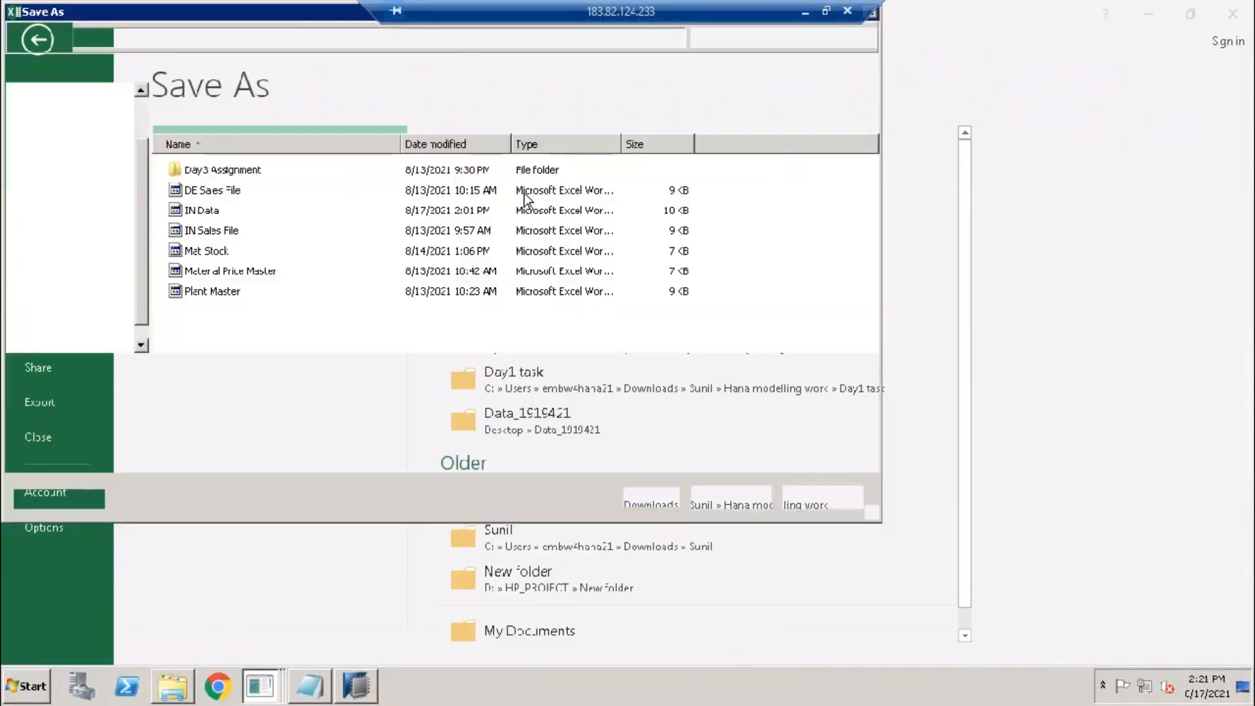
{"action": "type", "text": "DE"}
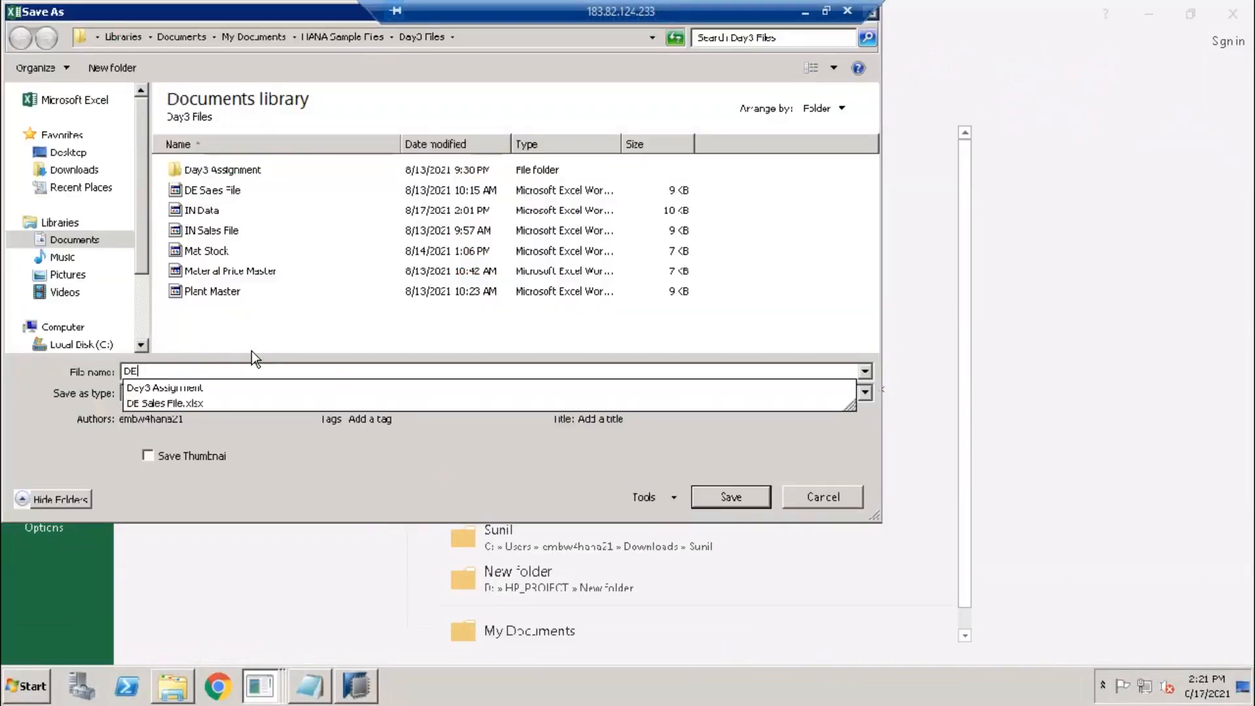
{"action": "type", "text": " DAta"}
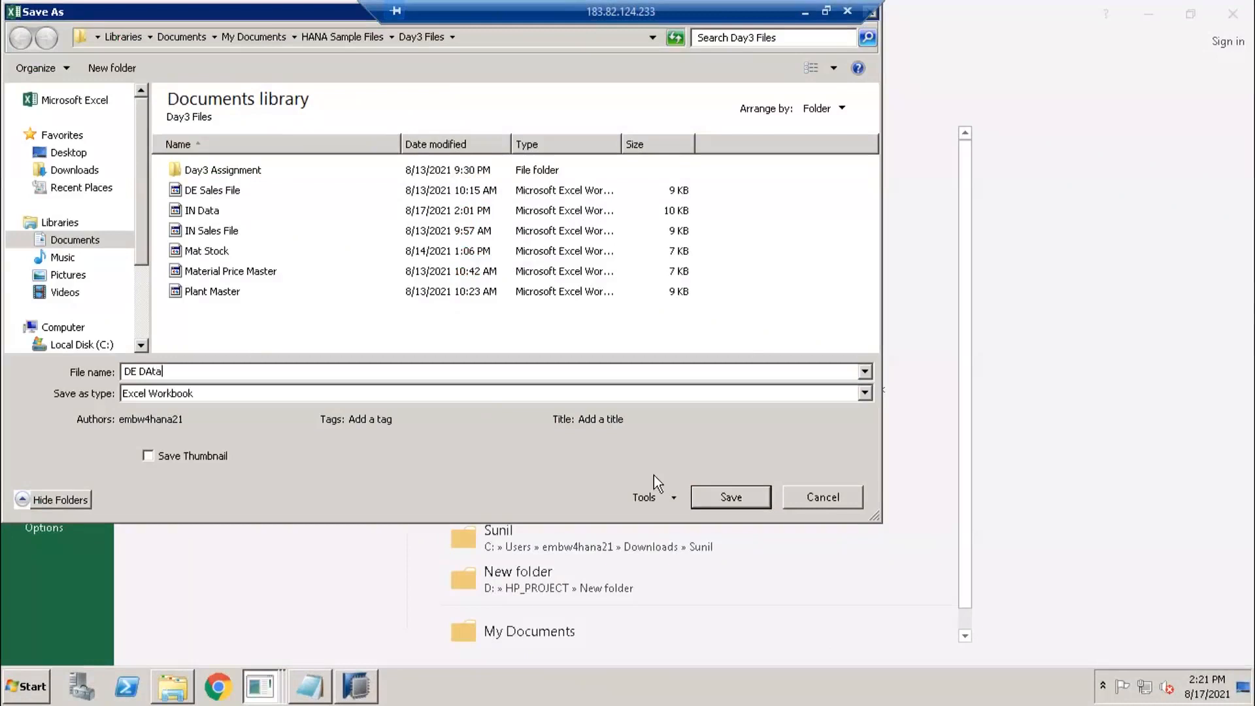
{"action": "left_click", "coordinate": [747, 498]}
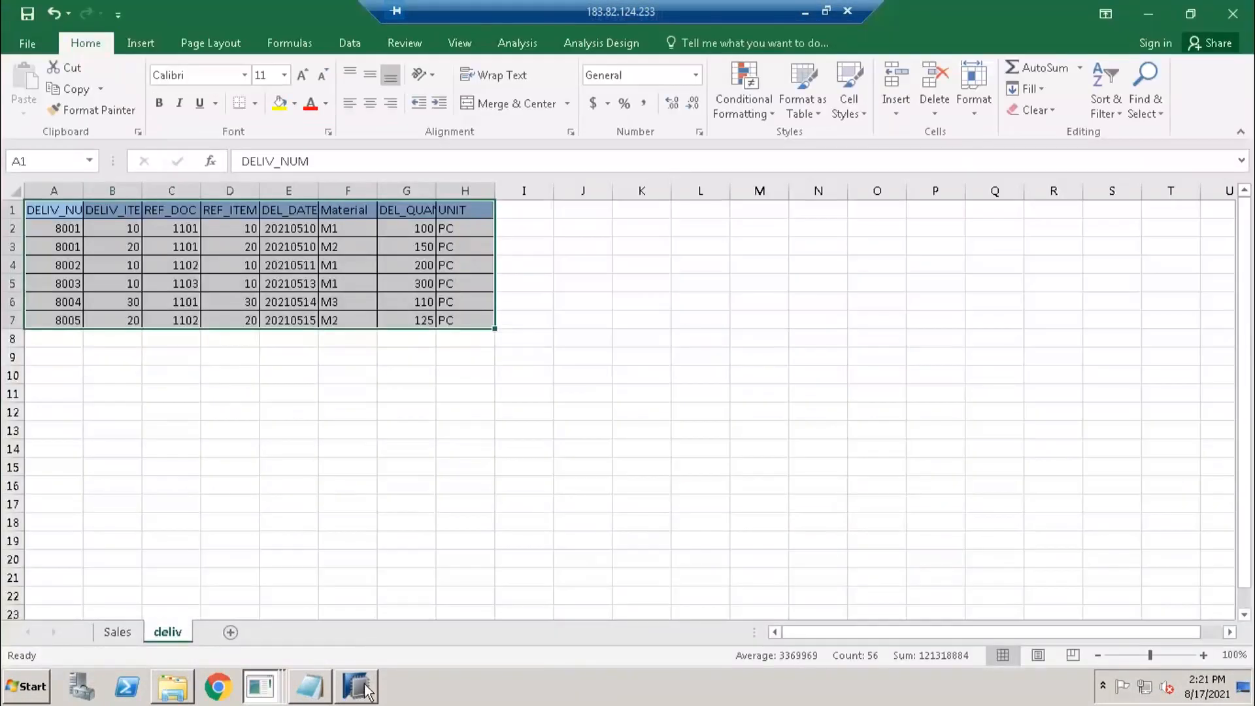
Switch to SAP HANA Studio and start a Data from Local File import with HDB as the target system.
{"action": "left_click", "coordinate": [357, 686]}
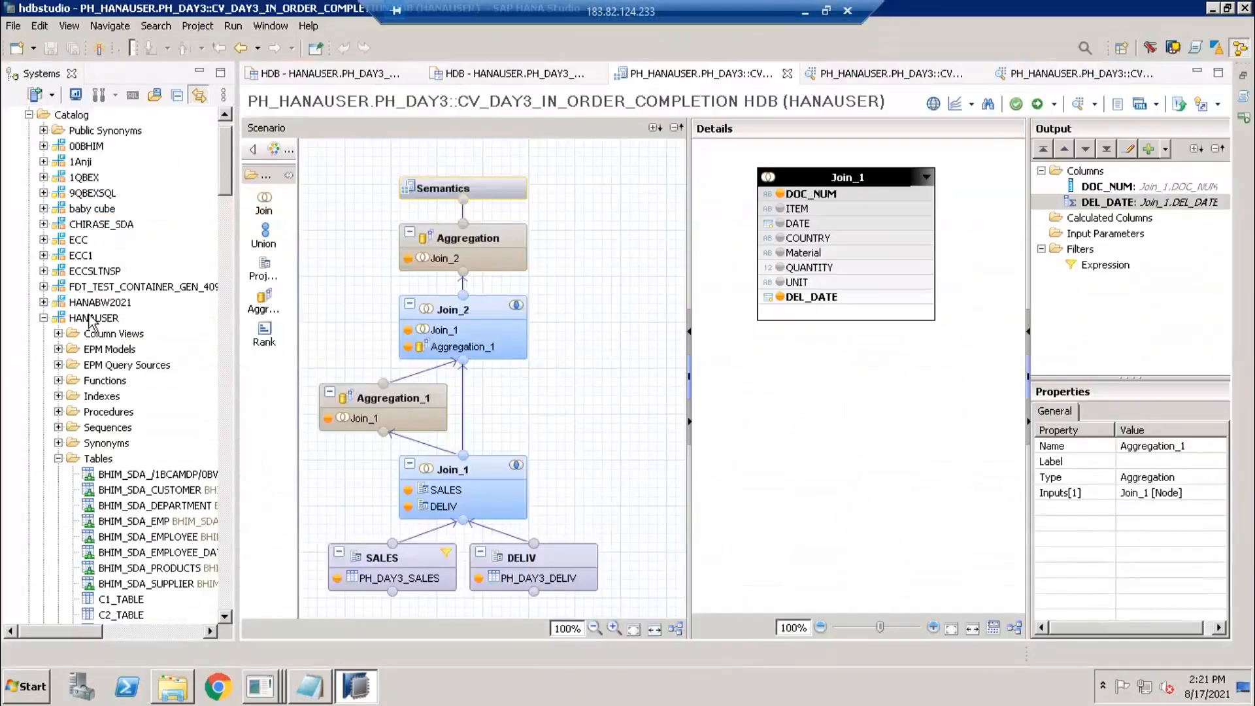
{"action": "left_click", "coordinate": [108, 507]}
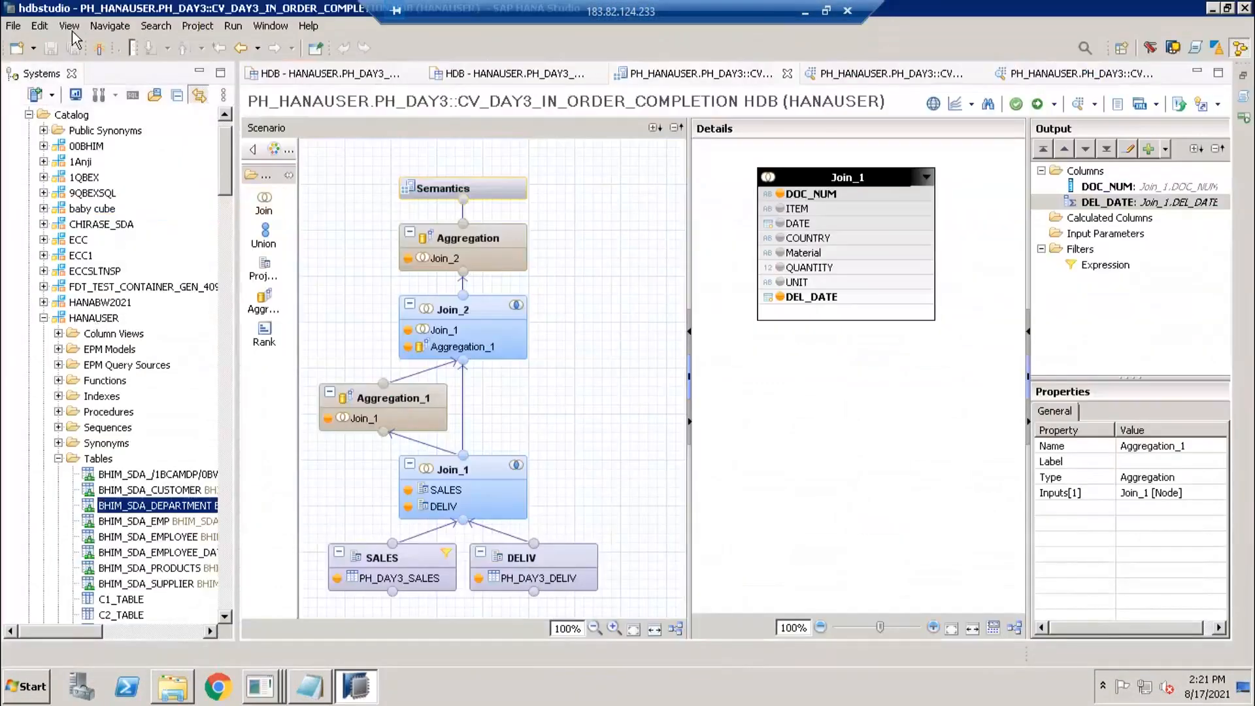
{"action": "left_click", "coordinate": [33, 49]}
{"action": "left_click", "coordinate": [14, 25]}
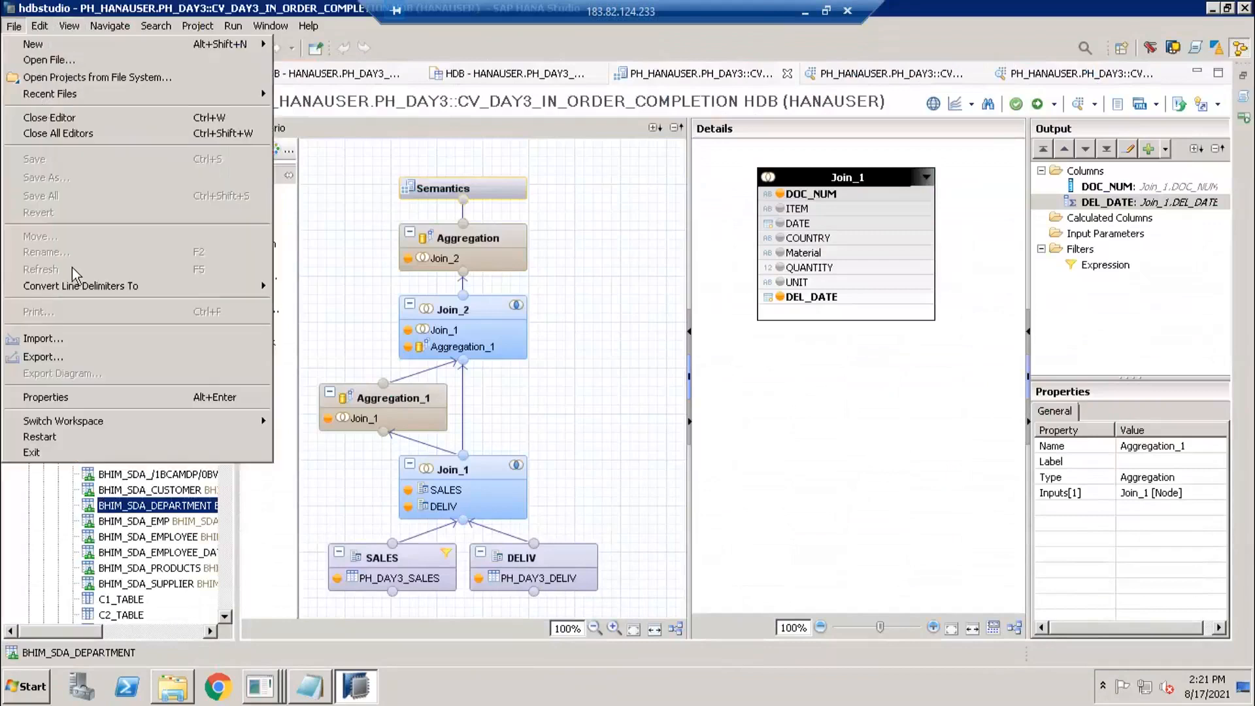
{"action": "left_click", "coordinate": [76, 339]}
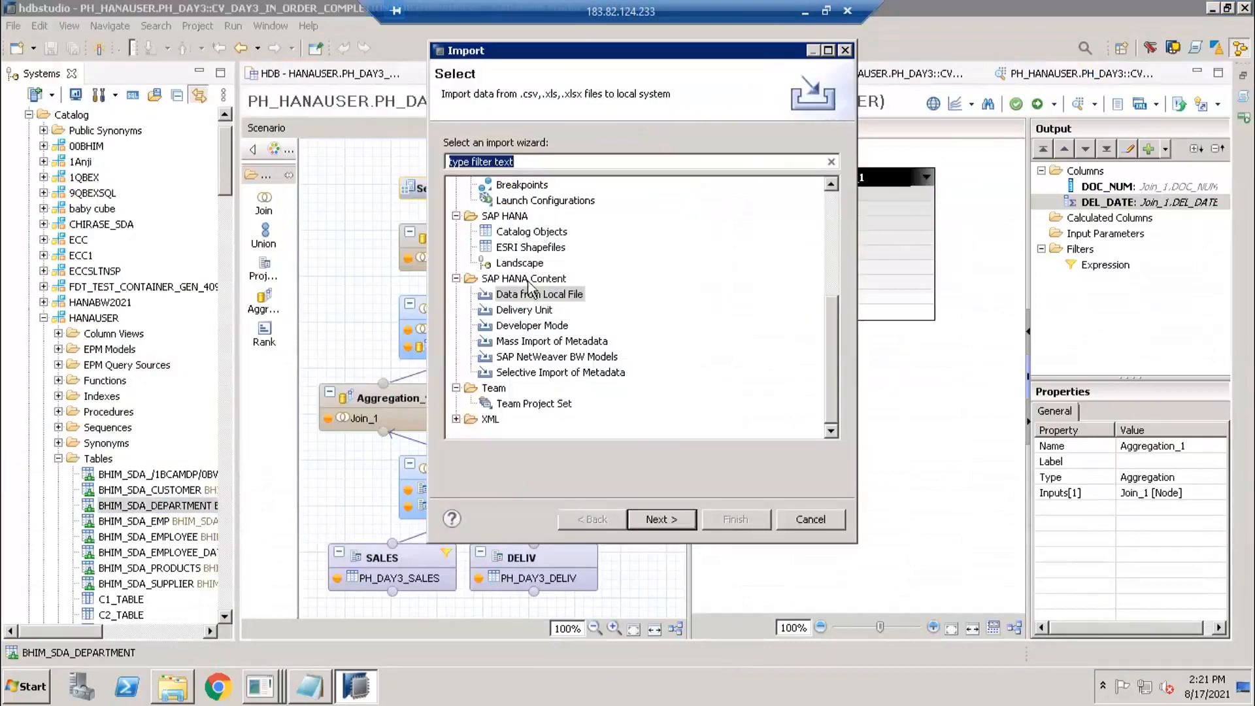
{"action": "left_click", "coordinate": [528, 297]}
{"action": "left_click", "coordinate": [661, 519]}
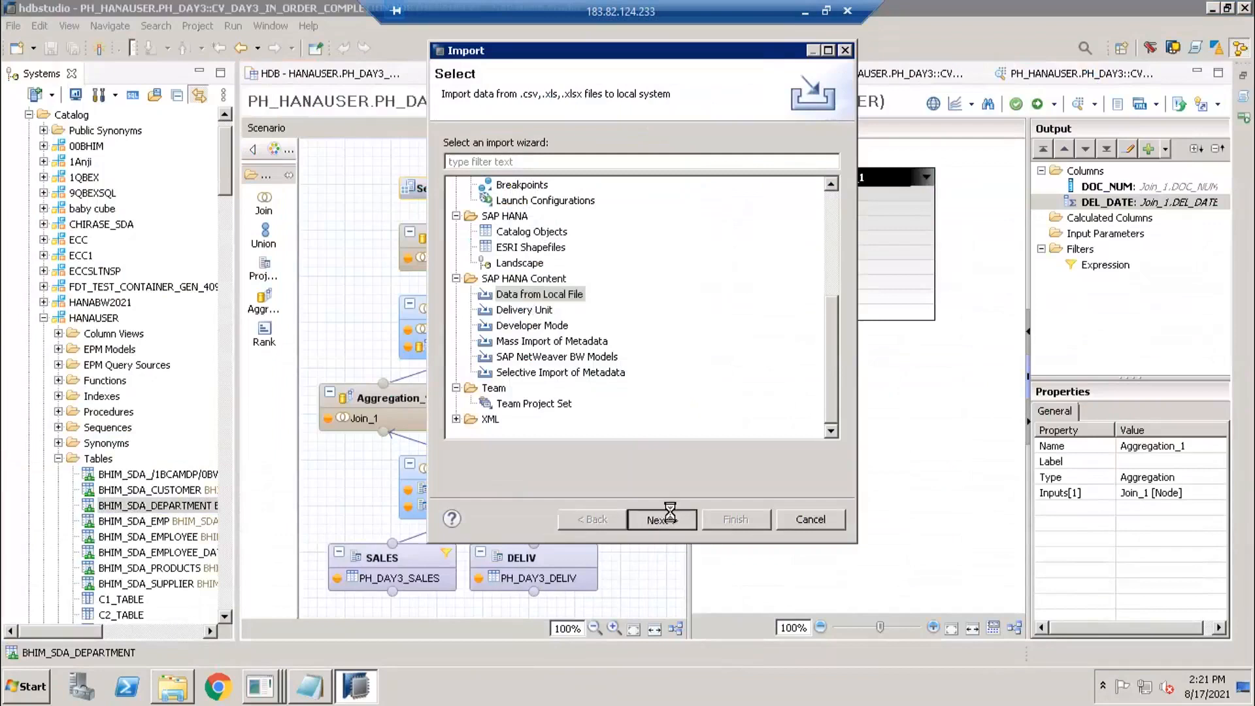
{"action": "left_click", "coordinate": [541, 172]}
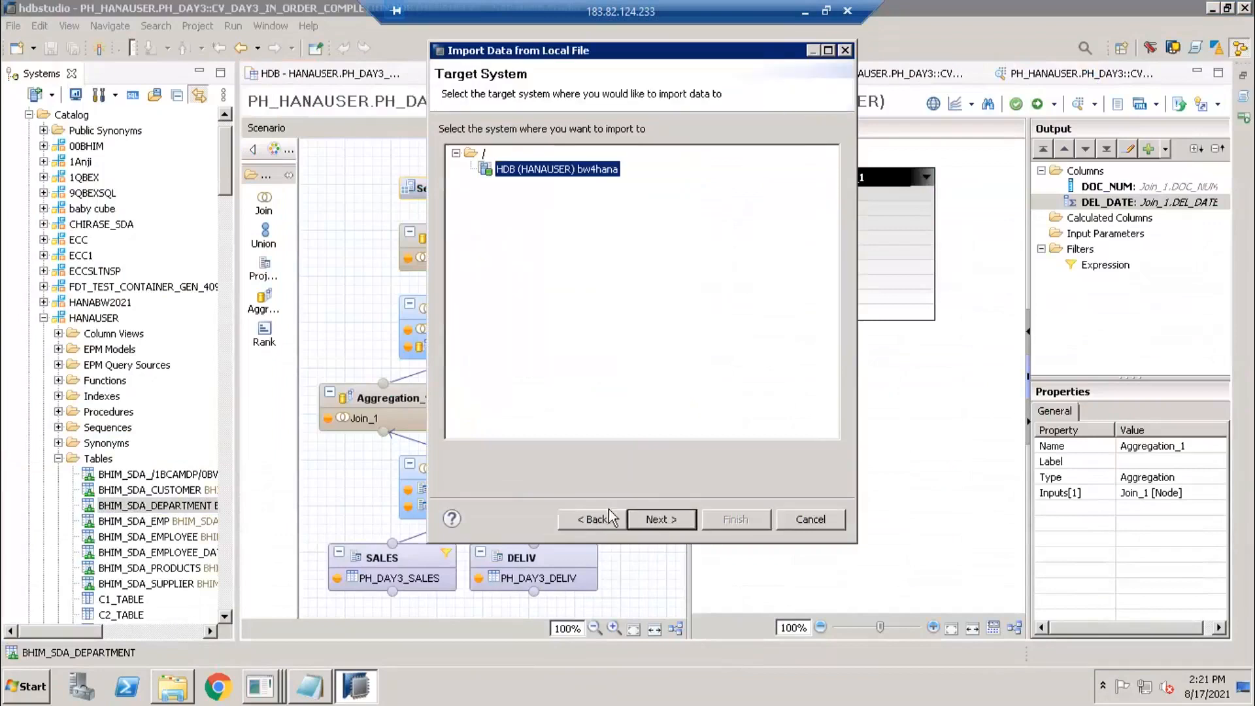
{"action": "left_click", "coordinate": [659, 519]}
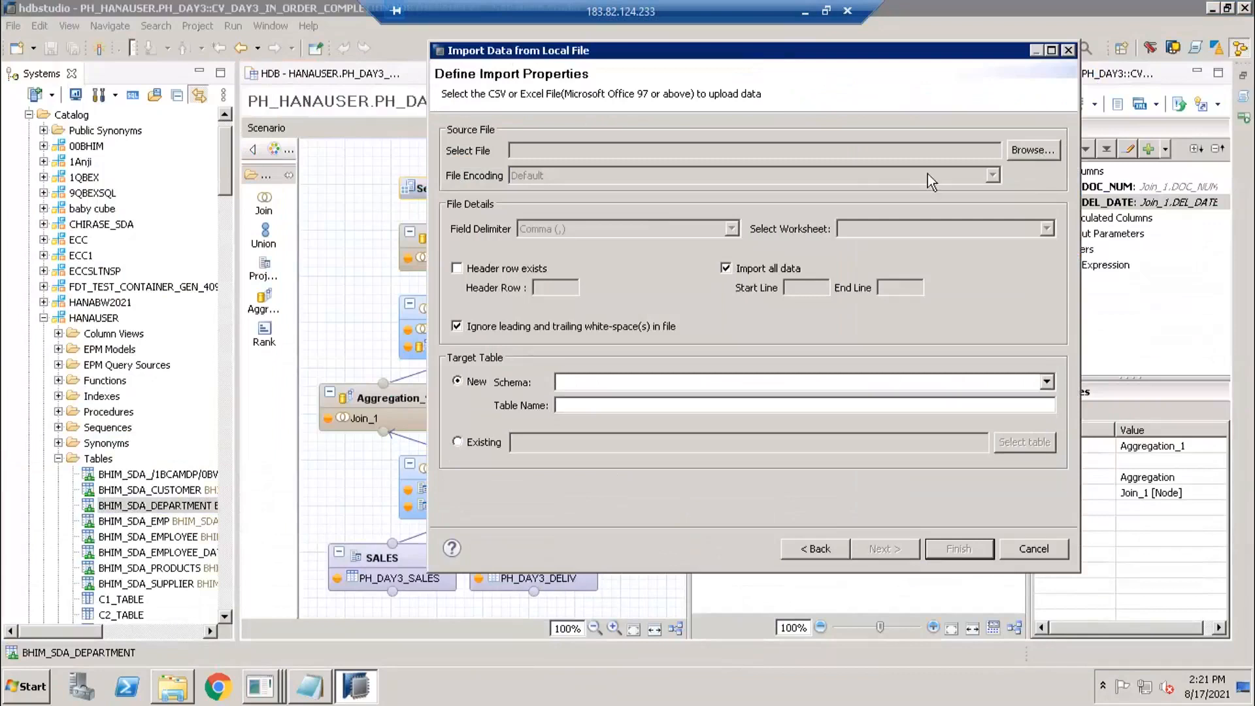
Choose the DE DAta workbook from the Day3 Files folder as the import's source file.
{"action": "left_click", "coordinate": [1033, 150]}
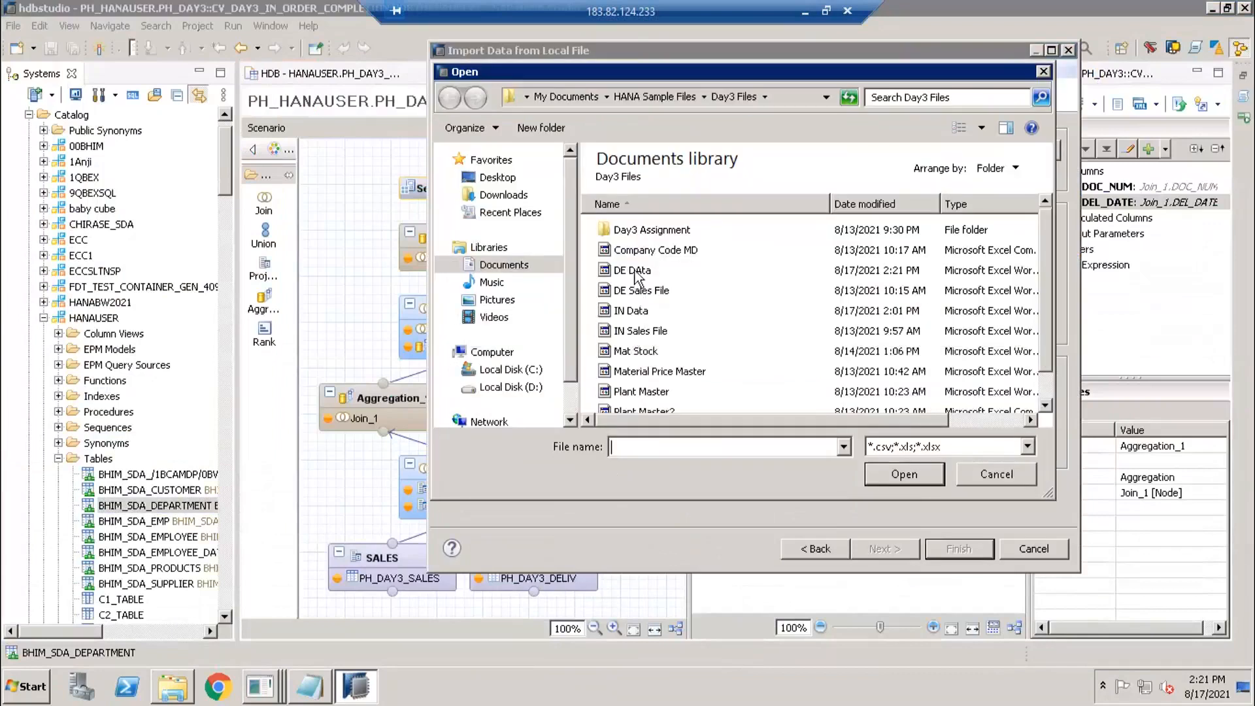
{"action": "left_click", "coordinate": [636, 271]}
{"action": "left_click", "coordinate": [905, 473]}
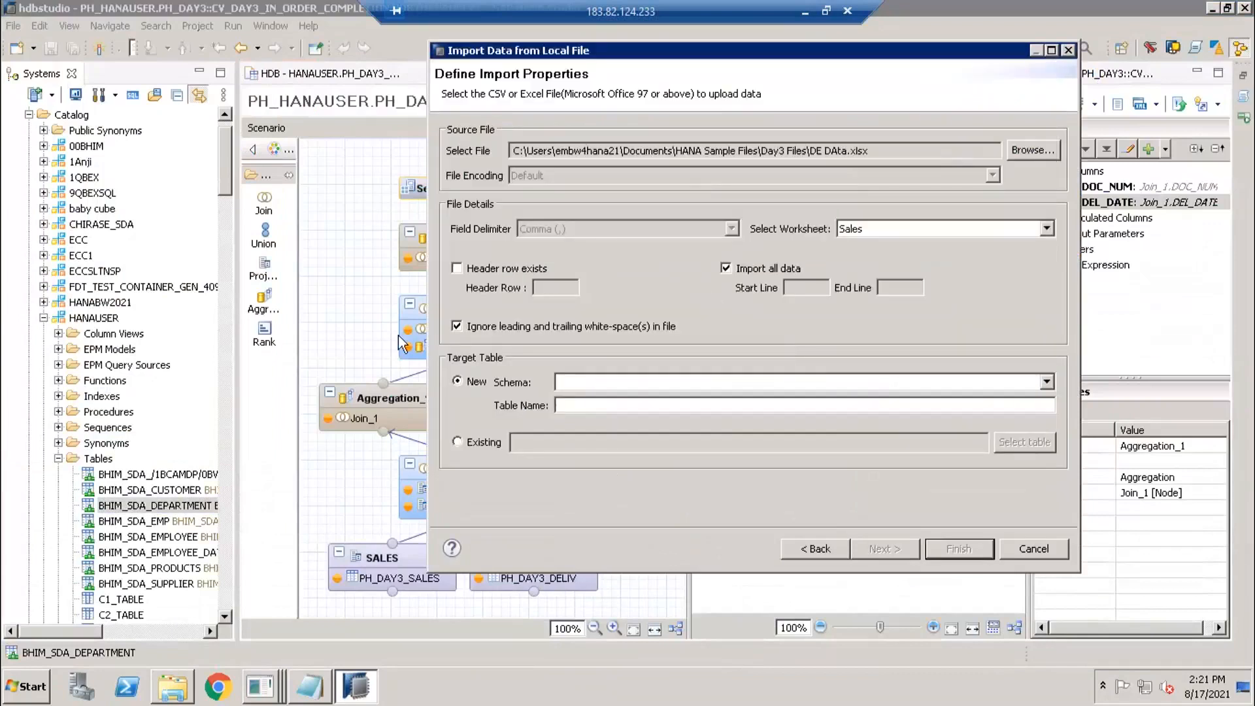
Mark row 1 of the Sales worksheet as the header row for the import.
{"action": "left_click", "coordinate": [469, 269]}
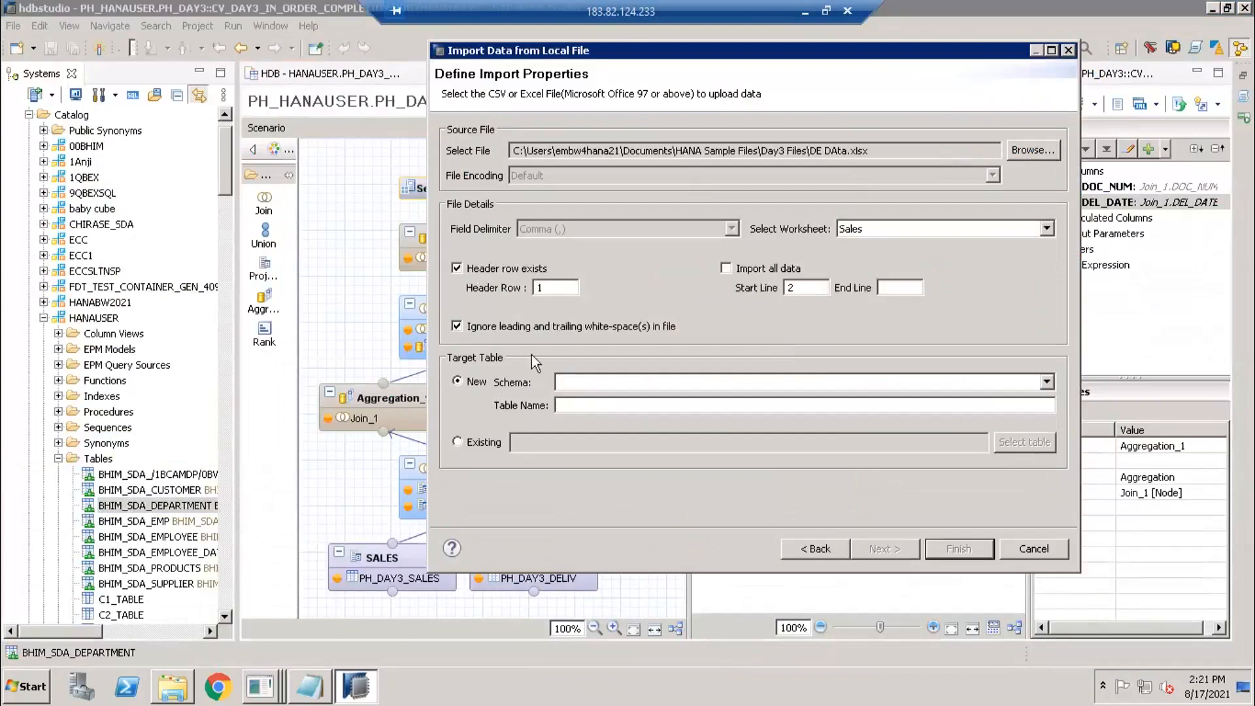
{"action": "left_click", "coordinate": [563, 386]}
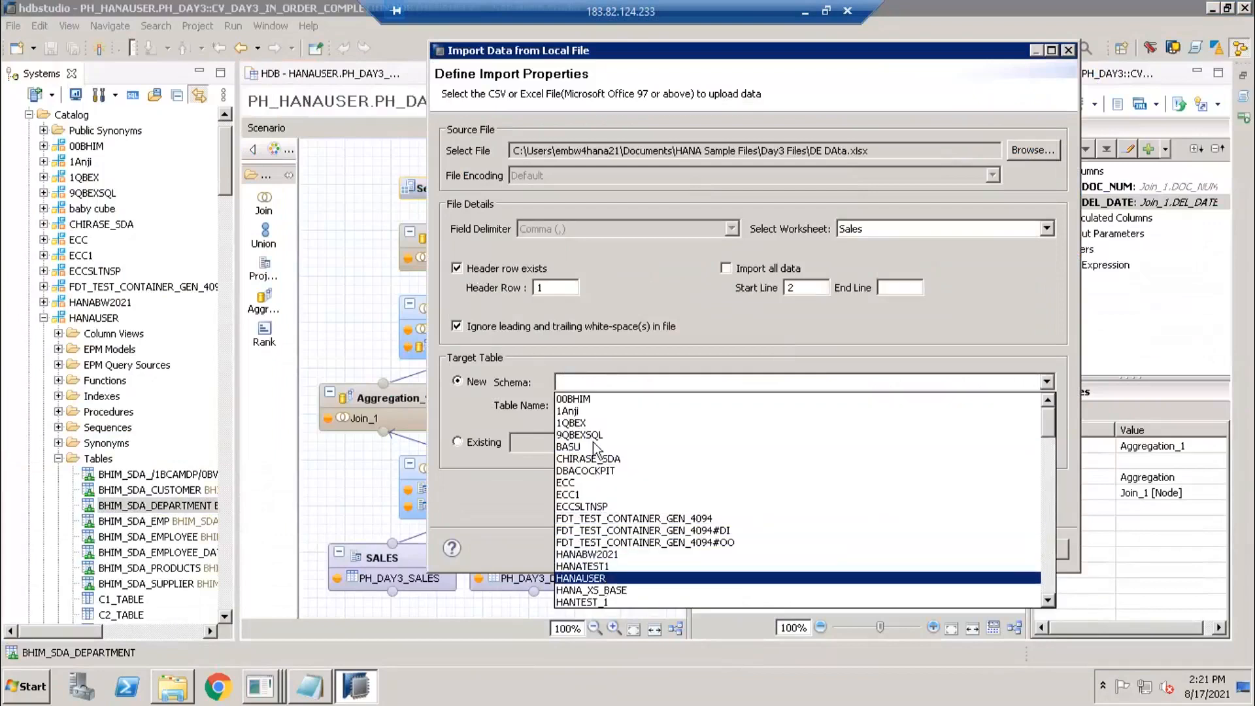
{"action": "key", "text": "Return"}
{"action": "left_click", "coordinate": [592, 404]}
{"action": "type", "text": "PH_DAY3_DE_SALES"}
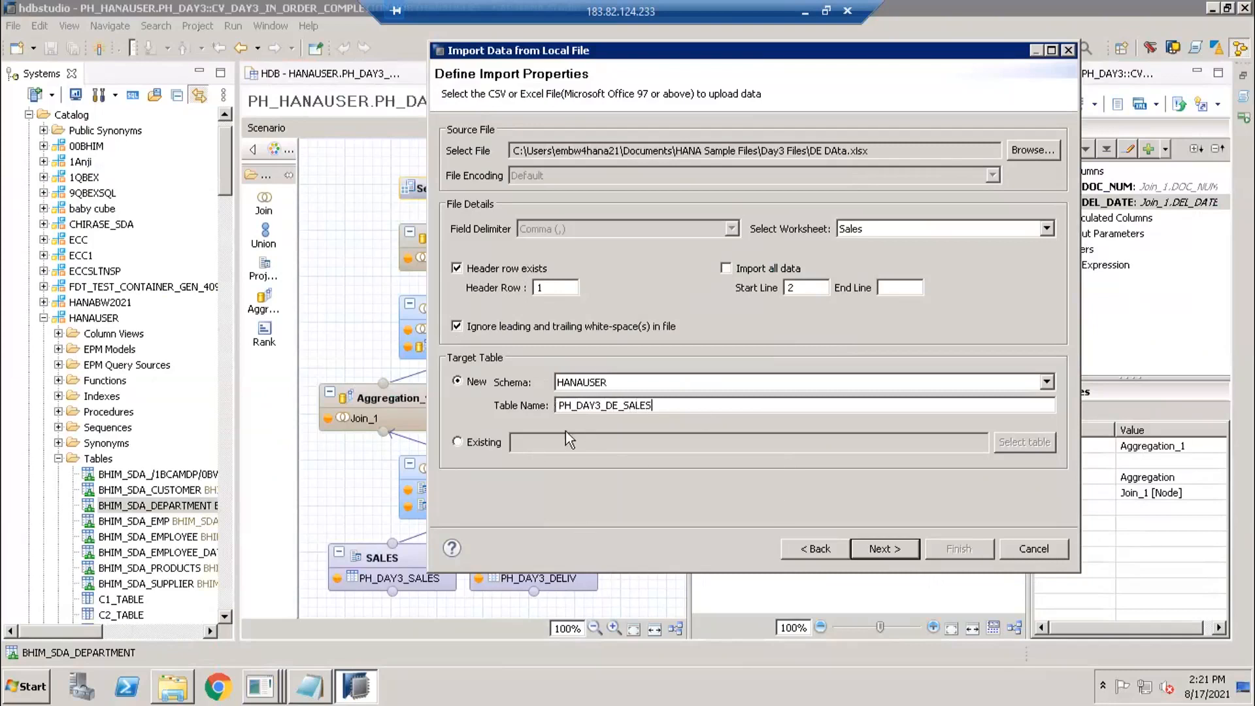
Set the existing table PH_DAY3_SALES in the HANAUSER schema as the import's target table.
{"action": "left_click", "coordinate": [457, 442]}
{"action": "left_click", "coordinate": [1000, 444]}
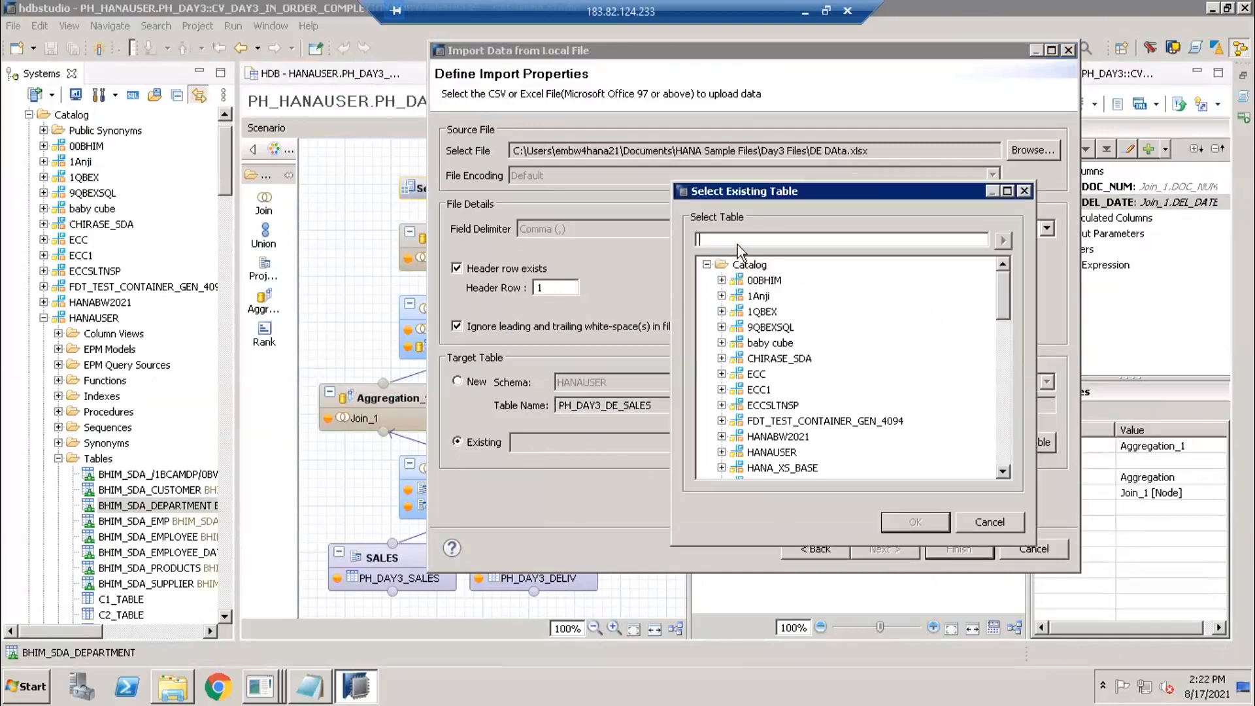
{"action": "left_click", "coordinate": [721, 452]}
{"action": "scroll", "coordinate": [765, 385], "scroll_direction": "down", "scroll_amount": 3}
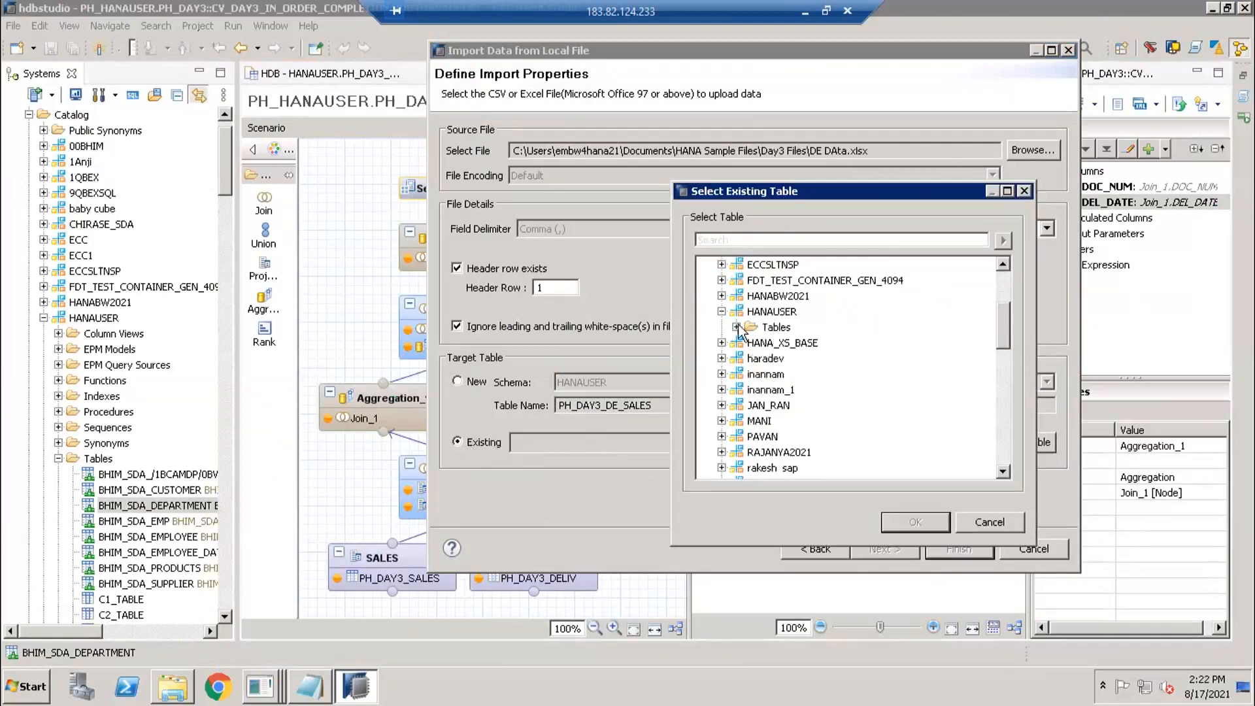
{"action": "left_click", "coordinate": [736, 327]}
{"action": "scroll", "coordinate": [791, 443], "scroll_direction": "down", "scroll_amount": 4}
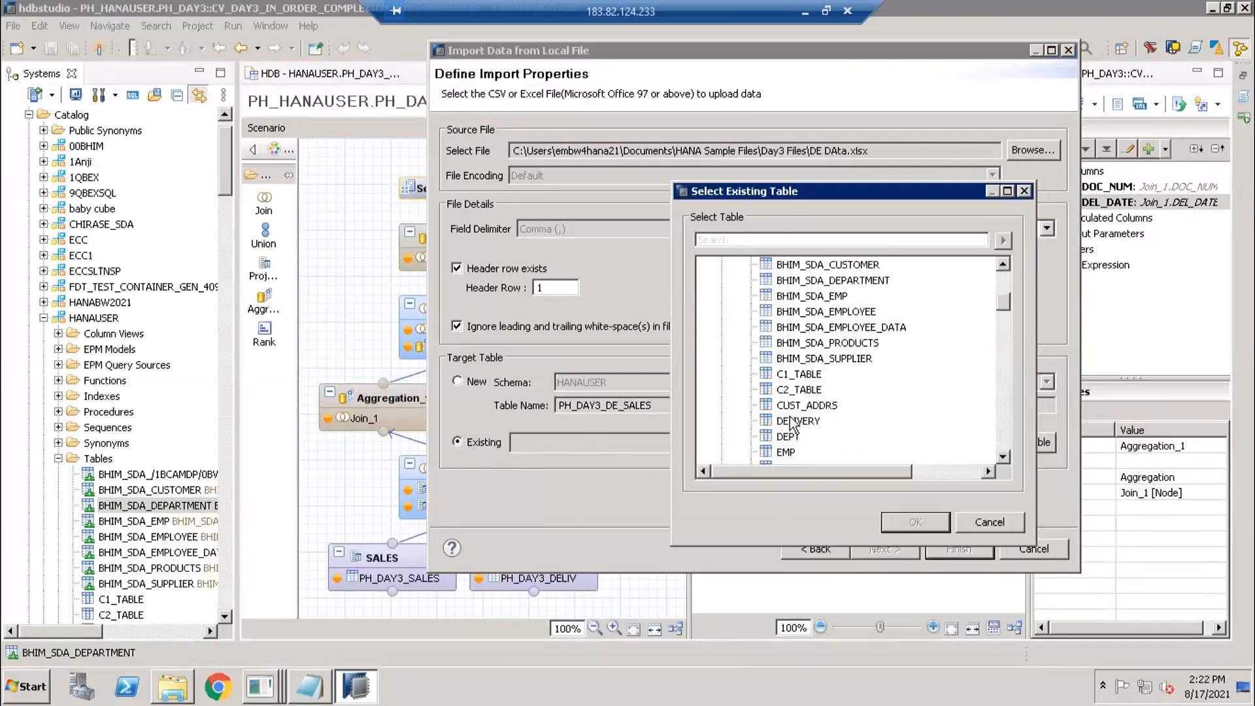
{"action": "scroll", "coordinate": [809, 428], "scroll_direction": "down", "scroll_amount": 4}
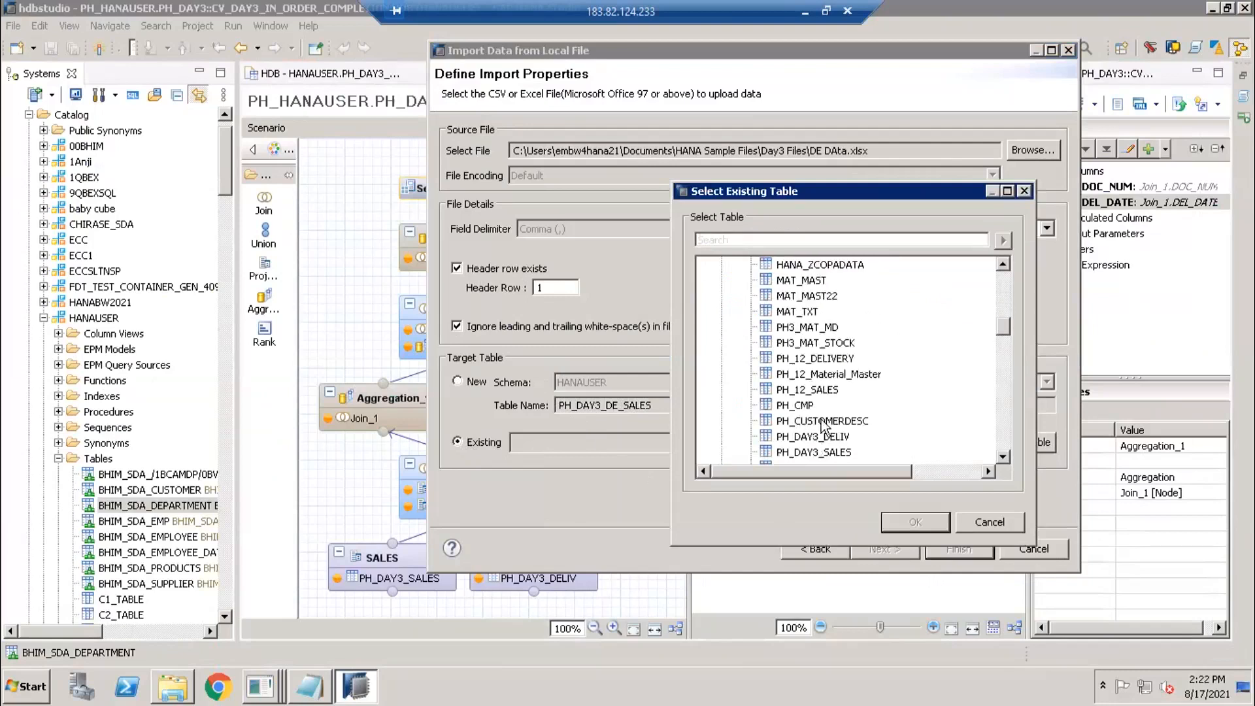
{"action": "left_click", "coordinate": [810, 451]}
{"action": "left_click", "coordinate": [914, 521]}
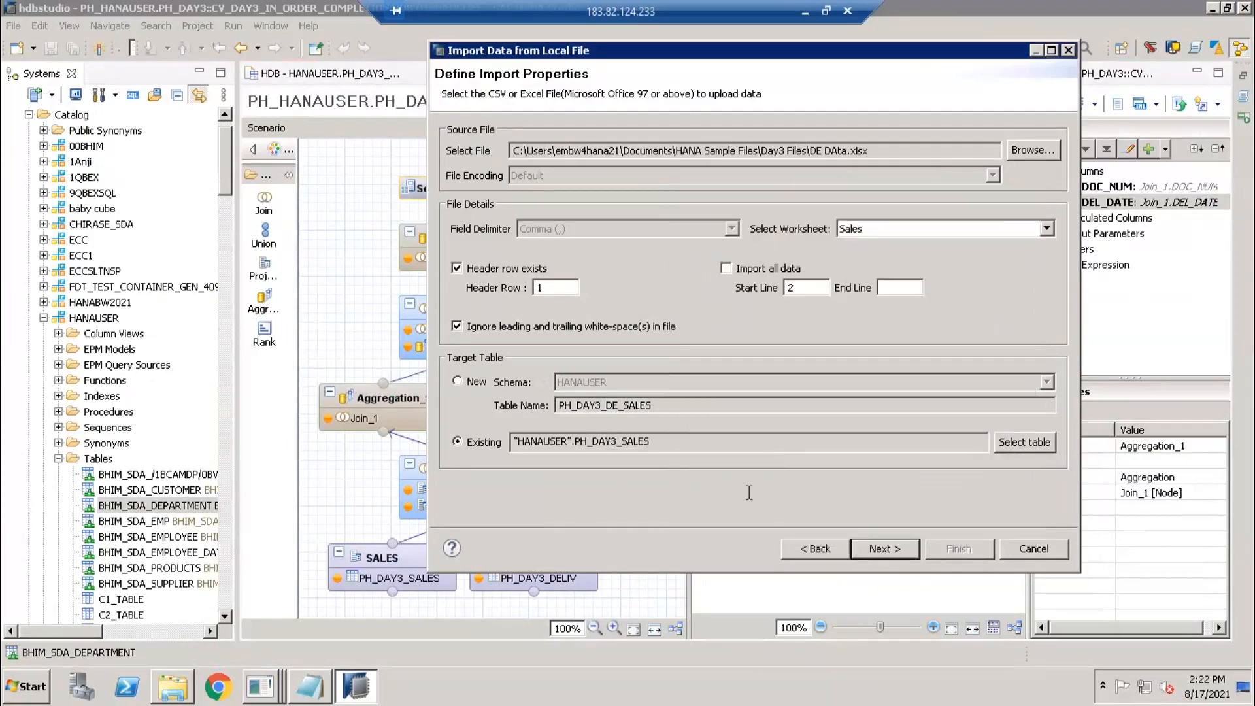
Map the sales source columns one to one to the target table and run the import.
{"action": "left_click", "coordinate": [888, 549]}
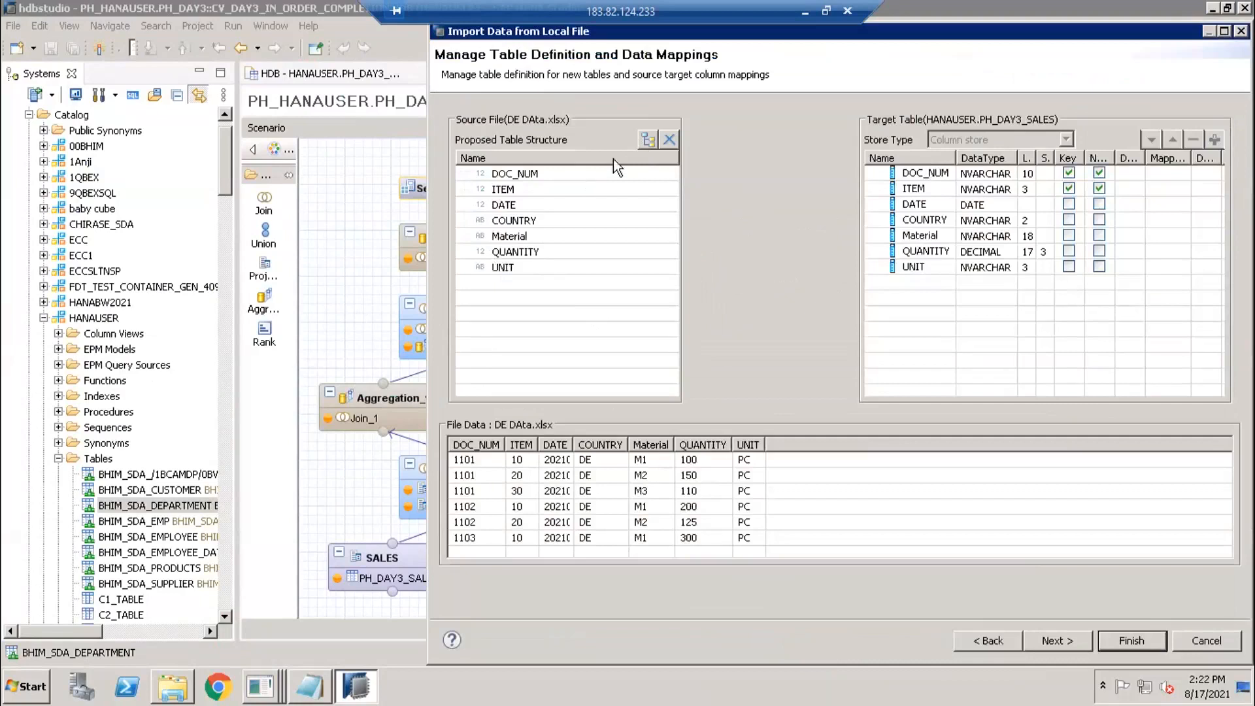
{"action": "left_click", "coordinate": [645, 142]}
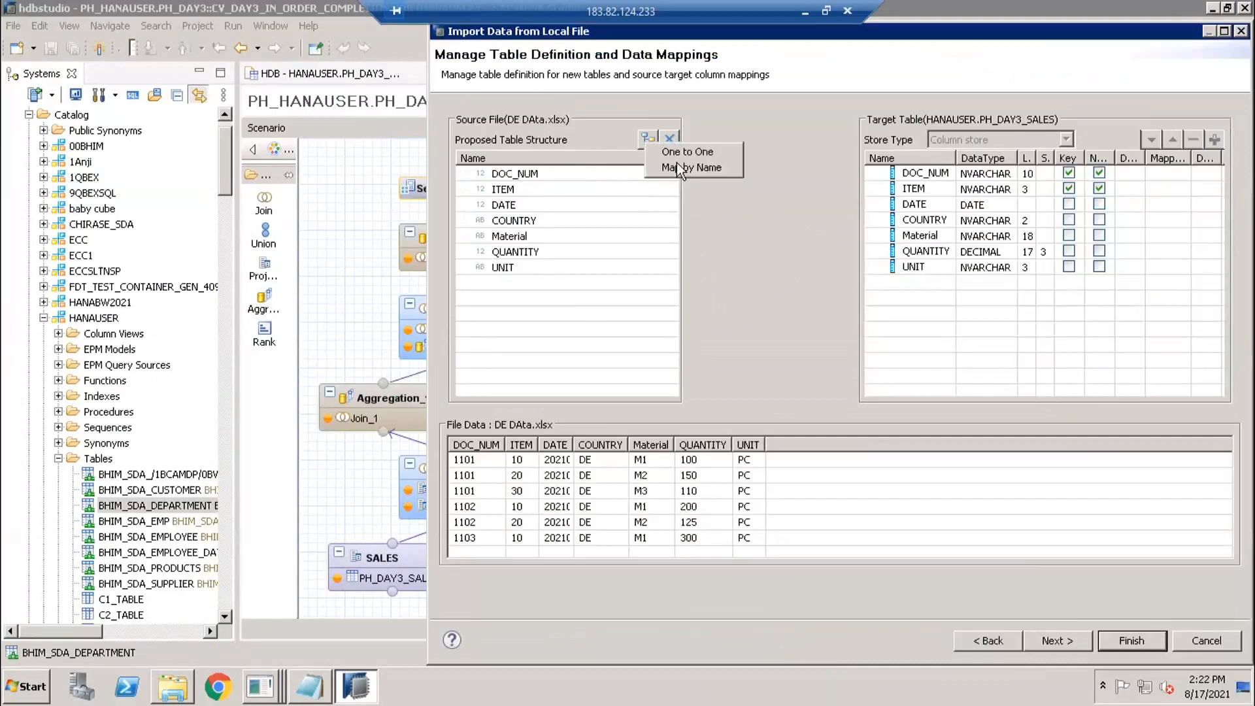
{"action": "left_click", "coordinate": [684, 154]}
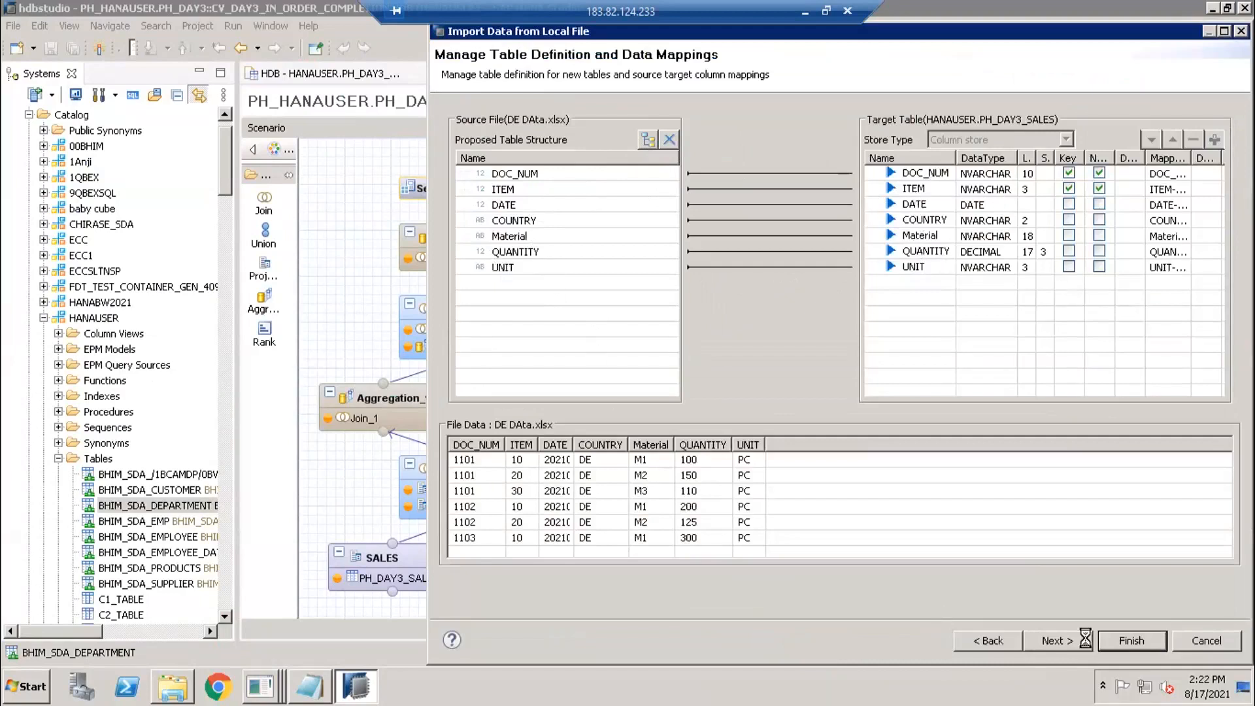
{"action": "left_click", "coordinate": [1055, 640]}
{"action": "left_click", "coordinate": [1116, 642]}
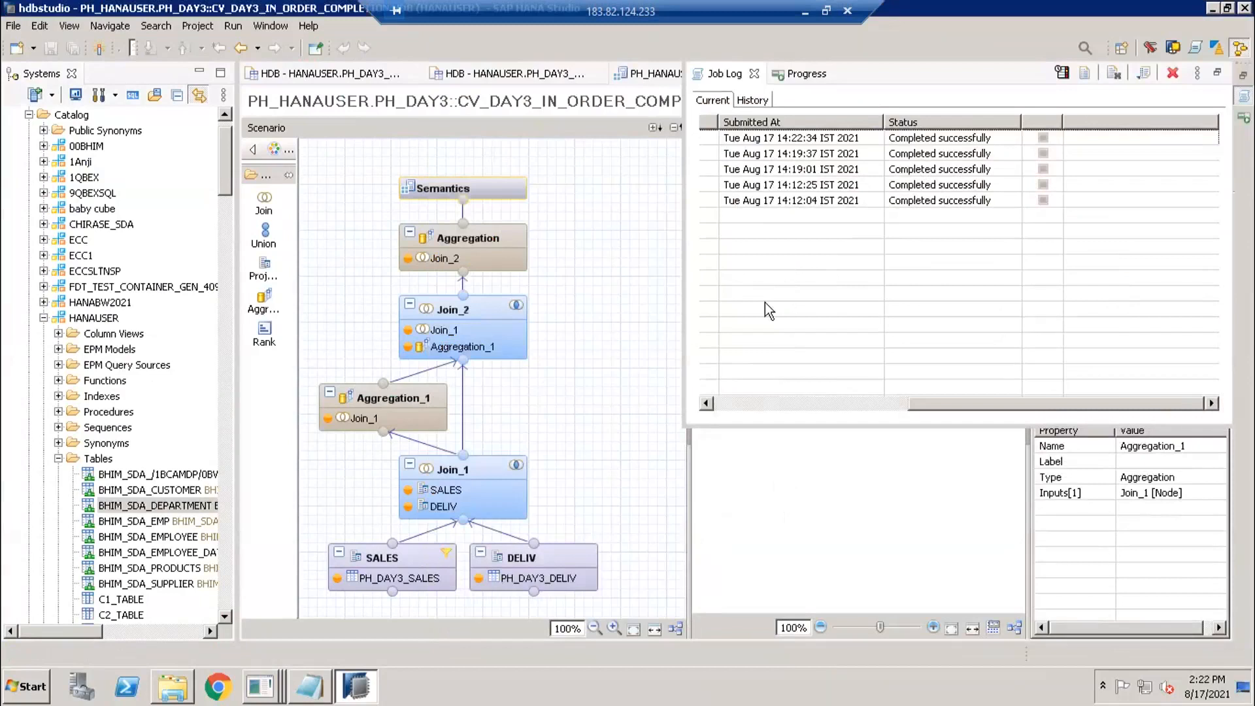
Refresh the data preview of PH_DAY3_SALES to check the imported sales rows.
{"action": "left_click", "coordinate": [331, 74]}
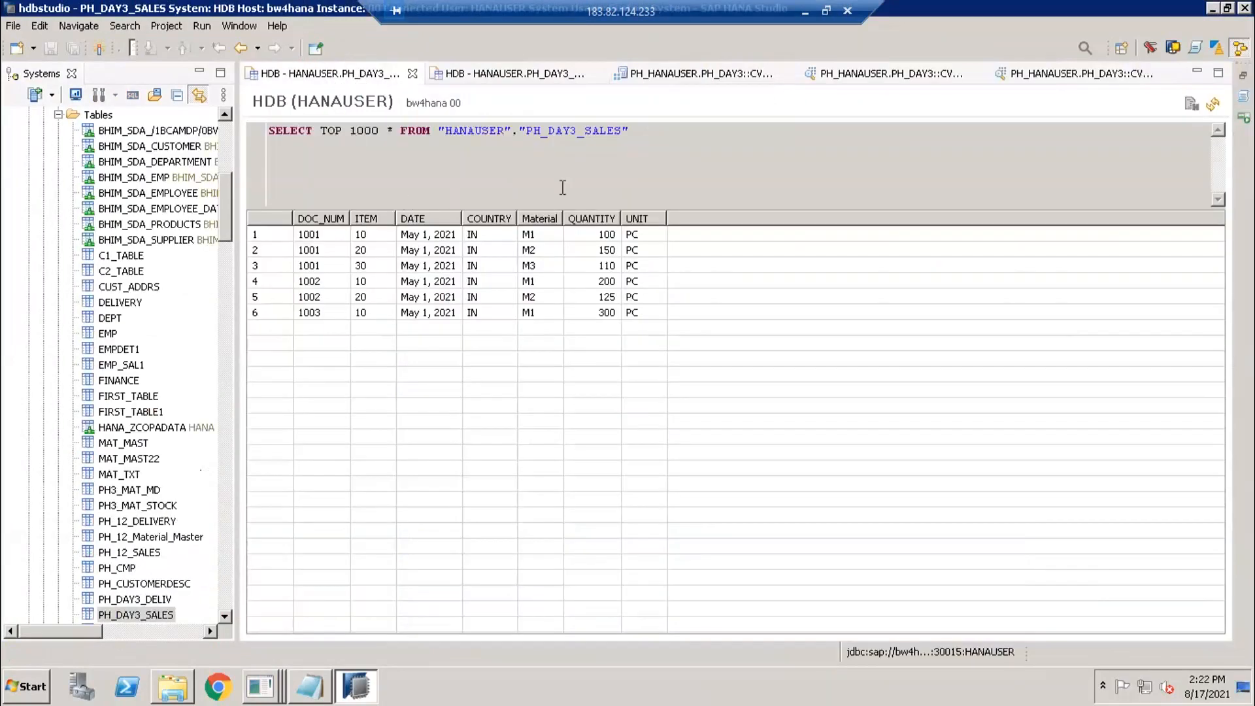
{"action": "left_click", "coordinate": [1215, 108]}
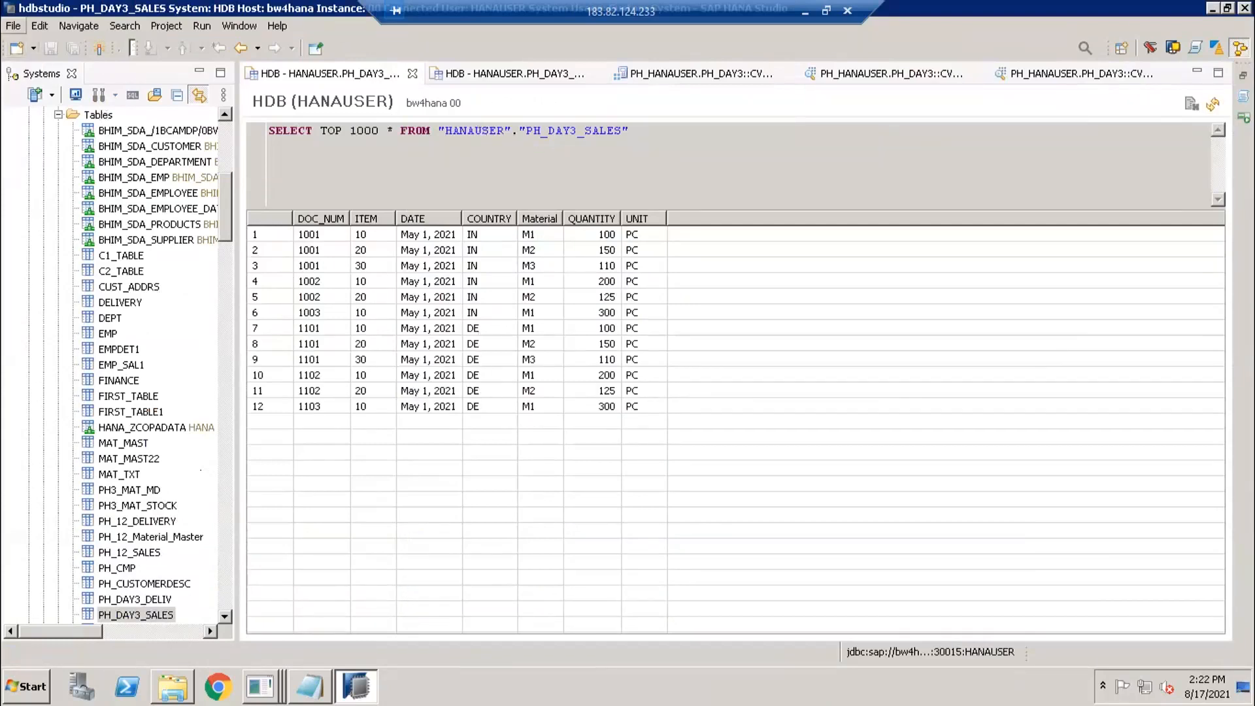
Start another Data from Local File import with HDB as the target system.
{"action": "left_click", "coordinate": [13, 26]}
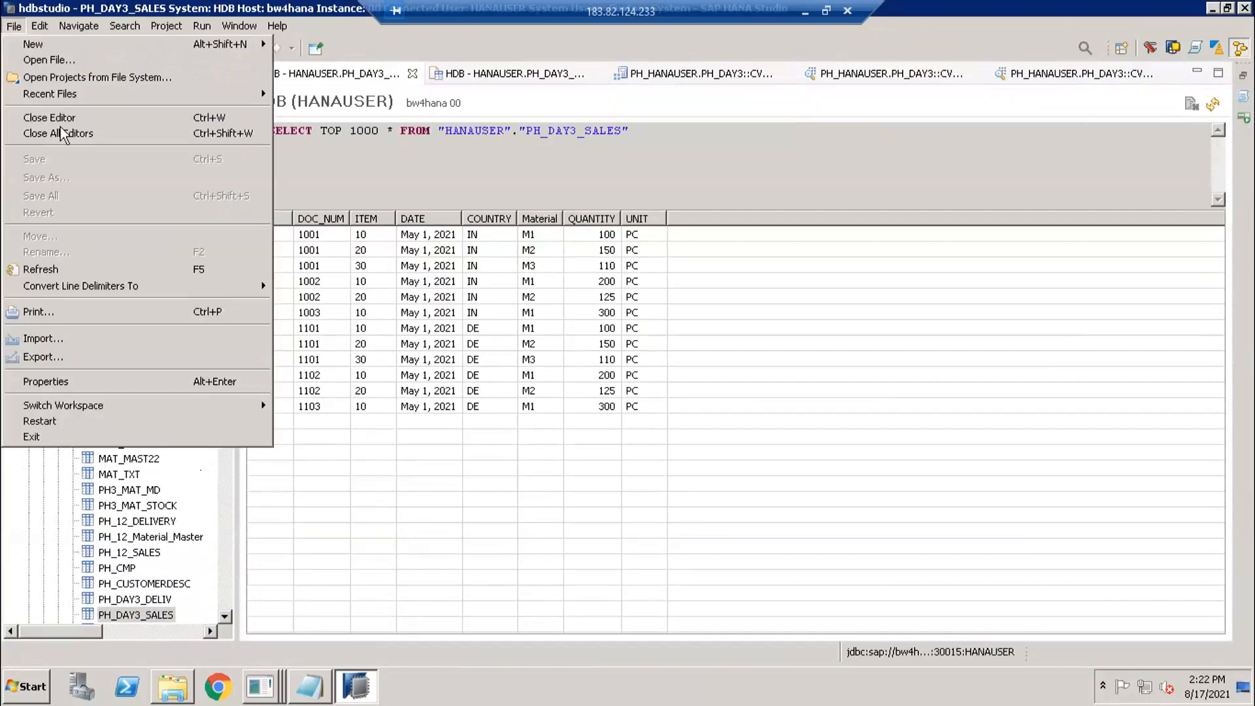
{"action": "left_click", "coordinate": [52, 340]}
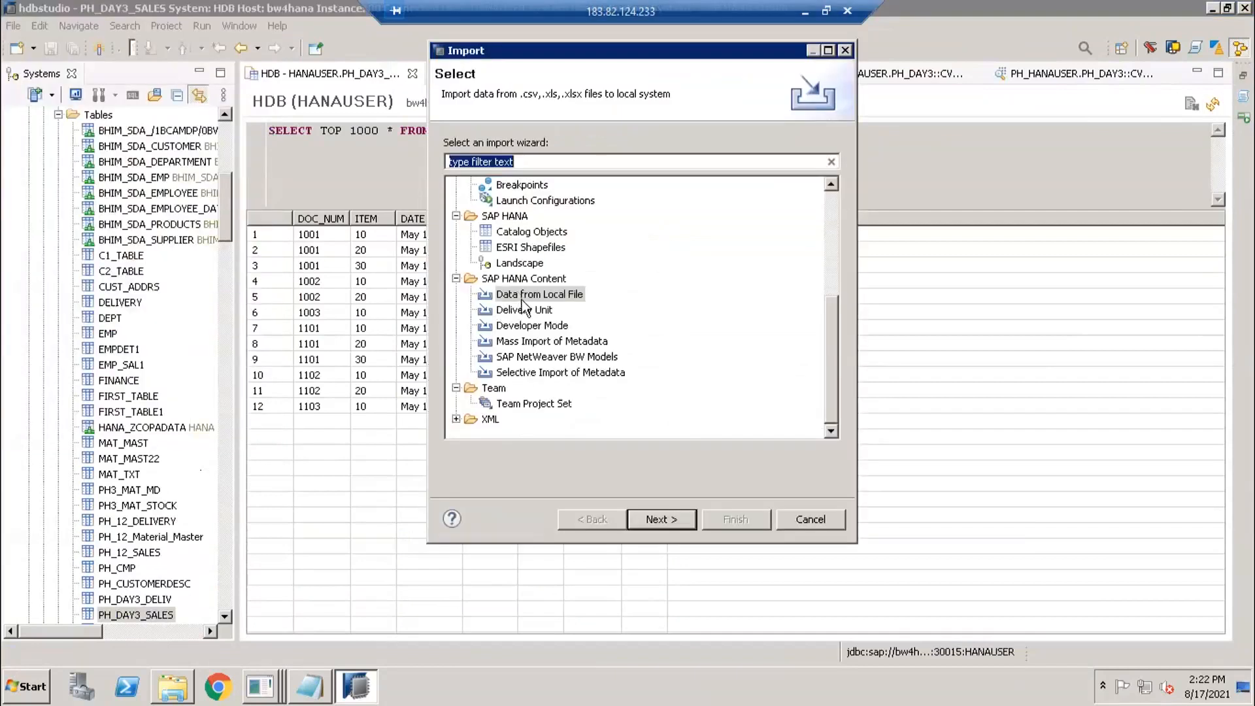
{"action": "left_click", "coordinate": [526, 295]}
{"action": "left_click", "coordinate": [660, 519]}
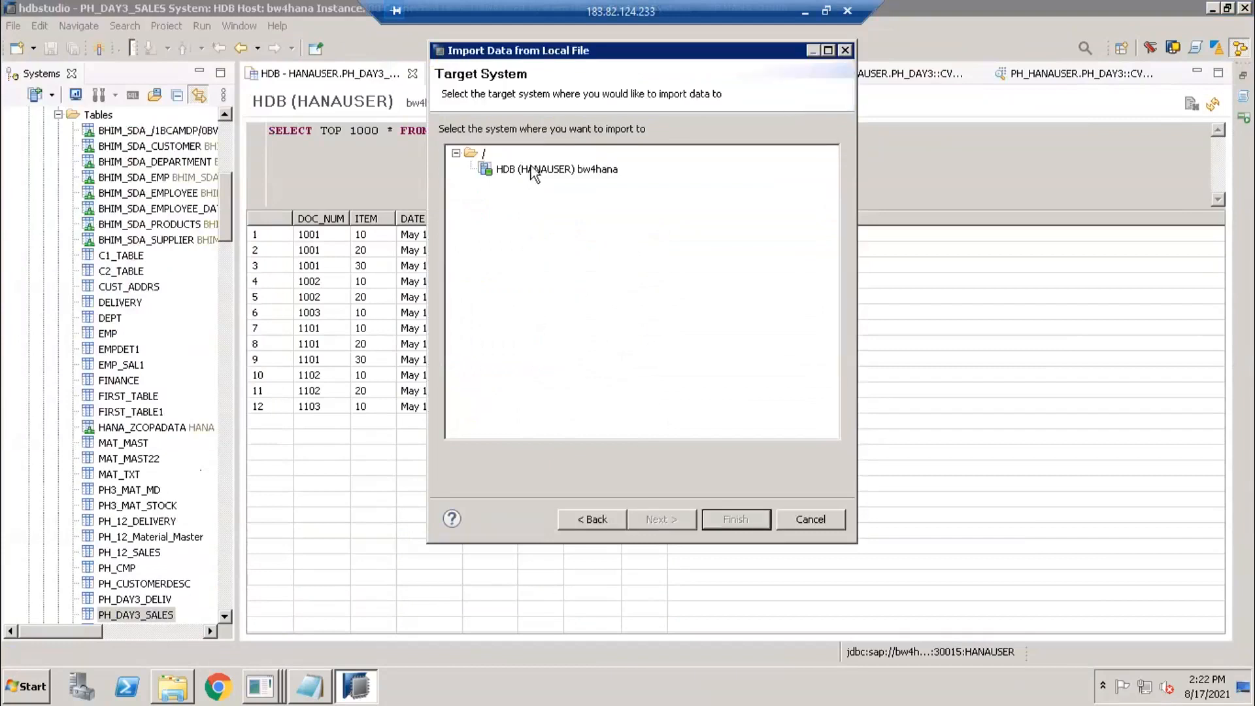
{"action": "left_click", "coordinate": [654, 516]}
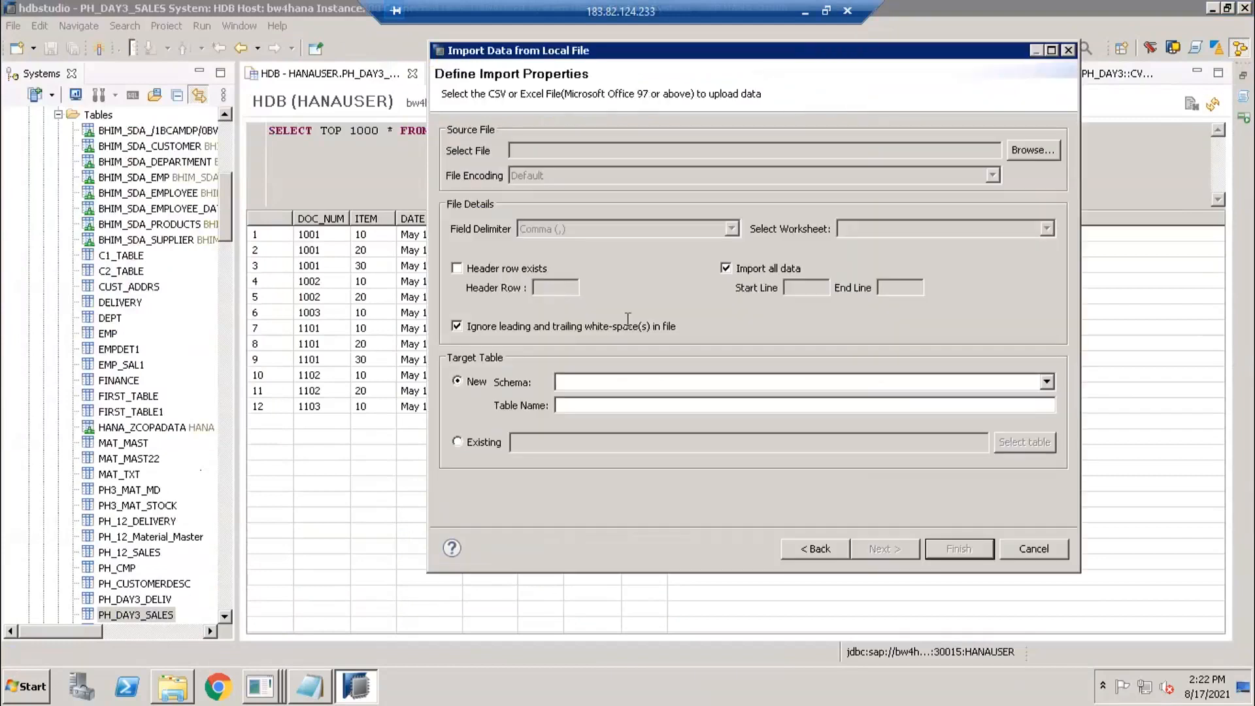
Use the deliv worksheet of the DE DAta workbook as the import source, with row 1 as the header row.
{"action": "left_click", "coordinate": [491, 273]}
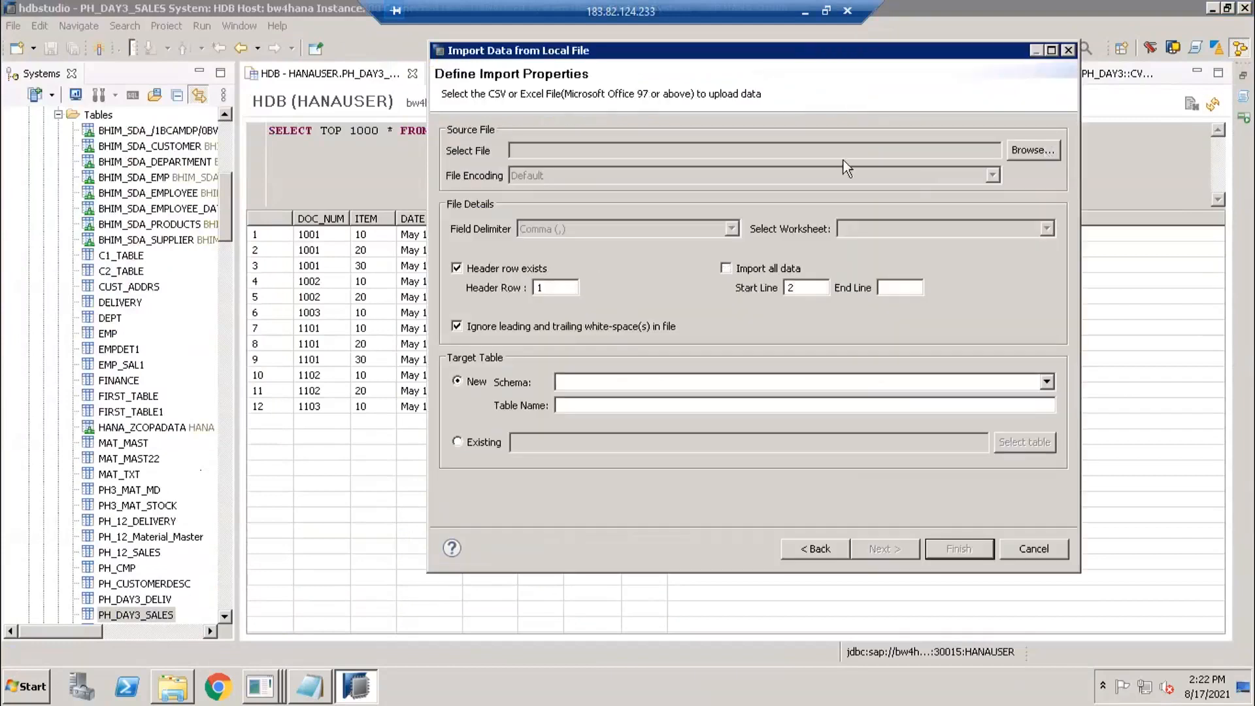
{"action": "left_click", "coordinate": [1033, 150]}
{"action": "left_click", "coordinate": [644, 290]}
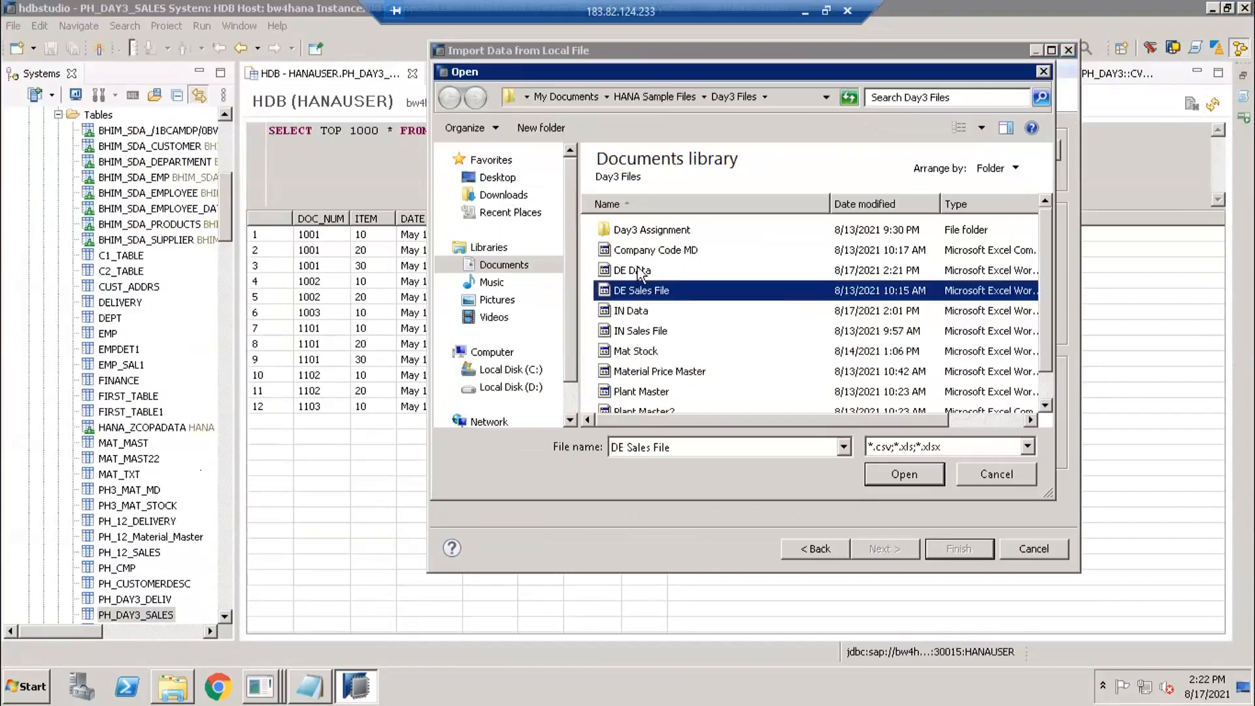
{"action": "left_click", "coordinate": [640, 270]}
{"action": "left_click", "coordinate": [890, 468]}
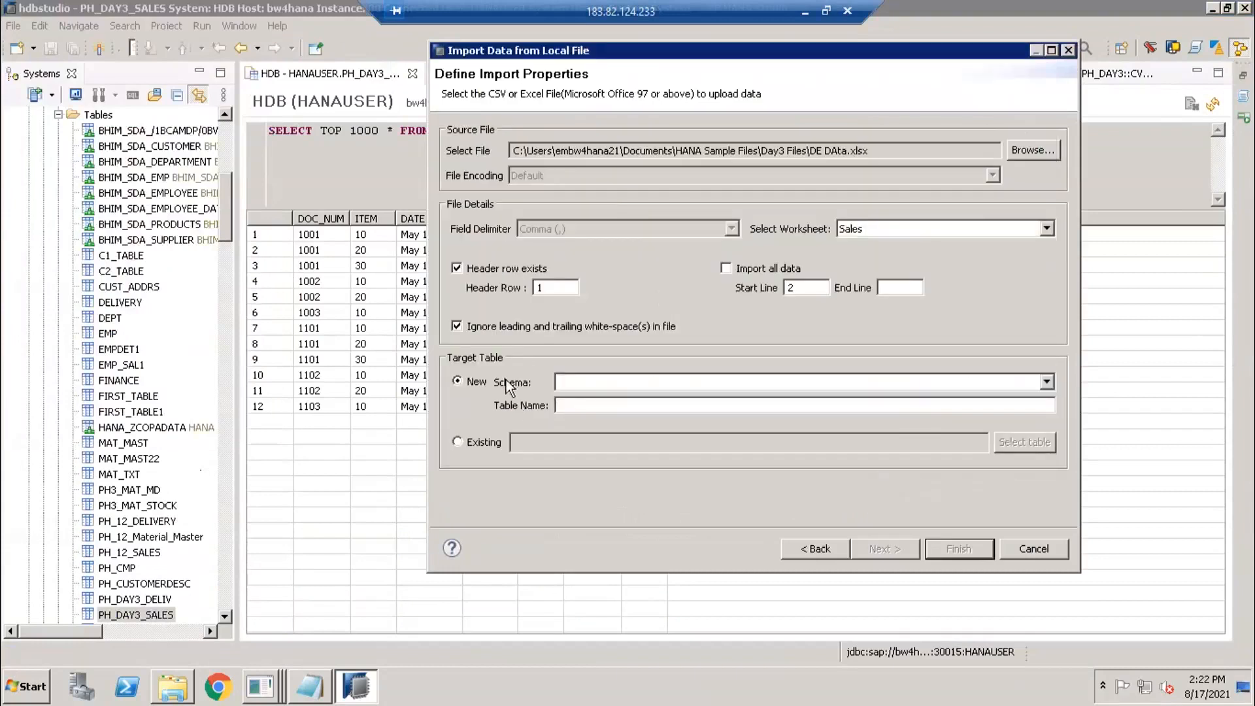
{"action": "left_click", "coordinate": [860, 230]}
{"action": "left_click", "coordinate": [875, 258]}
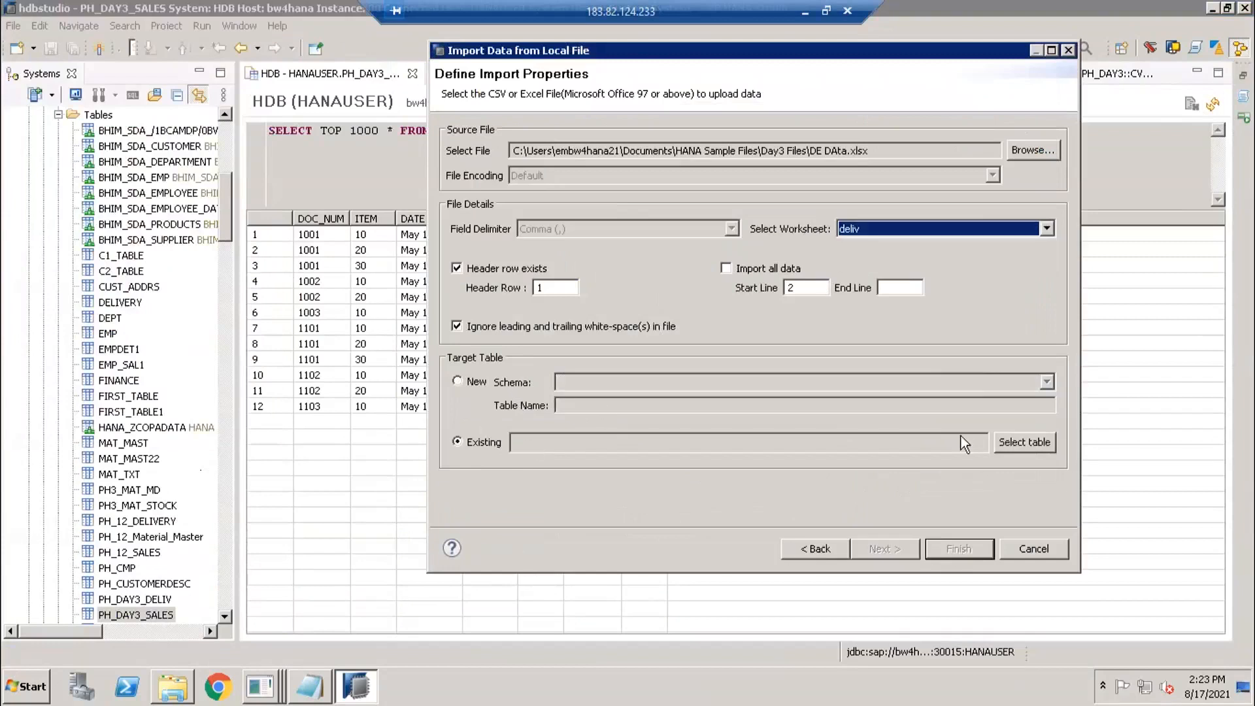
Set the existing table PH_DAY3_DELIV in the HANAUSER schema as the import's target table.
{"action": "left_click", "coordinate": [1012, 443]}
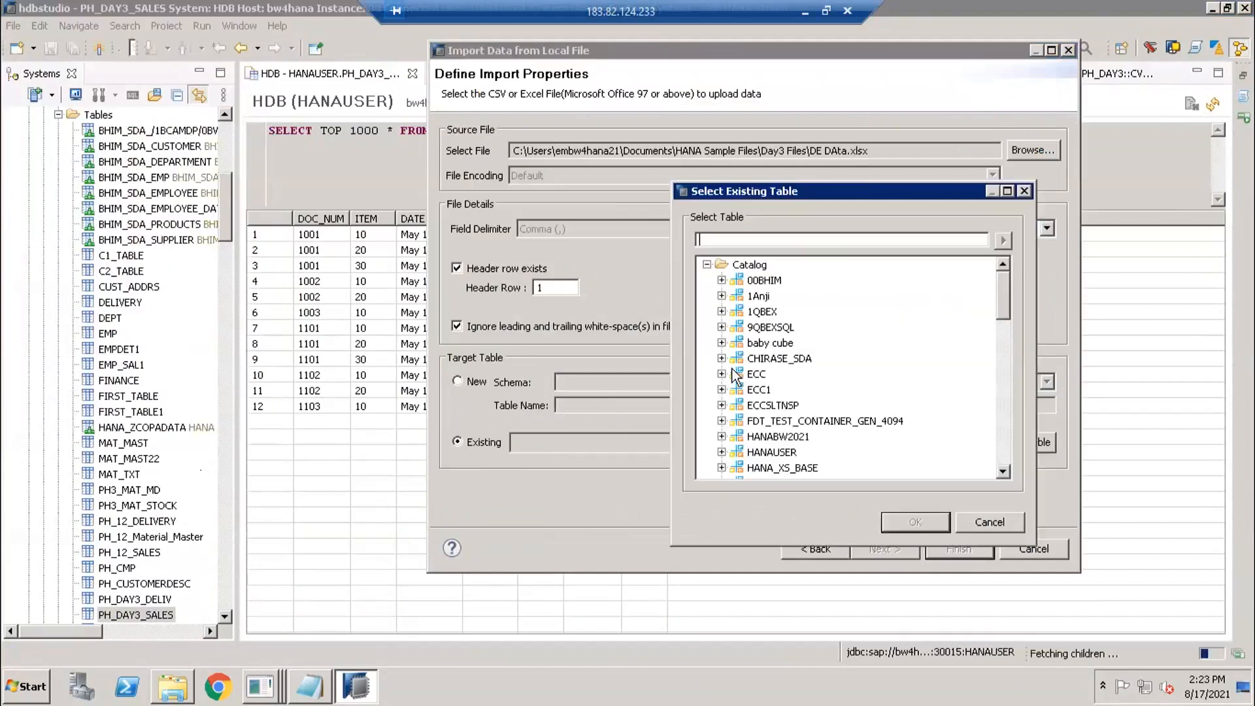
{"action": "left_click", "coordinate": [722, 452]}
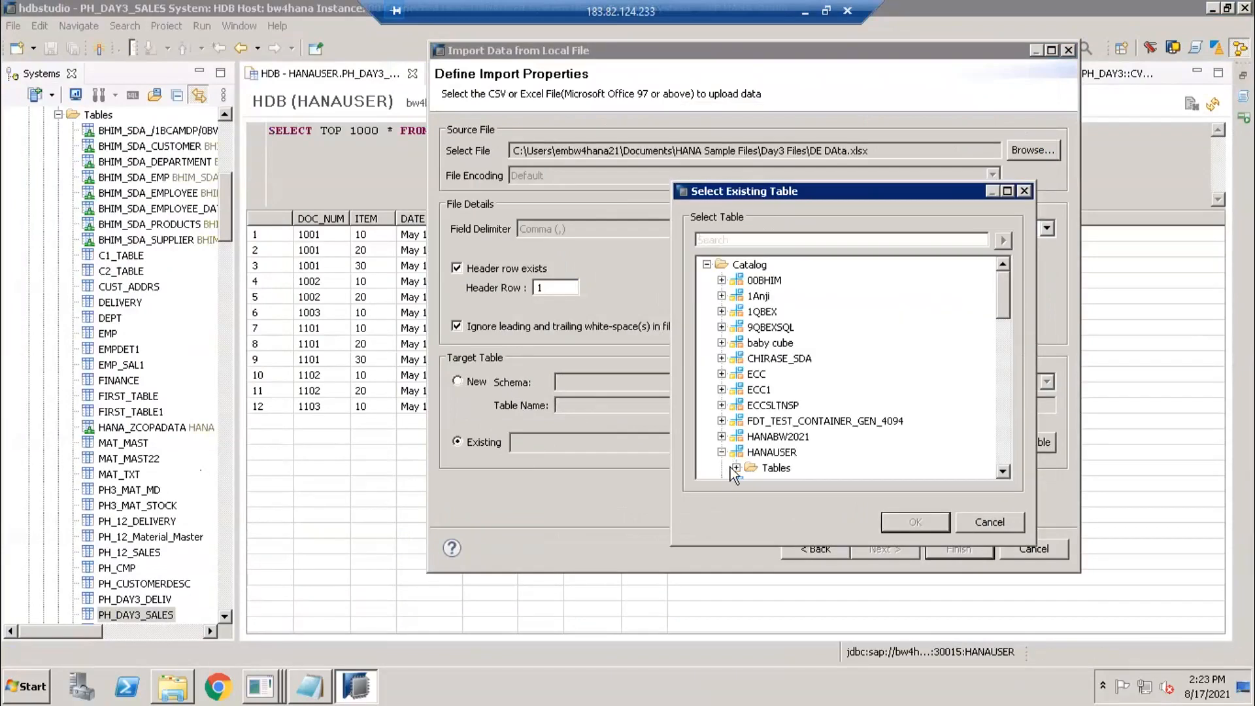
{"action": "scroll", "coordinate": [795, 455], "scroll_direction": "down", "scroll_amount": 6}
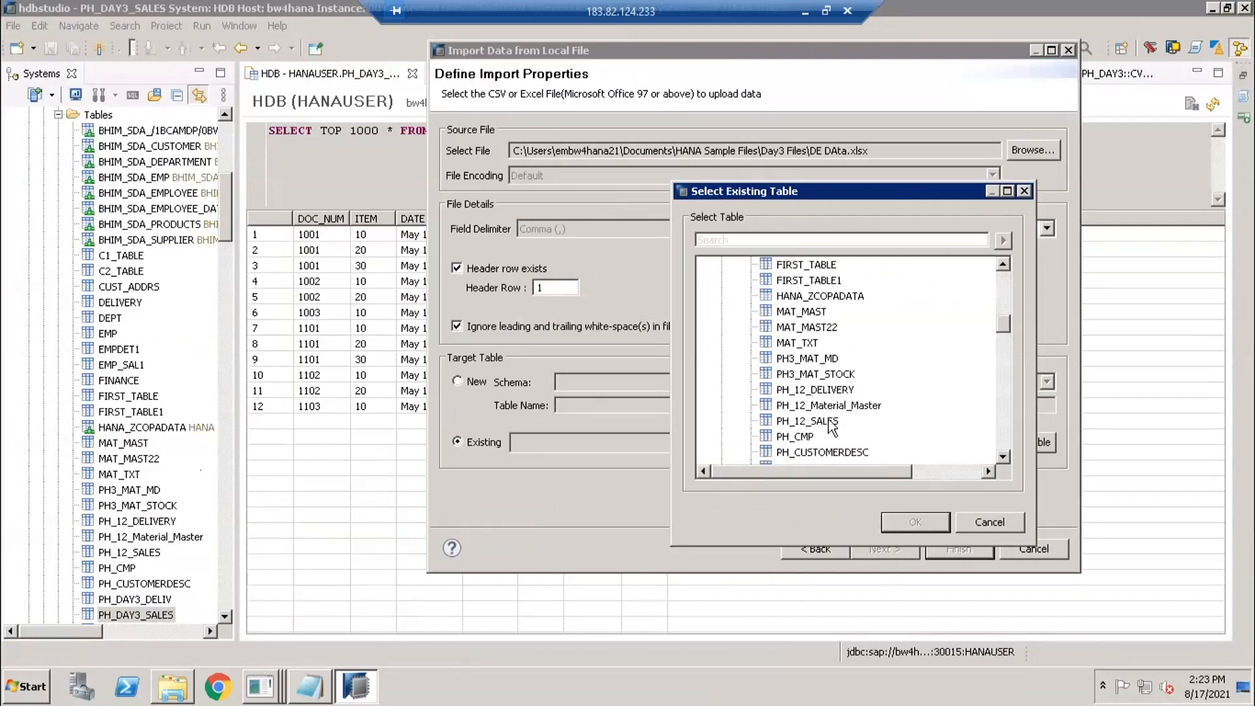
{"action": "scroll", "coordinate": [825, 396], "scroll_direction": "down", "scroll_amount": 2}
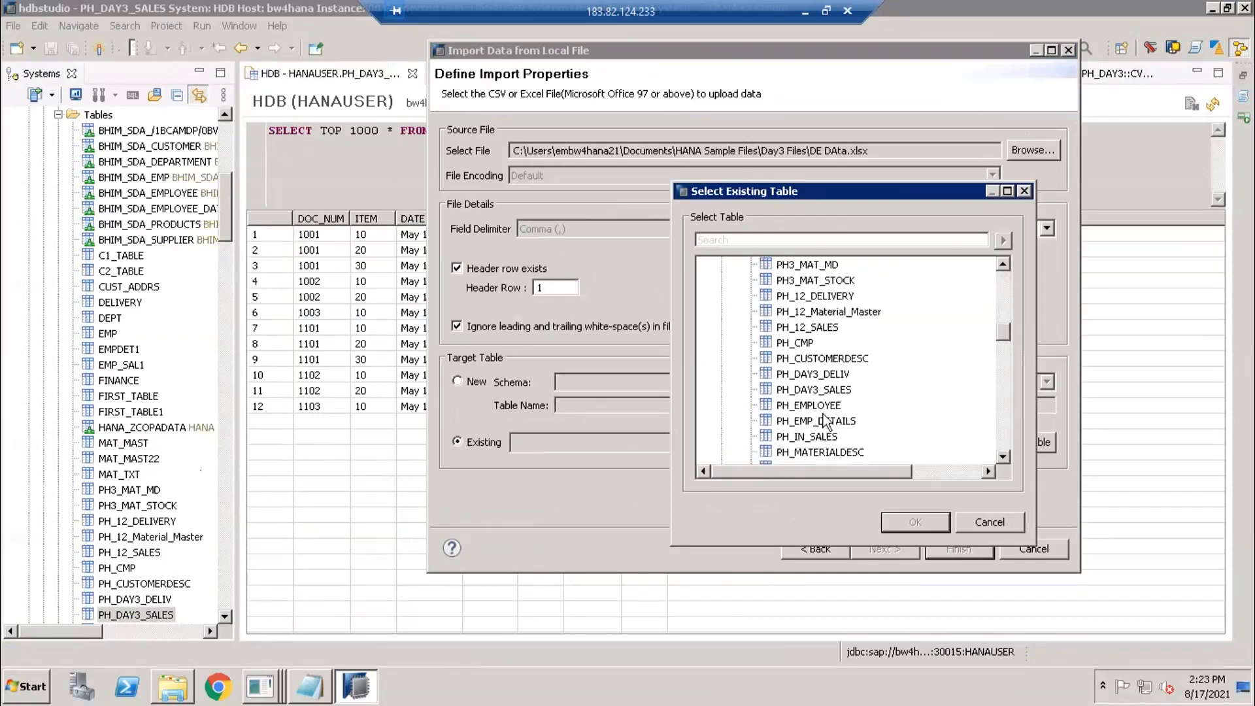
{"action": "left_click", "coordinate": [825, 375]}
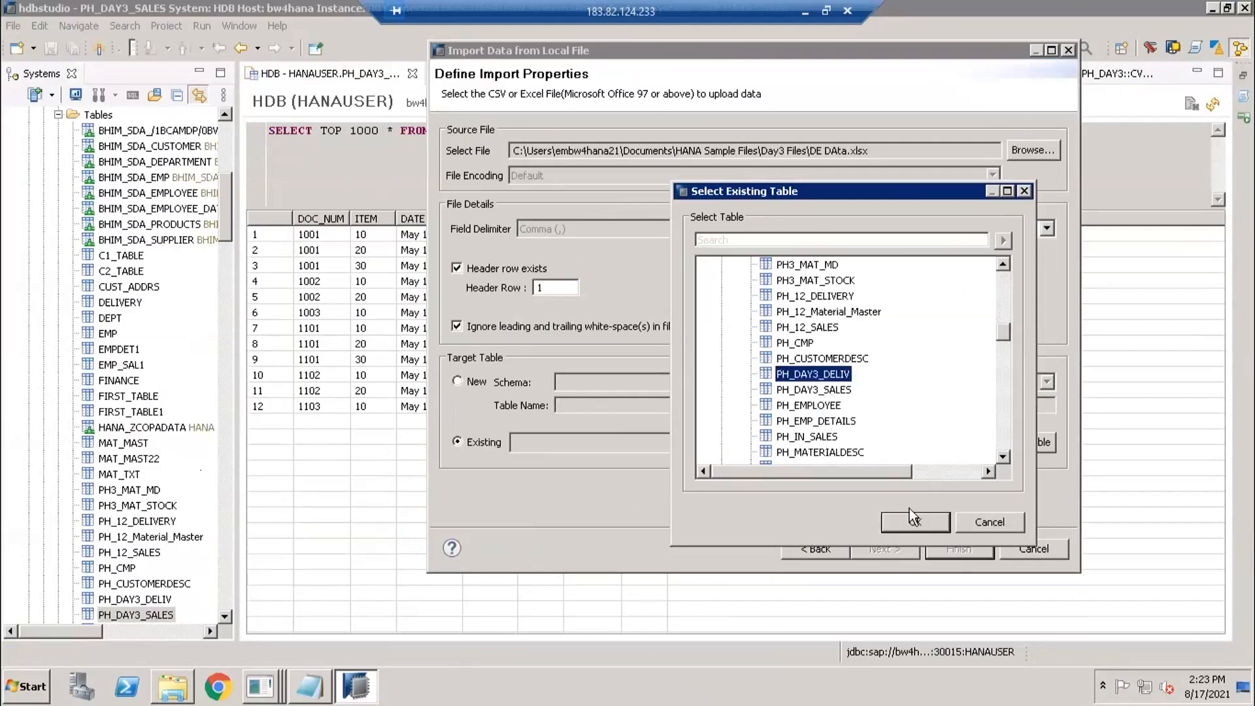
{"action": "left_click", "coordinate": [912, 520]}
Map the delivery source columns one to one to the target table and run the import.
{"action": "left_click", "coordinate": [872, 543]}
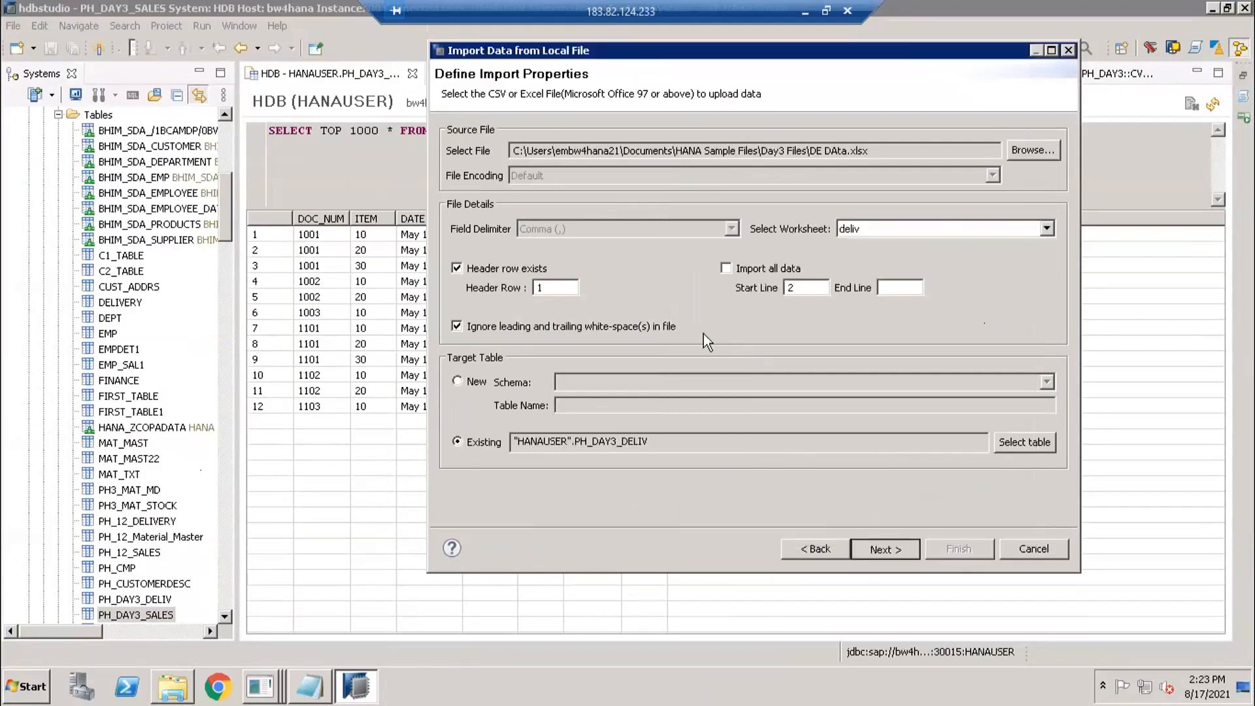
{"action": "left_click", "coordinate": [649, 140]}
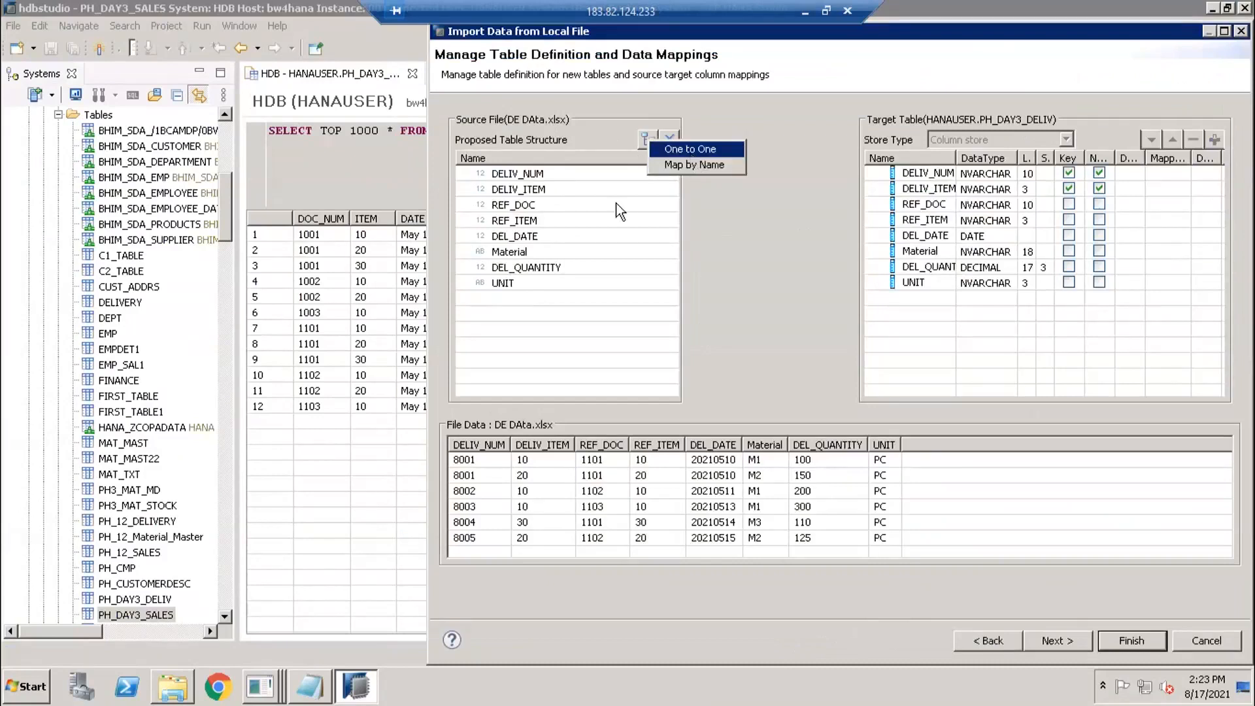
{"action": "left_click", "coordinate": [690, 153]}
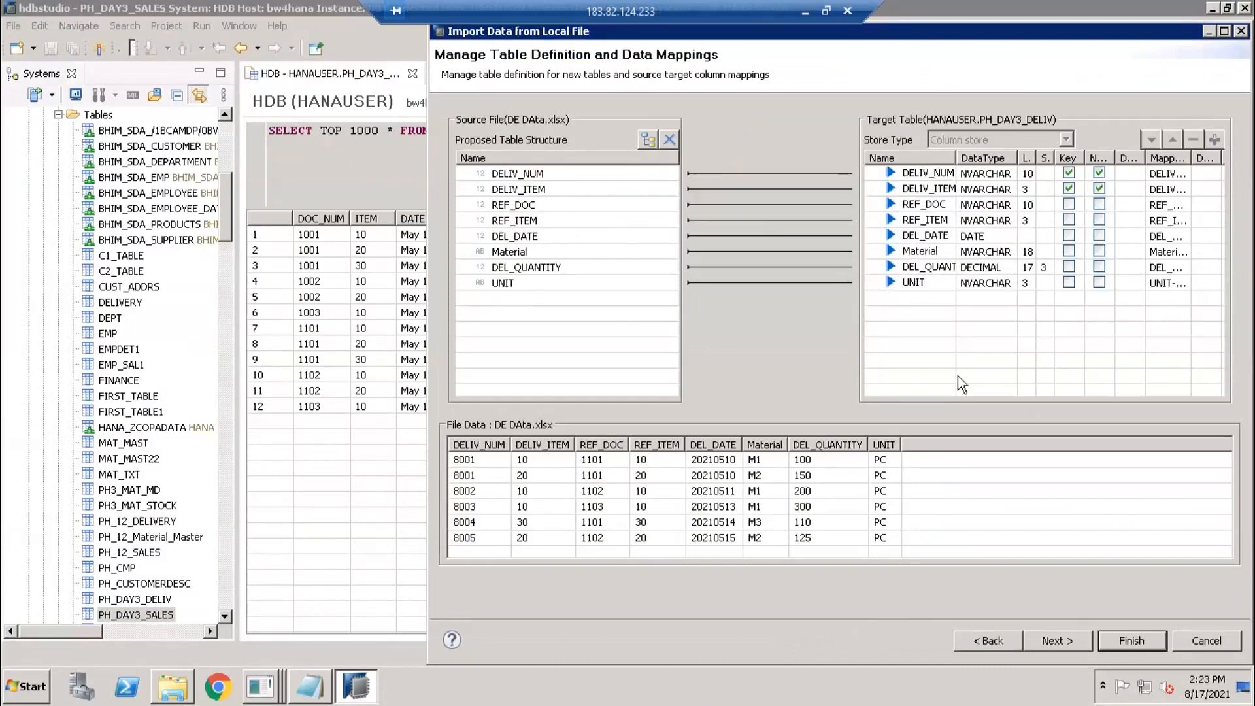
{"action": "left_click", "coordinate": [1034, 638]}
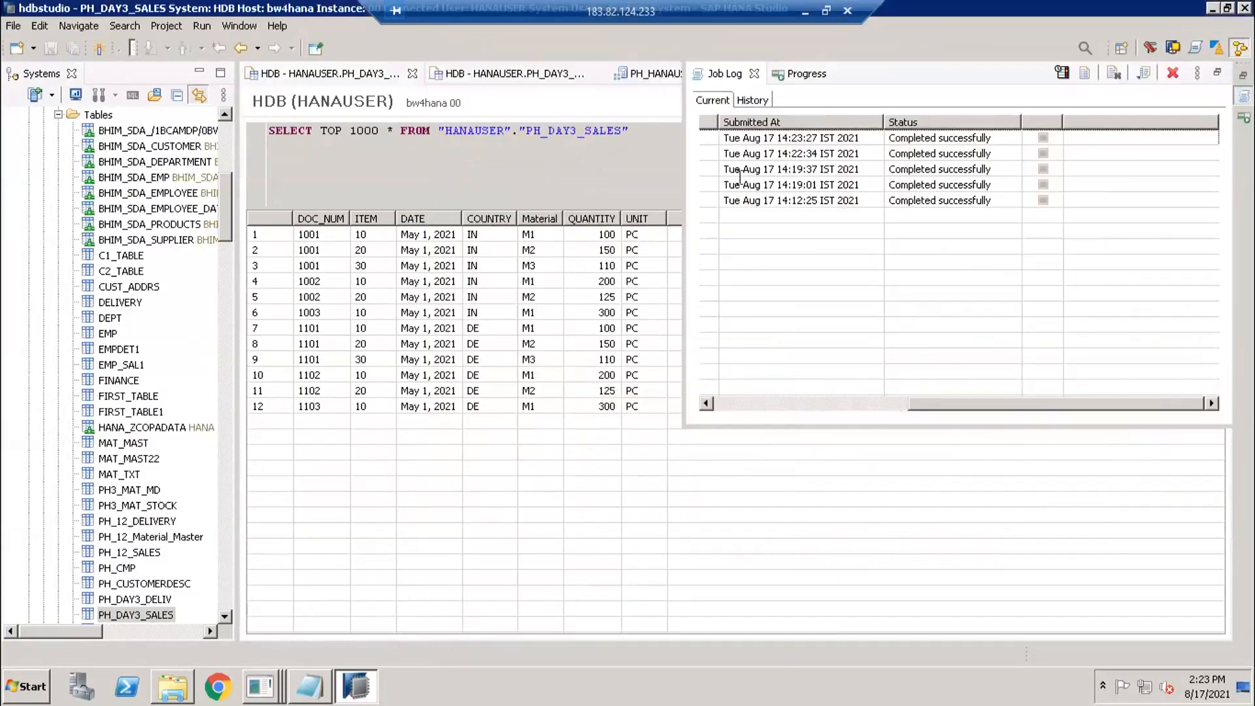
Refresh the data preview of PH_DAY3_DELIV and check the imported delivery rows.
{"action": "left_click", "coordinate": [468, 72]}
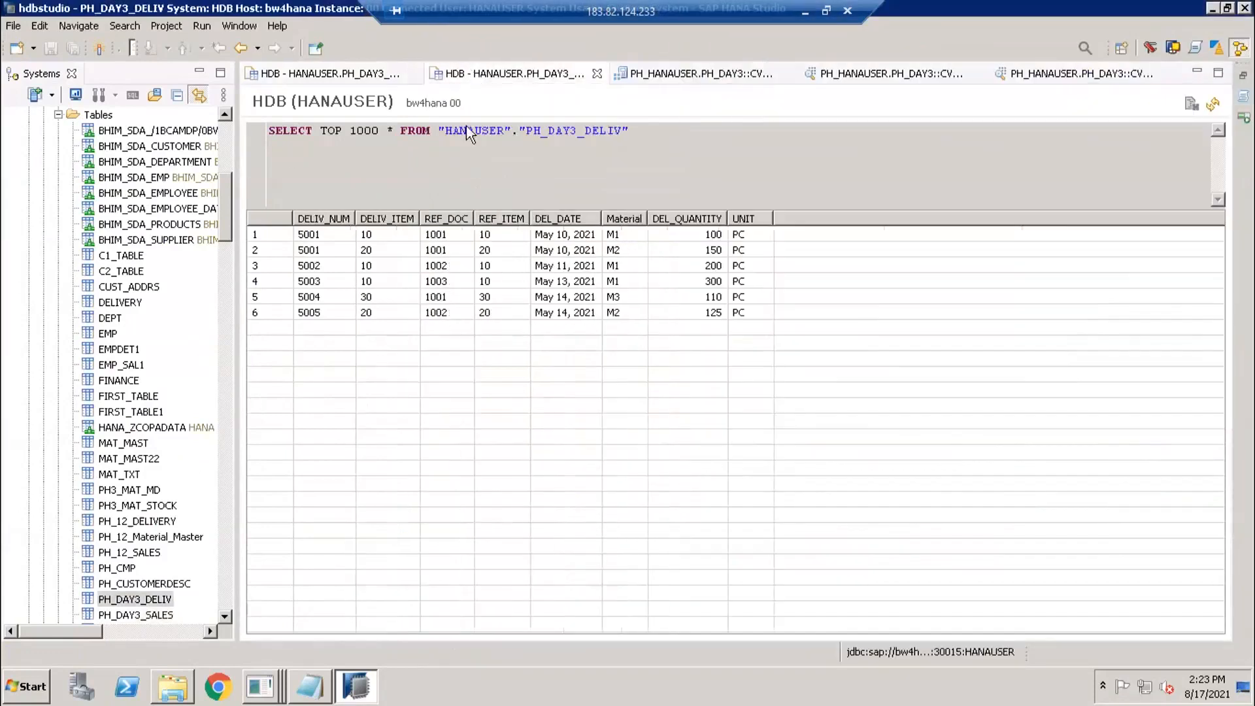
{"action": "left_click", "coordinate": [1211, 107]}
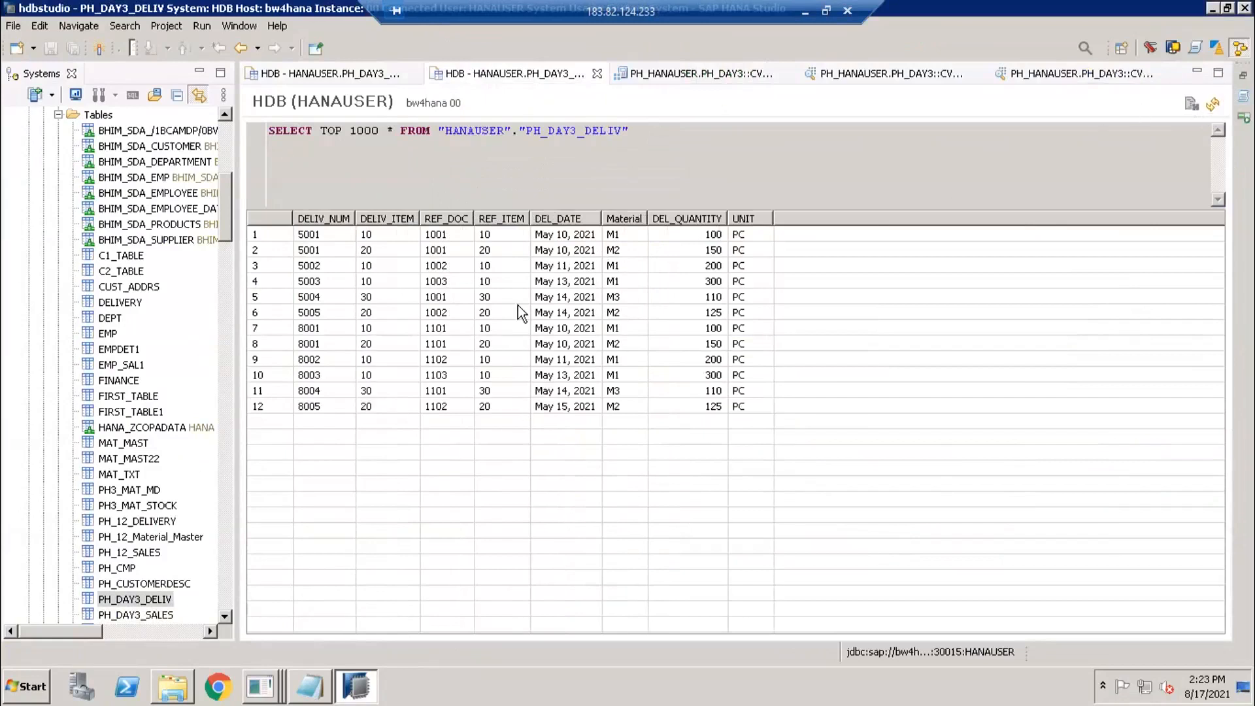
{"action": "left_click", "coordinate": [500, 343]}
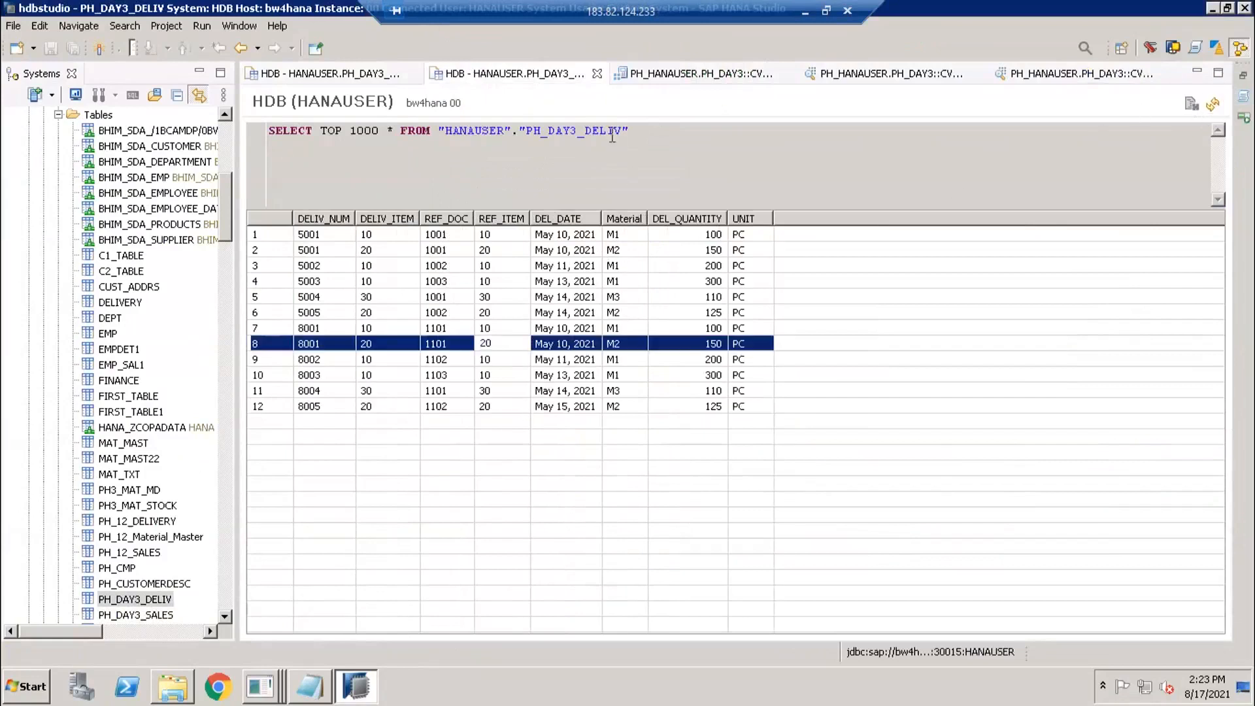
Collapse the HANAUSER schema and expand the calculation views of the PH_DAY3 package under PH_HANAUSER in the Content tree.
{"action": "left_click", "coordinate": [653, 81]}
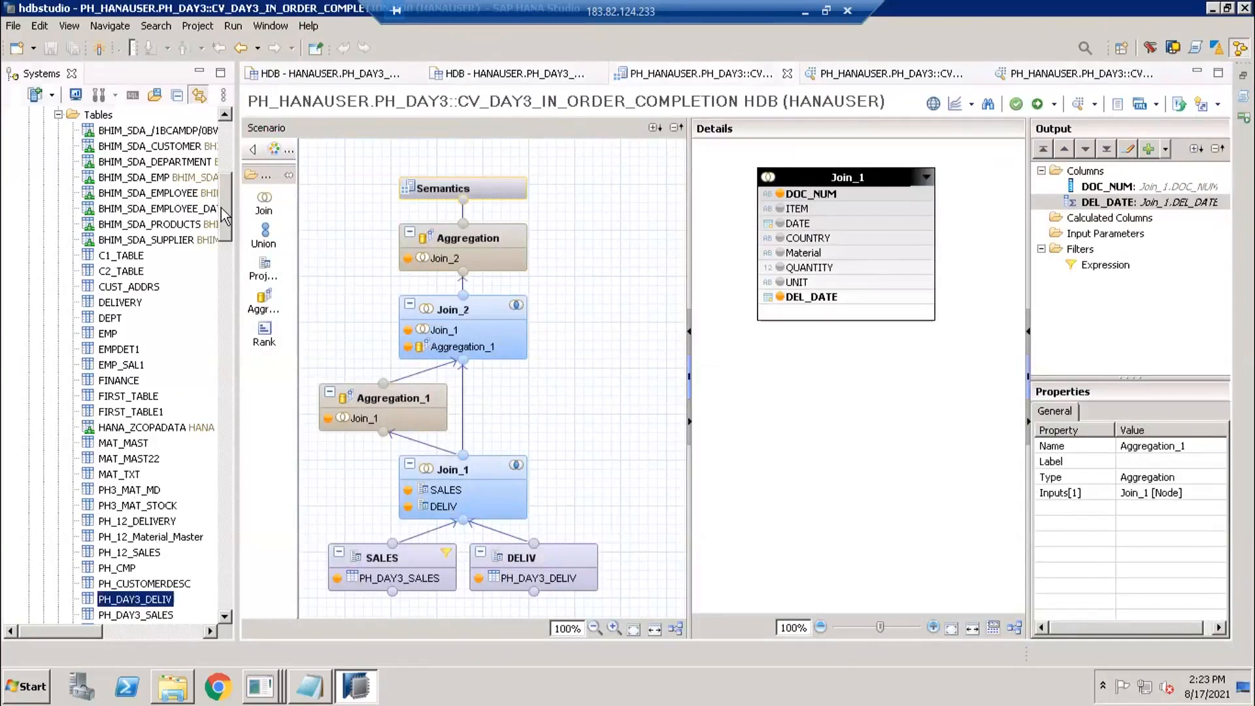
{"action": "scroll", "coordinate": [85, 318], "scroll_direction": "up", "scroll_amount": 5}
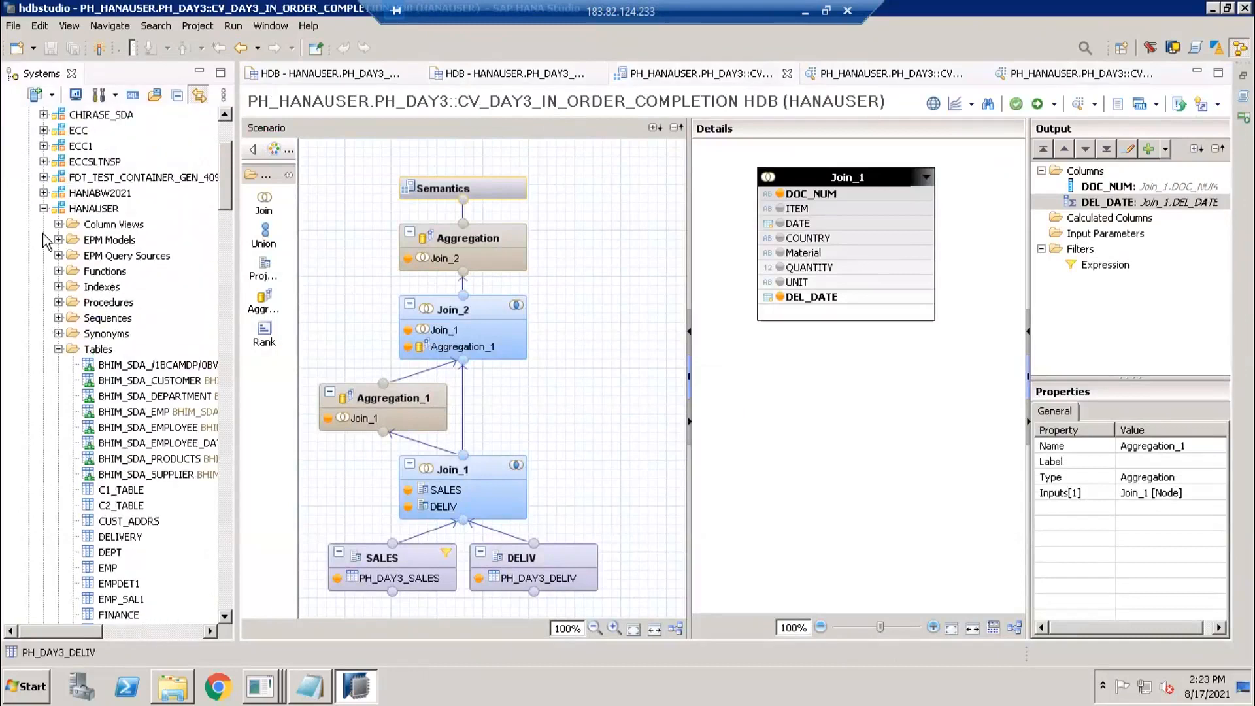
{"action": "left_click", "coordinate": [44, 208]}
{"action": "scroll", "coordinate": [26, 196], "scroll_direction": "up", "scroll_amount": 5}
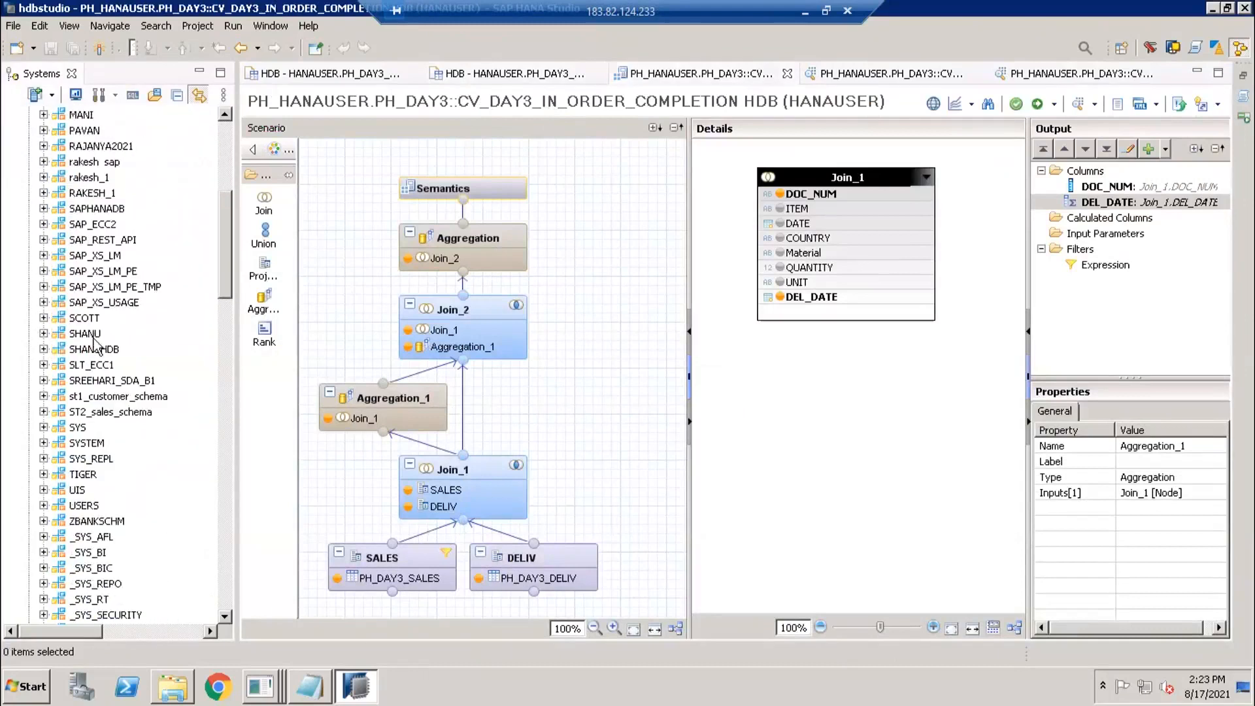
{"action": "left_click", "coordinate": [28, 145]}
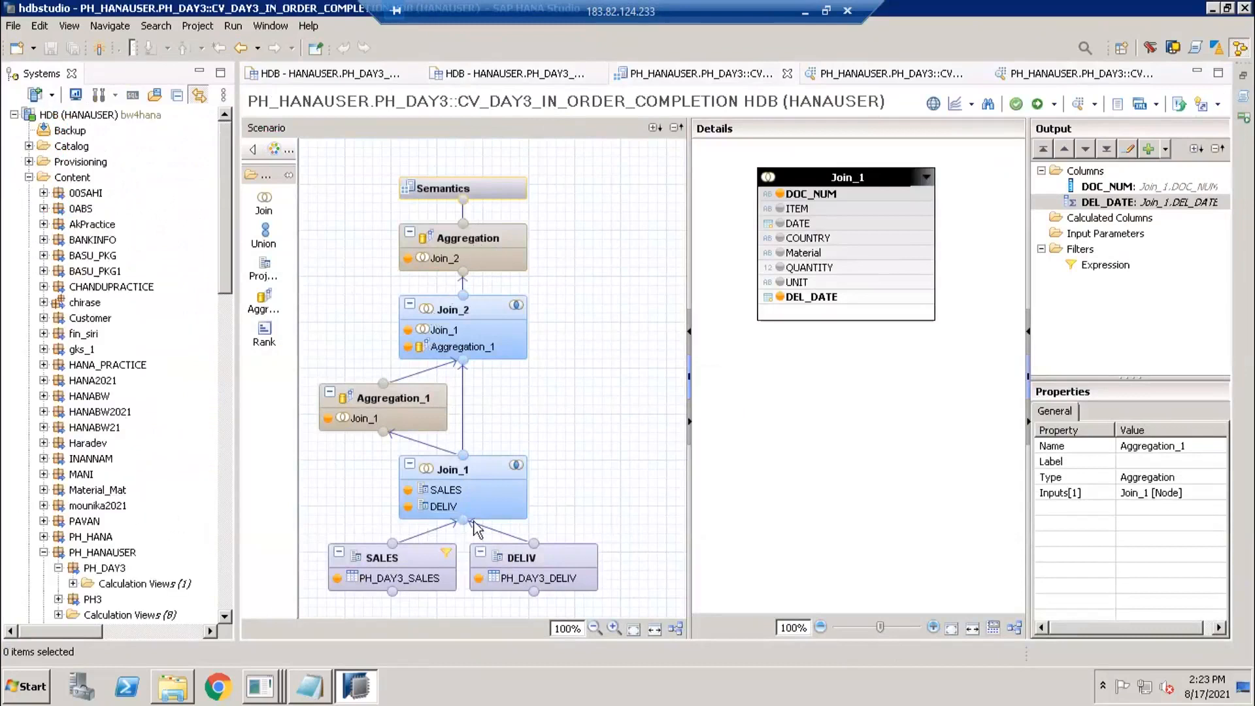
{"action": "scroll", "coordinate": [140, 529], "scroll_direction": "down", "scroll_amount": 5}
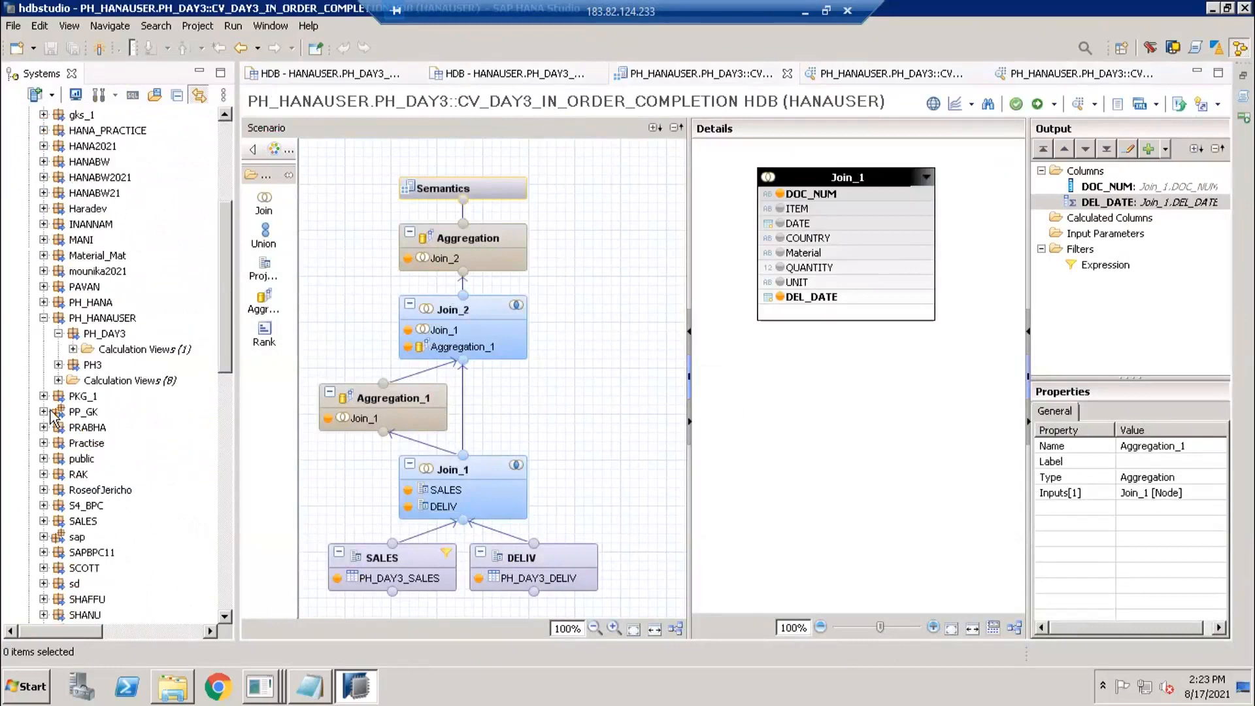
{"action": "left_click", "coordinate": [73, 349]}
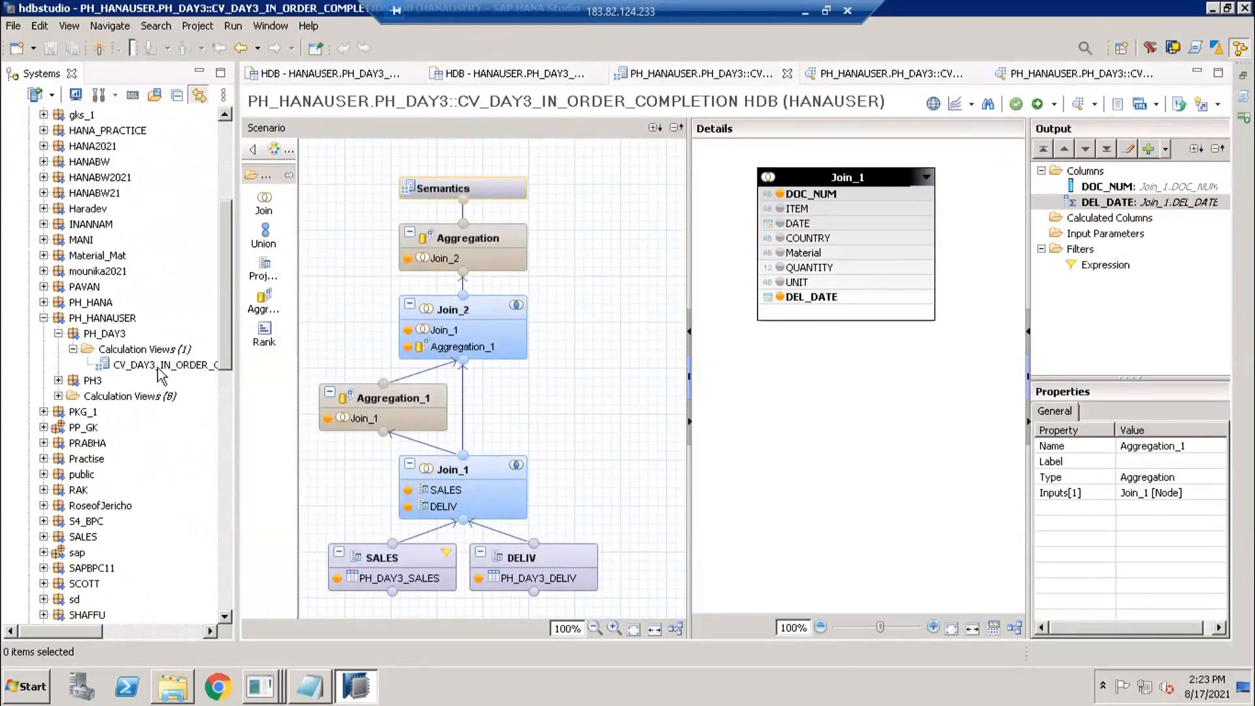
Copy the calculation view CV_DAY3_IN_ORDER_COMPLETION and paste it into the calculation views of the PH_DAY3 package.
{"action": "right_click", "coordinate": [161, 370]}
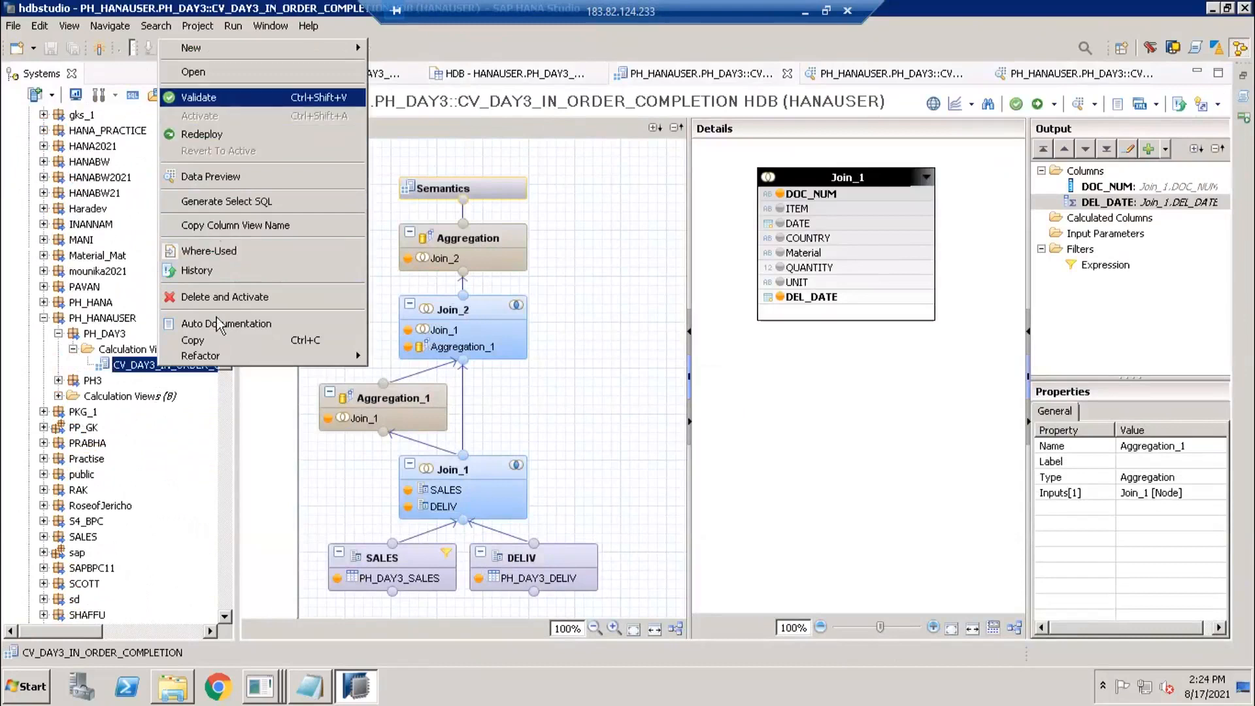
{"action": "left_click", "coordinate": [134, 353]}
{"action": "right_click", "coordinate": [134, 352]}
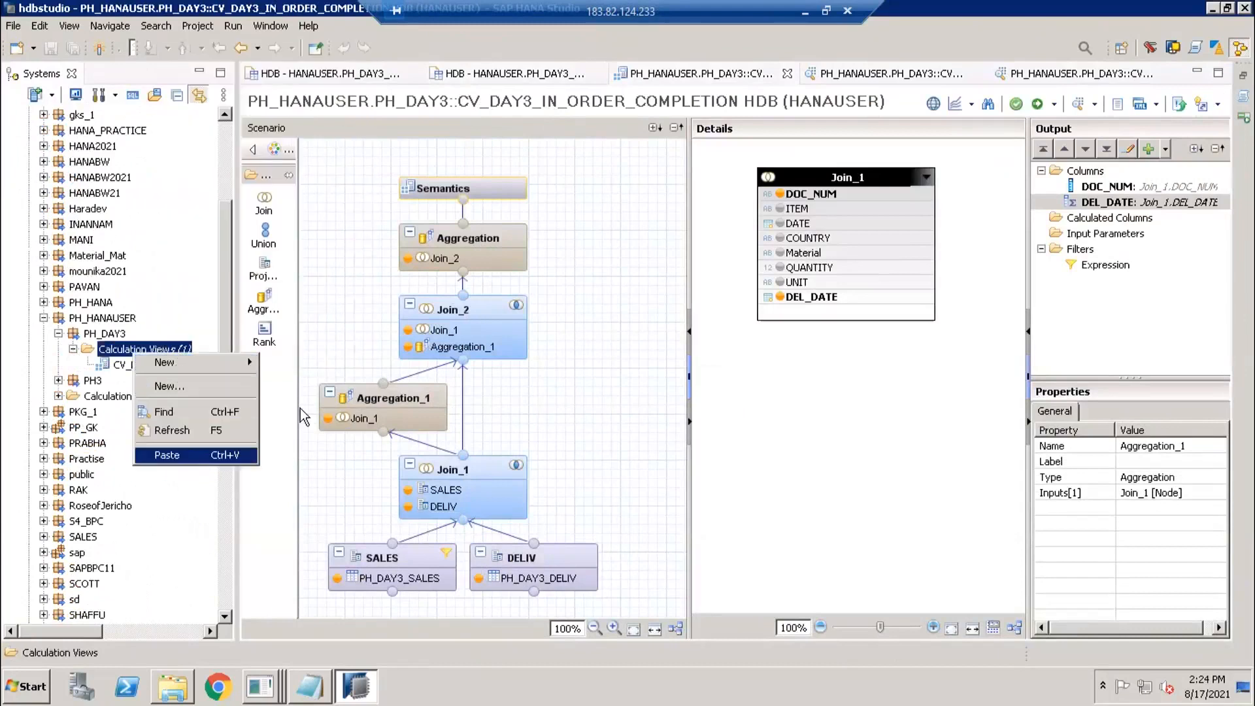
{"action": "left_click", "coordinate": [196, 456]}
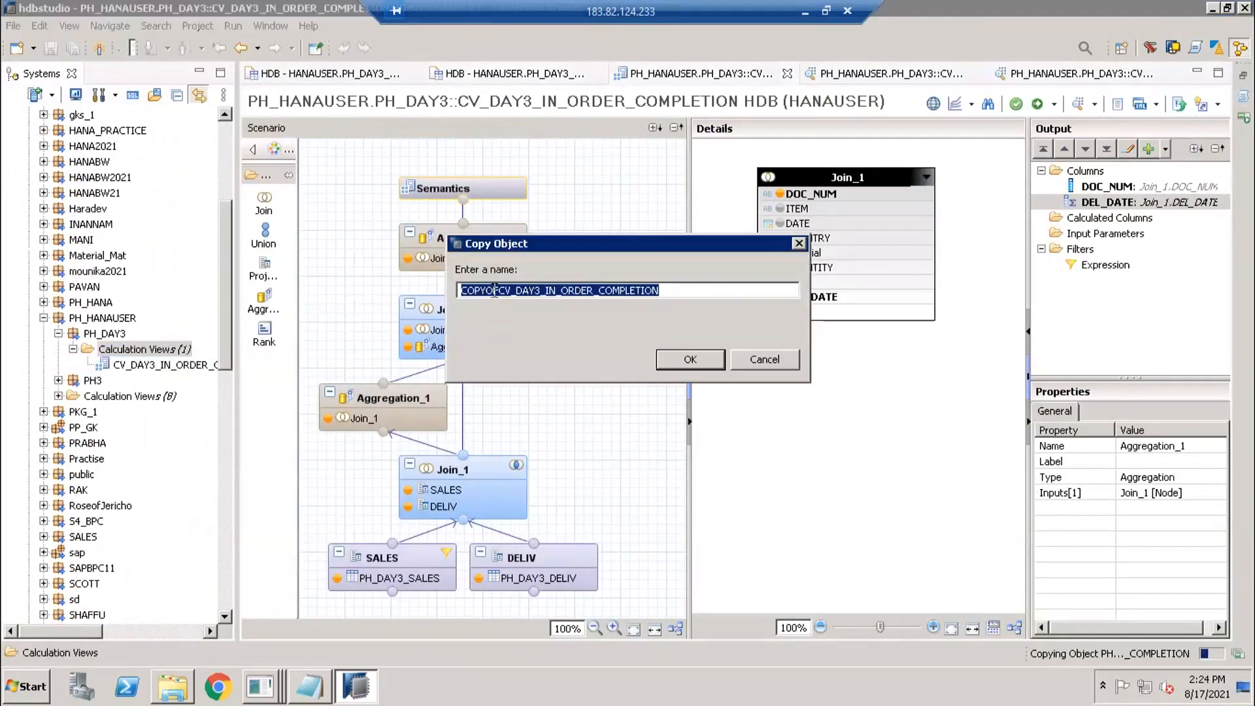
Name the copied calculation view CV_DAY3_DE_ORDER_COMPLETION and complete the copy.
{"action": "left_click_drag", "start_coordinate": [492, 290], "coordinate": [389, 294]}
{"action": "key", "text": "Delete"}
{"action": "key", "text": "Delete"}
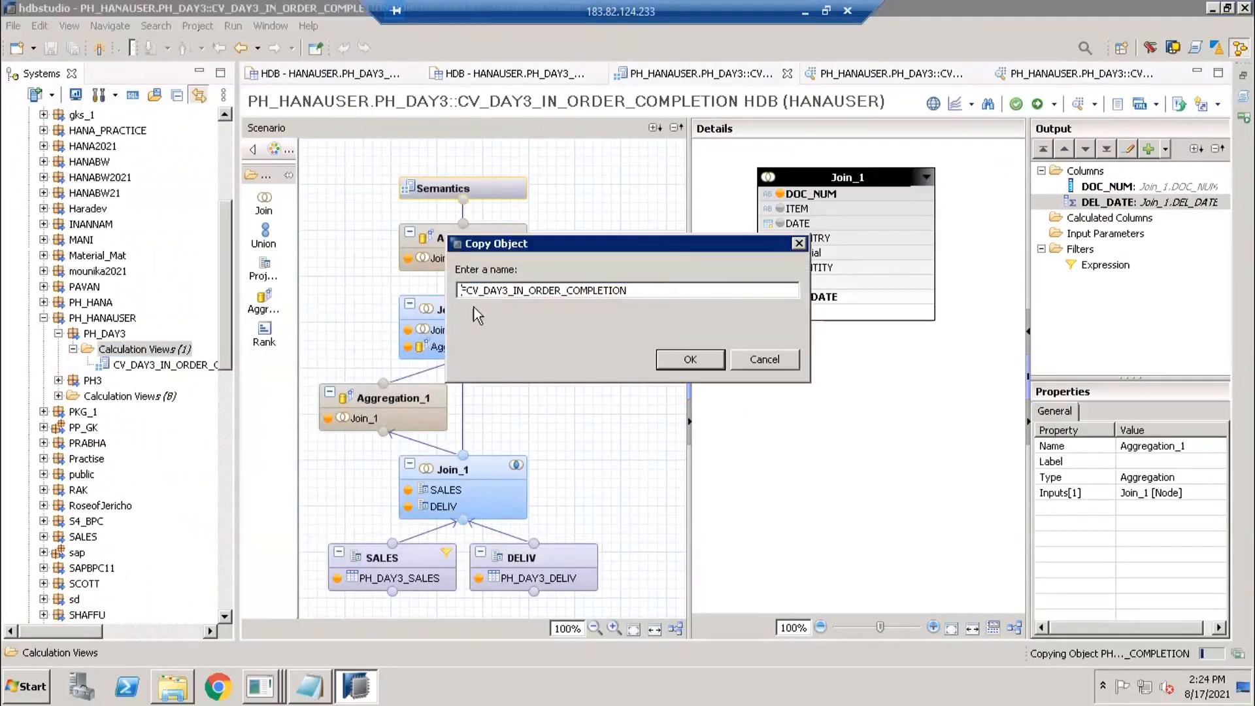
{"action": "key", "text": "Right"}
{"action": "key", "text": "Right"}
{"action": "key", "text": "Right"}
{"action": "key", "text": "Right"}
{"action": "key", "text": "Right"}
{"action": "key", "text": "Right"}
{"action": "key", "text": "Right"}
{"action": "key", "text": "Right"}
{"action": "key", "text": "Right"}
{"action": "key", "text": "Right"}
{"action": "key", "text": "BackSpace"}
{"action": "key", "text": "BackSpace"}
{"action": "type", "text": "DE"}
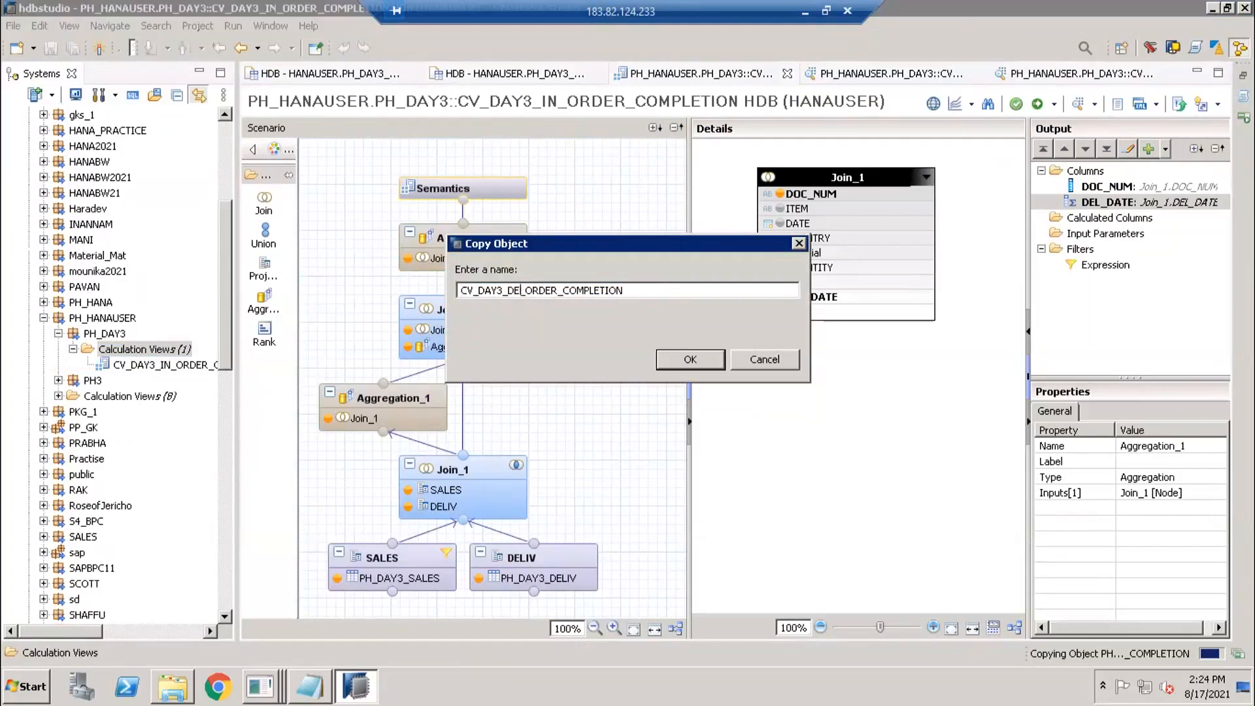
{"action": "left_click", "coordinate": [690, 360]}
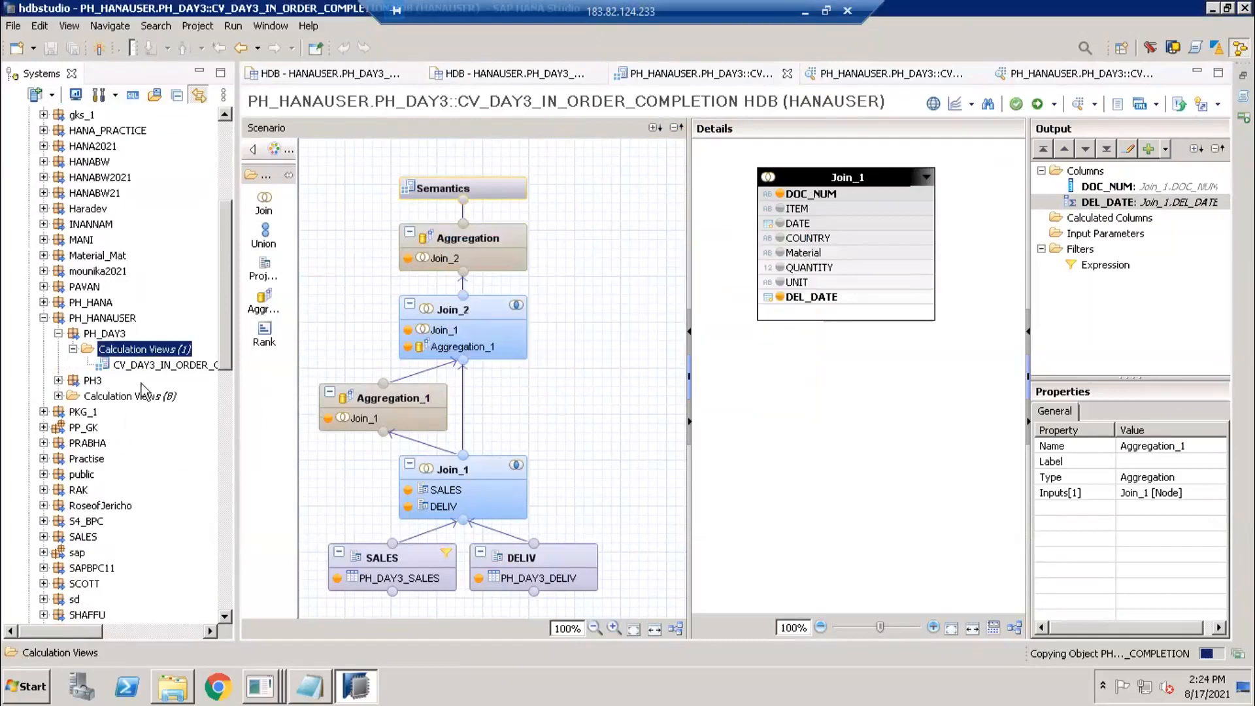
{"action": "left_click", "coordinate": [784, 347]}
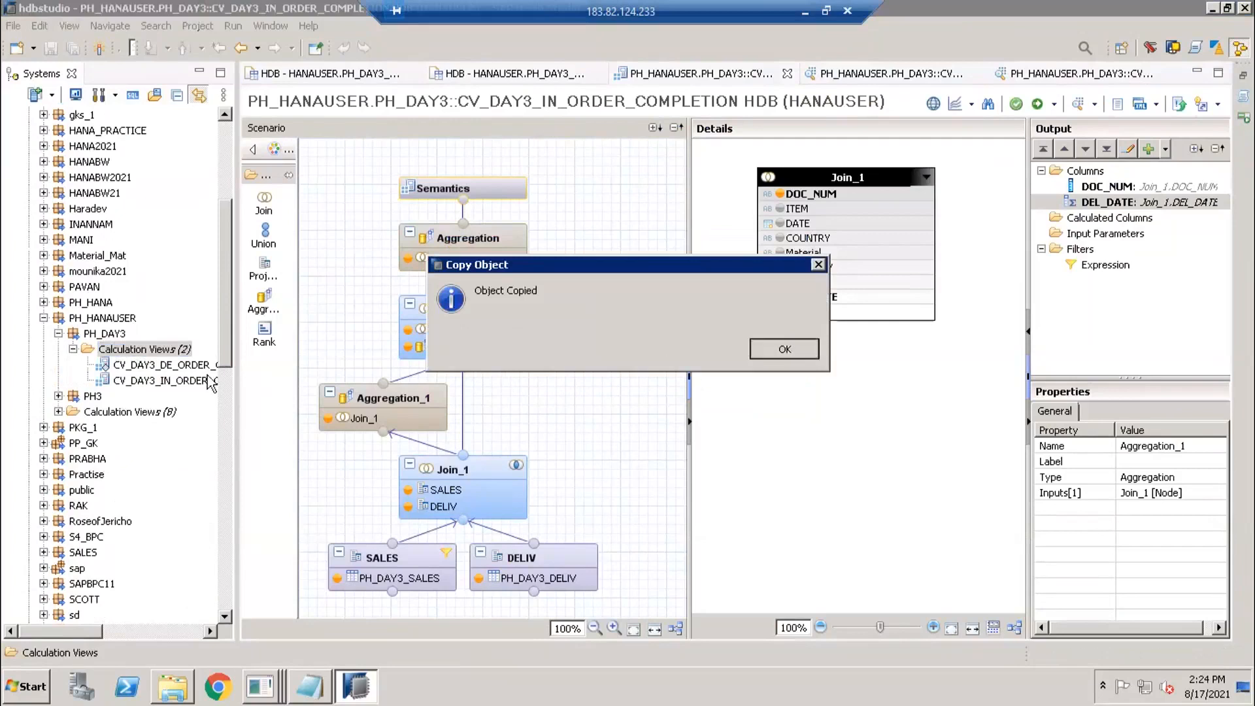
Open the calculation view CV_DAY3_DE_ORDER_COMPLETION and review the source columns of its SALES and DELIV projections.
{"action": "left_click", "coordinate": [136, 367]}
{"action": "double_click", "coordinate": [137, 367]}
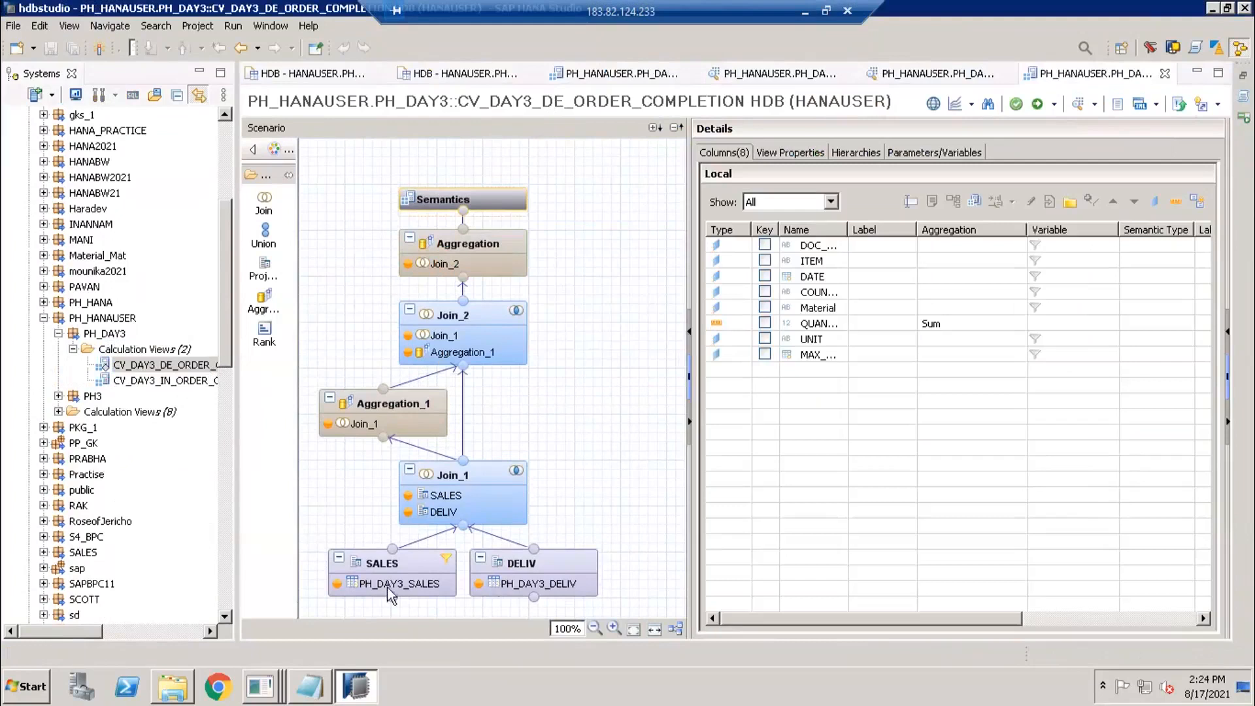
{"action": "left_click", "coordinate": [404, 566]}
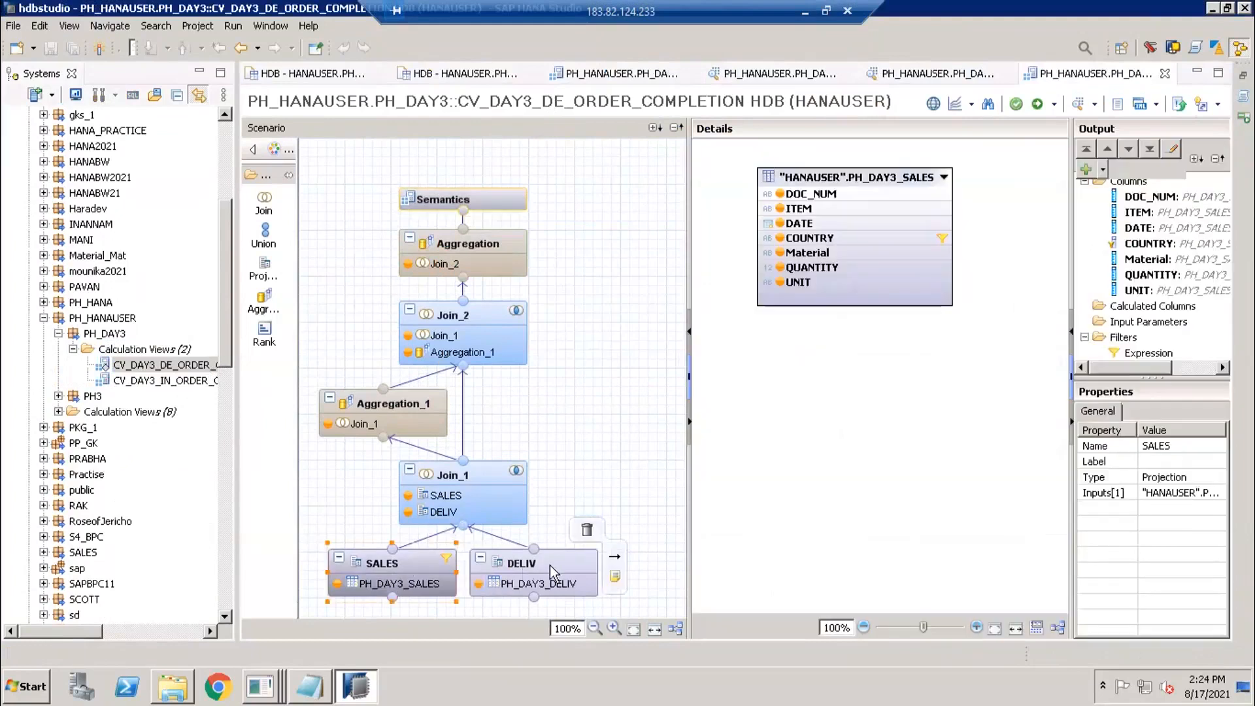
{"action": "left_click", "coordinate": [550, 564]}
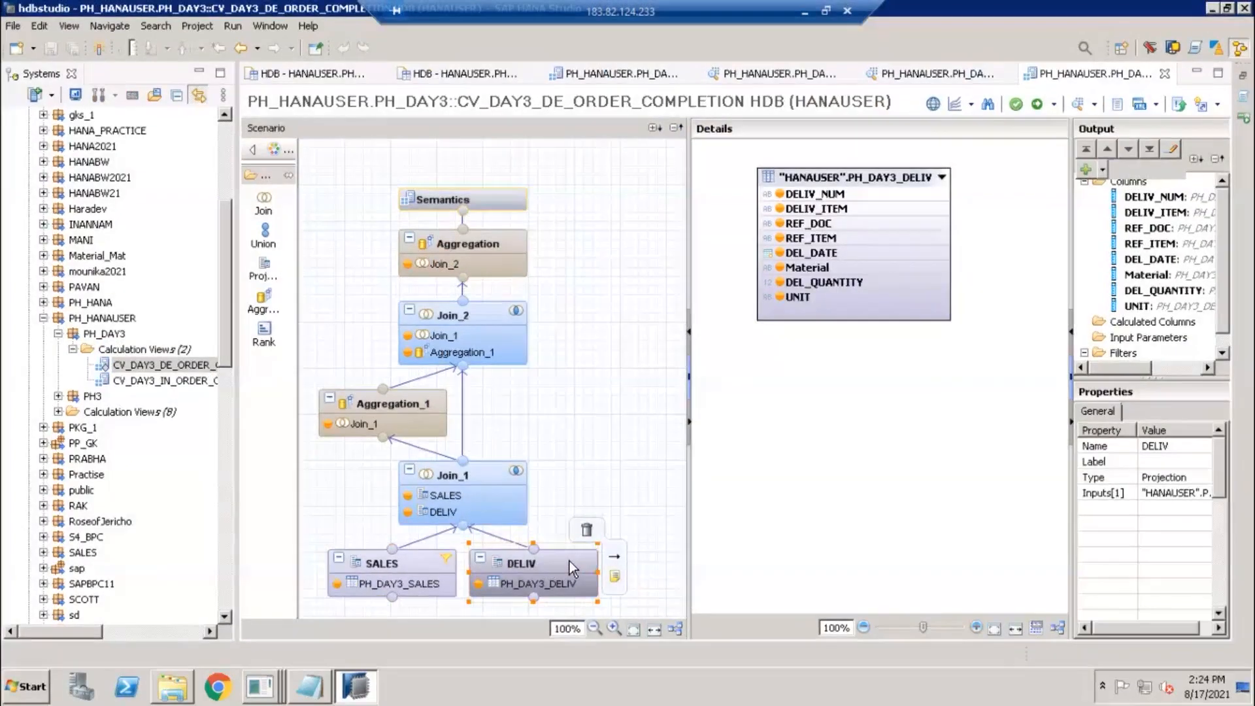
{"action": "left_click", "coordinate": [570, 561]}
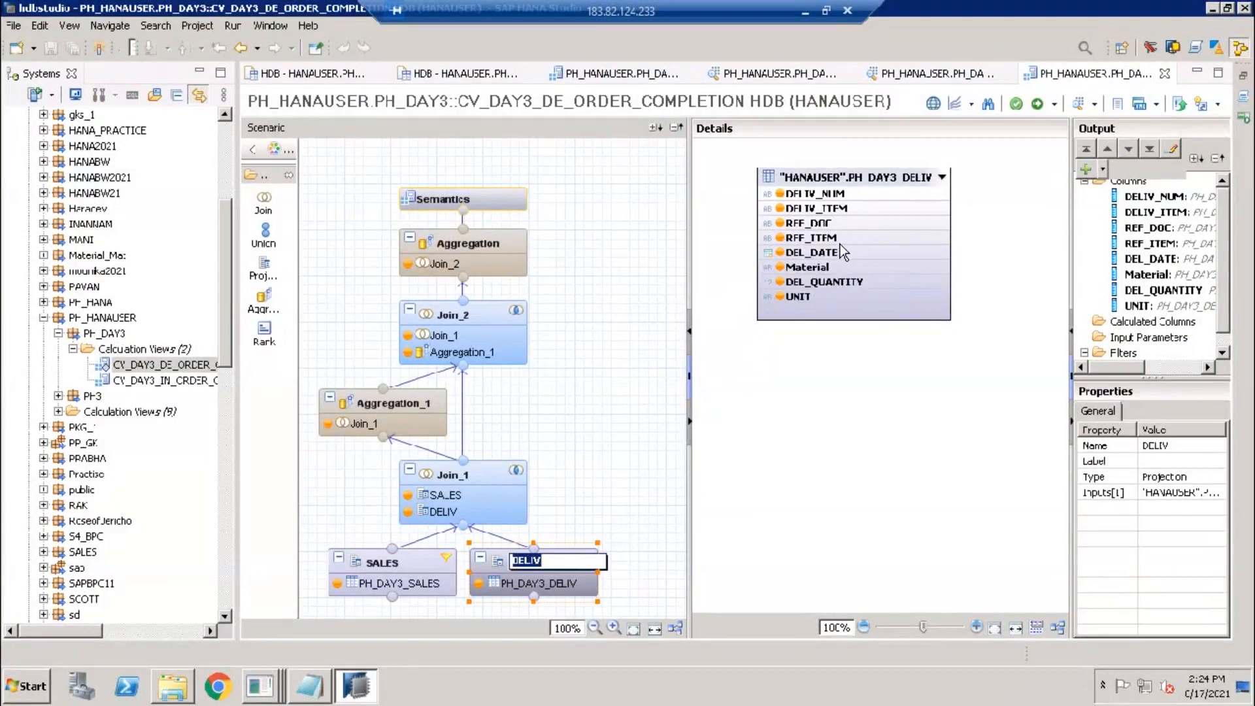
{"action": "mouse_move", "coordinate": [844, 240]}
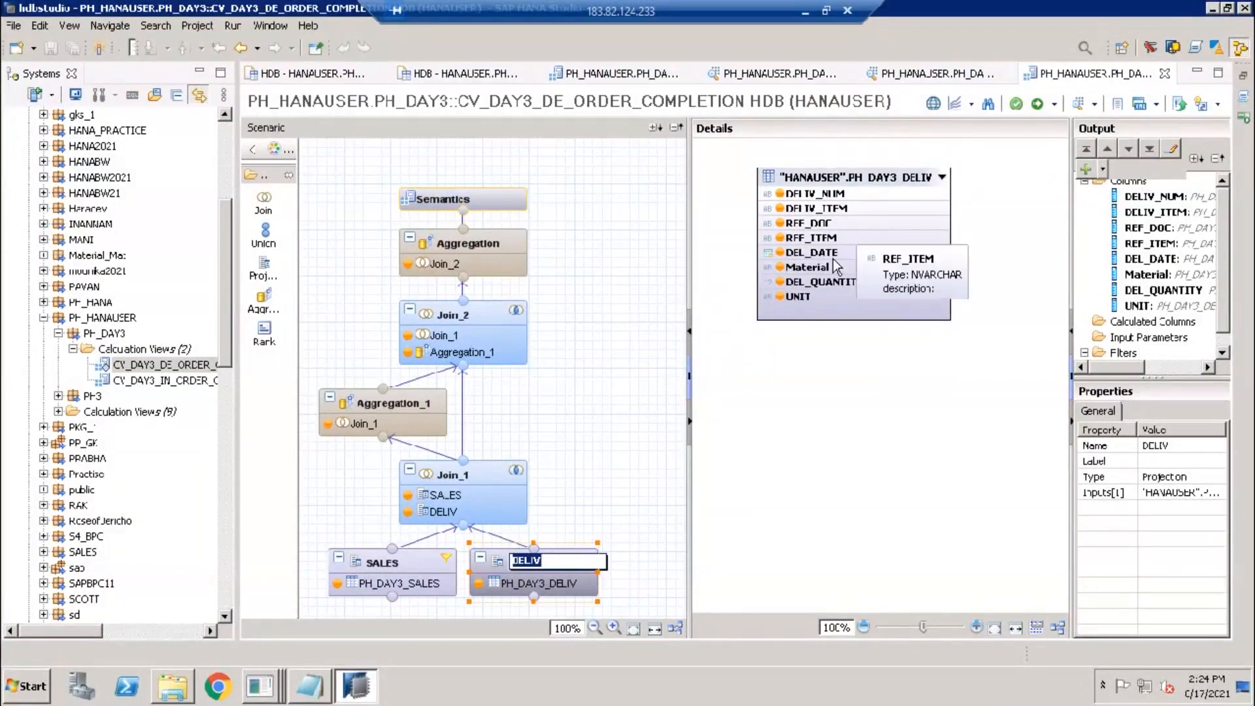
{"action": "left_click", "coordinate": [568, 486]}
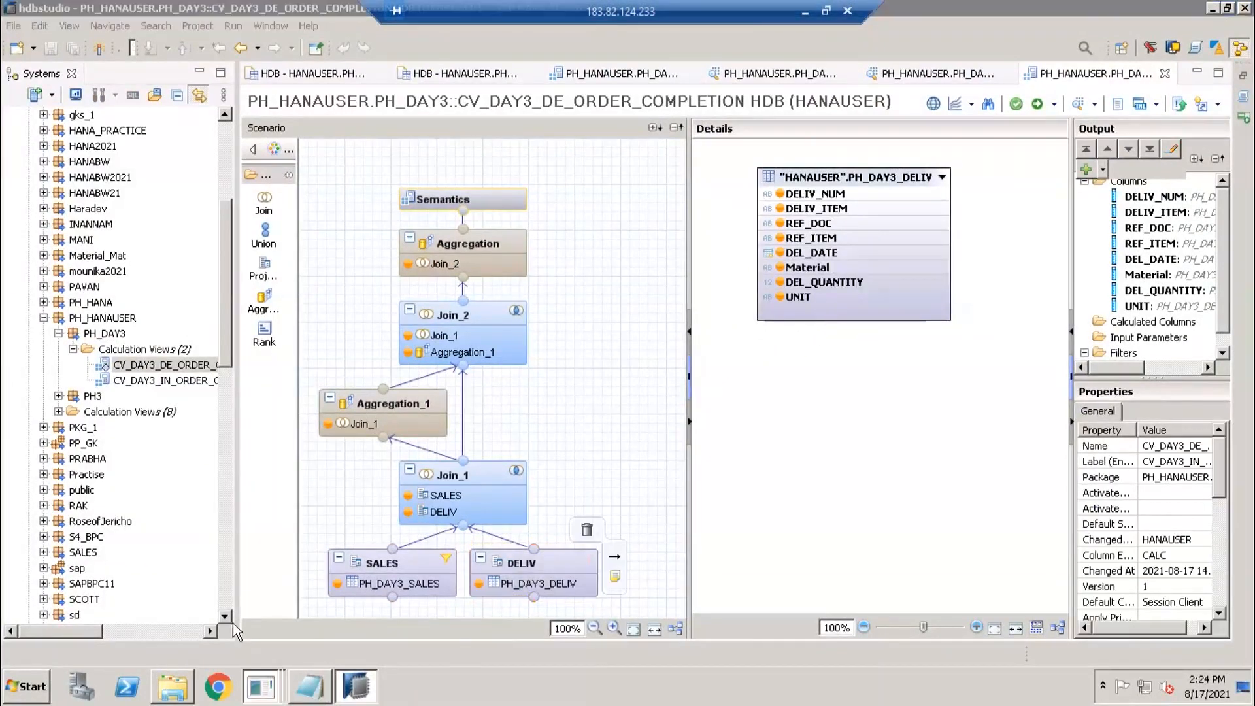
Examine the reference item and delivery date columns on the Deliv worksheet in Excel, and return to HANA Studio.
{"action": "left_click", "coordinate": [258, 687]}
{"action": "left_click", "coordinate": [182, 645]}
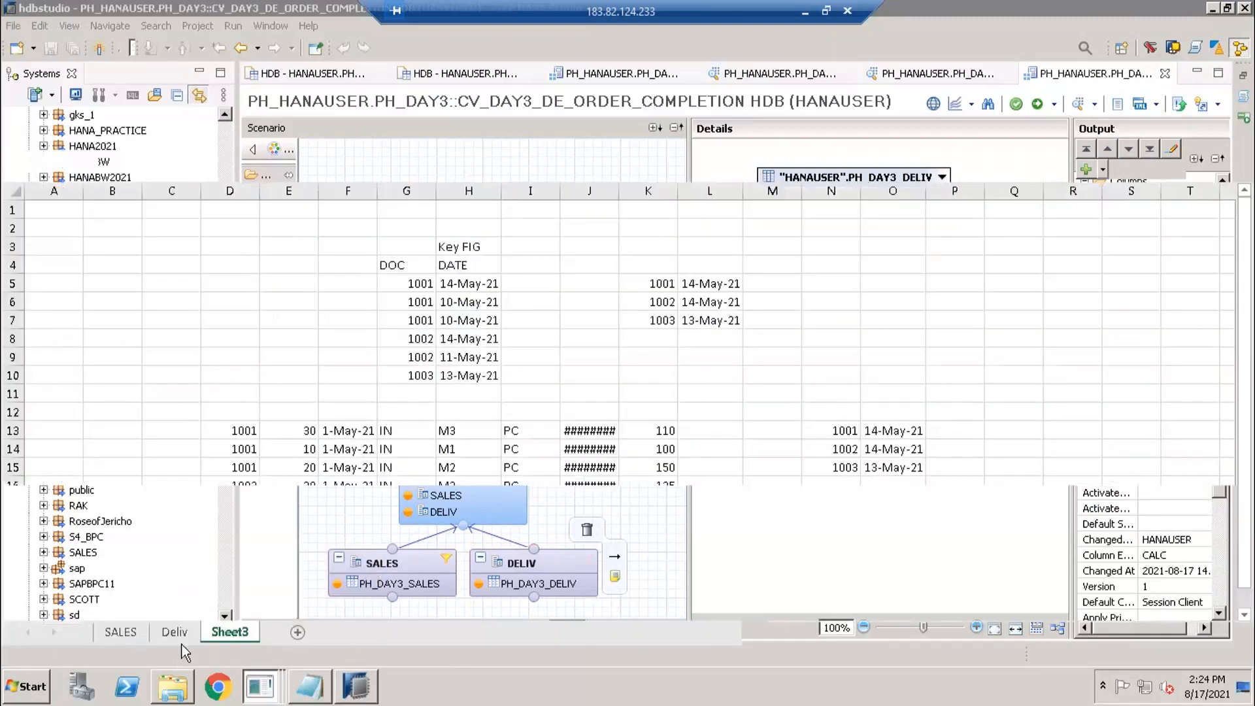
{"action": "left_click", "coordinate": [182, 639]}
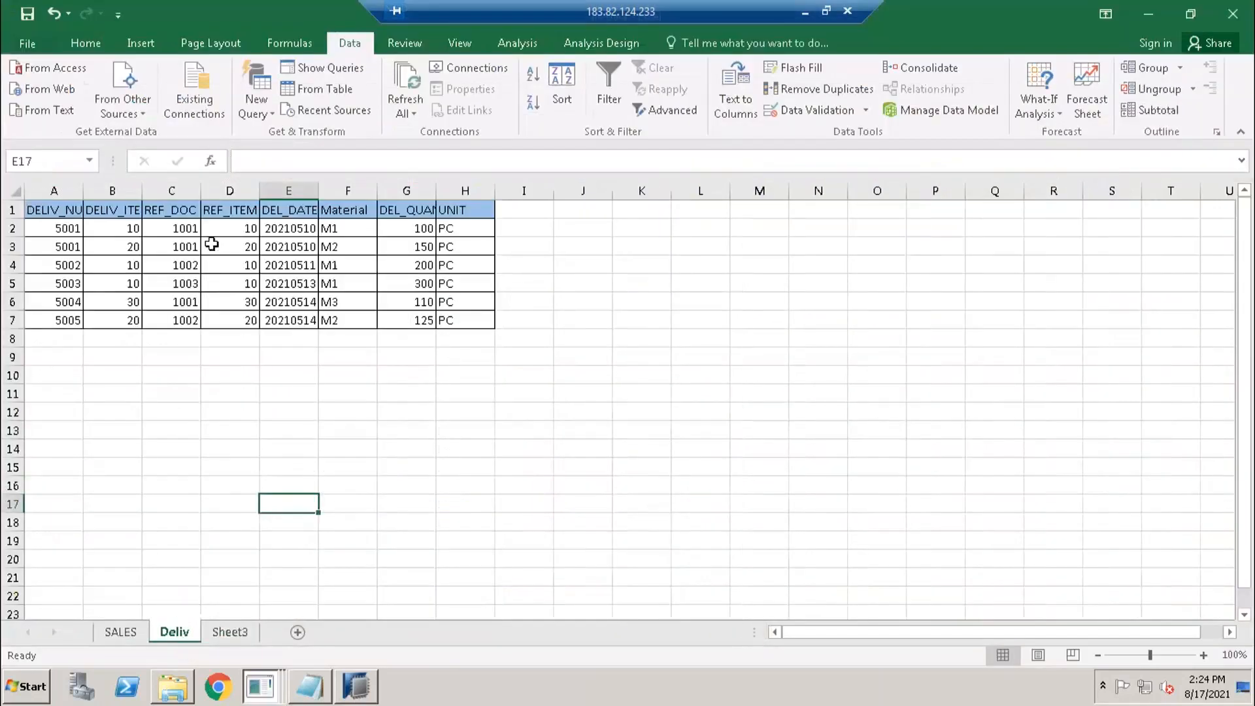
{"action": "left_click_drag", "start_coordinate": [242, 247], "coordinate": [288, 302]}
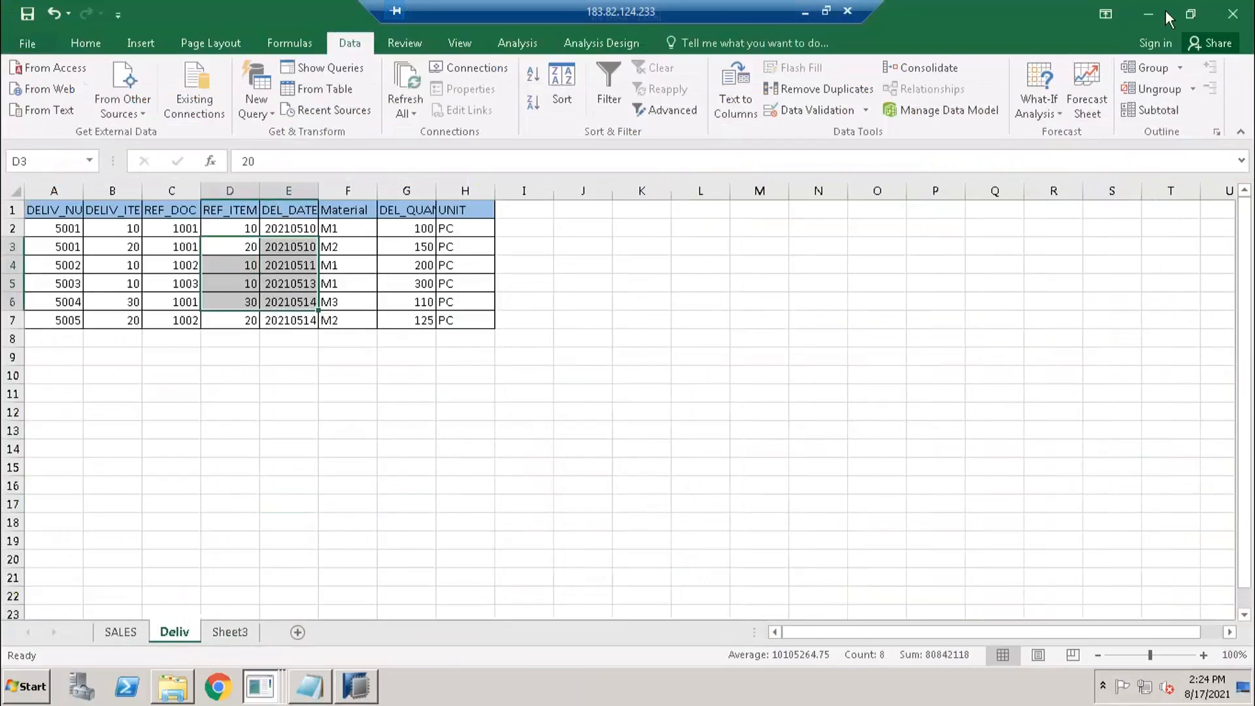
{"action": "key", "text": "alt+Tab"}
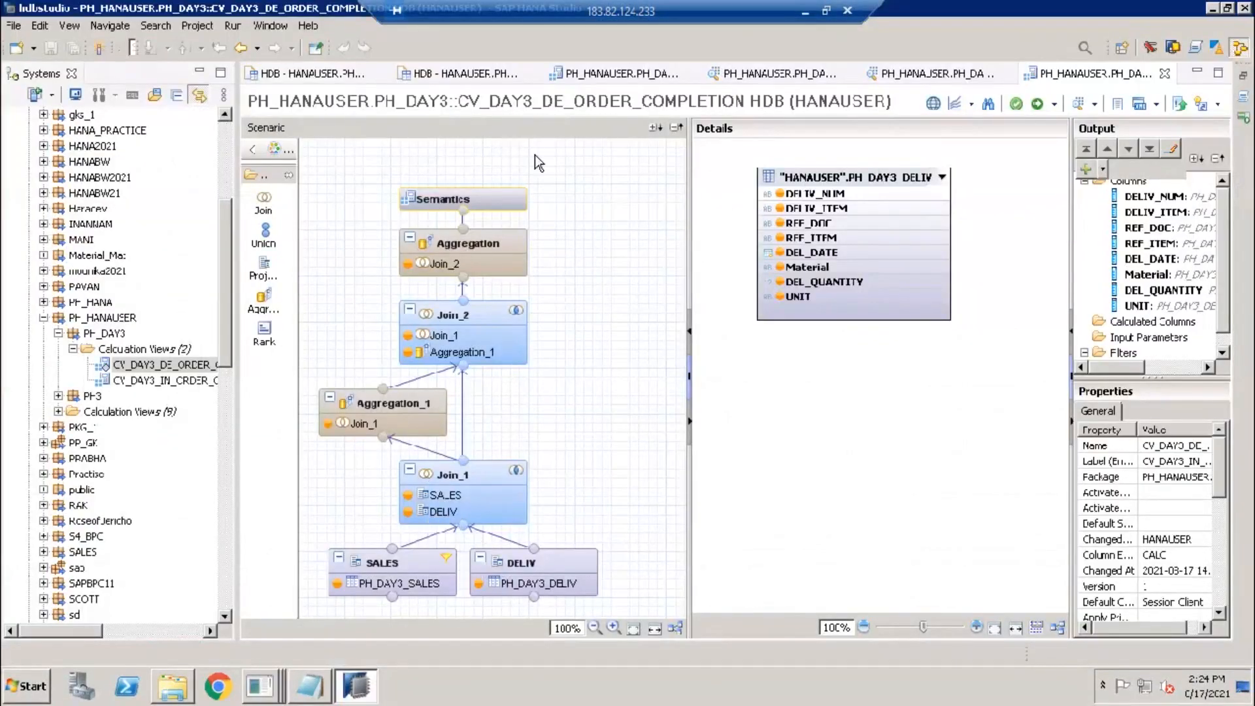
Set the COUNTRY column filter in the SALES projection to Equal DE.
{"action": "left_click", "coordinate": [431, 559]}
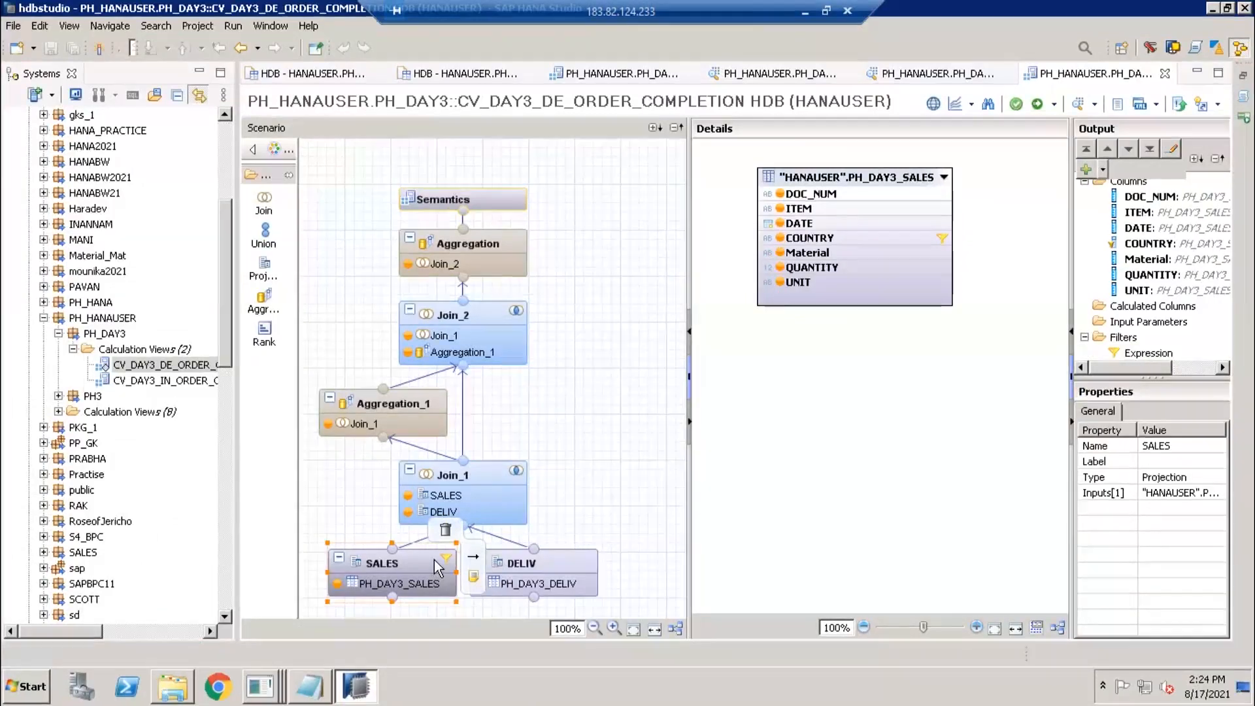
{"action": "left_click", "coordinate": [1150, 243]}
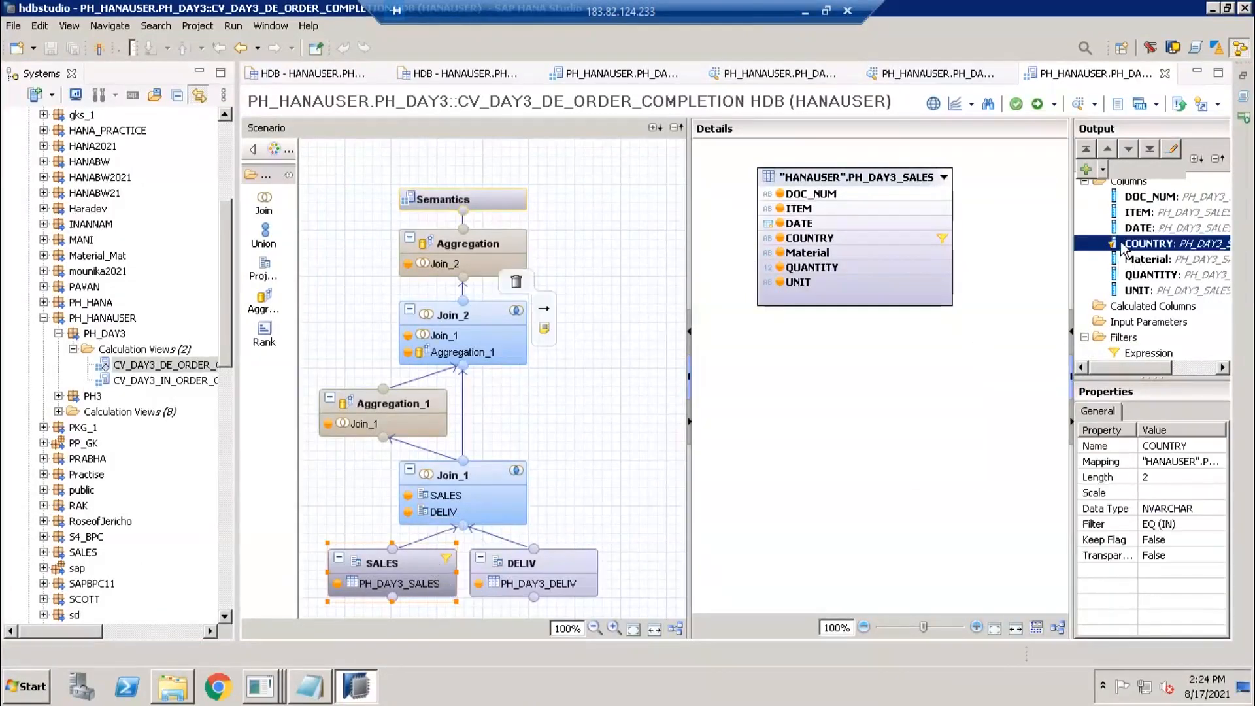
{"action": "right_click", "coordinate": [1122, 248]}
{"action": "left_click", "coordinate": [1137, 269]}
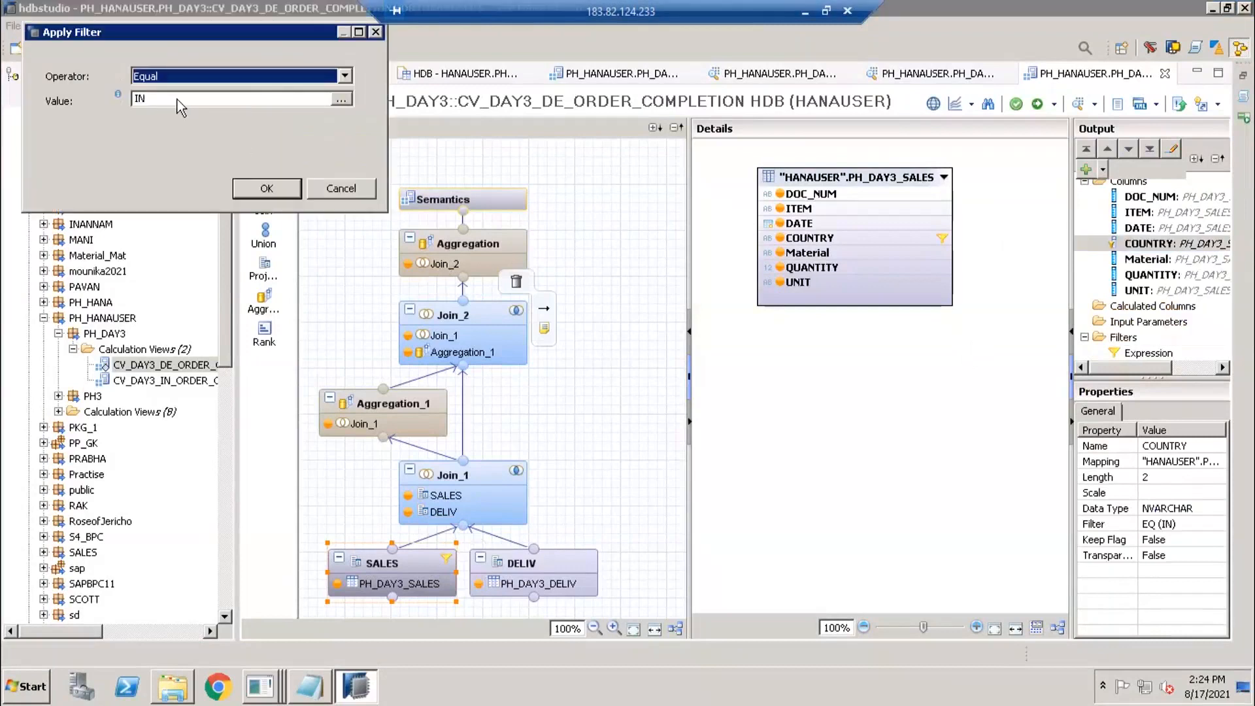
{"action": "key", "text": "Tab"}
{"action": "type", "text": "D"}
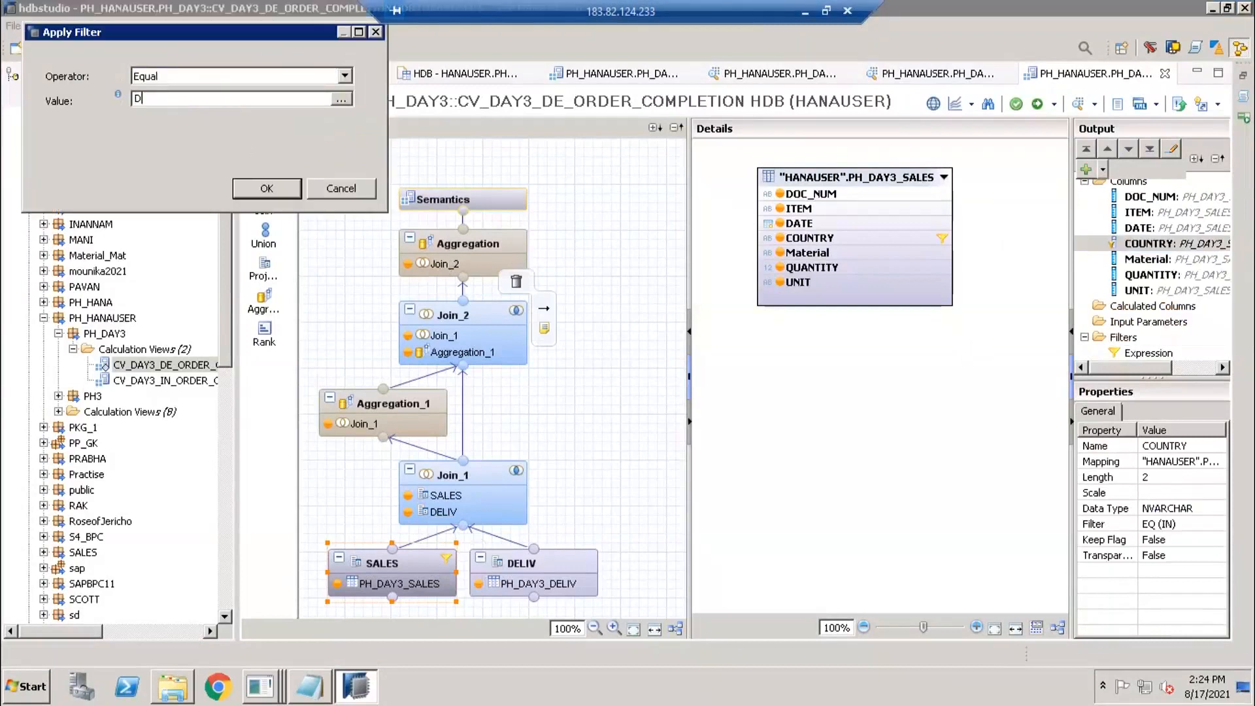
{"action": "type", "text": "E"}
{"action": "left_click", "coordinate": [258, 189]}
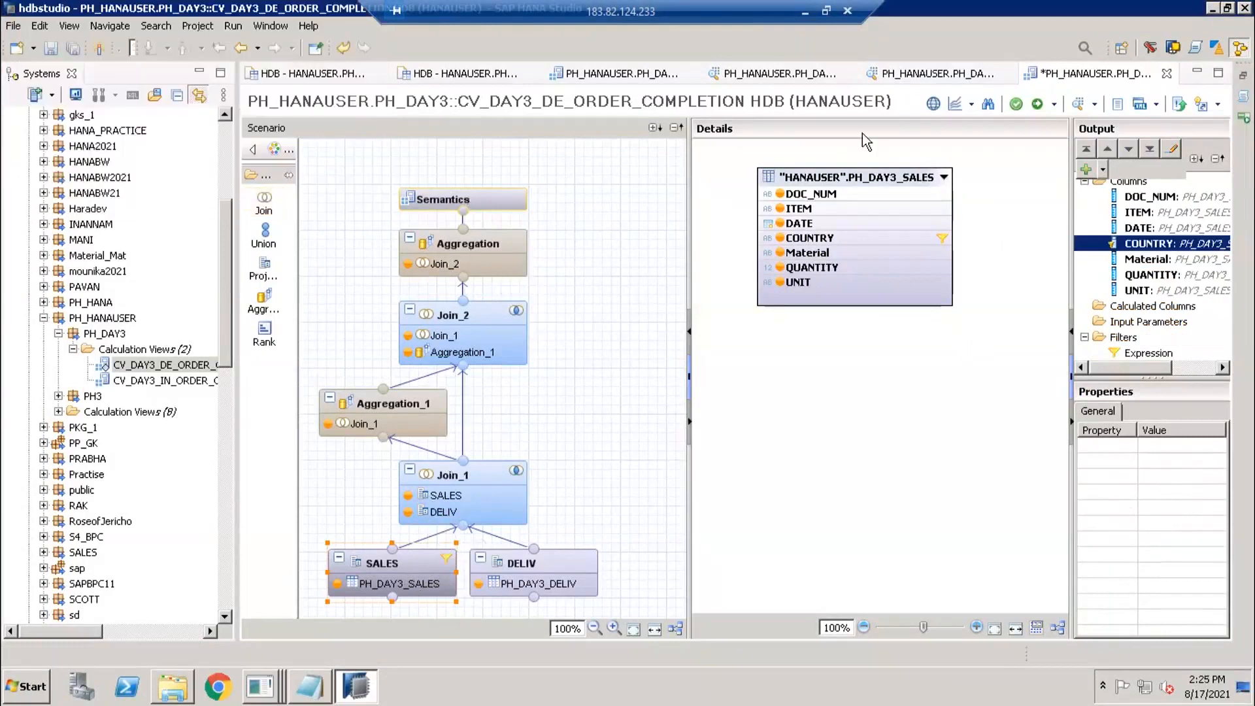
Save and activate CV_DAY3_DE_ORDER_COMPLETION and display its raw data preview.
{"action": "left_click", "coordinate": [1037, 104]}
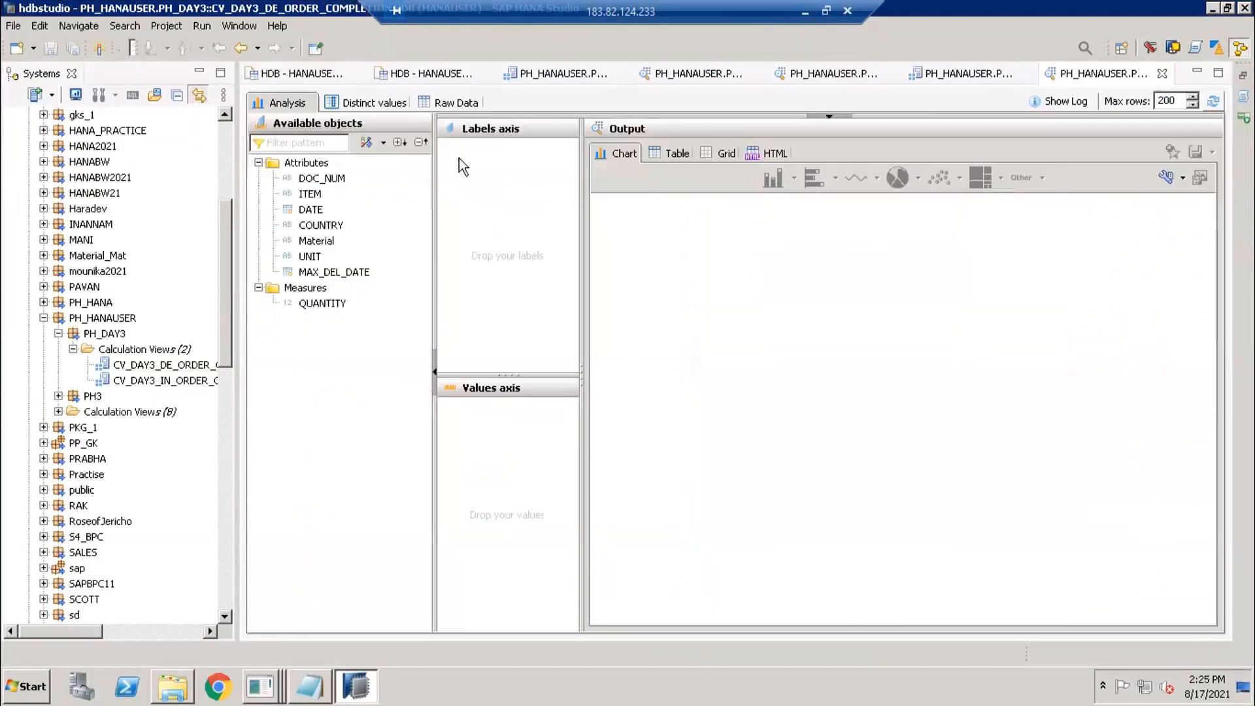
{"action": "left_click", "coordinate": [456, 102]}
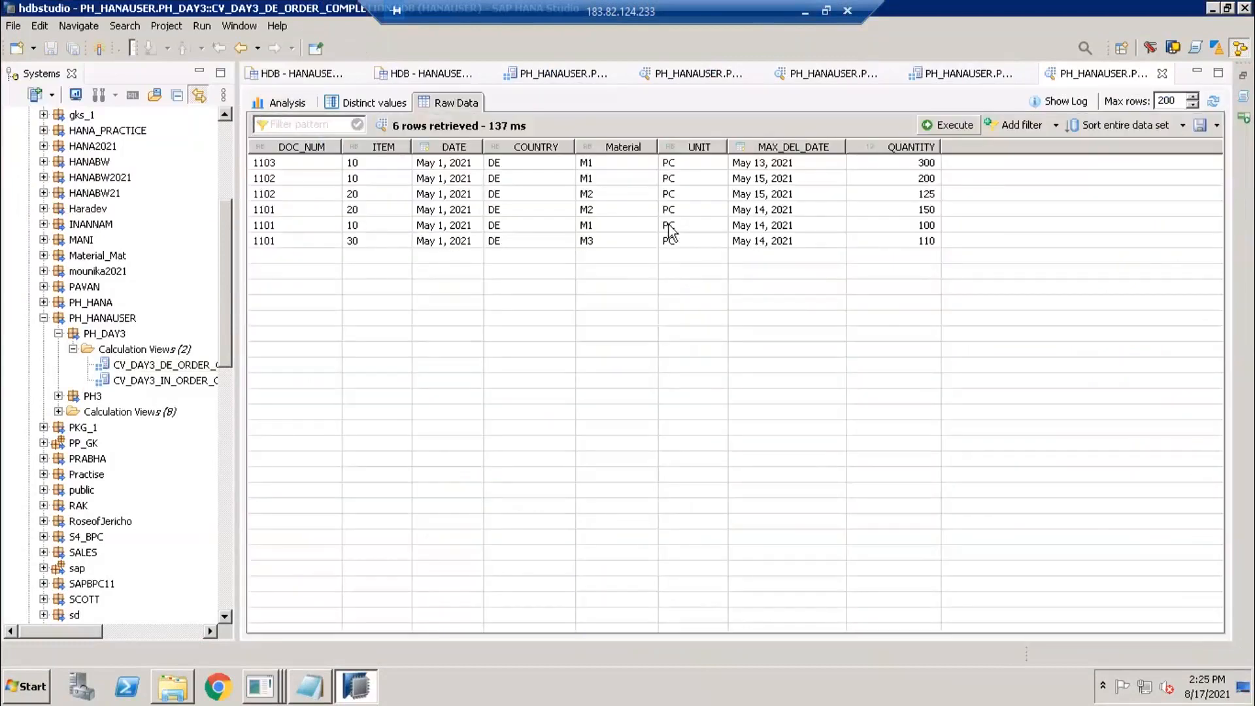
Sort the raw data by DOC_NUM in ascending order and check the MAX_DEL_DATE of each German order.
{"action": "left_click", "coordinate": [777, 168]}
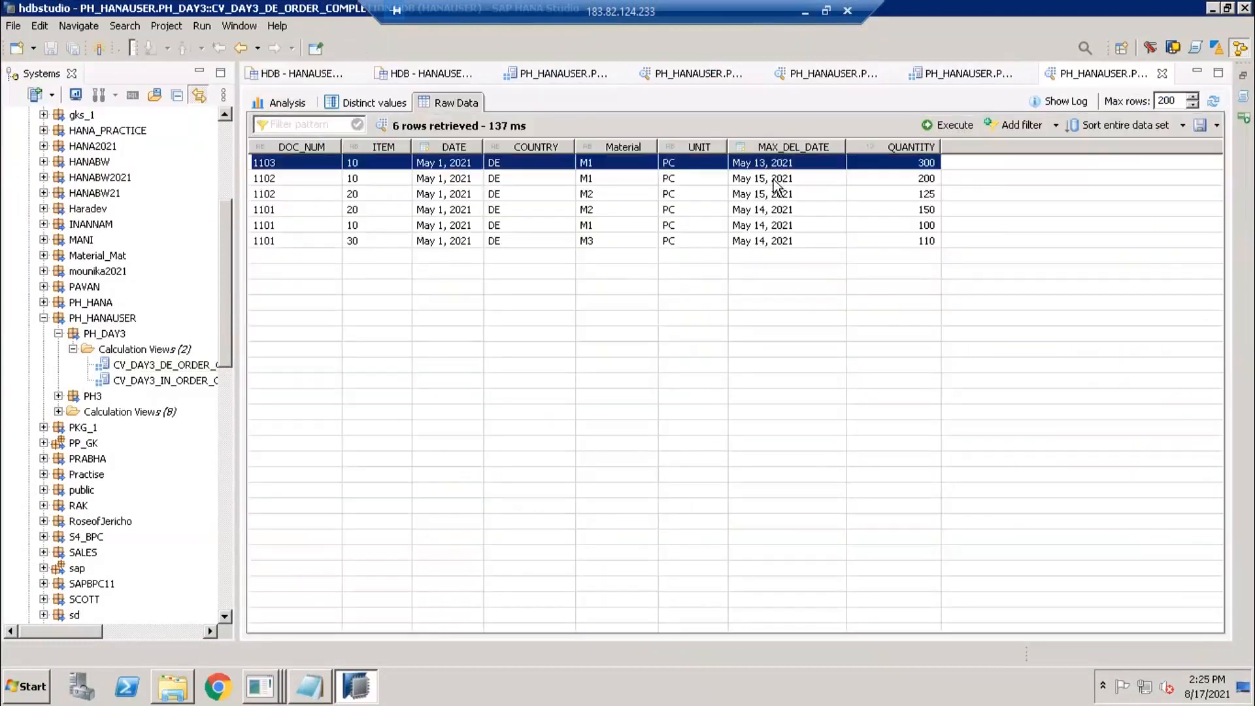
{"action": "left_click", "coordinate": [293, 147]}
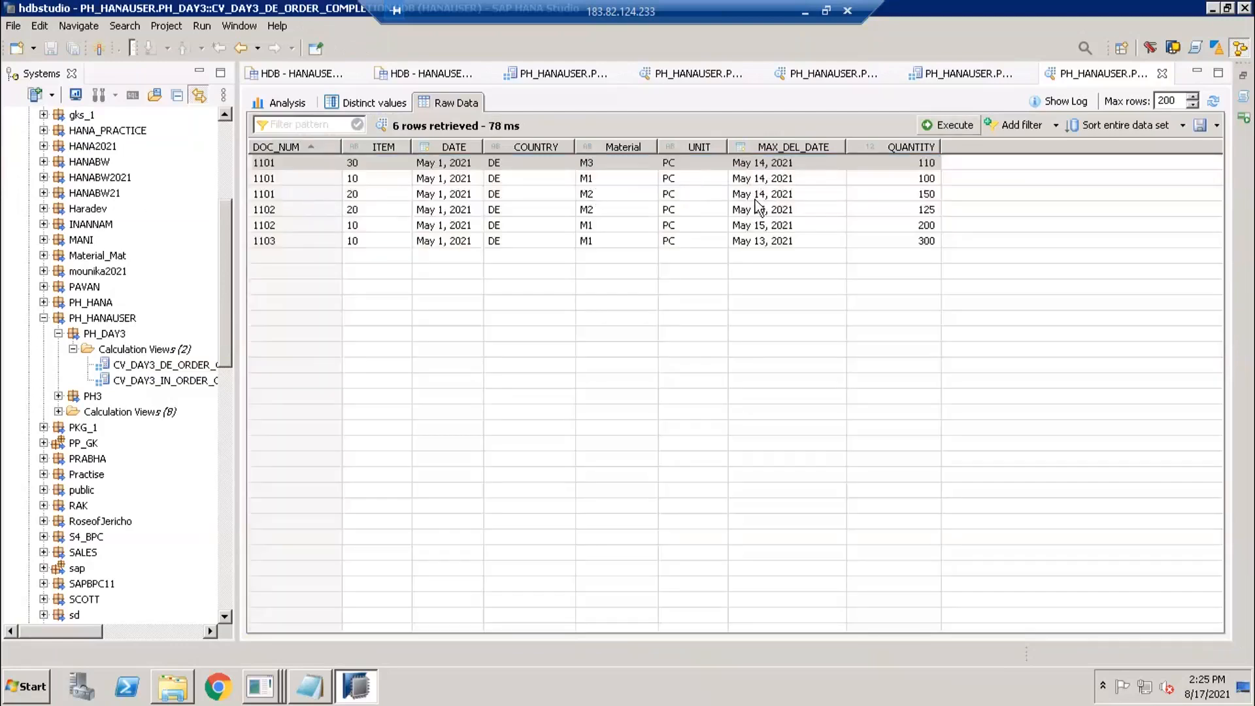
{"action": "left_click", "coordinate": [773, 213]}
{"action": "left_click", "coordinate": [765, 225]}
{"action": "left_click", "coordinate": [759, 242]}
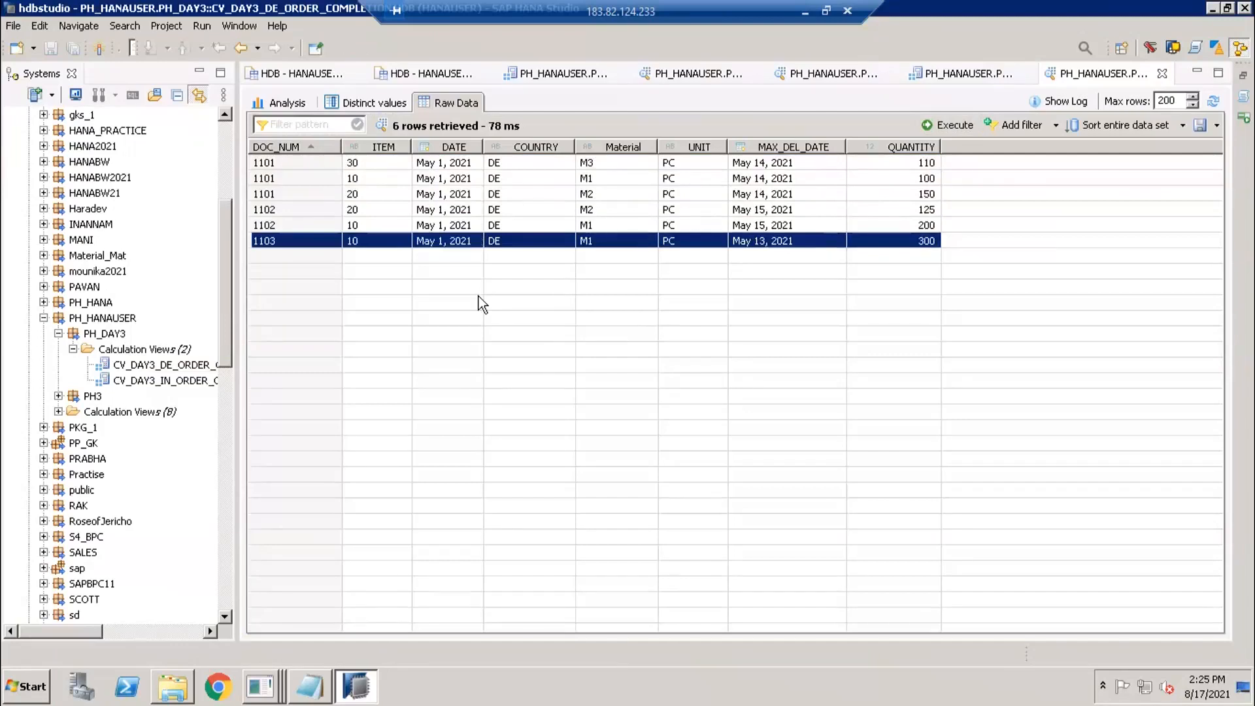
Compare the German order output with the expected task 6 table on the Day 3 Assignment worksheet in Excel, and return to HANA Studio.
{"action": "mouse_move", "coordinate": [257, 698]}
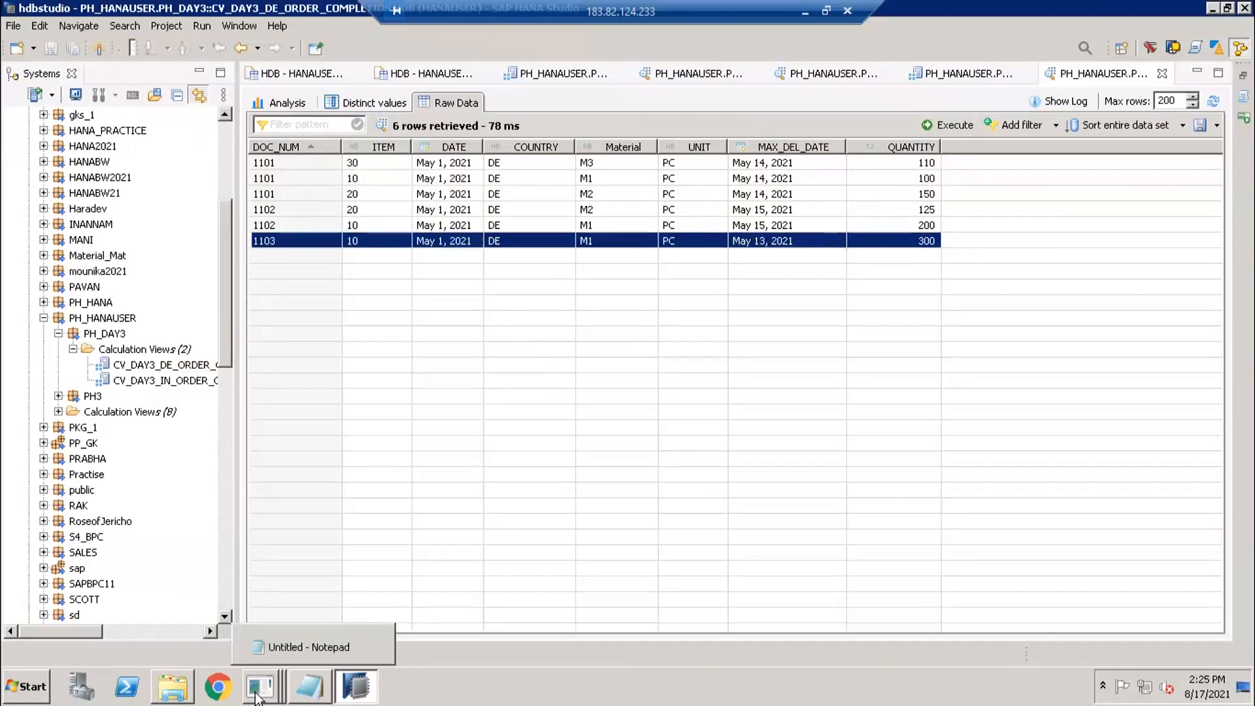
{"action": "left_click", "coordinate": [258, 596]}
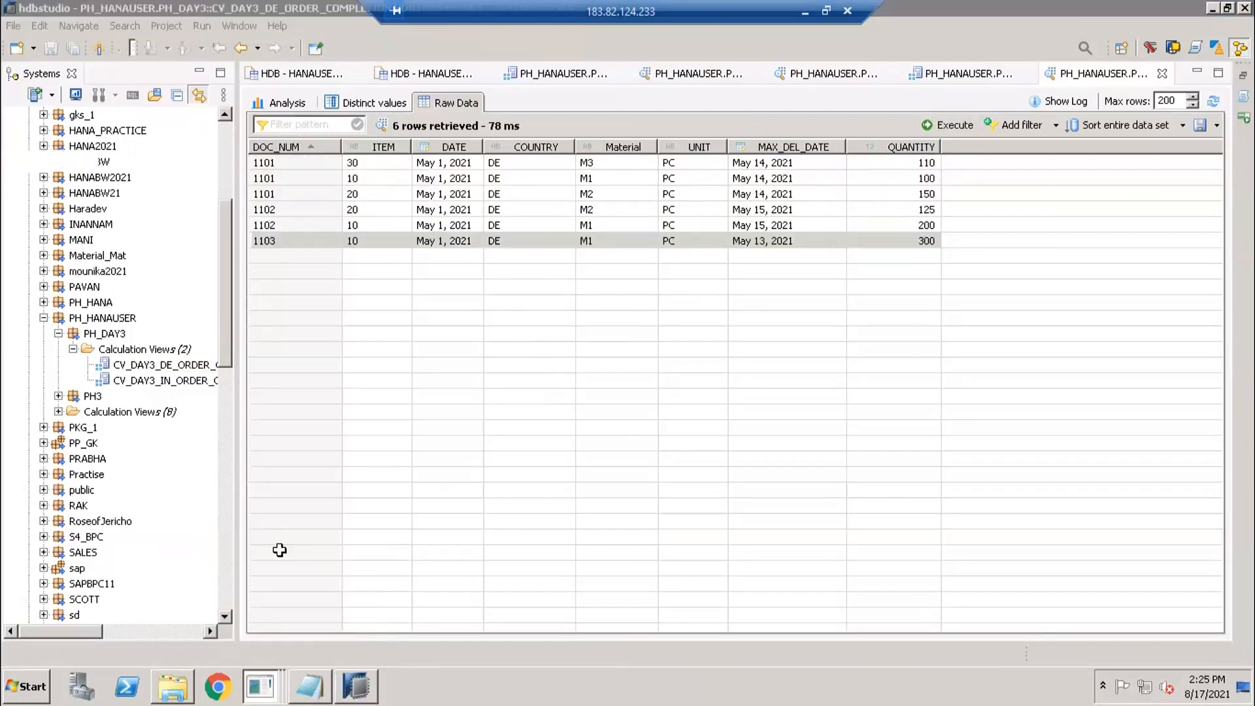
{"action": "scroll", "coordinate": [340, 478], "scroll_direction": "down", "scroll_amount": 8}
{"action": "scroll", "coordinate": [319, 345], "scroll_direction": "up", "scroll_amount": 4}
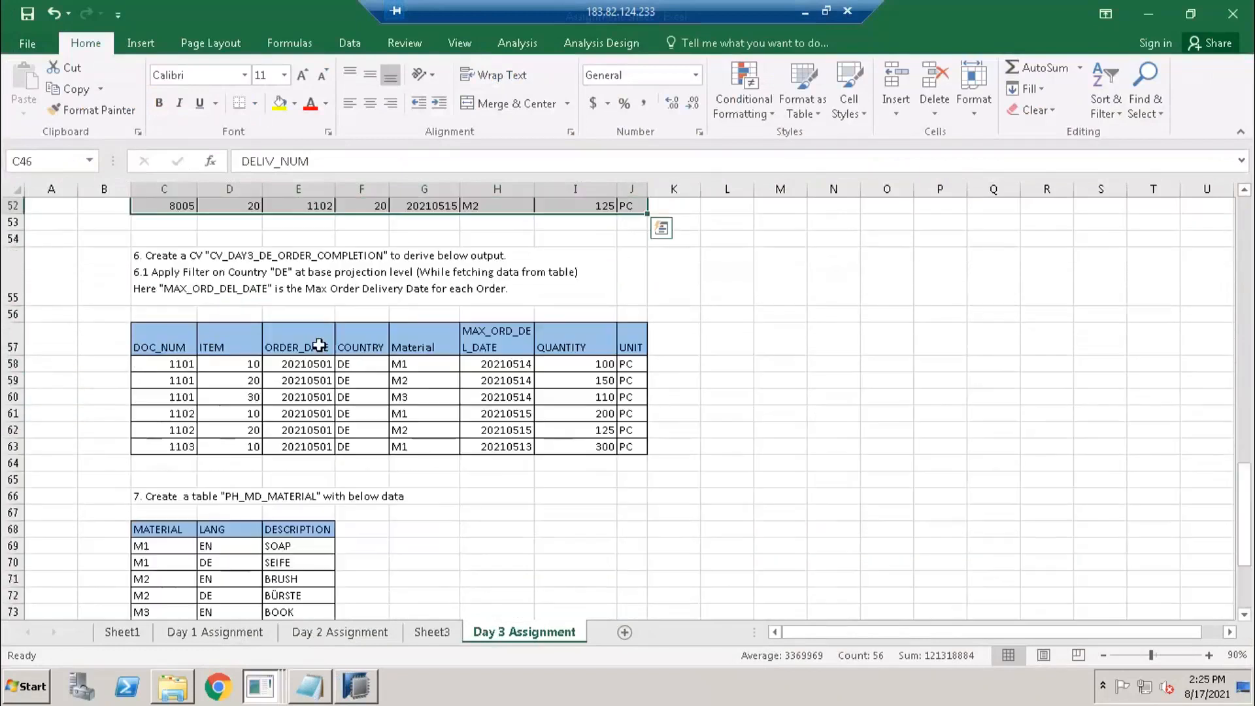
{"action": "left_click_drag", "start_coordinate": [171, 315], "coordinate": [555, 457]}
{"action": "left_click", "coordinate": [462, 524]}
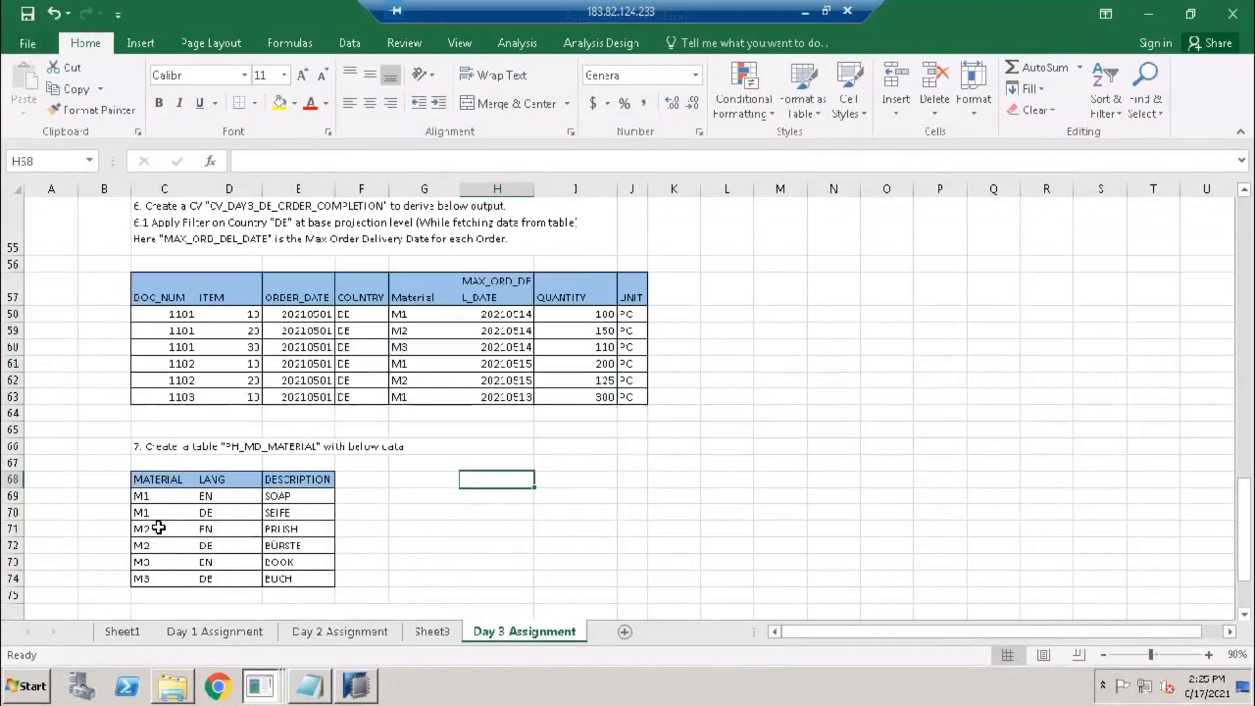
{"action": "scroll", "coordinate": [164, 529], "scroll_direction": "down", "scroll_amount": 2}
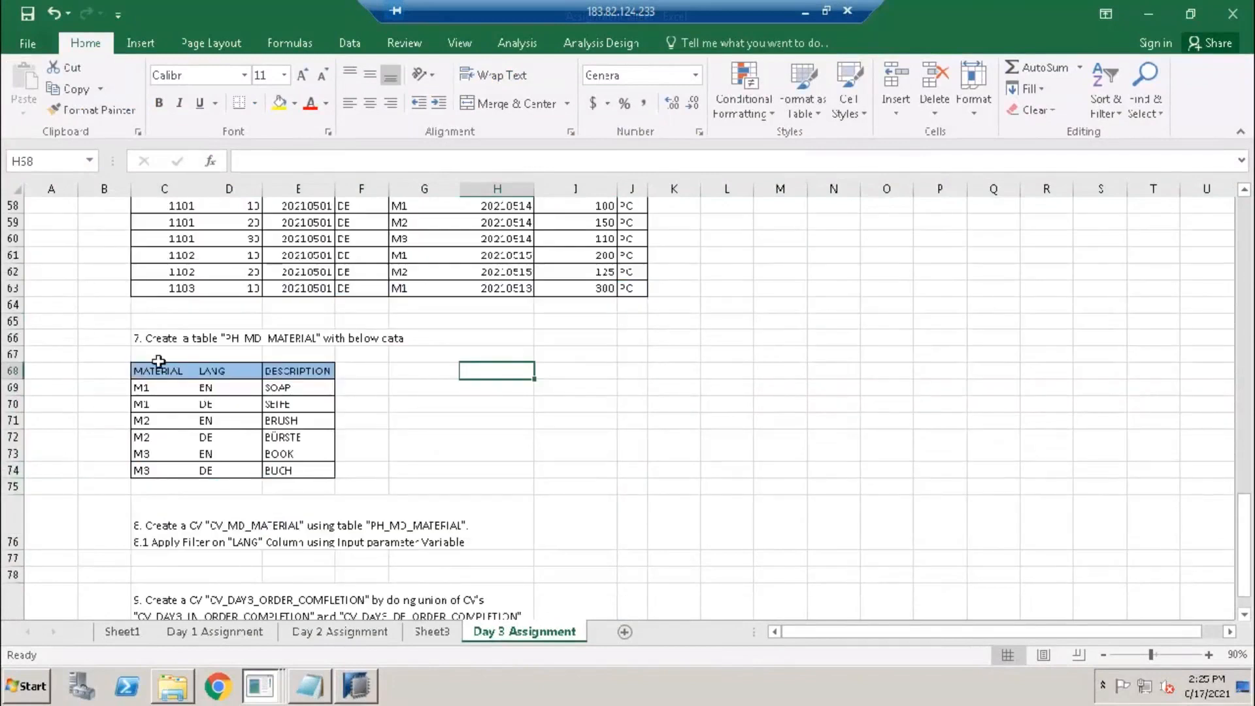
{"action": "scroll", "coordinate": [314, 398], "scroll_direction": "up", "scroll_amount": 2}
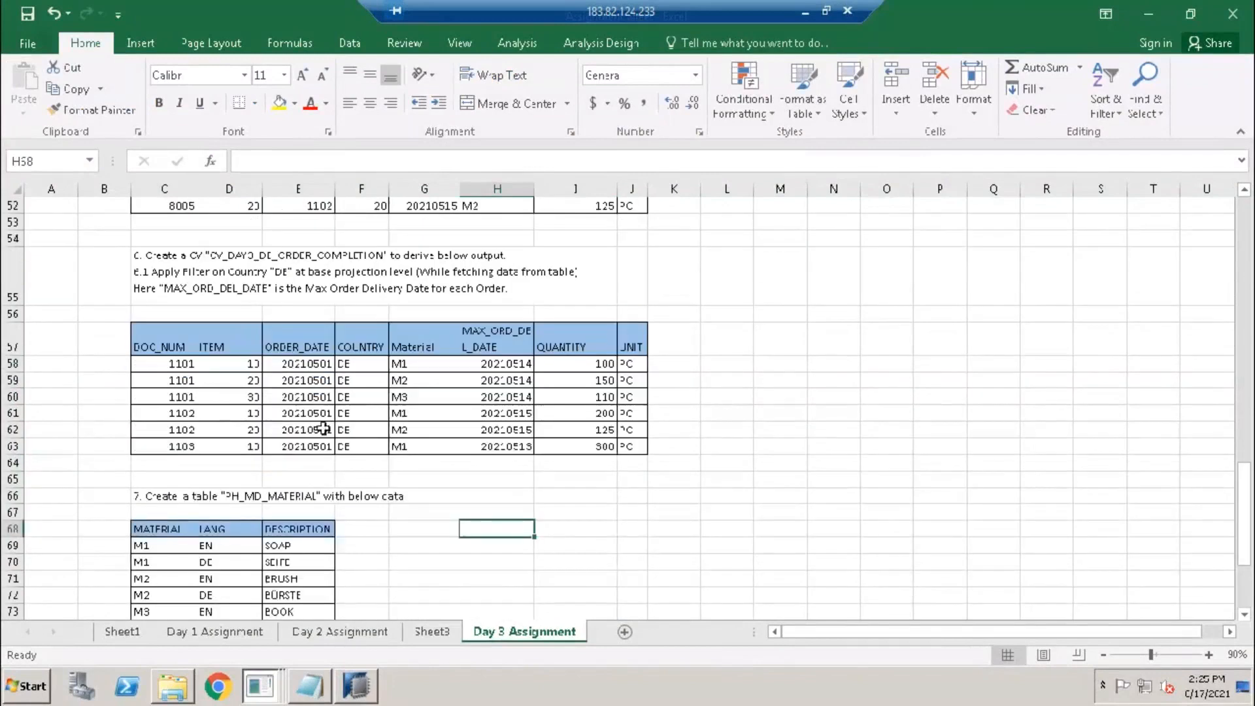
{"action": "left_click", "coordinate": [364, 683]}
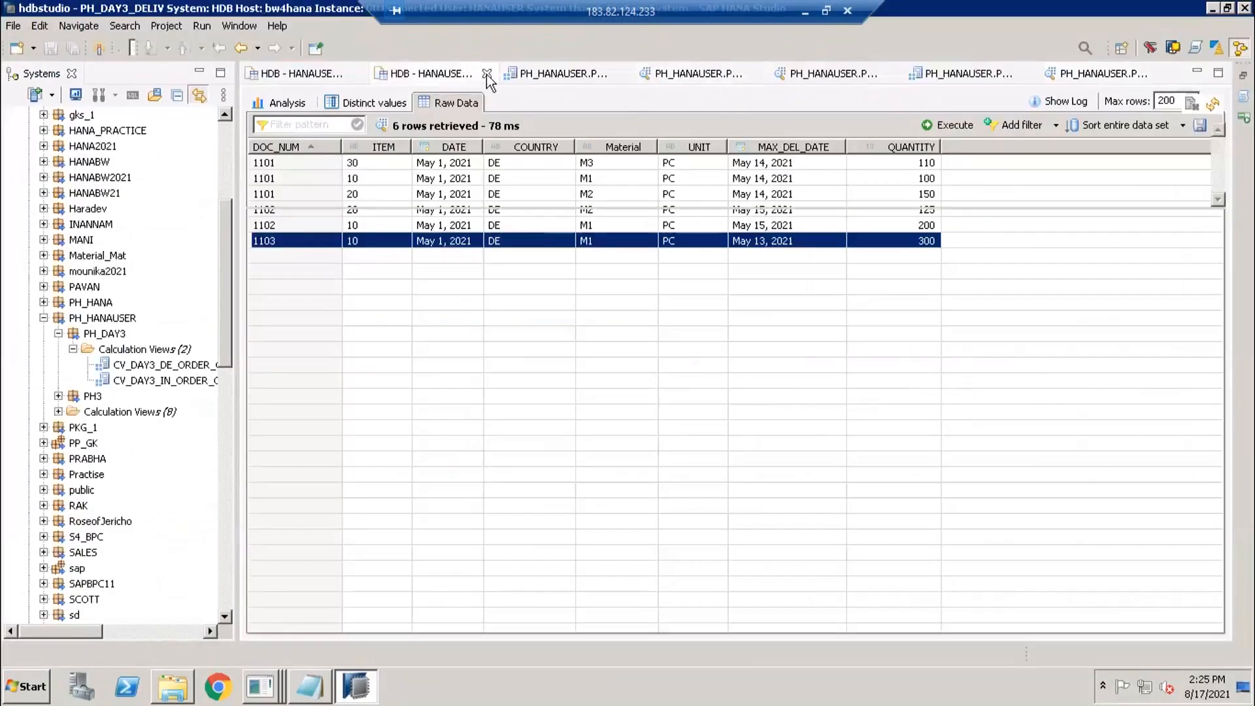
Close all open table previews, calculation views and raw data editors, including PH_DAY3_SALES.
{"action": "left_click", "coordinate": [486, 73]}
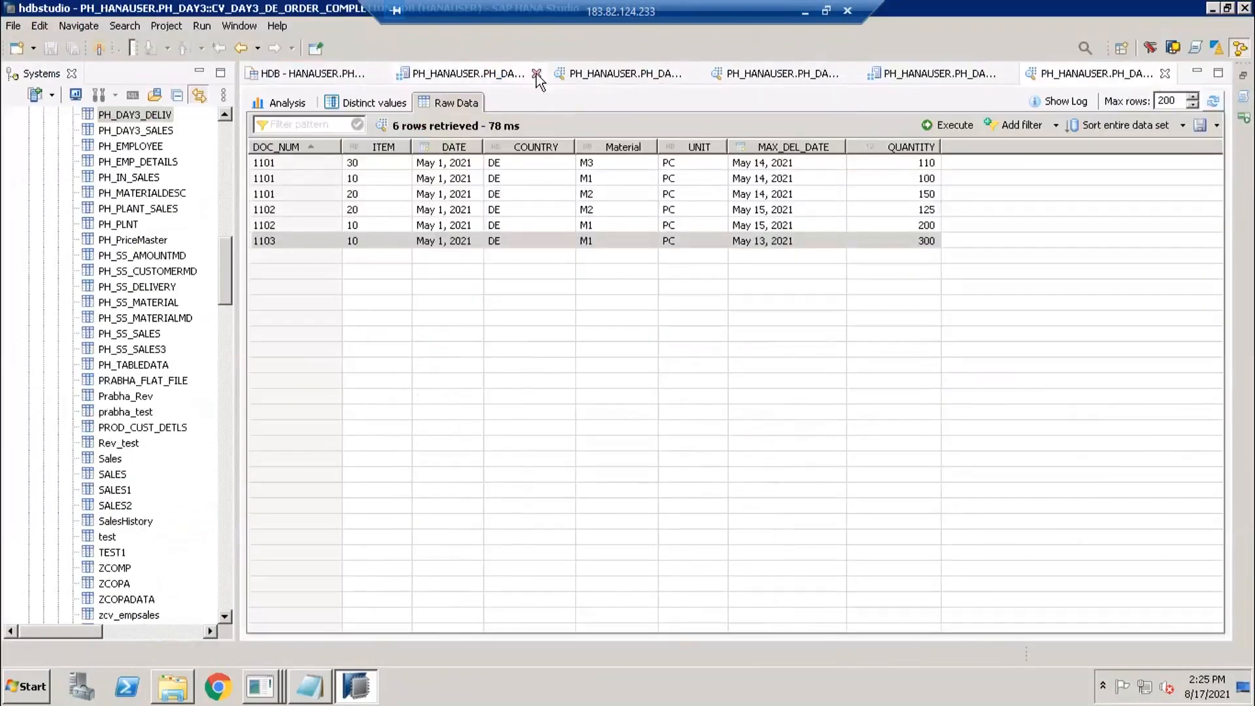
{"action": "left_click", "coordinate": [538, 74]}
{"action": "left_click", "coordinate": [599, 74]}
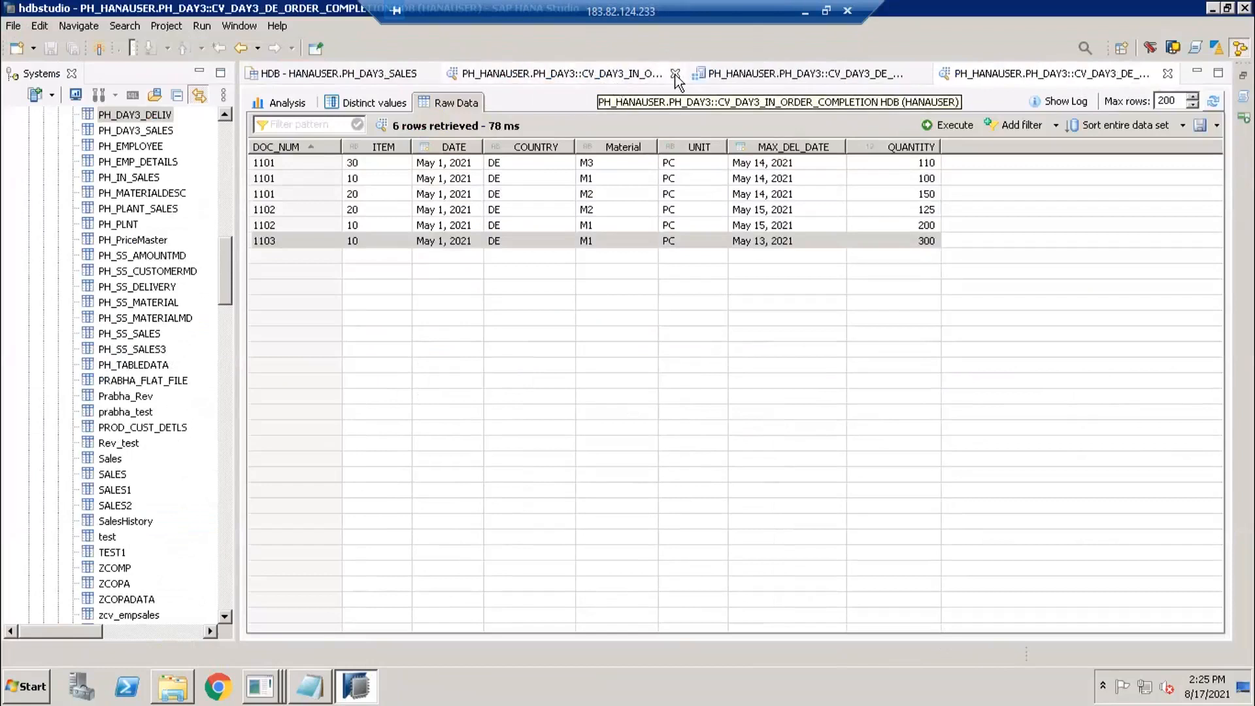
{"action": "left_click", "coordinate": [675, 73]}
{"action": "left_click", "coordinate": [836, 73]}
{"action": "left_click", "coordinate": [837, 74]}
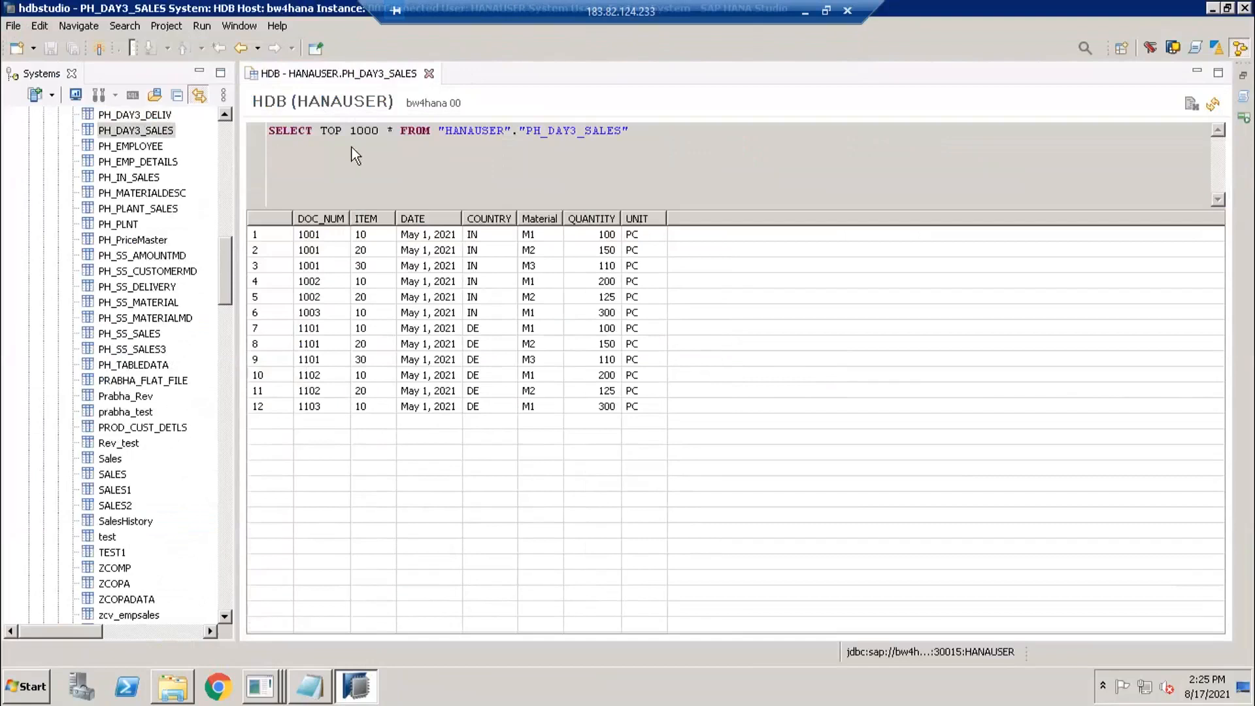
Collapse the Tables folder, the HANAUSER schema and the Catalog folder in the system tree.
{"action": "scroll", "coordinate": [142, 282], "scroll_direction": "up", "scroll_amount": 4}
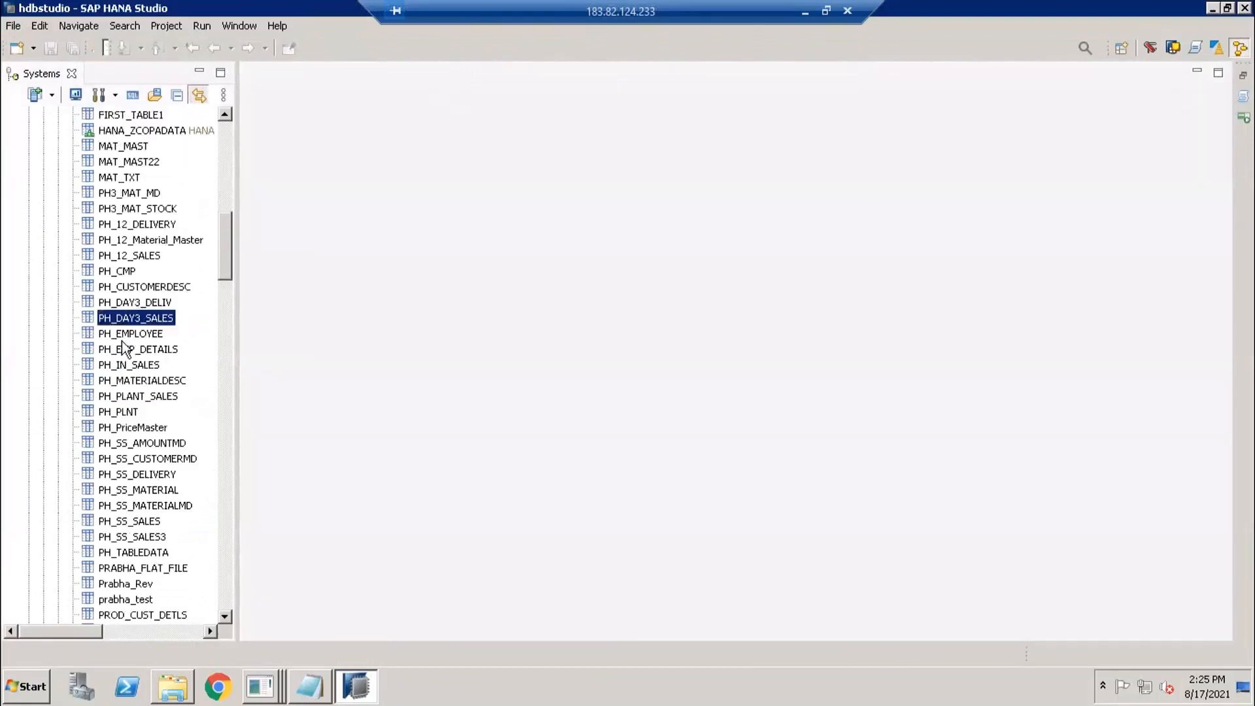
{"action": "scroll", "coordinate": [118, 327], "scroll_direction": "up", "scroll_amount": 4}
{"action": "scroll", "coordinate": [104, 261], "scroll_direction": "up", "scroll_amount": 10}
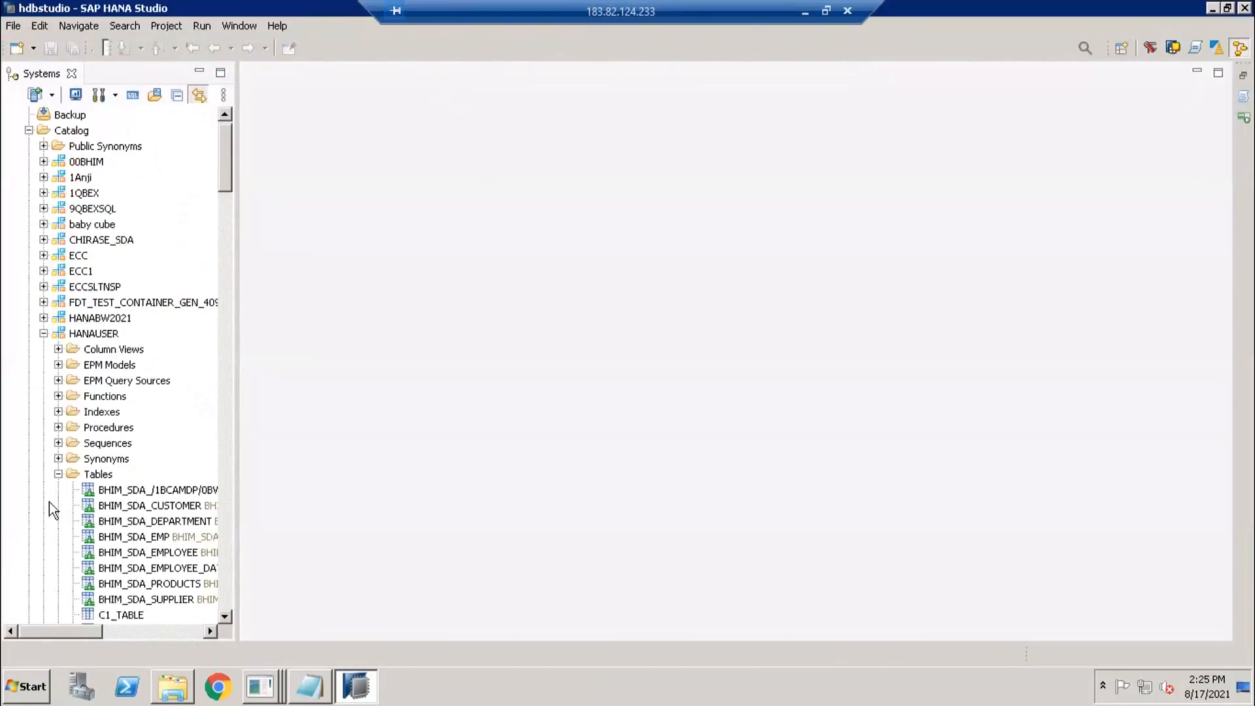
{"action": "left_click", "coordinate": [58, 473]}
{"action": "left_click", "coordinate": [43, 333]}
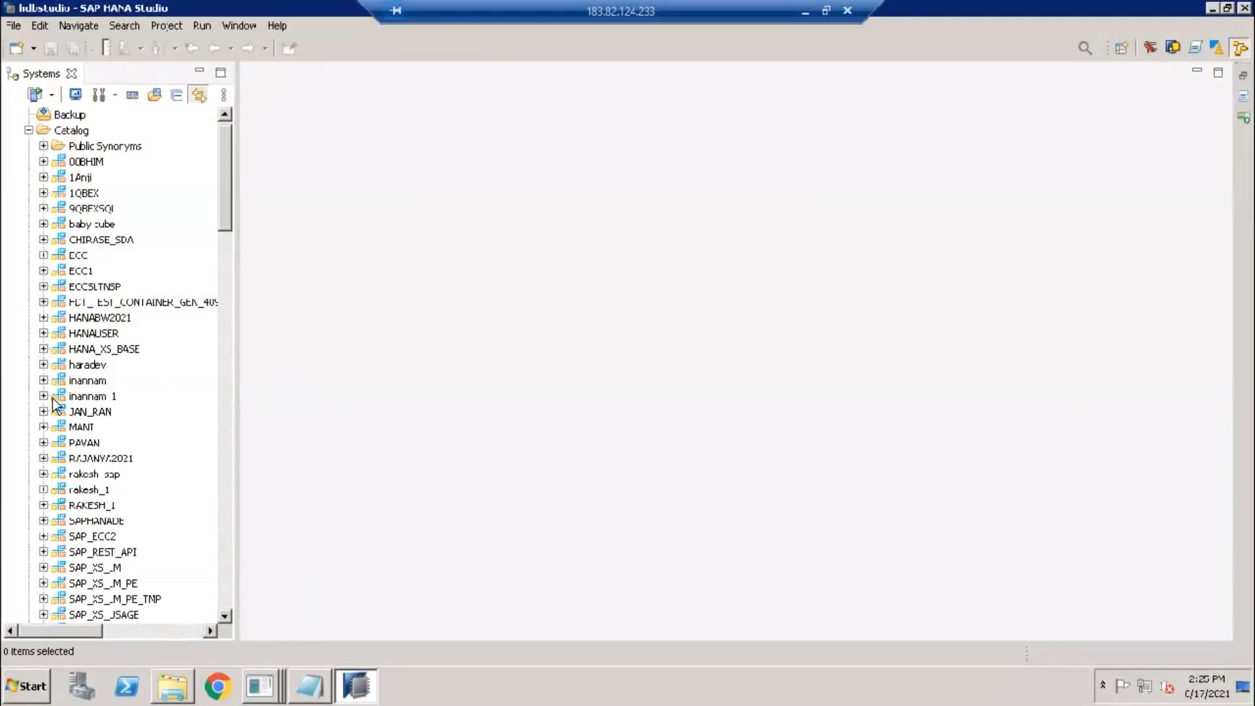
{"action": "left_click", "coordinate": [29, 130]}
{"action": "scroll", "coordinate": [64, 340], "scroll_direction": "down", "scroll_amount": 6}
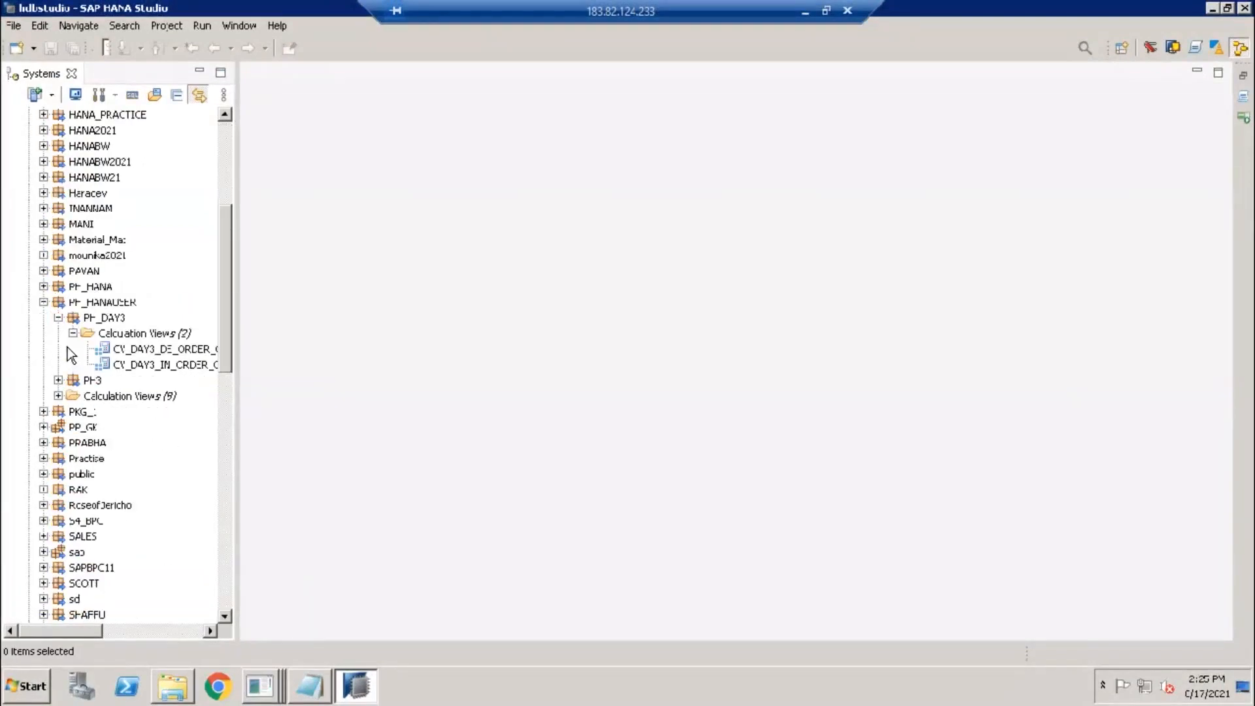
{"action": "left_click", "coordinate": [124, 288]}
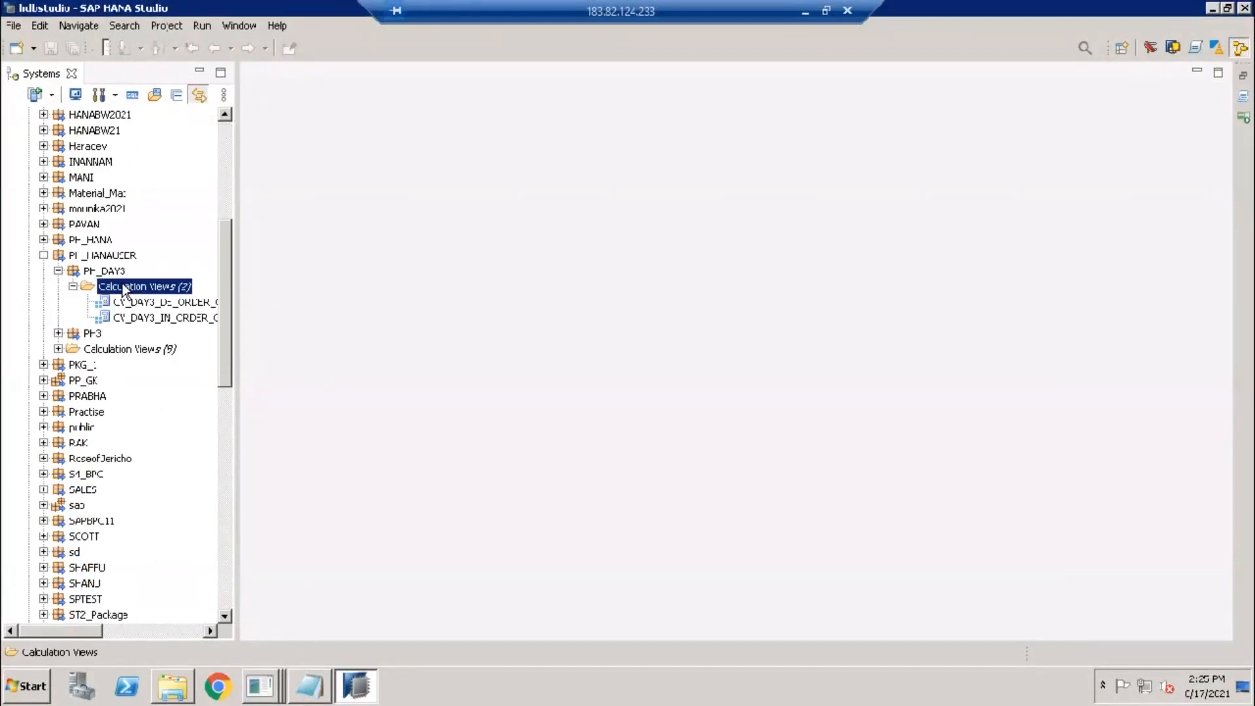
{"action": "right_click", "coordinate": [123, 286]}
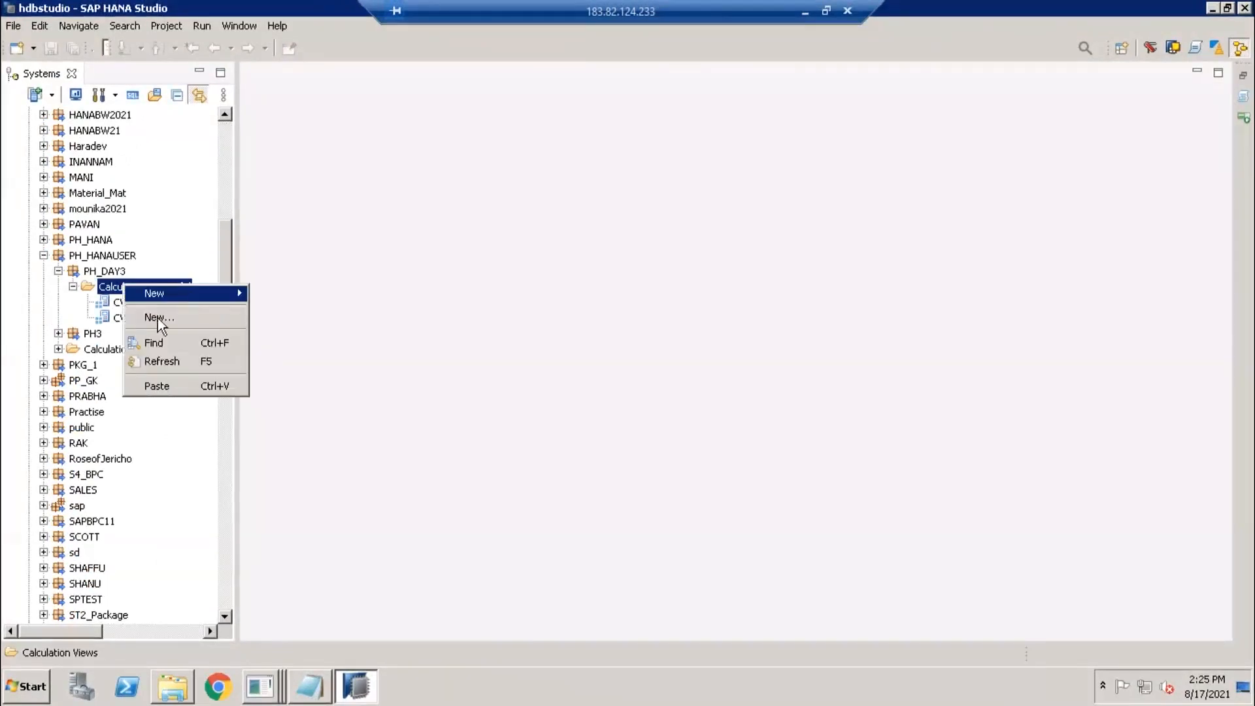
{"action": "left_click", "coordinate": [159, 319]}
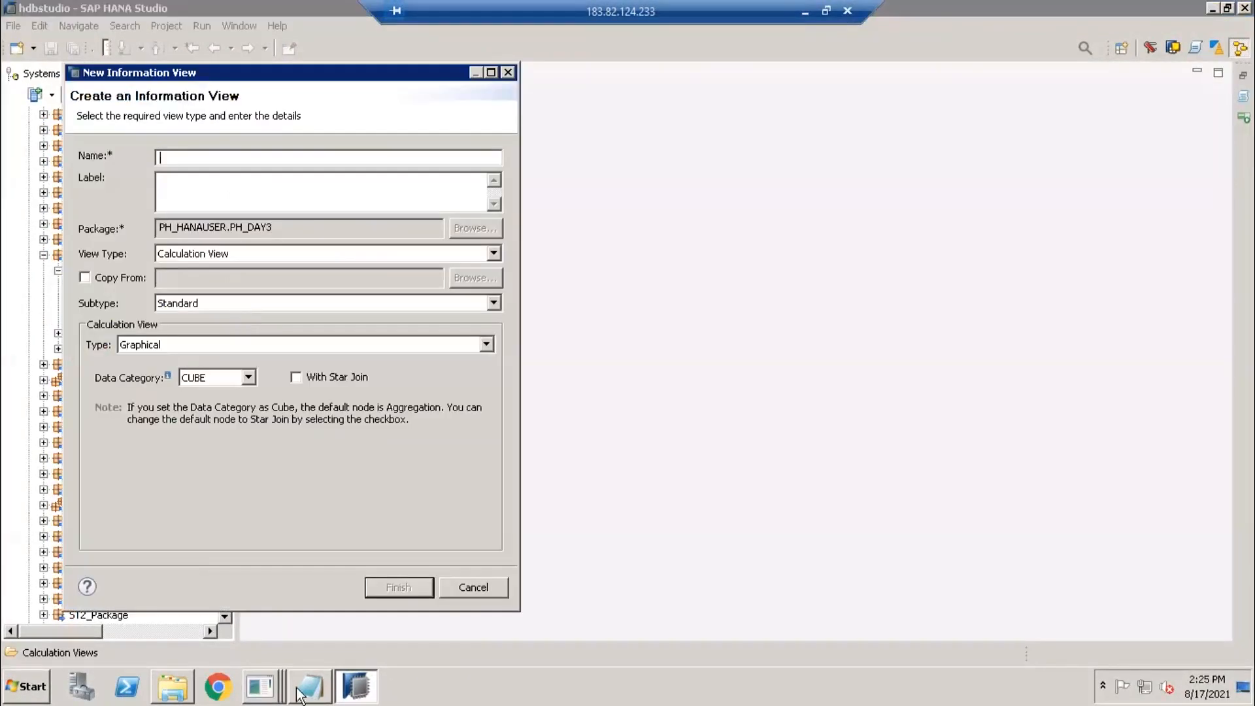
Switch to the Day 3 Assignment worksheet in Excel and read tasks 7 to 9 on the material table and the next calculation views.
{"action": "mouse_move", "coordinate": [274, 690]}
{"action": "left_click", "coordinate": [288, 597]}
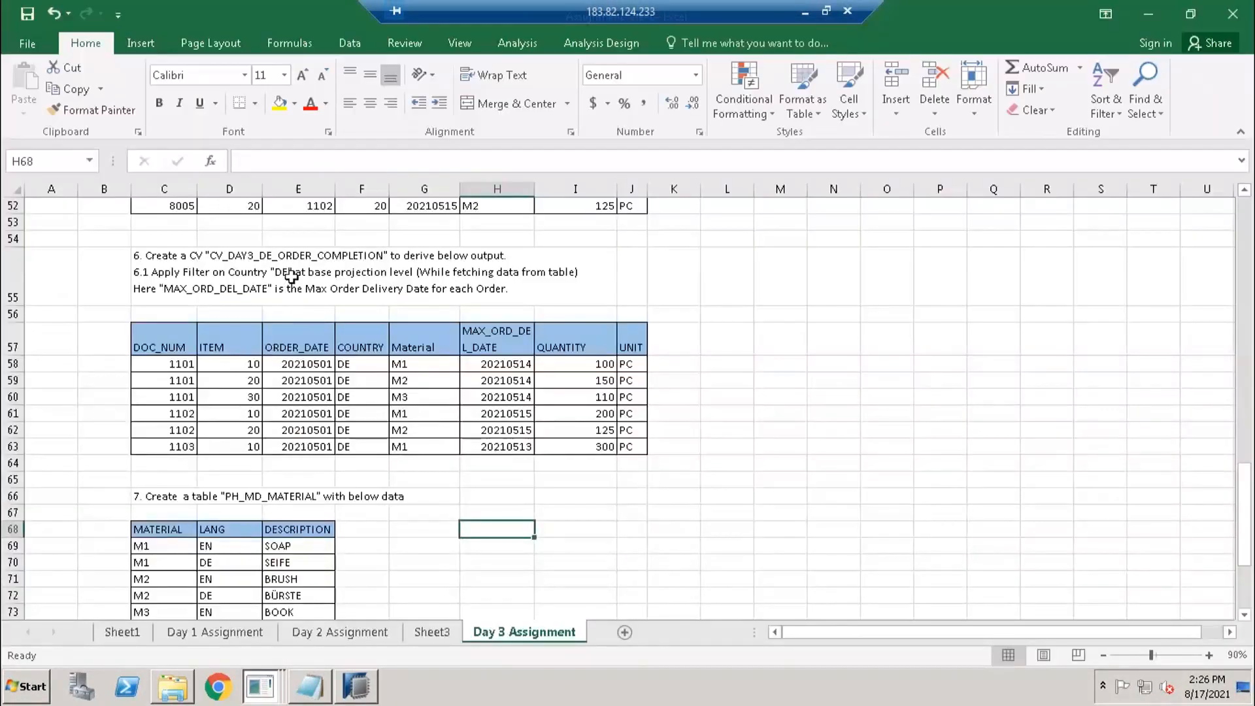
{"action": "left_click", "coordinate": [291, 277]}
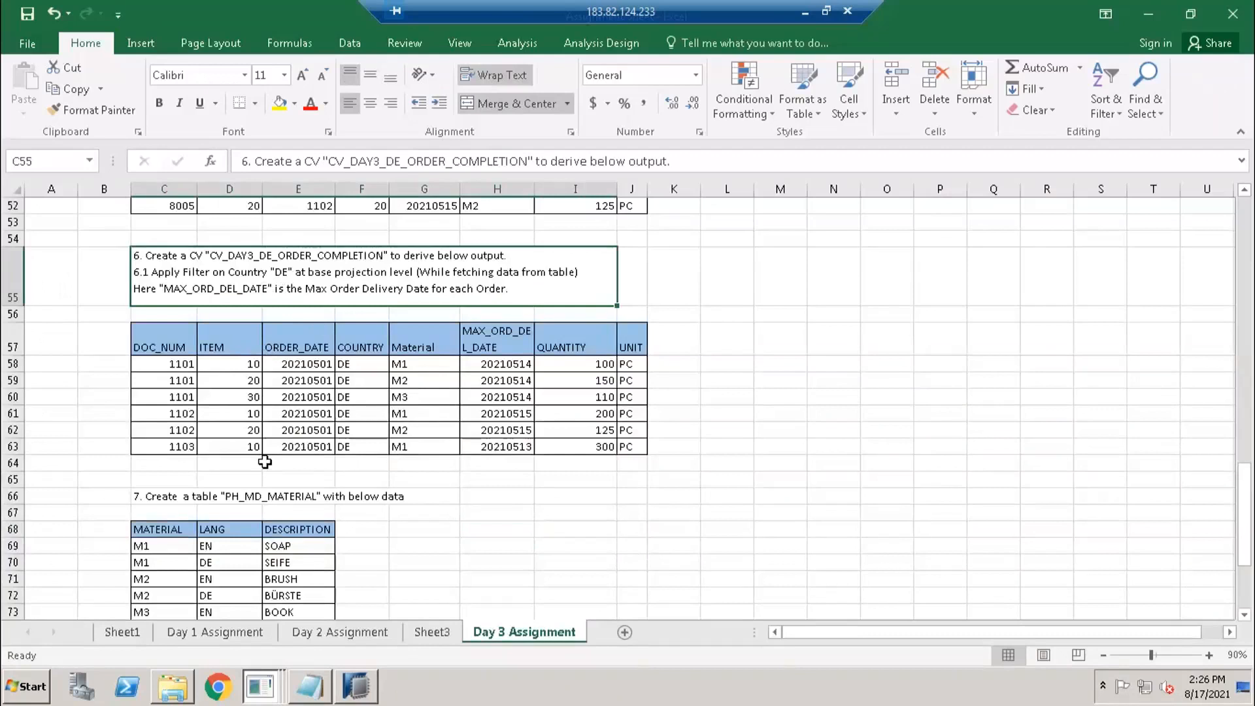
{"action": "scroll", "coordinate": [264, 462], "scroll_direction": "down", "scroll_amount": 6}
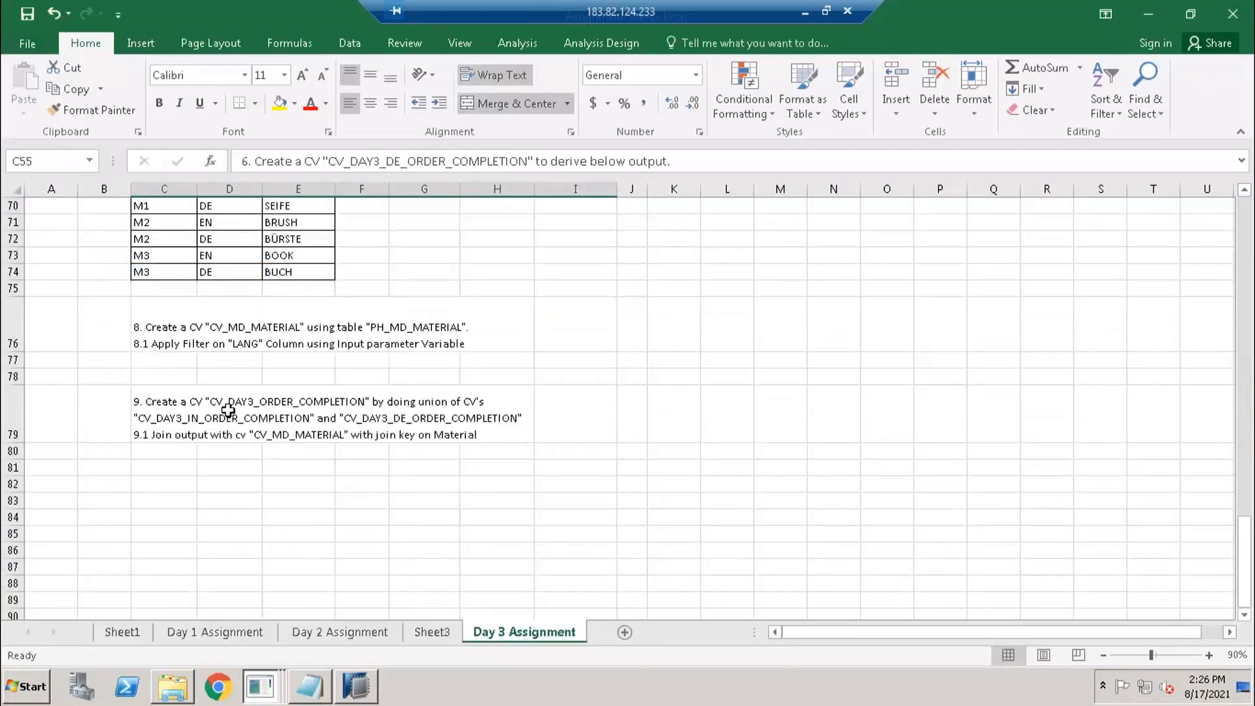
{"action": "left_click", "coordinate": [227, 410]}
{"action": "scroll", "coordinate": [202, 342], "scroll_direction": "up", "scroll_amount": 2}
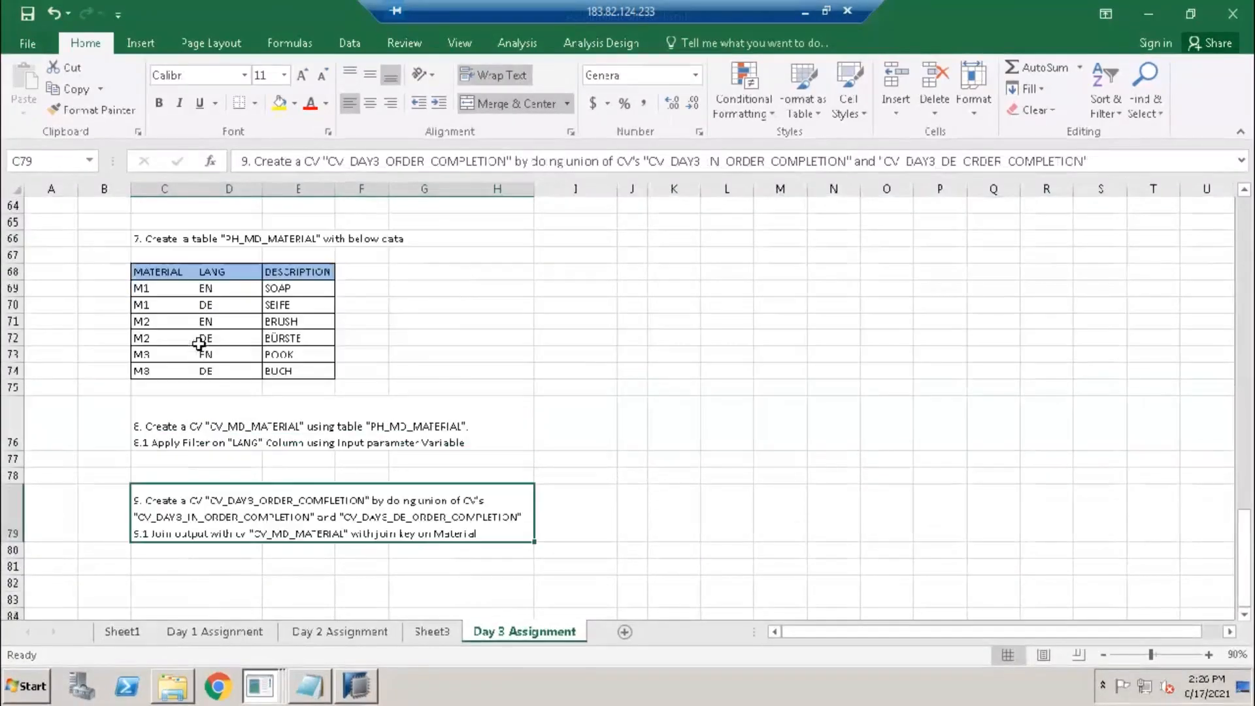
{"action": "left_click", "coordinate": [205, 318]}
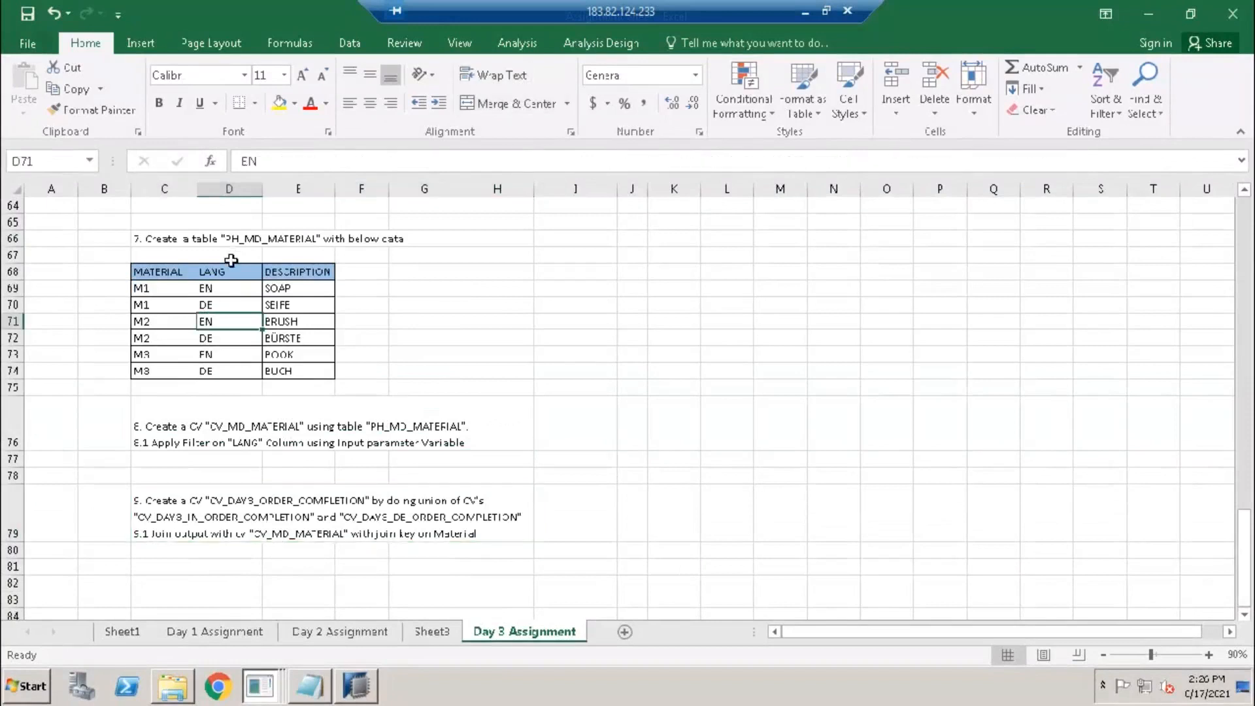
{"action": "scroll", "coordinate": [206, 317], "scroll_direction": "up", "scroll_amount": 2}
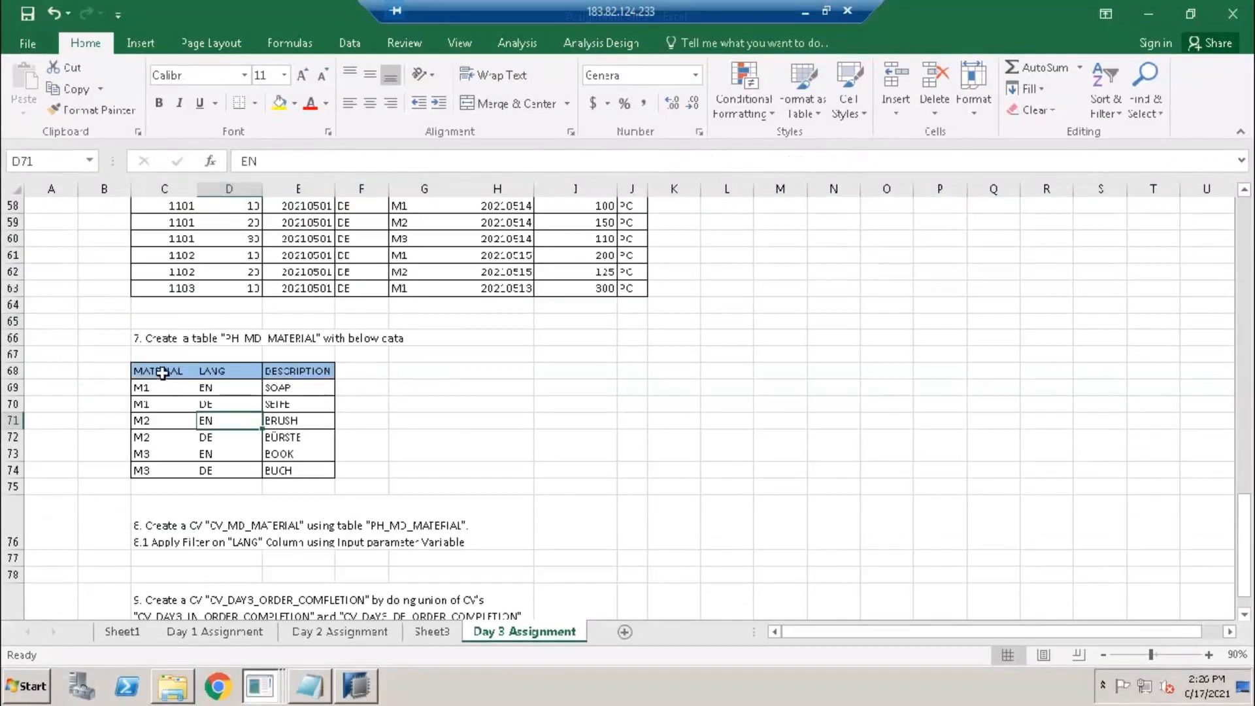
{"action": "left_click", "coordinate": [251, 338]}
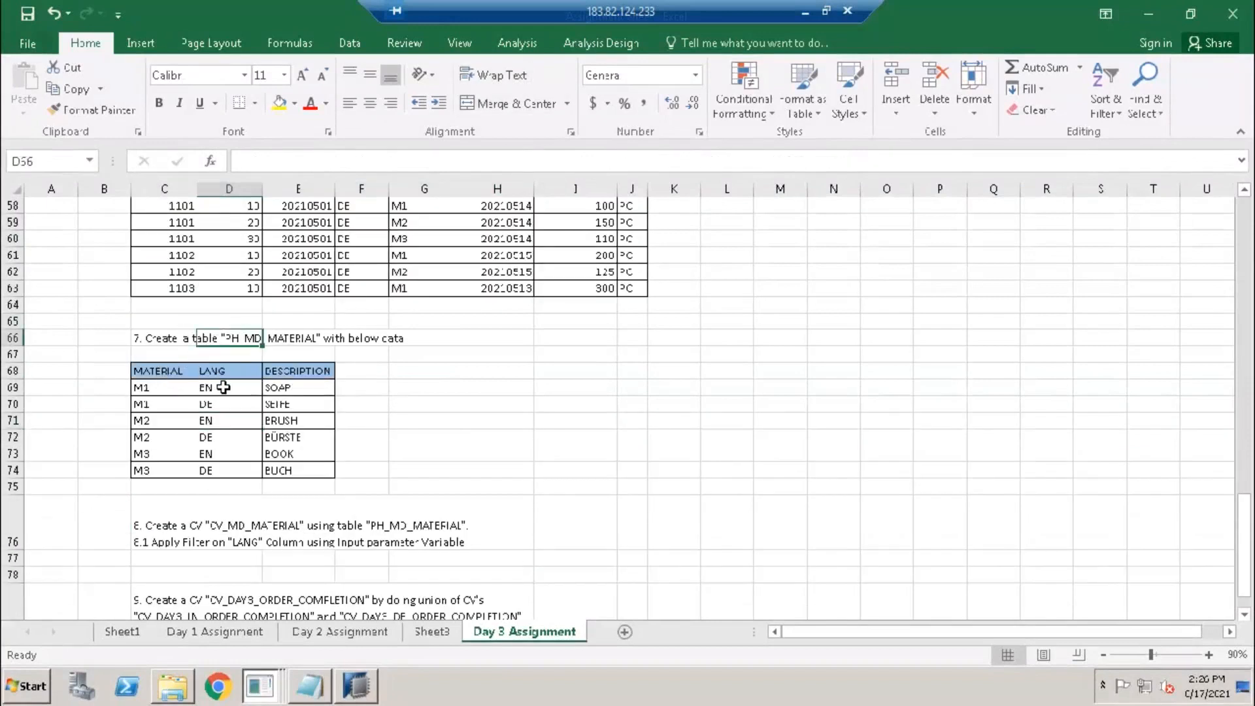
Copy the task 7 material table with its MATERIAL, LANG and DESCRIPTION columns, including the header row.
{"action": "left_click_drag", "start_coordinate": [154, 375], "coordinate": [299, 480]}
{"action": "key", "text": "ctrl+c"}
{"action": "left_click", "coordinate": [230, 457]}
{"action": "left_click_drag", "start_coordinate": [166, 370], "coordinate": [311, 470]}
{"action": "key", "text": "ctrl+v"}
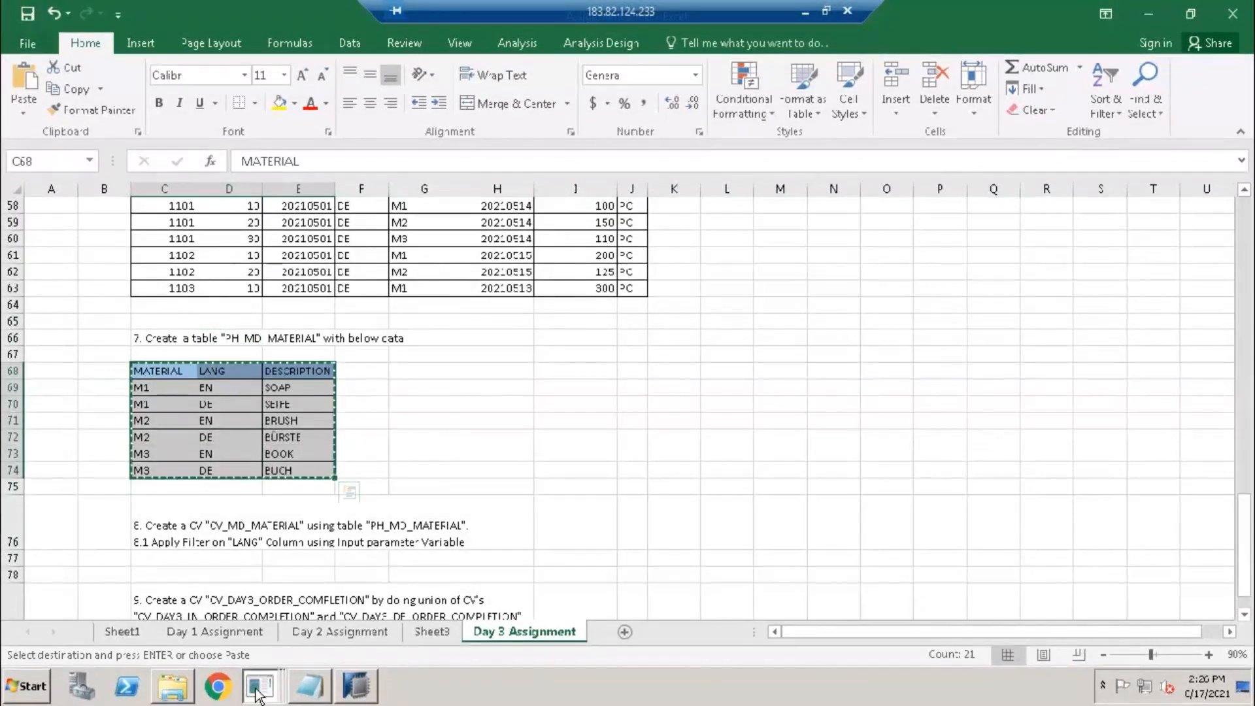
Add a worksheet named Material MD to the IN Data workbook and paste the copied material table at cell A1.
{"action": "mouse_move", "coordinate": [258, 691]}
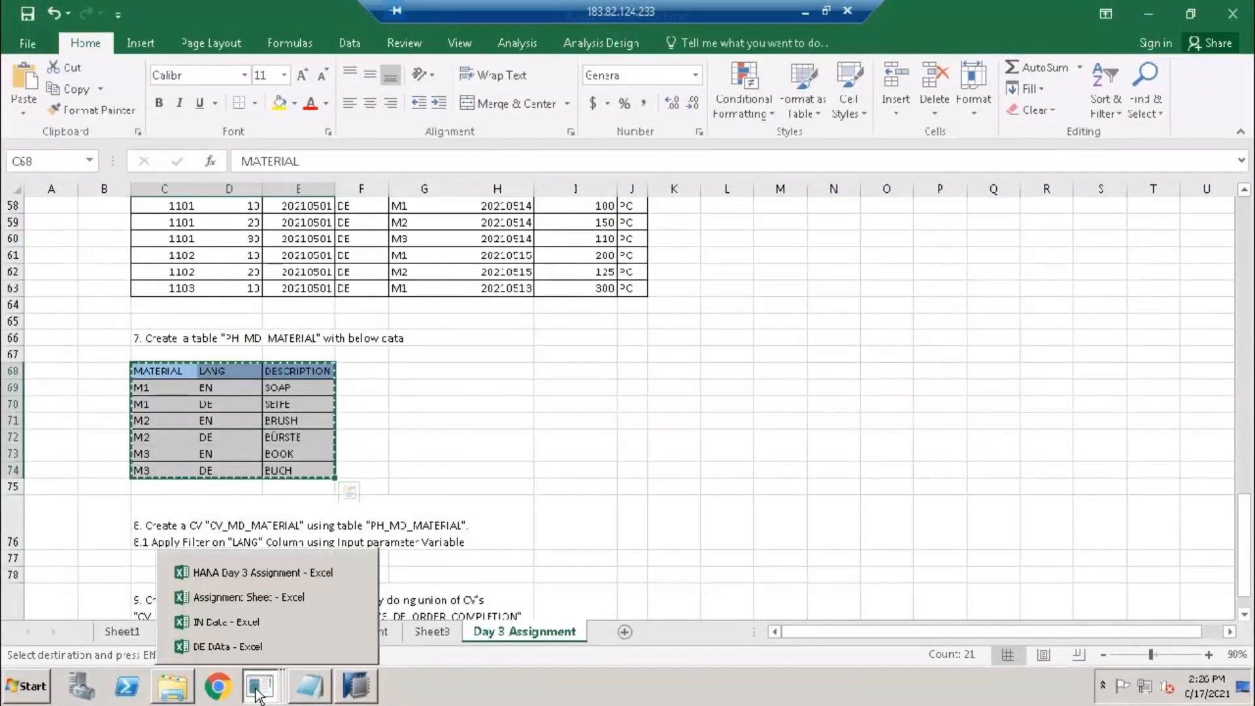
{"action": "left_click", "coordinate": [251, 623]}
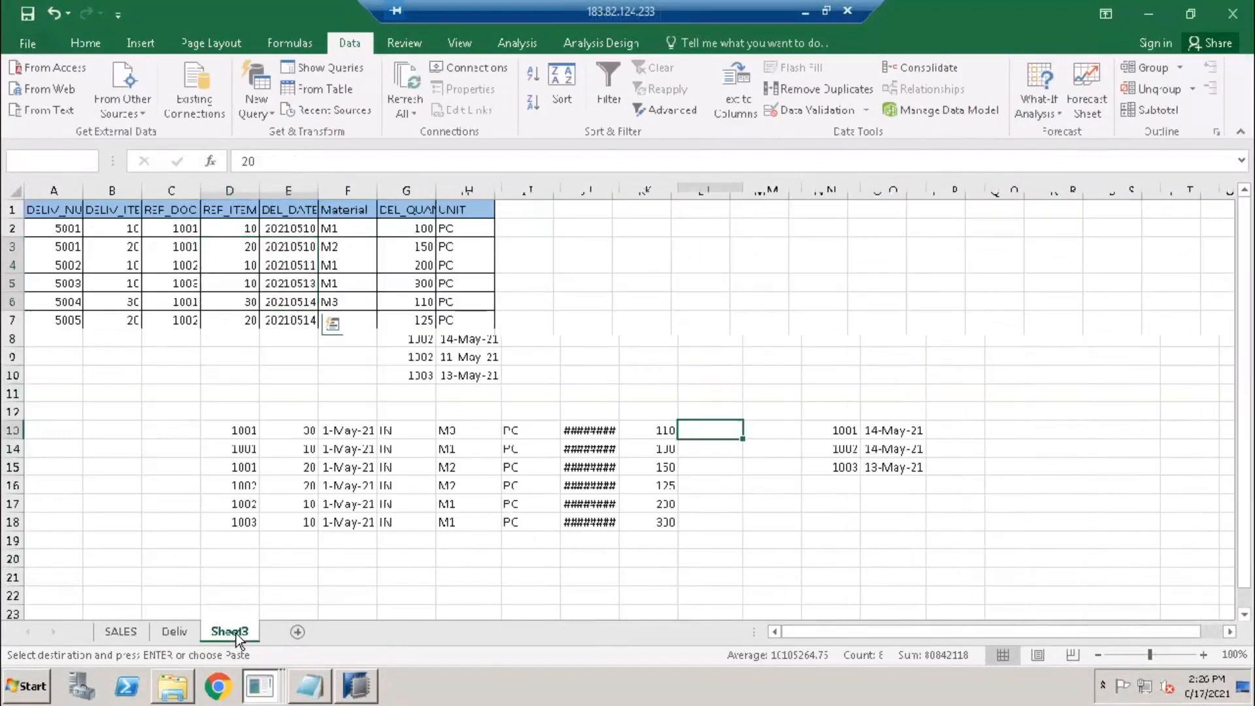
{"action": "key", "text": "shift+F11"}
{"action": "double_click", "coordinate": [278, 630]}
{"action": "type", "text": "MD"}
{"action": "key", "text": "BackSpace"}
{"action": "type", "text": "a"}
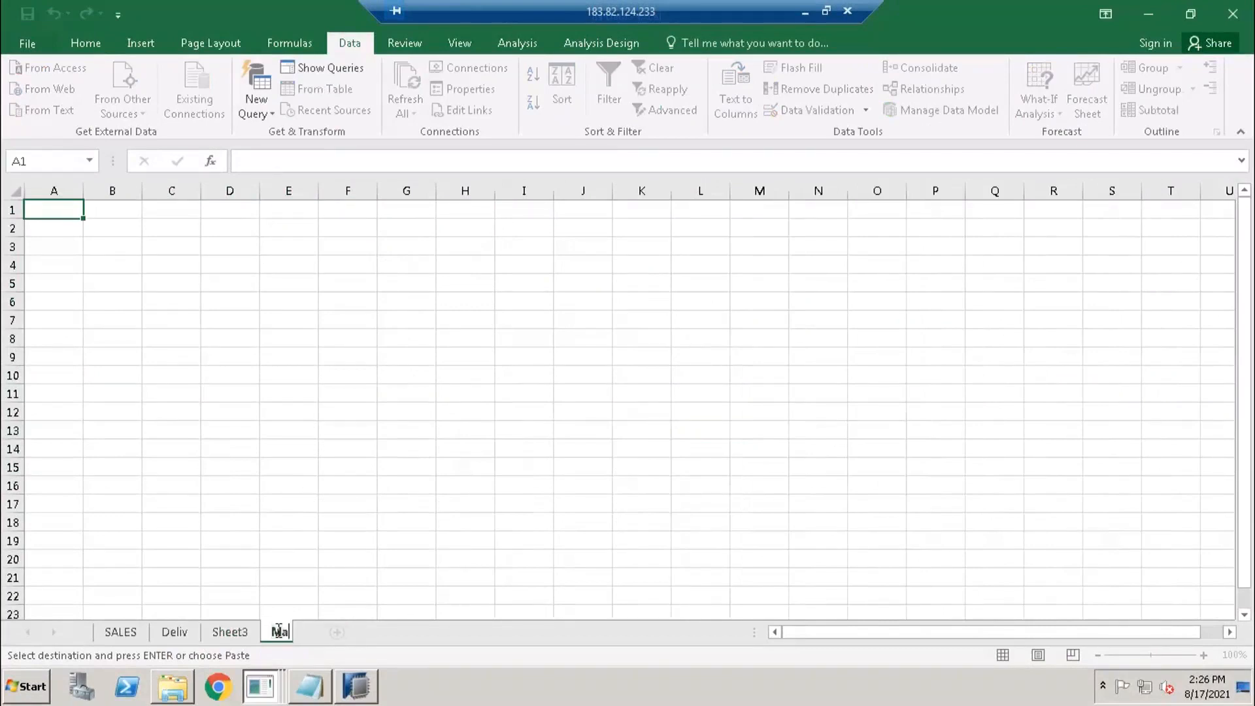
{"action": "type", "text": "terial MD"}
{"action": "key", "text": "Return"}
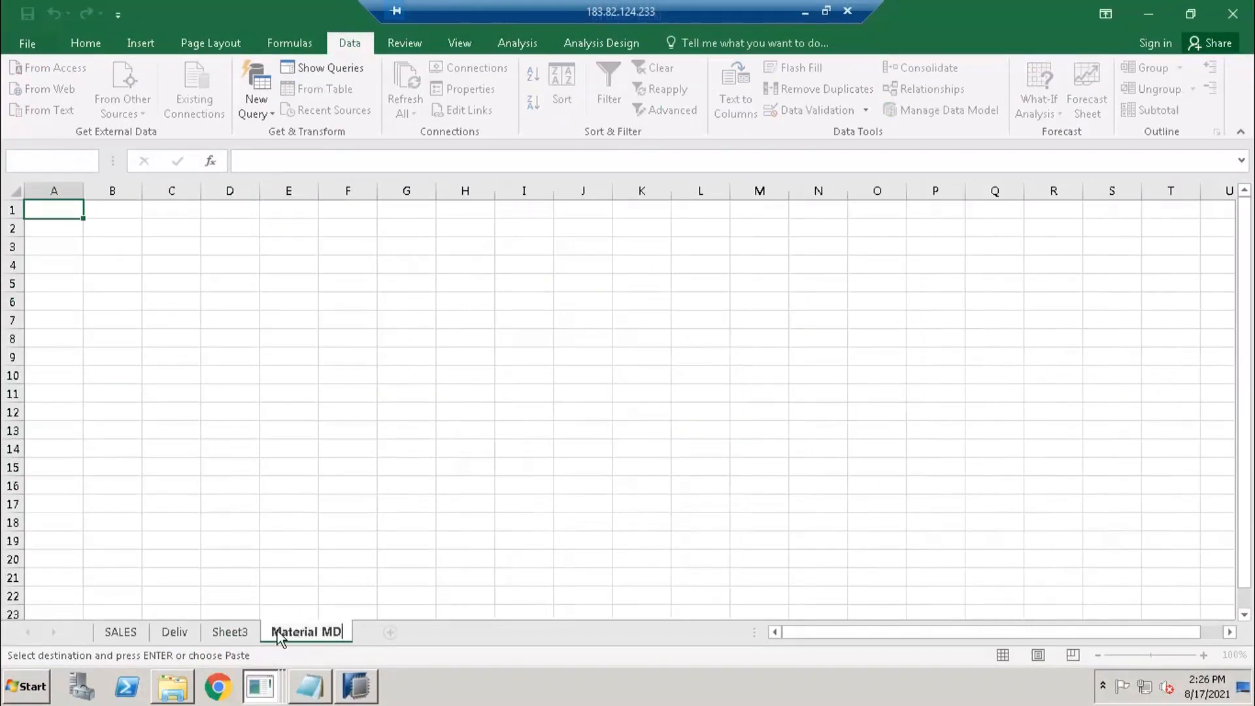
{"action": "key", "text": "ctrl+v"}
{"action": "left_click", "coordinate": [267, 237]}
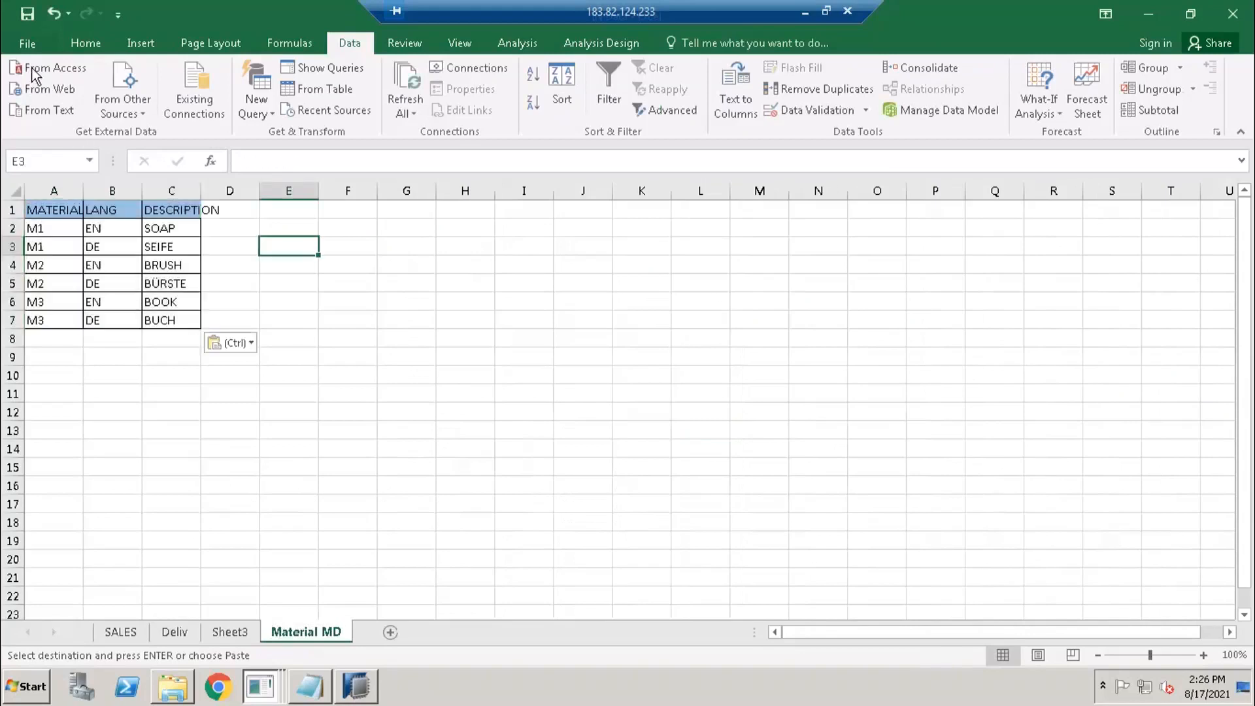
Back in HANA Studio, cancel the new information view and start a Data from Local File import into the HDB (HANAUSER) system.
{"action": "left_click", "coordinate": [340, 694]}
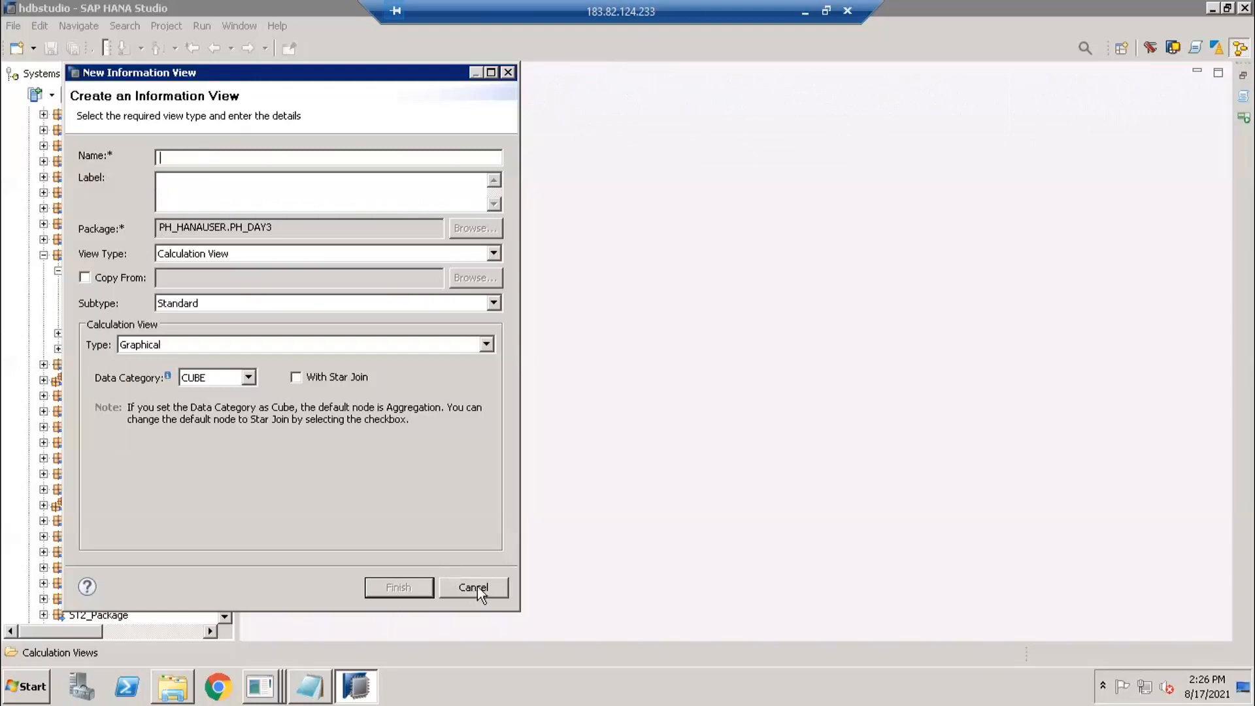
{"action": "left_click", "coordinate": [480, 594]}
{"action": "left_click", "coordinate": [15, 26]}
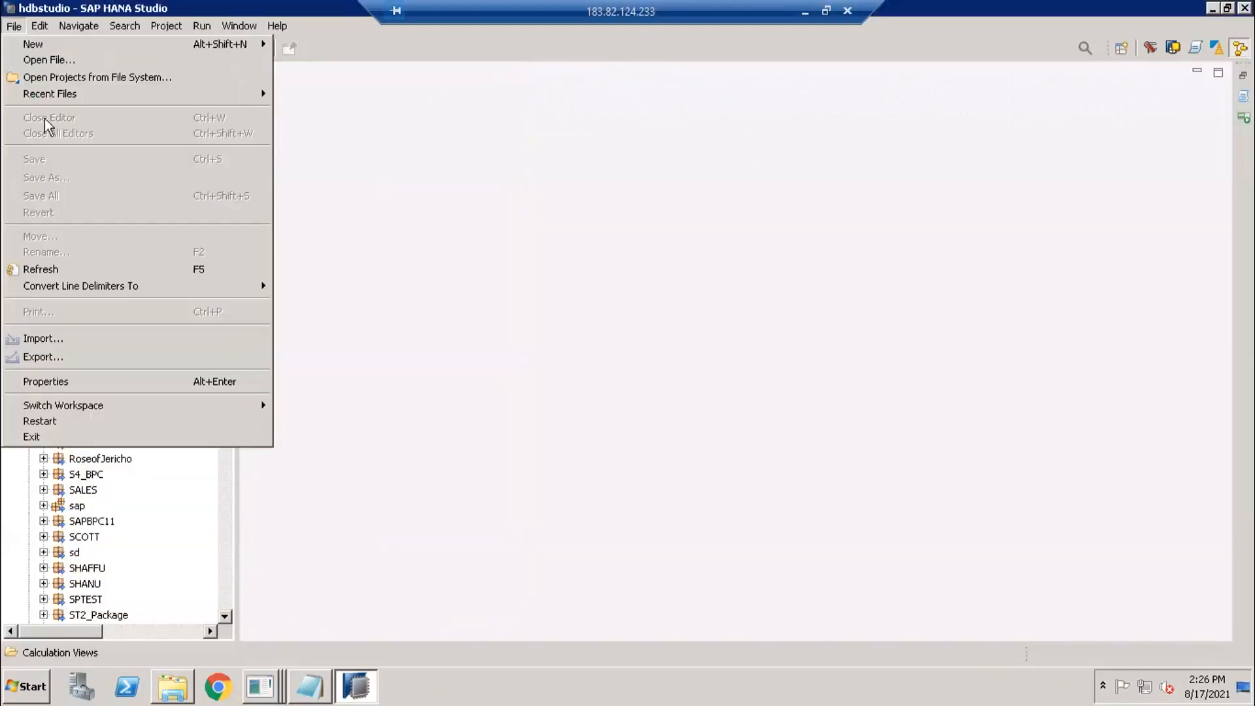
{"action": "left_click", "coordinate": [48, 340]}
{"action": "left_click", "coordinate": [513, 297]}
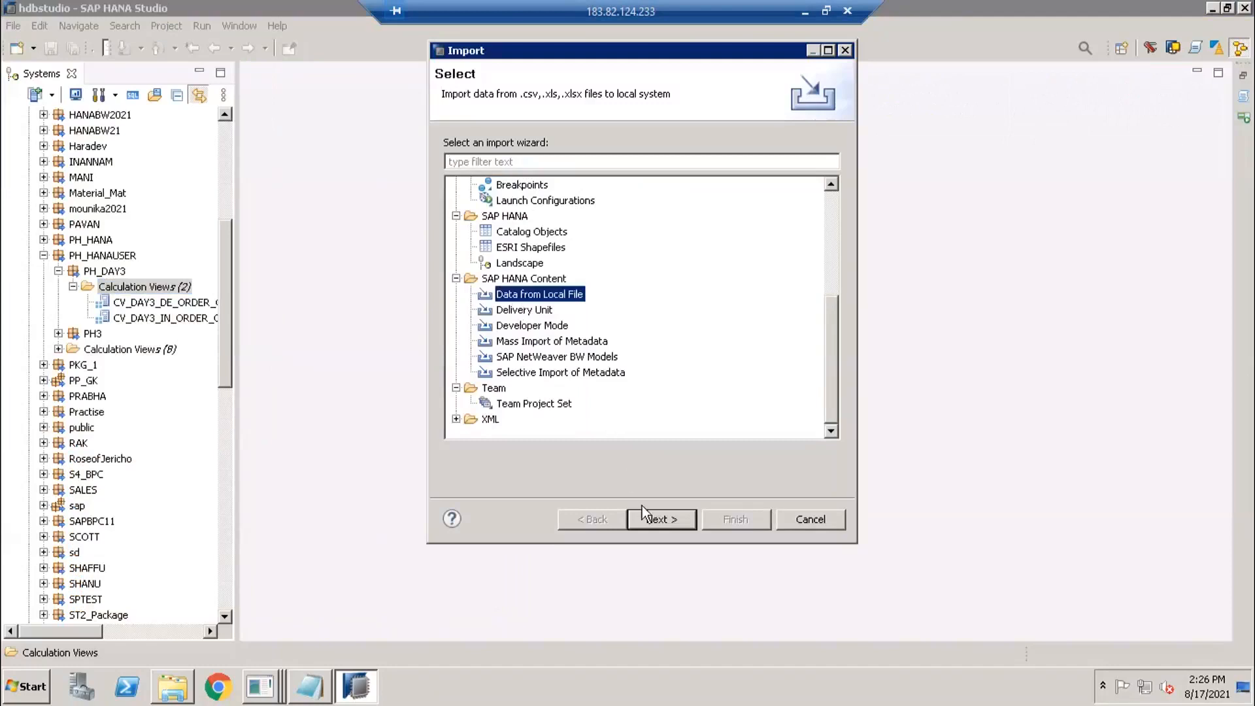
{"action": "left_click", "coordinate": [661, 519]}
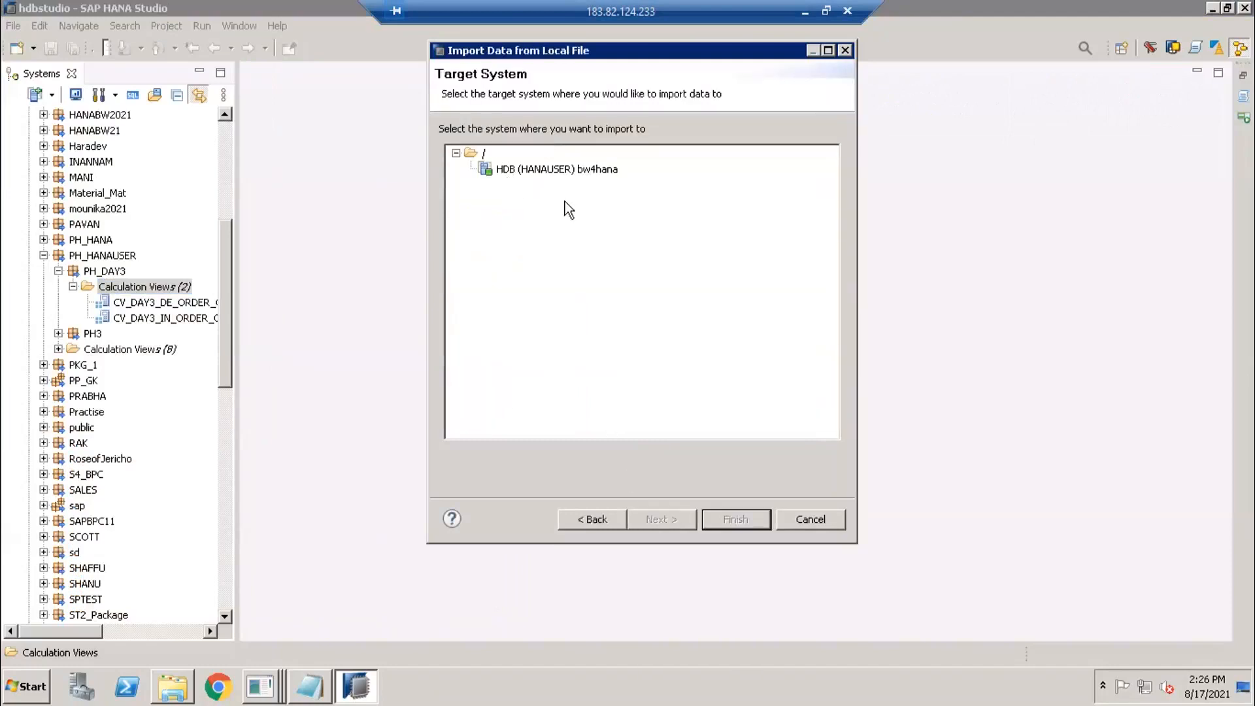
{"action": "left_click", "coordinate": [567, 170]}
{"action": "left_click", "coordinate": [672, 527]}
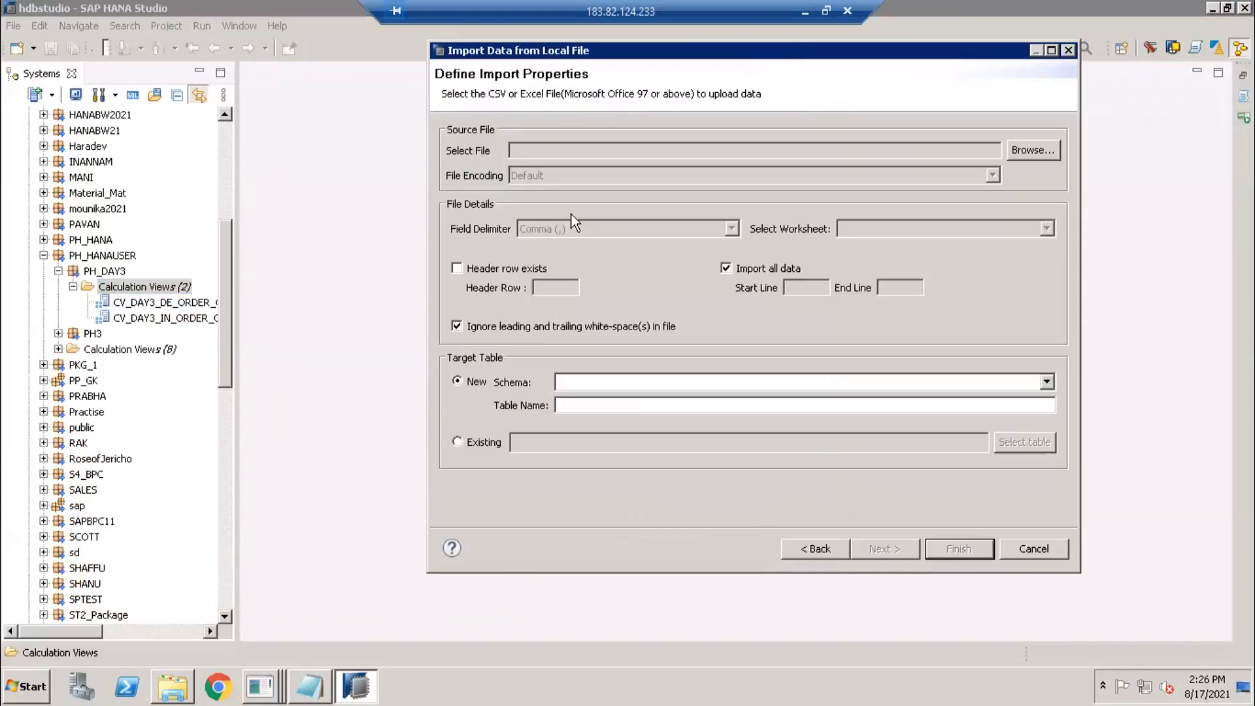
Choose the IN Data workbook's Material MD worksheet as the import source and mark that a header row exists.
{"action": "left_click", "coordinate": [1023, 154]}
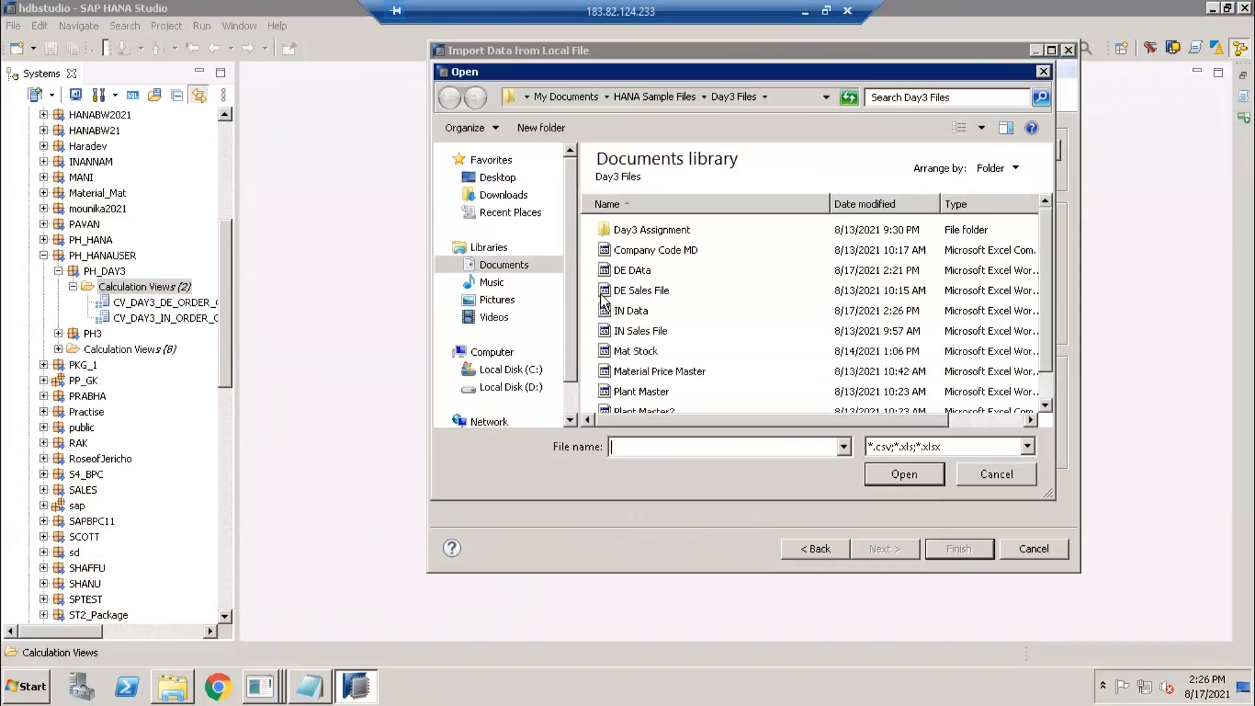
{"action": "left_click", "coordinate": [636, 312]}
{"action": "left_click", "coordinate": [904, 474]}
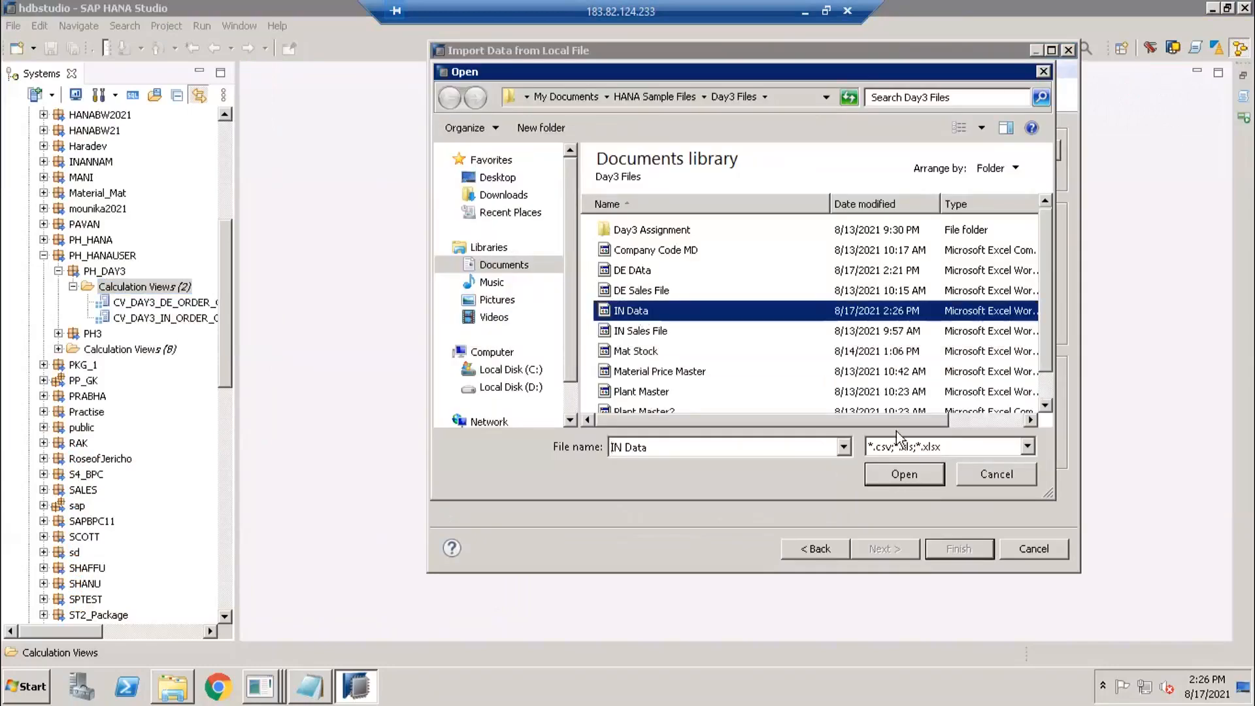
{"action": "left_click", "coordinate": [910, 234]}
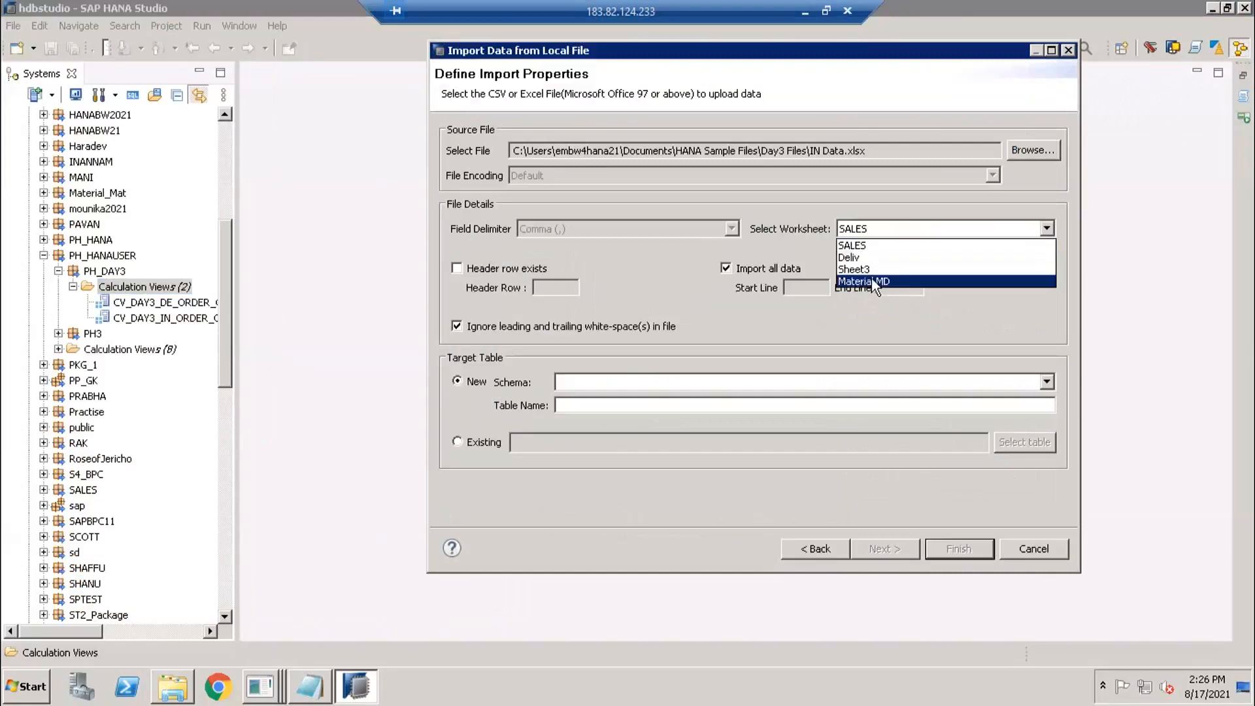
{"action": "left_click", "coordinate": [872, 279]}
{"action": "left_click", "coordinate": [456, 268]}
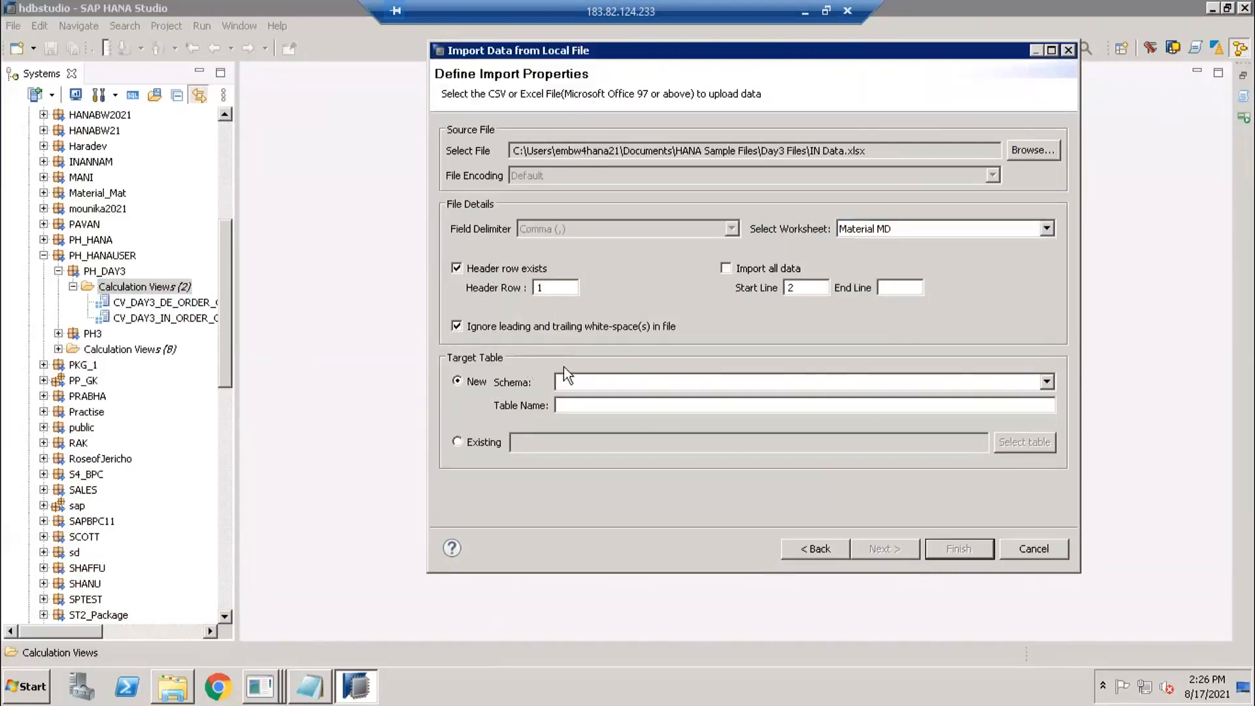
Set the target to a new table PH_DAY3_MAT_MD in the HANAUSER schema and continue to the table definition and mappings.
{"action": "left_click", "coordinate": [602, 382]}
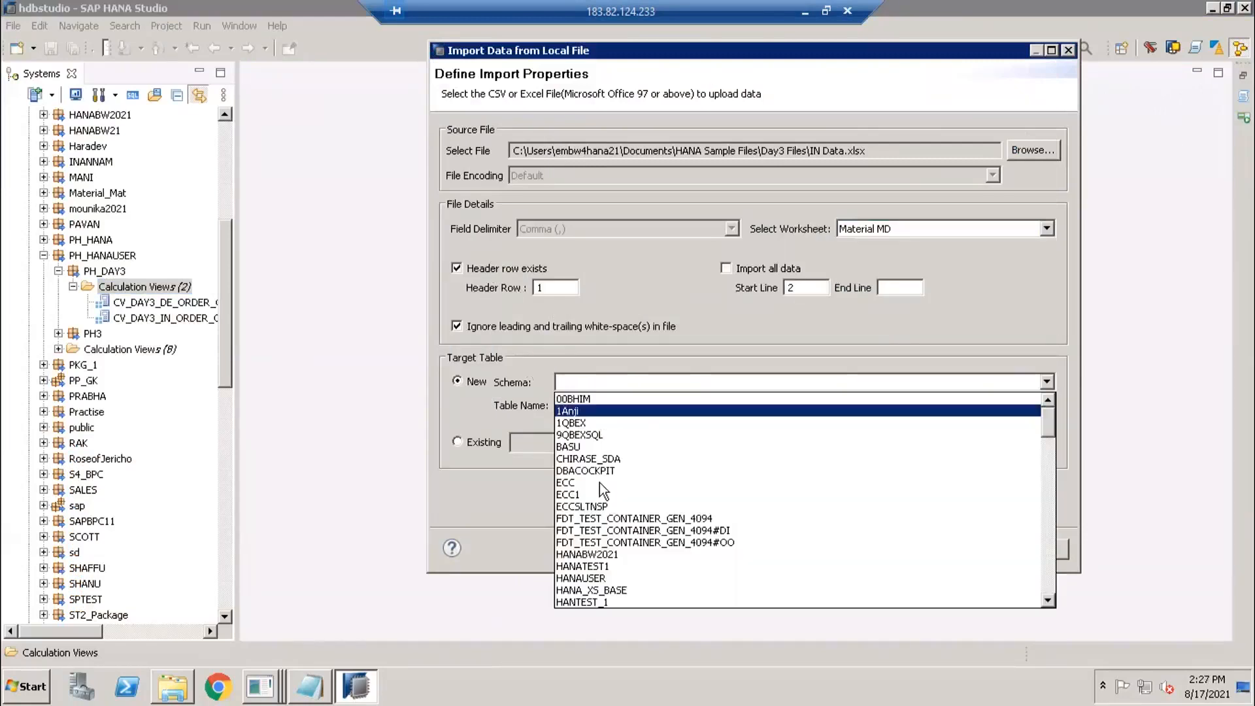
{"action": "left_click", "coordinate": [606, 577]}
{"action": "left_click", "coordinate": [607, 391]}
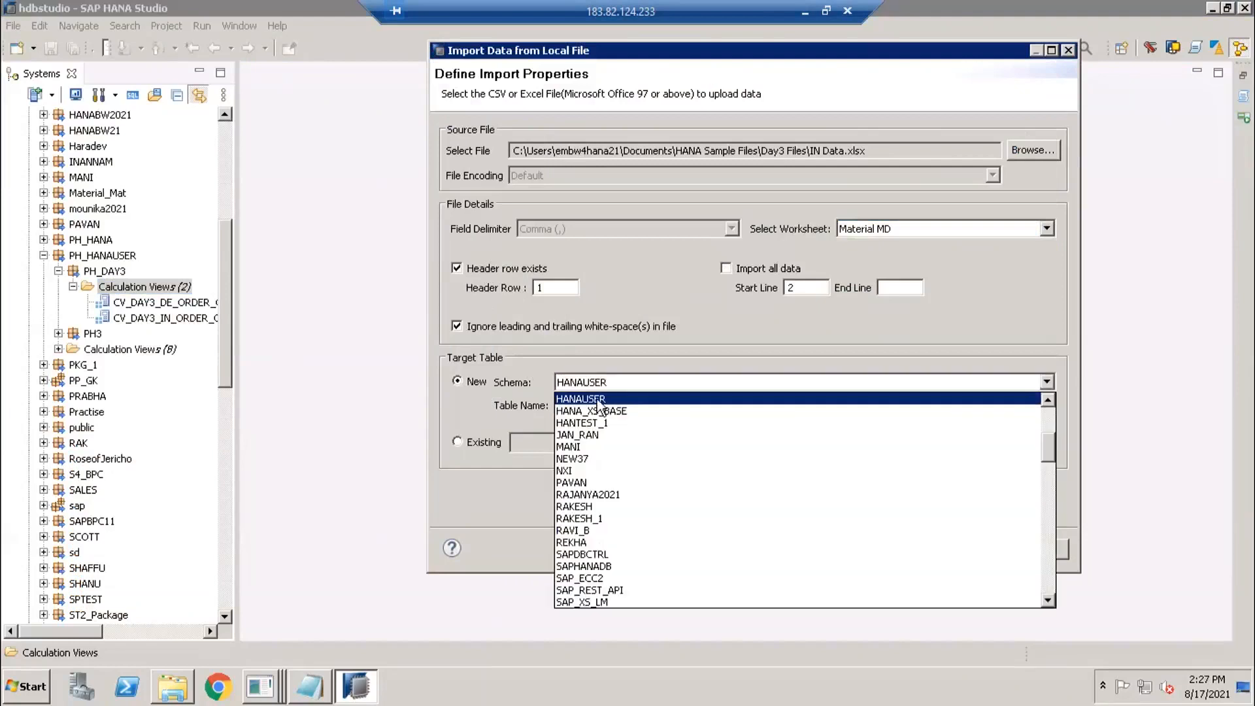
{"action": "left_click", "coordinate": [592, 394]}
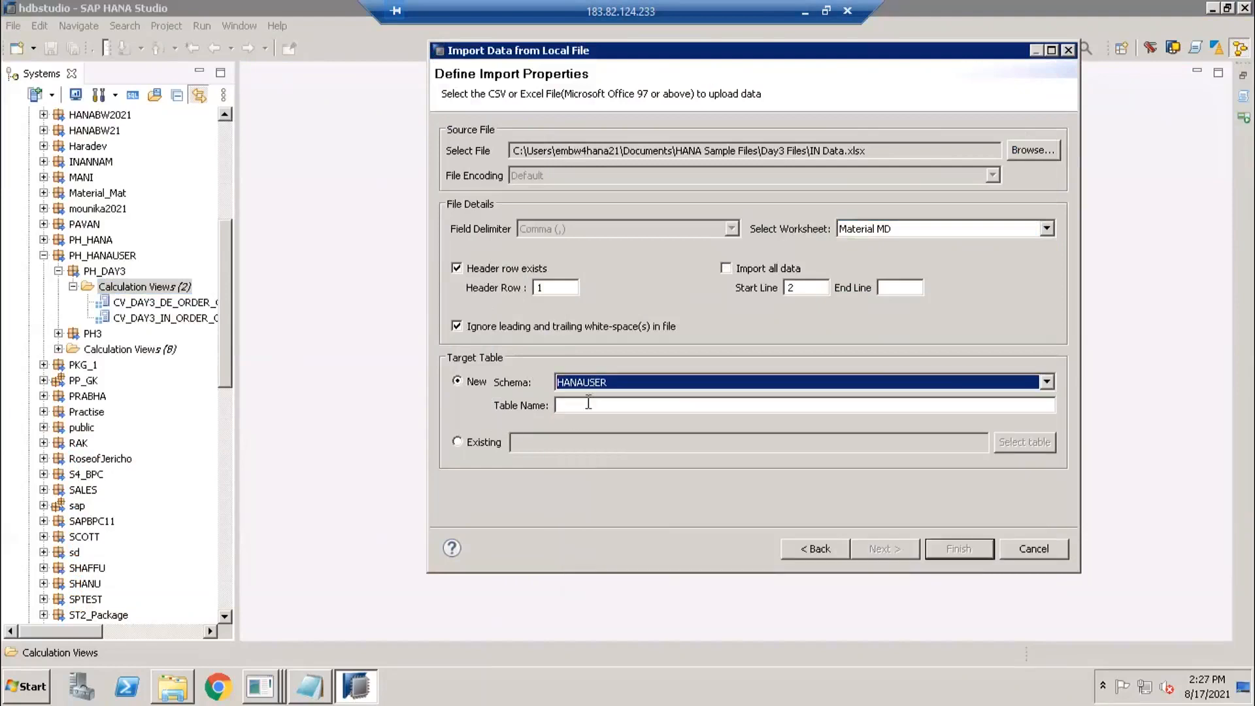
{"action": "left_click", "coordinate": [588, 404]}
{"action": "type", "text": "PH_DAY3_MAT_MD"}
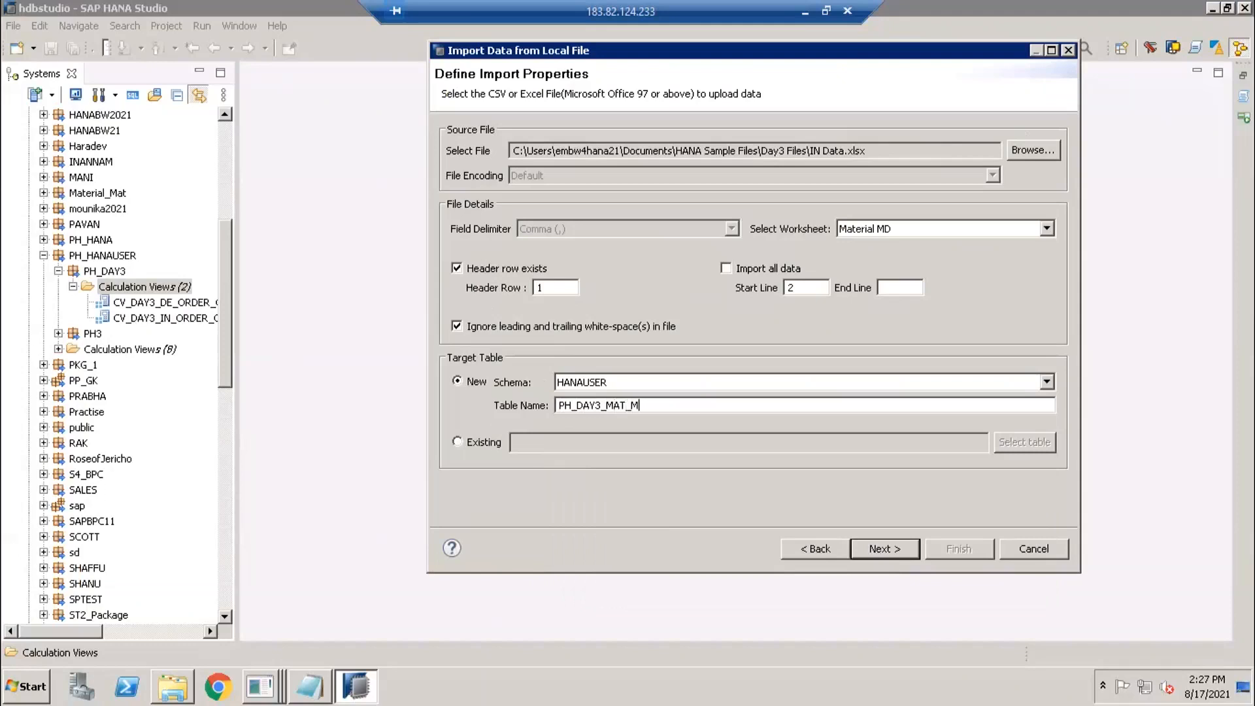
{"action": "left_click", "coordinate": [875, 541]}
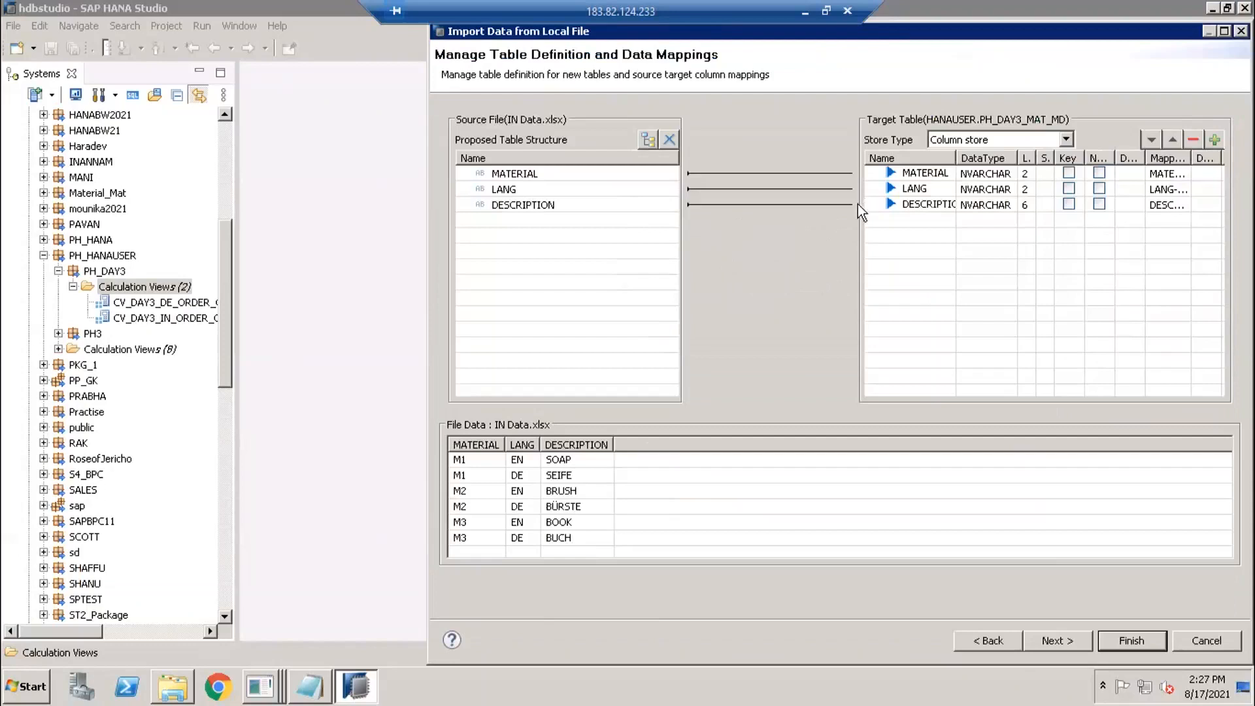
Set the length of MATERIAL to 18 and DESCRIPTION to 60, make MATERIAL and LANG key columns, and finish the import.
{"action": "left_click", "coordinate": [1011, 174]}
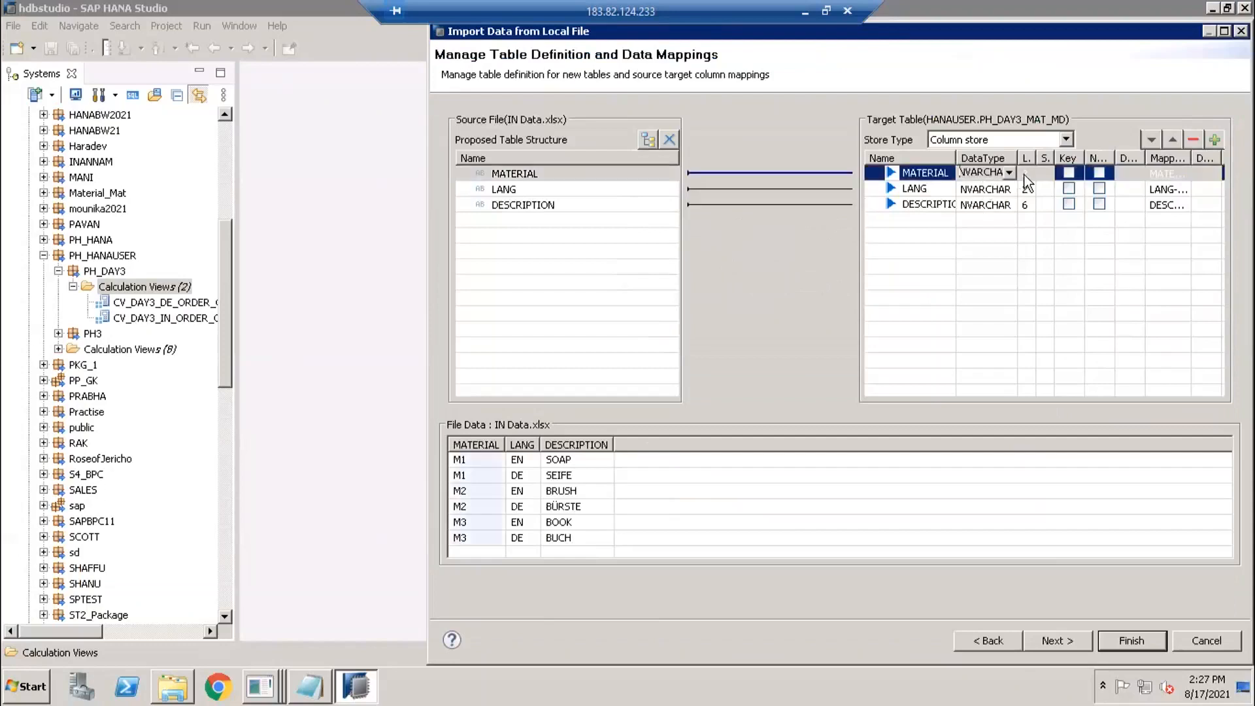
{"action": "type", "text": "18"}
{"action": "left_click", "coordinate": [1024, 189]}
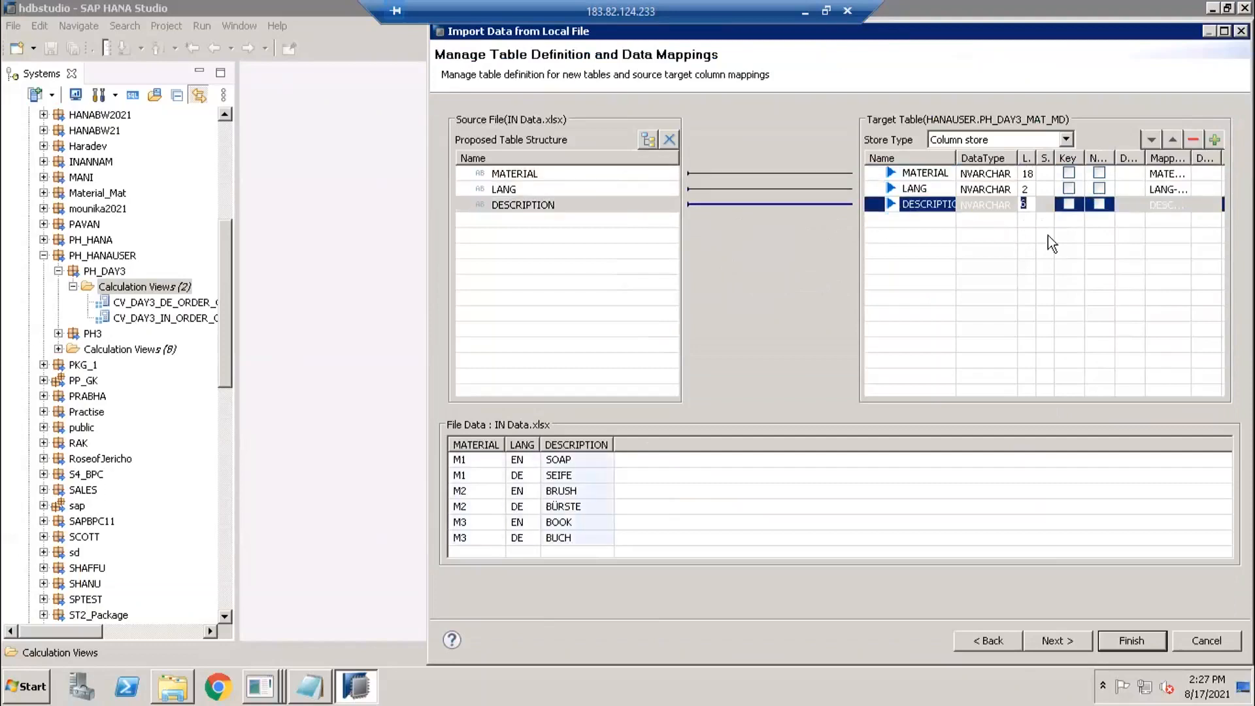
{"action": "left_click", "coordinate": [1068, 173]}
{"action": "left_click", "coordinate": [1069, 188]}
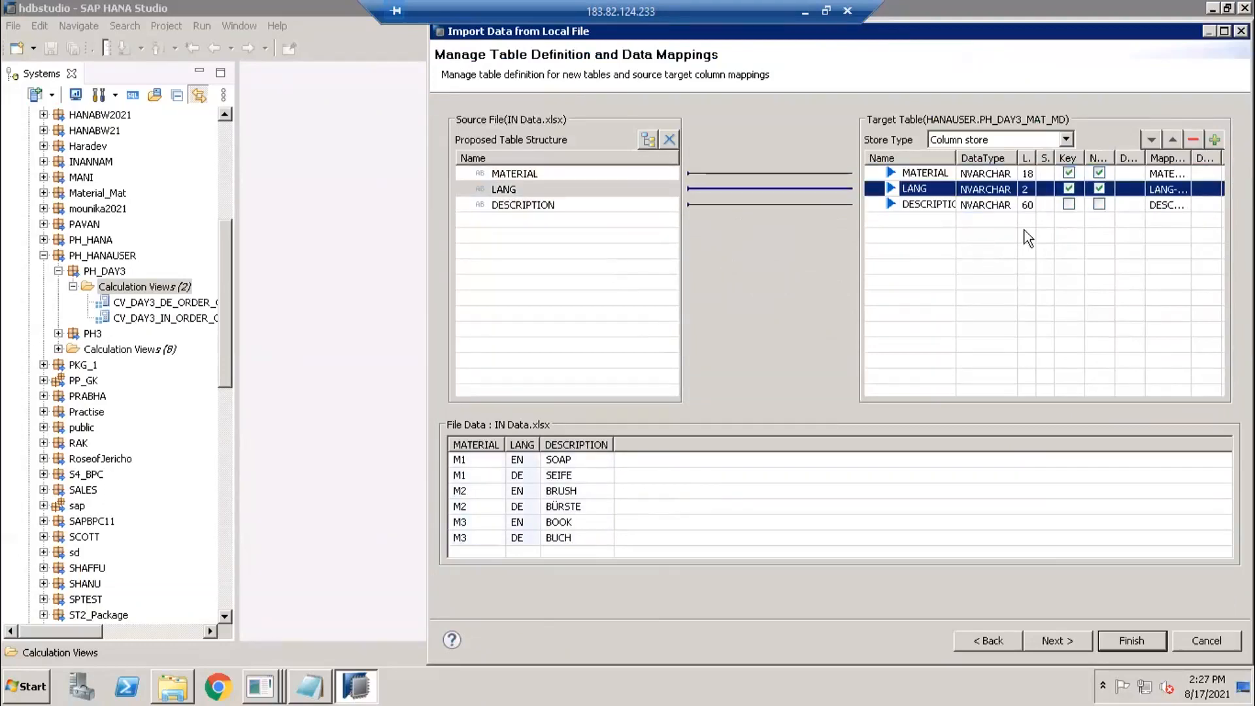
{"action": "left_click", "coordinate": [1057, 640]}
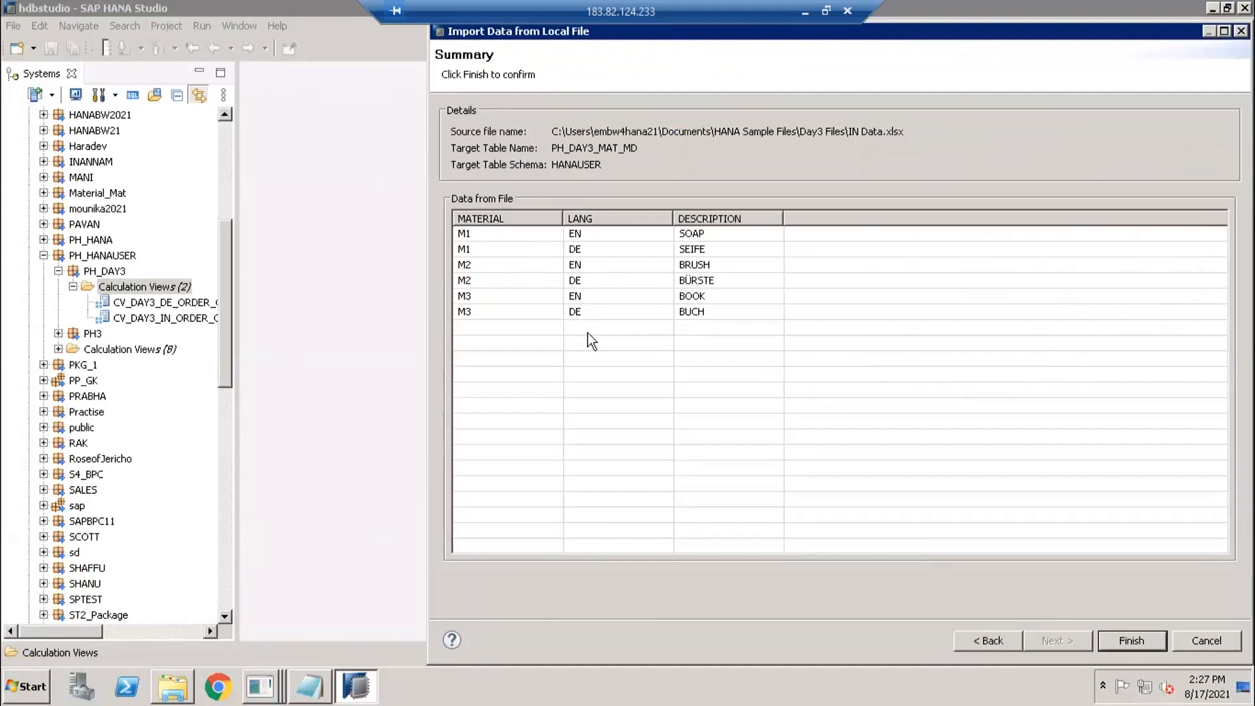
{"action": "left_click", "coordinate": [1125, 641]}
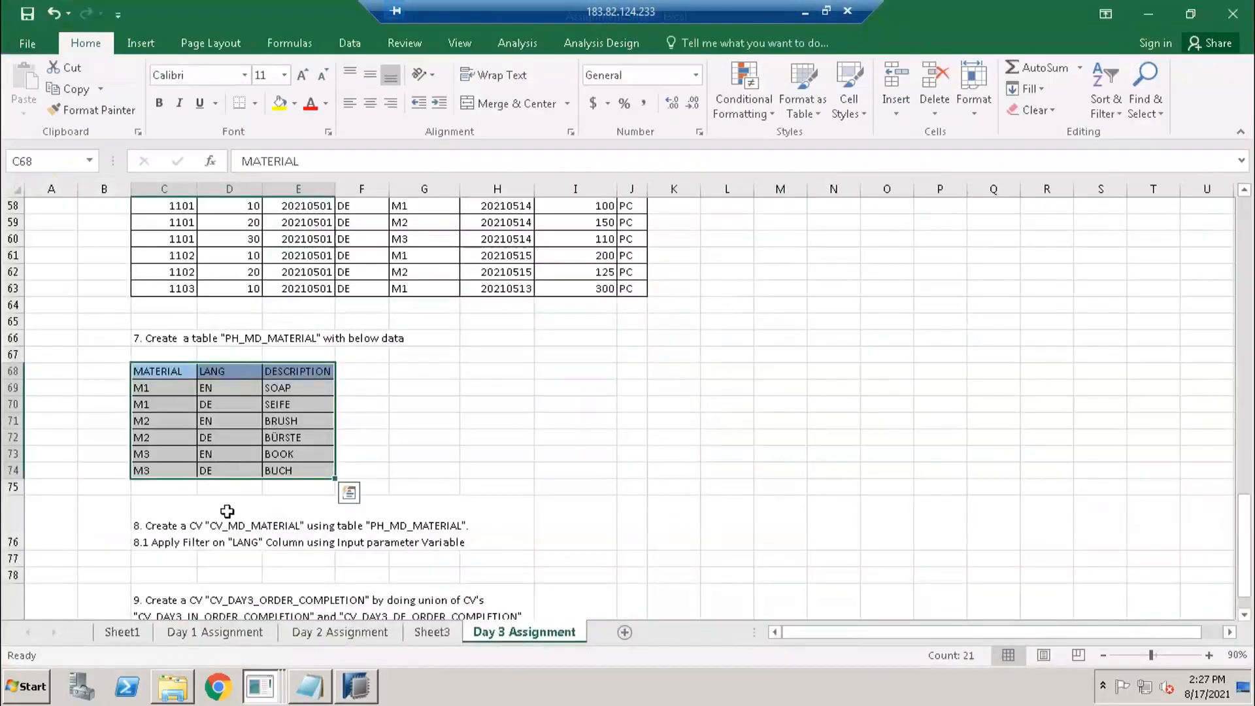
Check task 8 in the Day 3 Assignment worksheet, then start a new calculation view in HANA Studio's PH_DAY3 package with the name prefix CV_.
{"action": "scroll", "coordinate": [226, 493], "scroll_direction": "down", "scroll_amount": 3}
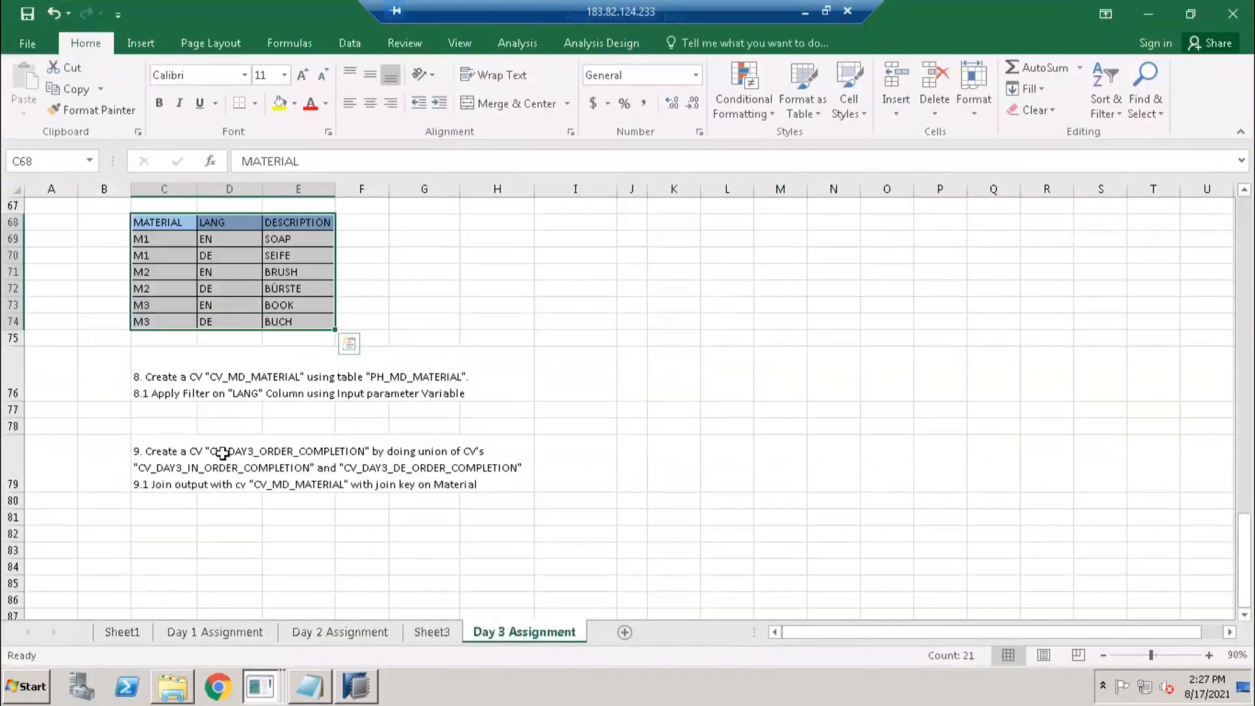
{"action": "left_click", "coordinate": [175, 378]}
{"action": "key", "text": "alt+Tab"}
{"action": "left_click", "coordinate": [112, 288]}
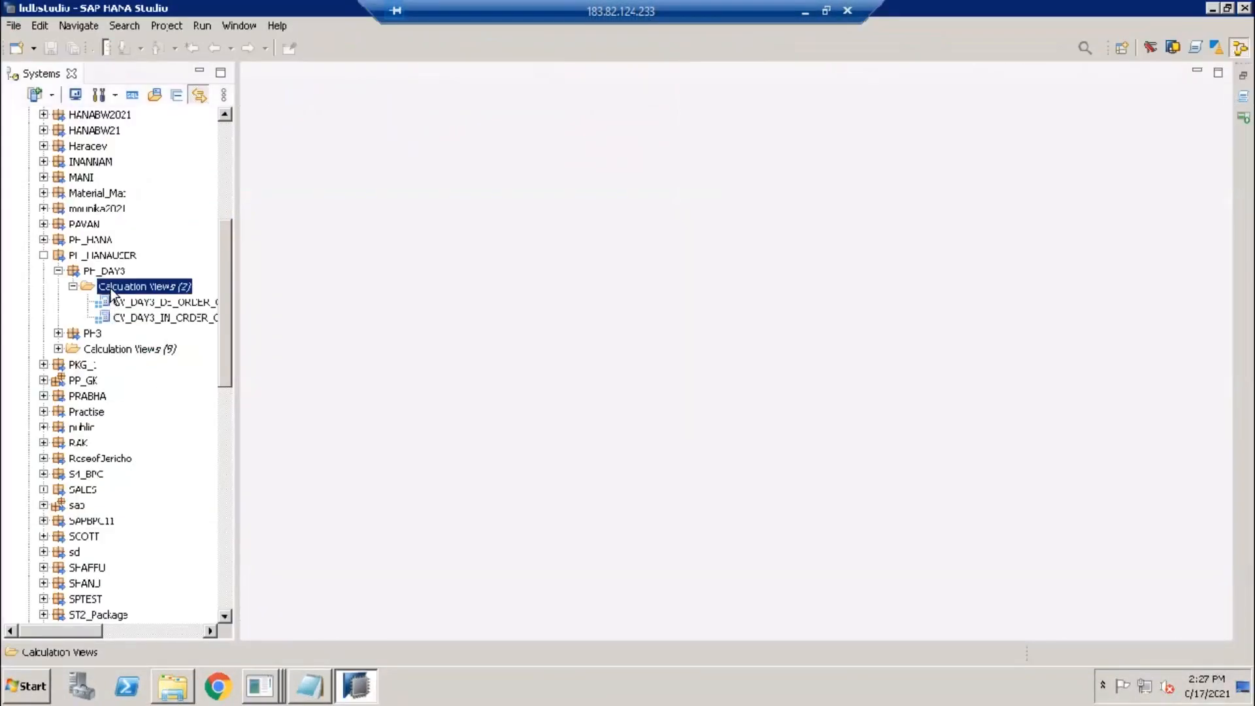
{"action": "right_click", "coordinate": [112, 288]}
{"action": "left_click", "coordinate": [163, 320]}
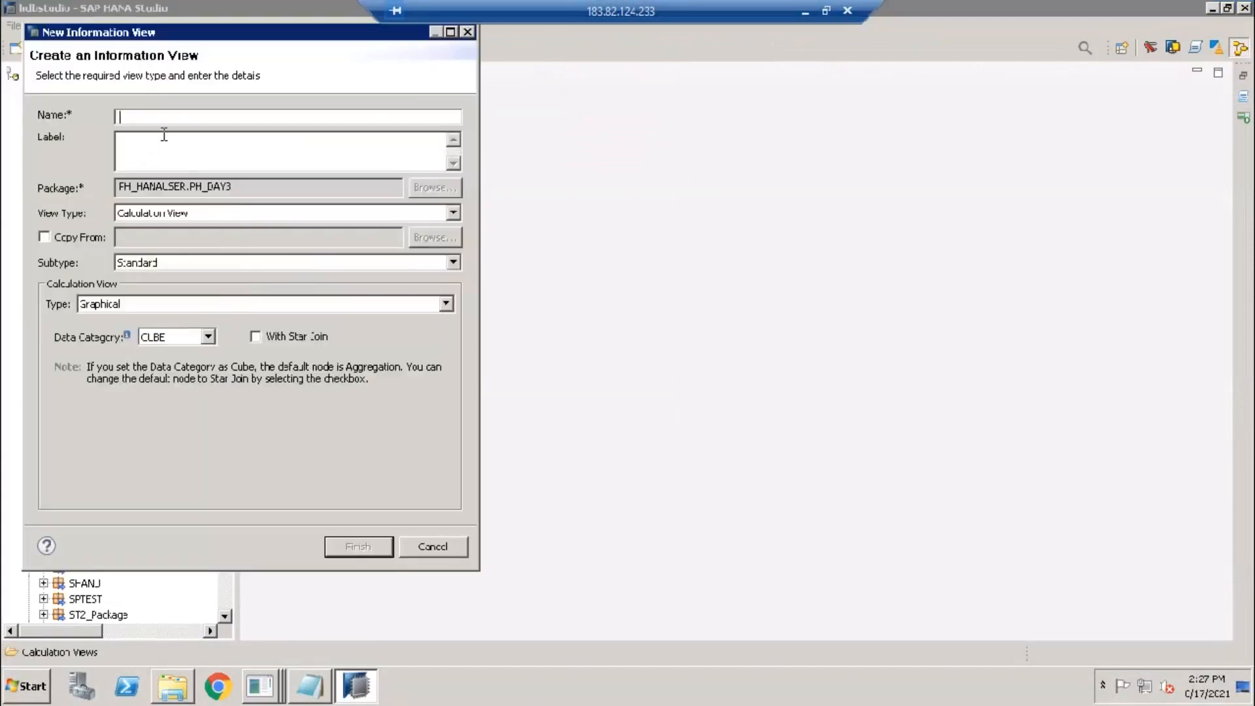
{"action": "type", "text": "CV_"}
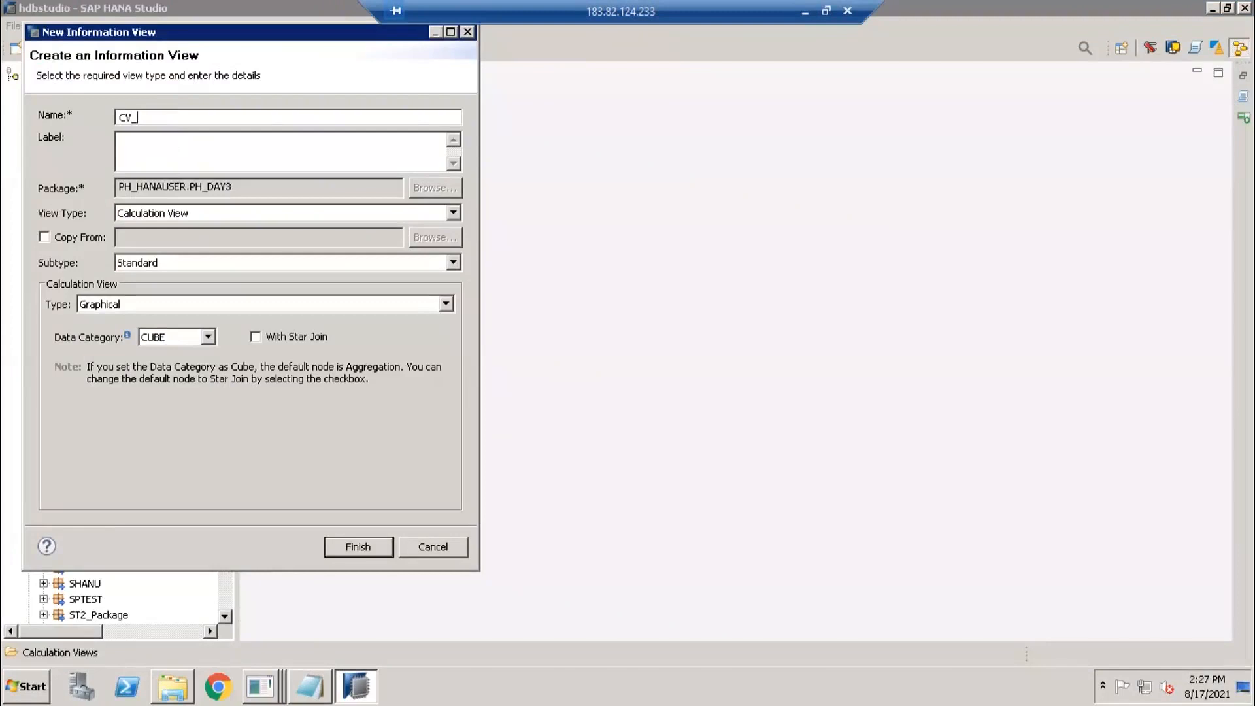
Copy the _MD_MATERIAL part of the view name from task 8 in the Excel worksheet and return to HANA Studio.
{"action": "key", "text": "alt+Tab"}
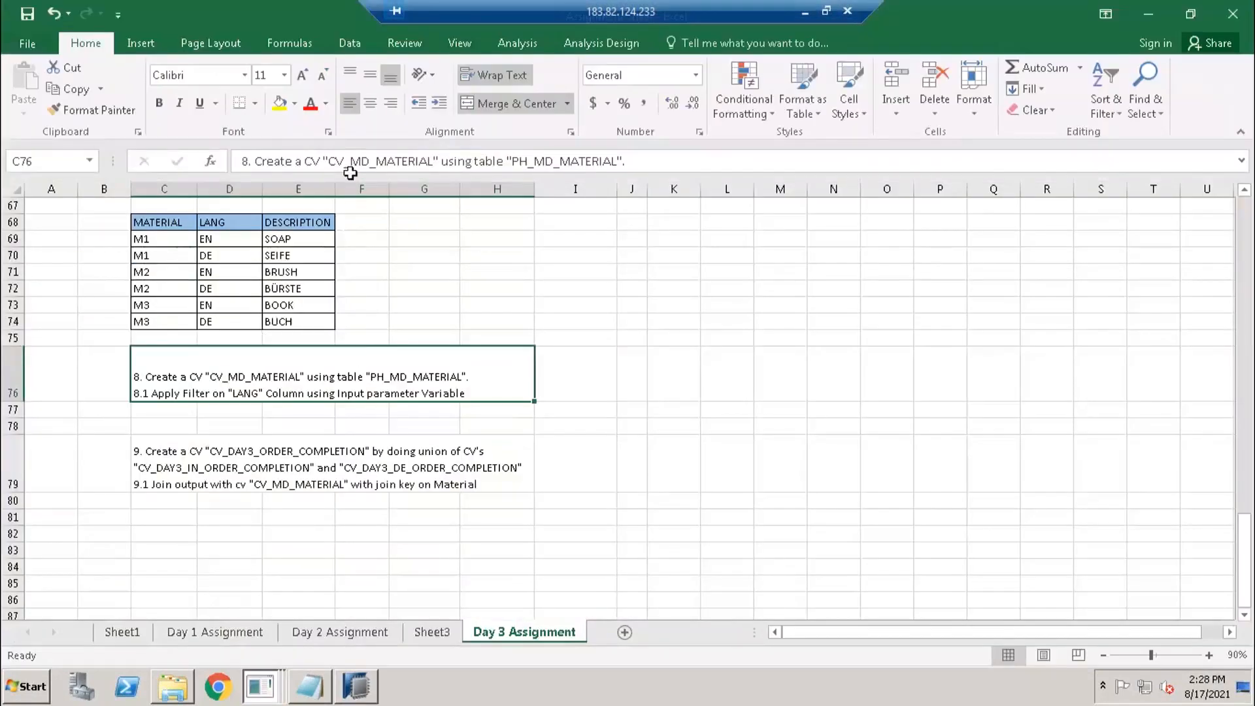
{"action": "left_click_drag", "start_coordinate": [344, 160], "coordinate": [432, 162]}
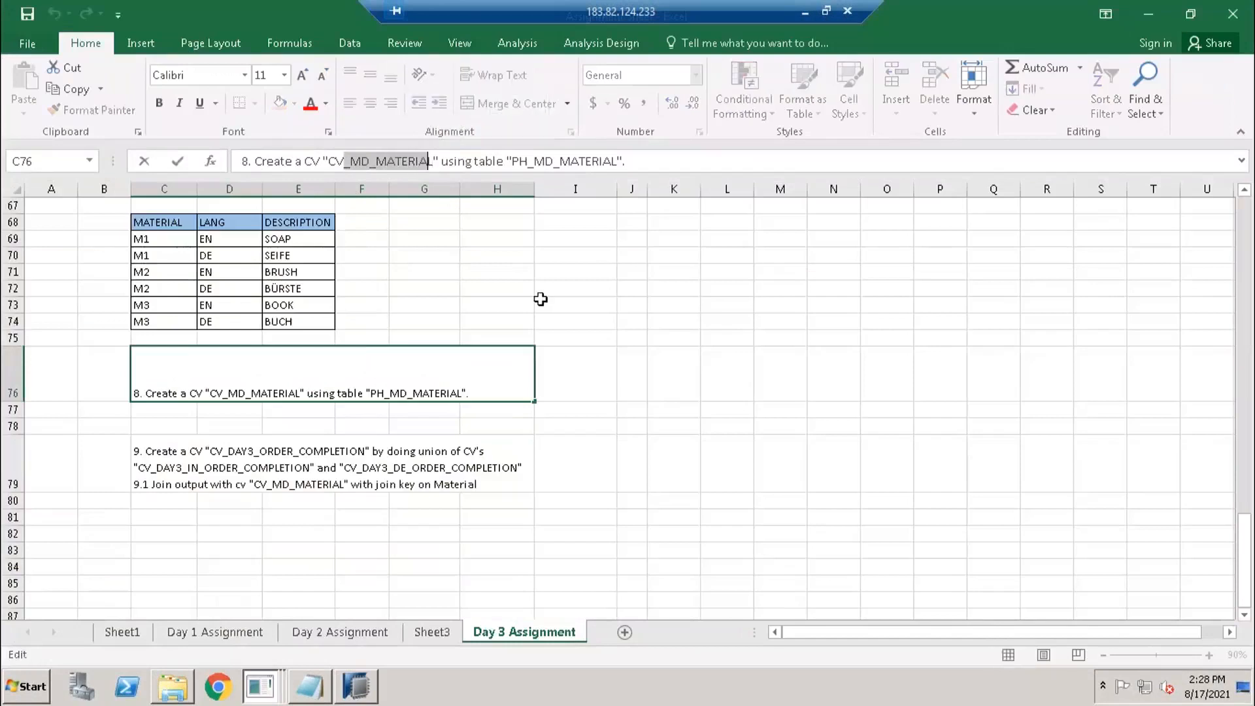
{"action": "key", "text": "ctrl+c"}
{"action": "key", "text": "alt+Tab"}
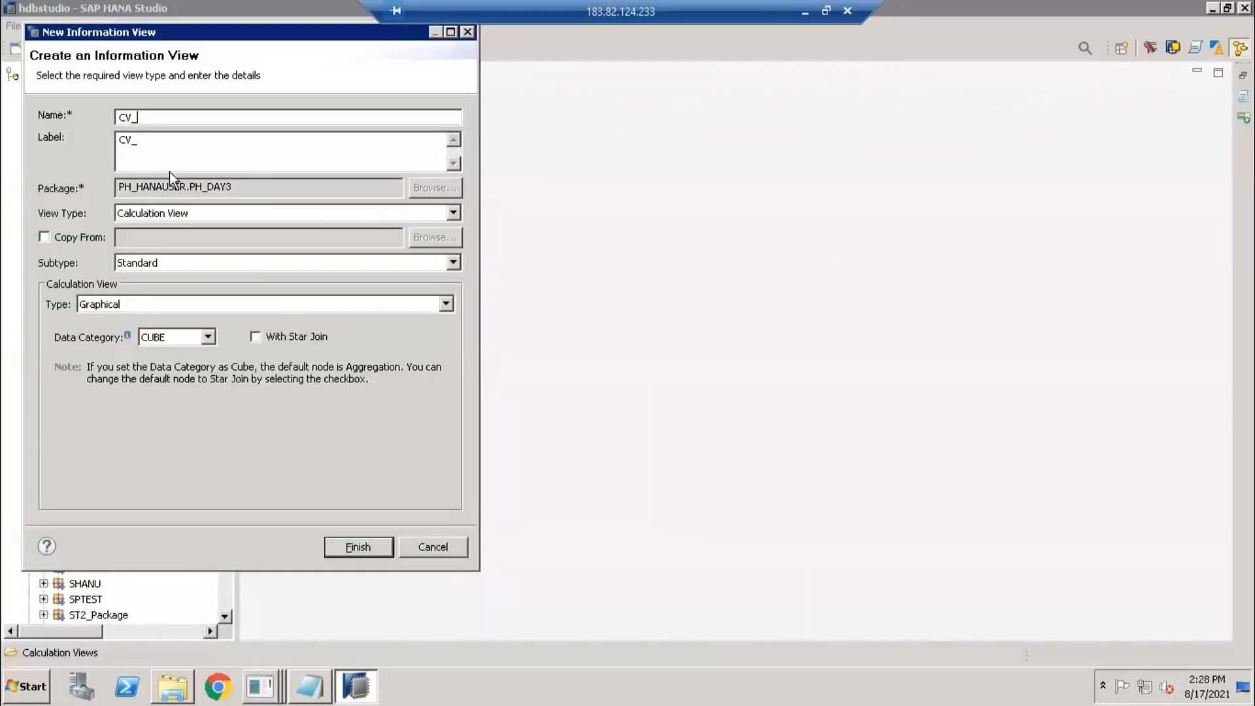
Complete the name and label as CV_MD_MATERIAL and create the graphical calculation view with data category CUBE.
{"action": "key", "text": "ctrl+v"}
{"action": "key", "text": "Tab"}
{"action": "key", "text": "ctrl+a"}
{"action": "left_click", "coordinate": [185, 153]}
{"action": "key", "text": "ctrl+a"}
{"action": "key", "text": "ctrl+v"}
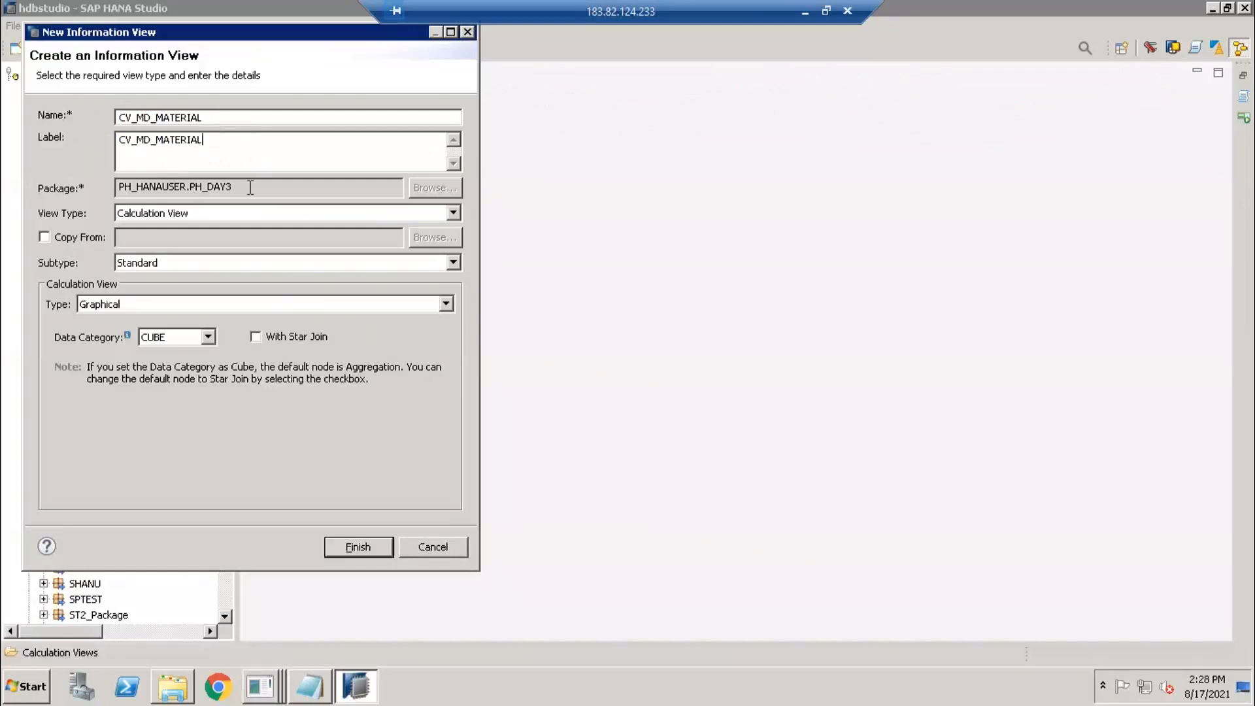
{"action": "left_click", "coordinate": [344, 540]}
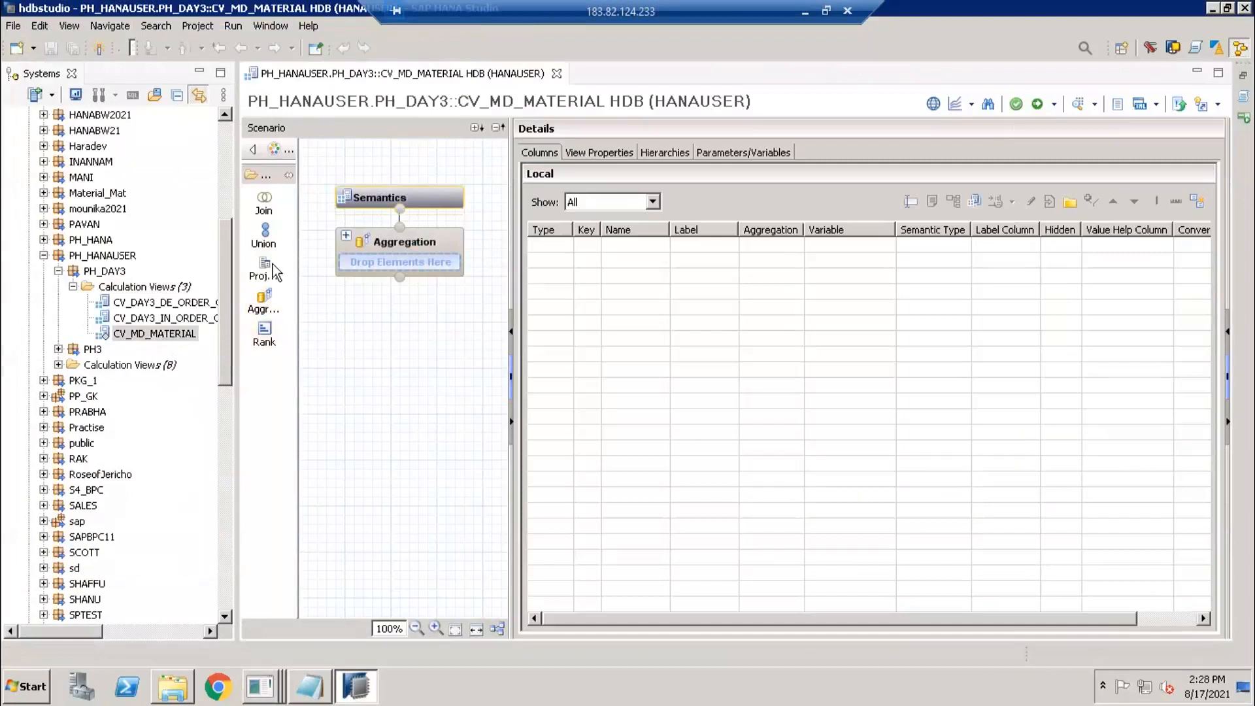
Add a projection node below the Aggregation node and assign the table PH_DAY3_MAT_MD to it.
{"action": "left_click_drag", "start_coordinate": [264, 268], "coordinate": [381, 365]}
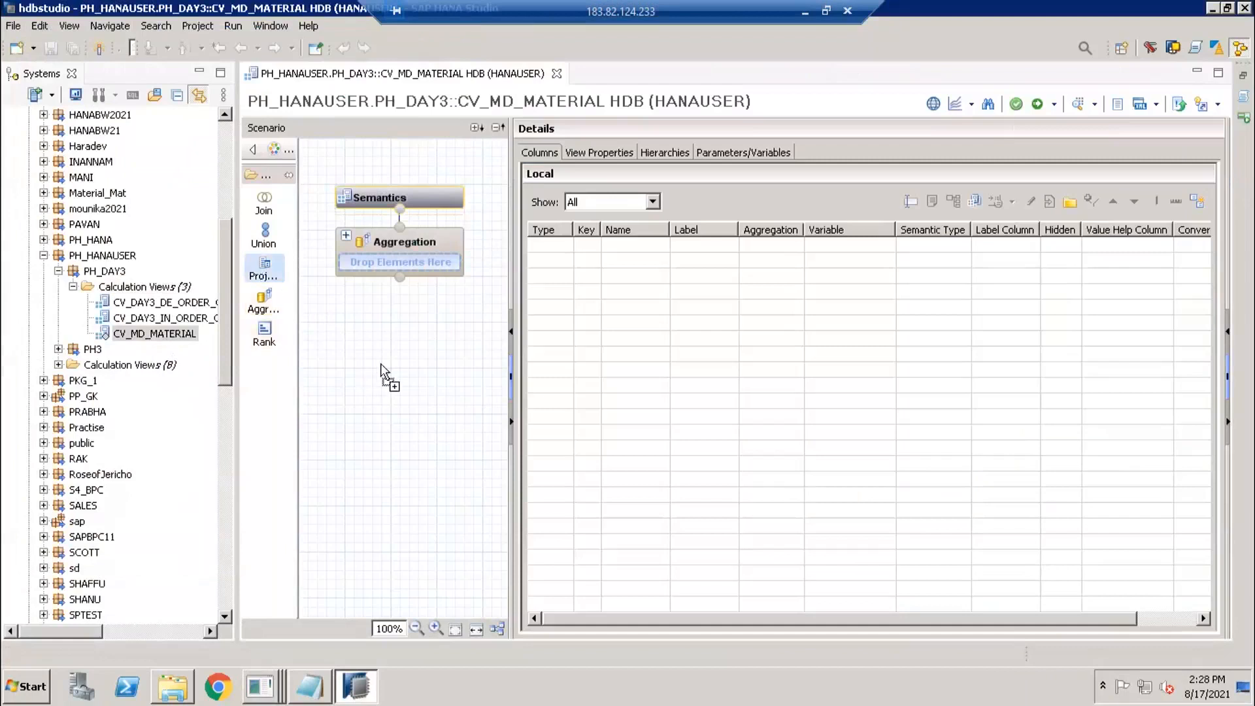
{"action": "left_click_drag", "start_coordinate": [375, 300], "coordinate": [435, 458]}
{"action": "left_click", "coordinate": [414, 401]}
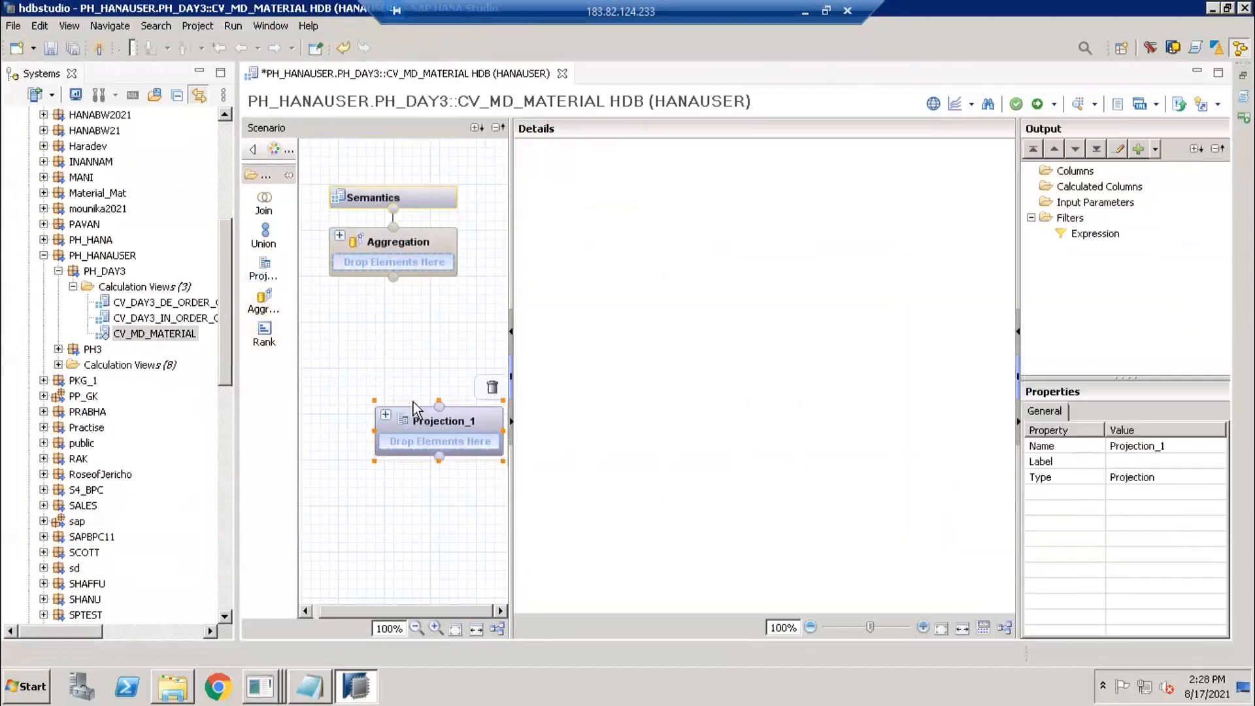
{"action": "left_click", "coordinate": [494, 414]}
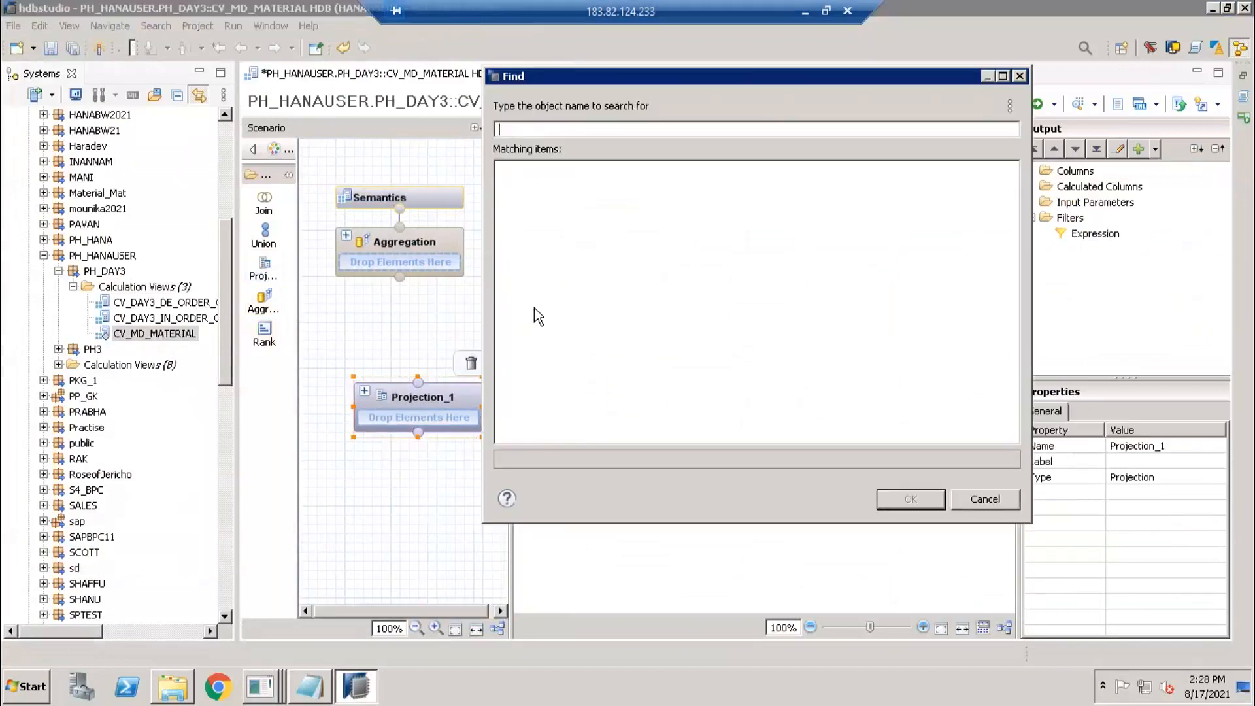
{"action": "type", "text": "ph_day3_m"}
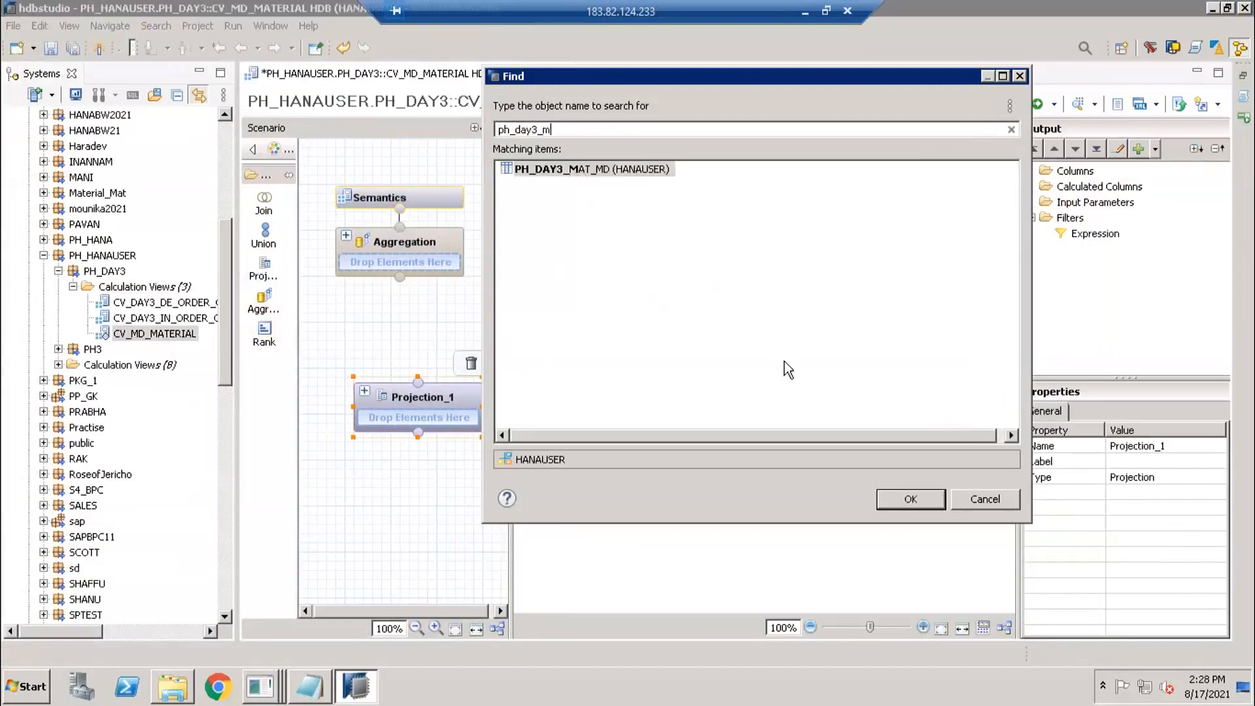
{"action": "left_click", "coordinate": [902, 501]}
{"action": "left_click_drag", "start_coordinate": [416, 403], "coordinate": [397, 394]}
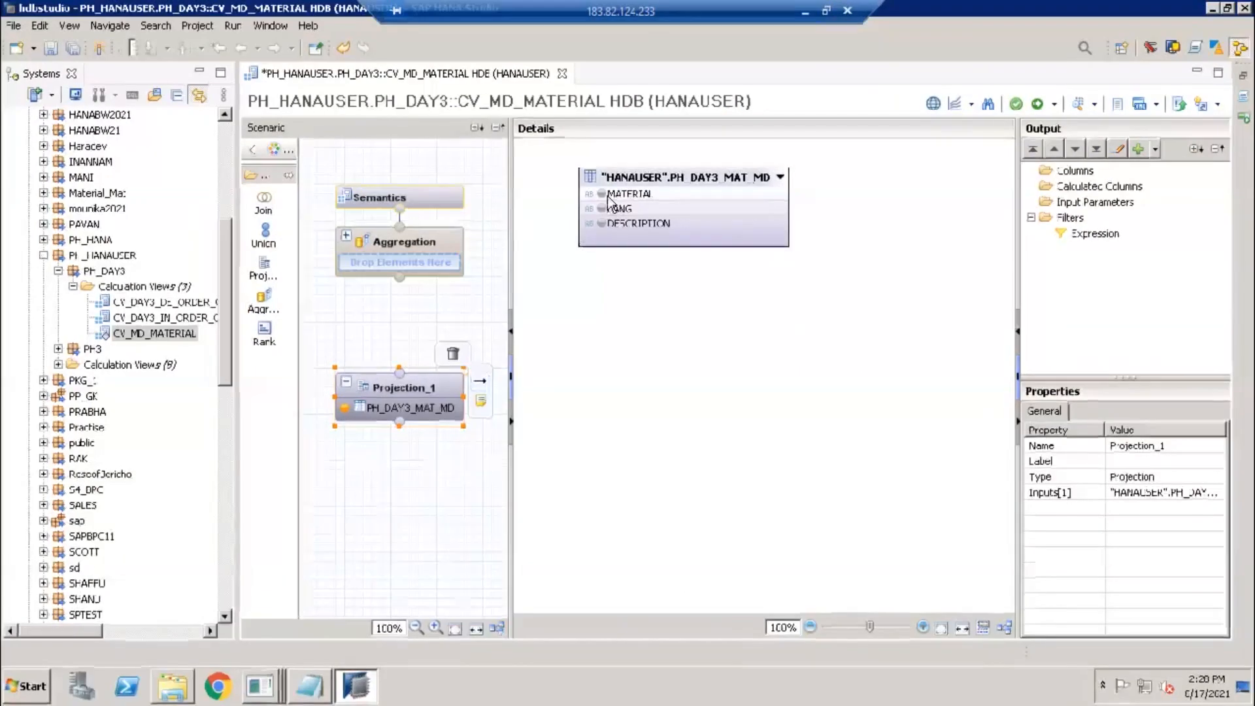
Output all columns of PH_DAY3_MAT_MD from the projection, connect it to the Aggregation node, and output all columns there too.
{"action": "right_click", "coordinate": [629, 175]}
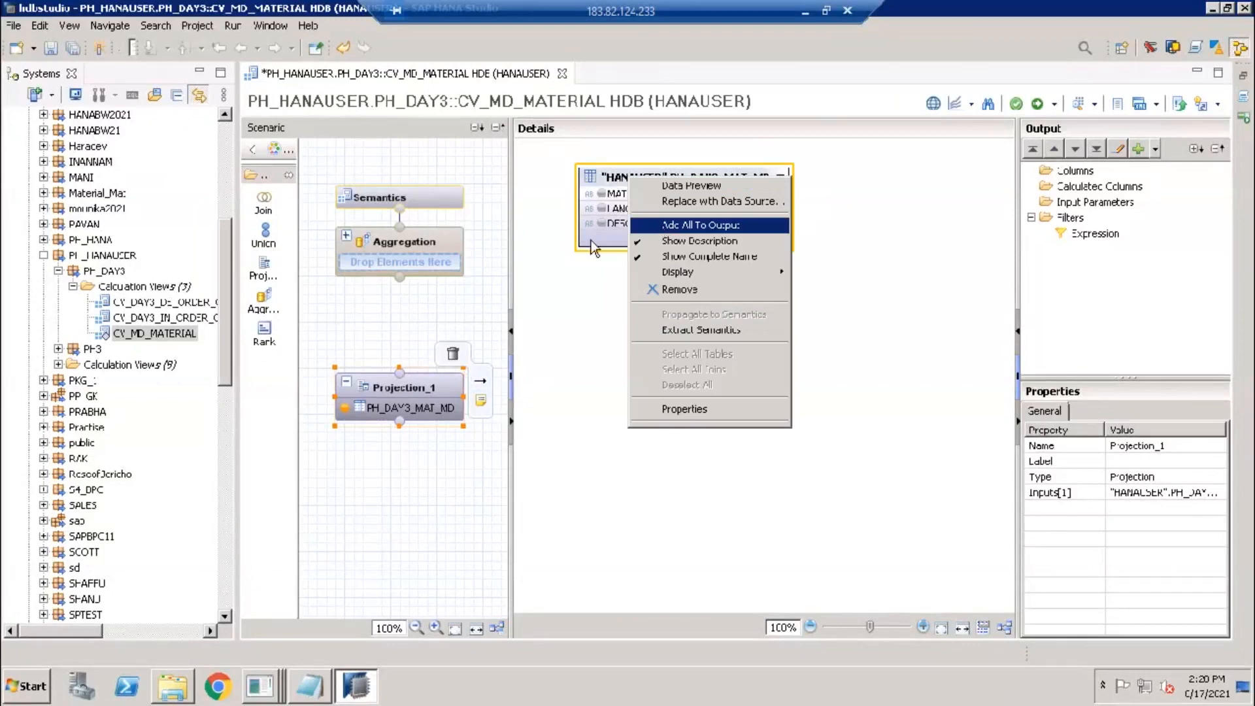
{"action": "left_click", "coordinate": [662, 225]}
{"action": "left_click_drag", "start_coordinate": [430, 272], "coordinate": [435, 260]}
{"action": "left_click", "coordinate": [434, 243]}
{"action": "left_click", "coordinate": [647, 186]}
{"action": "right_click", "coordinate": [650, 187]}
{"action": "key", "text": "Return"}
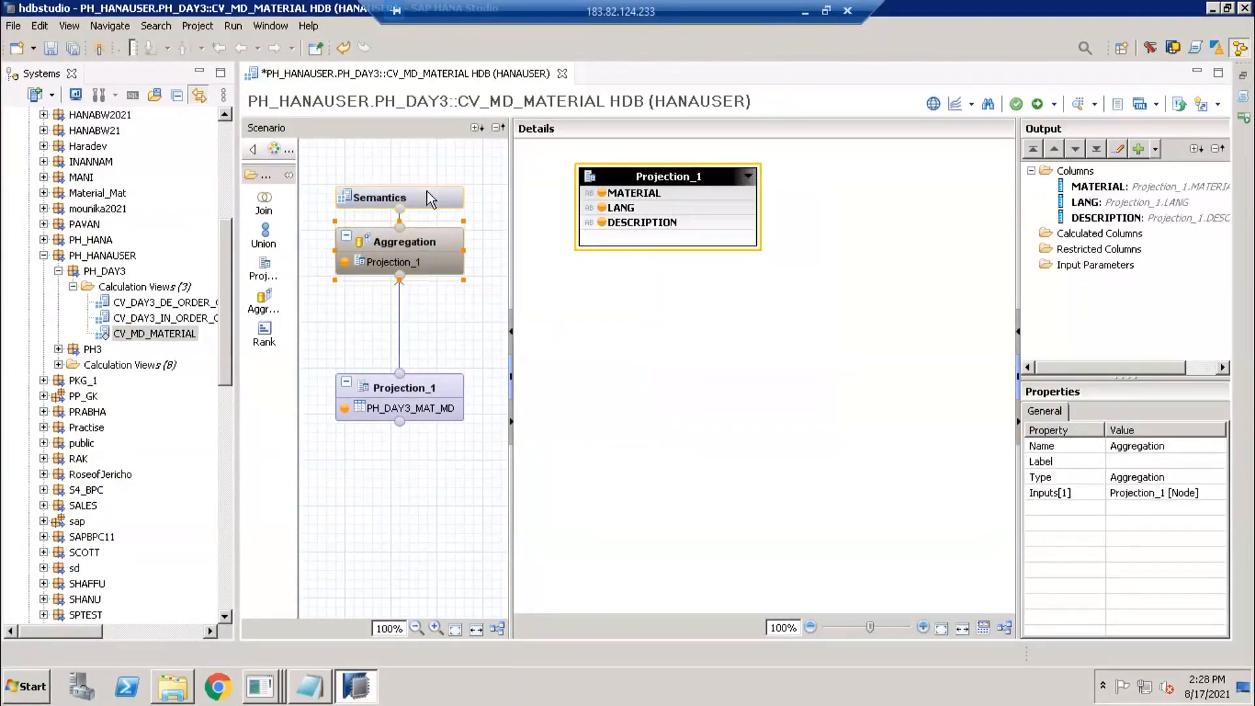
Assign the attribute type to all three columns in Semantics, then save and activate CV_MD_MATERIAL.
{"action": "left_click", "coordinate": [436, 197]}
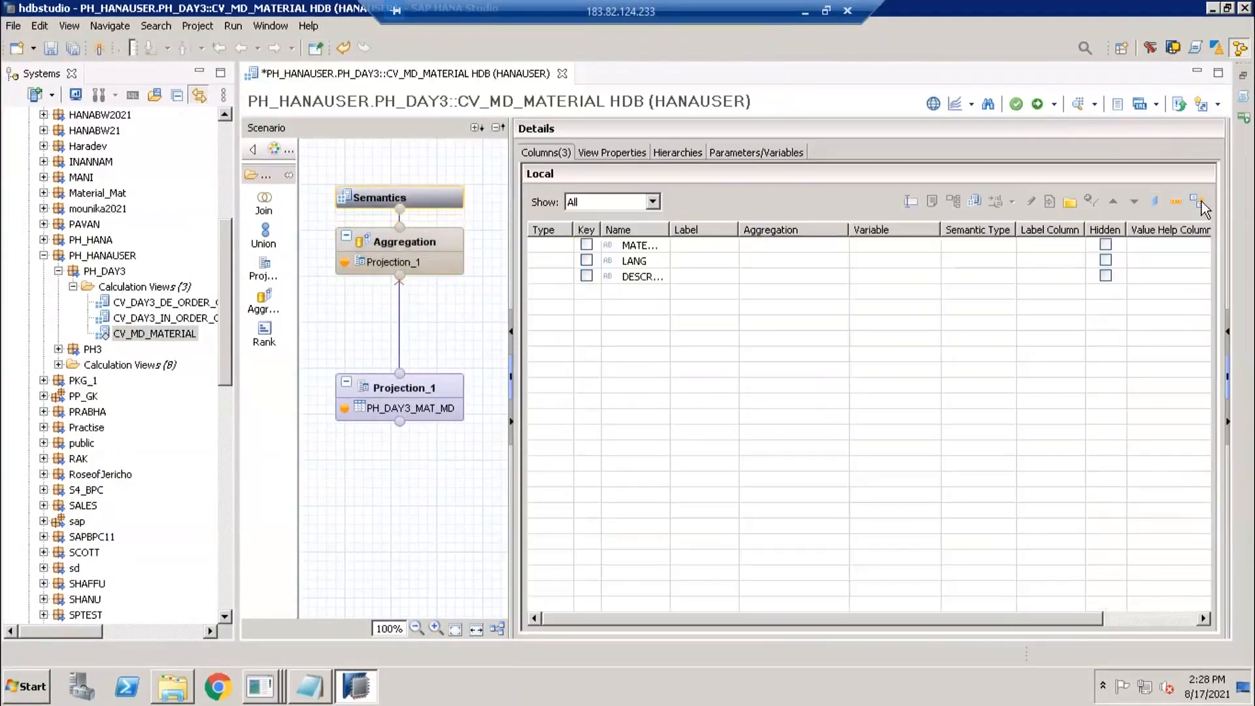
{"action": "left_click", "coordinate": [1038, 104]}
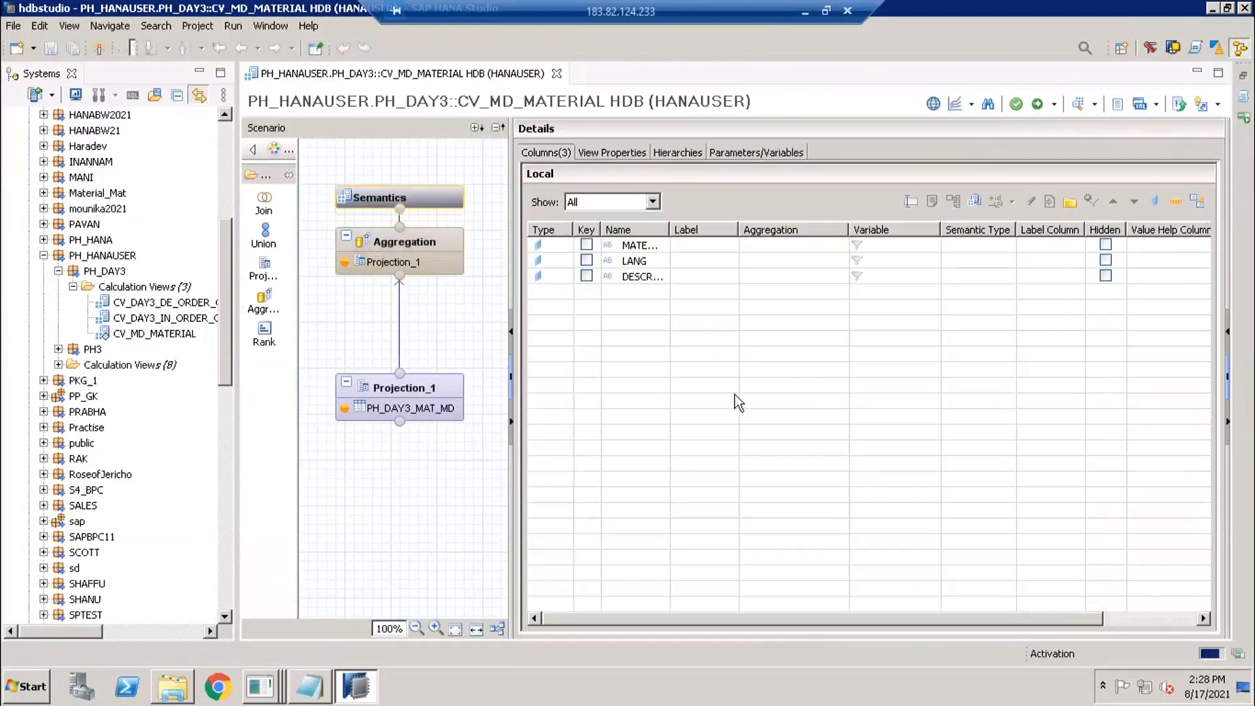
Review the activation job details of the most recent failed job in the job log, including its error message.
{"action": "left_click", "coordinate": [1244, 96]}
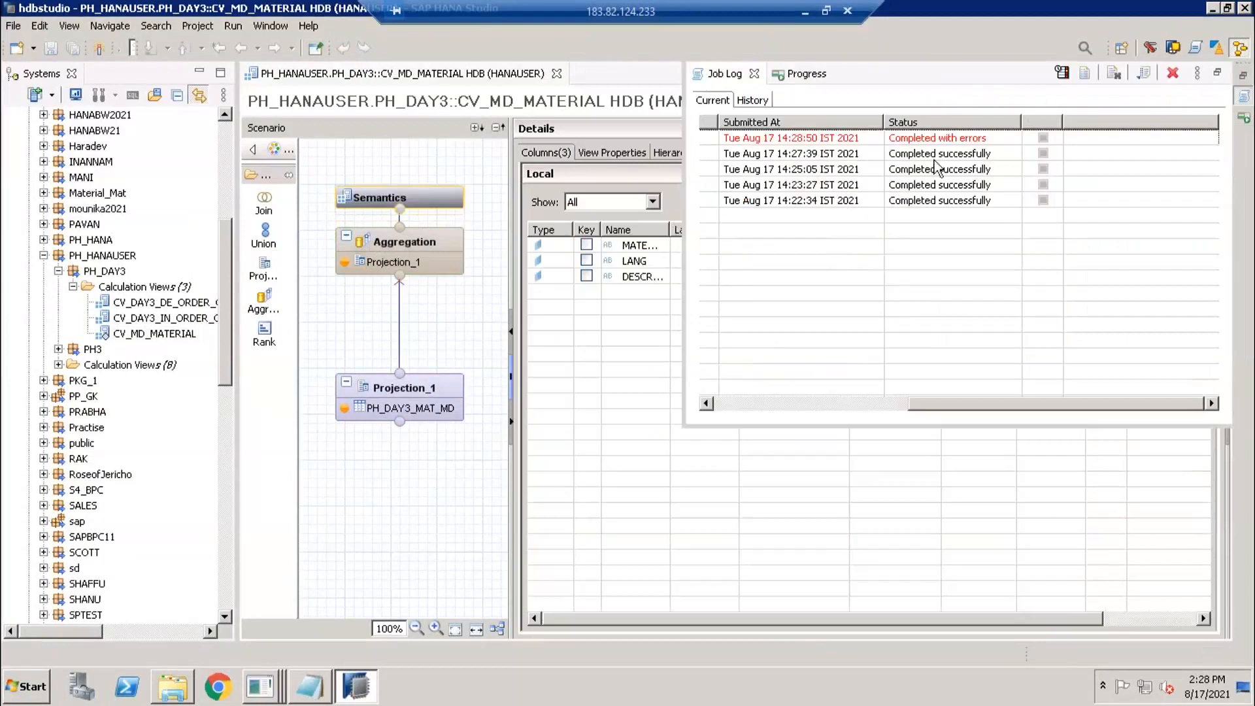
{"action": "left_click", "coordinate": [928, 139]}
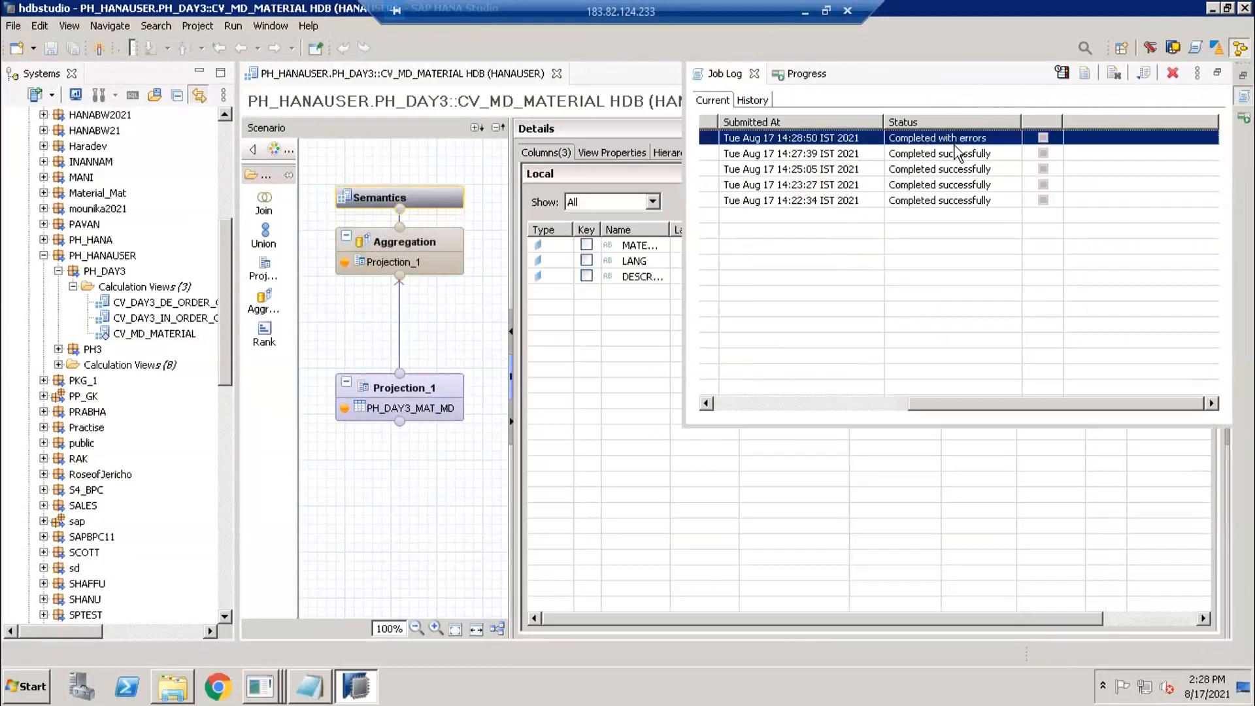
{"action": "double_click", "coordinate": [948, 140]}
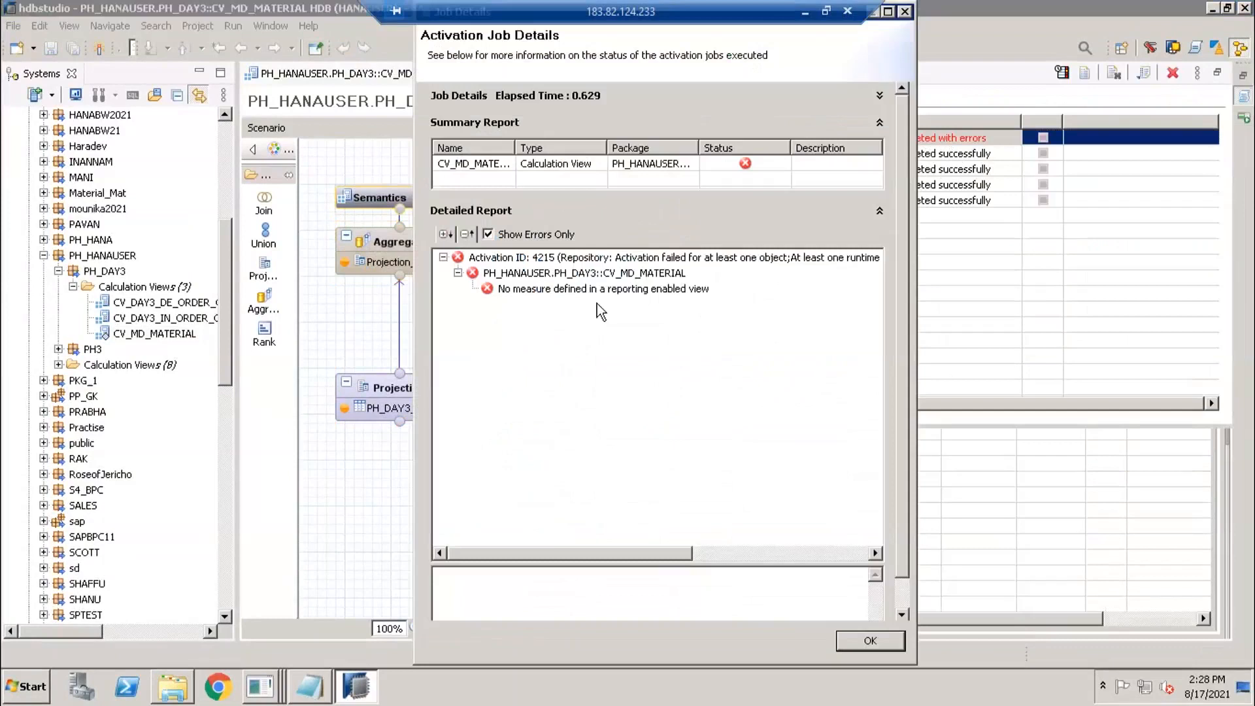
{"action": "left_click", "coordinate": [597, 290]}
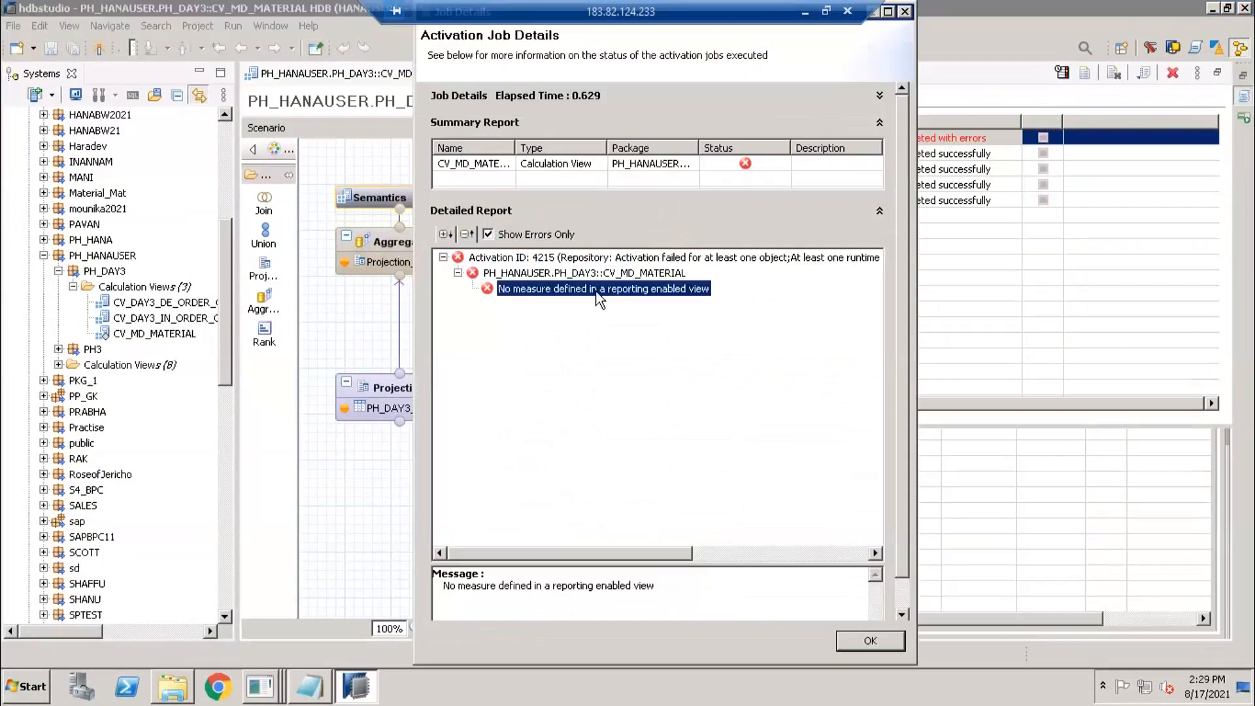
{"action": "left_click", "coordinate": [857, 642]}
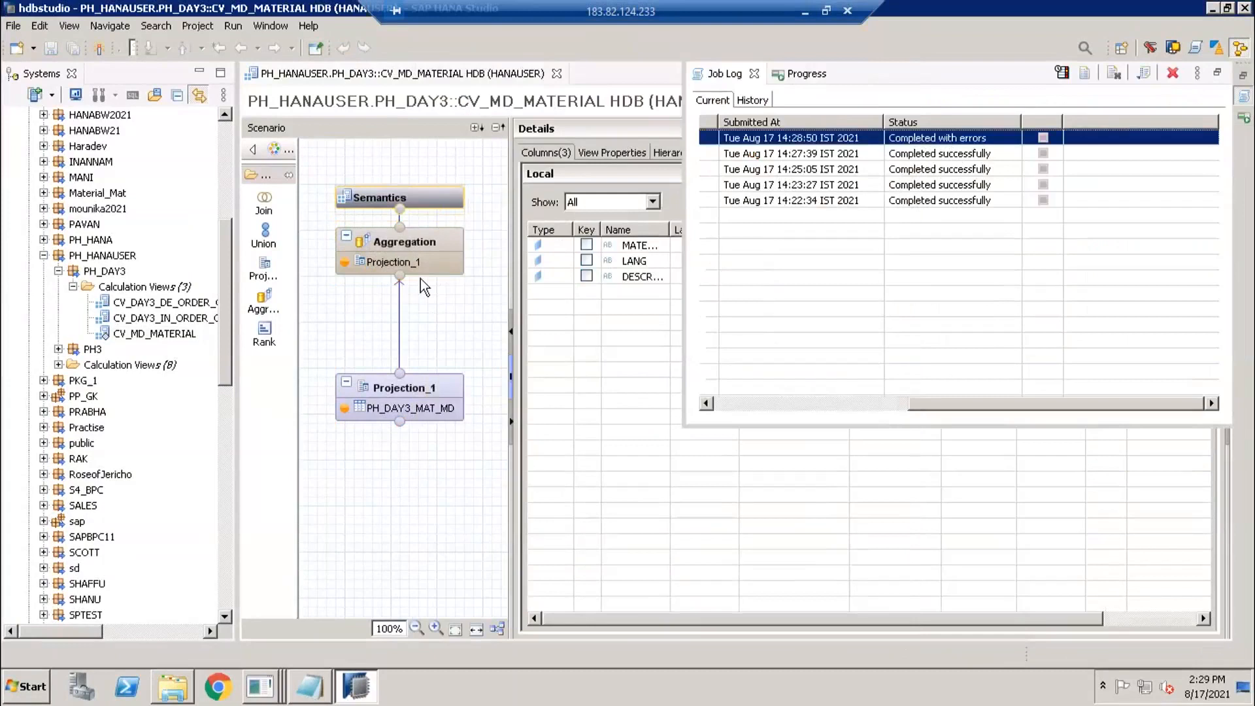
Examine the scenario nodes, the Aggregation node's output columns, the semantics and the view properties of CV_MD_MATERIAL.
{"action": "left_click_drag", "start_coordinate": [313, 171], "coordinate": [463, 458]}
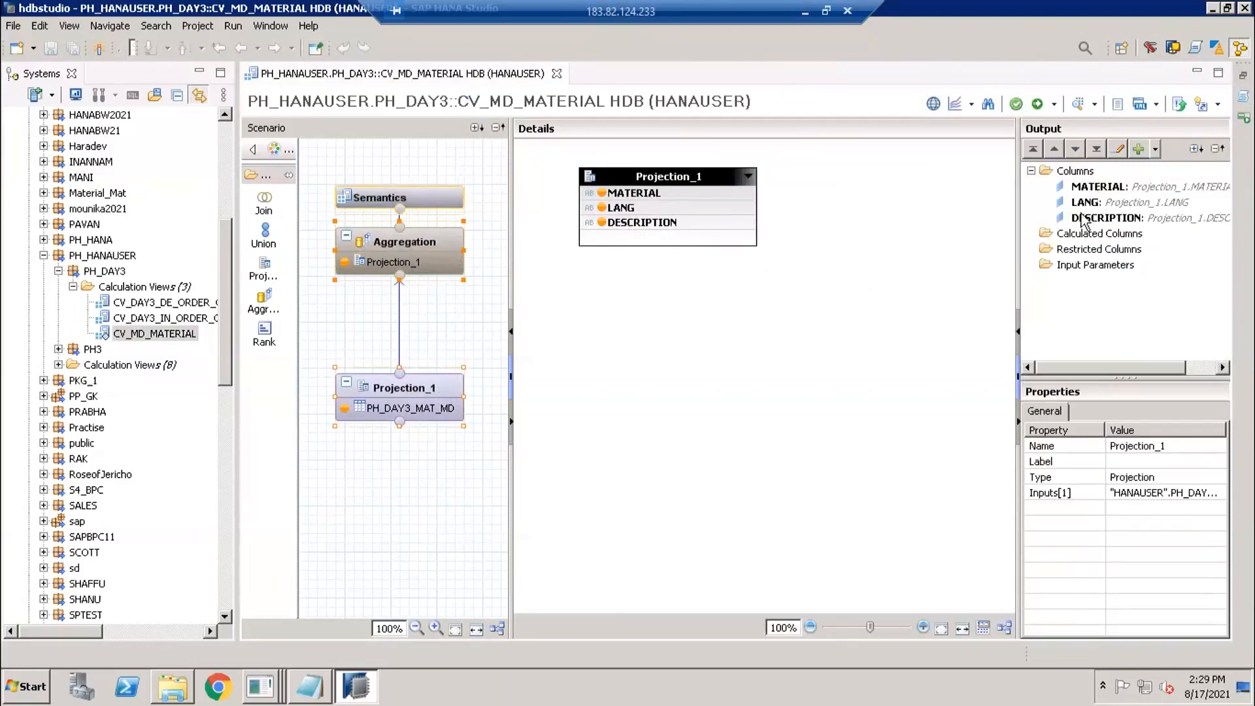
{"action": "left_click_drag", "start_coordinate": [313, 166], "coordinate": [474, 461]}
{"action": "left_click", "coordinate": [476, 221]}
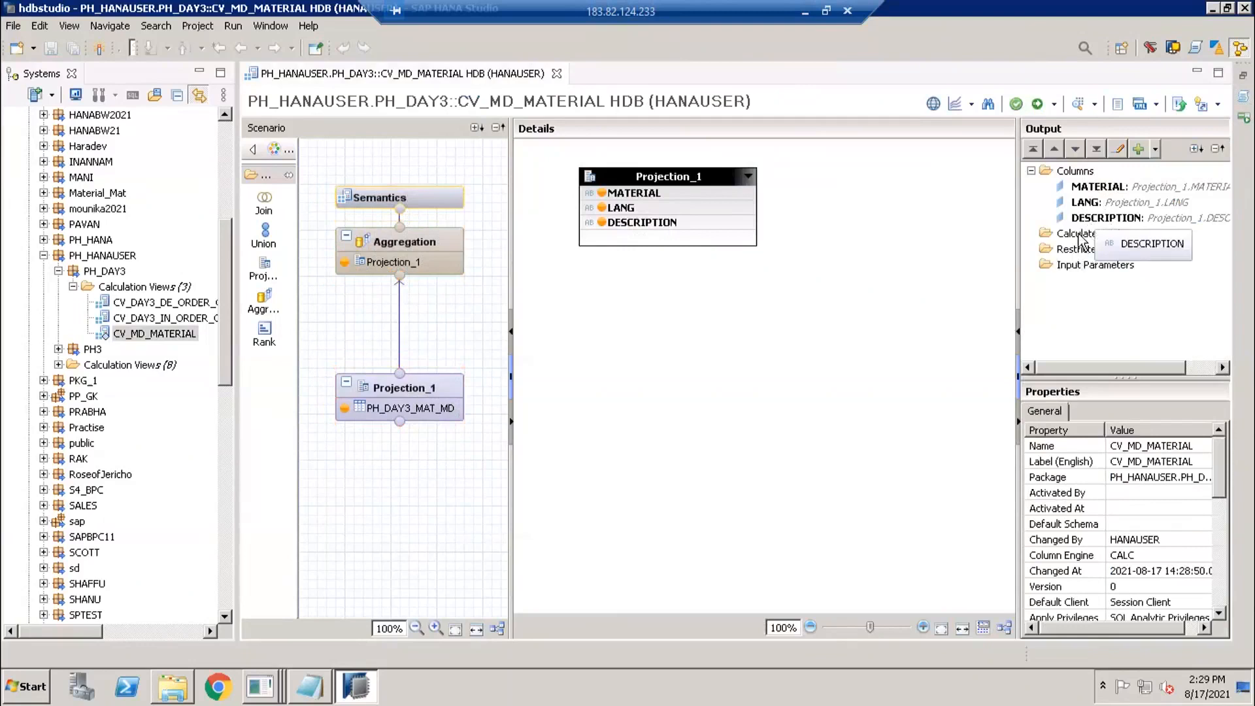
{"action": "right_click", "coordinate": [1079, 235]}
{"action": "left_click", "coordinate": [537, 302]}
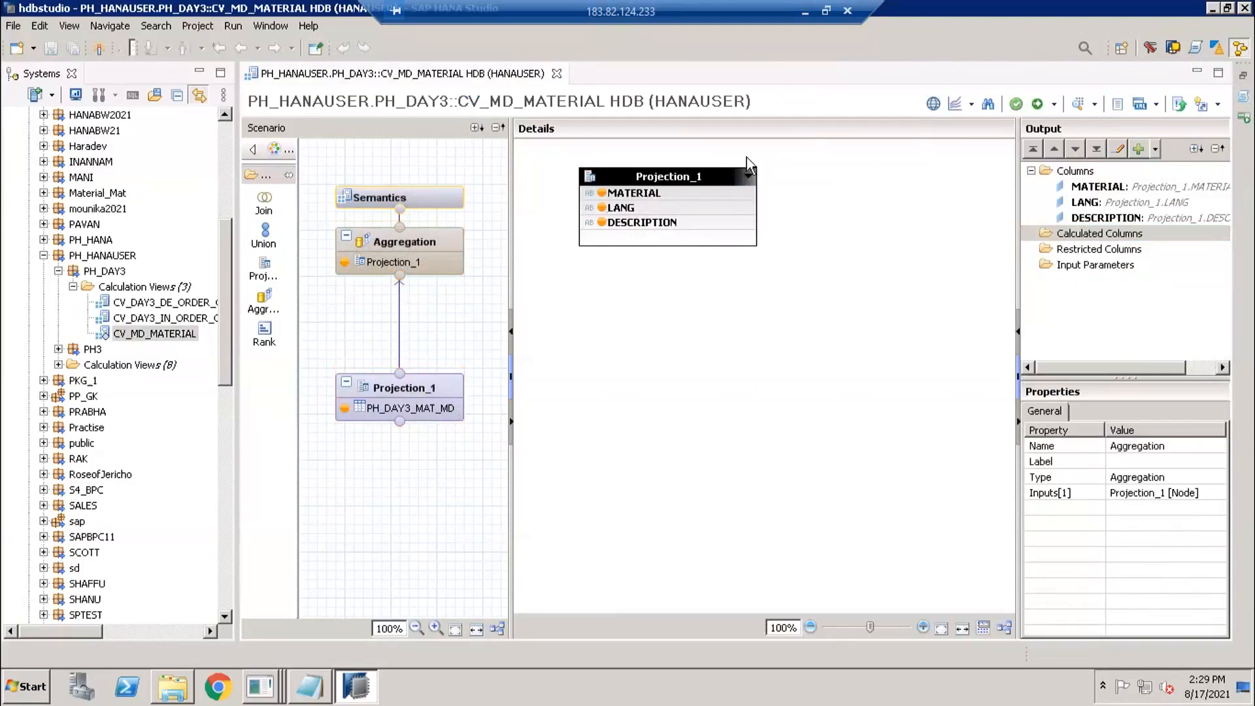
{"action": "left_click", "coordinate": [431, 206]}
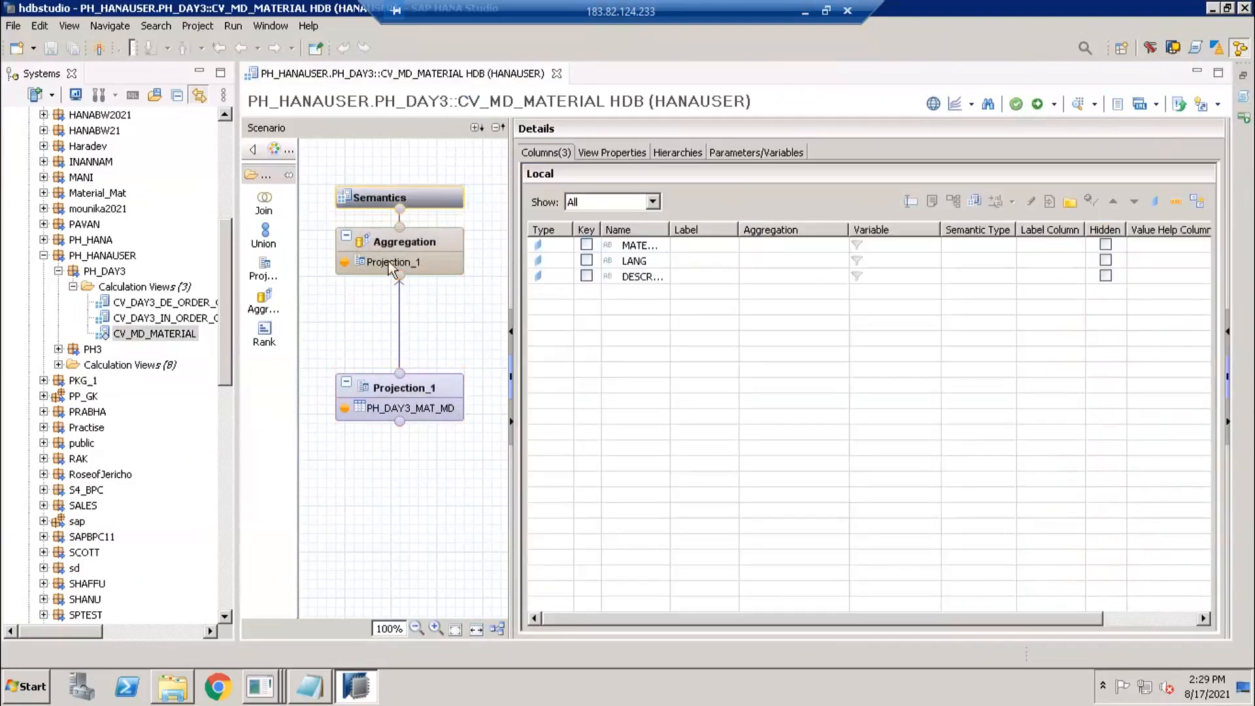
{"action": "left_click", "coordinate": [607, 153]}
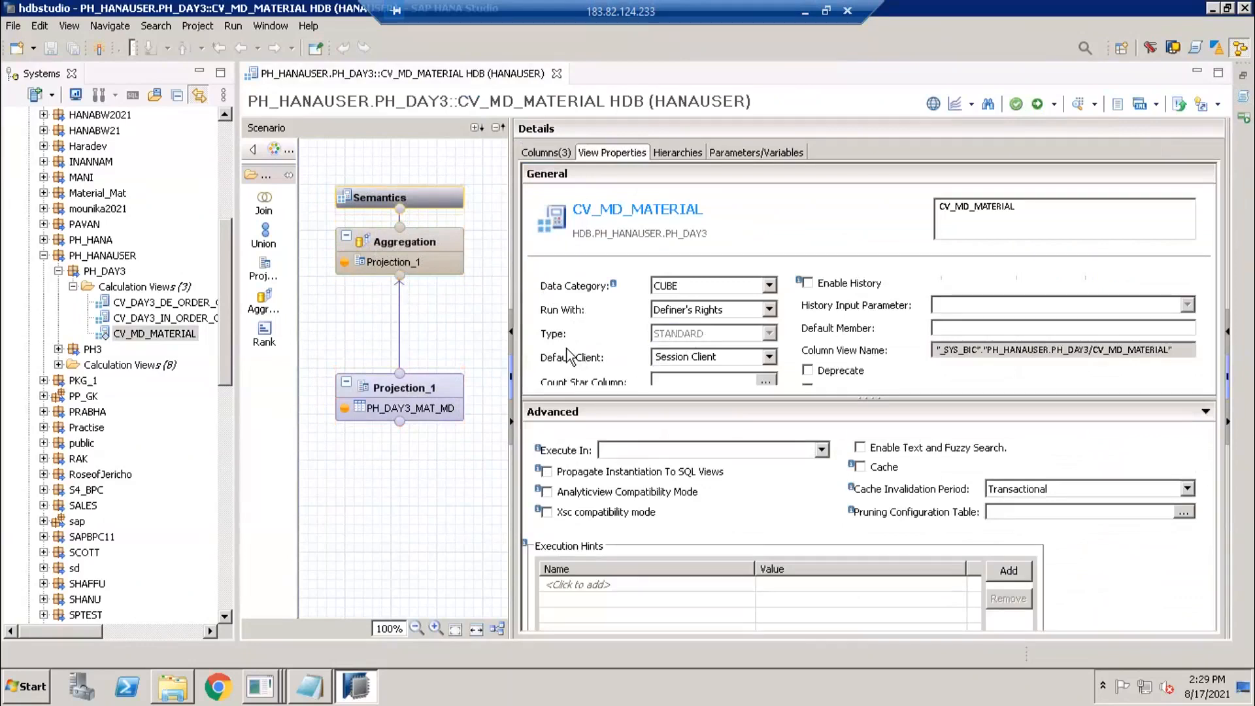
Try to delete the CV_MD_MATERIAL calculation view while its editor is open.
{"action": "left_click", "coordinate": [149, 335]}
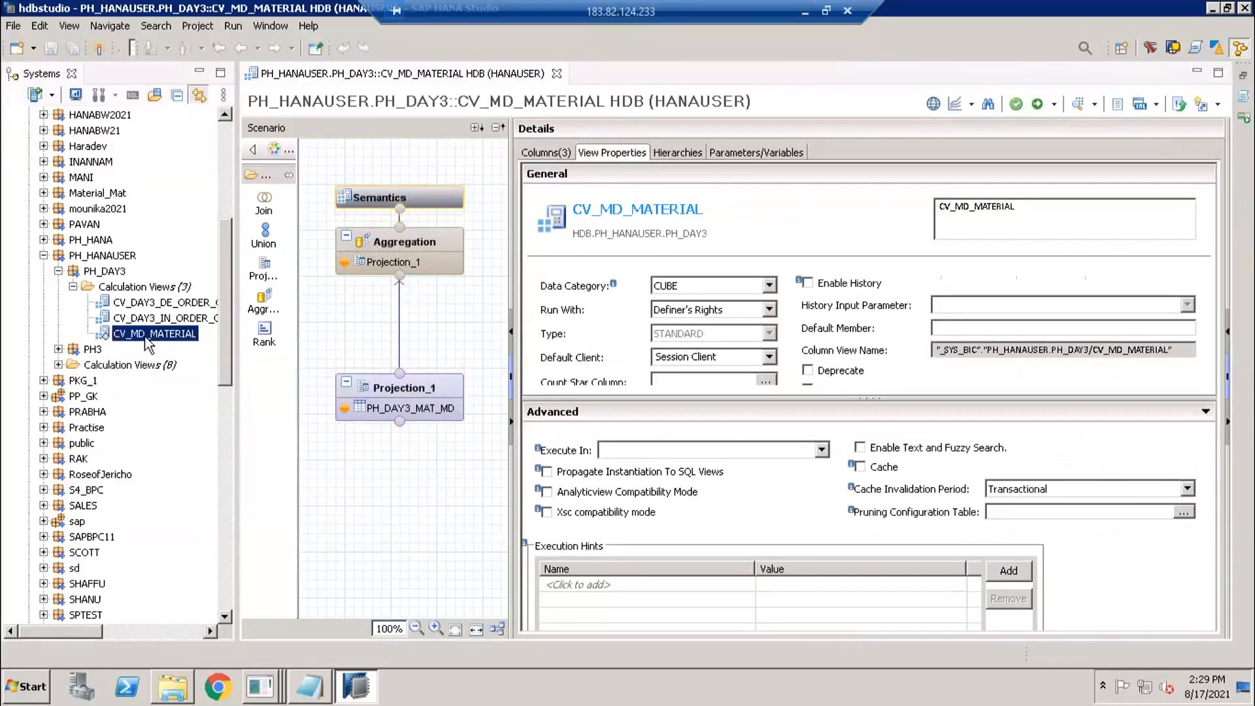
{"action": "right_click", "coordinate": [146, 336]}
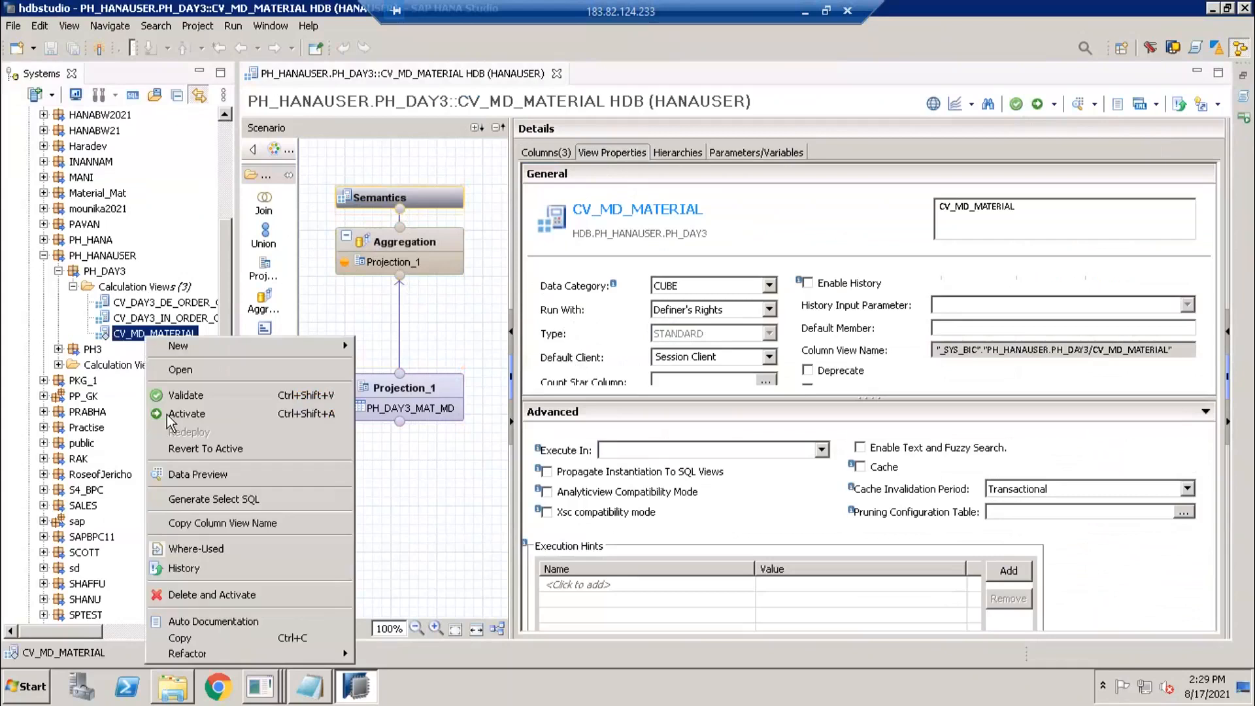
{"action": "left_click", "coordinate": [178, 596]}
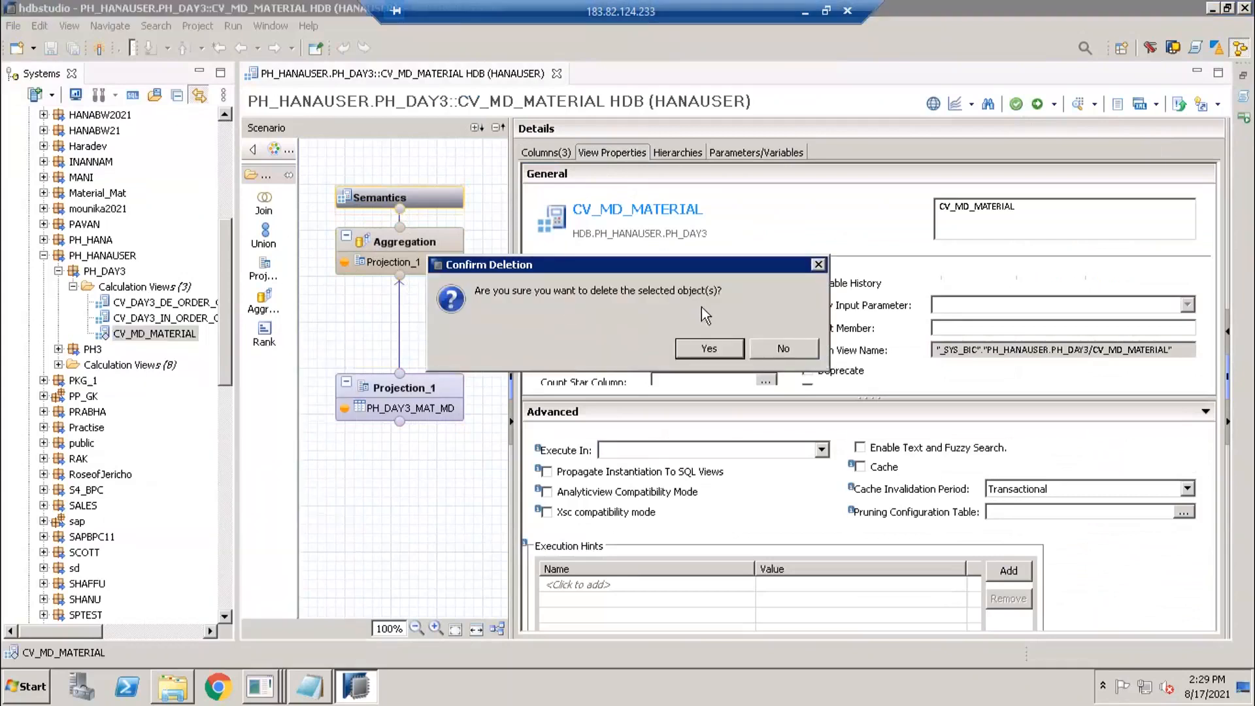
{"action": "left_click", "coordinate": [705, 341]}
{"action": "left_click", "coordinate": [778, 349]}
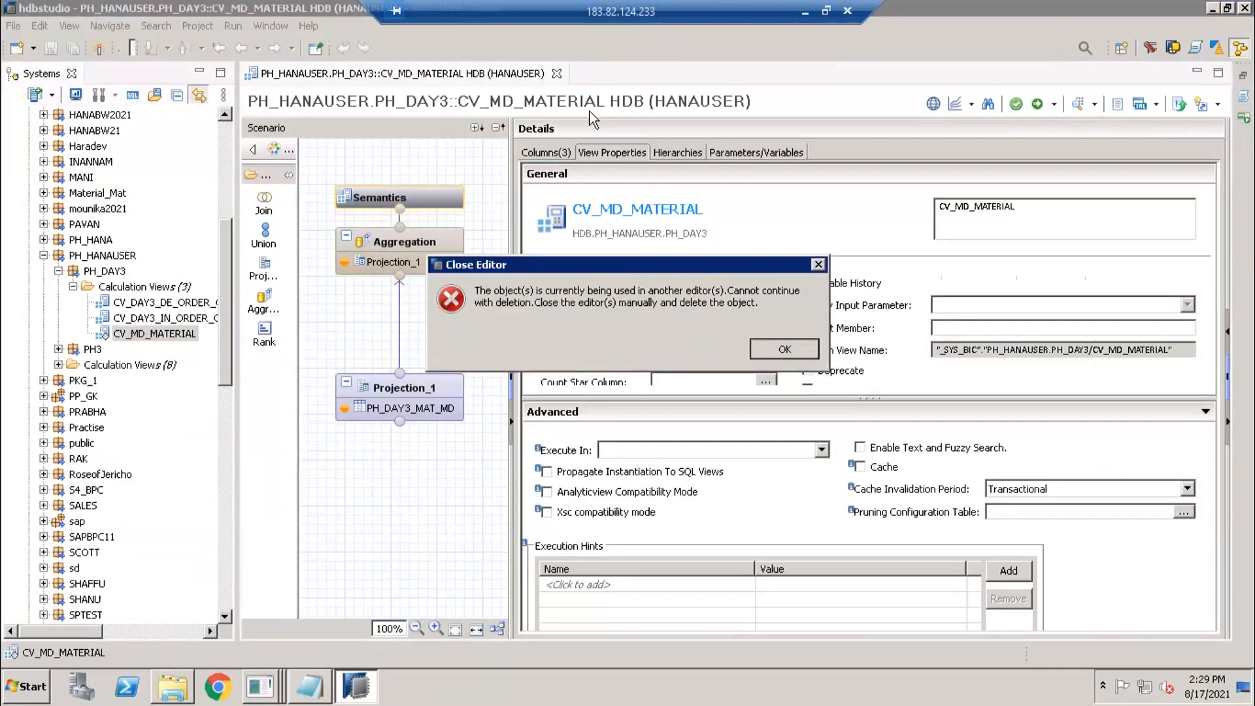
Close the CV_MD_MATERIAL editor and delete the calculation view from the PH_DAY3 package, activating the deletion.
{"action": "left_click", "coordinate": [556, 74]}
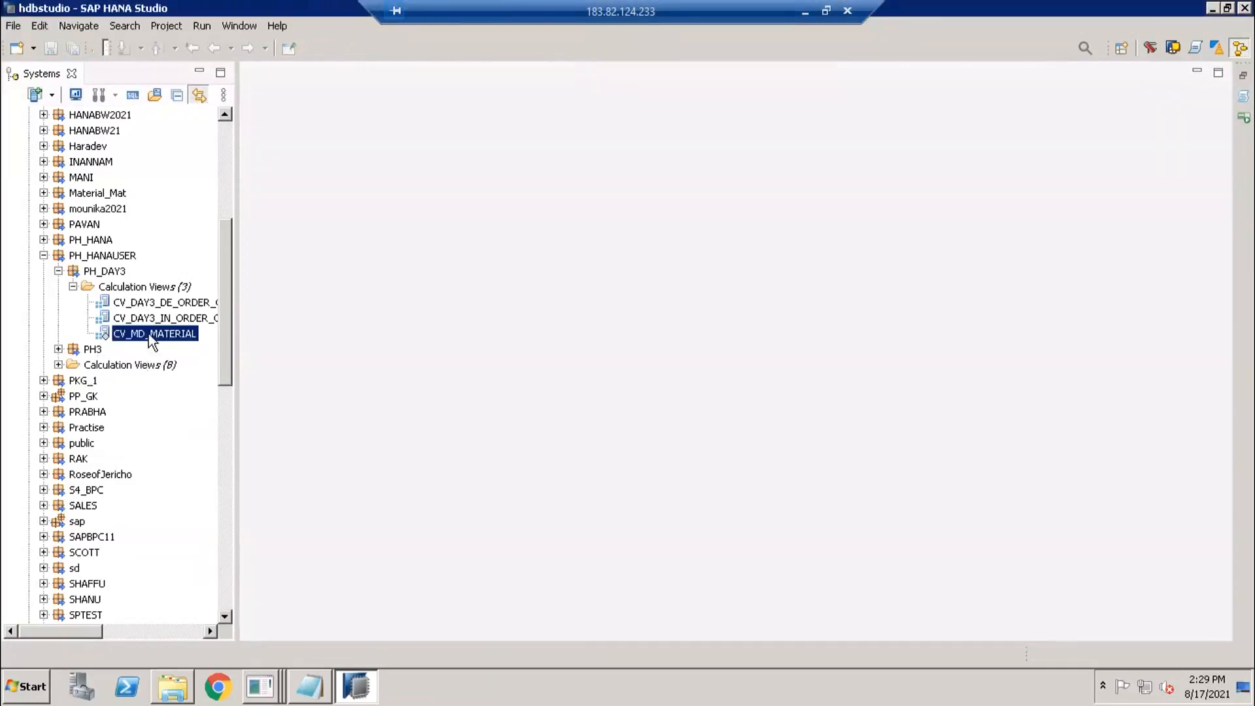
{"action": "right_click", "coordinate": [147, 334]}
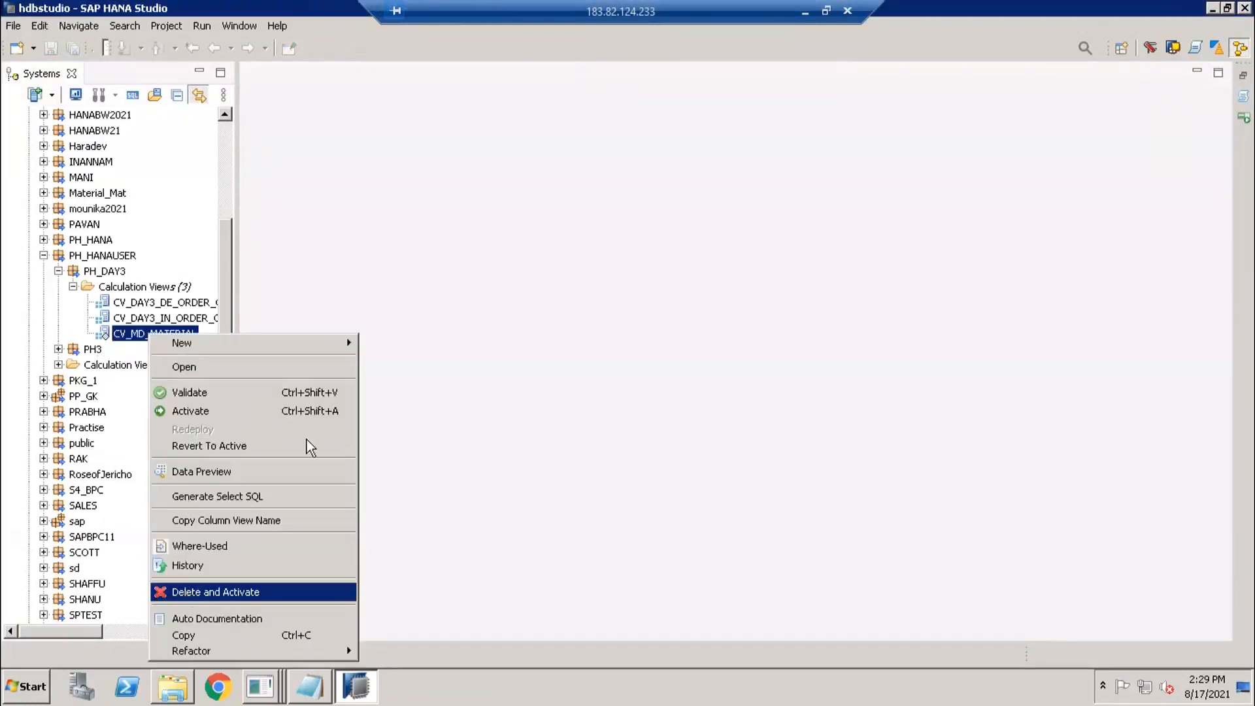
{"action": "left_click", "coordinate": [216, 592]}
{"action": "left_click", "coordinate": [700, 345]}
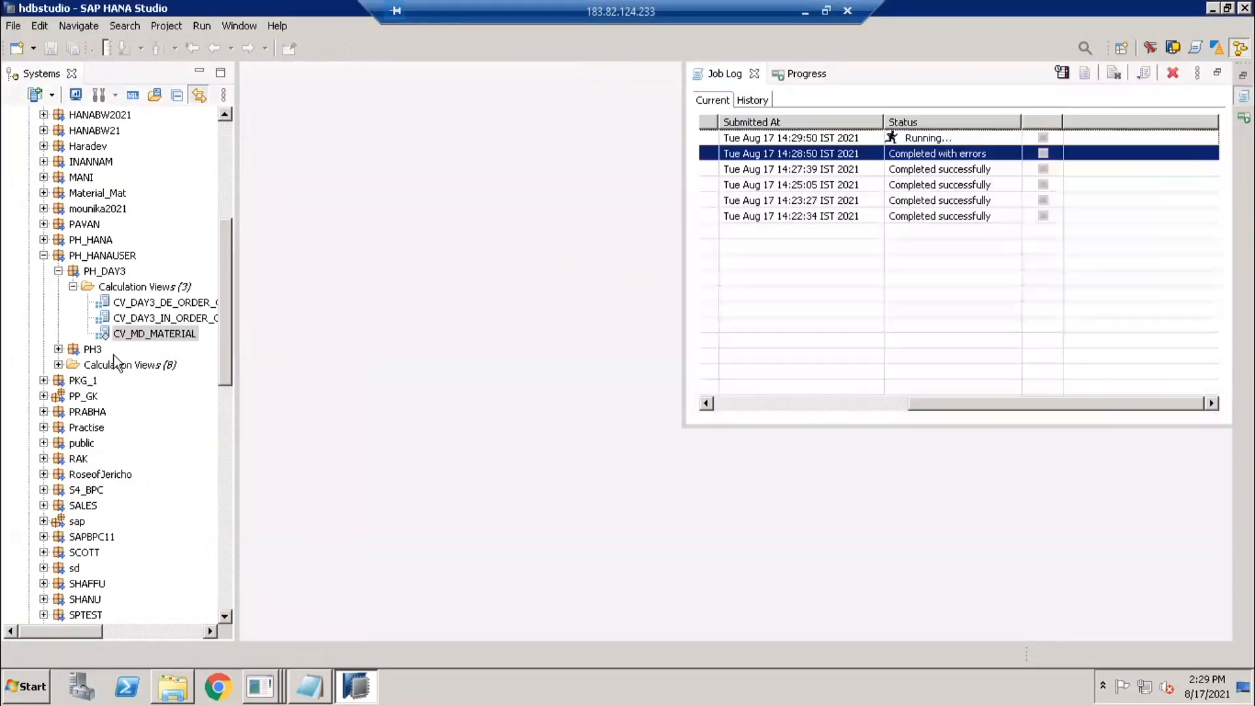
Create a graphical calculation view named CV_MD_MATERIAL in the PH_DAY3 package with the data category DIMENSION.
{"action": "right_click", "coordinate": [134, 286]}
{"action": "left_click", "coordinate": [195, 319]}
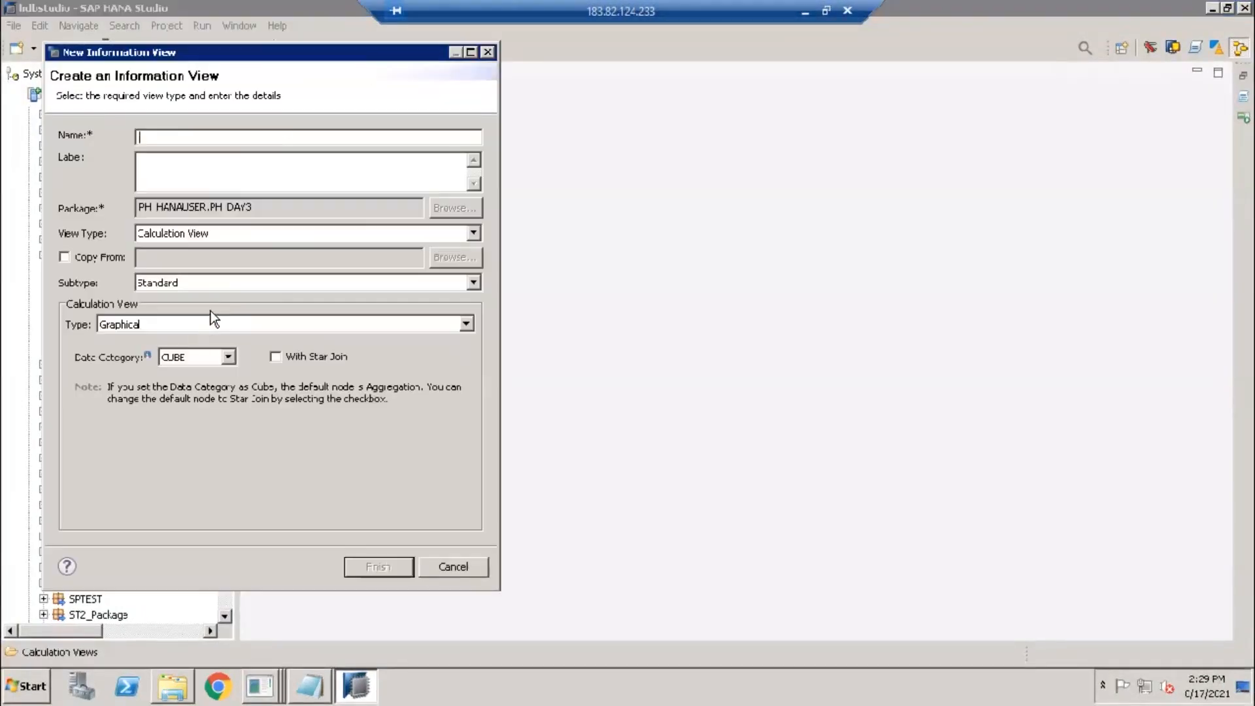
{"action": "type", "text": "CV_MD_MATERIAL"}
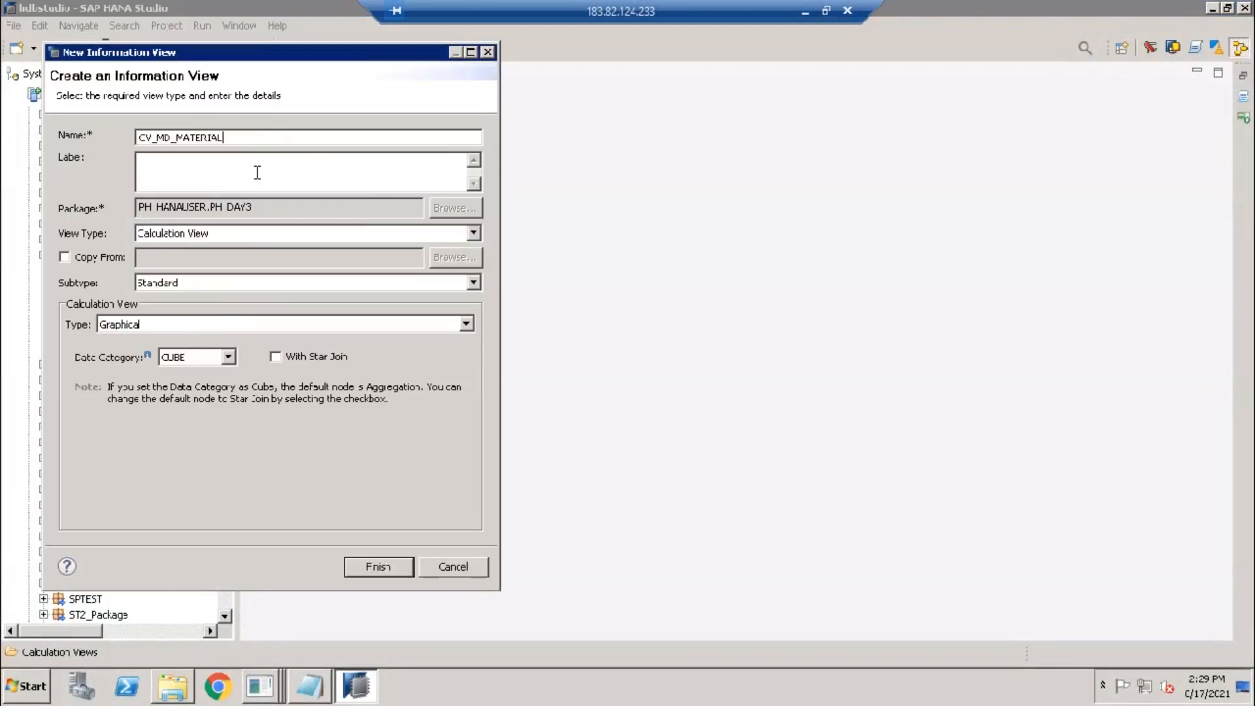
{"action": "key", "text": "Tab"}
{"action": "left_click", "coordinate": [197, 359]}
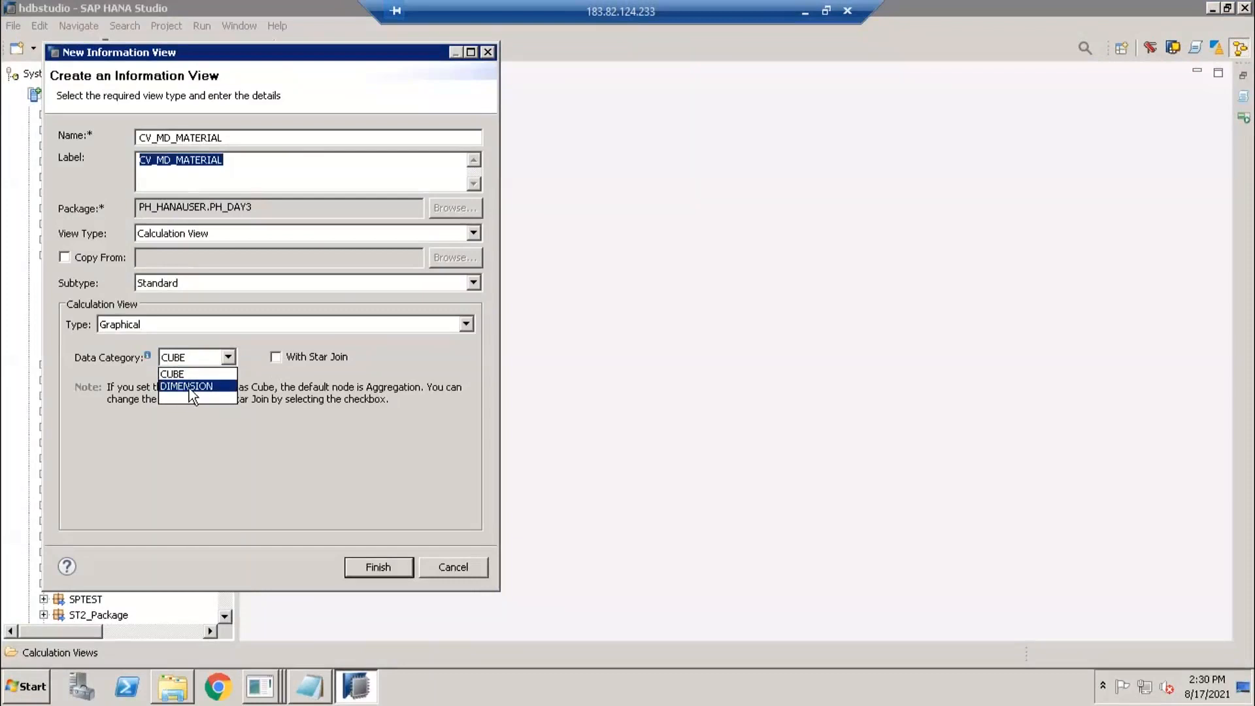
{"action": "left_click", "coordinate": [189, 387]}
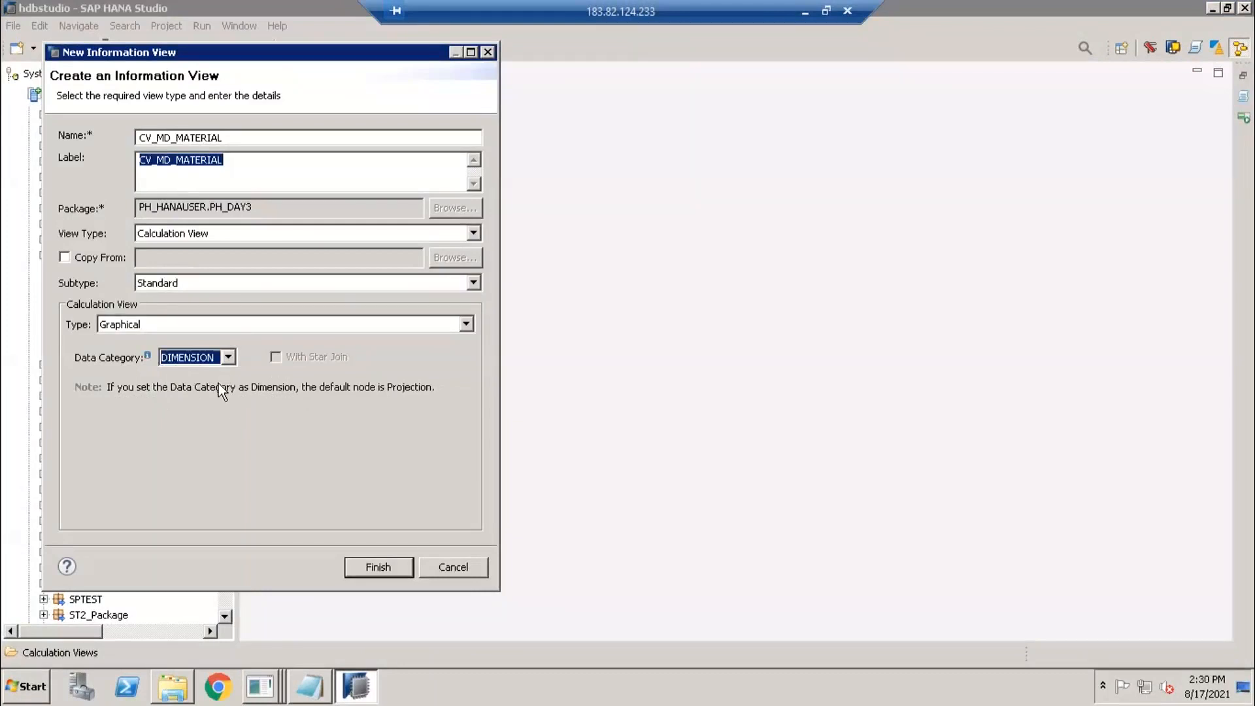
{"action": "left_click", "coordinate": [380, 567]}
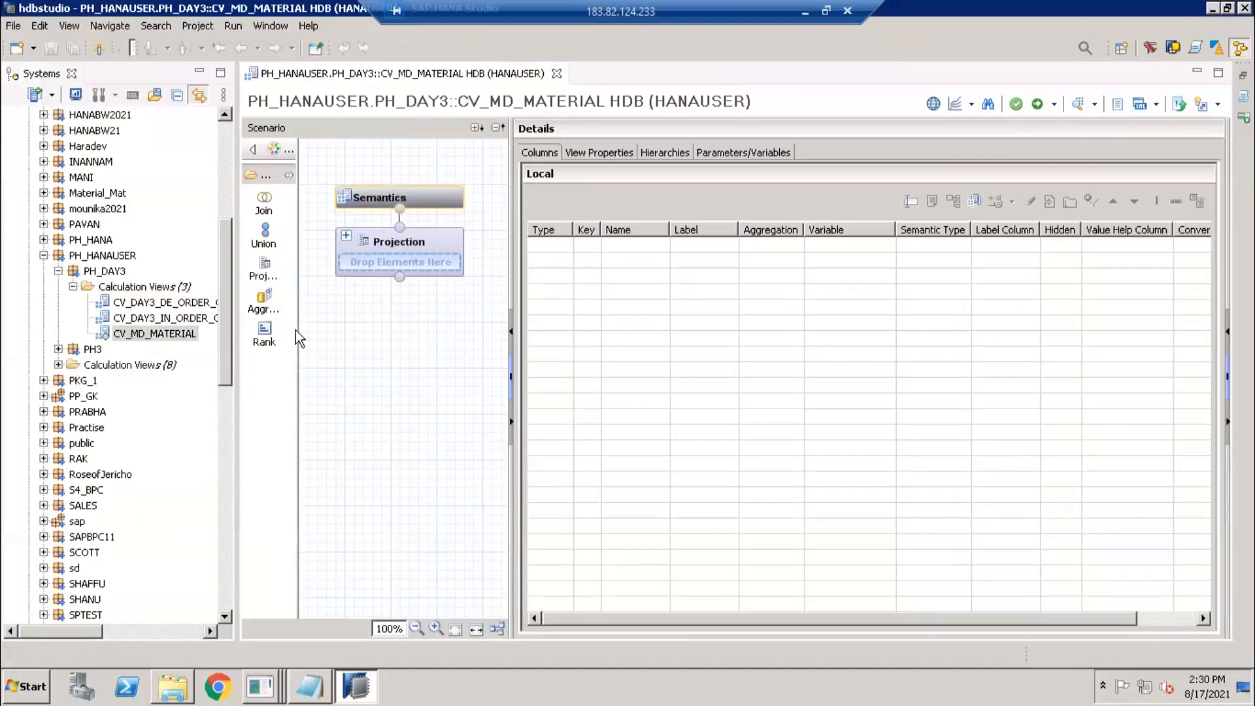
Add a second projection node to the scenario and align it below the default Projection node.
{"action": "left_click", "coordinate": [264, 267]}
{"action": "left_click", "coordinate": [439, 375]}
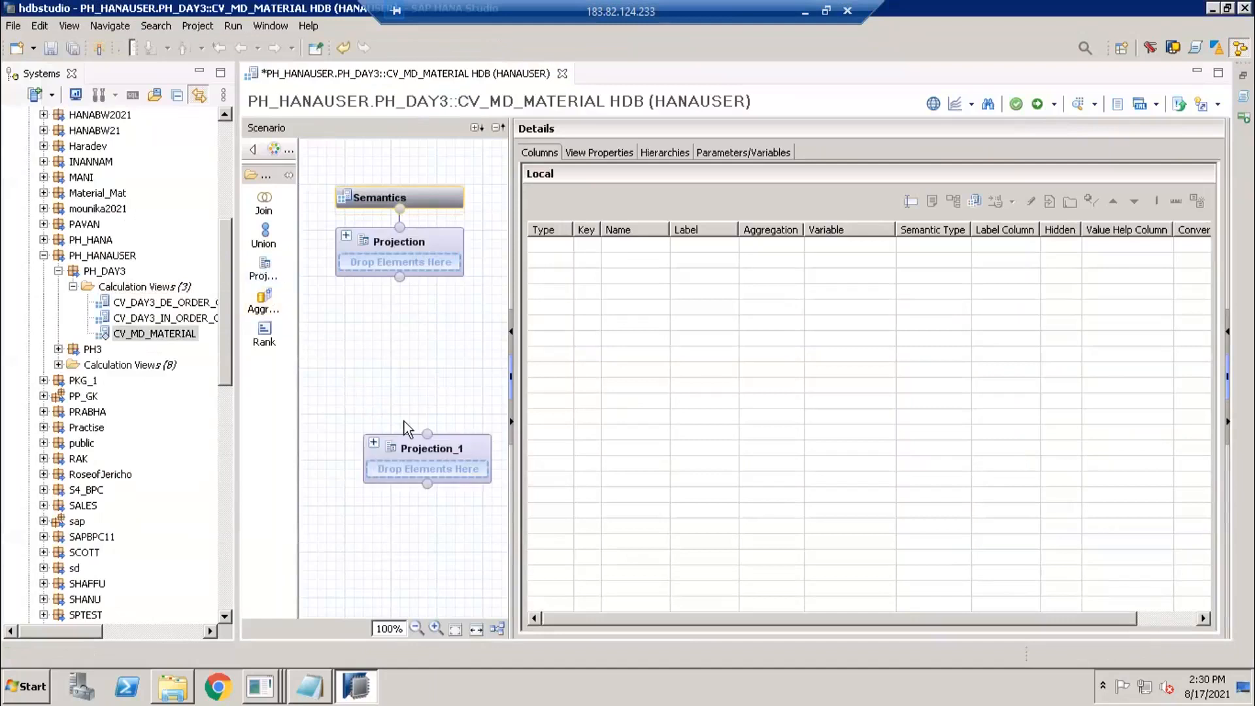
{"action": "left_click_drag", "start_coordinate": [410, 447], "coordinate": [383, 387]}
Assign the table PH_DAY3_MAT_MD to the Projection_1 node and add all its columns to the output.
{"action": "left_click", "coordinate": [481, 401]}
{"action": "type", "text": "ph"}
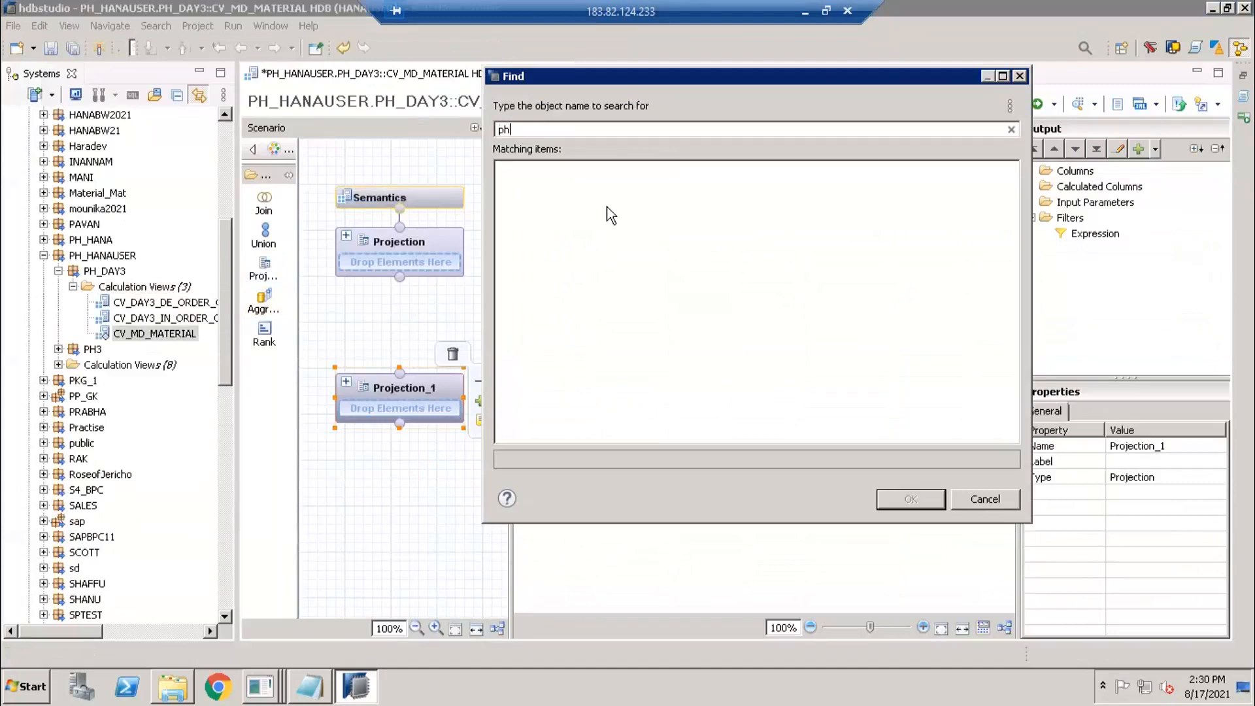
{"action": "type", "text": "_day3_"}
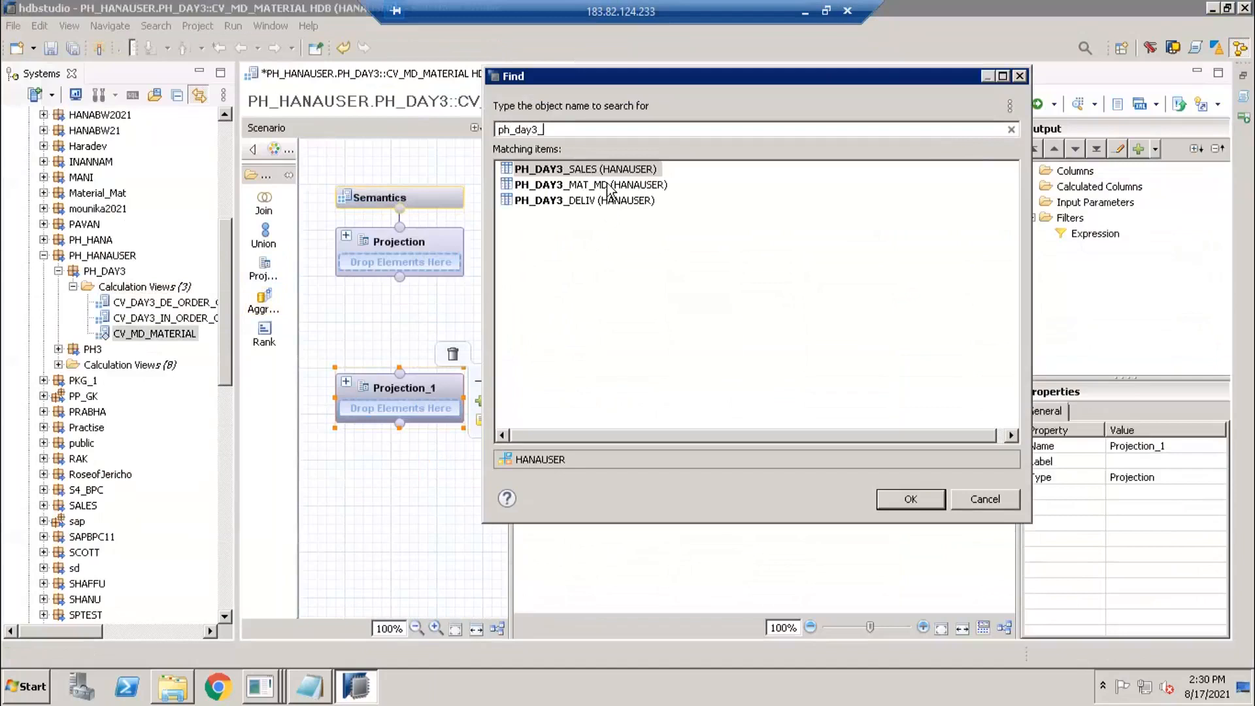
{"action": "left_click", "coordinate": [611, 186]}
{"action": "key", "text": "Return"}
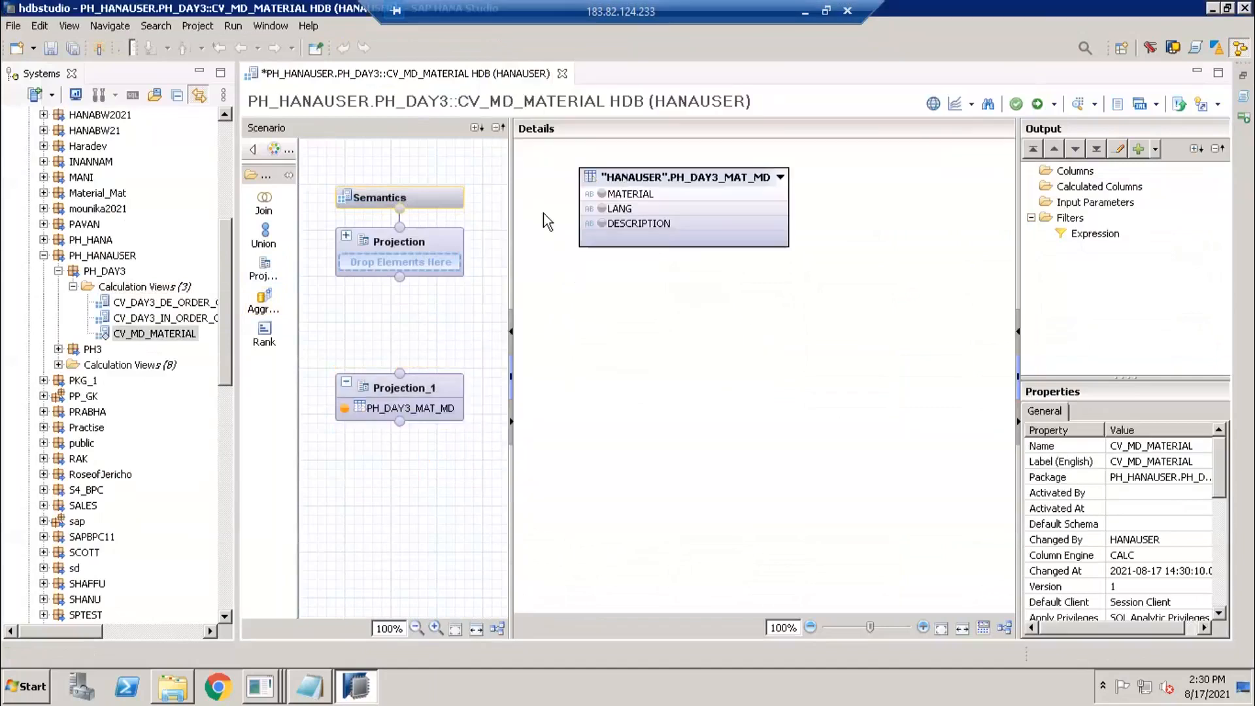
{"action": "right_click", "coordinate": [697, 181]}
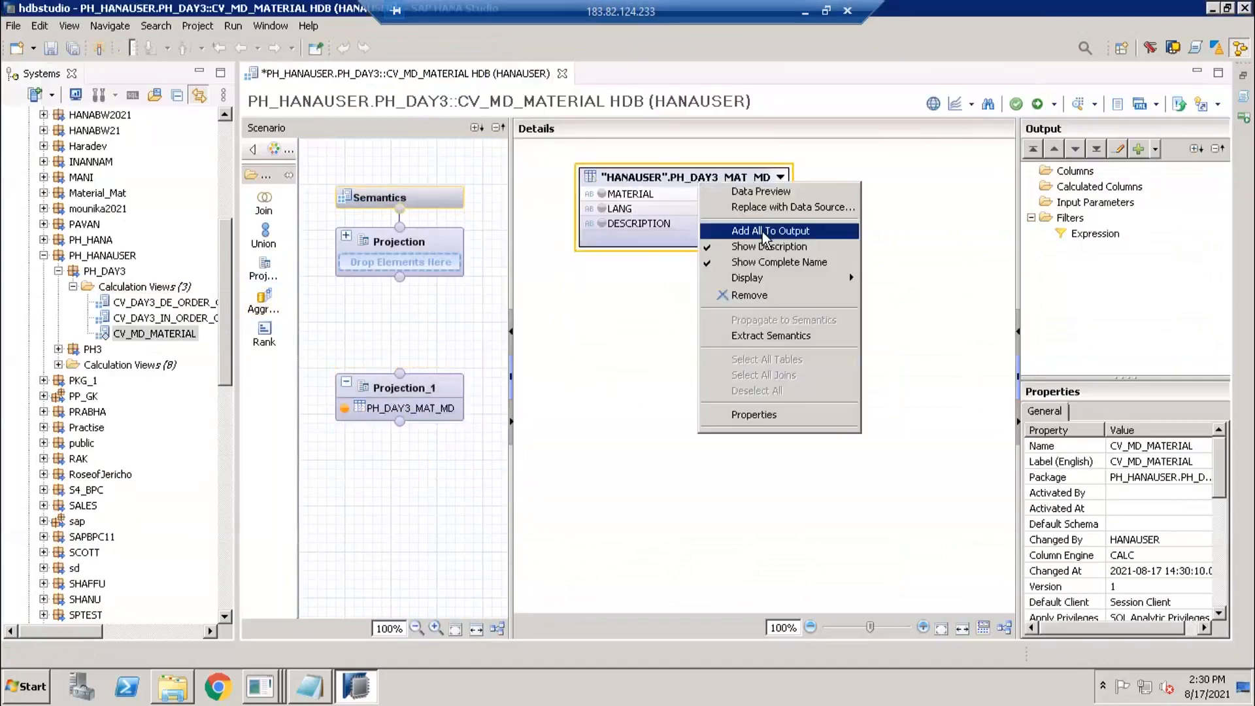
{"action": "left_click", "coordinate": [764, 232]}
Connect Projection_1 to the default Projection node and add all of its columns to that node's output.
{"action": "left_click_drag", "start_coordinate": [400, 373], "coordinate": [432, 267]}
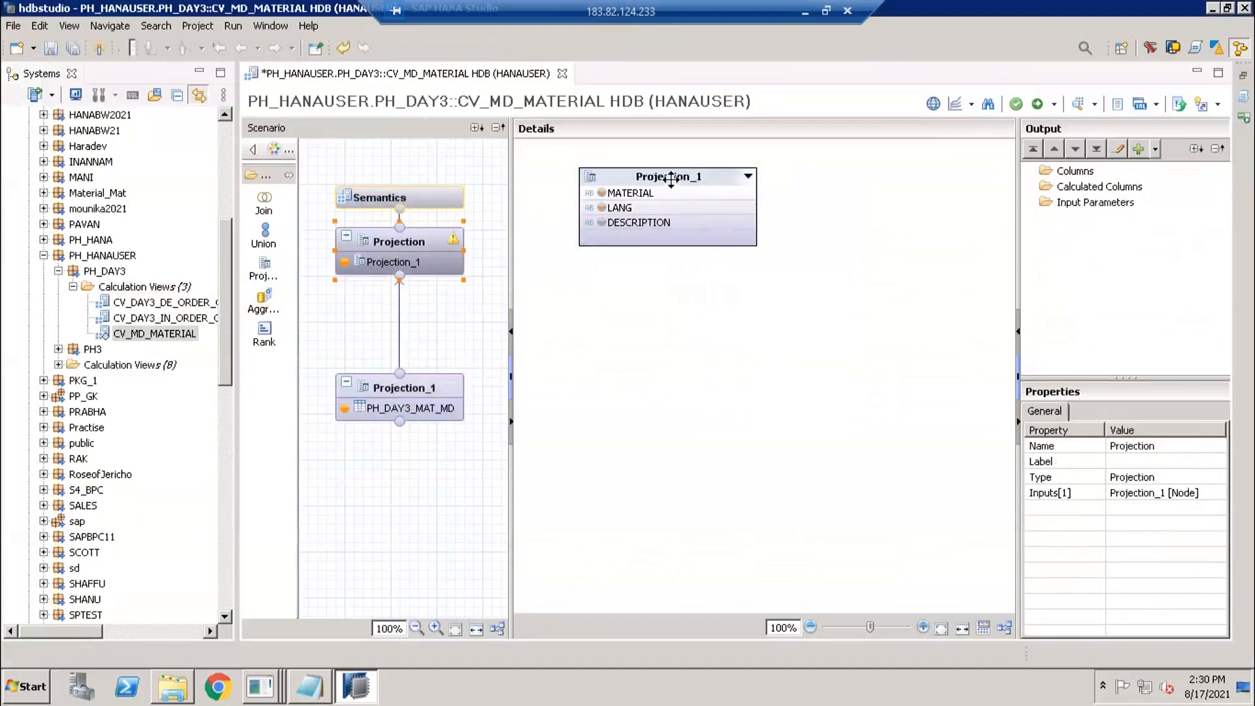
{"action": "right_click", "coordinate": [673, 180]}
{"action": "left_click", "coordinate": [719, 230]}
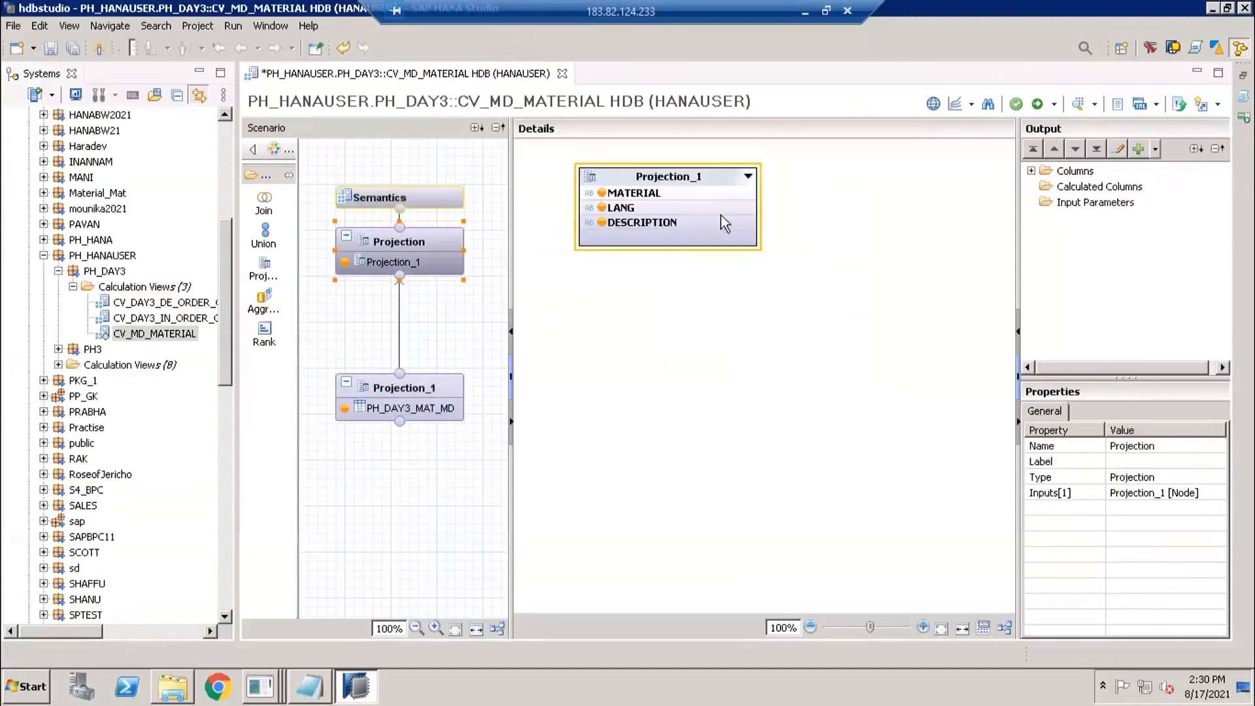
Compare the semantics and node structure of CV_MD_MATERIAL with the cube view CV_DAY3_IN_ORDER_COMPLETION.
{"action": "left_click", "coordinate": [450, 198]}
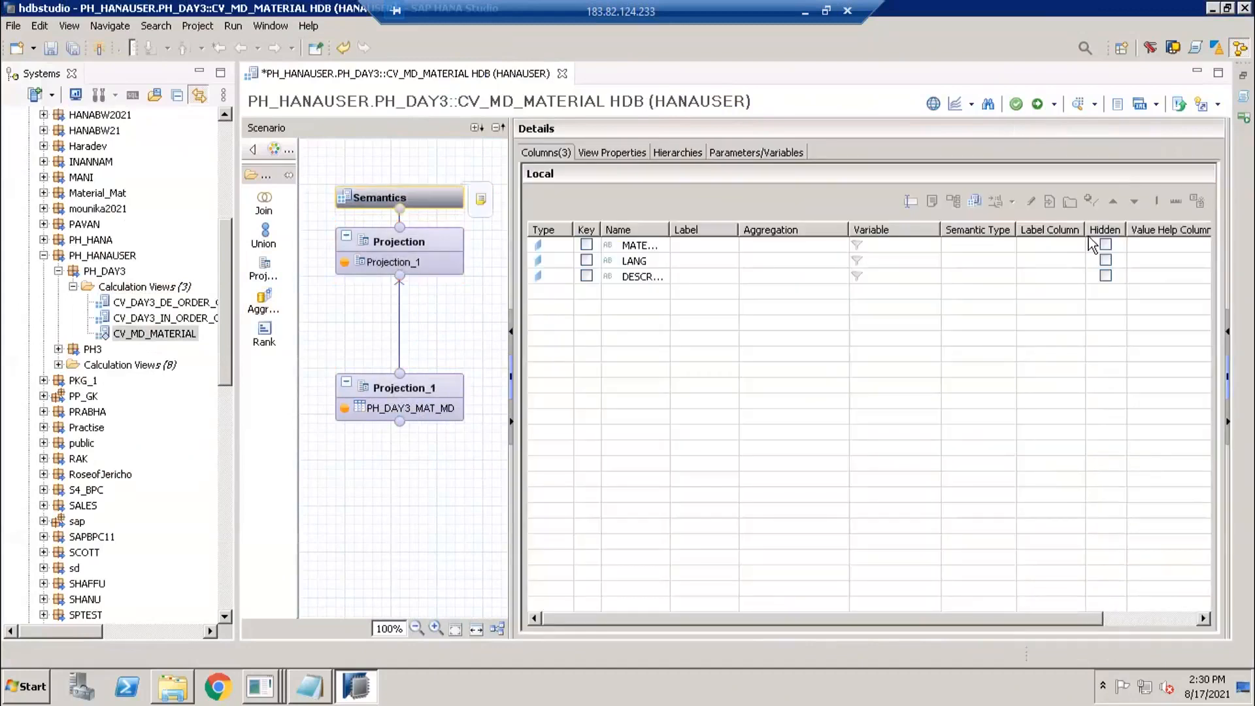
{"action": "left_click", "coordinate": [426, 238]}
{"action": "double_click", "coordinate": [135, 319]}
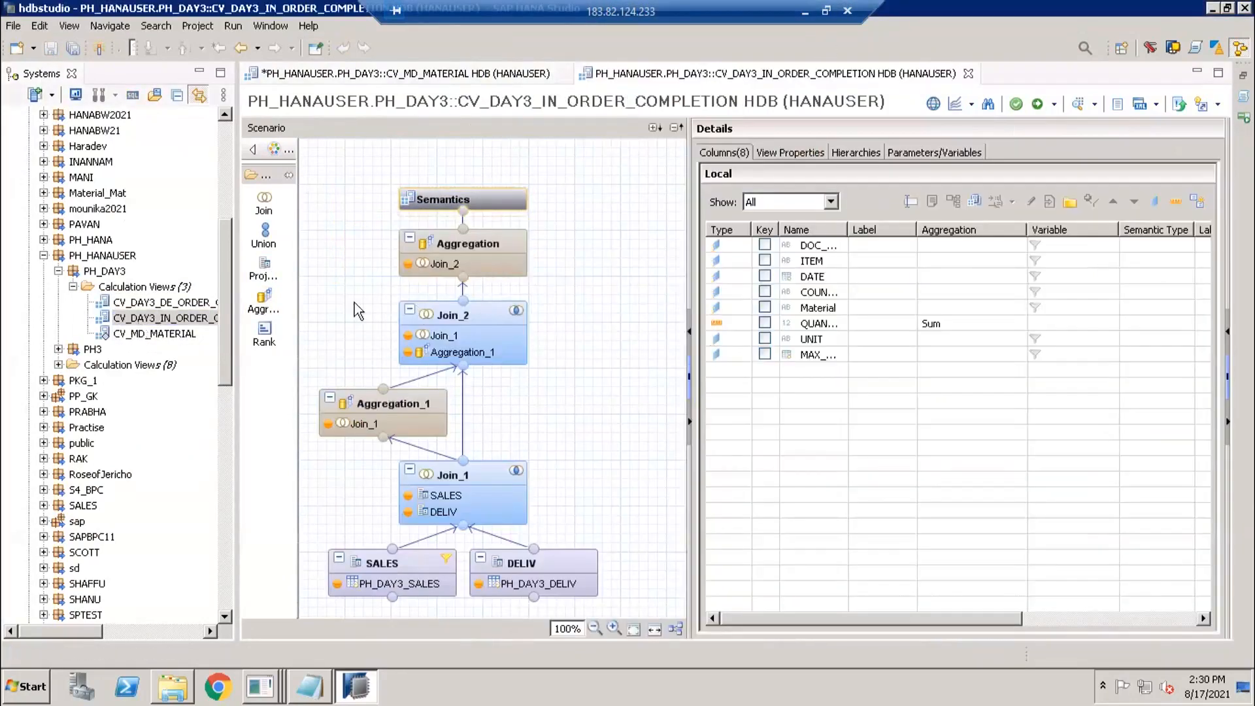
{"action": "left_click_drag", "start_coordinate": [487, 262], "coordinate": [542, 283]}
{"action": "left_click", "coordinate": [433, 80]}
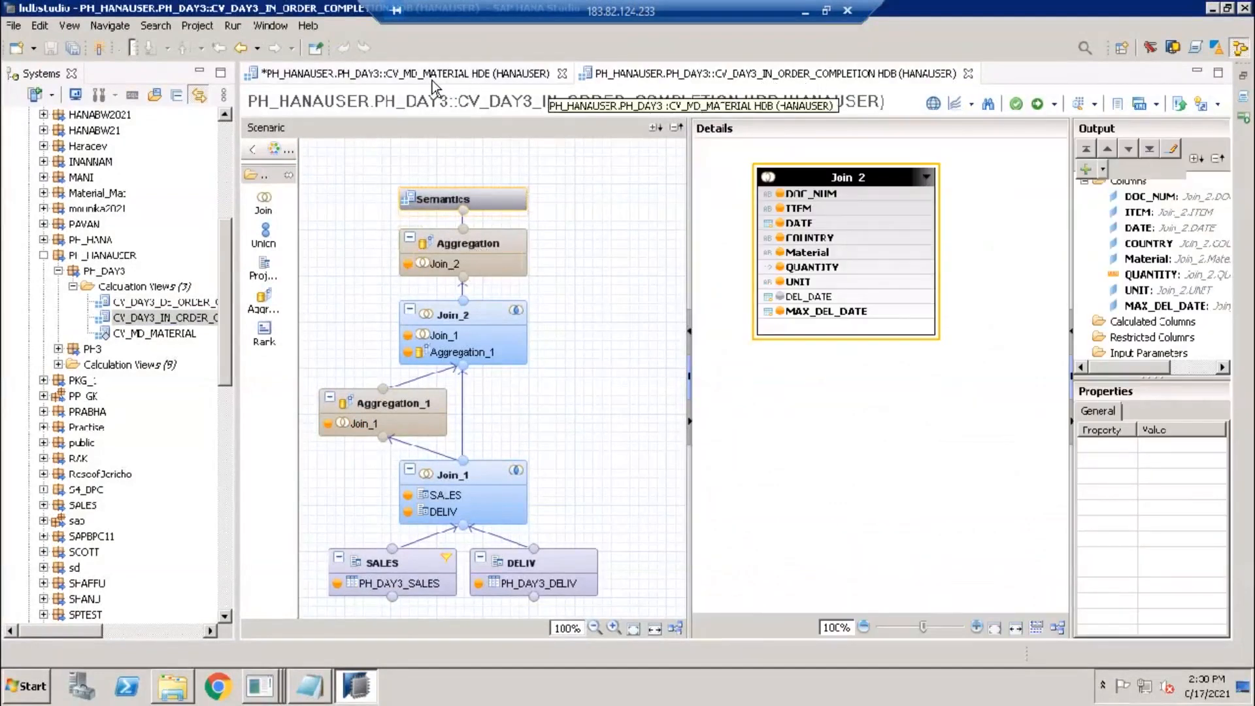
{"action": "left_click_drag", "start_coordinate": [324, 177], "coordinate": [492, 312]}
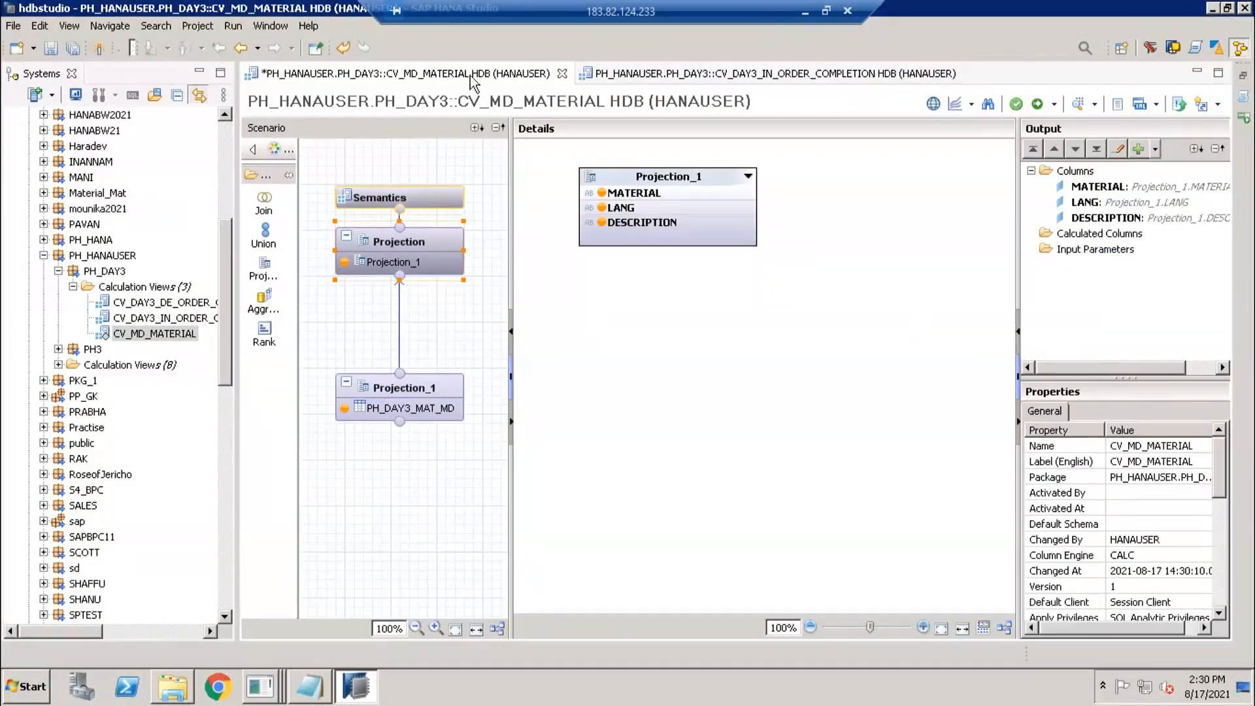
{"action": "left_click", "coordinate": [653, 79]}
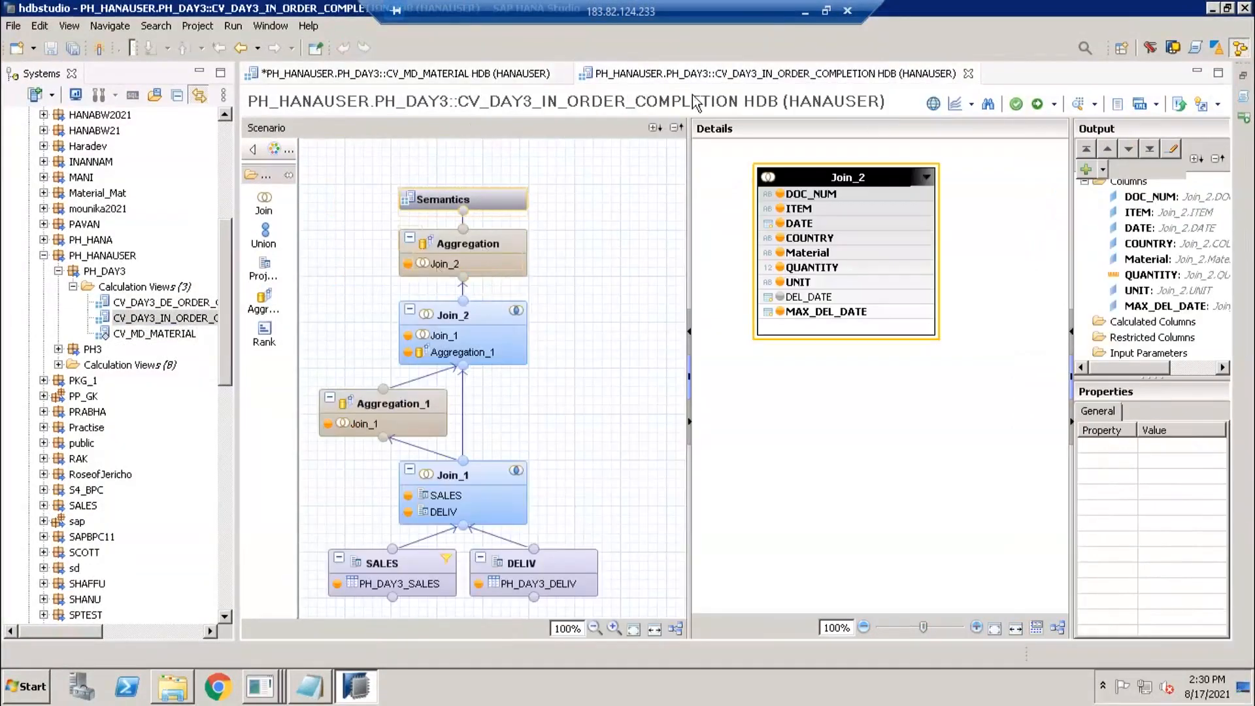
{"action": "left_click", "coordinate": [423, 76]}
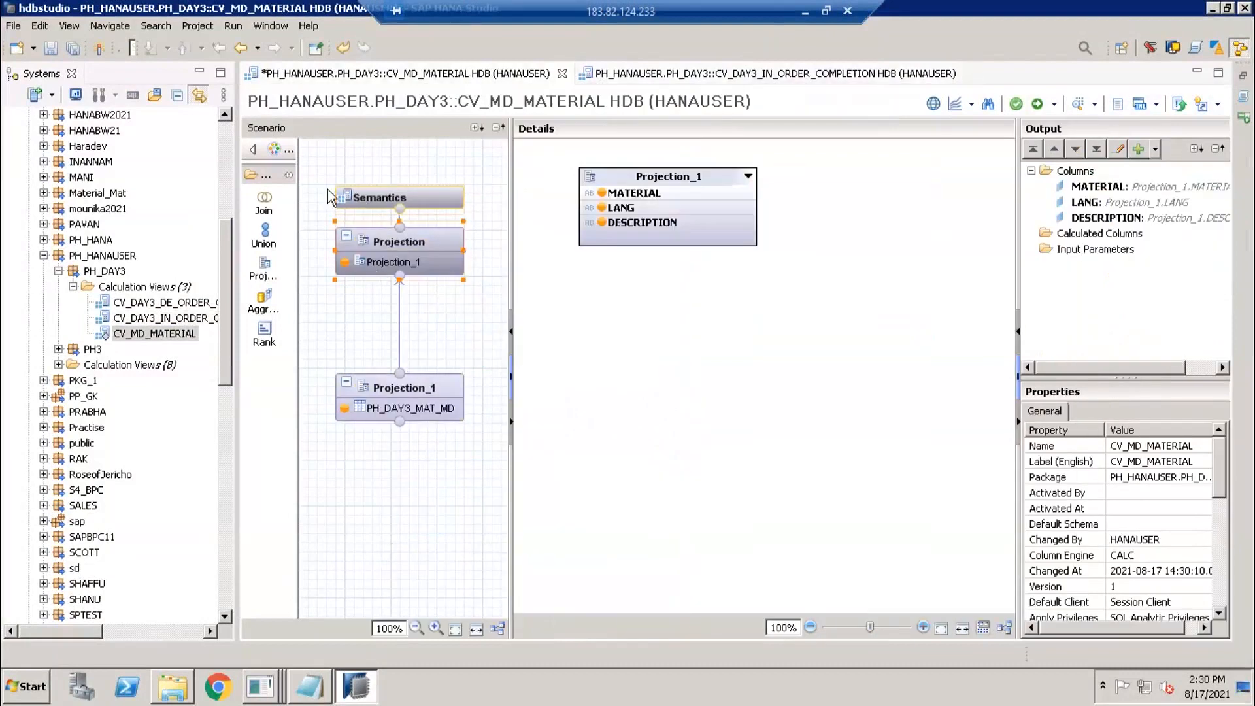
Activate the calculation view CV_MD_MATERIAL and check the activation status in the job log.
{"action": "left_click_drag", "start_coordinate": [321, 181], "coordinate": [466, 297]}
{"action": "left_click", "coordinate": [465, 313]}
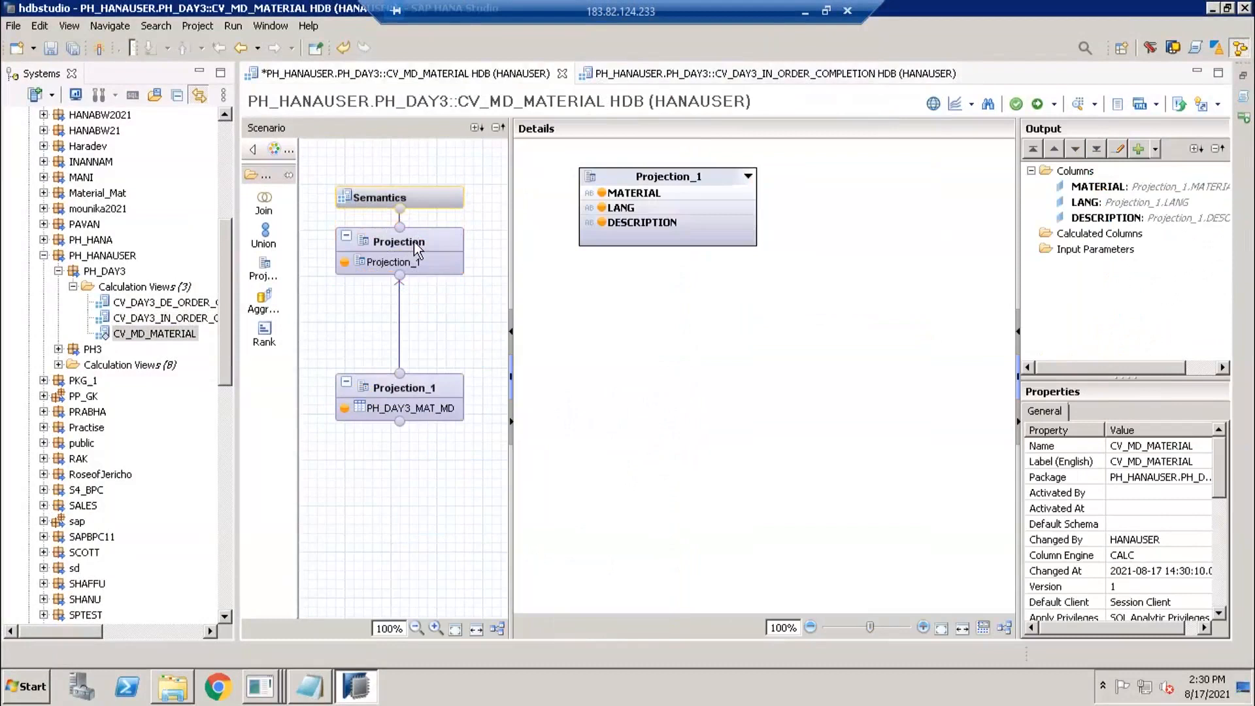
{"action": "left_click", "coordinate": [413, 249]}
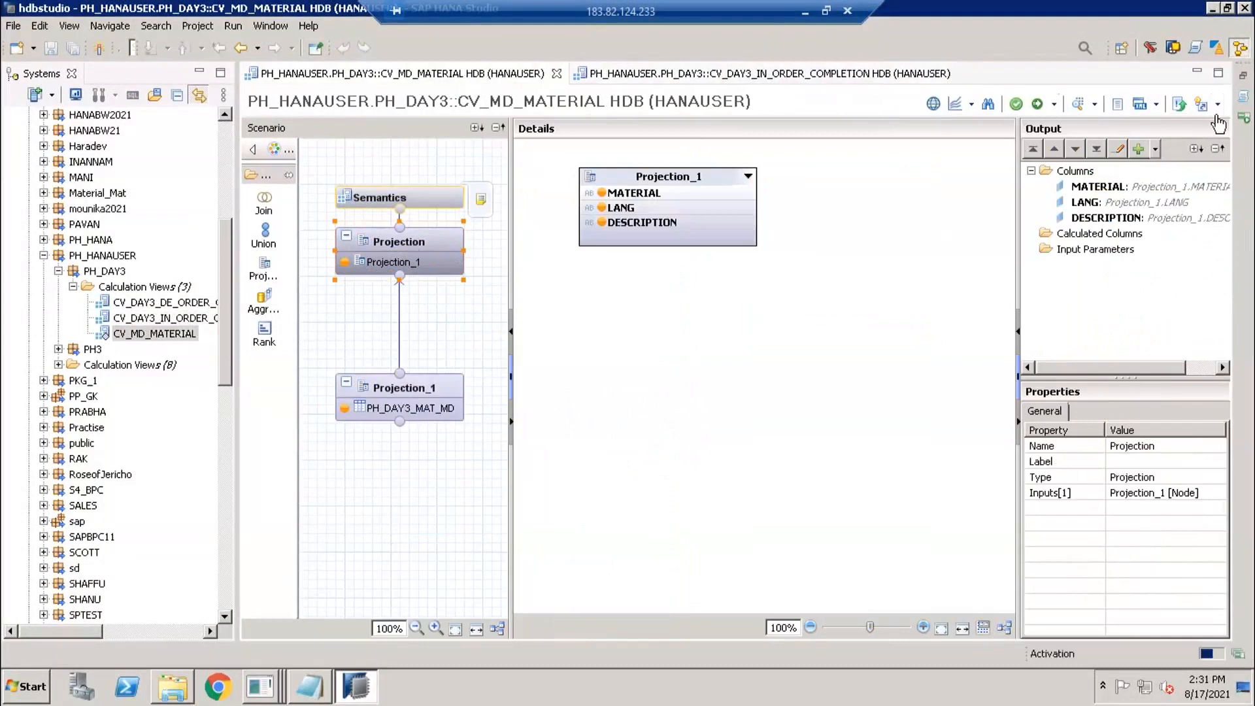
{"action": "left_click", "coordinate": [1244, 97]}
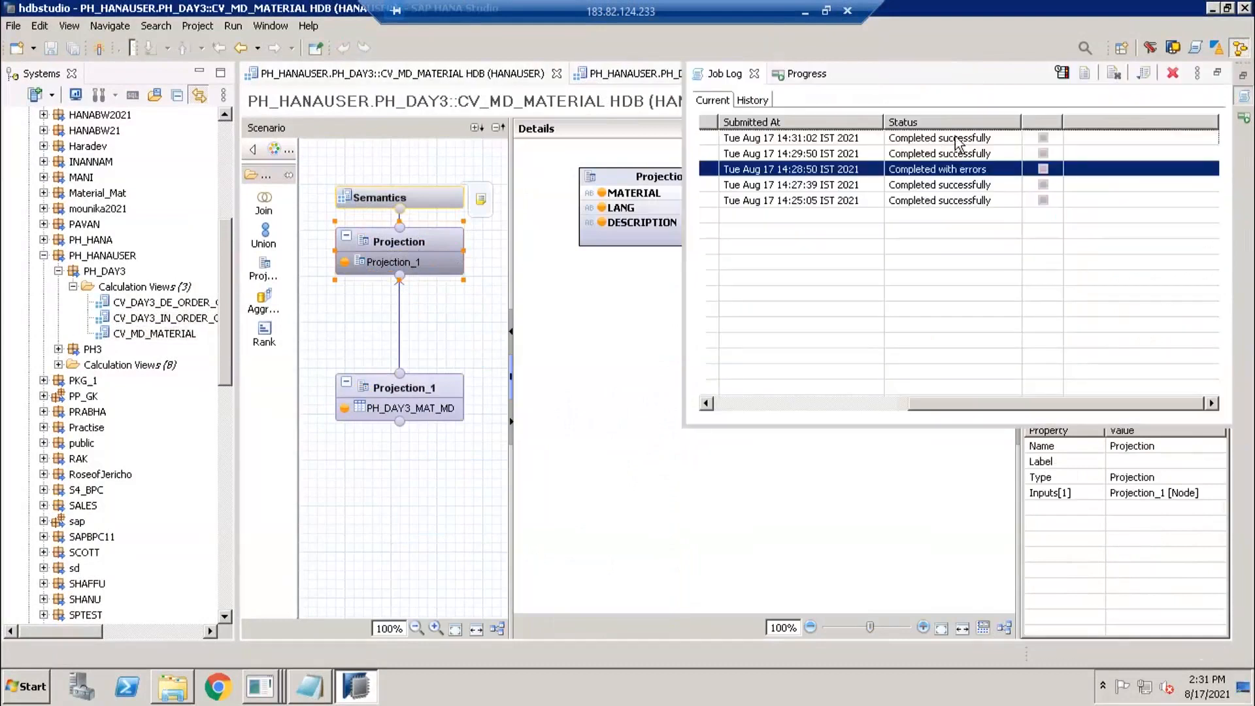
Open the data preview of CV_MD_MATERIAL and query its raw data.
{"action": "left_click", "coordinate": [597, 315]}
{"action": "left_click", "coordinate": [1076, 107]}
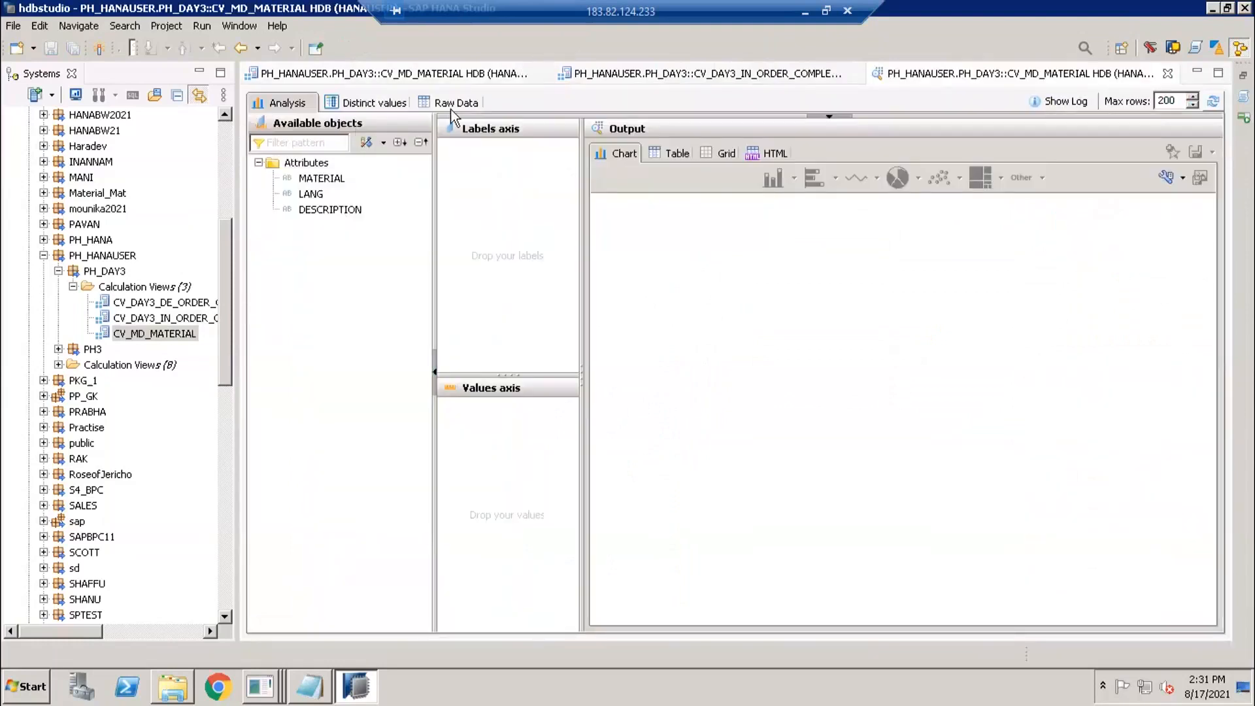
{"action": "left_click", "coordinate": [451, 104]}
{"action": "left_click", "coordinate": [909, 371]}
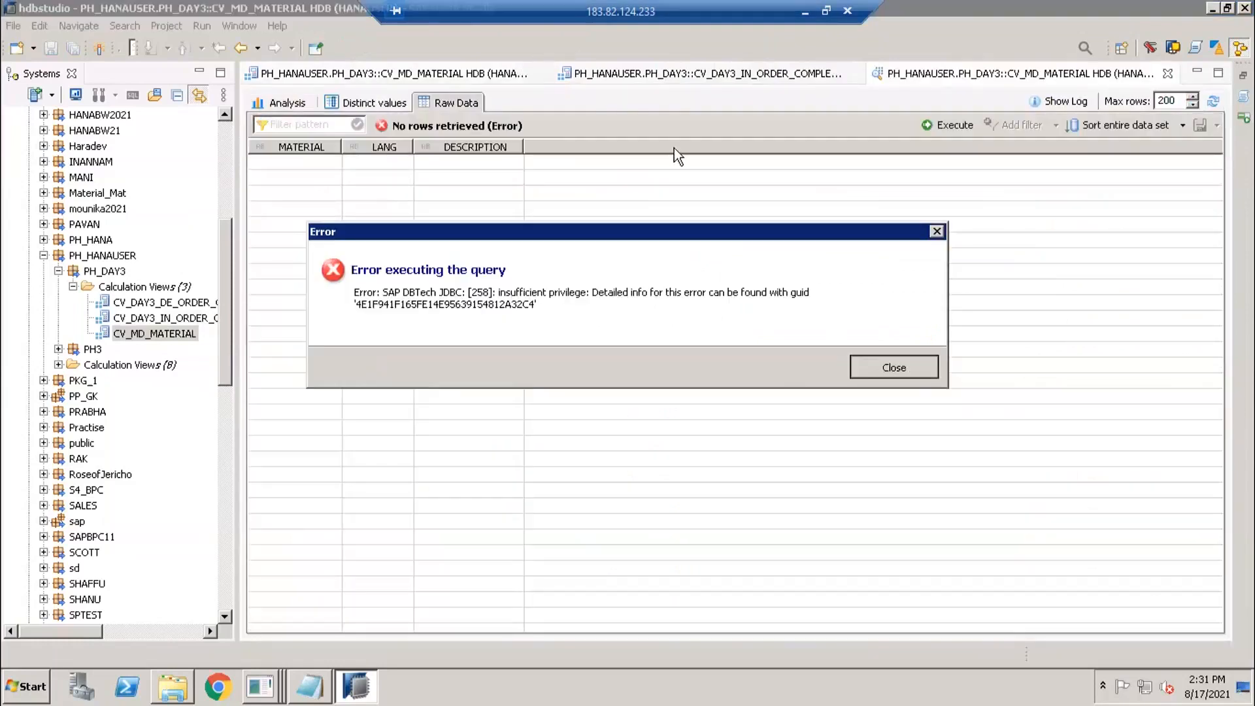
Set Apply Privileges to blank in the view properties of CV_MD_MATERIAL and reactivate the view.
{"action": "left_click", "coordinate": [457, 74]}
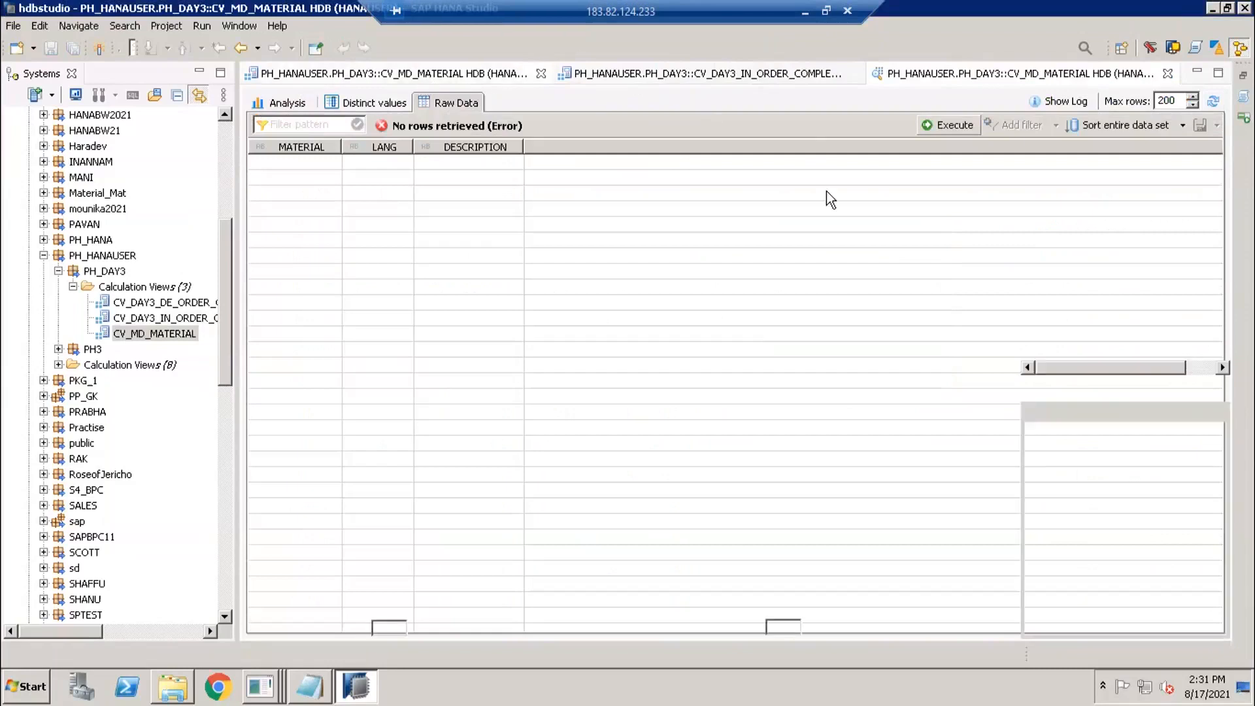
{"action": "left_click", "coordinate": [427, 189]}
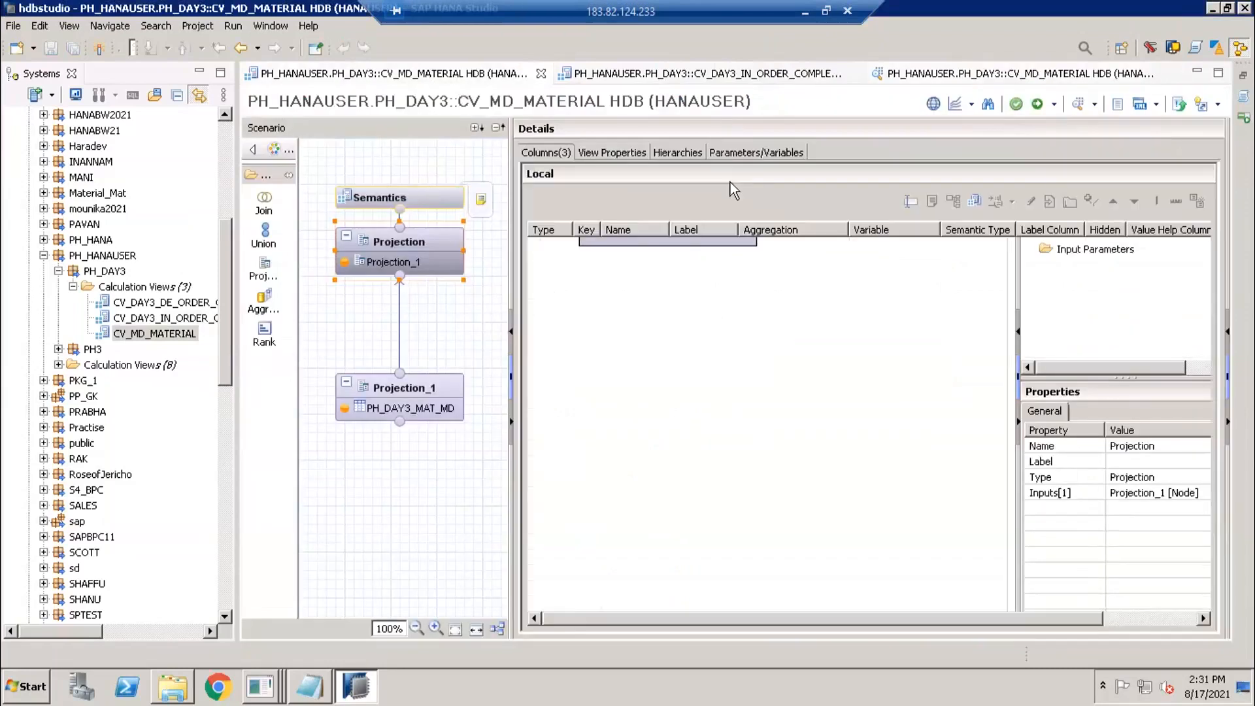
{"action": "left_click", "coordinate": [612, 152]}
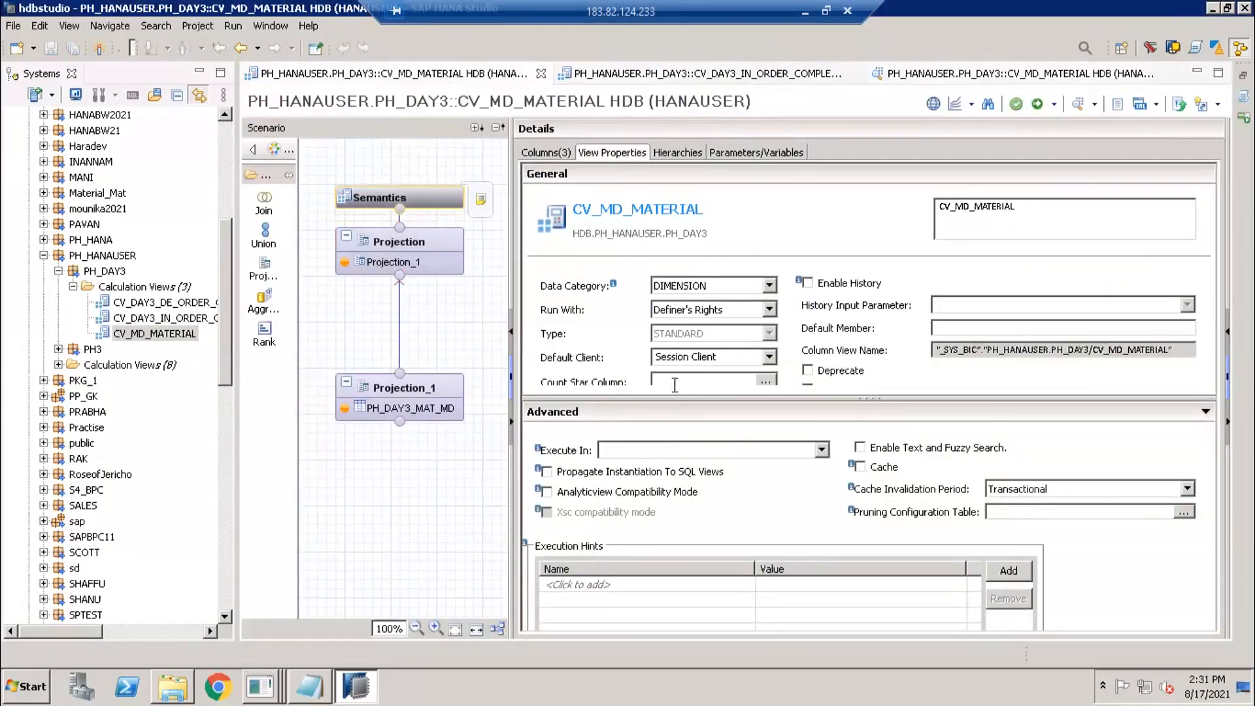
{"action": "left_click_drag", "start_coordinate": [791, 396], "coordinate": [781, 468]}
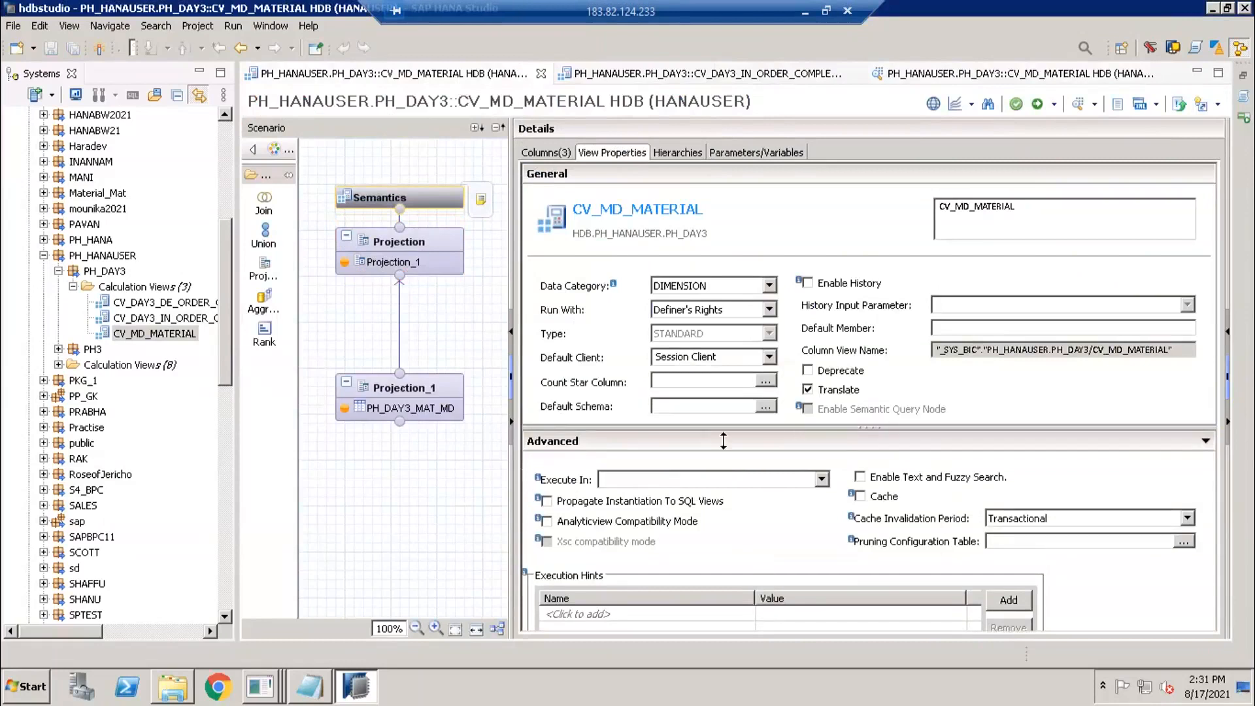
{"action": "left_click", "coordinate": [700, 432]}
{"action": "left_click", "coordinate": [693, 458]}
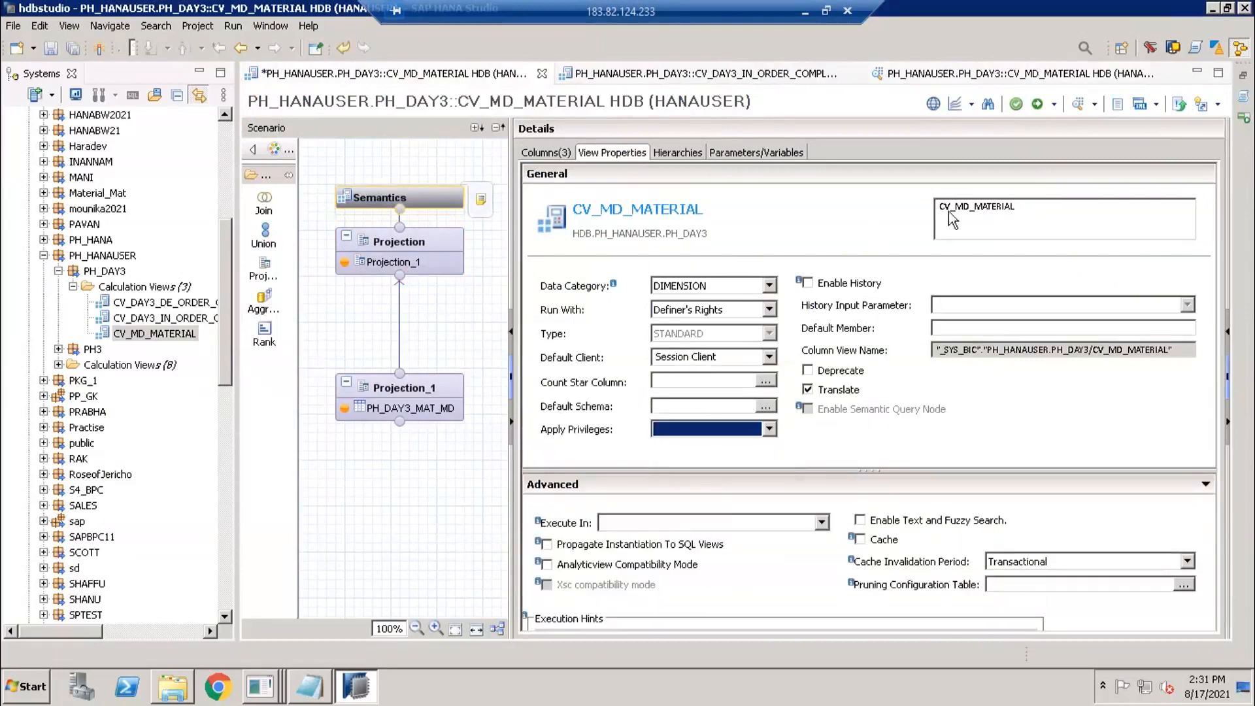
{"action": "left_click", "coordinate": [1037, 103]}
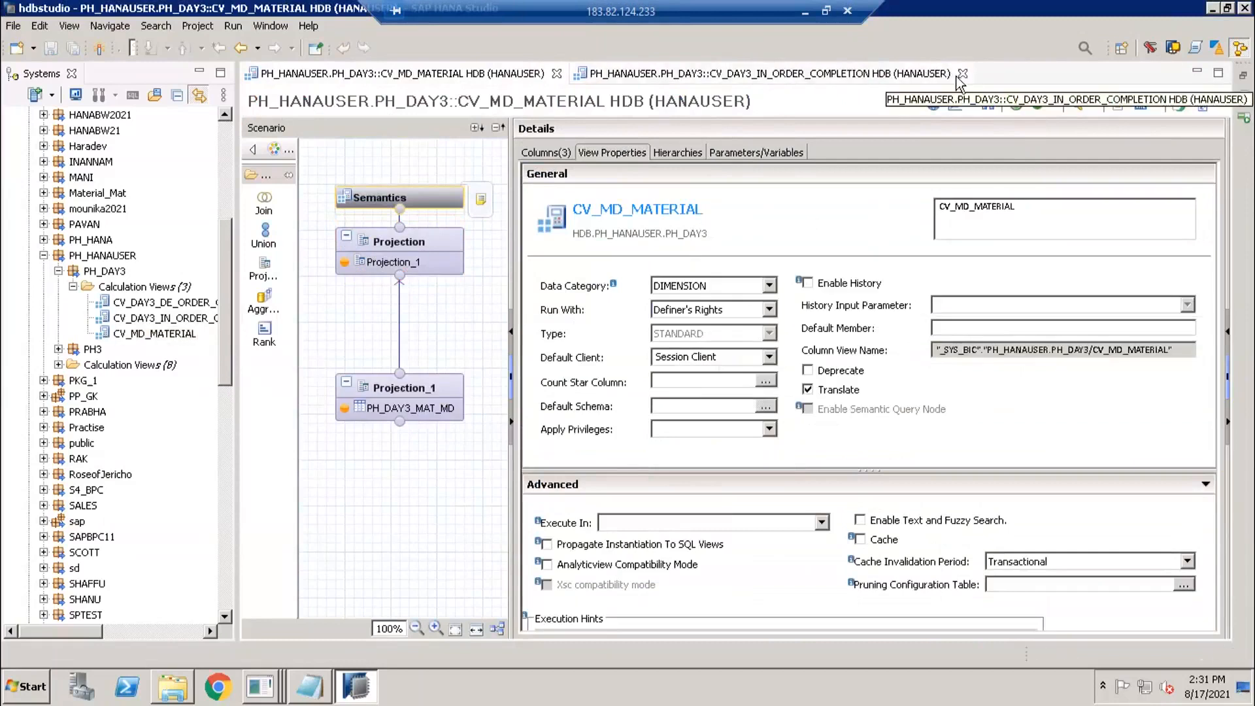
Preview the raw data of CV_MD_MATERIAL, compare the EN and DE descriptions of each material, and close the preview.
{"action": "left_click", "coordinate": [1079, 104]}
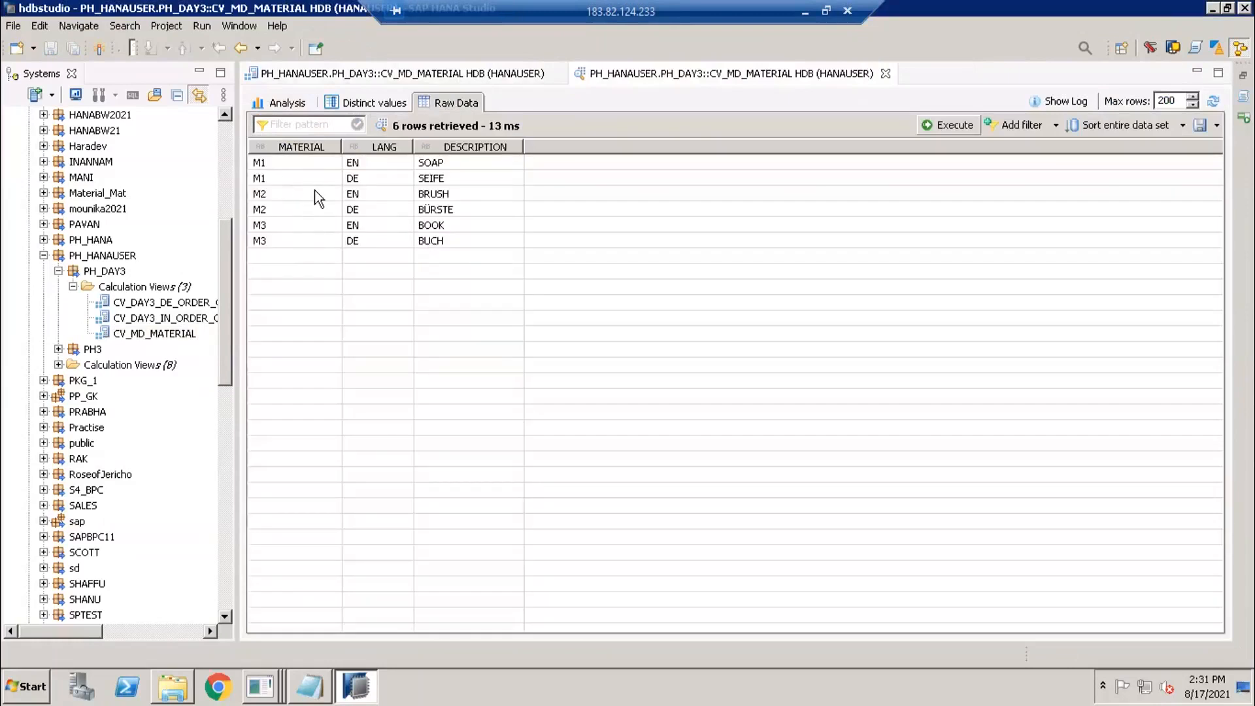
{"action": "left_click", "coordinate": [360, 165]}
{"action": "left_click", "coordinate": [358, 178]}
{"action": "left_click", "coordinate": [359, 209]}
{"action": "left_click", "coordinate": [353, 162]}
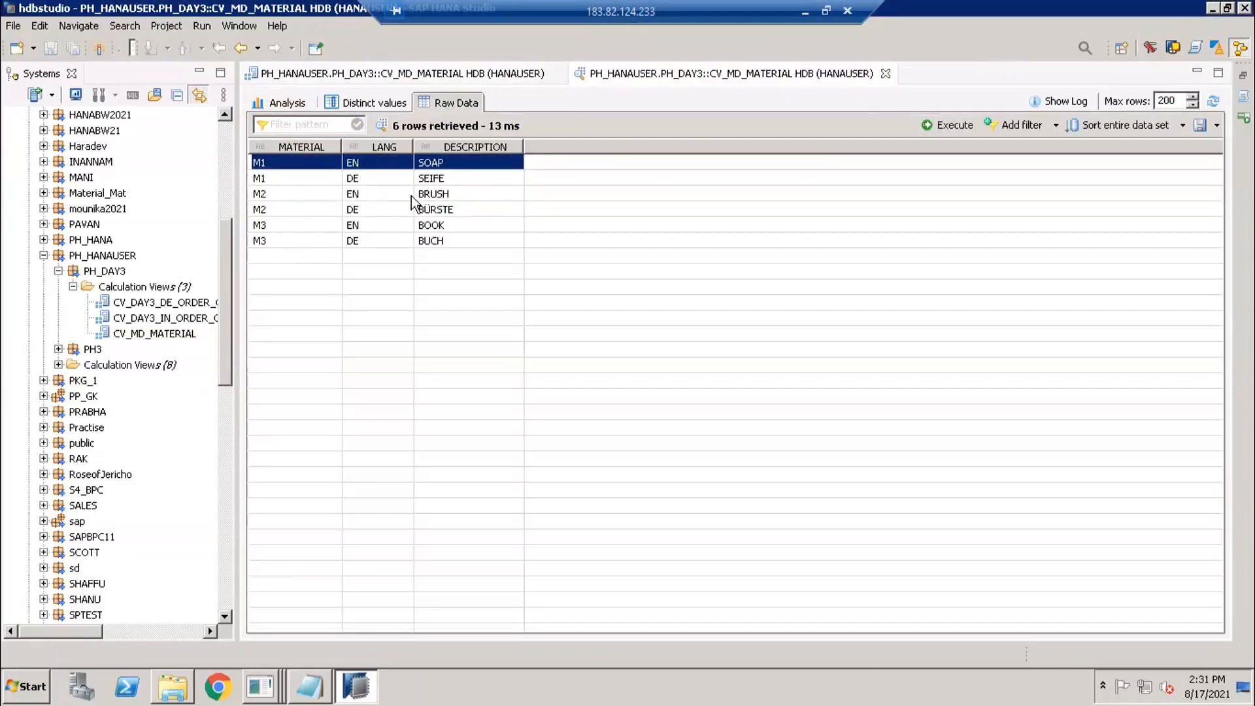
{"action": "left_click", "coordinate": [431, 181]}
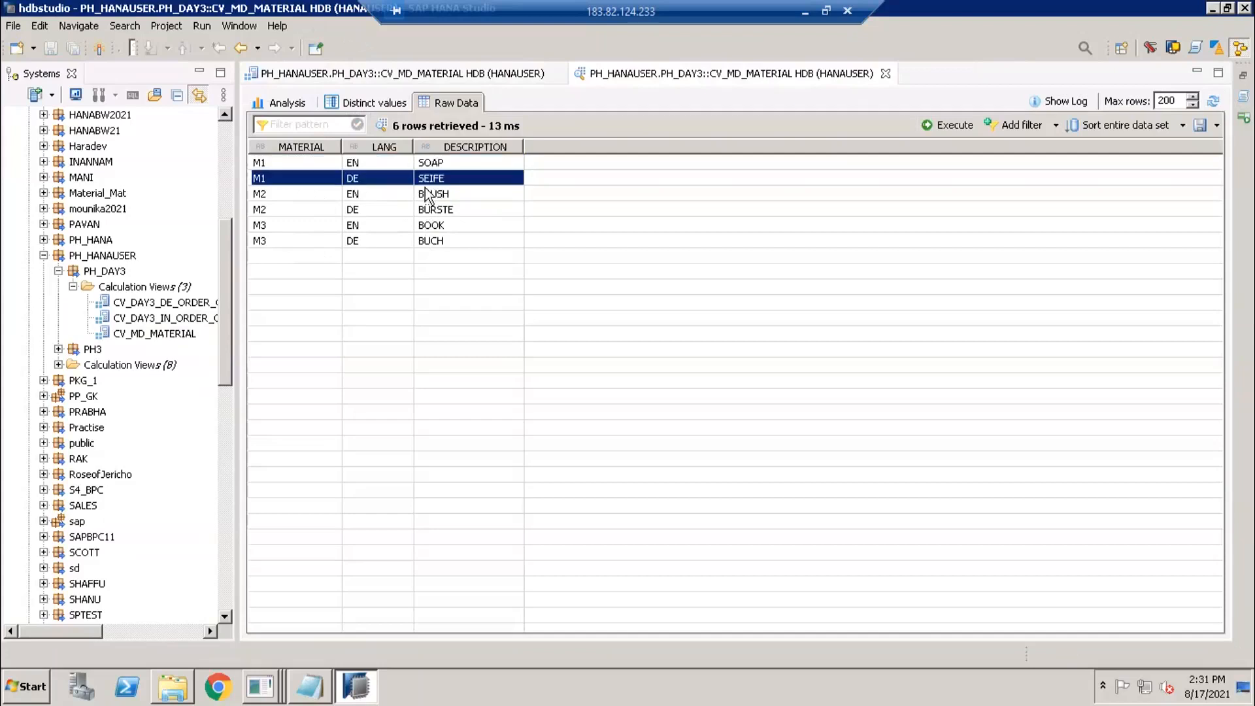
{"action": "left_click", "coordinate": [434, 211]}
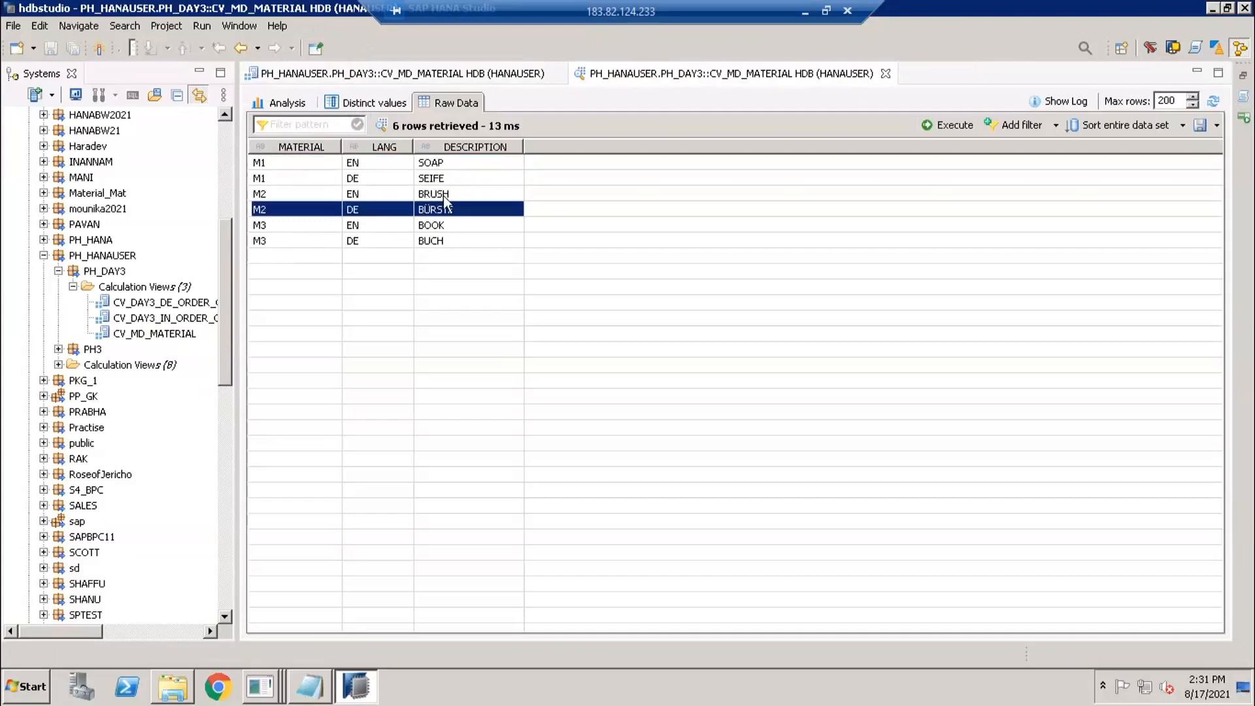
{"action": "left_click", "coordinate": [886, 73]}
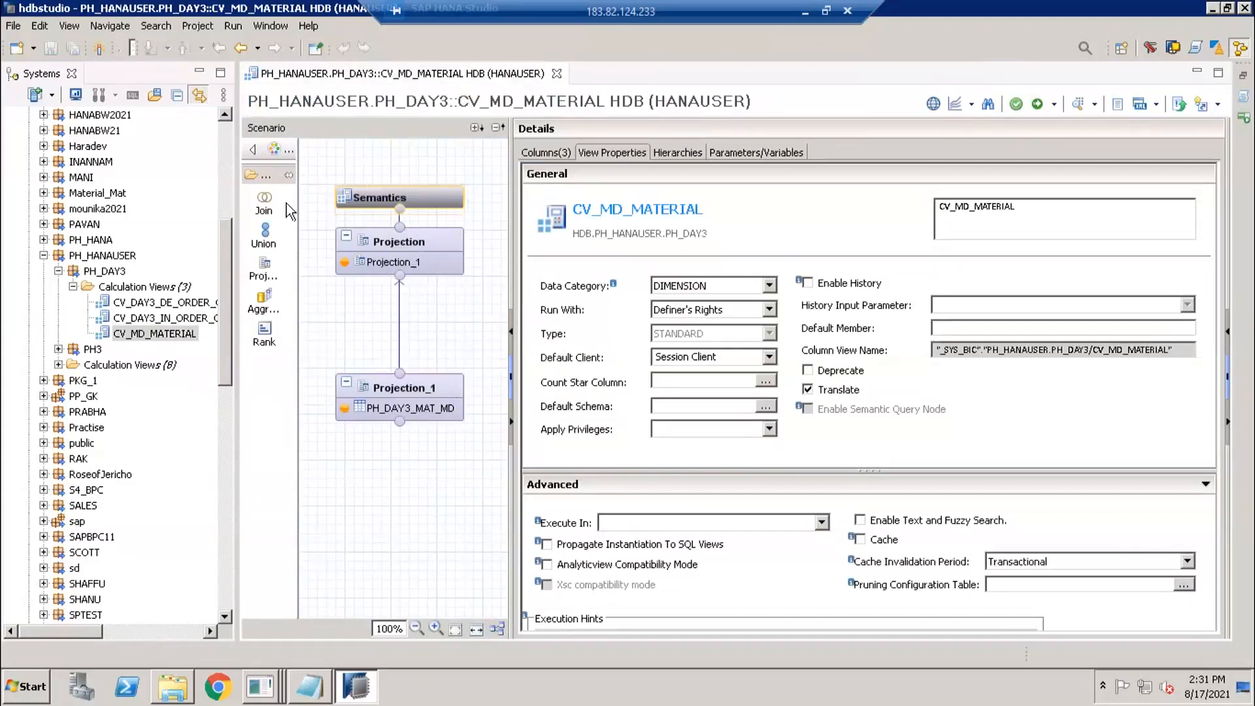
Create an input parameter I_LANG of type Column in Projection_1, with LANG of the current view as its reference column.
{"action": "left_click_drag", "start_coordinate": [313, 170], "coordinate": [470, 418]}
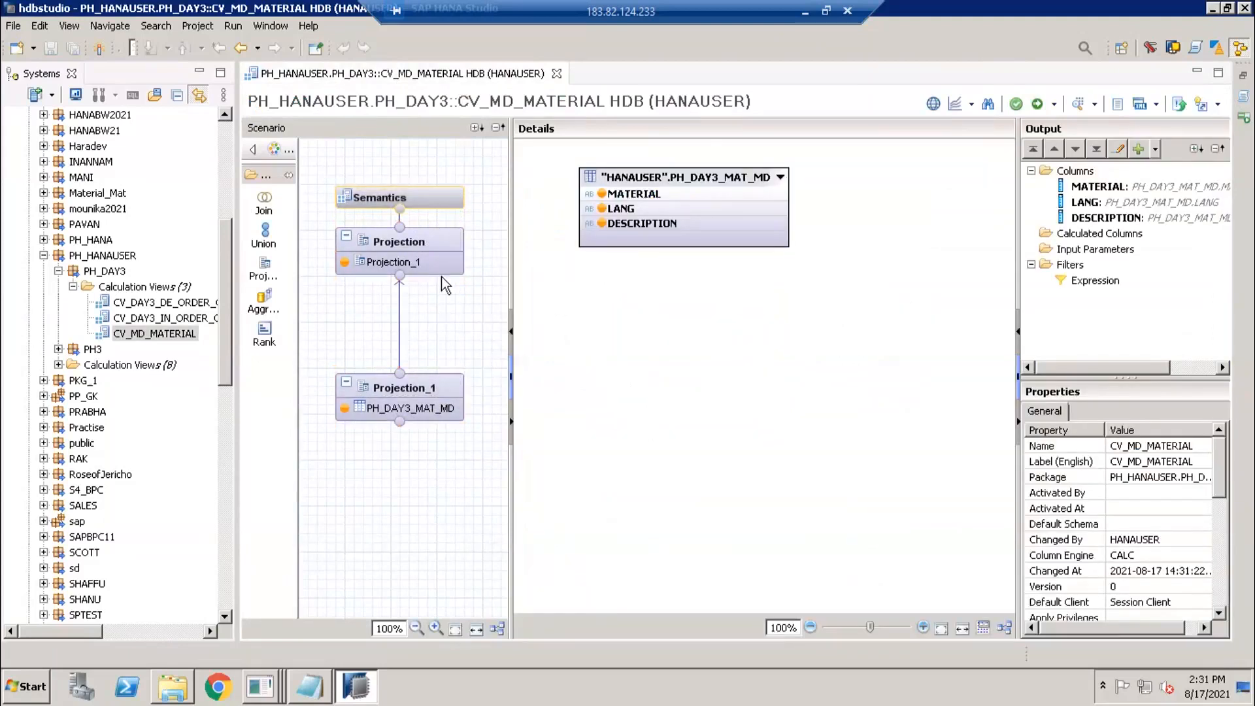
{"action": "left_click", "coordinate": [421, 390]}
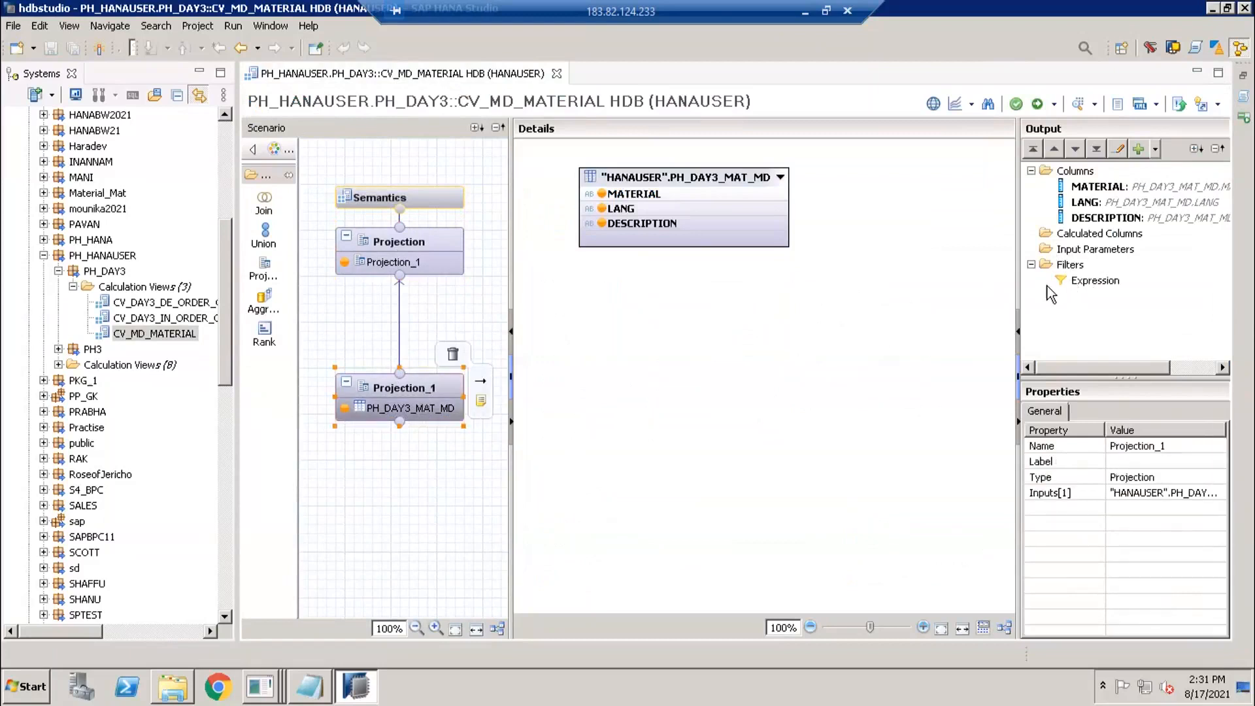
{"action": "right_click", "coordinate": [1098, 249]}
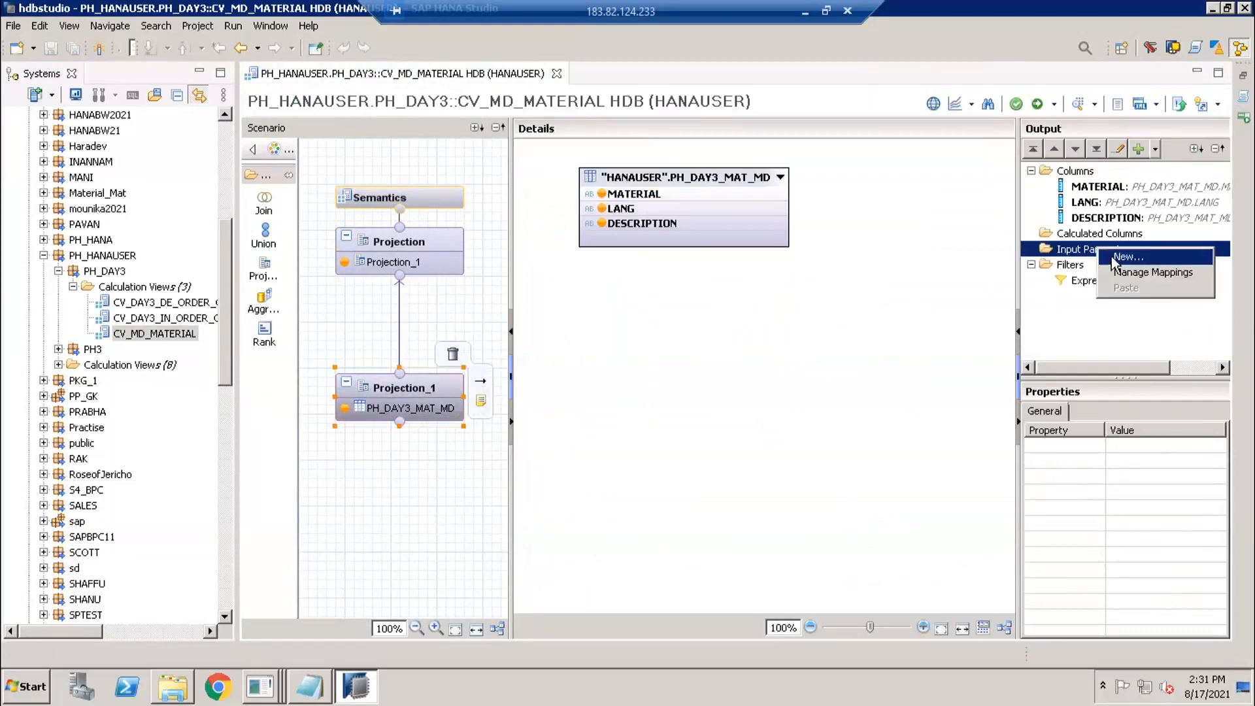
{"action": "left_click", "coordinate": [1115, 258]}
{"action": "type", "text": "I_LANG"}
{"action": "left_click", "coordinate": [527, 140]}
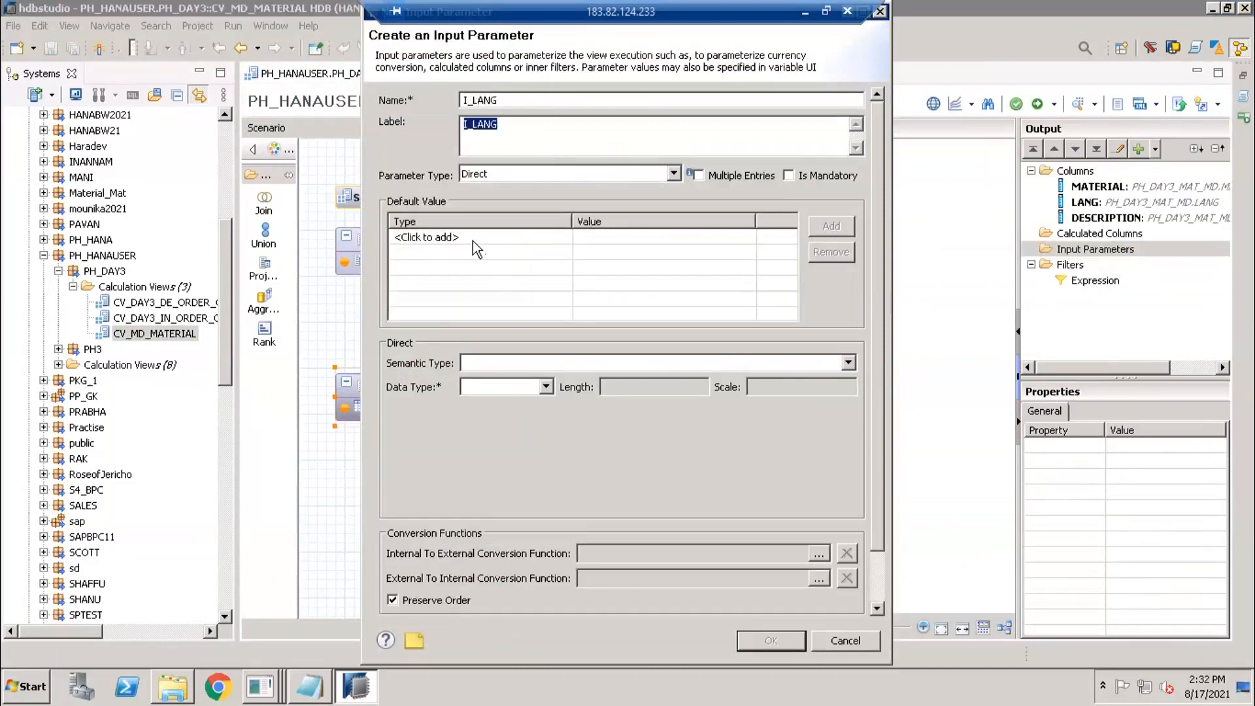
{"action": "left_click", "coordinate": [513, 175]}
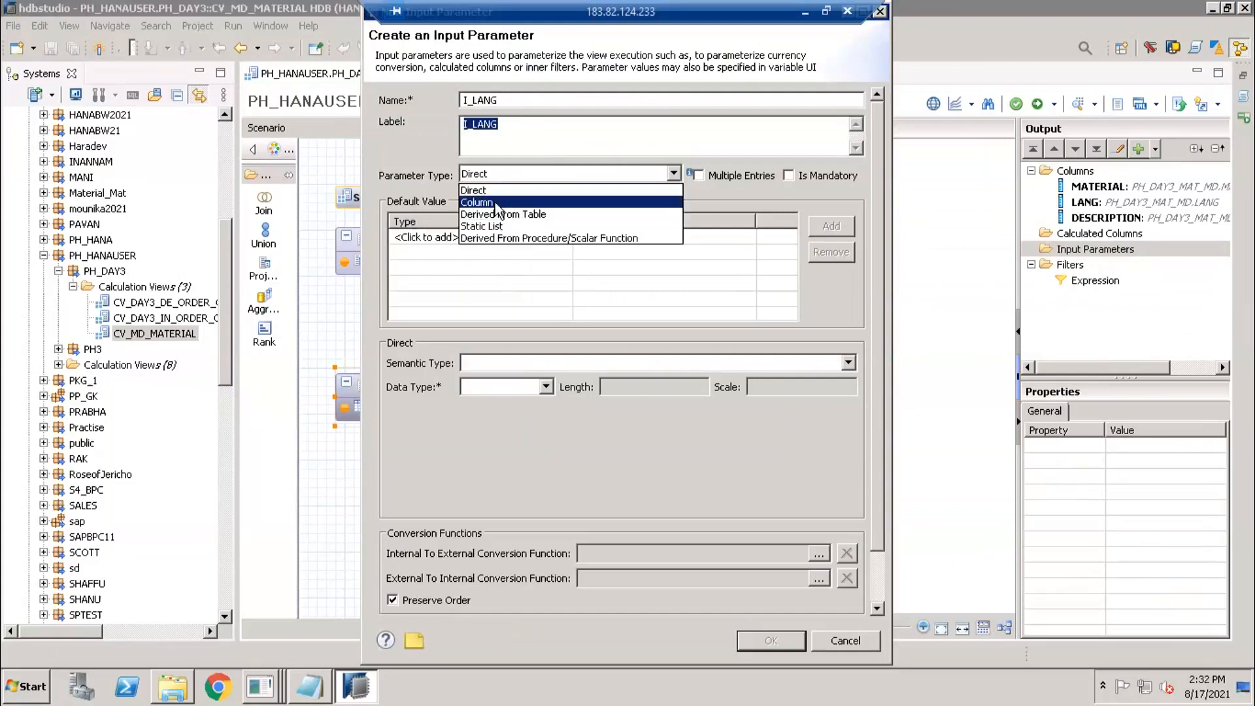
{"action": "left_click", "coordinate": [497, 204]}
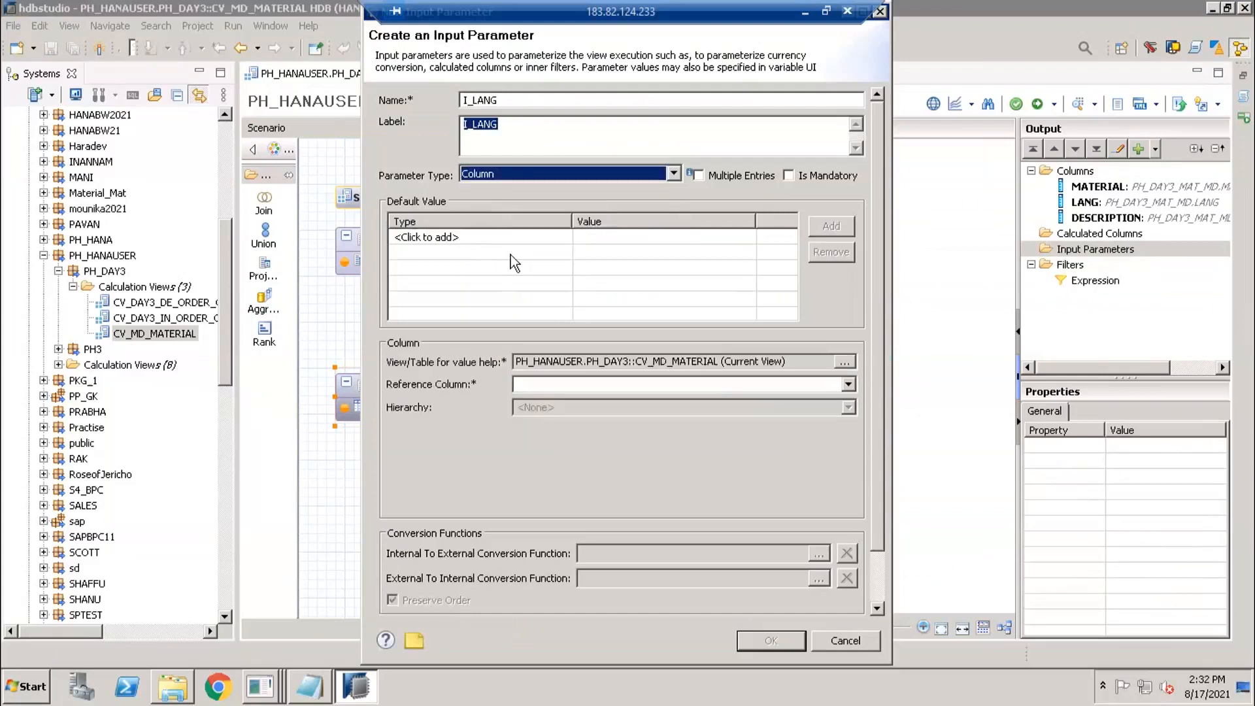
{"action": "left_click", "coordinate": [581, 386]}
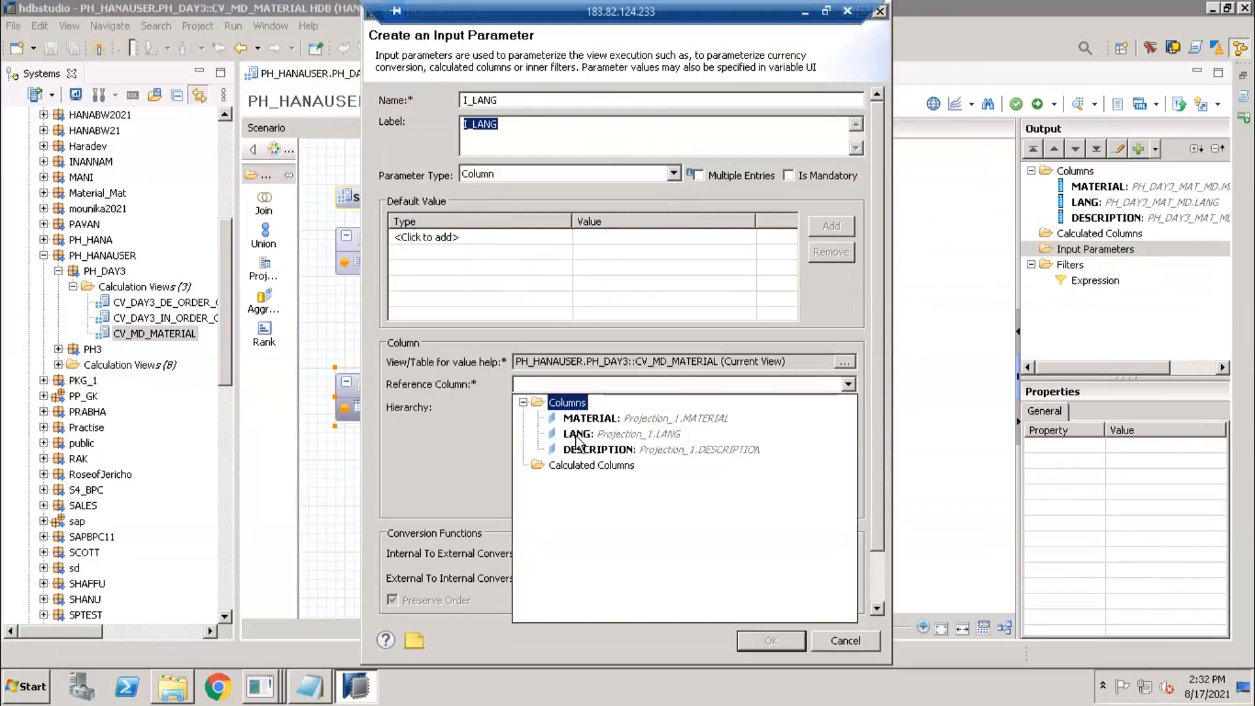
{"action": "left_click", "coordinate": [578, 434]}
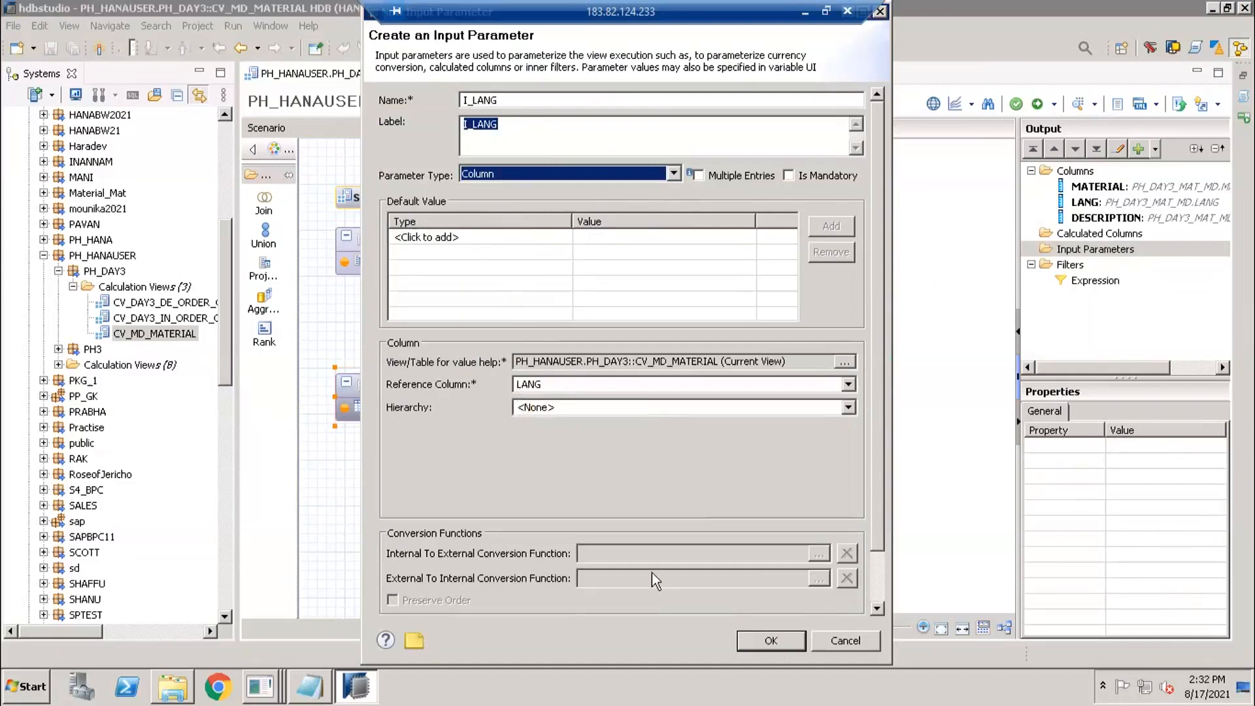
{"action": "left_click", "coordinate": [783, 643]}
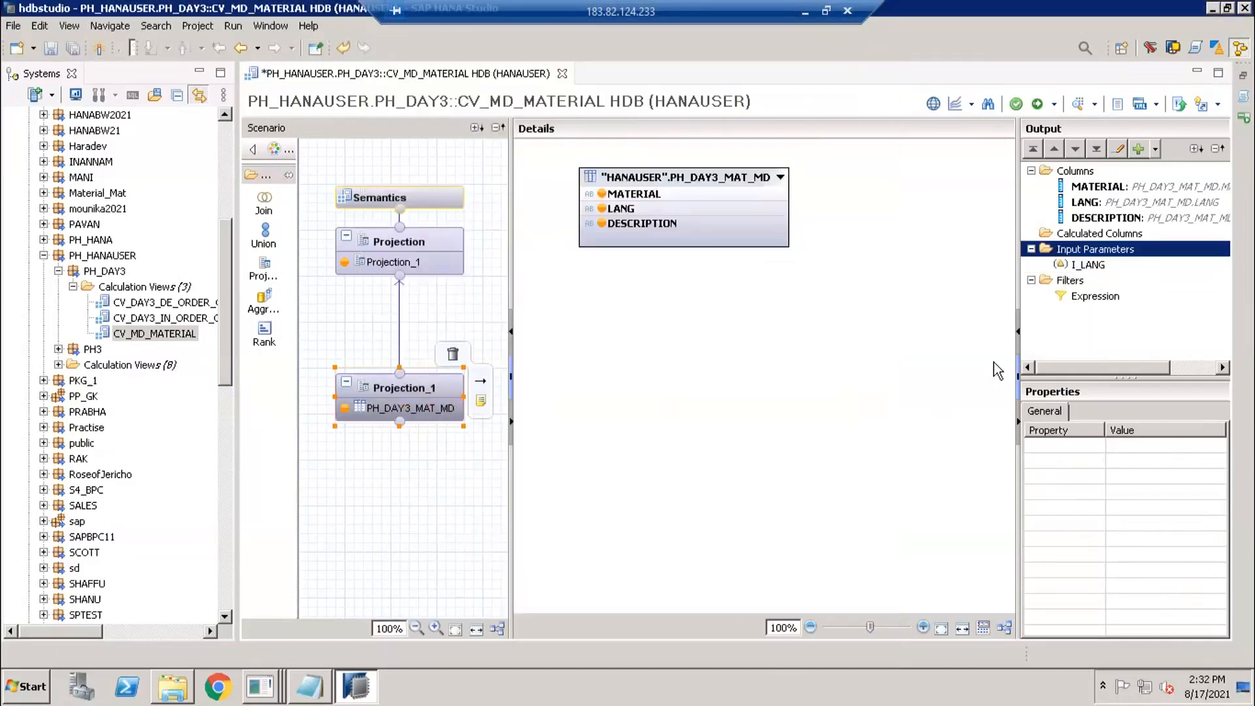
Review the definition of the input parameter I_LANG, including its parameter type, default value and reference column.
{"action": "double_click", "coordinate": [1088, 265]}
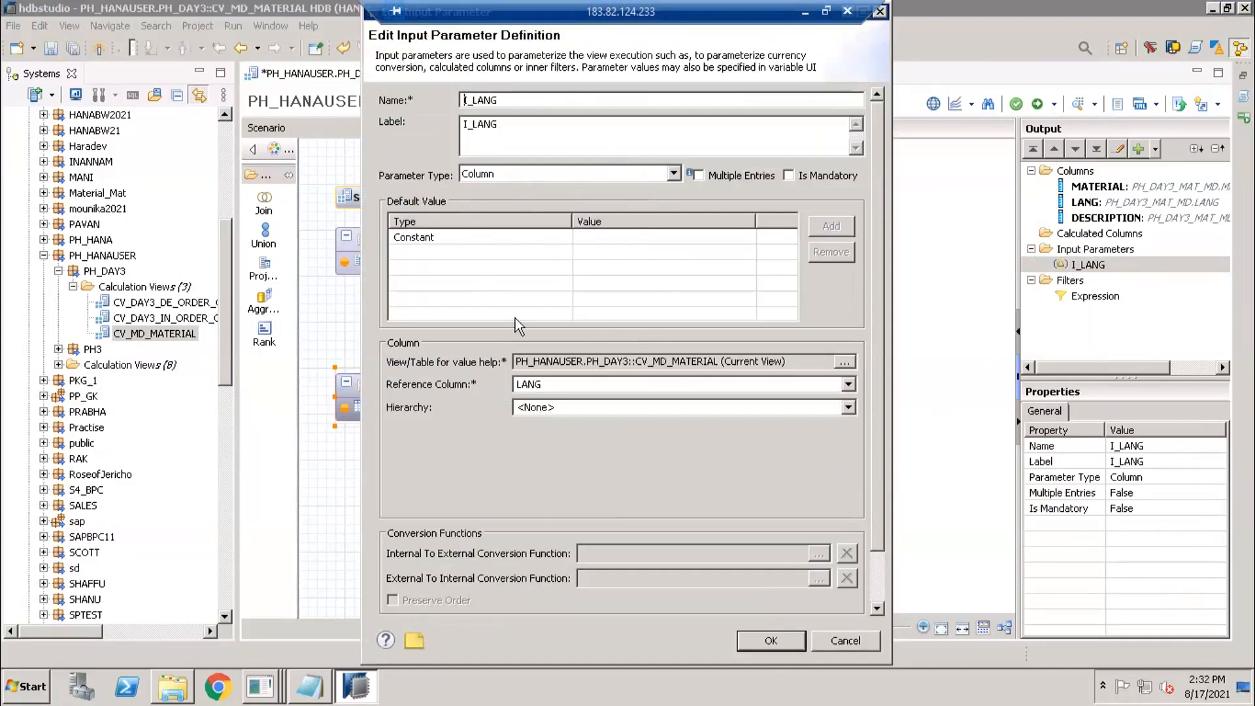
{"action": "left_click", "coordinate": [373, 13]}
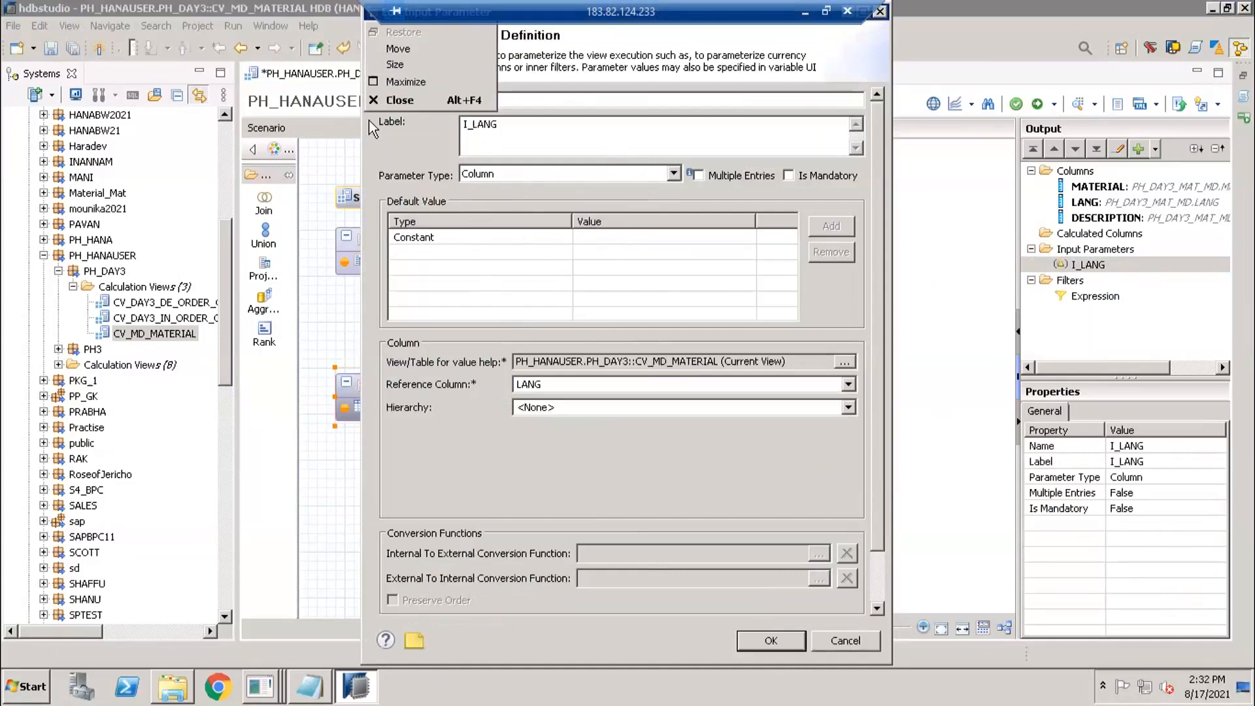
{"action": "left_click", "coordinate": [415, 148]}
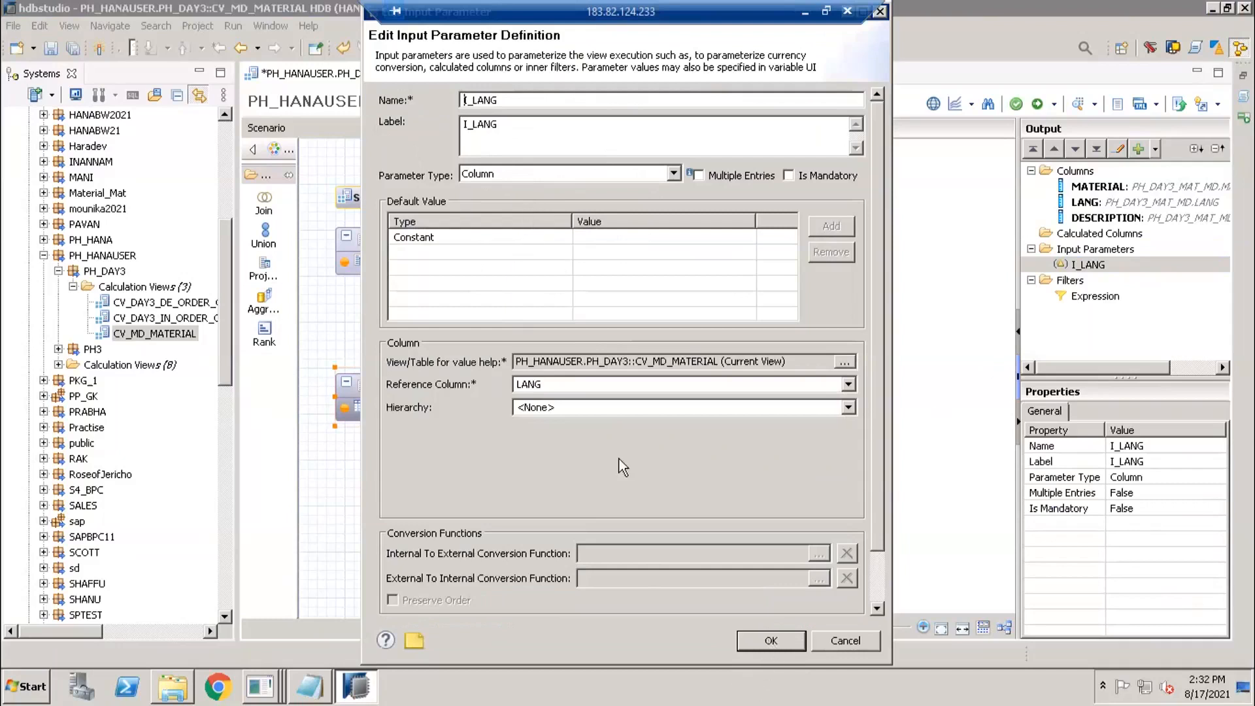
{"action": "left_click", "coordinate": [771, 642]}
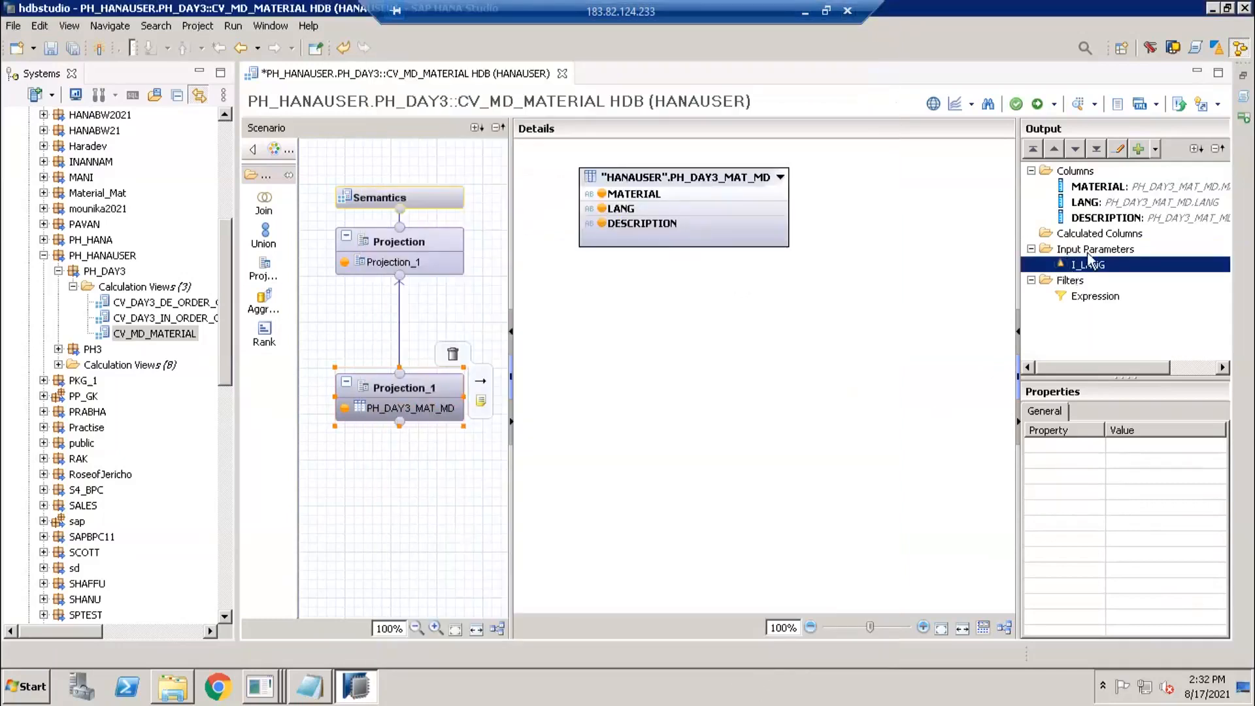
Apply a filter to the LANG column of Projection_1 with operator Equal and the input parameter I_LANG as its value.
{"action": "right_click", "coordinate": [1095, 208]}
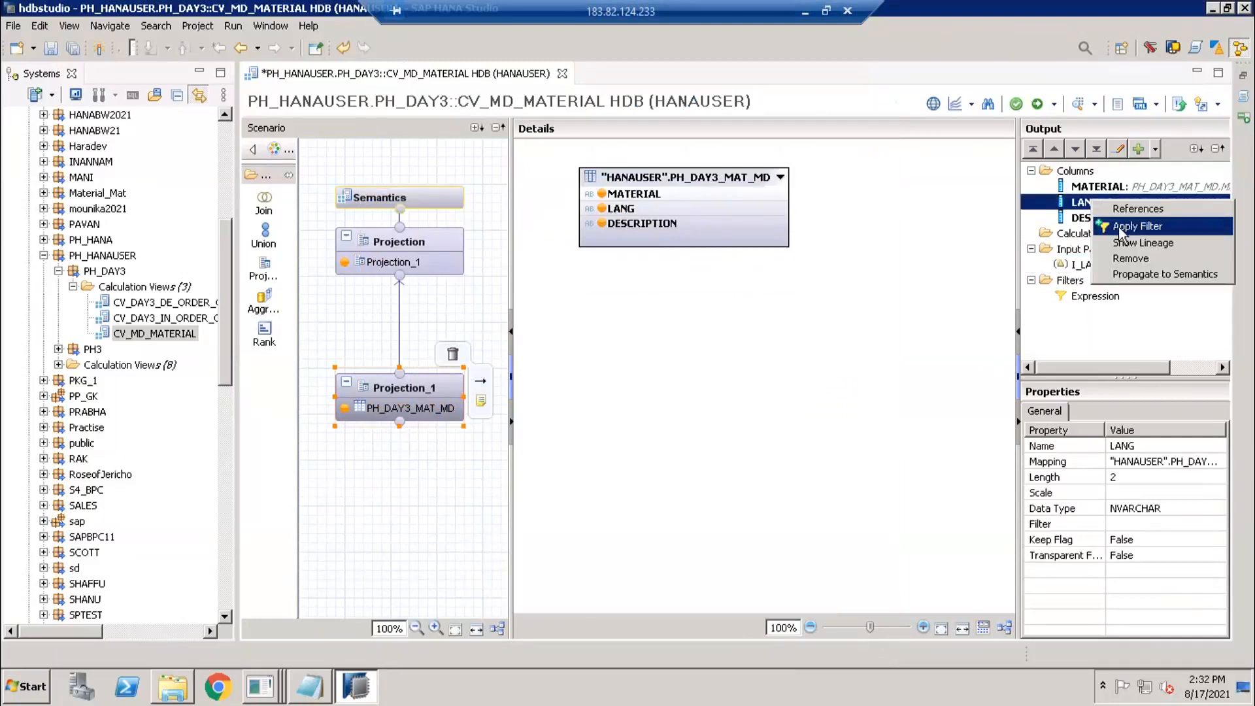
{"action": "left_click", "coordinate": [1120, 227]}
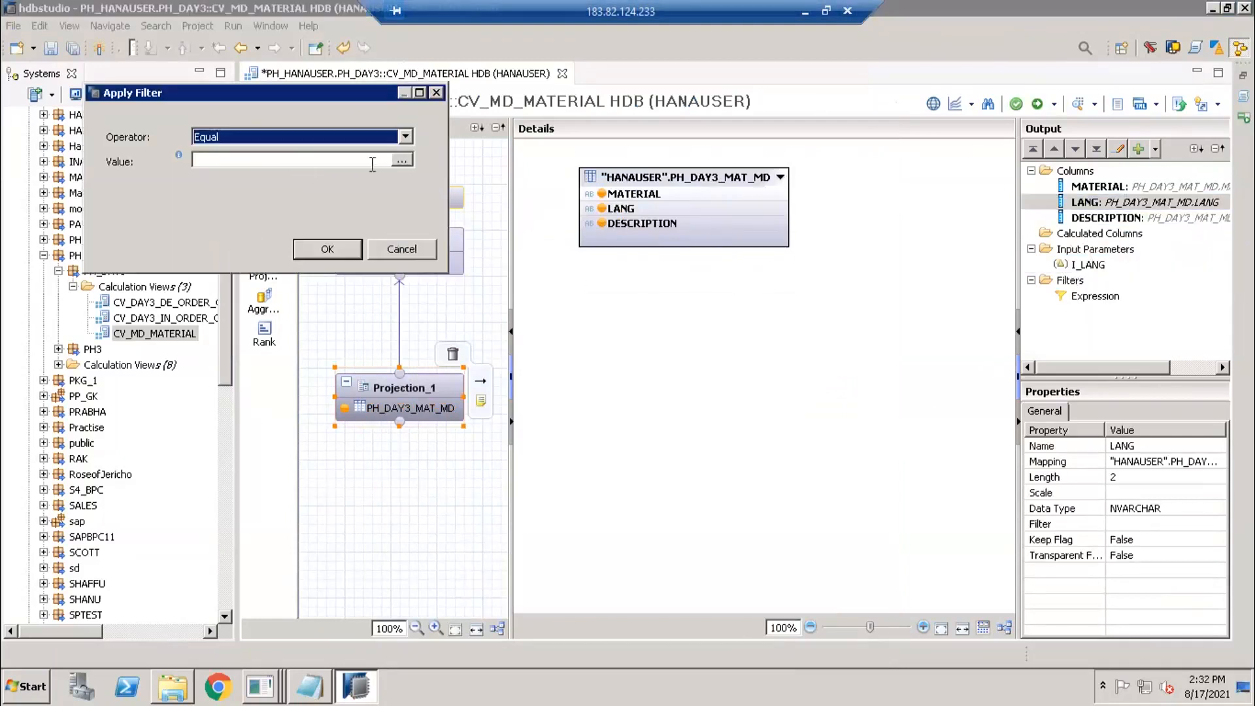
{"action": "left_click", "coordinate": [407, 162]}
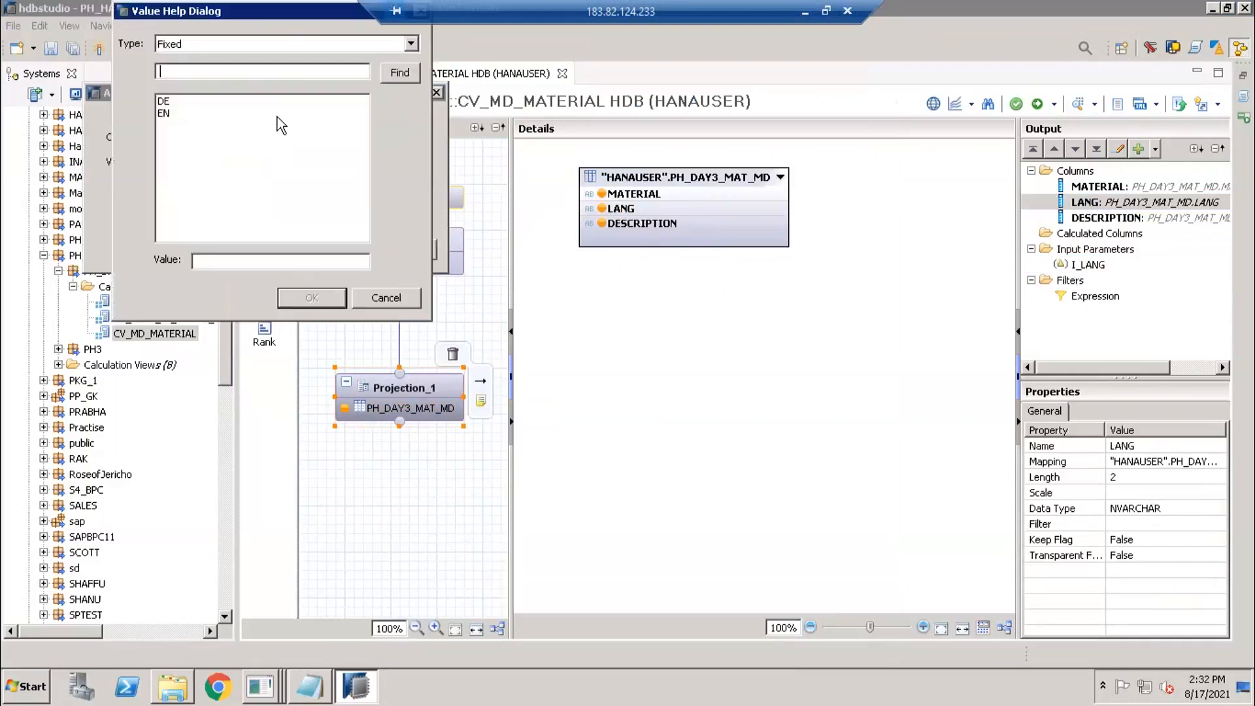
{"action": "left_click", "coordinate": [275, 44]}
{"action": "left_click", "coordinate": [186, 65]}
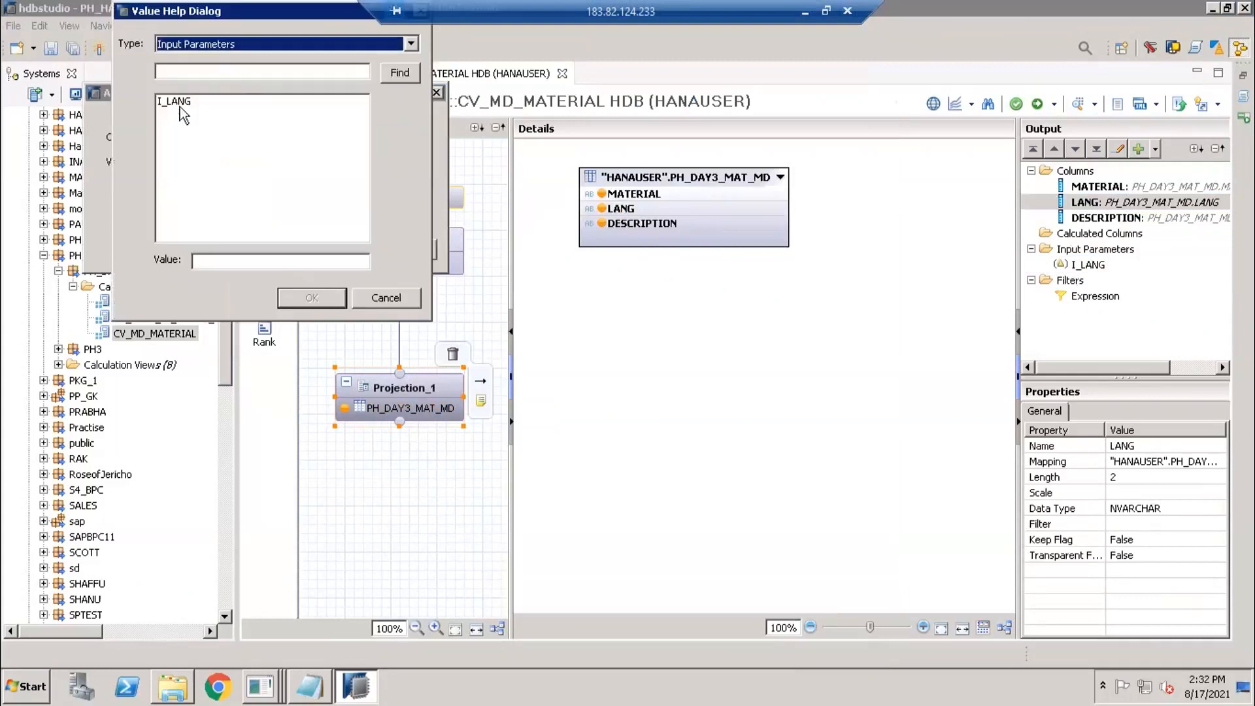
{"action": "left_click", "coordinate": [179, 102]}
{"action": "left_click", "coordinate": [292, 304]}
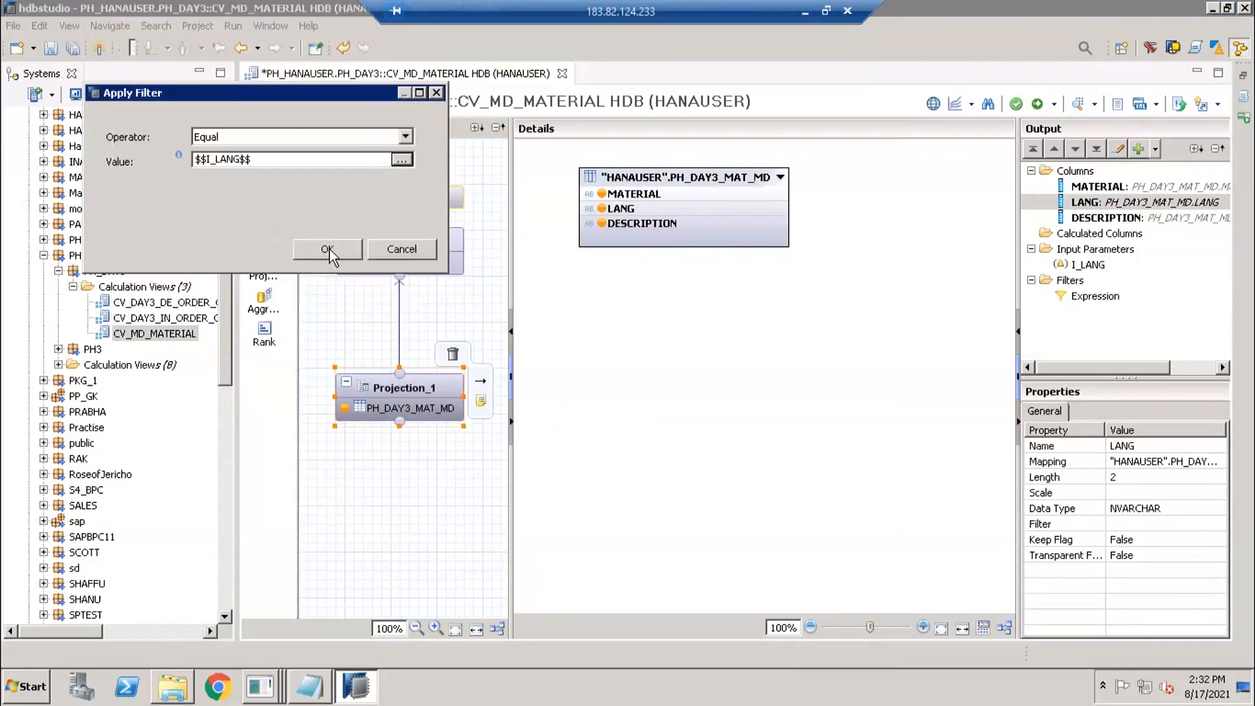
{"action": "left_click", "coordinate": [328, 250]}
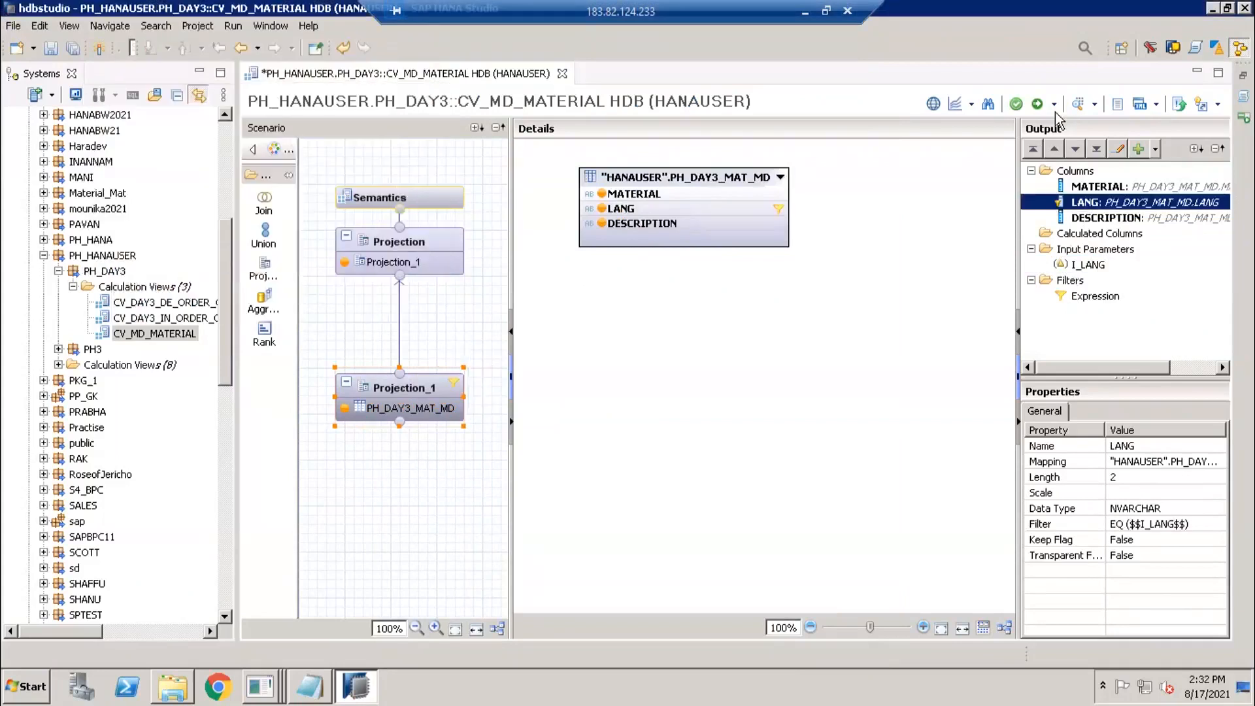
Activate CV_MD_MATERIAL and preview its raw data with the input parameter I_LANG set to EN.
{"action": "left_click", "coordinate": [1037, 103]}
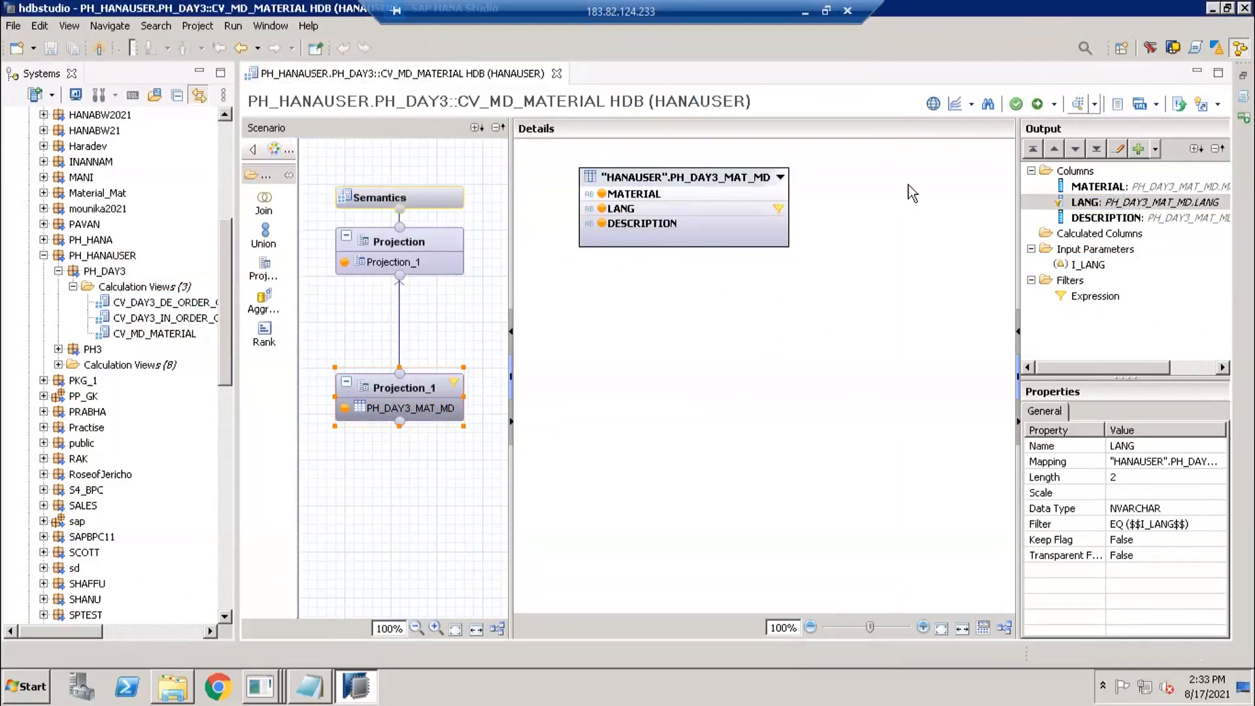
{"action": "left_click", "coordinate": [637, 247]}
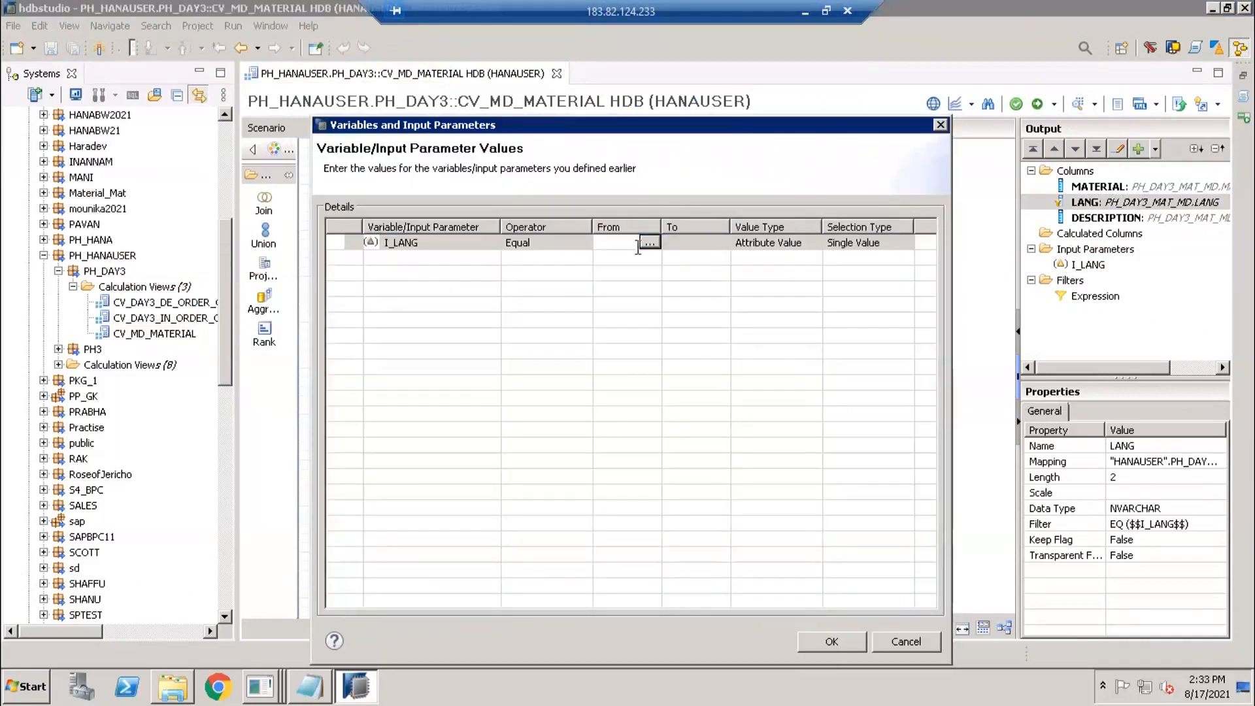
{"action": "left_click", "coordinate": [649, 244]}
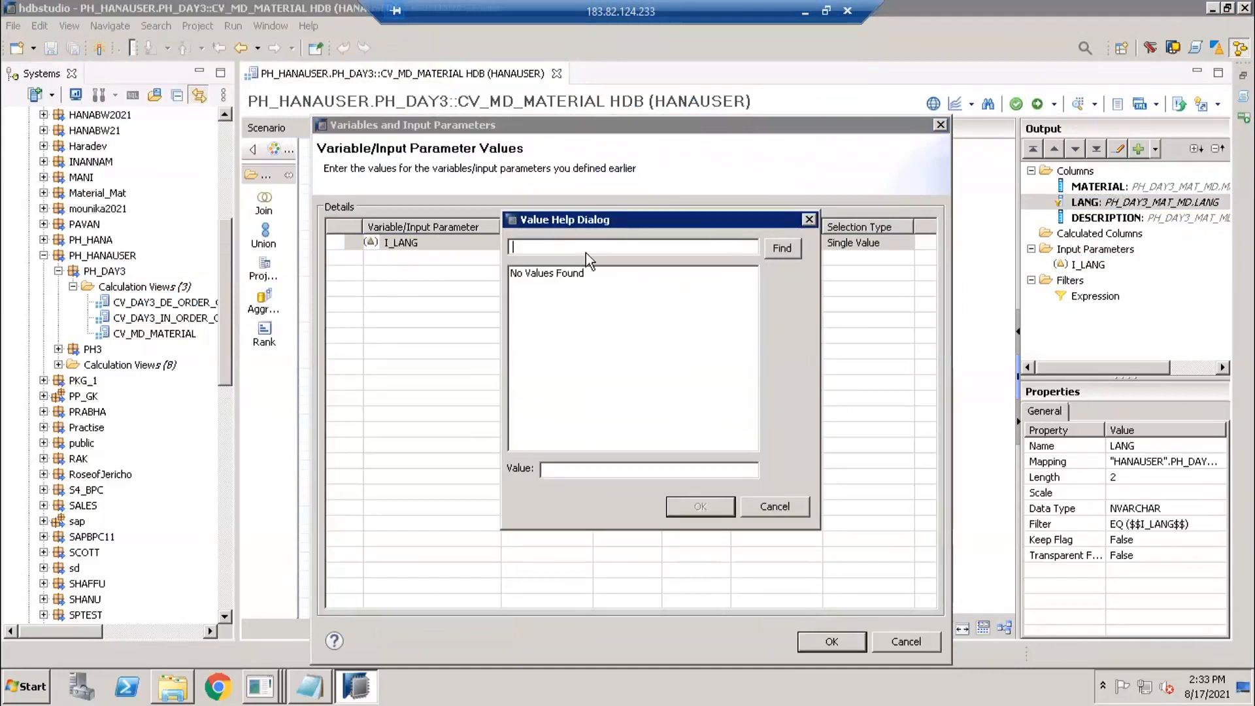
{"action": "key", "text": "Escape"}
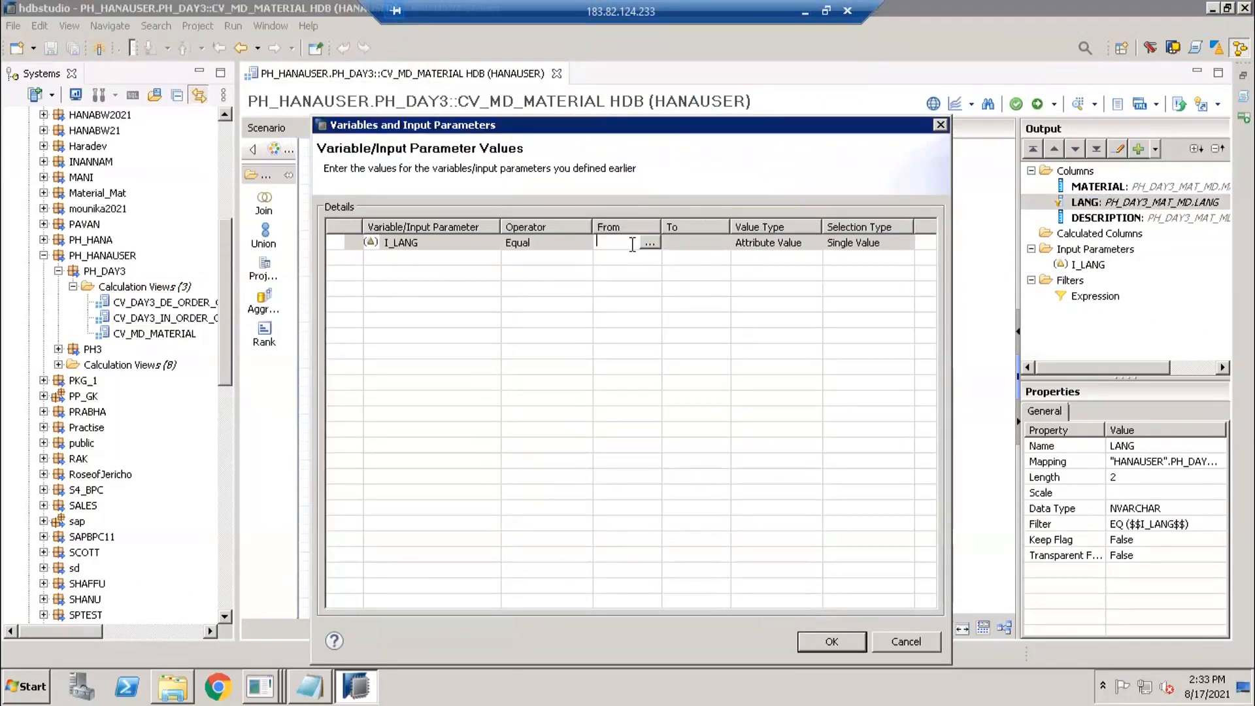
{"action": "type", "text": "EN"}
{"action": "left_click", "coordinate": [818, 641]}
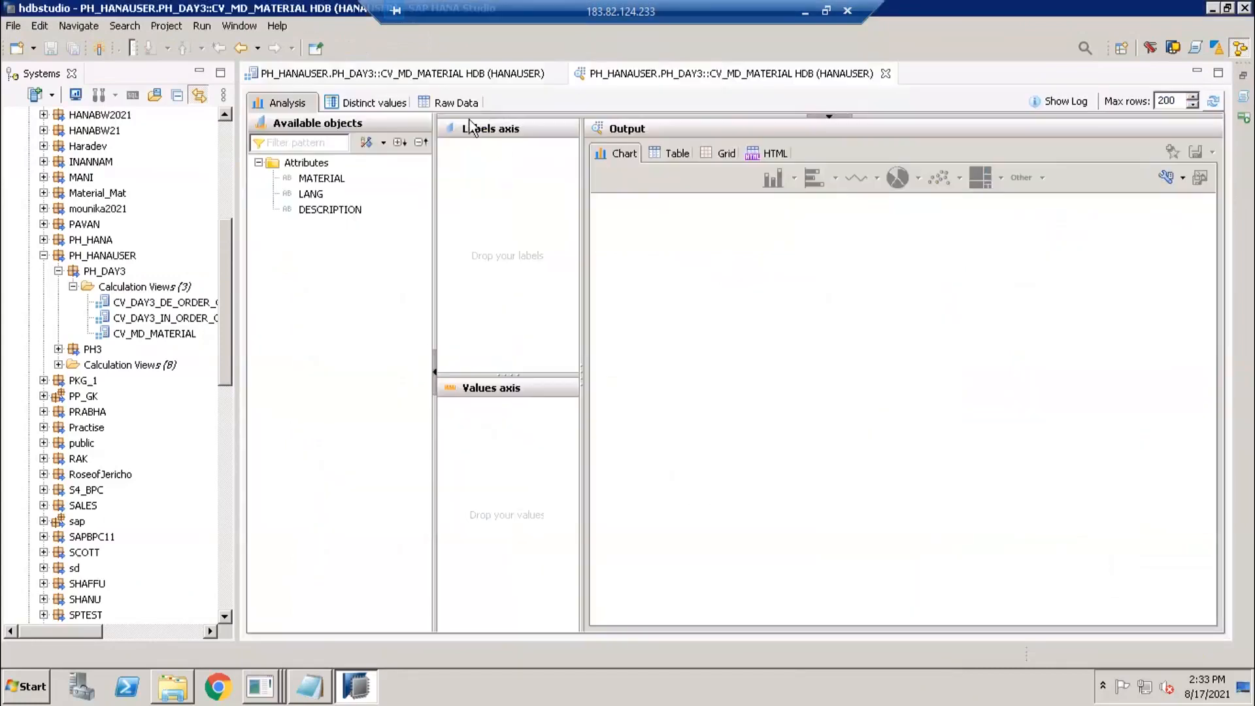
{"action": "left_click", "coordinate": [461, 103]}
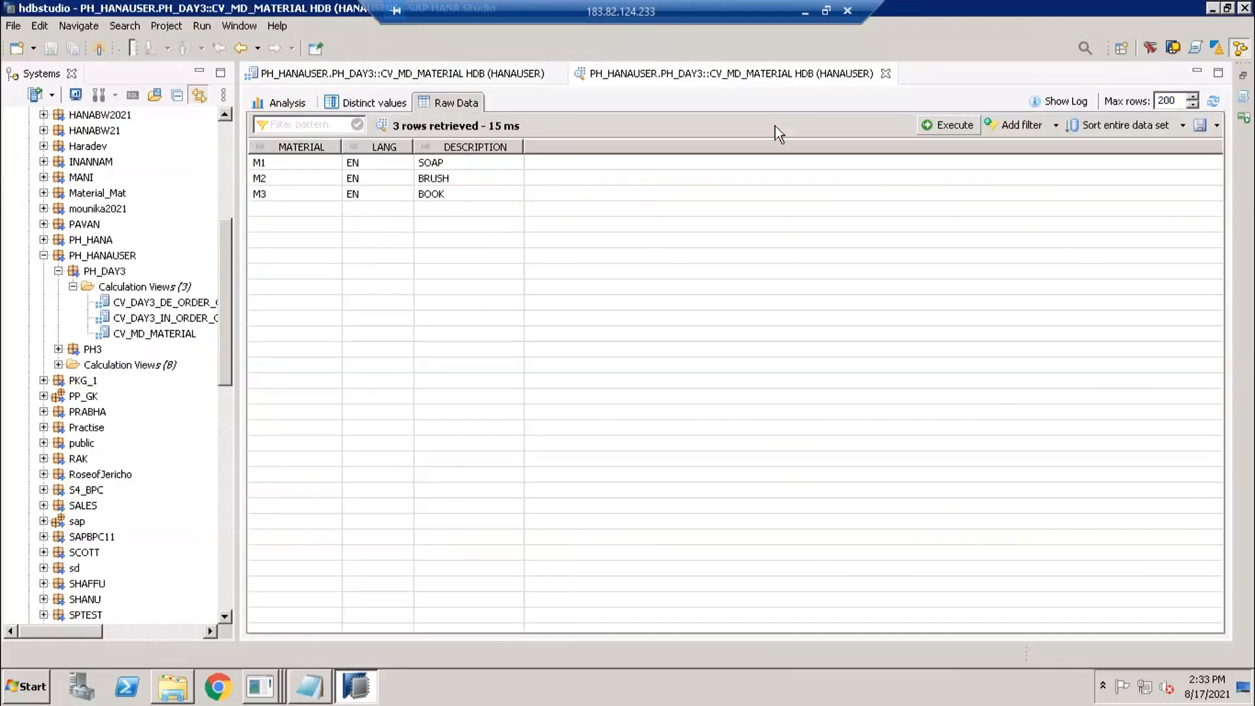
Refresh the raw data preview with I_LANG set to DE, check the material descriptions, and close the preview.
{"action": "left_click", "coordinate": [1213, 101]}
{"action": "left_click", "coordinate": [629, 242]}
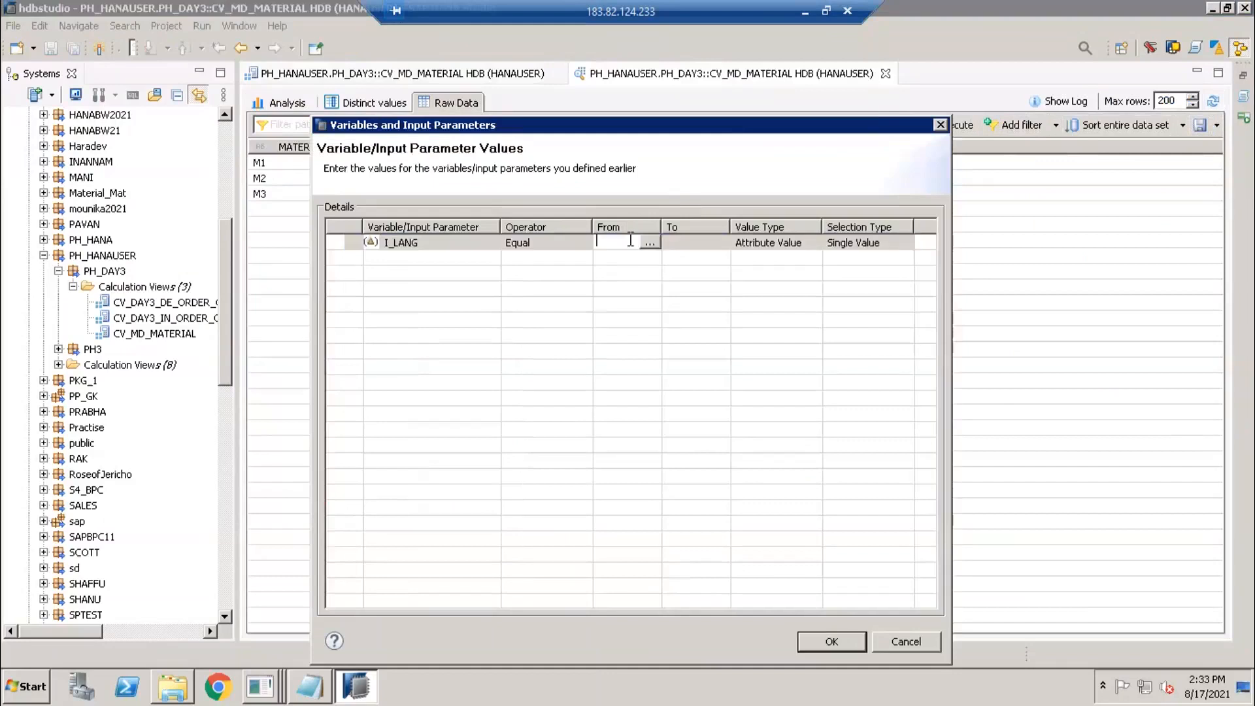
{"action": "type", "text": "EN"}
{"action": "key", "text": "BackSpace"}
{"action": "key", "text": "BackSpace"}
{"action": "left_click", "coordinate": [830, 642]}
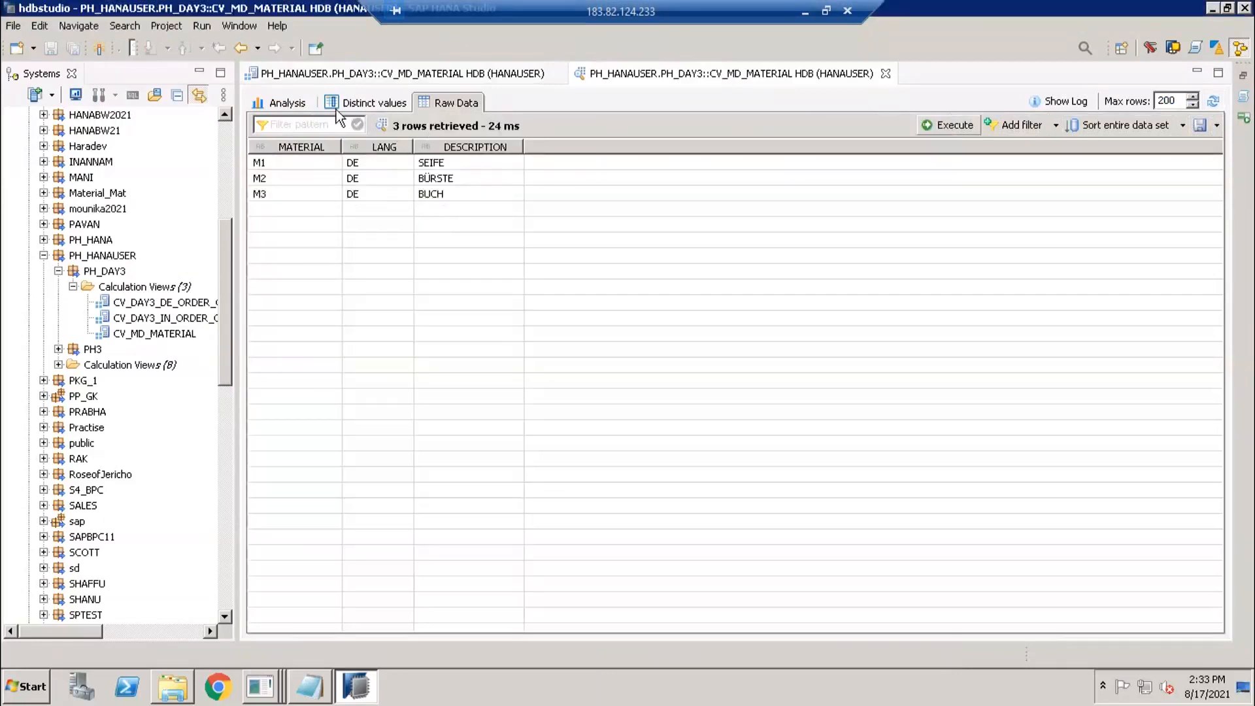
{"action": "left_click", "coordinate": [886, 73]}
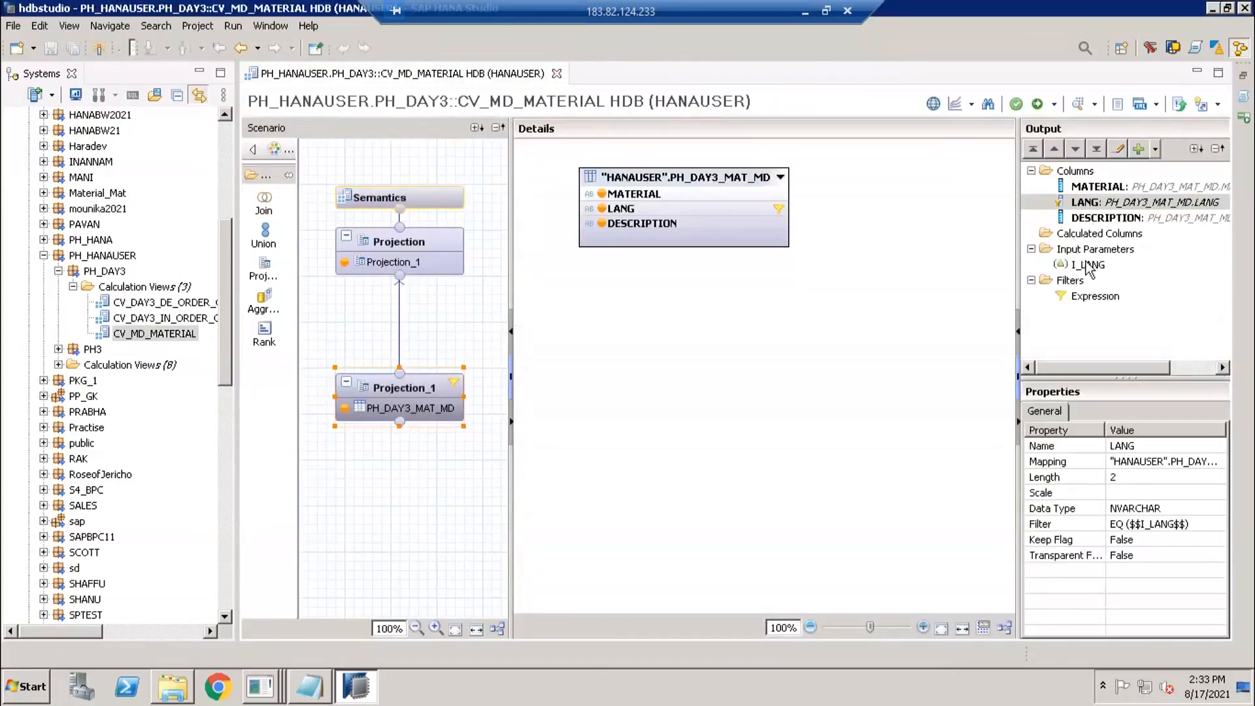
Inspect the I_LANG input parameter's default value, value help view and reference column again without changing anything.
{"action": "double_click", "coordinate": [1087, 265]}
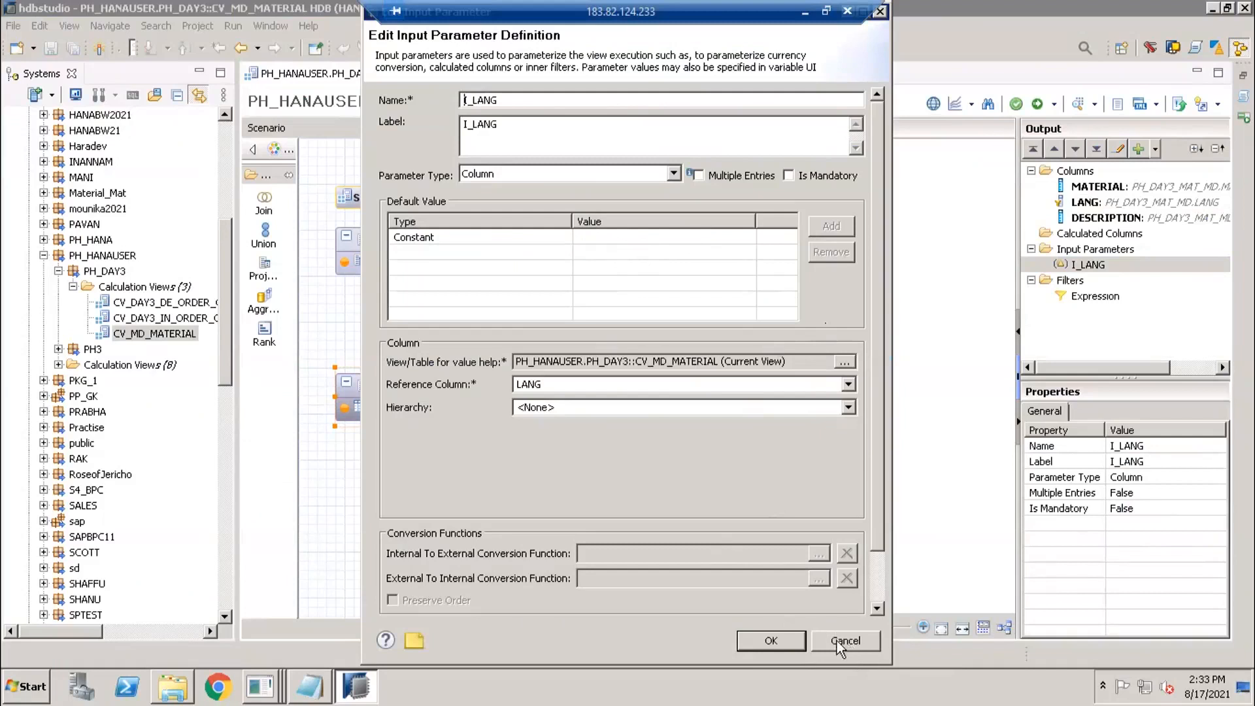
{"action": "scroll", "coordinate": [712, 516], "scroll_direction": "down", "scroll_amount": 2}
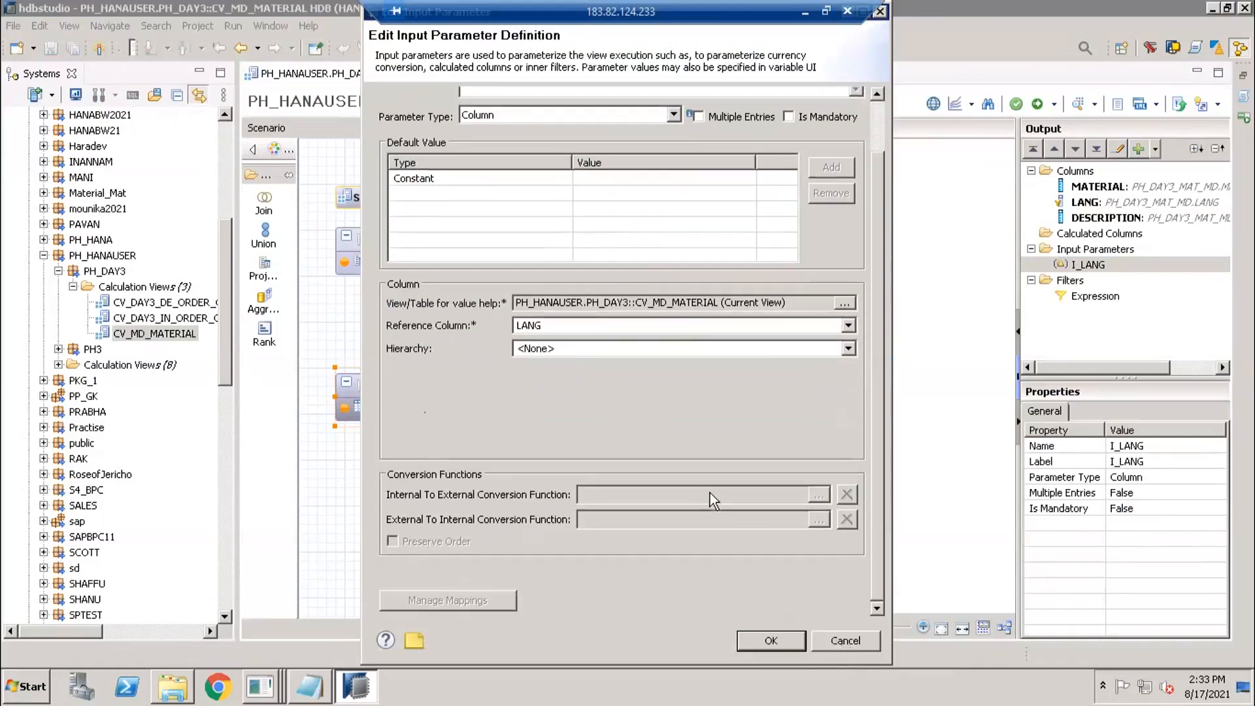
{"action": "scroll", "coordinate": [719, 509], "scroll_direction": "up", "scroll_amount": 2}
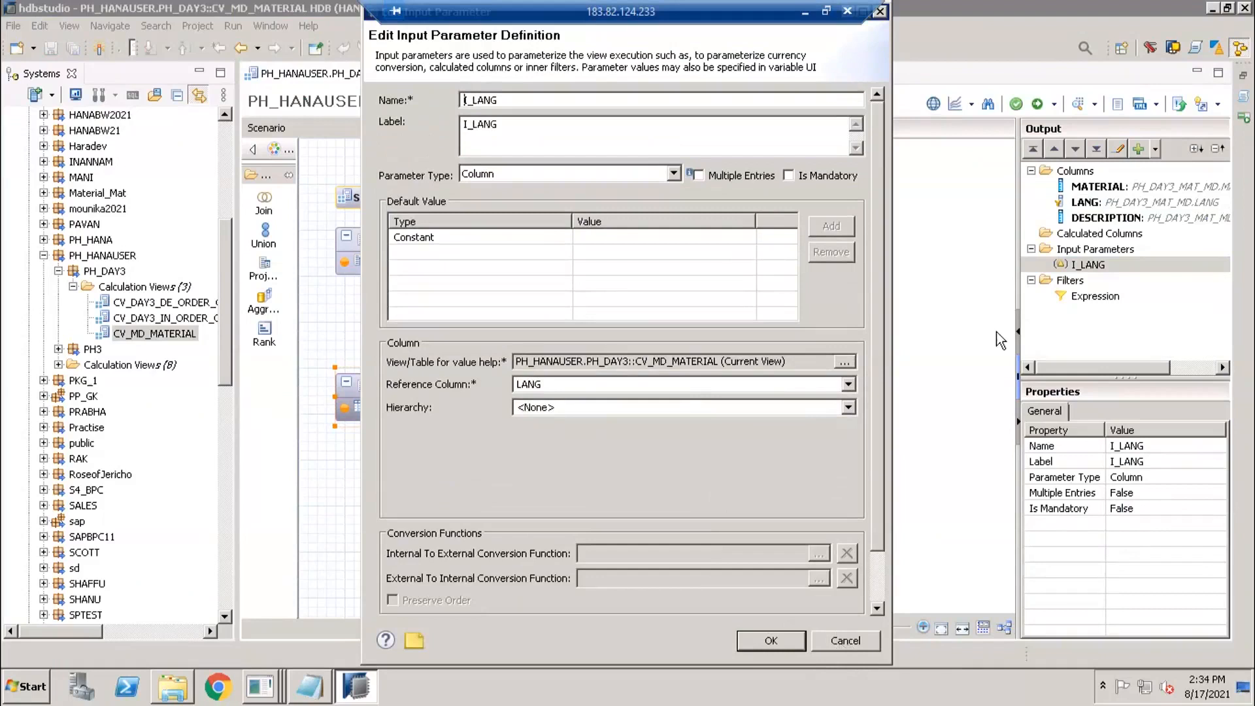
{"action": "left_click", "coordinate": [844, 640]}
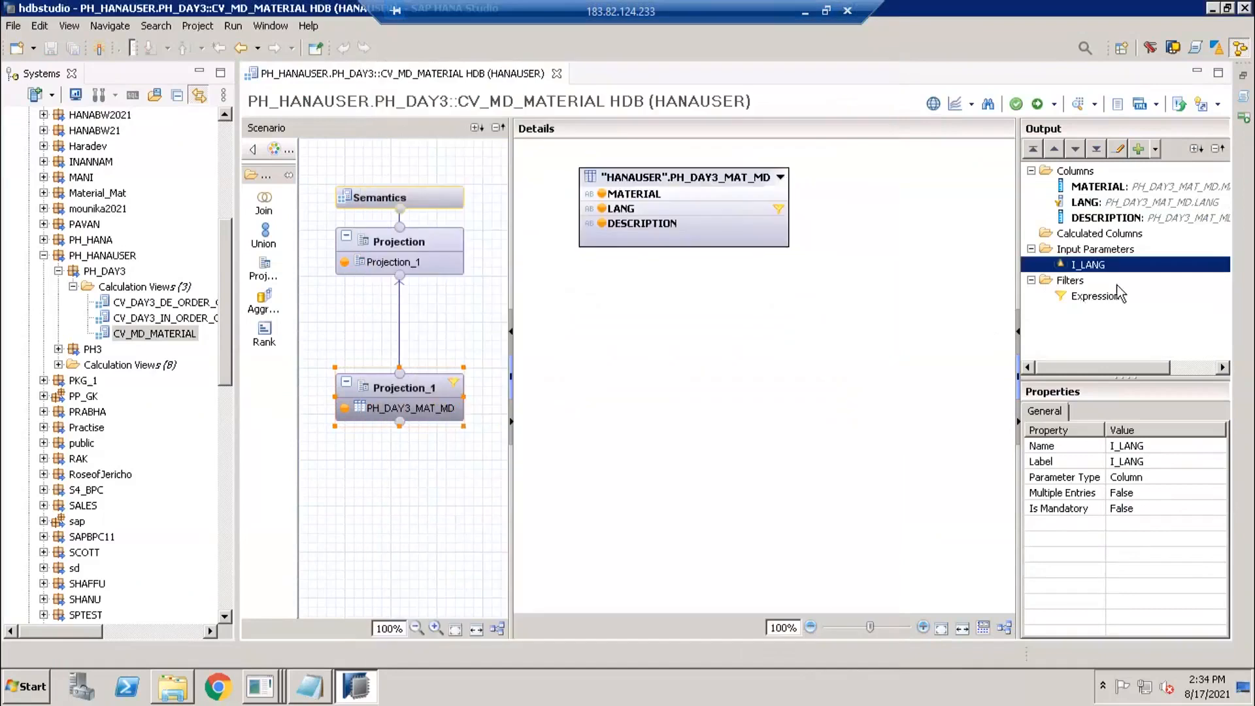
{"action": "double_click", "coordinate": [1085, 265]}
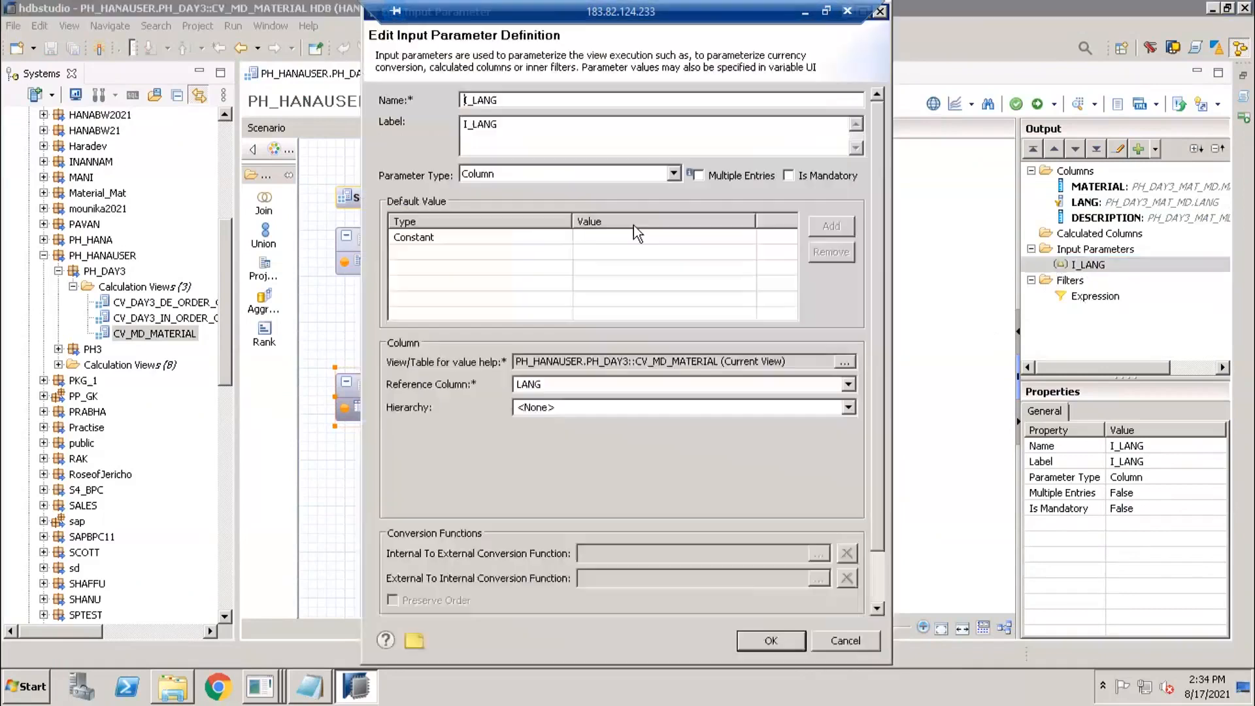
{"action": "left_click", "coordinate": [837, 641]}
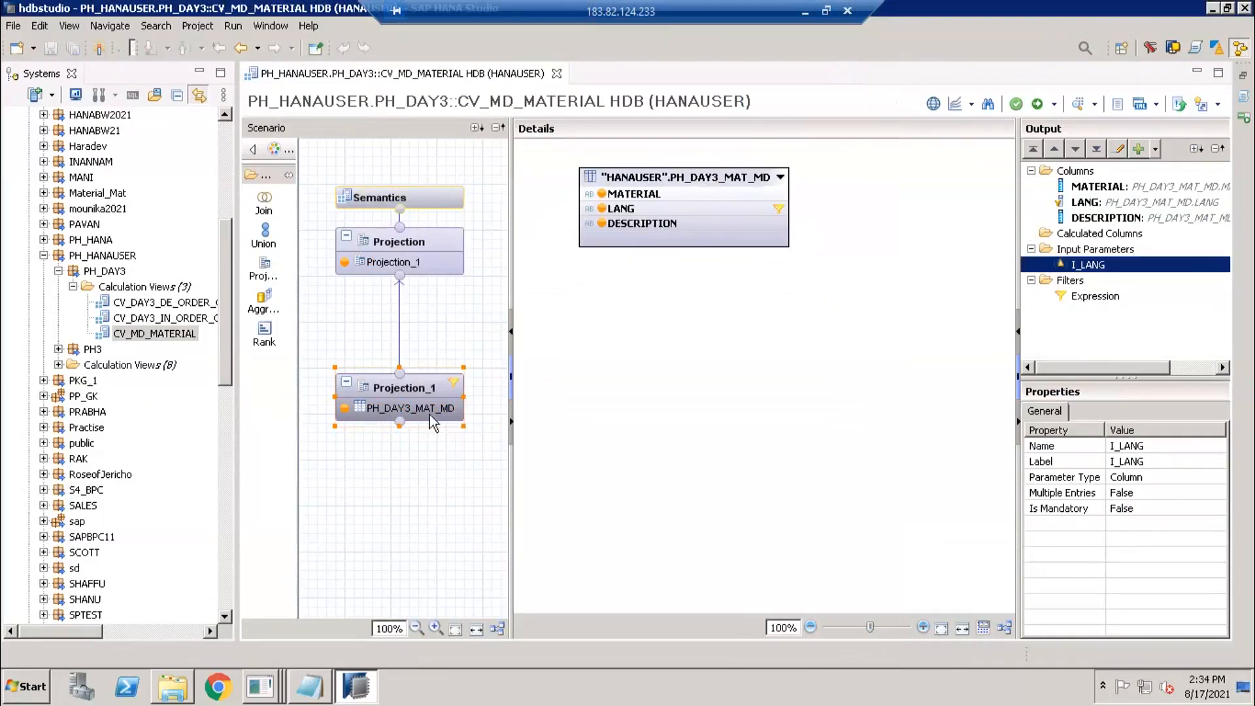
{"action": "left_click", "coordinate": [431, 333]}
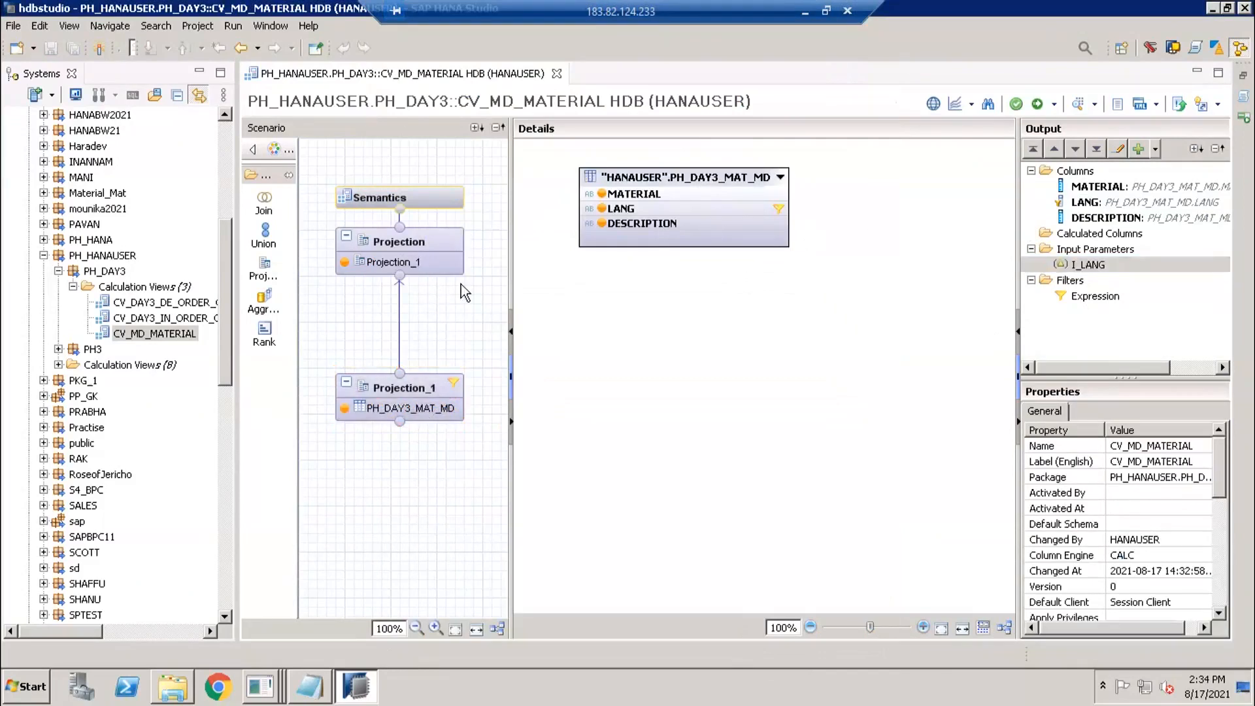
{"action": "left_click", "coordinate": [134, 319]}
{"action": "left_click", "coordinate": [132, 306]}
{"action": "left_click", "coordinate": [130, 320]}
{"action": "left_click", "coordinate": [129, 306]}
{"action": "left_click", "coordinate": [132, 319]}
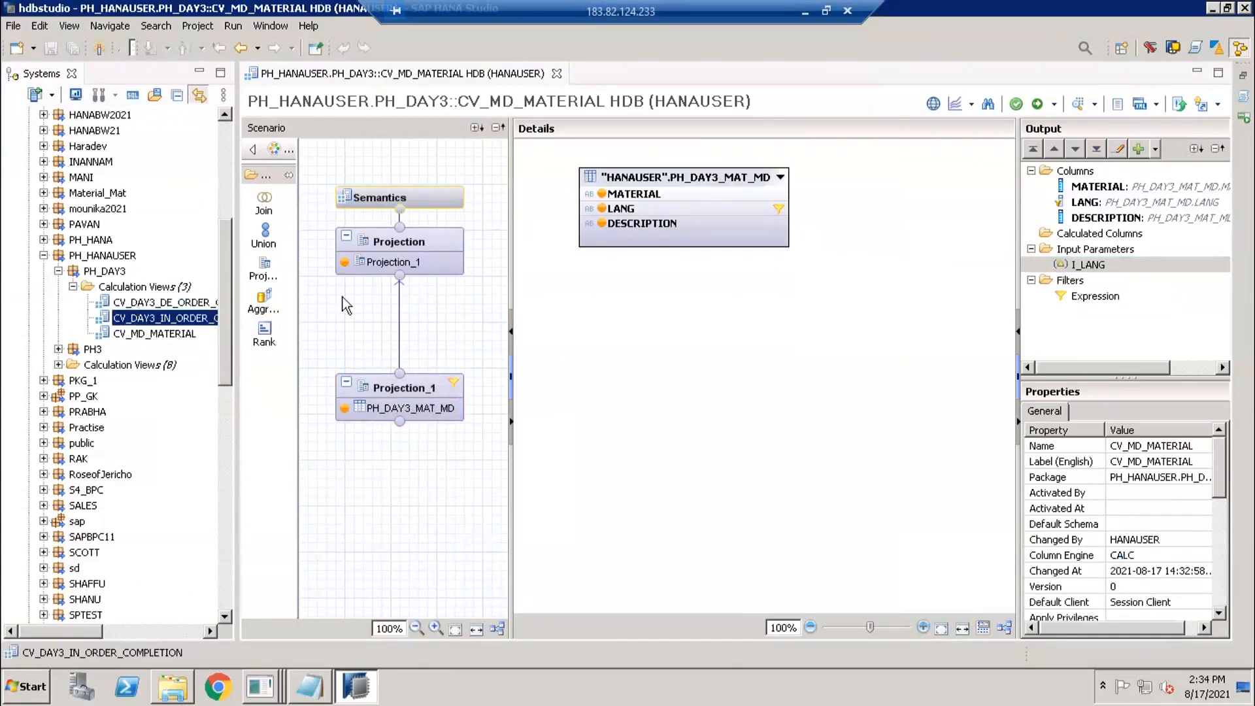
{"action": "left_click", "coordinate": [185, 334]}
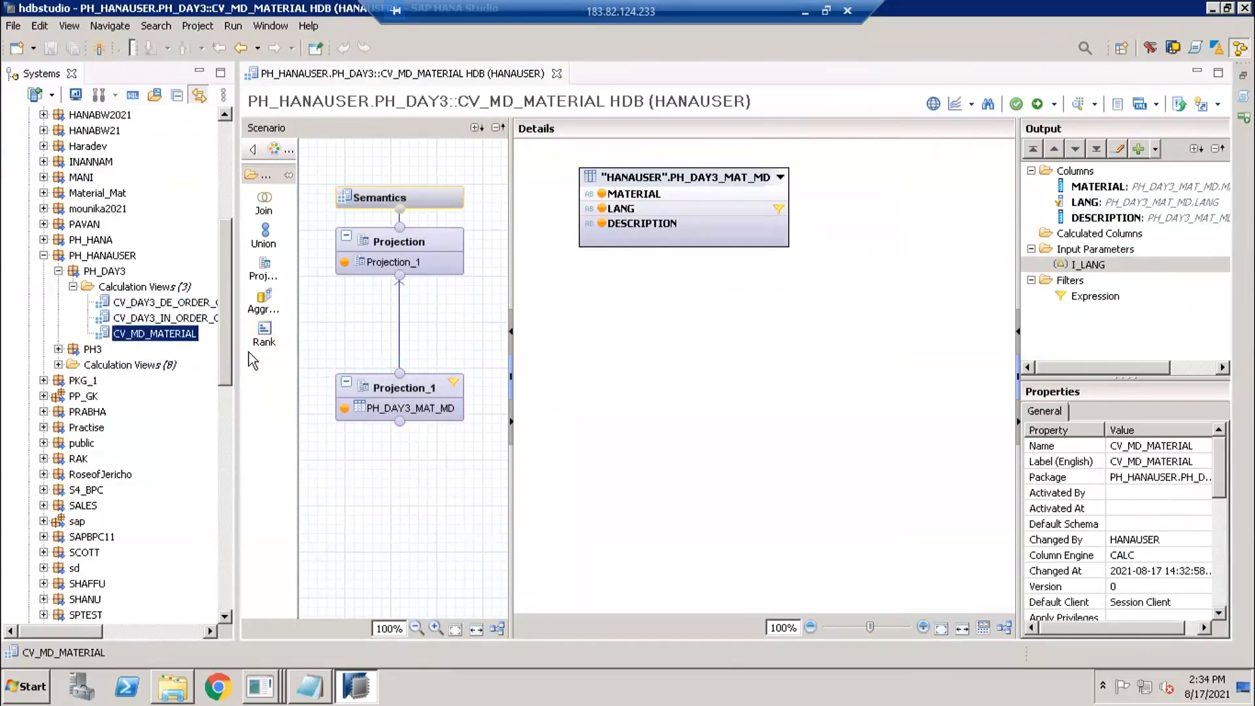
{"action": "left_click", "coordinate": [168, 306]}
{"action": "left_click", "coordinate": [164, 320]}
{"action": "left_click", "coordinate": [165, 307]}
{"action": "left_click", "coordinate": [168, 320]}
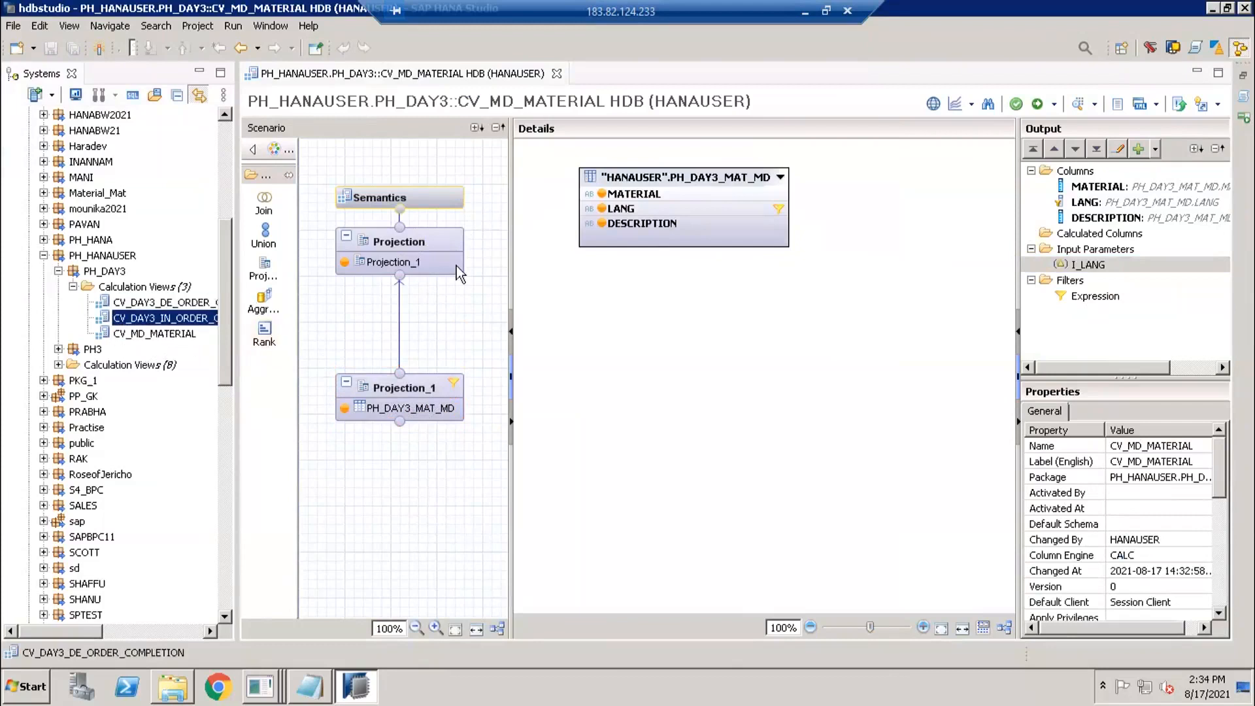
Close the CV_MD_MATERIAL editor and copy the view name CV_DAY3_ORDER_COMPLETION from task 9 of the Assignment Sheet in Excel.
{"action": "left_click", "coordinate": [556, 73]}
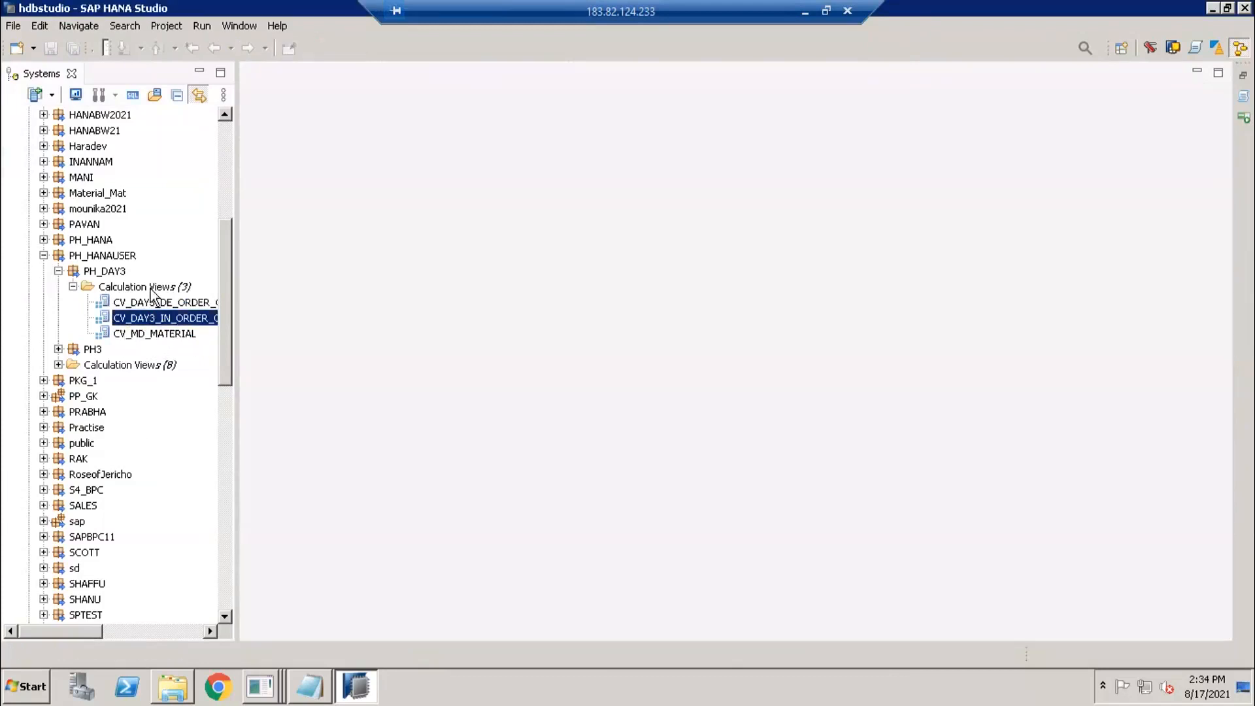
{"action": "left_click", "coordinate": [260, 686]}
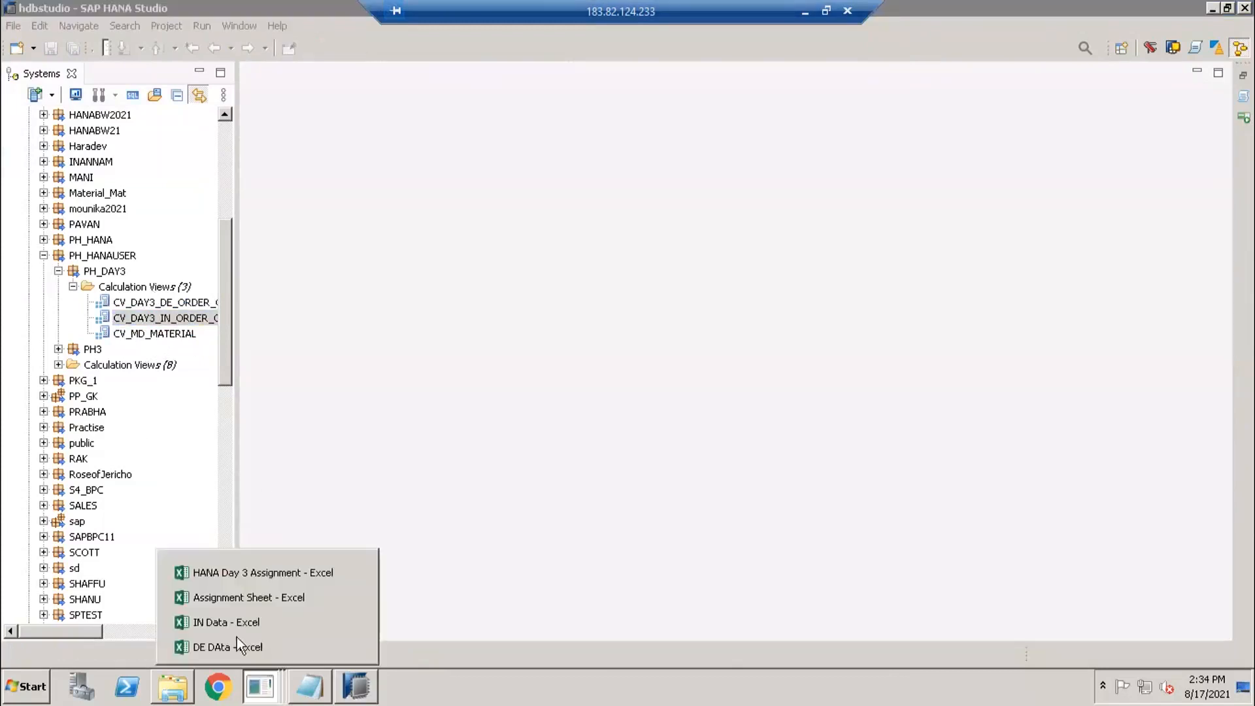
{"action": "left_click", "coordinate": [253, 598]}
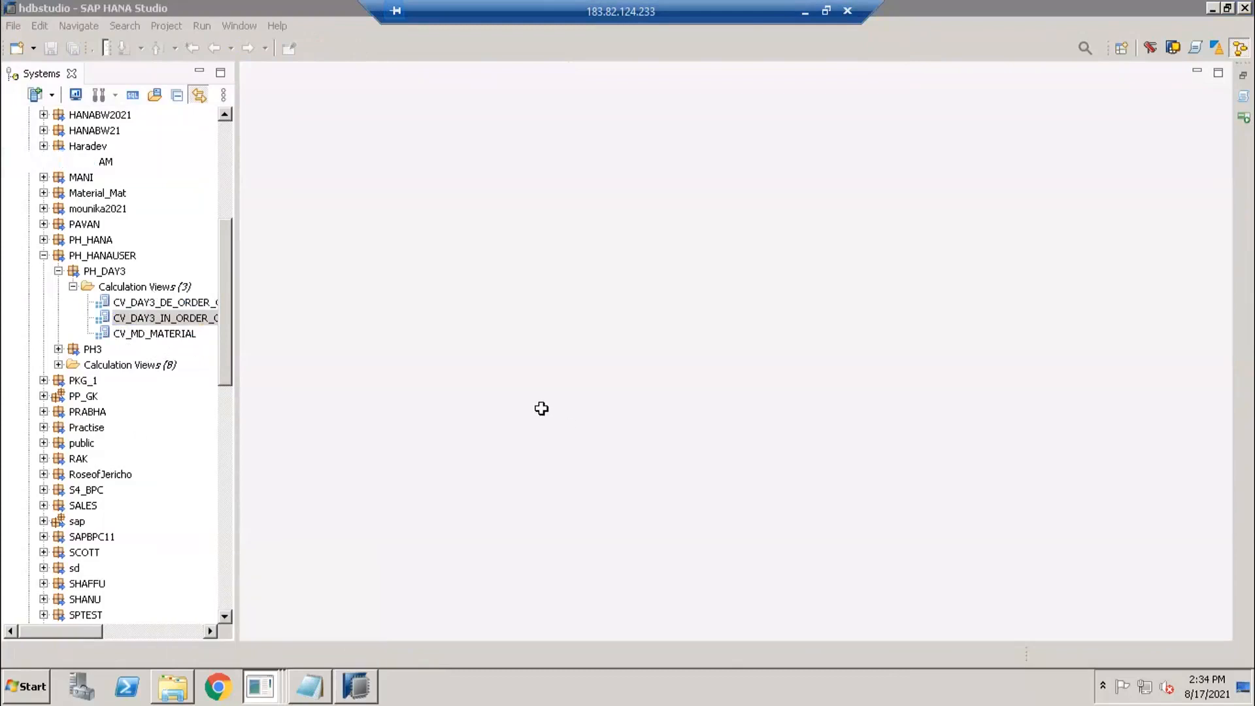
{"action": "left_click", "coordinate": [162, 461]}
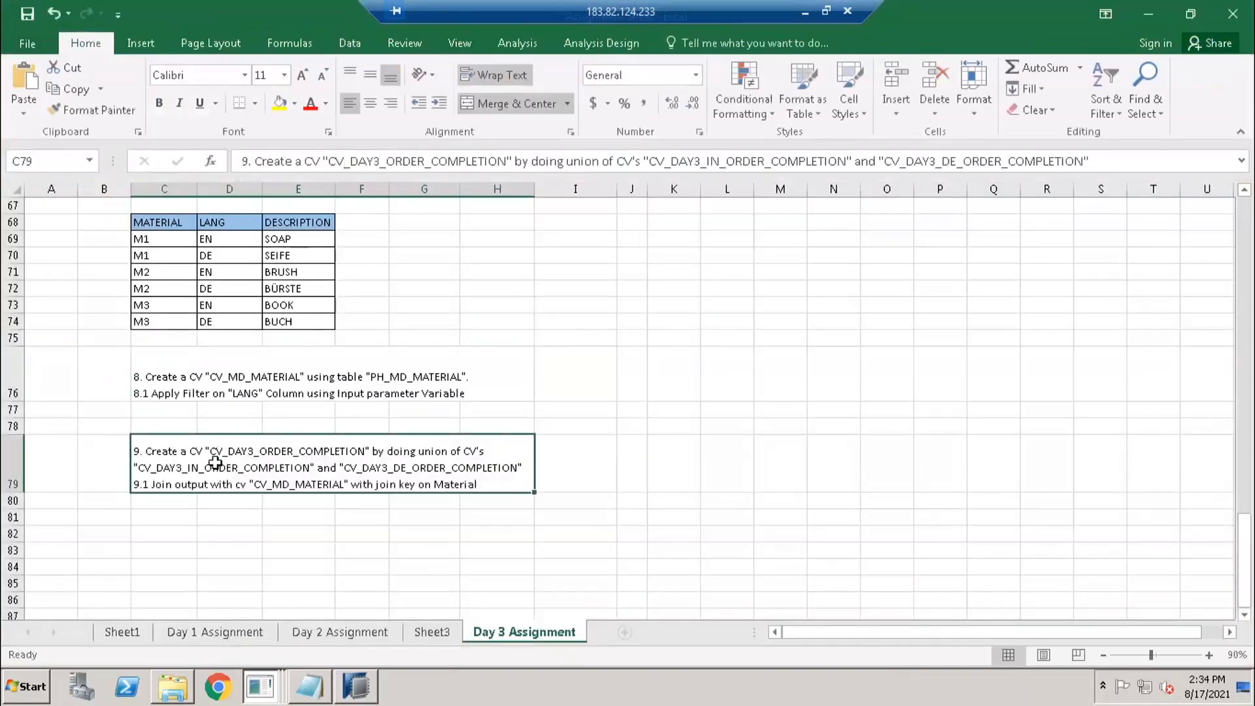
{"action": "left_click_drag", "start_coordinate": [333, 161], "coordinate": [521, 157]}
{"action": "key", "text": "ctrl+c"}
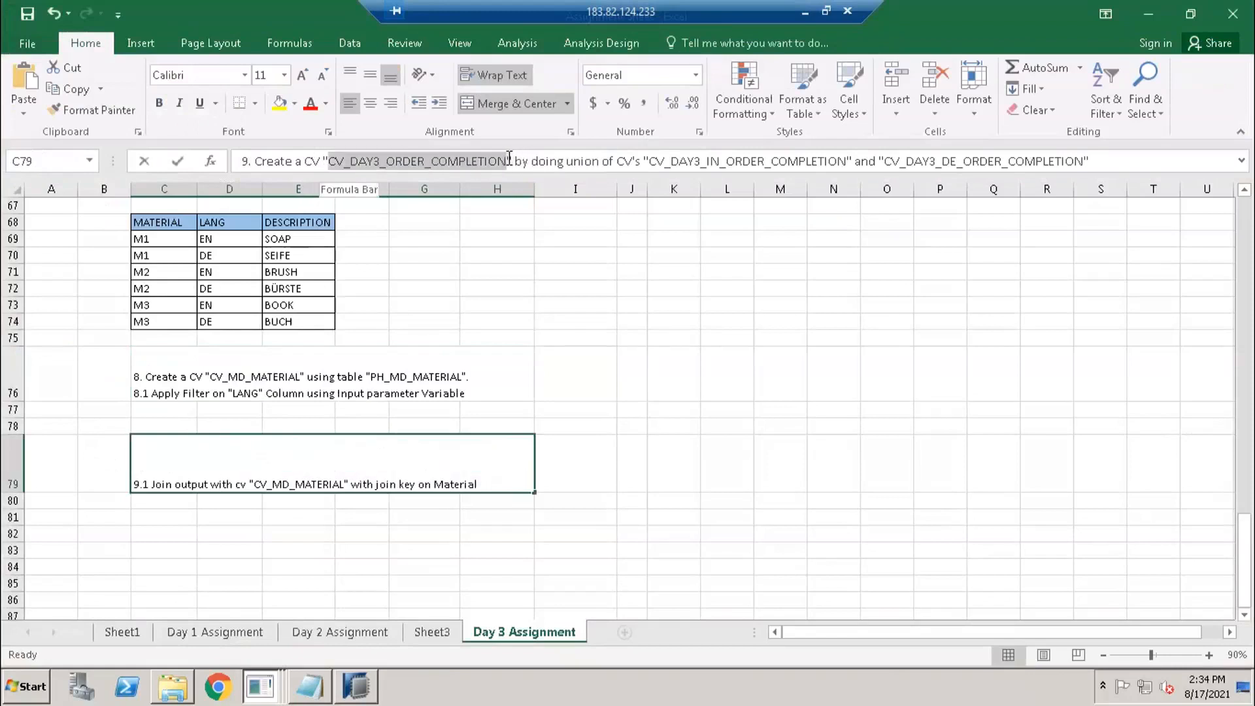
Back in SAP HANA Studio, create the graphical calculation view CV_DAY3_ORDER_COMPLETION in package PH_DAY3 with data category CUBE.
{"action": "key", "text": "alt+Tab"}
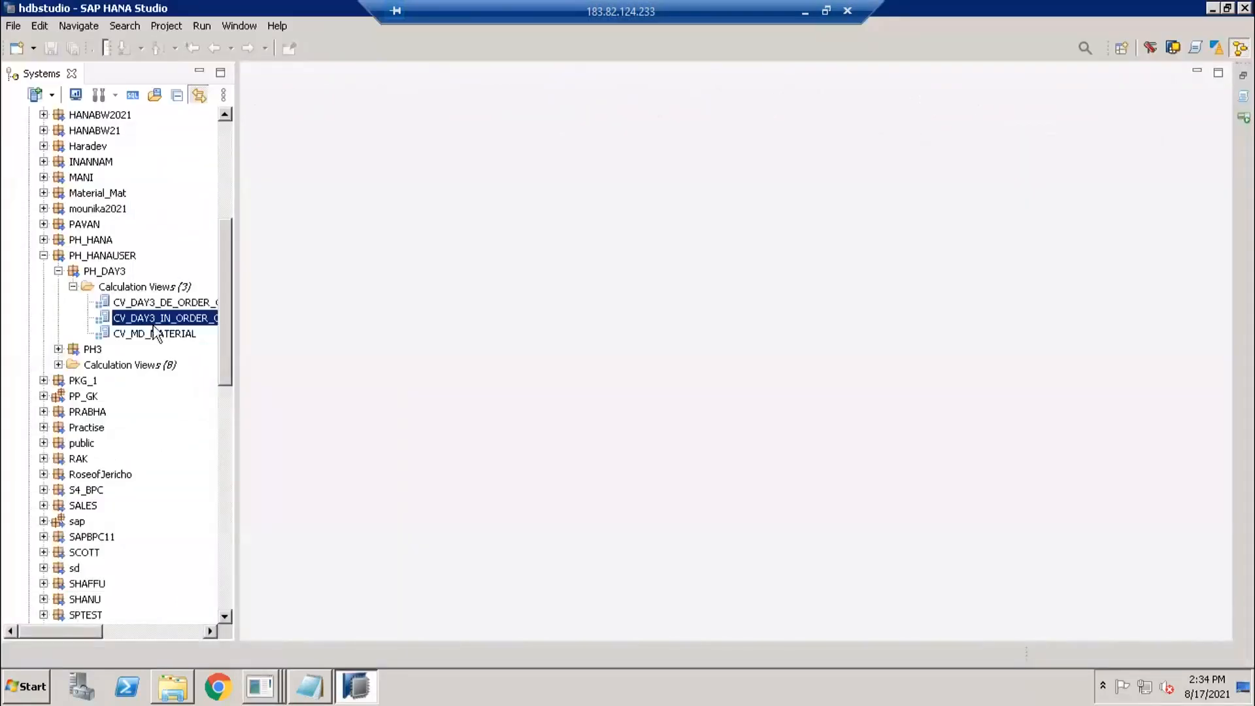
{"action": "left_click", "coordinate": [118, 289]}
{"action": "right_click", "coordinate": [118, 290]}
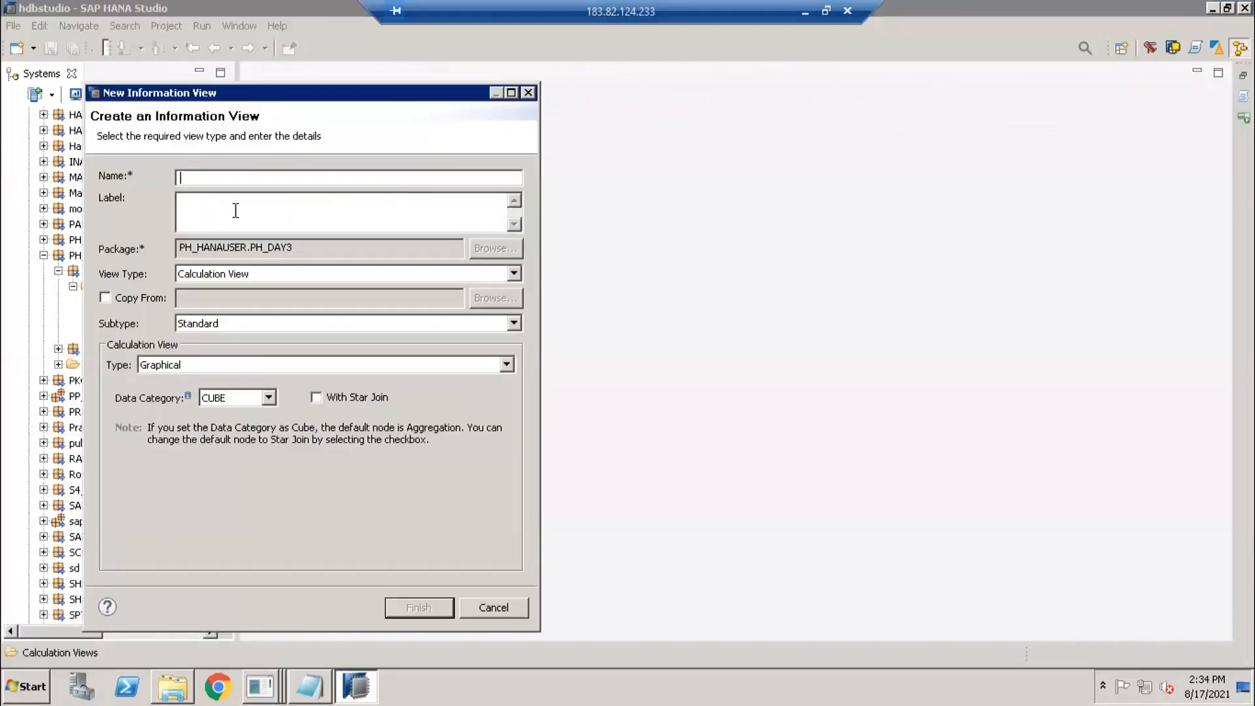
{"action": "key", "text": "ctrl+v"}
{"action": "left_click_drag", "start_coordinate": [264, 93], "coordinate": [627, 99]}
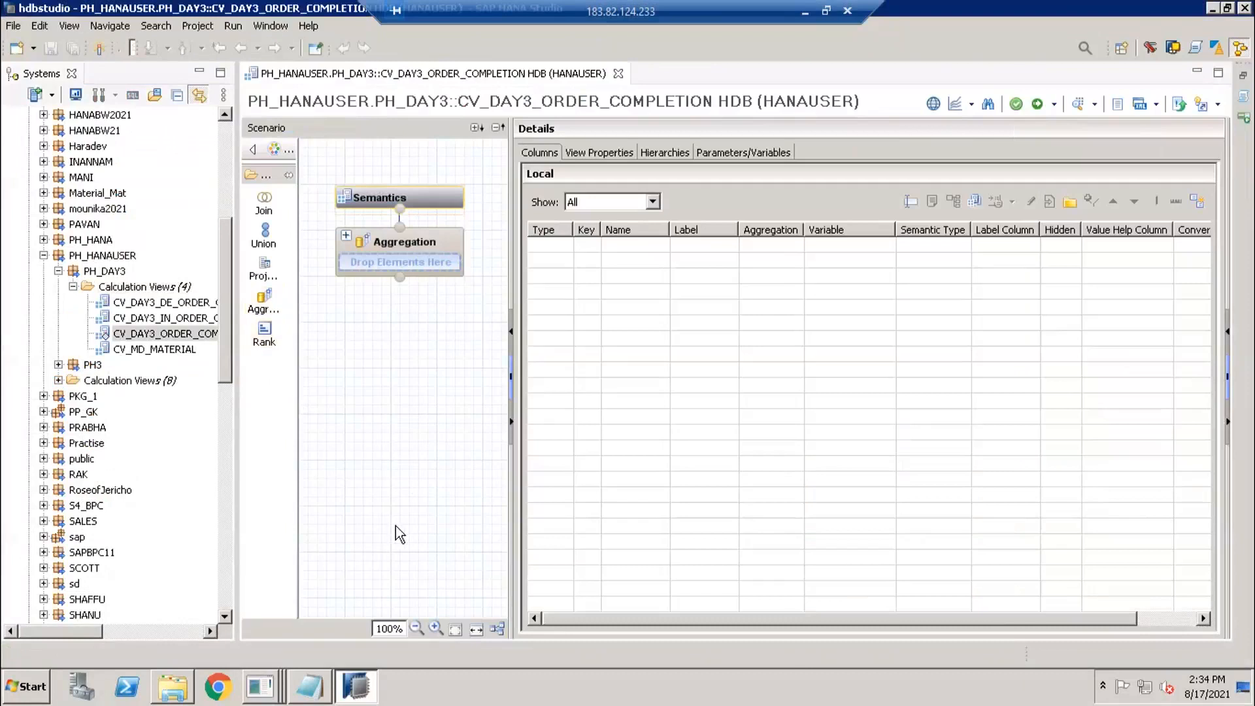
Read task 9 of the Excel assignment on the union and material join, and locate the DE and IN order completion views in PH_DAY3.
{"action": "key", "text": "alt+Tab"}
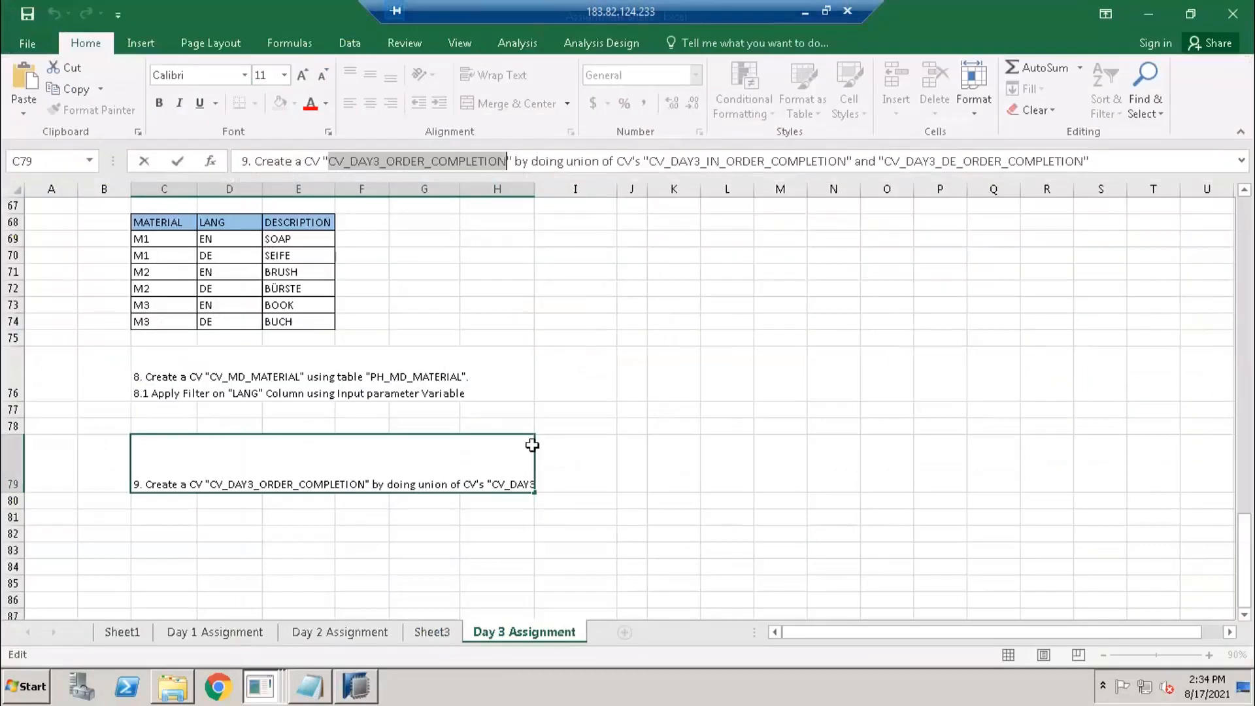
{"action": "left_click", "coordinate": [606, 403]}
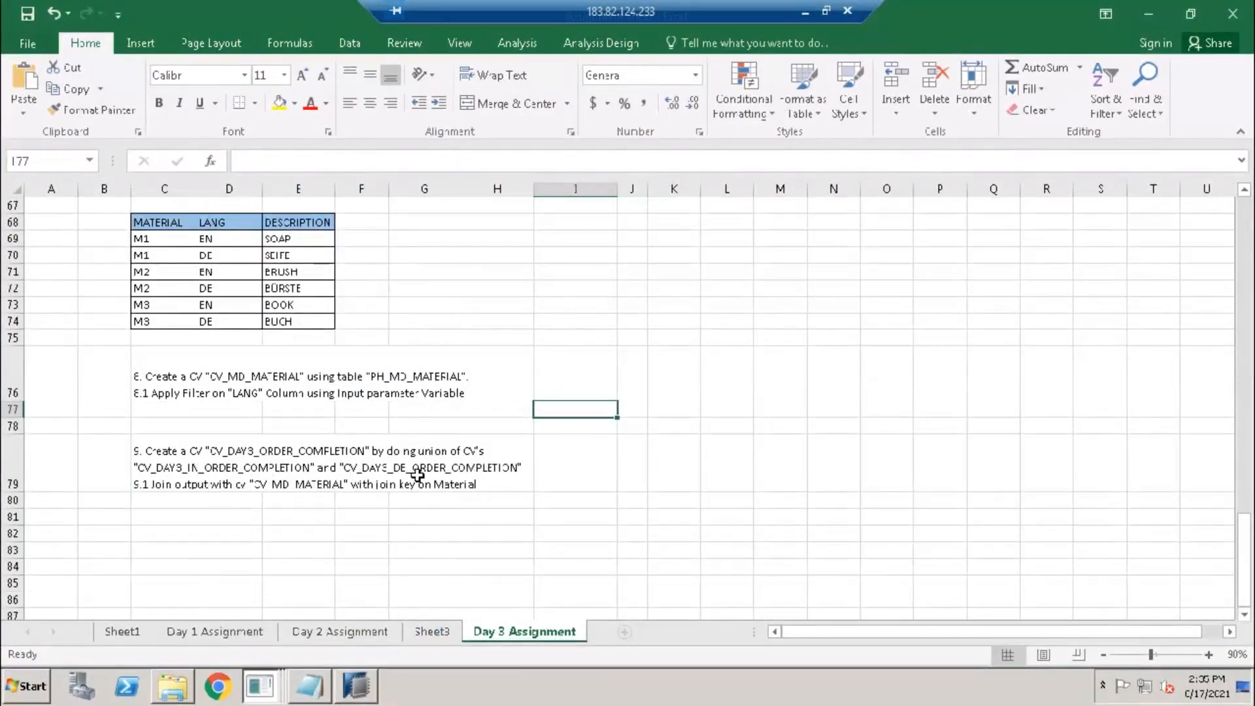
{"action": "key", "text": "alt+Tab"}
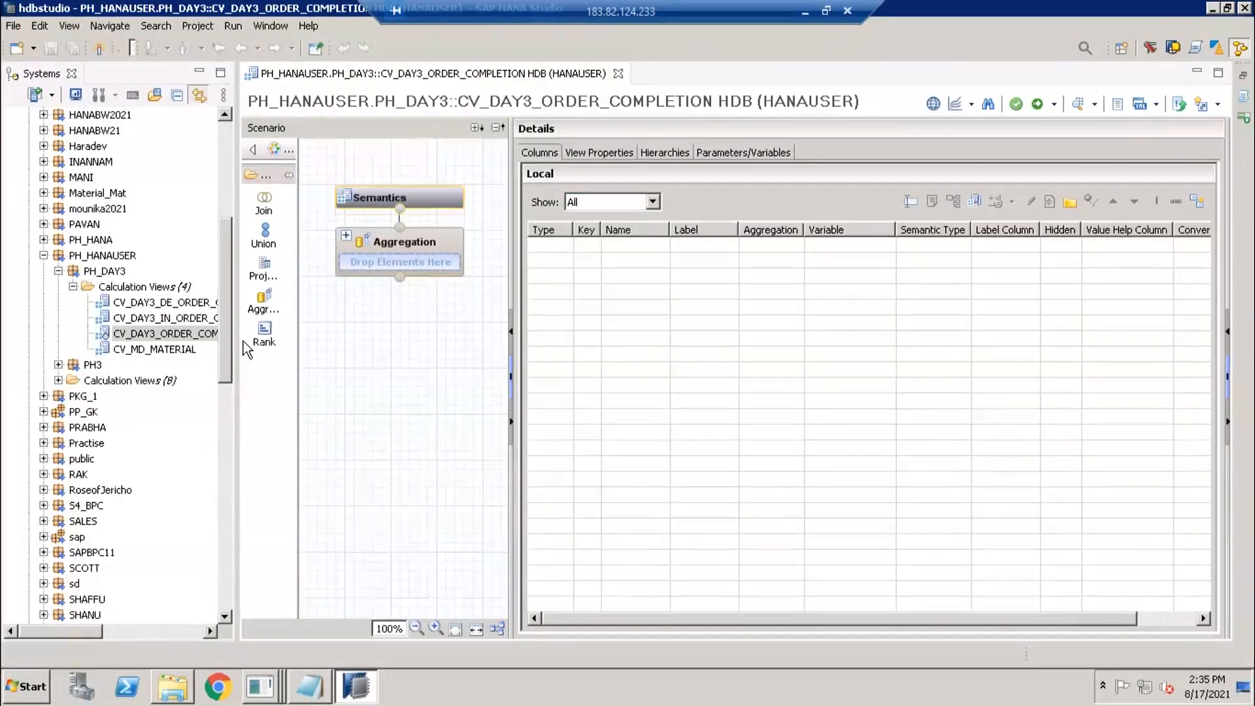
{"action": "left_click", "coordinate": [165, 306]}
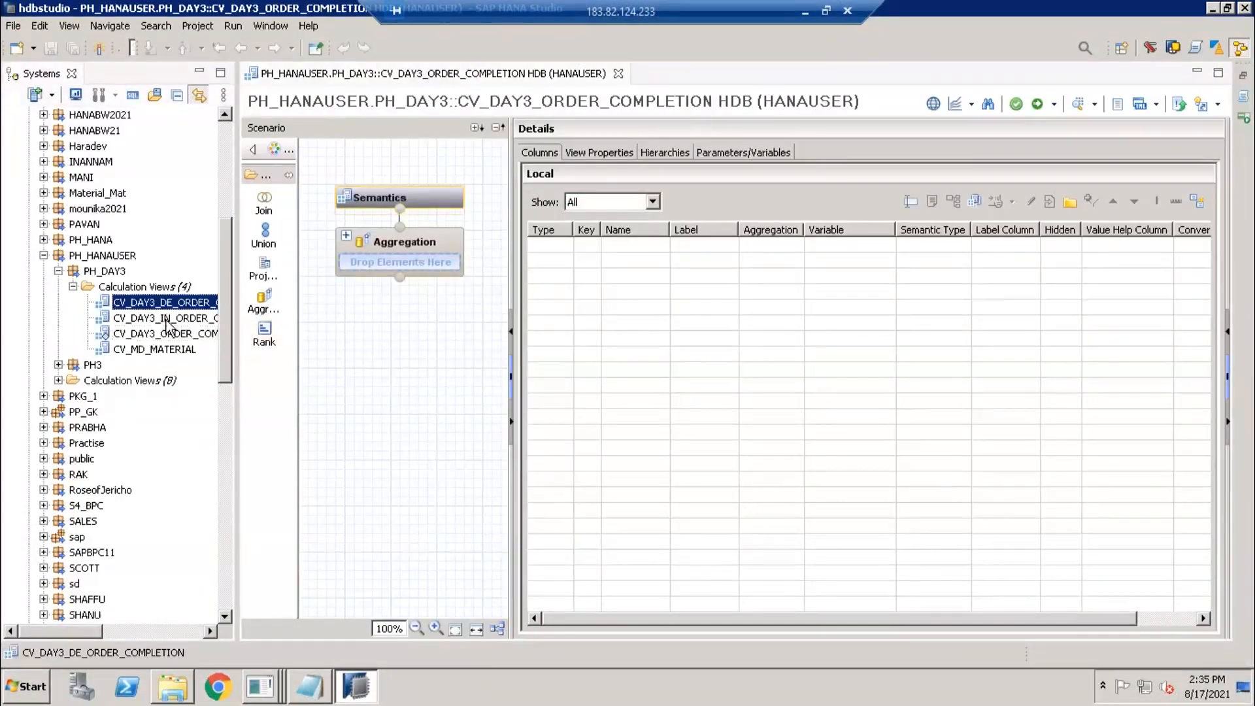
{"action": "left_click", "coordinate": [165, 317]}
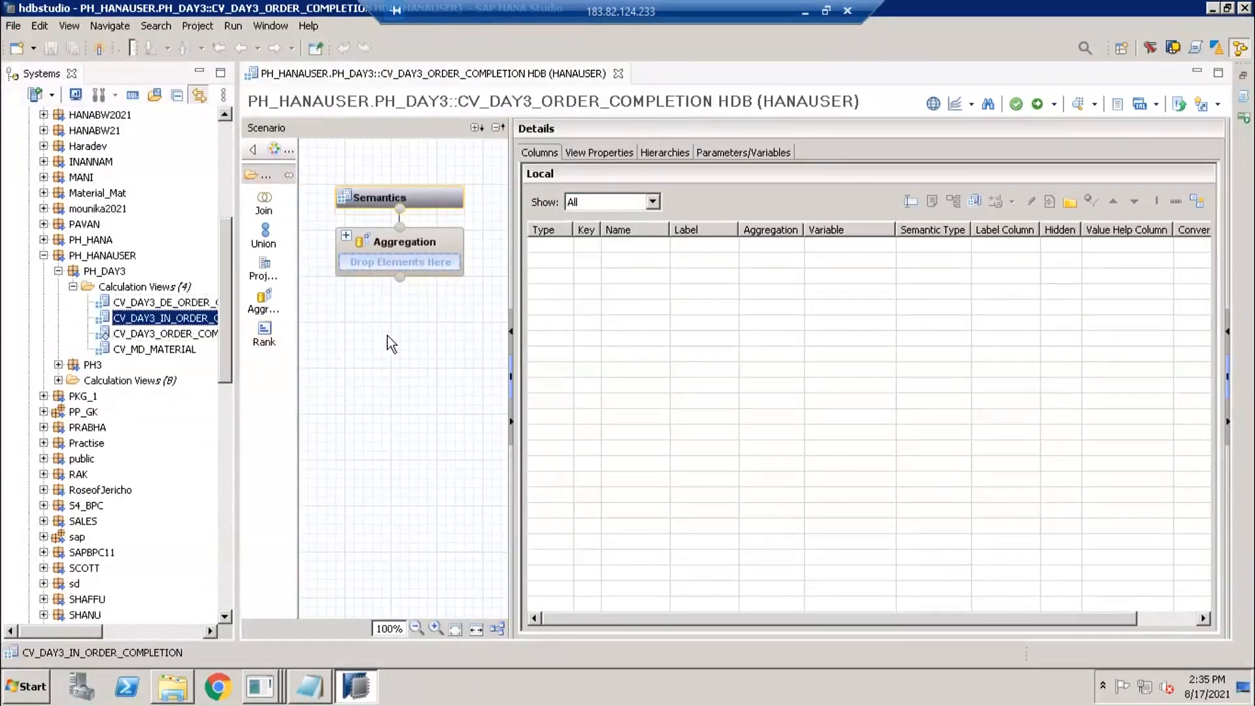
Add a projection node below the Aggregation node, with CV_DAY3_IN_ORDER_COMPLETION as its data source, and show its columns.
{"action": "left_click", "coordinate": [264, 268]}
{"action": "left_click", "coordinate": [346, 457]}
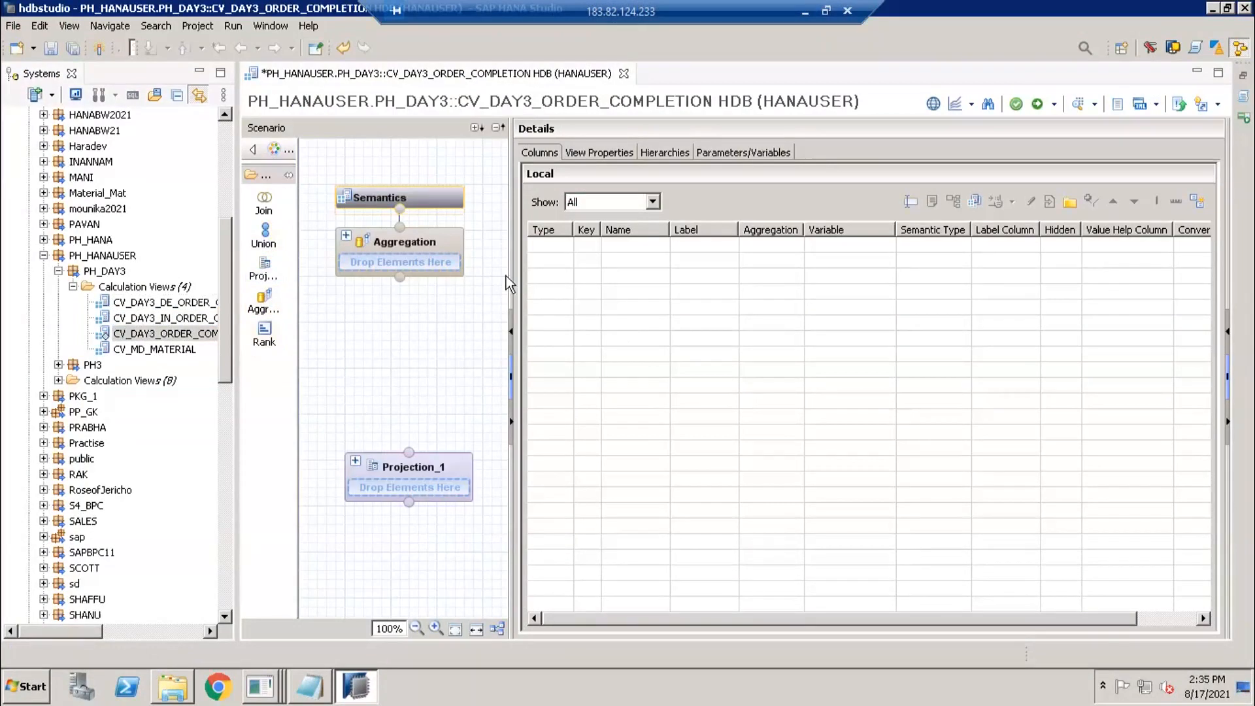
{"action": "left_click_drag", "start_coordinate": [508, 276], "coordinate": [698, 305]}
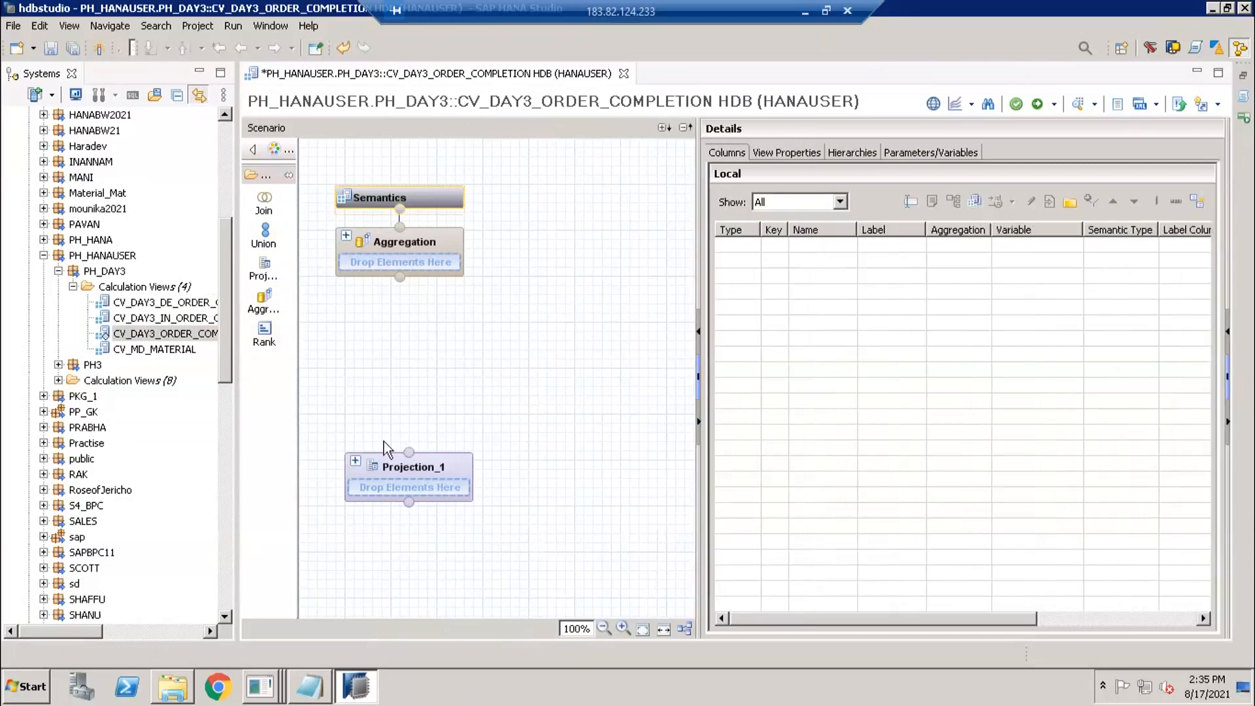
{"action": "left_click_drag", "start_coordinate": [145, 320], "coordinate": [394, 488]}
{"action": "left_click", "coordinate": [423, 469]}
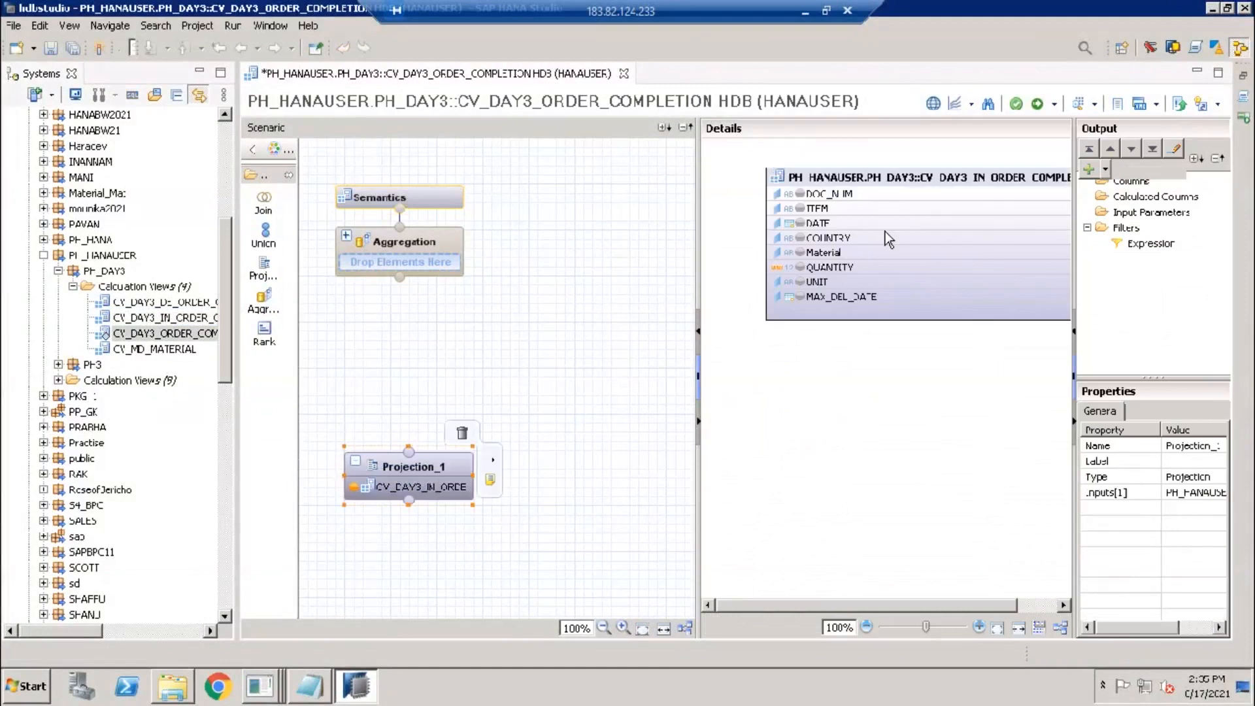
Add all columns of CV_DAY3_IN_ORDER_COMPLETION to the projection's output and place a second projection node on the canvas.
{"action": "right_click", "coordinate": [855, 183]}
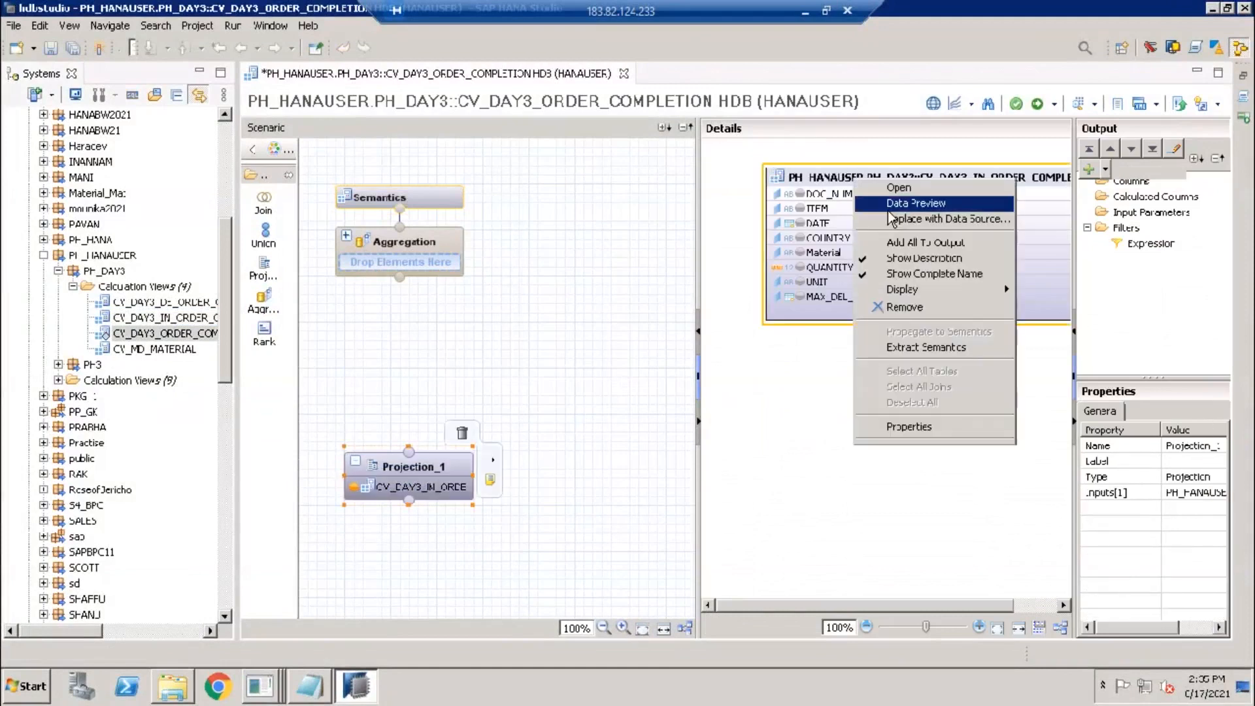
{"action": "left_click", "coordinate": [902, 242]}
{"action": "left_click", "coordinate": [264, 268]}
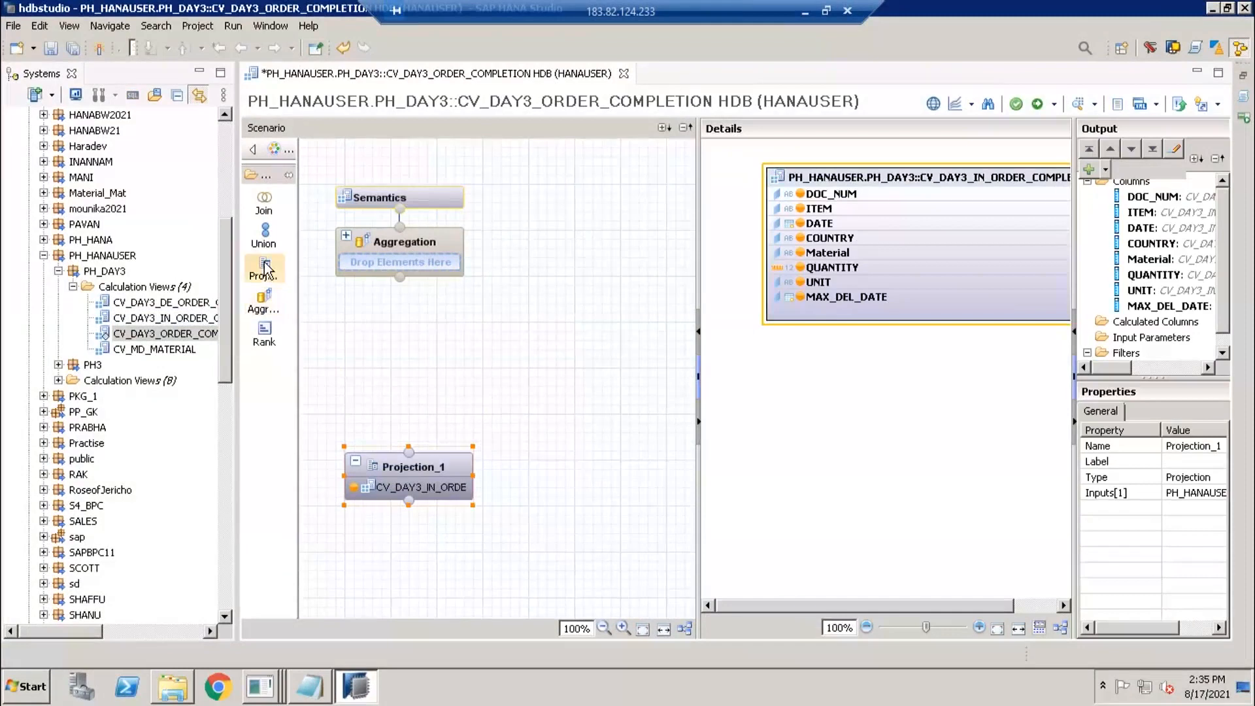
{"action": "left_click", "coordinate": [566, 508]}
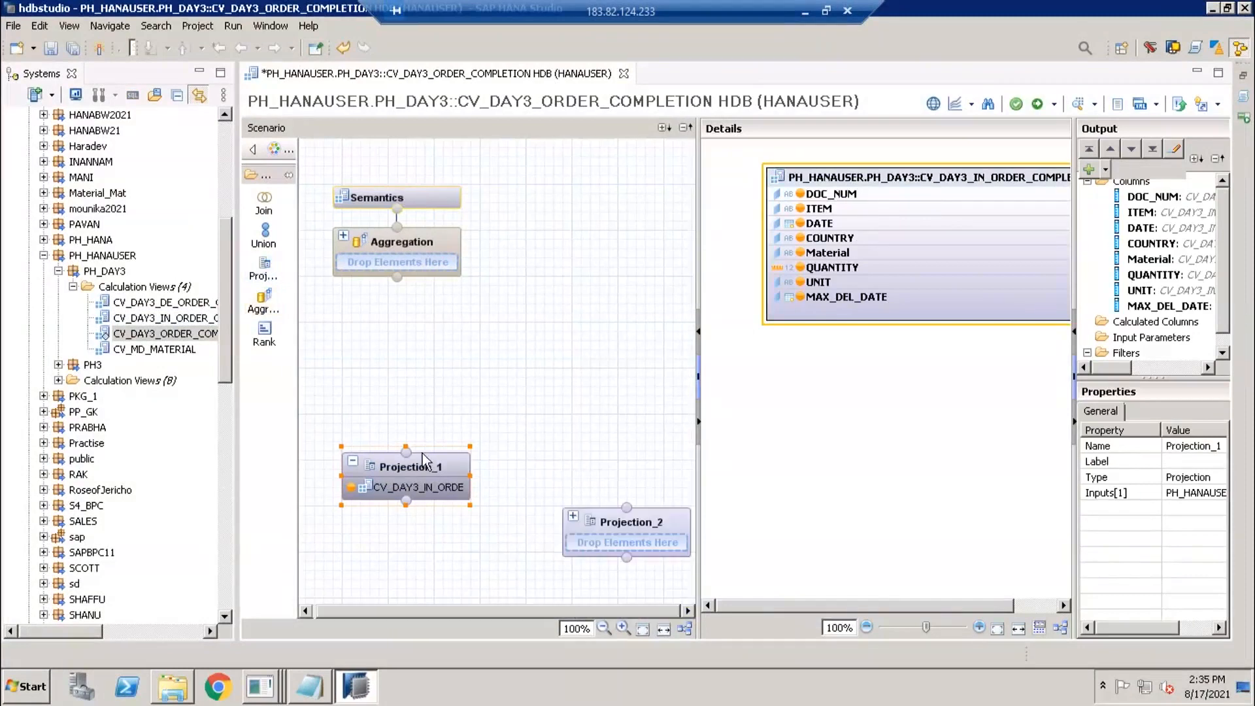
Rename the projection node that reads CV_DAY3_IN_ORDER_COMPLETION as INDIA.
{"action": "left_click", "coordinate": [1189, 450]}
{"action": "type", "text": "INDIA"}
{"action": "key", "text": "Return"}
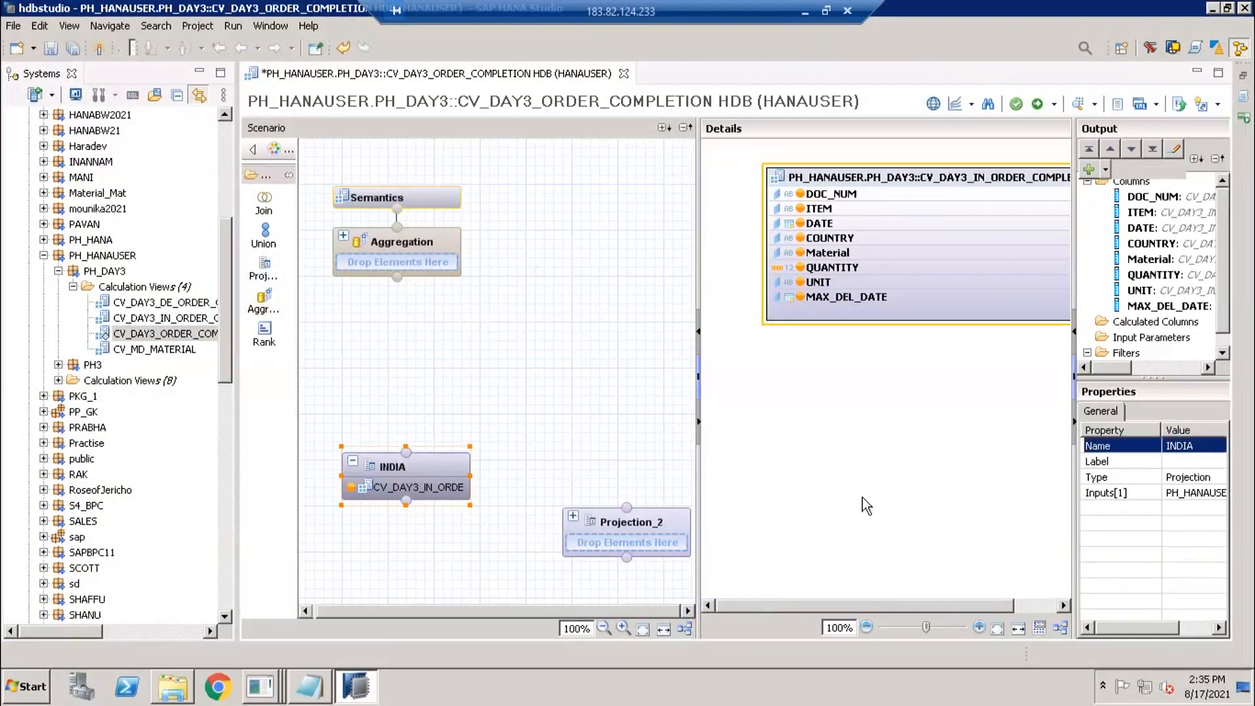
Align the second projection beside INDIA, with CV_DAY3_DE_ORDER_COMPLETION as its data source, and rename it DE.
{"action": "left_click_drag", "start_coordinate": [657, 536], "coordinate": [593, 461]}
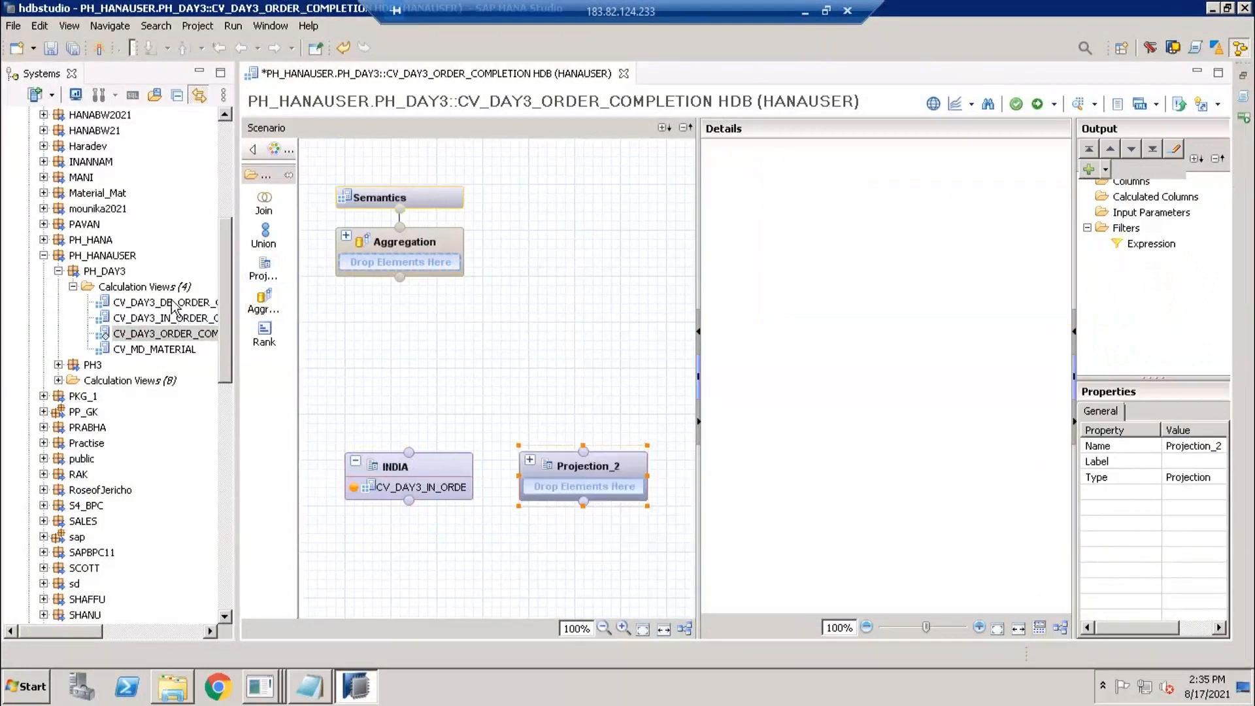
{"action": "left_click_drag", "start_coordinate": [163, 302], "coordinate": [590, 466]}
{"action": "left_click", "coordinate": [1202, 445]}
{"action": "type", "text": "DE"}
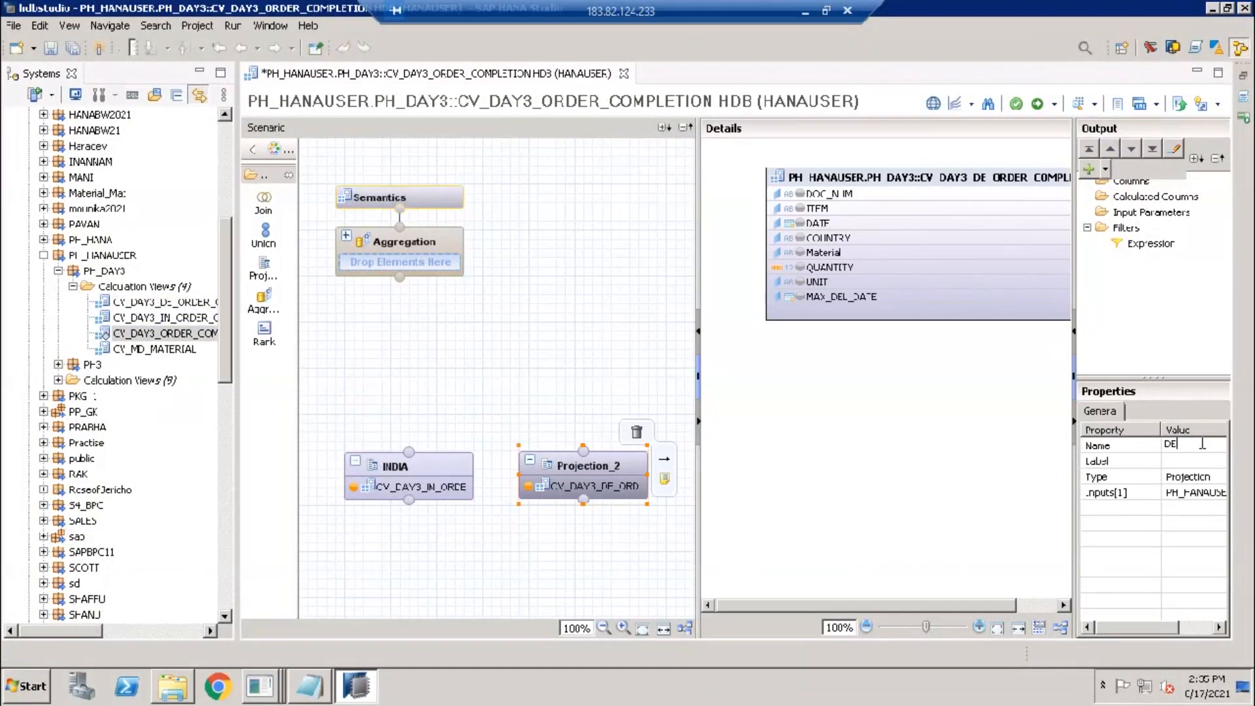
{"action": "key", "text": "Return"}
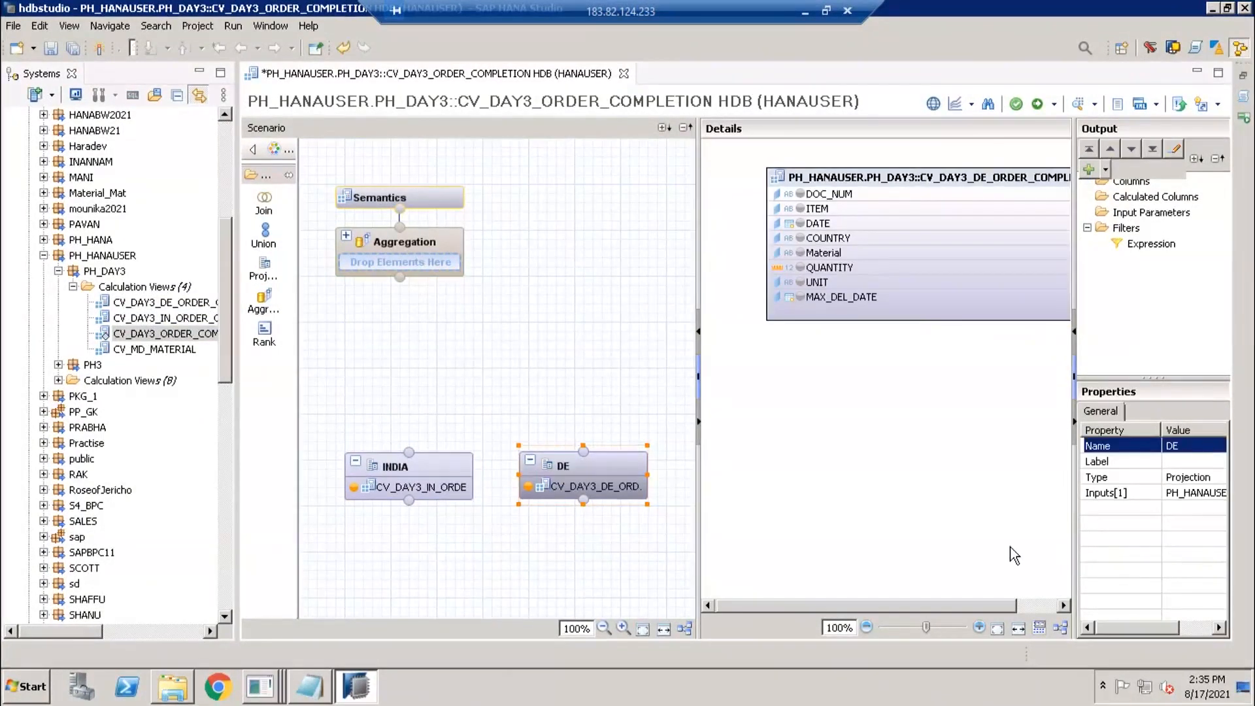
Add all columns of CV_DAY3_DE_ORDER_COMPLETION to the output of the DE projection.
{"action": "left_click", "coordinate": [571, 467]}
{"action": "right_click", "coordinate": [848, 183]}
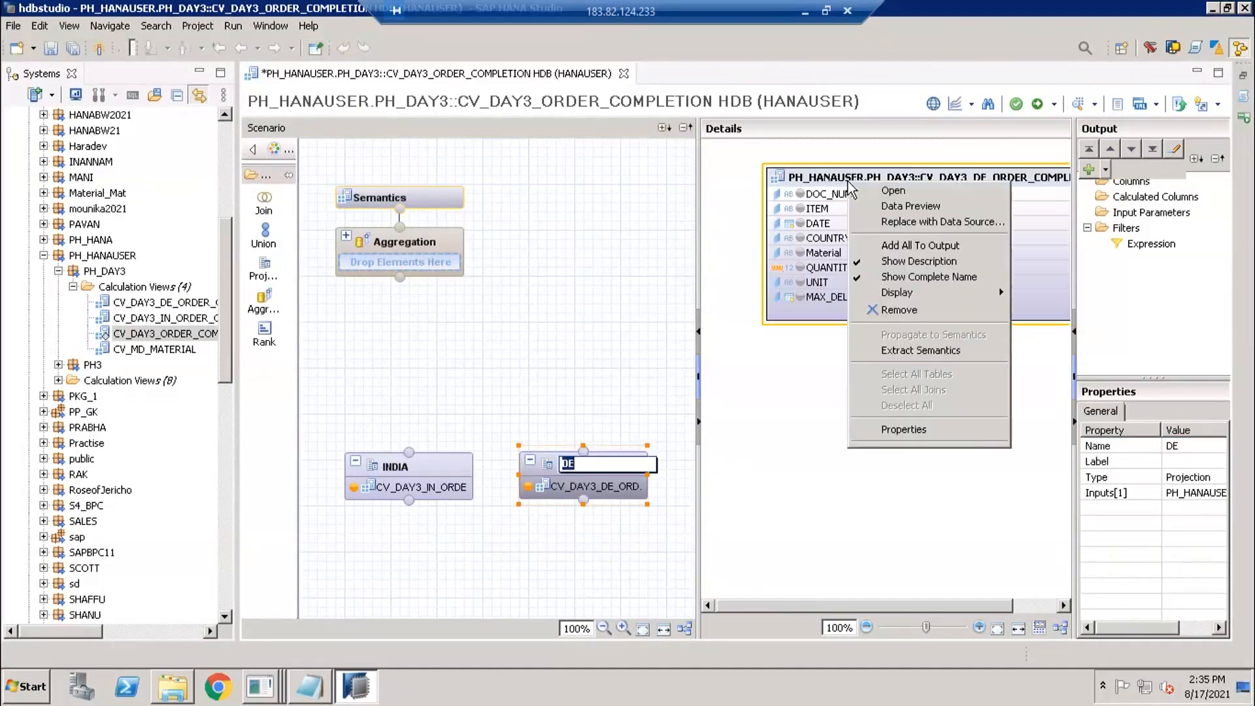
{"action": "left_click", "coordinate": [897, 253]}
{"action": "left_click", "coordinate": [517, 323]}
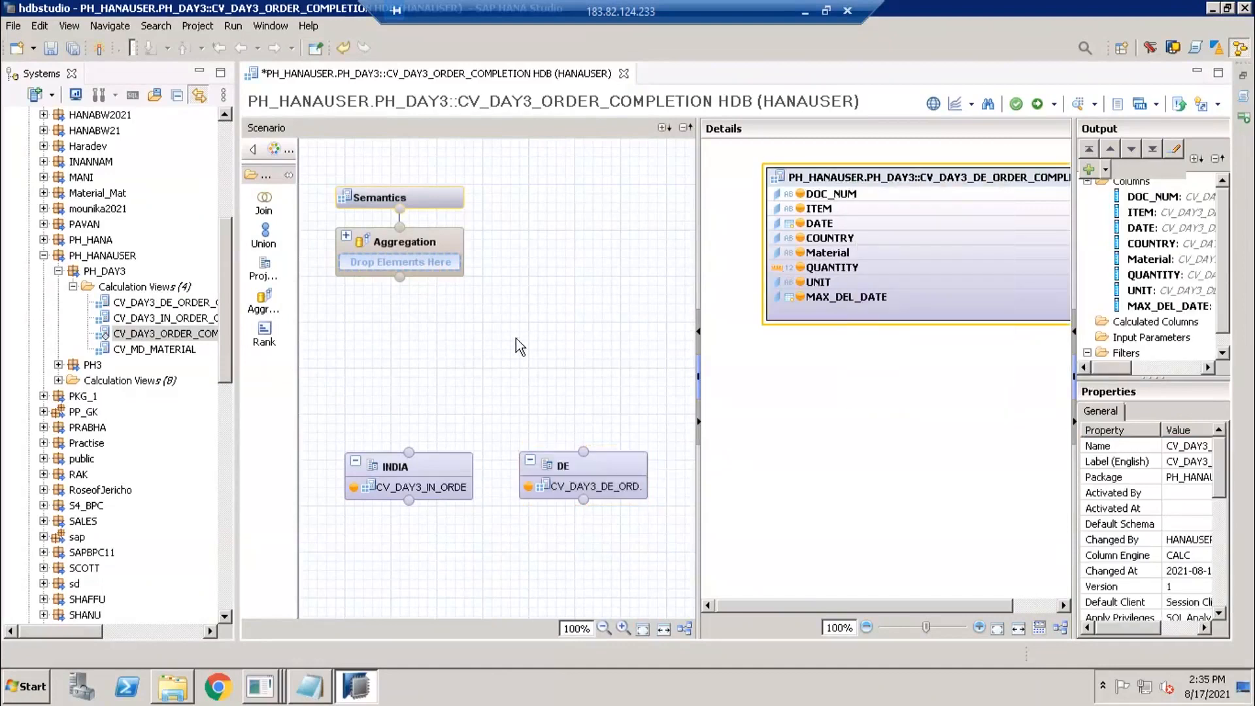
Place a union node above the two projections and connect both INDIA and DE to it as inputs.
{"action": "left_click", "coordinate": [264, 236]}
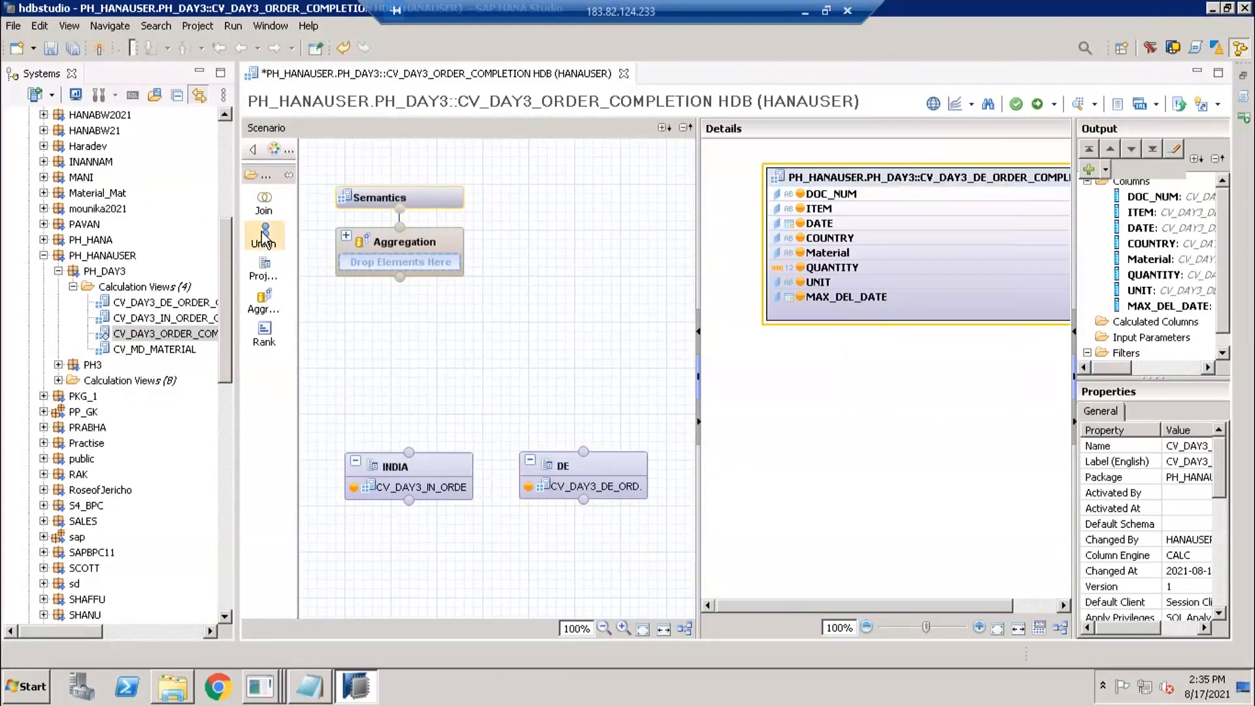
{"action": "left_click", "coordinate": [457, 409]}
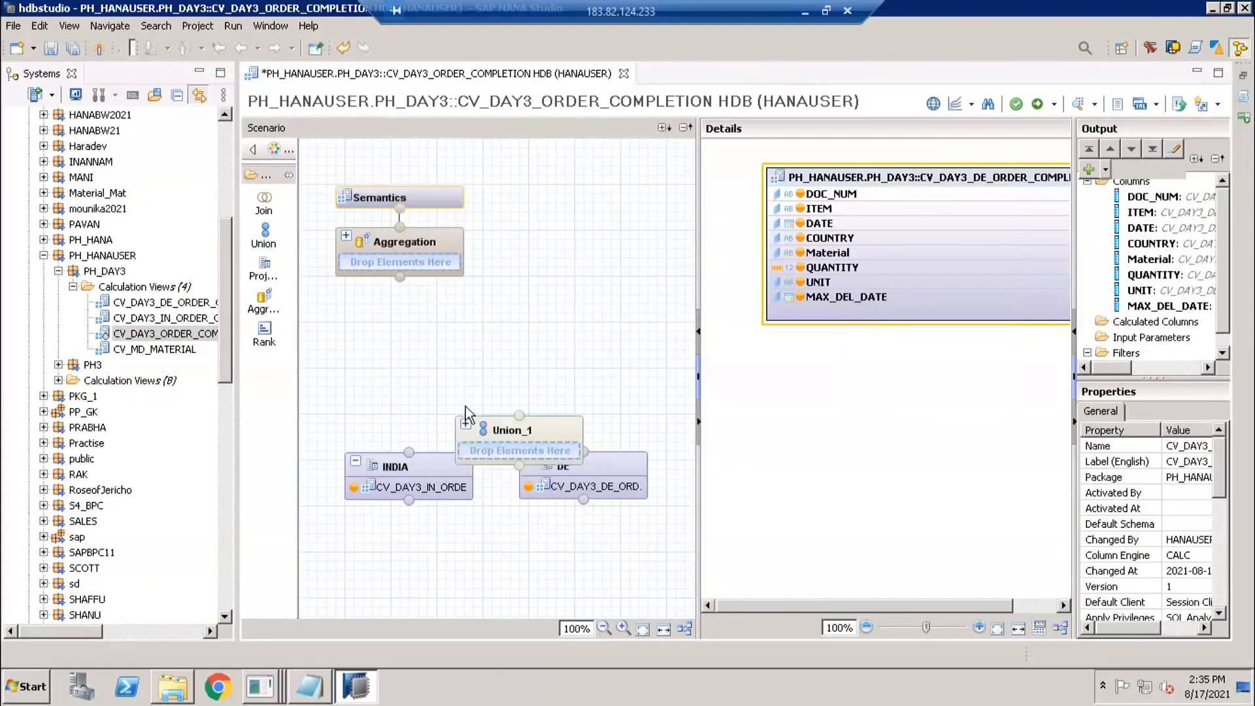
{"action": "left_click_drag", "start_coordinate": [508, 430], "coordinate": [457, 371]}
{"action": "mouse_move", "coordinate": [466, 466]}
{"action": "left_click_drag", "start_coordinate": [492, 459], "coordinate": [491, 394]}
{"action": "mouse_move", "coordinate": [627, 451]}
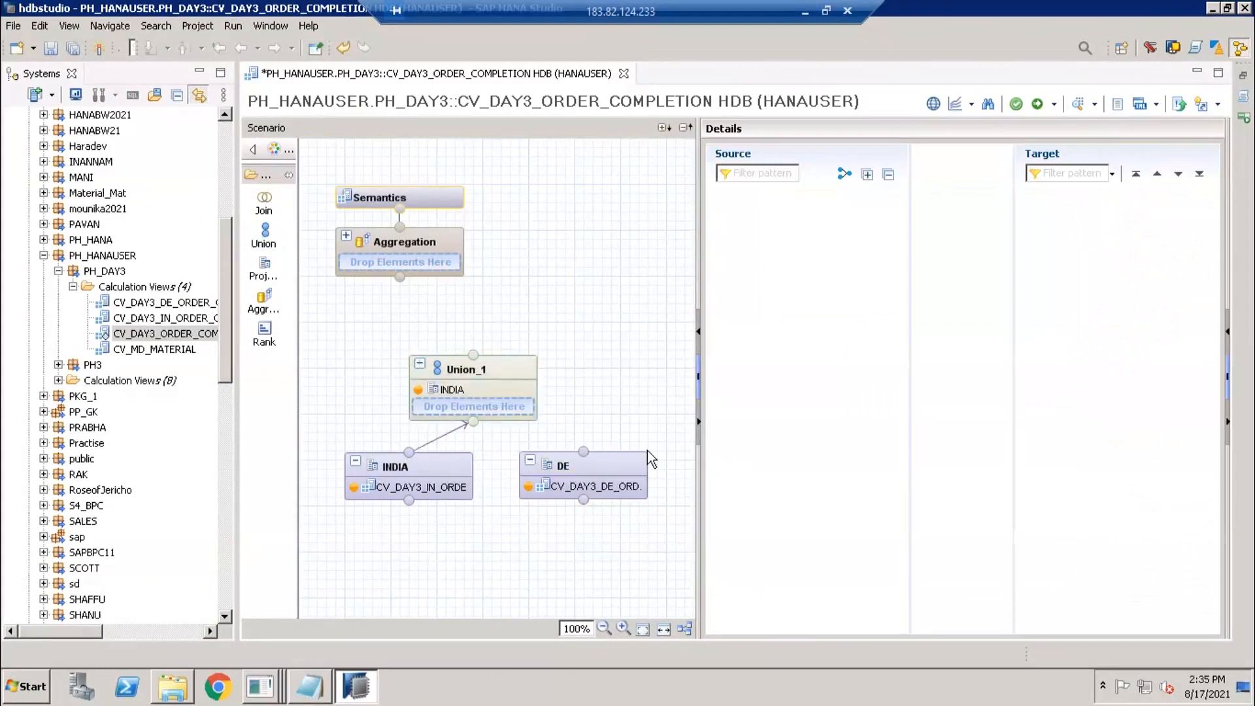
{"action": "left_click_drag", "start_coordinate": [653, 459], "coordinate": [480, 376]}
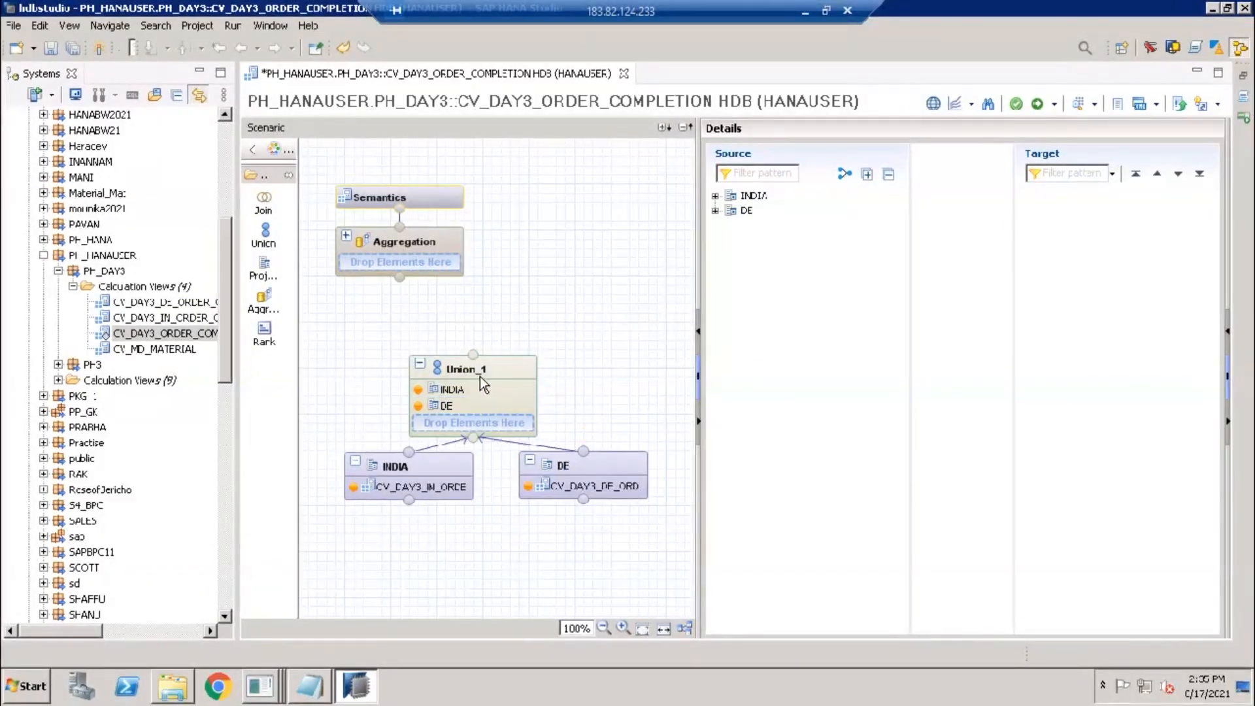
Move the INDIA and DE projections further down, leaving clear space below the union node.
{"action": "left_click", "coordinate": [483, 362]}
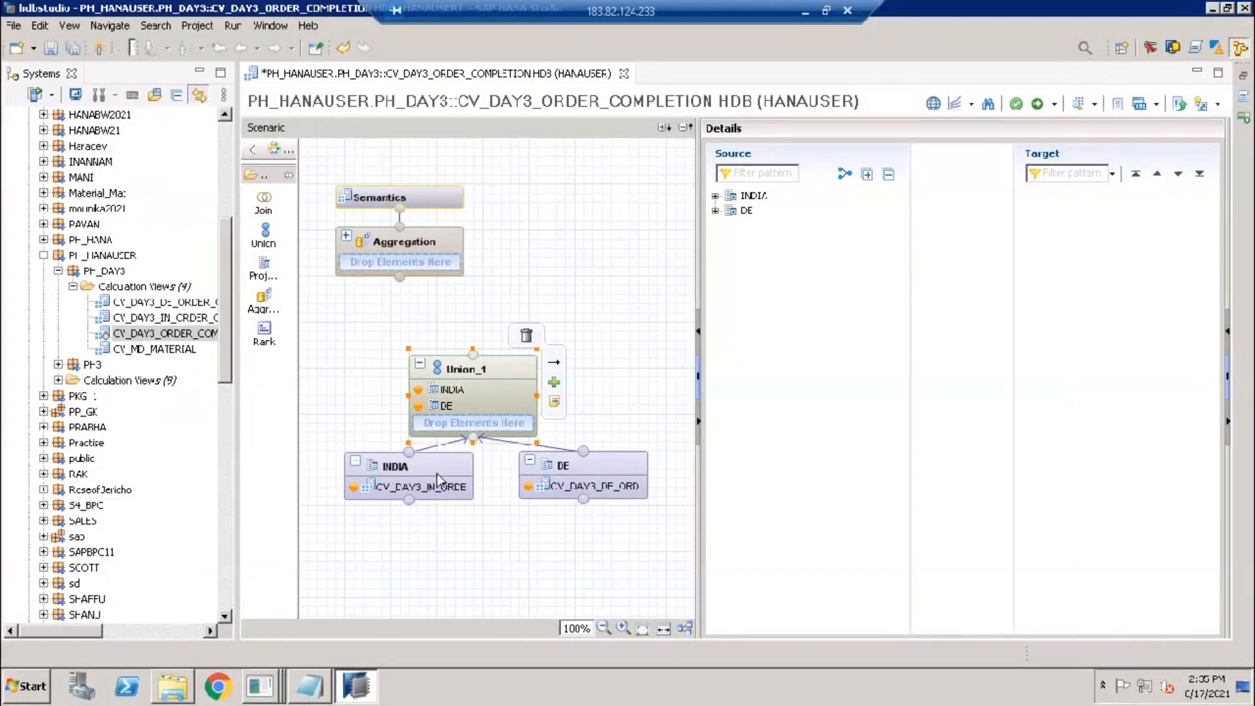
{"action": "left_click_drag", "start_coordinate": [406, 462], "coordinate": [482, 503]}
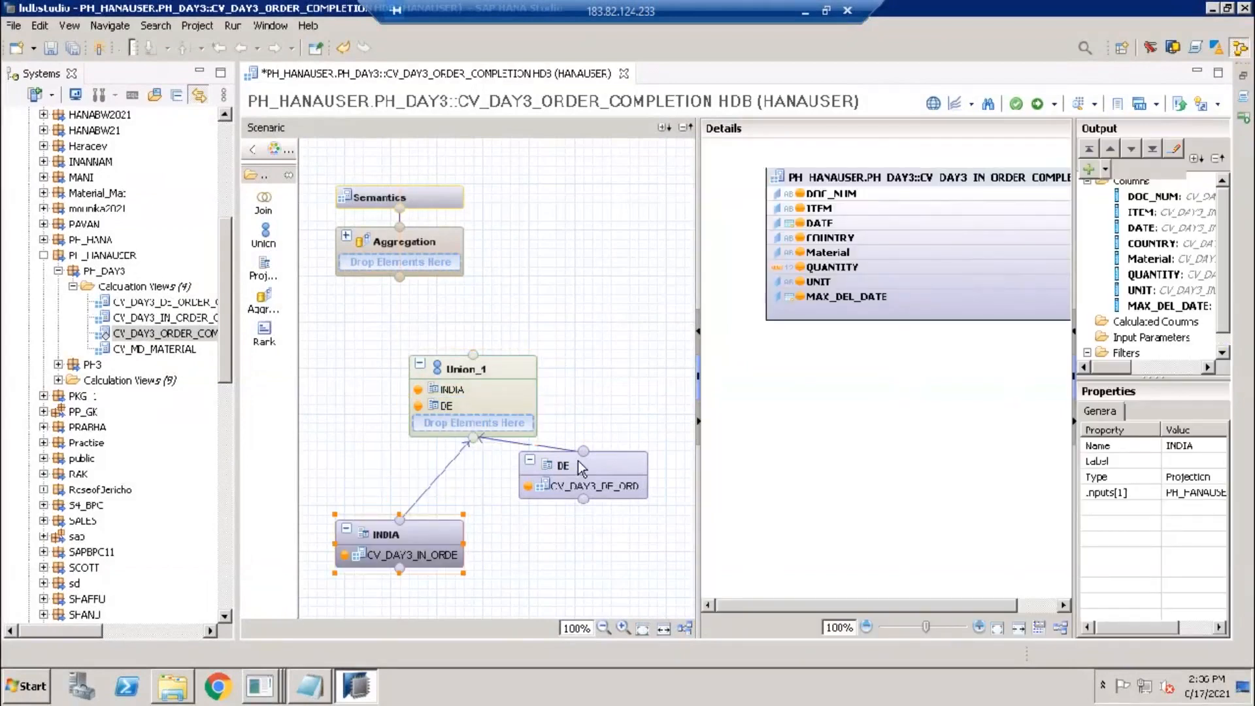
{"action": "left_click_drag", "start_coordinate": [579, 468], "coordinate": [576, 535]}
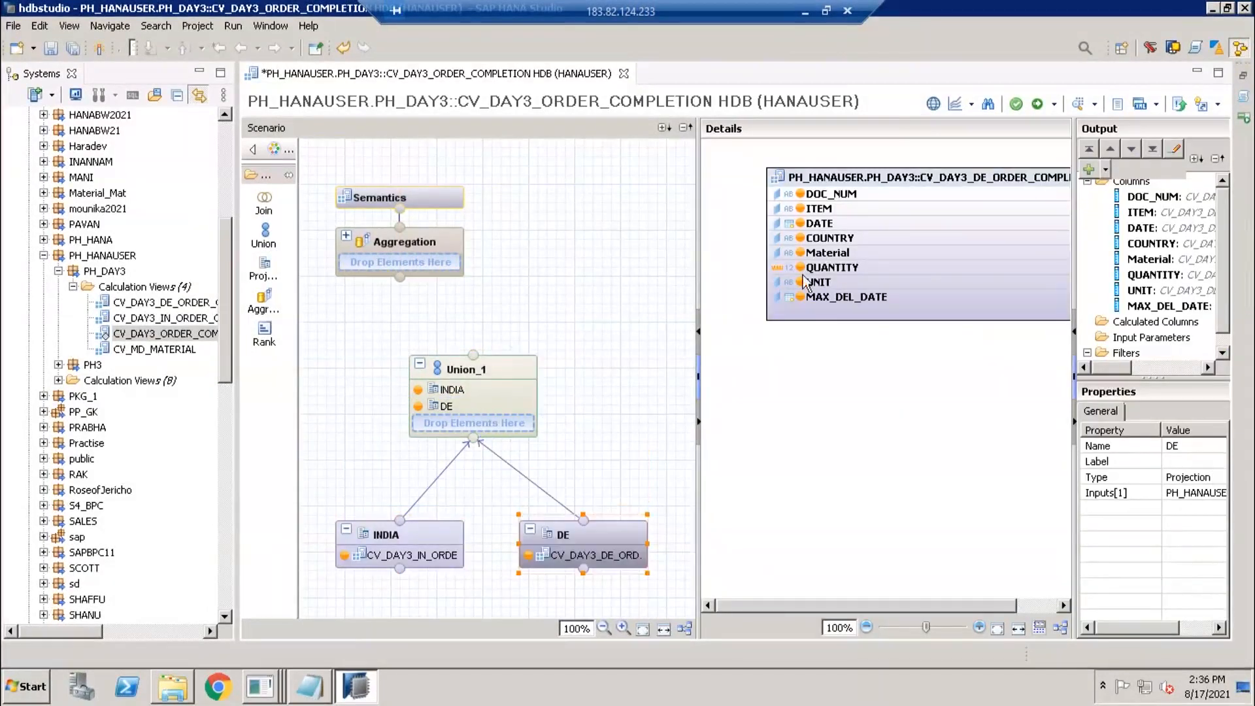
In the union node's mapping, add all INDIA source columns to the target.
{"action": "left_click", "coordinate": [501, 356]}
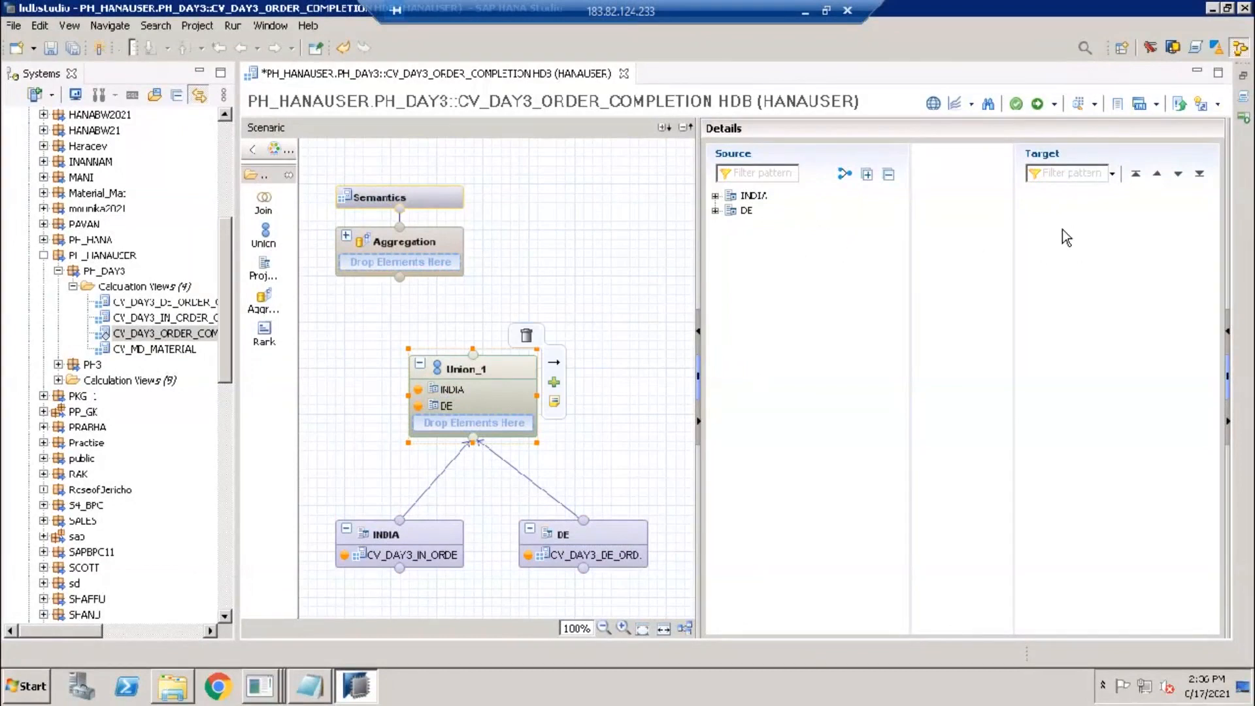
{"action": "left_click", "coordinate": [715, 195]}
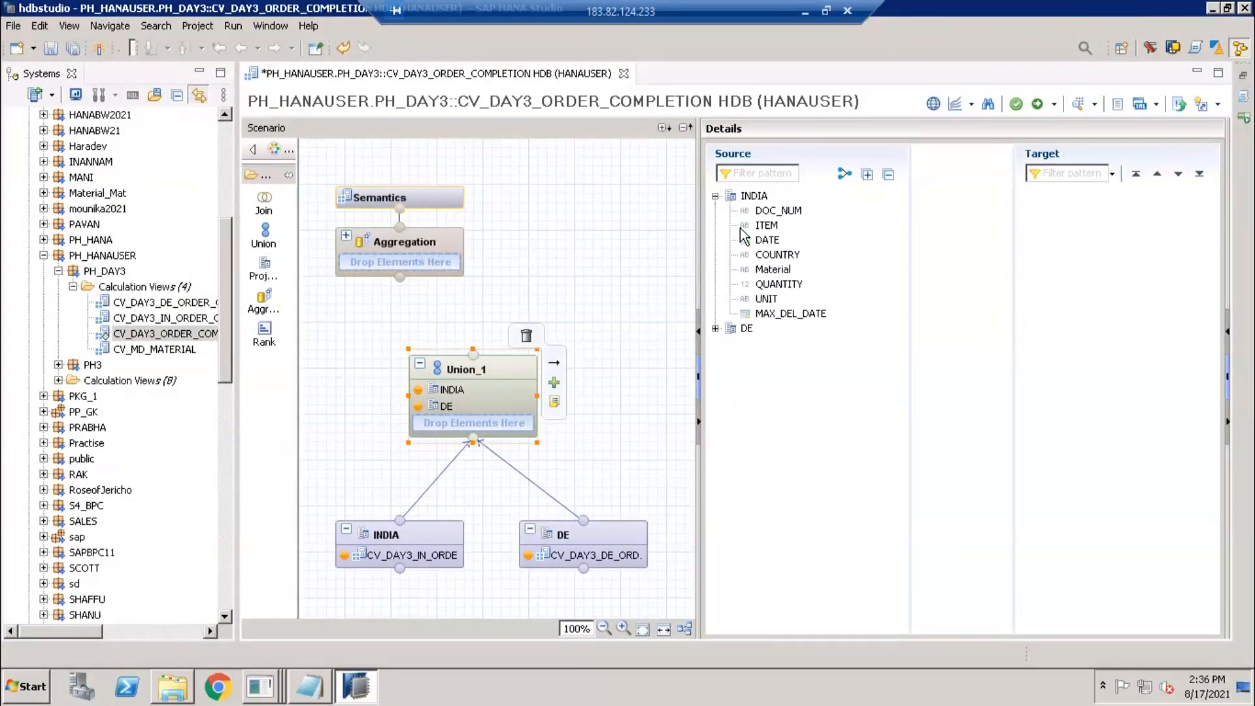
{"action": "left_click", "coordinate": [755, 196]}
{"action": "right_click", "coordinate": [757, 197]}
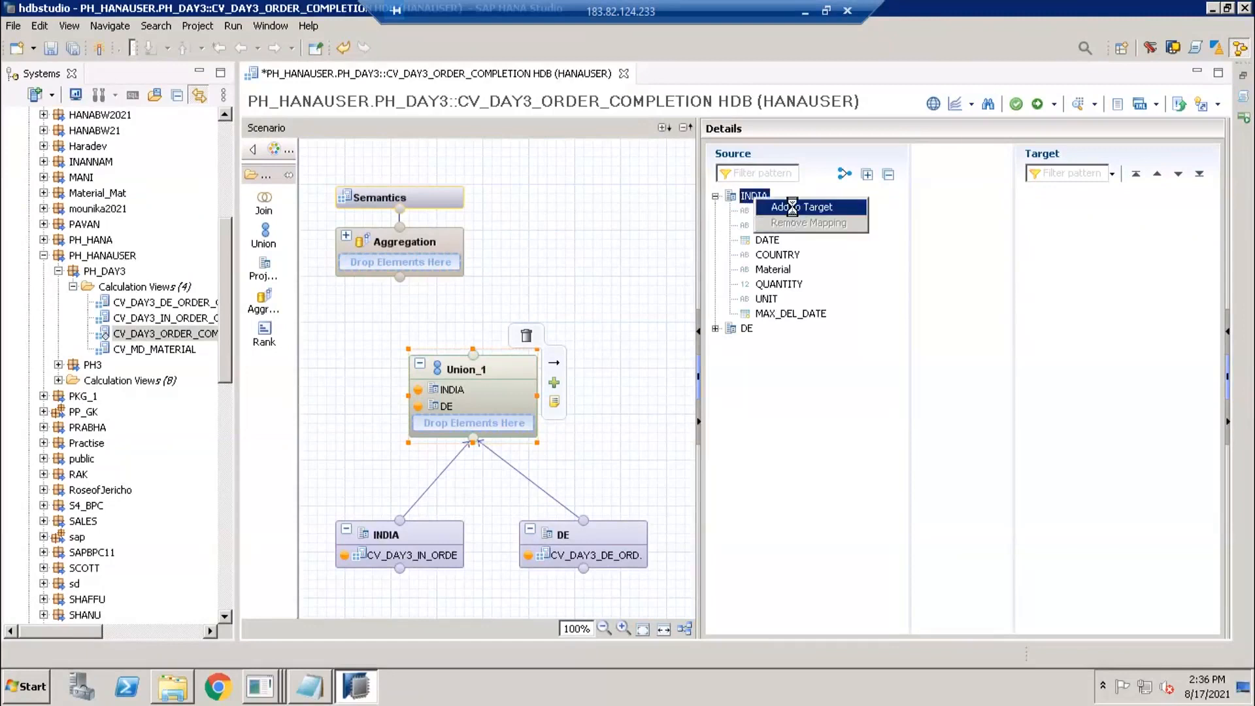
{"action": "left_click", "coordinate": [787, 204]}
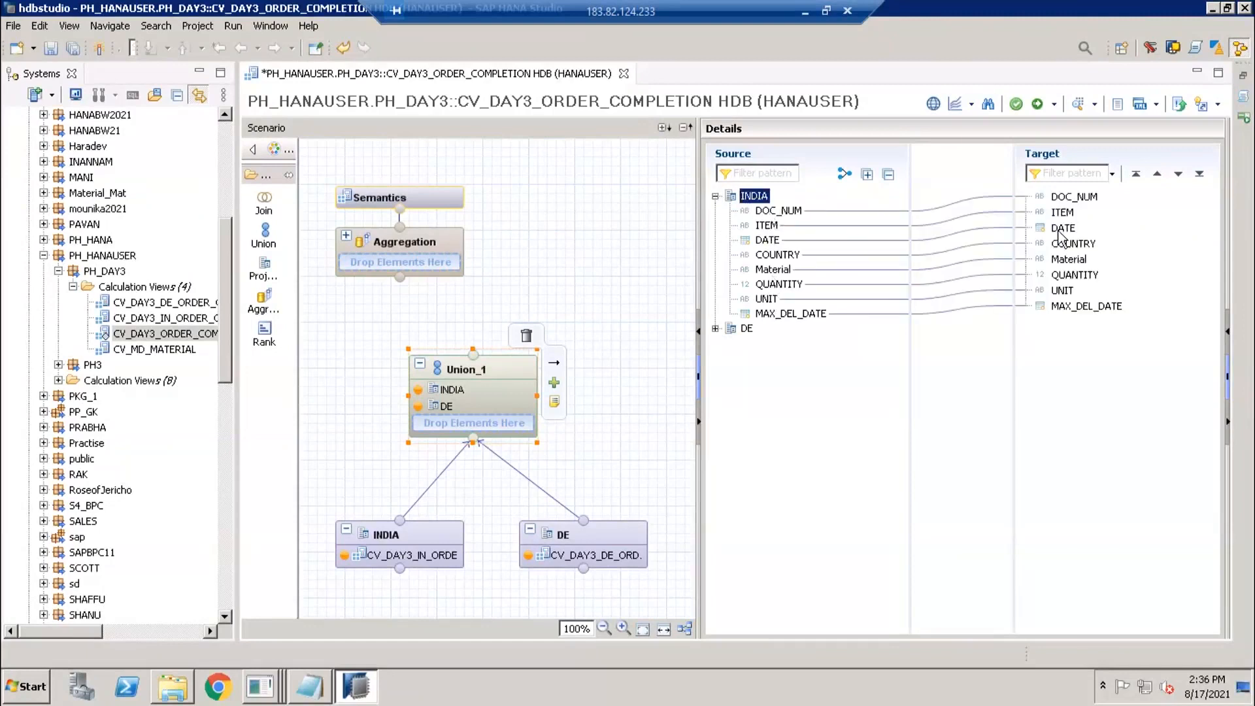
Try to add all DE source columns to the union's target, and undo that addition.
{"action": "left_click", "coordinate": [715, 328]}
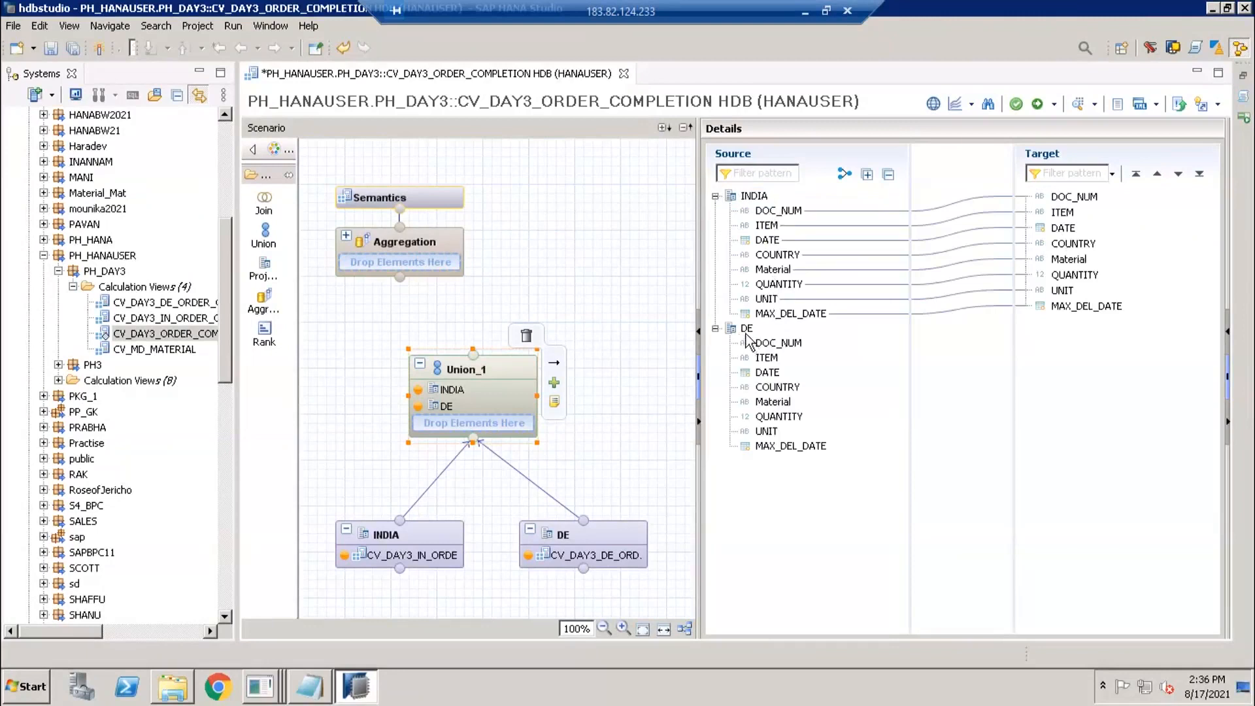
{"action": "right_click", "coordinate": [749, 332]}
{"action": "left_click", "coordinate": [805, 341]}
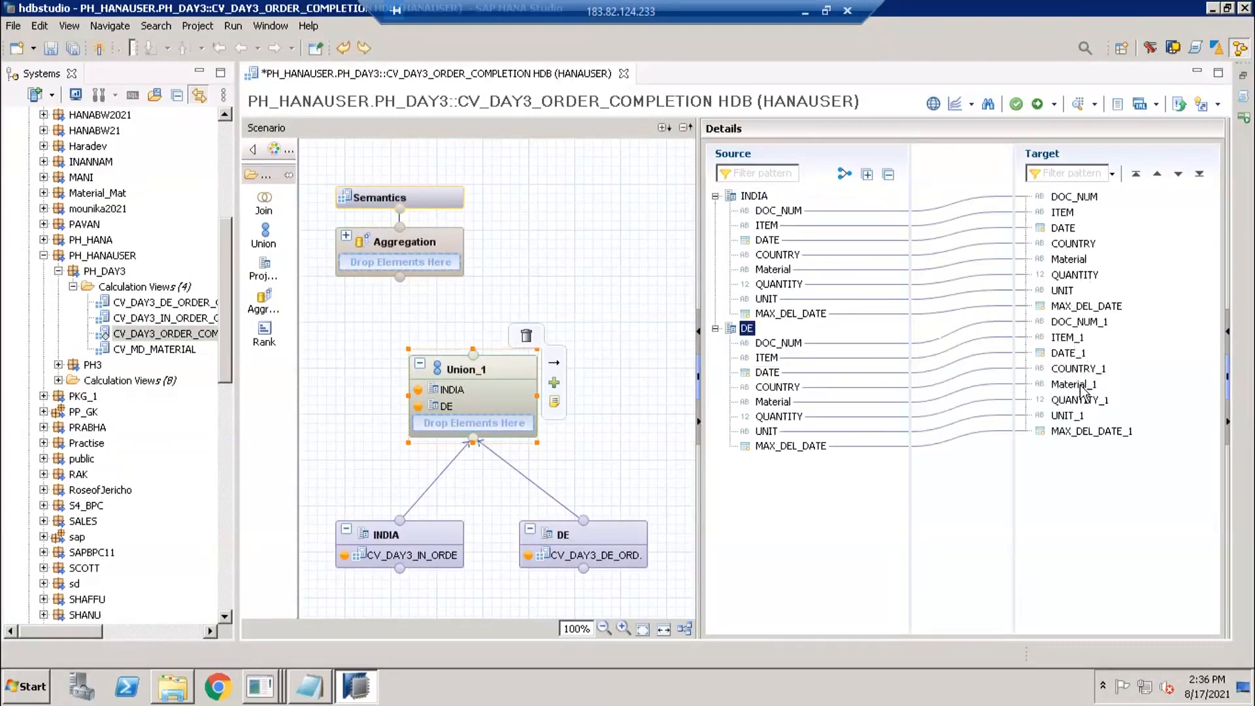
{"action": "key", "text": "ctrl+z"}
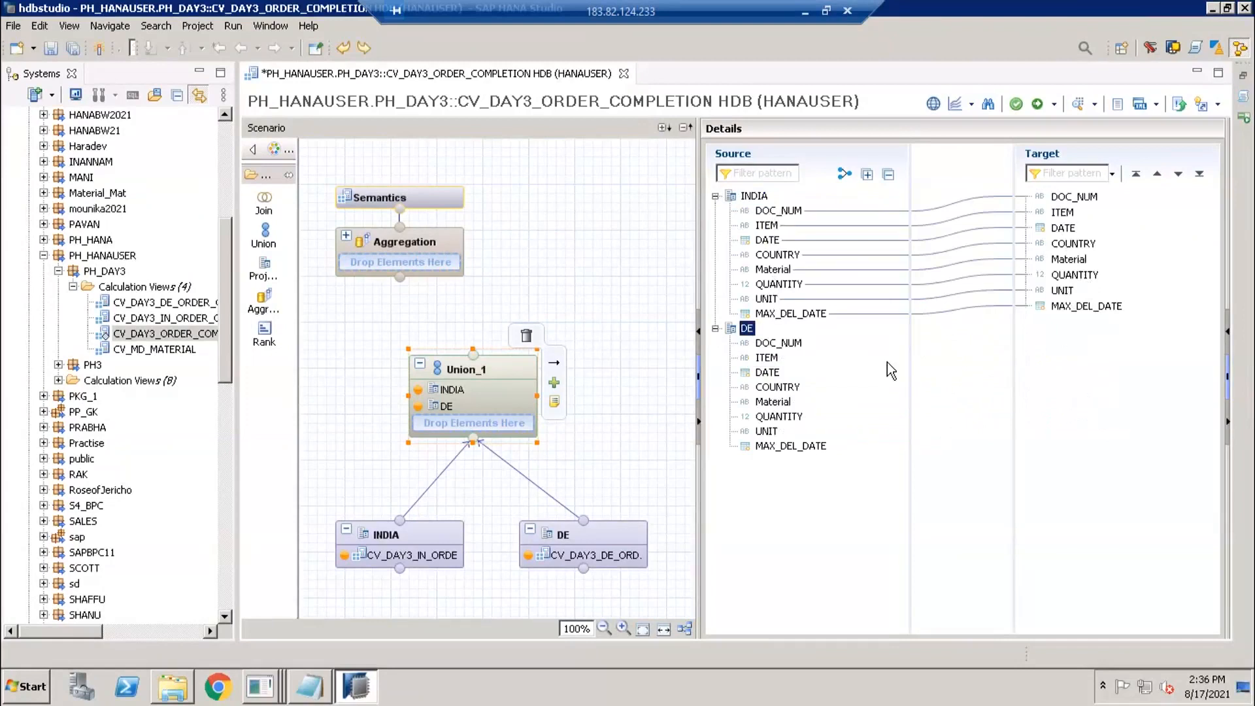
Auto-map the DE source columns to the union's existing target columns by name and check the DE DOC_NUM mapping.
{"action": "left_click", "coordinate": [846, 175]}
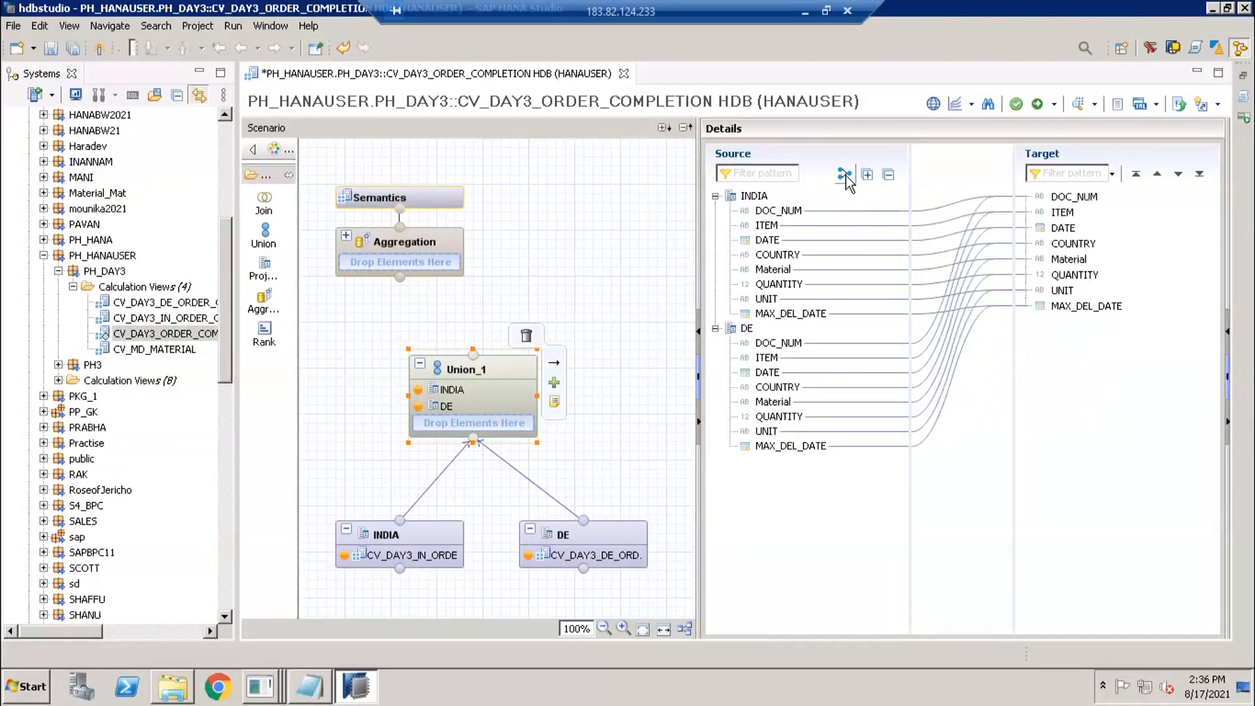
{"action": "left_click", "coordinate": [779, 344]}
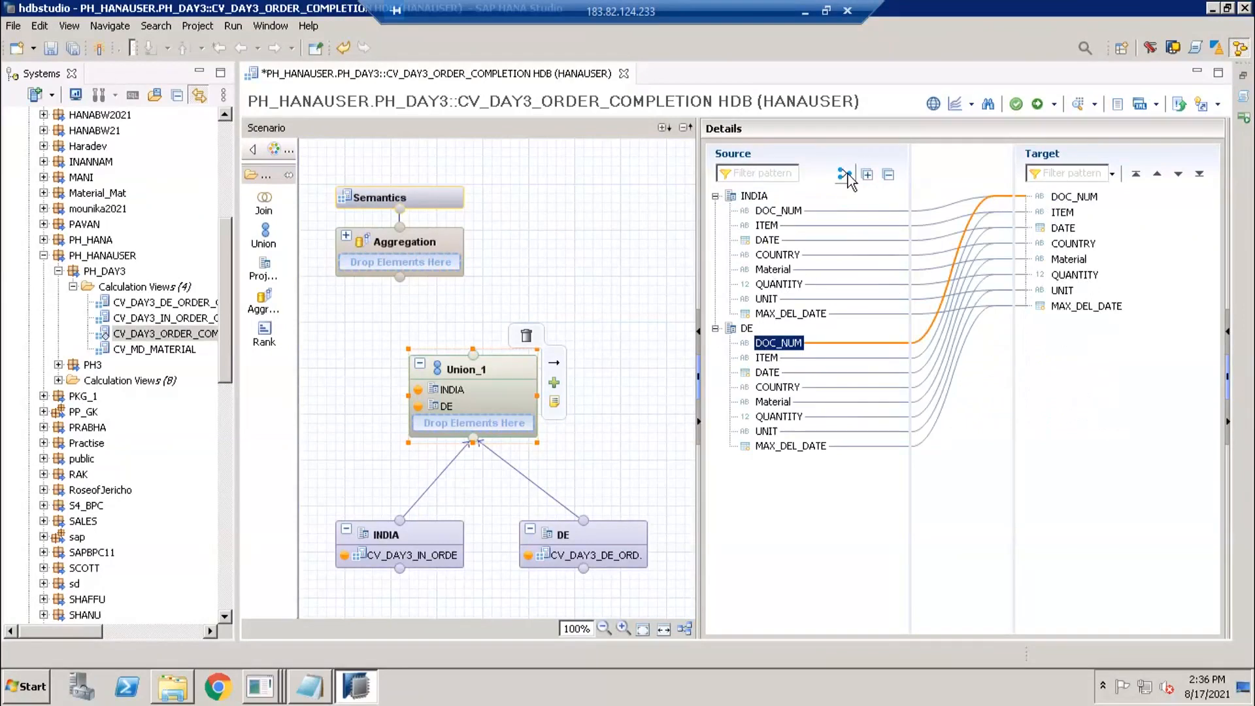
{"action": "left_click", "coordinate": [497, 367]}
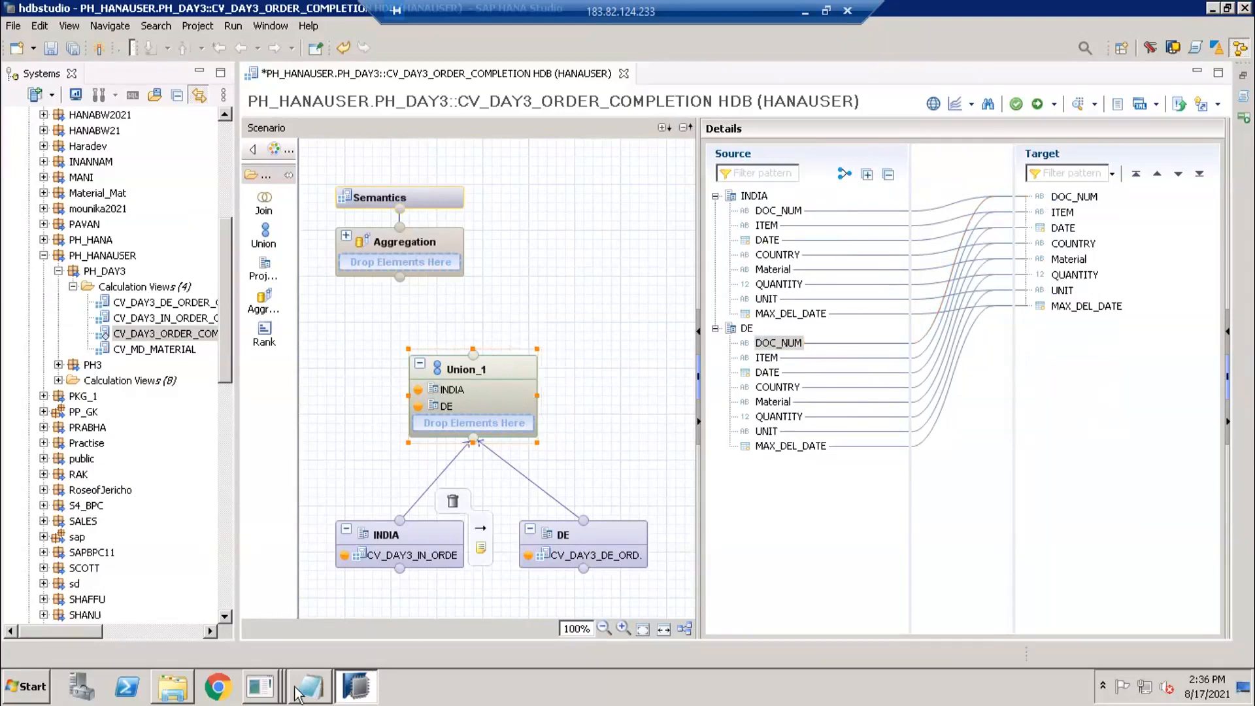
Read task 9.1 of the Excel assignment on the material join, and back in SAP HANA Studio check the union's Material mapping.
{"action": "mouse_move", "coordinate": [307, 690]}
{"action": "left_click", "coordinate": [262, 598]}
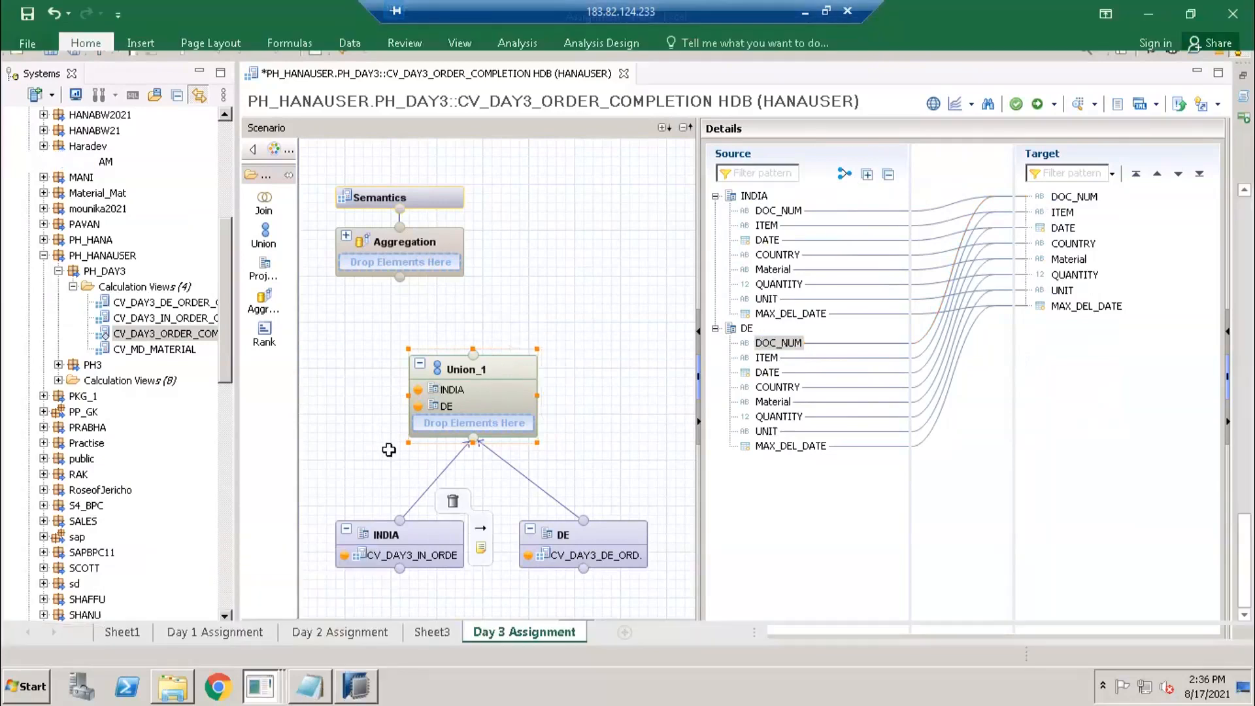
{"action": "left_click", "coordinate": [200, 468]}
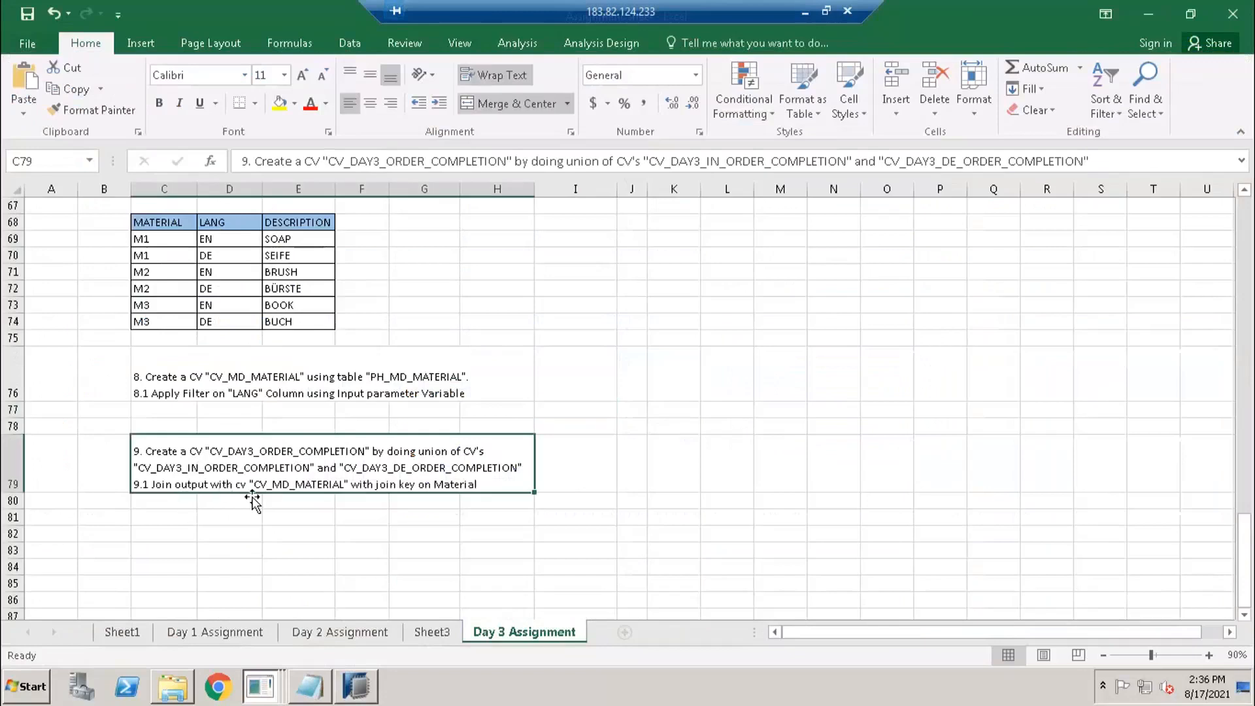
{"action": "key", "text": "alt+Tab"}
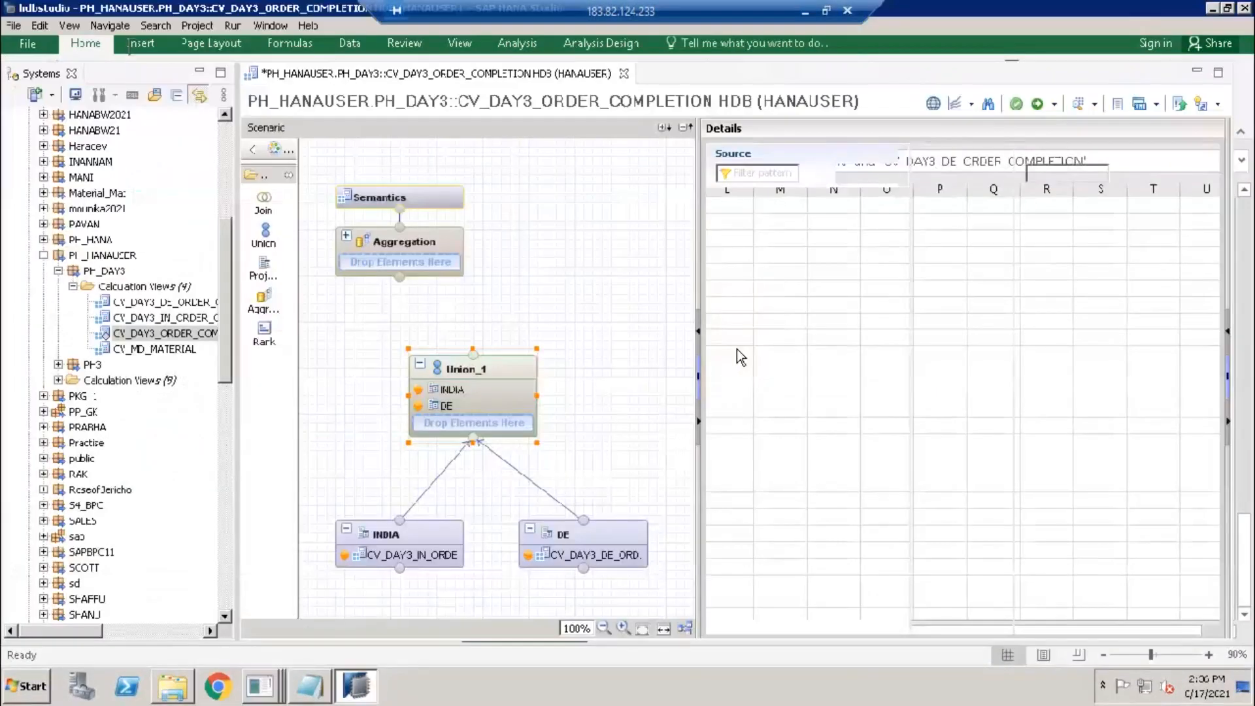
{"action": "left_click", "coordinate": [1069, 260]}
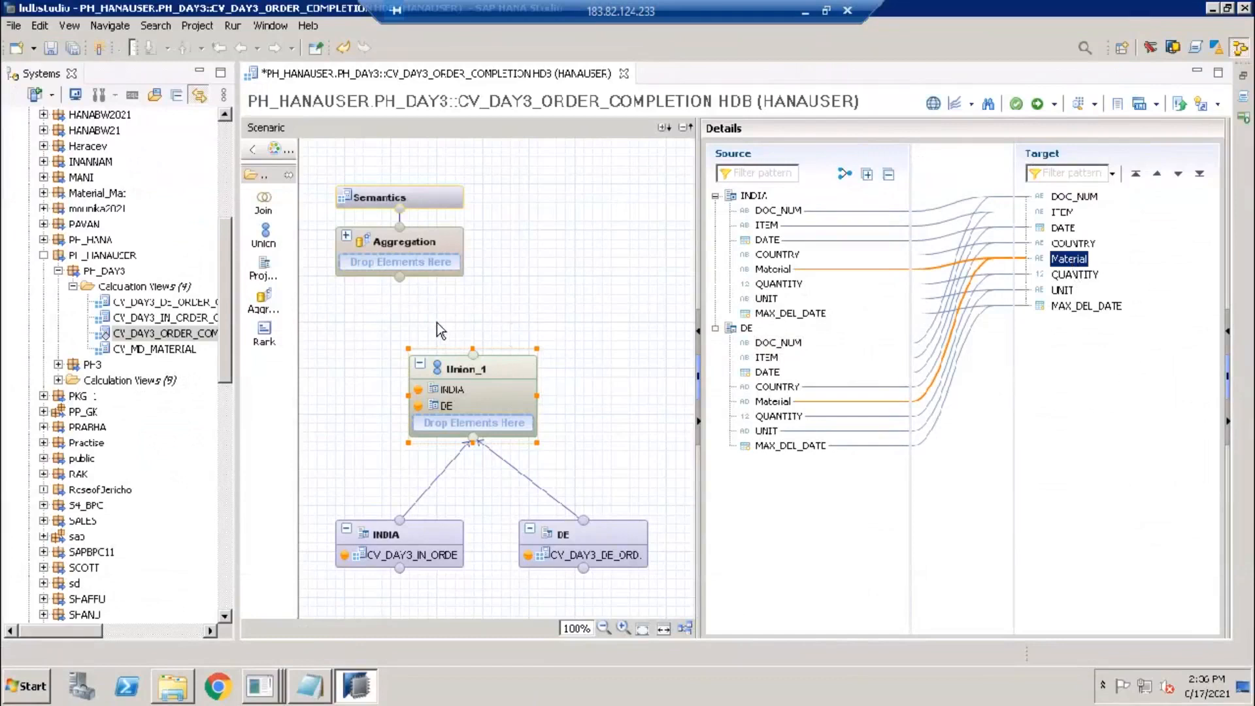
Add a projection node beside the union with CV_MD_MATERIAL as its data source and output all its columns.
{"action": "left_click", "coordinate": [260, 276]}
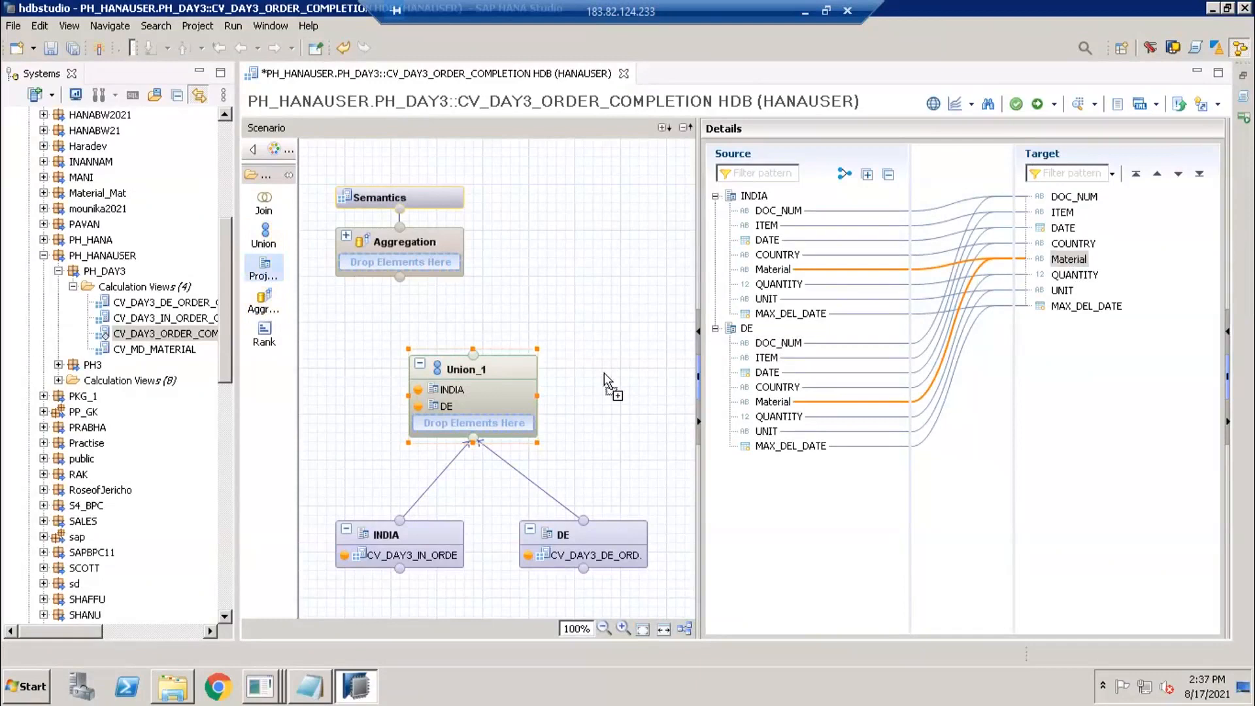
{"action": "left_click", "coordinate": [613, 423]}
{"action": "left_click_drag", "start_coordinate": [146, 353], "coordinate": [631, 464]}
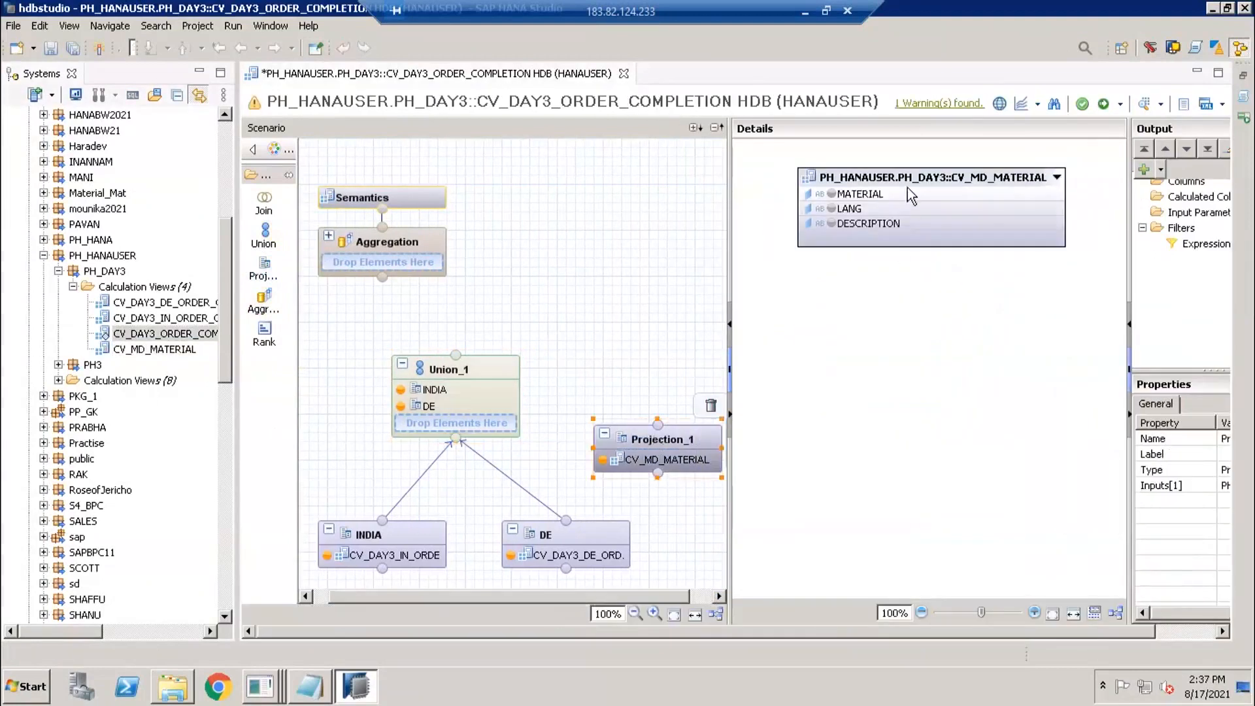
{"action": "right_click", "coordinate": [911, 176]}
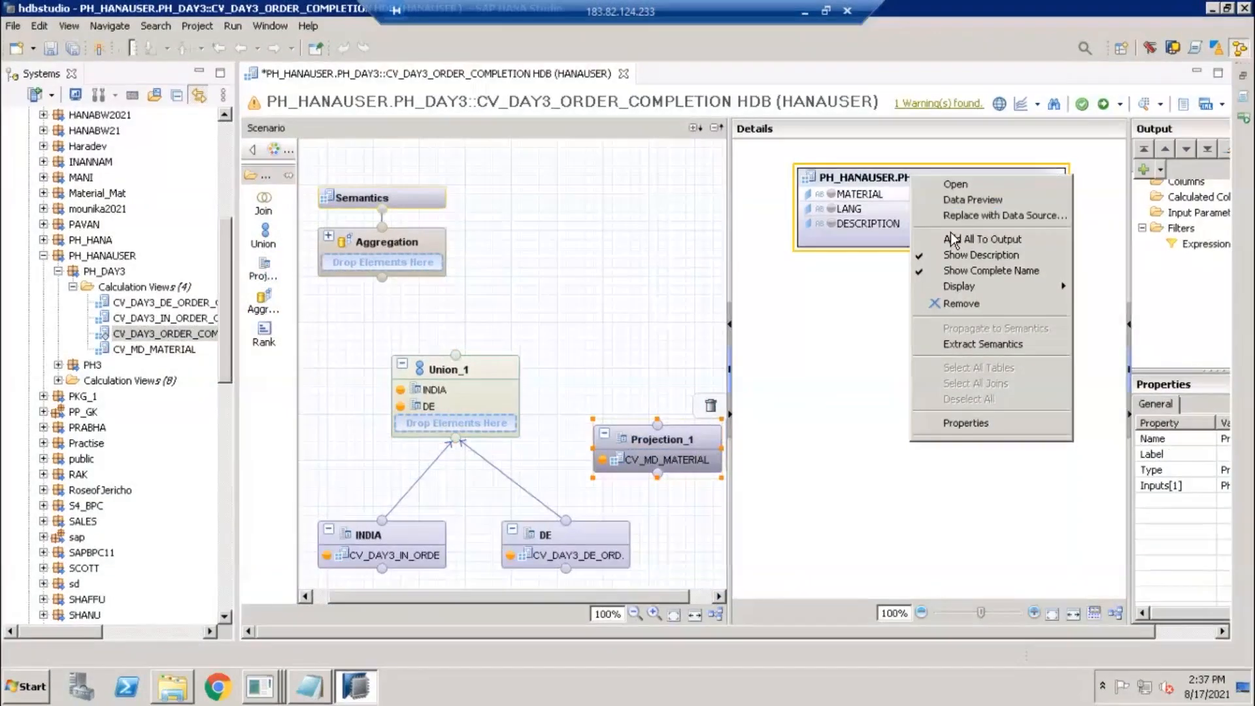
{"action": "left_click", "coordinate": [967, 243]}
Add a join node above the union and the CV_MD_MATERIAL projection, and connect Union_1 to it as an input.
{"action": "left_click_drag", "start_coordinate": [513, 366], "coordinate": [477, 377]}
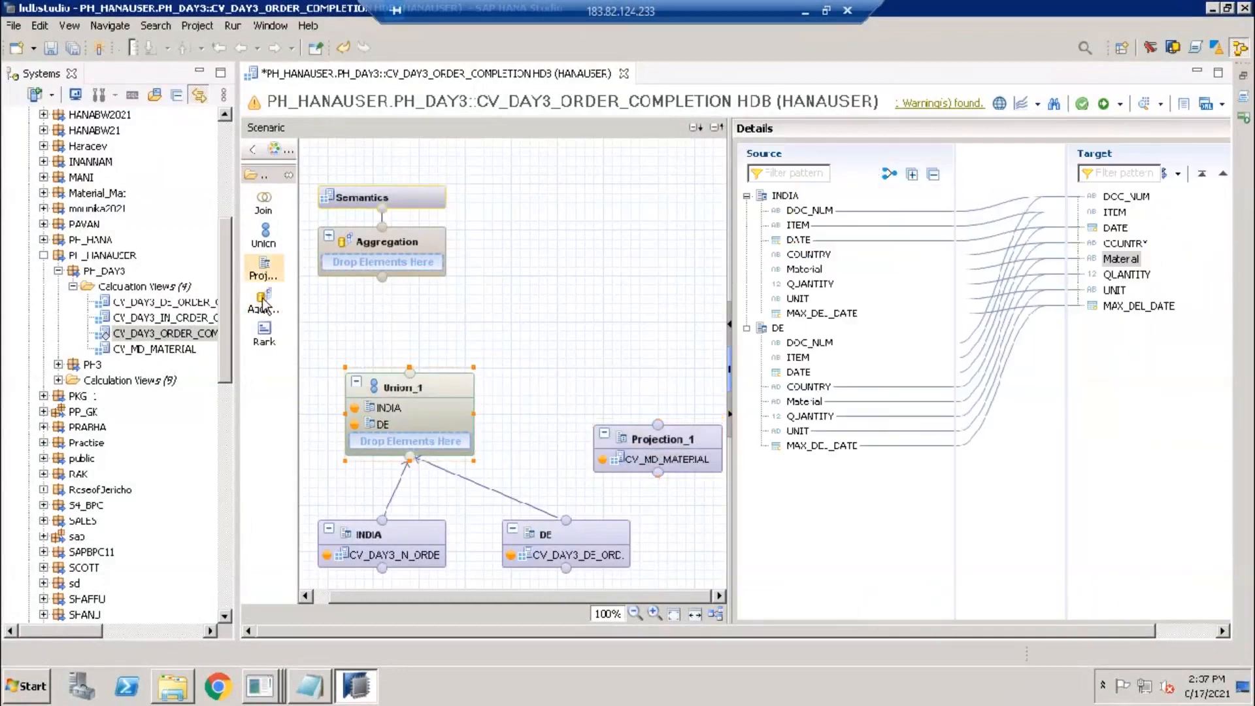
{"action": "left_click", "coordinate": [265, 204]}
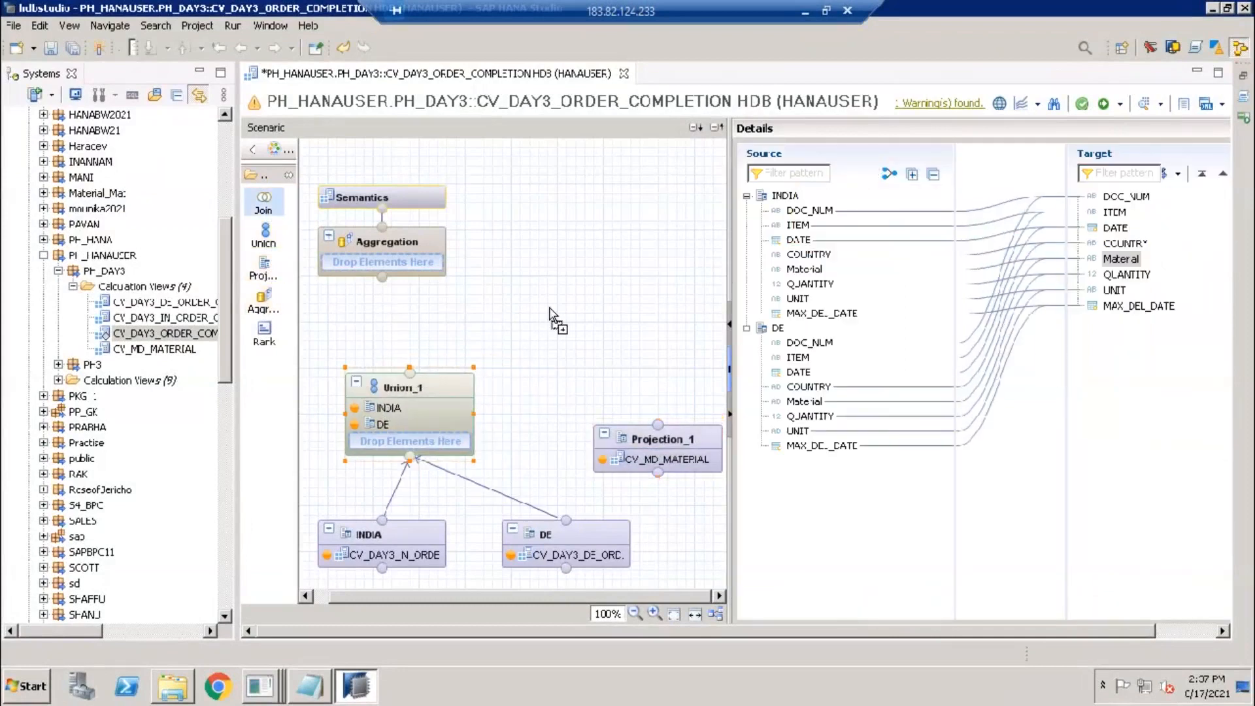
{"action": "left_click", "coordinate": [513, 353]}
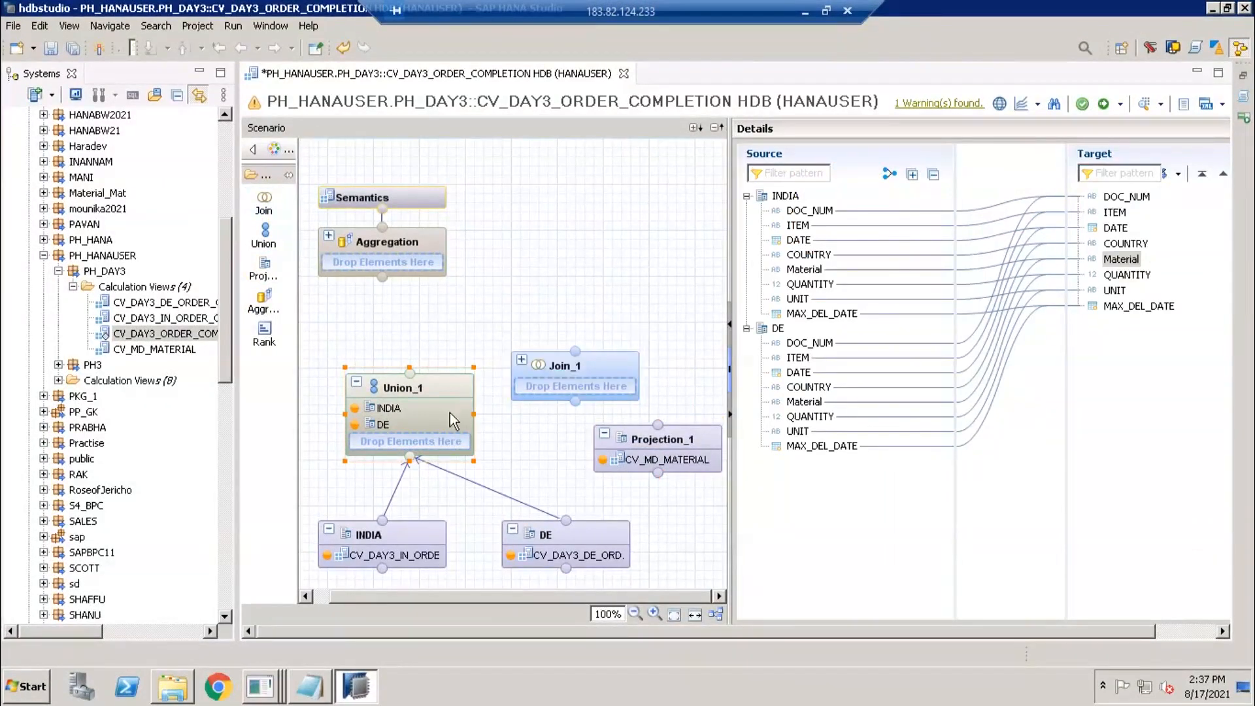
{"action": "left_click_drag", "start_coordinate": [460, 381], "coordinate": [569, 387]}
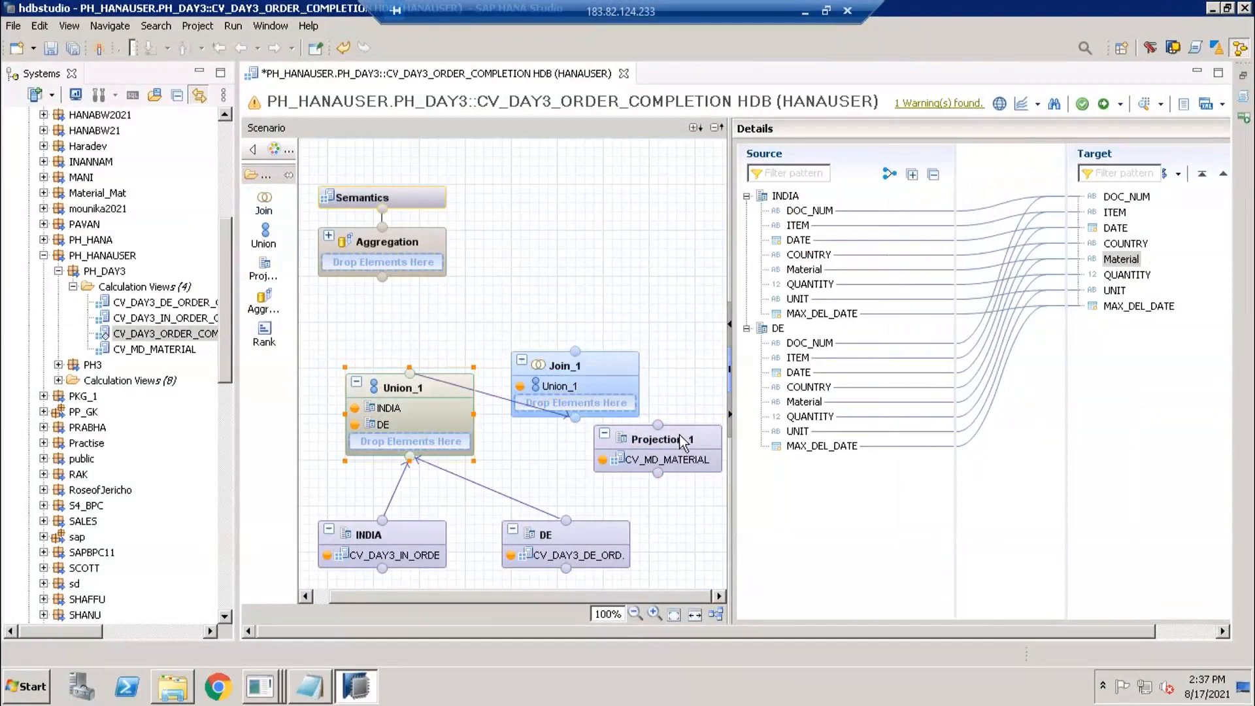
{"action": "left_click", "coordinate": [680, 446]}
{"action": "left_click_drag", "start_coordinate": [679, 445], "coordinate": [634, 448]}
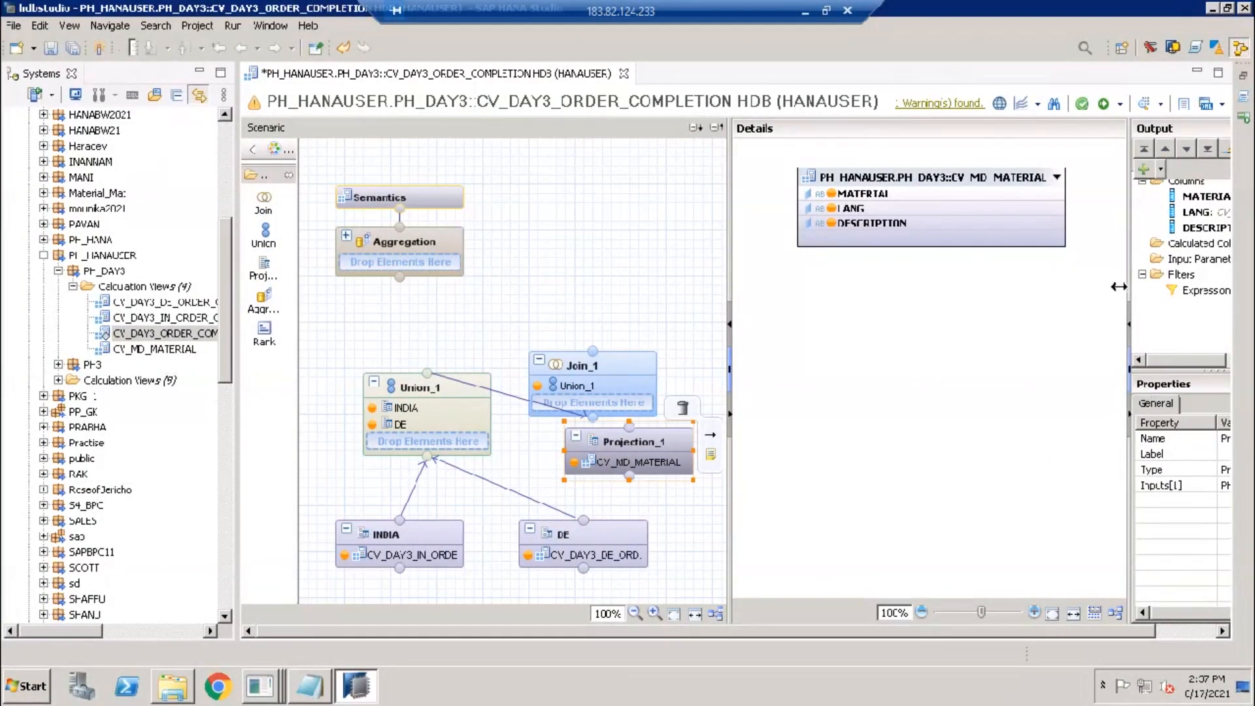
Try to rename the projection node containing CV_MD_MATERIAL to a name starting with Material.
{"action": "left_click_drag", "start_coordinate": [1119, 286], "coordinate": [1102, 286]}
{"action": "left_click", "coordinate": [1205, 437]}
{"action": "type", "text": "M"}
{"action": "type", "text": "aterial"}
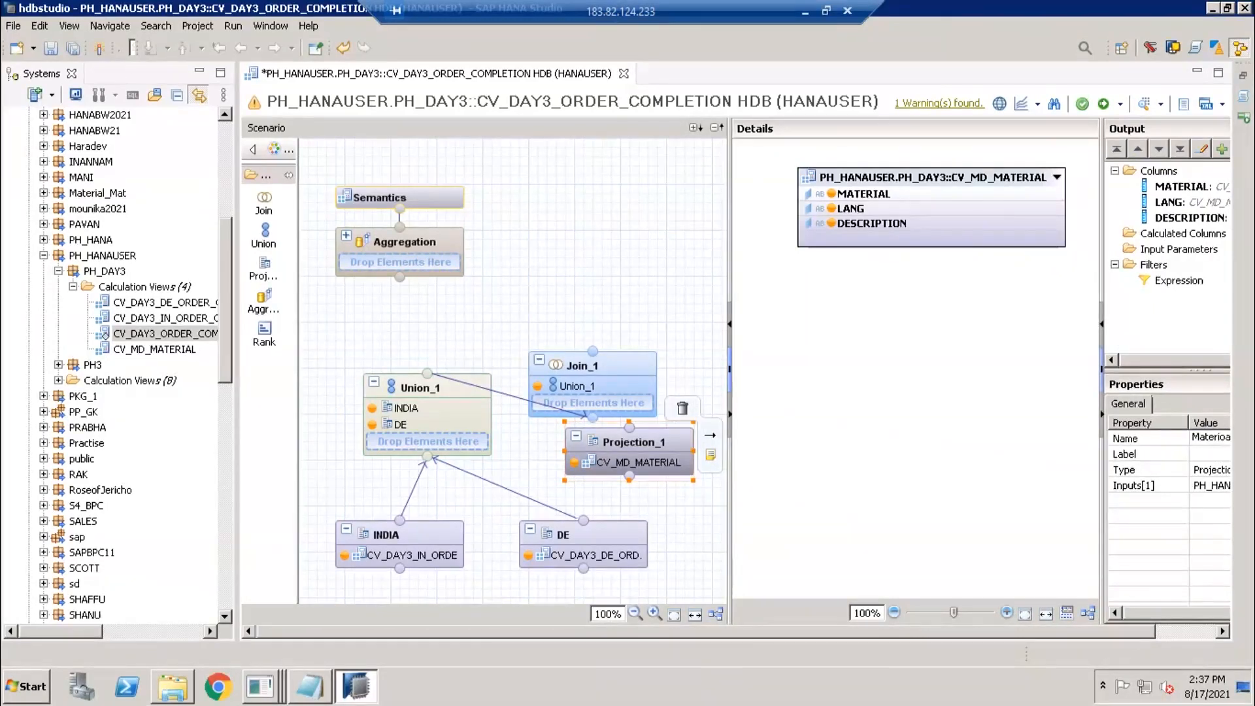
{"action": "key", "text": "Return"}
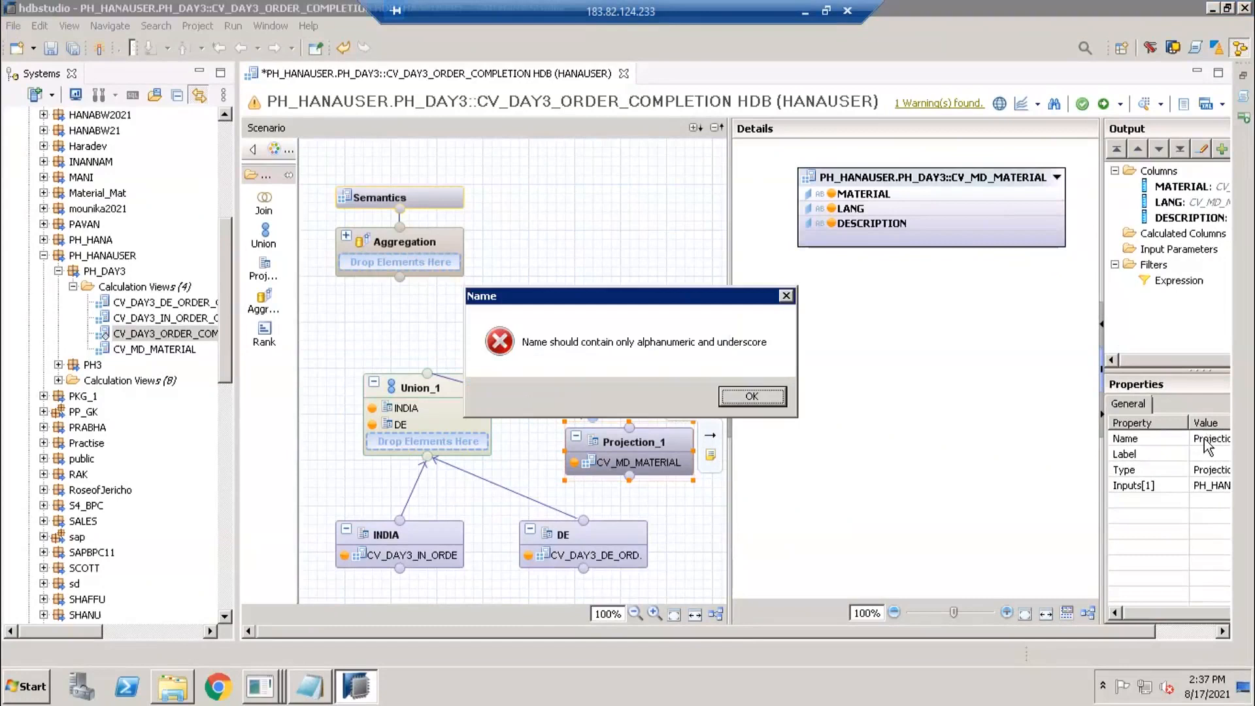
{"action": "key", "text": "Return"}
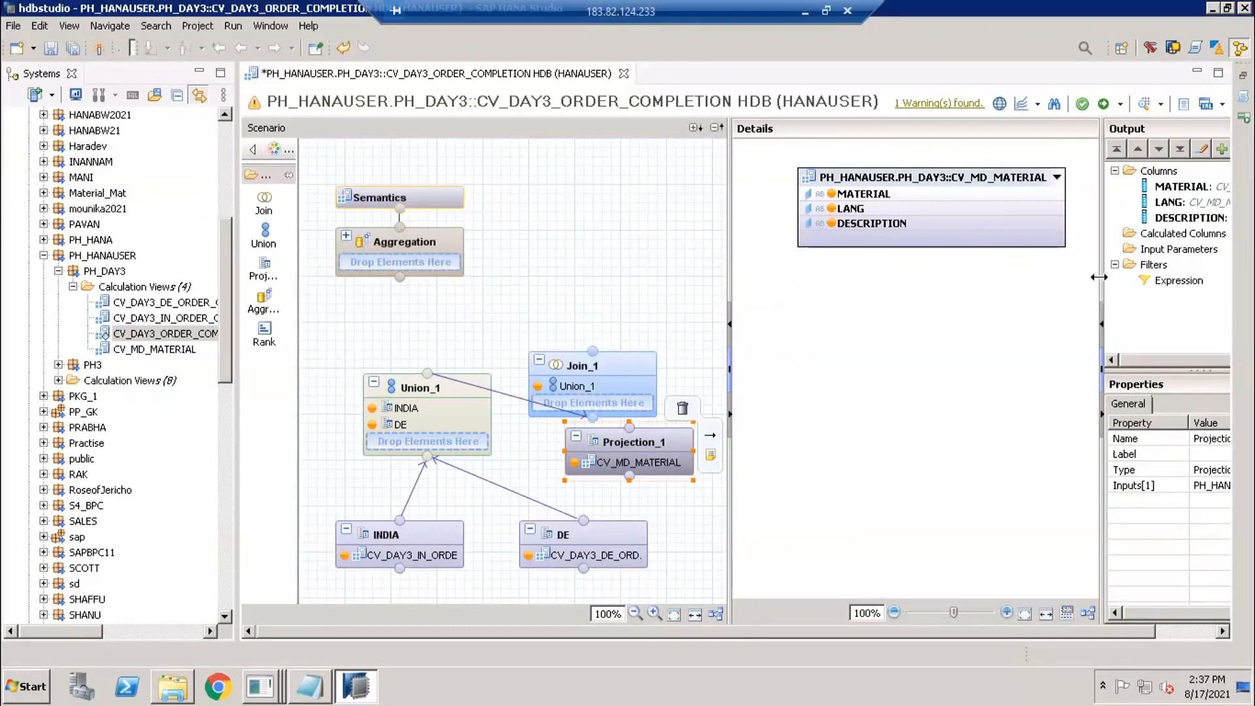
Rename the projection node containing CV_MD_MATERIAL to Material_MD.
{"action": "left_click_drag", "start_coordinate": [1101, 277], "coordinate": [999, 276]}
{"action": "left_click", "coordinate": [1124, 437]}
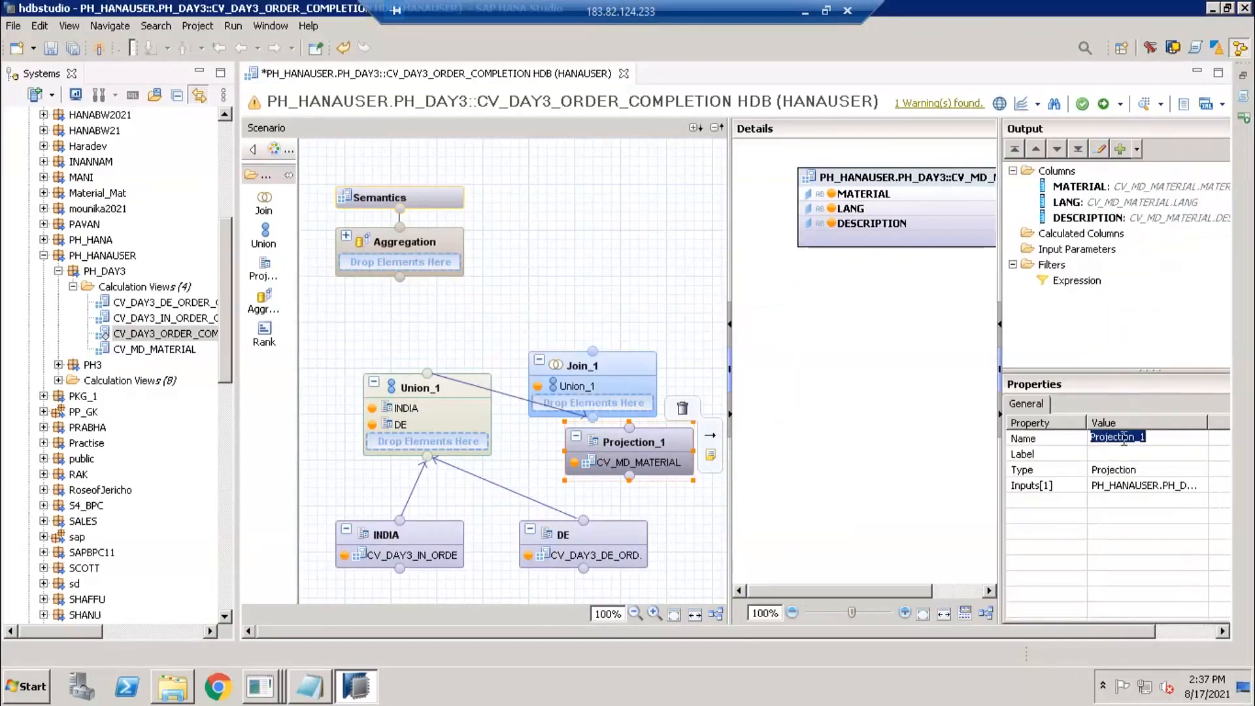
{"action": "type", "text": "M"}
{"action": "key", "text": "Return"}
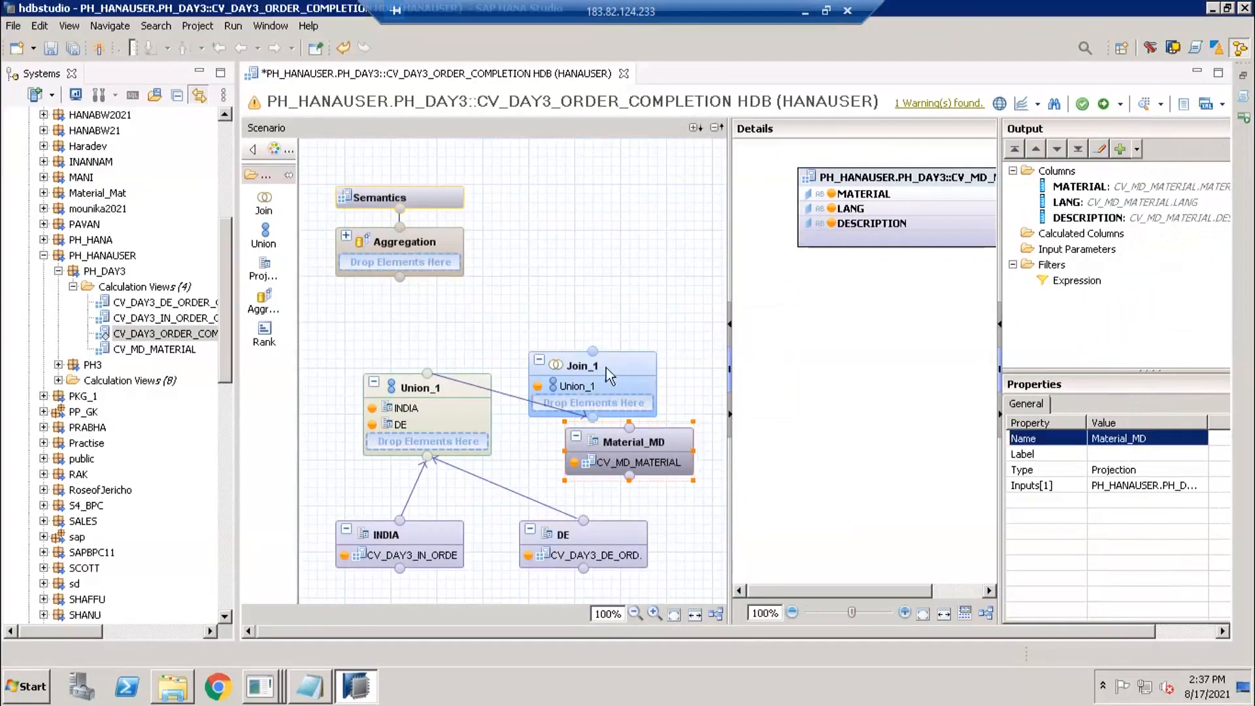
Move the join node up toward the aggregation and connect Material_MD to it as the second input.
{"action": "left_click", "coordinate": [606, 367]}
{"action": "left_click_drag", "start_coordinate": [588, 366], "coordinate": [533, 311]}
{"action": "mouse_move", "coordinate": [712, 444]}
{"action": "left_click_drag", "start_coordinate": [712, 438], "coordinate": [546, 313]}
{"action": "left_click", "coordinate": [546, 313]}
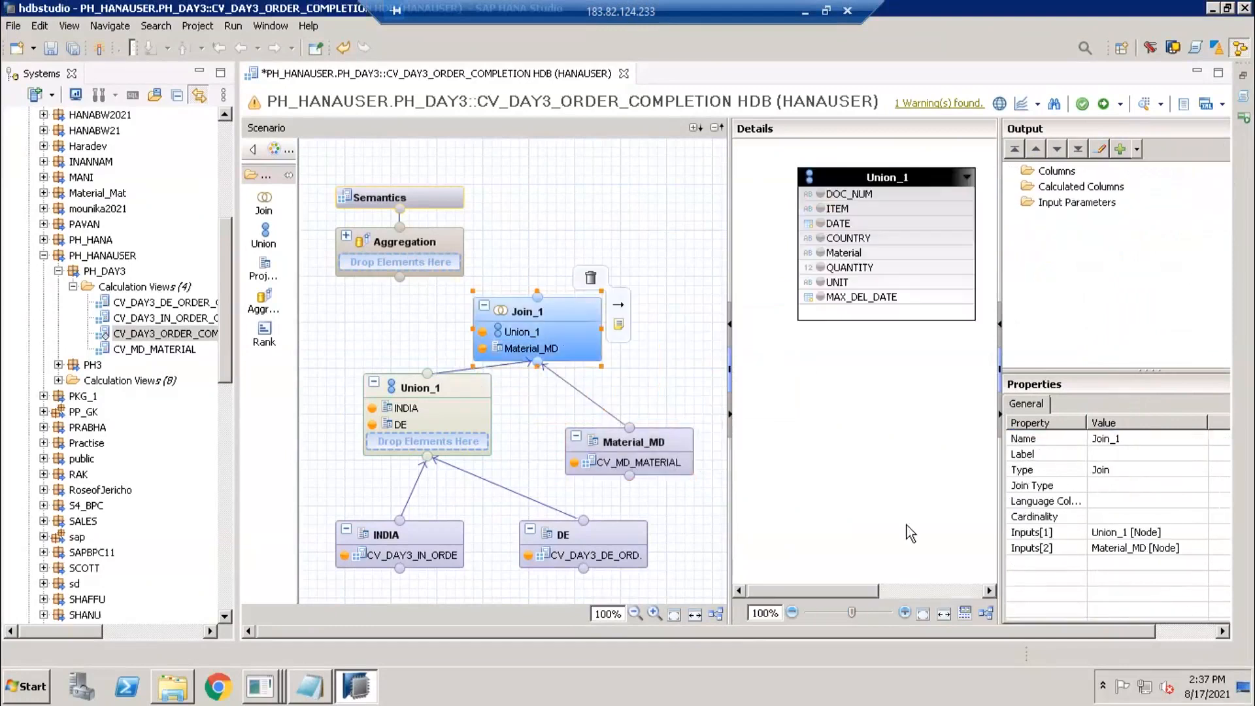
Output all Union_1 columns and DESCRIPTION from Material_MD in the join, and link Material to MATERIAL as the join condition.
{"action": "right_click", "coordinate": [853, 182]}
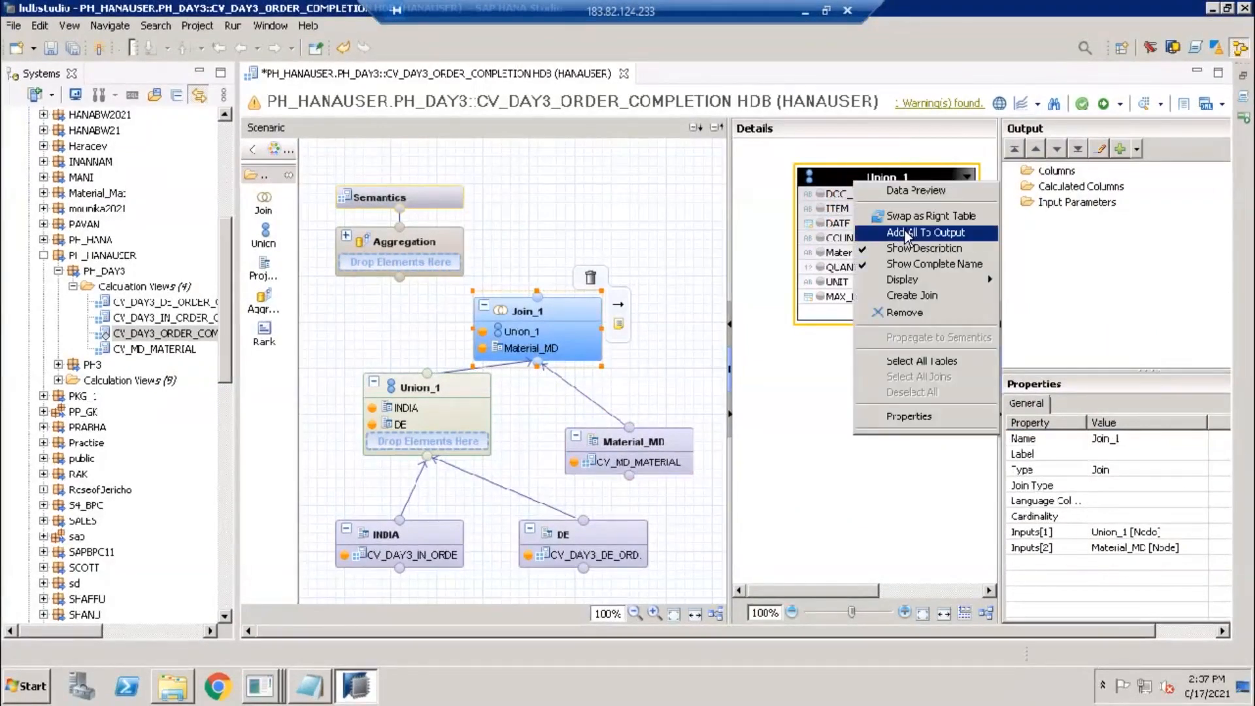
{"action": "left_click", "coordinate": [908, 234]}
{"action": "left_click_drag", "start_coordinate": [817, 593], "coordinate": [916, 582]}
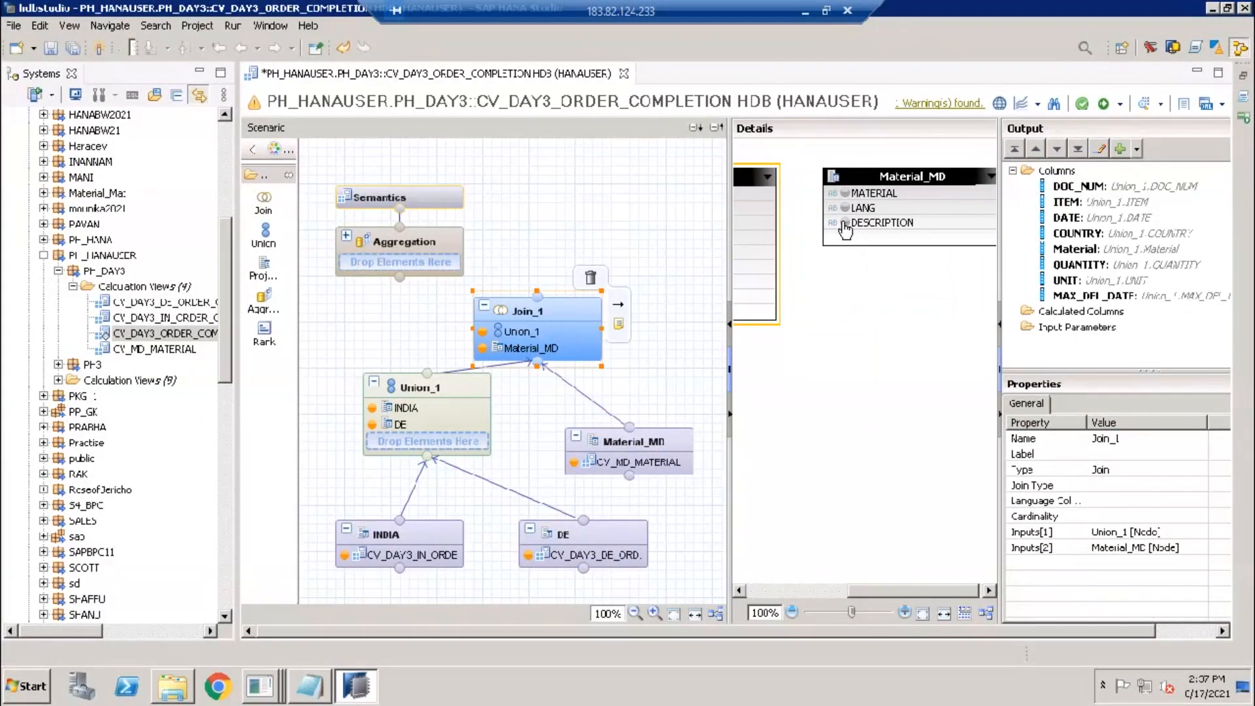
{"action": "left_click", "coordinate": [844, 223]}
{"action": "left_click_drag", "start_coordinate": [892, 592], "coordinate": [842, 562]}
{"action": "left_click_drag", "start_coordinate": [875, 253], "coordinate": [946, 195]}
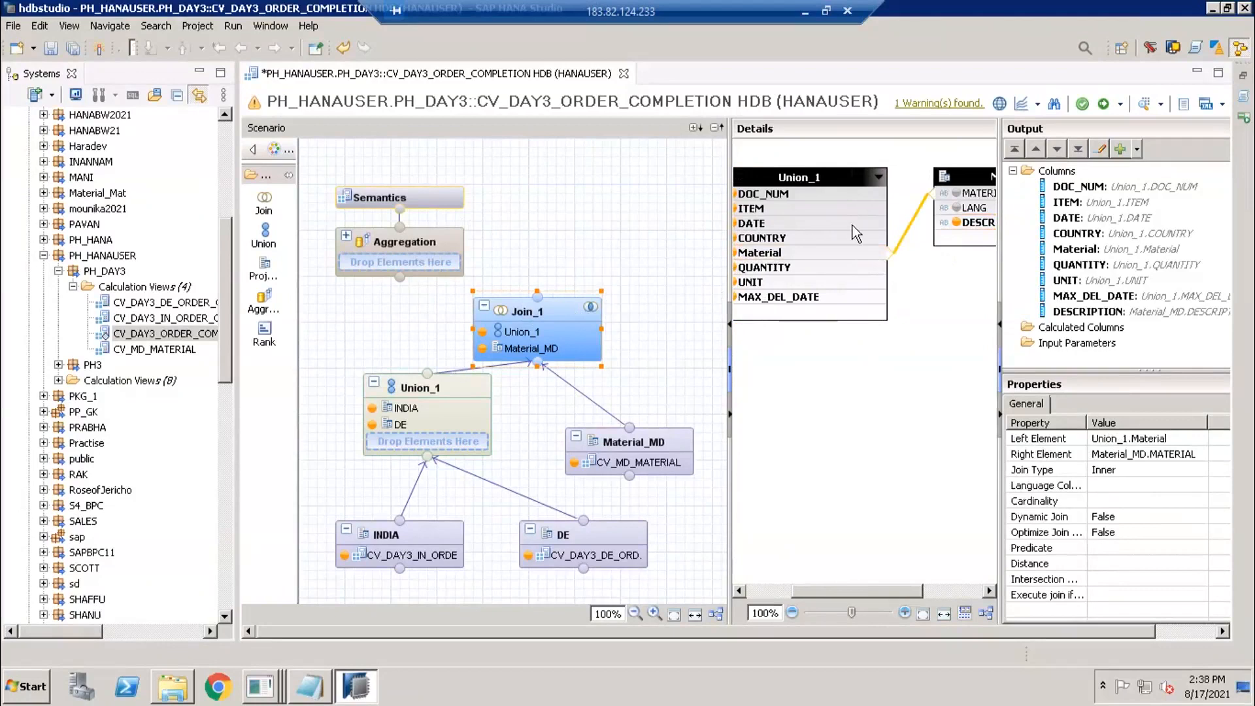
Connect Join_1 to the Aggregation node and add all of its columns to the aggregation's output.
{"action": "mouse_move", "coordinate": [622, 310]}
{"action": "left_click_drag", "start_coordinate": [620, 307], "coordinate": [411, 250]}
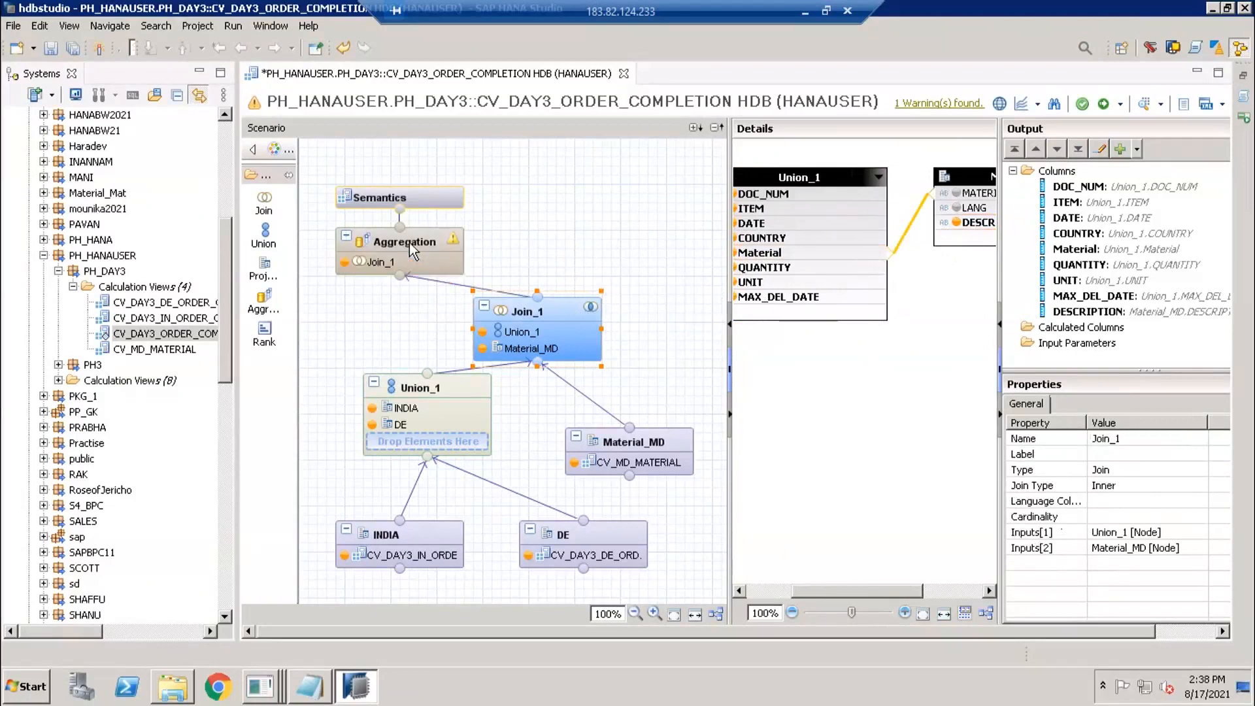
{"action": "left_click", "coordinate": [411, 250]}
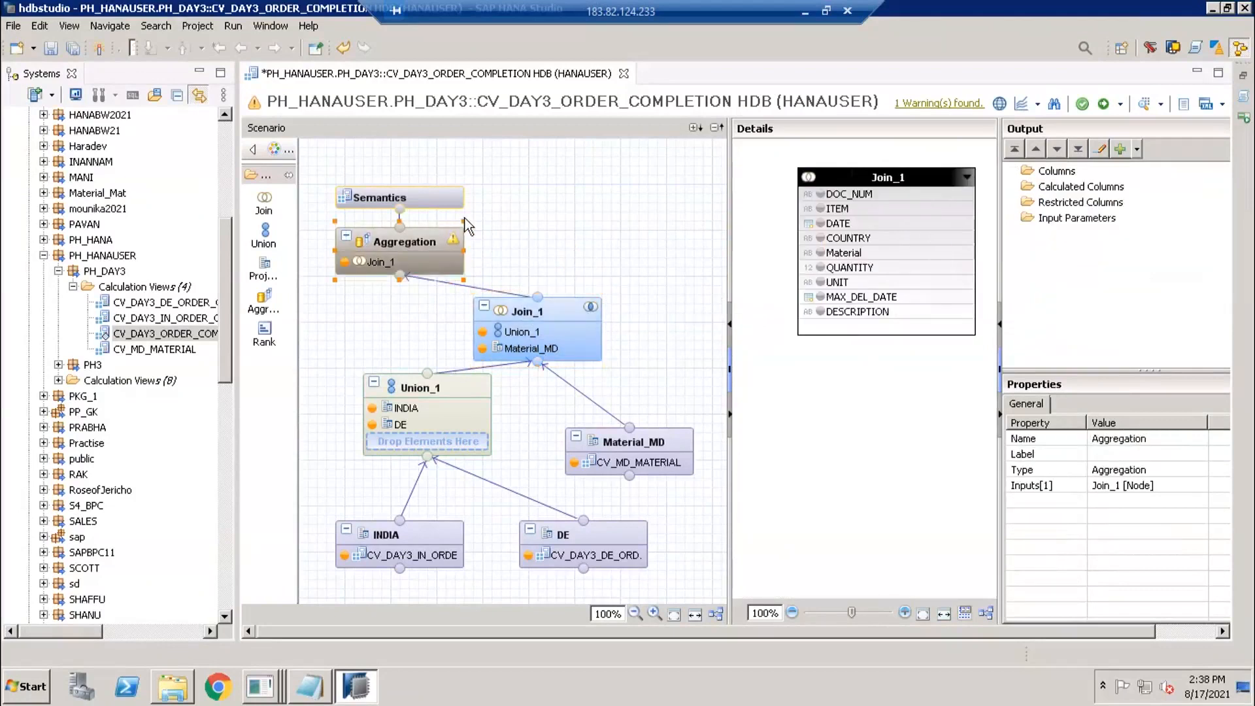
{"action": "right_click", "coordinate": [865, 171]}
{"action": "left_click", "coordinate": [915, 224]}
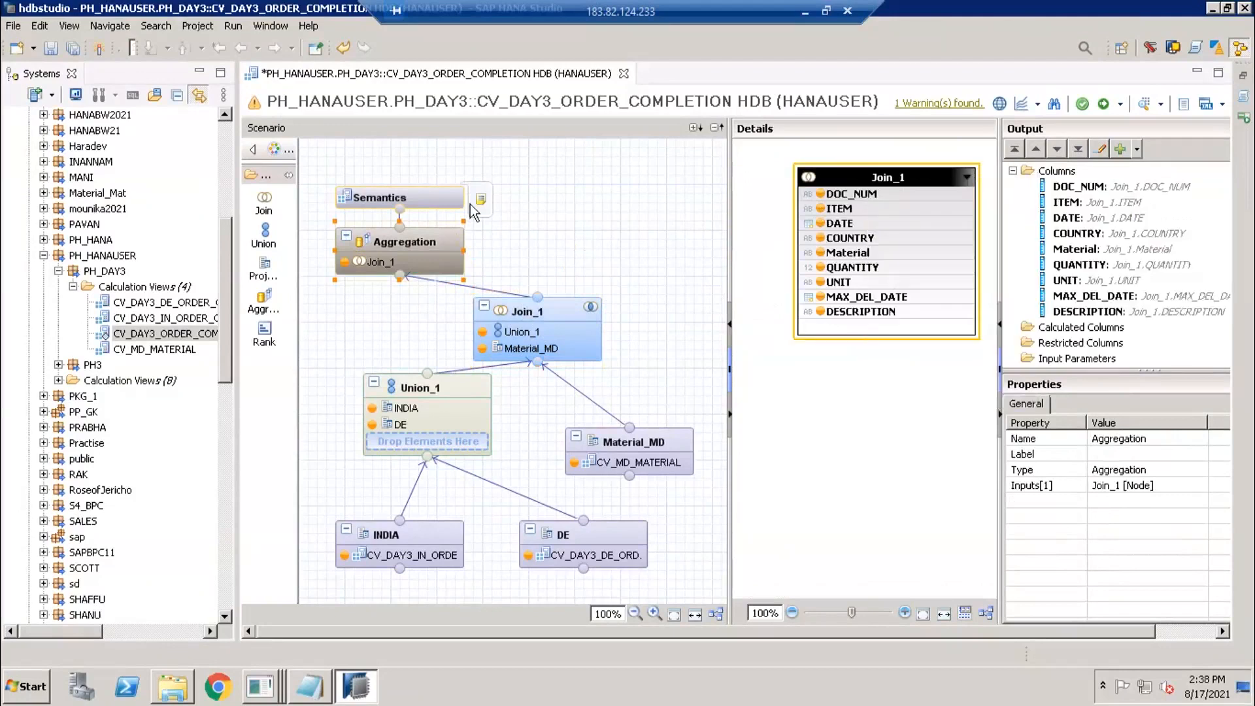
Auto-assign attribute and measure types to the Semantics columns, and auto-arrange the nodes in the scenario diagram.
{"action": "left_click", "coordinate": [450, 199]}
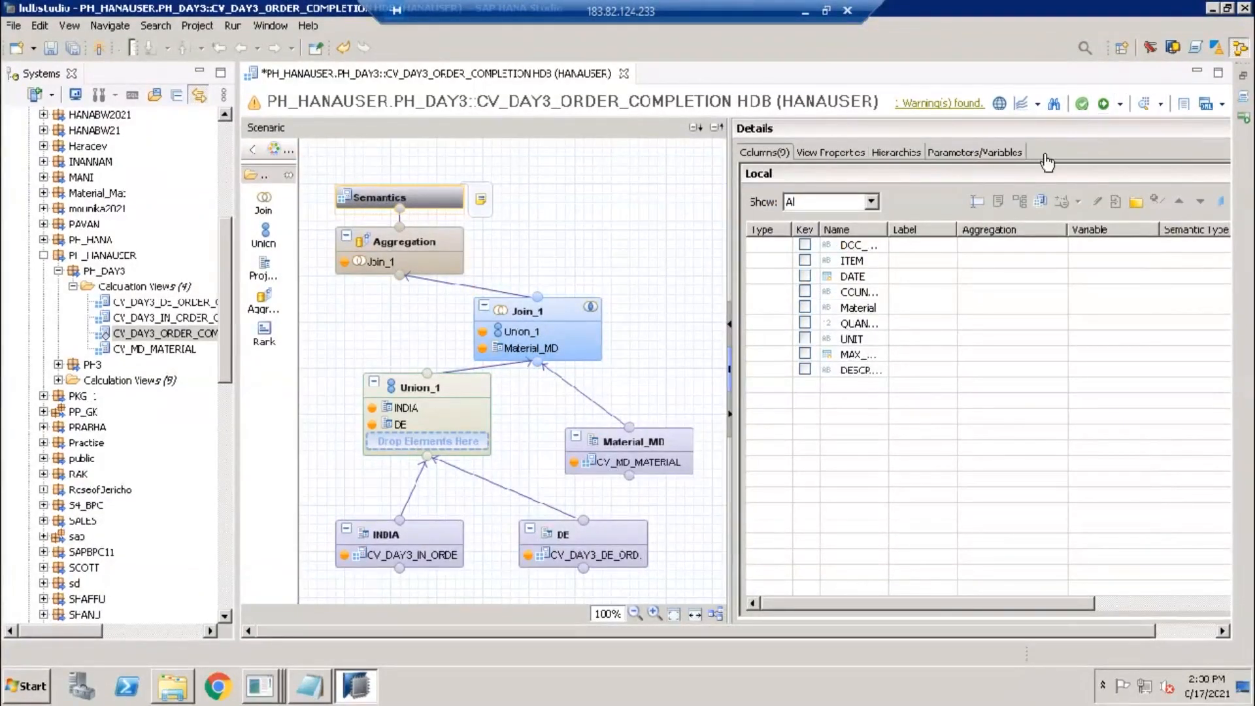
{"action": "left_click_drag", "start_coordinate": [731, 258], "coordinate": [646, 267]}
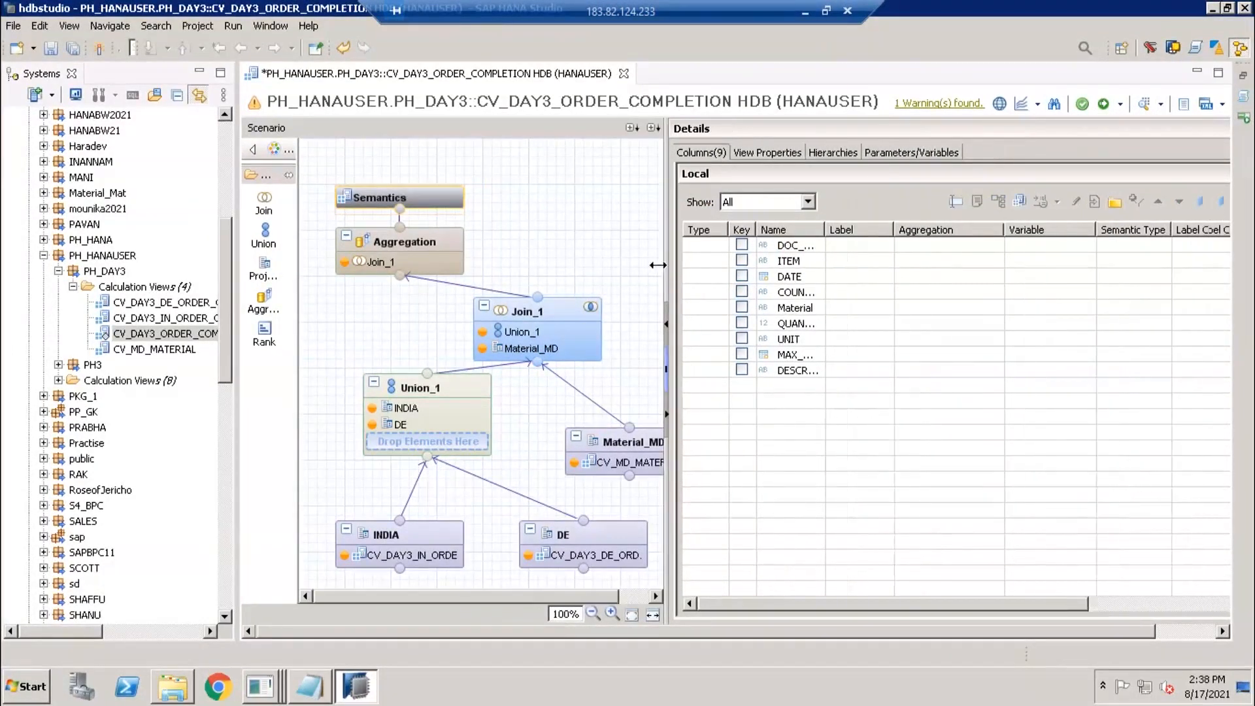
{"action": "left_click_drag", "start_coordinate": [1084, 633], "coordinate": [1170, 636]}
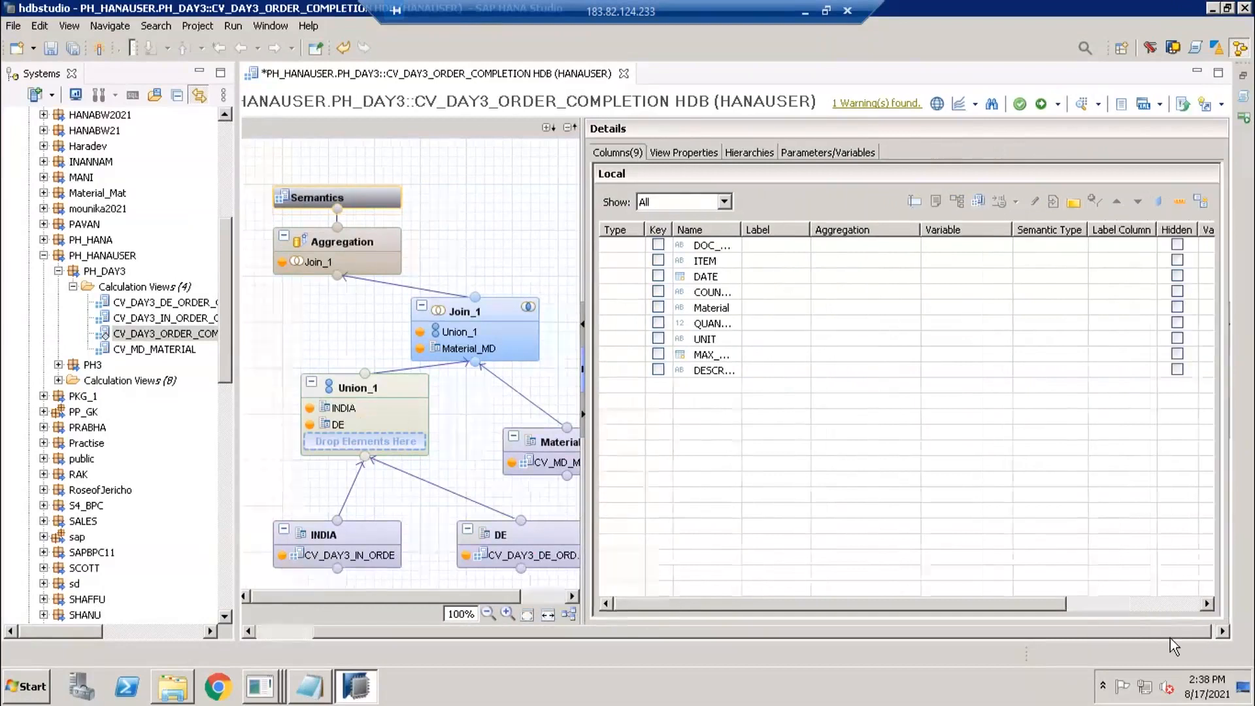
{"action": "left_click", "coordinate": [1198, 202]}
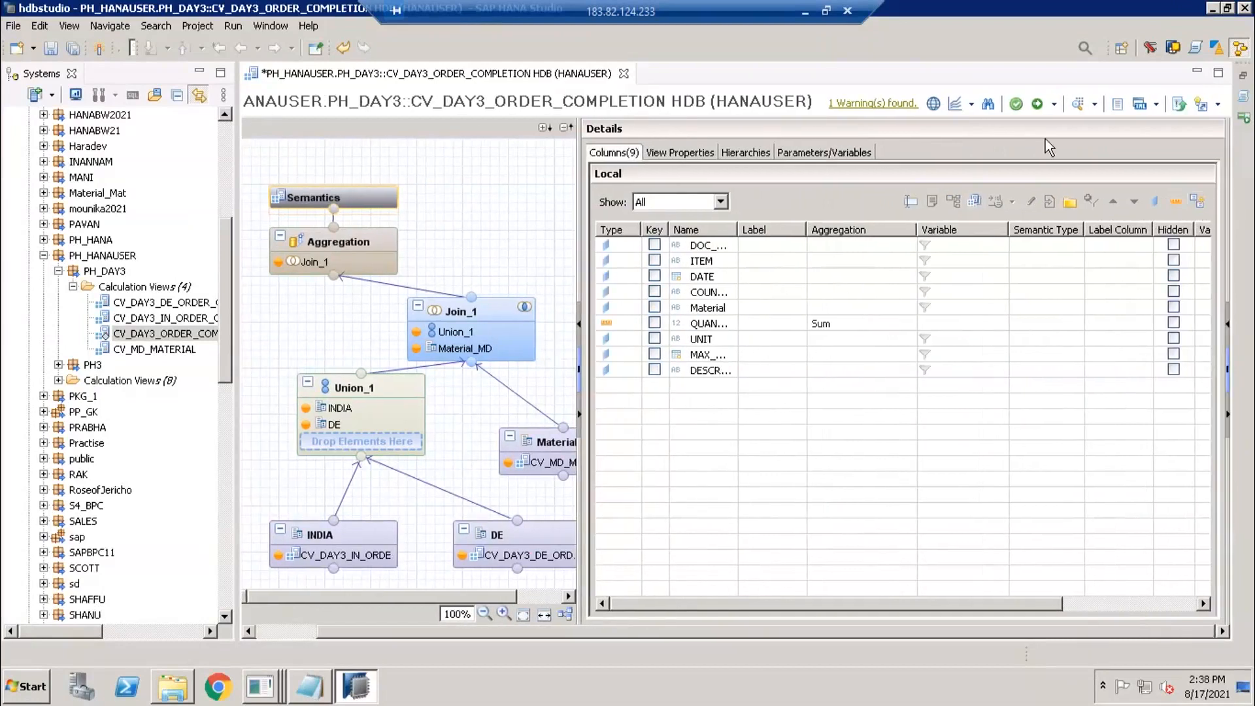
{"action": "left_click", "coordinate": [566, 614]}
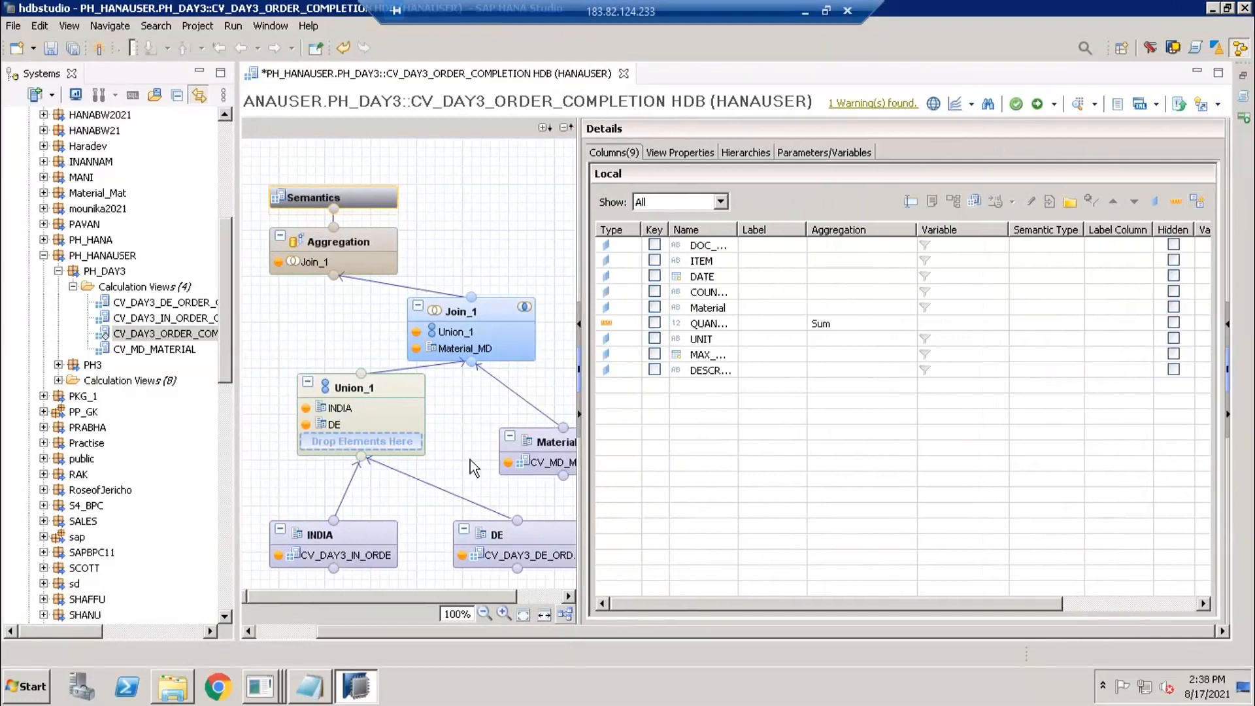
Save and activate the calculation view, set its Apply Privileges option to blank, and activate it again.
{"action": "left_click", "coordinate": [1037, 103]}
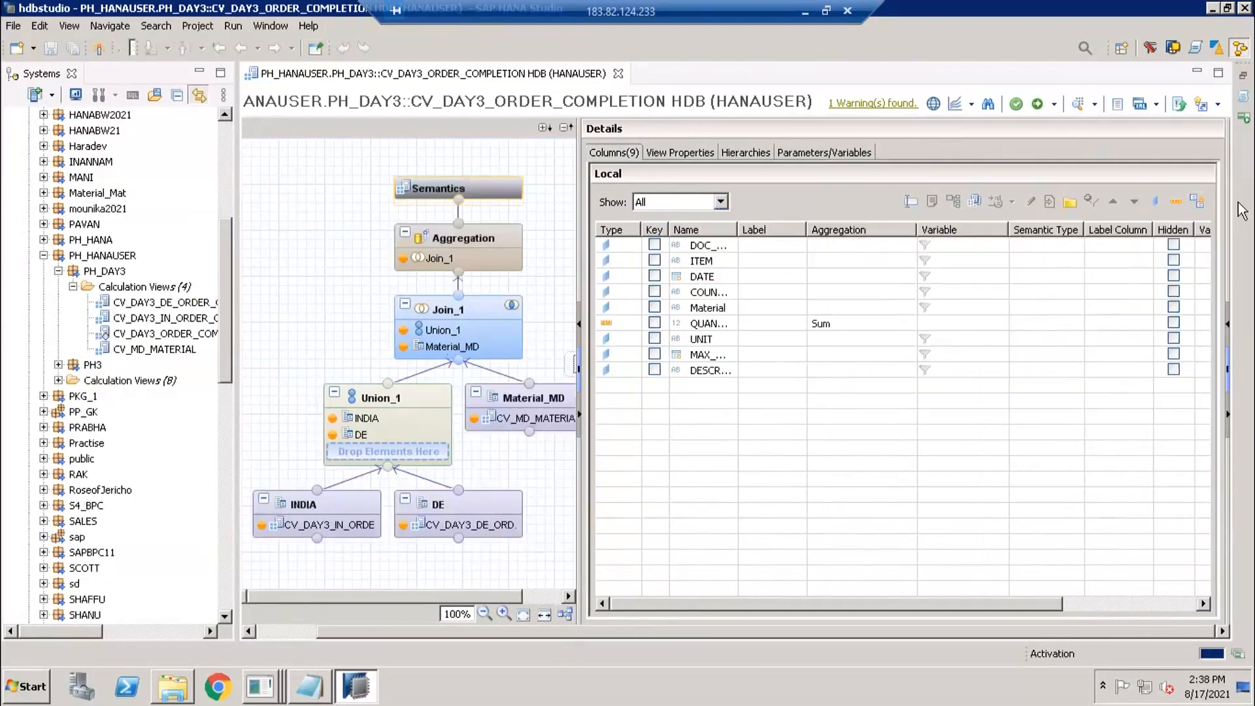
{"action": "left_click", "coordinate": [689, 154]}
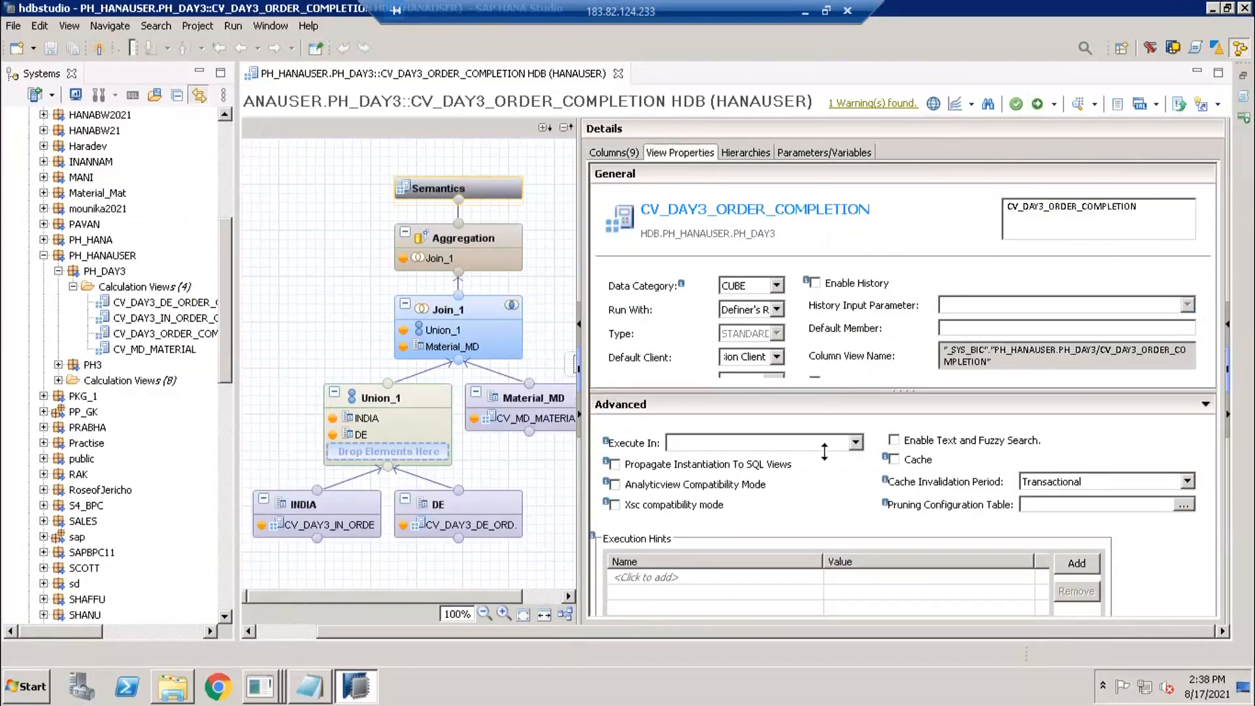
{"action": "left_click_drag", "start_coordinate": [825, 450], "coordinate": [821, 458]}
{"action": "left_click", "coordinate": [777, 429]}
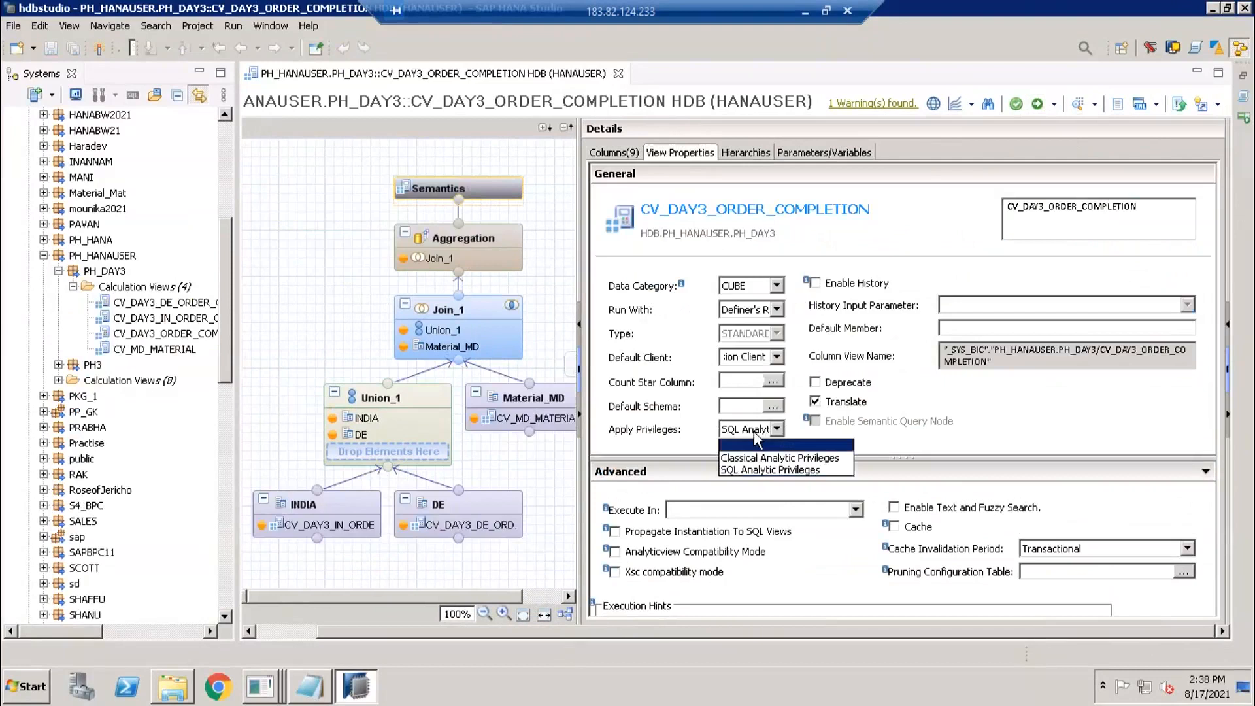
{"action": "left_click", "coordinate": [745, 438]}
{"action": "left_click", "coordinate": [1037, 103]}
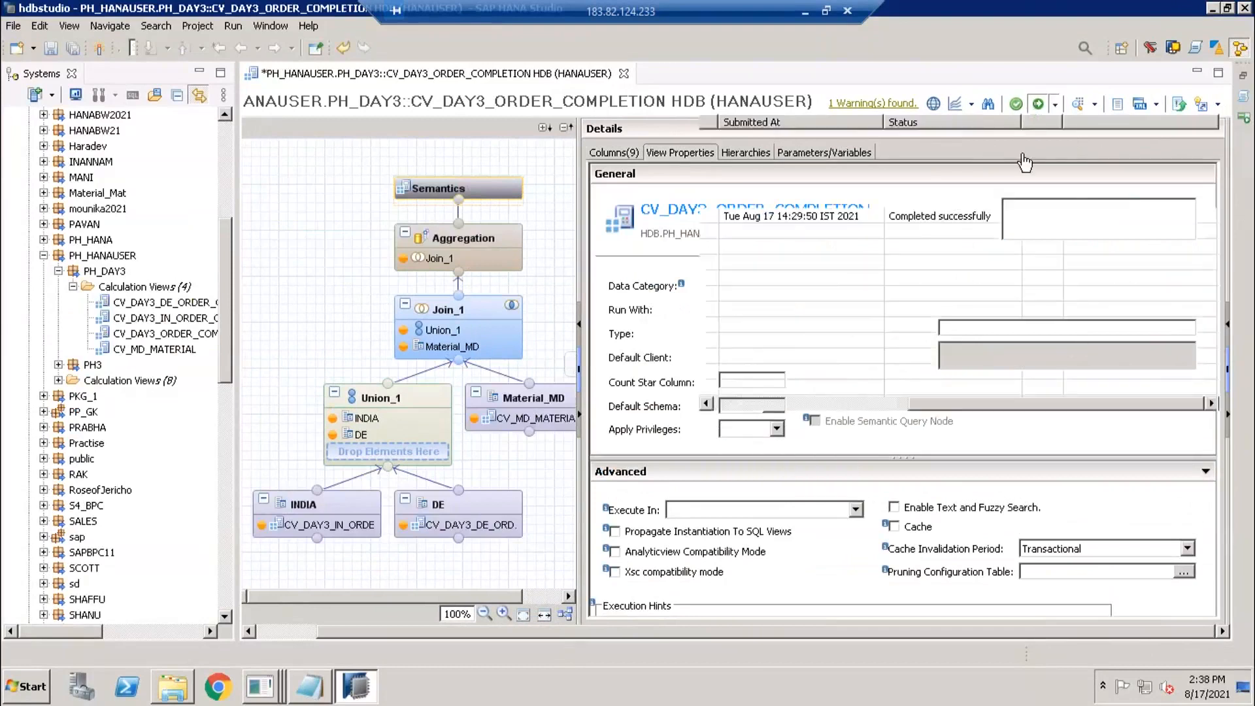
Preview the raw data of CV_DAY3_ORDER_COMPLETION and return to the view editor.
{"action": "left_click", "coordinate": [620, 153]}
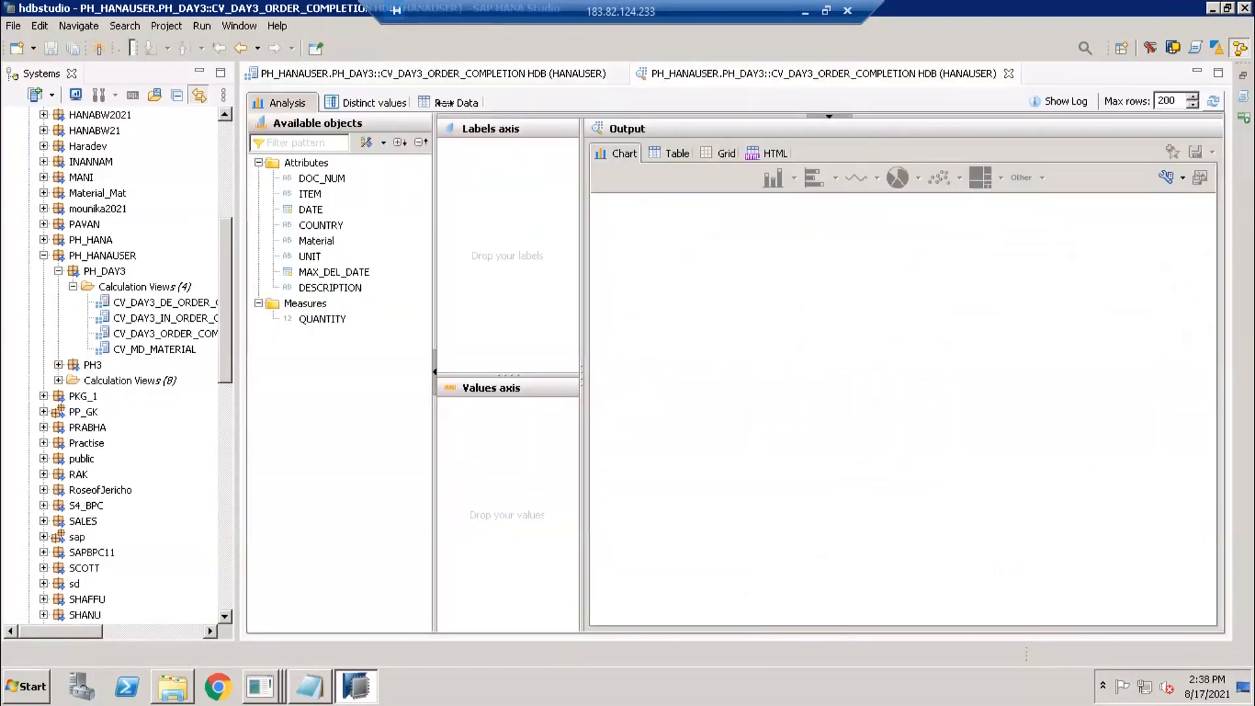
{"action": "left_click", "coordinate": [445, 103]}
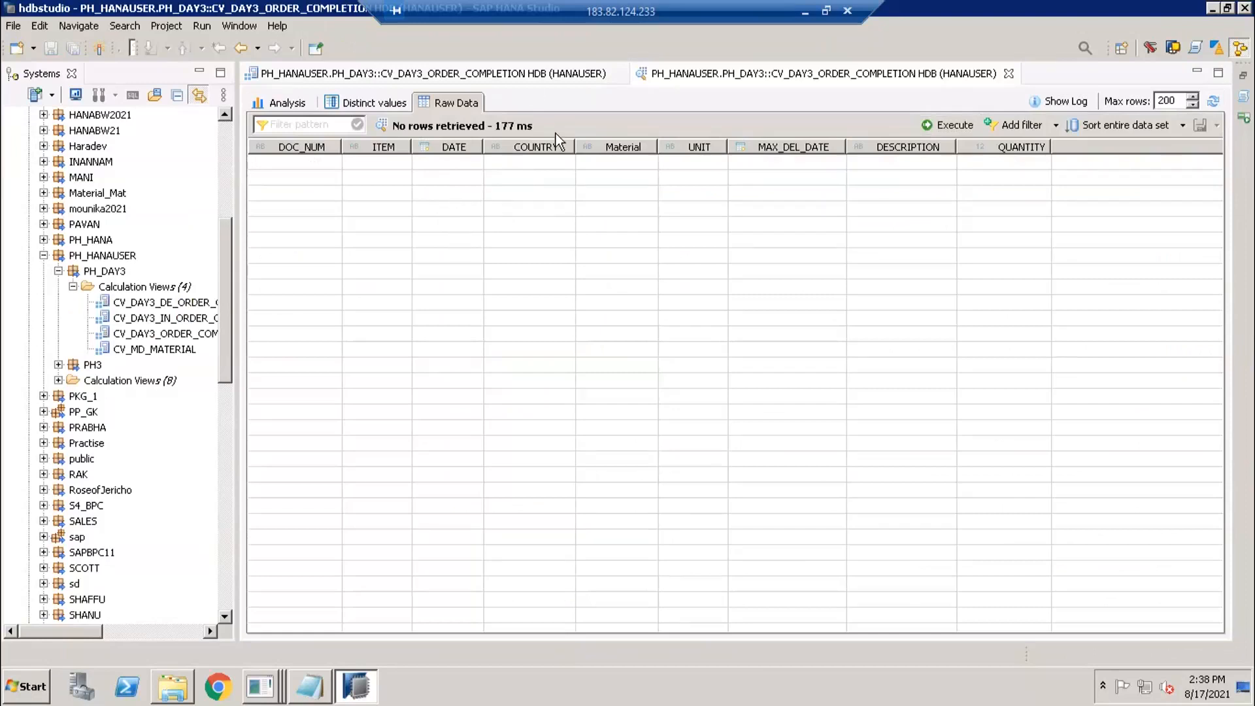
{"action": "left_click", "coordinate": [421, 74]}
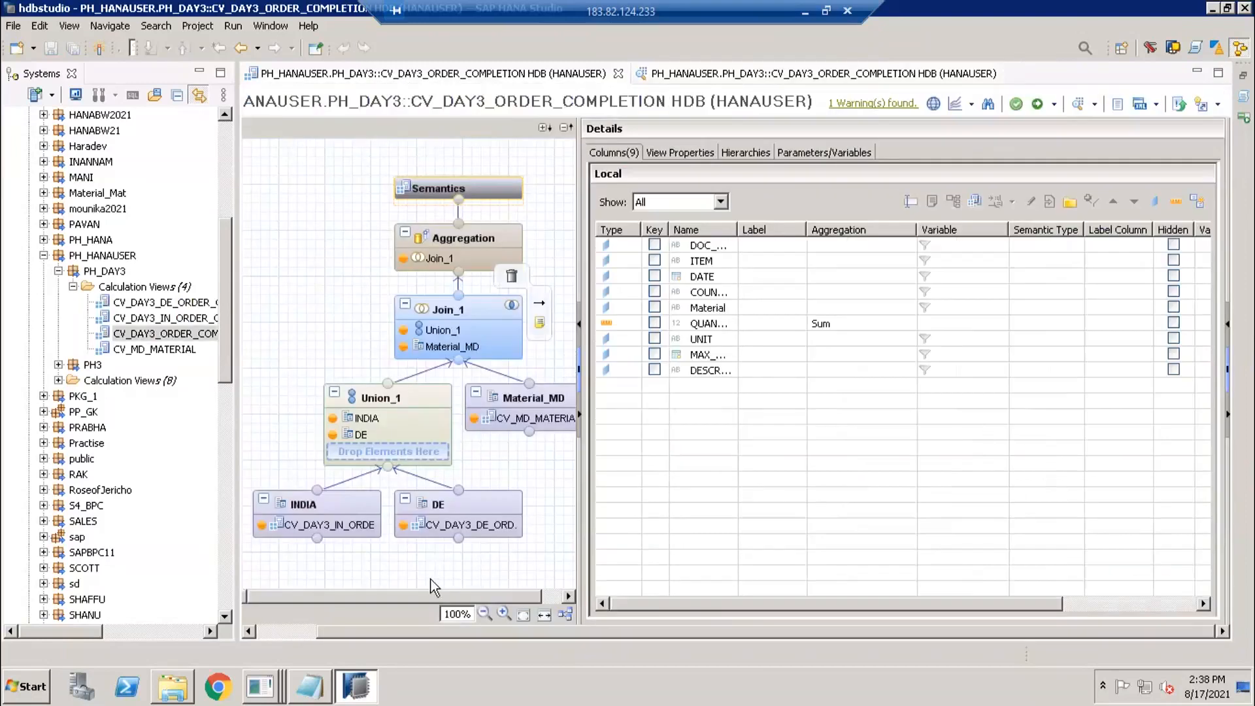
Check the DE, Material_MD and Union_1 nodes, preview the raw data of Union_1, and close the open data previews.
{"action": "left_click_drag", "start_coordinate": [437, 596], "coordinate": [479, 596]}
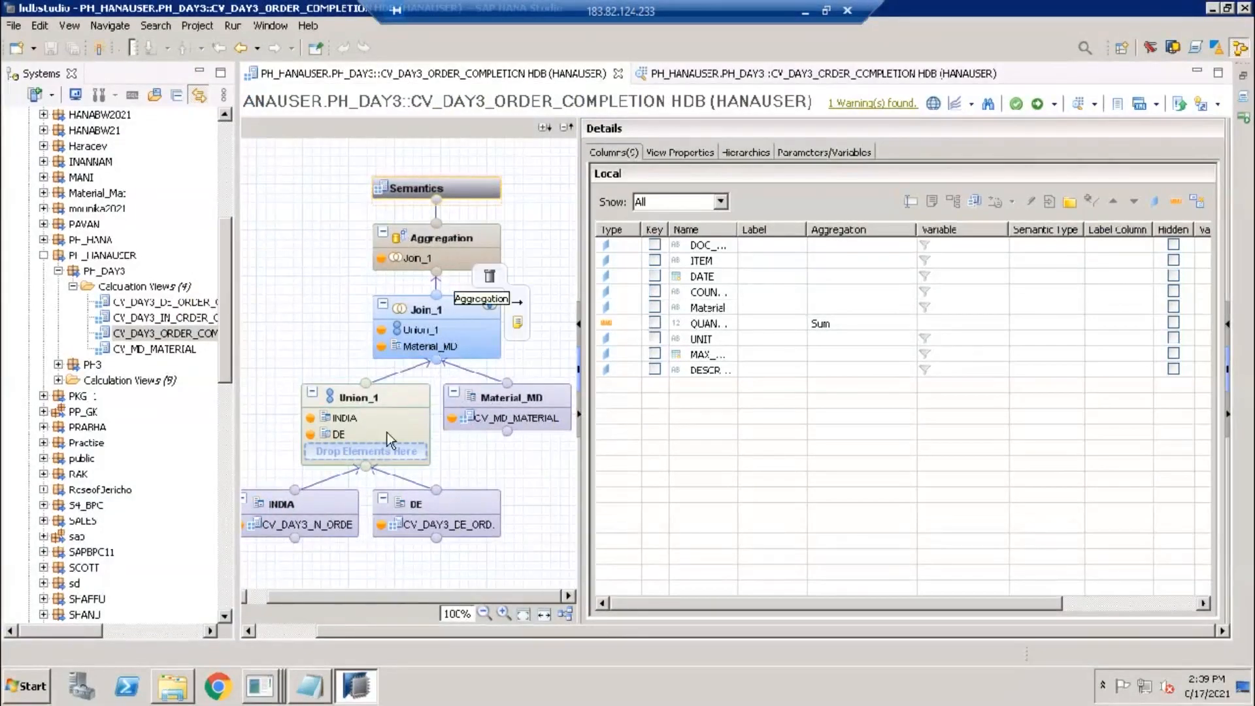
{"action": "left_click", "coordinate": [311, 502]}
{"action": "left_click", "coordinate": [423, 507]}
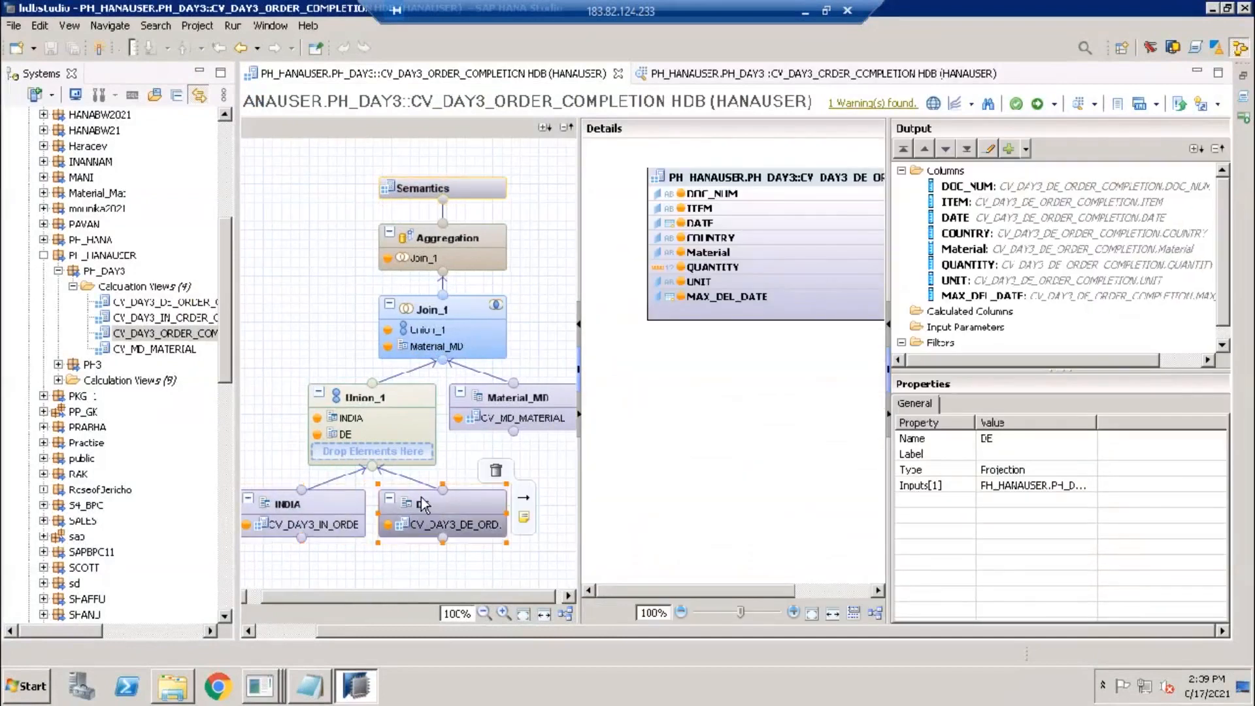
{"action": "left_click", "coordinate": [523, 406]}
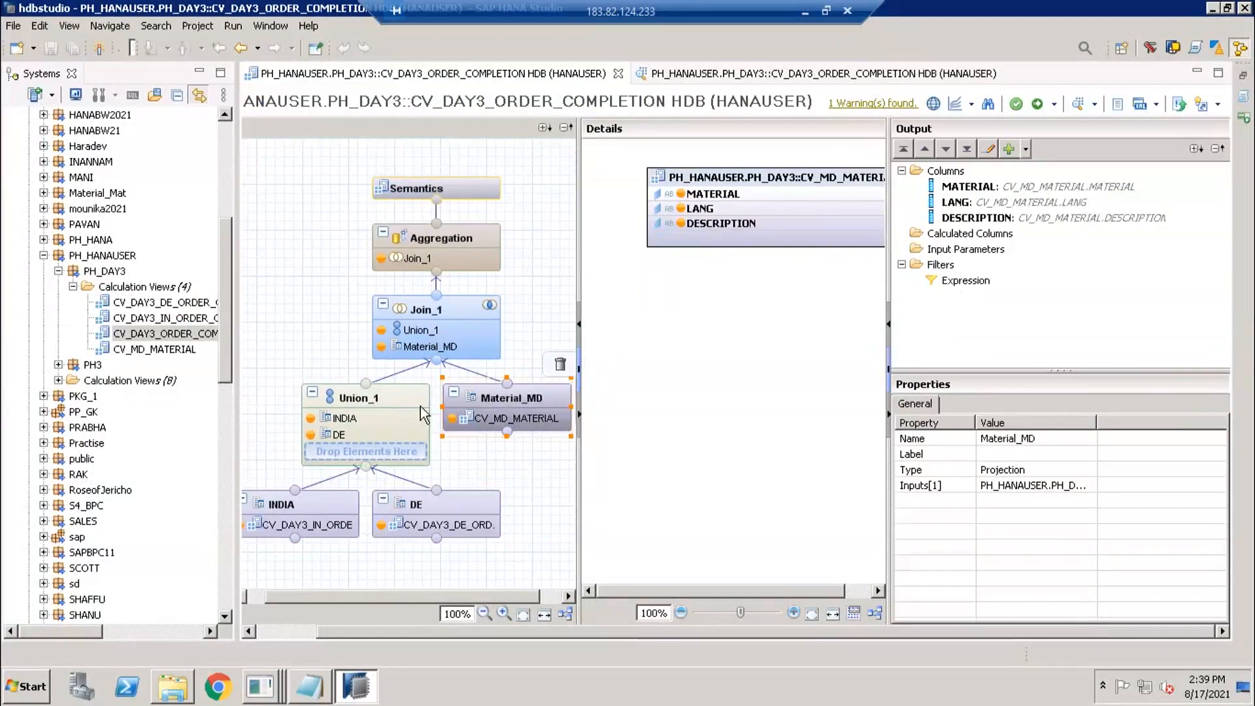
{"action": "left_click", "coordinate": [368, 404]}
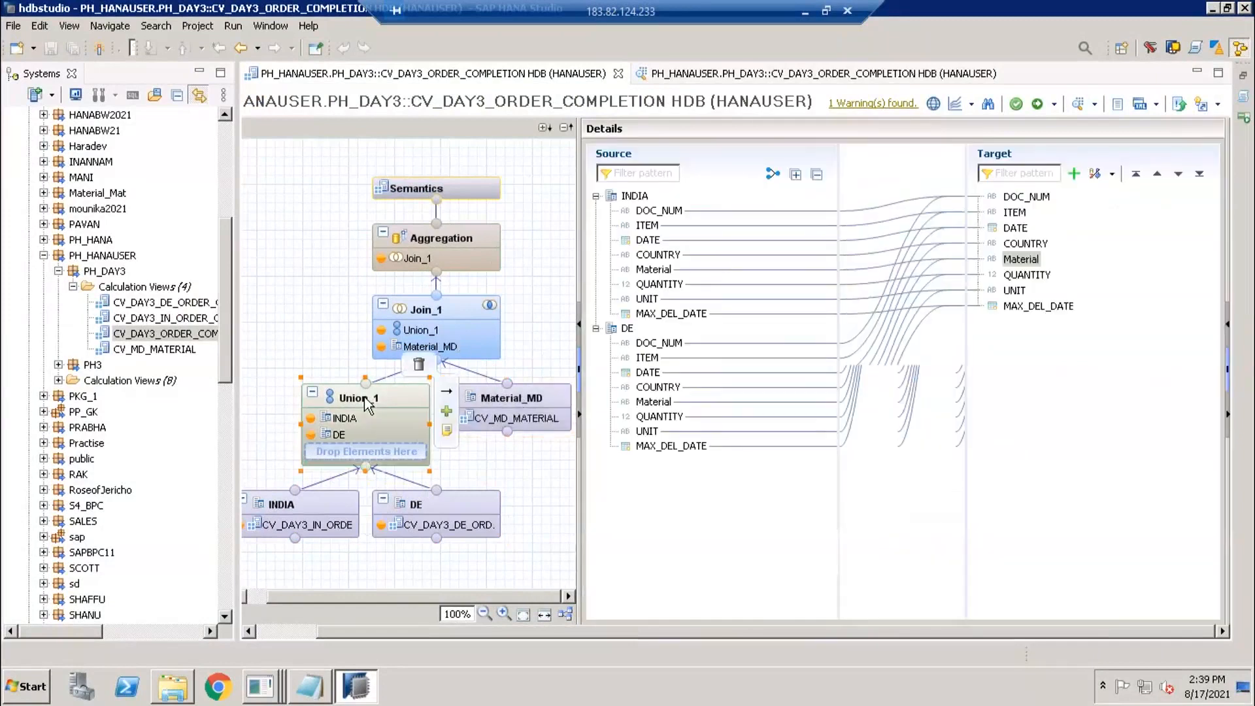
{"action": "right_click", "coordinate": [366, 400]}
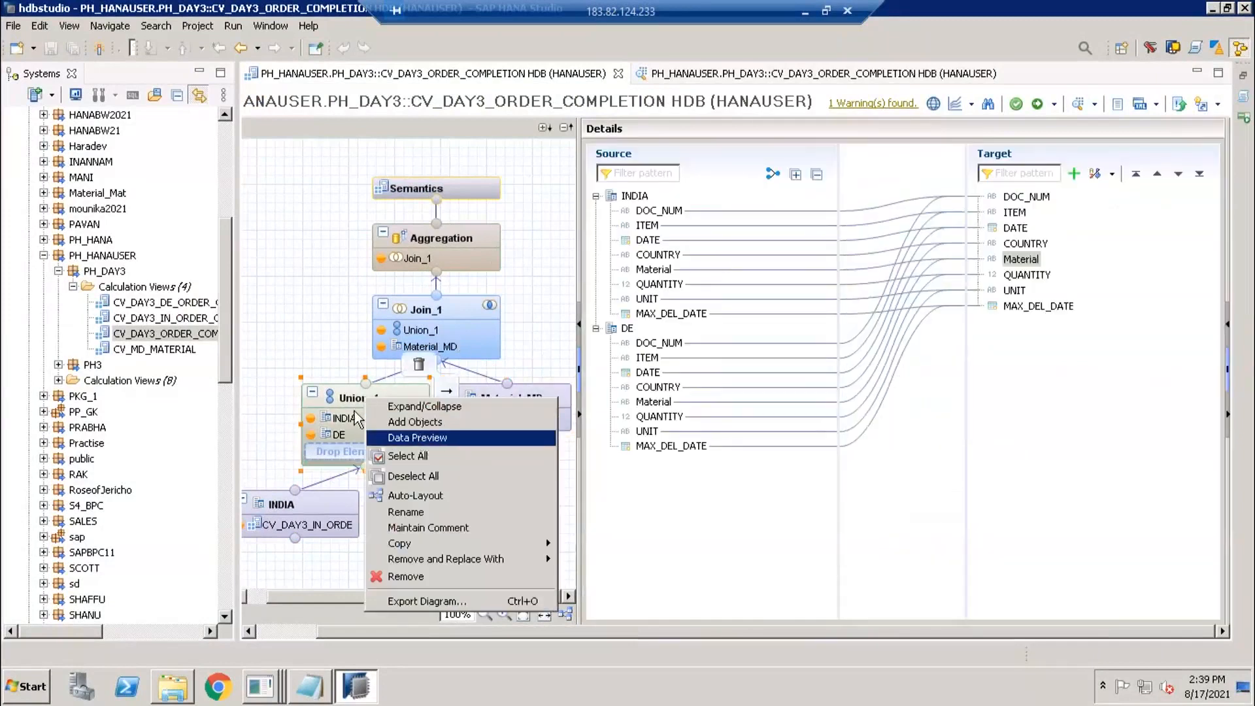
{"action": "left_click", "coordinate": [415, 437]}
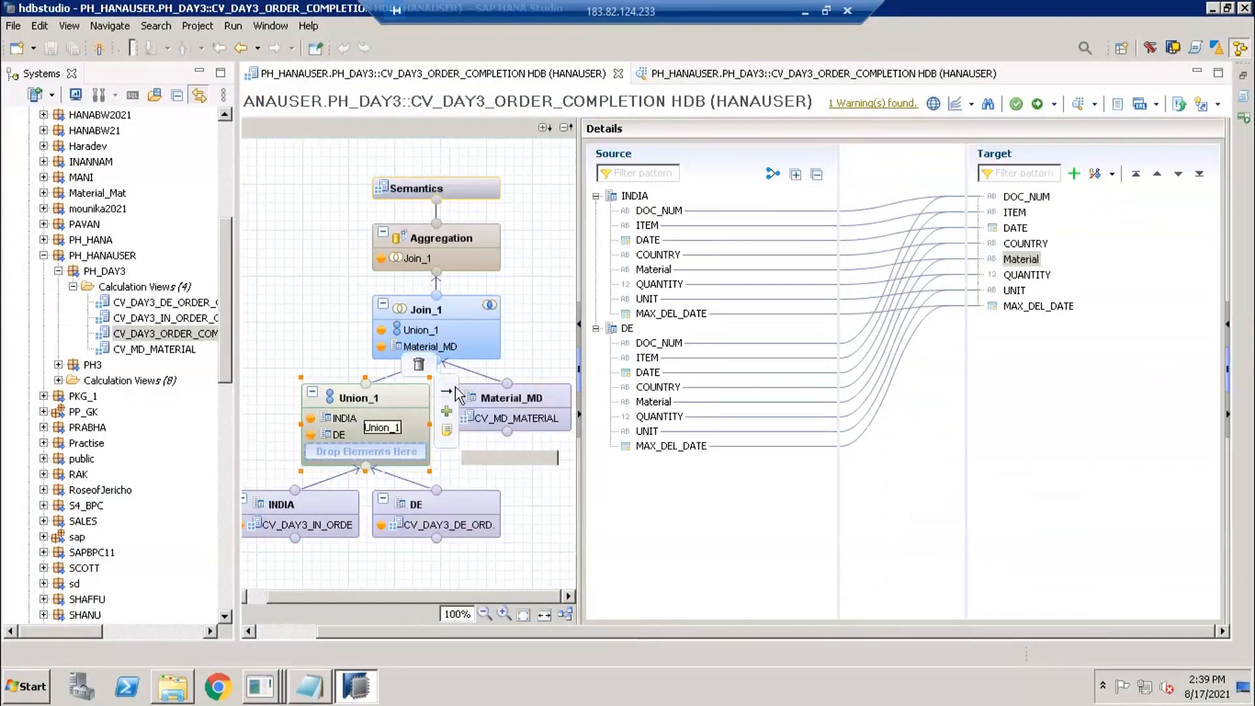
{"action": "left_click", "coordinate": [453, 104]}
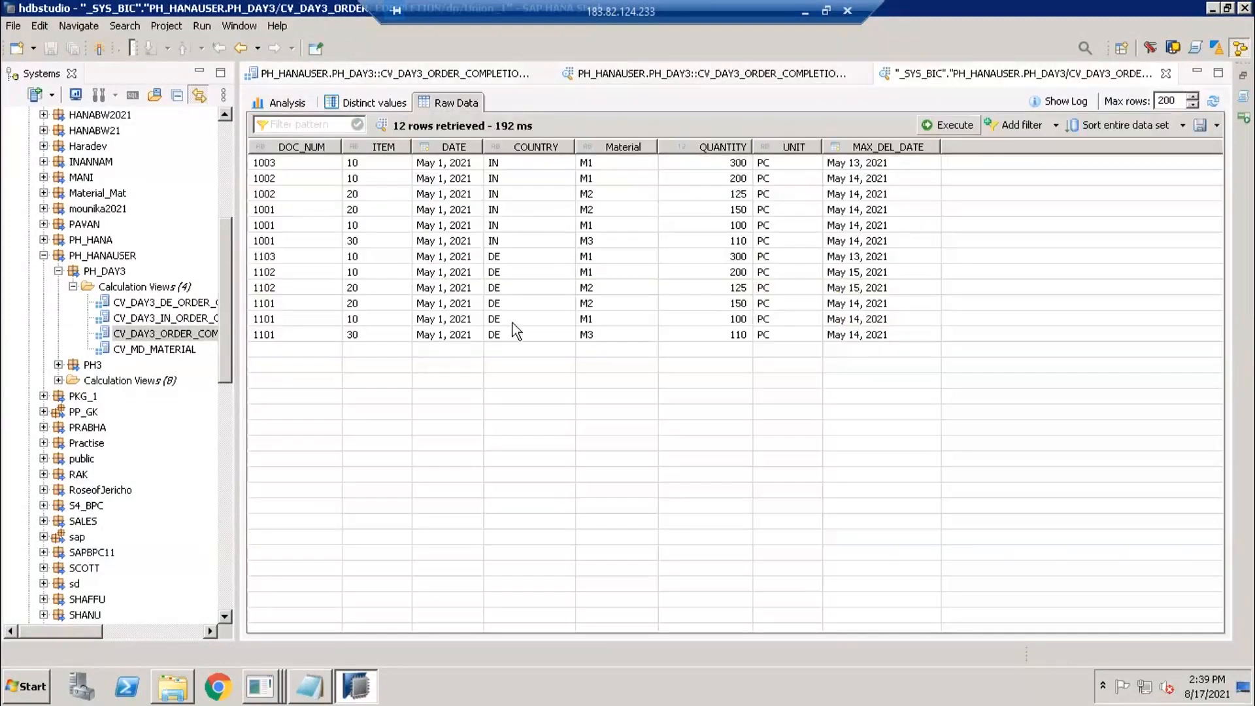
{"action": "left_click", "coordinate": [1167, 73]}
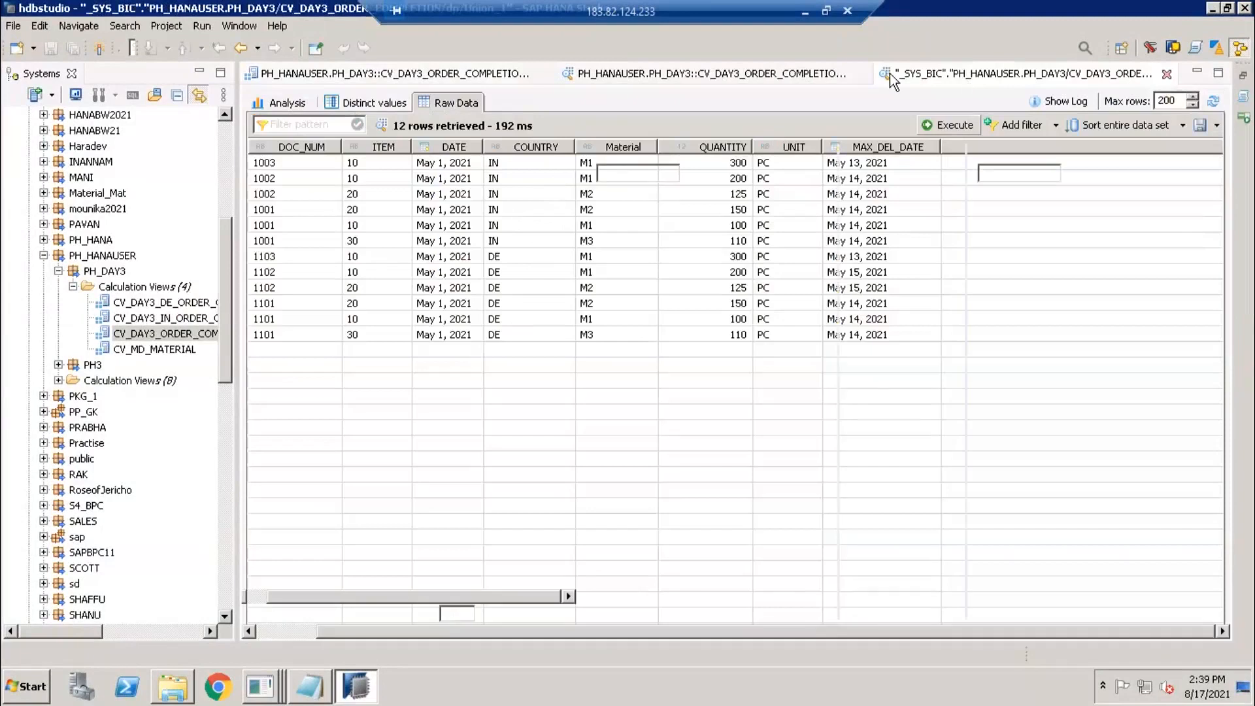
{"action": "left_click", "coordinate": [1008, 73]}
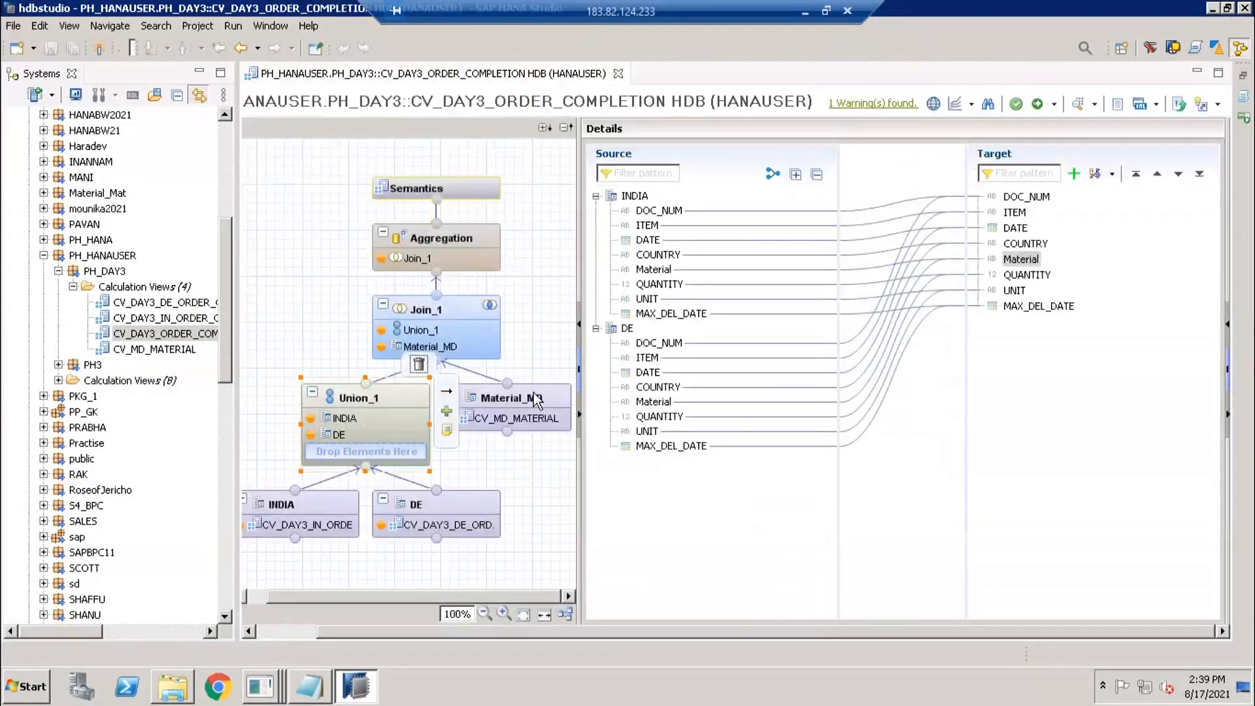
Preview the raw data of the Material_MD projection, close the preview, and select the node again.
{"action": "right_click", "coordinate": [543, 410]}
{"action": "left_click", "coordinate": [563, 419]}
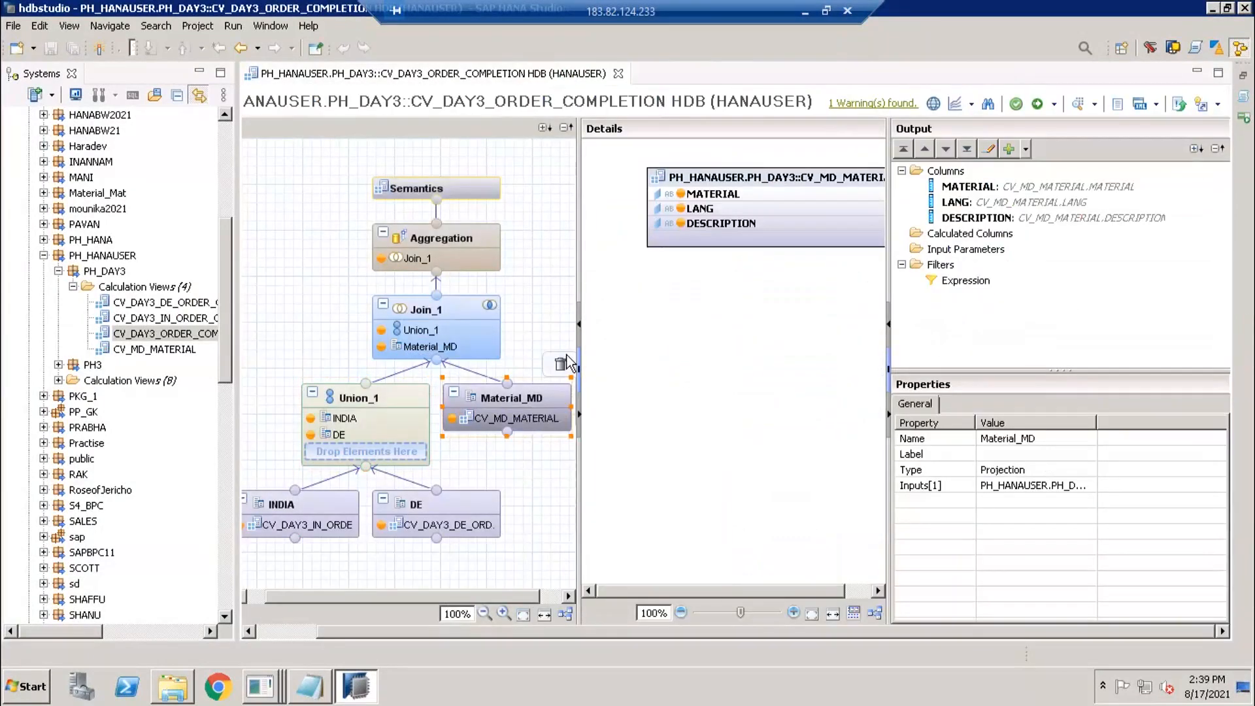
{"action": "left_click", "coordinate": [474, 103]}
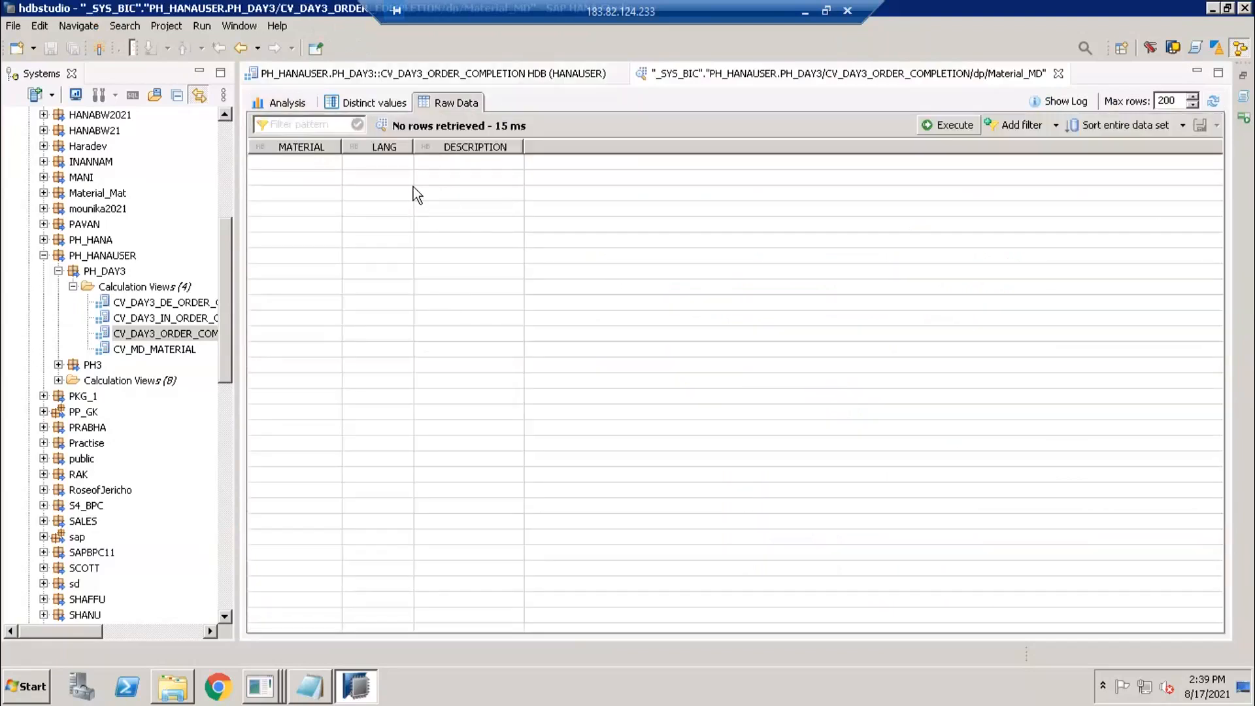
{"action": "left_click", "coordinate": [1058, 74]}
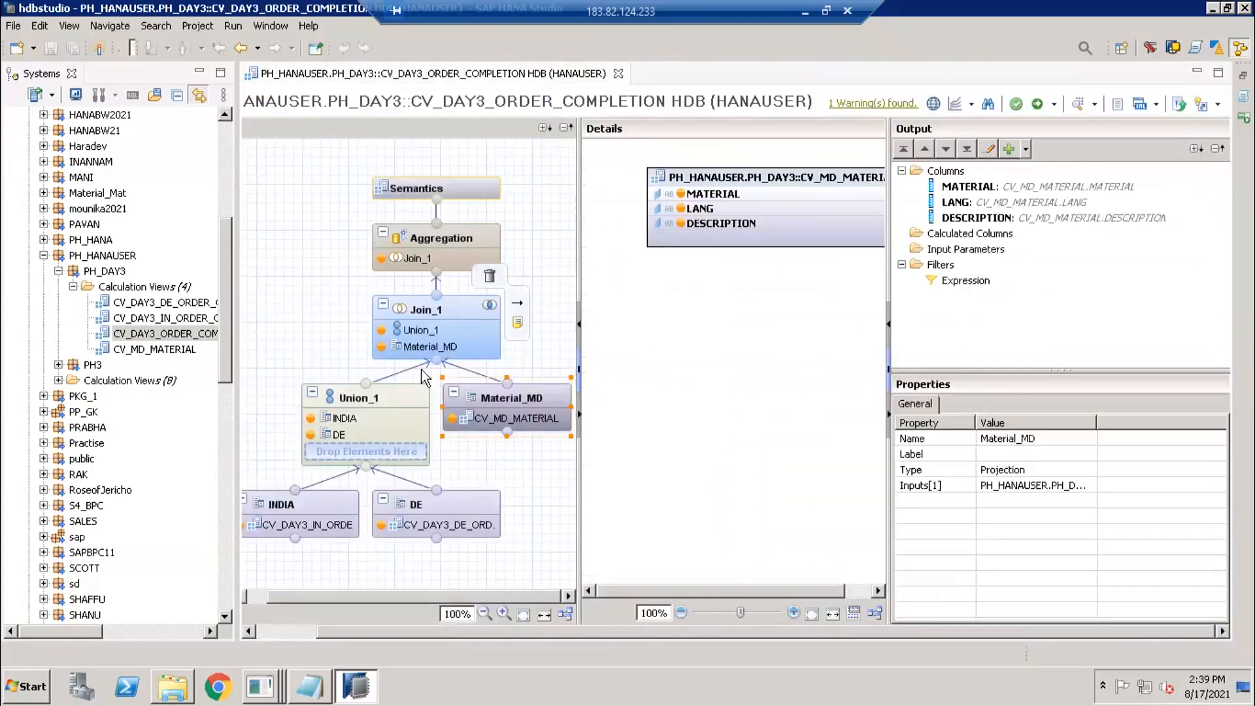
{"action": "left_click", "coordinate": [521, 408]}
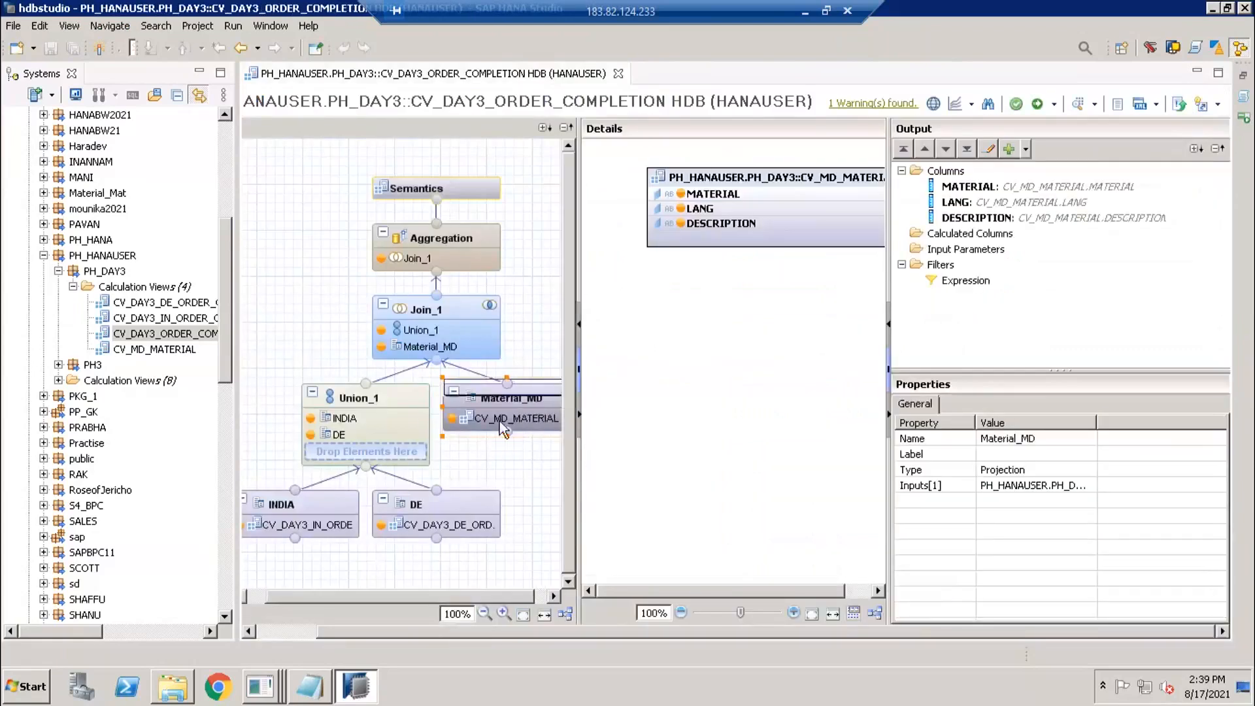
{"action": "left_click", "coordinate": [510, 456]}
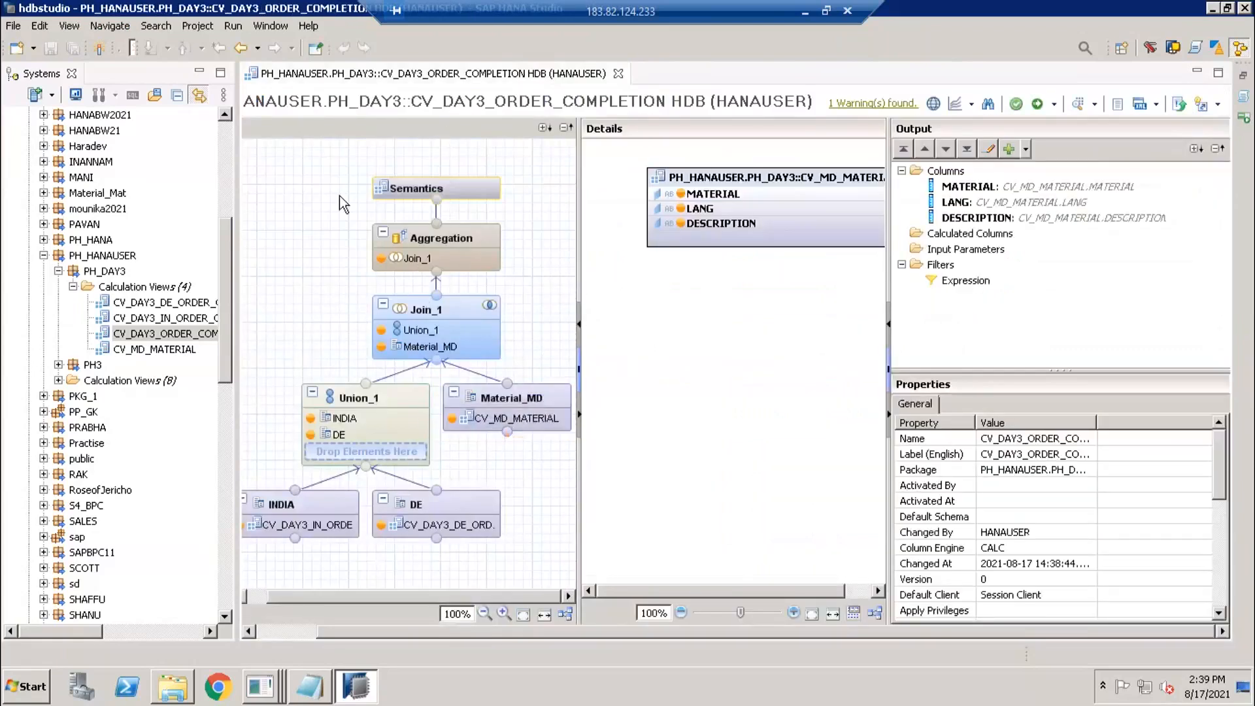
{"action": "left_click", "coordinate": [512, 400]}
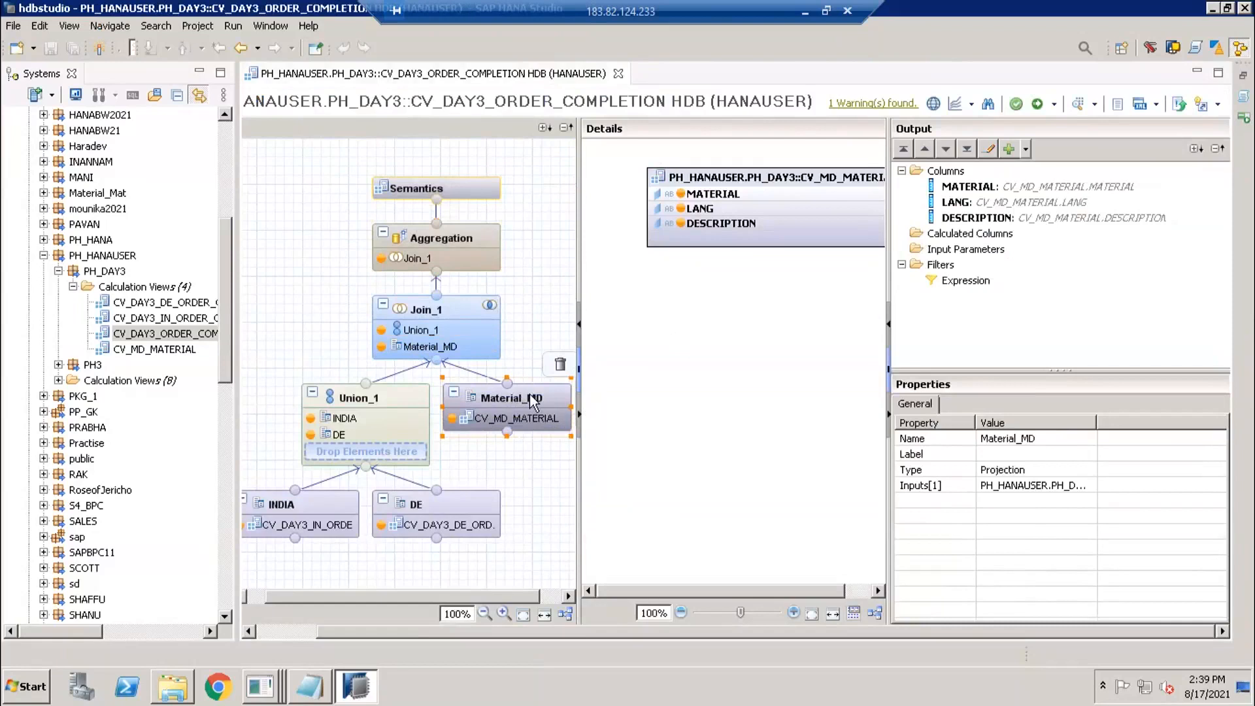
Open CV_MD_MATERIAL, preview its raw data with the I_LANG input parameter left empty, and close the preview.
{"action": "double_click", "coordinate": [162, 351]}
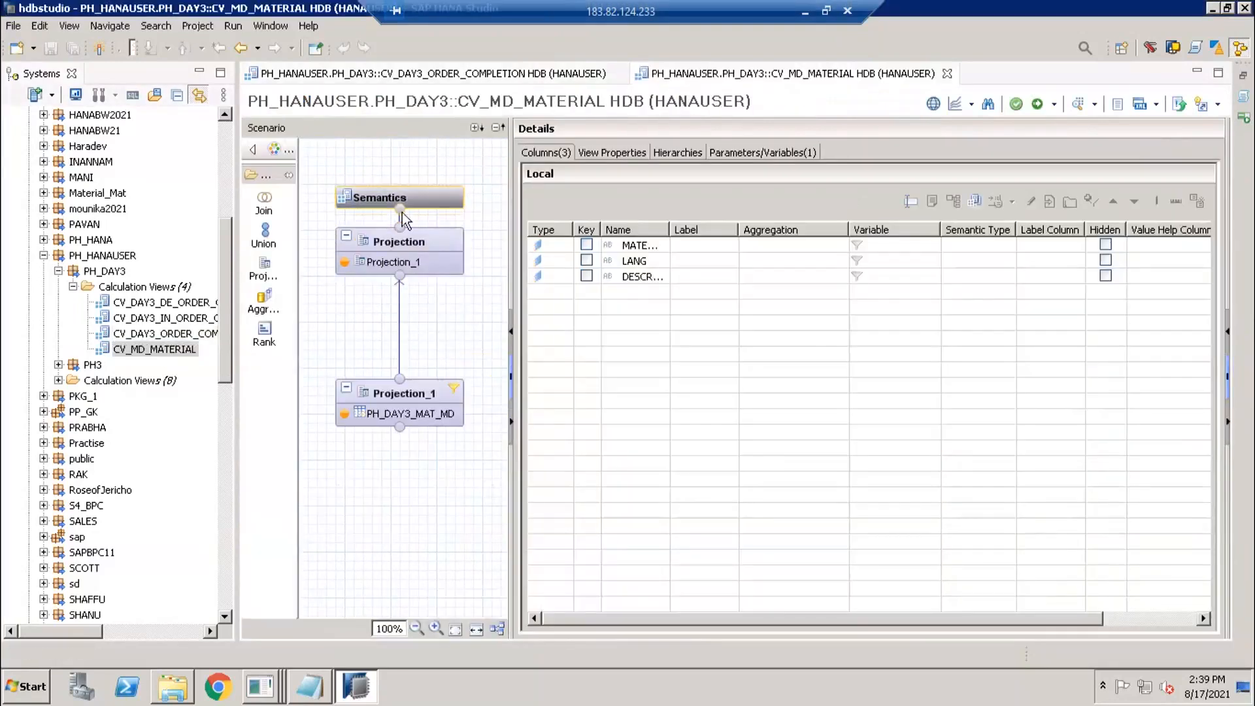
{"action": "left_click", "coordinate": [1079, 106]}
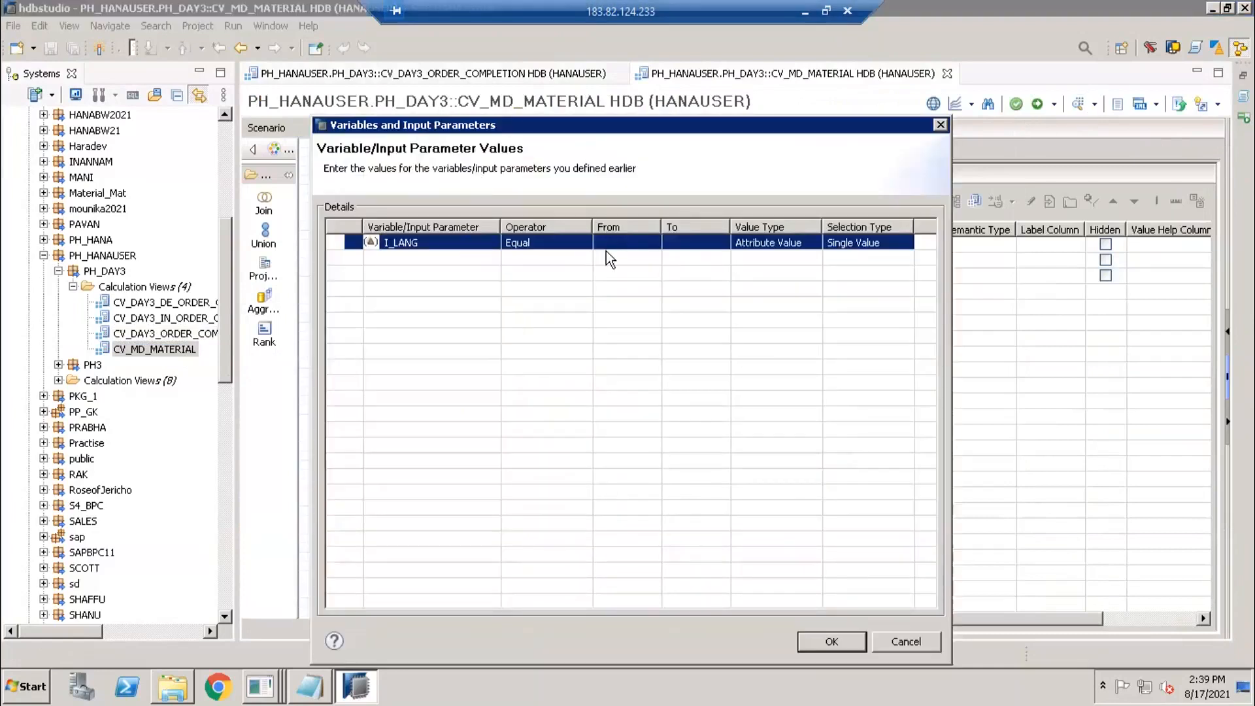
{"action": "left_click", "coordinate": [830, 641]}
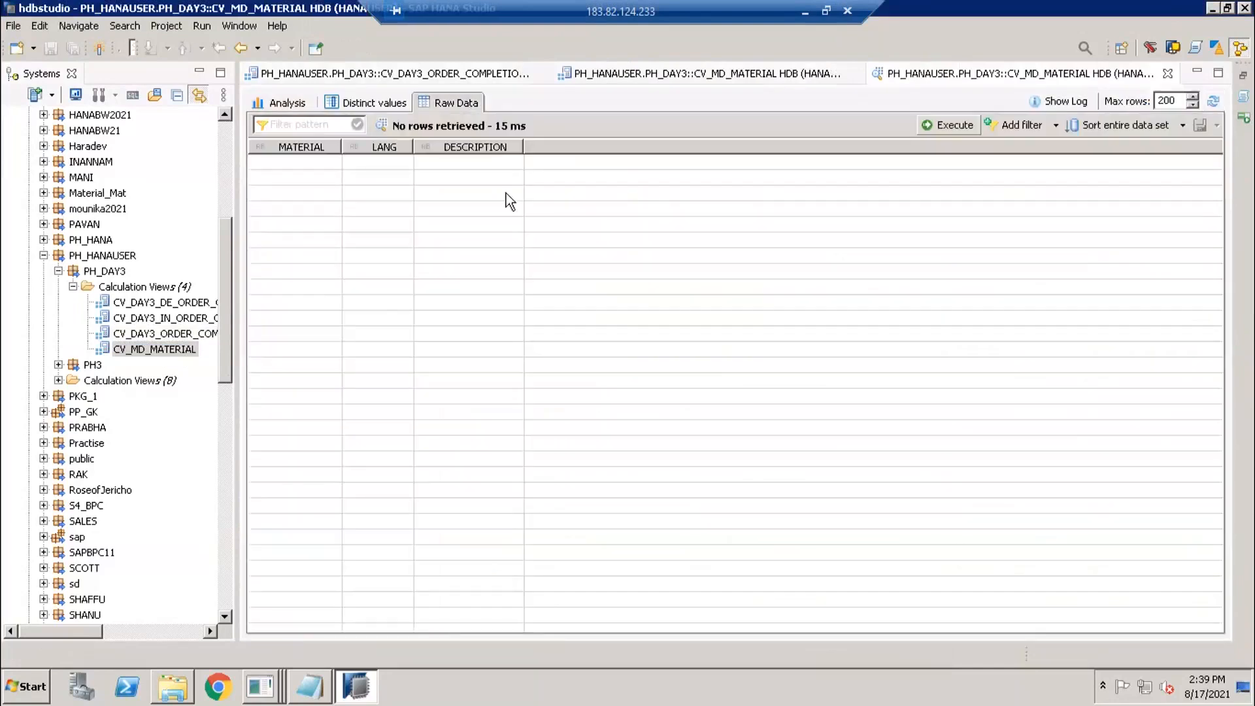
{"action": "left_click", "coordinate": [1168, 74]}
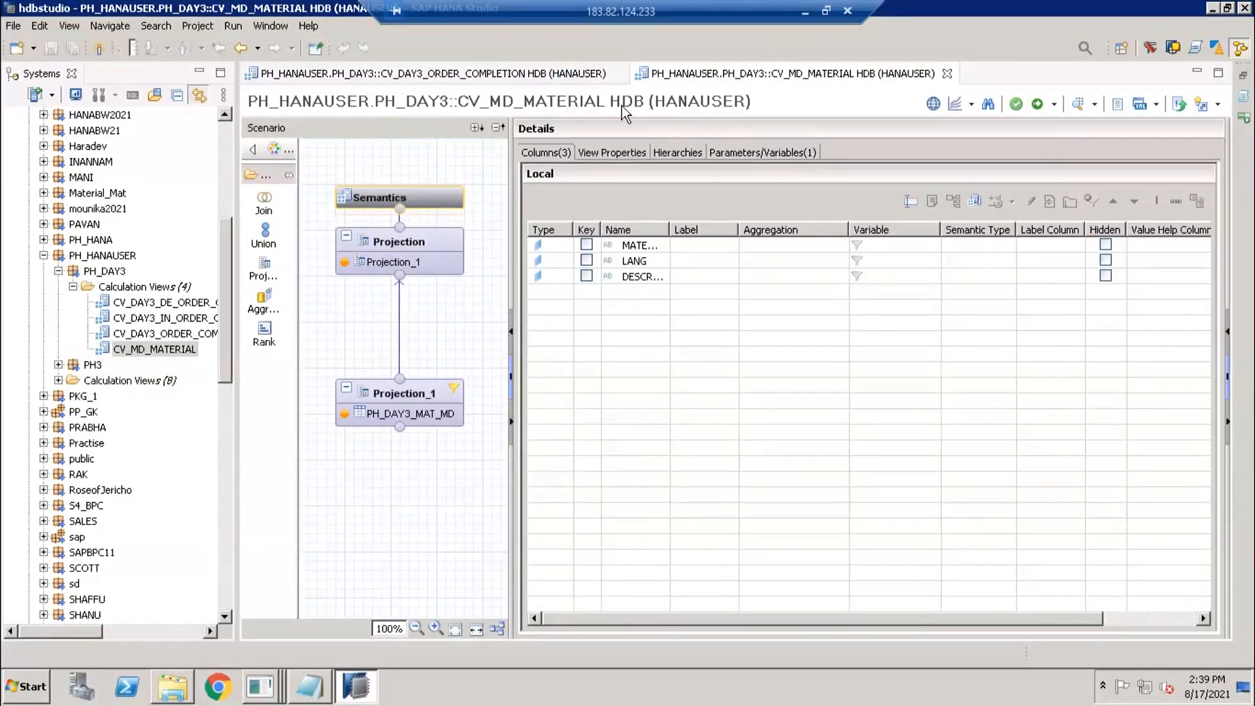
Return to CV_DAY3_ORDER_COMPLETION and open the variable and input parameter mappings for data sources from its Semantics node.
{"action": "left_click", "coordinate": [472, 75]}
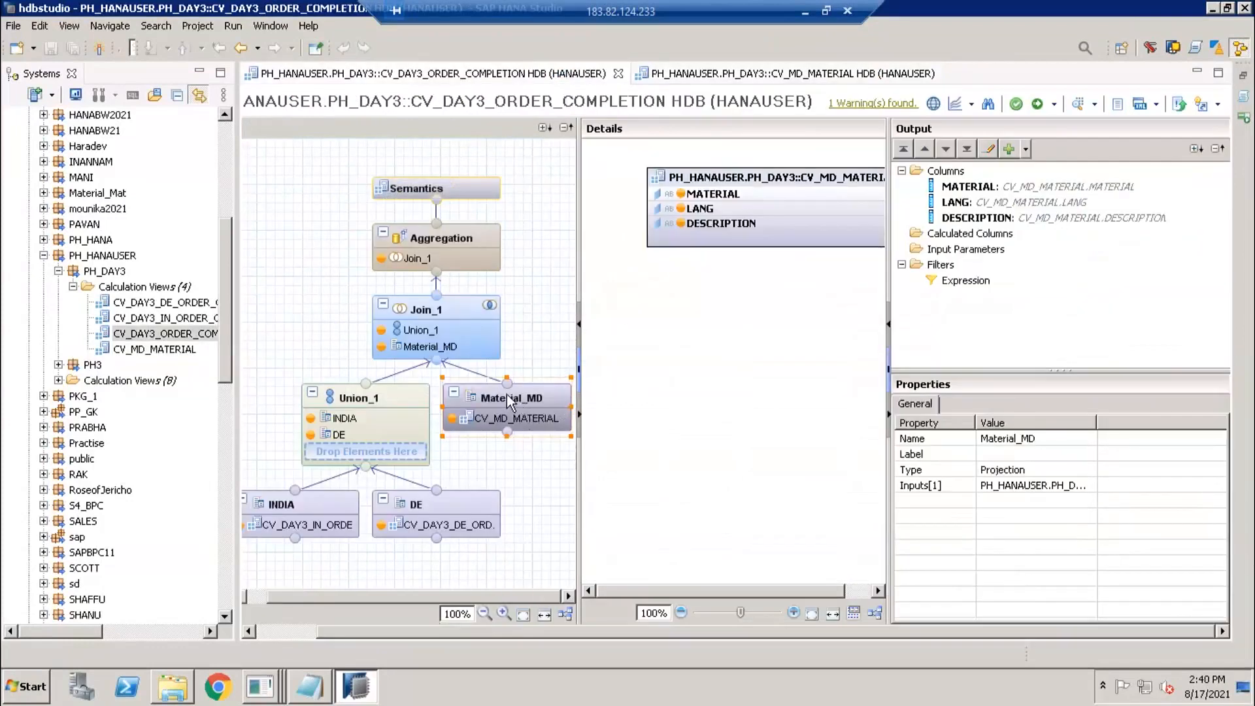
{"action": "left_click_drag", "start_coordinate": [438, 458], "coordinate": [543, 324]}
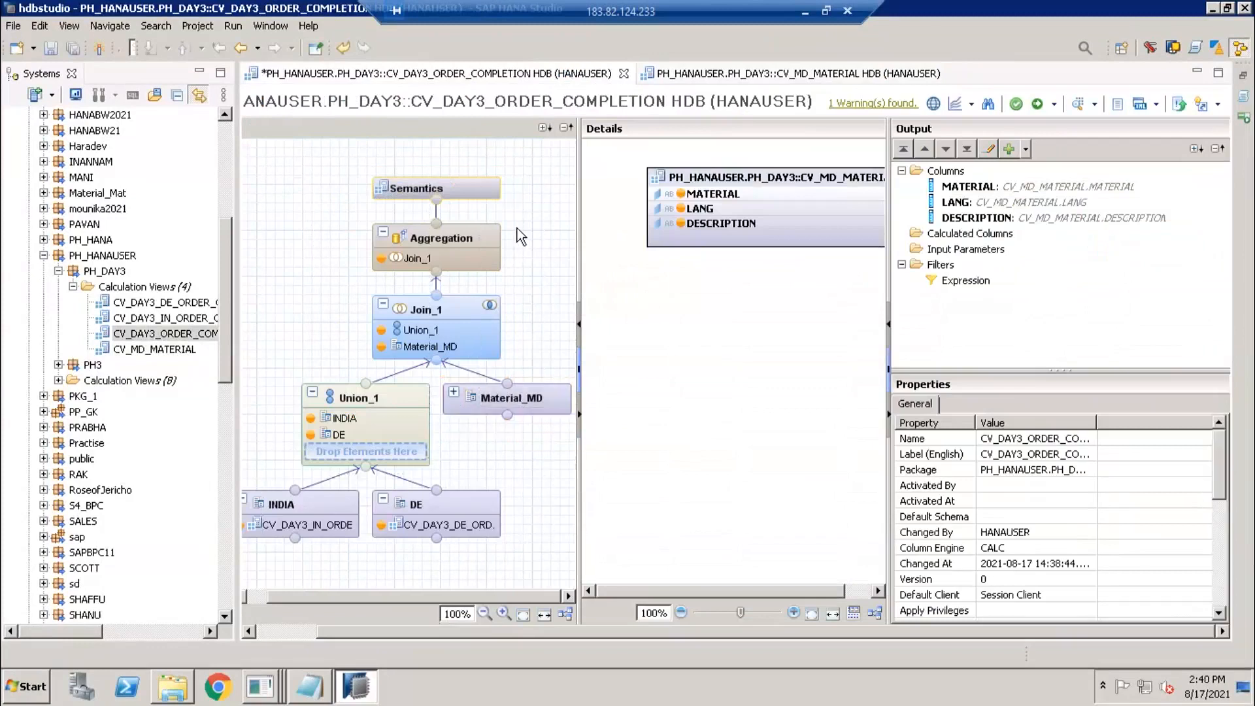
{"action": "left_click", "coordinate": [461, 192]}
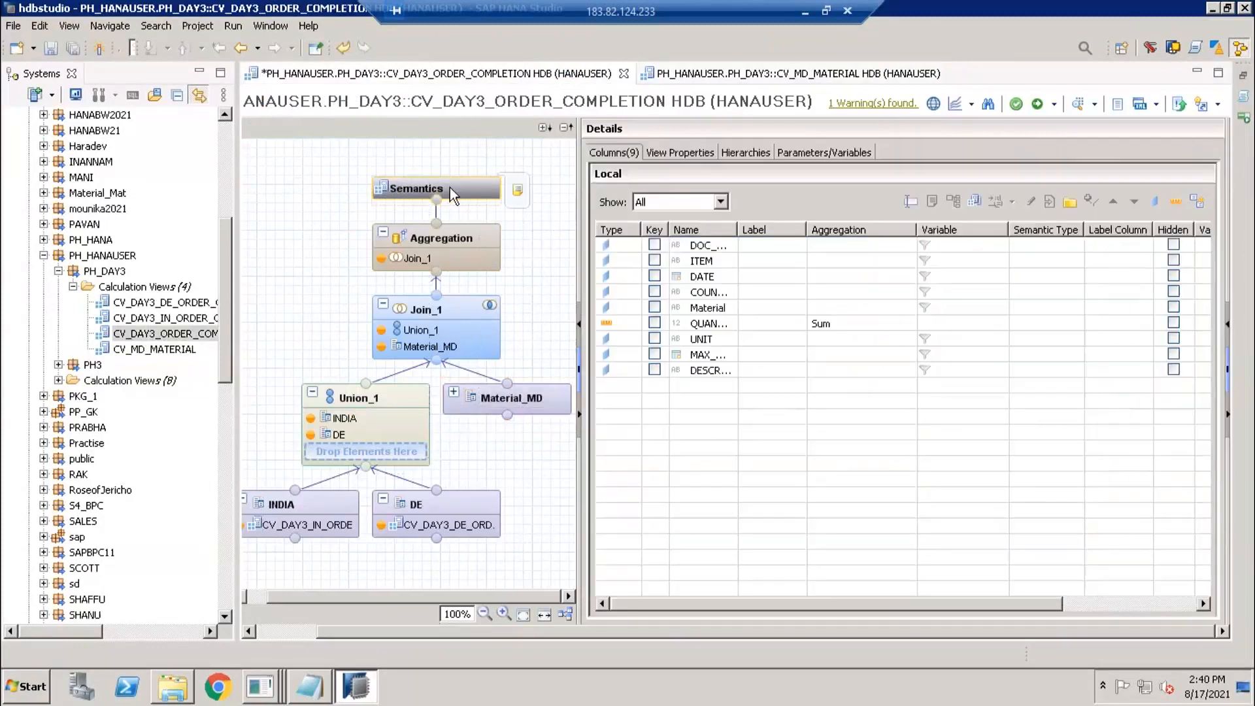
{"action": "left_click", "coordinate": [802, 151]}
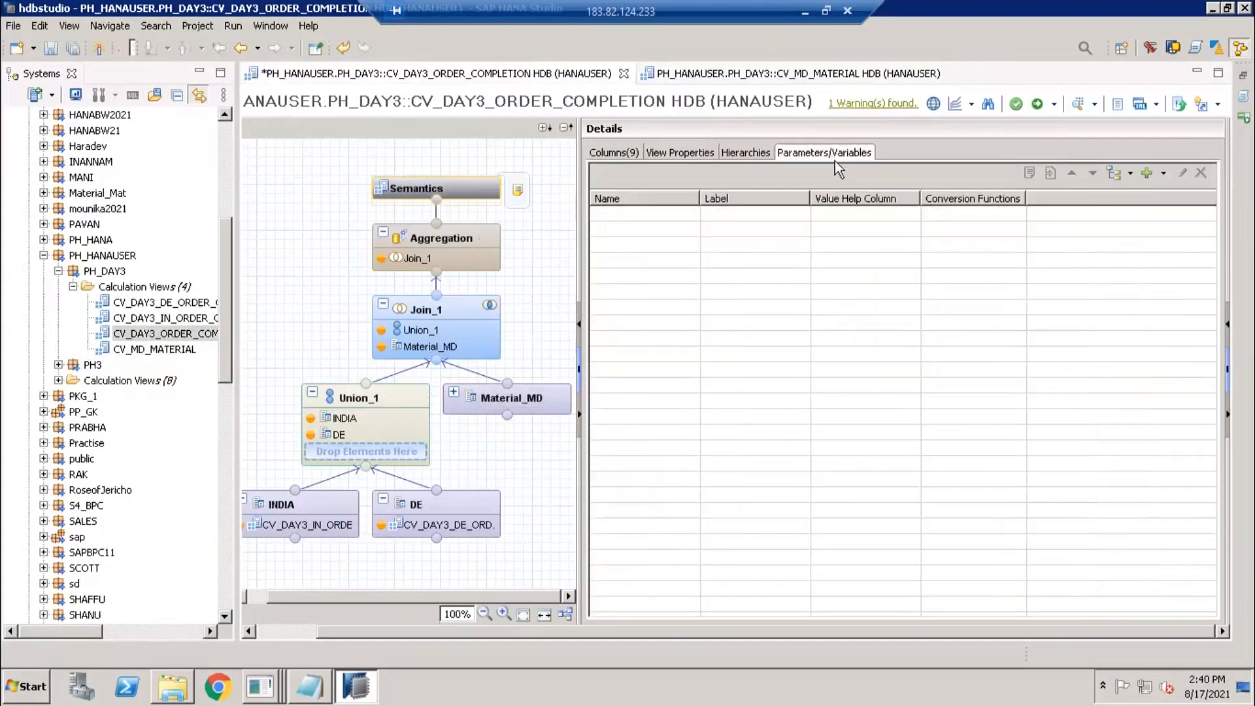
{"action": "left_click", "coordinate": [1130, 174]}
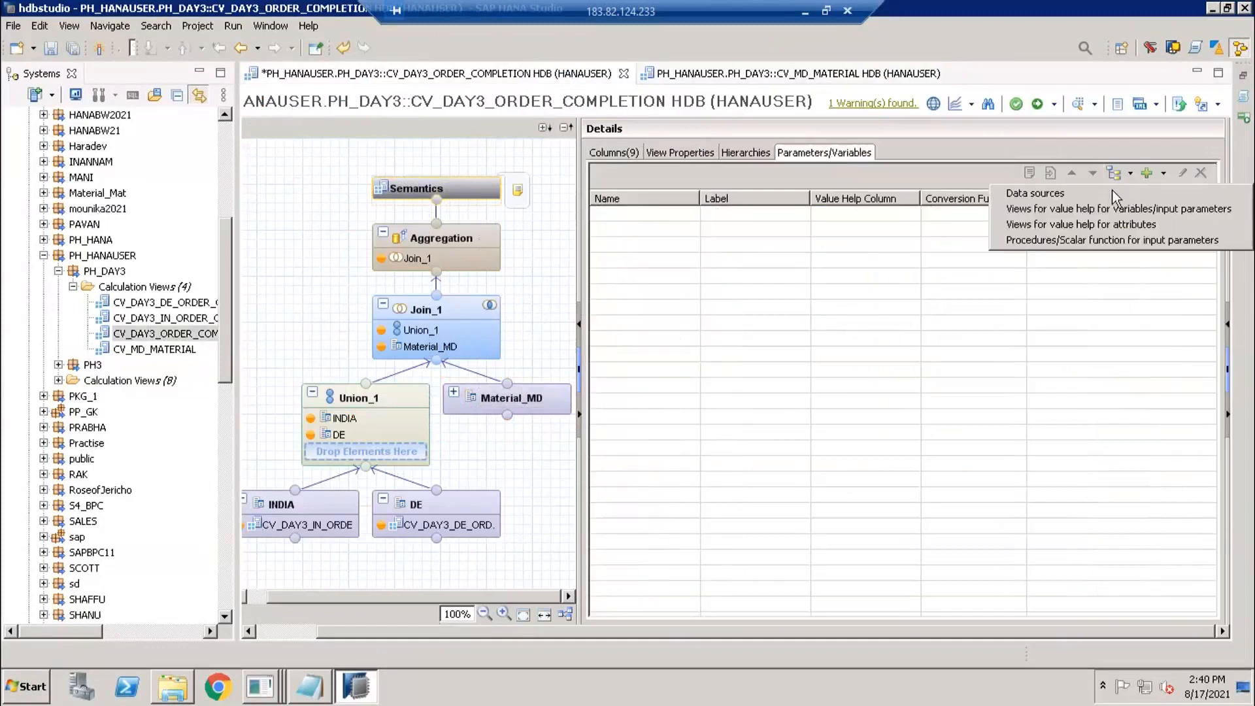
{"action": "left_click", "coordinate": [1054, 194]}
{"action": "left_click", "coordinate": [243, 287]}
{"action": "left_click_drag", "start_coordinate": [332, 135], "coordinate": [819, 115]}
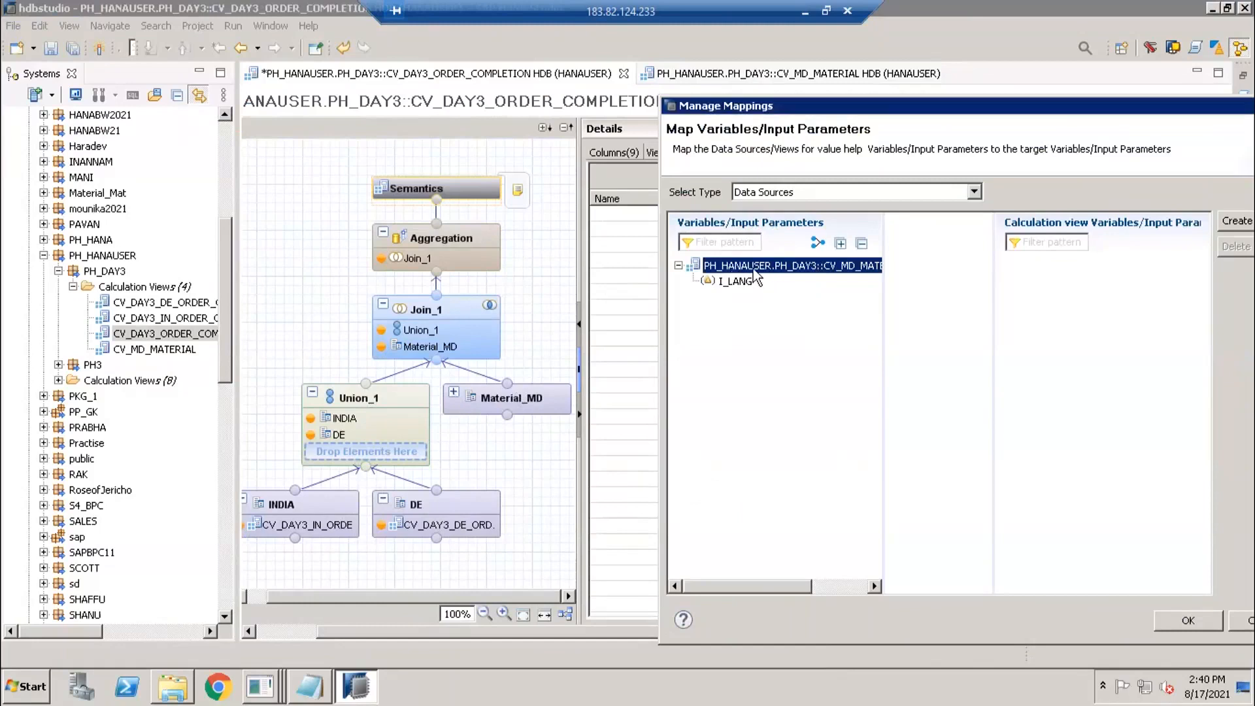
Copy the I_LANG input parameter of CV_MD_MATERIAL into the calculation view, map it one to one, and confirm the mapping.
{"action": "left_click", "coordinate": [729, 282]}
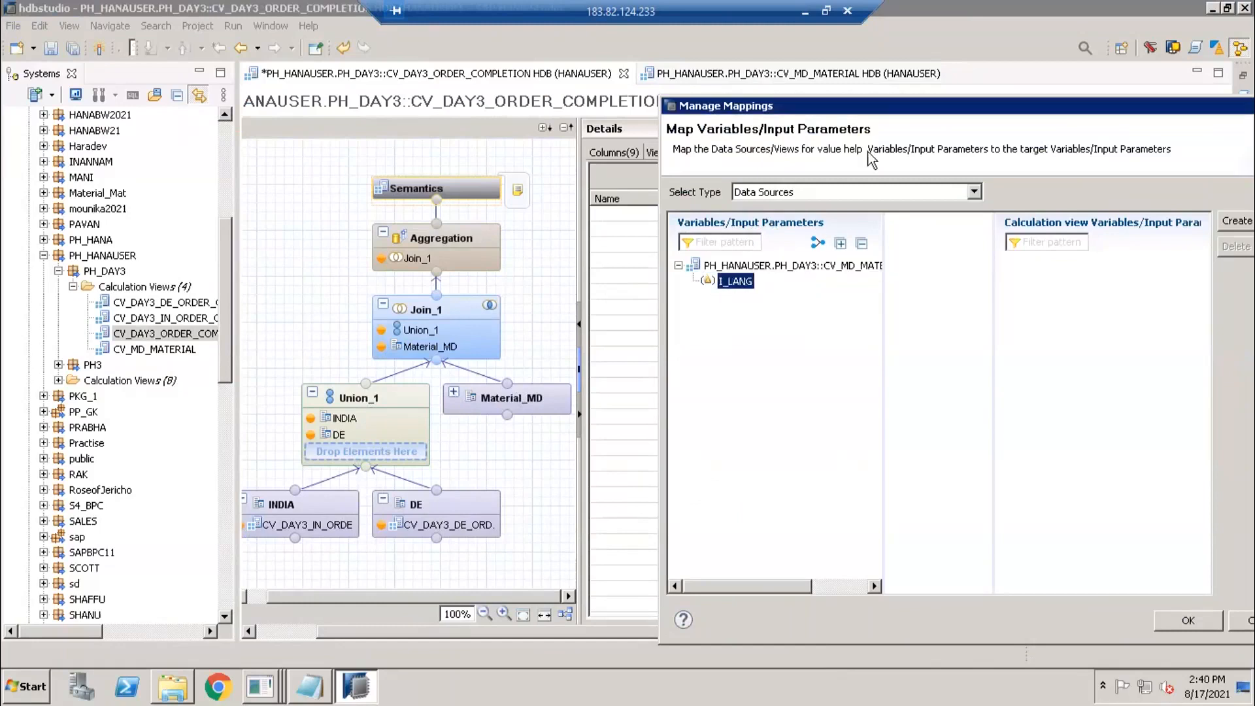
{"action": "left_click_drag", "start_coordinate": [884, 108], "coordinate": [559, 120]}
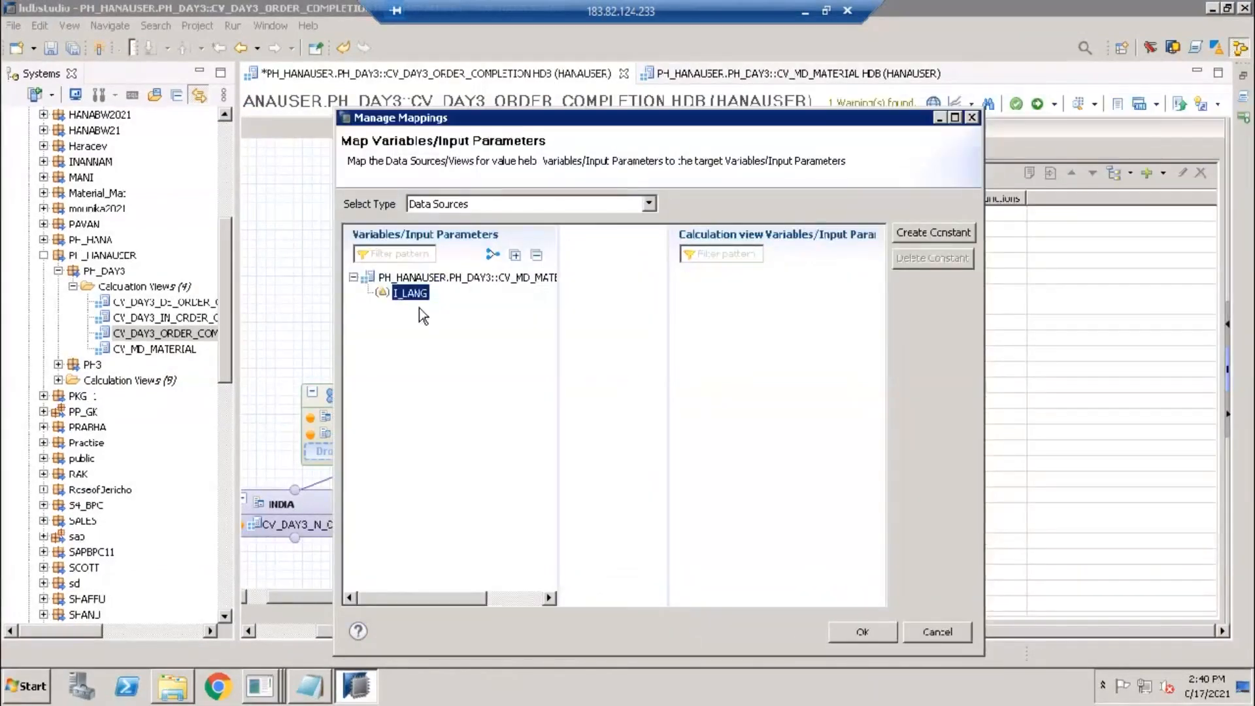
{"action": "right_click", "coordinate": [426, 295]}
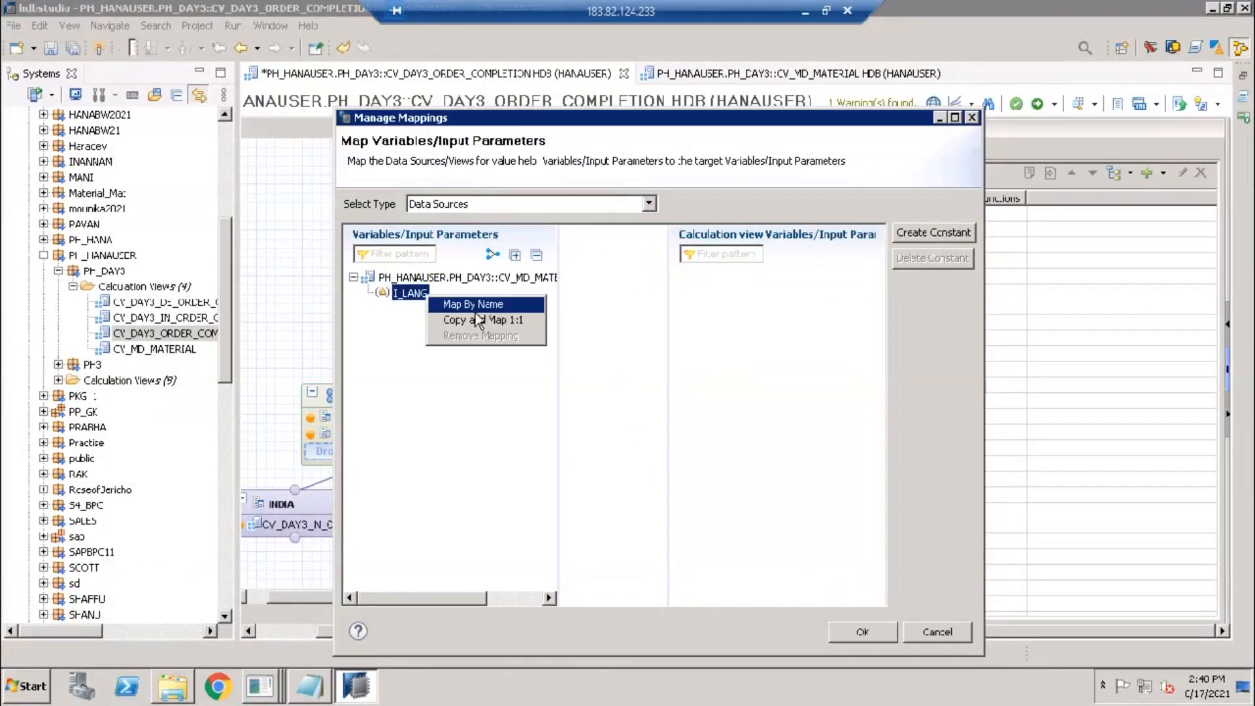
{"action": "left_click", "coordinate": [493, 255]}
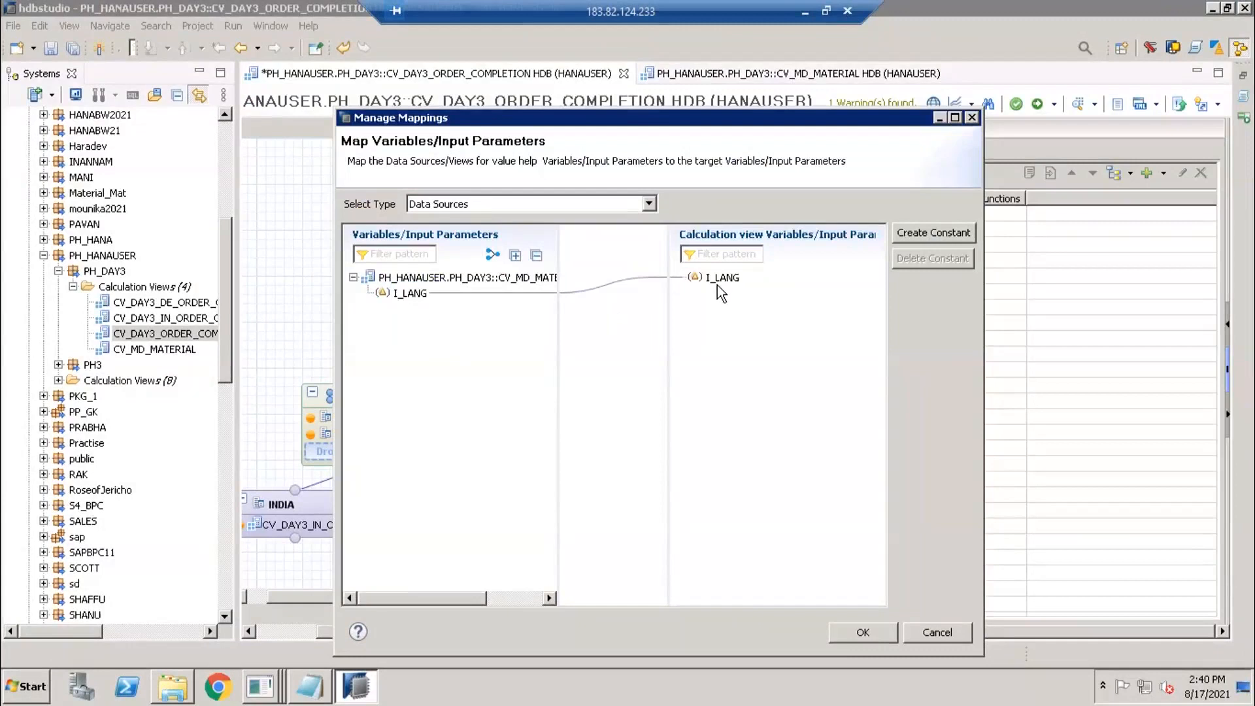
{"action": "left_click", "coordinate": [413, 295]}
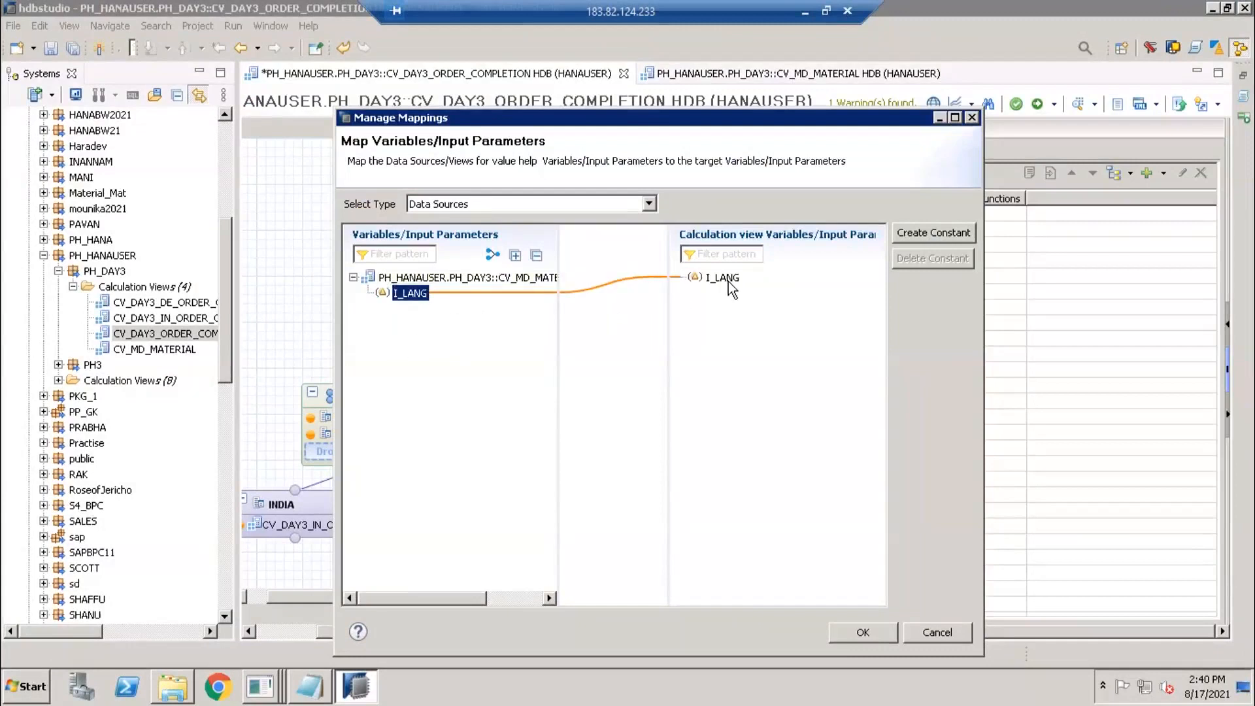
{"action": "left_click", "coordinate": [729, 282]}
{"action": "left_click", "coordinate": [861, 632]}
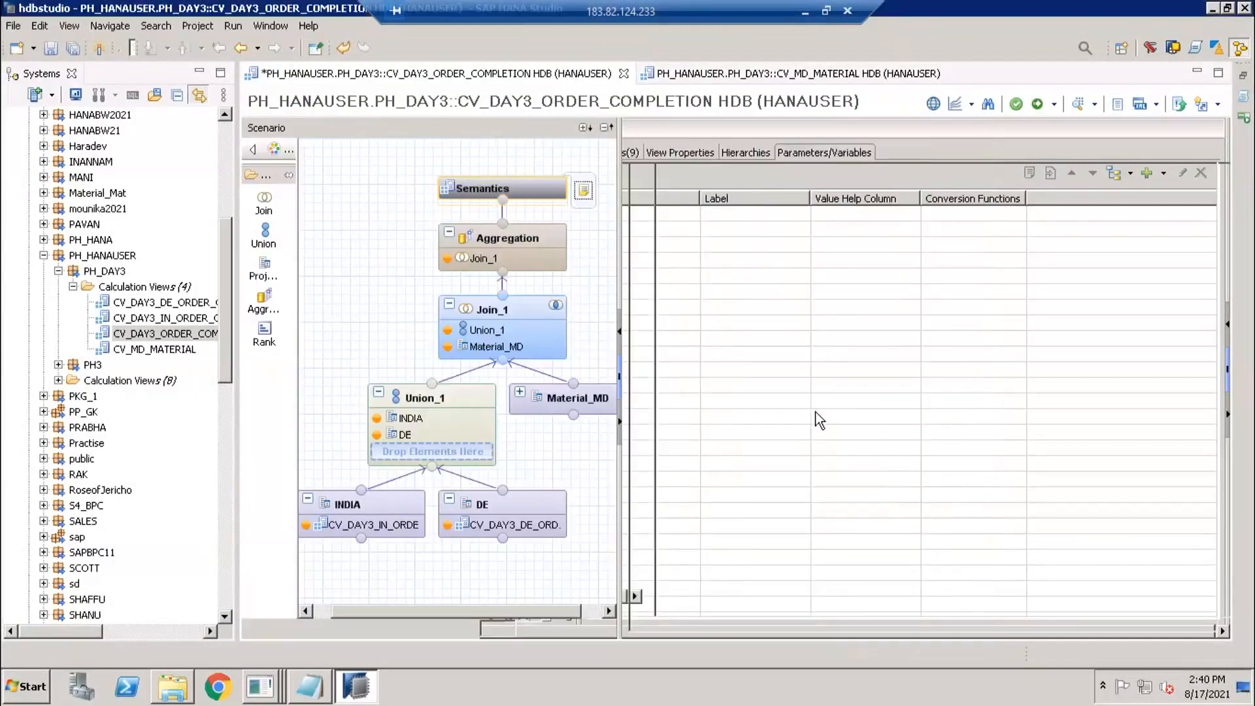
Examine the I_LANG input parameter under the Aggregation node's output and view the Material_MD projection's output.
{"action": "left_click", "coordinate": [502, 238]}
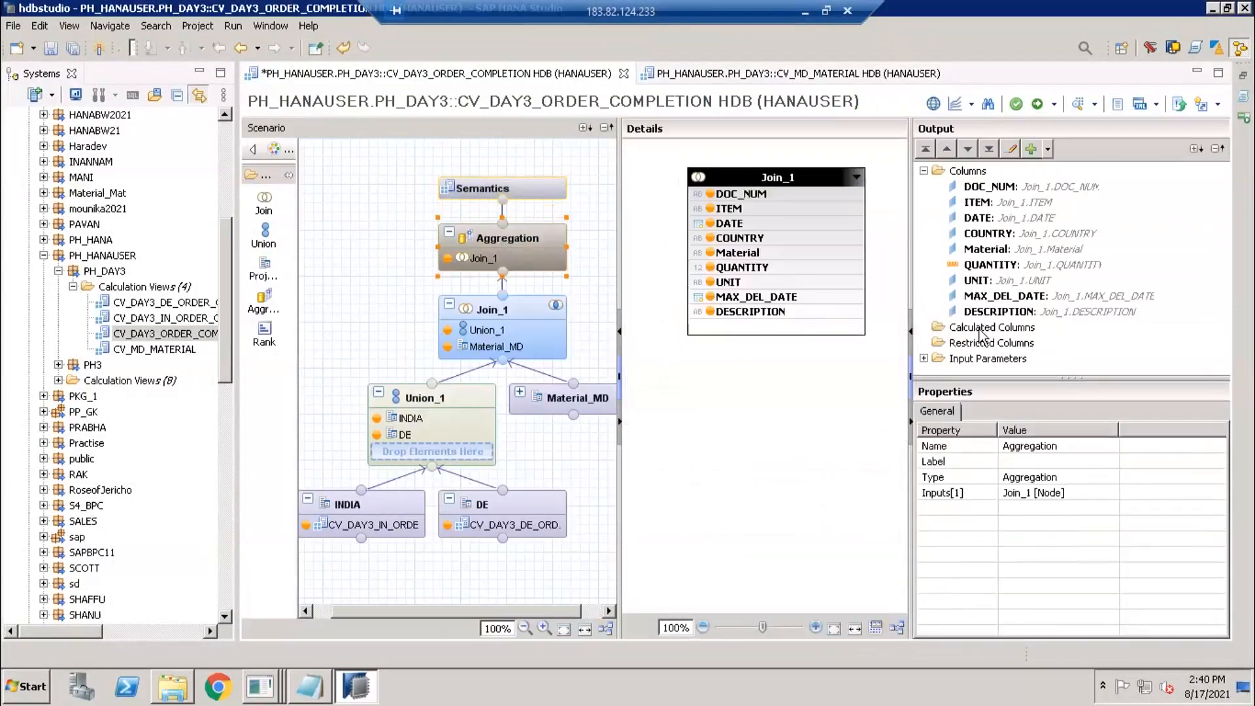
{"action": "left_click", "coordinate": [924, 359]}
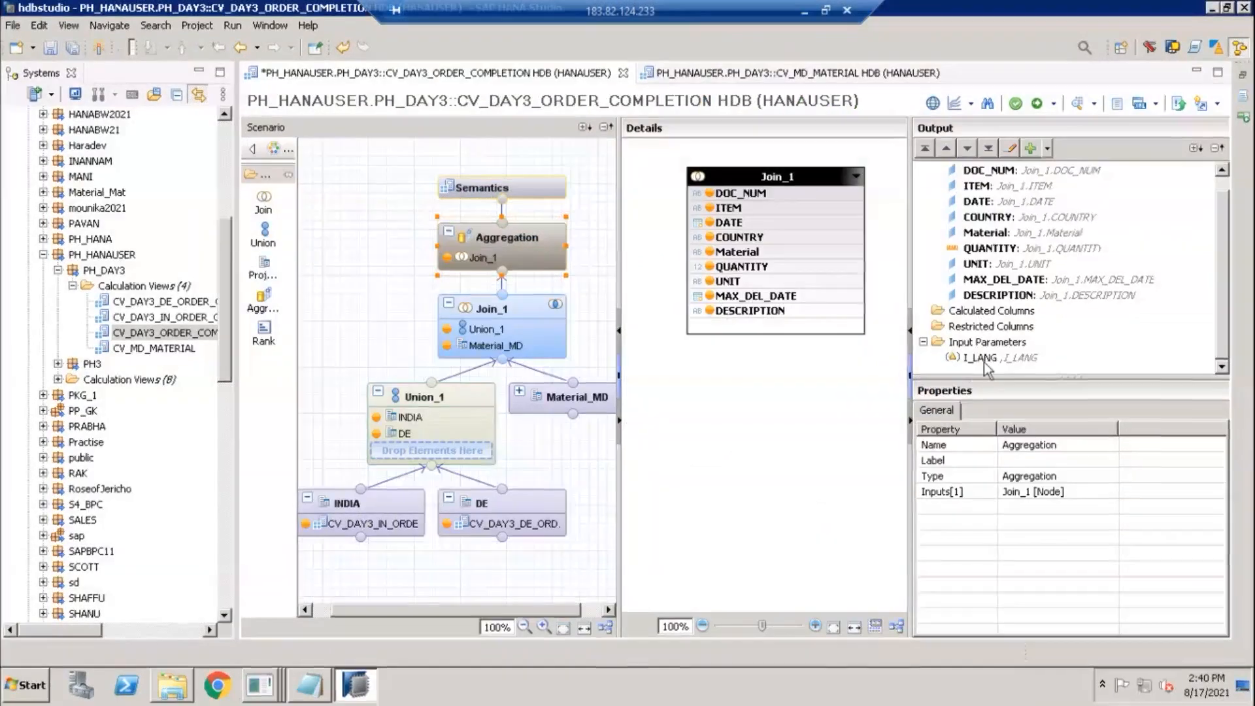
{"action": "left_click", "coordinate": [995, 360]}
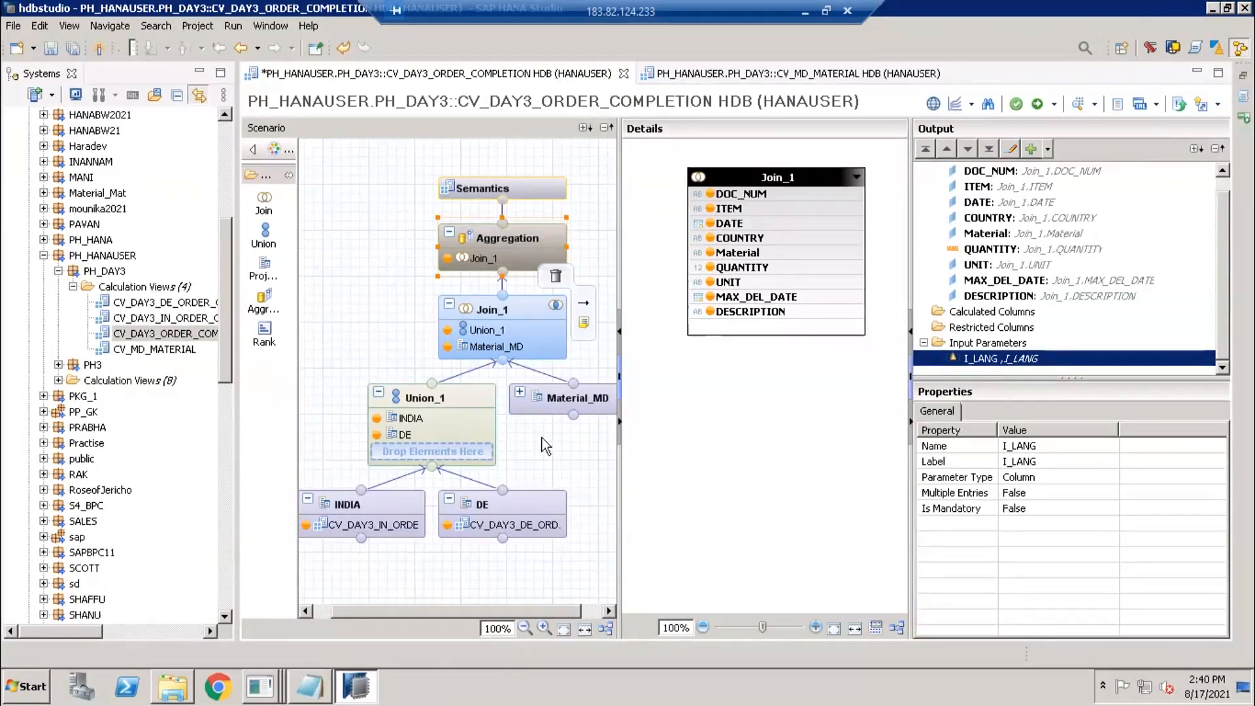
{"action": "left_click", "coordinate": [571, 402]}
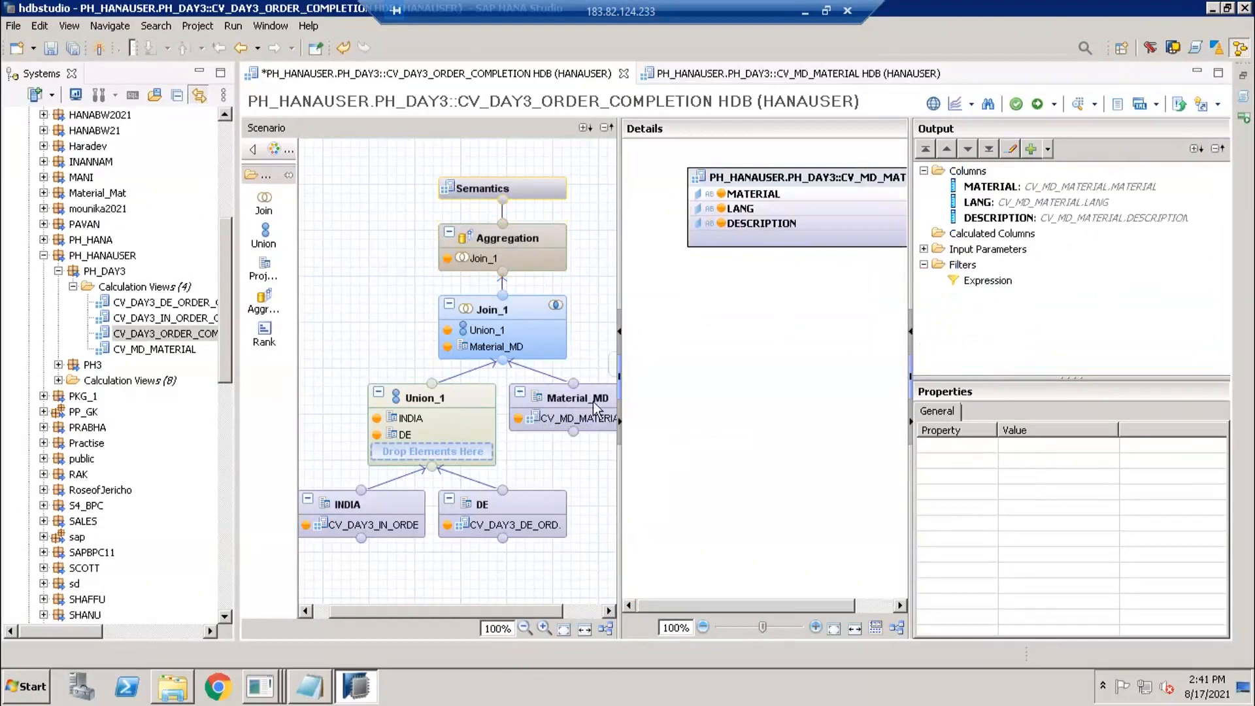
Check the outputs of the Aggregation, INDIA, DE and Material_MD nodes, including the input parameters listed for the DE projection.
{"action": "left_click", "coordinate": [546, 237]}
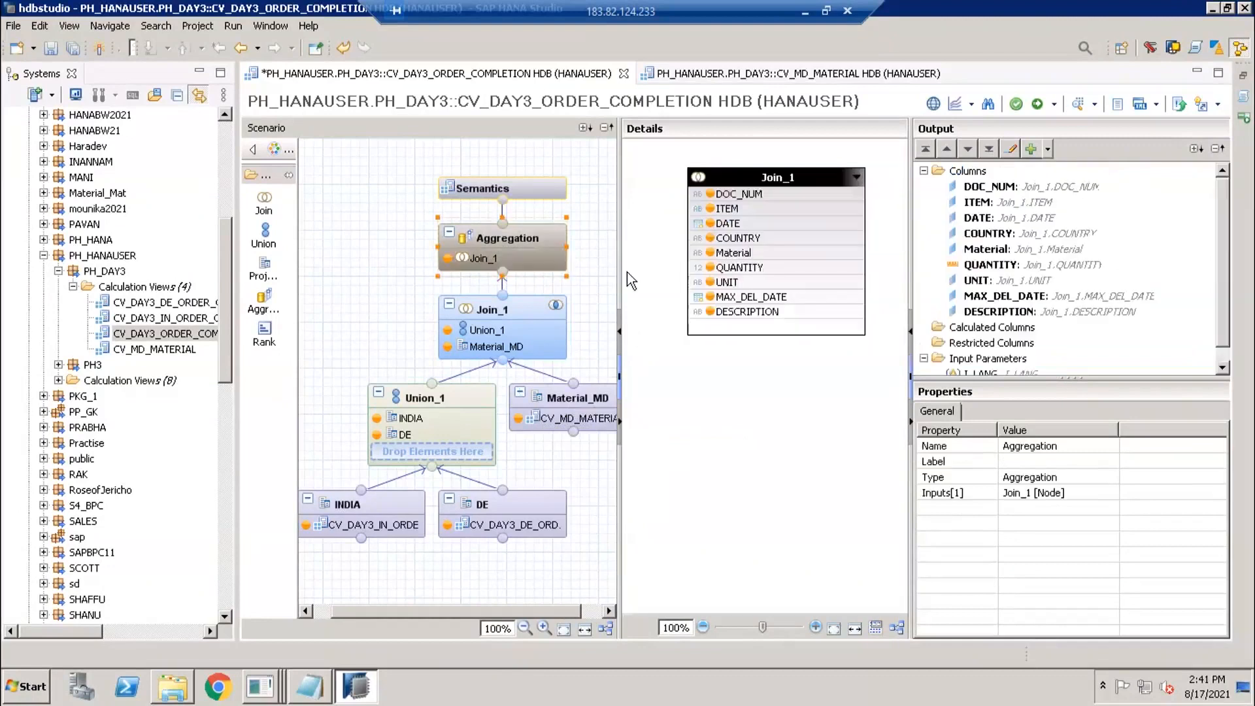
{"action": "left_click", "coordinate": [390, 500]}
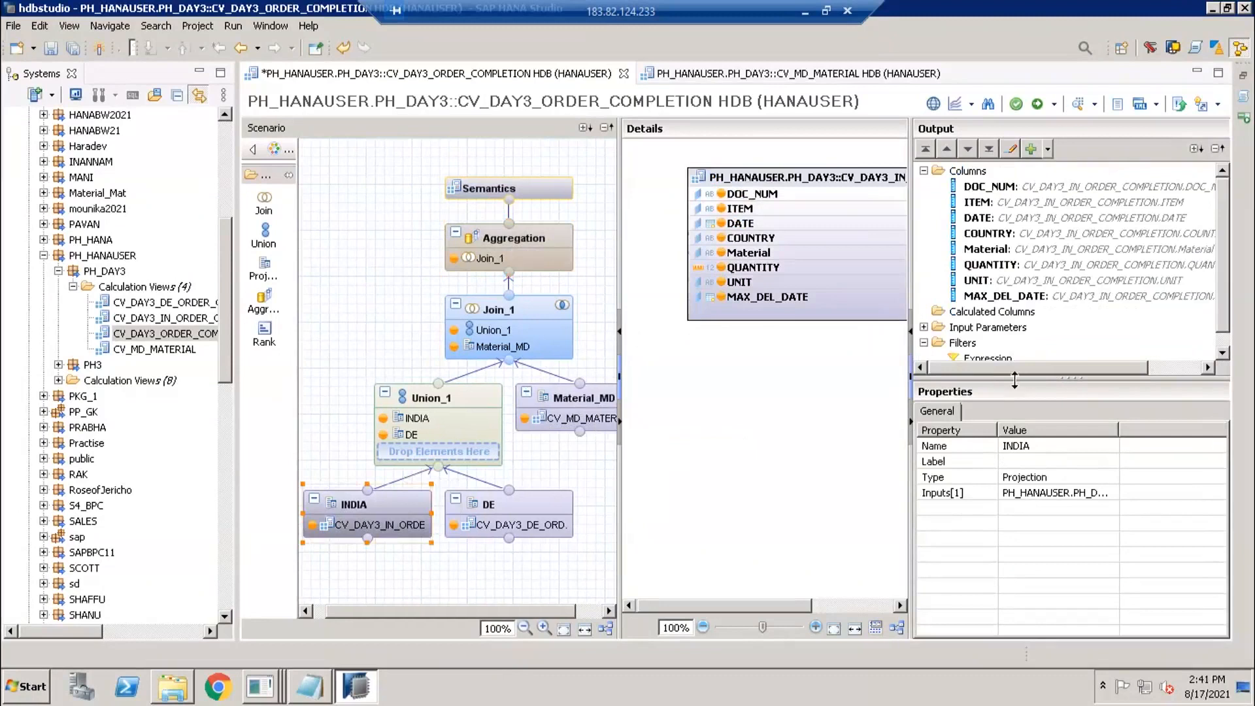
{"action": "left_click_drag", "start_coordinate": [1012, 405], "coordinate": [1012, 436]}
{"action": "left_click", "coordinate": [539, 513]}
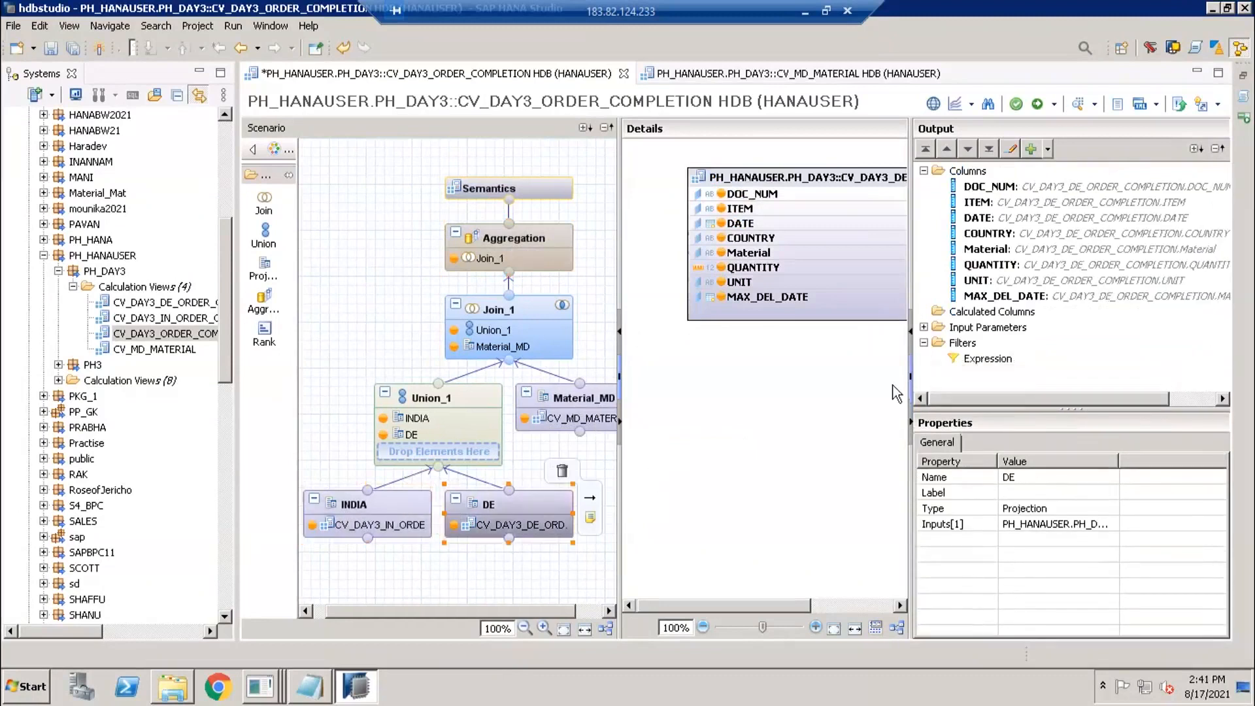
{"action": "left_click", "coordinate": [923, 327]}
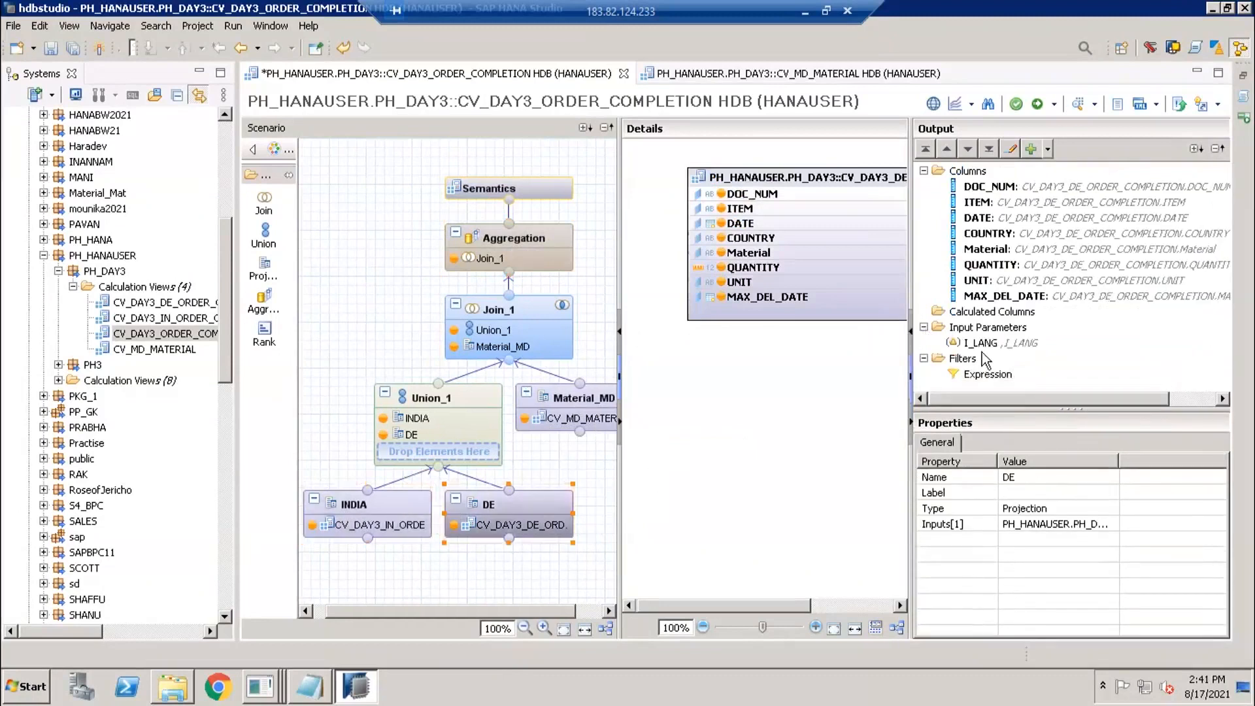
{"action": "left_click", "coordinate": [589, 397]}
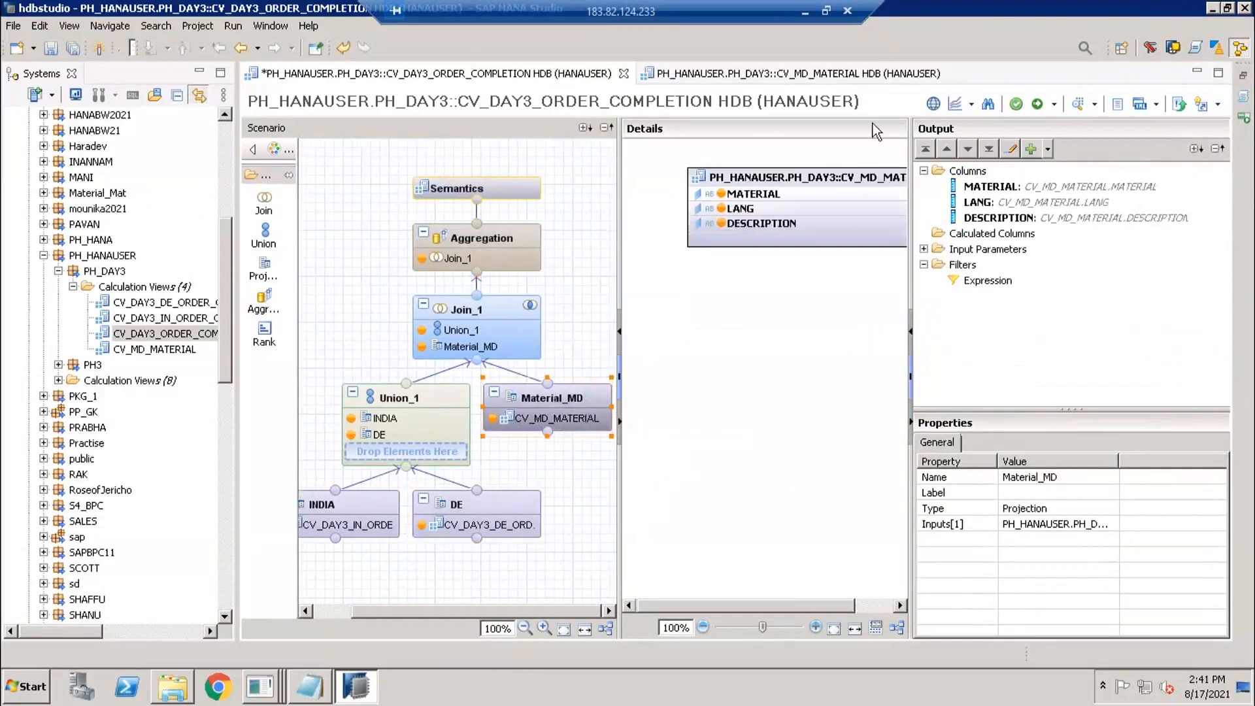
Activate CV_DAY3_ORDER_COMPLETION, preview its raw data, and return to the view's editor.
{"action": "left_click", "coordinate": [1037, 105]}
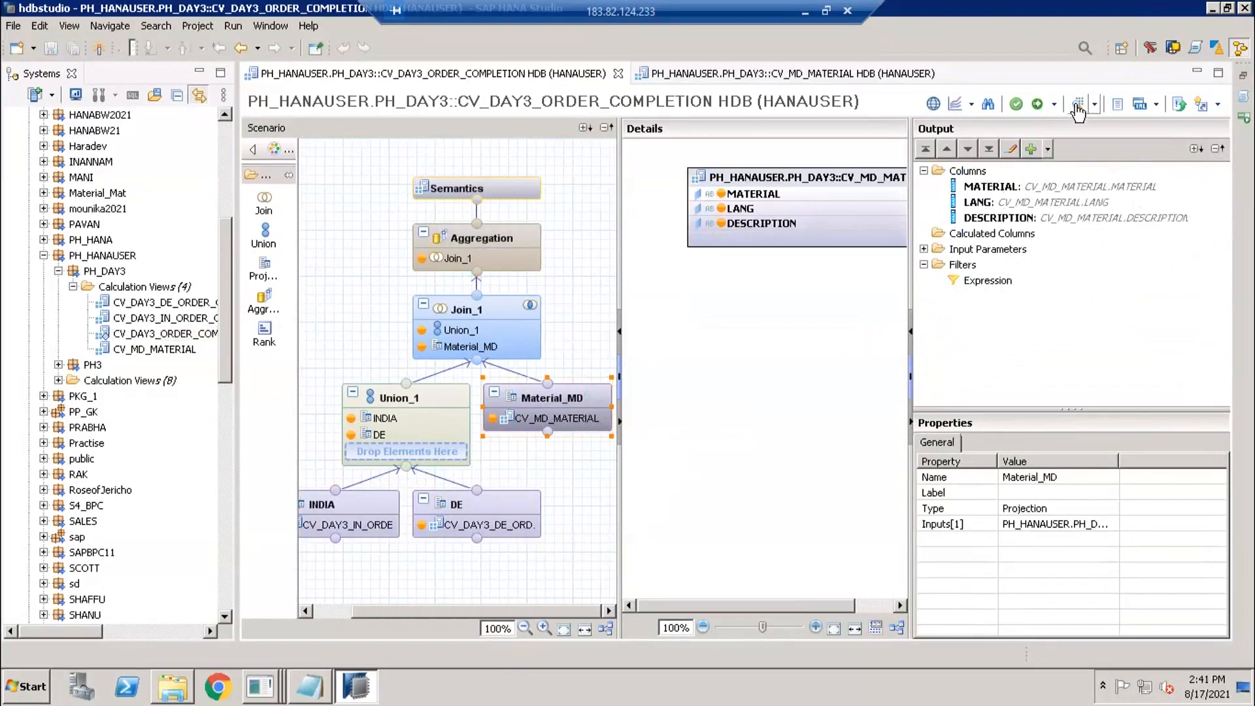
{"action": "left_click", "coordinate": [468, 103]}
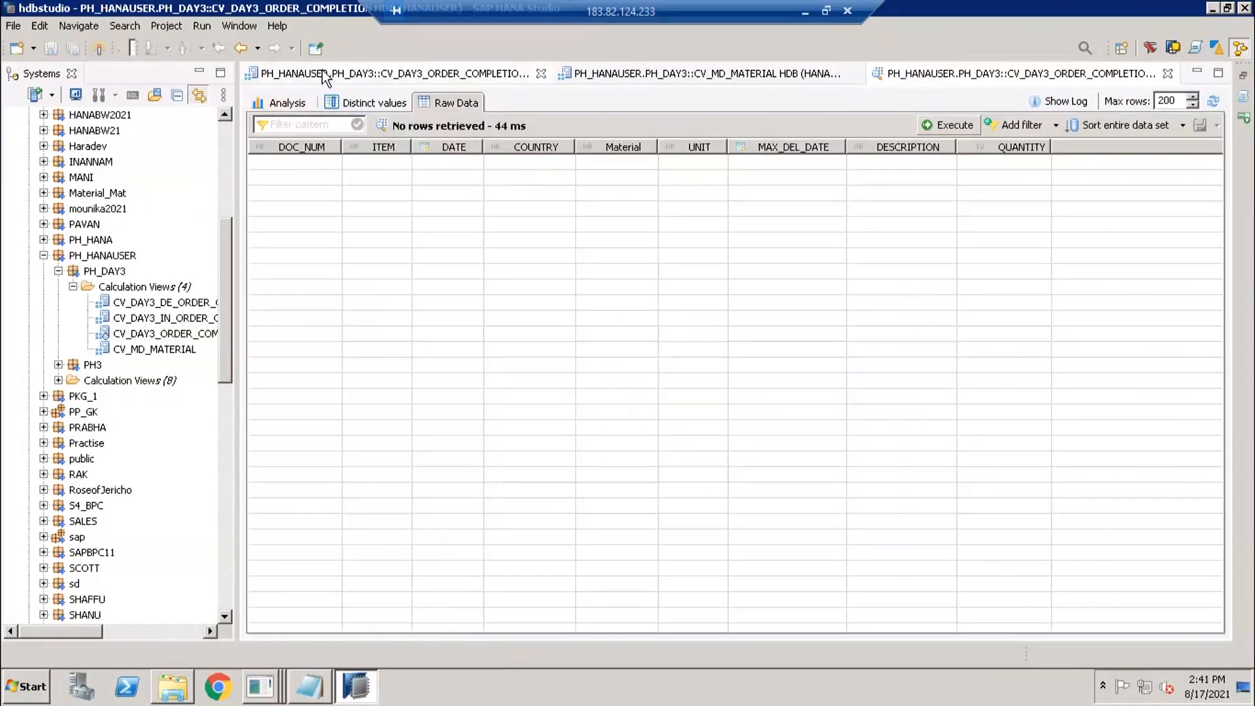
{"action": "left_click", "coordinate": [325, 76]}
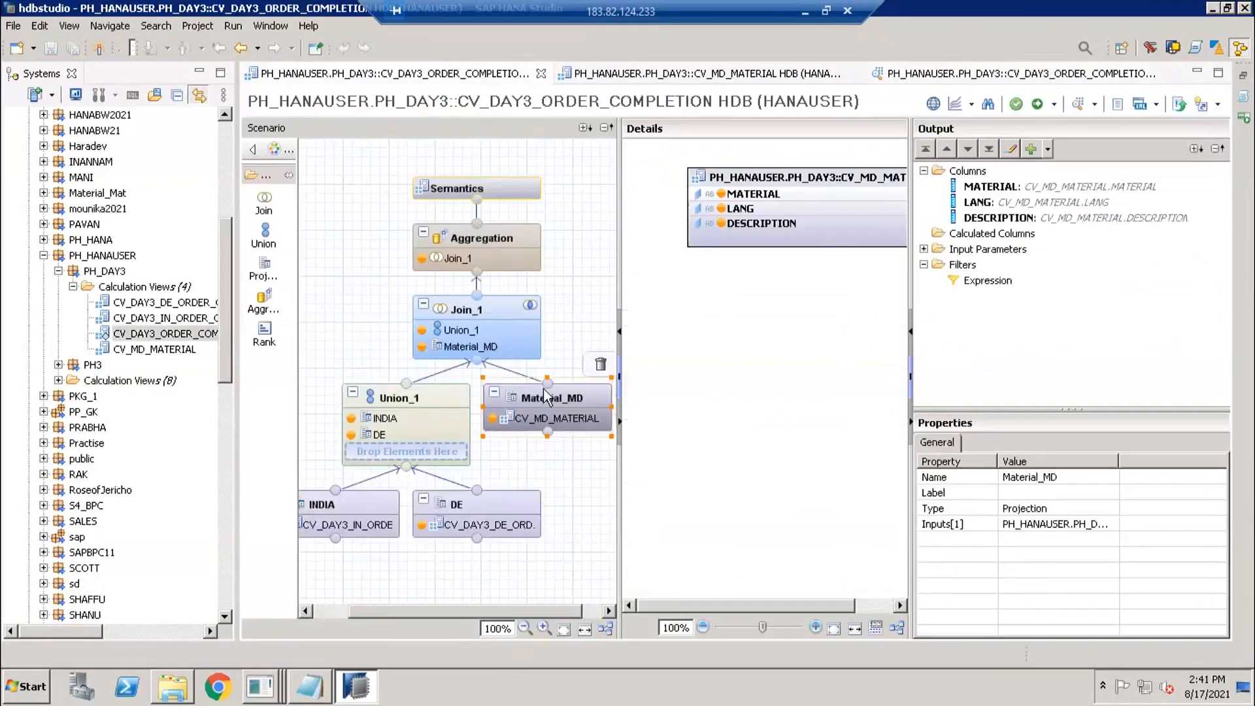
Review the Aggregation node's output, the parameters and columns of the Semantics node, and the Material_MD projection's output.
{"action": "left_click", "coordinate": [544, 397]}
{"action": "left_click", "coordinate": [520, 191]}
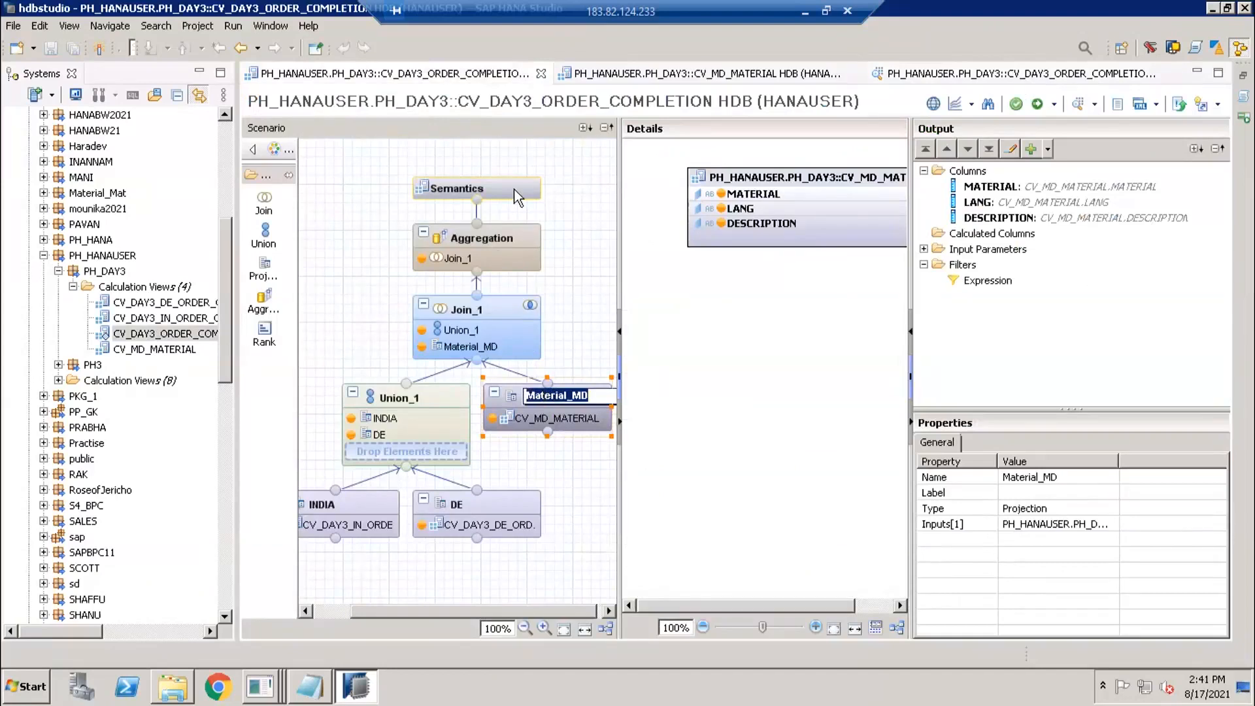
{"action": "left_click", "coordinate": [491, 239]}
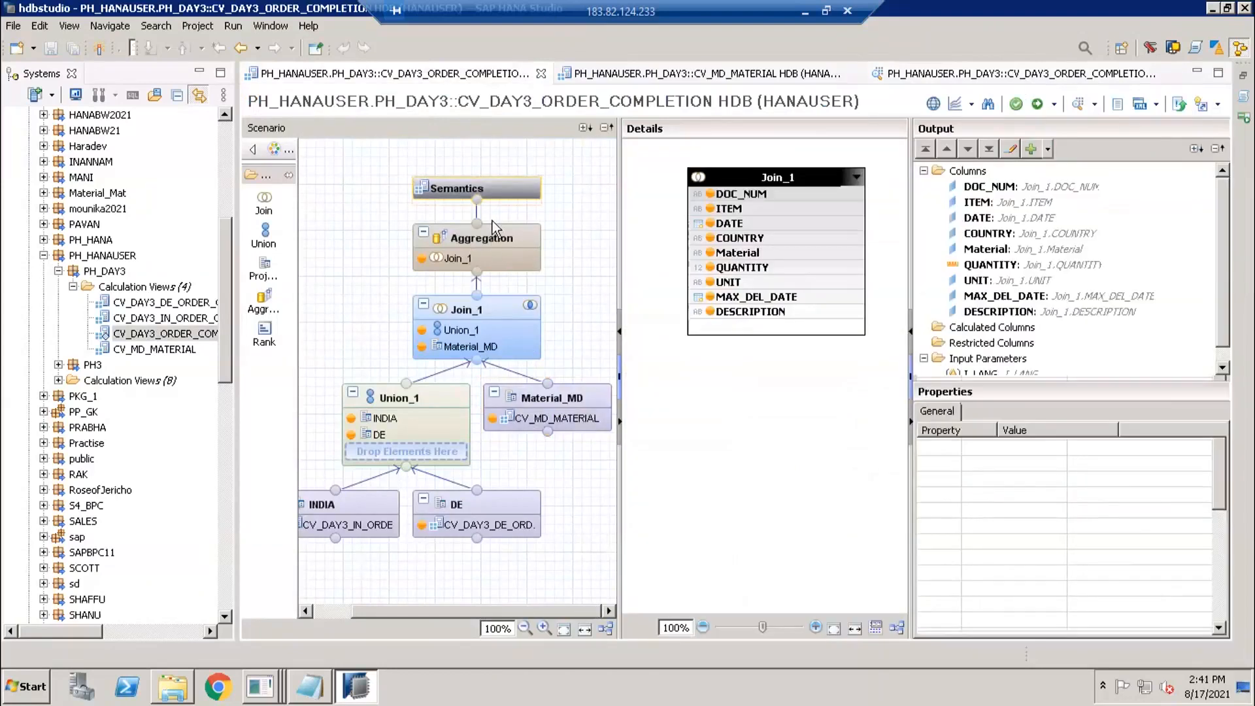
{"action": "left_click", "coordinate": [552, 192]}
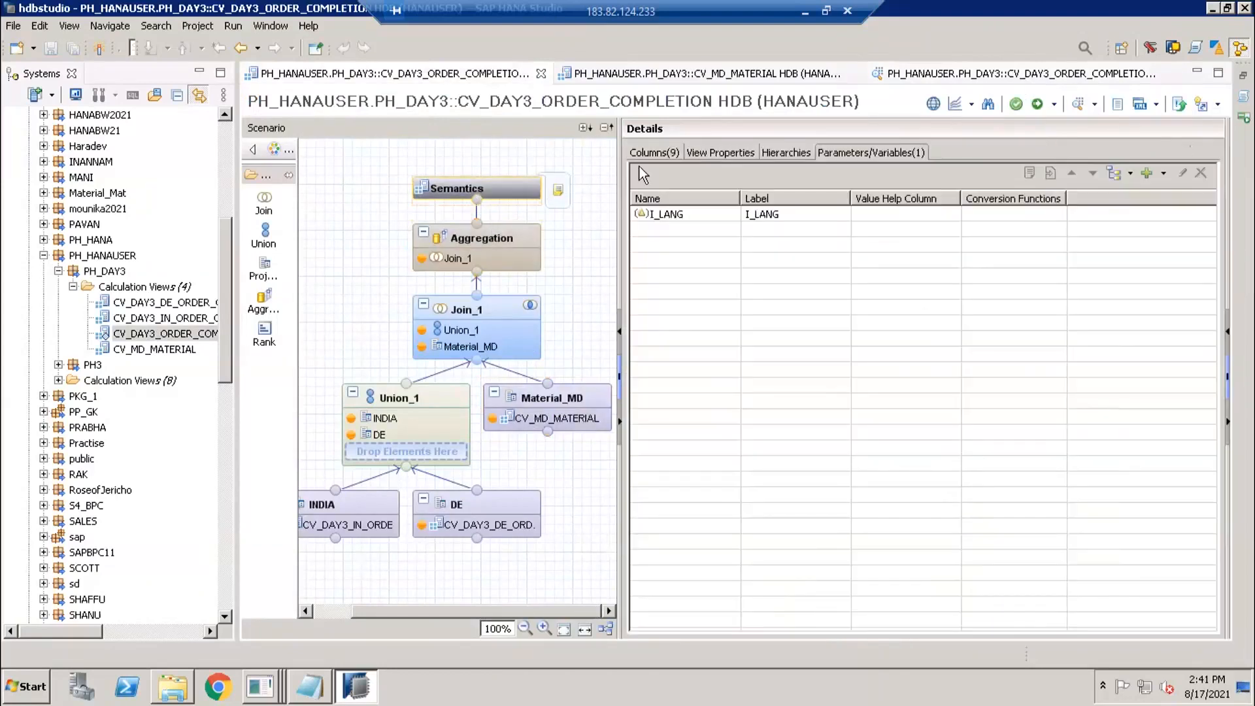
{"action": "left_click", "coordinate": [653, 153]}
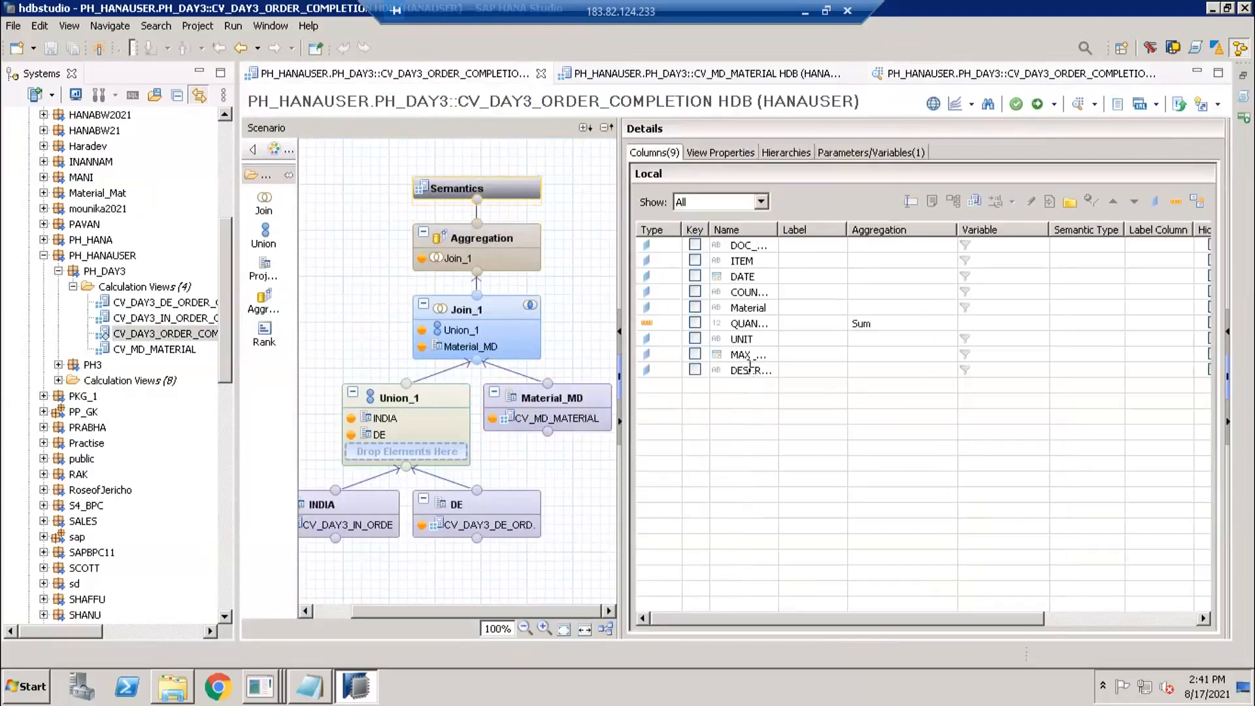
{"action": "left_click", "coordinate": [555, 400]}
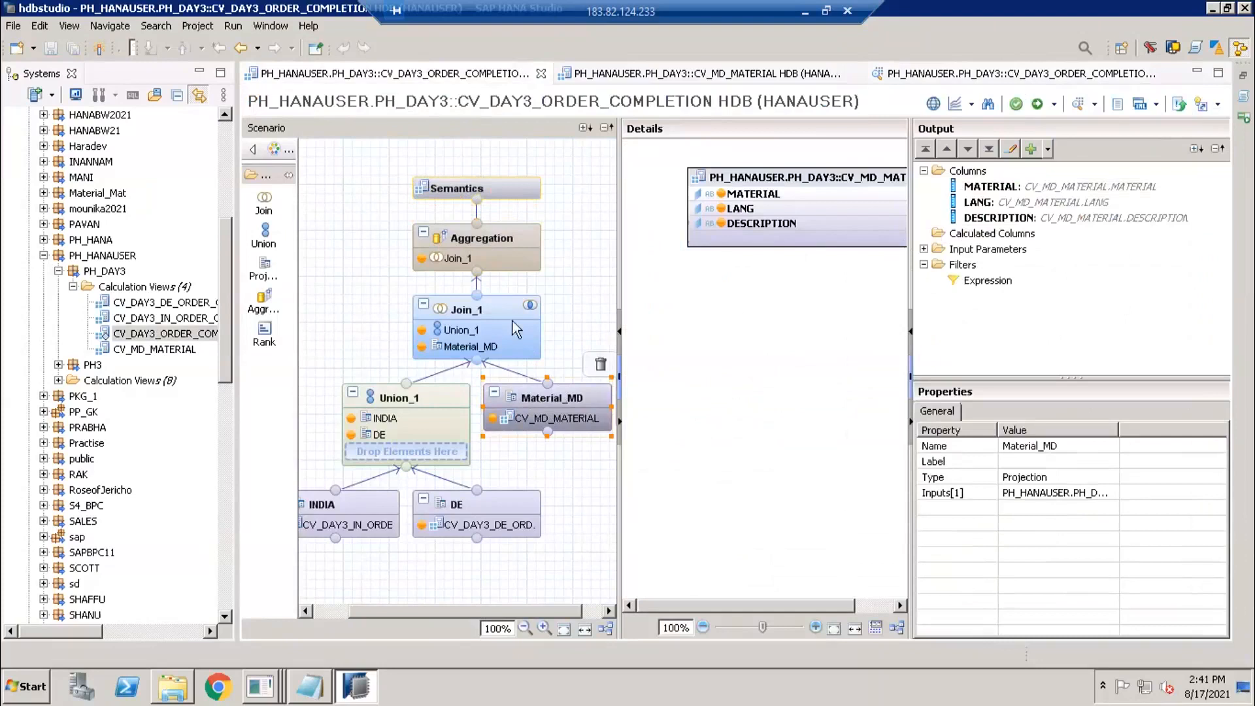
Add the LANG column of Material_MD to the output of Join_1 and save the view.
{"action": "left_click", "coordinate": [515, 329]}
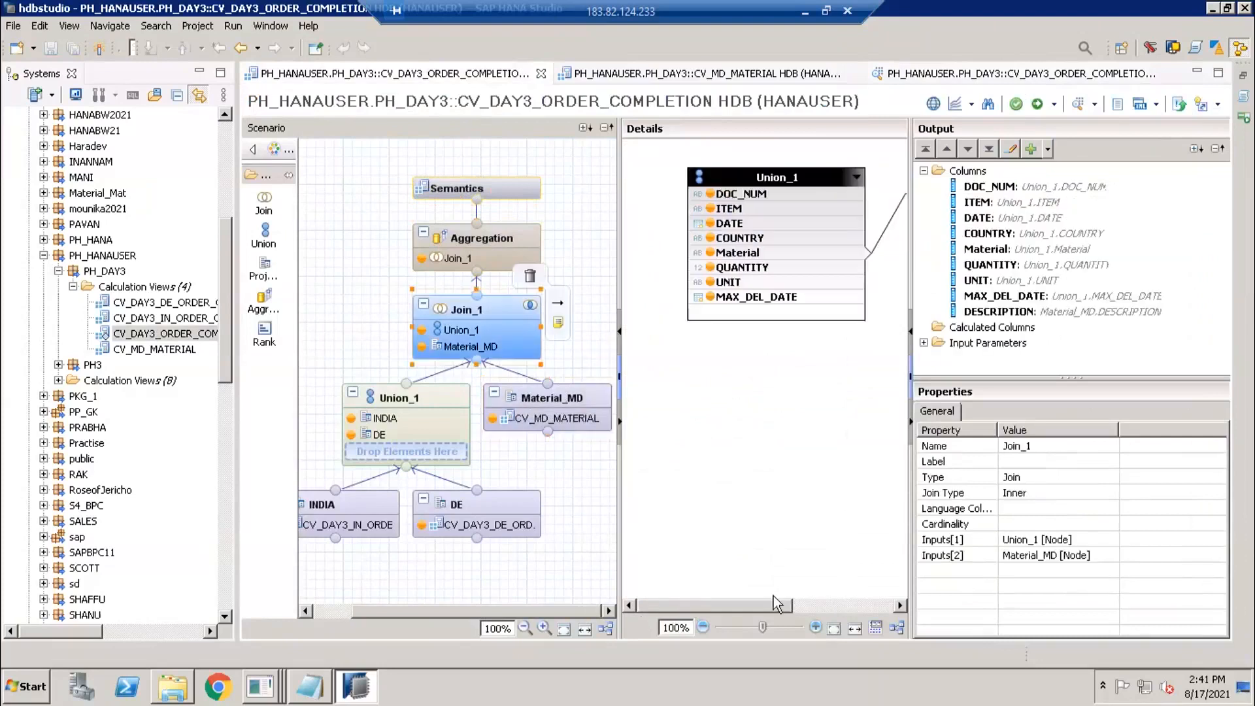
{"action": "left_click_drag", "start_coordinate": [774, 596], "coordinate": [875, 598]}
{"action": "left_click", "coordinate": [751, 207]}
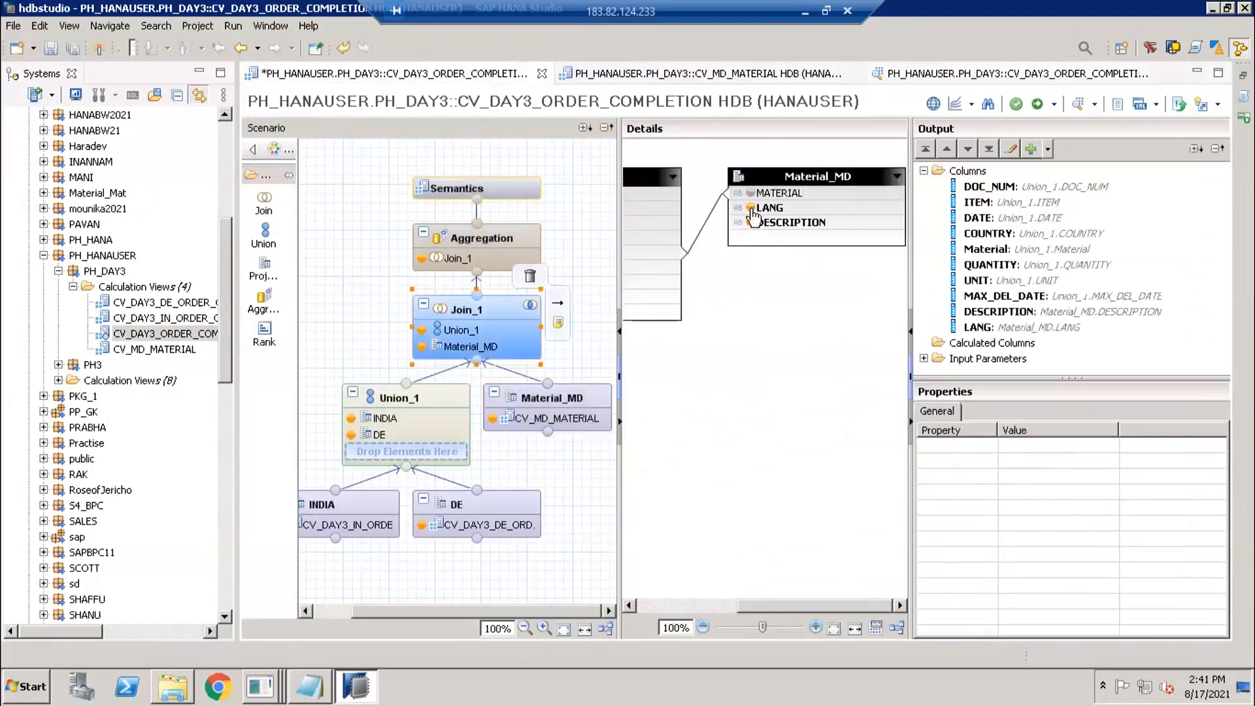
{"action": "left_click", "coordinate": [924, 358]}
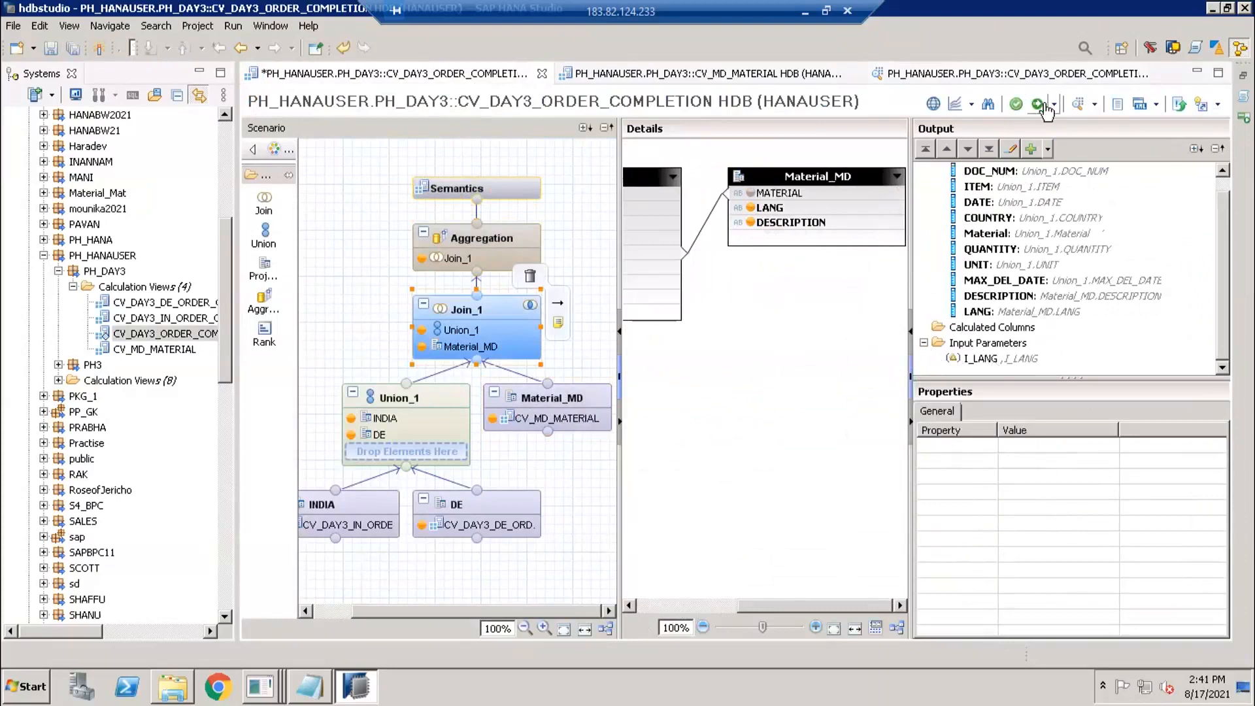
{"action": "key", "text": "ctrl+s"}
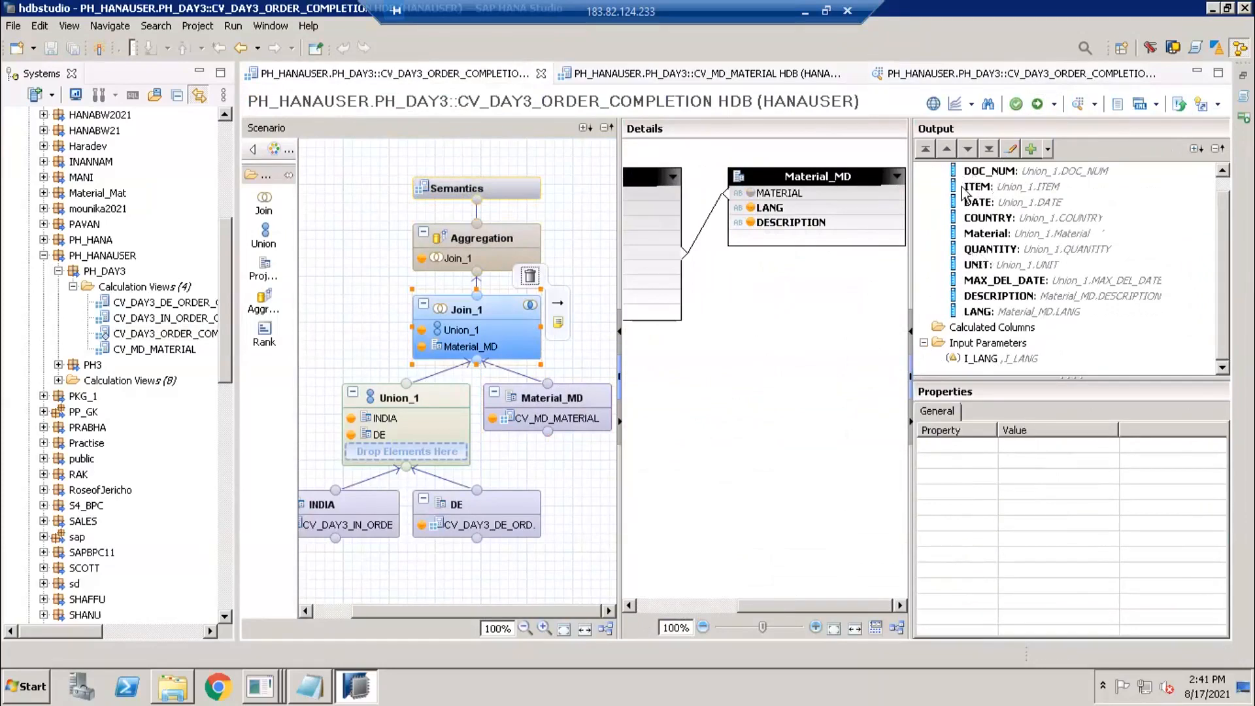
Make the I_LANG input parameter mandatory with LANG as its reference column, and activate the view.
{"action": "left_click", "coordinate": [973, 358]}
{"action": "double_click", "coordinate": [973, 359]}
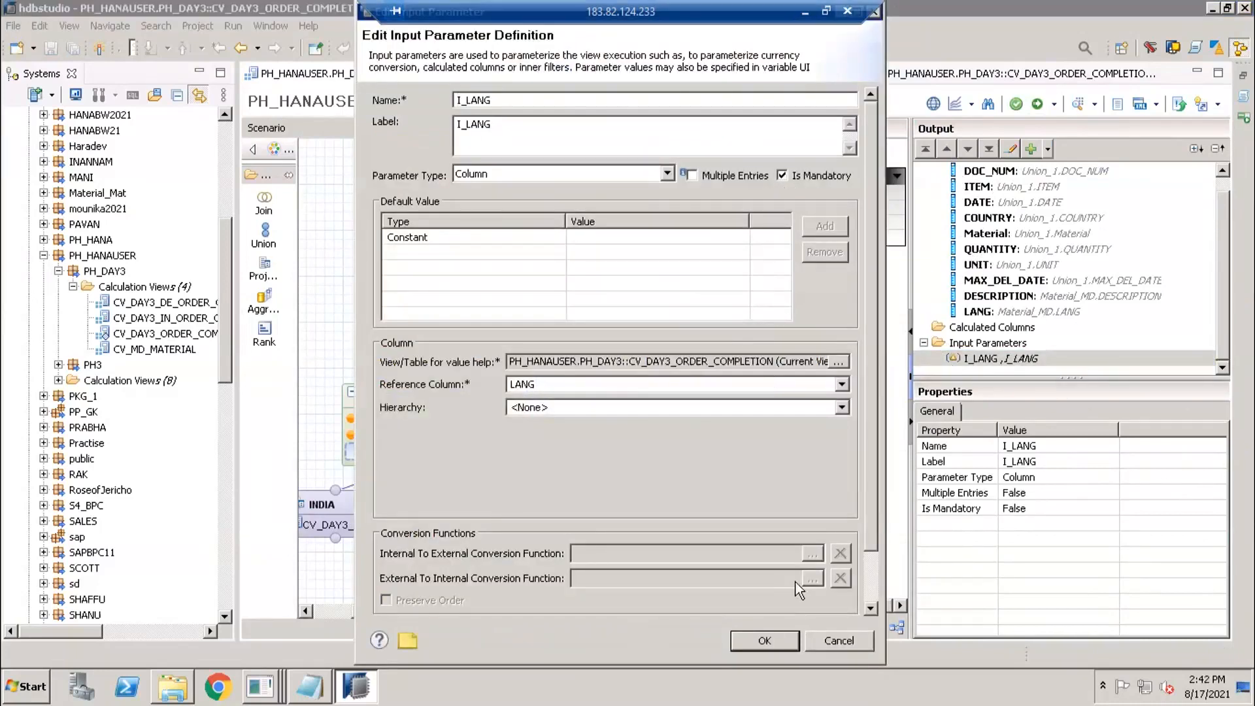
{"action": "left_click", "coordinate": [764, 640]}
{"action": "left_click", "coordinate": [1036, 106]}
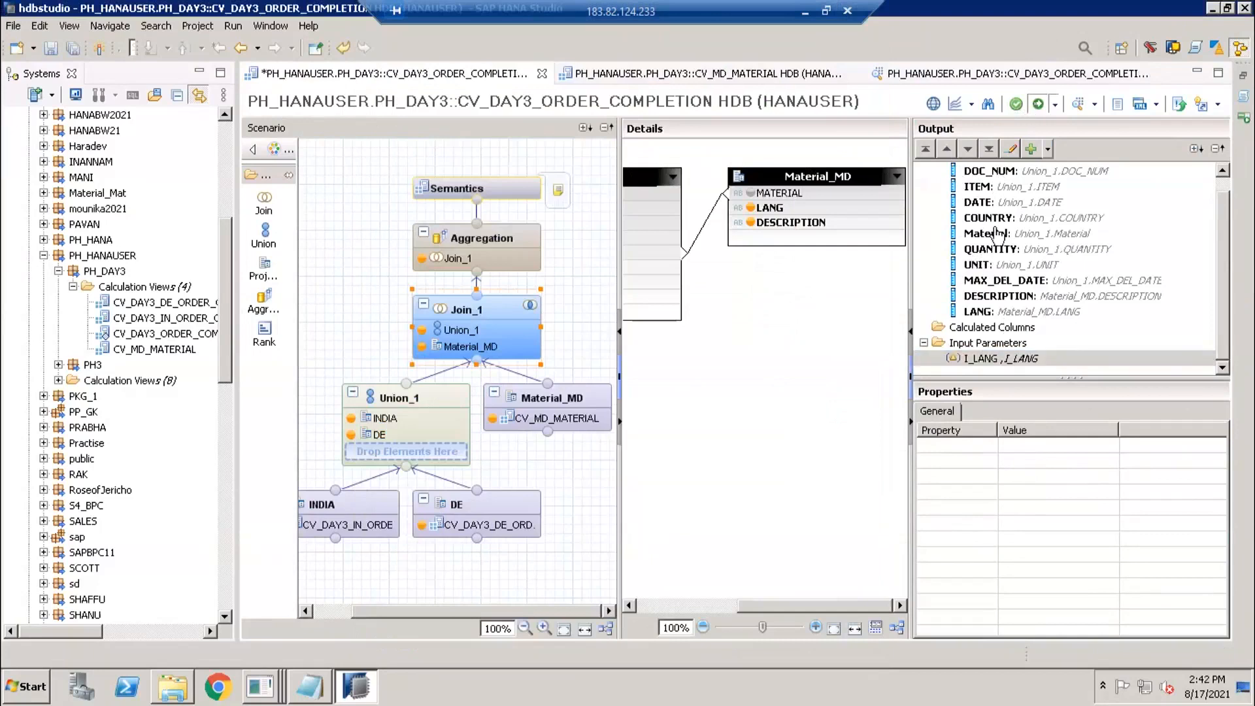
Preview the raw data of CV_DAY3_ORDER_COMPLETION again and close the data previews.
{"action": "left_click", "coordinate": [1077, 106]}
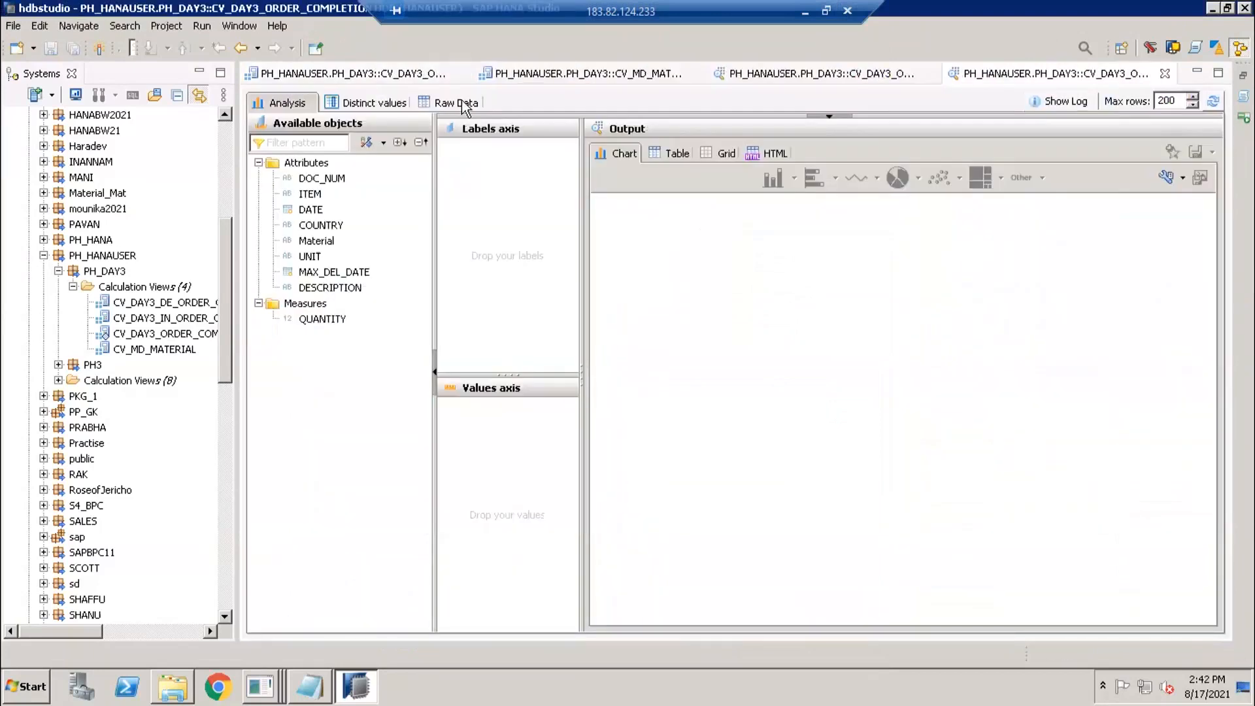
{"action": "left_click", "coordinate": [462, 102]}
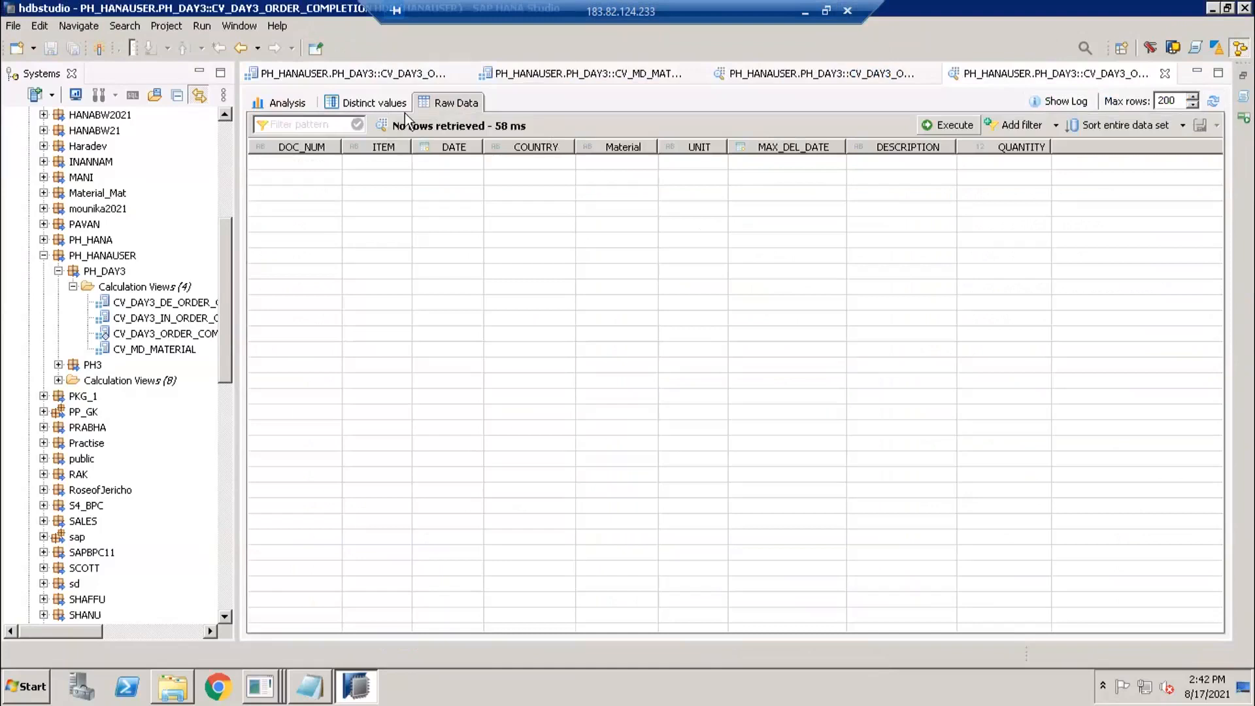
{"action": "left_click", "coordinate": [1165, 73]}
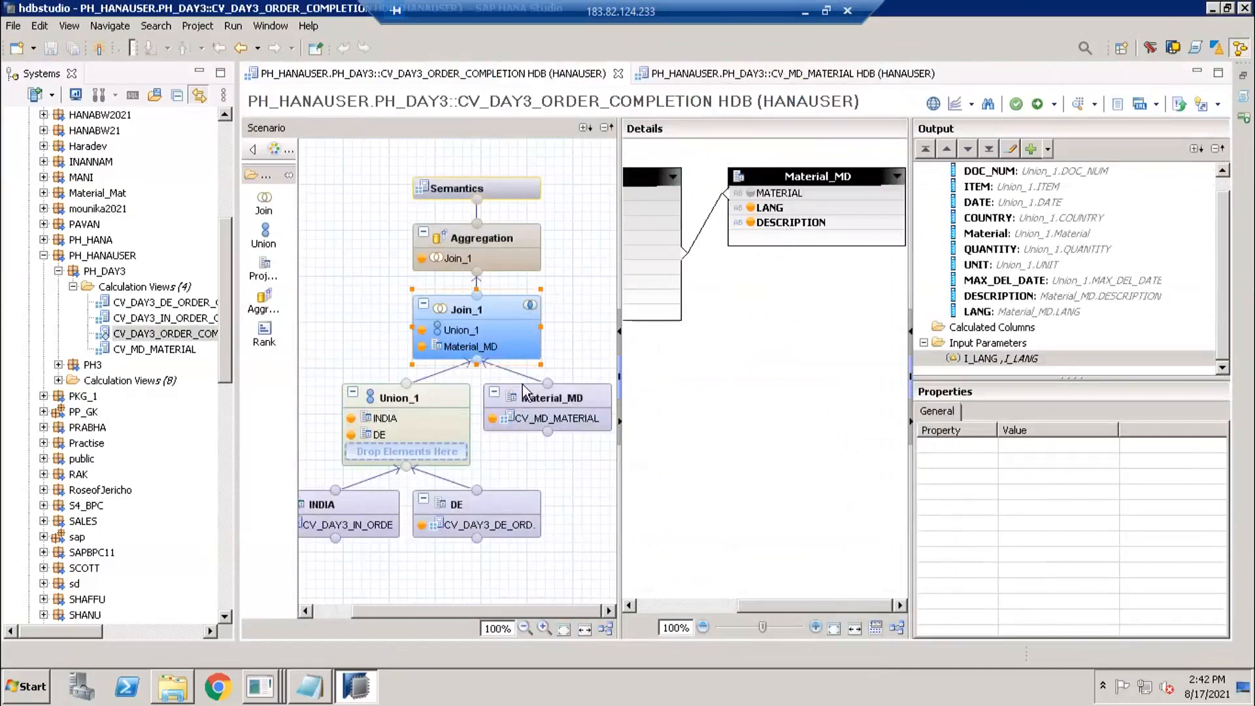
Examine the properties of the LANG column and the I_LANG input parameter in the Material_MD projection's output.
{"action": "left_click", "coordinate": [536, 400]}
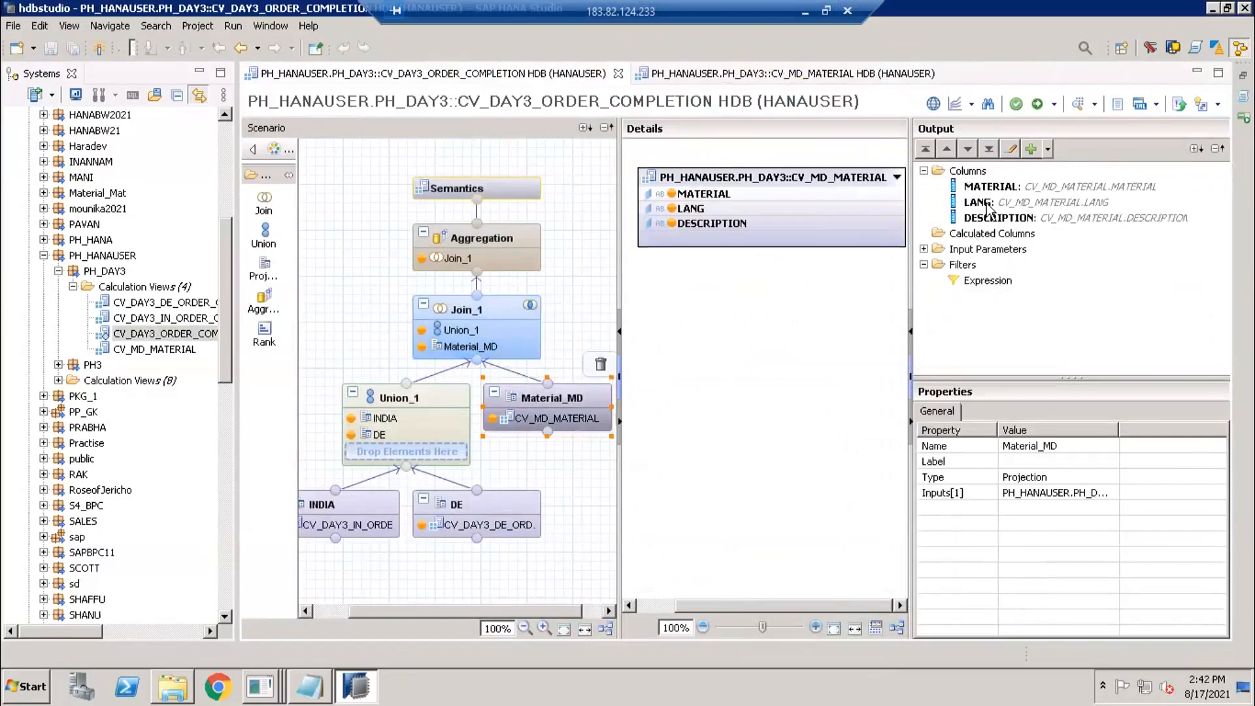
{"action": "left_click", "coordinate": [988, 208]}
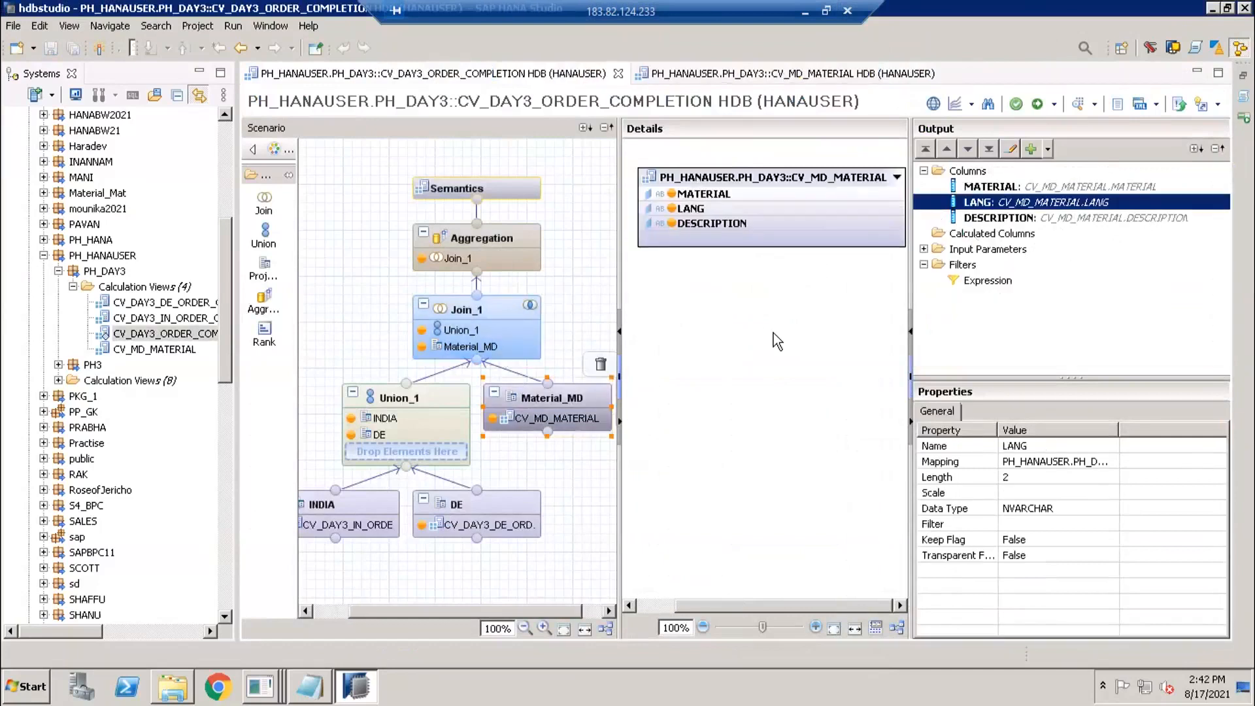
{"action": "left_click", "coordinate": [924, 250]}
{"action": "left_click", "coordinate": [972, 265]}
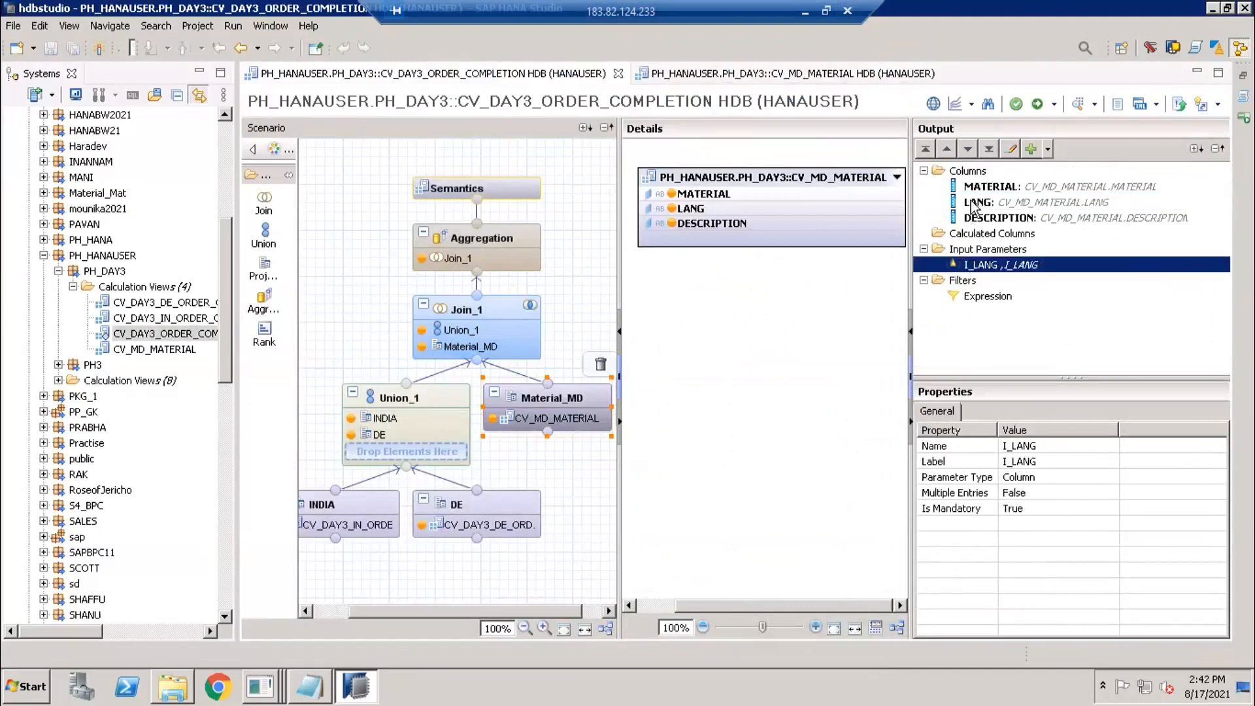
{"action": "left_click", "coordinate": [975, 203]}
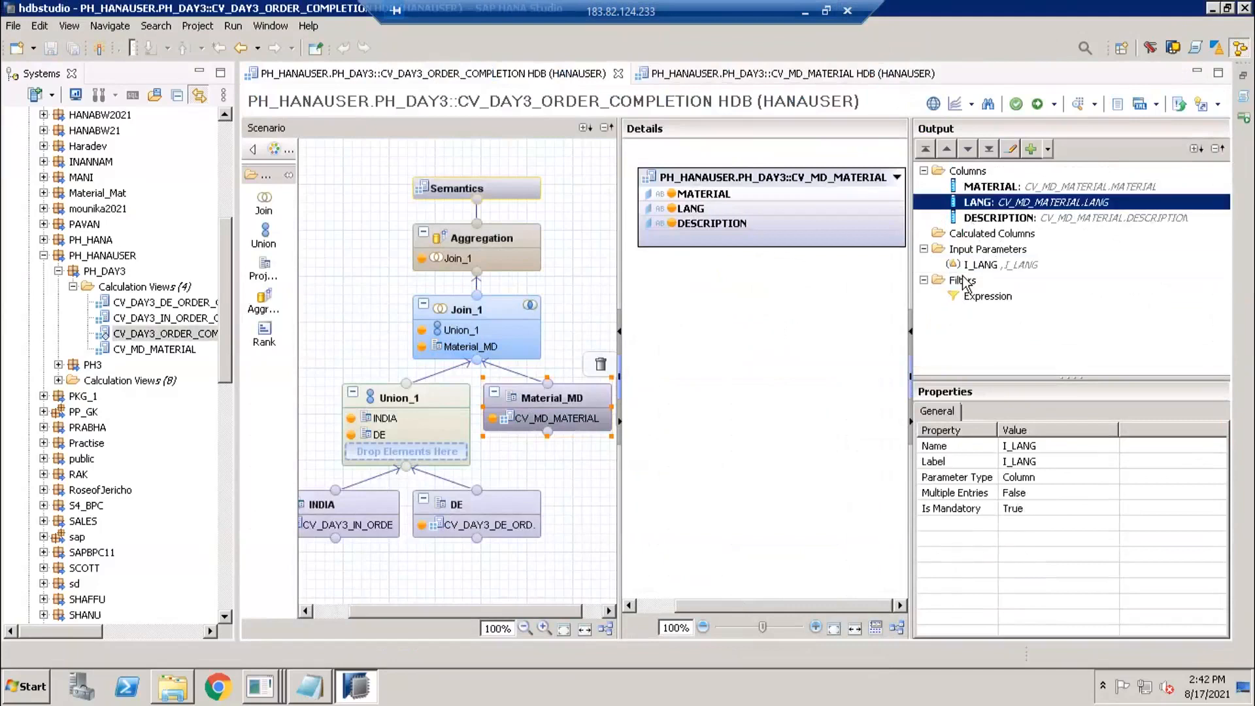
{"action": "right_click", "coordinate": [975, 207]}
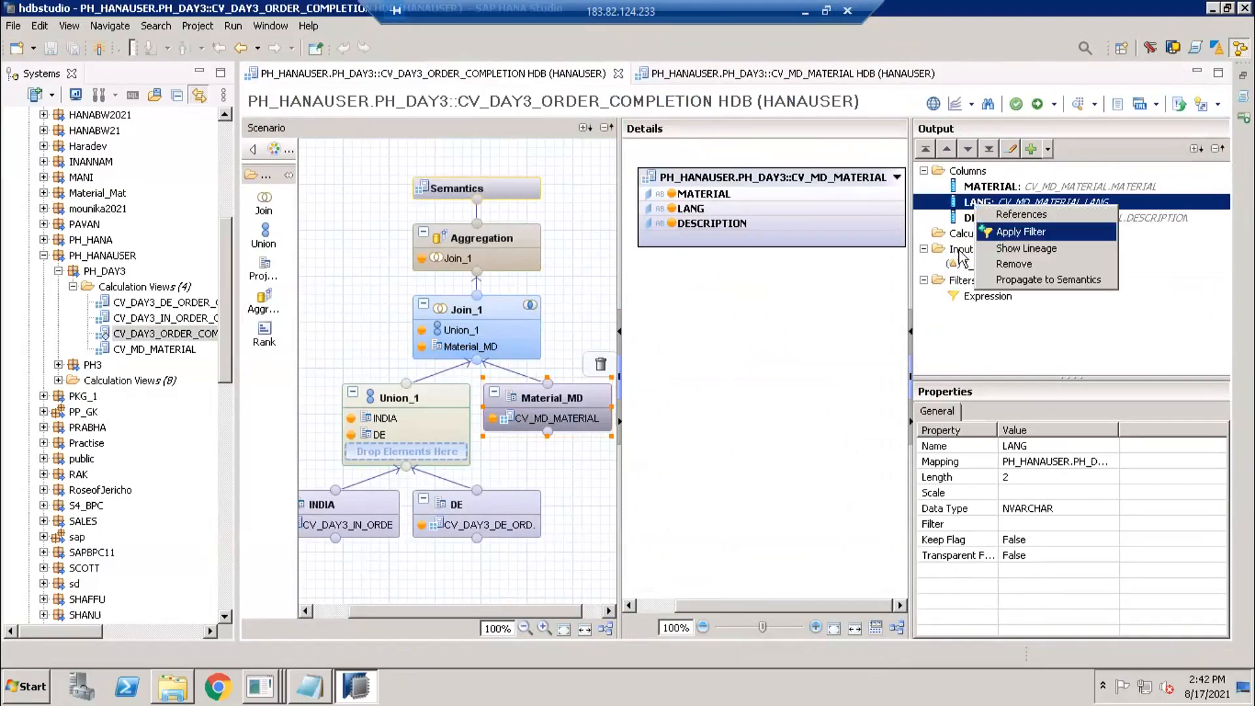
{"action": "left_click", "coordinate": [554, 214]}
From the Semantics node, map the I_LANG input parameter of CV_MD_MATERIAL to the calculation view's I_LANG and confirm the mapping.
{"action": "left_click", "coordinate": [512, 190]}
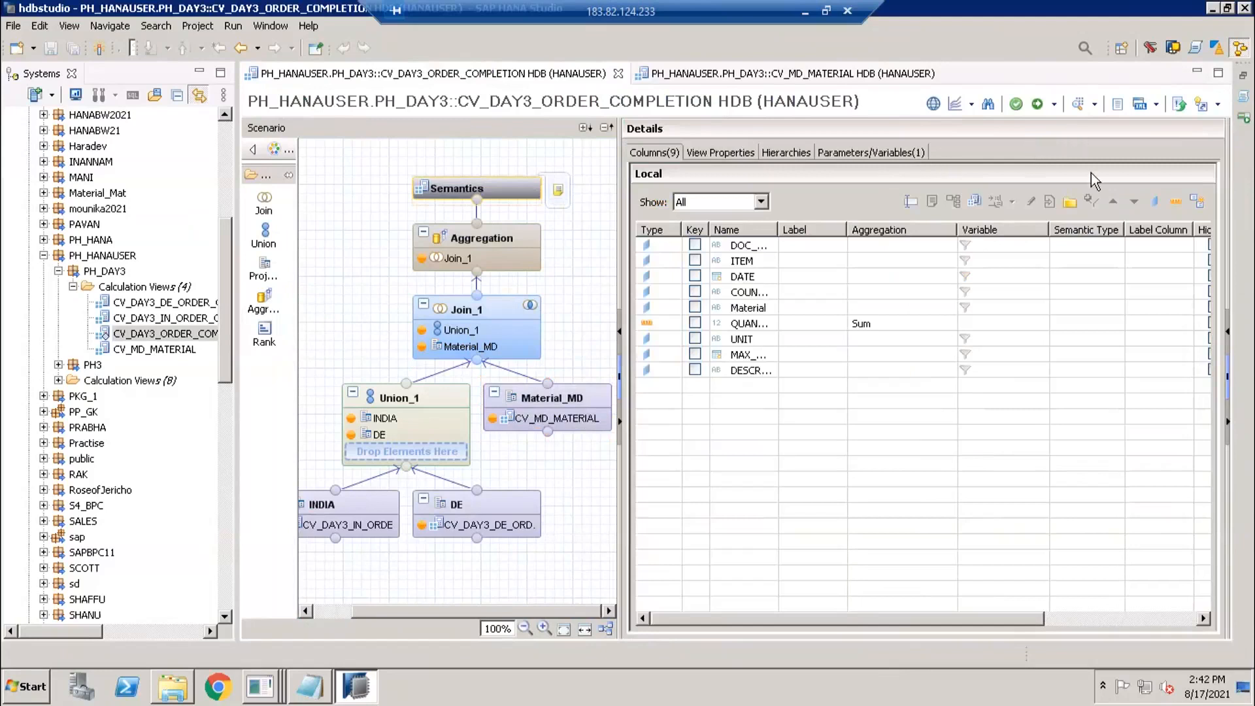
{"action": "left_click", "coordinate": [860, 155]}
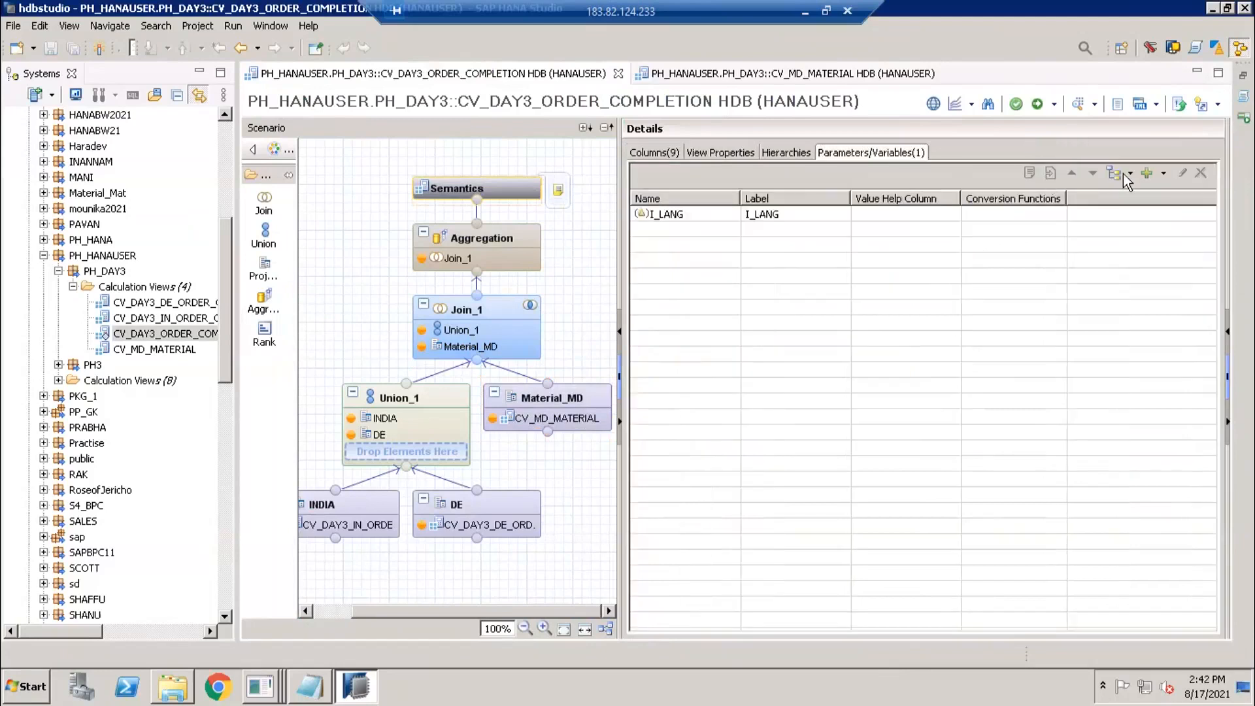
{"action": "left_click", "coordinate": [1131, 175]}
{"action": "left_click", "coordinate": [1044, 190]}
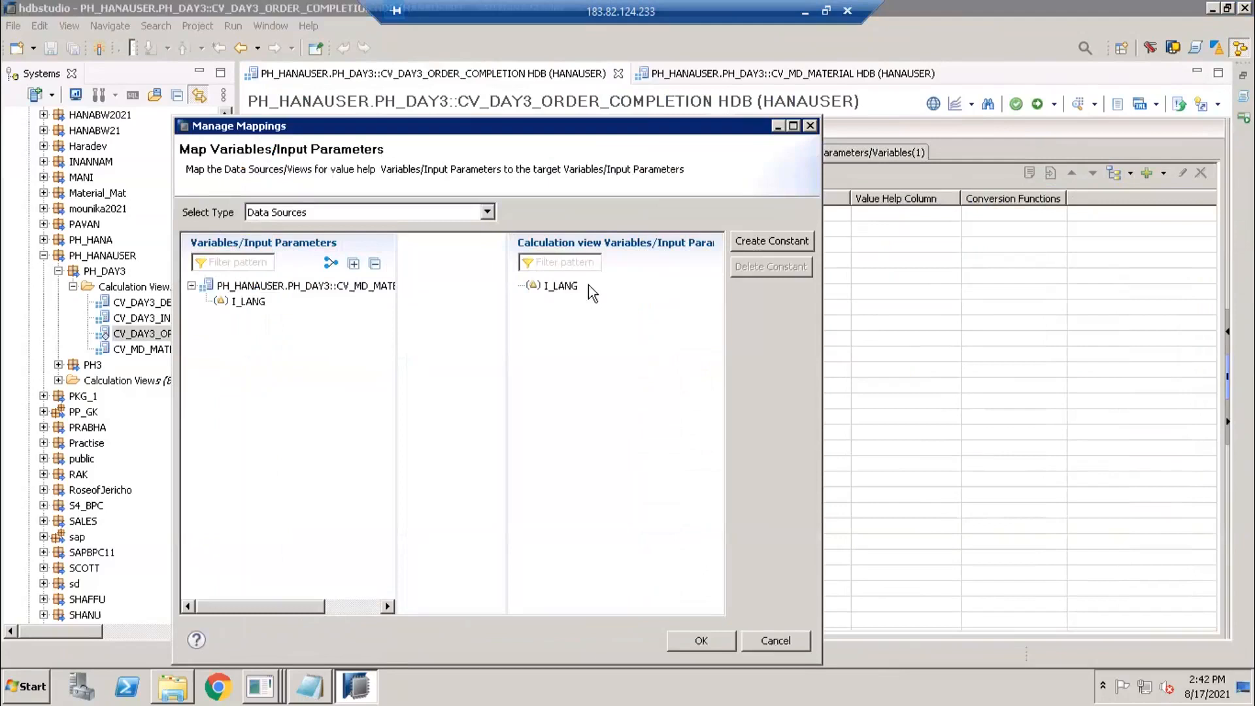
{"action": "left_click", "coordinate": [537, 291]}
{"action": "left_click", "coordinate": [262, 301]}
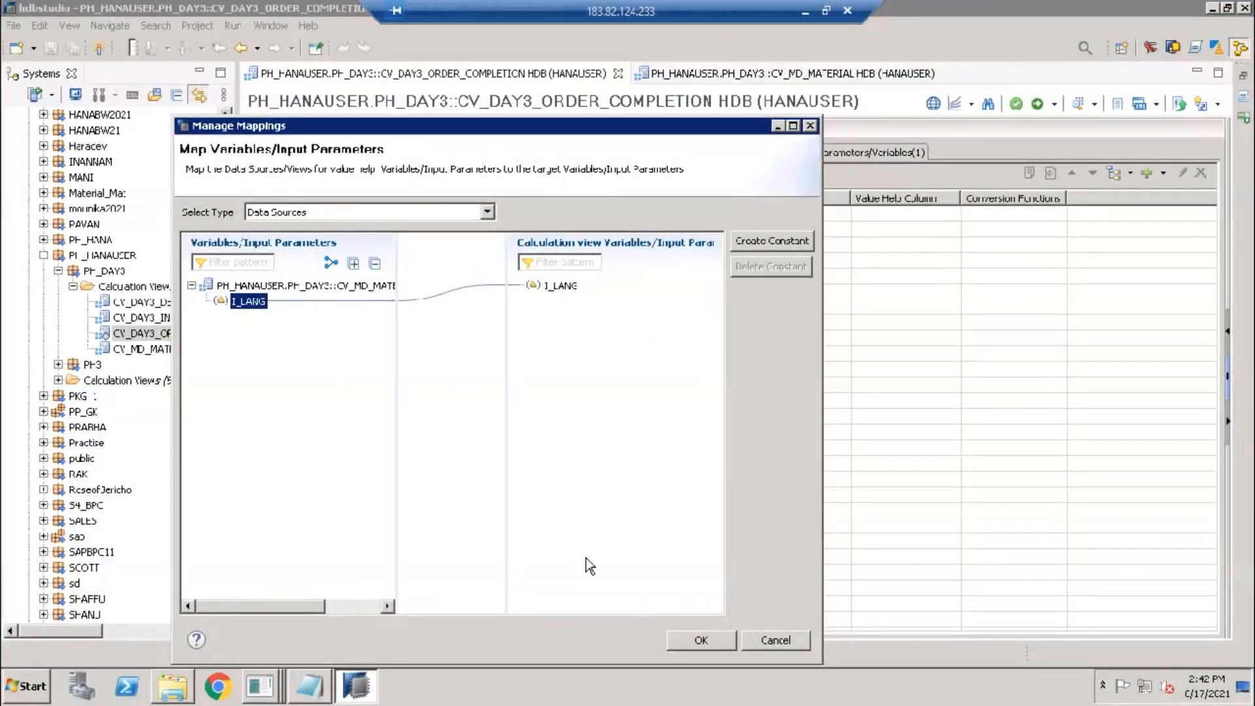
{"action": "left_click", "coordinate": [701, 638]}
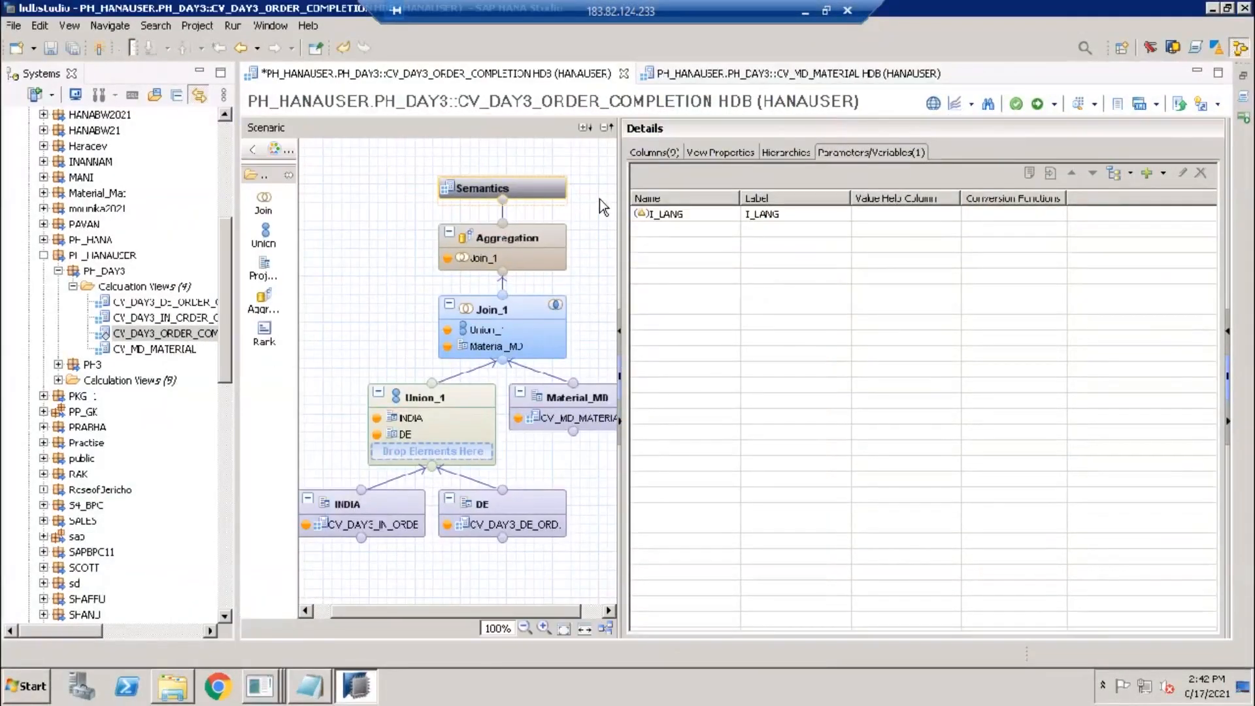
Check the I_LANG parameter and the columns of the Semantics node, and open the Aggregation node's details.
{"action": "left_click", "coordinate": [660, 214]}
{"action": "left_click", "coordinate": [535, 196]}
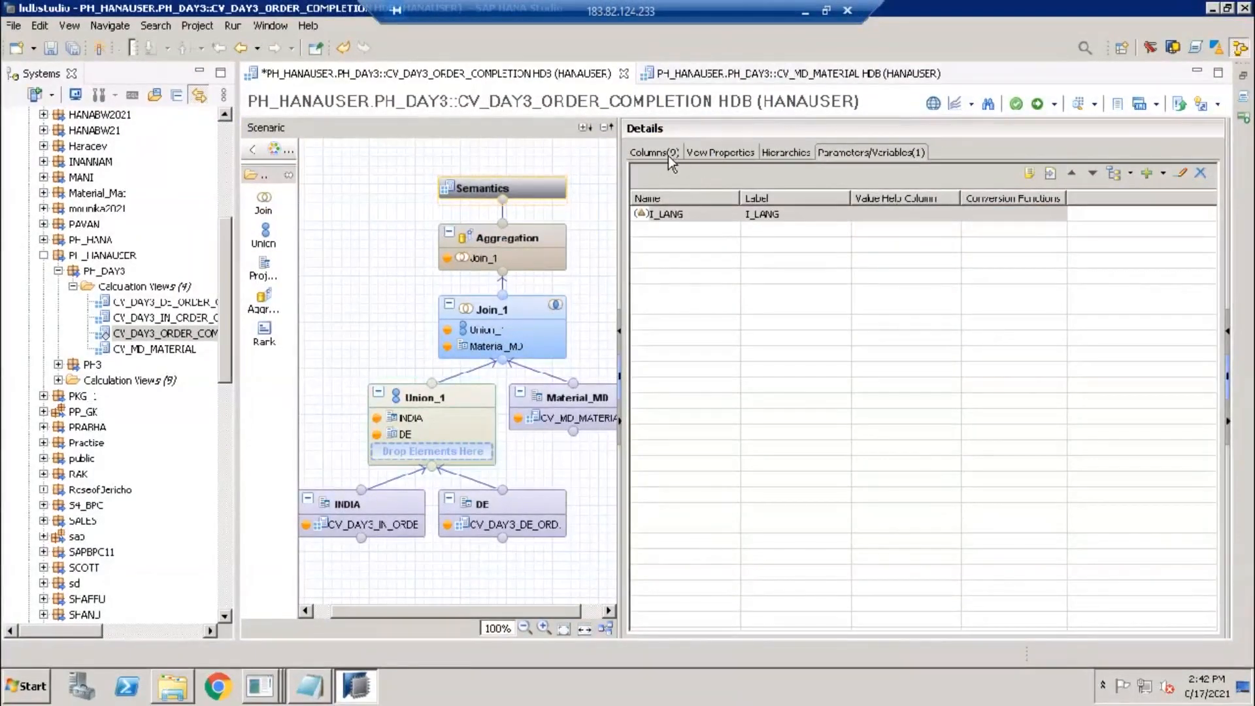
{"action": "left_click", "coordinate": [668, 155]}
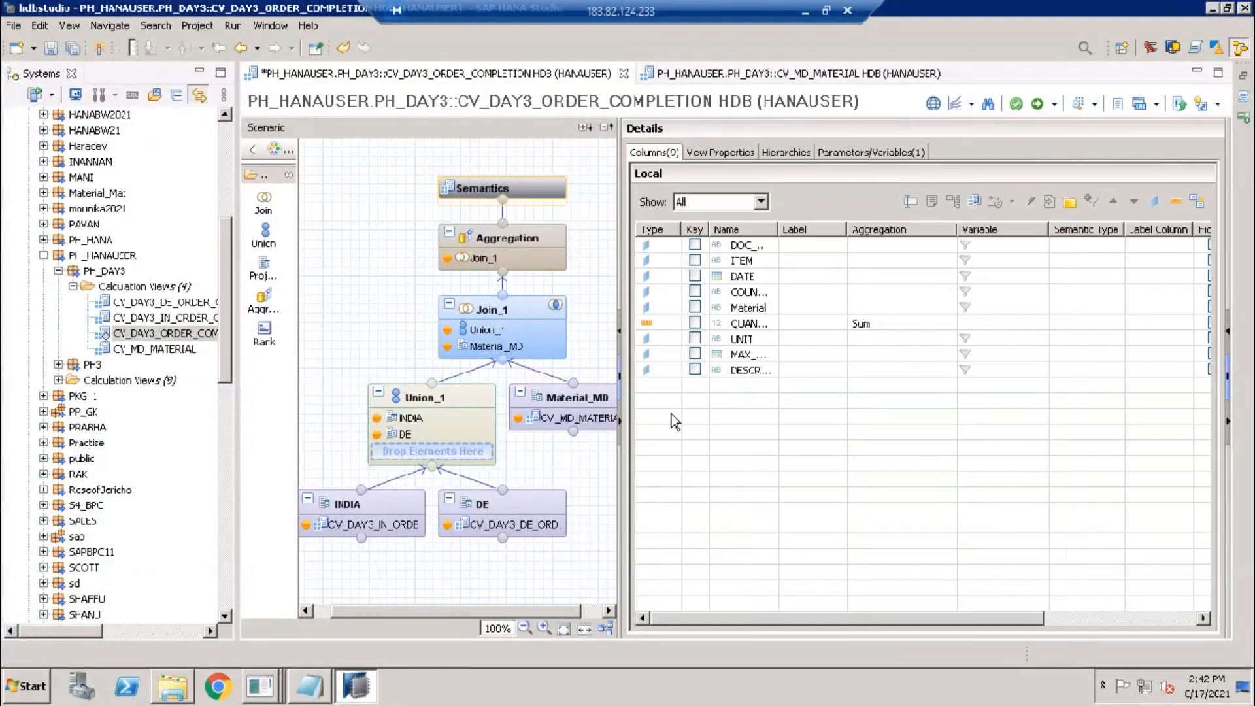
{"action": "left_click", "coordinate": [500, 238]}
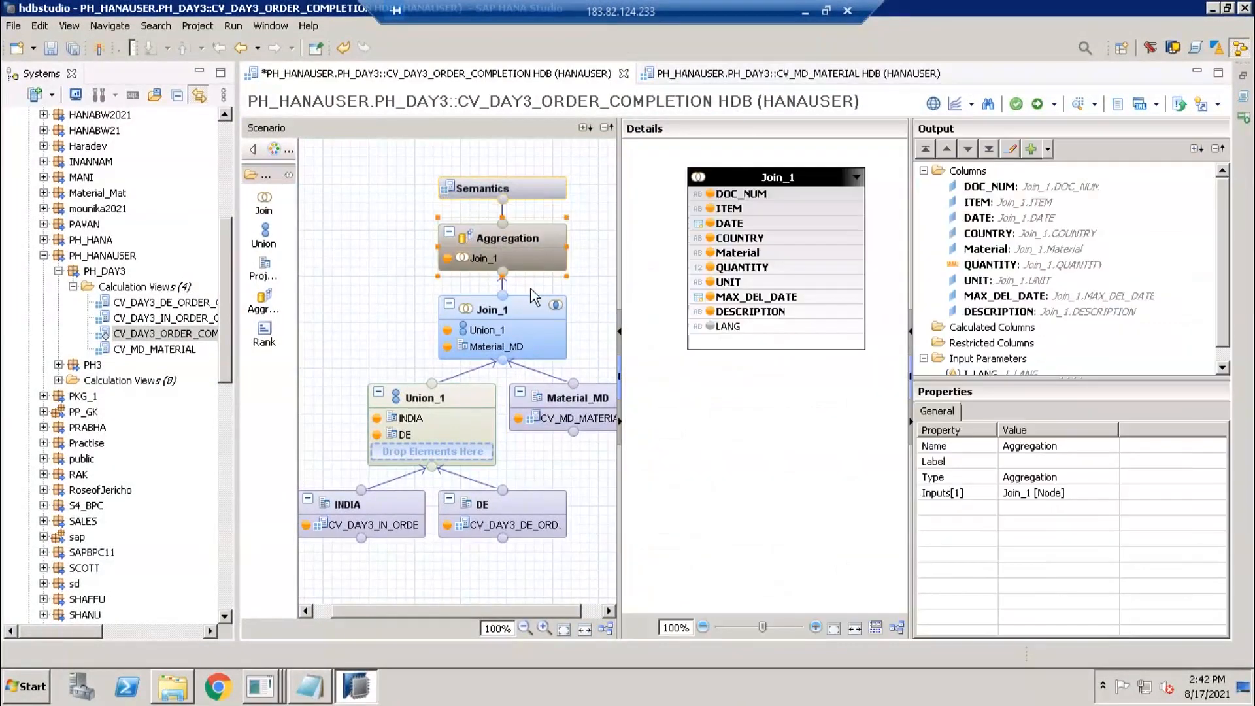
In the Material_MD projection, apply a filter on the LANG column with operator Equal and the I_LANG input parameter as its value.
{"action": "left_click", "coordinate": [559, 400]}
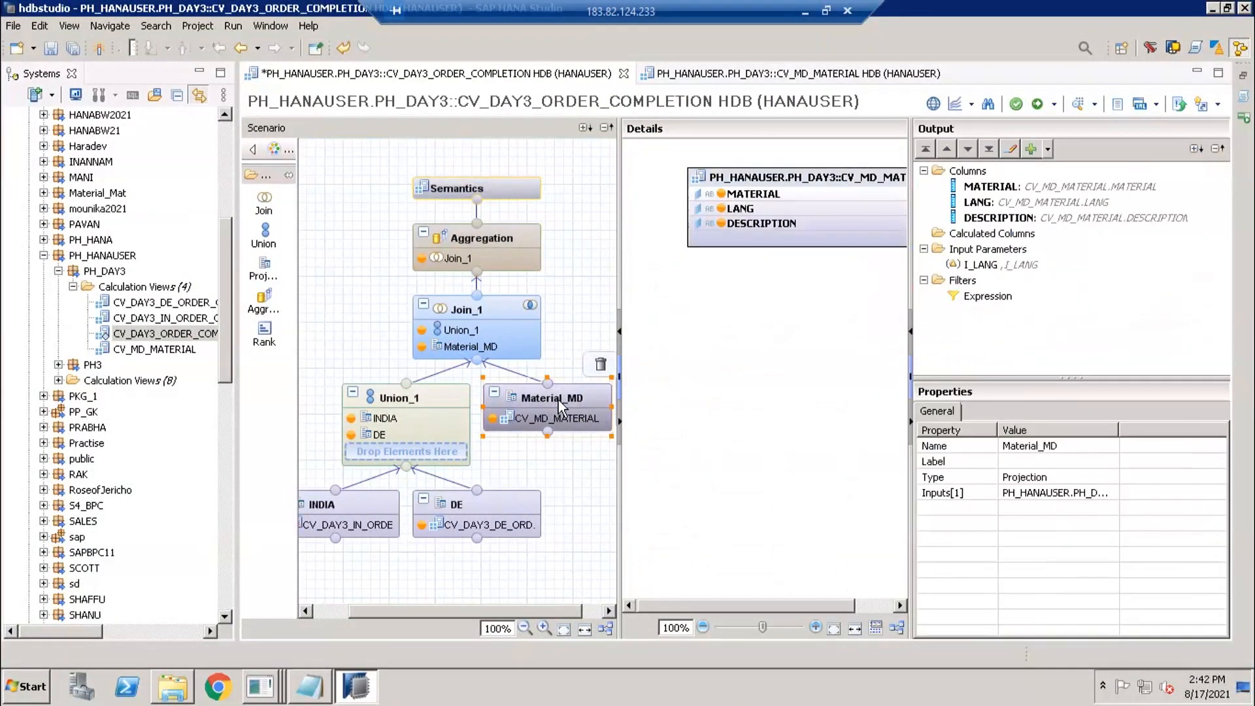
{"action": "left_click", "coordinate": [571, 396]}
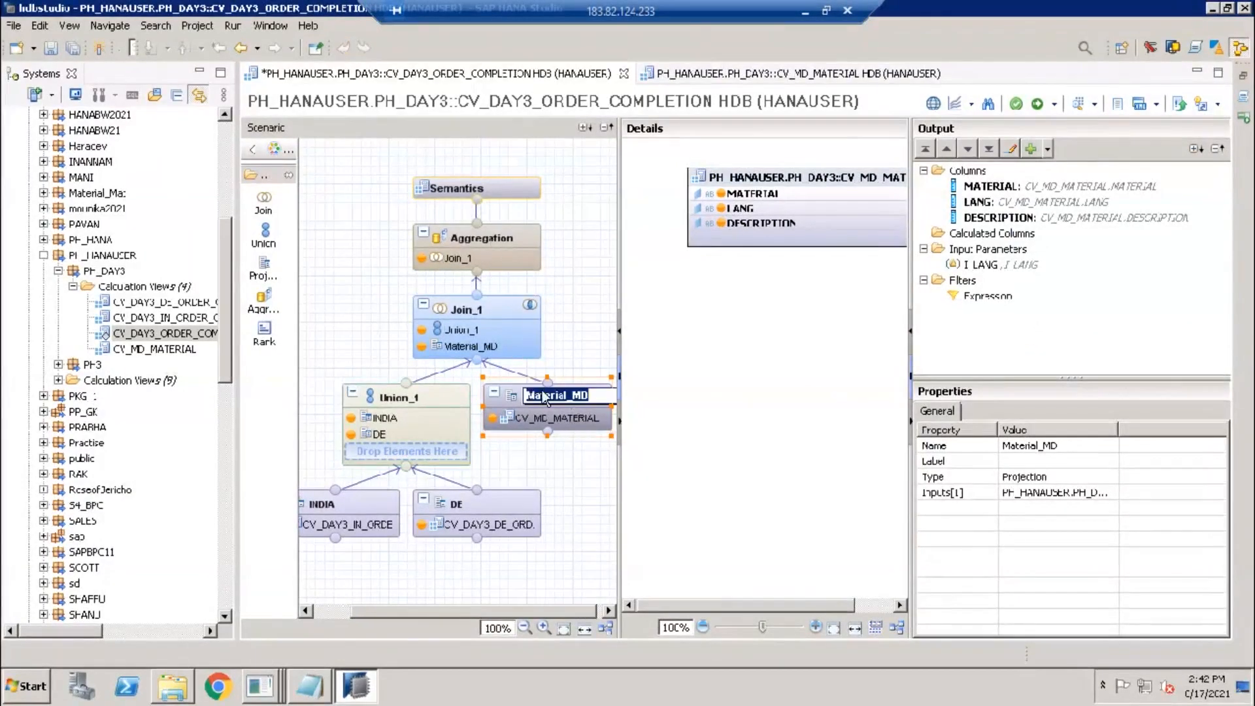
{"action": "left_click", "coordinate": [587, 351]}
{"action": "left_click", "coordinate": [556, 395]}
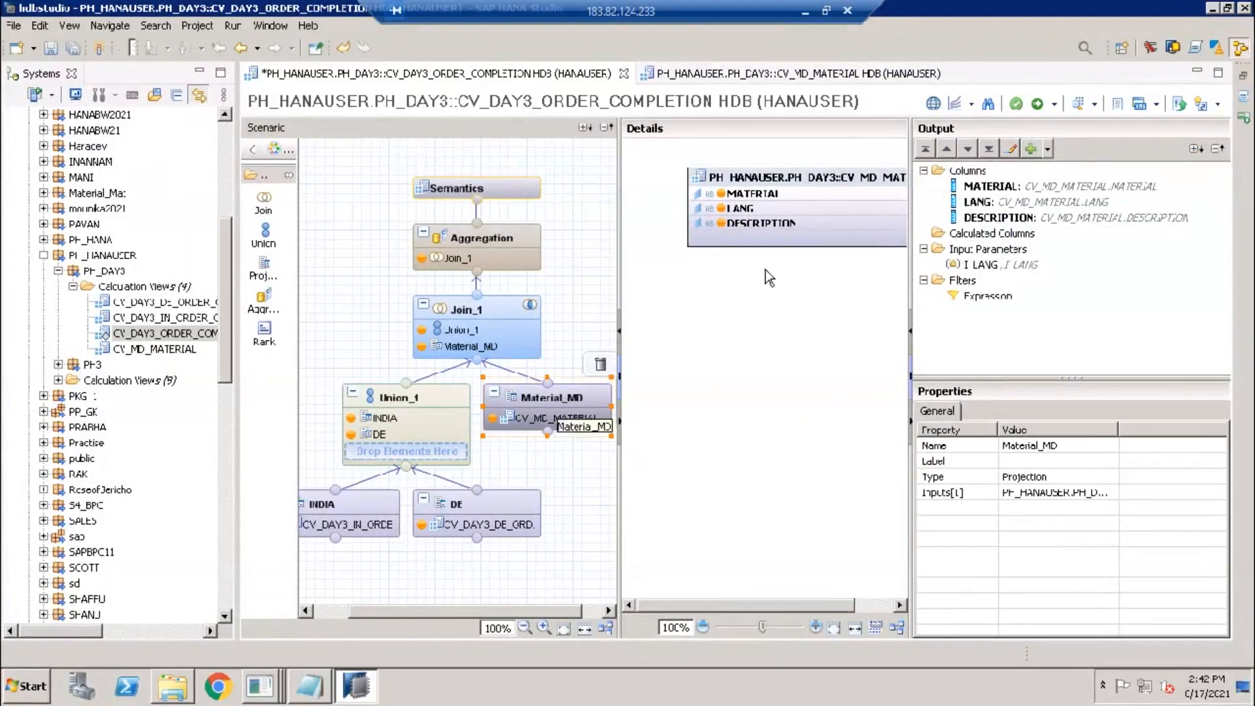
{"action": "right_click", "coordinate": [983, 206]}
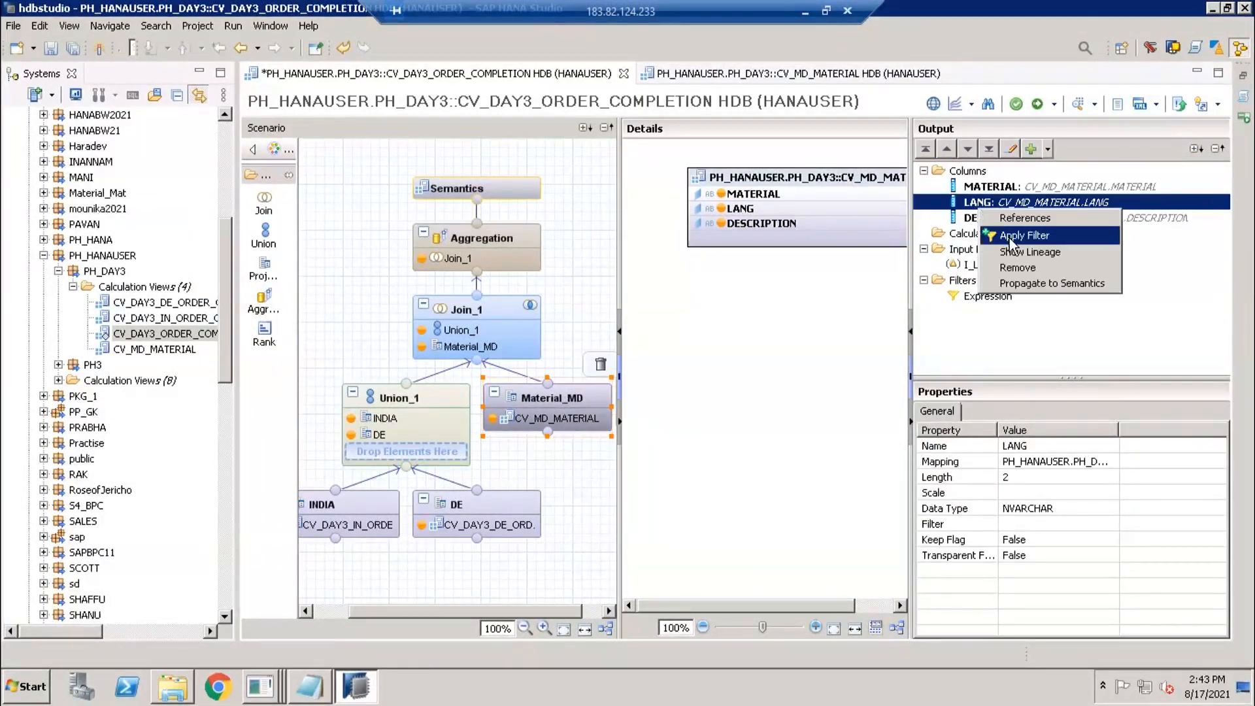
{"action": "left_click", "coordinate": [1012, 237]}
{"action": "left_click", "coordinate": [417, 220]}
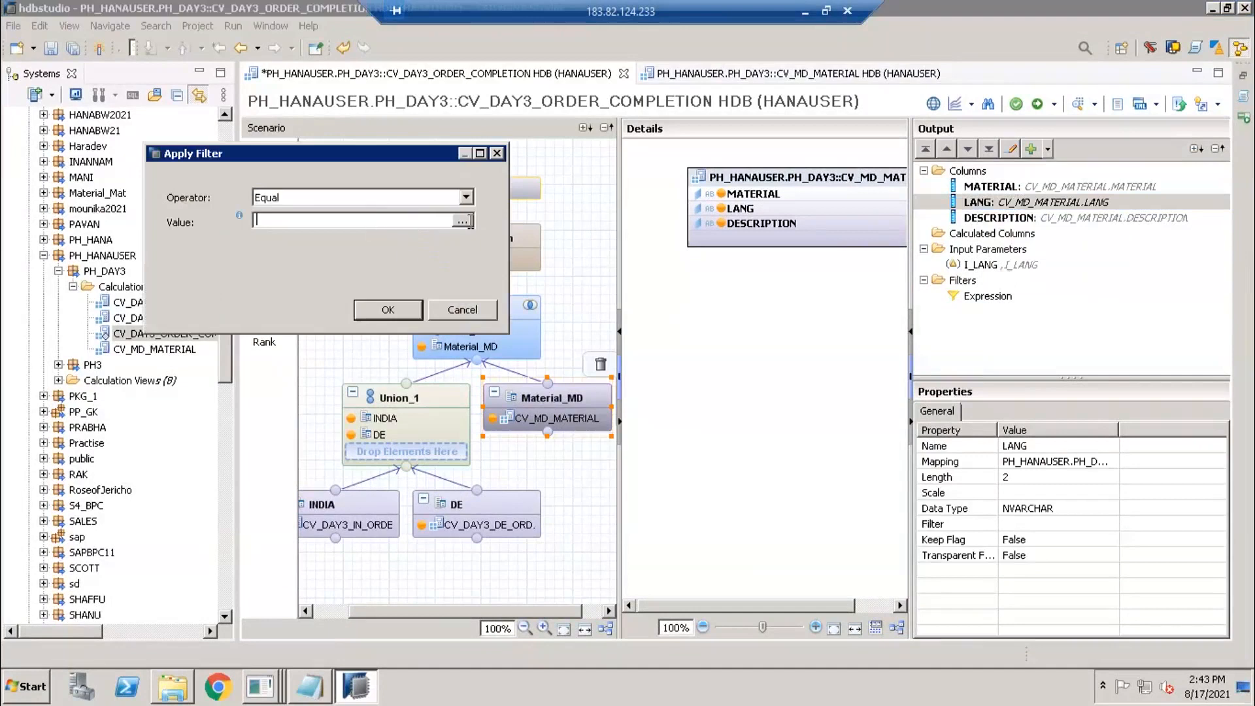
{"action": "left_click", "coordinate": [462, 220]}
{"action": "left_click", "coordinate": [251, 167]}
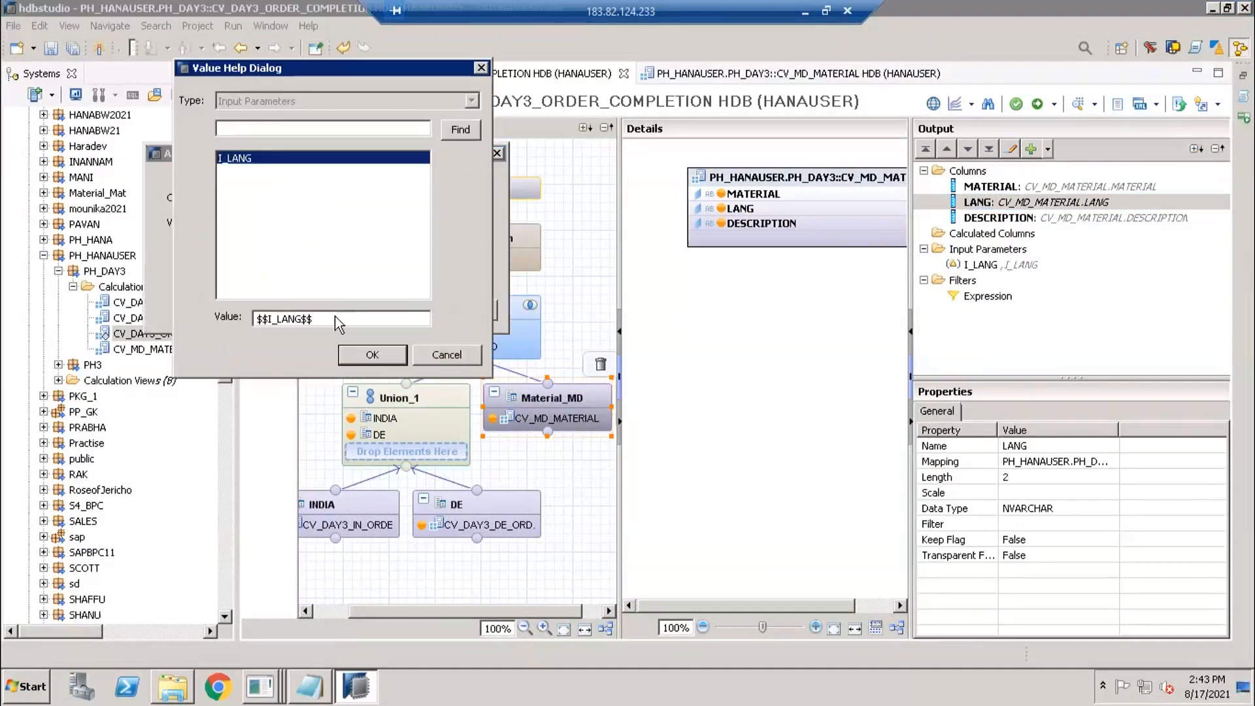
{"action": "left_click", "coordinate": [371, 354]}
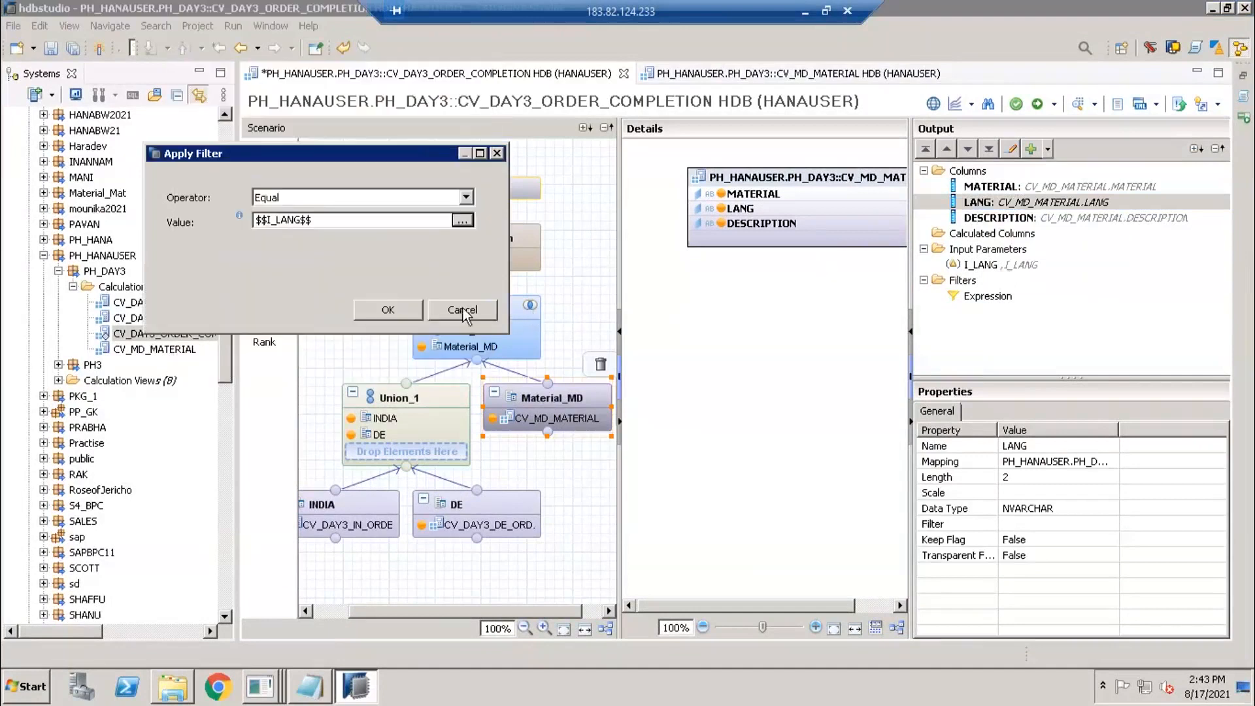
{"action": "left_click", "coordinate": [391, 311]}
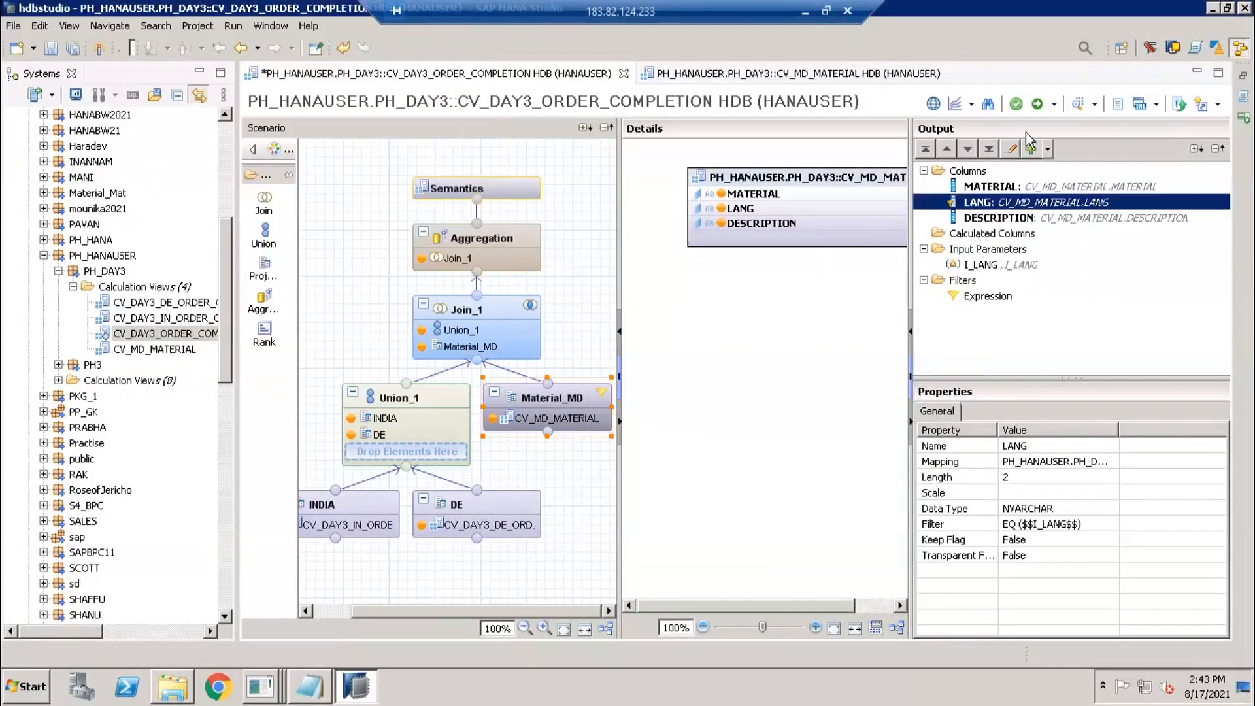
Activate CV_DAY3_ORDER_COMPLETION, preview its raw data and close the preview.
{"action": "left_click", "coordinate": [1036, 106]}
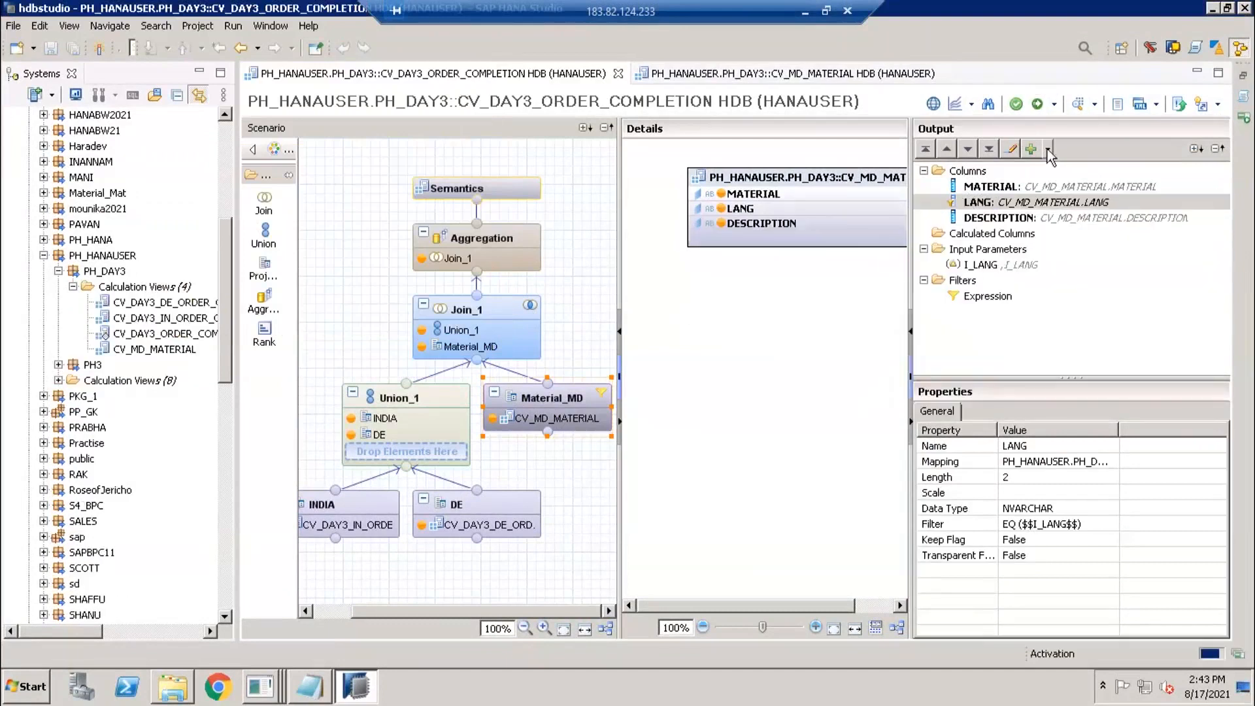
{"action": "left_click", "coordinate": [1073, 104]}
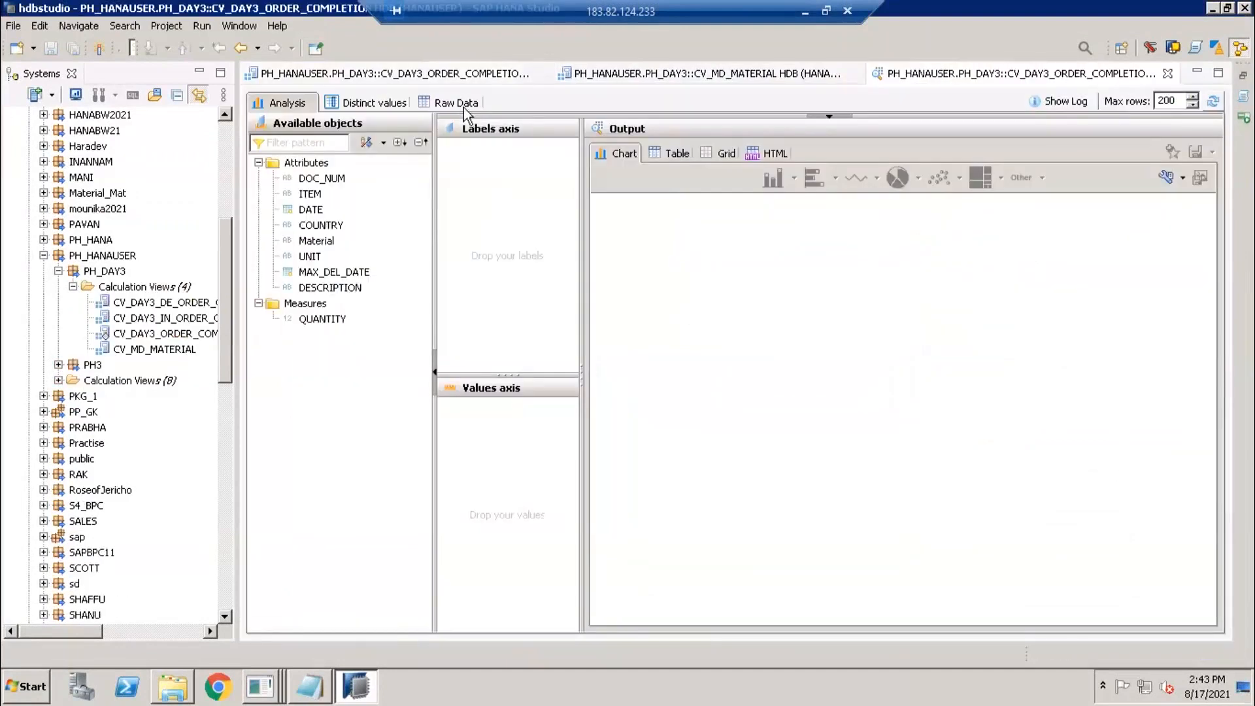
{"action": "left_click", "coordinate": [464, 107]}
{"action": "left_click", "coordinate": [1168, 77]}
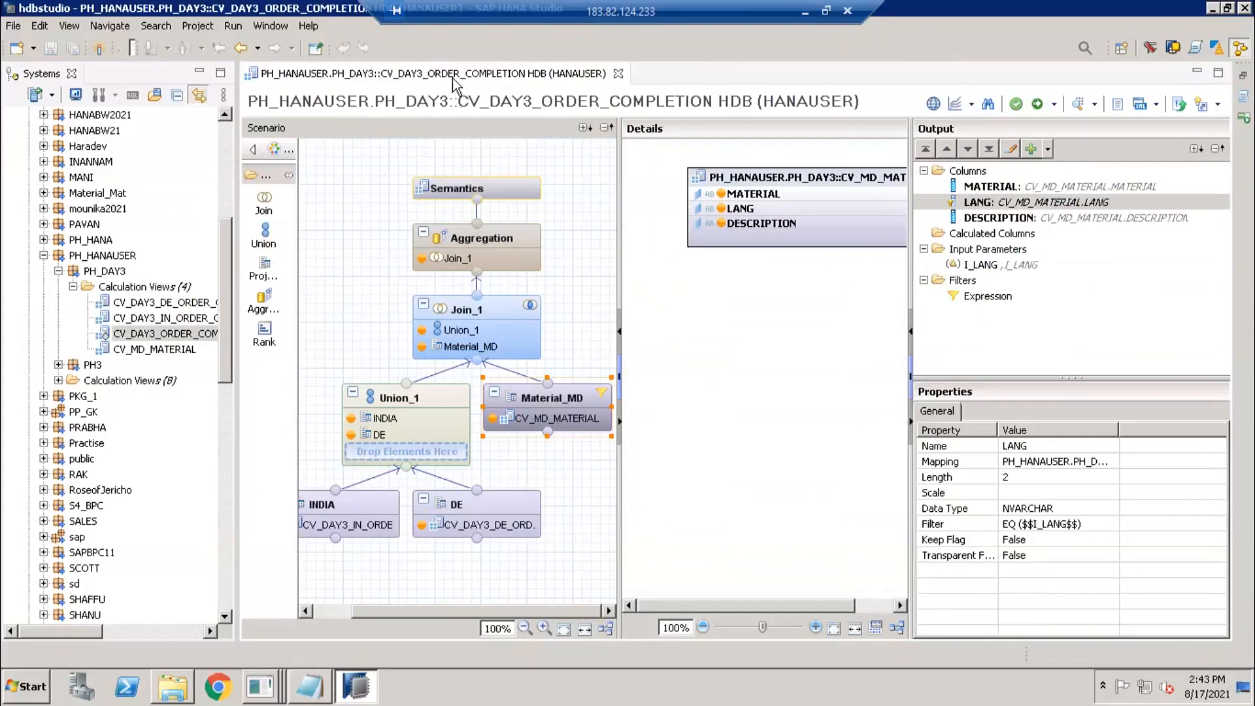
Add LANG to the Aggregation node's output and assign it the attribute column type in the Semantics node.
{"action": "left_click", "coordinate": [540, 398]}
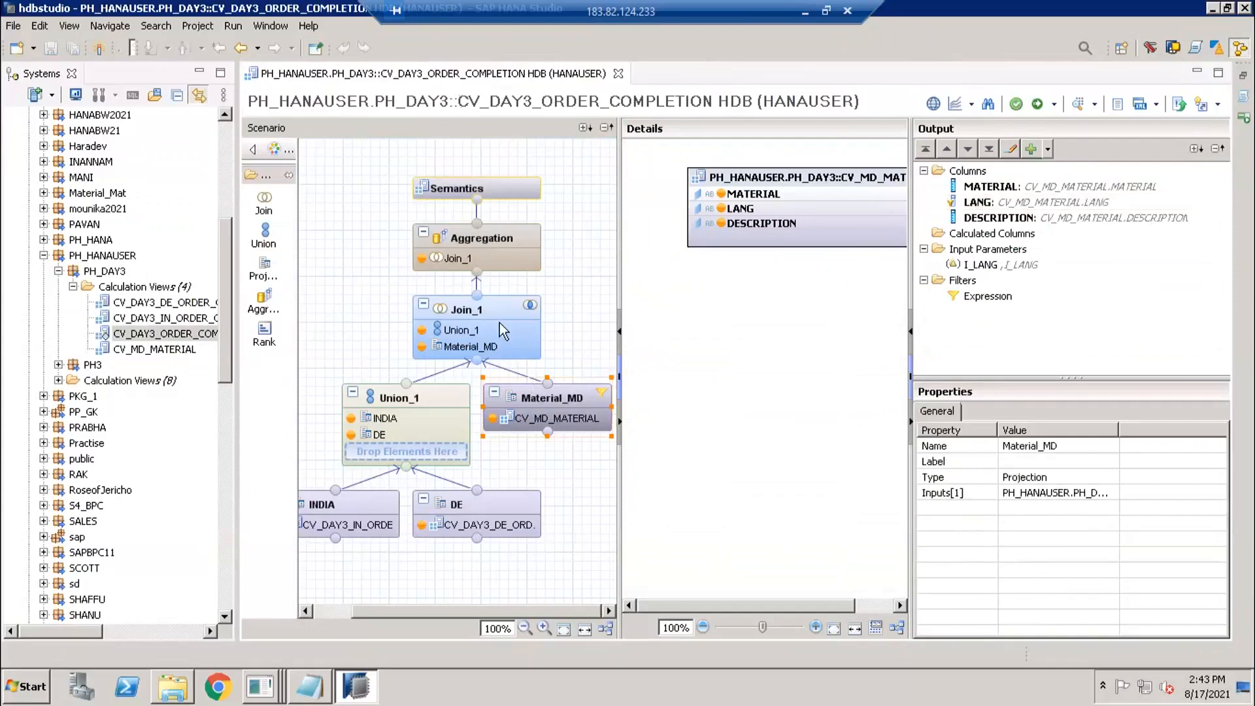
{"action": "left_click", "coordinate": [499, 323]}
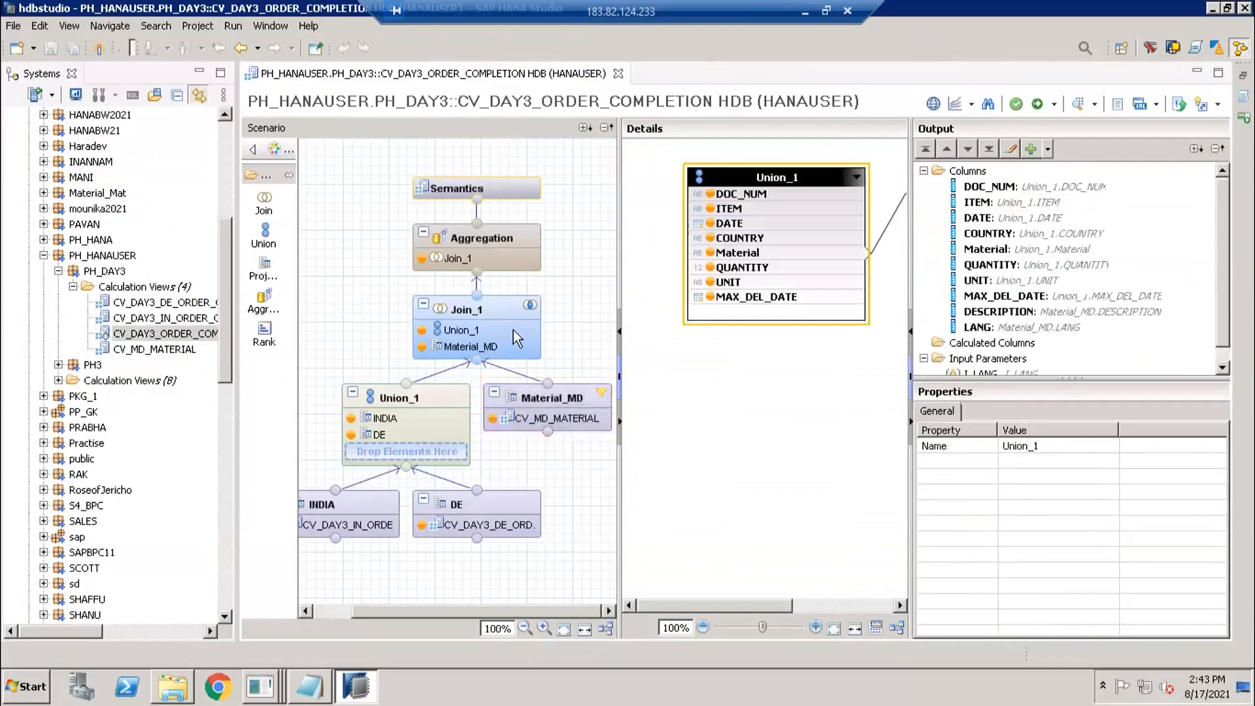
{"action": "left_click", "coordinate": [493, 228]}
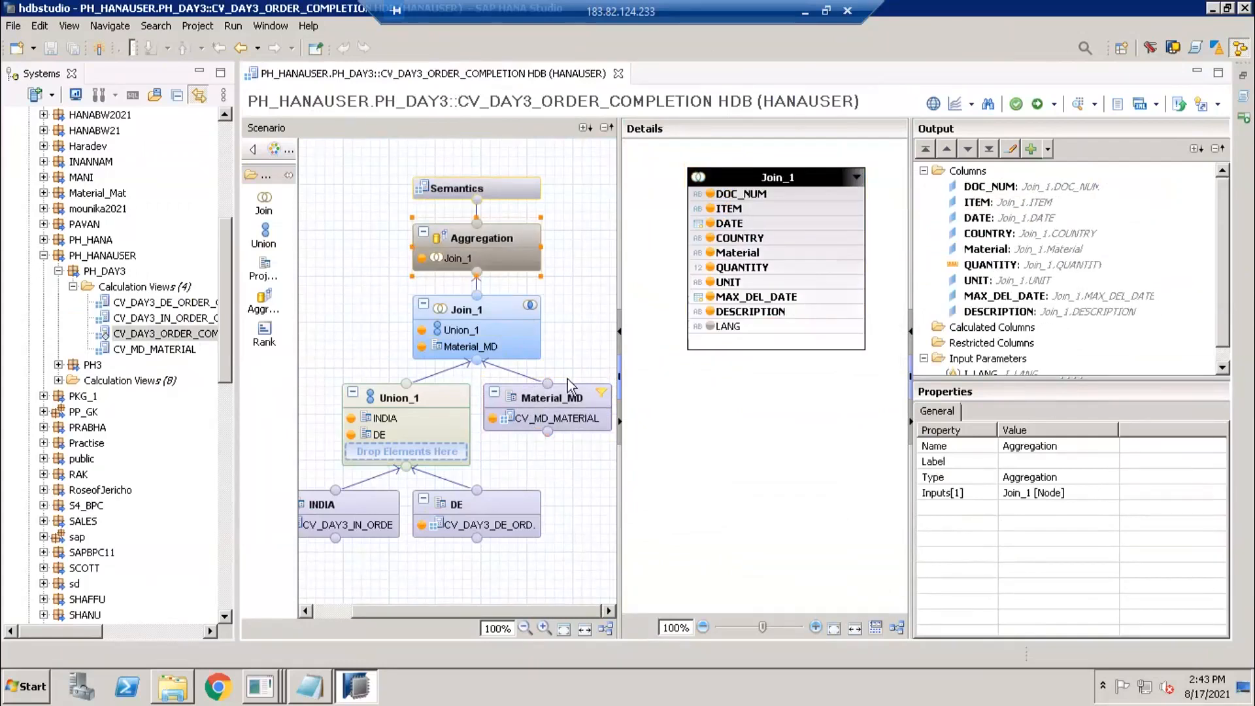
{"action": "left_click", "coordinate": [558, 396]}
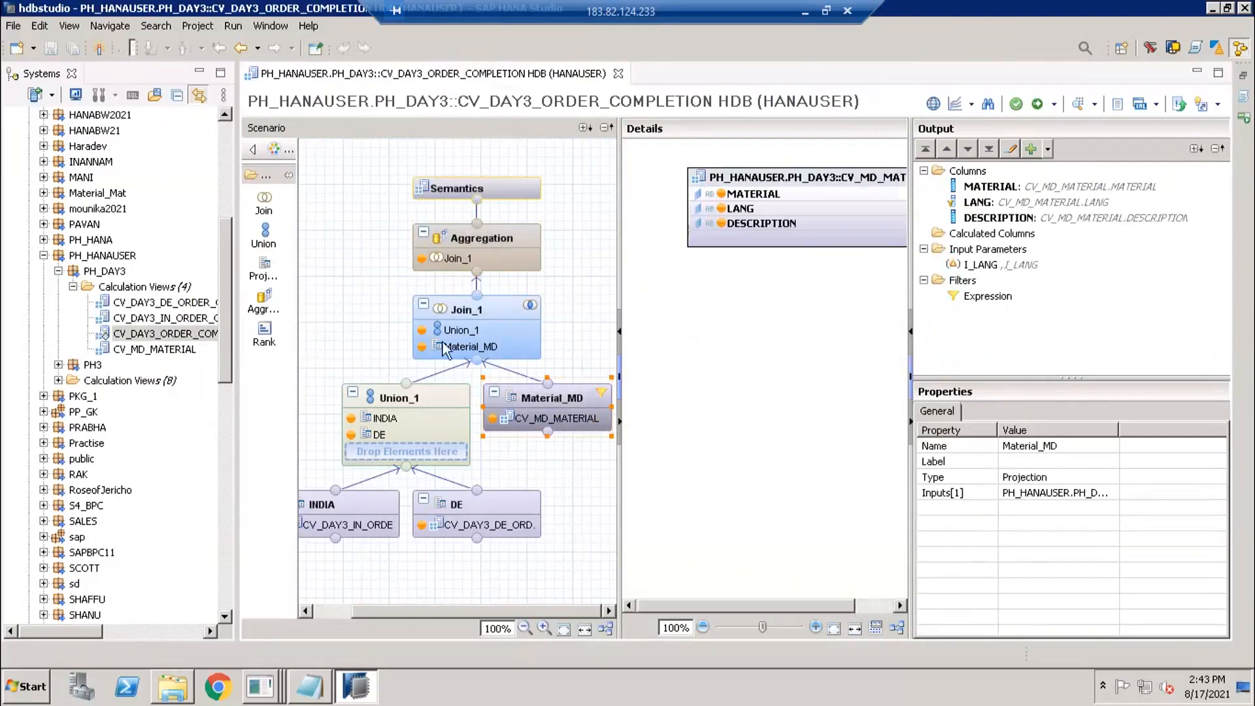
{"action": "left_click", "coordinate": [484, 309]}
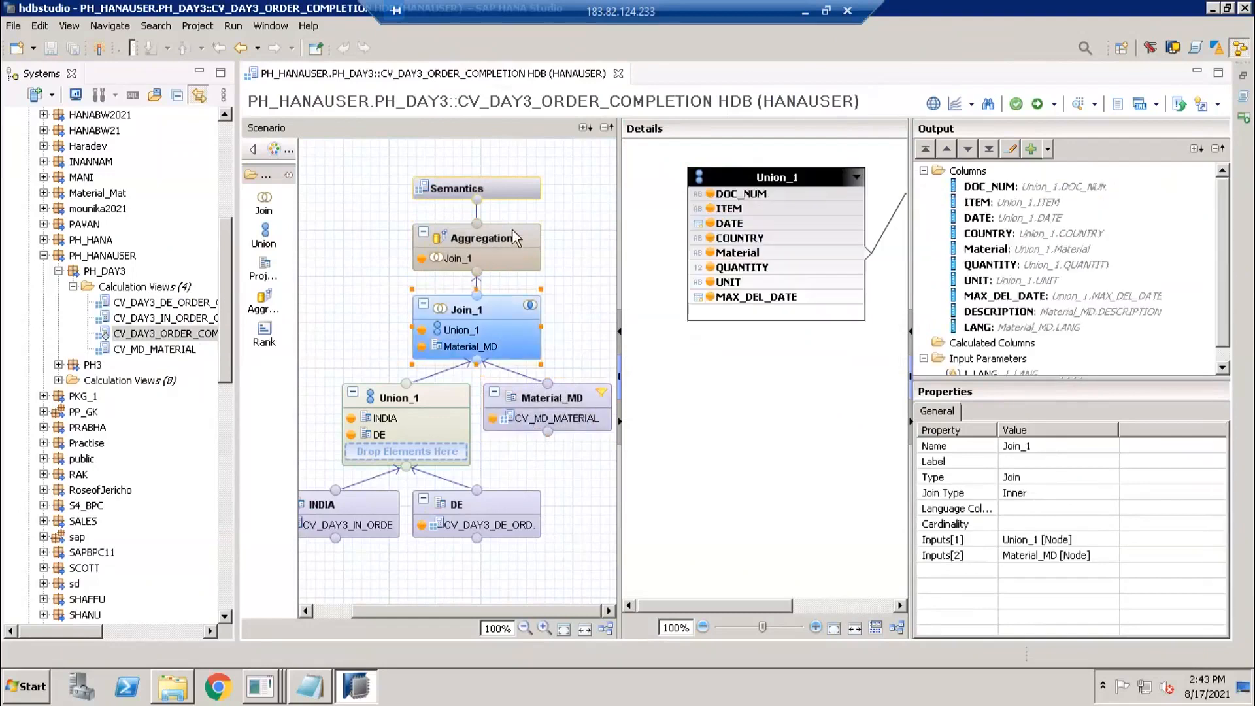
{"action": "left_click", "coordinate": [517, 243]}
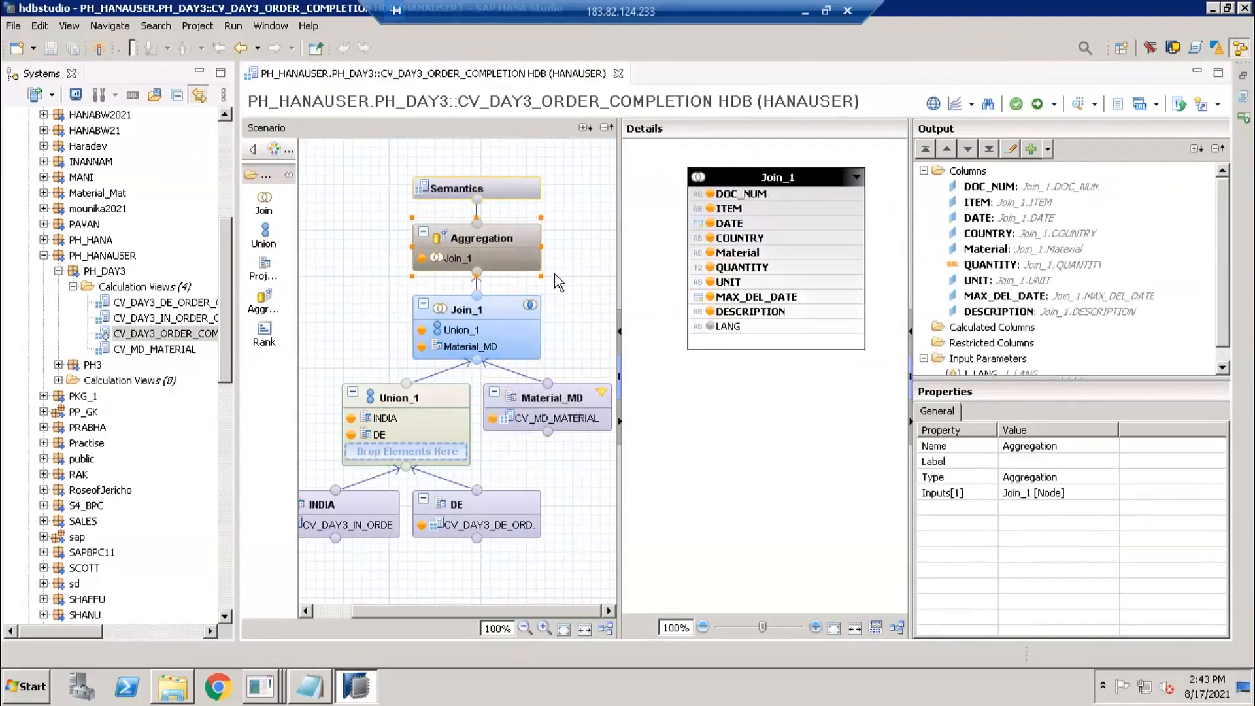
{"action": "left_click", "coordinate": [502, 195]}
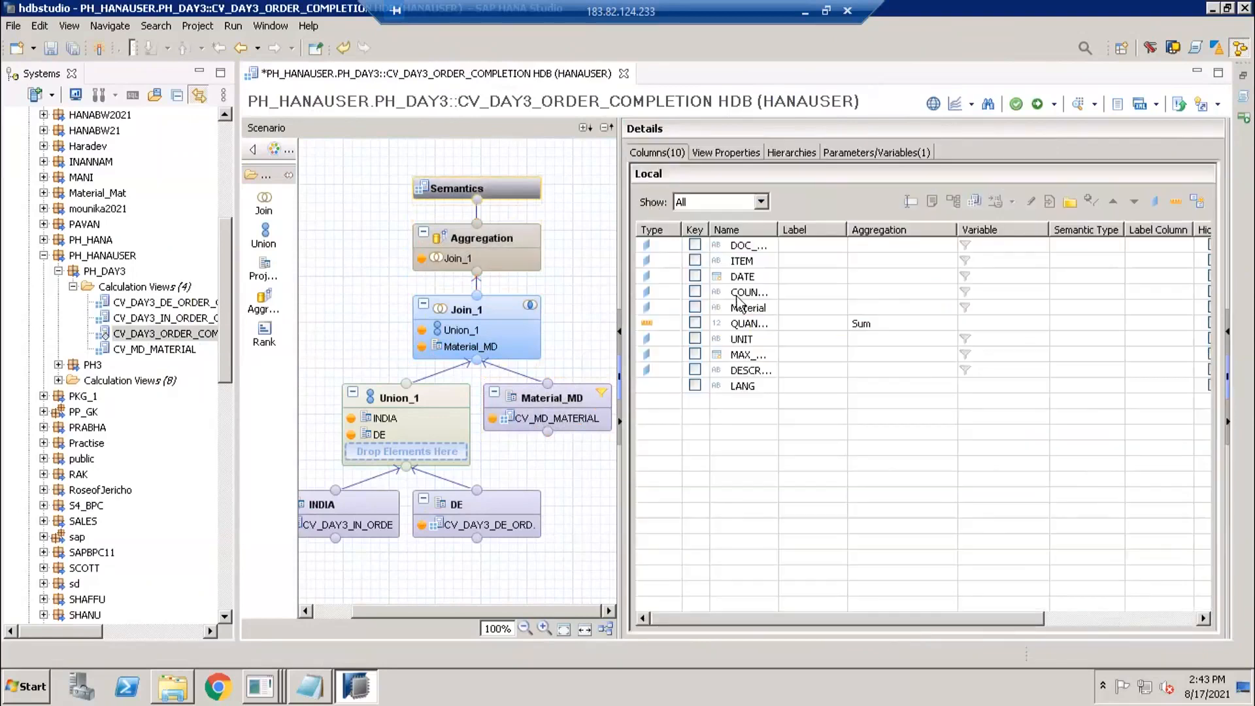
{"action": "left_click", "coordinate": [1199, 197]}
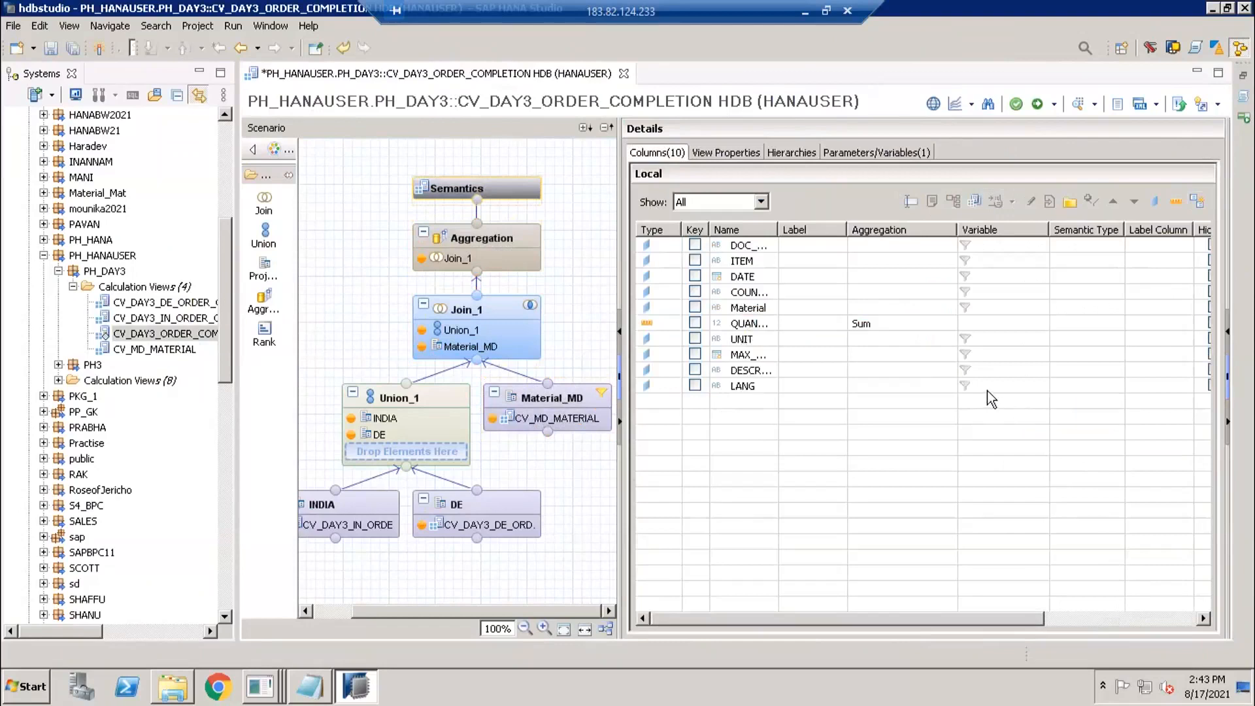
Activate the calculation view again and run its data preview with the I_LANG input parameter set to EN.
{"action": "left_click", "coordinate": [1037, 104]}
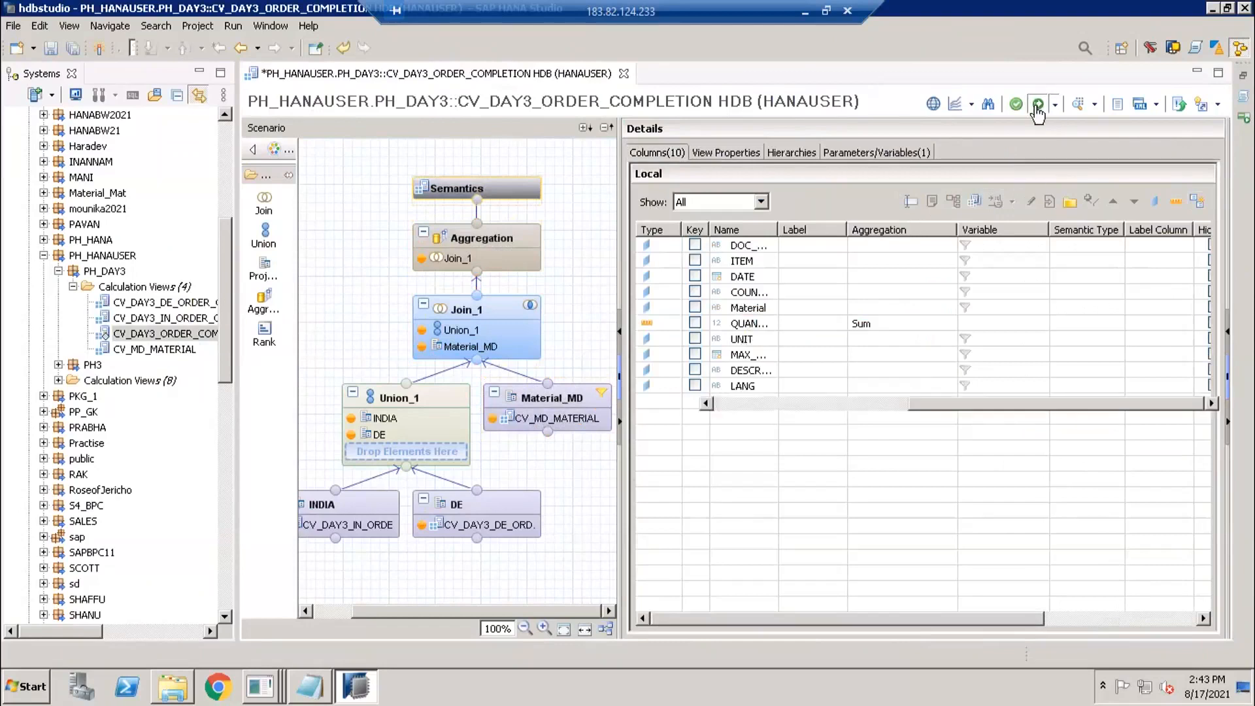
{"action": "left_click", "coordinate": [1079, 106]}
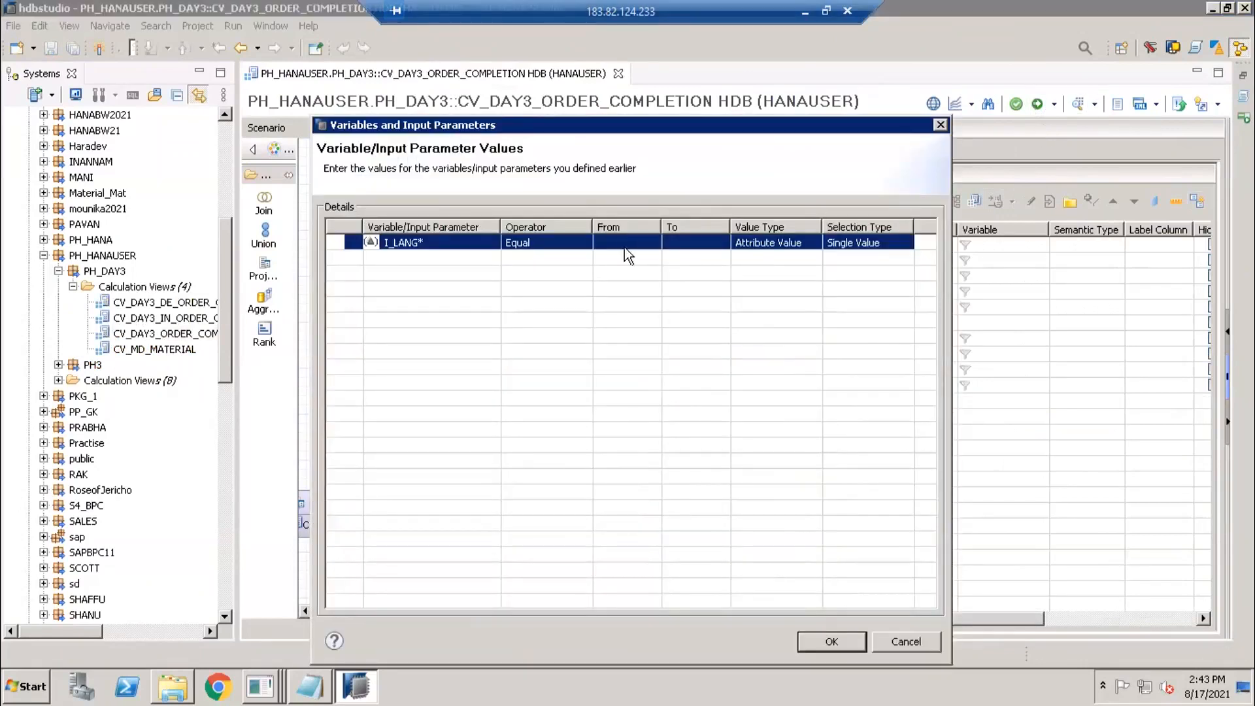
{"action": "left_click", "coordinate": [623, 243]}
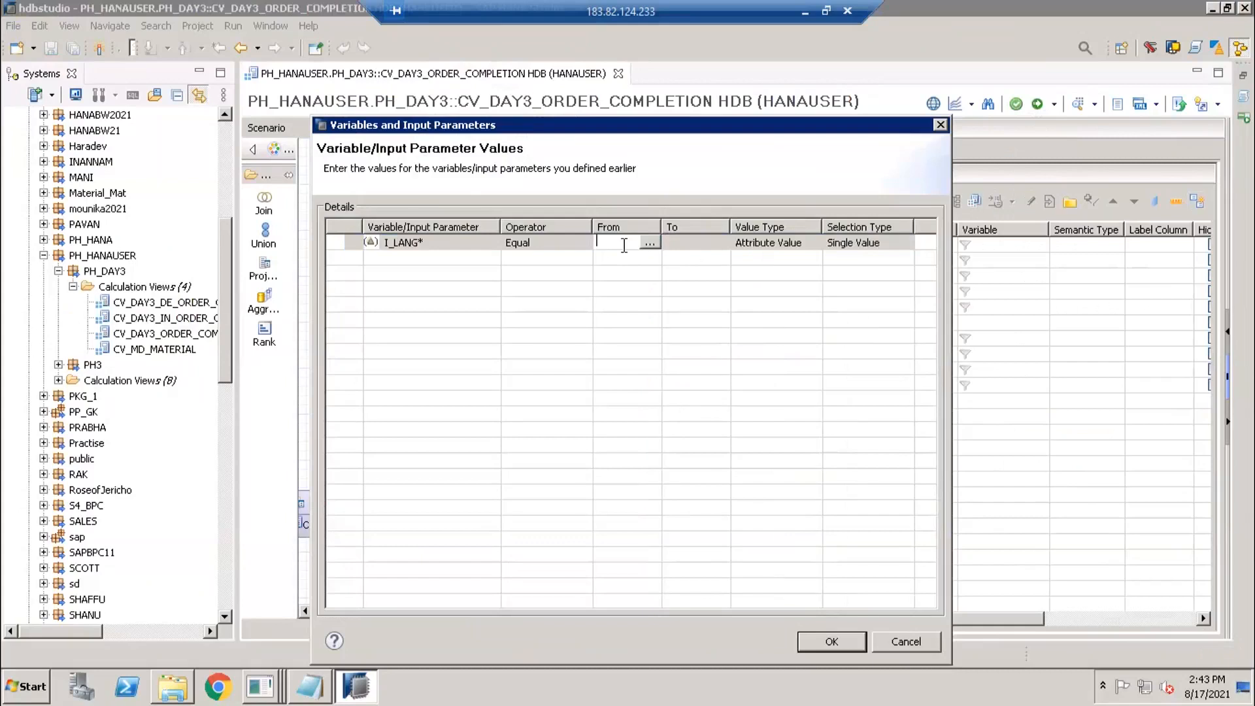
{"action": "type", "text": "EN"}
{"action": "left_click", "coordinate": [827, 641]}
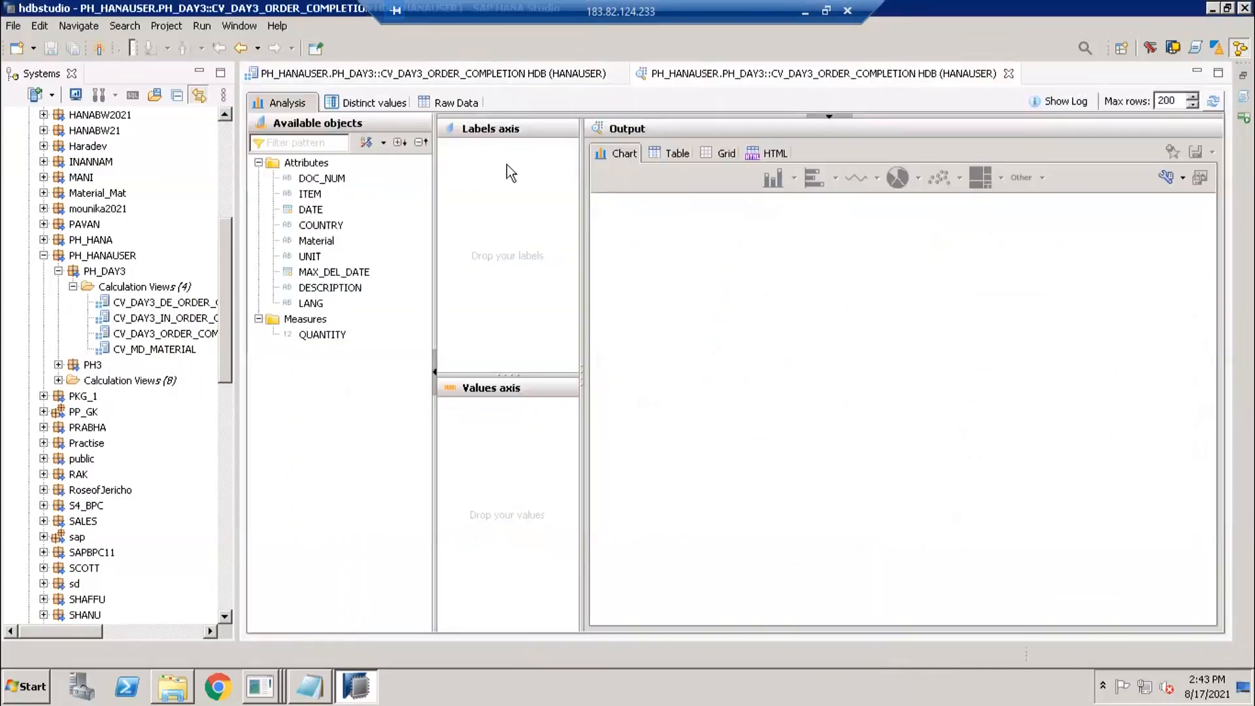
Show the raw data of CV_DAY3_ORDER_COMPLETION and sort the rows by COUNTRY.
{"action": "left_click", "coordinate": [458, 103]}
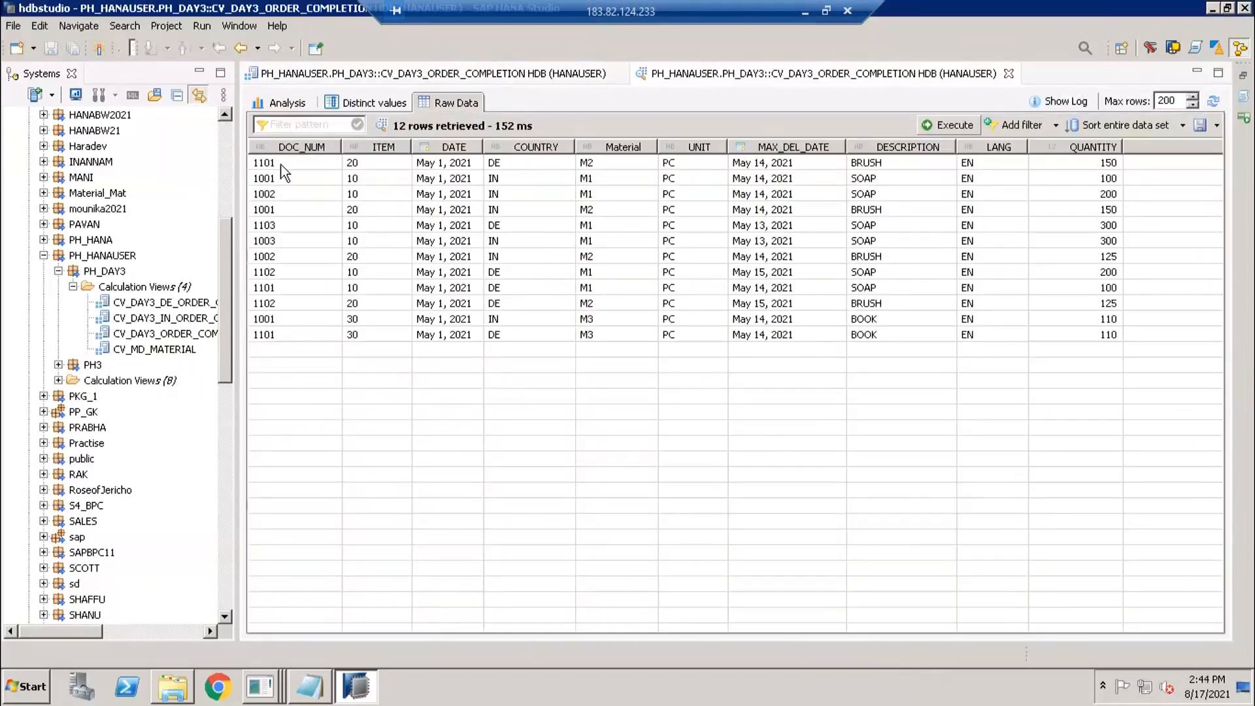
{"action": "left_click", "coordinate": [515, 152]}
{"action": "left_click", "coordinate": [991, 183]}
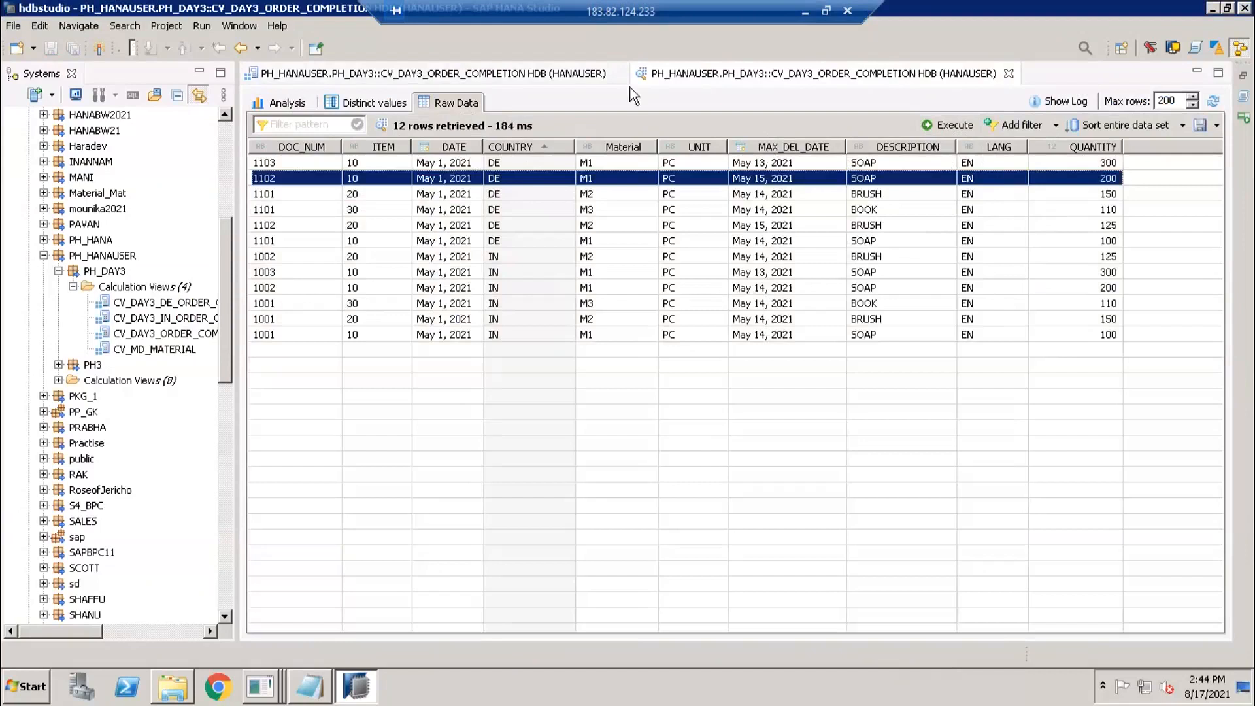
Review the Semantics columns, the Union_1 mapping and the LANG filter in the Material_MD projection, and minimize the remote desktop session.
{"action": "left_click", "coordinate": [542, 75]}
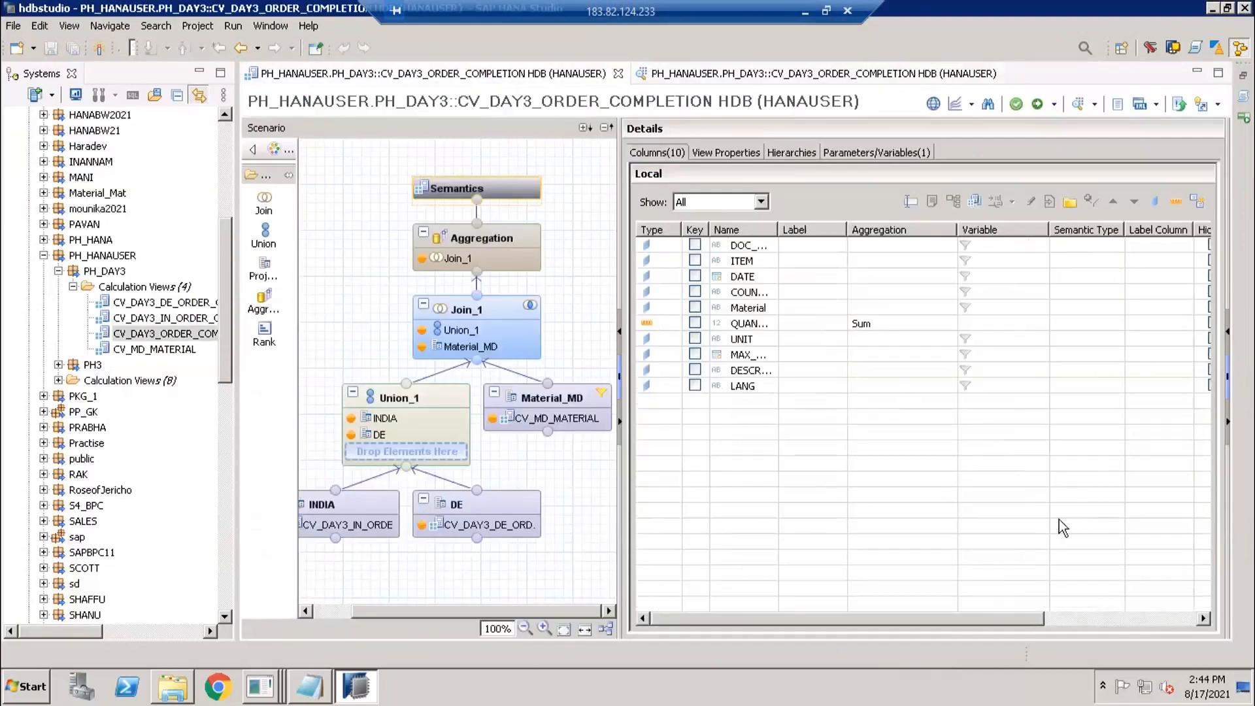
{"action": "mouse_move", "coordinate": [951, 618]}
{"action": "left_mouse_down"}
{"action": "mouse_move", "coordinate": [988, 619]}
{"action": "mouse_move", "coordinate": [946, 622]}
{"action": "left_mouse_up"}
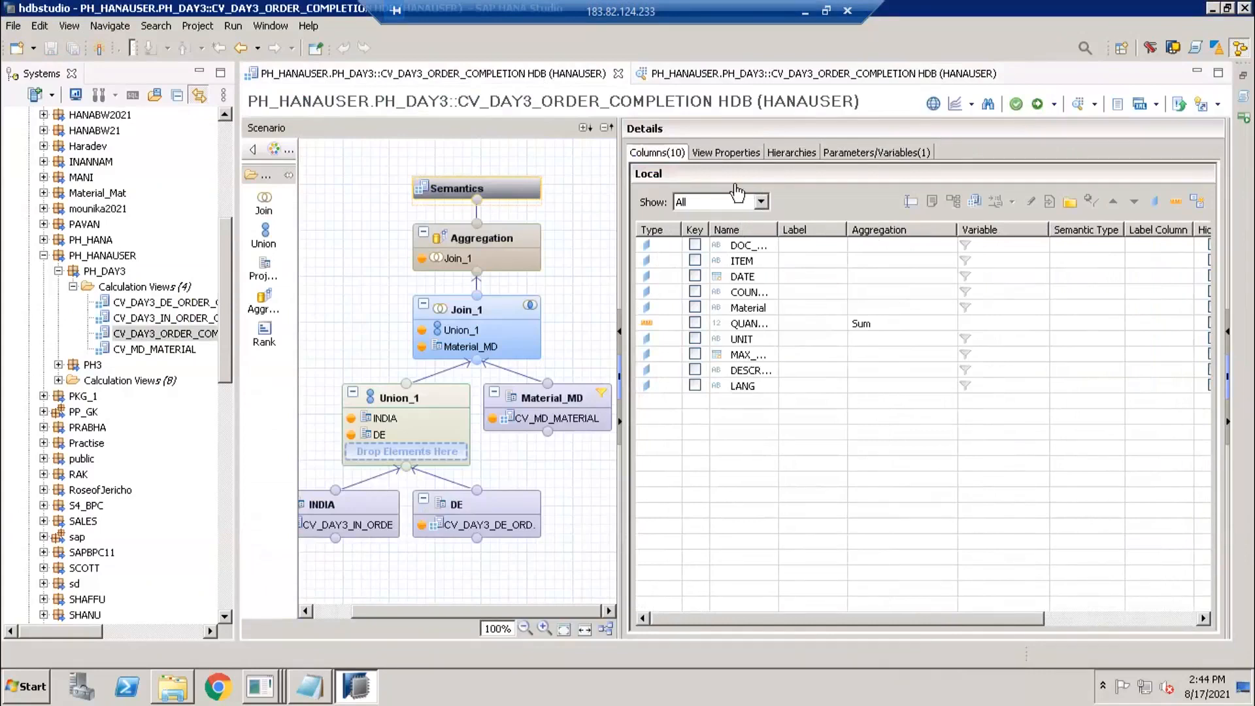
{"action": "left_click", "coordinate": [554, 401]}
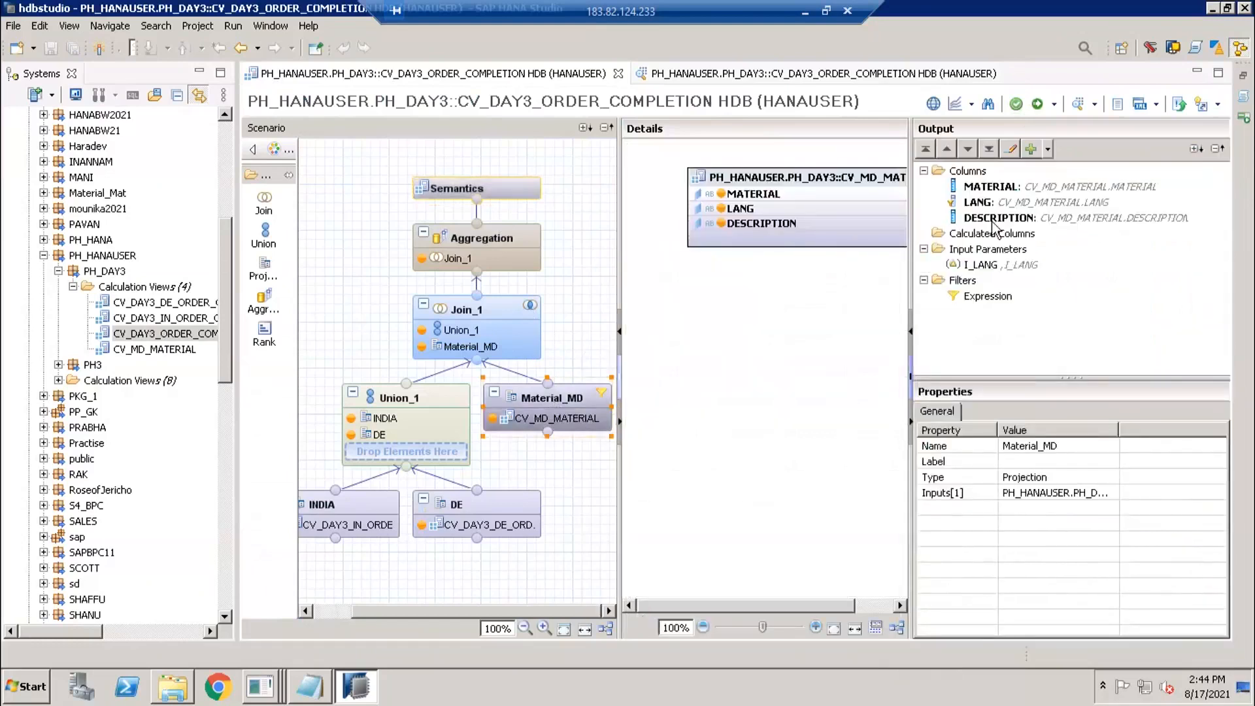
{"action": "left_click", "coordinate": [496, 194]}
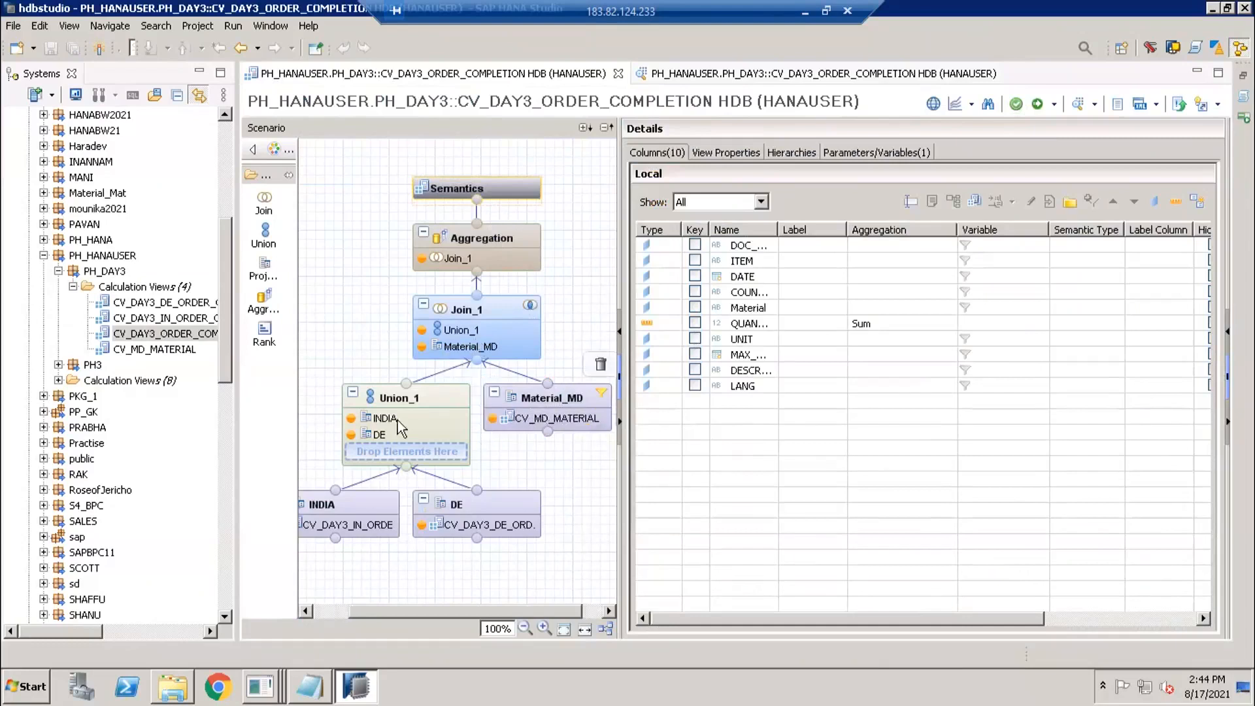
{"action": "left_click", "coordinate": [412, 401]}
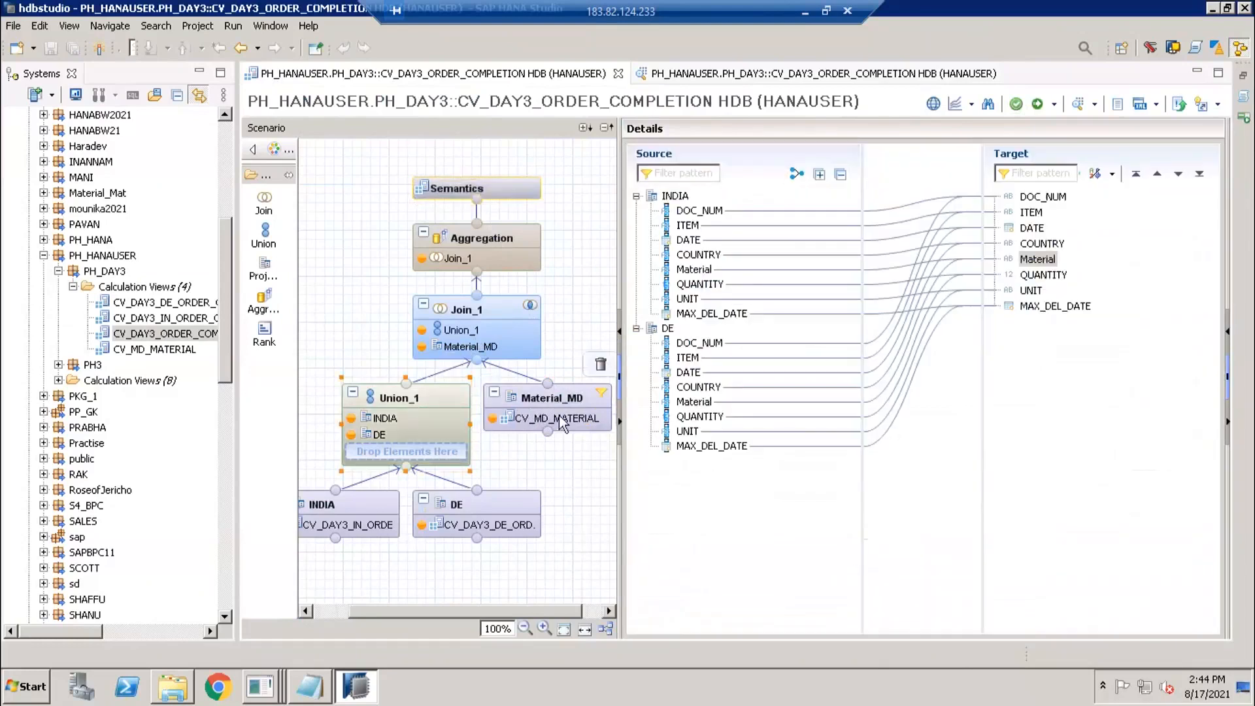
{"action": "left_click", "coordinate": [561, 412]}
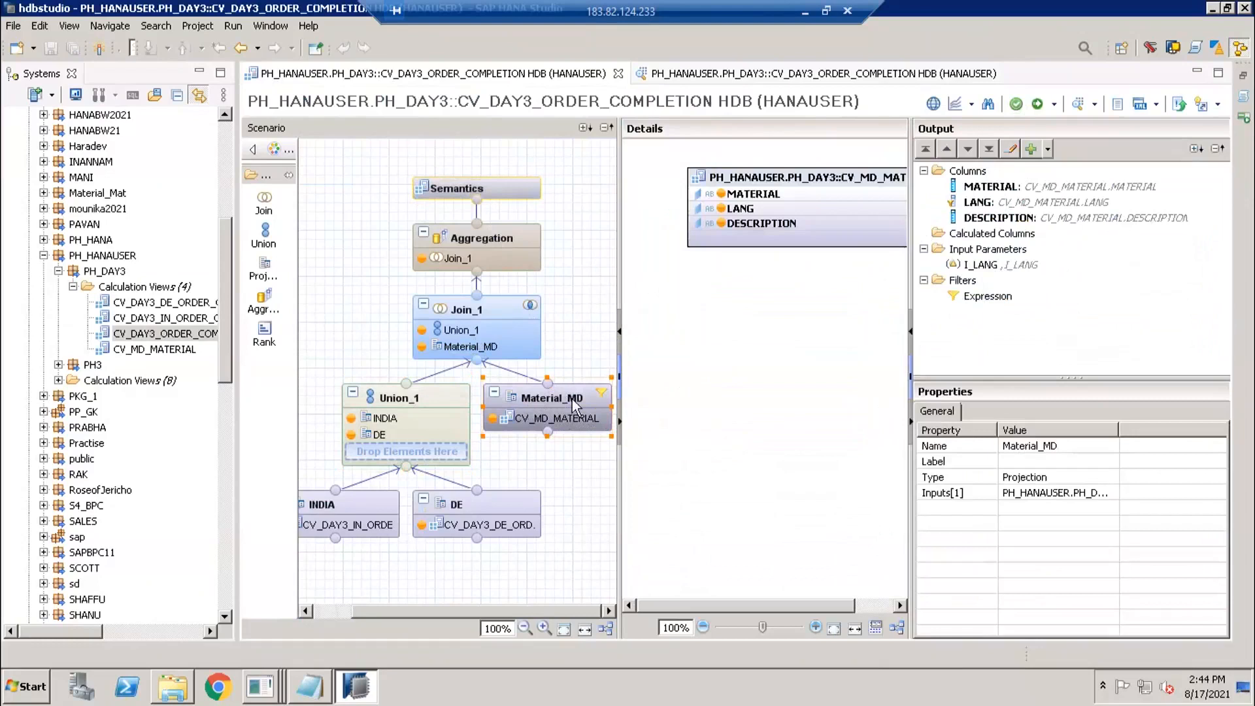
{"action": "left_click", "coordinate": [572, 399]}
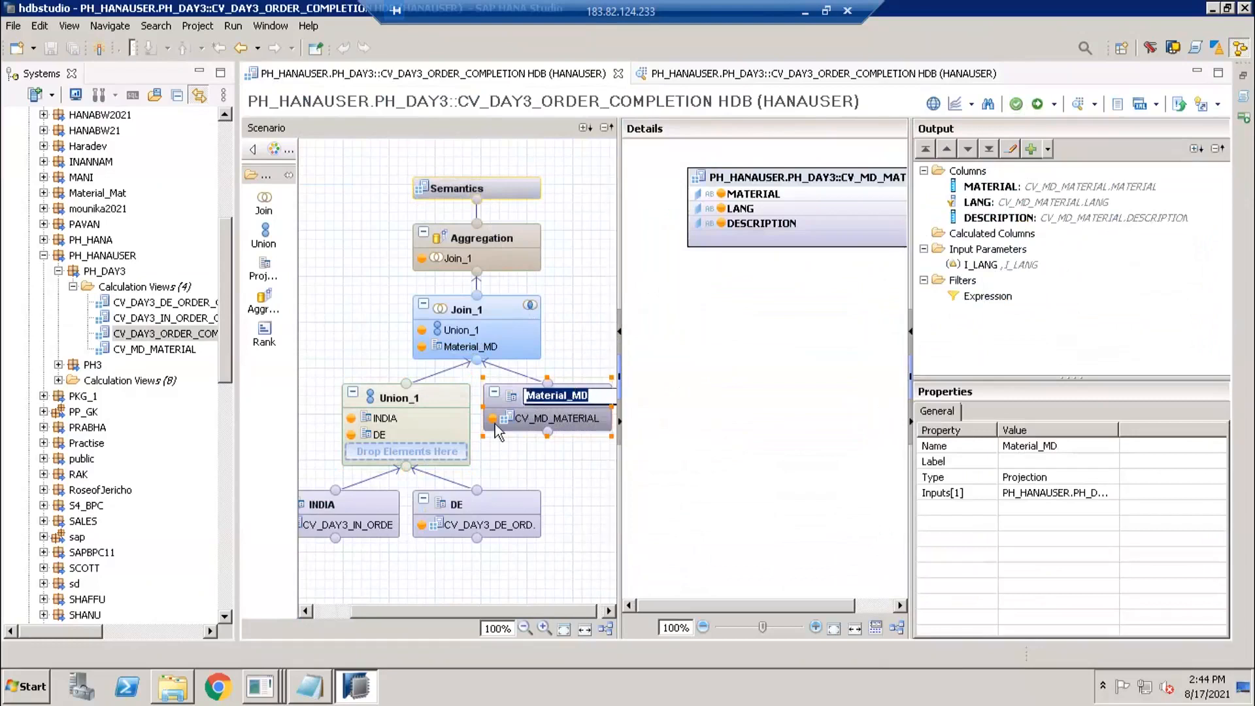
{"action": "left_click", "coordinate": [557, 378]}
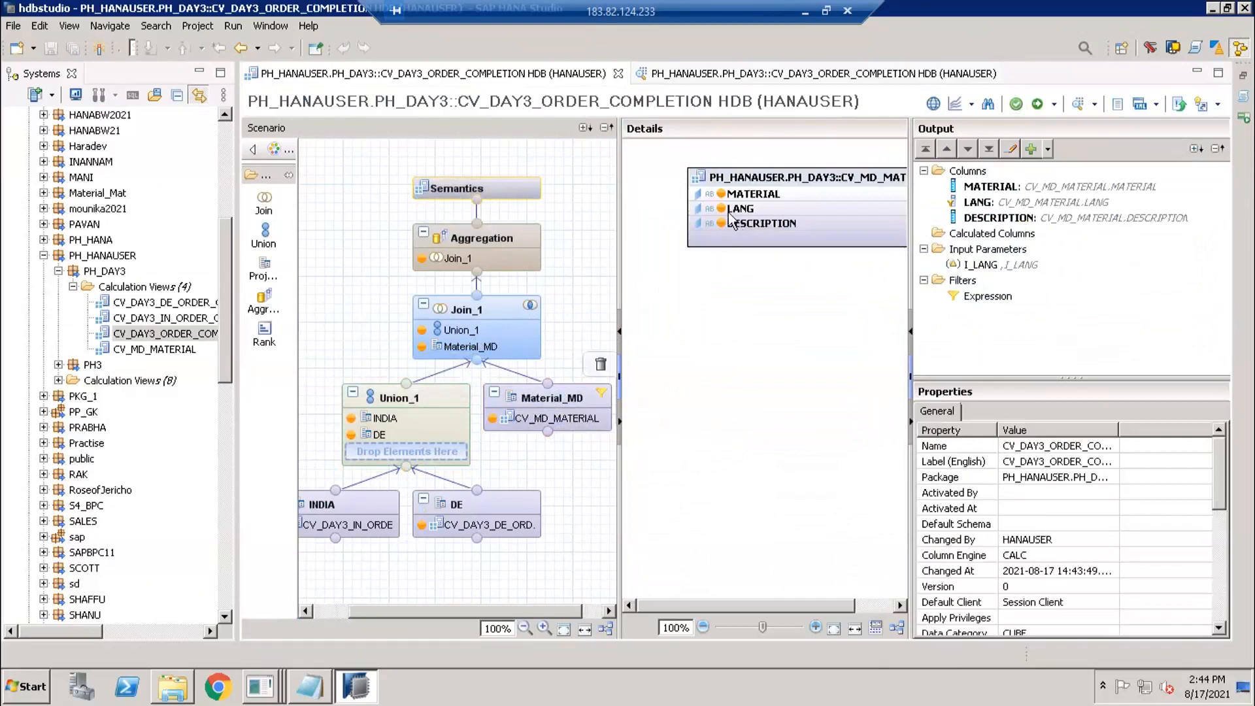
{"action": "mouse_move", "coordinate": [730, 216]}
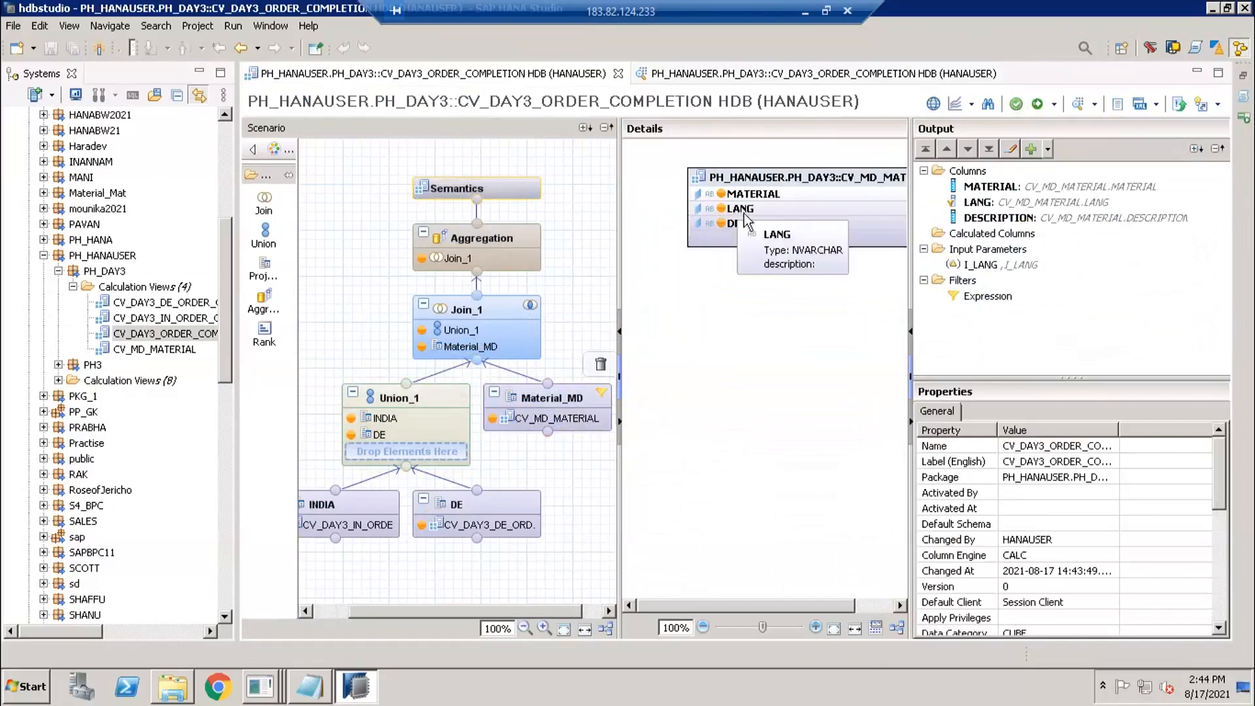
{"action": "left_click", "coordinate": [738, 216]}
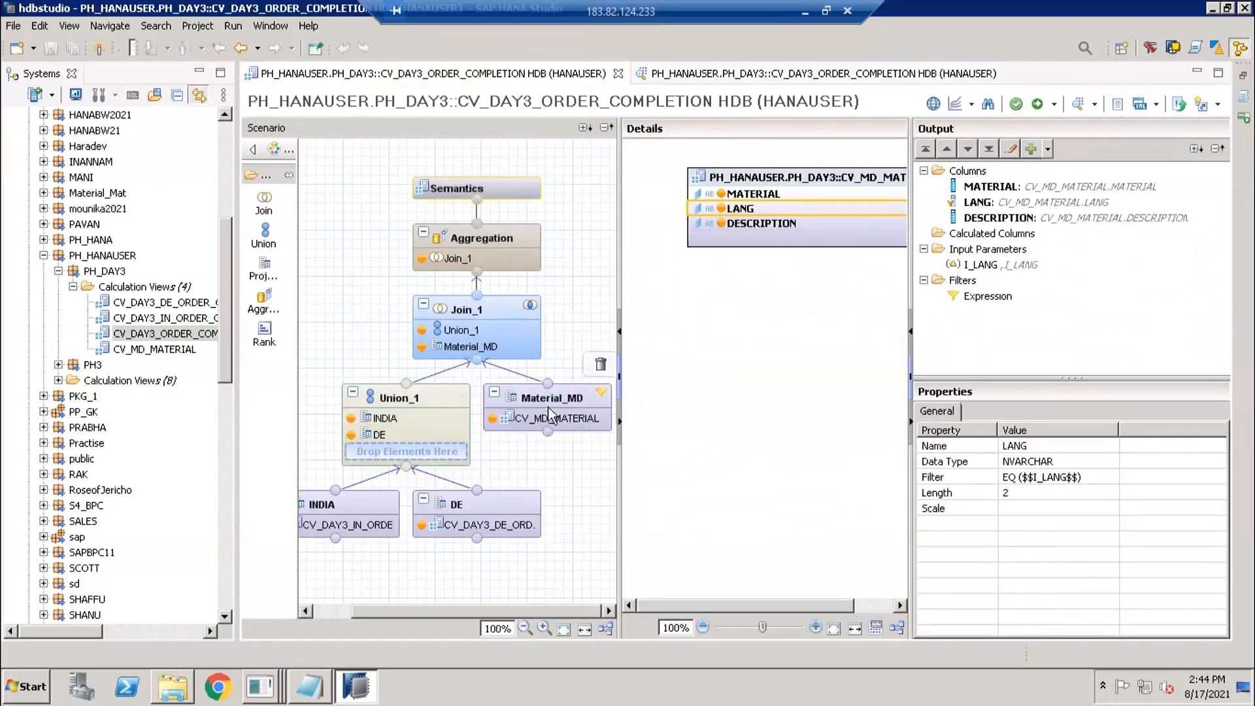
{"action": "left_click", "coordinate": [539, 425]}
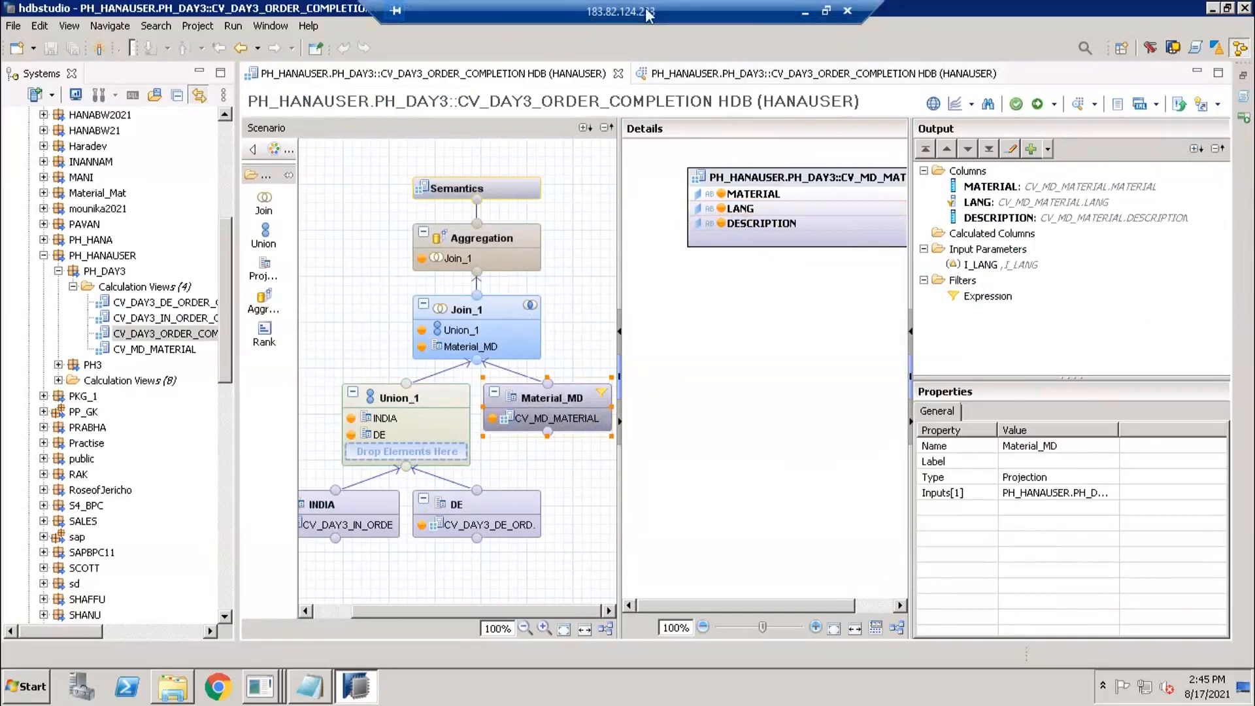
{"action": "left_click", "coordinate": [804, 15]}
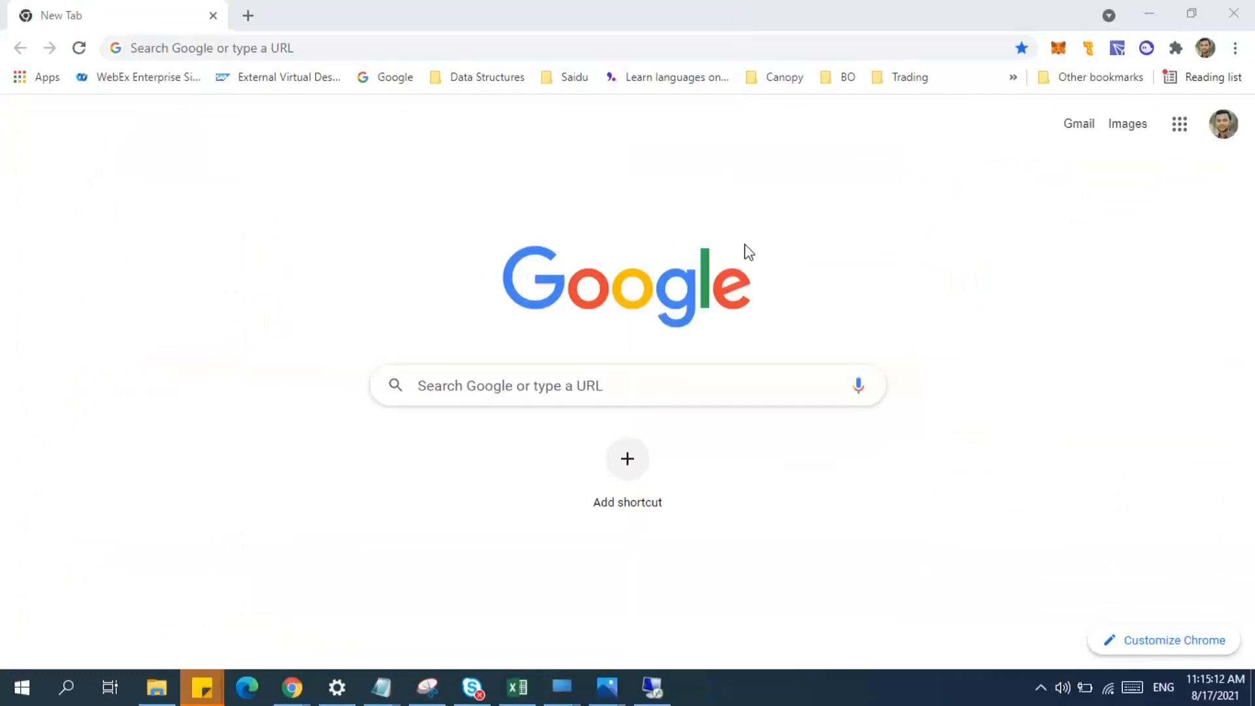